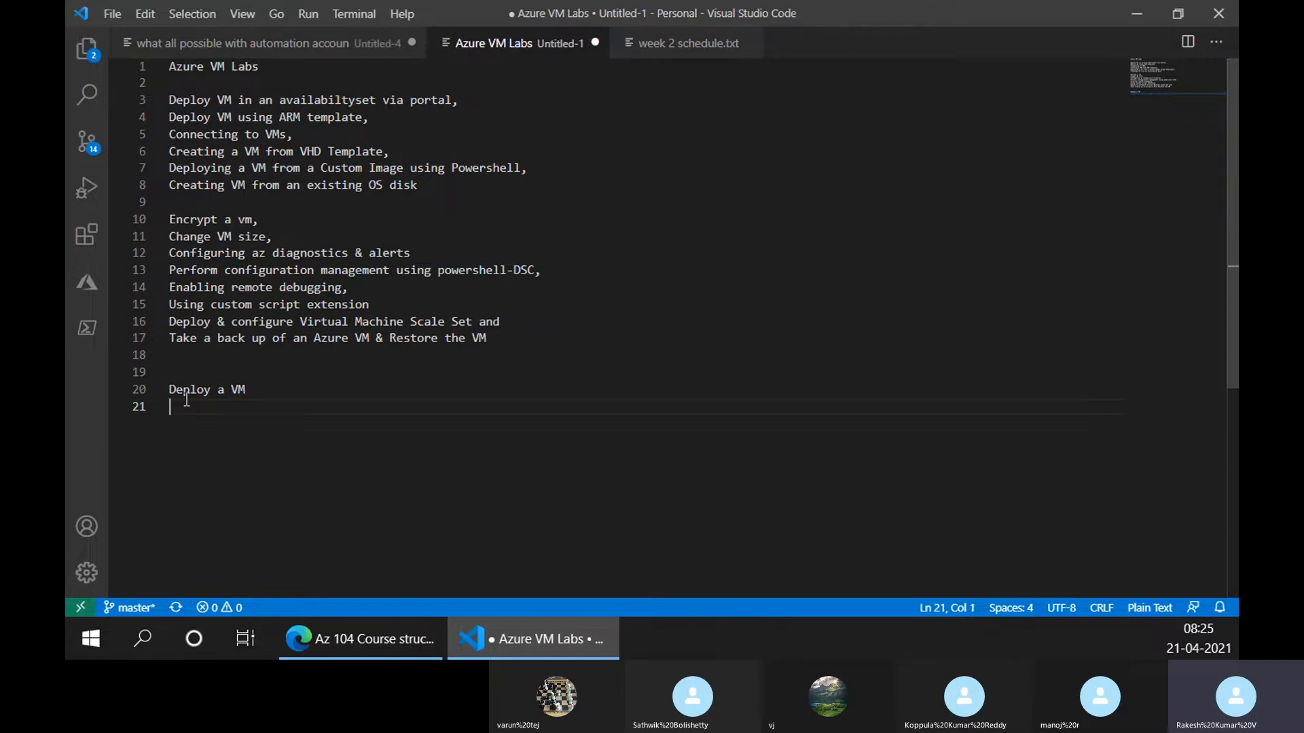
Add a shortlist line ending 'and how many ways can be deployed' below the lab list
{"action": "type", "text": "Deploy a VM"}
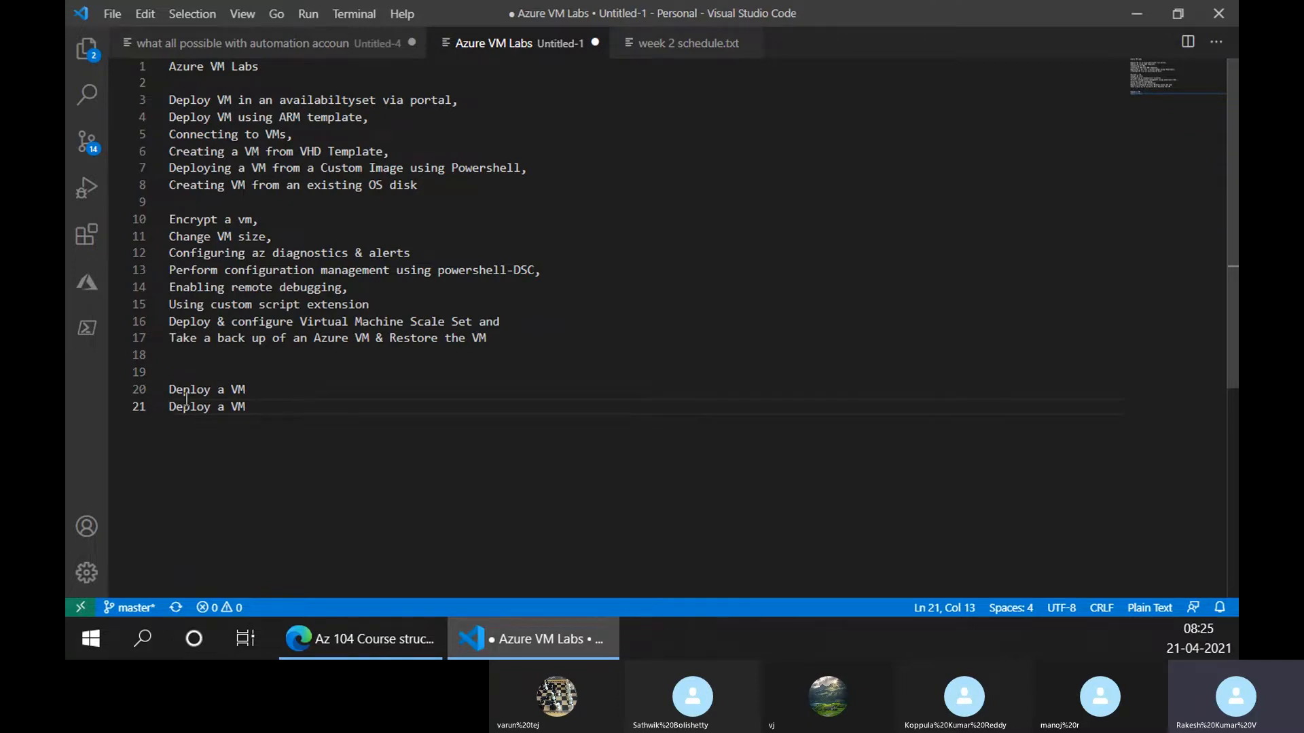
{"action": "key", "text": "shift+Up"}
{"action": "key", "text": "BackSpace"}
{"action": "type", "text": "and how many "}
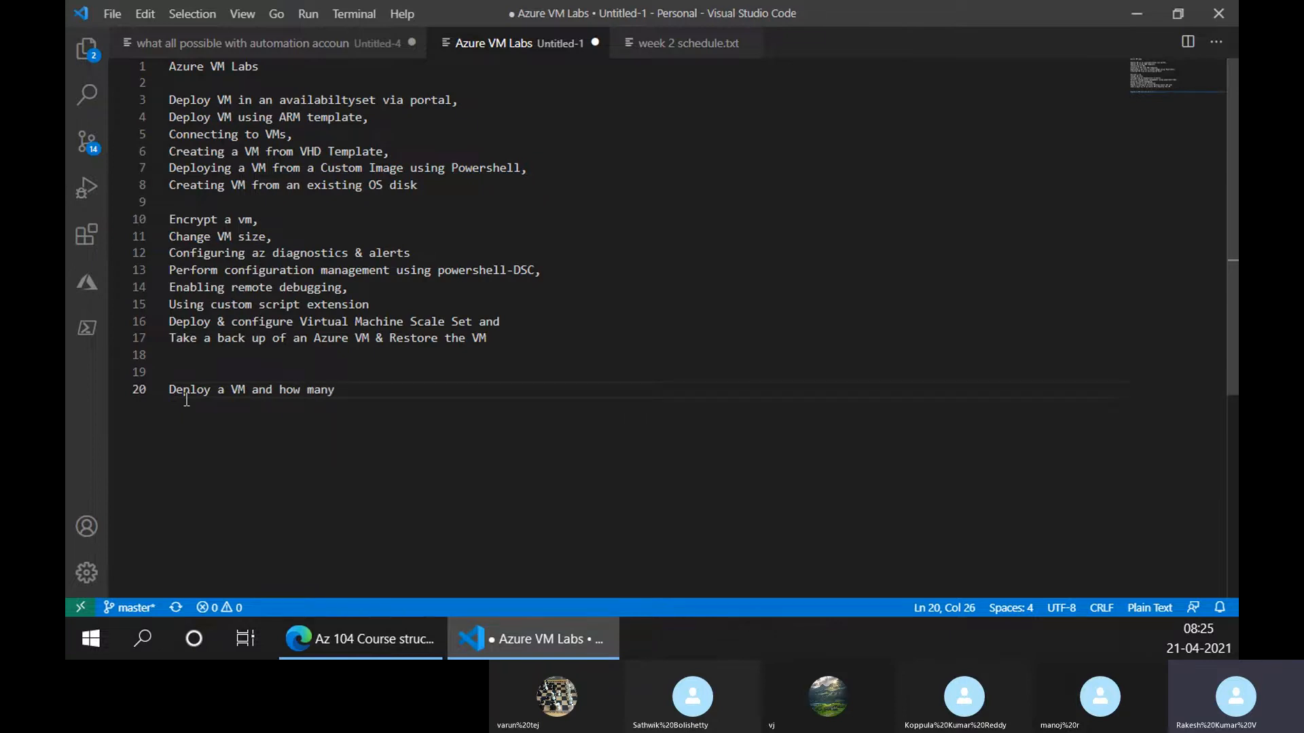
{"action": "type", "text": "ways can be deployed"}
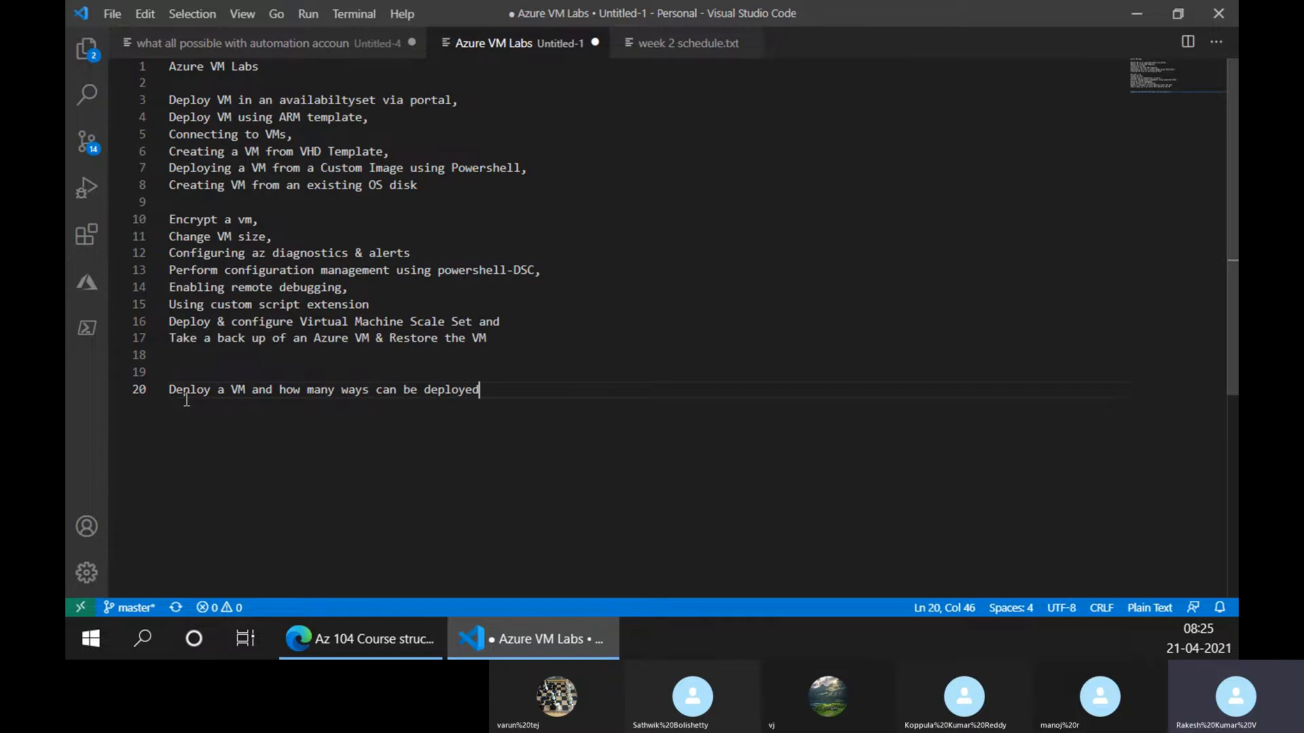
{"action": "key", "text": "Return"}
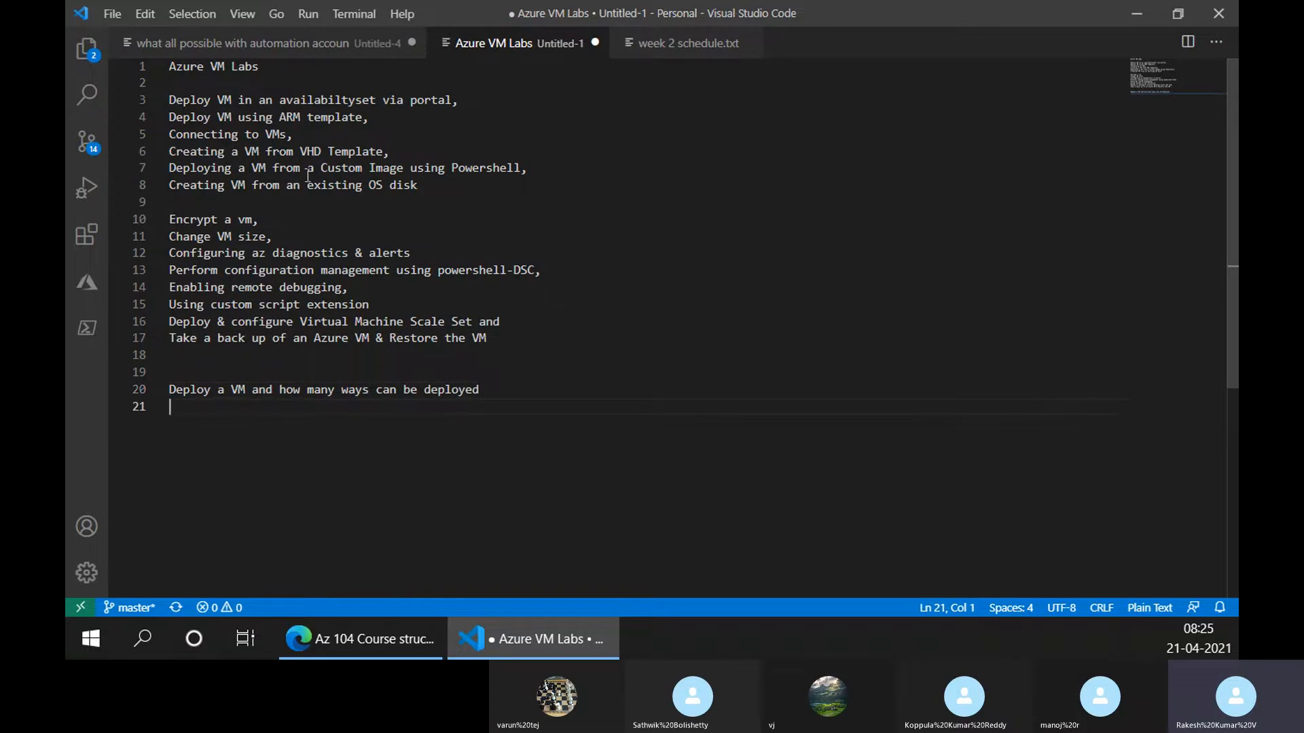
Copy the Connecting to VMs item onto line 21 of the shortlist
{"action": "left_click_drag", "start_coordinate": [286, 134], "coordinate": [169, 135]}
{"action": "key", "text": "ctrl+c"}
{"action": "left_click", "coordinate": [204, 394]}
{"action": "left_click", "coordinate": [209, 407]}
{"action": "key", "text": "ctrl+v"}
{"action": "key", "text": "Return"}
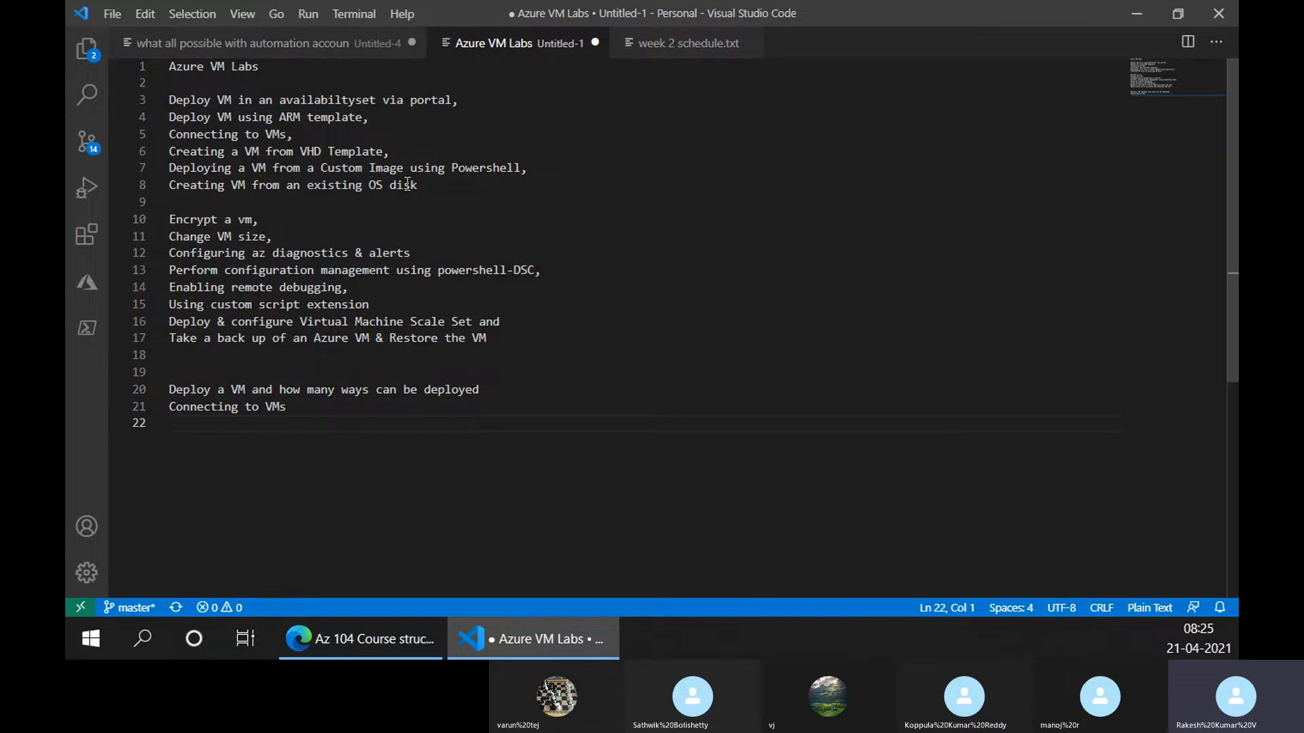
Copy the custom image deployment item onto line 22, dropping ' using Powershell'
{"action": "left_click_drag", "start_coordinate": [522, 171], "coordinate": [160, 179]}
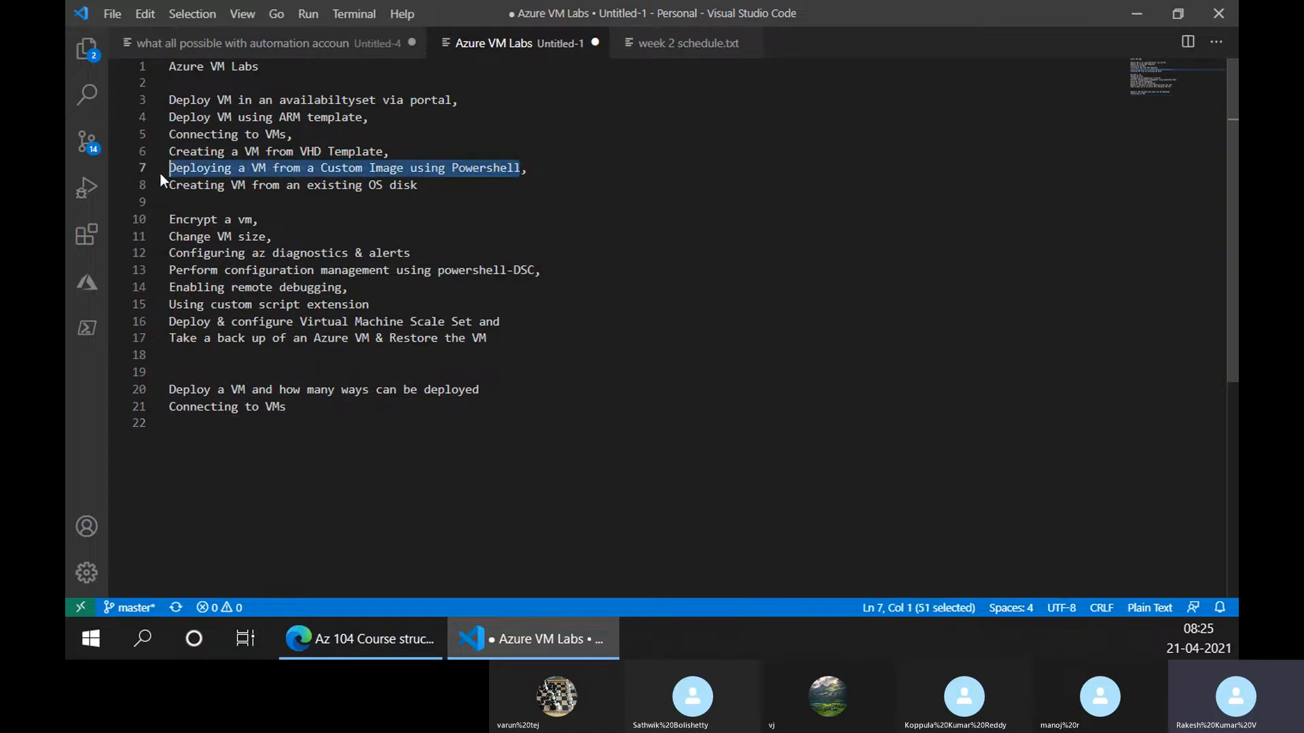
{"action": "key", "text": "ctrl+c"}
{"action": "left_click", "coordinate": [206, 437]}
{"action": "key", "text": "ctrl+v"}
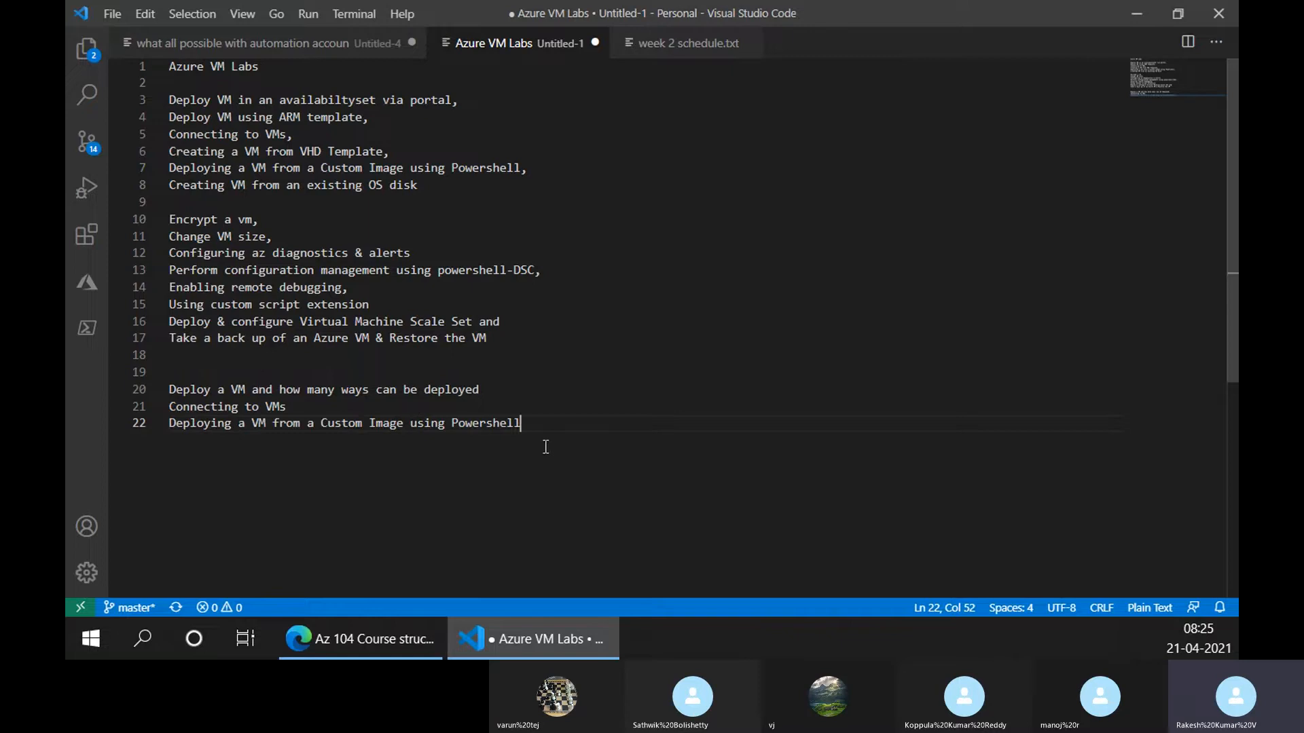
{"action": "key", "text": "ctrl+shift+Left"}
{"action": "key", "text": "ctrl+shift+Left"}
{"action": "key", "text": "ctrl+shift+Left"}
{"action": "key", "text": "ctrl+shift+Right"}
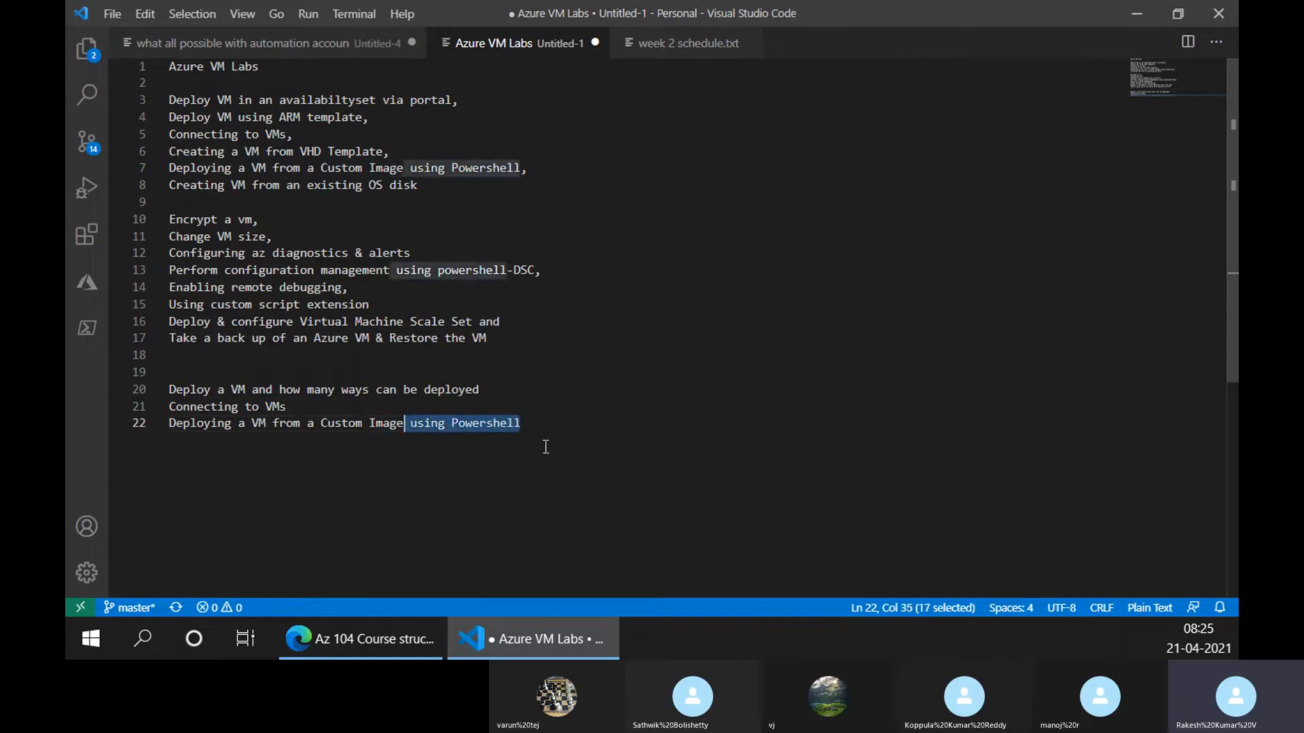
{"action": "key", "text": "BackSpace"}
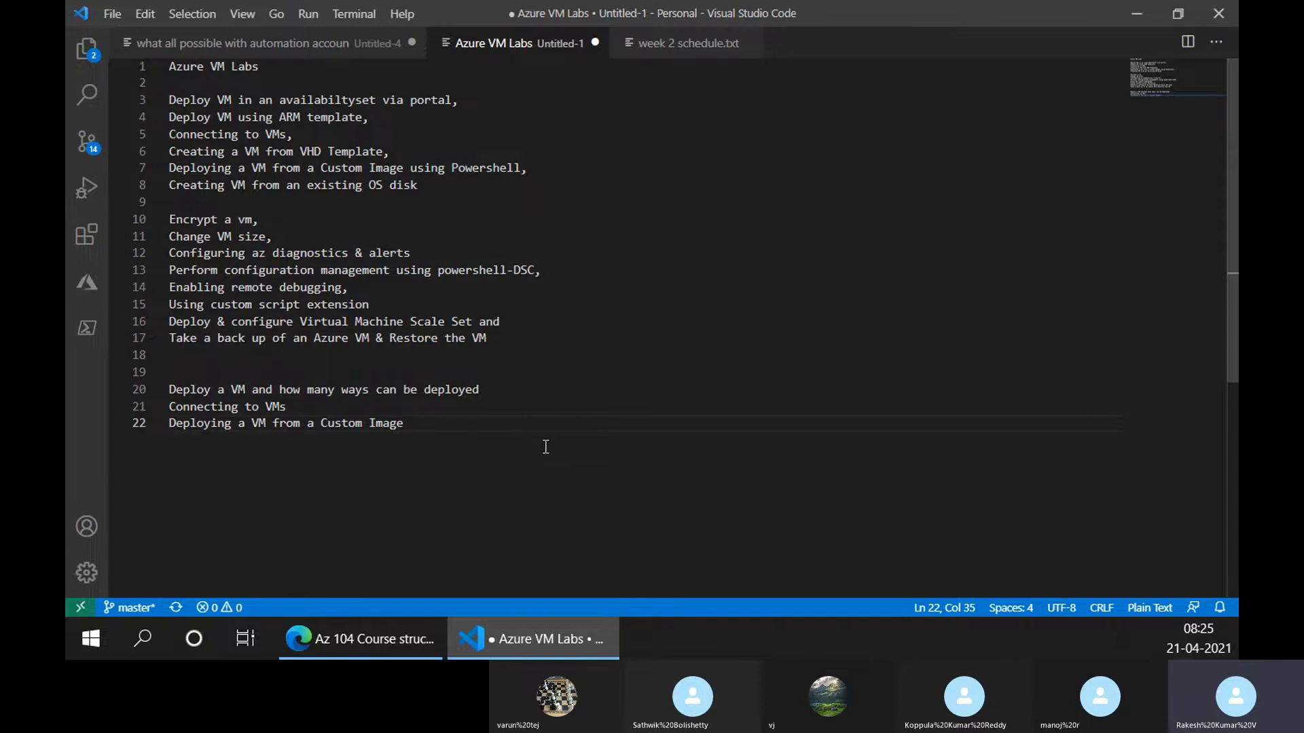
{"action": "key", "text": "Return"}
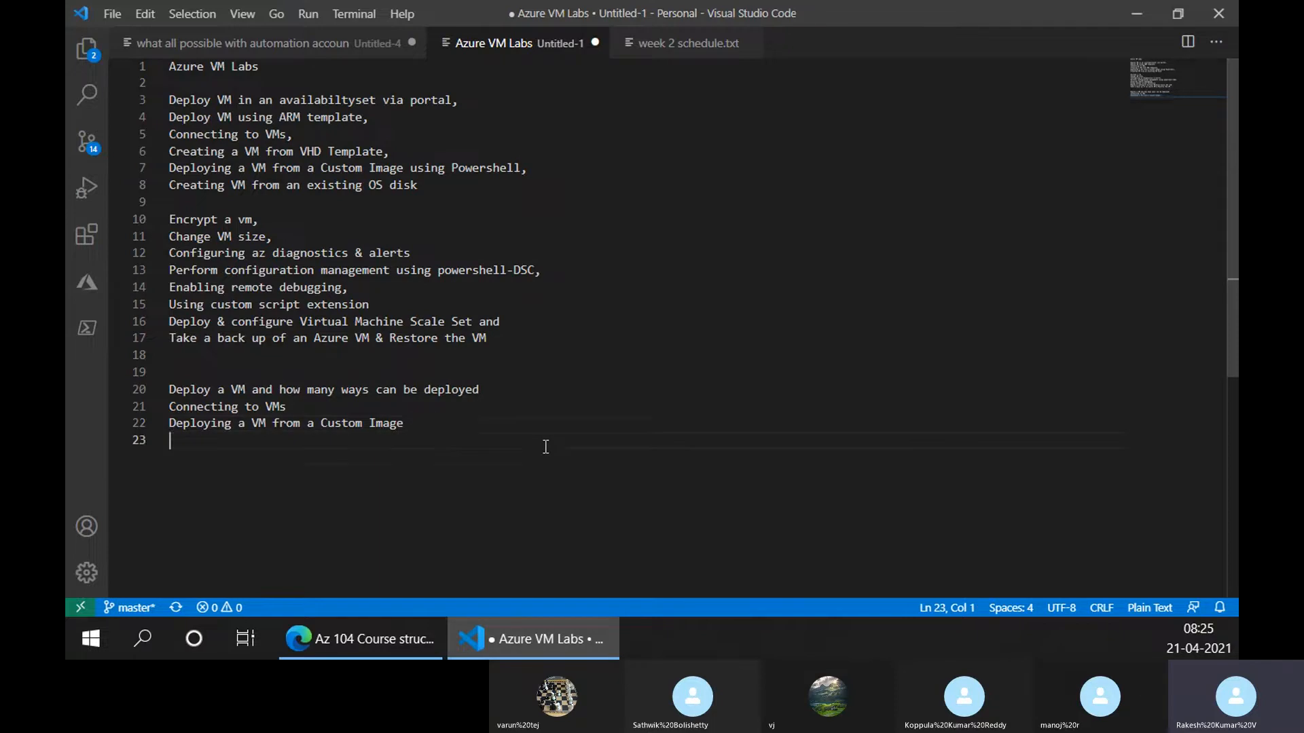
{"action": "key", "text": "Return"}
{"action": "key", "text": "Up"}
Copy the availability set and az diagnostics & alerts items onto lines 23 and 24
{"action": "left_click_drag", "start_coordinate": [452, 100], "coordinate": [164, 100]}
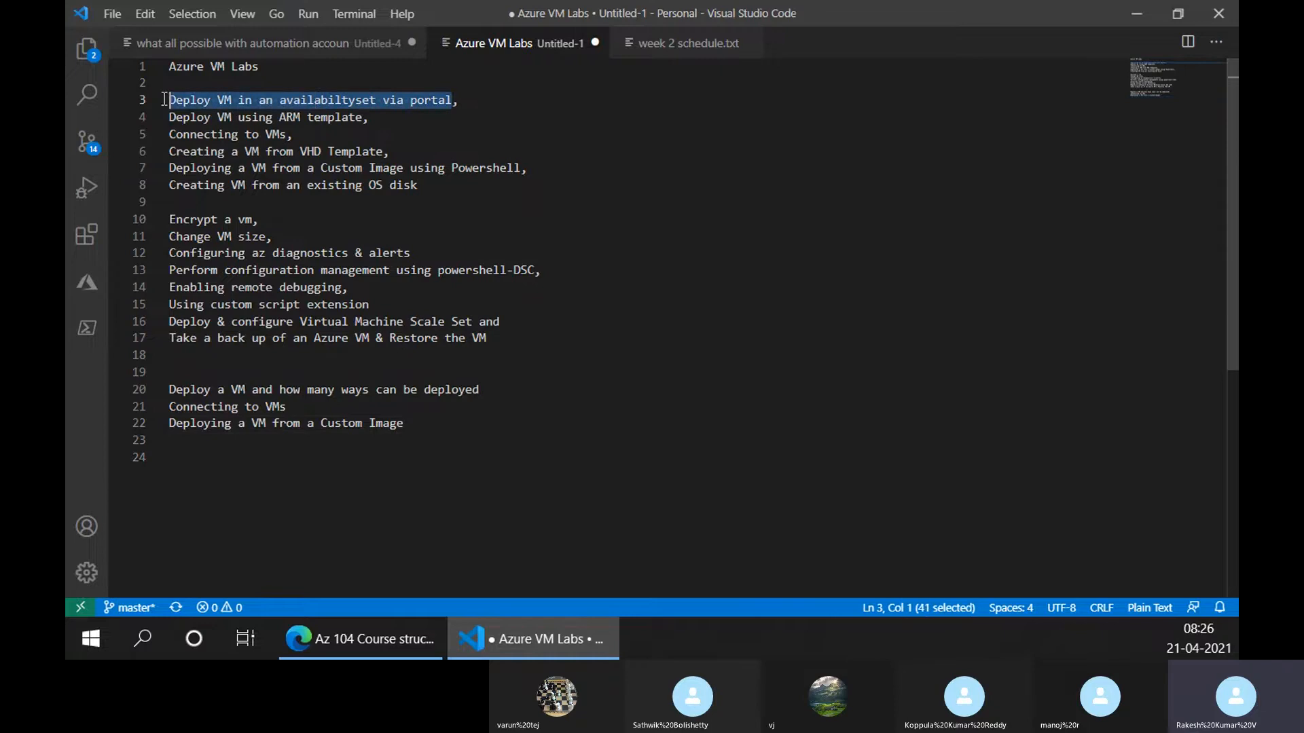
{"action": "key", "text": "ctrl+c"}
{"action": "left_click", "coordinate": [227, 440]}
{"action": "key", "text": "ctrl+v"}
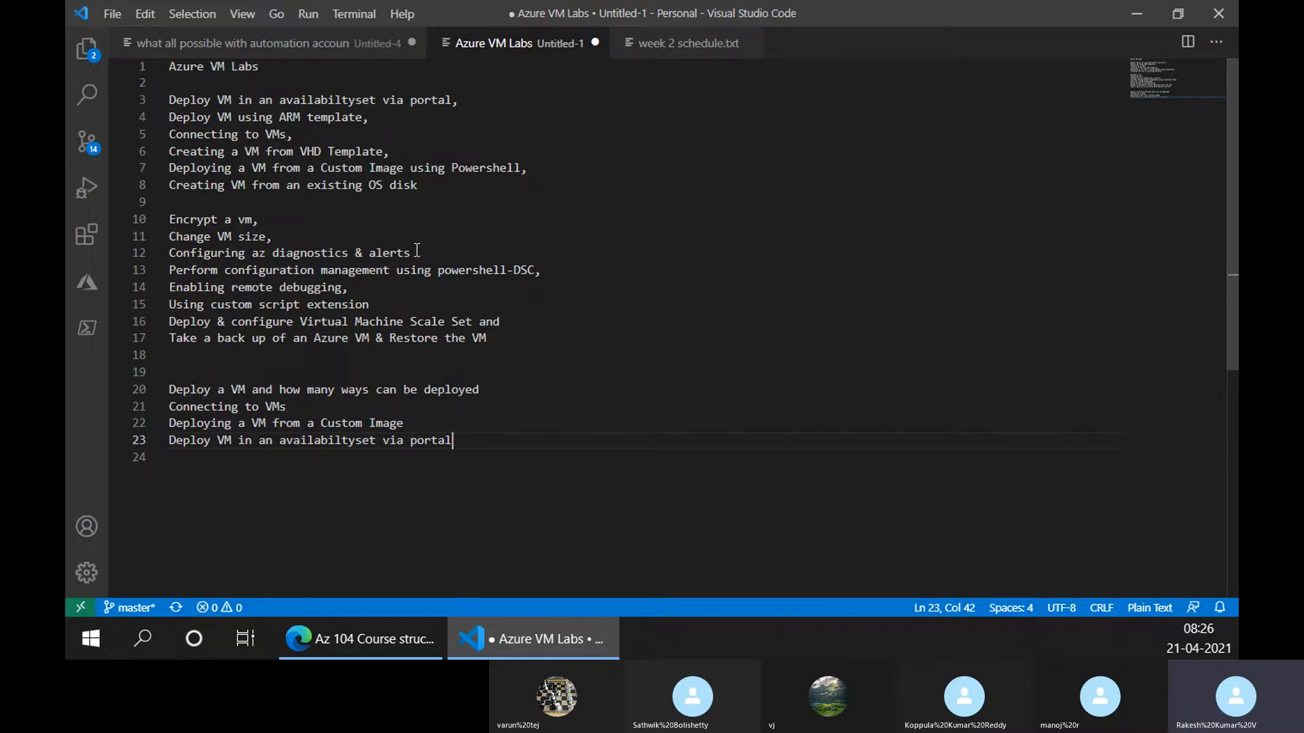
{"action": "left_click_drag", "start_coordinate": [417, 248], "coordinate": [93, 260]}
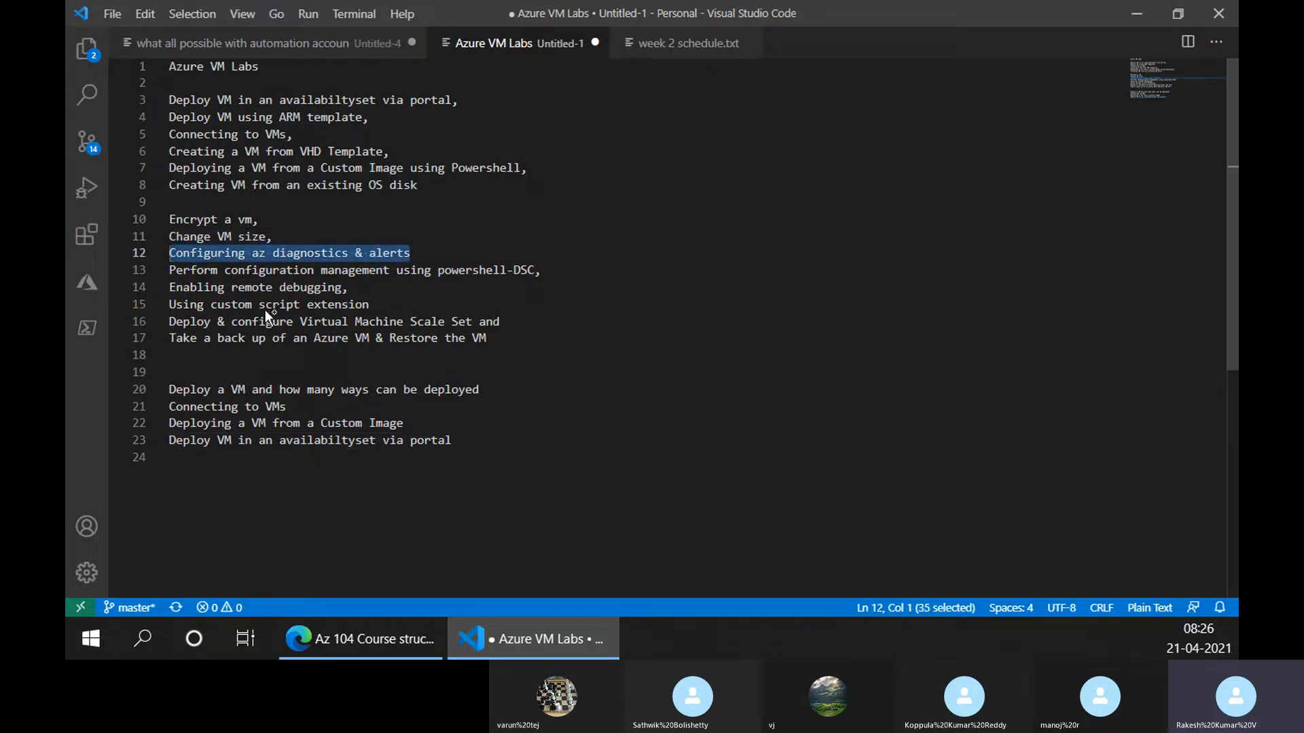
{"action": "left_click", "coordinate": [224, 456]}
{"action": "key", "text": "ctrl+v"}
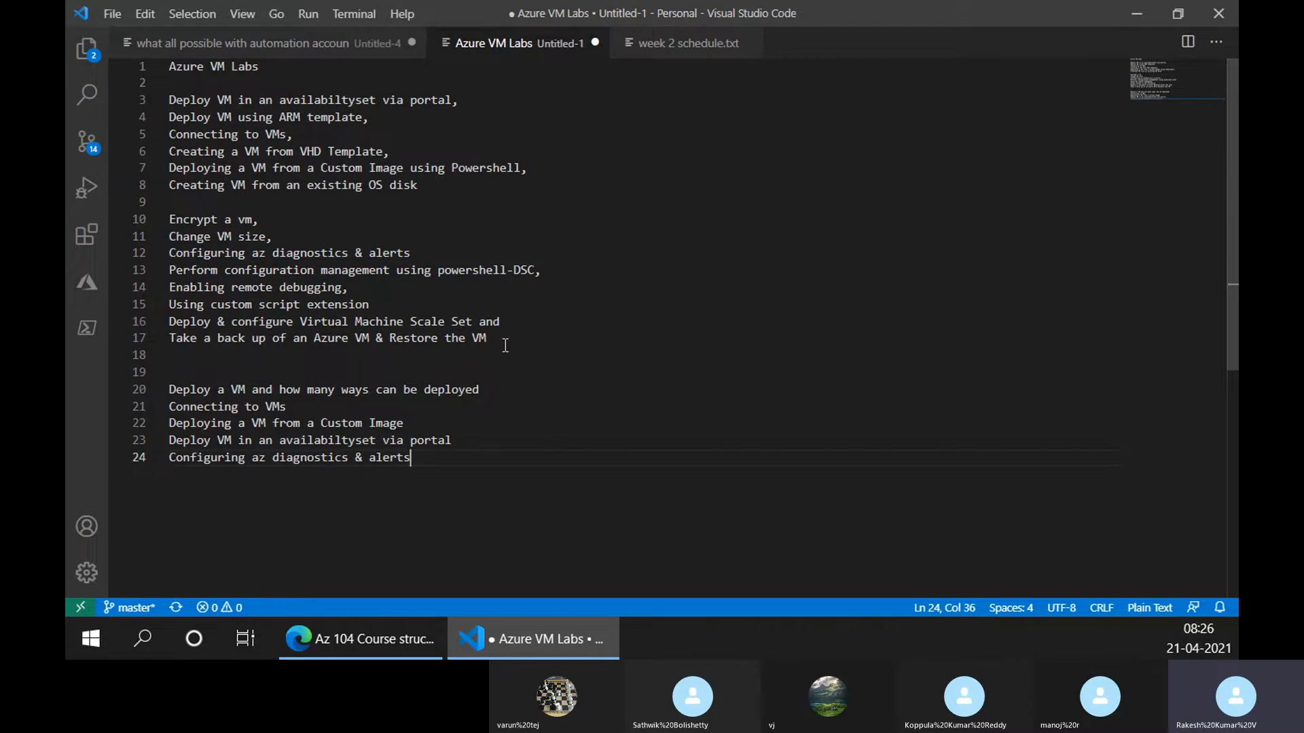
Select lines 19–24 and cut the whole shortlist out of the note
{"action": "left_click", "coordinate": [369, 633]}
{"action": "left_click", "coordinate": [503, 628]}
{"action": "left_click_drag", "start_coordinate": [435, 455], "coordinate": [182, 373]}
{"action": "key", "text": "BackSpace"}
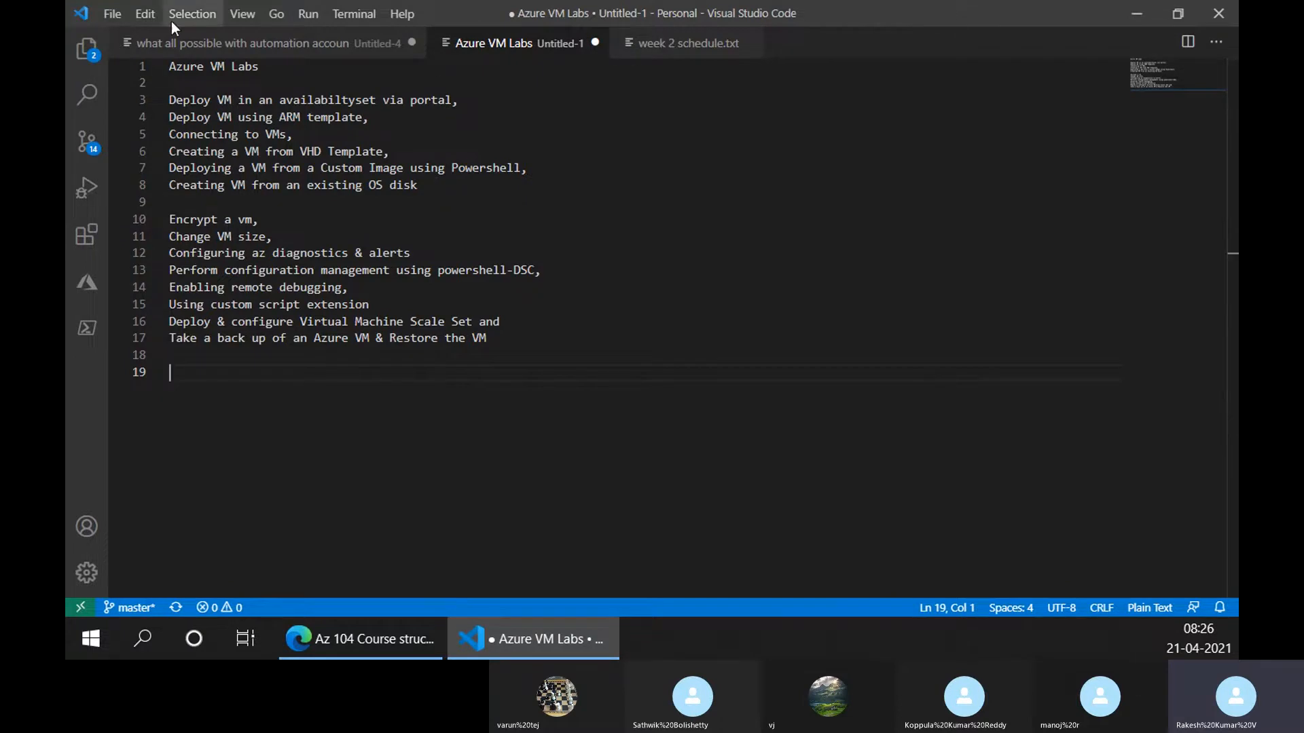
Paste the shortlist into a new file headed 'Labs -'
{"action": "left_click", "coordinate": [108, 14]}
{"action": "mouse_move", "coordinate": [143, 15]}
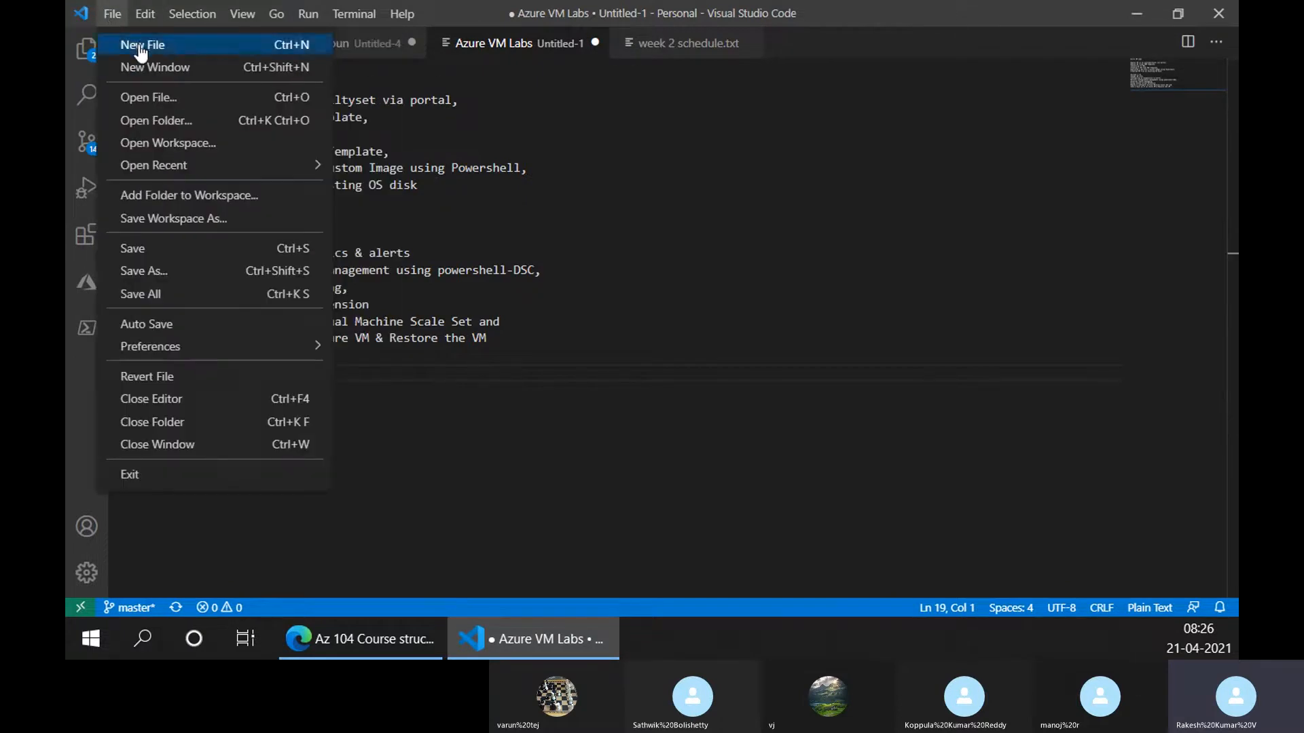
{"action": "left_click", "coordinate": [139, 43]}
{"action": "key", "text": "ctrl+v"}
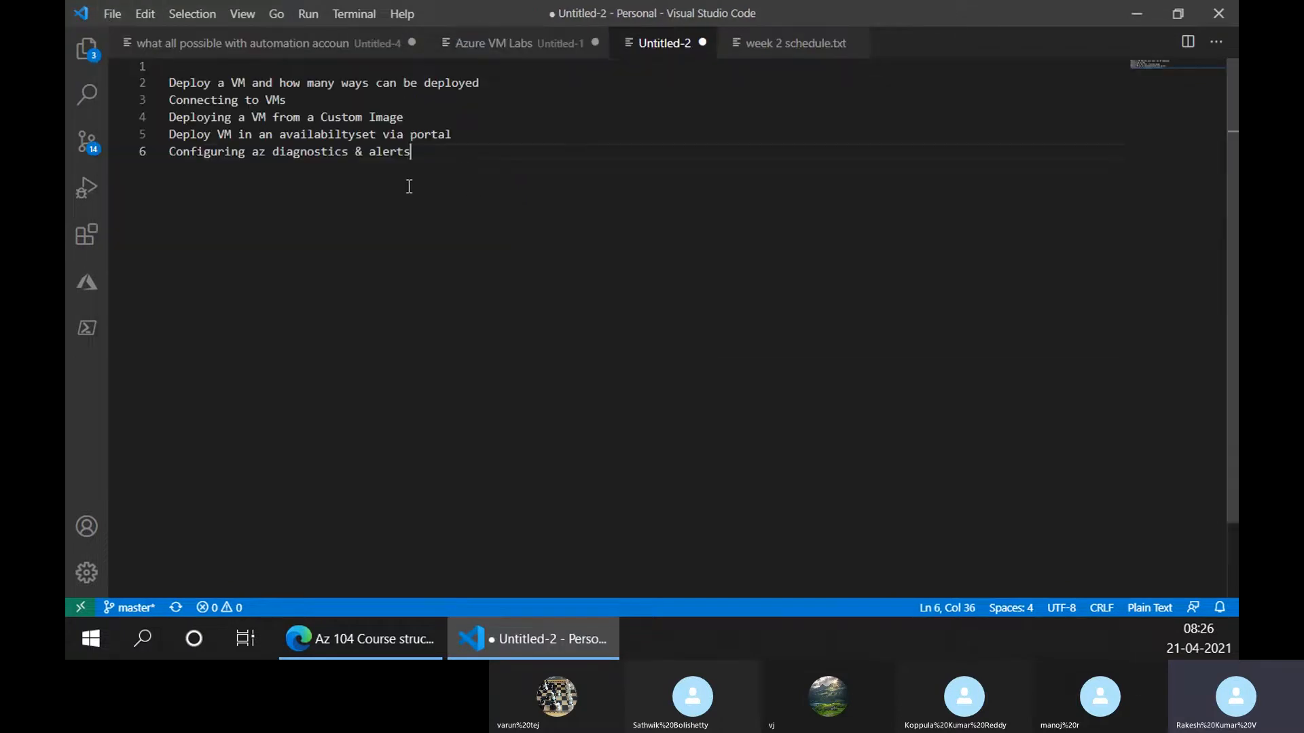
{"action": "left_click", "coordinate": [269, 70]}
{"action": "type", "text": "Labs "}
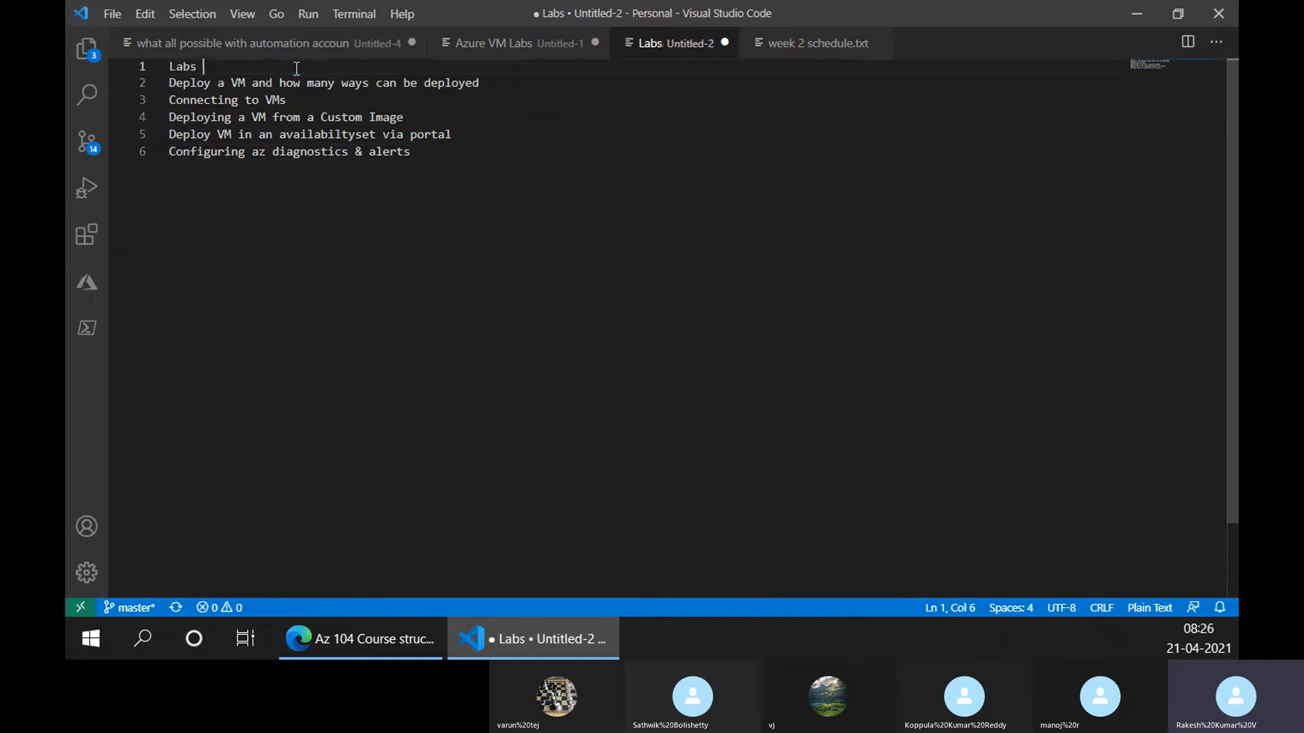
{"action": "type", "text": "-"}
{"action": "key", "text": "Return"}
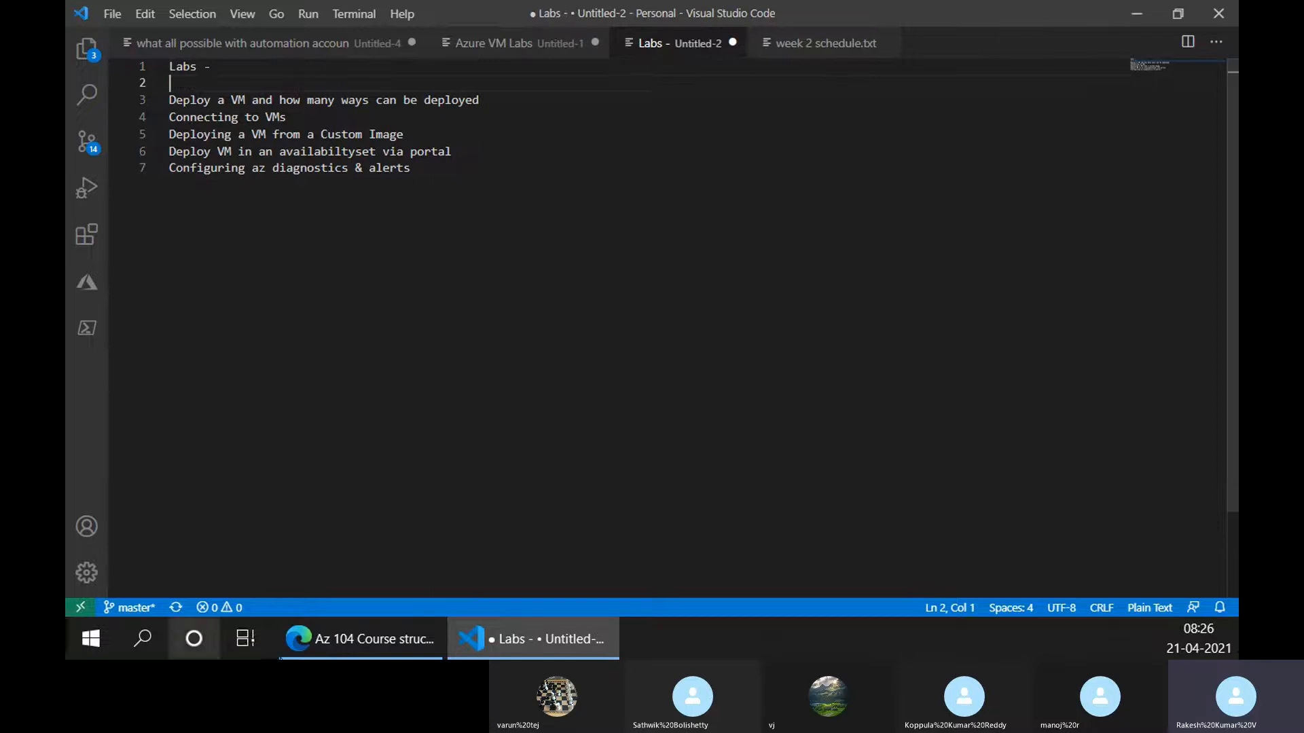
Bring the Azure portal home page to the front in the browser
{"action": "left_click", "coordinate": [360, 639]}
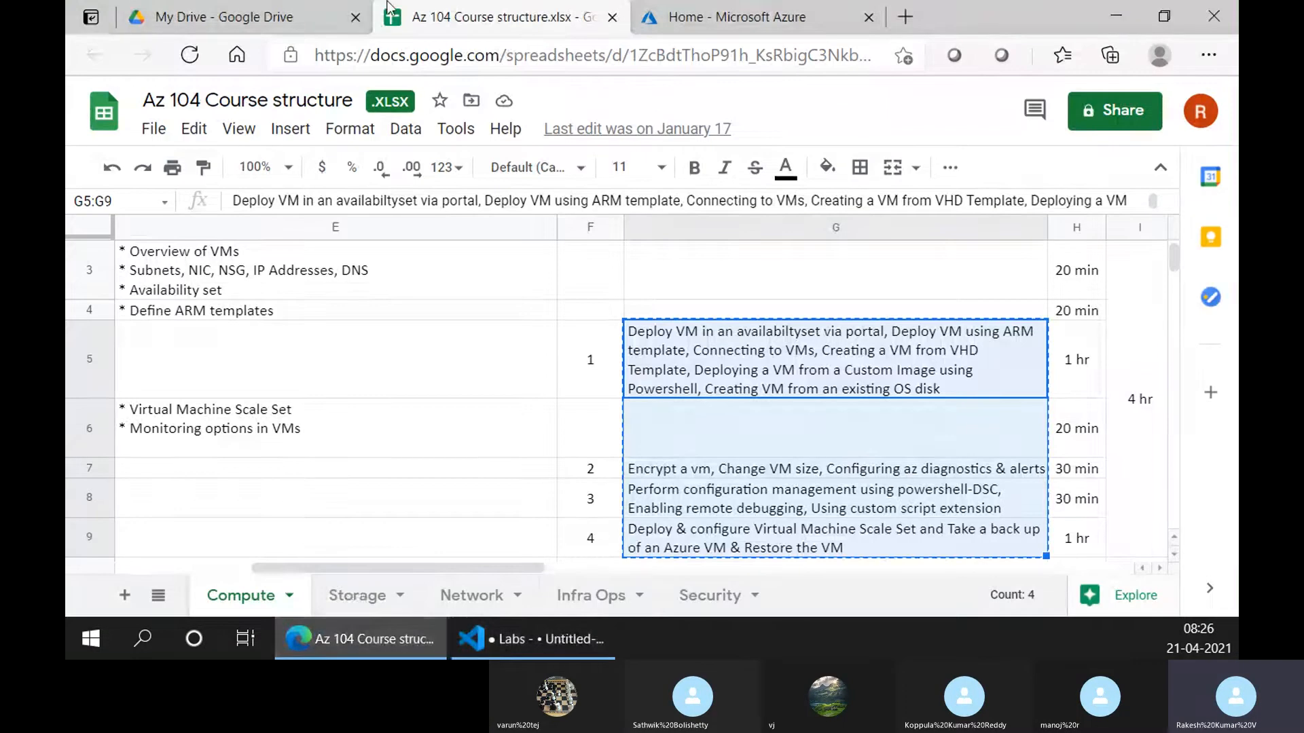
{"action": "left_click", "coordinate": [740, 17]}
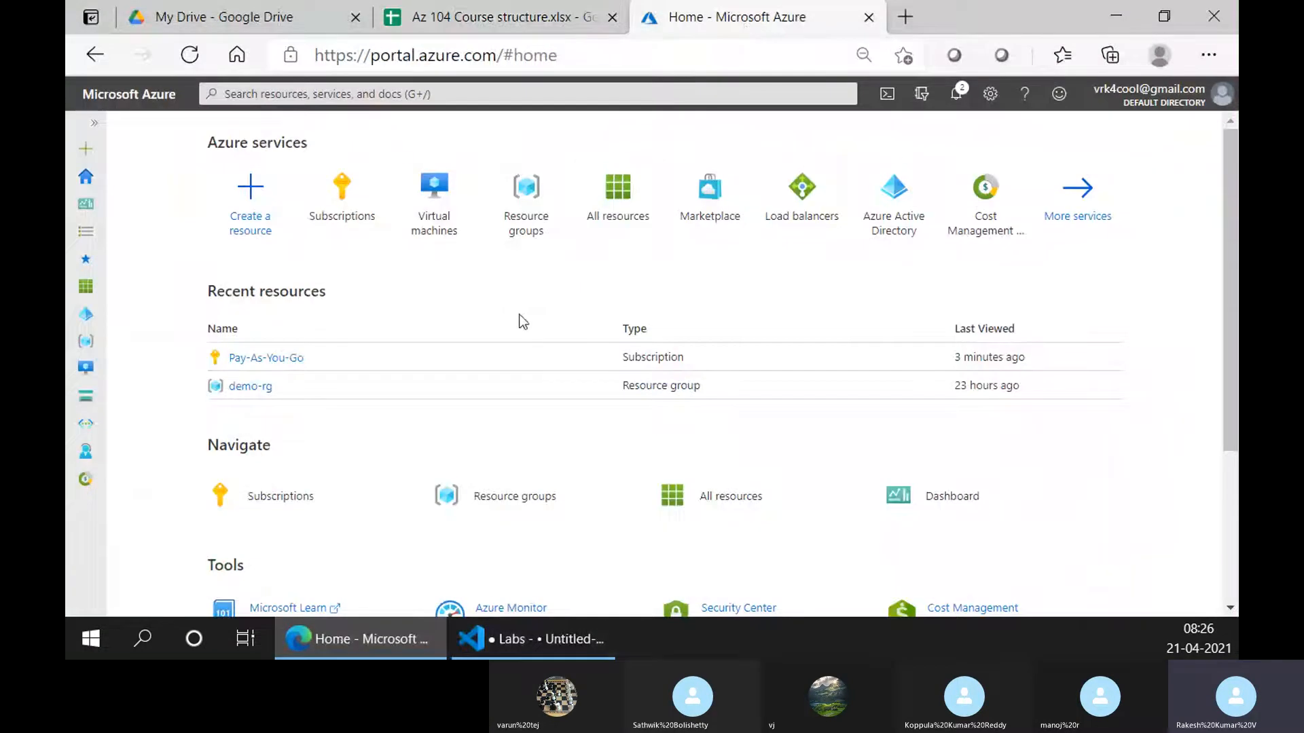
{"action": "key", "text": "alt+Tab"}
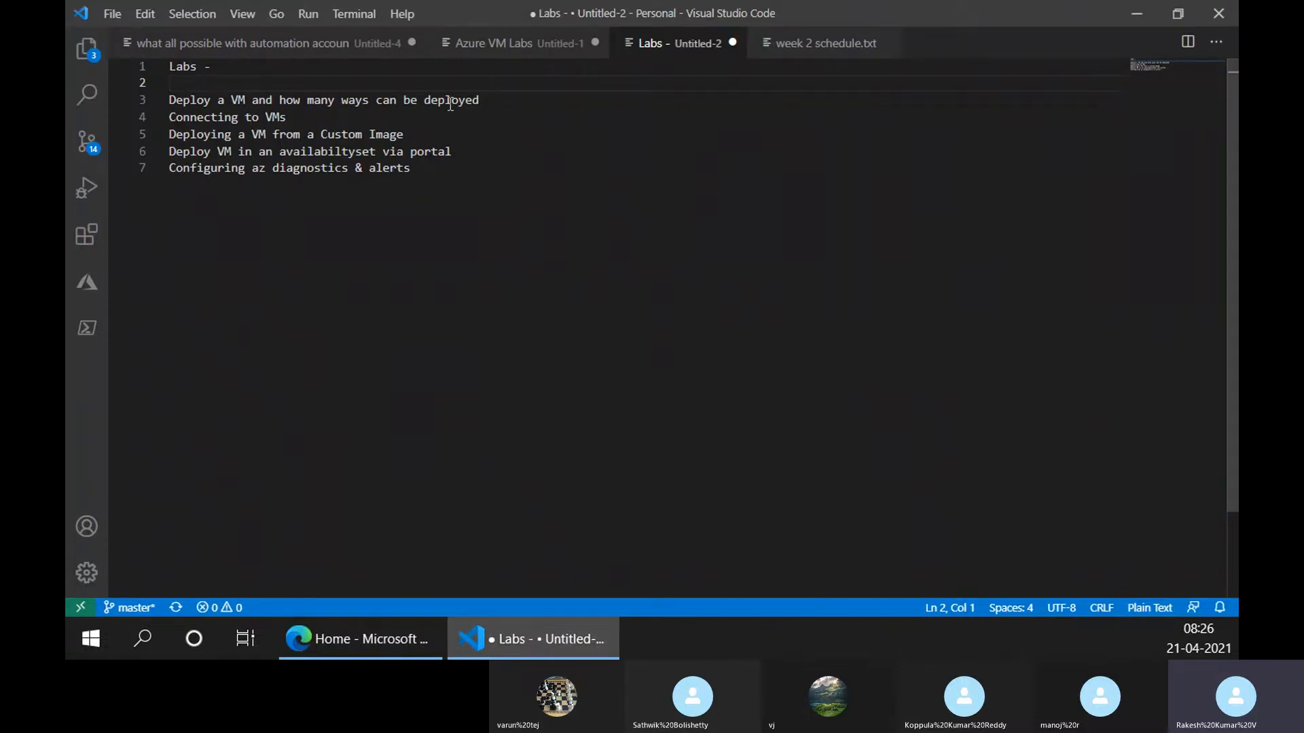
{"action": "key", "text": "alt+Tab"}
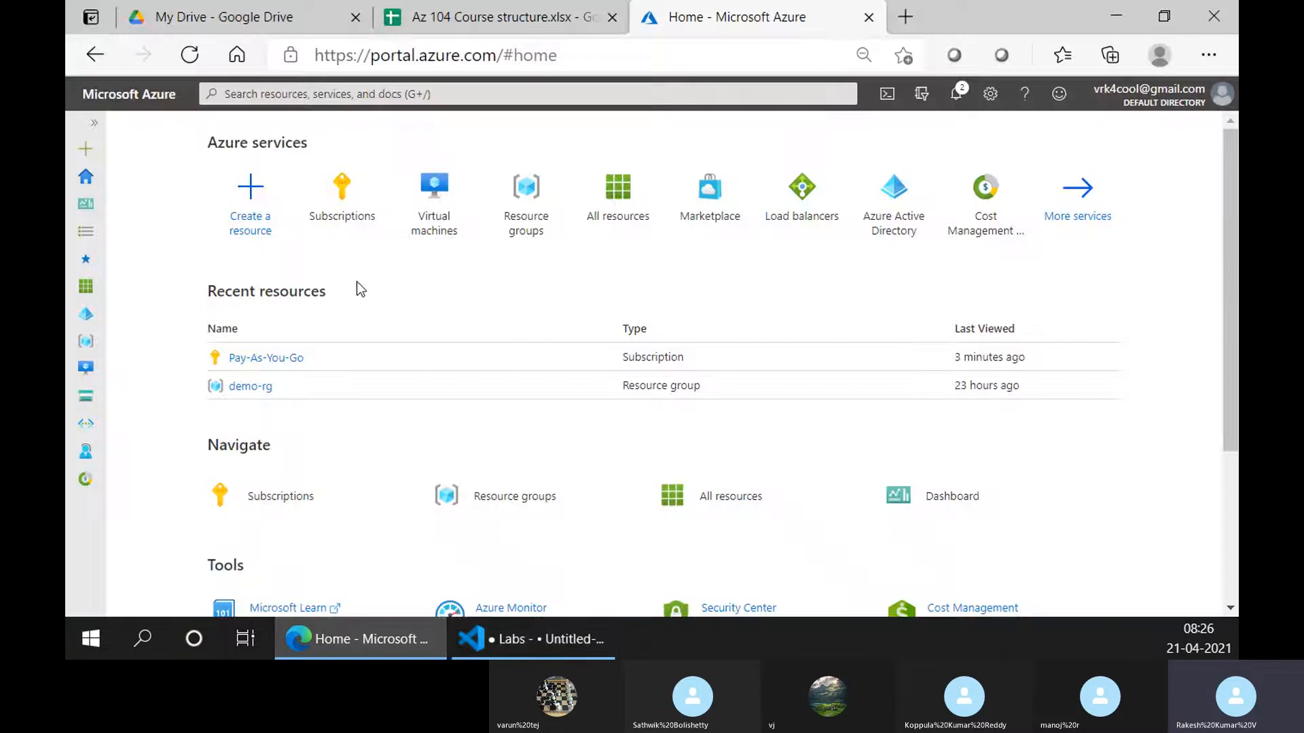
{"action": "left_click", "coordinate": [496, 648]}
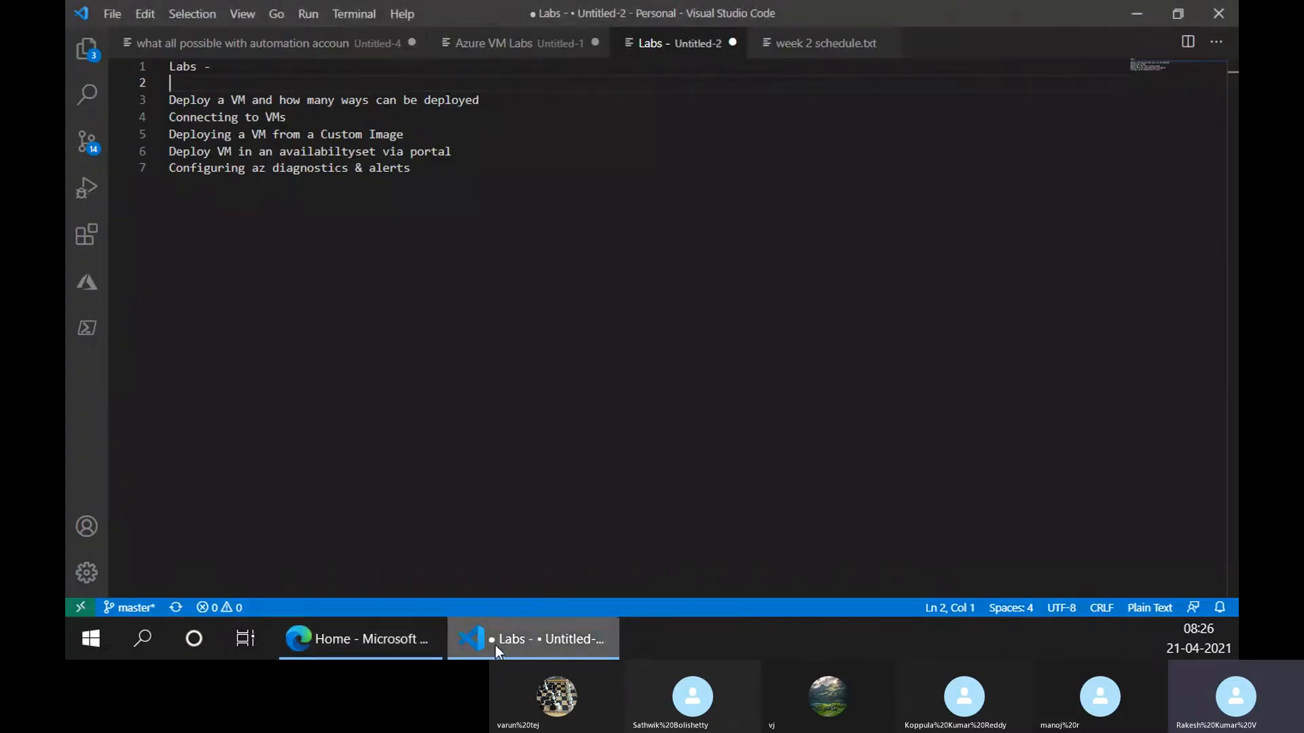
{"action": "left_click", "coordinate": [385, 645]}
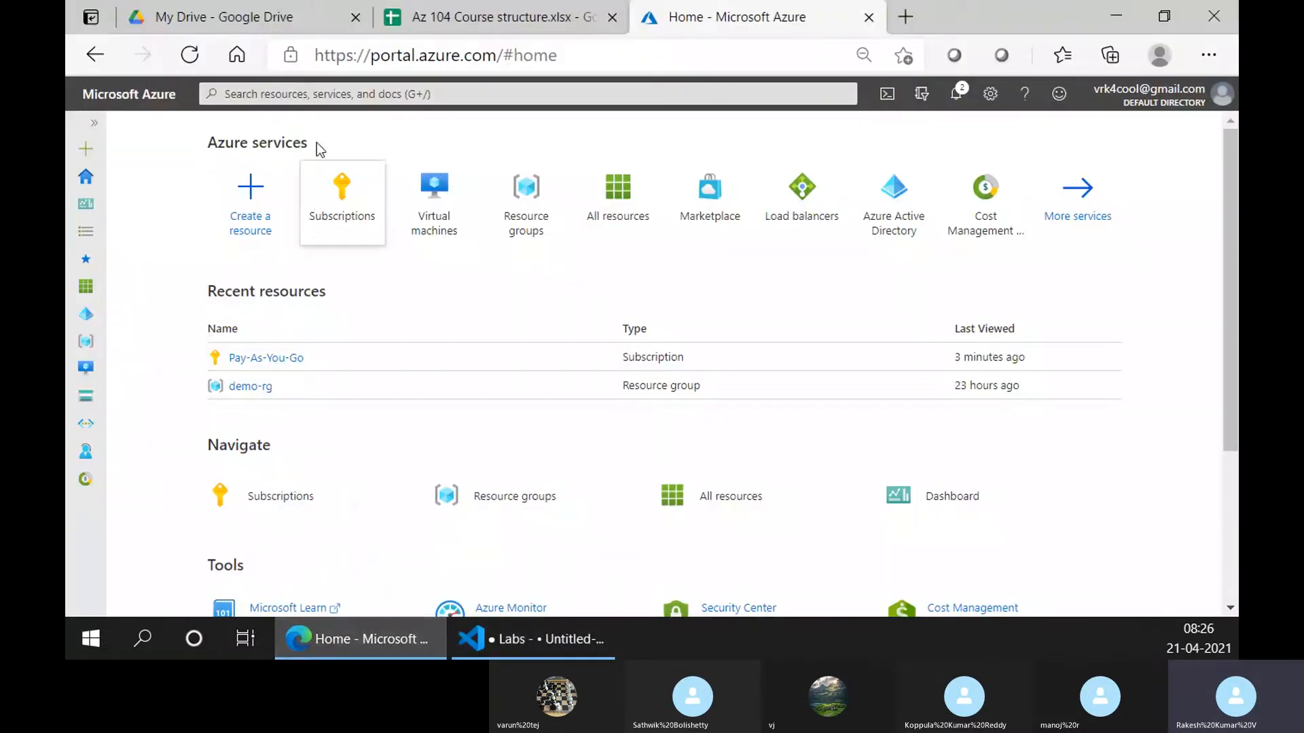
Browse the portal's services and resource groups, opening the empty demo-rg group
{"action": "left_click", "coordinate": [309, 95]}
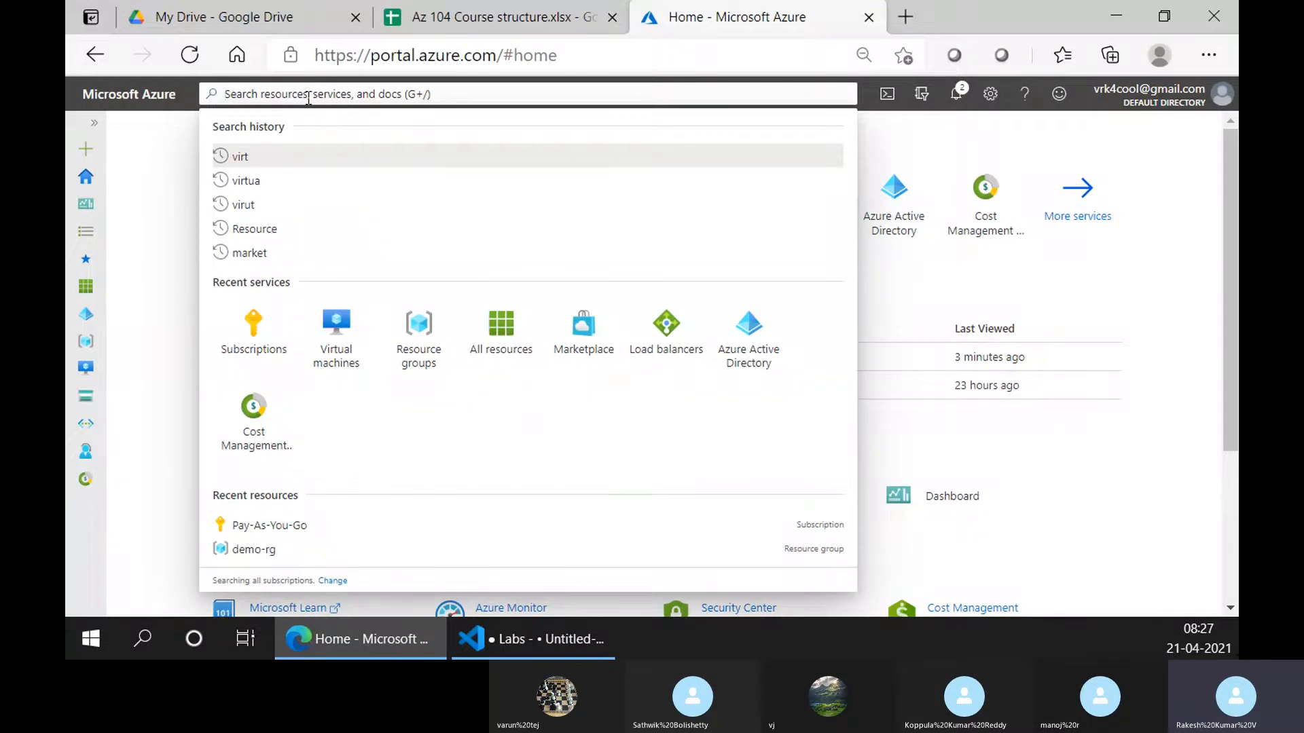
{"action": "type", "text": "virtu"}
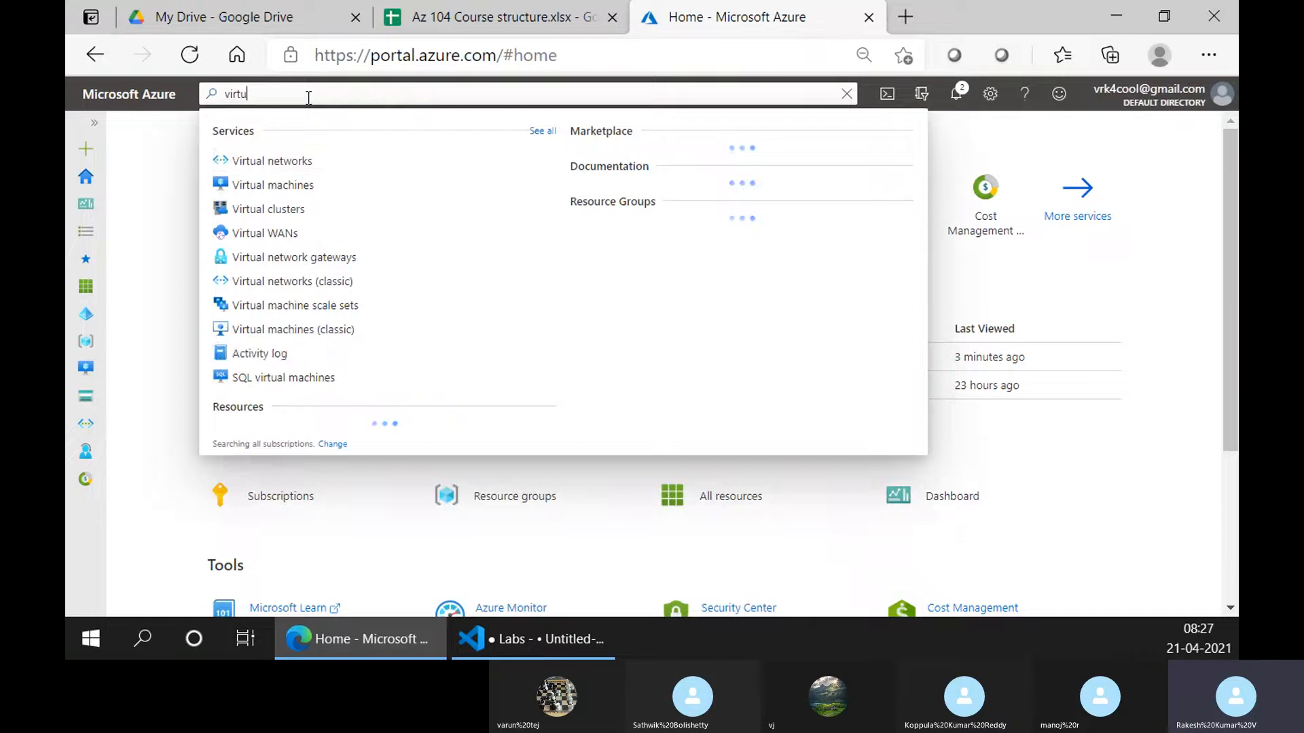
{"action": "type", "text": "al machine"}
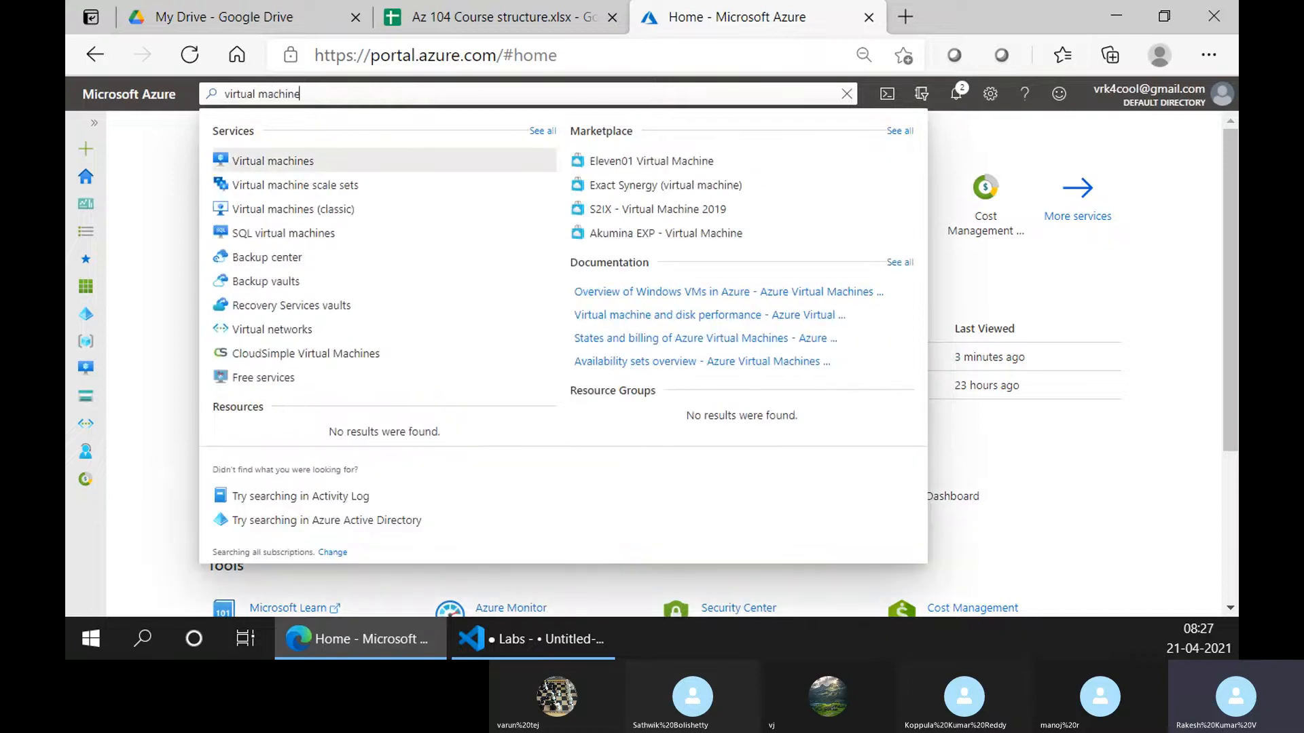
{"action": "left_click", "coordinate": [88, 234]}
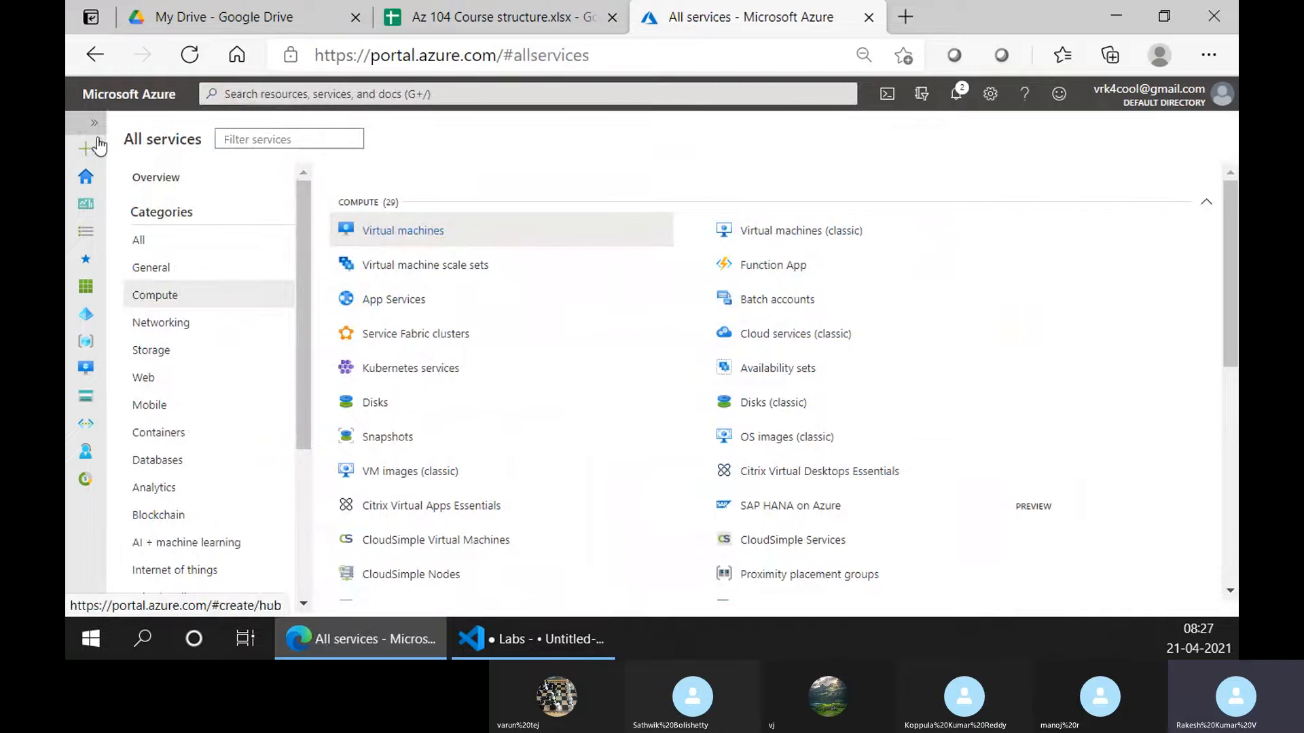
{"action": "left_click", "coordinate": [89, 180]}
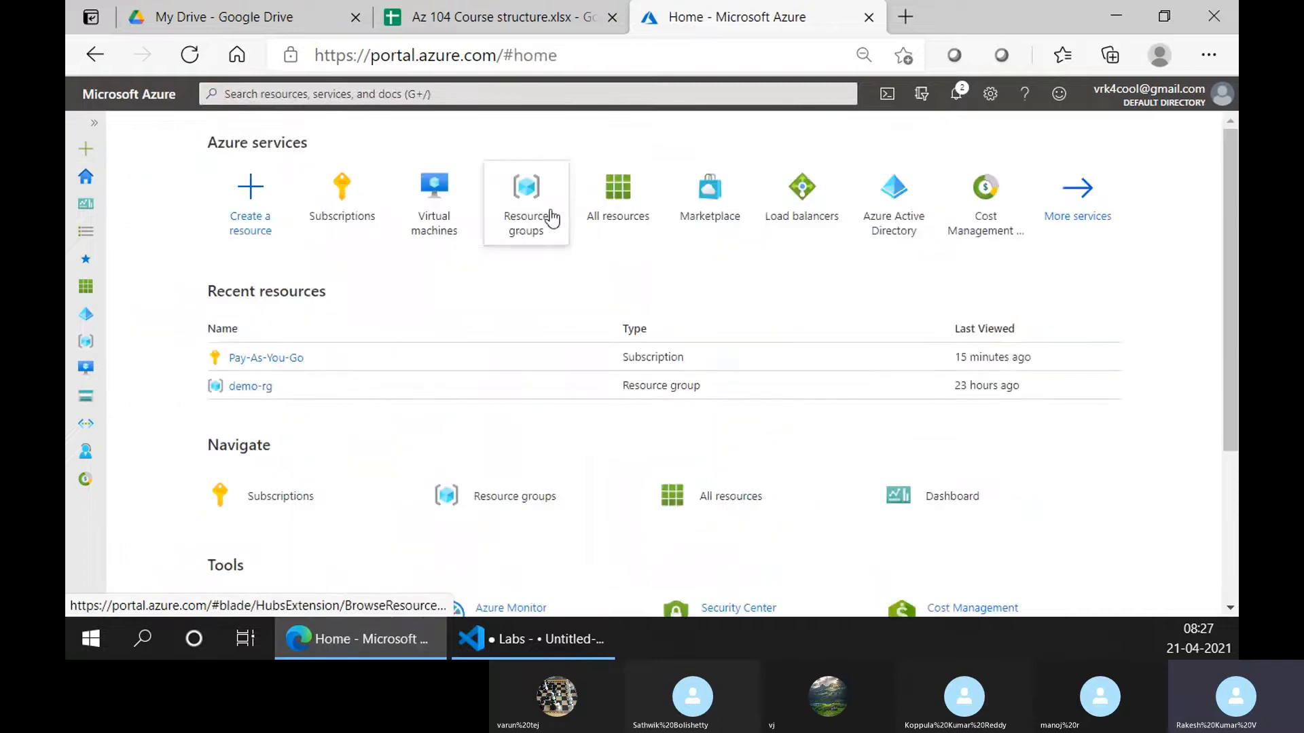
{"action": "left_click", "coordinate": [528, 187]}
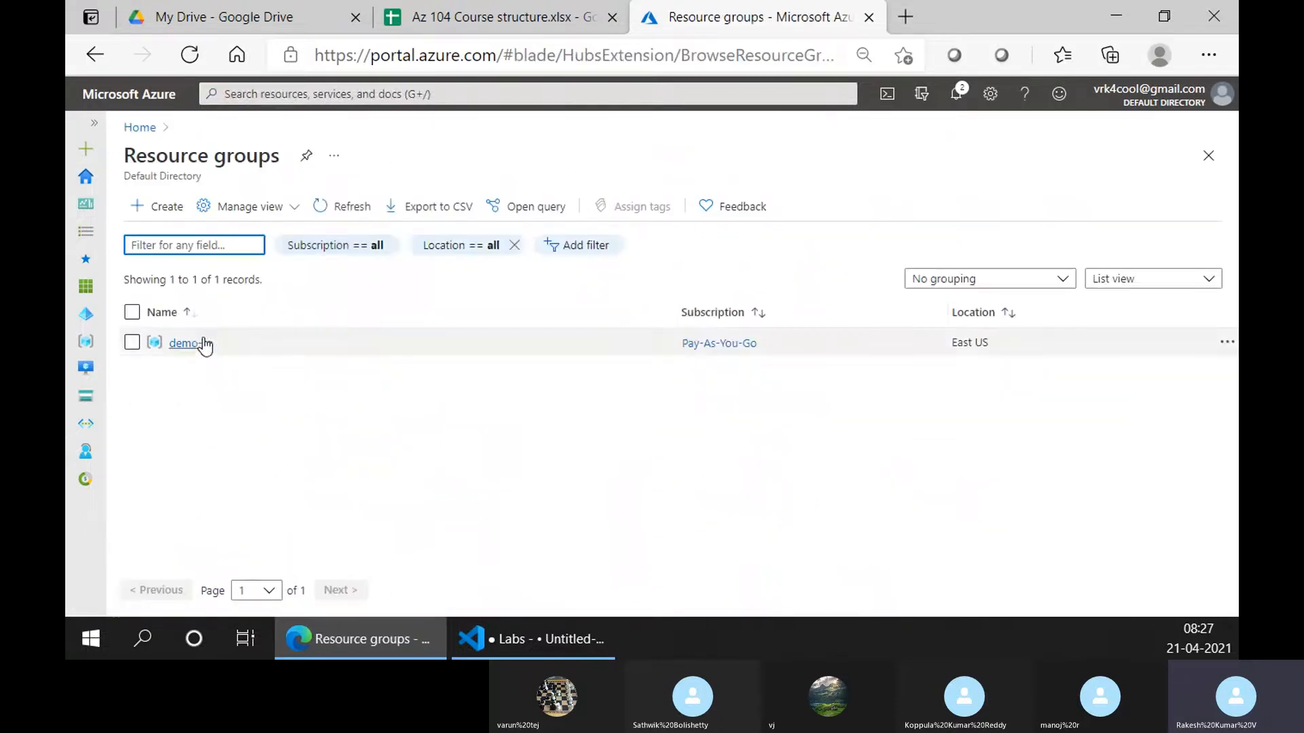
{"action": "left_click", "coordinate": [191, 343]}
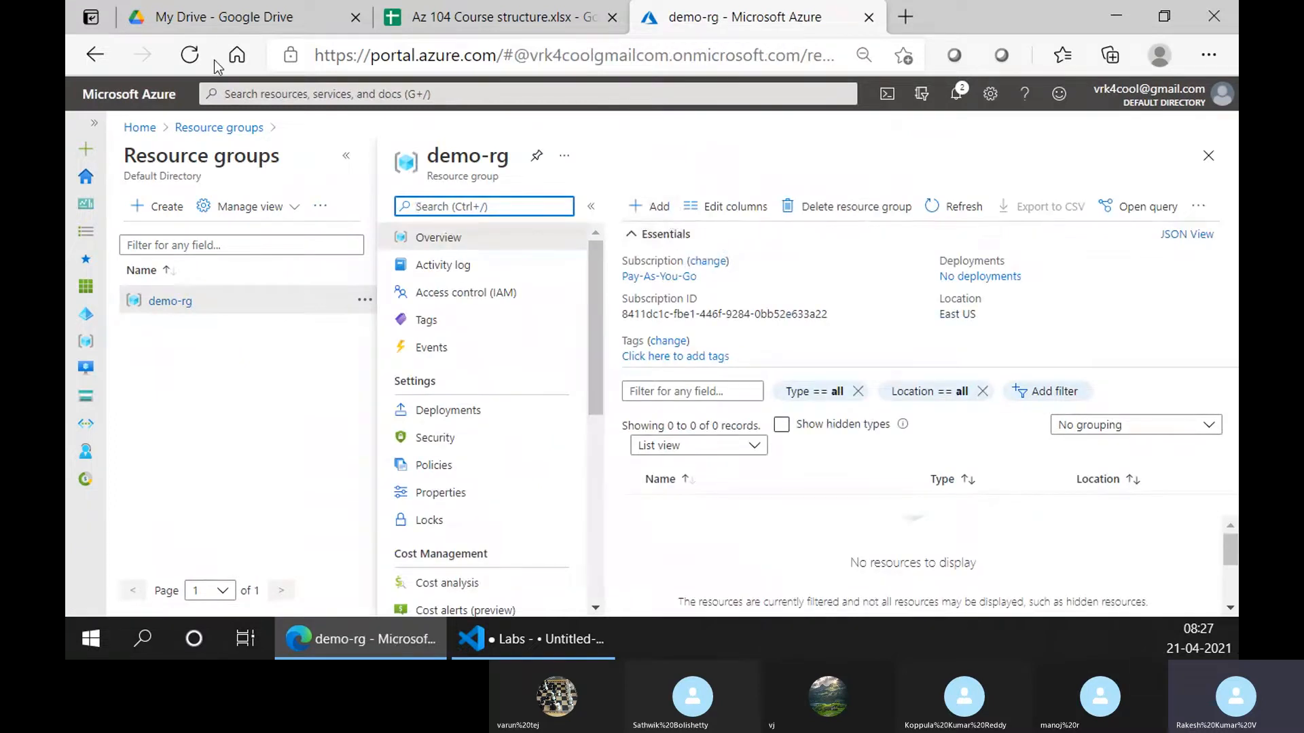
Search 'virtua' and open the Virtual machines list from the results
{"action": "left_click", "coordinate": [277, 95]}
{"action": "type", "text": "vi"}
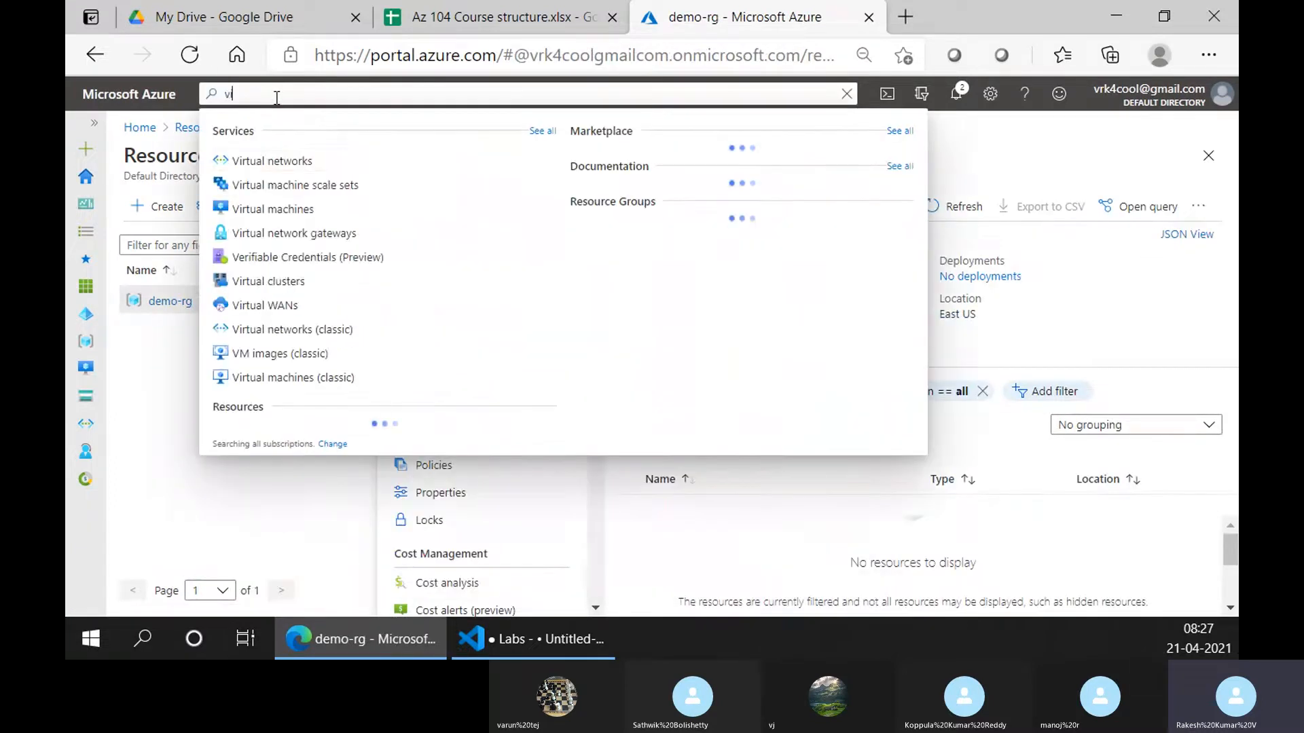
{"action": "type", "text": "rtua"}
{"action": "key", "text": "Down"}
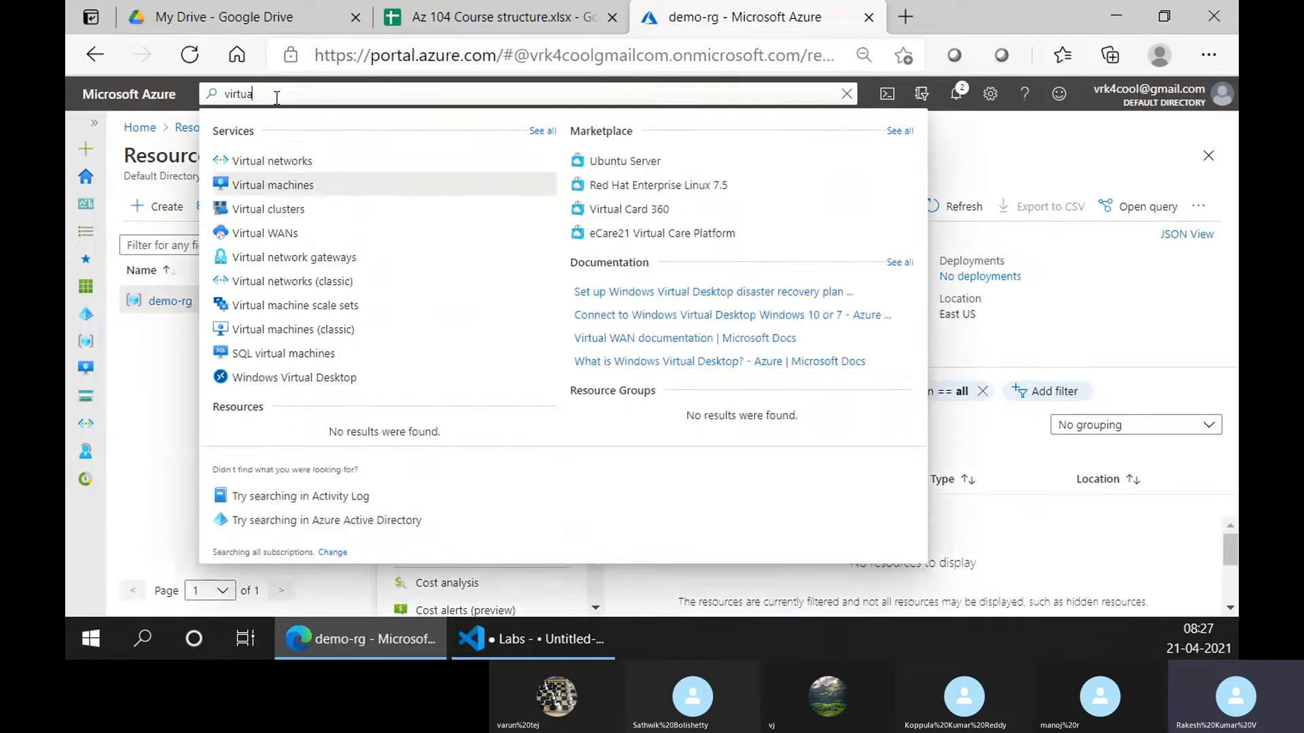
{"action": "key", "text": "Return"}
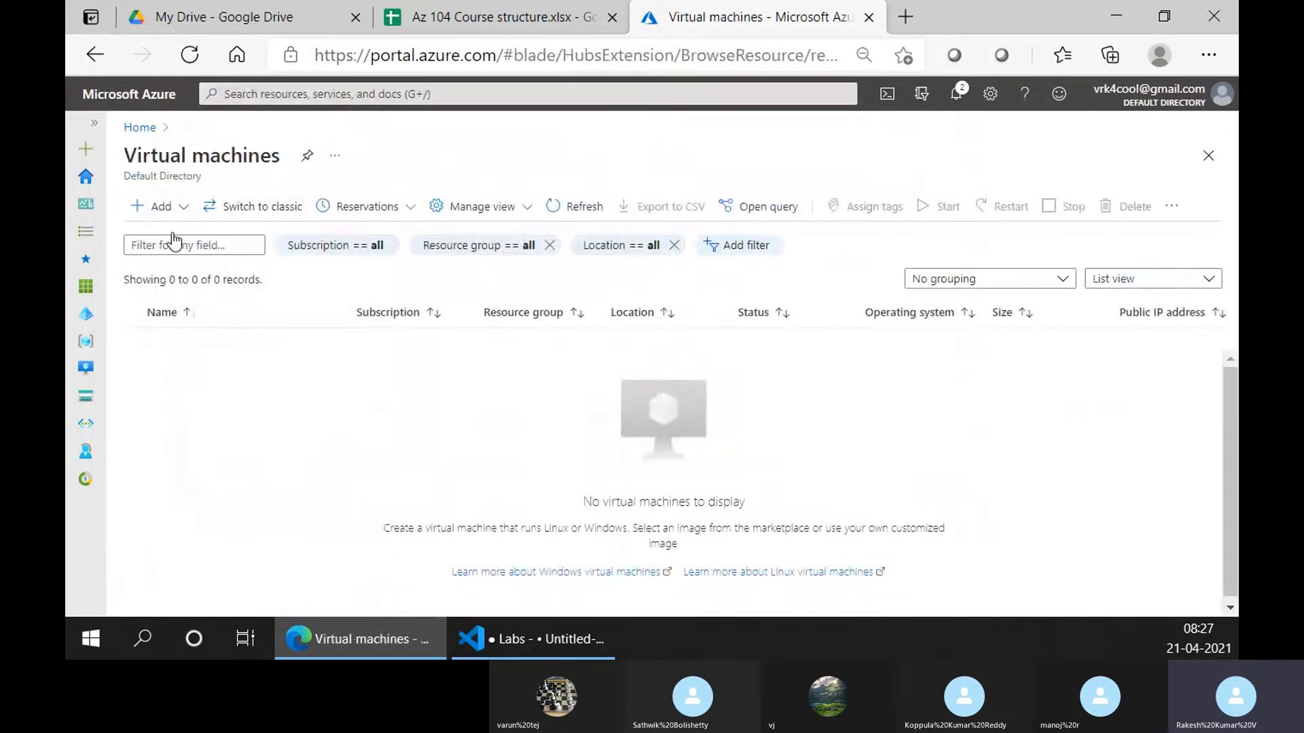
Start a VM named vm01 in demo-rg using the Ubuntu Server 18.04 LTS - Gen1 image
{"action": "left_click", "coordinate": [341, 162]}
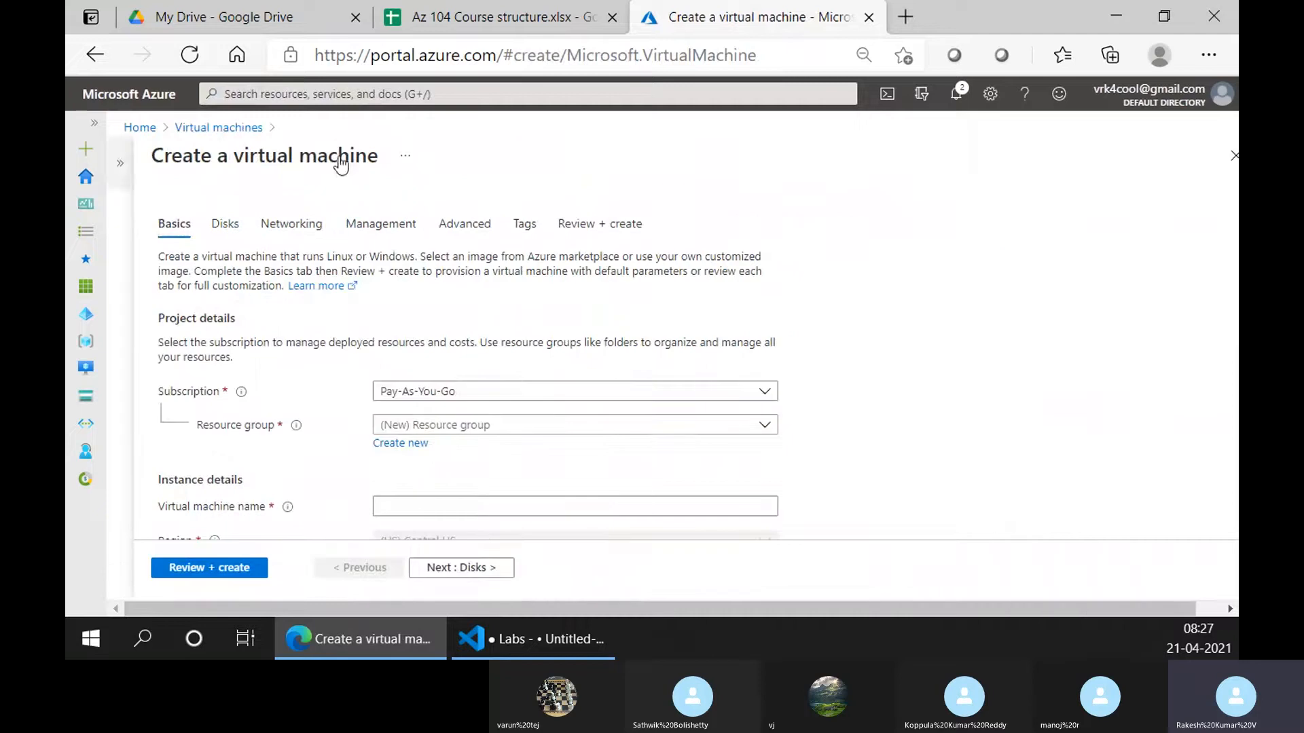
{"action": "left_click", "coordinate": [447, 426]}
{"action": "left_click", "coordinate": [438, 484]}
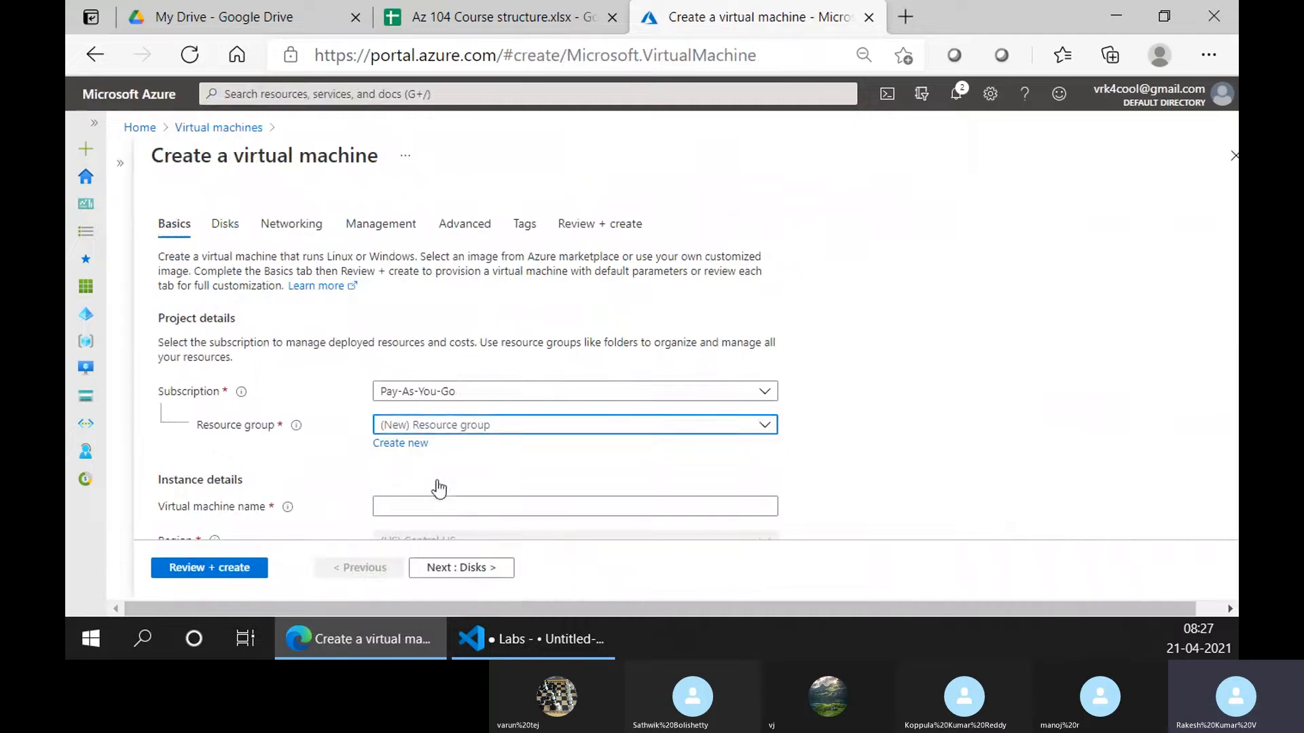
{"action": "scroll", "coordinate": [438, 488], "scroll_direction": "down", "scroll_amount": 2}
{"action": "left_click", "coordinate": [459, 406]}
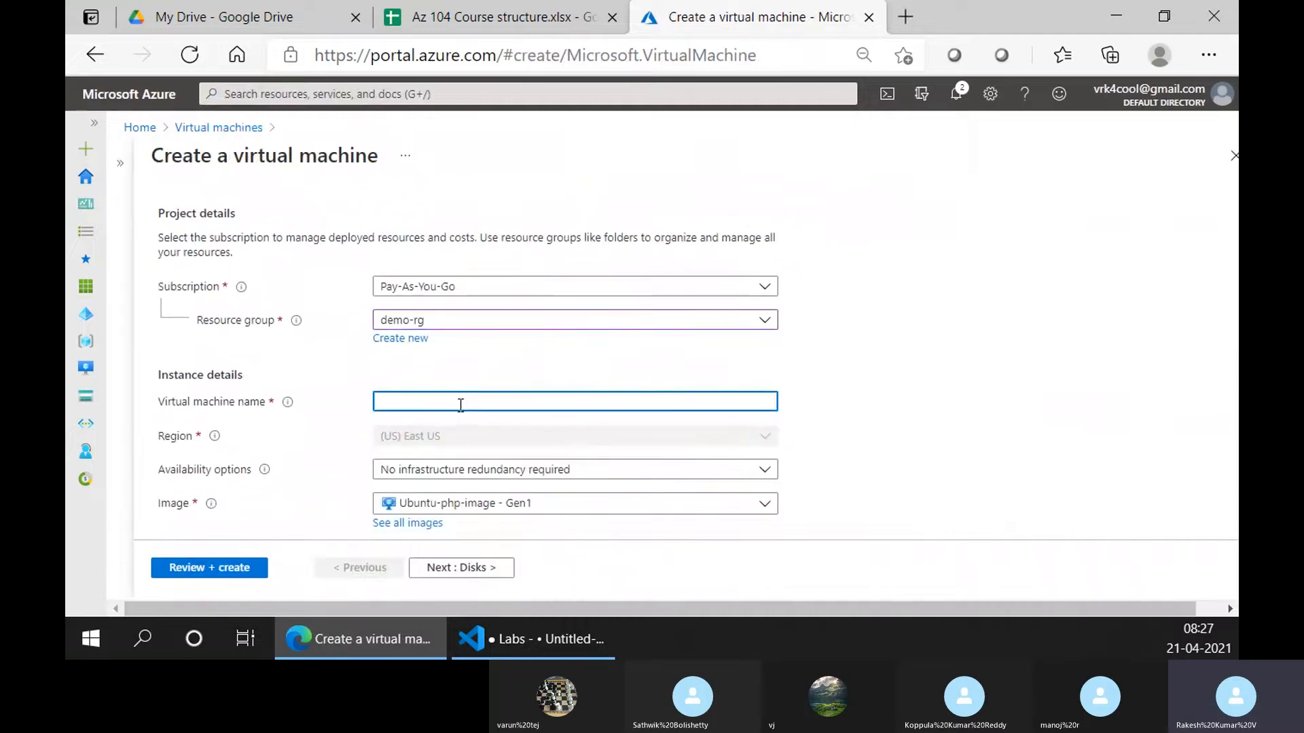
{"action": "type", "text": "vm01"}
{"action": "scroll", "coordinate": [853, 294], "scroll_direction": "down", "scroll_amount": 3}
{"action": "left_click", "coordinate": [626, 297]}
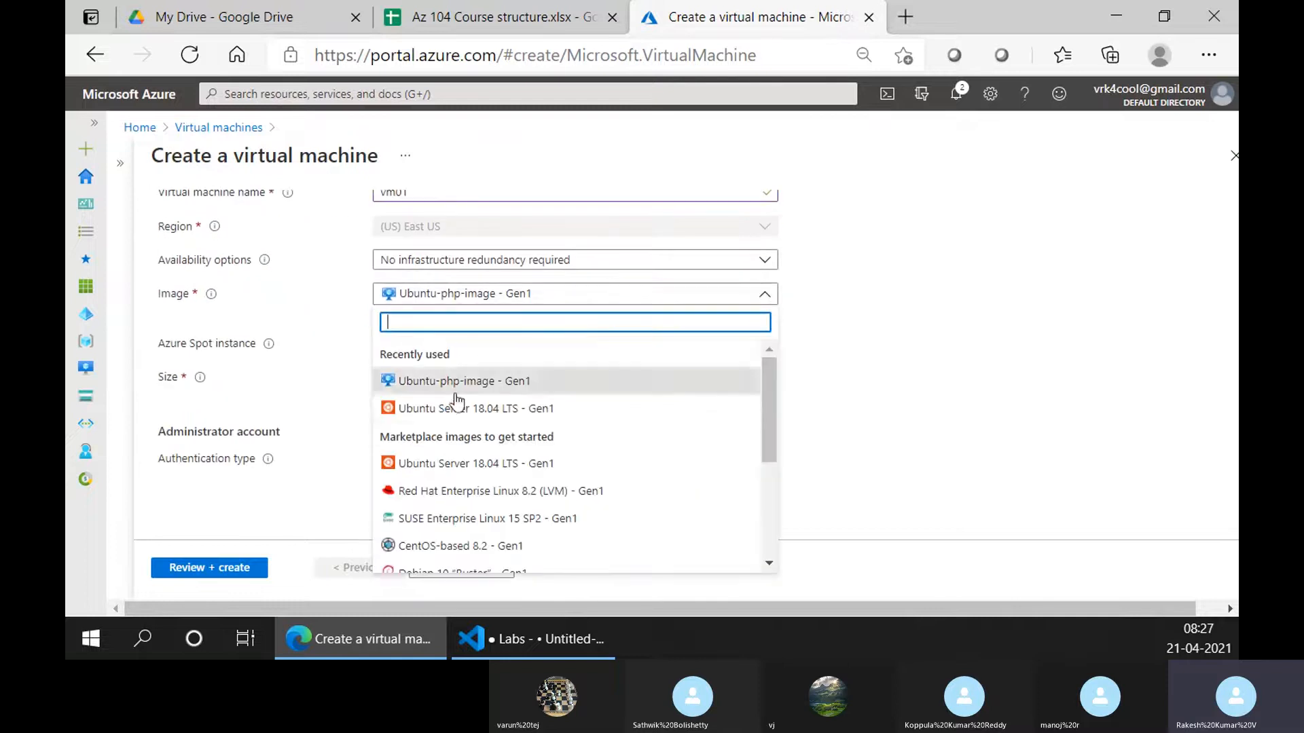
{"action": "left_click", "coordinate": [456, 406]}
{"action": "scroll", "coordinate": [652, 363], "scroll_direction": "up", "scroll_amount": 2}
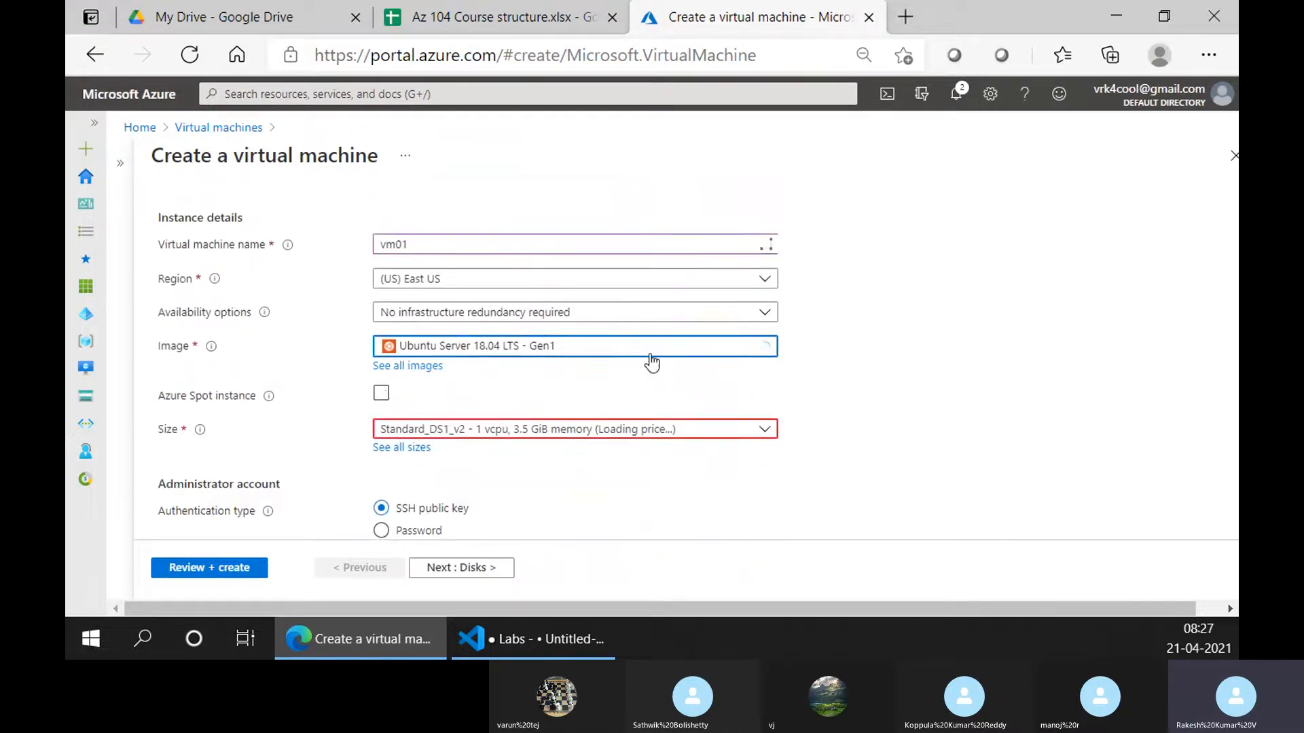
{"action": "scroll", "coordinate": [510, 379], "scroll_direction": "up", "scroll_amount": 2}
Insert blank lines beneath the first lab item in the Labs note
{"action": "left_click", "coordinate": [499, 639]}
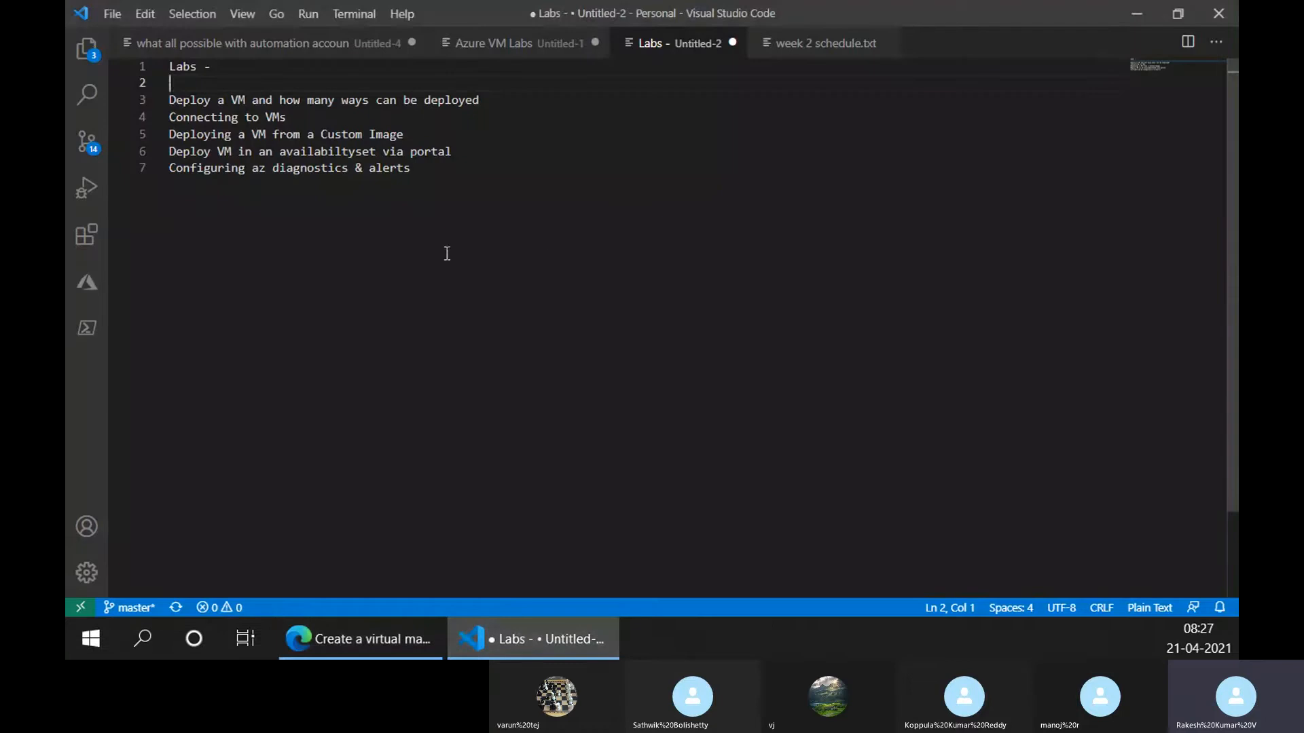
{"action": "left_click", "coordinate": [545, 257]}
{"action": "left_click", "coordinate": [564, 87]}
{"action": "left_click", "coordinate": [567, 98]}
{"action": "key", "text": "Return"}
{"action": "key", "text": "Return"}
{"action": "key", "text": "Return"}
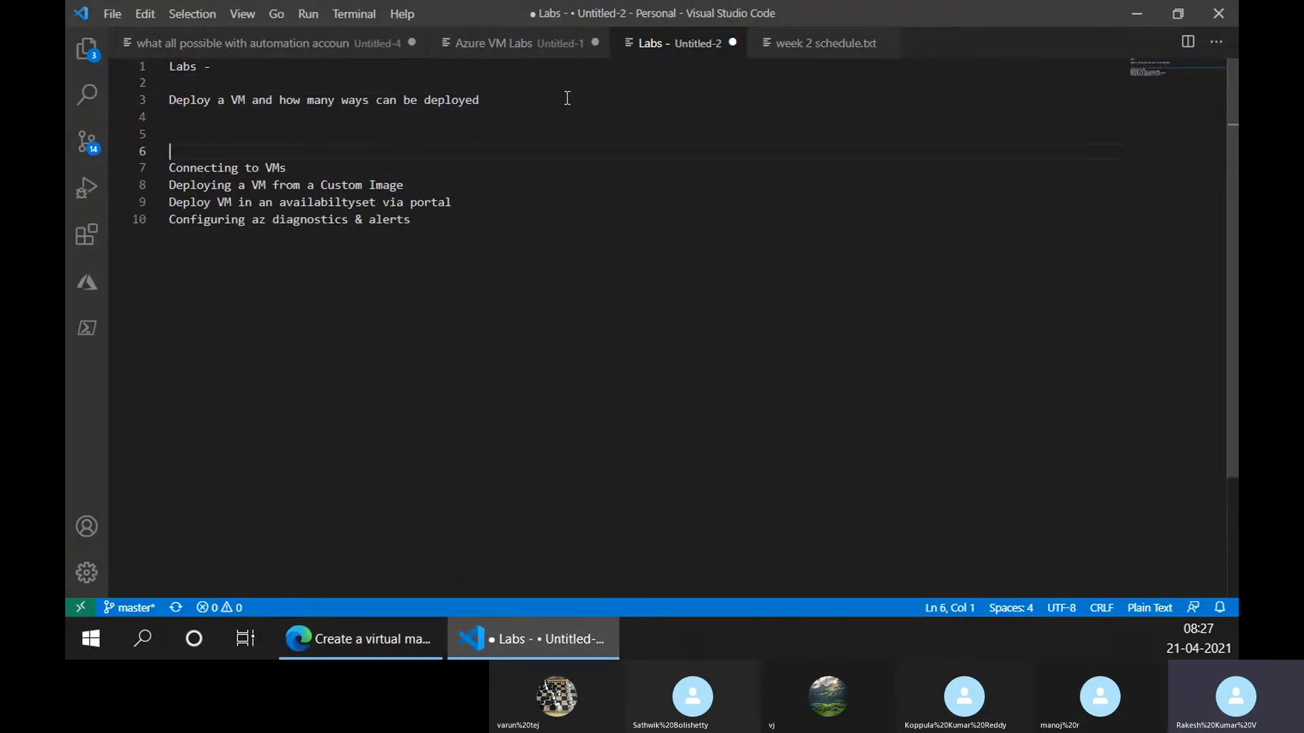
{"action": "key", "text": "Up"}
{"action": "key", "text": "Up"}
Type the note 'creating ubuntu vm using portal' on the new line
{"action": "type", "text": "ubuntu "}
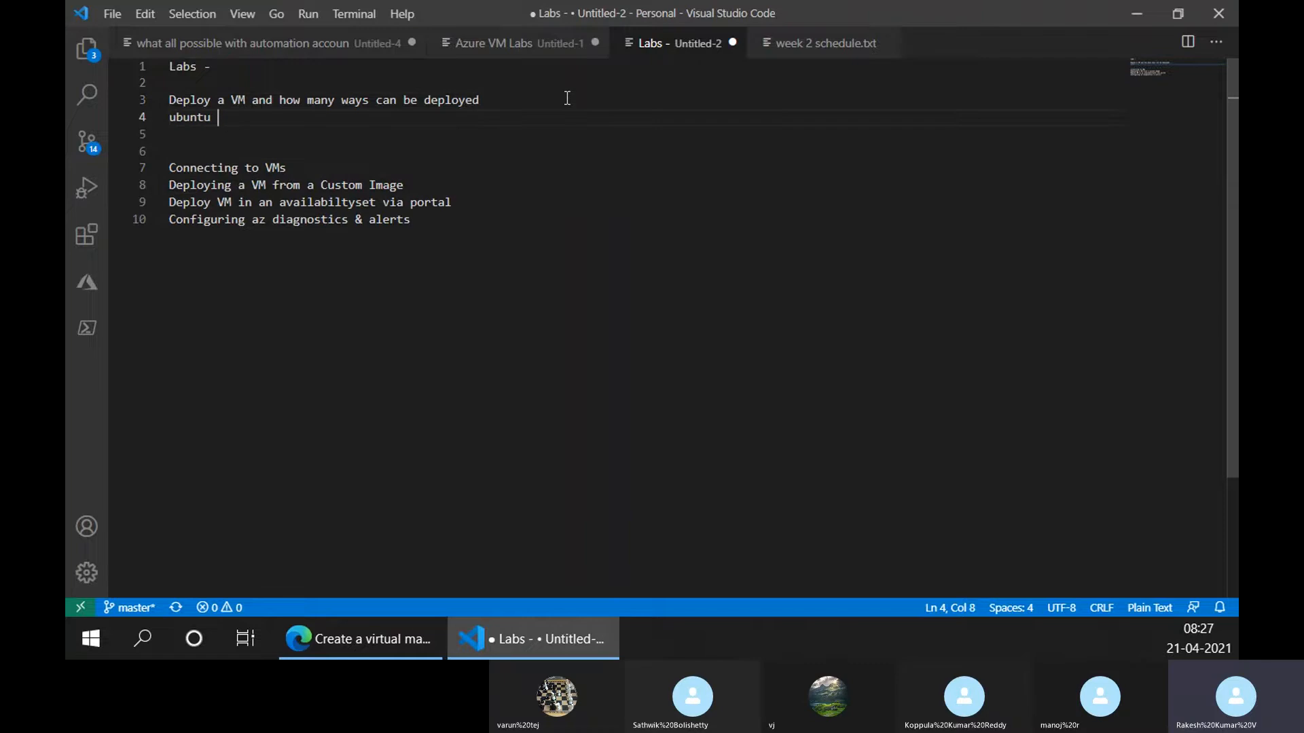
{"action": "type", "text": "vm using"}
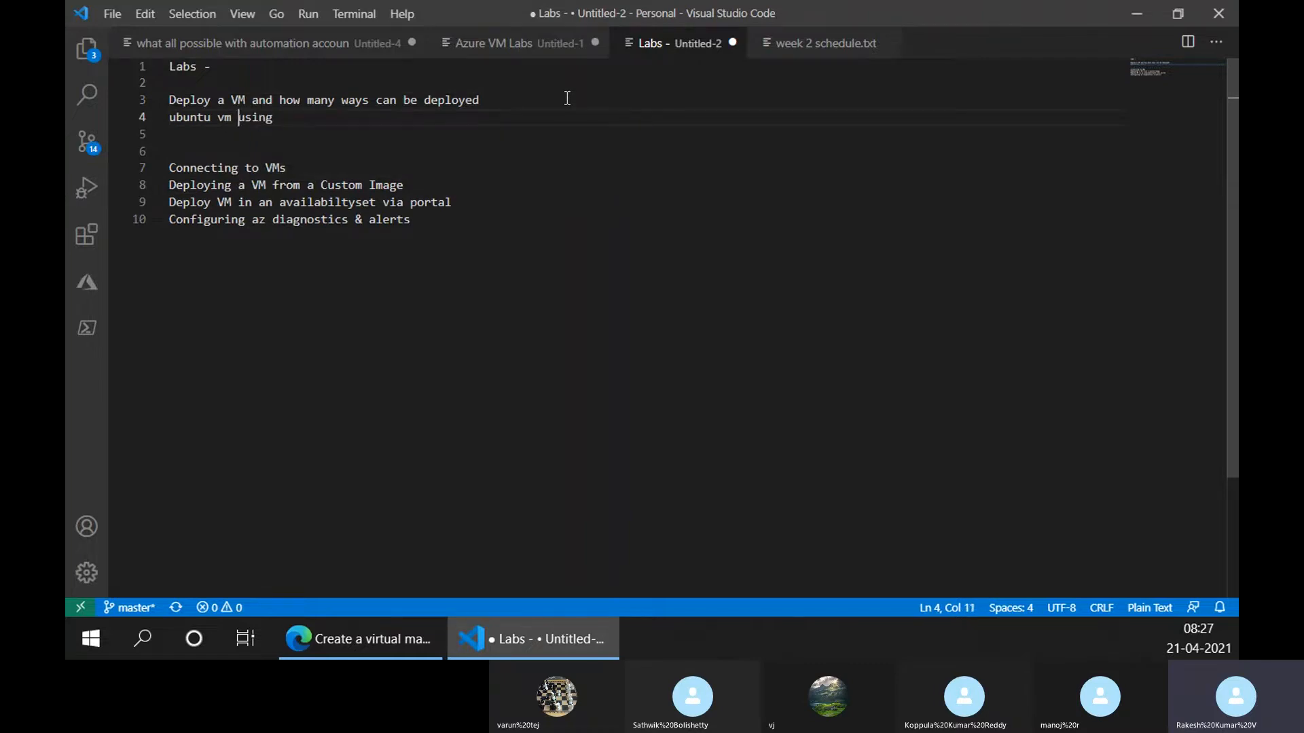
{"action": "key", "text": "Home"}
{"action": "type", "text": "creating"}
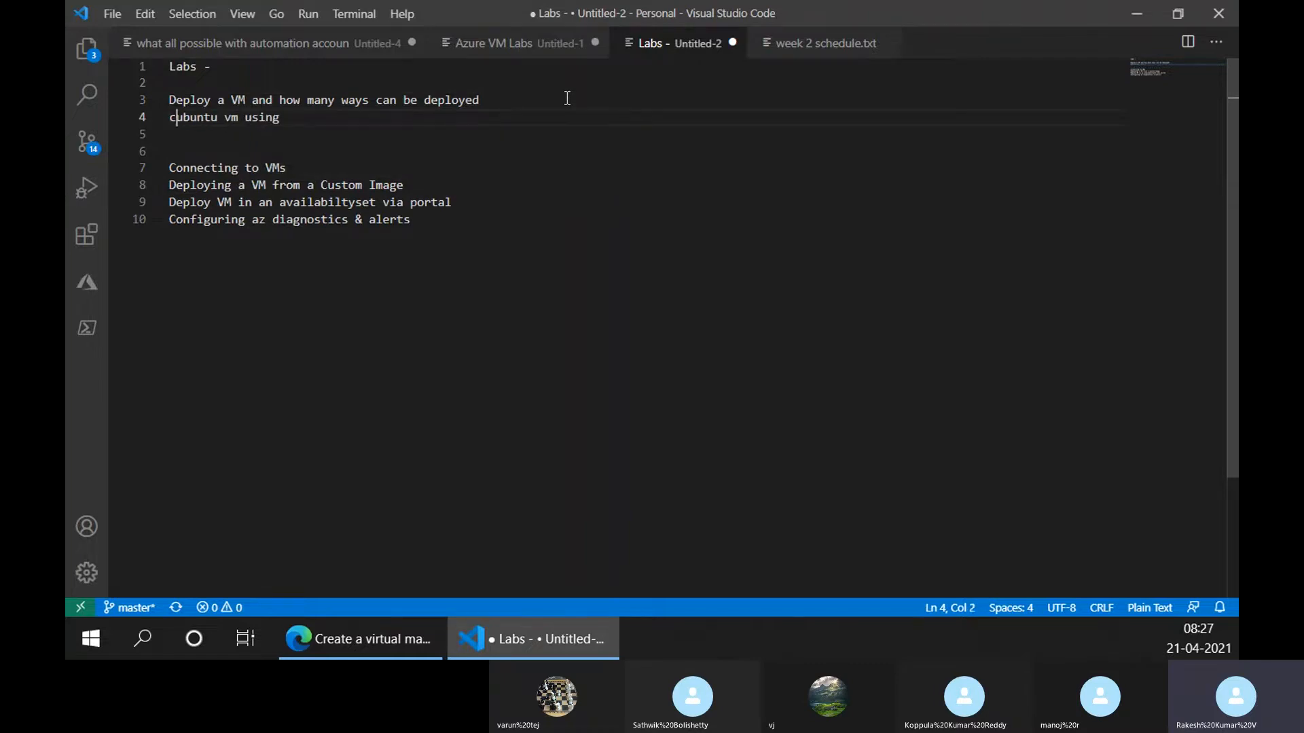
{"action": "key", "text": "End"}
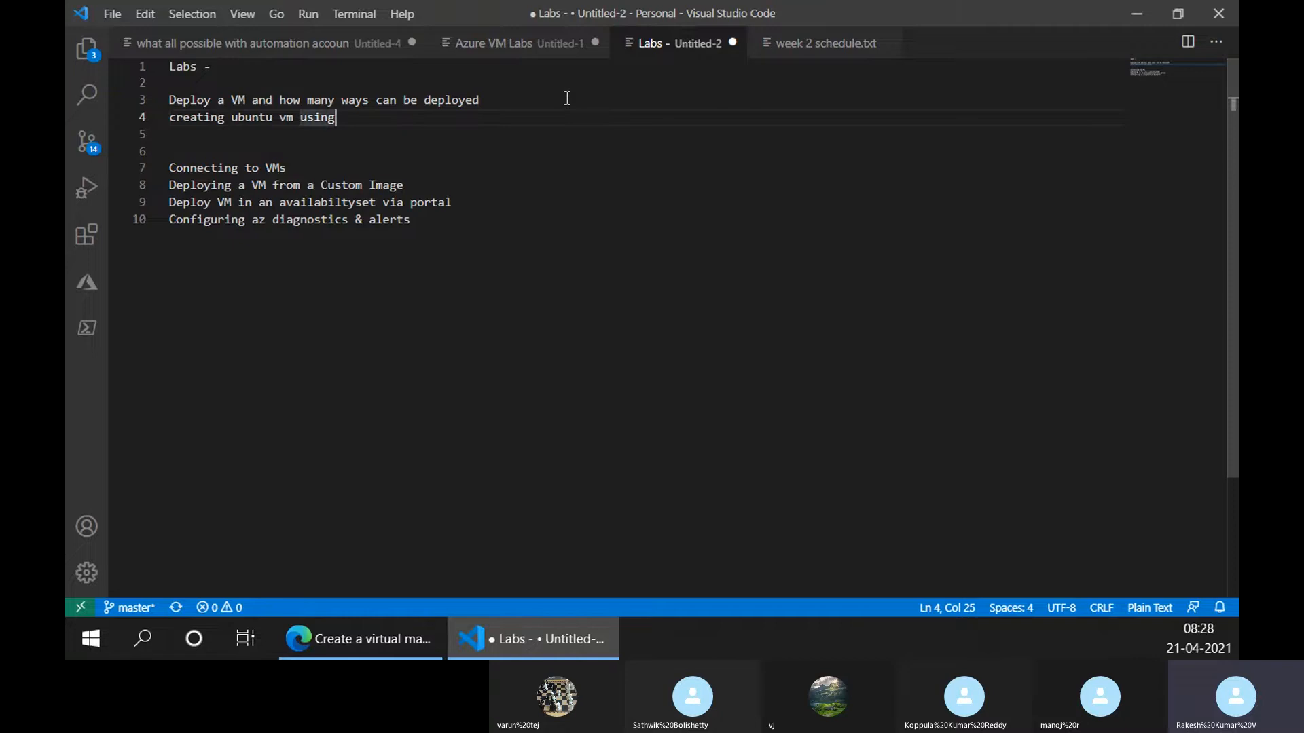
{"action": "type", "text": "poer"}
{"action": "key", "text": "BackSpace"}
{"action": "key", "text": "BackSpace"}
{"action": "type", "text": "rtal"}
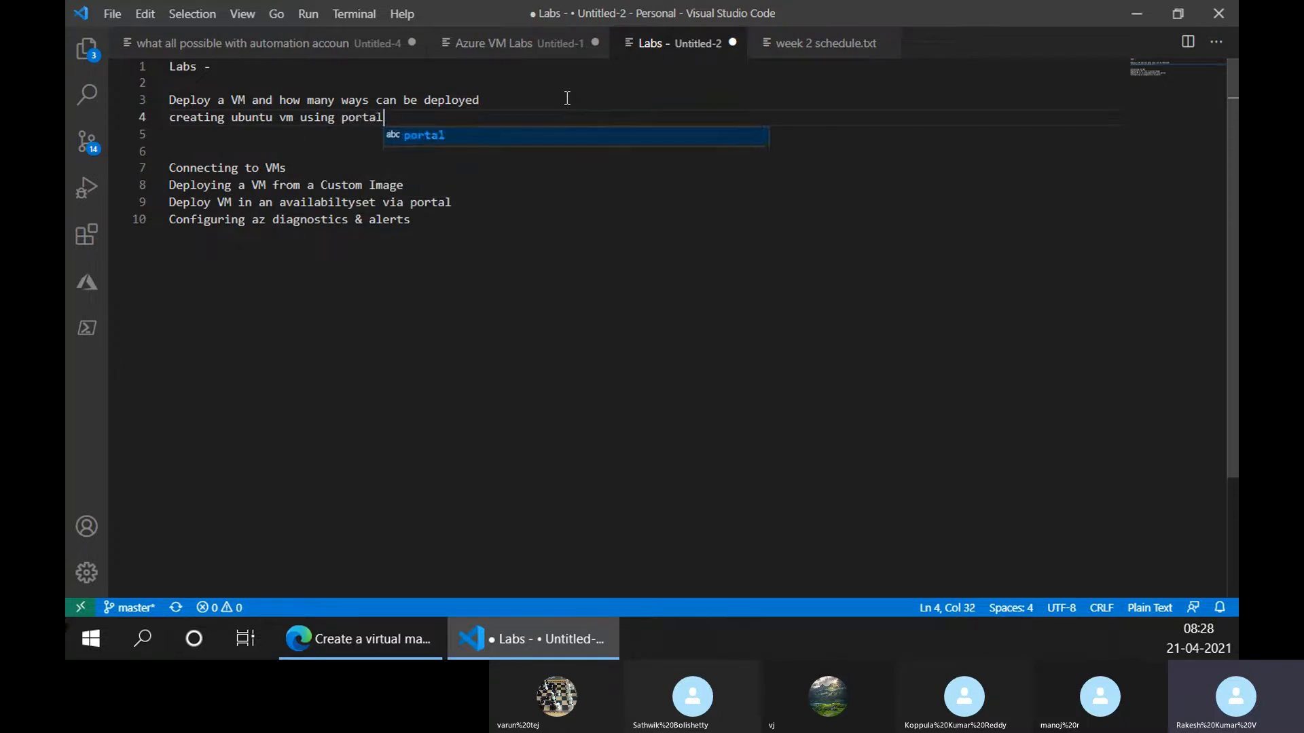
{"action": "key", "text": "alt+Tab"}
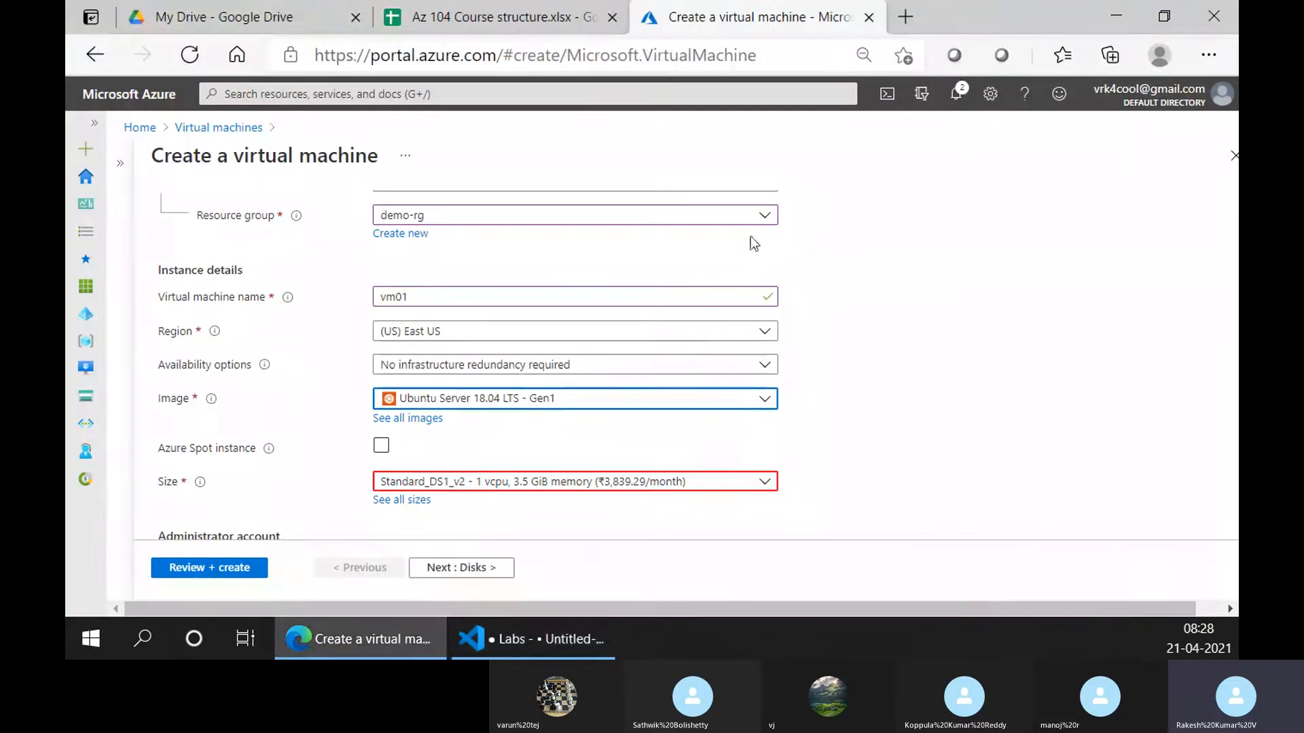
Choose B2s from the full VM size list as vm01's size
{"action": "scroll", "coordinate": [754, 243], "scroll_direction": "down", "scroll_amount": 2}
{"action": "left_click", "coordinate": [425, 400]}
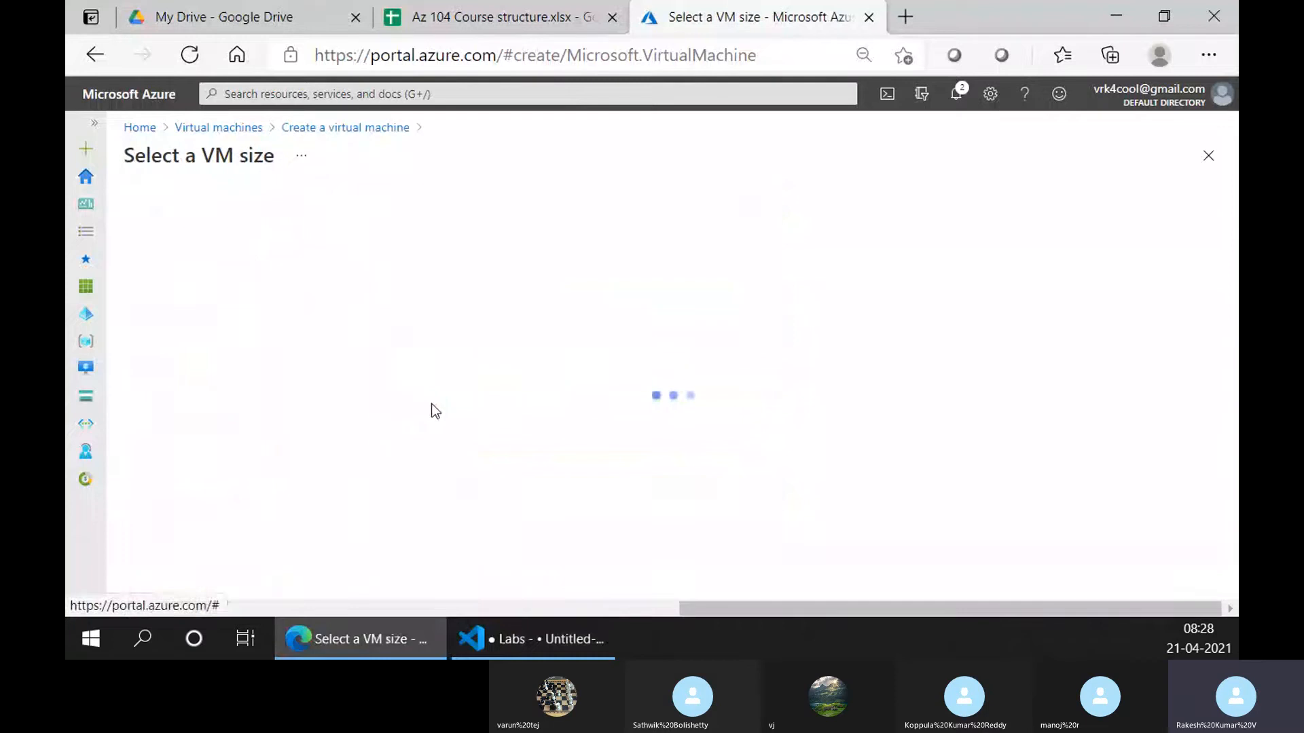
{"action": "left_click", "coordinate": [315, 391]}
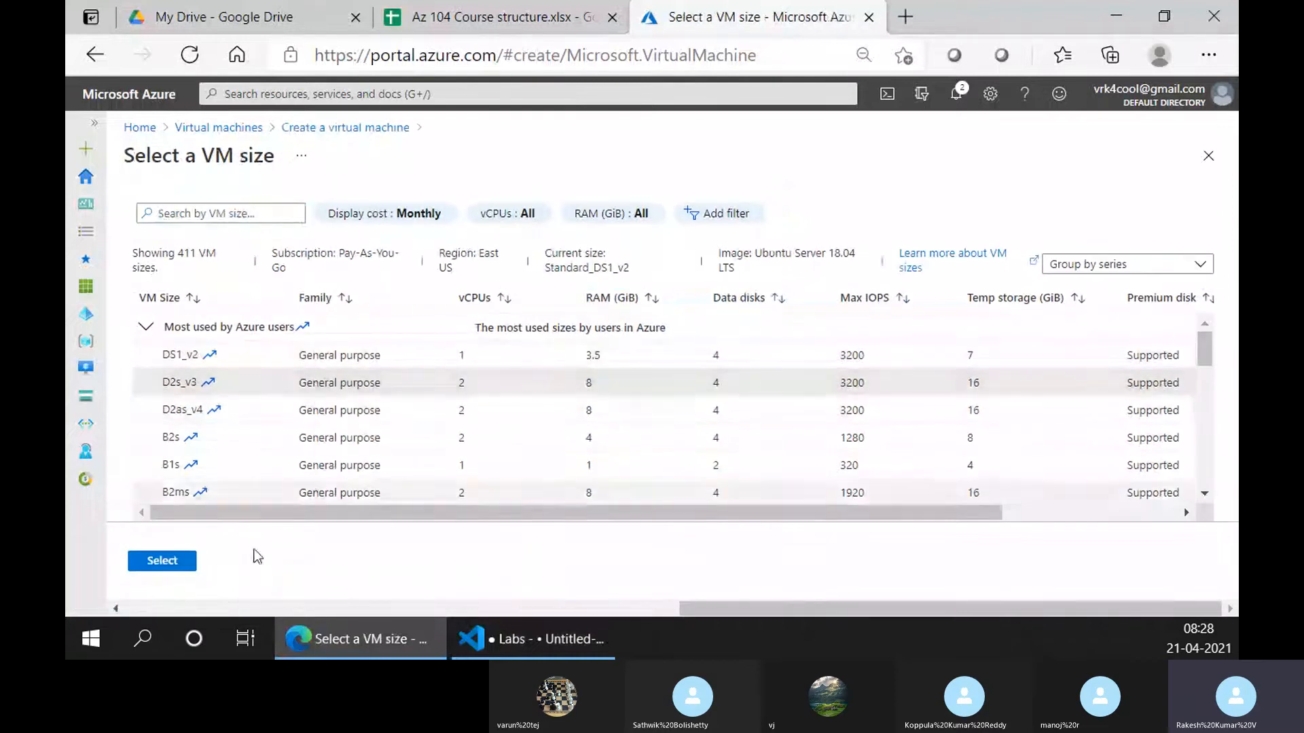
{"action": "left_click", "coordinate": [434, 436]}
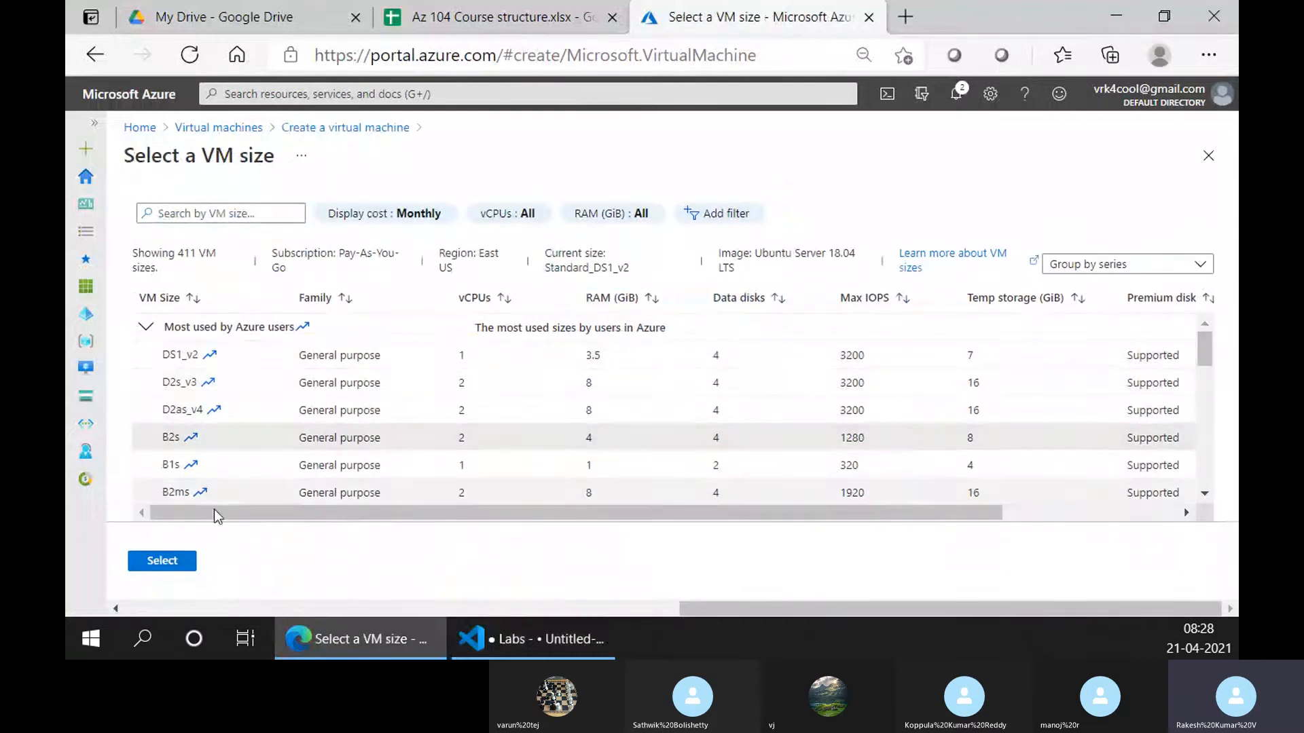
{"action": "left_click", "coordinate": [162, 561]}
Switch to password authentication and enter the admin username, password and password confirmation
{"action": "scroll", "coordinate": [401, 408], "scroll_direction": "down", "scroll_amount": 1}
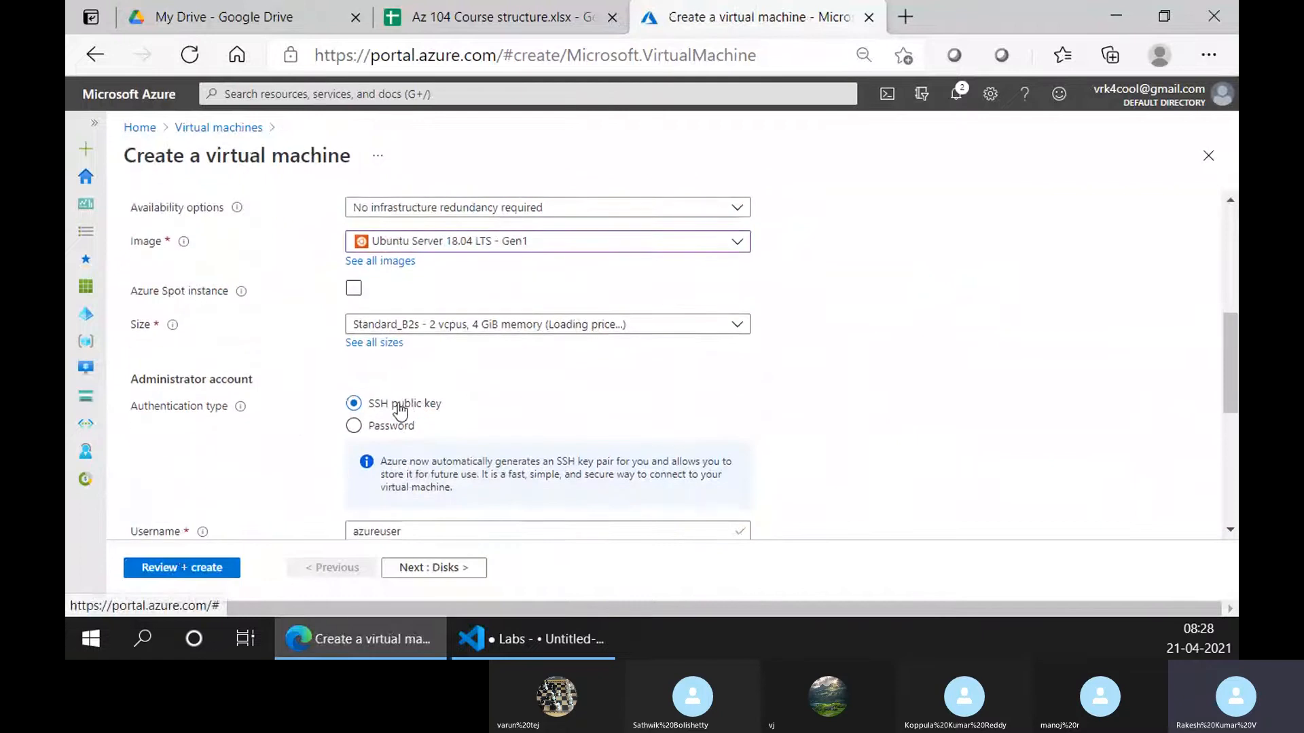
{"action": "left_click", "coordinate": [380, 426]}
{"action": "scroll", "coordinate": [292, 326], "scroll_direction": "down", "scroll_amount": 2}
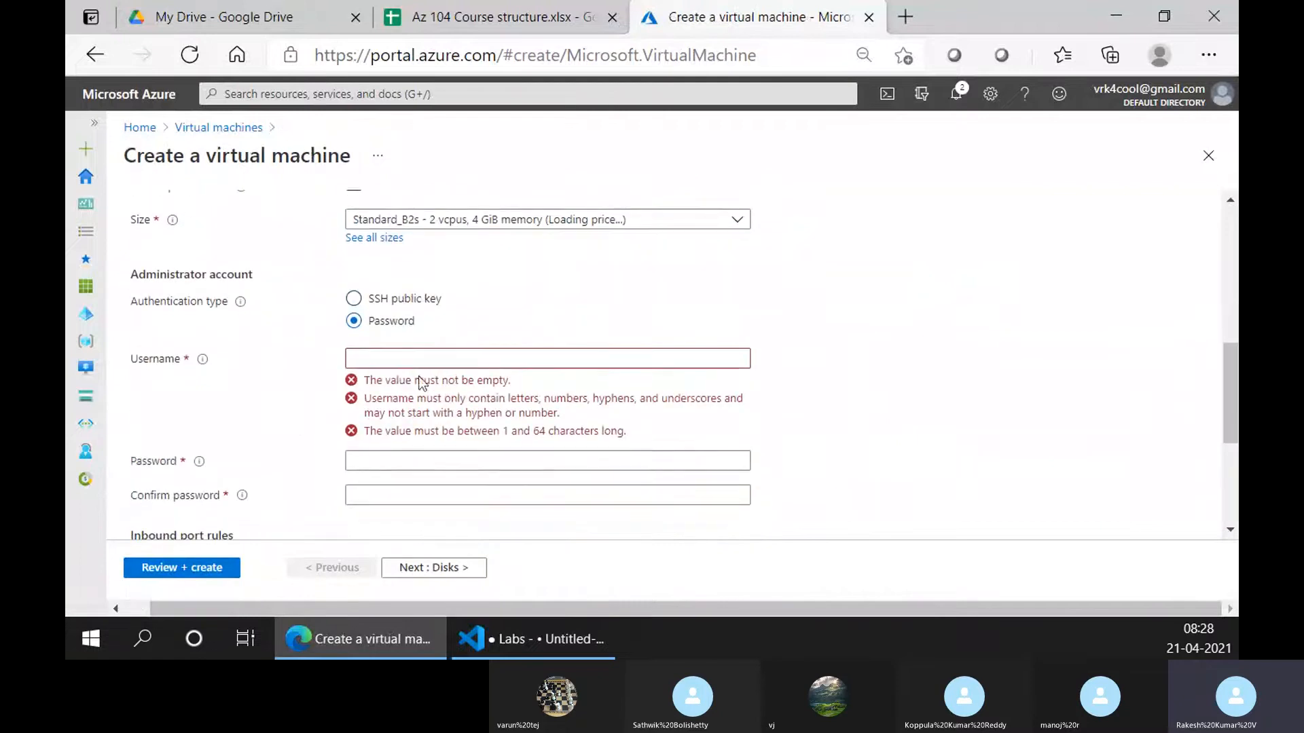
{"action": "left_click", "coordinate": [400, 359]}
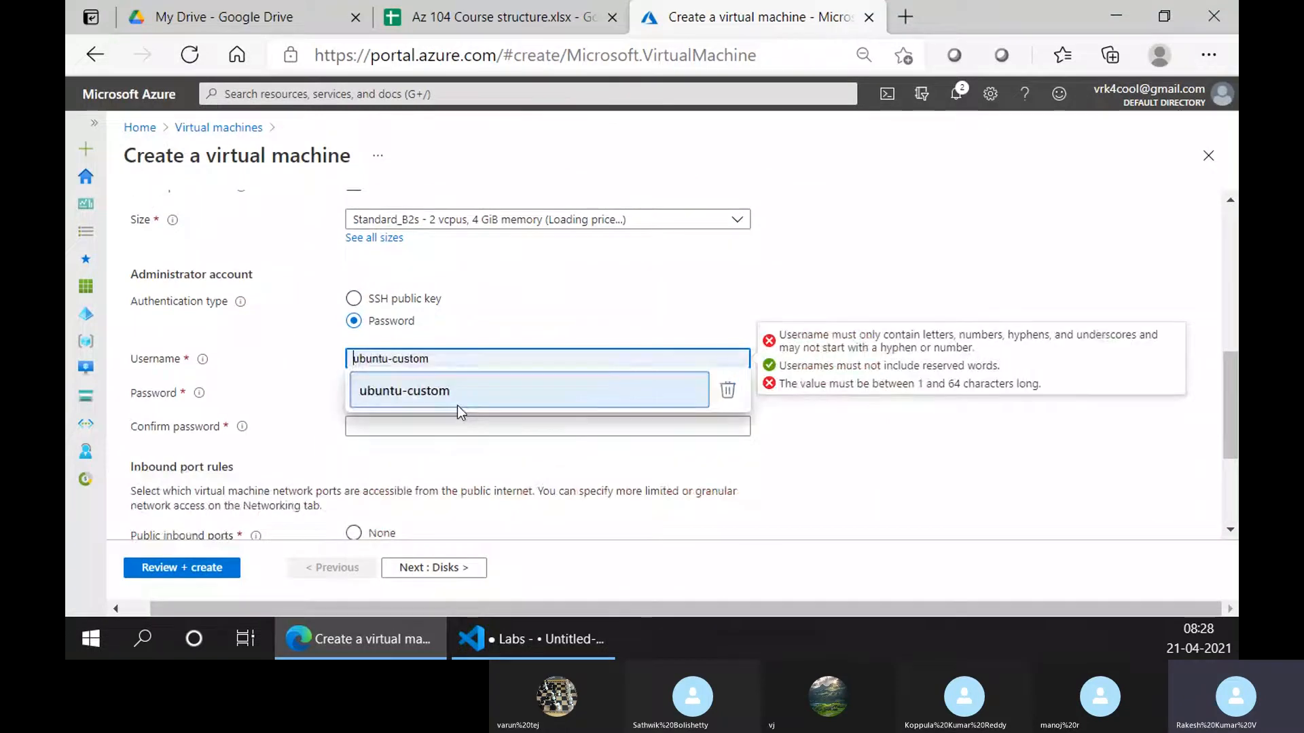
{"action": "type", "text": "tra"}
{"action": "key", "text": "BackSpace"}
{"action": "key", "text": "BackSpace"}
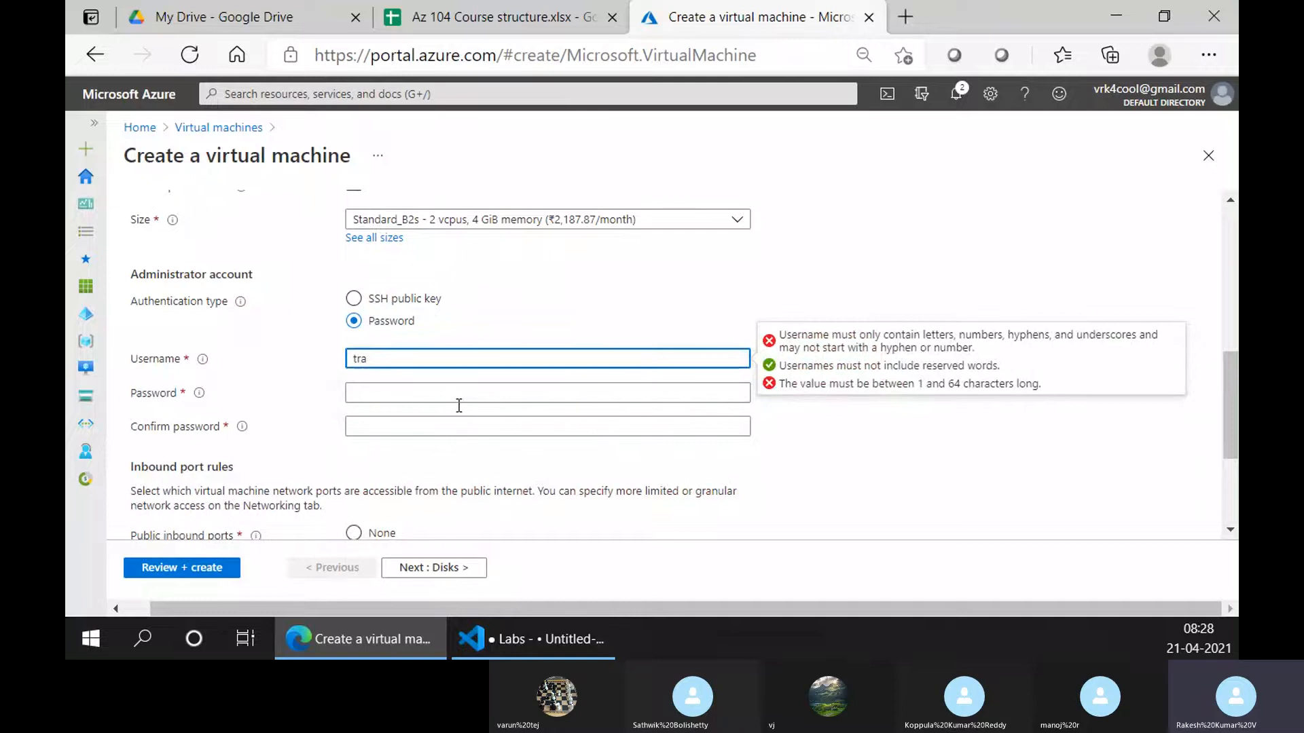
{"action": "type", "text": "iner"}
{"action": "left_click", "coordinate": [459, 405]}
{"action": "type", "text": "P"}
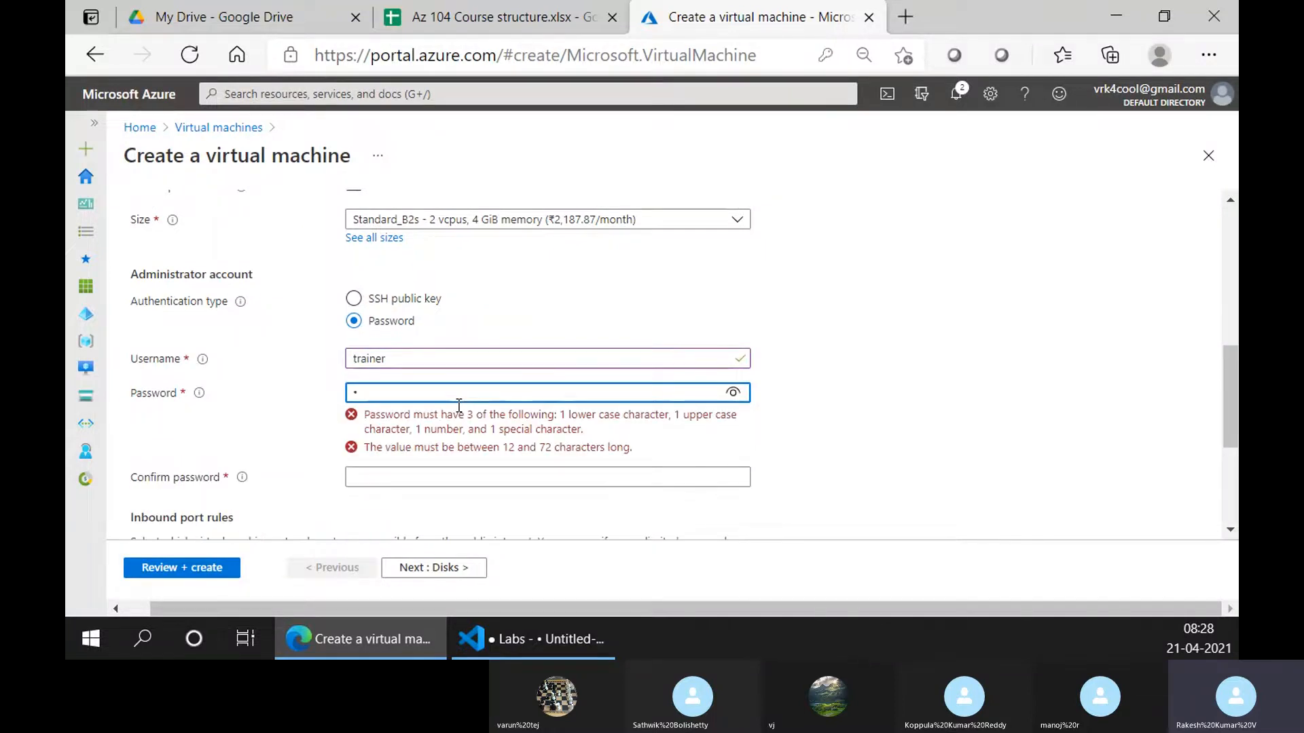
{"action": "type", "text": "assw"}
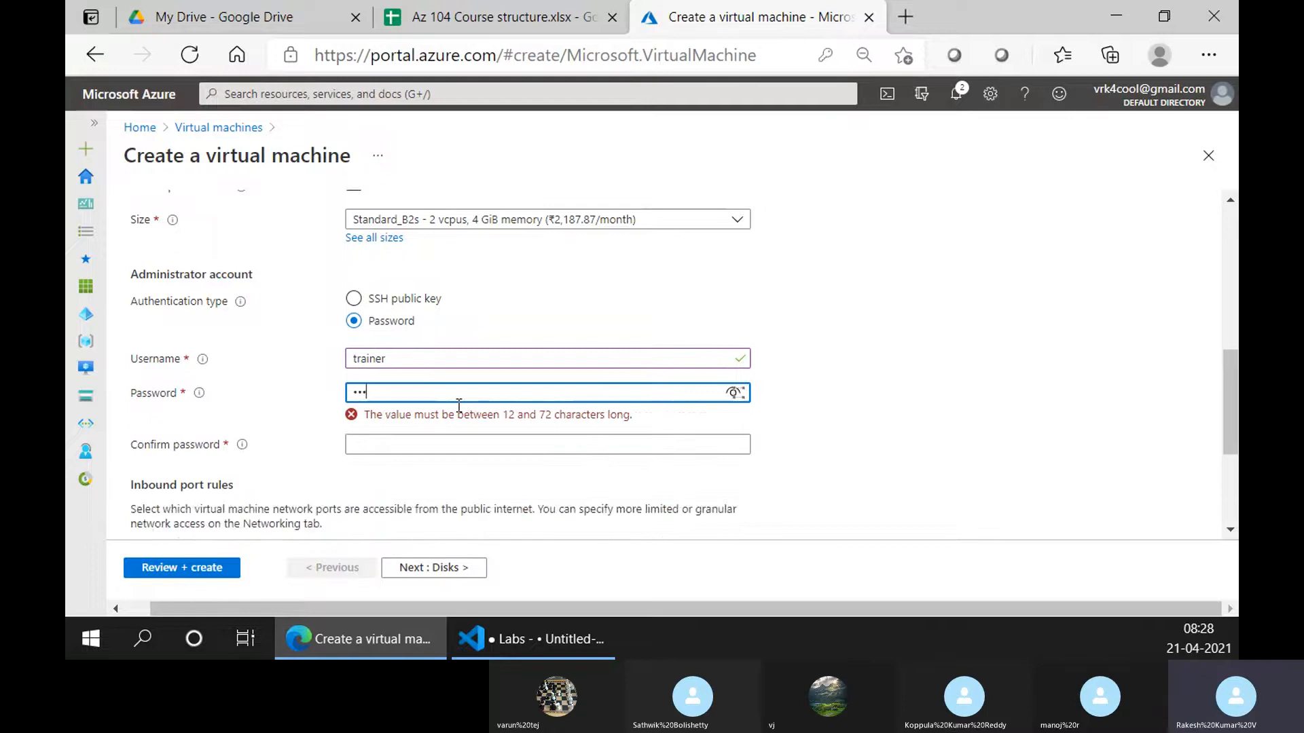
{"action": "type", "text": "ord@12"}
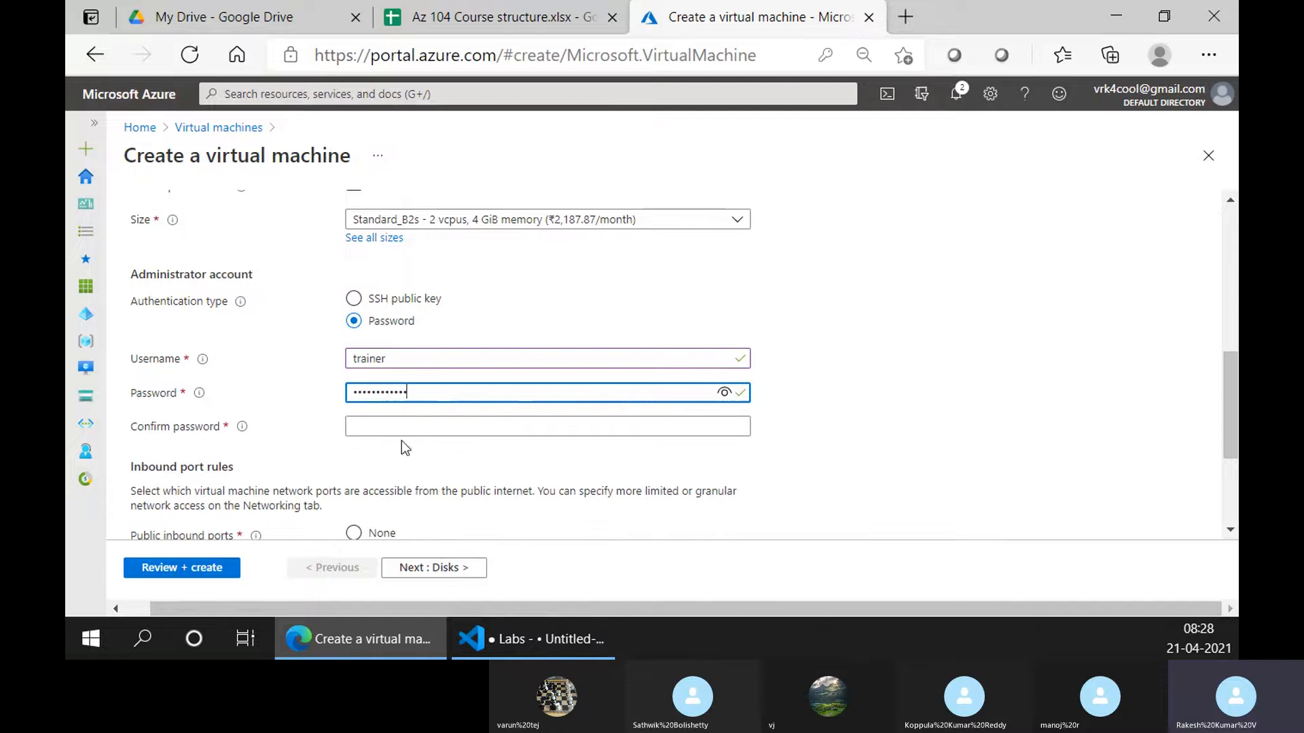
{"action": "left_click", "coordinate": [416, 427]}
{"action": "type", "text": "Passwo"}
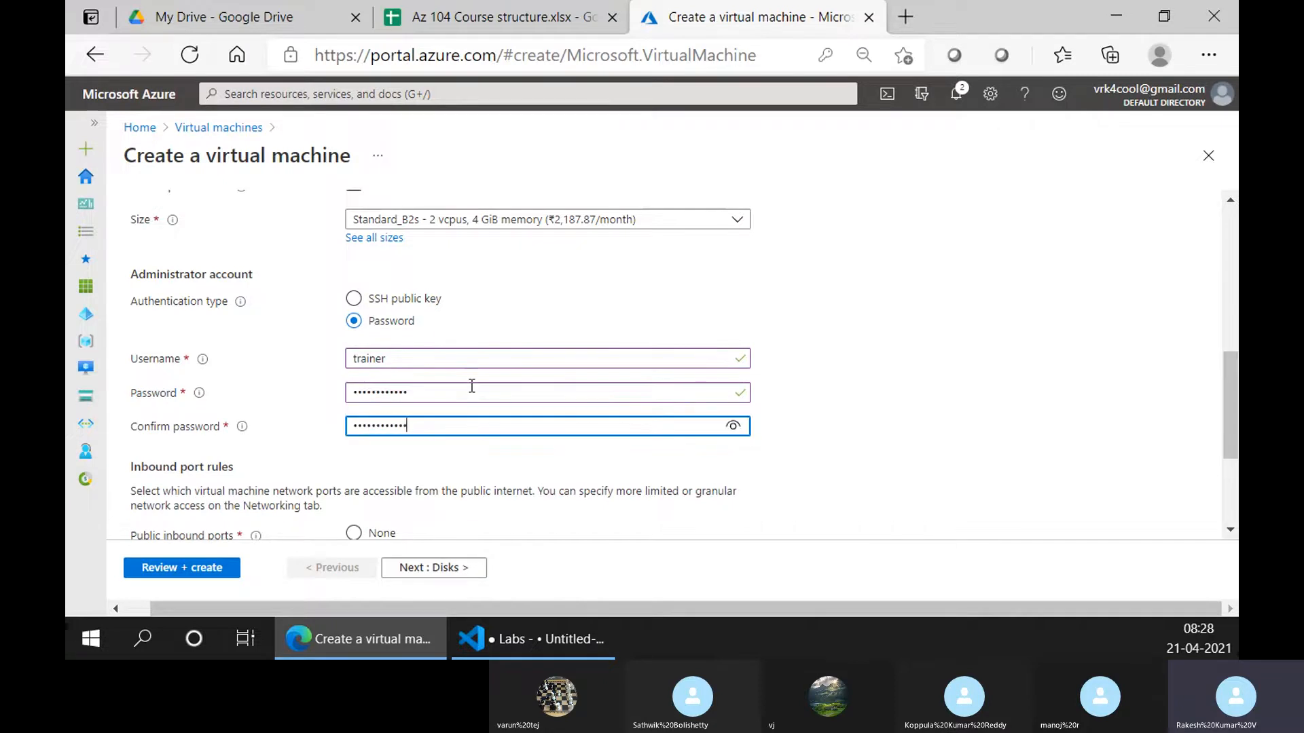
{"action": "type", "text": "r@1234"}
{"action": "left_click", "coordinate": [724, 426]}
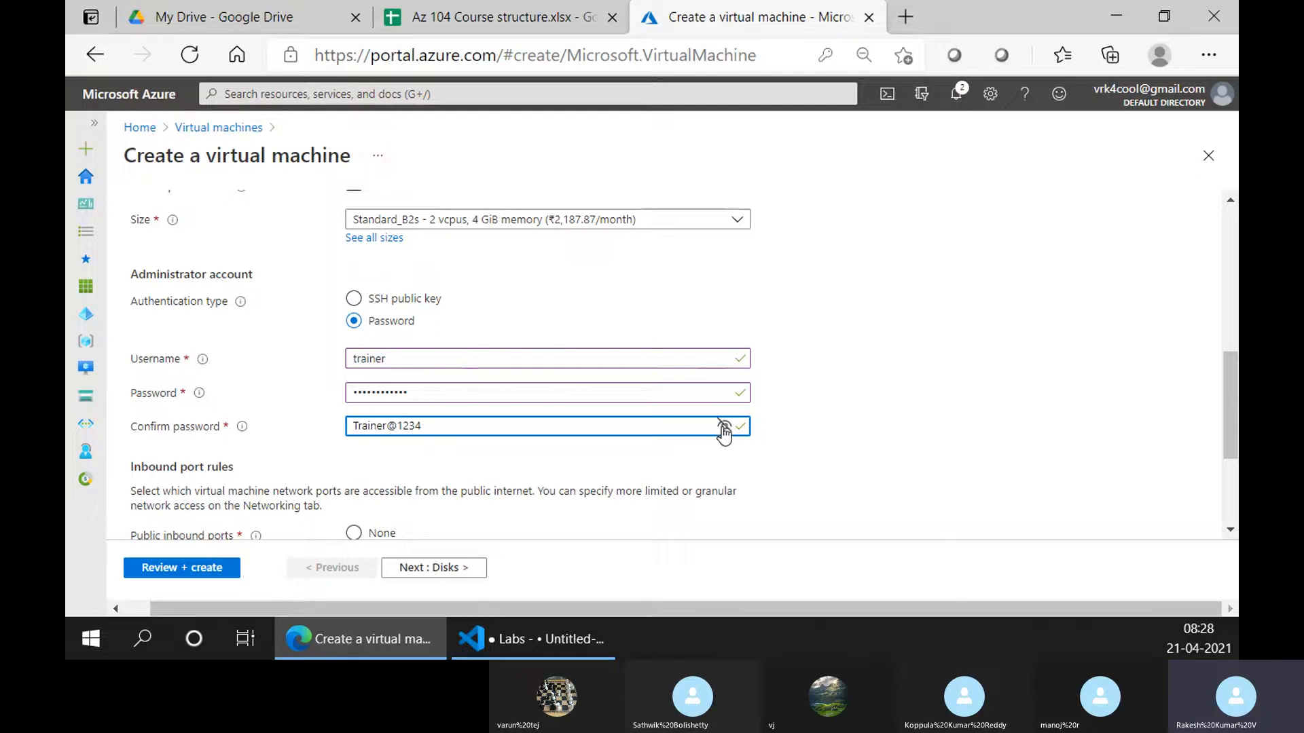
Scroll through the Basics tab reviewing vm01's settings, including inbound SSH (22)
{"action": "scroll", "coordinate": [886, 373], "scroll_direction": "down", "scroll_amount": 3}
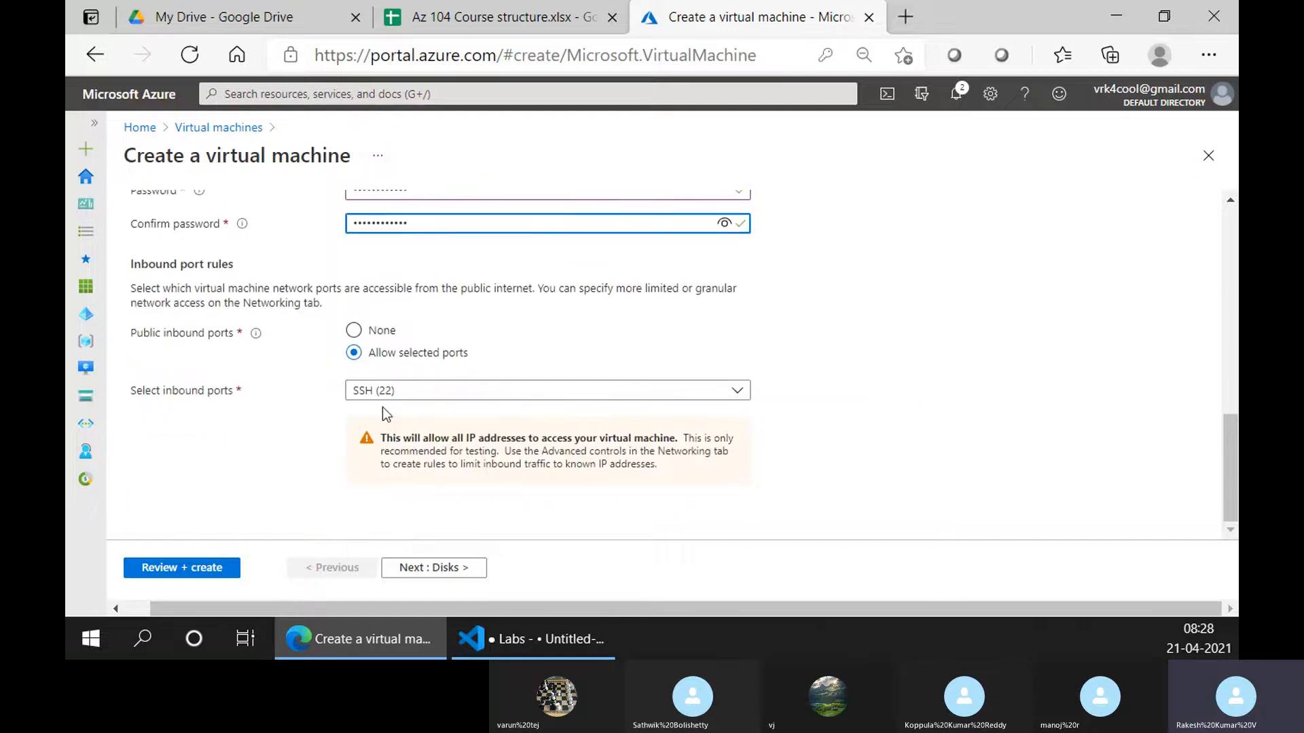
{"action": "scroll", "coordinate": [390, 414], "scroll_direction": "up", "scroll_amount": 6}
{"action": "scroll", "coordinate": [389, 409], "scroll_direction": "up", "scroll_amount": 4}
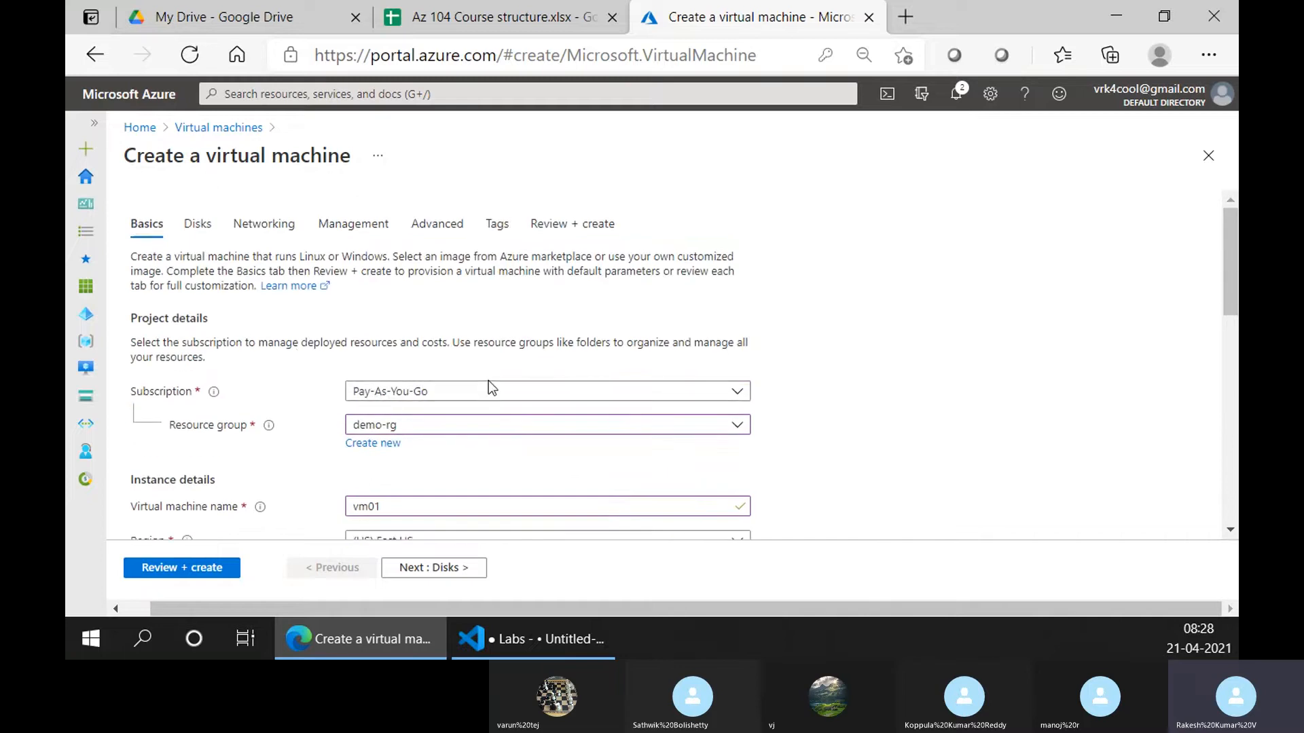
{"action": "scroll", "coordinate": [489, 384], "scroll_direction": "down", "scroll_amount": 9}
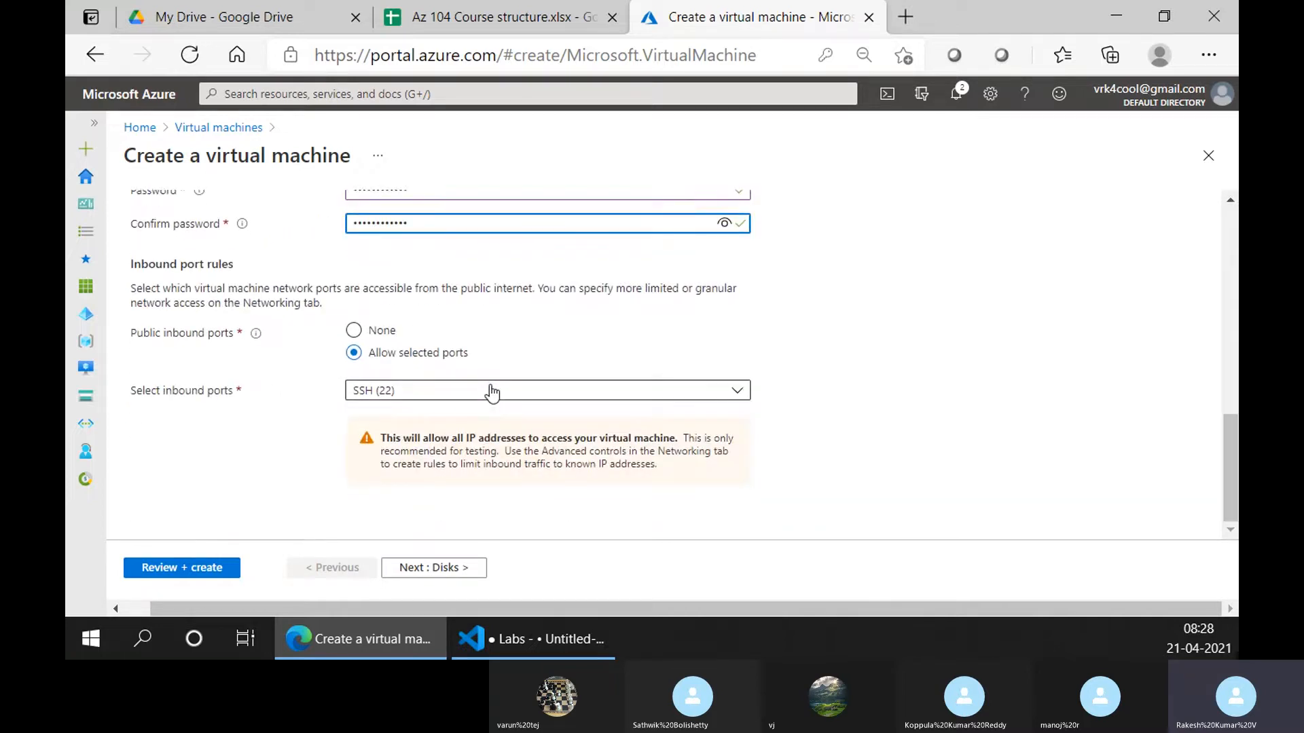
{"action": "scroll", "coordinate": [491, 392], "scroll_direction": "up", "scroll_amount": 9}
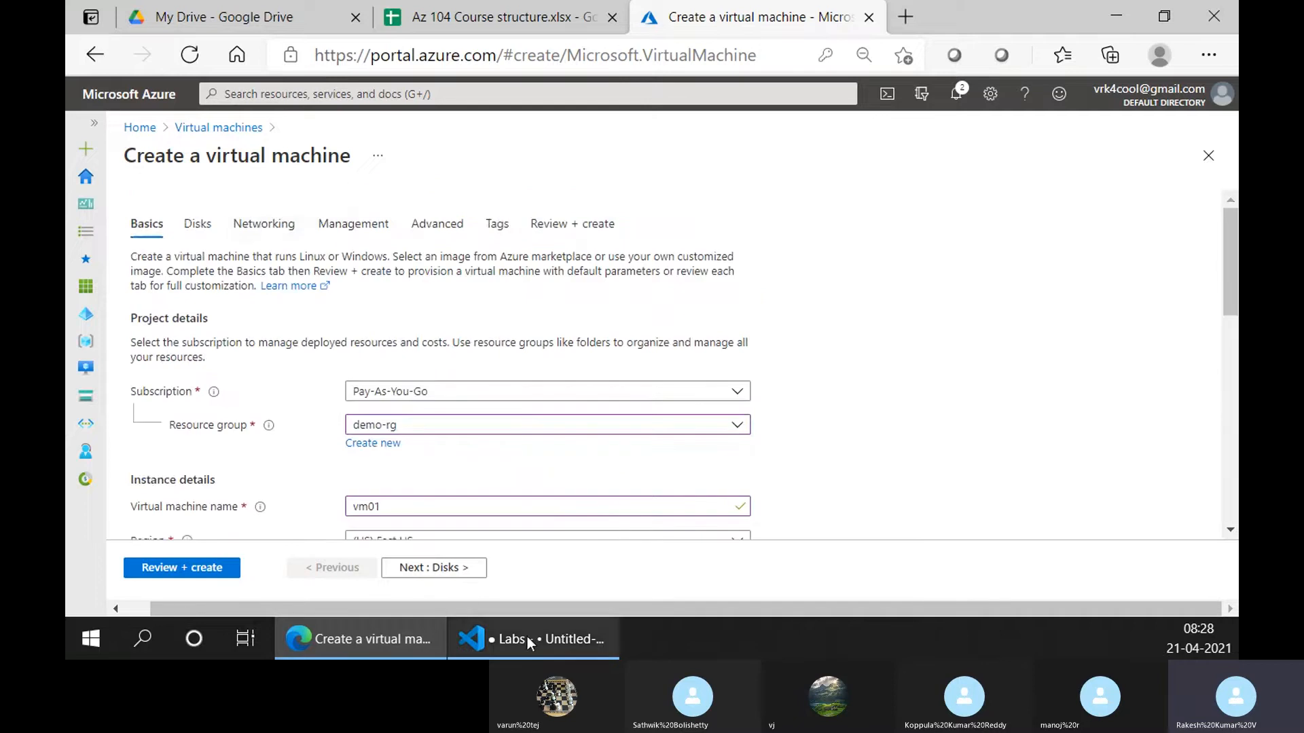
{"action": "scroll", "coordinate": [480, 394], "scroll_direction": "down", "scroll_amount": 2}
{"action": "scroll", "coordinate": [479, 392], "scroll_direction": "down", "scroll_amount": 6}
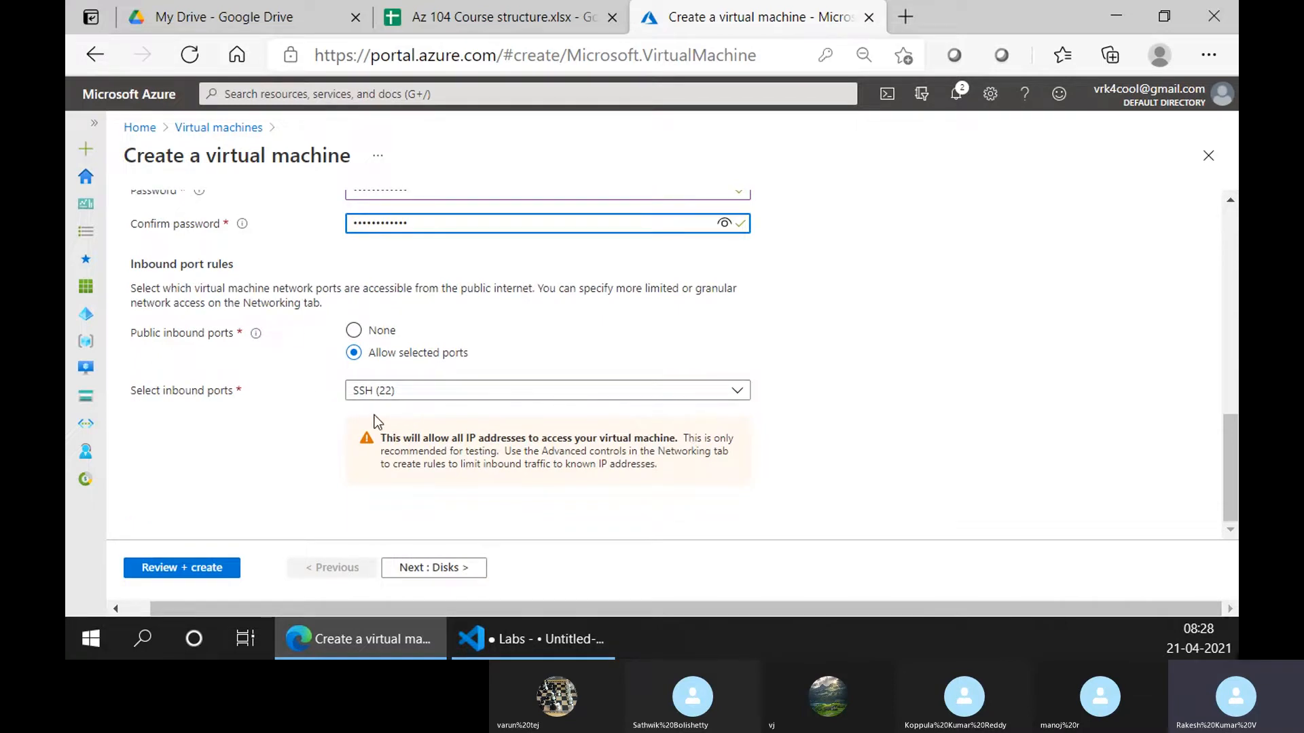
{"action": "scroll", "coordinate": [343, 407], "scroll_direction": "up", "scroll_amount": 3}
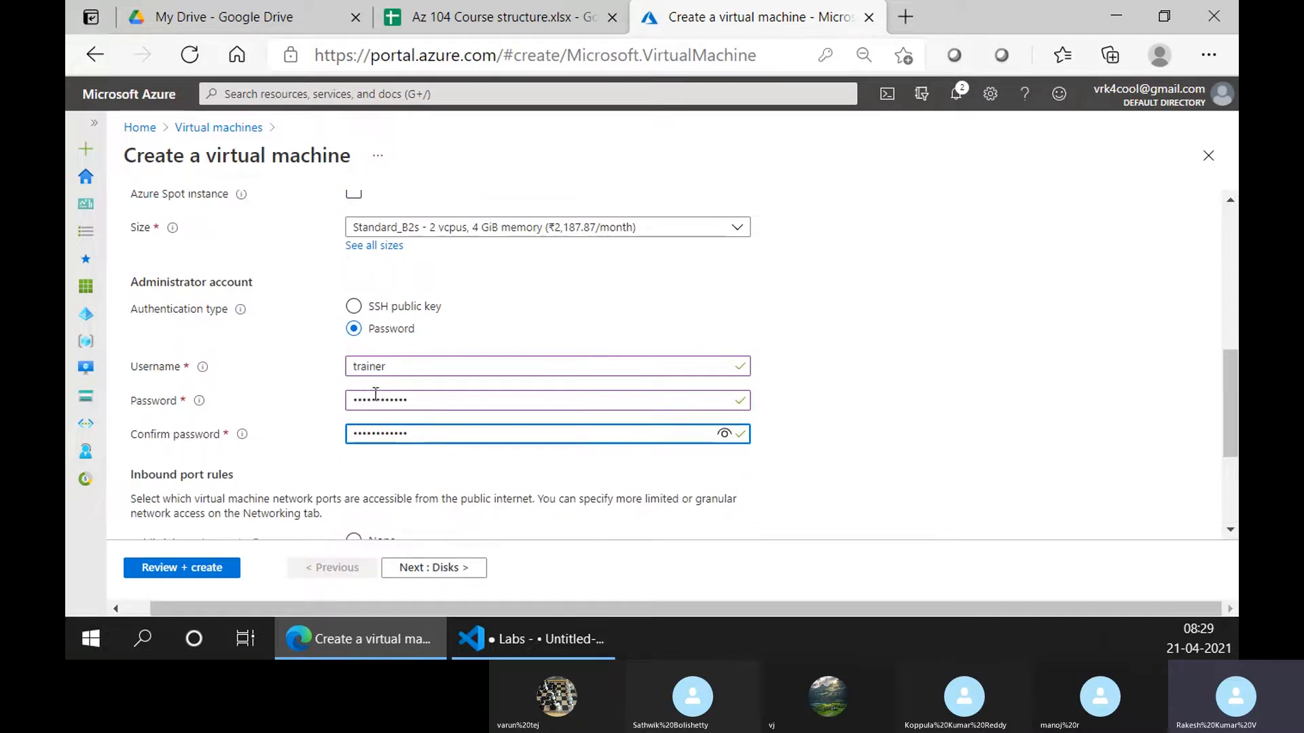
{"action": "scroll", "coordinate": [382, 444], "scroll_direction": "up", "scroll_amount": 3}
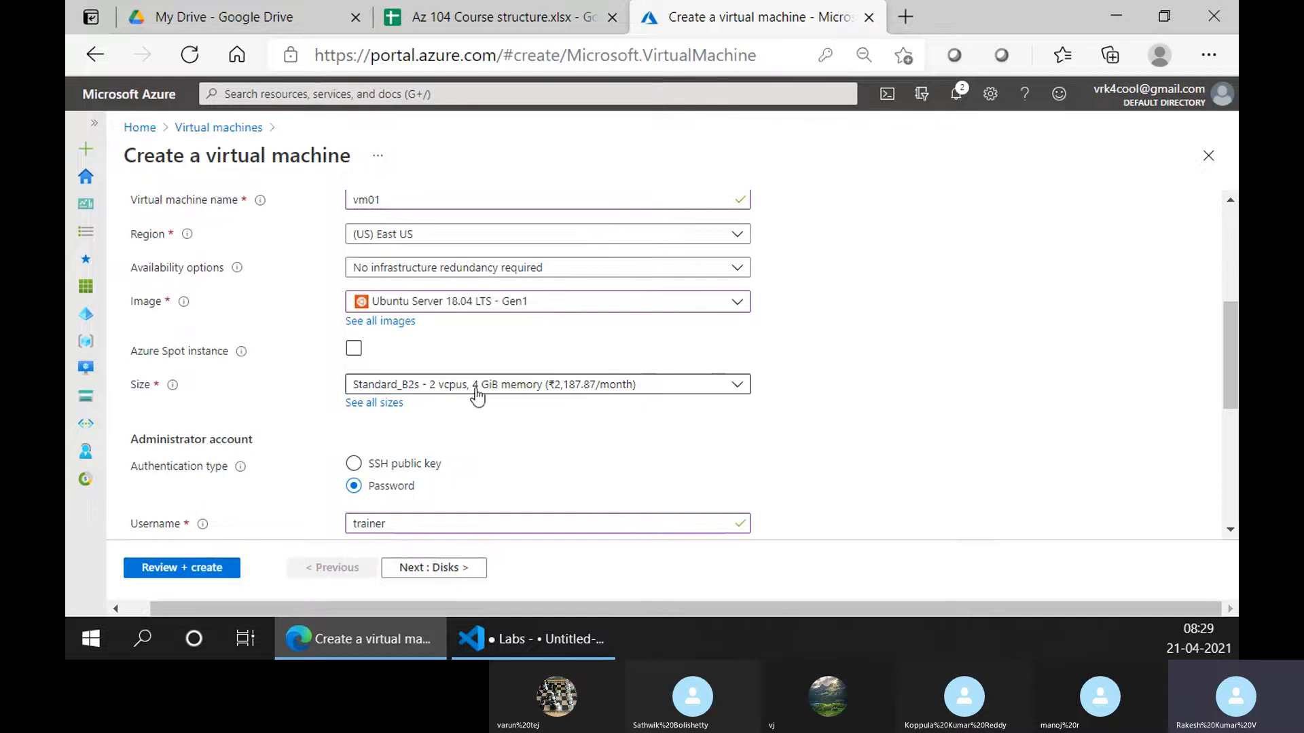
{"action": "scroll", "coordinate": [400, 385], "scroll_direction": "up", "scroll_amount": 2}
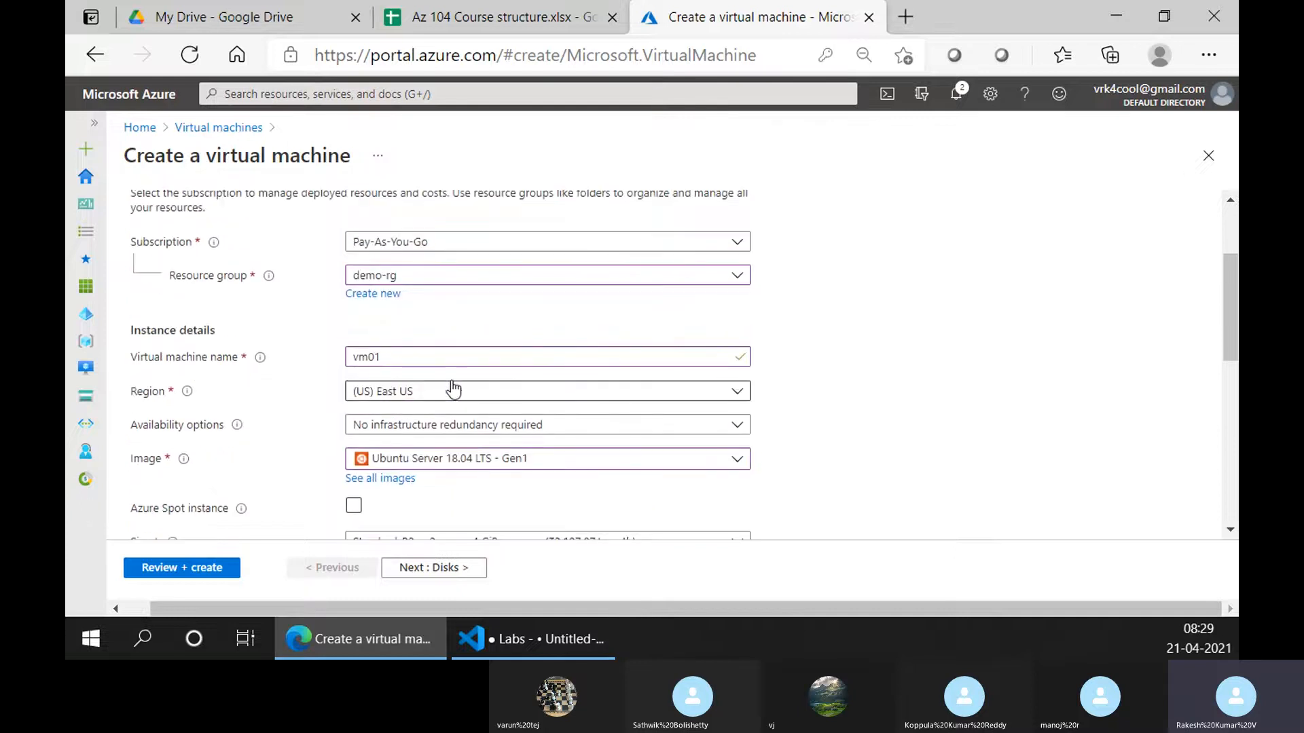
{"action": "scroll", "coordinate": [456, 478], "scroll_direction": "down", "scroll_amount": 2}
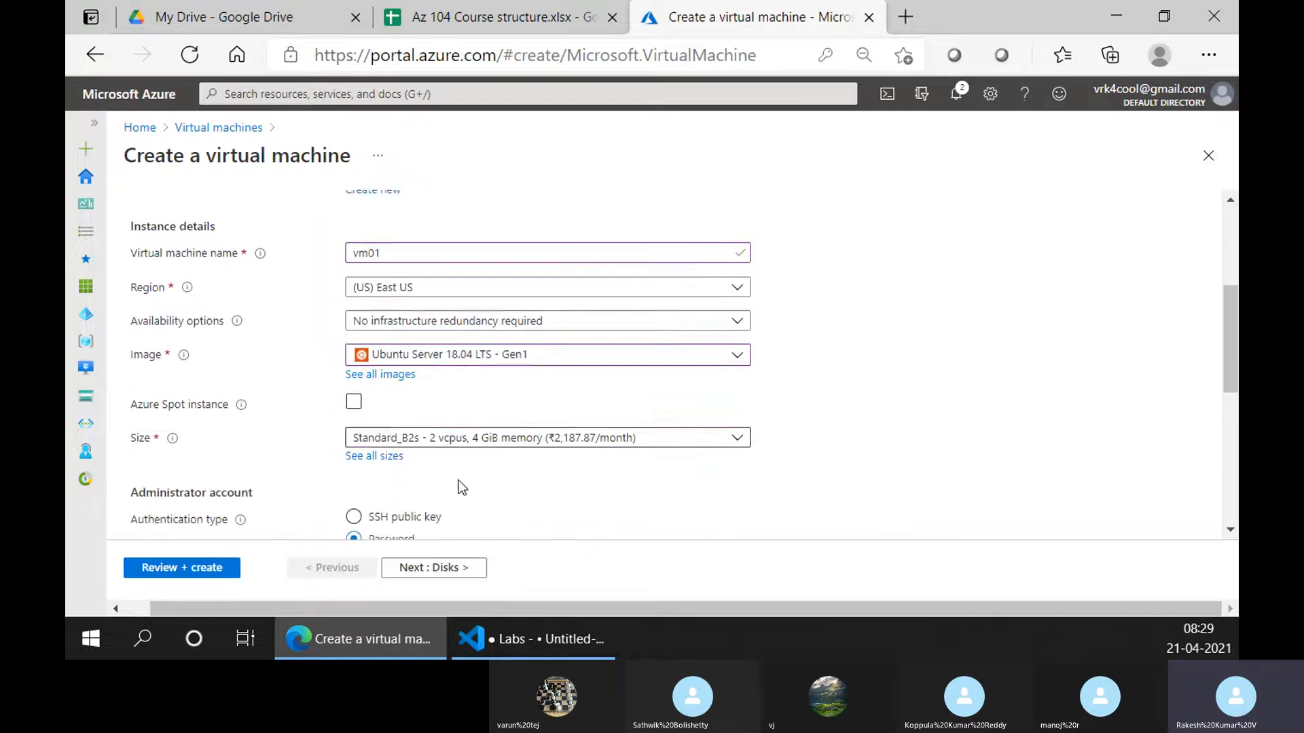
Keep default disks and networking: new demo-rg-vnet, 10.0.0.0/24 subnet, vm01-ip public IP
{"action": "left_click", "coordinate": [432, 569]}
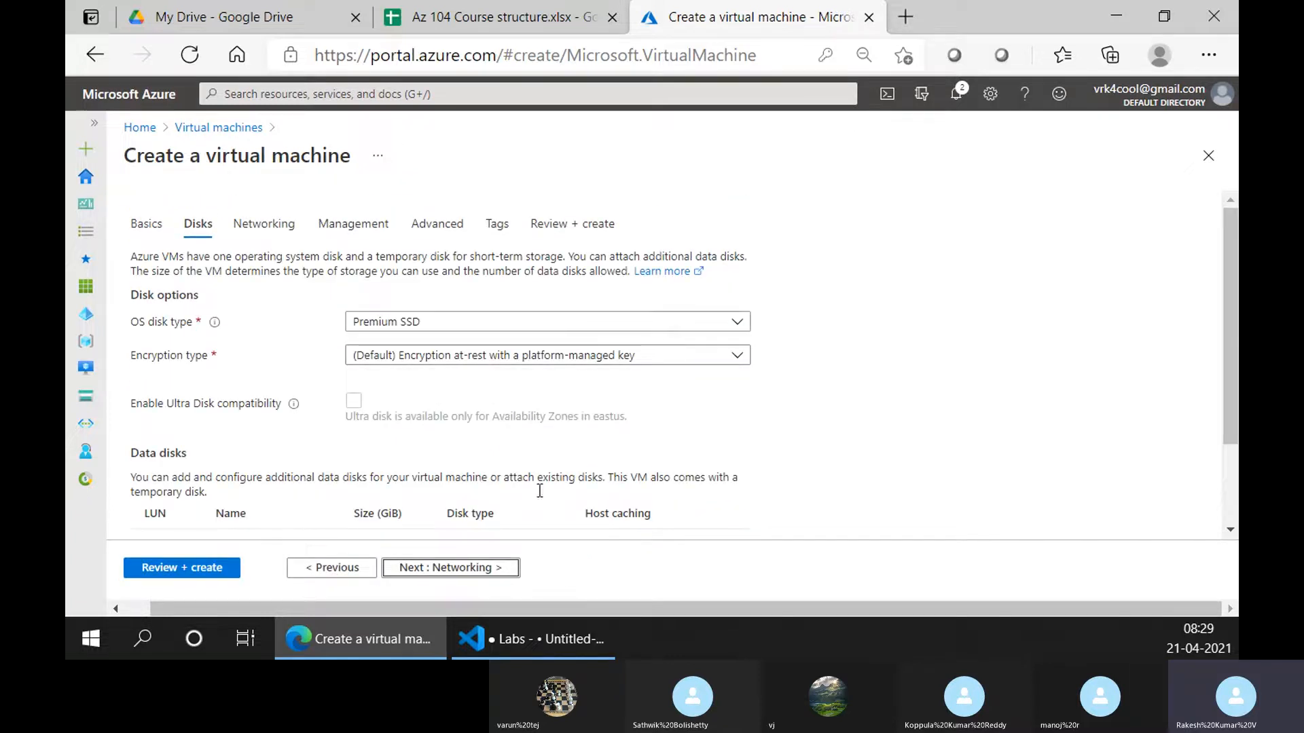
{"action": "left_click", "coordinate": [464, 568]}
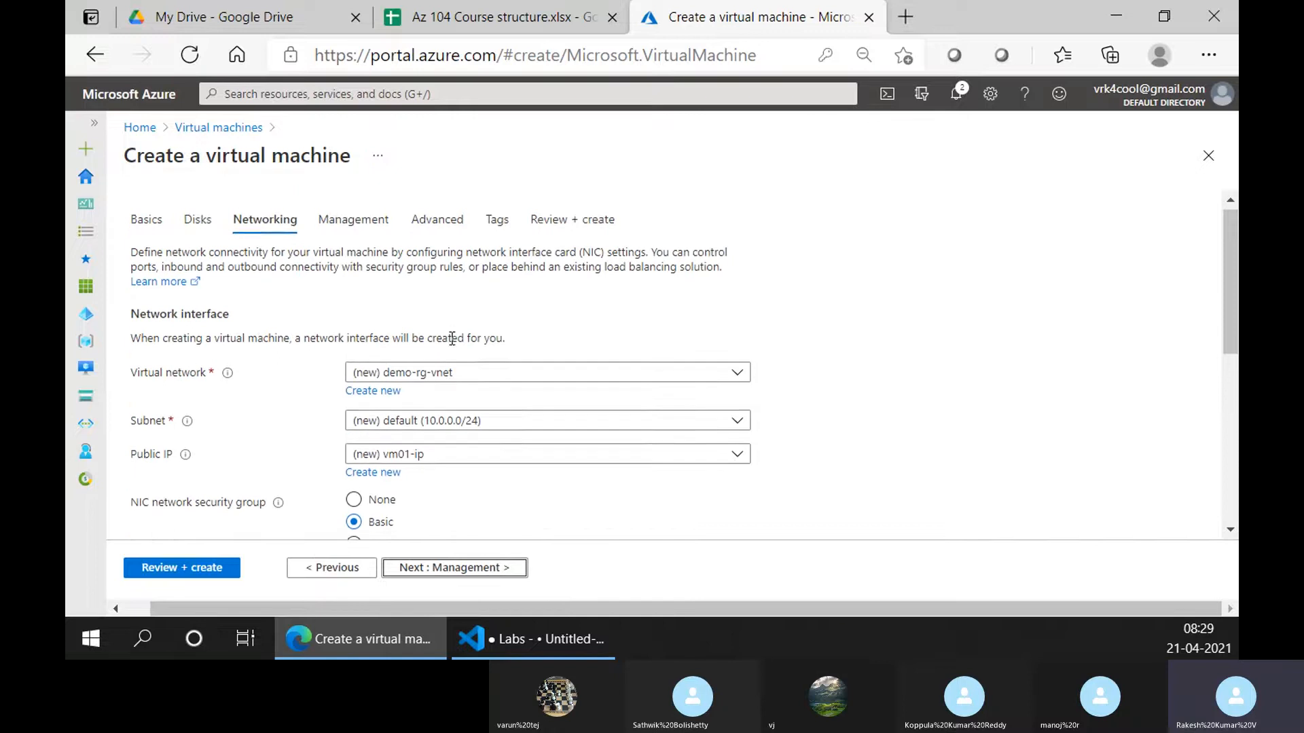
{"action": "scroll", "coordinate": [451, 349], "scroll_direction": "down", "scroll_amount": 1}
{"action": "scroll", "coordinate": [458, 372], "scroll_direction": "down", "scroll_amount": 1}
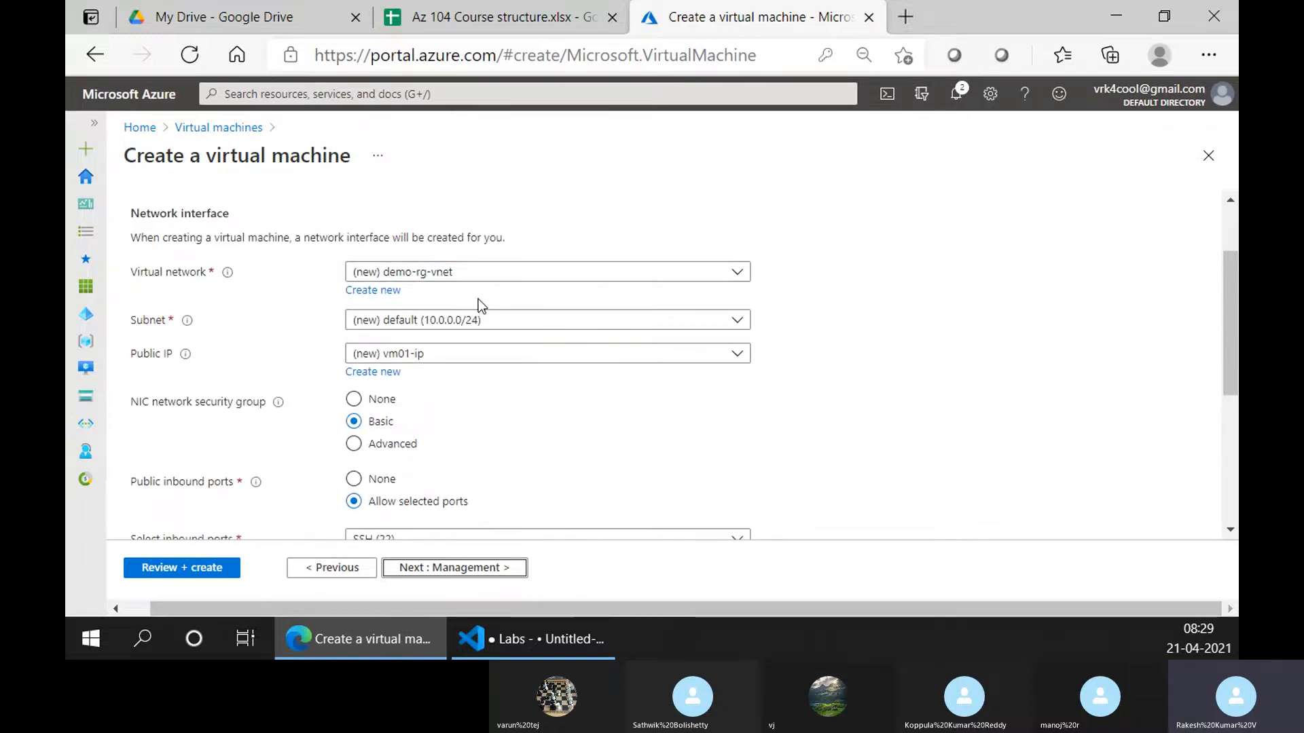
{"action": "left_click", "coordinate": [411, 320]}
{"action": "left_click", "coordinate": [293, 302]}
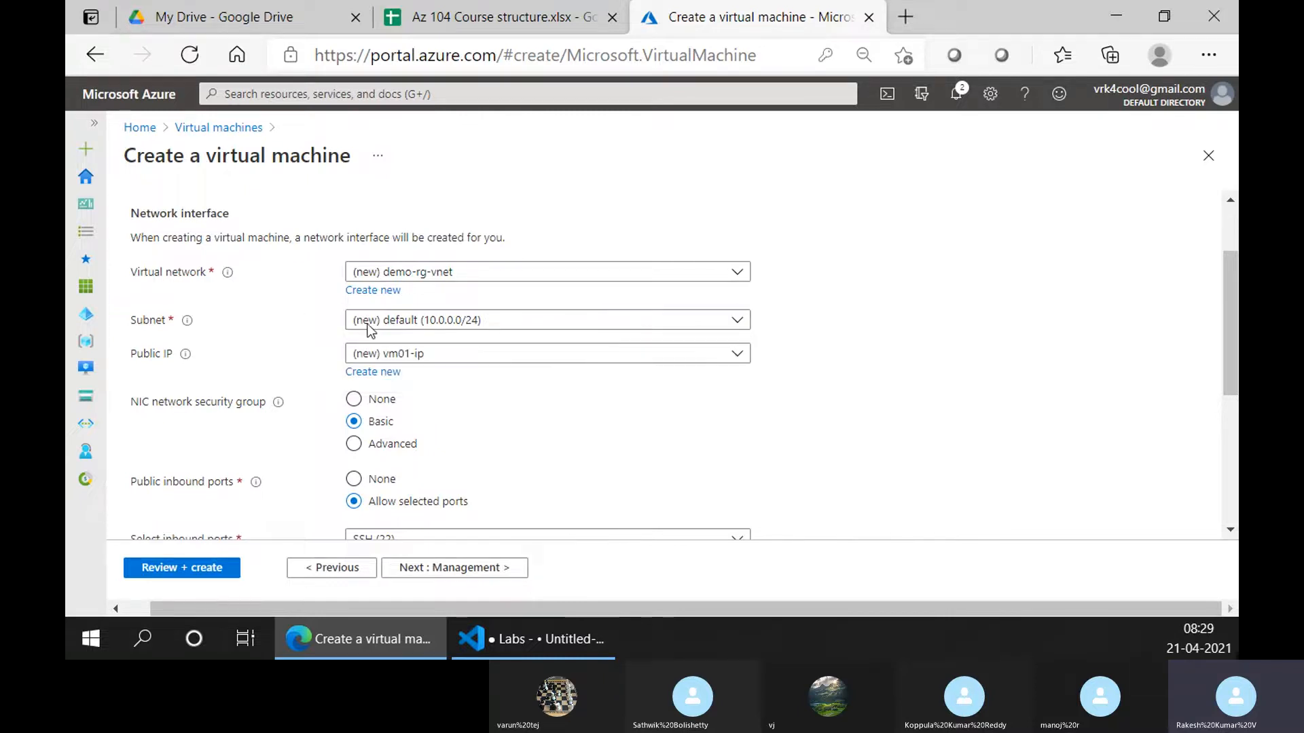
{"action": "scroll", "coordinate": [481, 408], "scroll_direction": "down", "scroll_amount": 1}
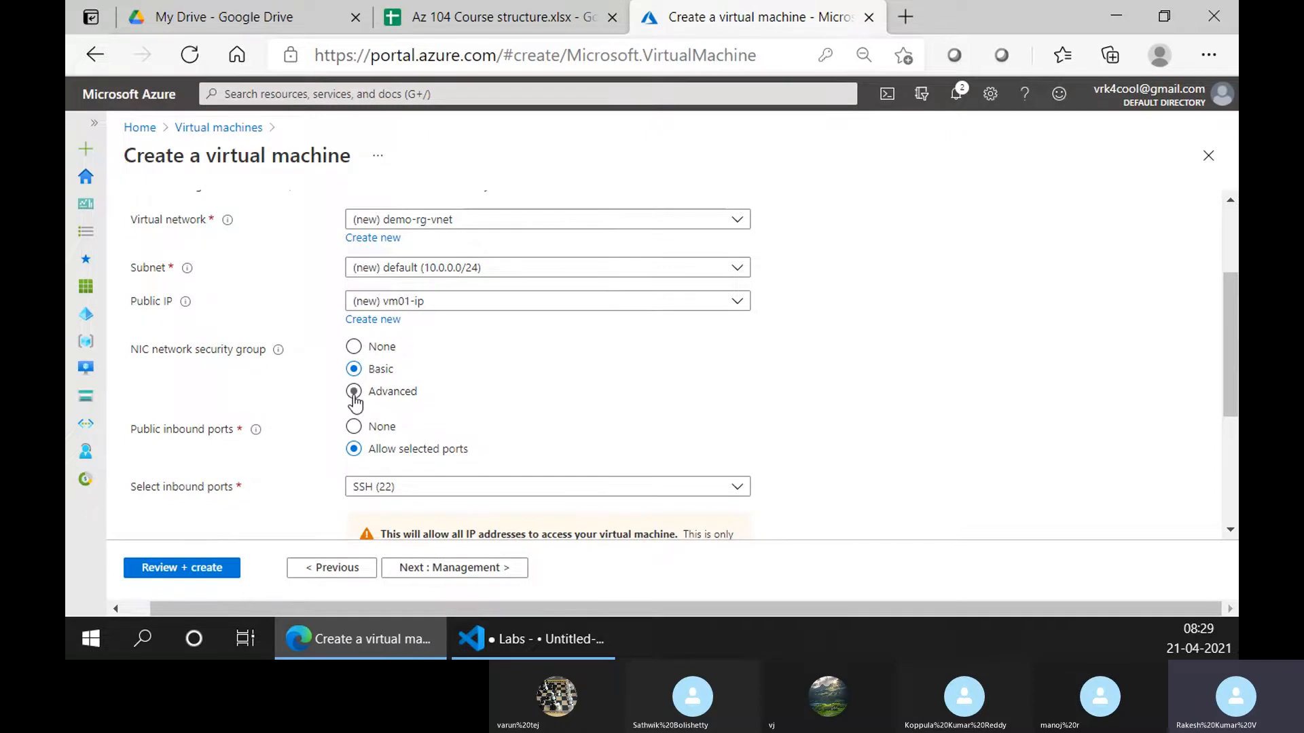
{"action": "scroll", "coordinate": [345, 486], "scroll_direction": "down", "scroll_amount": 2}
{"action": "scroll", "coordinate": [346, 485], "scroll_direction": "up", "scroll_amount": 2}
{"action": "scroll", "coordinate": [414, 399], "scroll_direction": "down", "scroll_amount": 3}
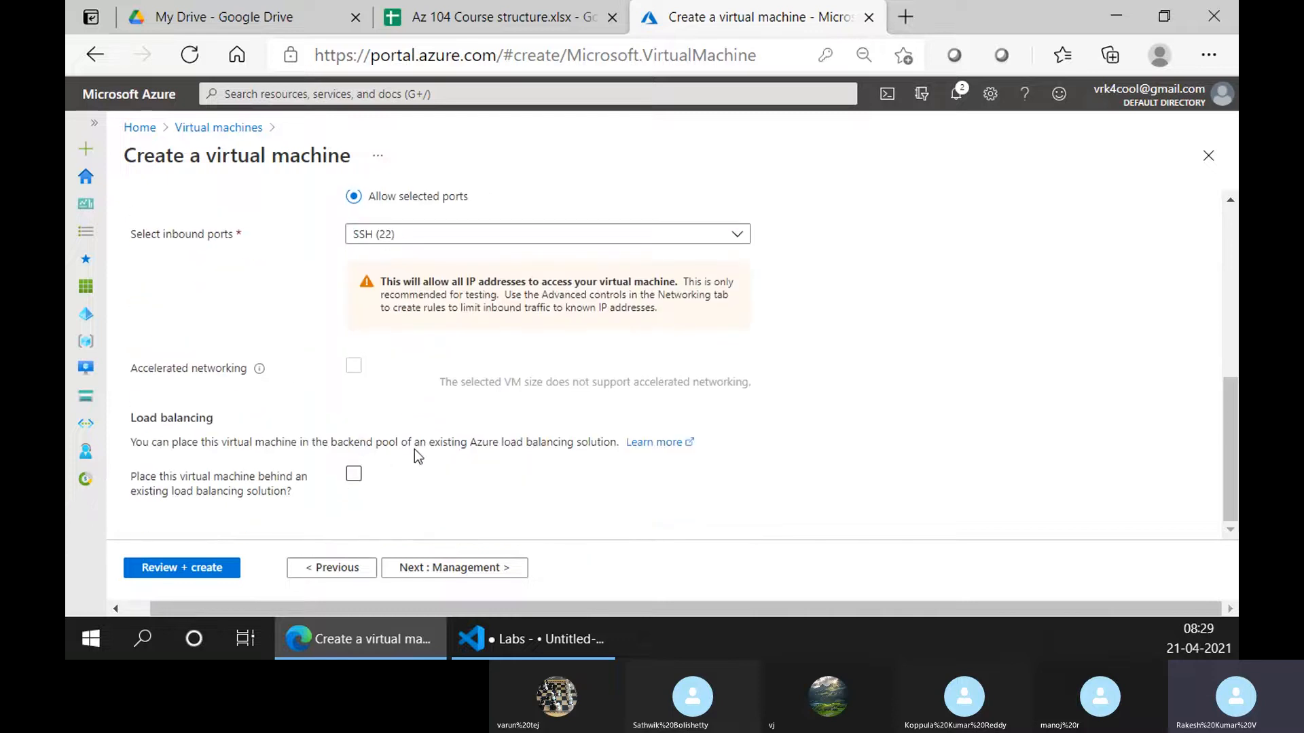
Confirm validation passes, then disable boot diagnostics on vm01's Management tab
{"action": "left_click", "coordinate": [435, 567]}
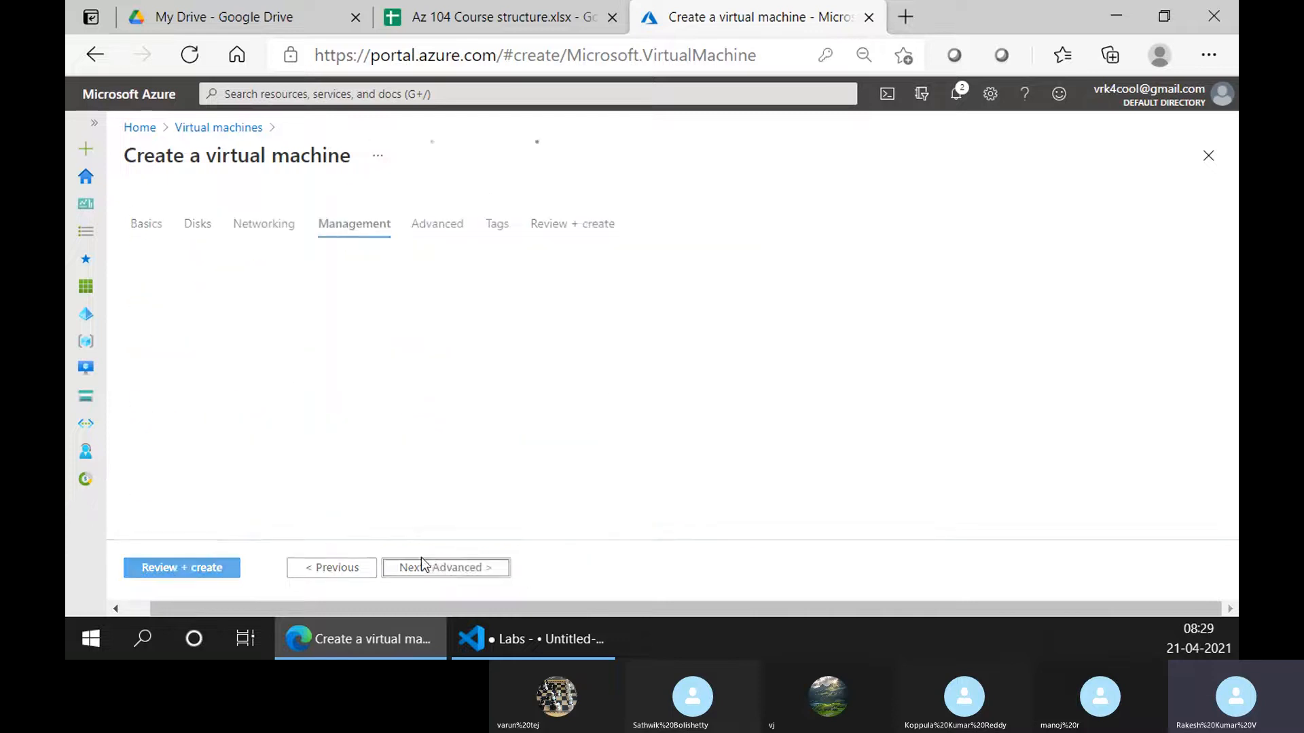
{"action": "left_click", "coordinate": [186, 572]}
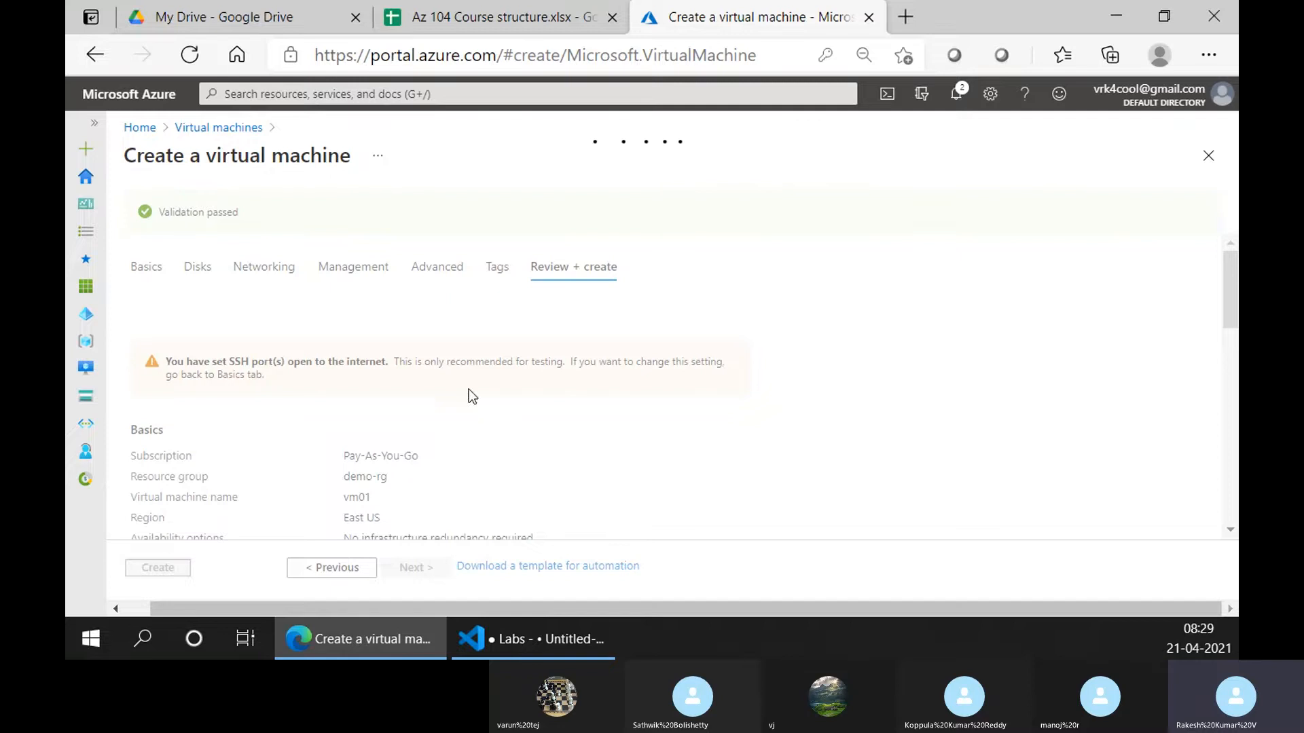
{"action": "left_click", "coordinate": [356, 266]}
{"action": "scroll", "coordinate": [425, 448], "scroll_direction": "down", "scroll_amount": 5}
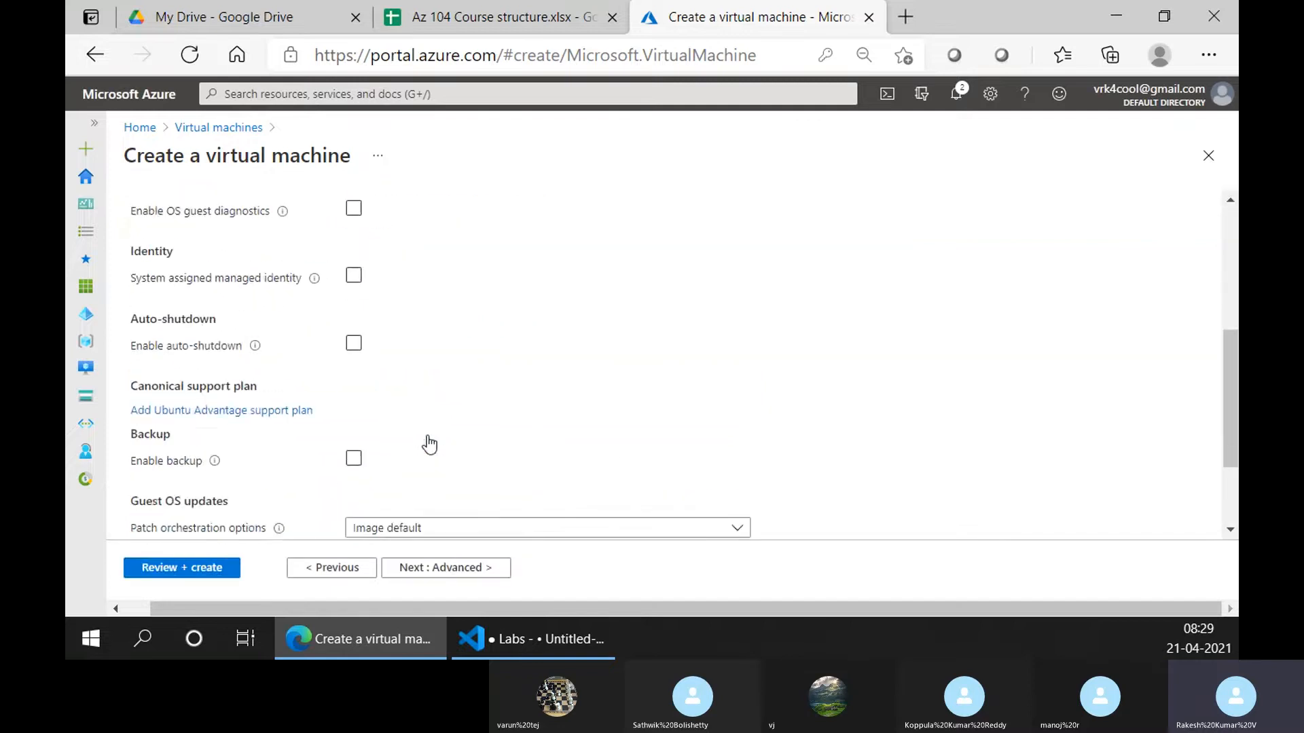
{"action": "scroll", "coordinate": [427, 442], "scroll_direction": "up", "scroll_amount": 5}
{"action": "scroll", "coordinate": [427, 437], "scroll_direction": "down", "scroll_amount": 5}
{"action": "scroll", "coordinate": [427, 437], "scroll_direction": "up", "scroll_amount": 3}
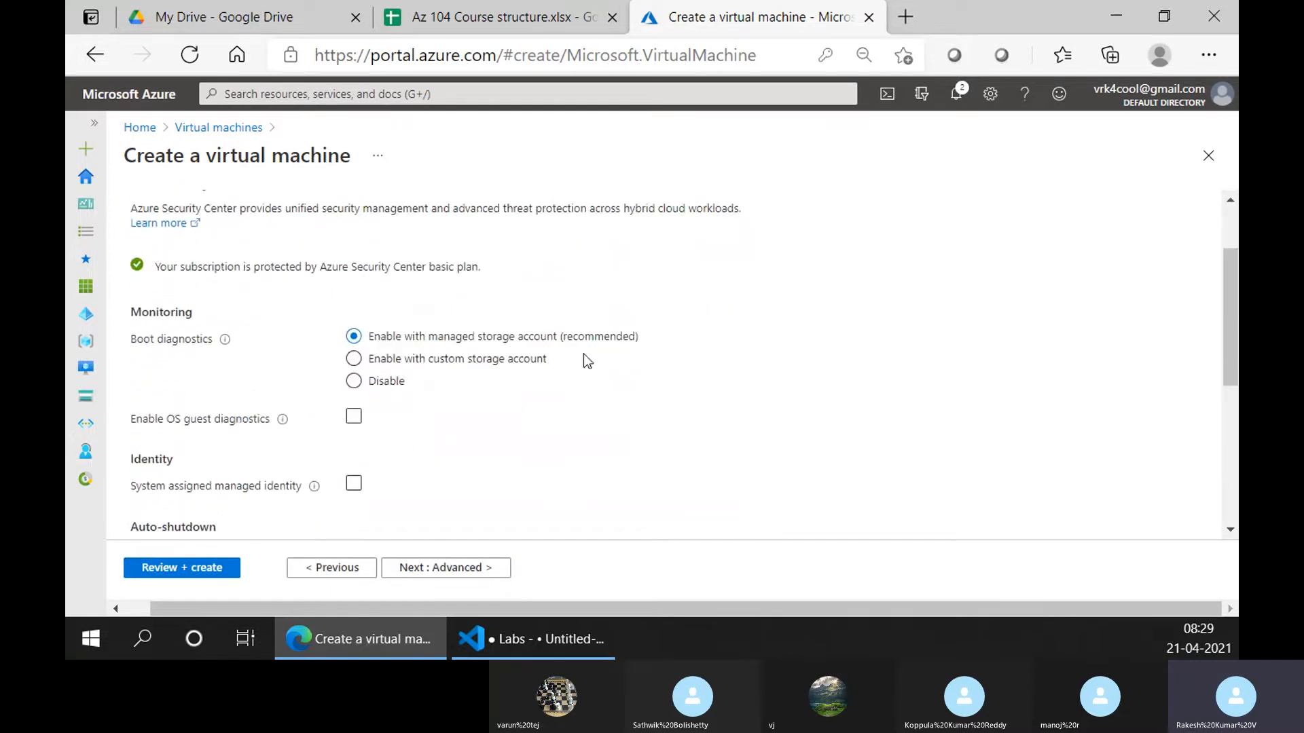
{"action": "scroll", "coordinate": [456, 490], "scroll_direction": "down", "scroll_amount": 5}
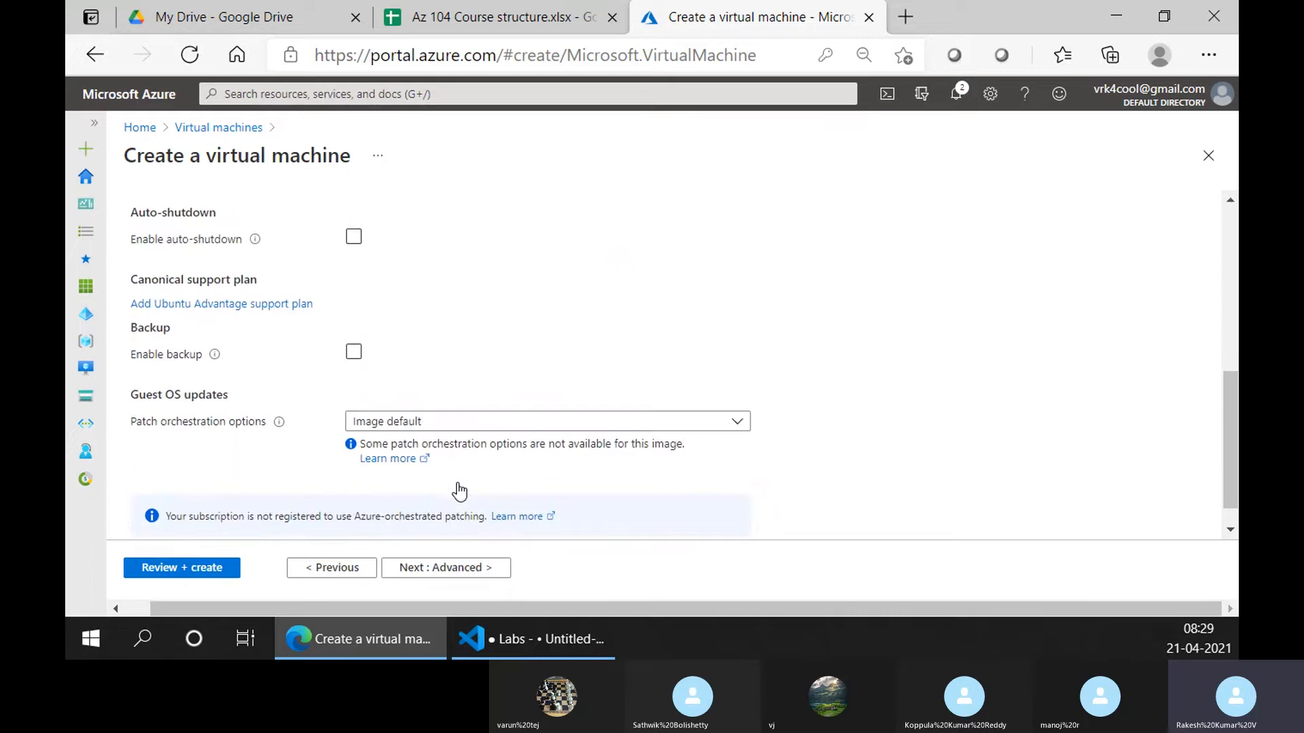
{"action": "scroll", "coordinate": [411, 479], "scroll_direction": "down", "scroll_amount": 1}
{"action": "scroll", "coordinate": [410, 479], "scroll_direction": "up", "scroll_amount": 10}
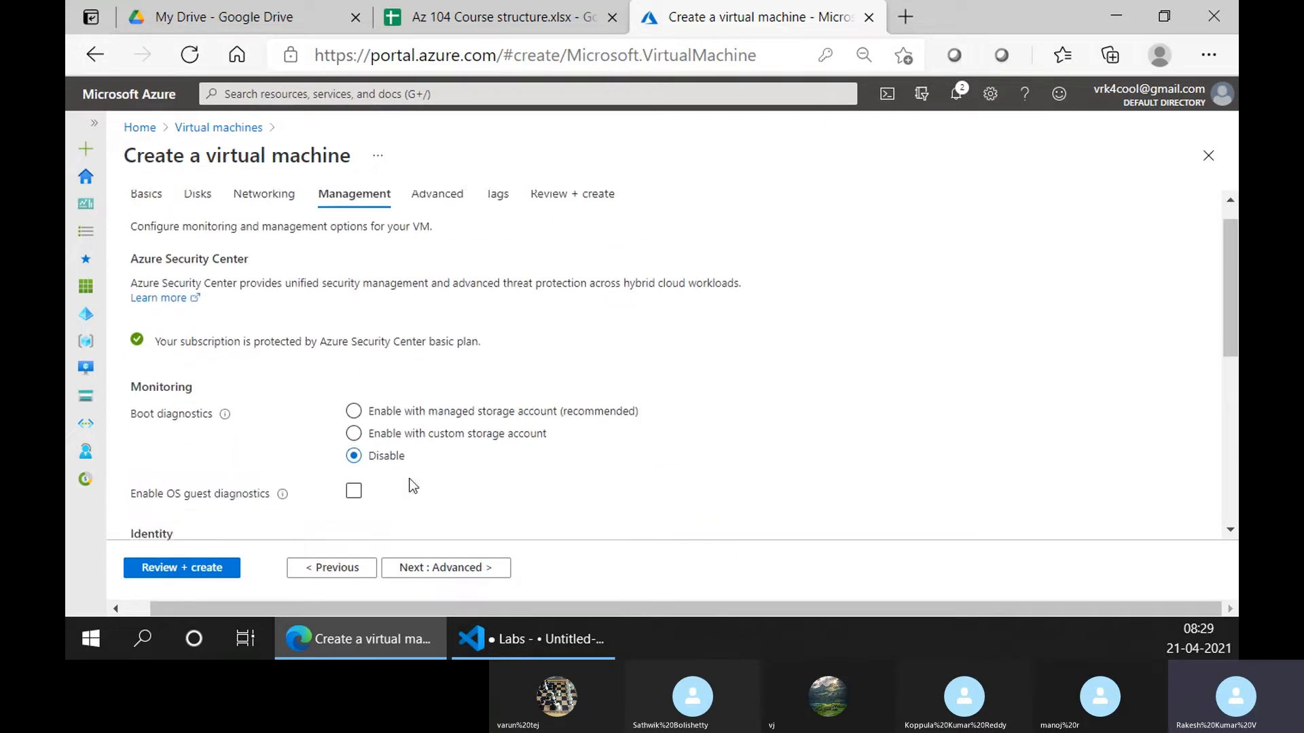
{"action": "left_click", "coordinate": [451, 225]}
Skip past Tags to Review + create and launch the vm01 deployment
{"action": "left_click", "coordinate": [498, 225]}
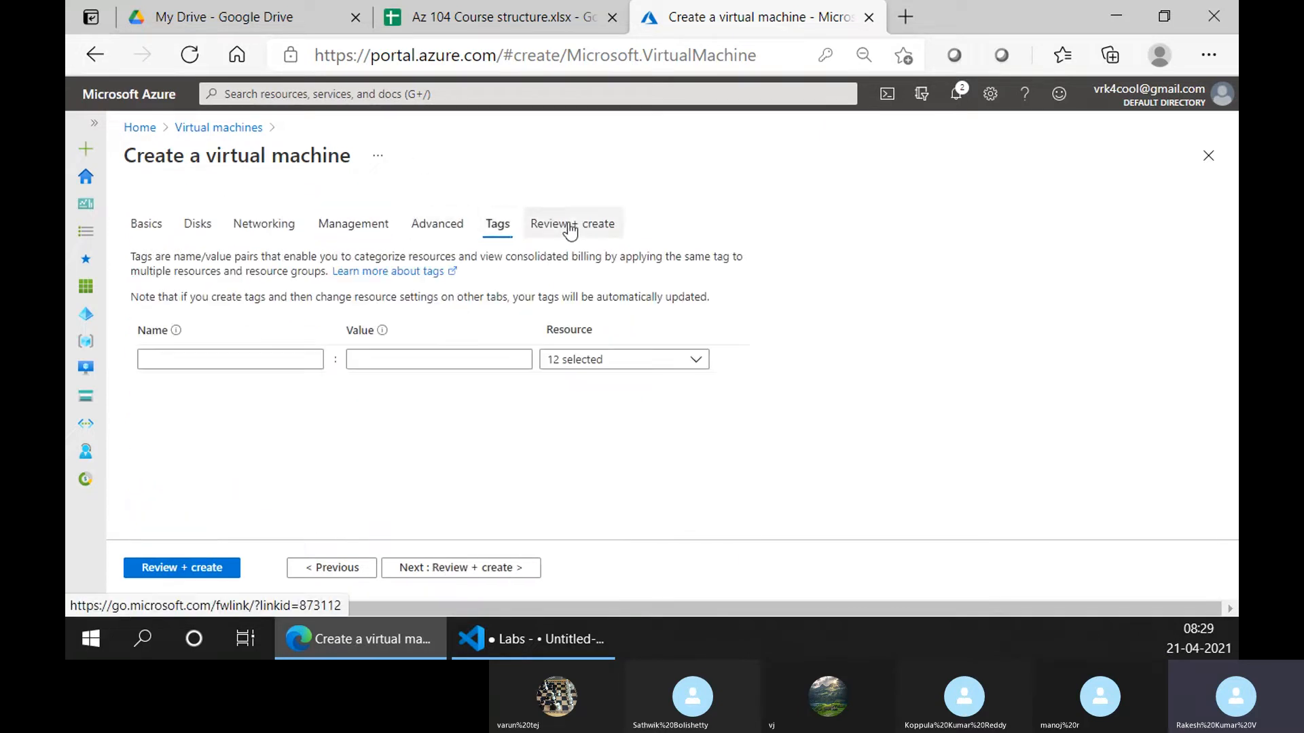
{"action": "left_click", "coordinate": [572, 225]}
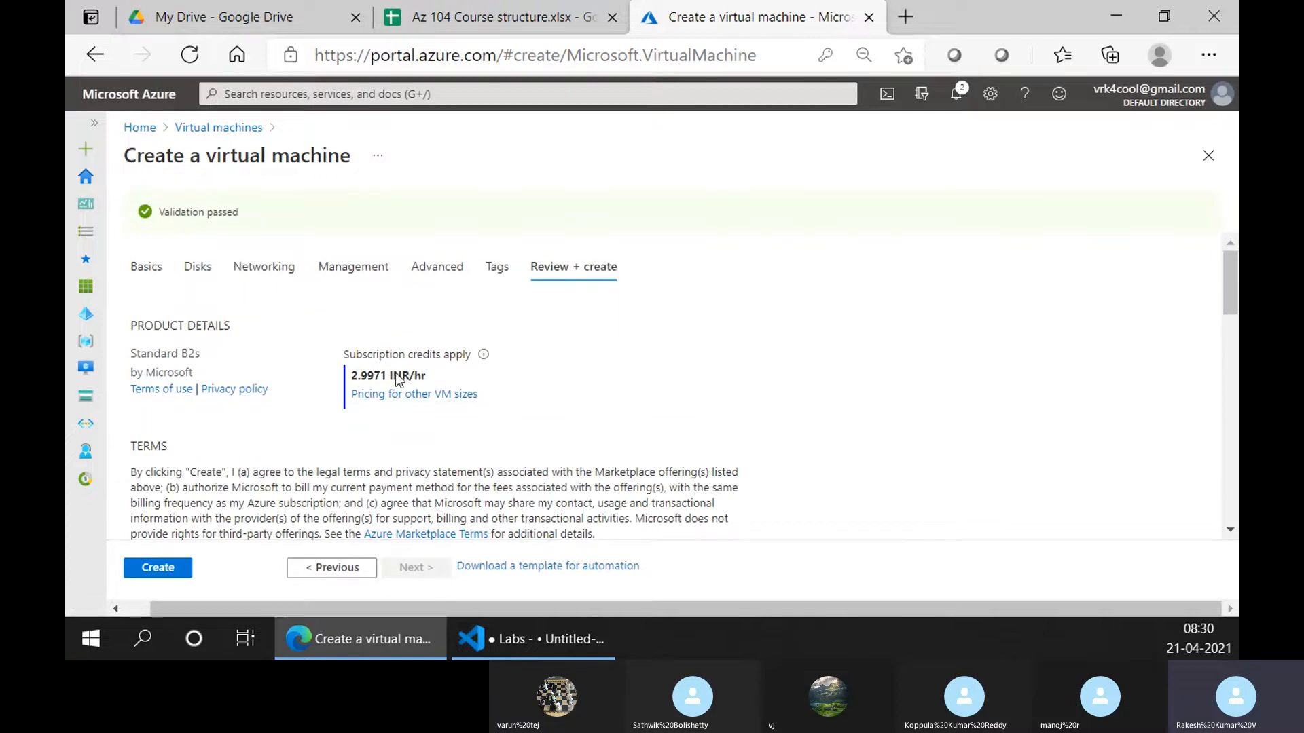
{"action": "left_click", "coordinate": [154, 569]}
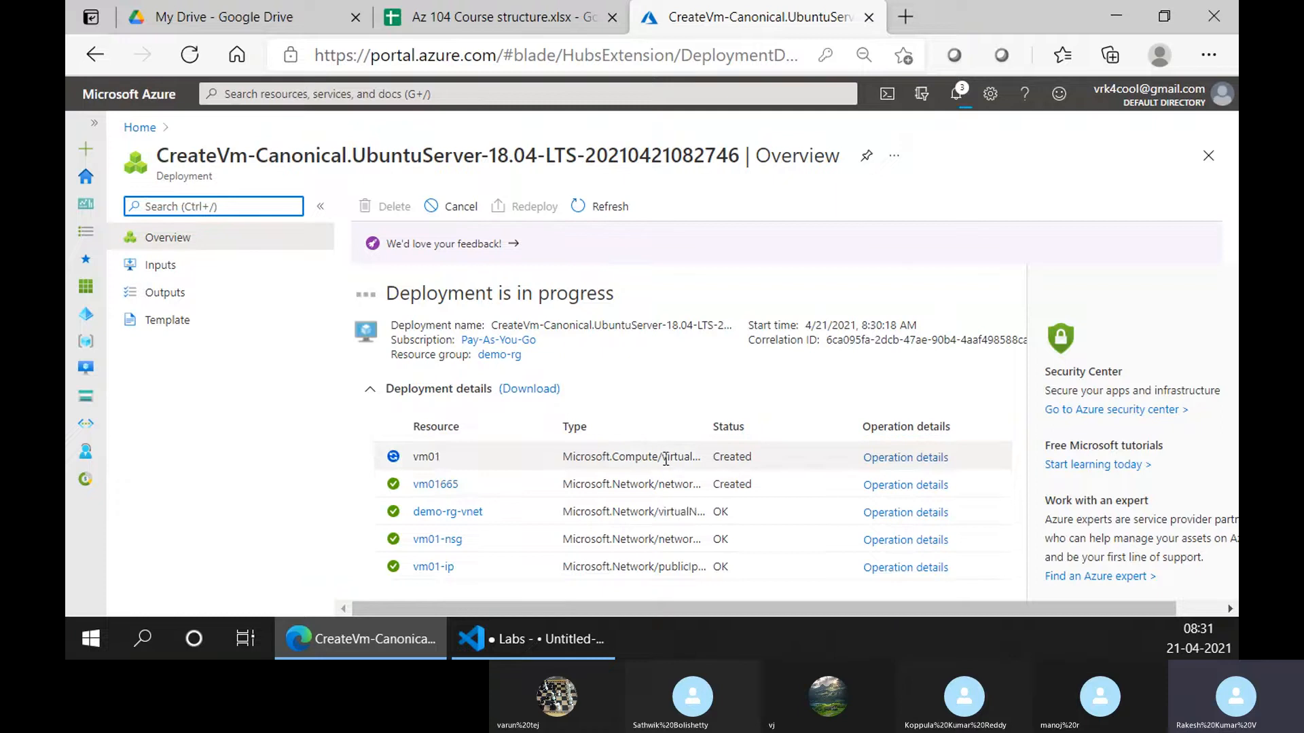
Expand the completed deployment's details to review the deployed resources
{"action": "mouse_move", "coordinate": [664, 456]}
{"action": "left_mouse_down"}
{"action": "mouse_move", "coordinate": [693, 458]}
{"action": "mouse_move", "coordinate": [681, 457]}
{"action": "left_mouse_up"}
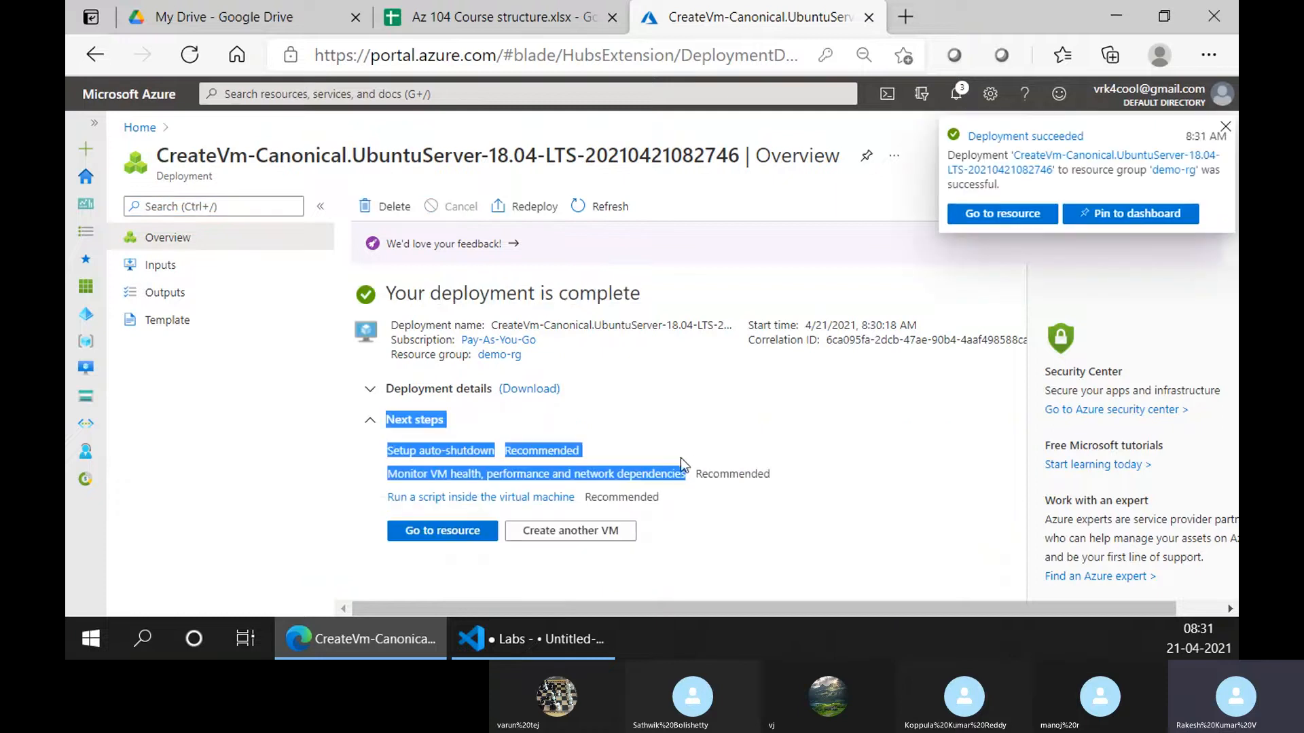
{"action": "left_click", "coordinate": [349, 448]}
{"action": "left_click", "coordinate": [438, 388]}
{"action": "scroll", "coordinate": [752, 500], "scroll_direction": "down", "scroll_amount": 2}
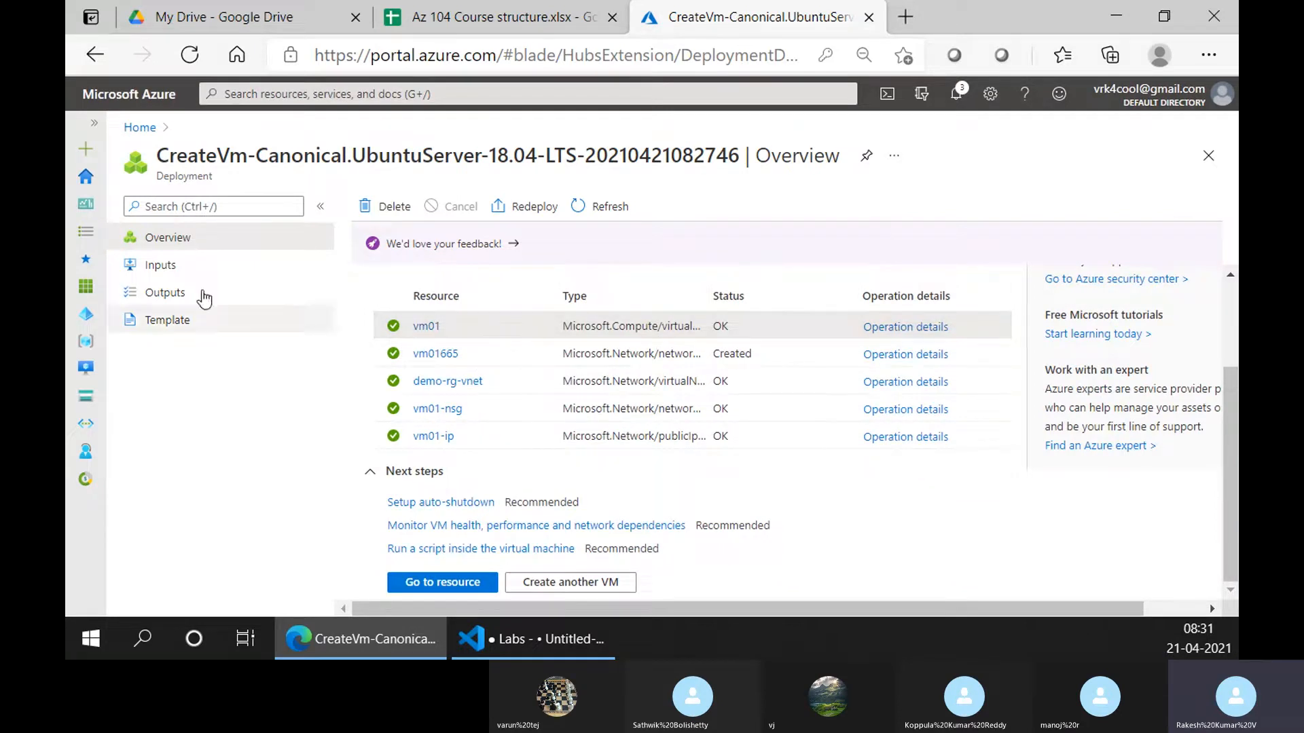
Go back Home, open demo-rg from Recent resources, and narrow its Name column
{"action": "left_click", "coordinate": [138, 129]}
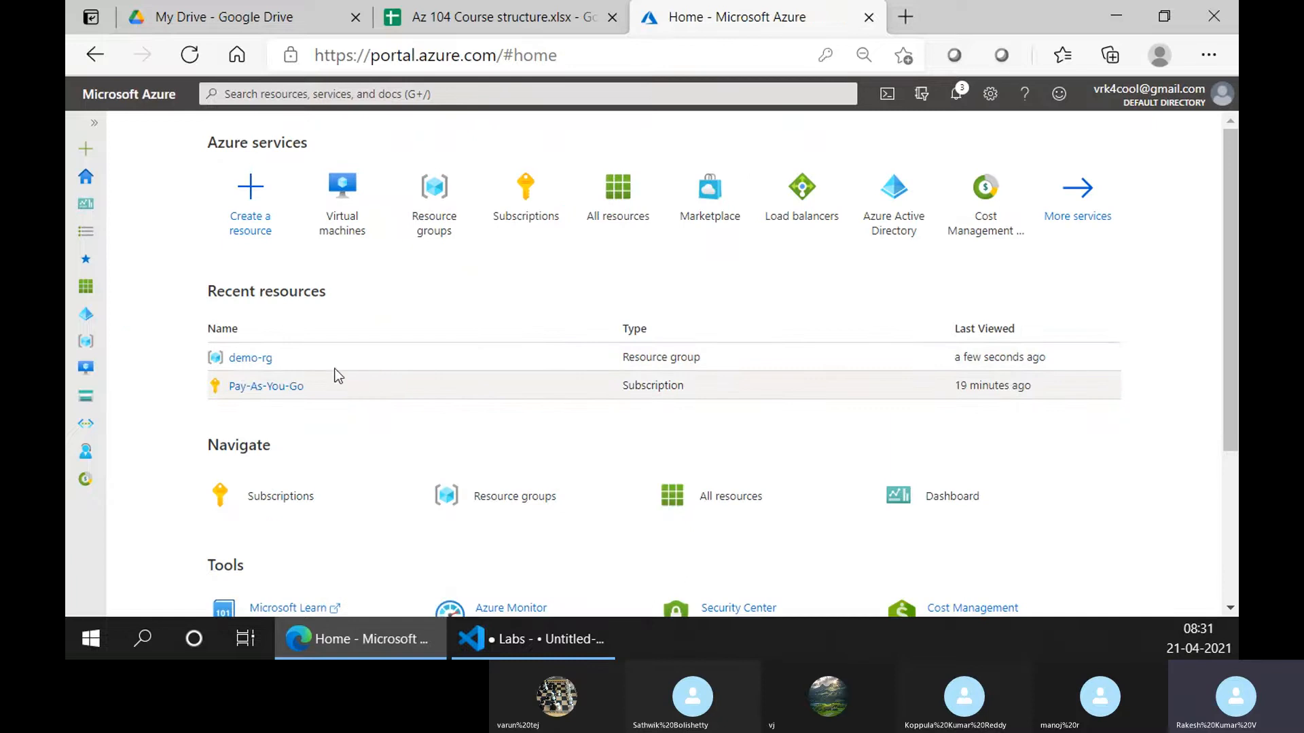
{"action": "left_click", "coordinate": [263, 361]}
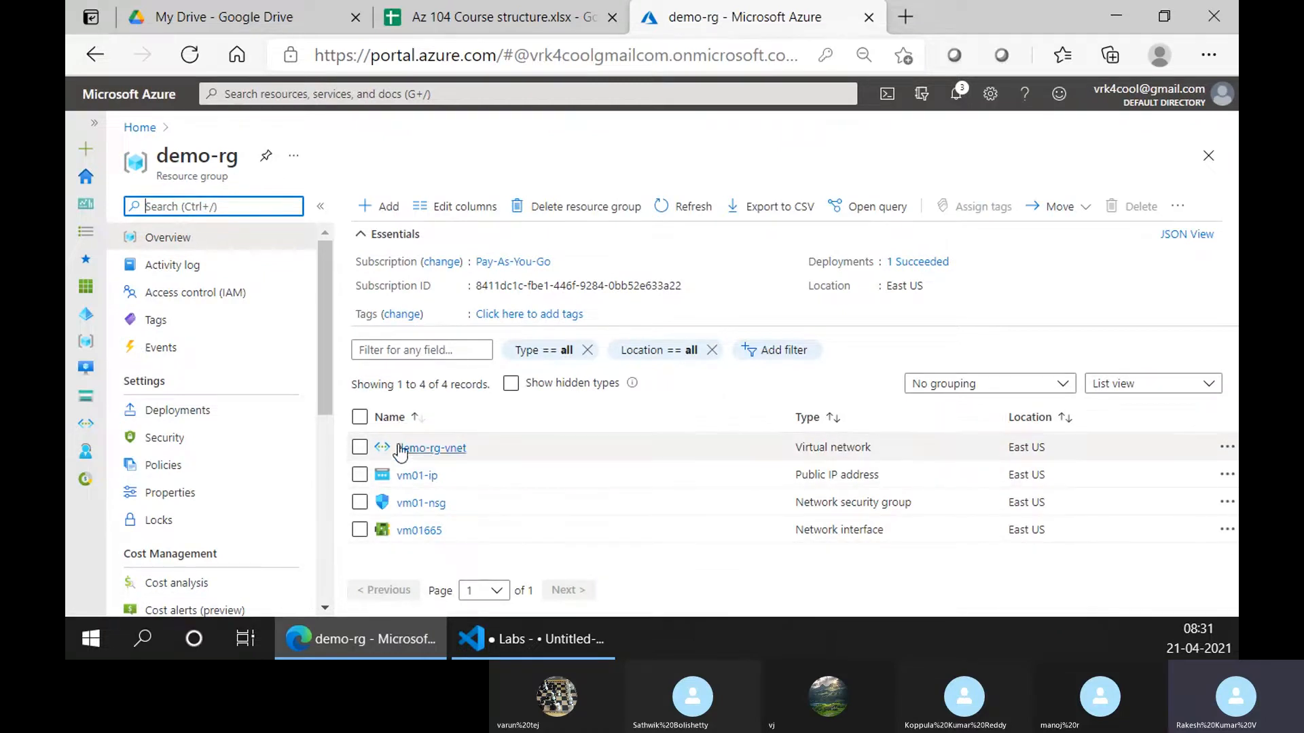
{"action": "left_click_drag", "start_coordinate": [794, 407], "coordinate": [589, 417]}
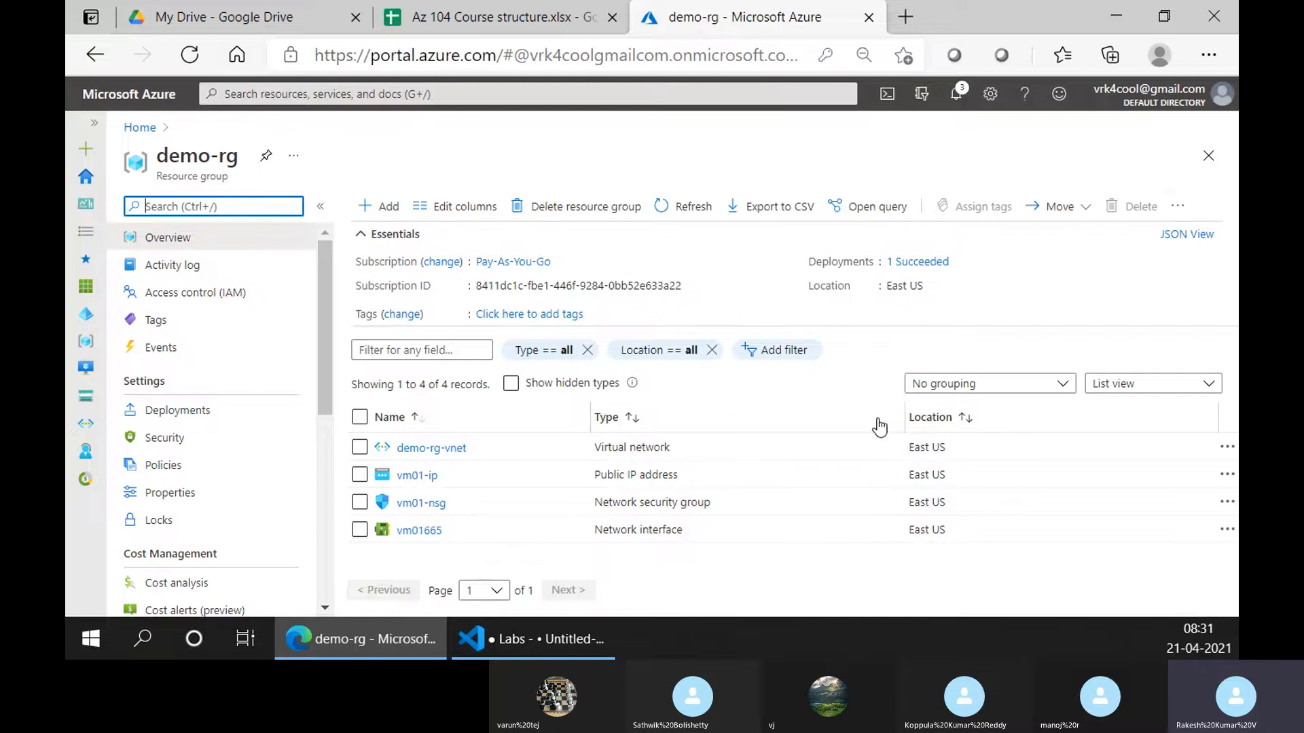
Add a Resource ID column to the demo-rg resource list
{"action": "left_click", "coordinate": [1178, 206]}
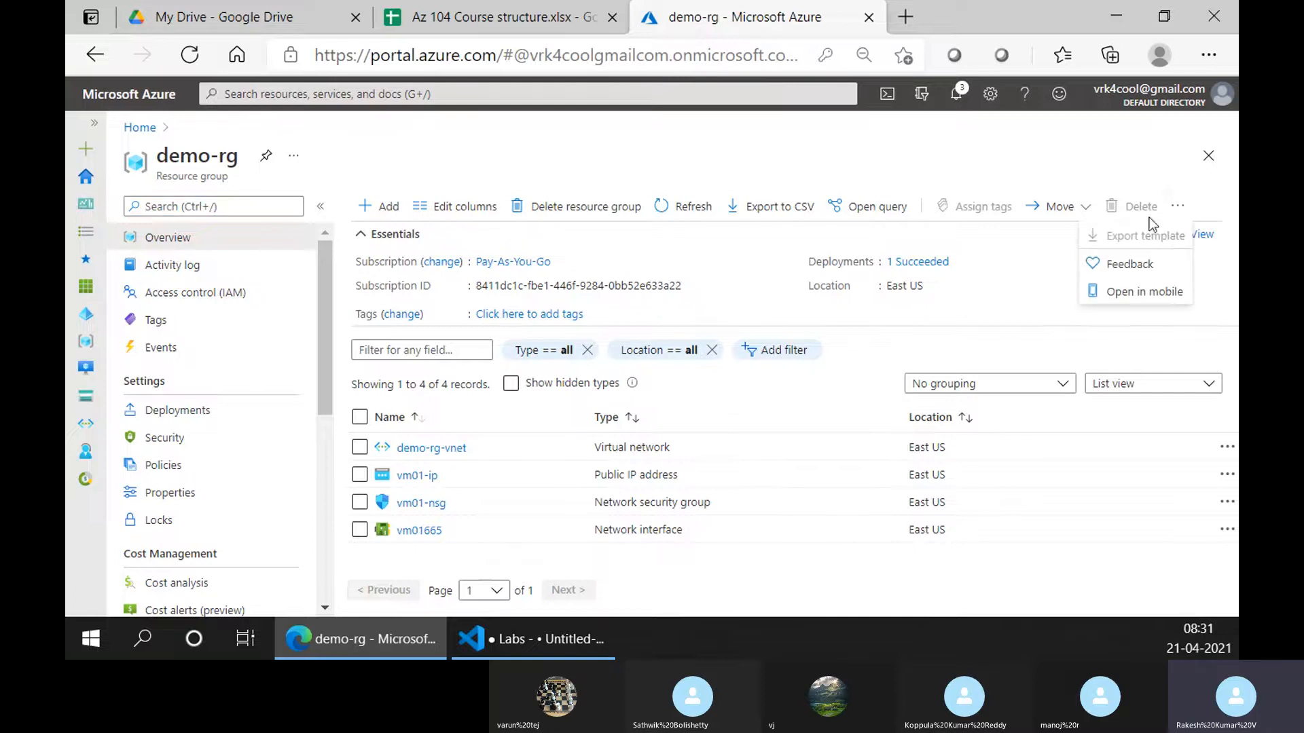
{"action": "left_click", "coordinate": [423, 212]}
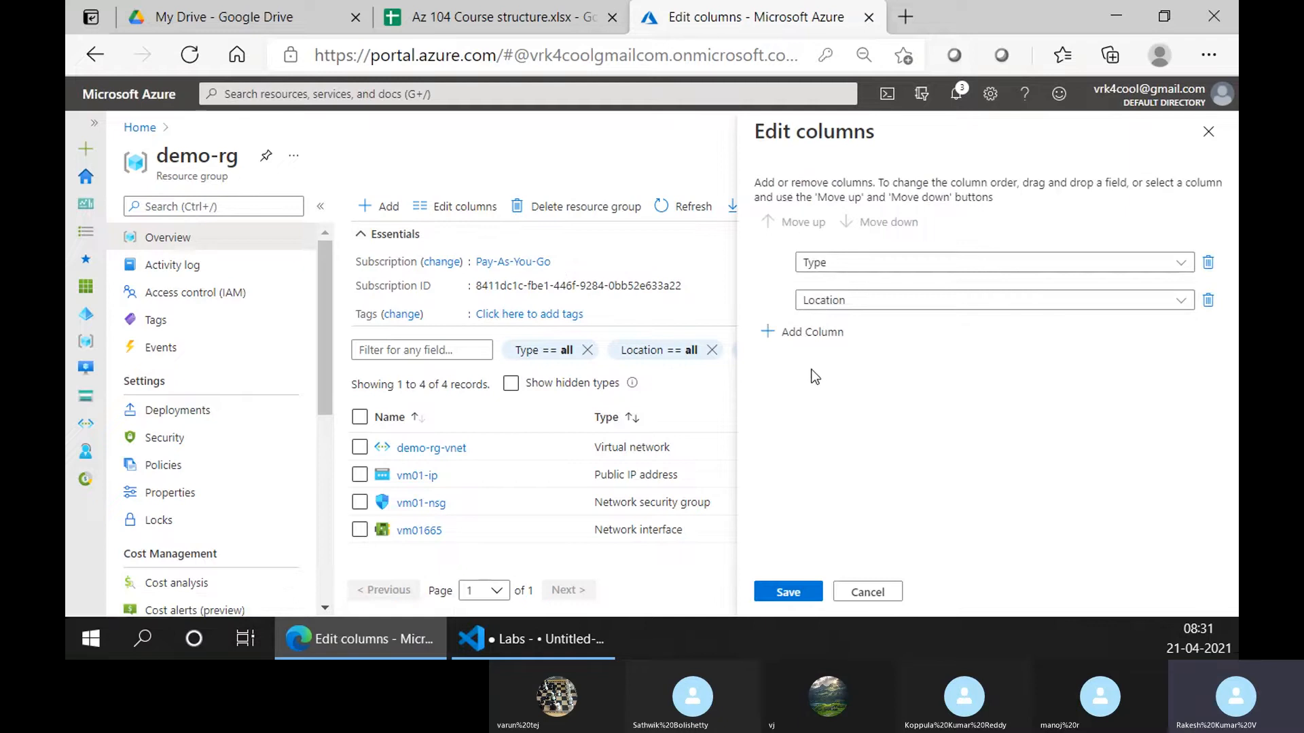
{"action": "left_click", "coordinate": [798, 332]}
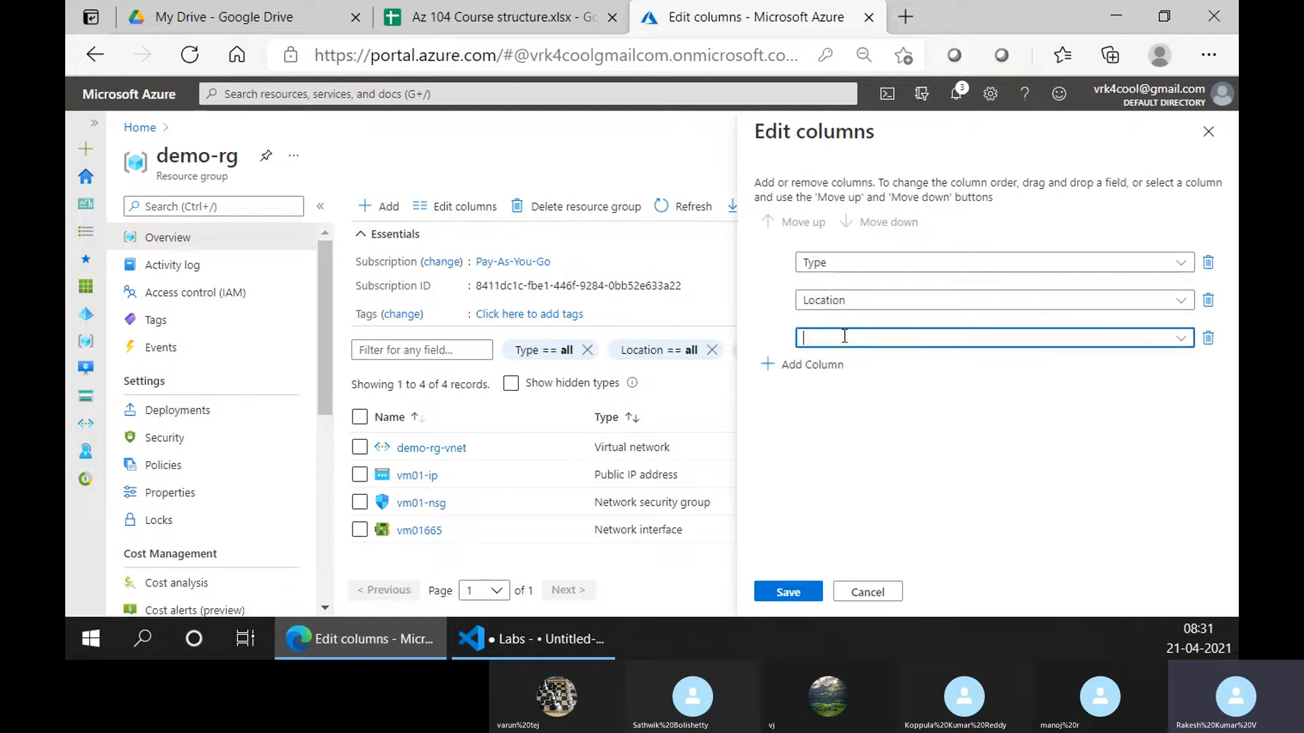
{"action": "left_click", "coordinate": [1180, 337]}
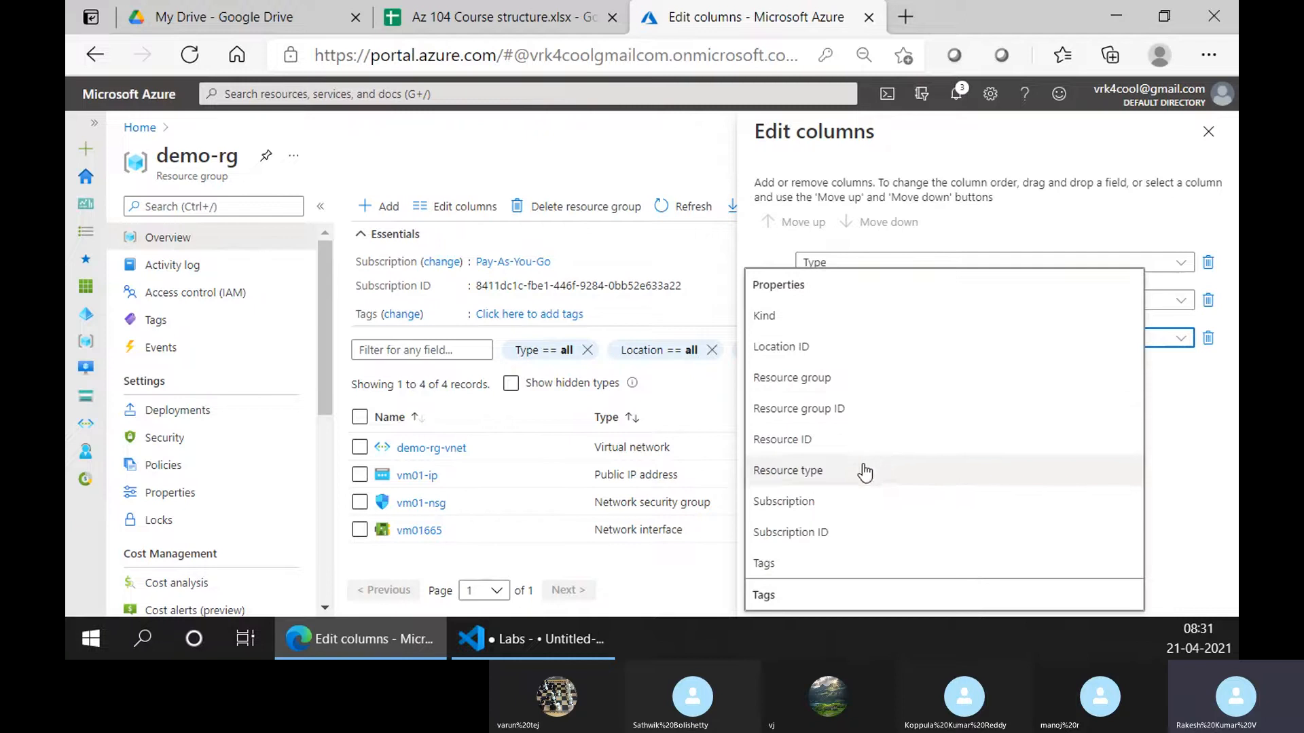
{"action": "left_click", "coordinate": [870, 440]}
{"action": "left_click", "coordinate": [792, 589]}
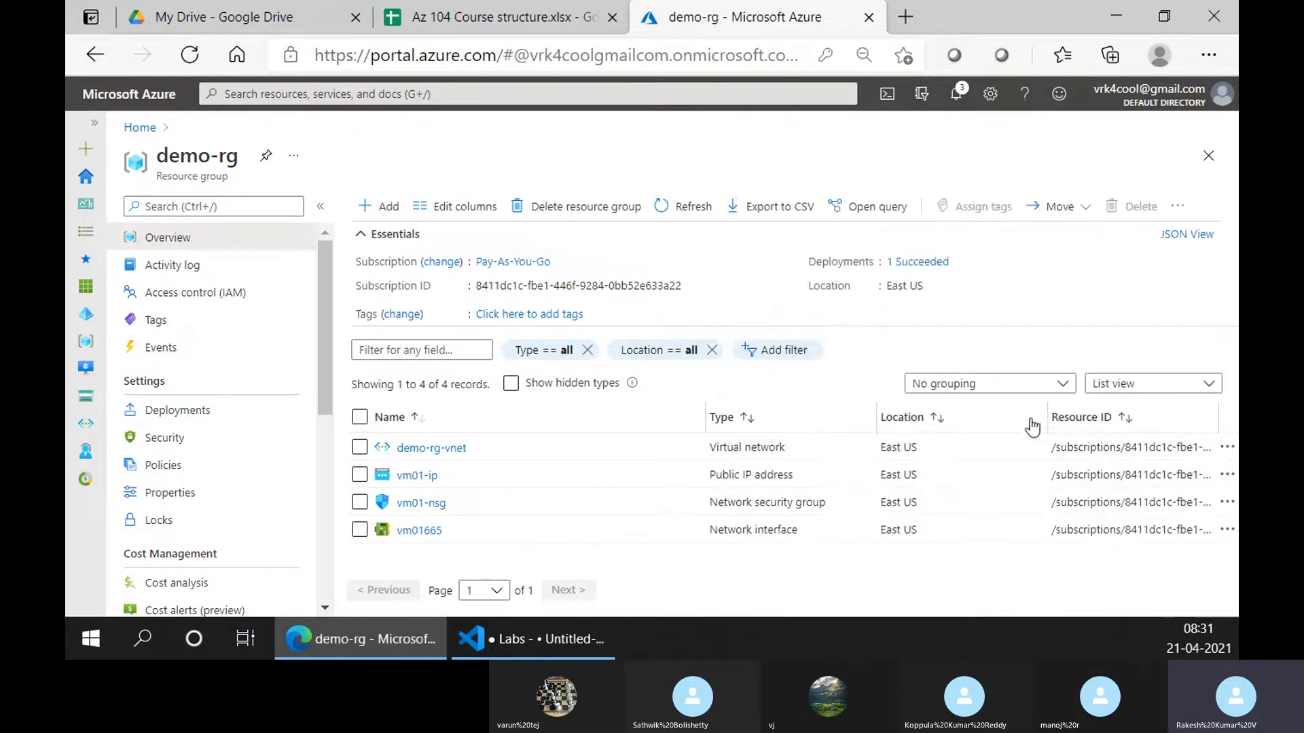
Narrow the Location, Name and Type columns so resource IDs show more fully
{"action": "left_click_drag", "start_coordinate": [1043, 409], "coordinate": [832, 419]}
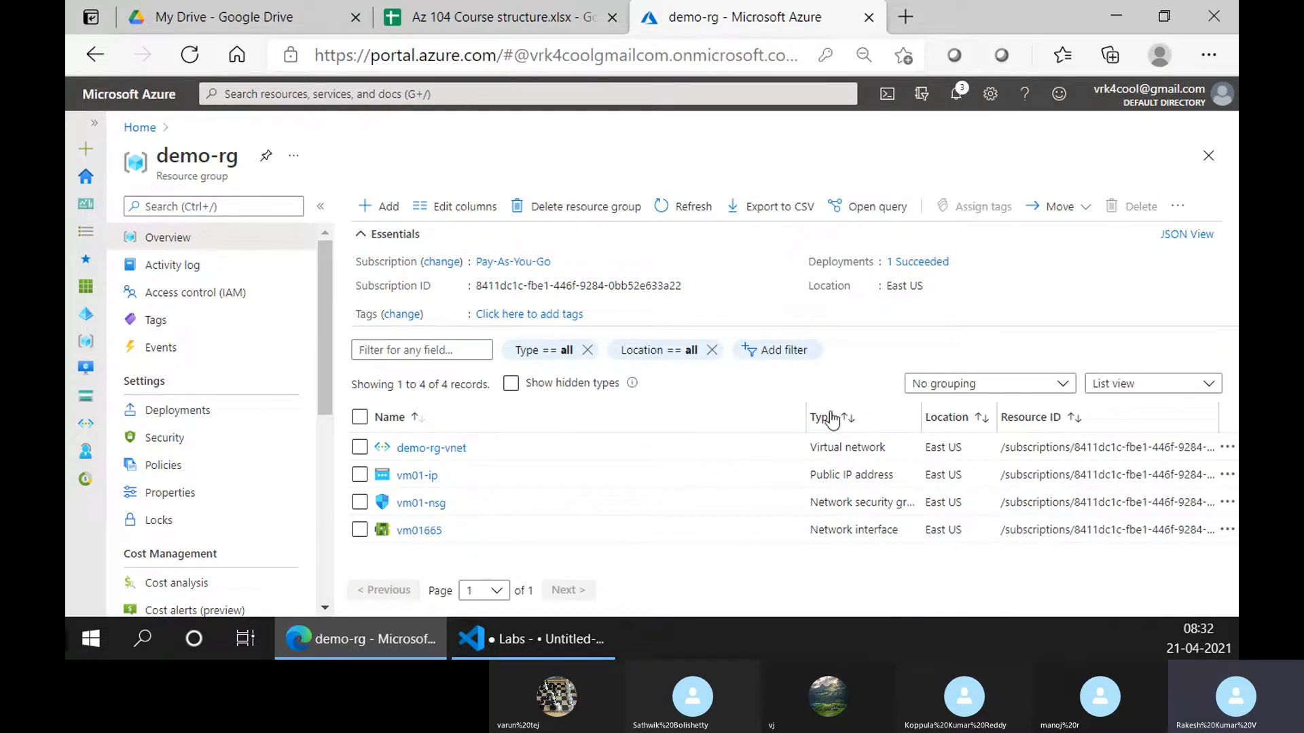
{"action": "left_click_drag", "start_coordinate": [600, 400], "coordinate": [588, 408]}
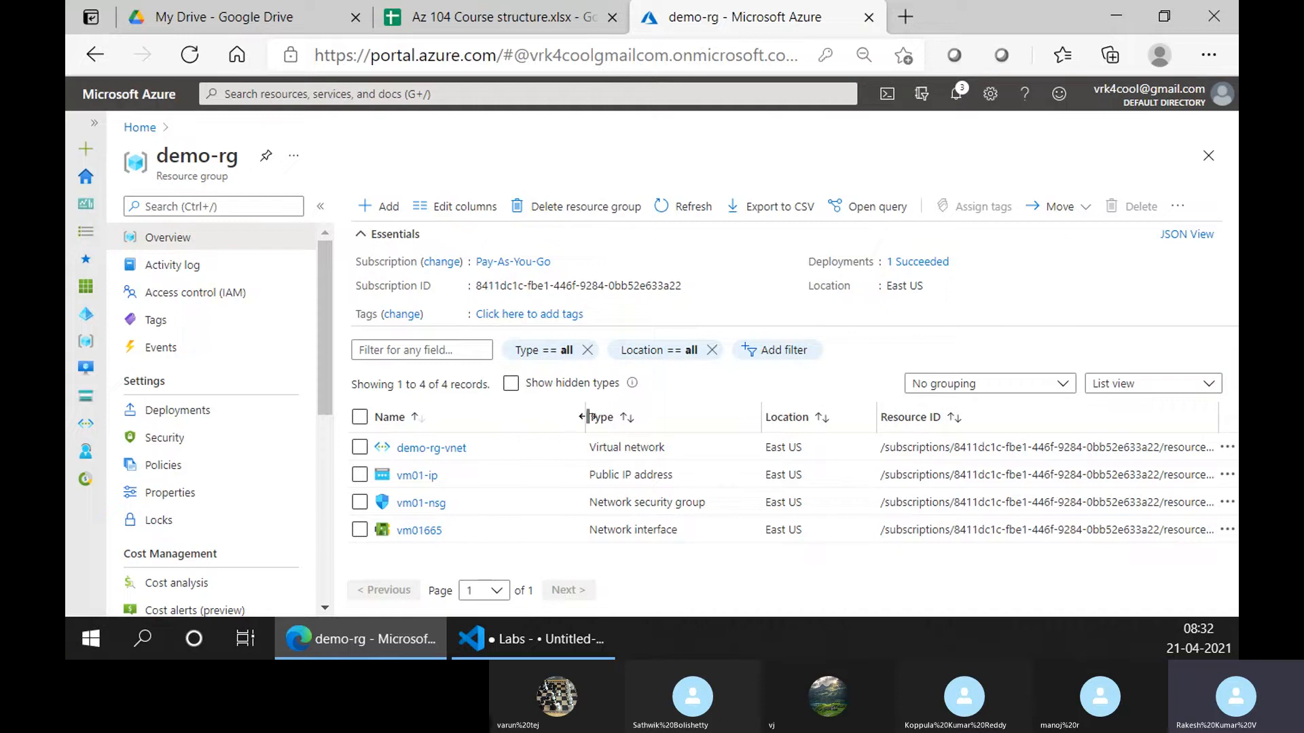
{"action": "left_click_drag", "start_coordinate": [588, 416], "coordinate": [527, 417]}
{"action": "left_click_drag", "start_coordinate": [718, 411], "coordinate": [672, 419]}
{"action": "left_click_drag", "start_coordinate": [803, 413], "coordinate": [780, 414]}
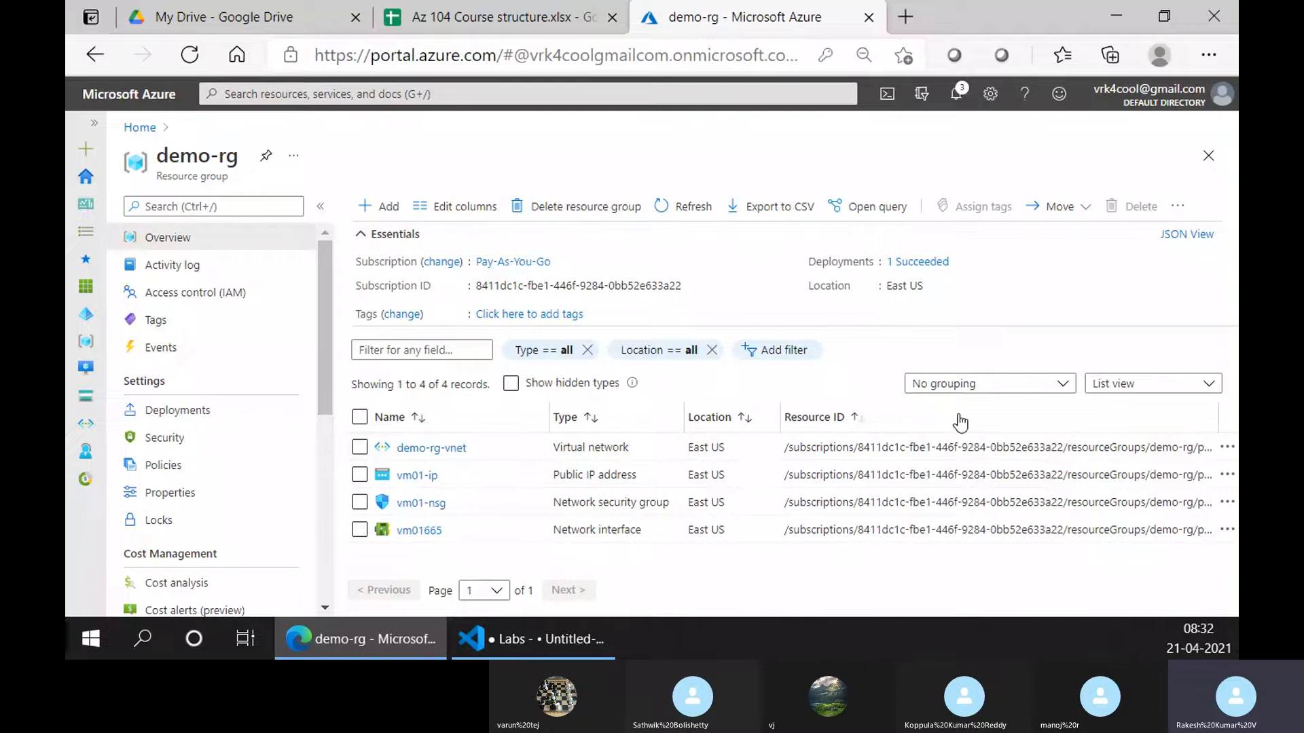
Sort demo-rg's resources by type and group the list by type
{"action": "left_click", "coordinate": [583, 419]}
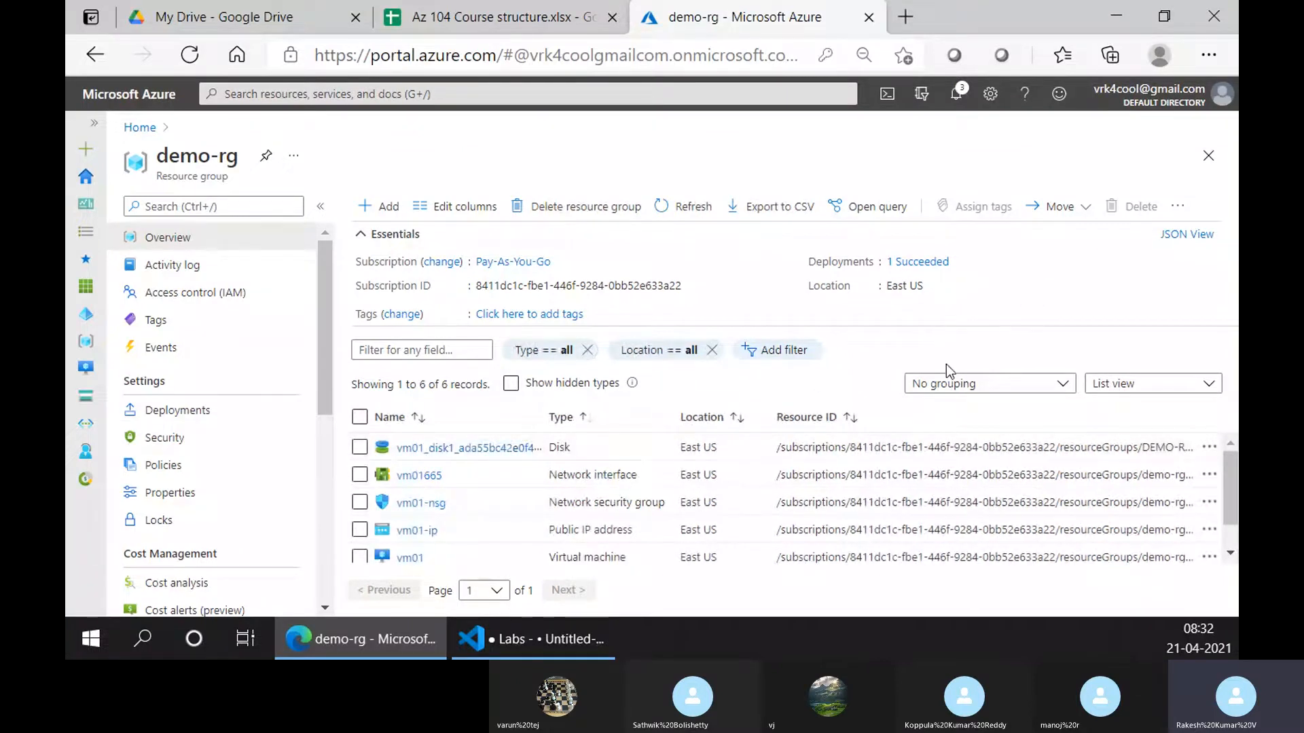
{"action": "left_click", "coordinate": [1005, 385]}
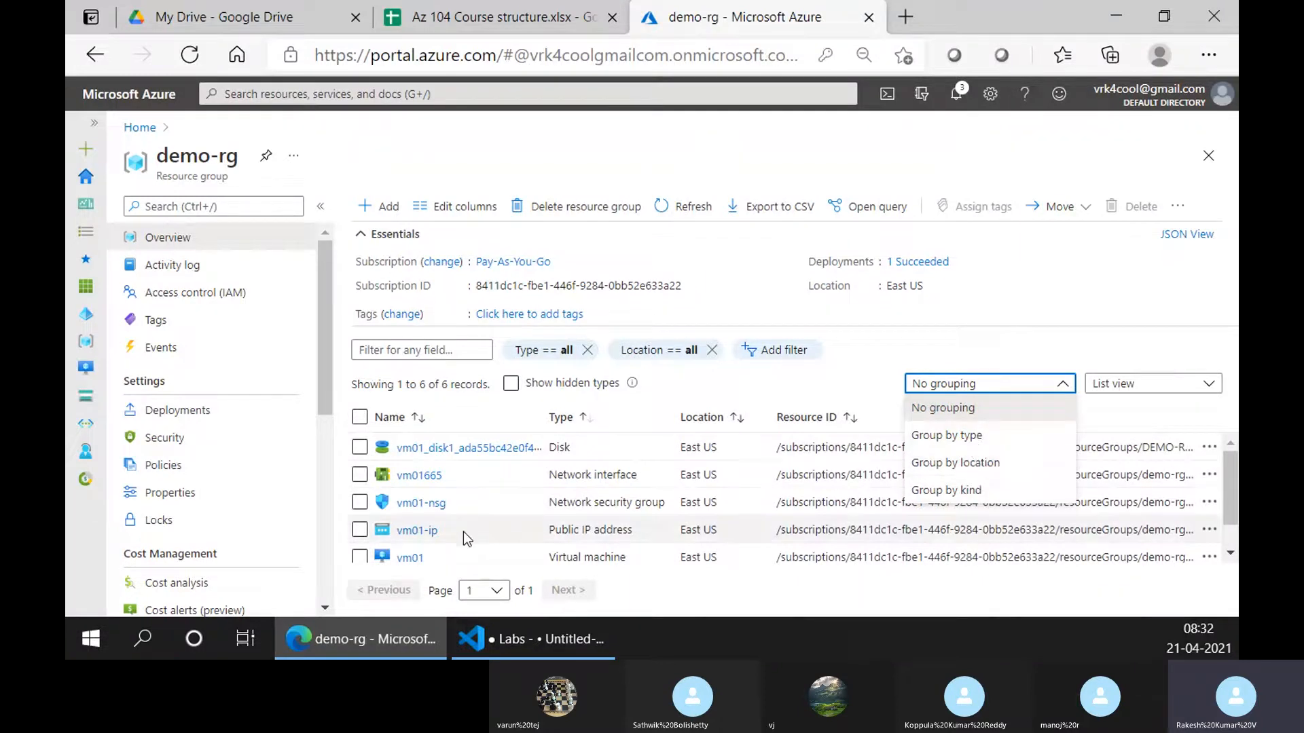
{"action": "left_click", "coordinate": [489, 560]}
{"action": "scroll", "coordinate": [490, 555], "scroll_direction": "down", "scroll_amount": 1}
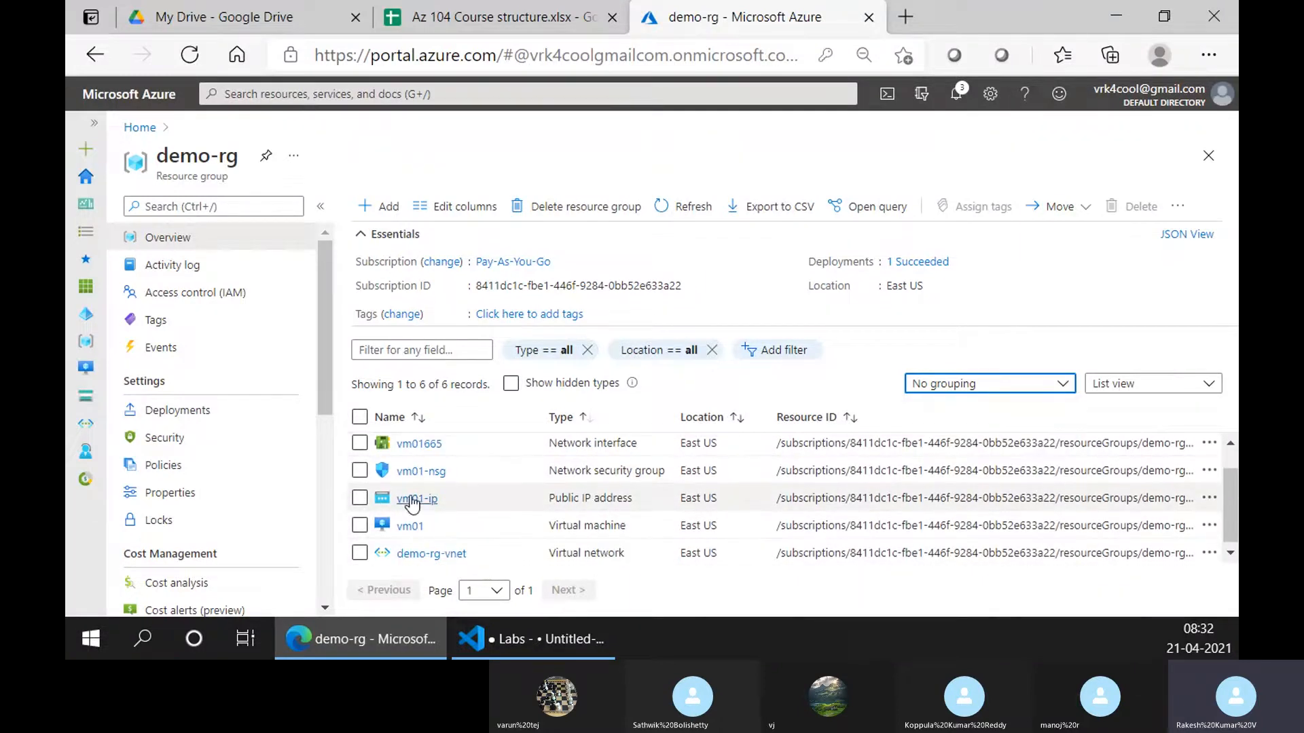
{"action": "scroll", "coordinate": [639, 494], "scroll_direction": "up", "scroll_amount": 1}
{"action": "scroll", "coordinate": [866, 486], "scroll_direction": "down", "scroll_amount": 1}
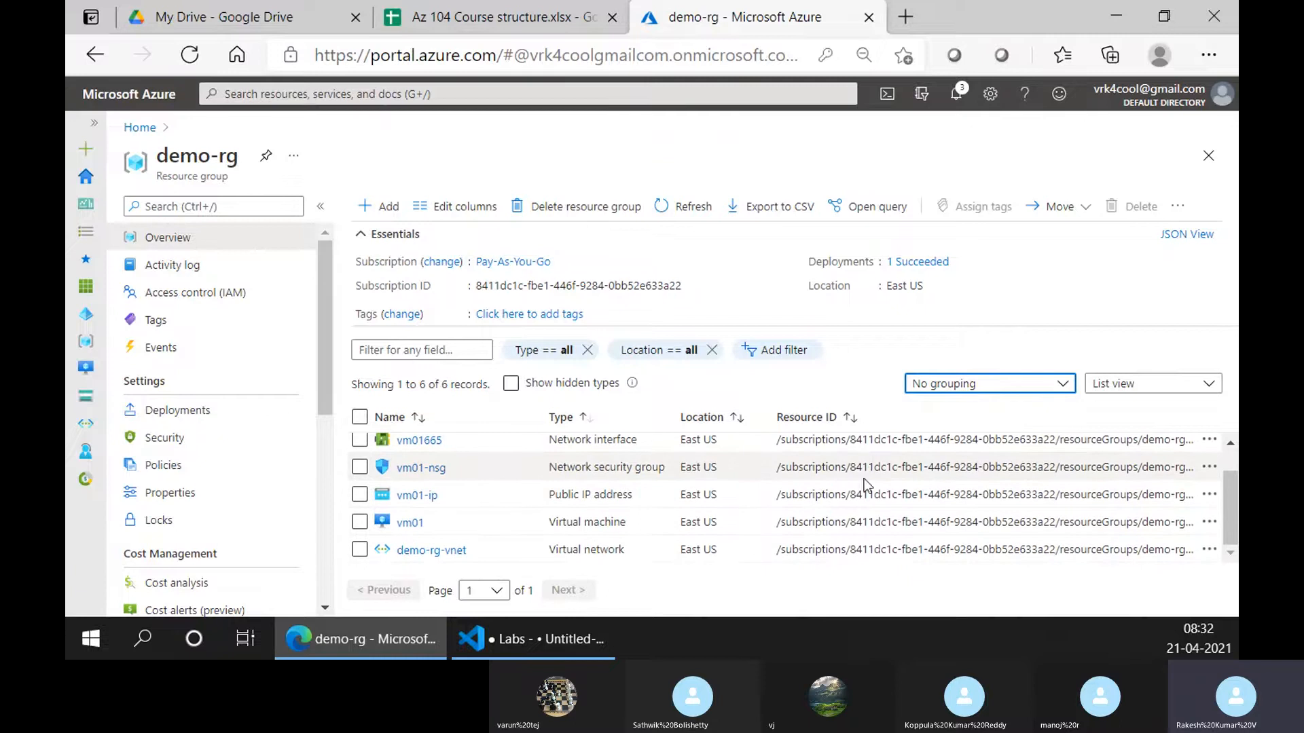
{"action": "left_click", "coordinate": [949, 391]}
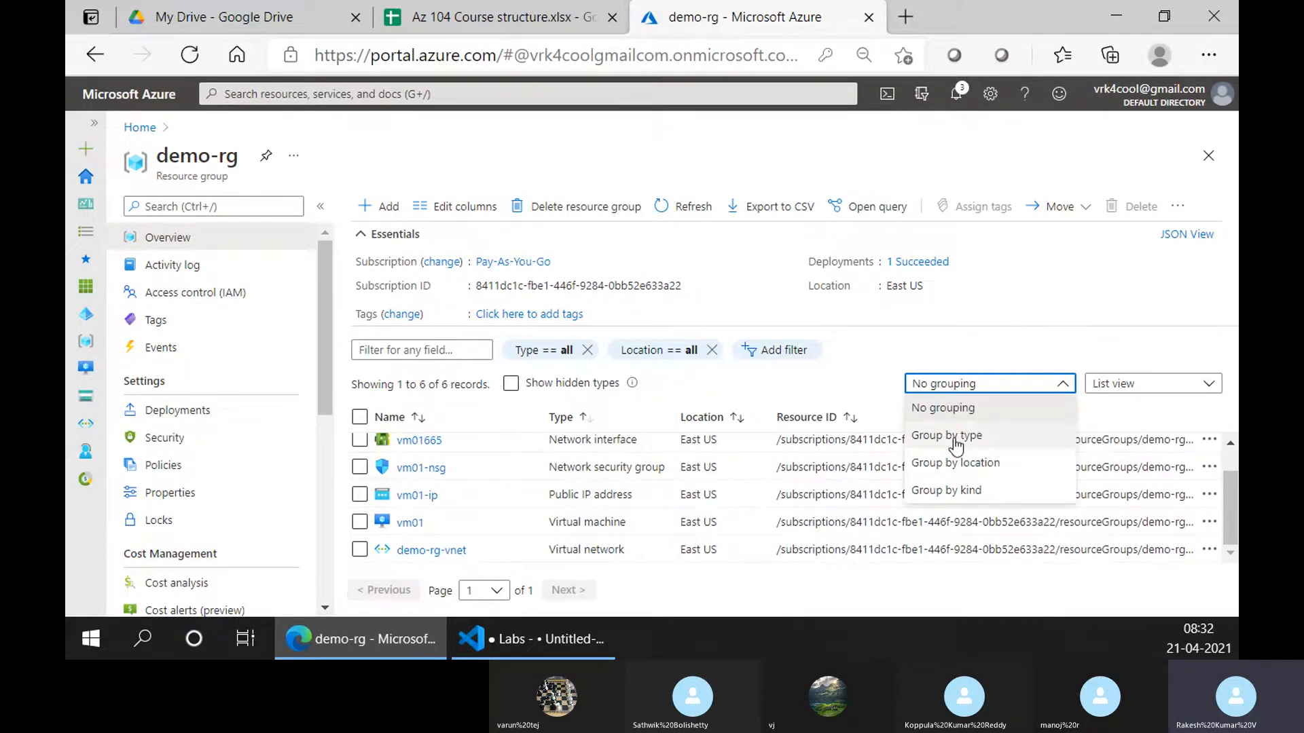
{"action": "left_click", "coordinate": [957, 442]}
{"action": "scroll", "coordinate": [636, 511], "scroll_direction": "down", "scroll_amount": 2}
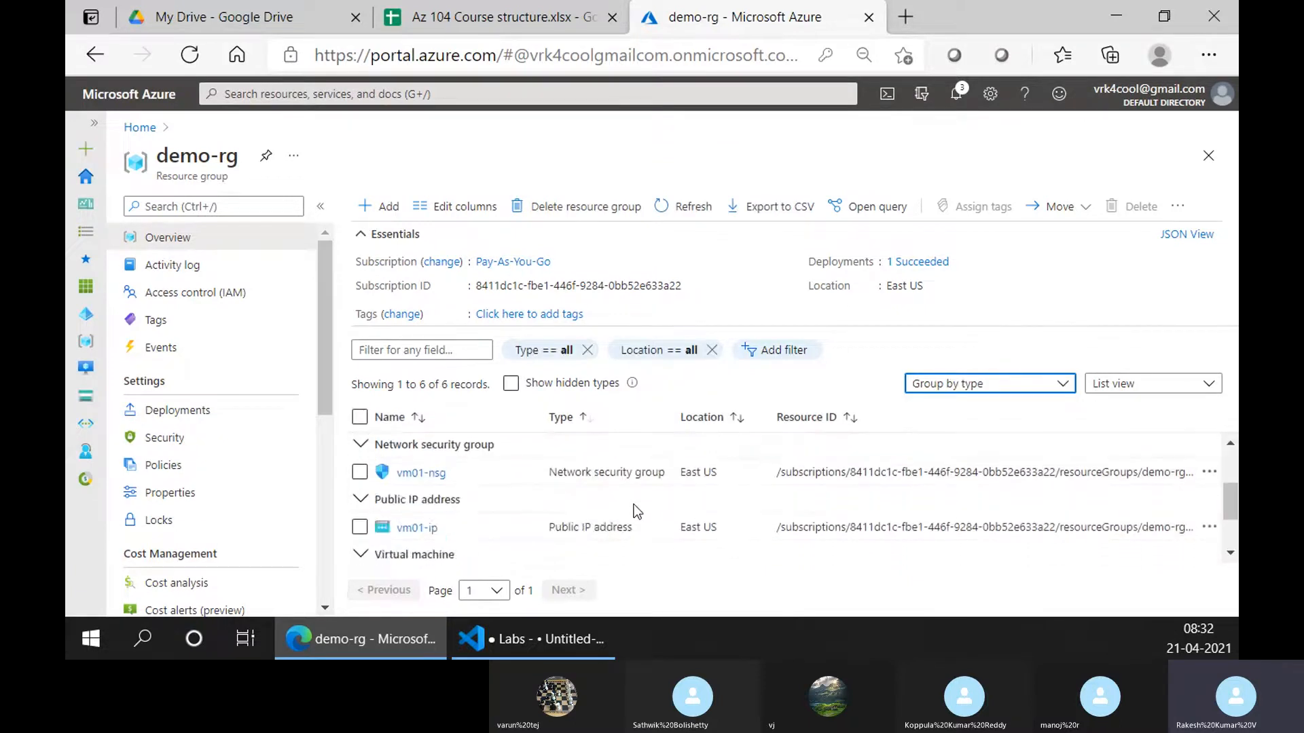
{"action": "scroll", "coordinate": [636, 511], "scroll_direction": "up", "scroll_amount": 3}
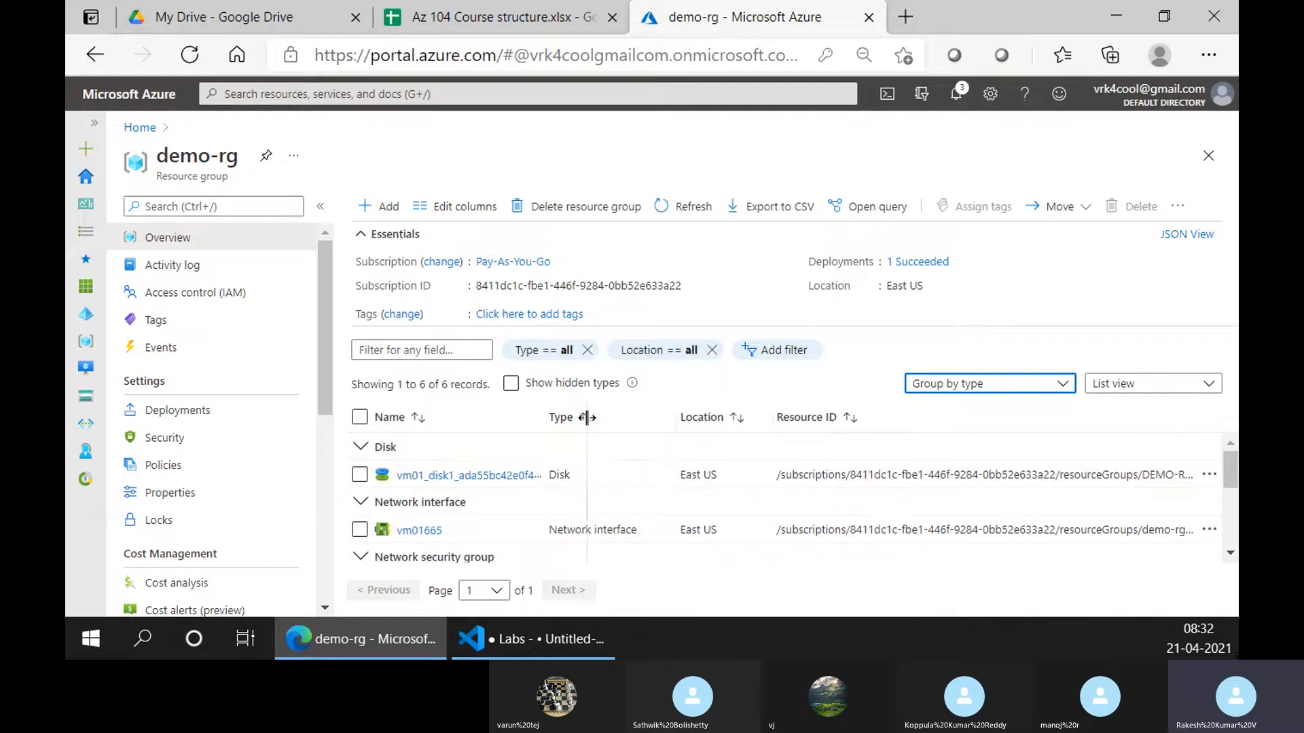
Widen the Name column so the full vm01_disk1 name is visible
{"action": "left_click_drag", "start_coordinate": [587, 417], "coordinate": [662, 415]}
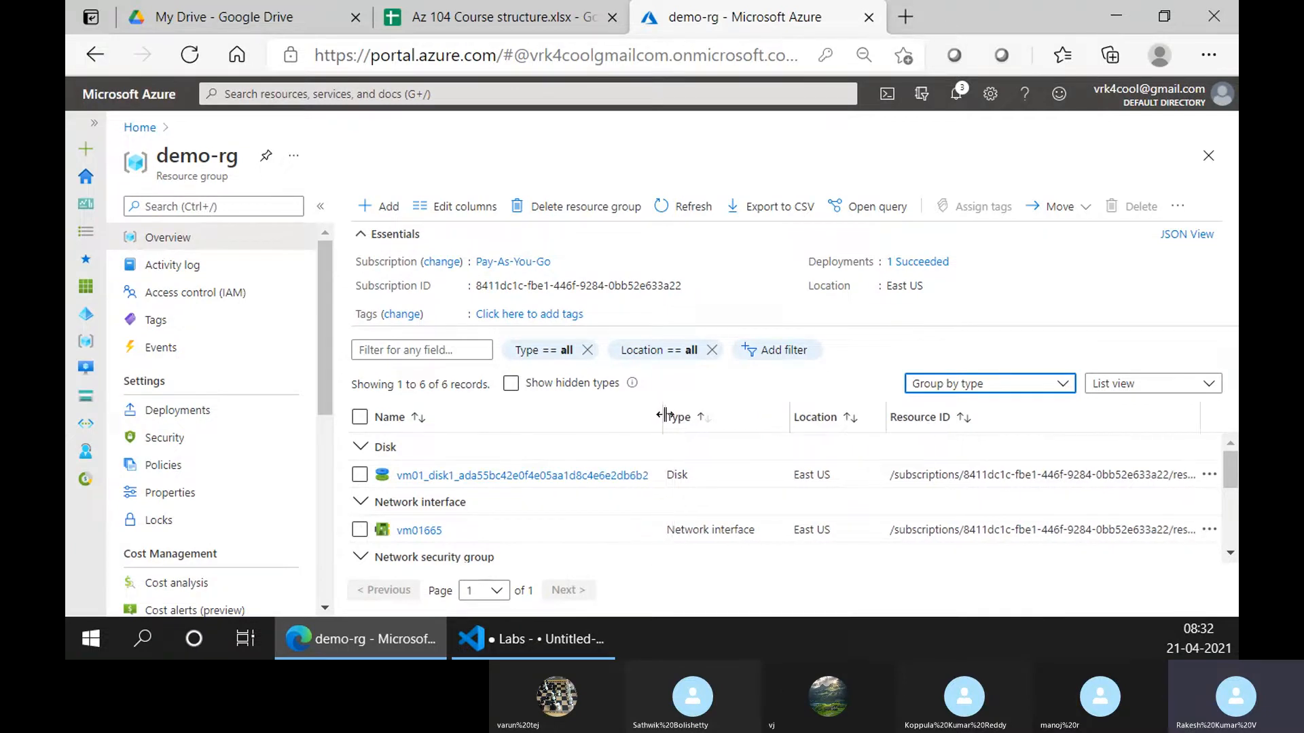
{"action": "scroll", "coordinate": [530, 459], "scroll_direction": "down", "scroll_amount": 1}
{"action": "scroll", "coordinate": [530, 460], "scroll_direction": "up", "scroll_amount": 1}
{"action": "left_click", "coordinate": [489, 17]}
{"action": "left_click", "coordinate": [807, 9]}
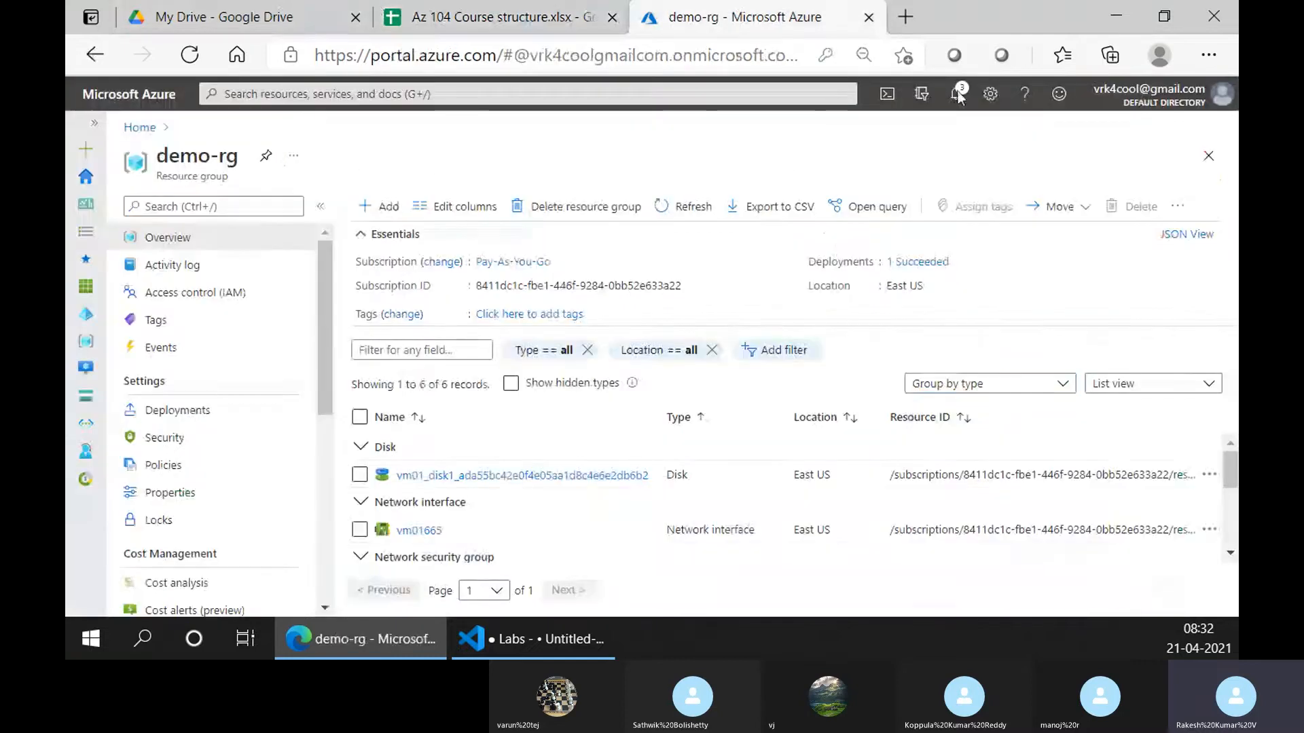
{"action": "left_click", "coordinate": [956, 93]}
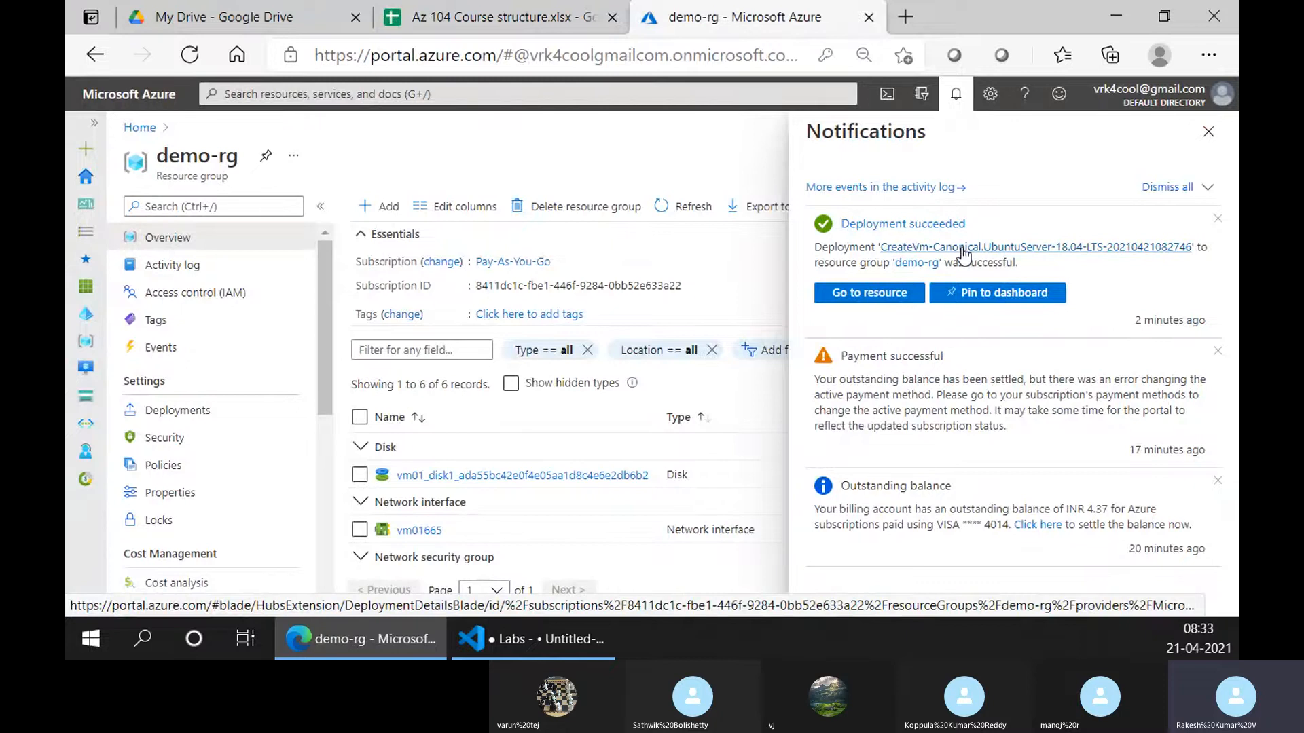
{"action": "left_click", "coordinate": [1208, 131]}
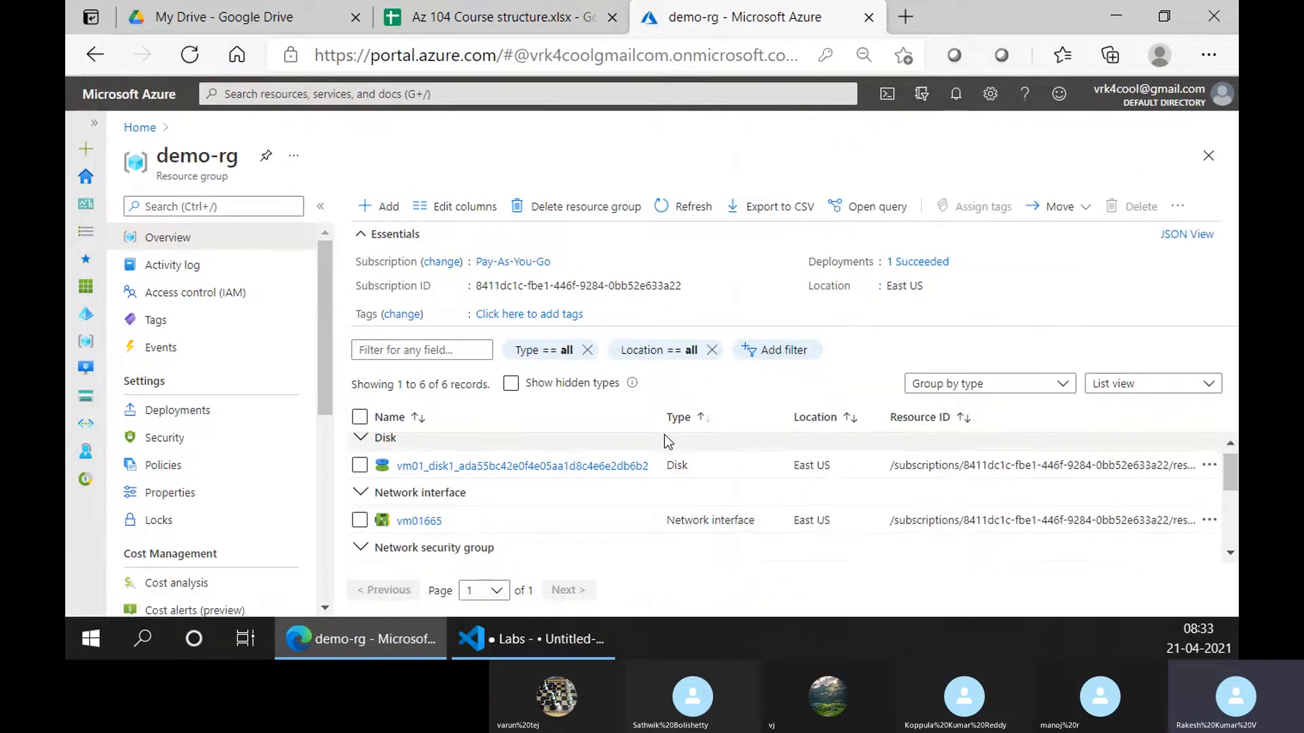
{"action": "scroll", "coordinate": [665, 435], "scroll_direction": "down", "scroll_amount": 1}
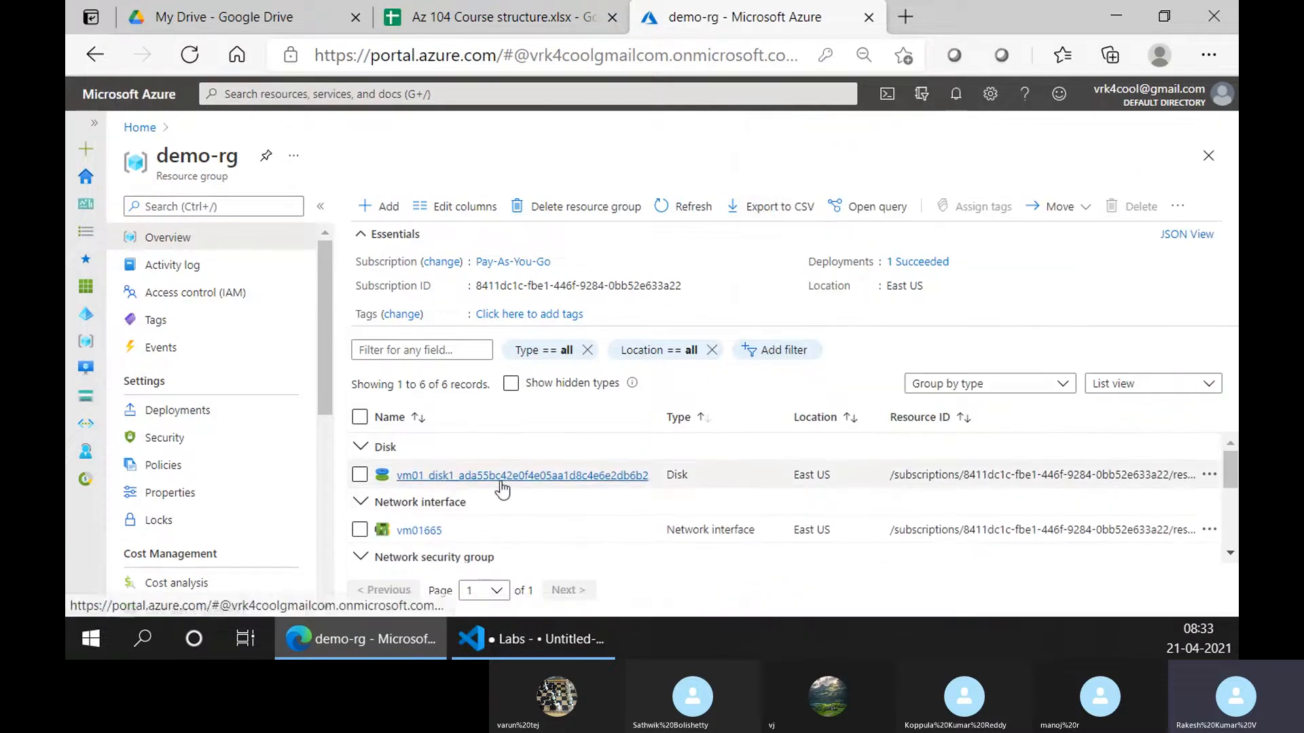
{"action": "scroll", "coordinate": [475, 519], "scroll_direction": "down", "scroll_amount": 3}
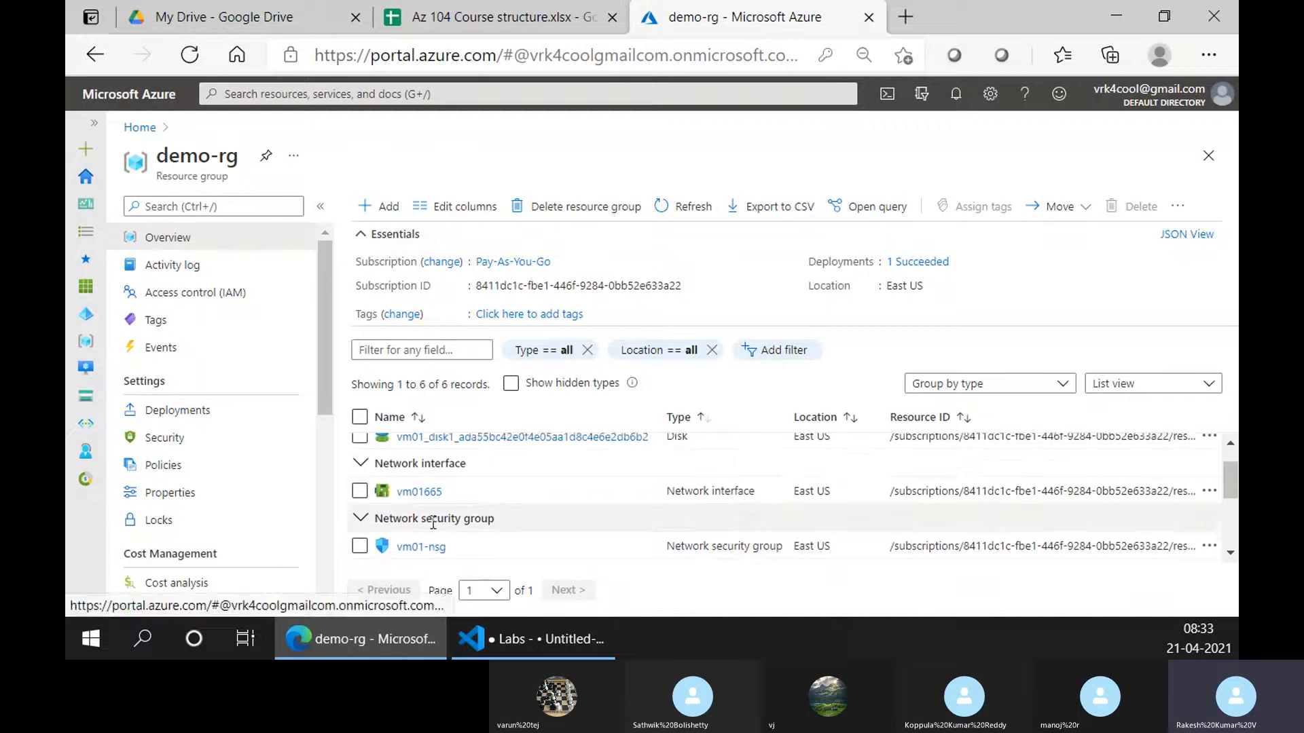
{"action": "scroll", "coordinate": [434, 526], "scroll_direction": "down", "scroll_amount": 3}
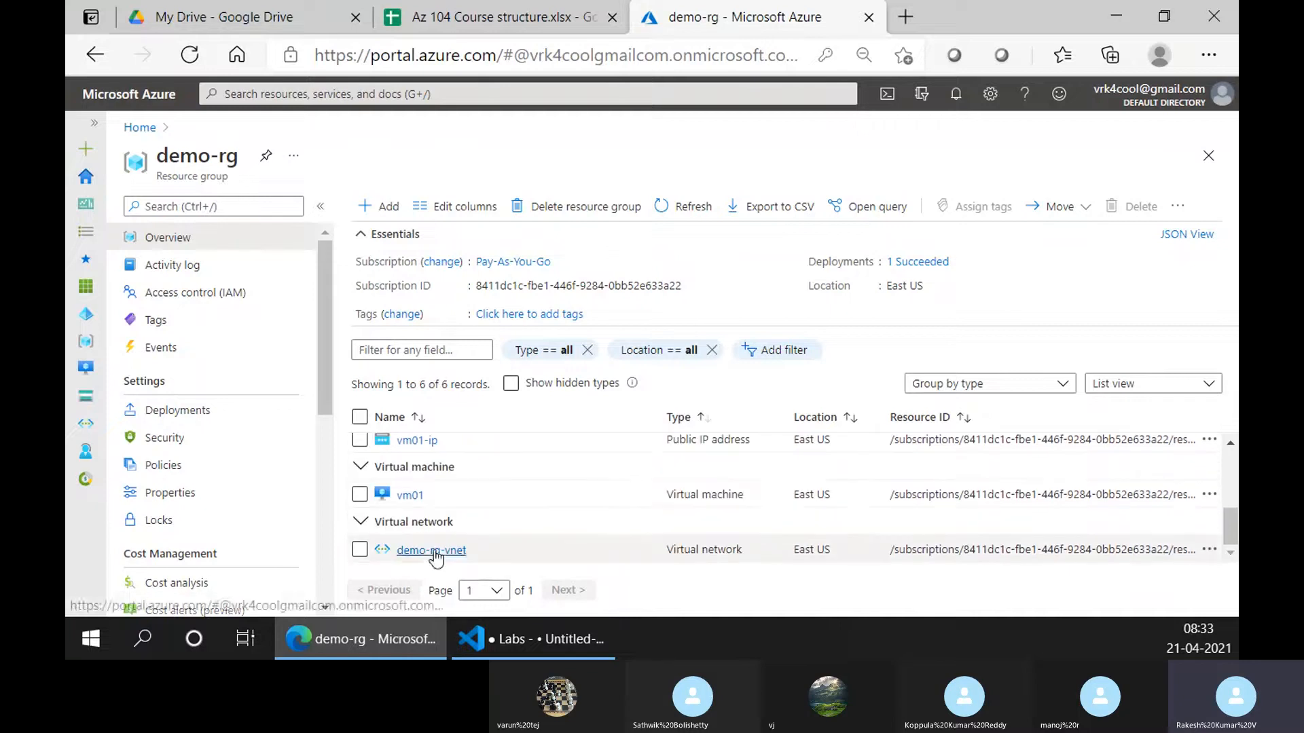
Open vm01's overview, showing Ubuntu 18.04 on Standard B2s in East US
{"action": "left_click", "coordinate": [409, 496]}
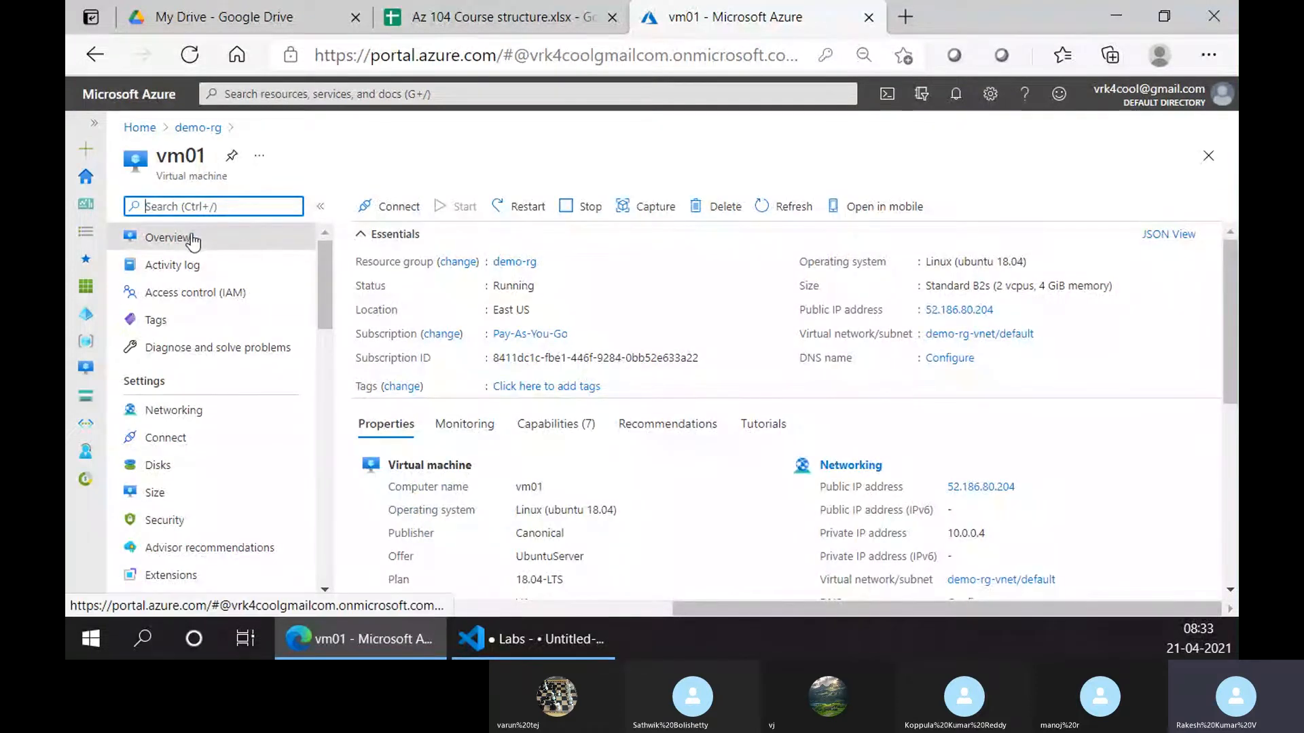
{"action": "scroll", "coordinate": [178, 357], "scroll_direction": "down", "scroll_amount": 5}
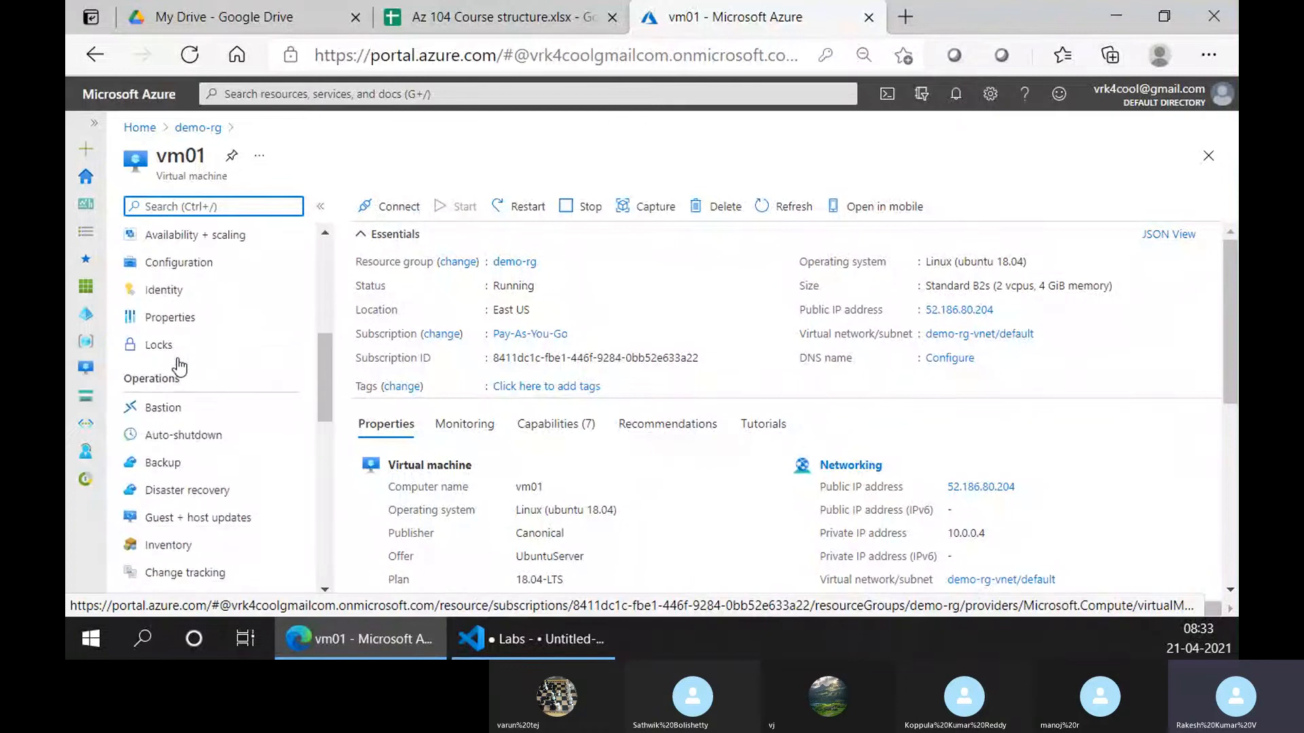
{"action": "scroll", "coordinate": [267, 518], "scroll_direction": "down", "scroll_amount": 7}
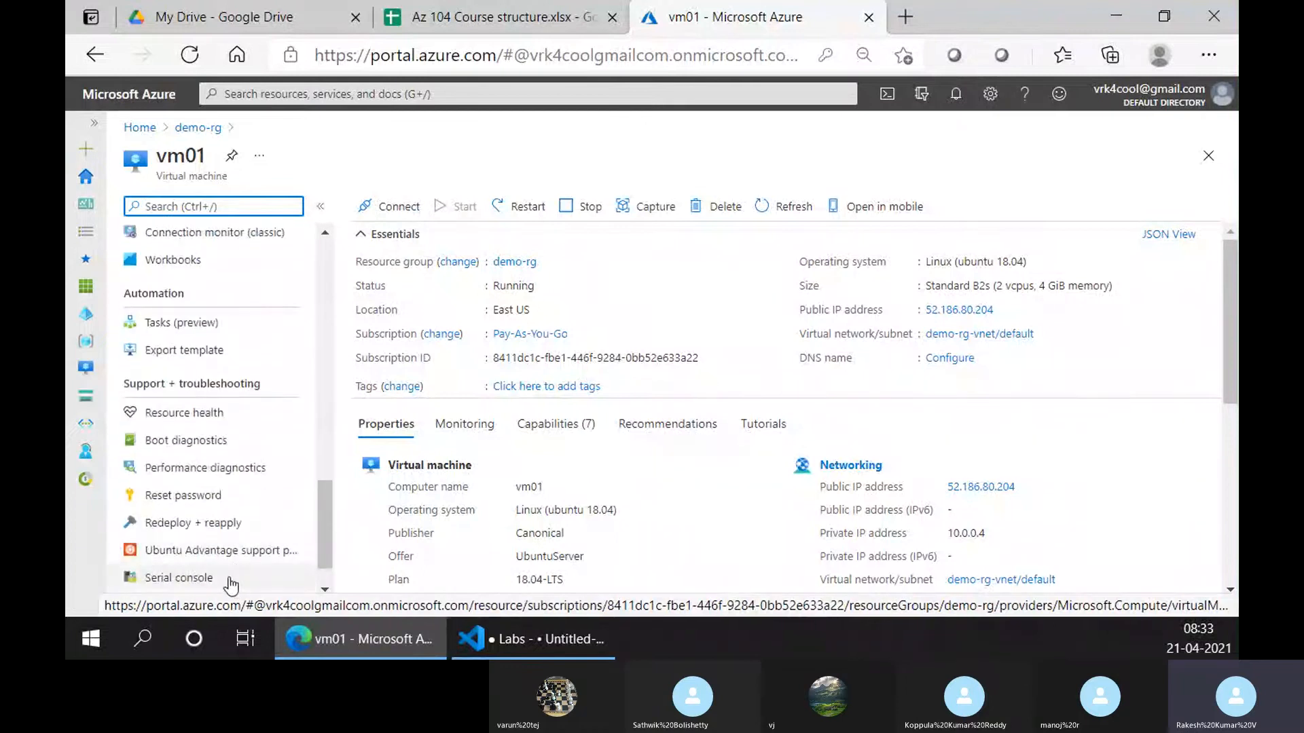
{"action": "scroll", "coordinate": [231, 577], "scroll_direction": "down", "scroll_amount": 2}
{"action": "scroll", "coordinate": [231, 543], "scroll_direction": "up", "scroll_amount": 12}
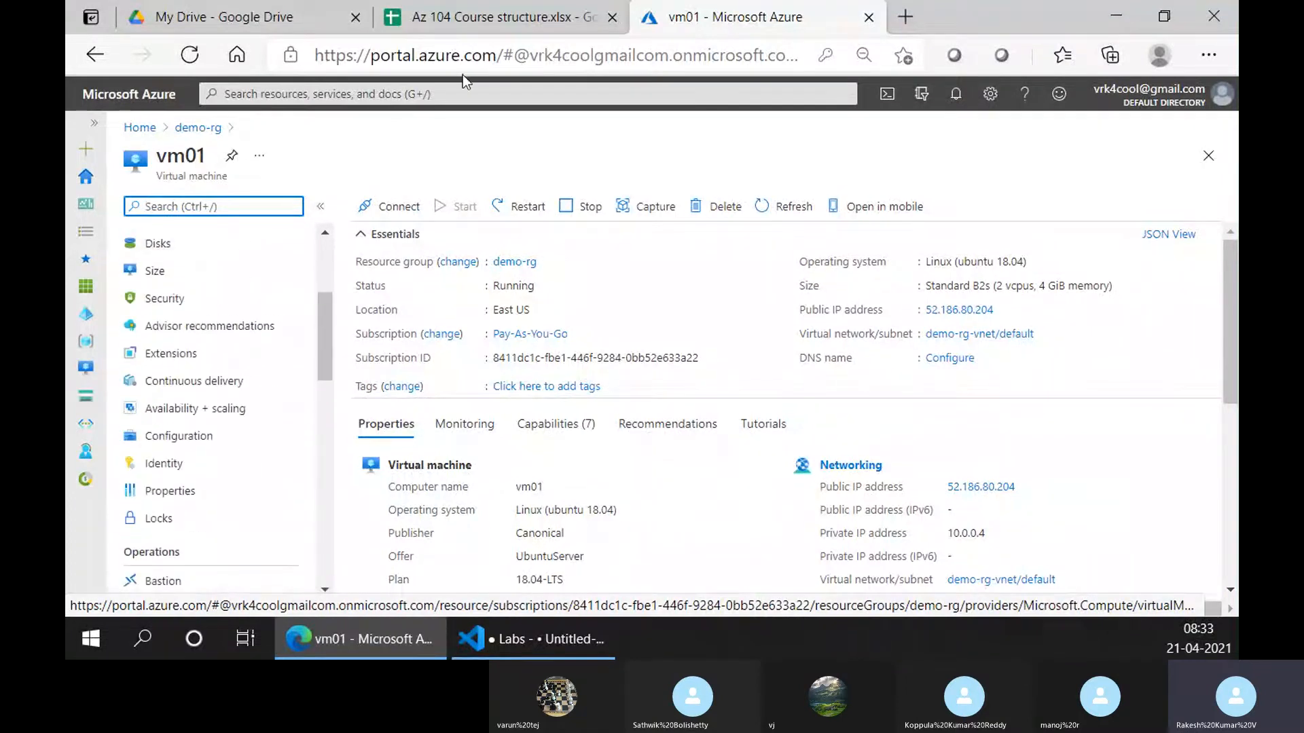
{"action": "scroll", "coordinate": [251, 288], "scroll_direction": "up", "scroll_amount": 3}
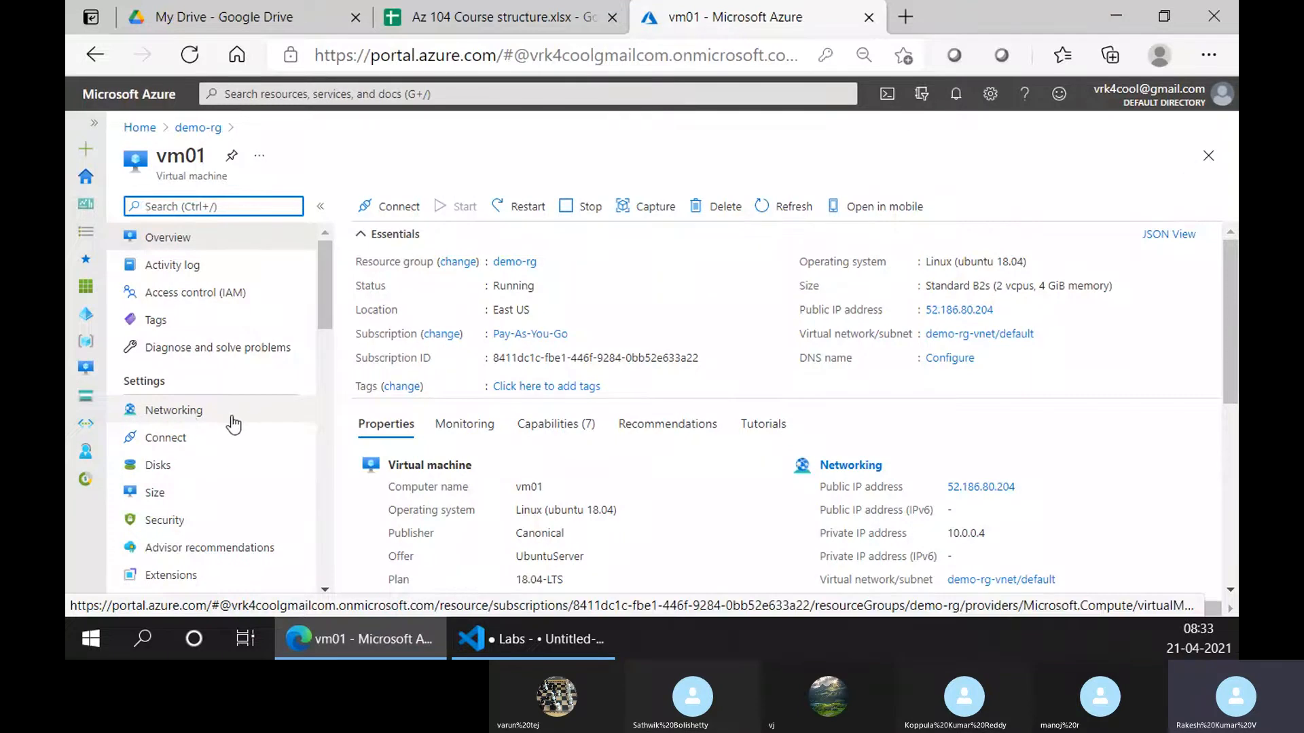
Look over vm01's Disks and Size pages
{"action": "left_click", "coordinate": [178, 469]}
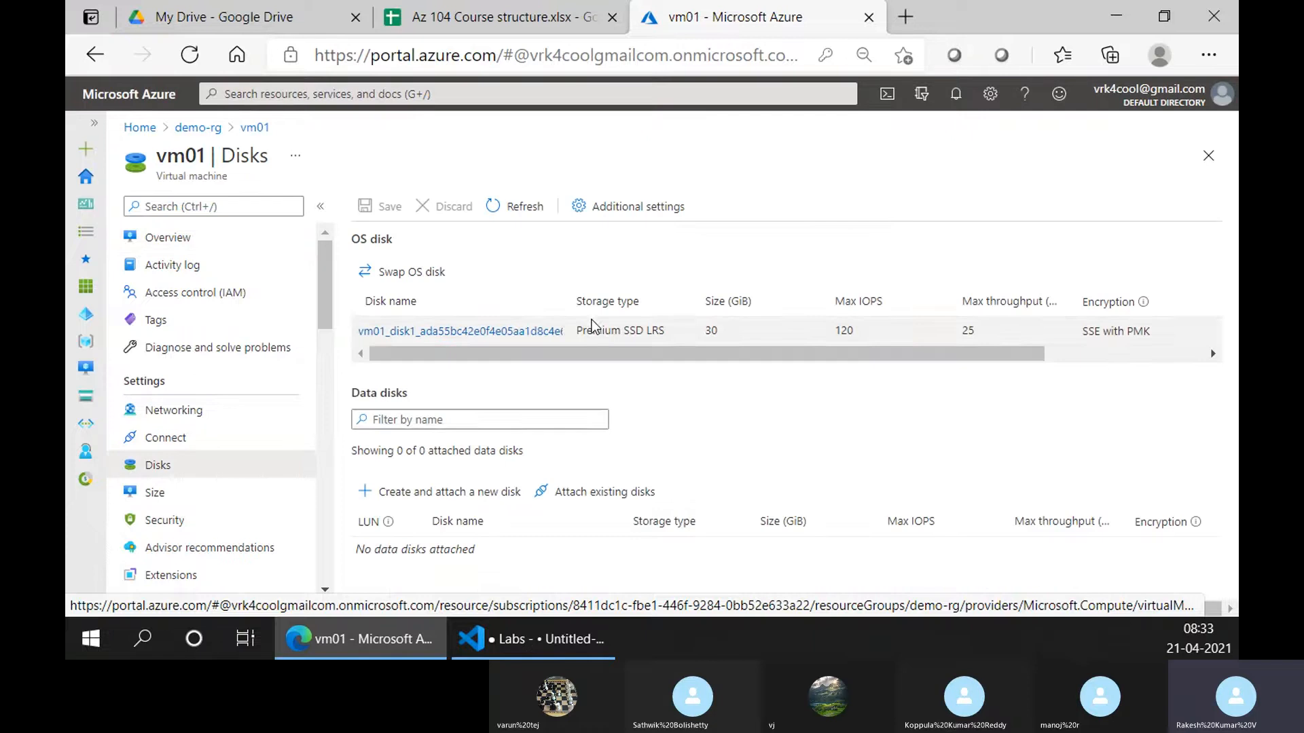
{"action": "left_click", "coordinate": [161, 498]}
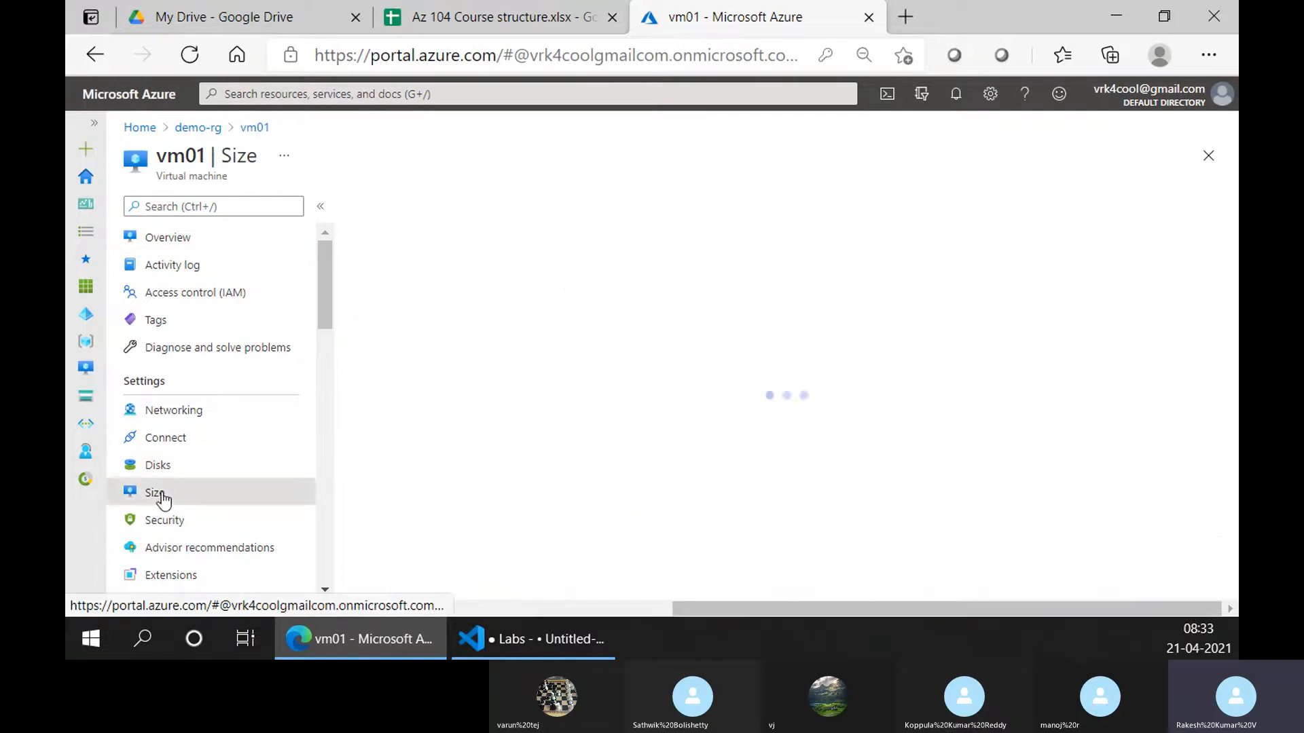
{"action": "scroll", "coordinate": [543, 435], "scroll_direction": "down", "scroll_amount": 1}
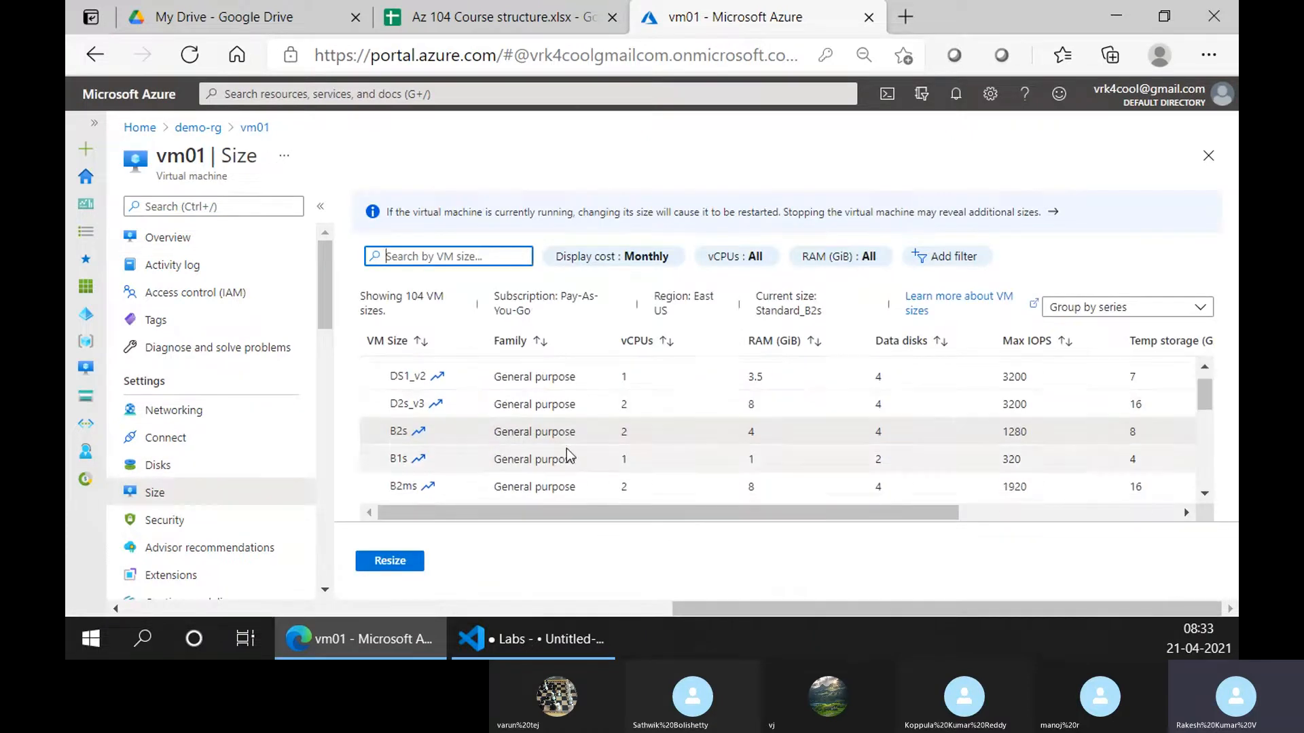
Open vm01's Security summary: 0 recommendations, 0 alerts, Defender for Servers On
{"action": "left_click", "coordinate": [248, 526]}
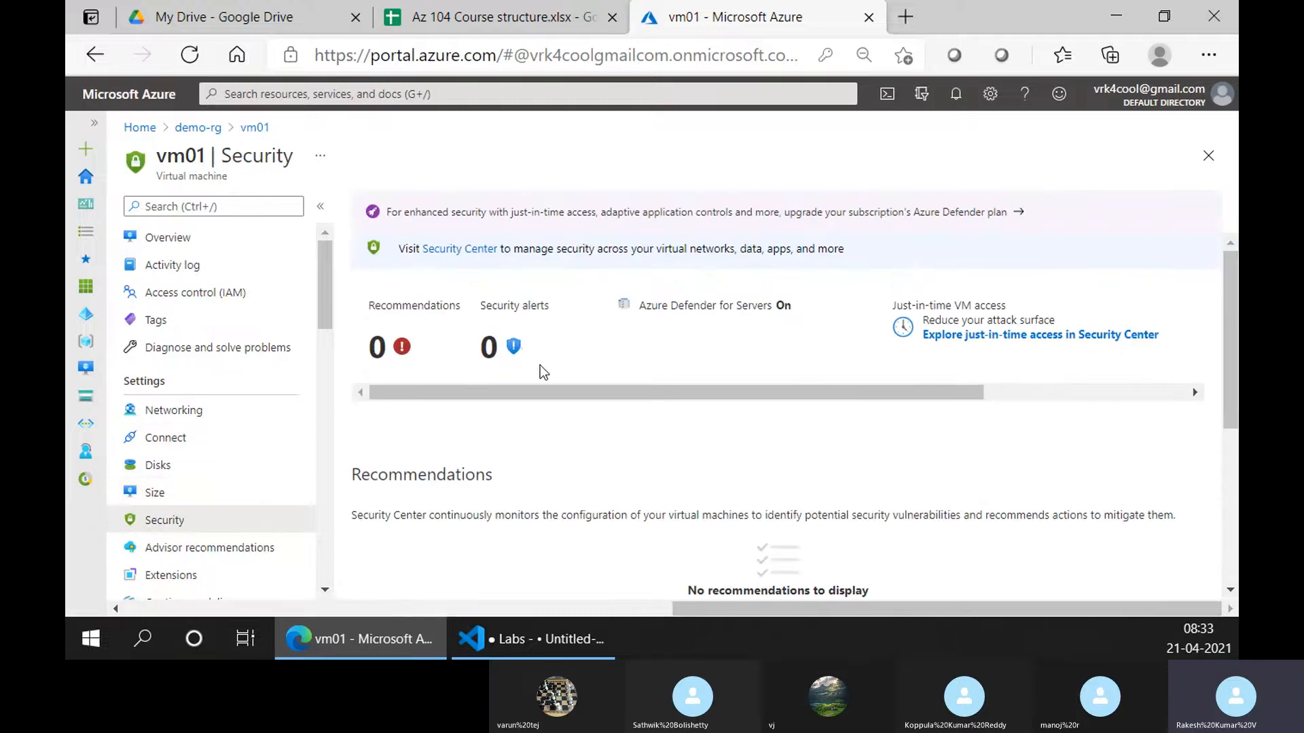
{"action": "scroll", "coordinate": [523, 428], "scroll_direction": "down", "scroll_amount": 3}
{"action": "scroll", "coordinate": [517, 438], "scroll_direction": "up", "scroll_amount": 3}
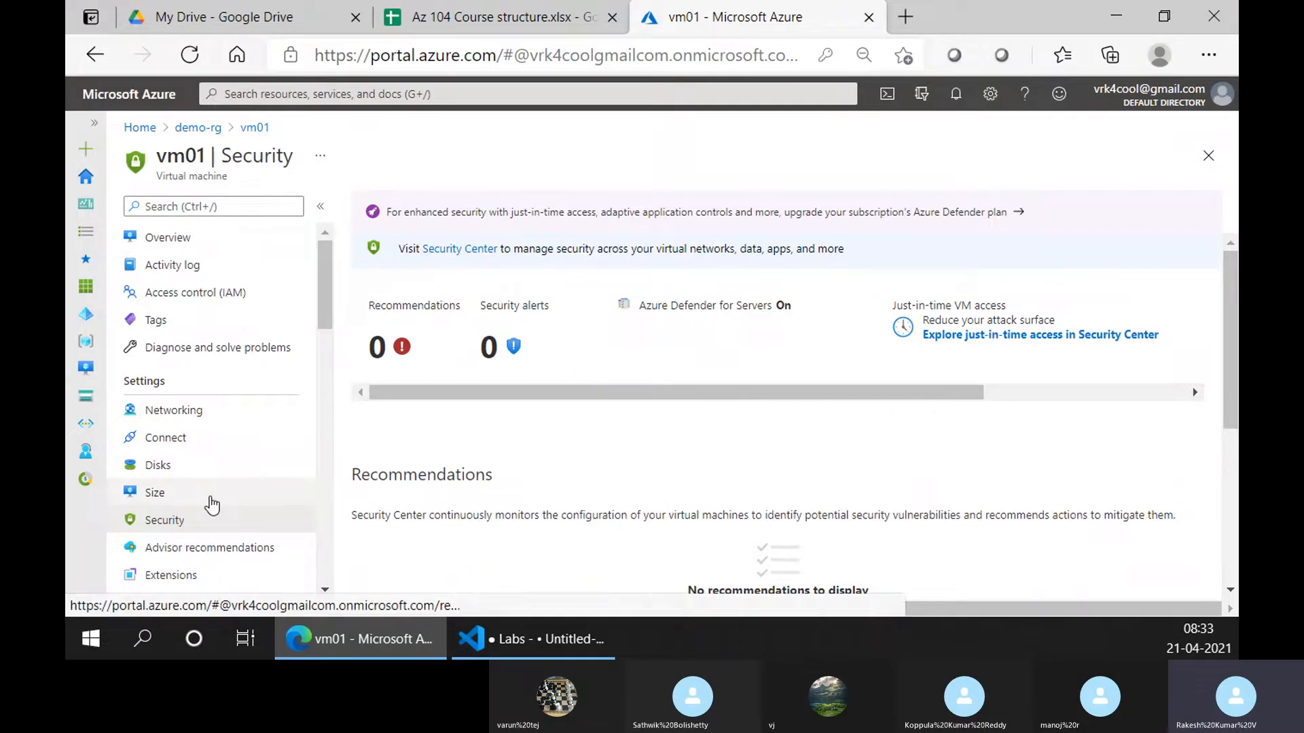
{"action": "scroll", "coordinate": [211, 503], "scroll_direction": "down", "scroll_amount": 2}
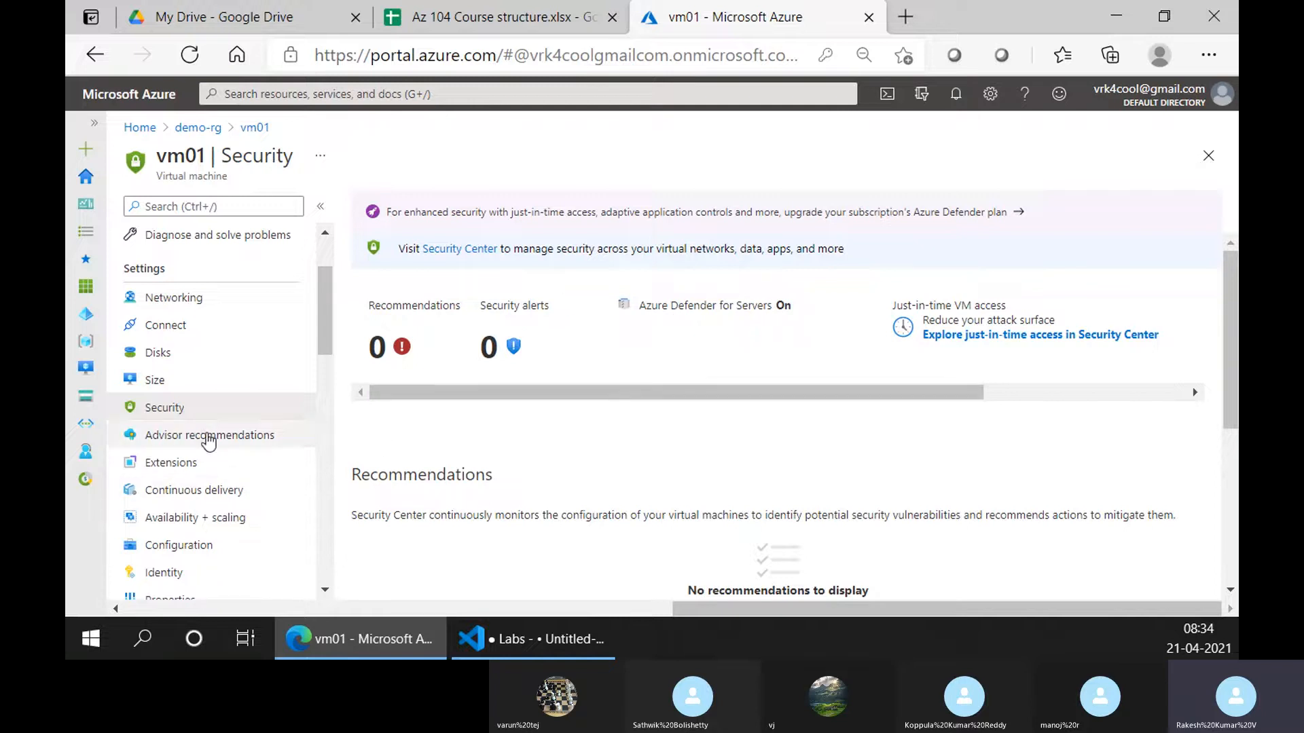
Open vm01's Advisor recommendations, which show none outstanding
{"action": "left_click", "coordinate": [209, 438]}
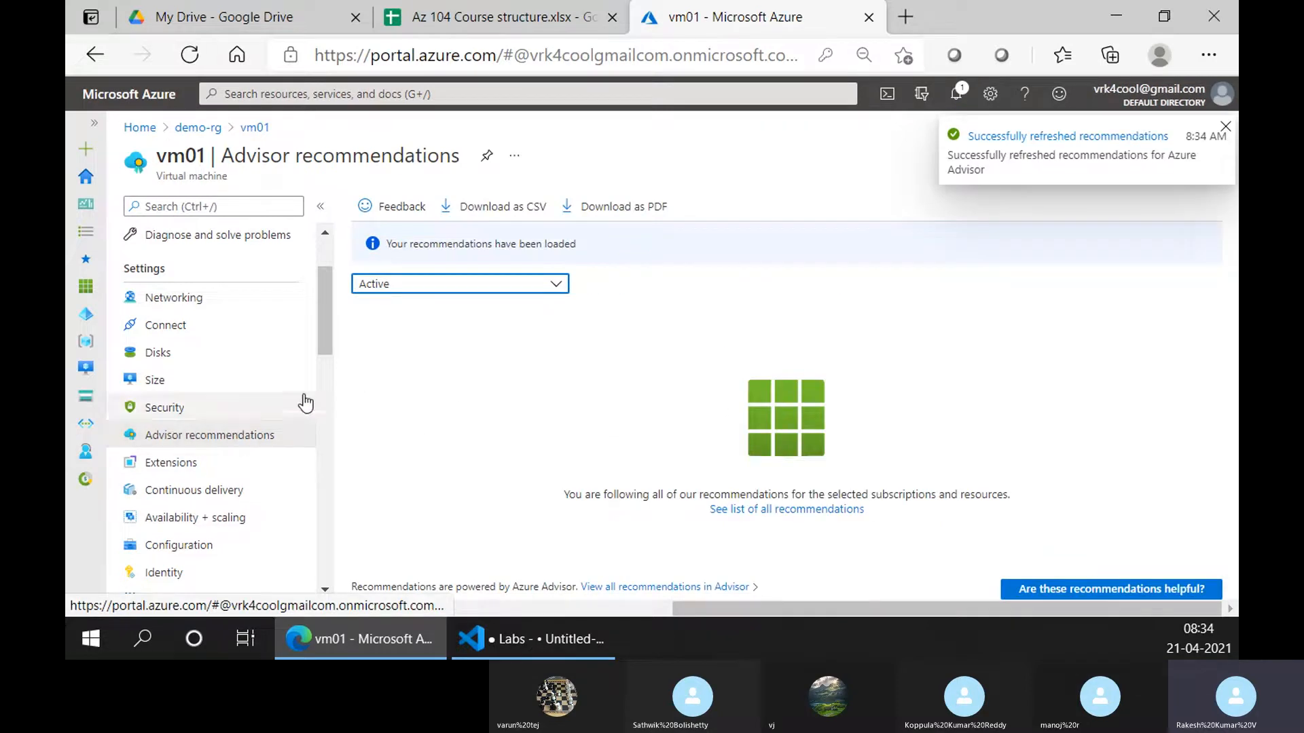
{"action": "scroll", "coordinate": [245, 358], "scroll_direction": "up", "scroll_amount": 2}
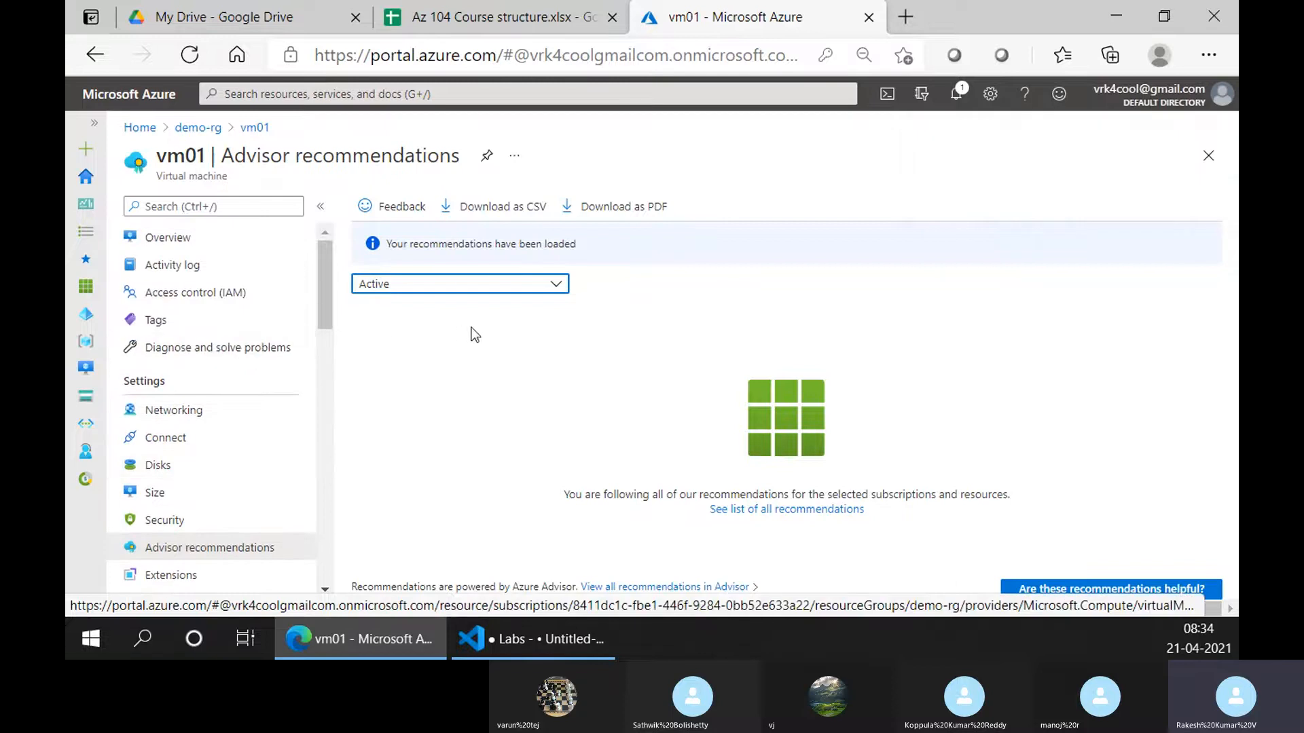
{"action": "scroll", "coordinate": [222, 482], "scroll_direction": "down", "scroll_amount": 3}
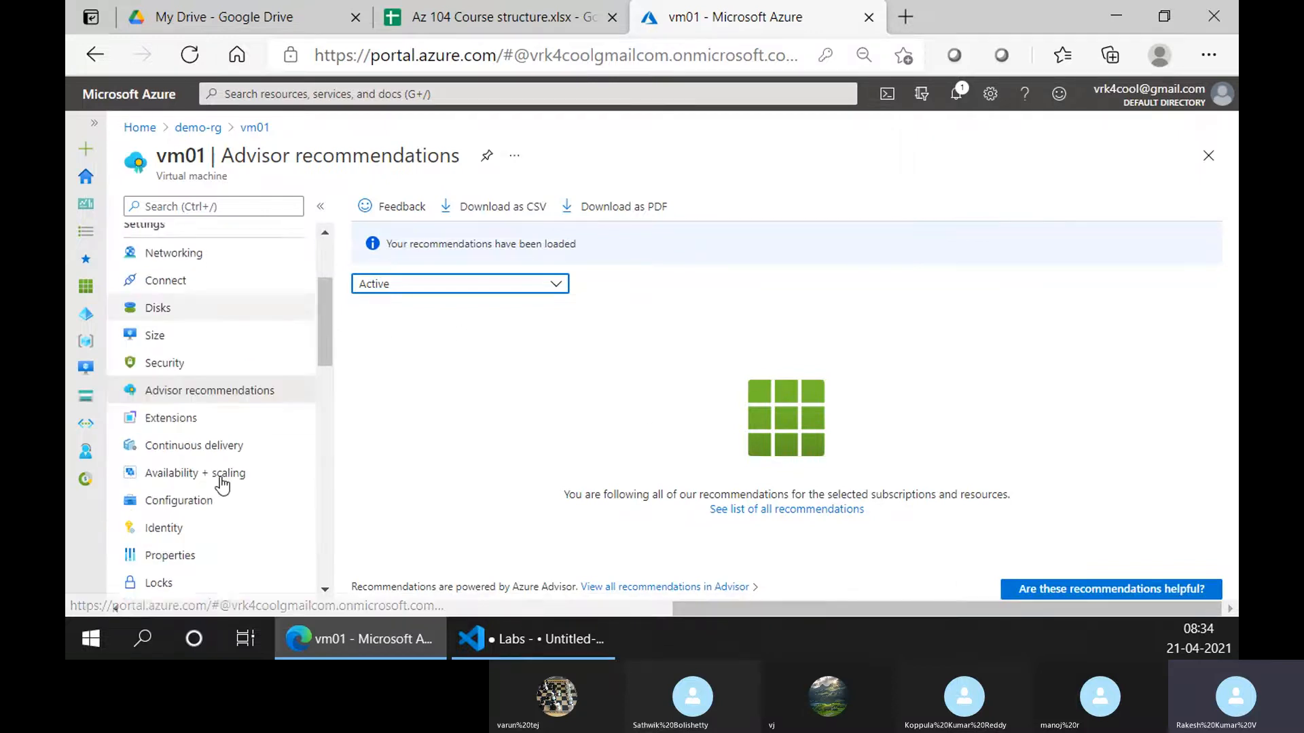
{"action": "left_click", "coordinate": [249, 409]}
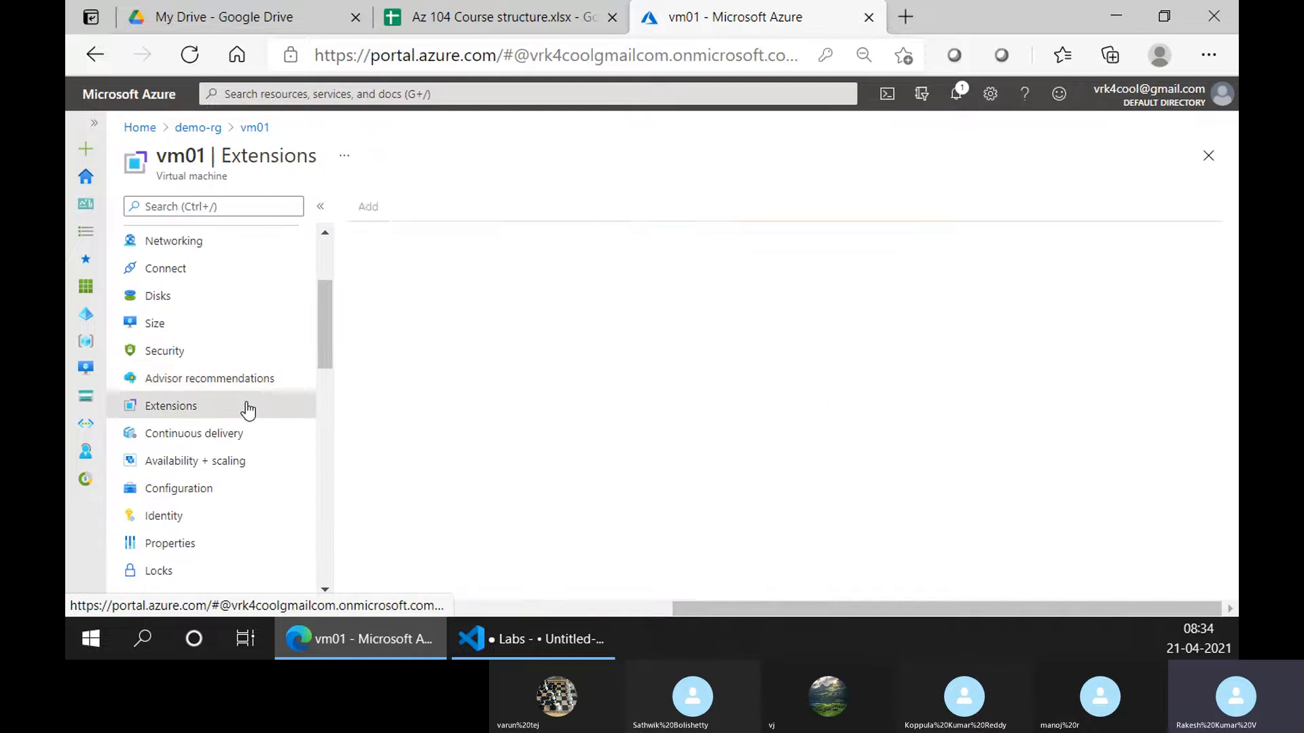
{"action": "left_click", "coordinate": [384, 208]}
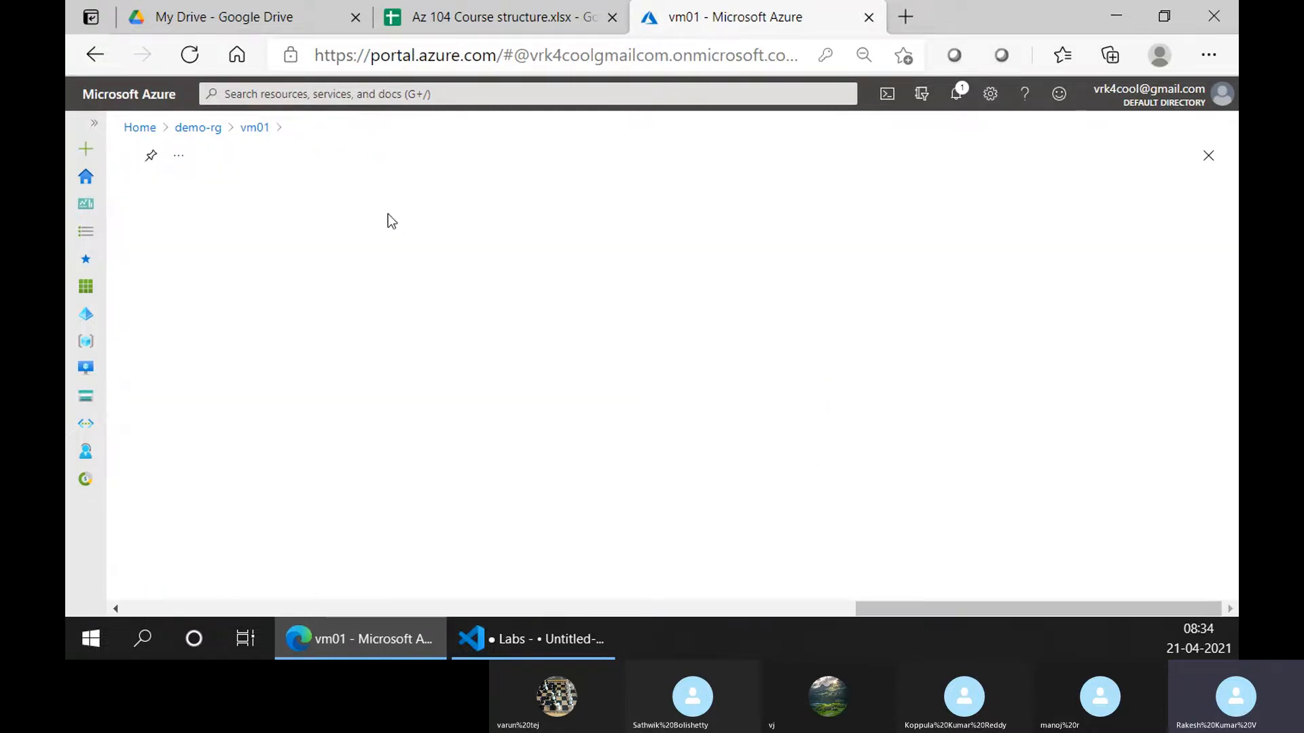
{"action": "scroll", "coordinate": [303, 474], "scroll_direction": "down", "scroll_amount": 10}
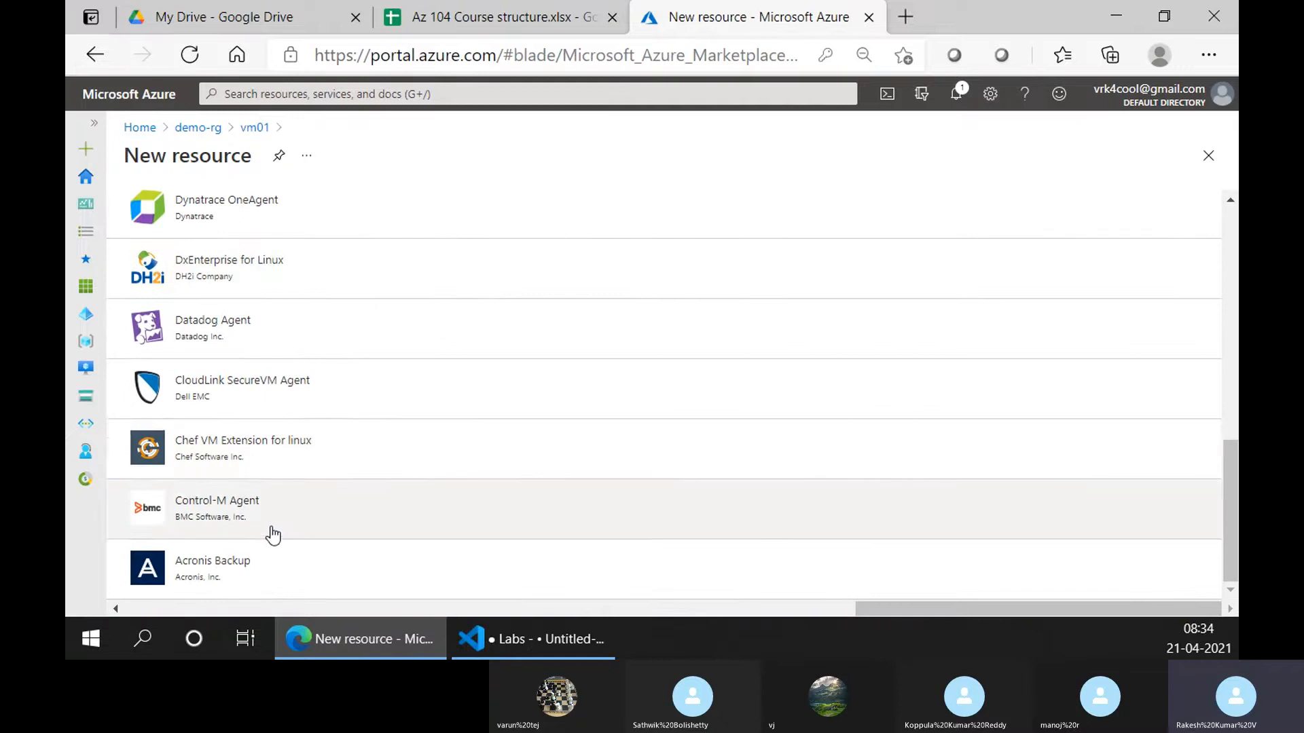
{"action": "scroll", "coordinate": [256, 550], "scroll_direction": "up", "scroll_amount": 7}
{"action": "scroll", "coordinate": [255, 550], "scroll_direction": "down", "scroll_amount": 5}
{"action": "scroll", "coordinate": [255, 550], "scroll_direction": "down", "scroll_amount": 2}
{"action": "scroll", "coordinate": [255, 547], "scroll_direction": "up", "scroll_amount": 9}
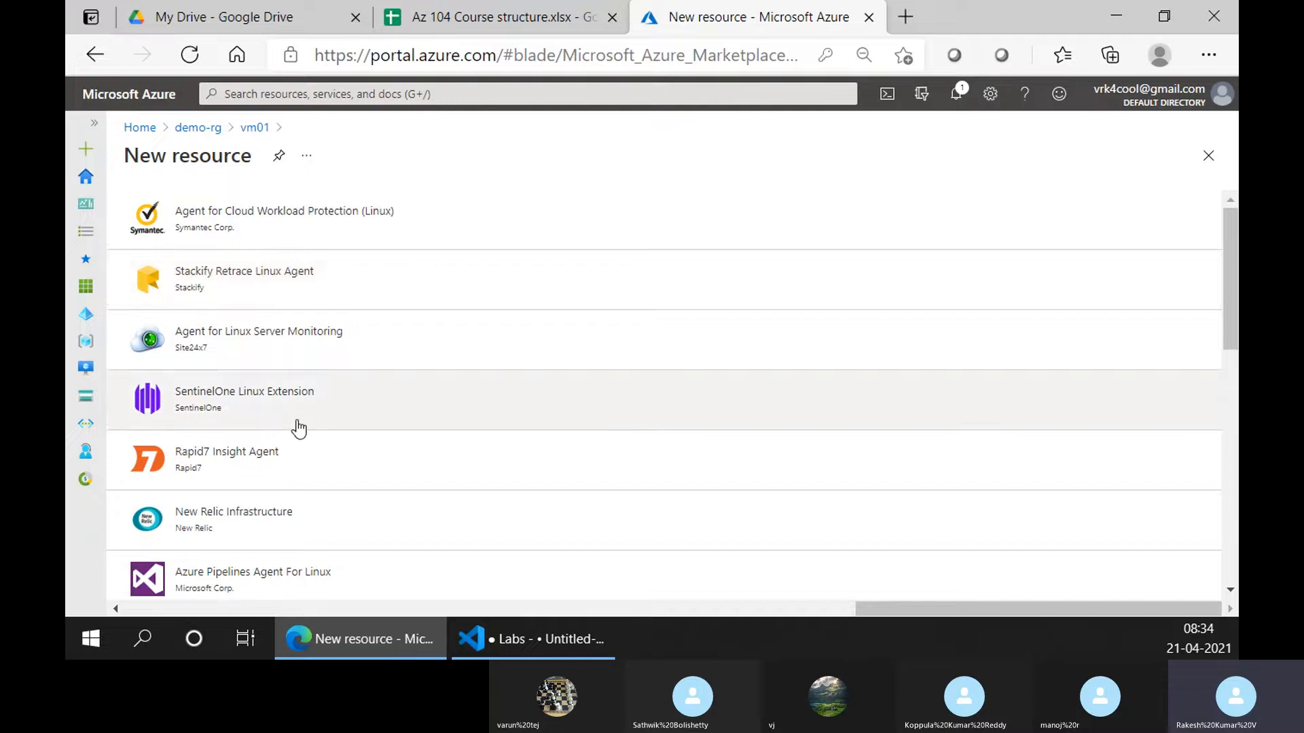
{"action": "scroll", "coordinate": [297, 428], "scroll_direction": "down", "scroll_amount": 2}
{"action": "scroll", "coordinate": [297, 429], "scroll_direction": "down", "scroll_amount": 5}
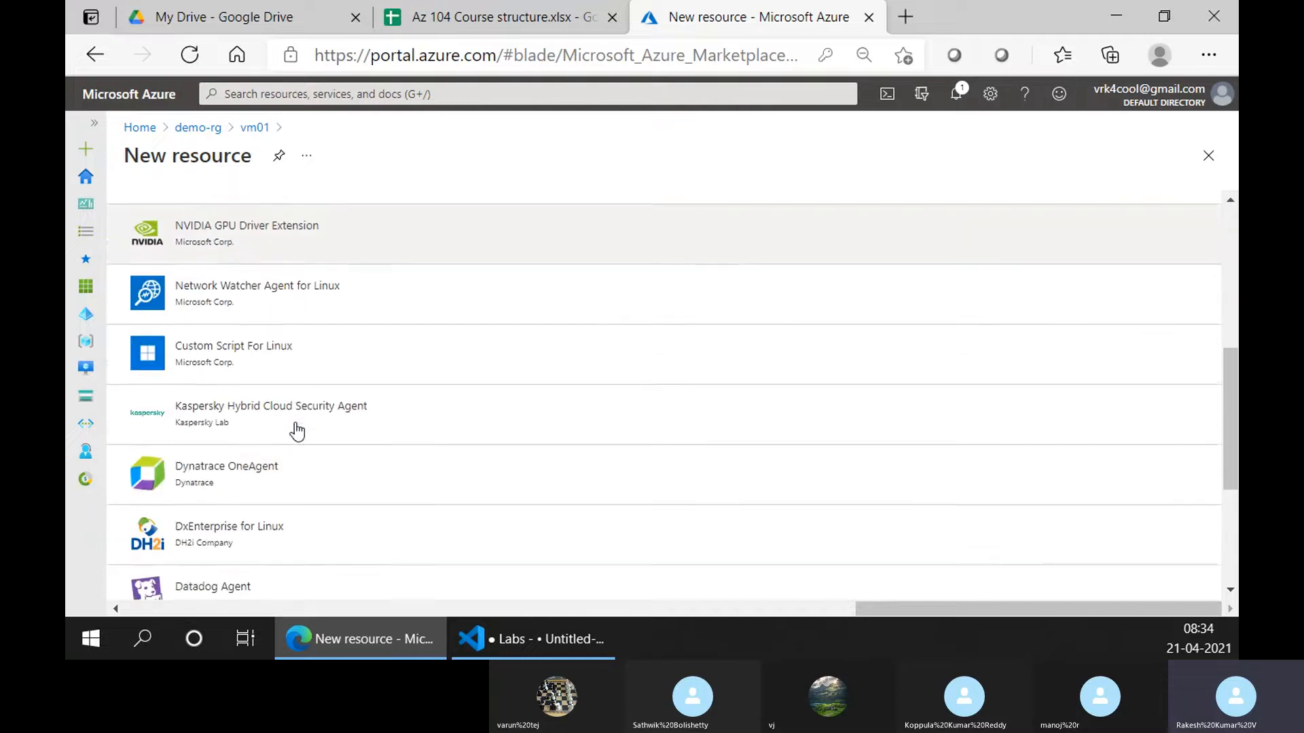
{"action": "scroll", "coordinate": [297, 429], "scroll_direction": "down", "scroll_amount": 3}
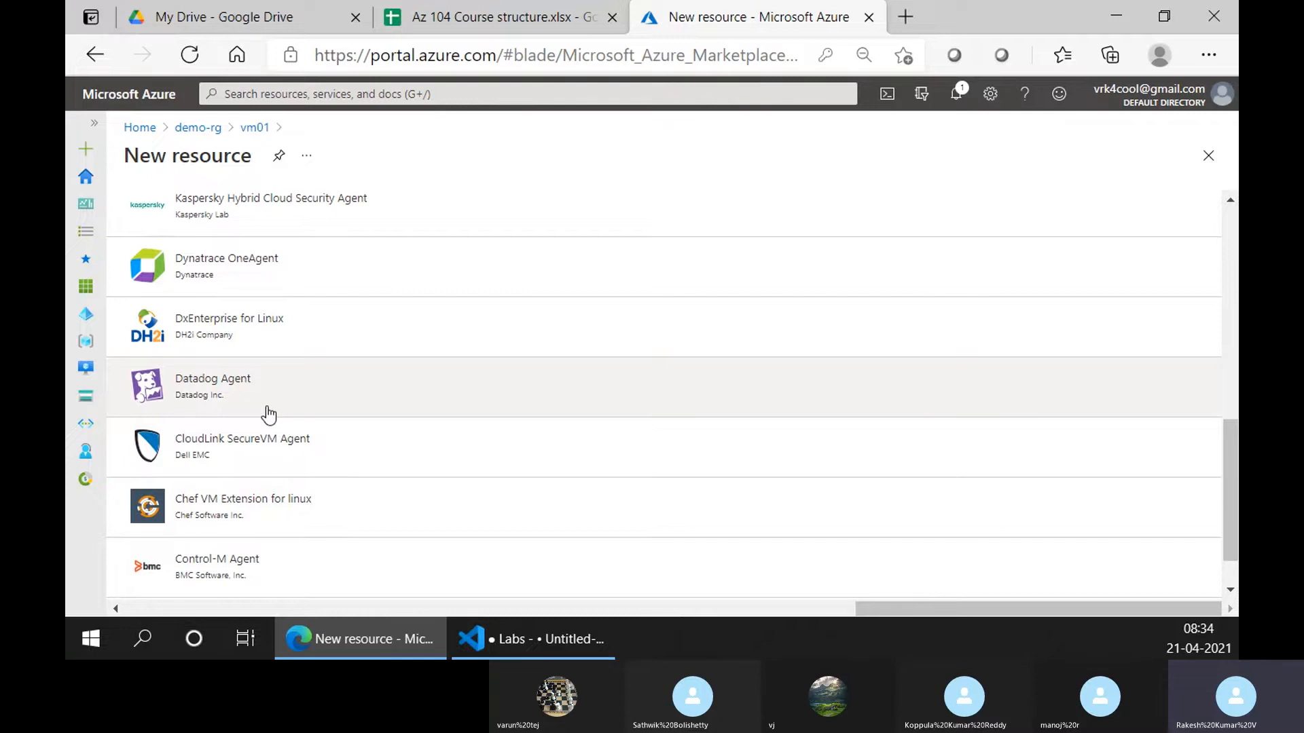
{"action": "scroll", "coordinate": [269, 414], "scroll_direction": "down", "scroll_amount": 1}
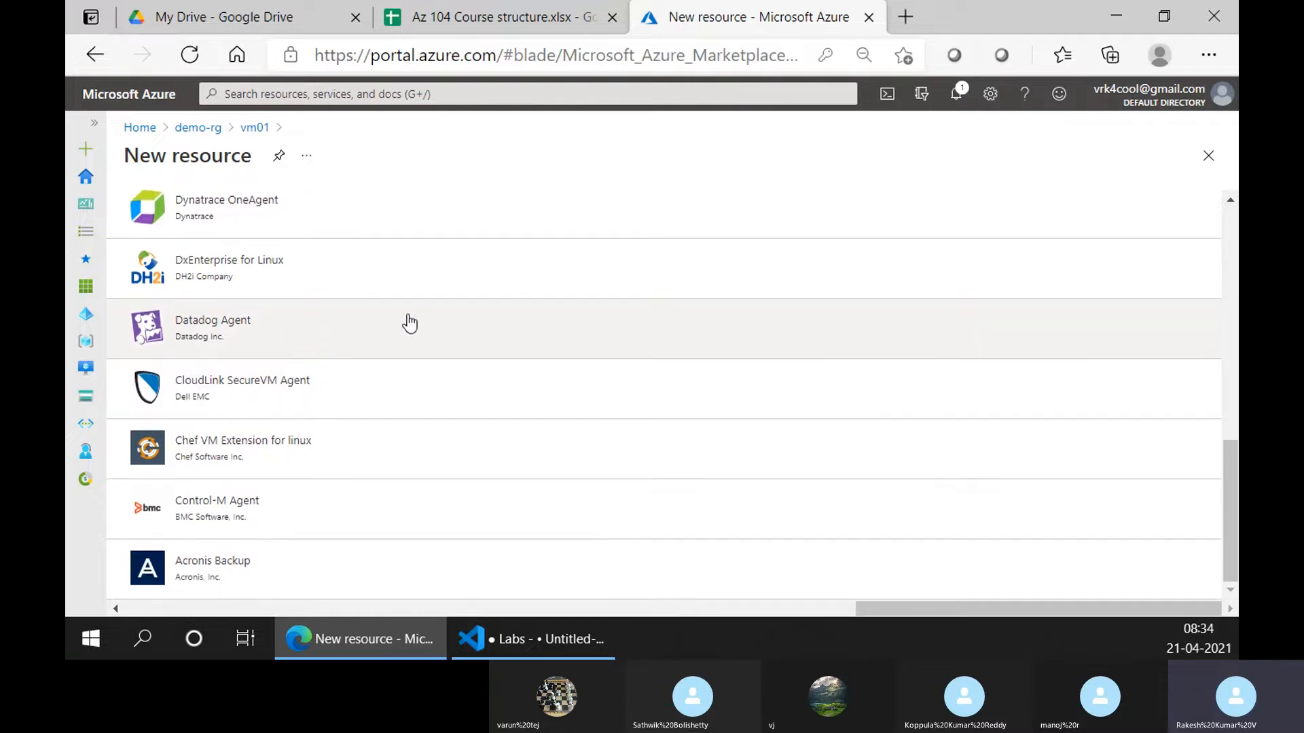
{"action": "scroll", "coordinate": [345, 422], "scroll_direction": "up", "scroll_amount": 8}
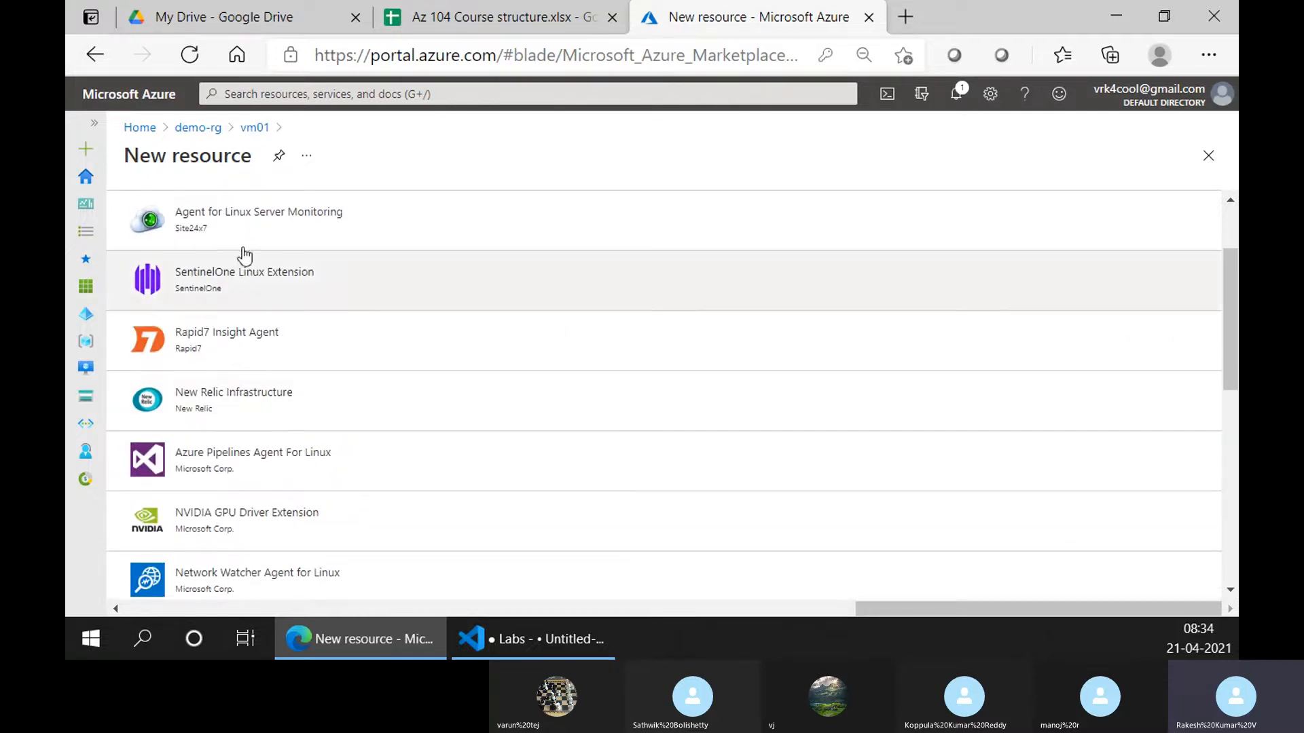
Close the extension gallery without adding an extension, returning to vm01's empty Extensions list
{"action": "left_click", "coordinate": [1208, 155]}
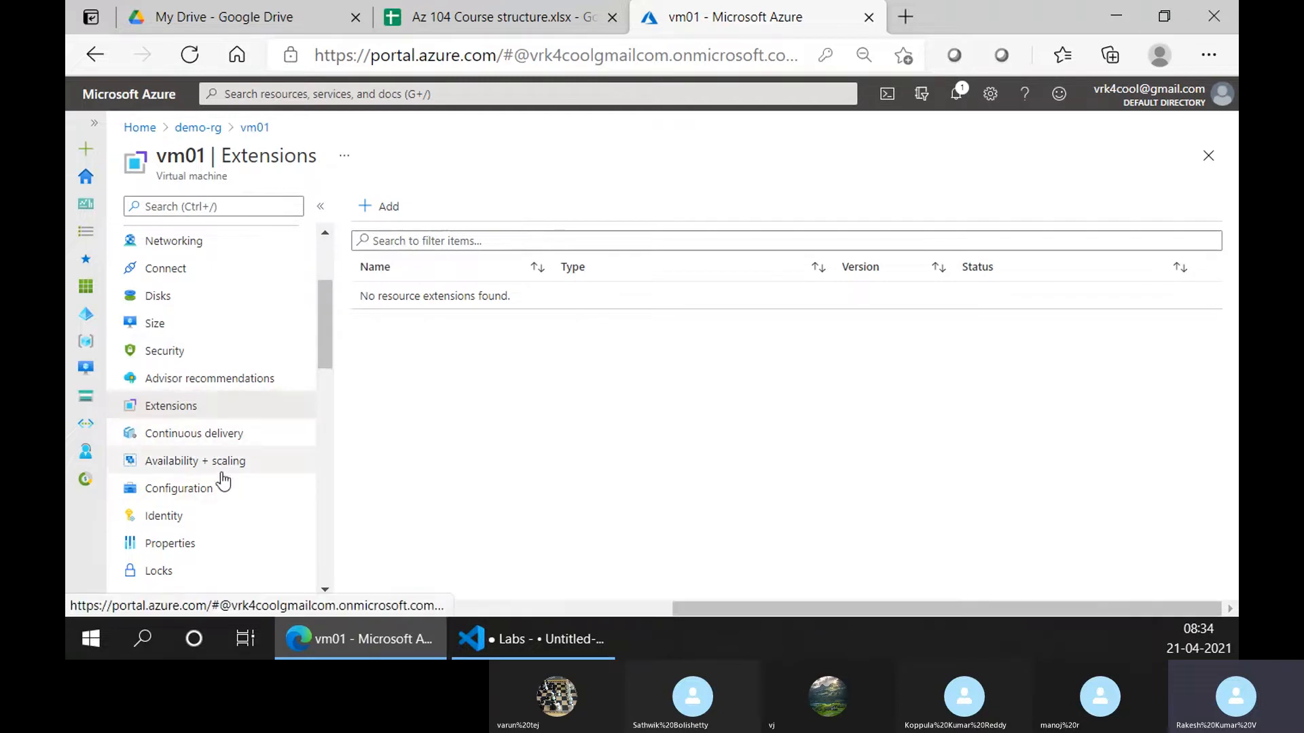
{"action": "scroll", "coordinate": [220, 484], "scroll_direction": "down", "scroll_amount": 1}
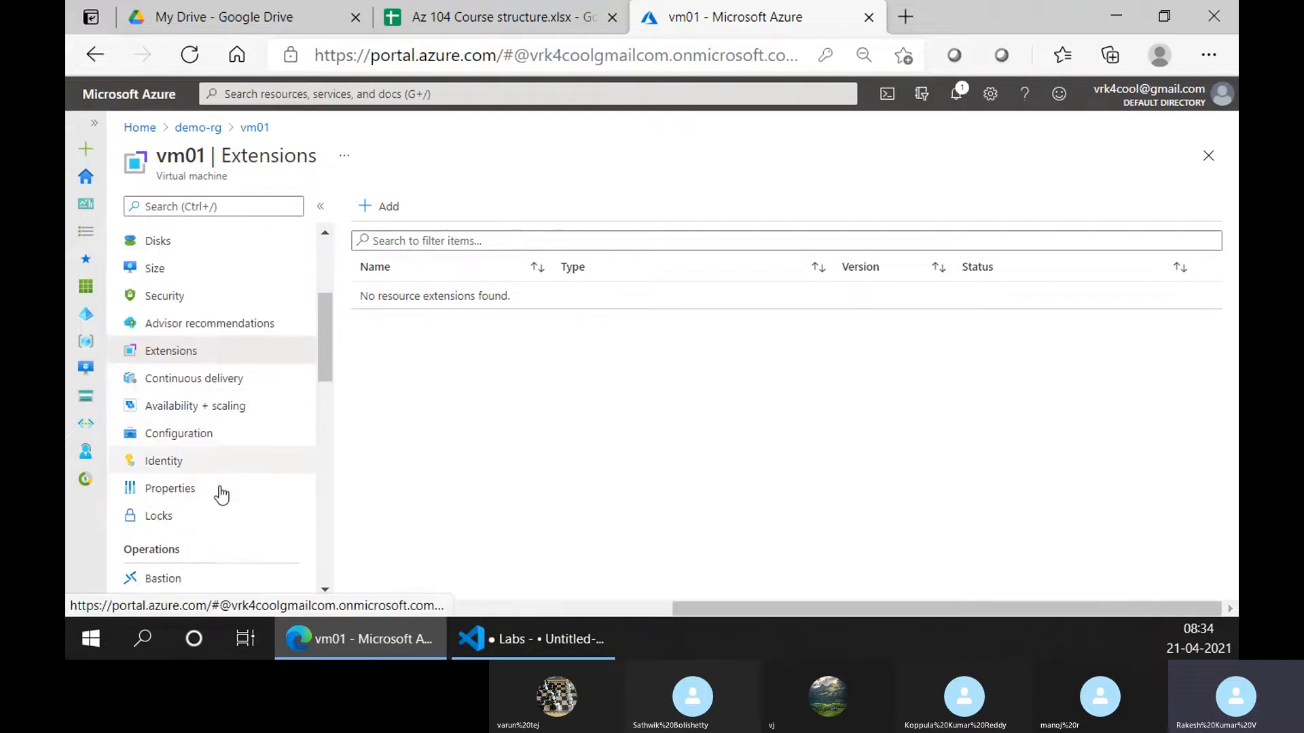
Check vm01's Continuous delivery, Availability + scaling, and Configuration pages
{"action": "left_click", "coordinate": [218, 377]}
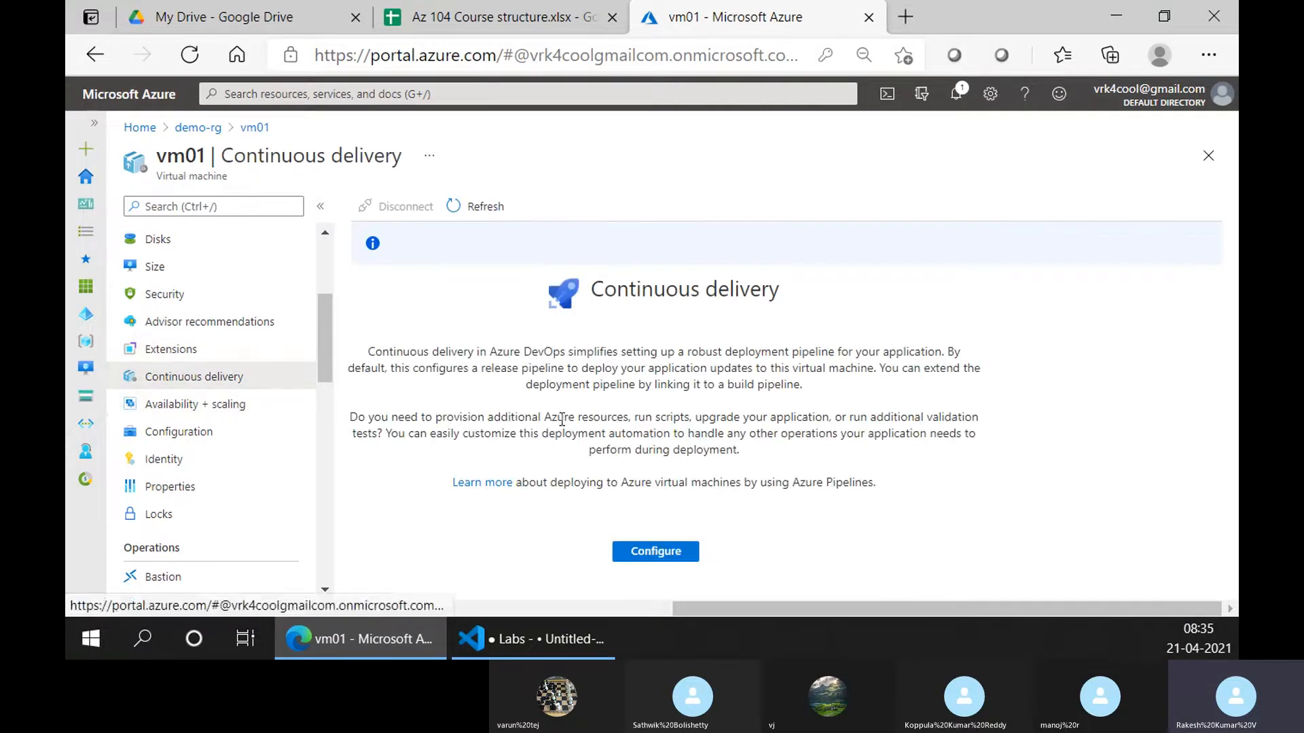
{"action": "left_click", "coordinate": [190, 414]}
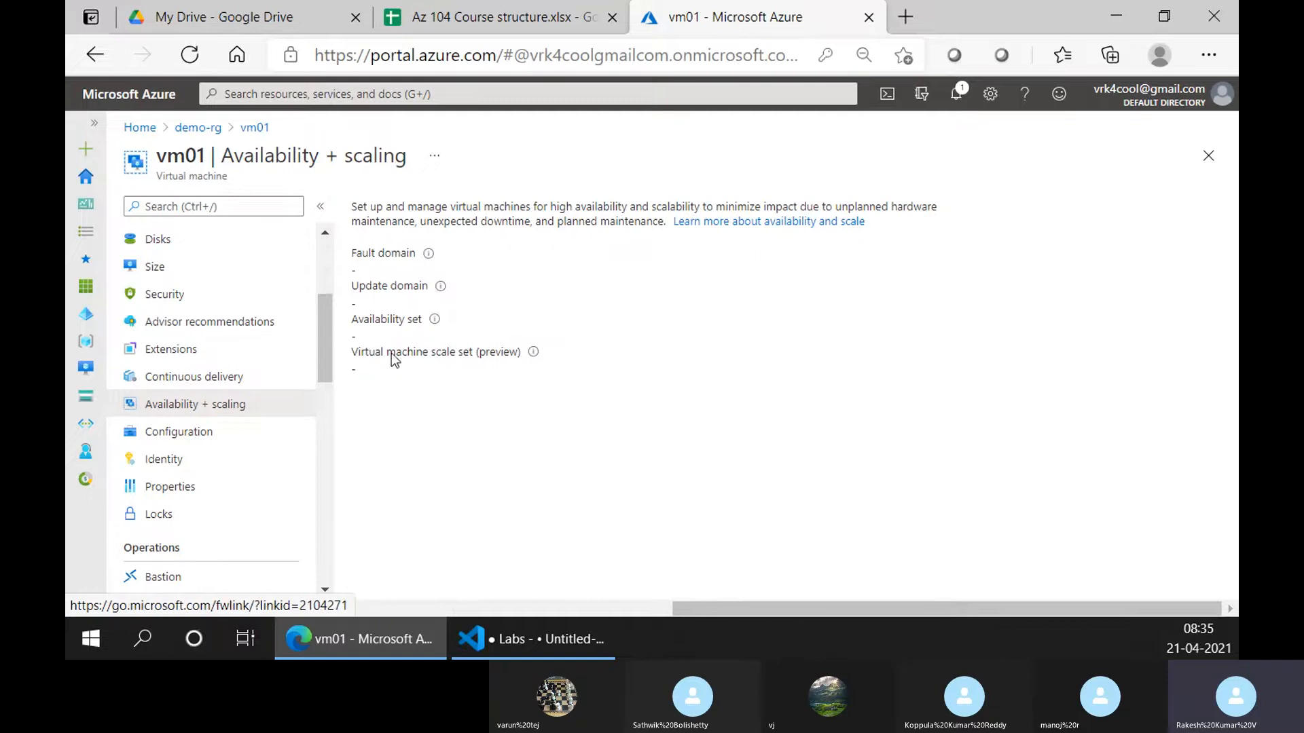
{"action": "left_click", "coordinate": [218, 436]}
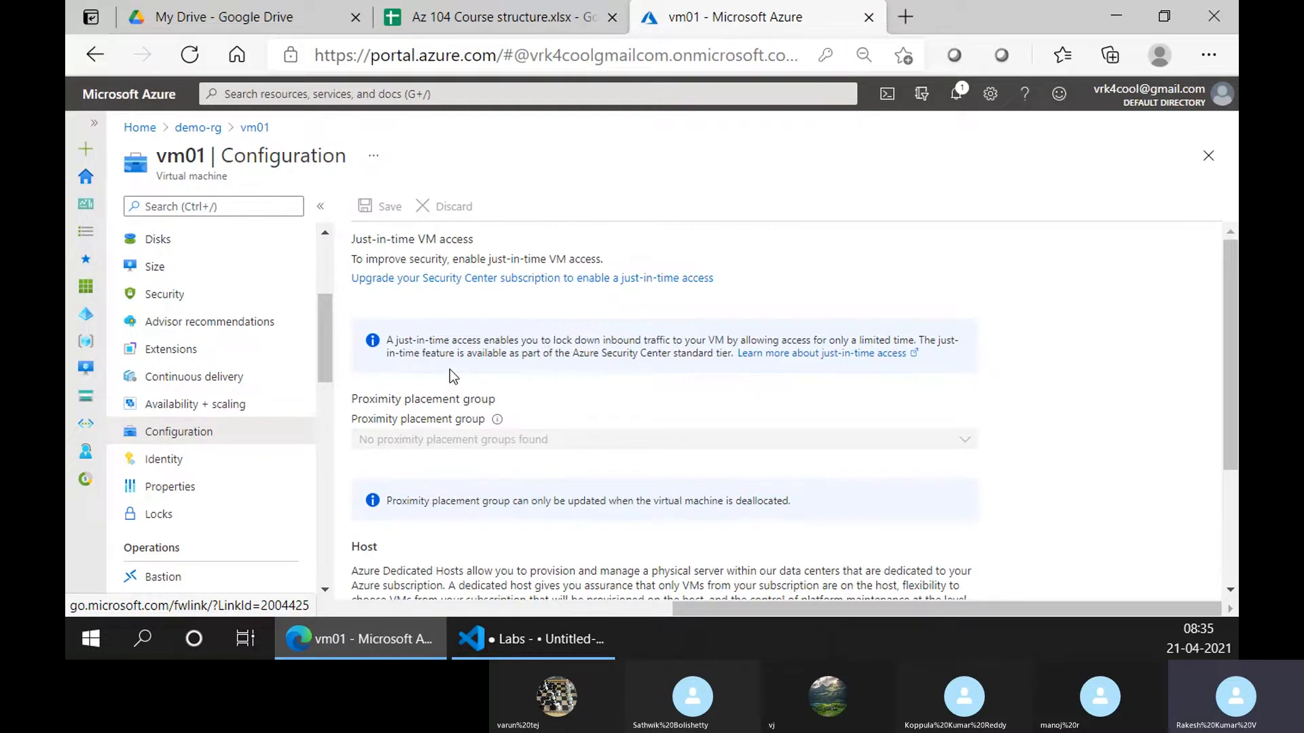
{"action": "scroll", "coordinate": [450, 369], "scroll_direction": "down", "scroll_amount": 3}
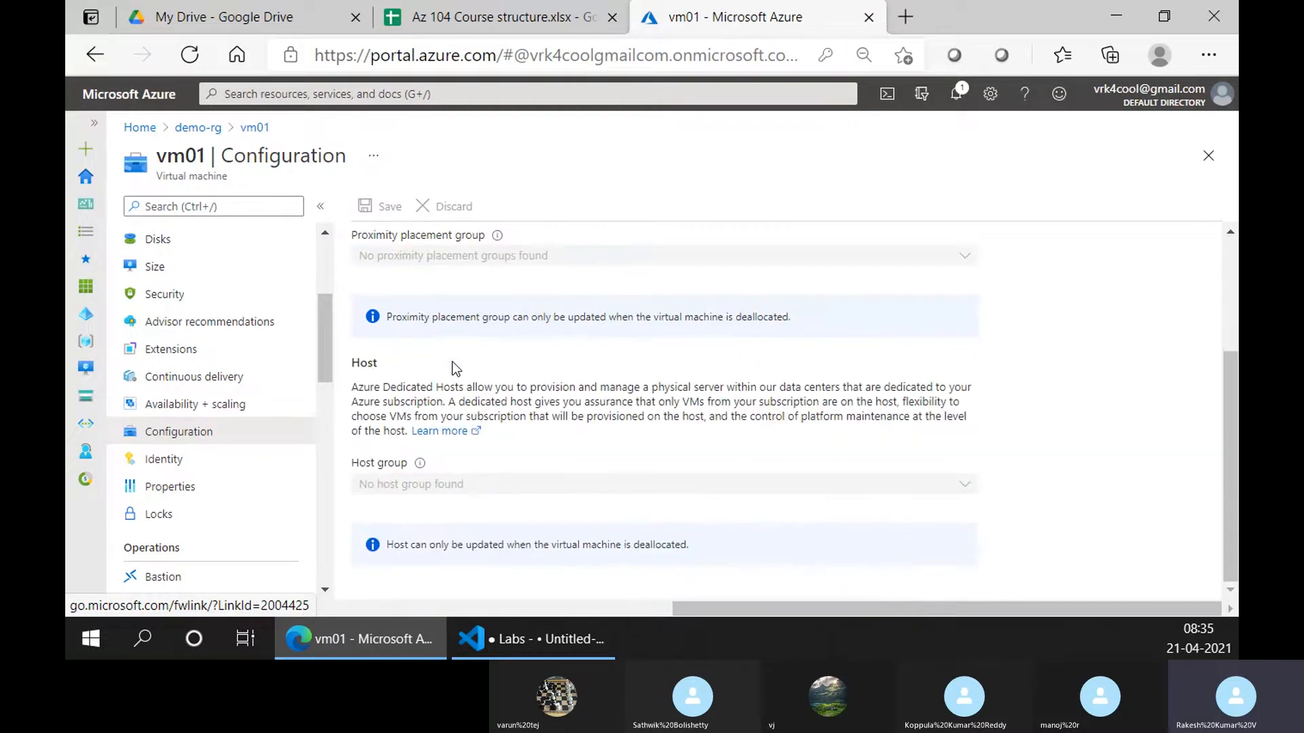
{"action": "scroll", "coordinate": [452, 361], "scroll_direction": "up", "scroll_amount": 3}
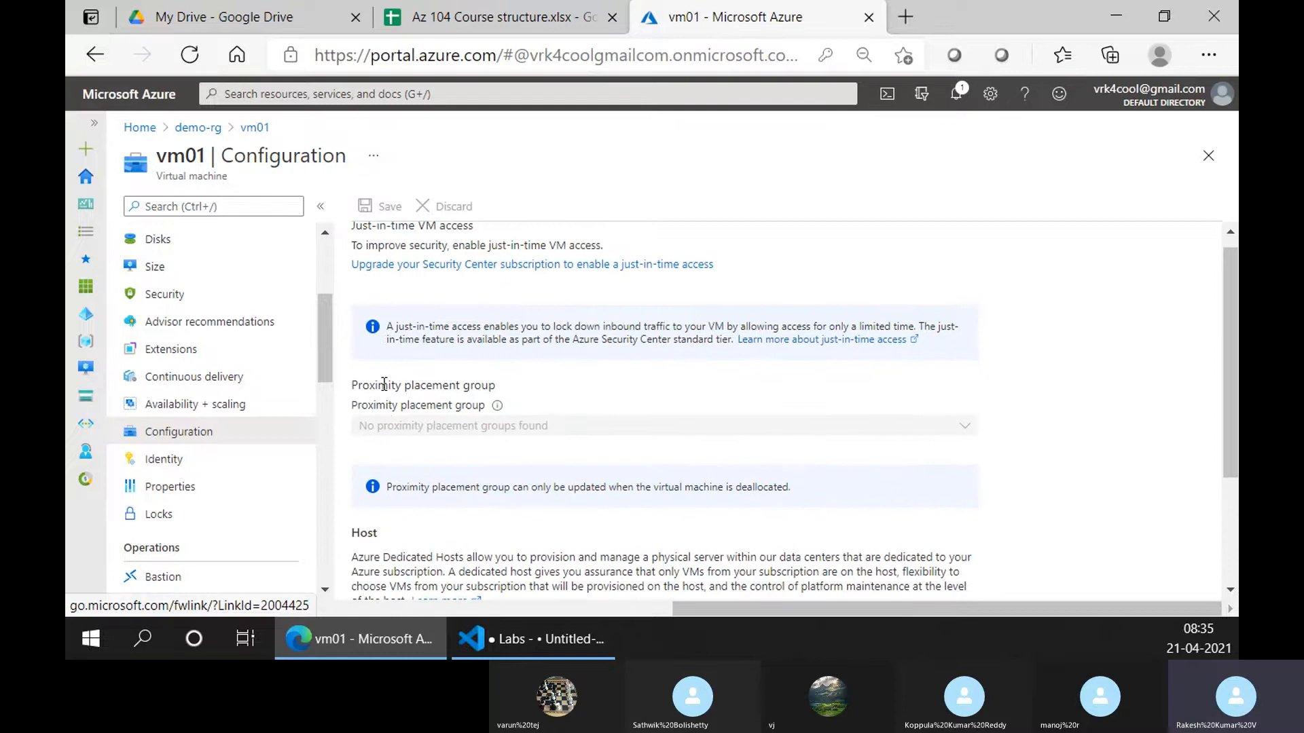
{"action": "scroll", "coordinate": [393, 252], "scroll_direction": "up", "scroll_amount": 1}
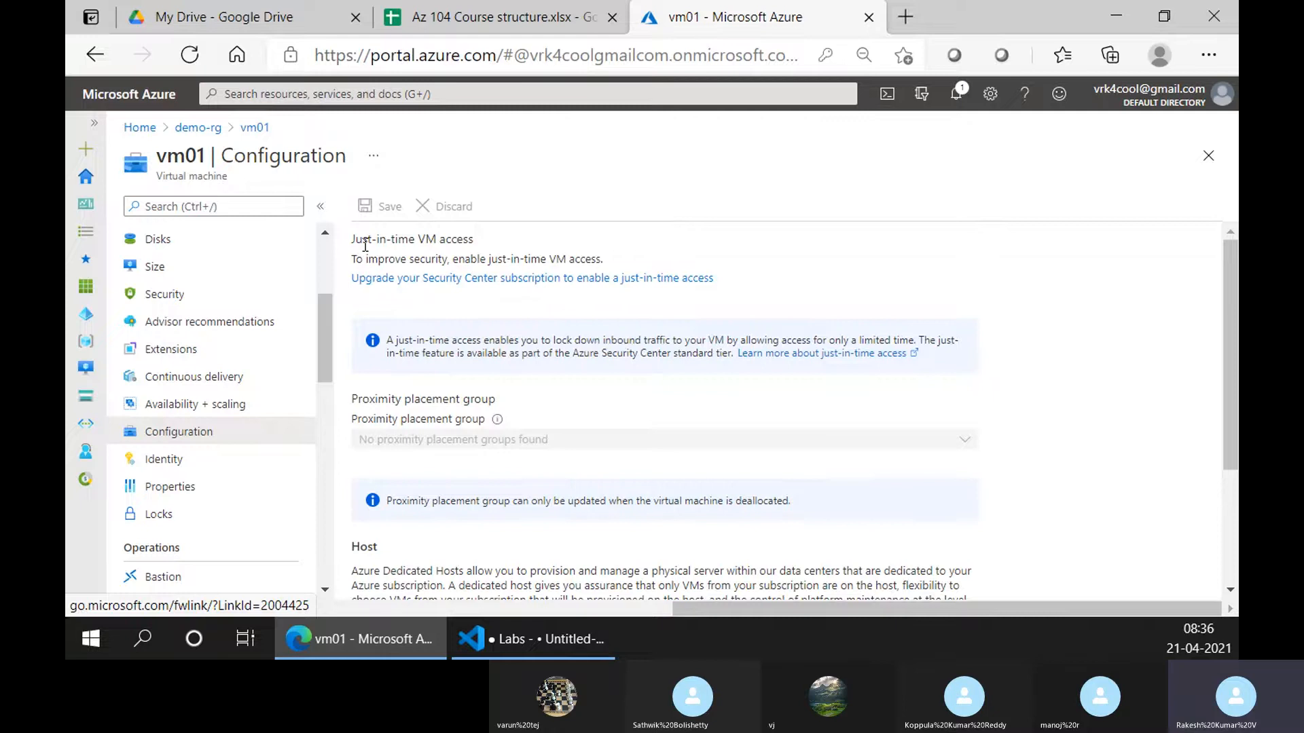
Check vm01's Identity page for system- and user-assigned identities, then bring up the Labs notes
{"action": "scroll", "coordinate": [204, 451], "scroll_direction": "down", "scroll_amount": 1}
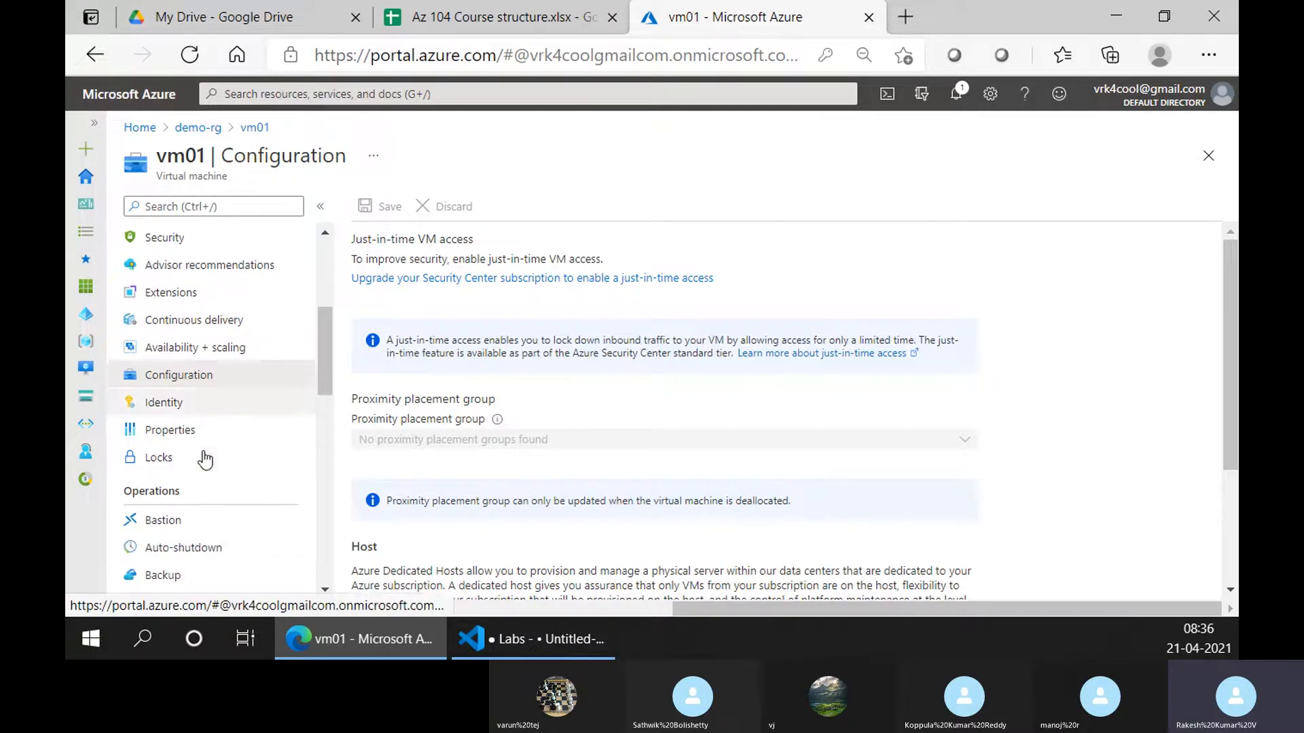
{"action": "left_click", "coordinate": [214, 415]}
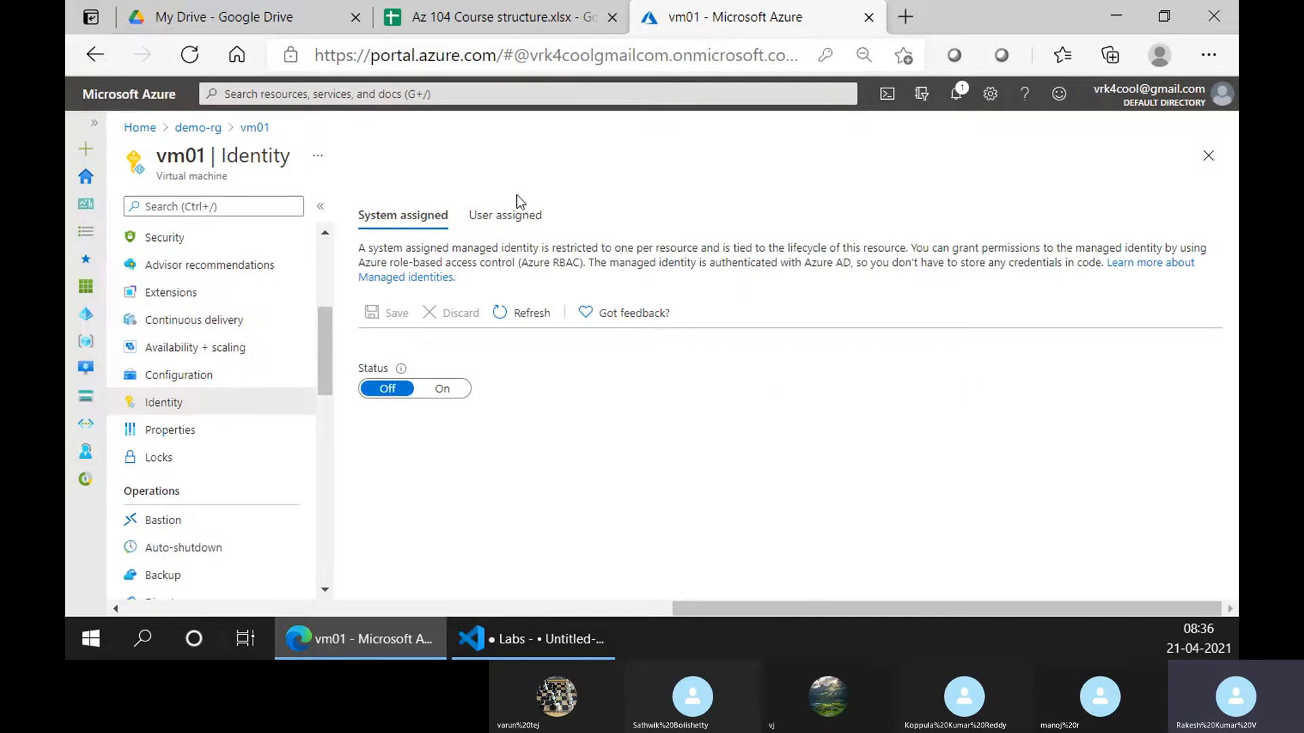
{"action": "left_click", "coordinate": [513, 215]}
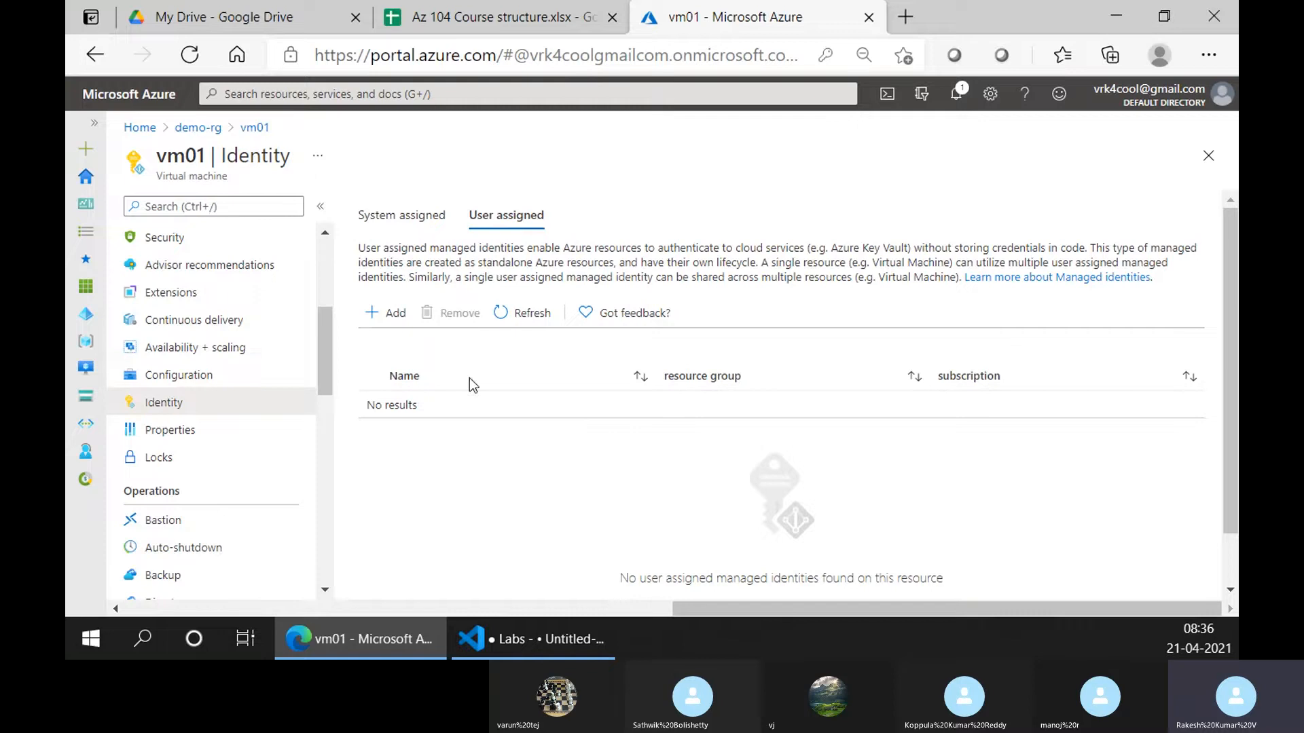
{"action": "left_click", "coordinate": [532, 638]}
Add a 'Concepts -' list with 'User assigned Identities' and 'System assigned Identities' to the notes
{"action": "left_click", "coordinate": [544, 228]}
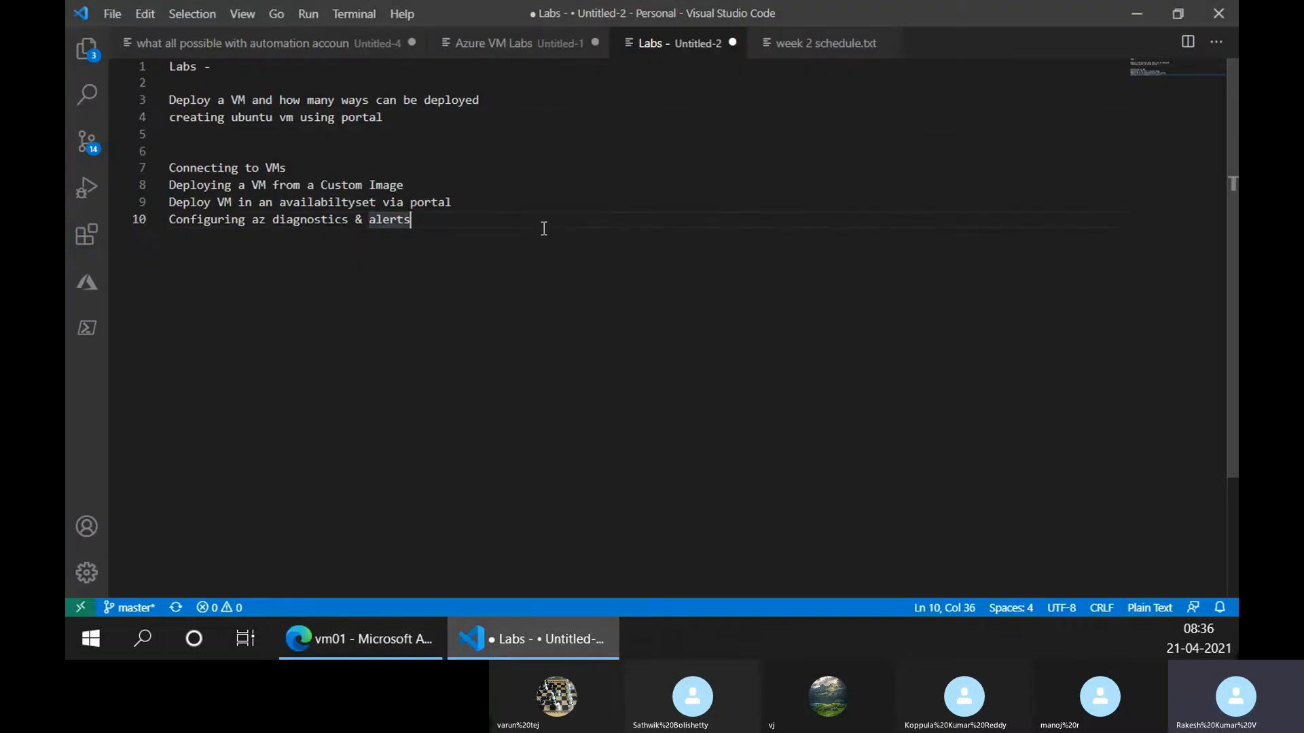
{"action": "key", "text": "Return"}
{"action": "key", "text": "Return"}
{"action": "key", "text": "Return"}
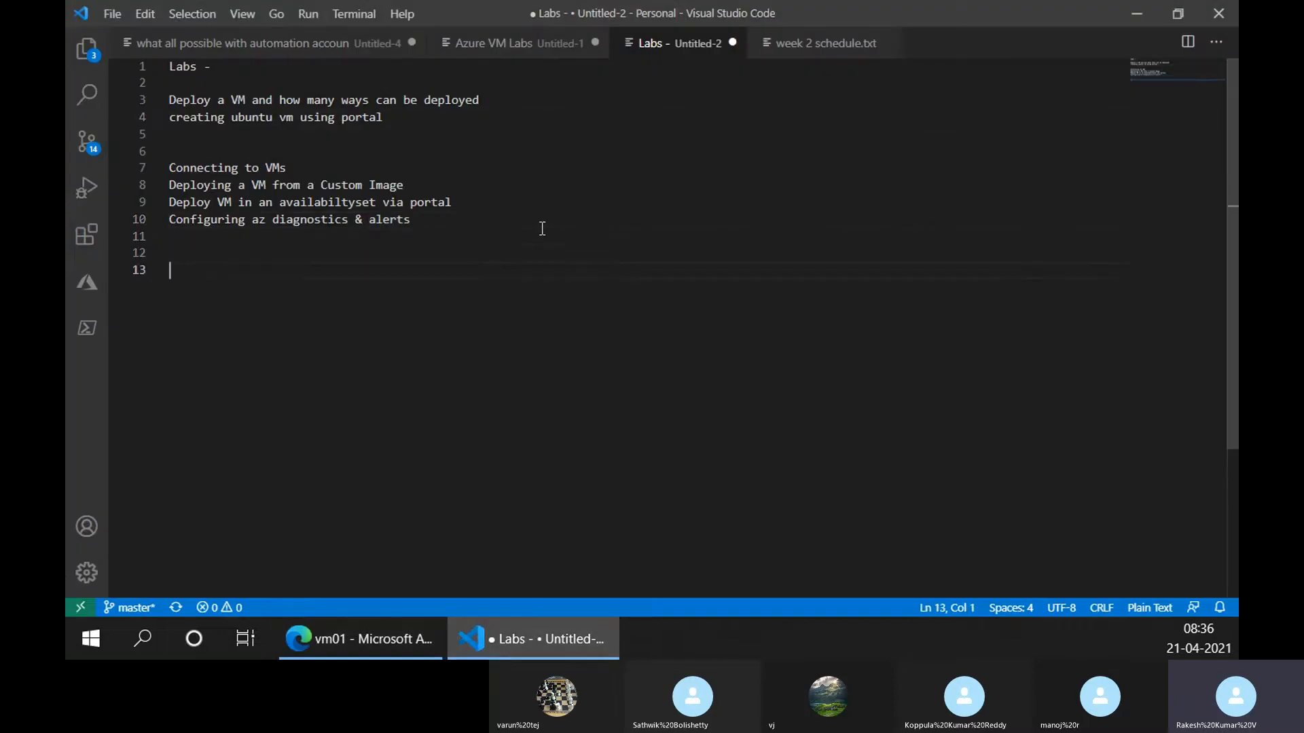
{"action": "type", "text": "Concepts -"}
{"action": "key", "text": "Return"}
{"action": "type", "text": "User a"}
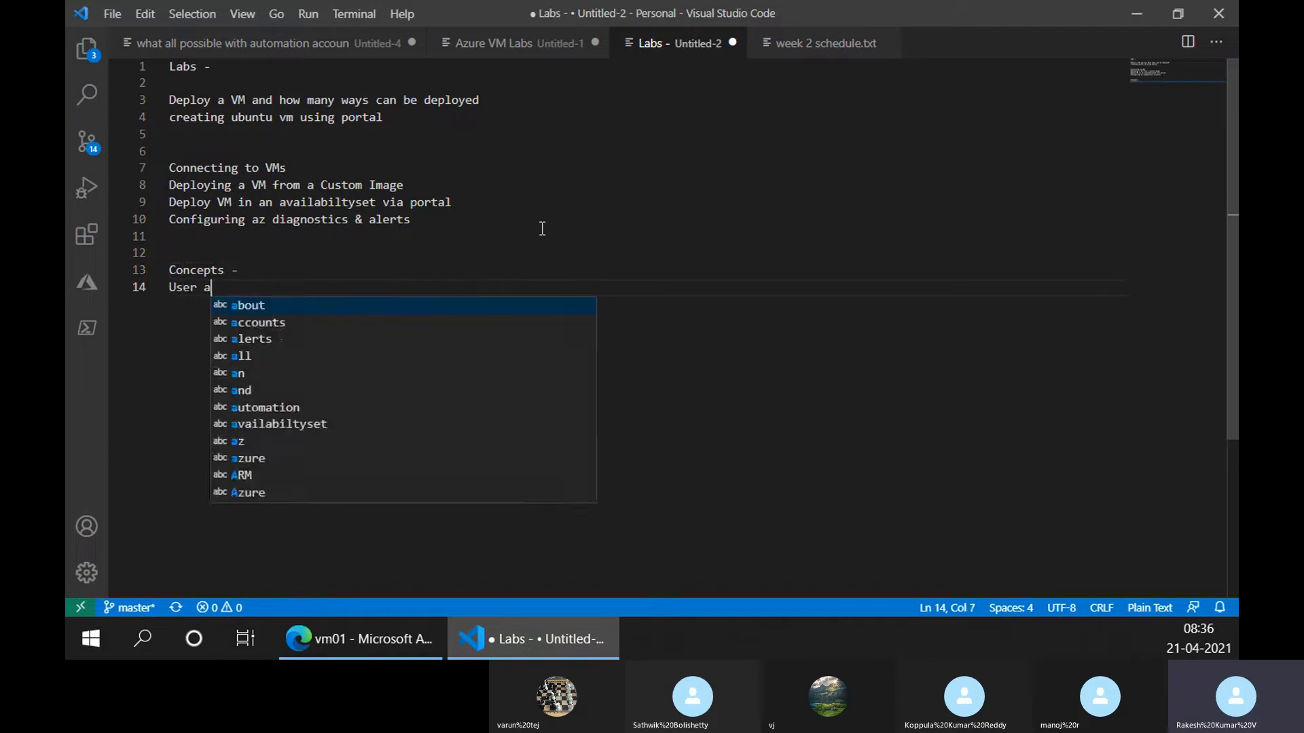
{"action": "type", "text": "ssigned I"}
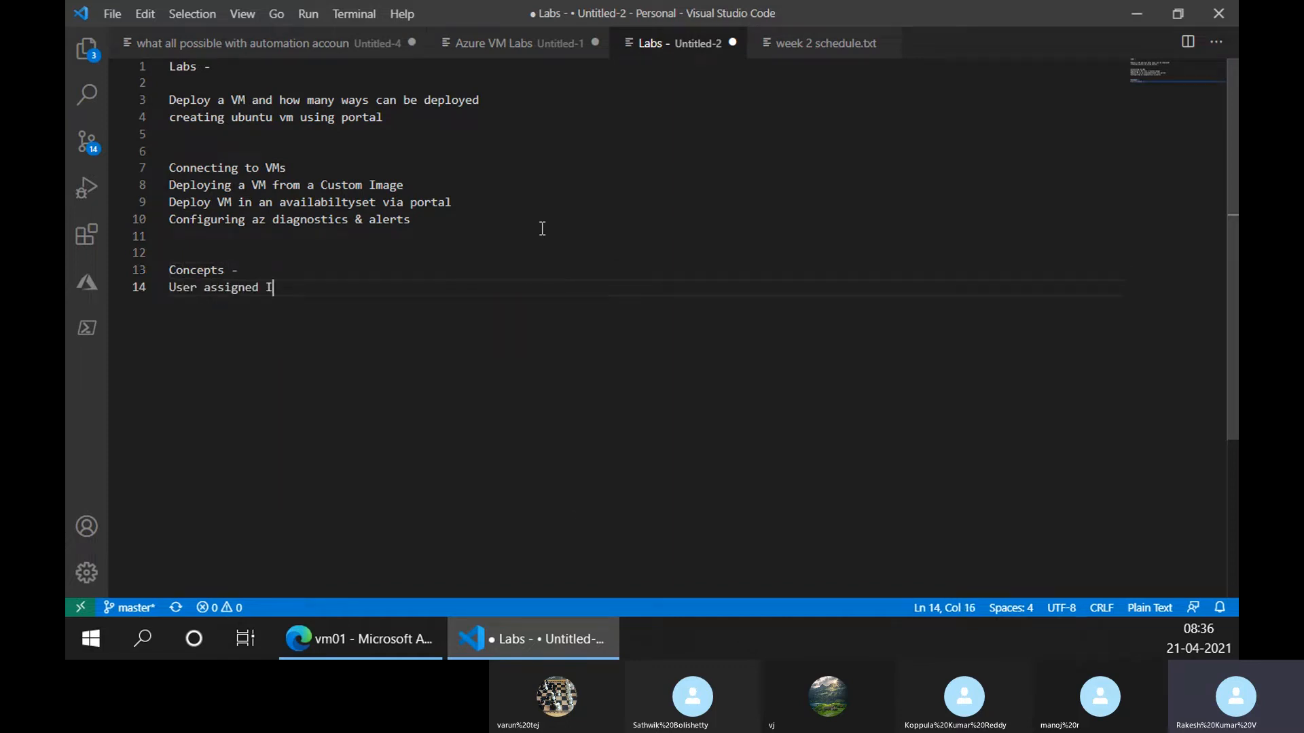
{"action": "type", "text": "dentities"}
{"action": "key", "text": "Return"}
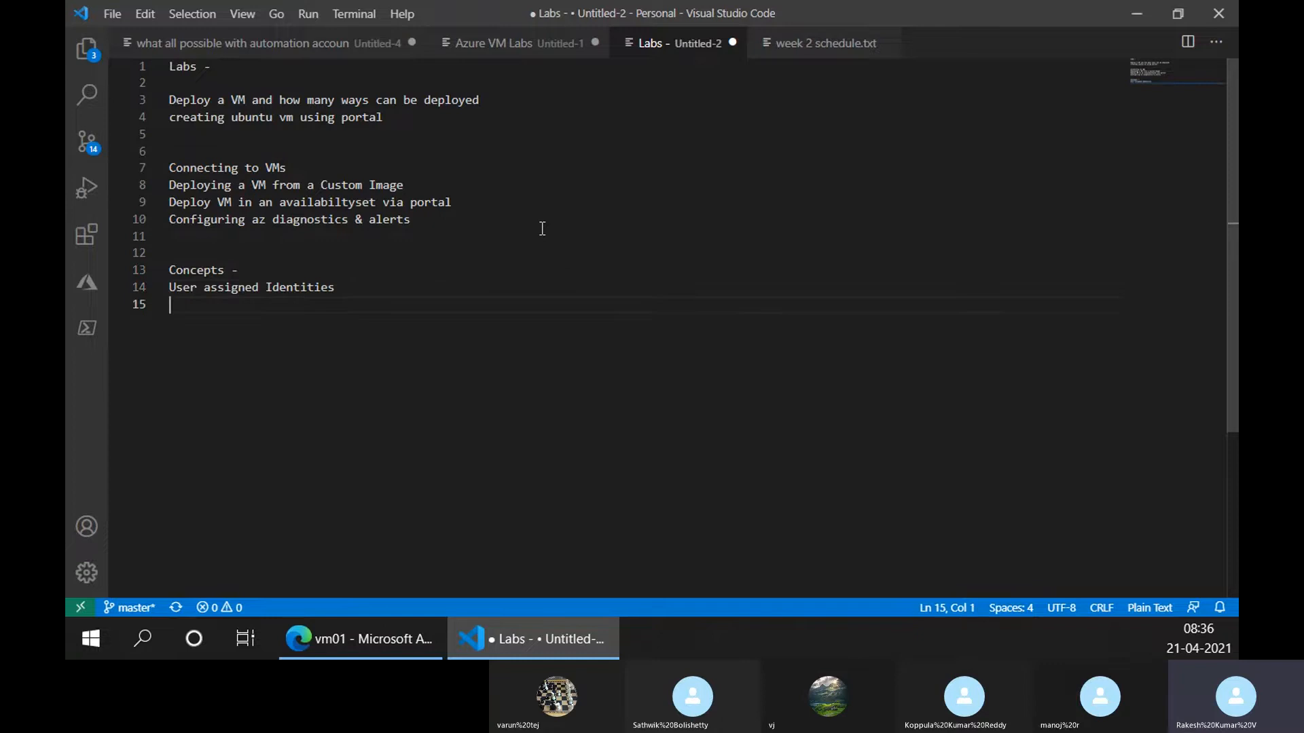
{"action": "type", "text": "Syste"}
{"action": "key", "text": "BackSpace"}
{"action": "type", "text": "m as"}
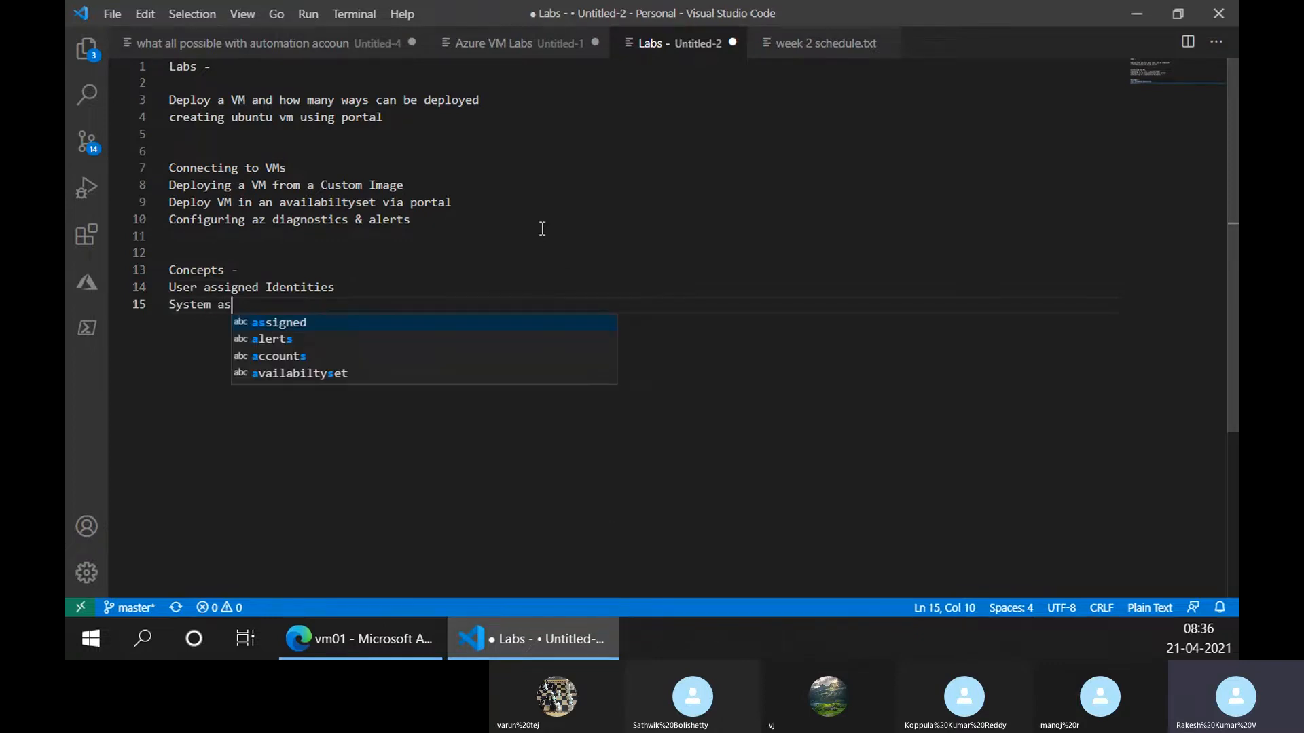
{"action": "type", "text": "signed Ide"}
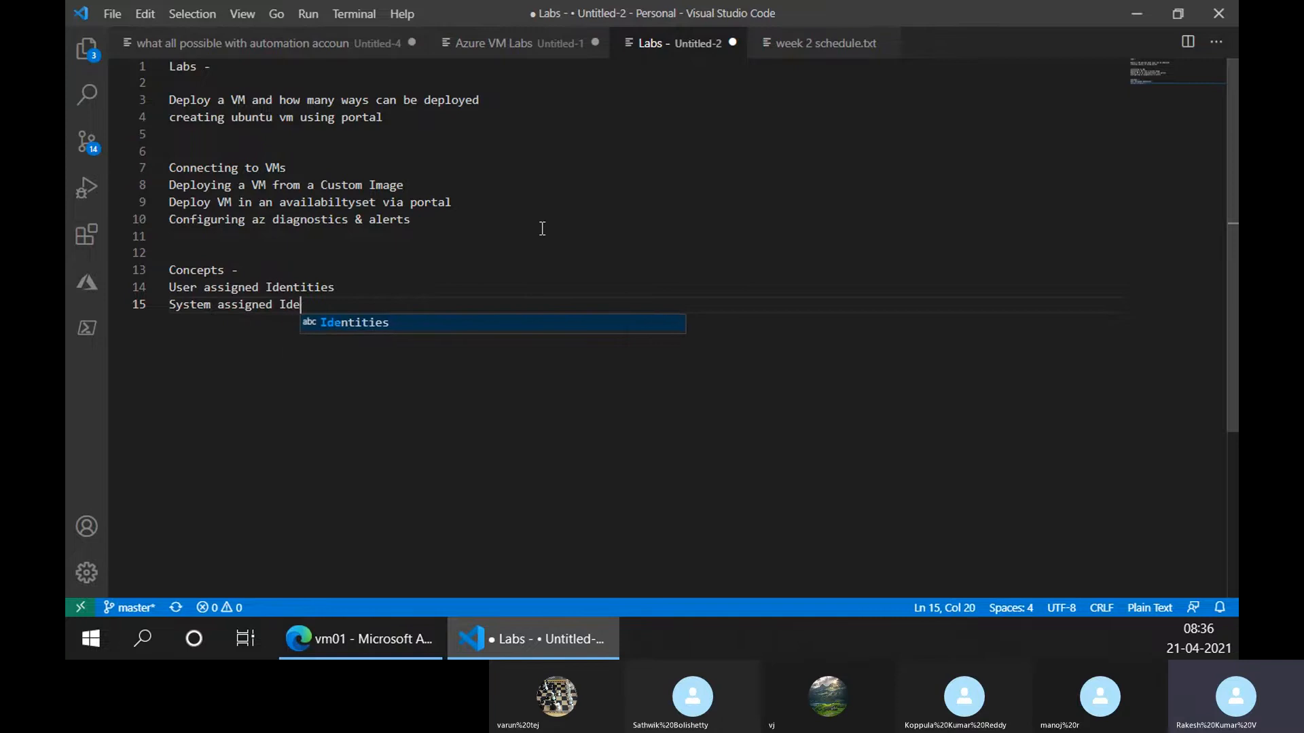
{"action": "type", "text": "ntities"}
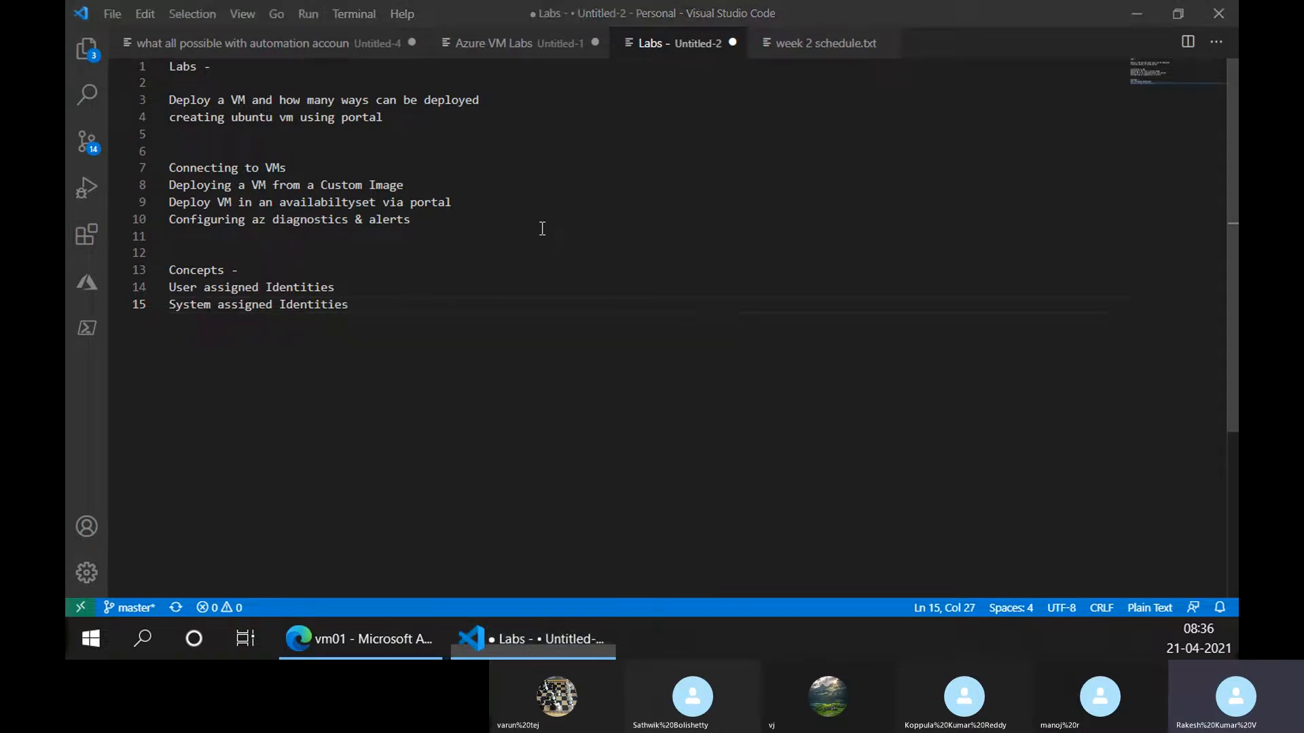
{"action": "key", "text": "alt+Tab"}
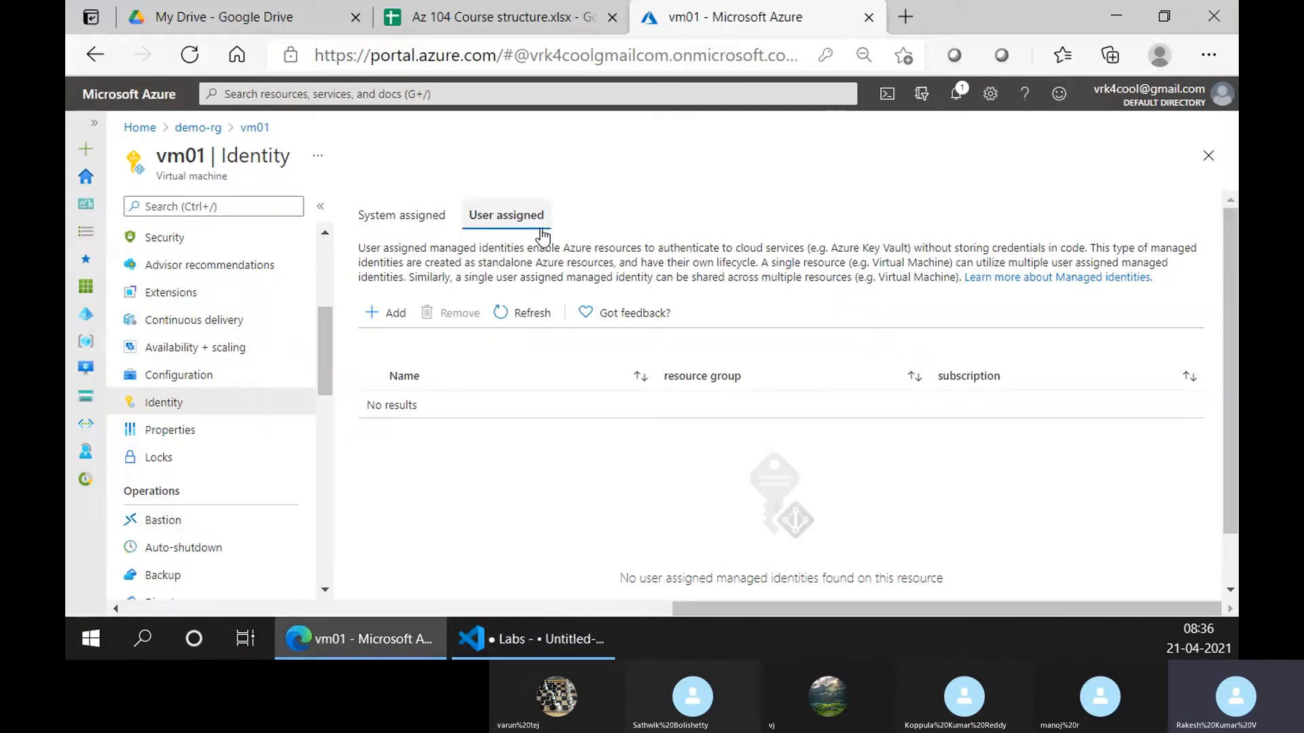
Review vm01's Properties: Running, Linux, private IP 10.0.0.4, East US, demo-rg, Pay-As-You-Go
{"action": "left_click", "coordinate": [146, 441]}
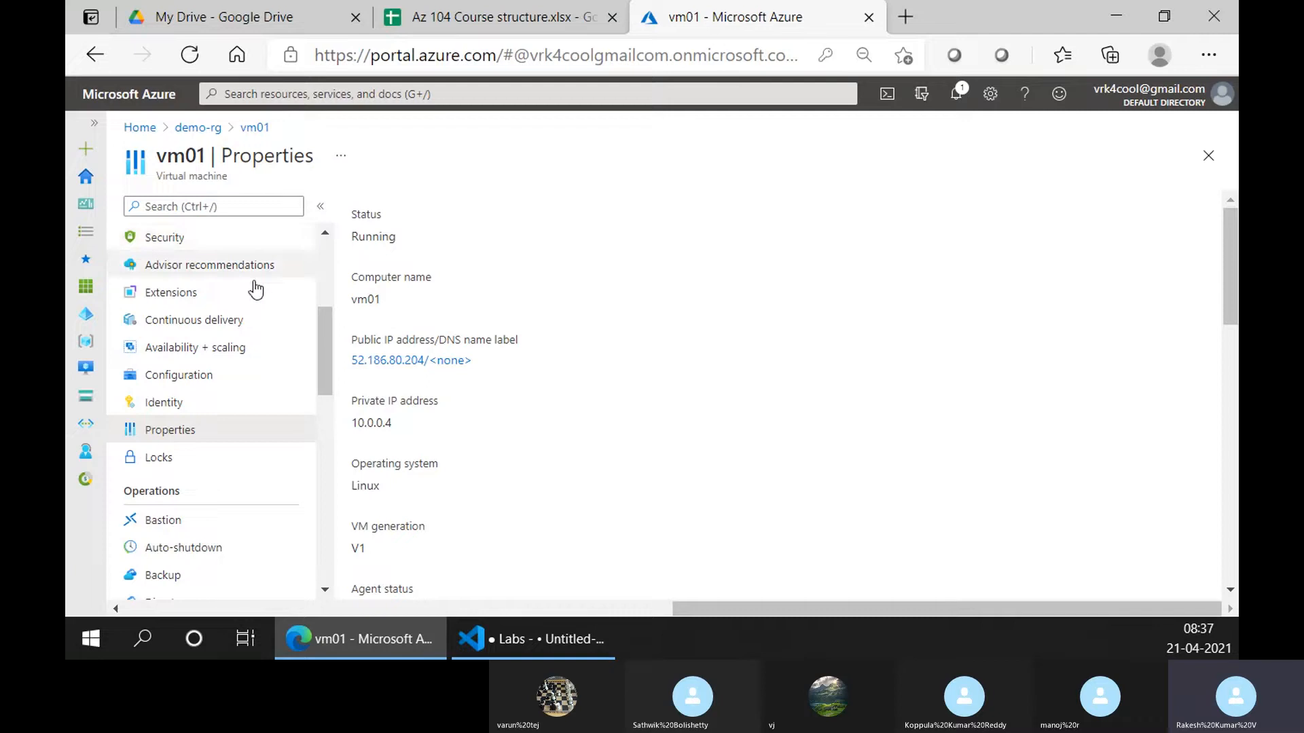
{"action": "scroll", "coordinate": [255, 284], "scroll_direction": "up", "scroll_amount": 4}
{"action": "scroll", "coordinate": [252, 282], "scroll_direction": "down", "scroll_amount": 1}
{"action": "scroll", "coordinate": [252, 282], "scroll_direction": "down", "scroll_amount": 5}
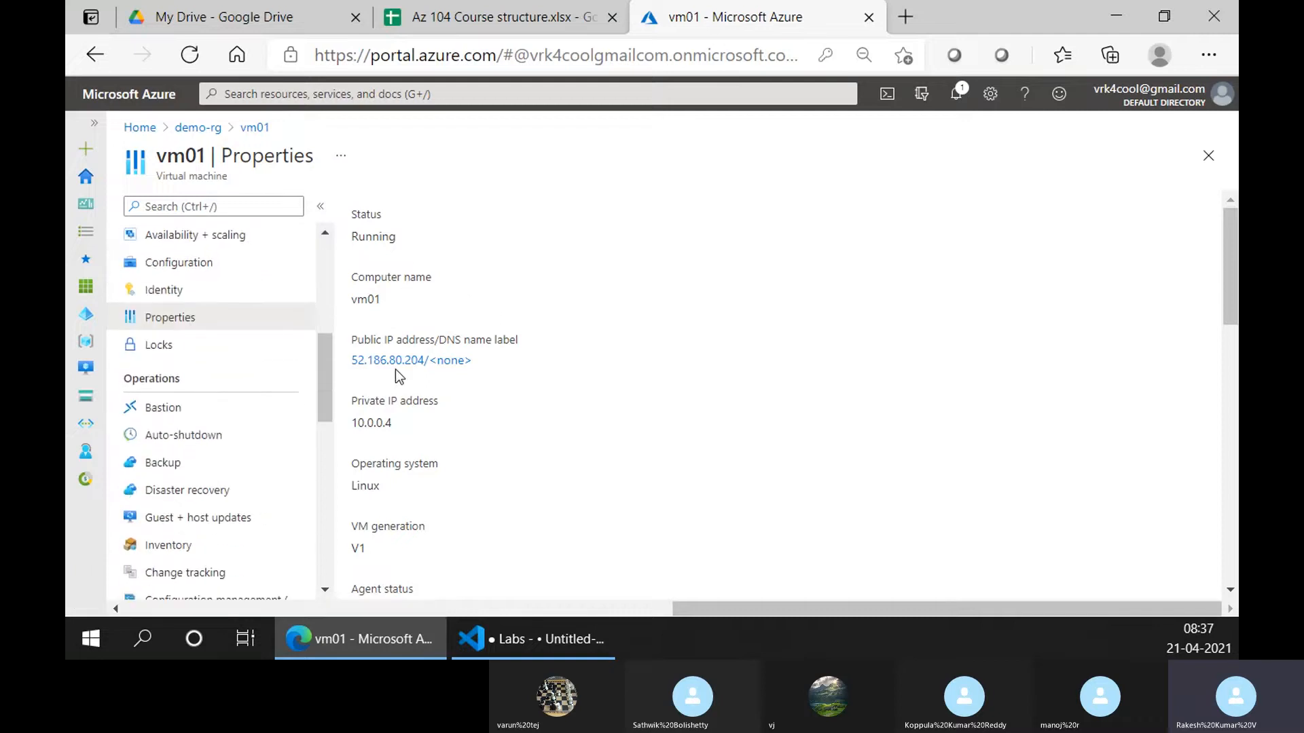
{"action": "scroll", "coordinate": [395, 369], "scroll_direction": "down", "scroll_amount": 1}
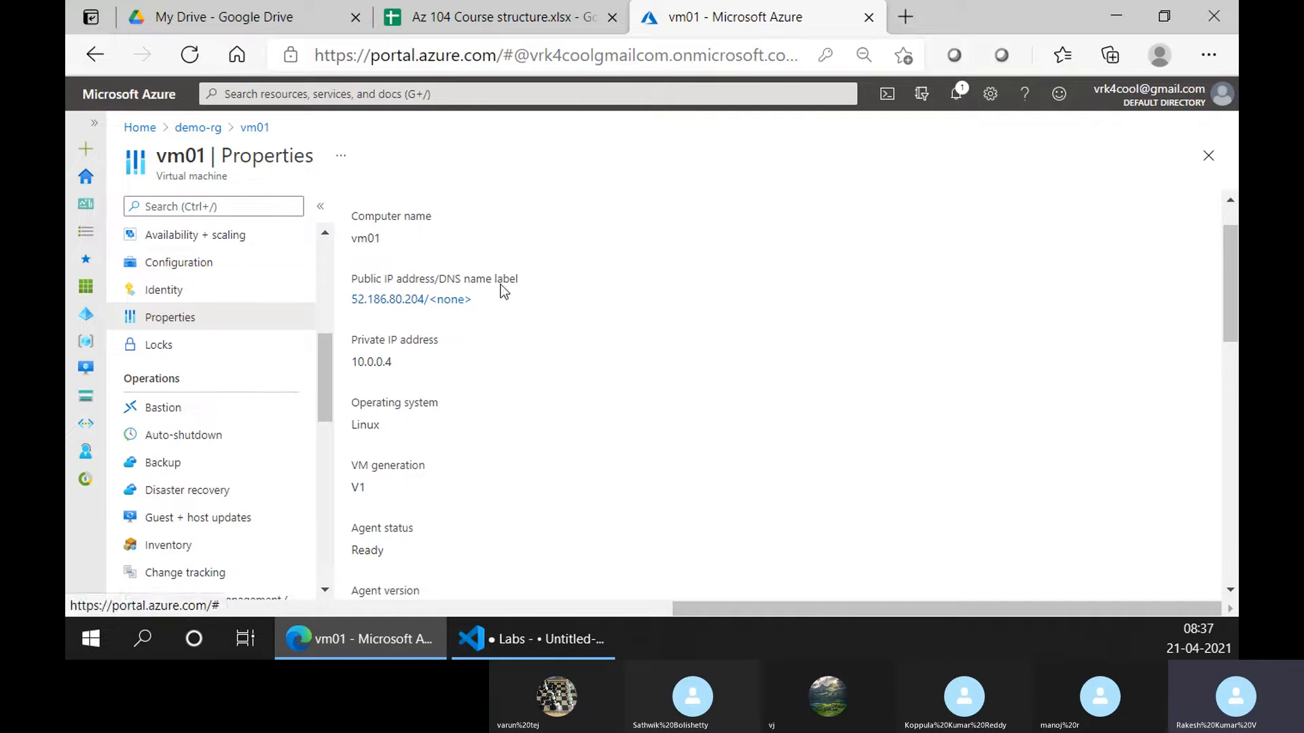
{"action": "scroll", "coordinate": [468, 389], "scroll_direction": "down", "scroll_amount": 1}
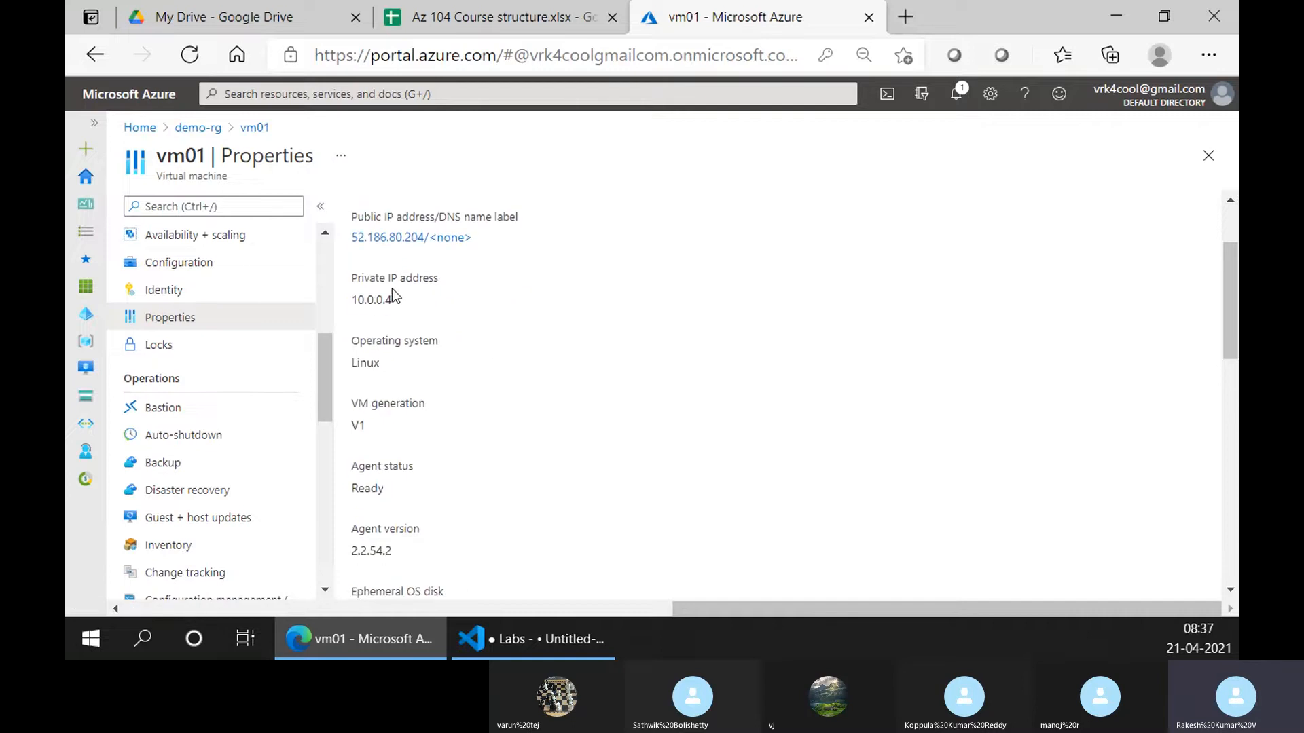
{"action": "scroll", "coordinate": [449, 308], "scroll_direction": "down", "scroll_amount": 6}
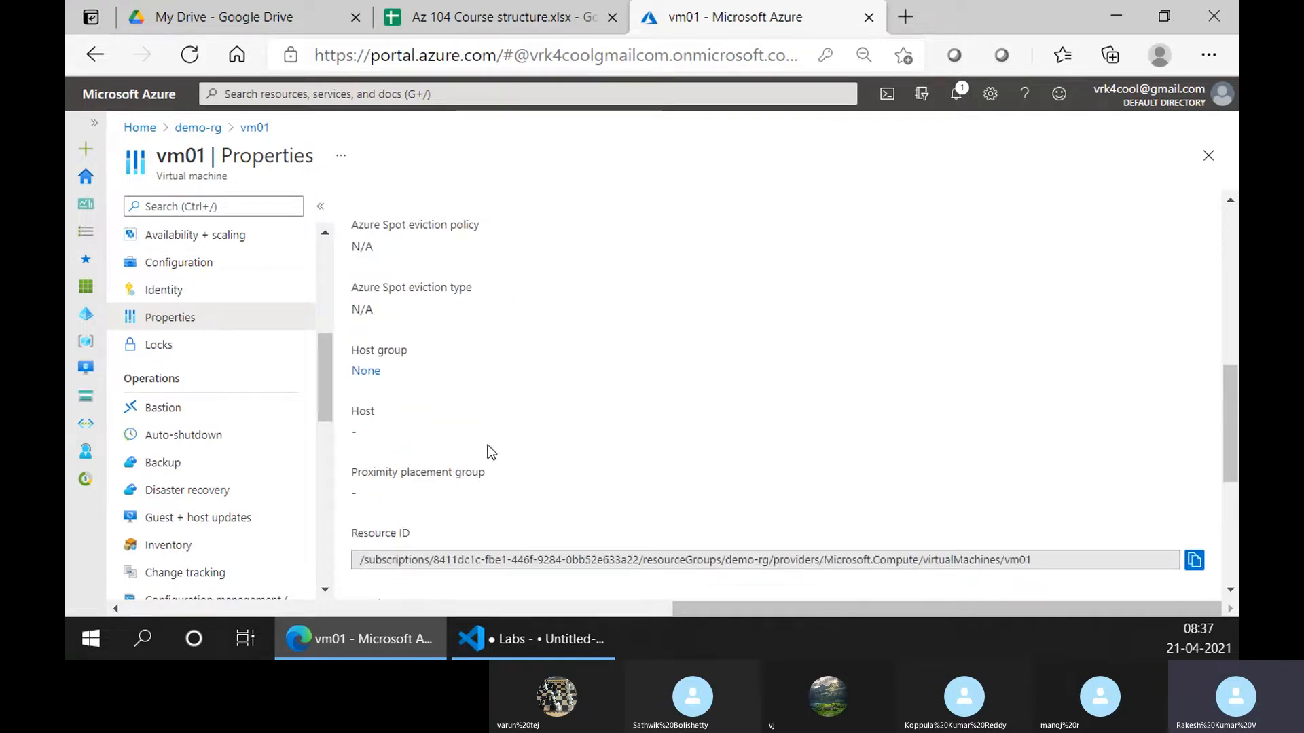
{"action": "scroll", "coordinate": [487, 448], "scroll_direction": "down", "scroll_amount": 5}
{"action": "scroll", "coordinate": [247, 437], "scroll_direction": "up", "scroll_amount": 8}
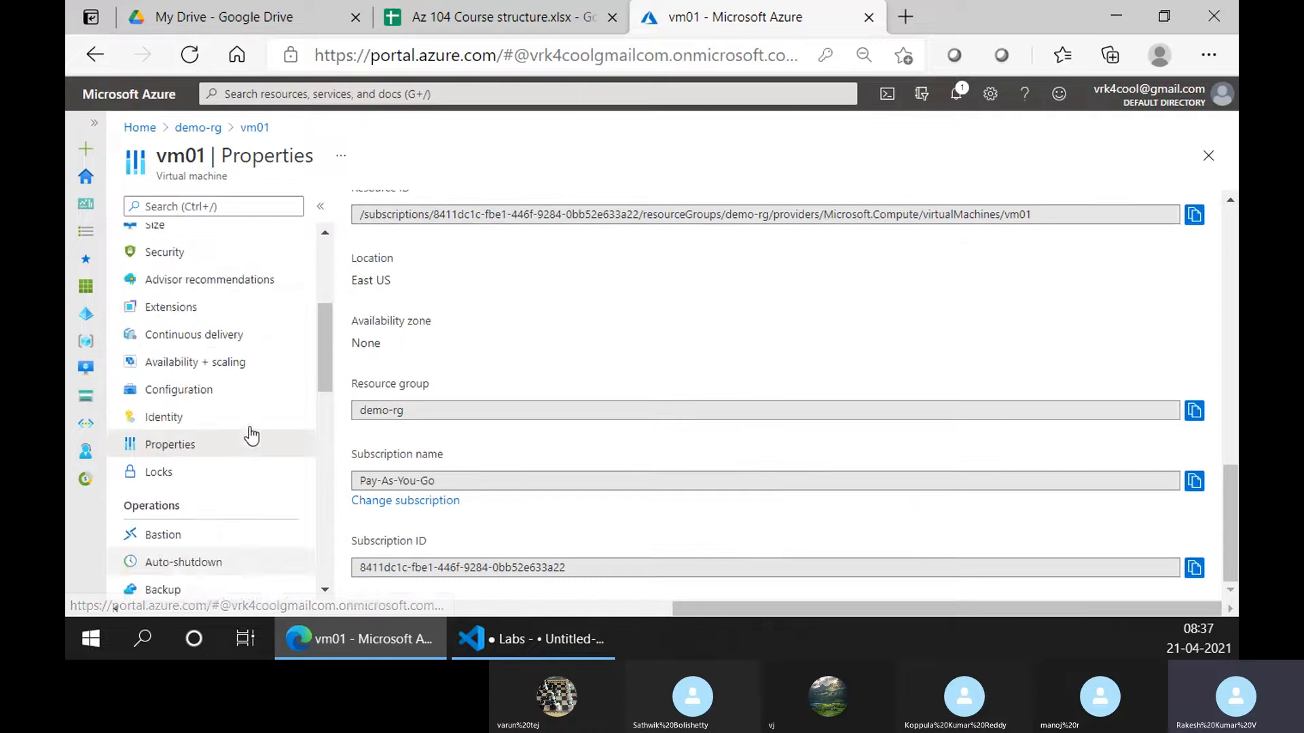
{"action": "scroll", "coordinate": [243, 337], "scroll_direction": "down", "scroll_amount": 3}
{"action": "scroll", "coordinate": [243, 338], "scroll_direction": "up", "scroll_amount": 3}
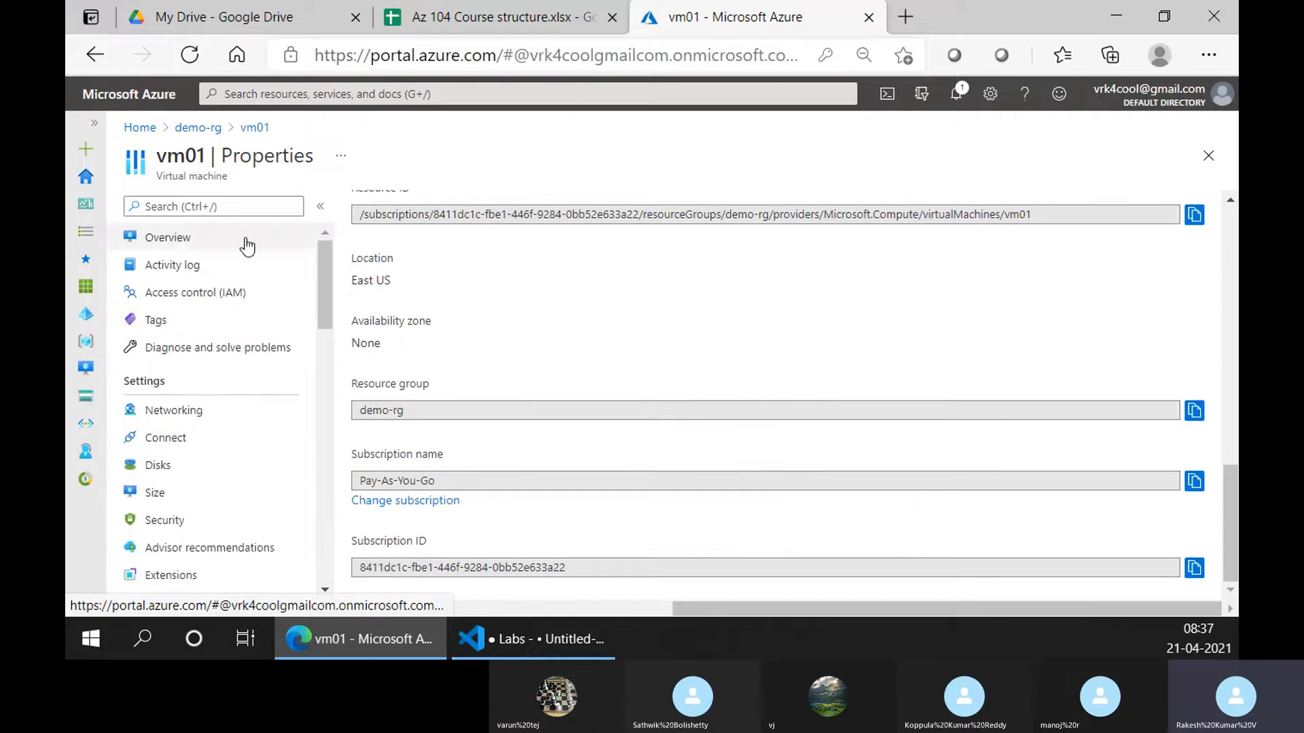
Show vm01's overview essentials and highlight its Running status
{"action": "left_click", "coordinate": [245, 239]}
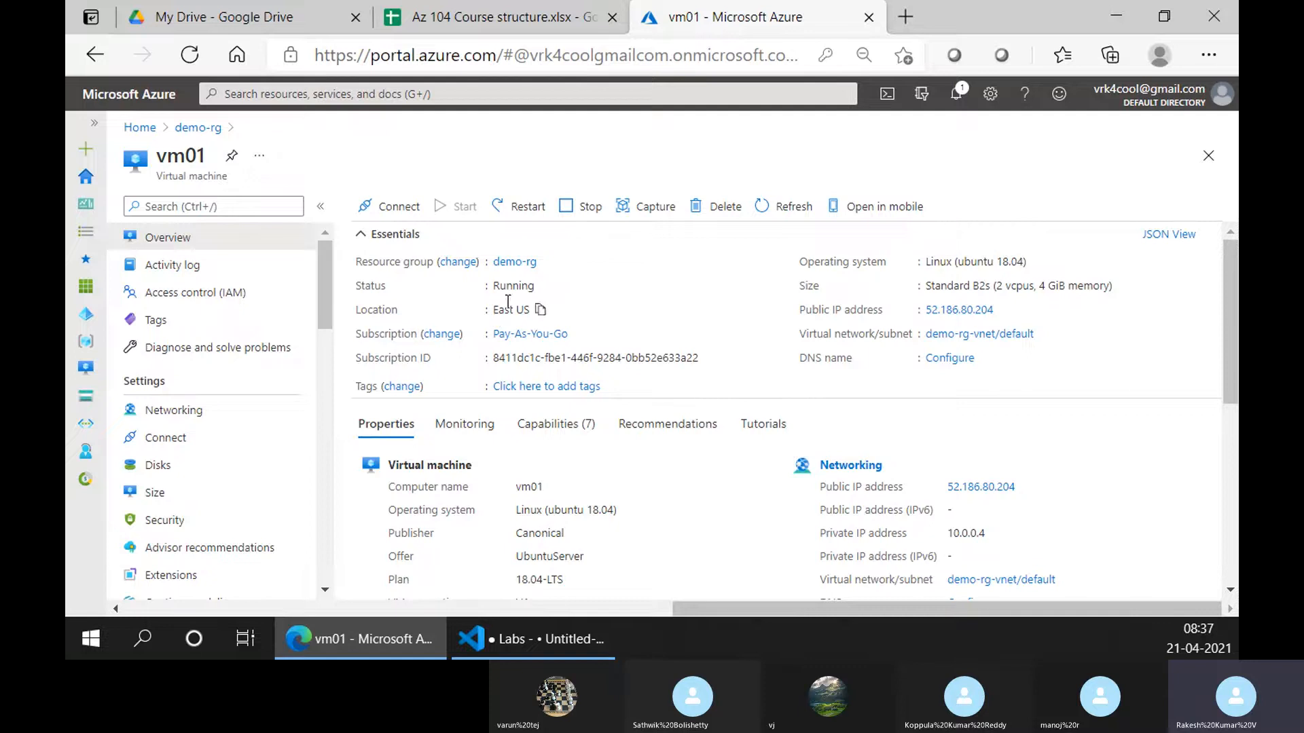
{"action": "left_click_drag", "start_coordinate": [498, 286], "coordinate": [533, 285]}
{"action": "scroll", "coordinate": [948, 341], "scroll_direction": "down", "scroll_amount": 6}
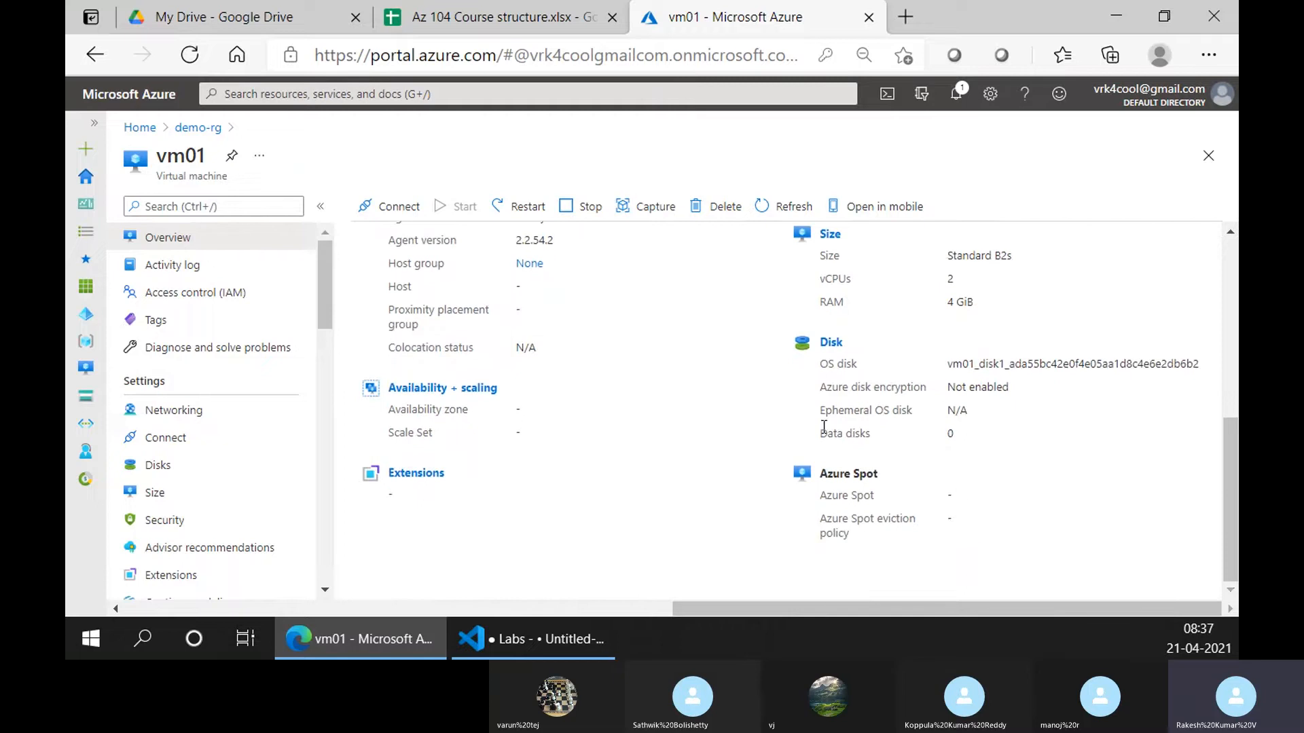
{"action": "scroll", "coordinate": [824, 427], "scroll_direction": "up", "scroll_amount": 6}
Browse vm01's 1-hour CPU, network and disk metrics, then go to its Bastion page
{"action": "left_click", "coordinate": [485, 422]}
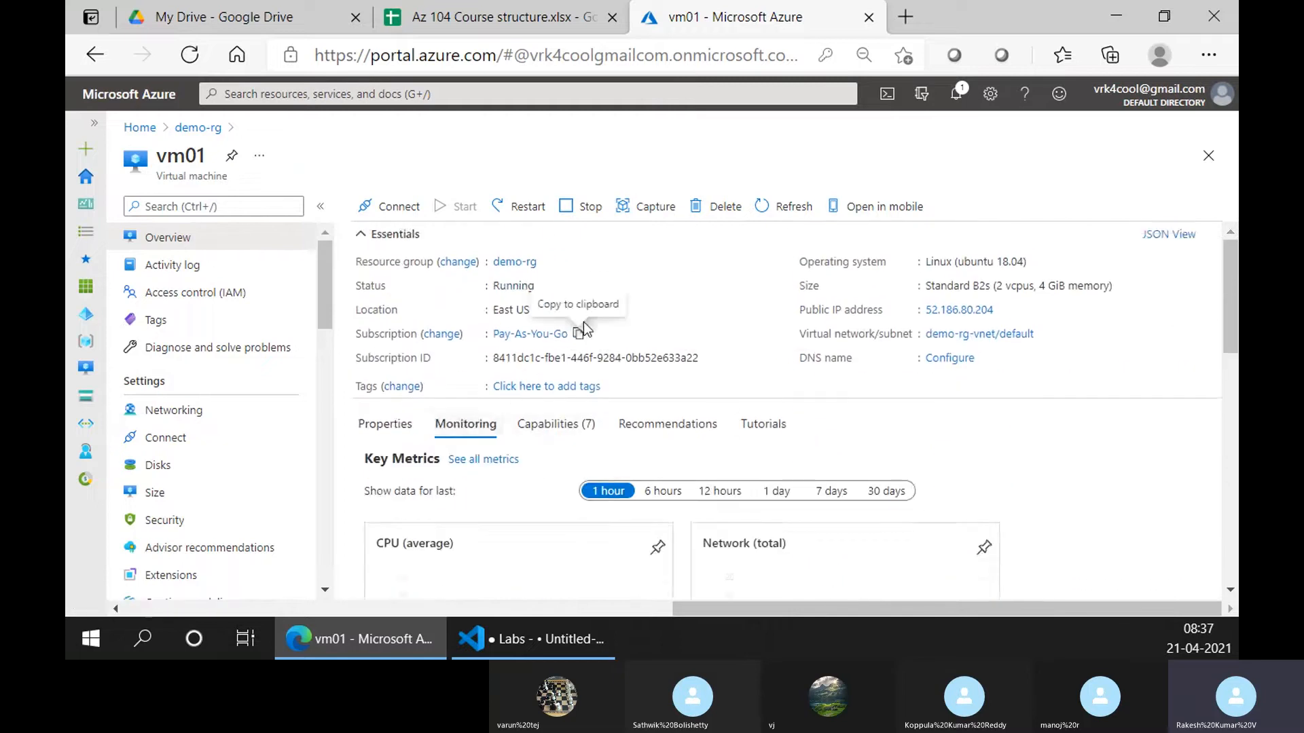
{"action": "scroll", "coordinate": [584, 326], "scroll_direction": "down", "scroll_amount": 3}
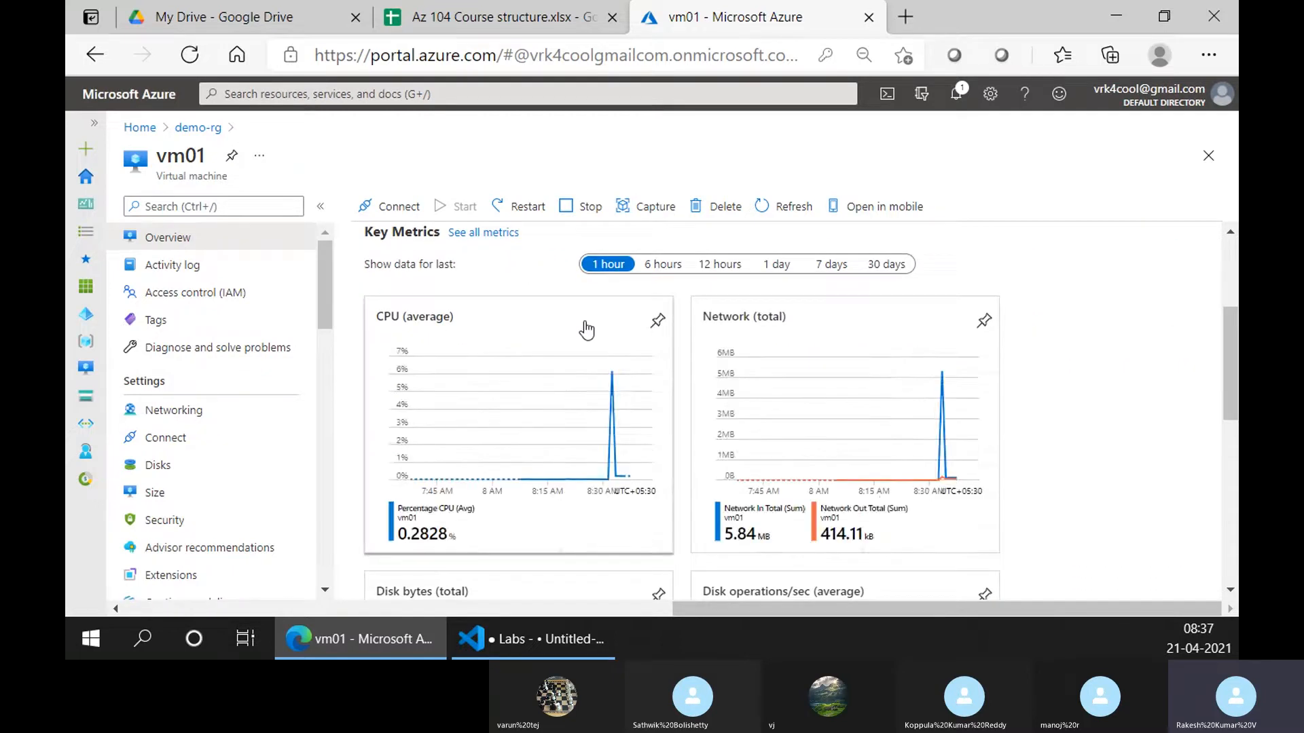
{"action": "scroll", "coordinate": [582, 455], "scroll_direction": "down", "scroll_amount": 3}
{"action": "scroll", "coordinate": [1106, 408], "scroll_direction": "up", "scroll_amount": 5}
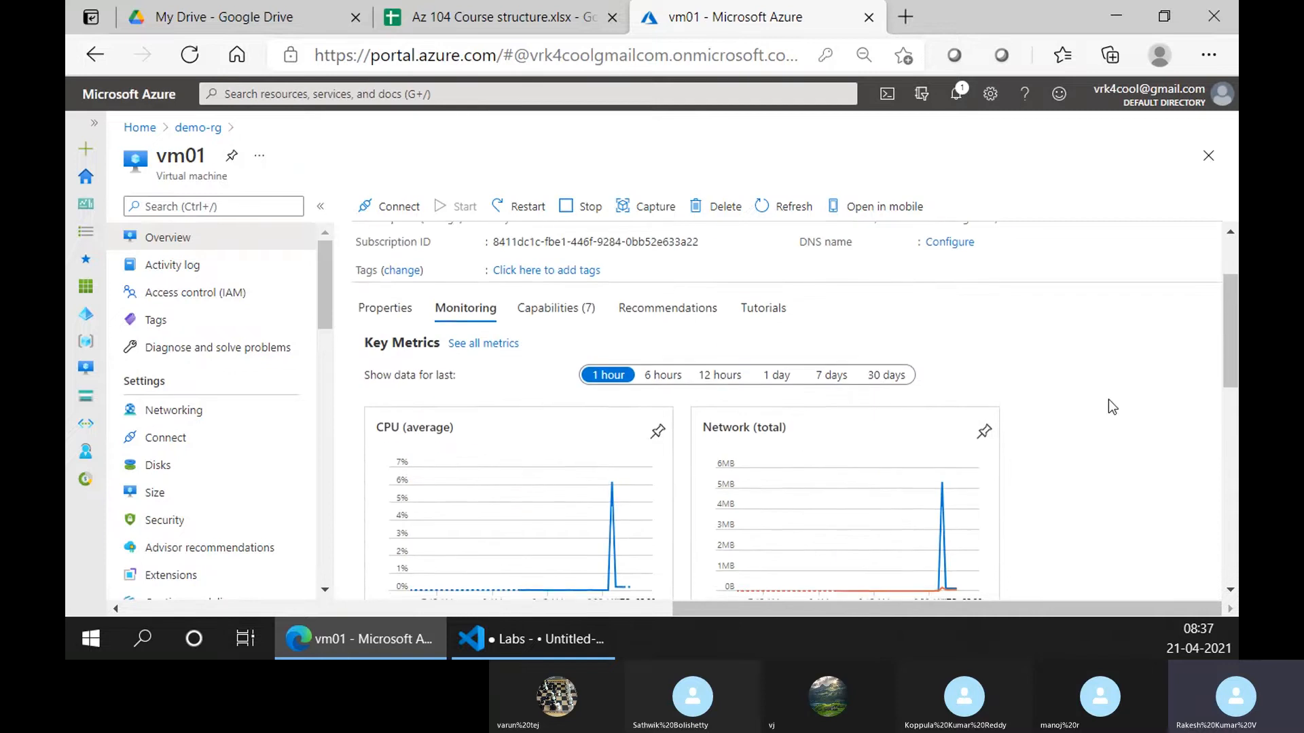
{"action": "scroll", "coordinate": [1194, 405], "scroll_direction": "down", "scroll_amount": 2}
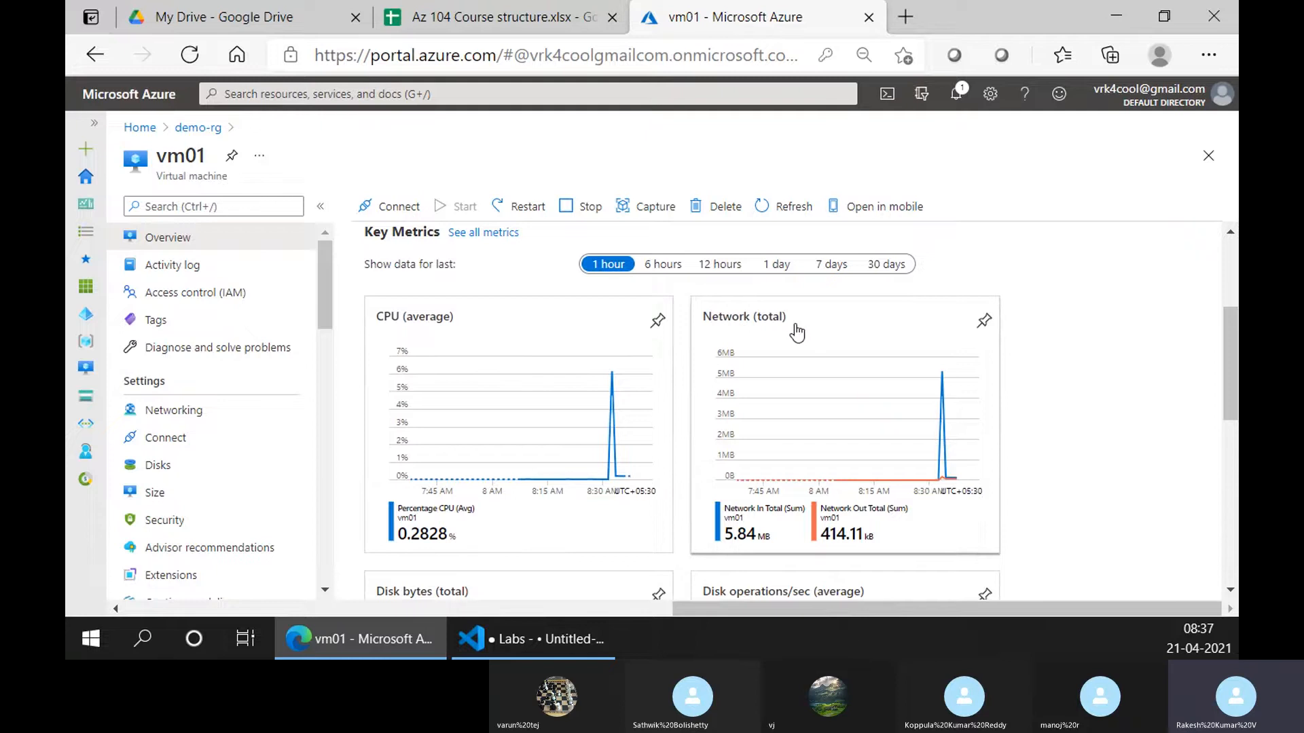
{"action": "scroll", "coordinate": [796, 330], "scroll_direction": "down", "scroll_amount": 2}
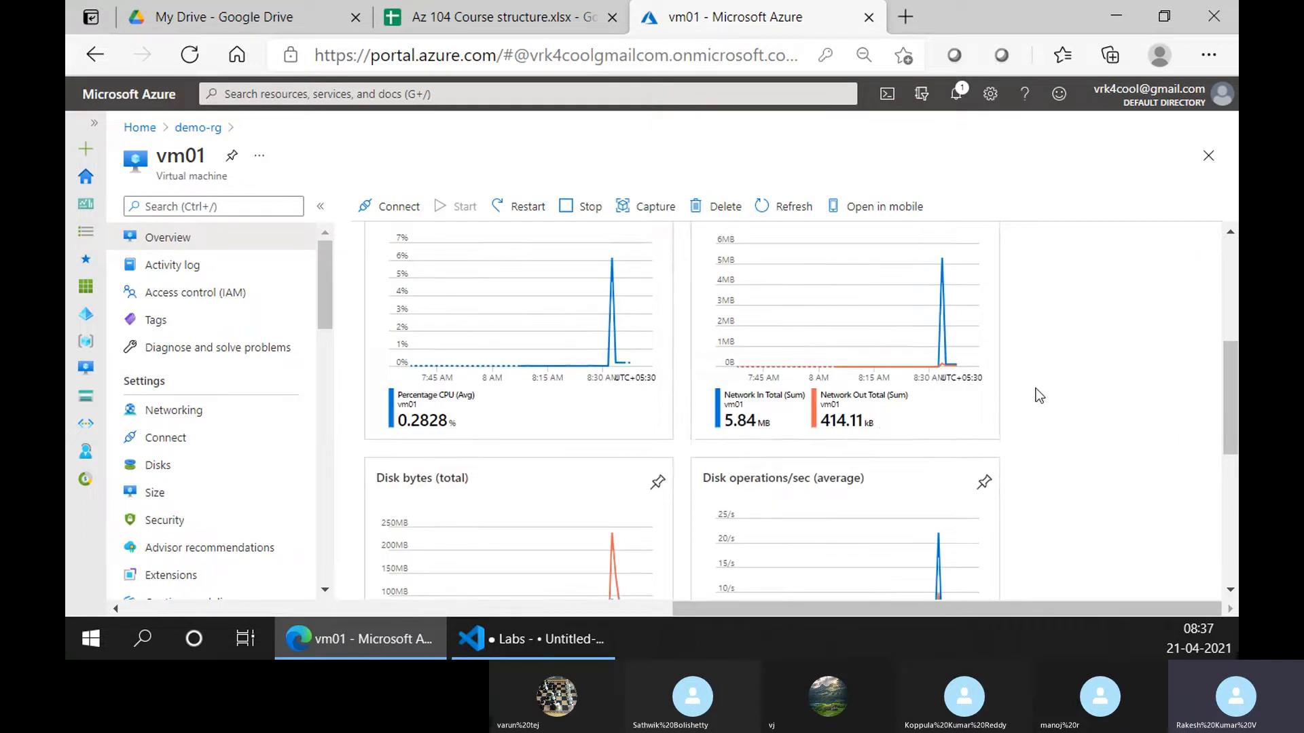
{"action": "scroll", "coordinate": [1033, 394], "scroll_direction": "down", "scroll_amount": 3}
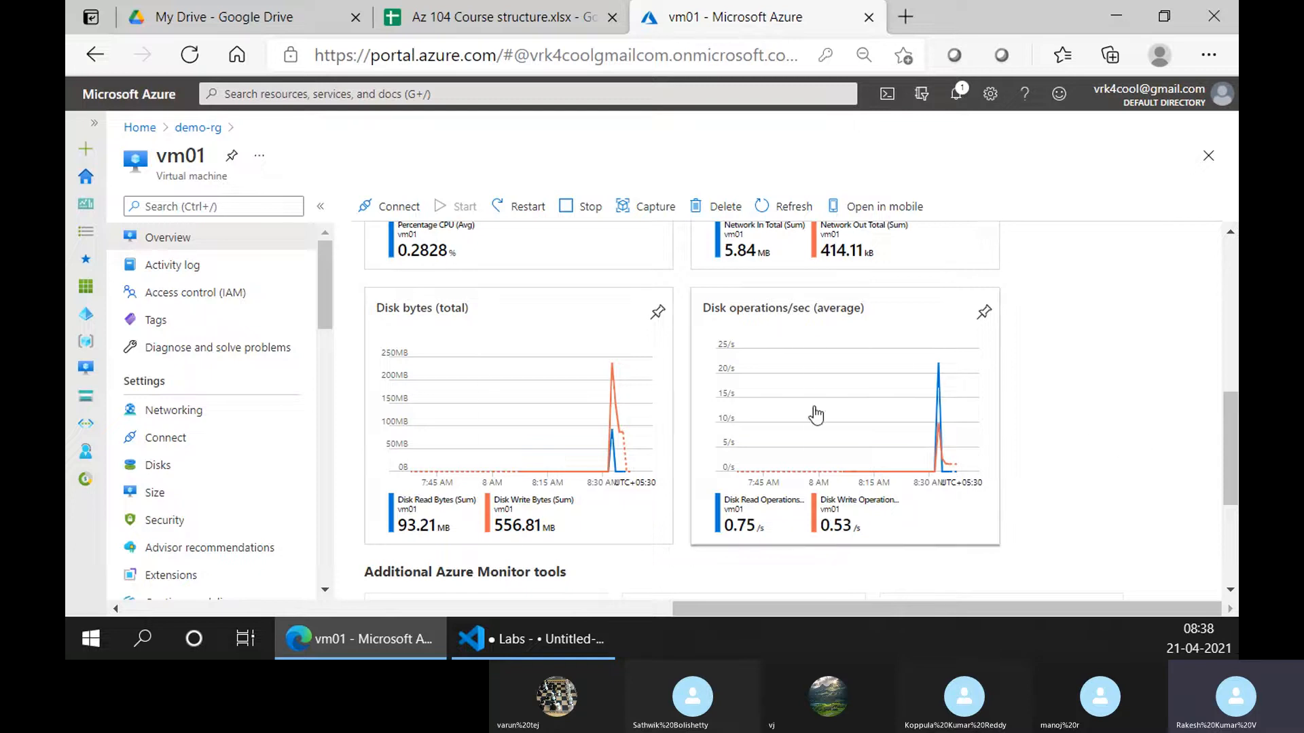
{"action": "scroll", "coordinate": [1095, 531], "scroll_direction": "up", "scroll_amount": 5}
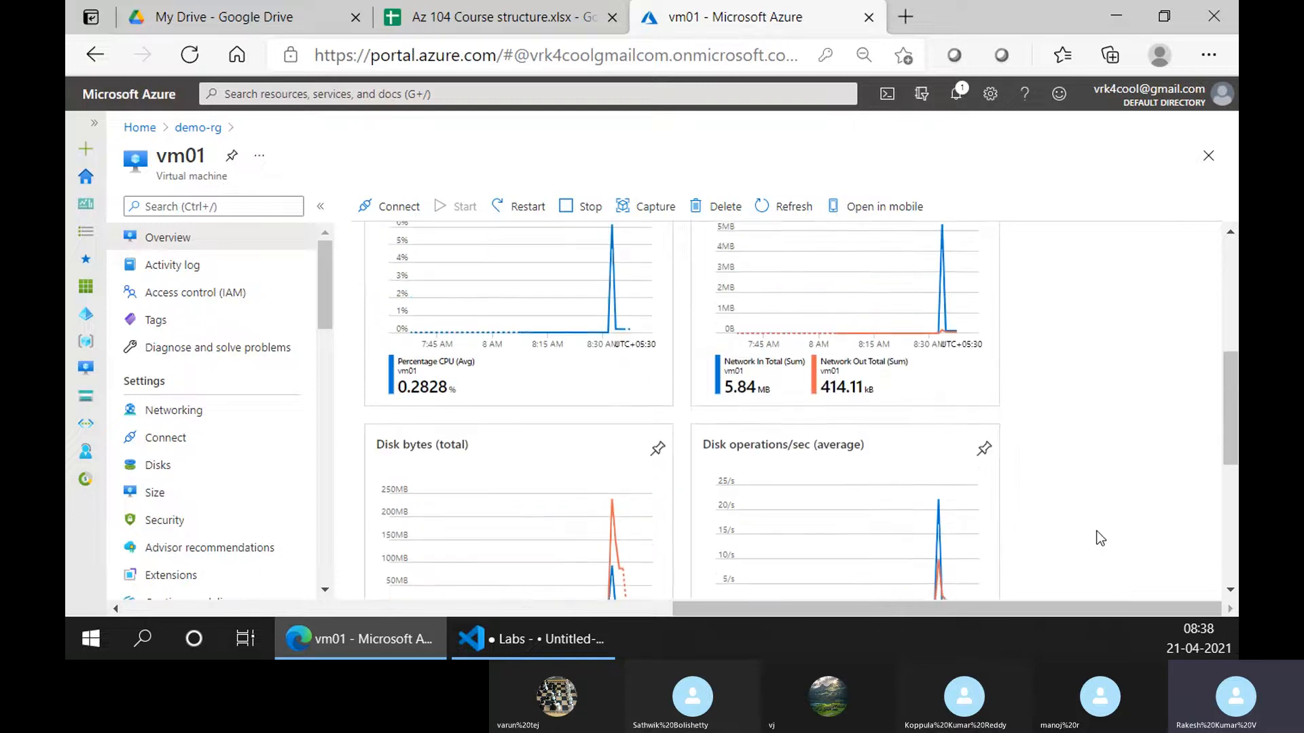
{"action": "scroll", "coordinate": [1094, 527], "scroll_direction": "up", "scroll_amount": 1}
{"action": "scroll", "coordinate": [260, 486], "scroll_direction": "down", "scroll_amount": 10}
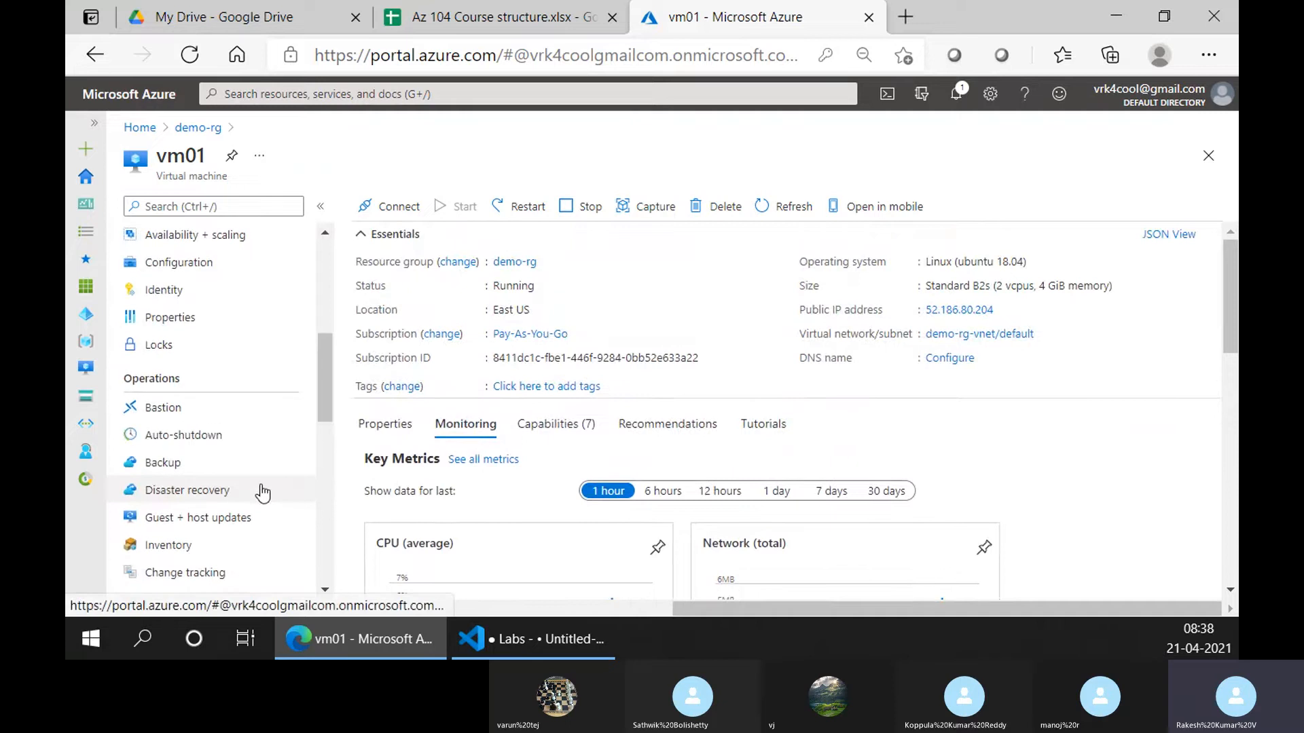
{"action": "scroll", "coordinate": [262, 484], "scroll_direction": "up", "scroll_amount": 5}
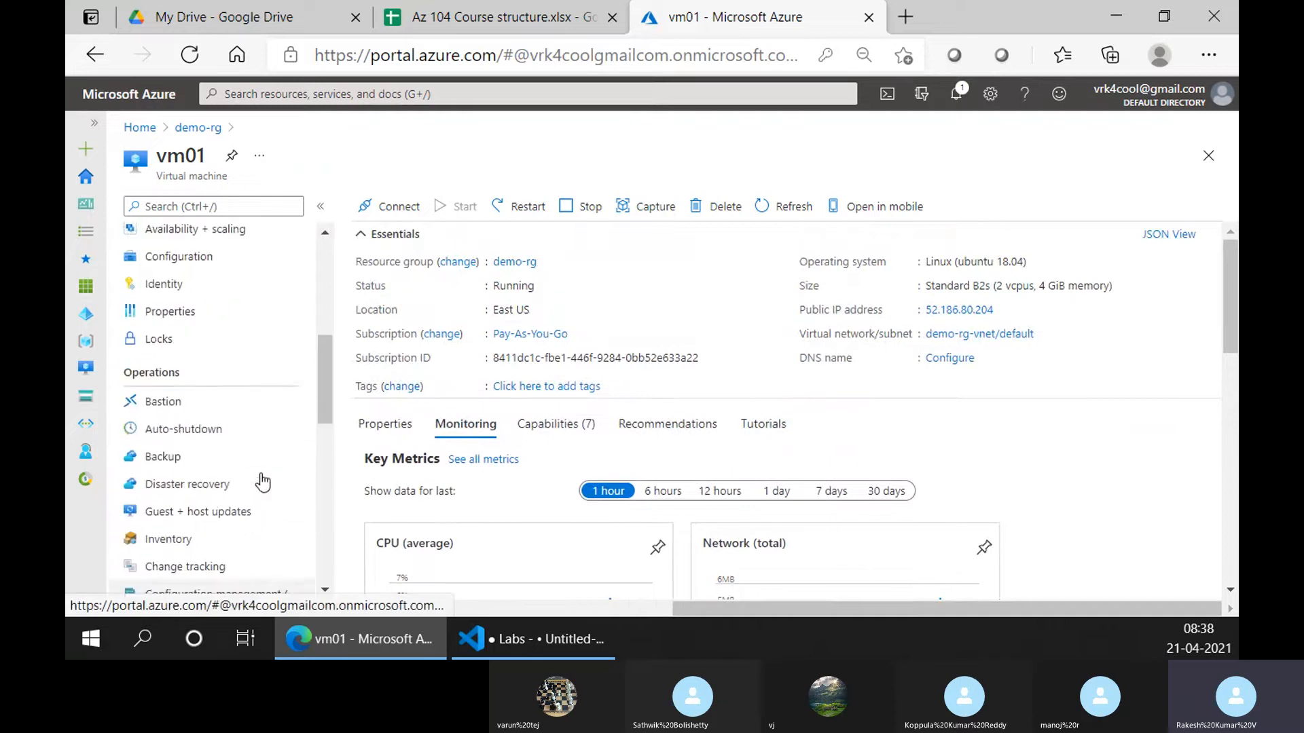
{"action": "left_click", "coordinate": [233, 415]}
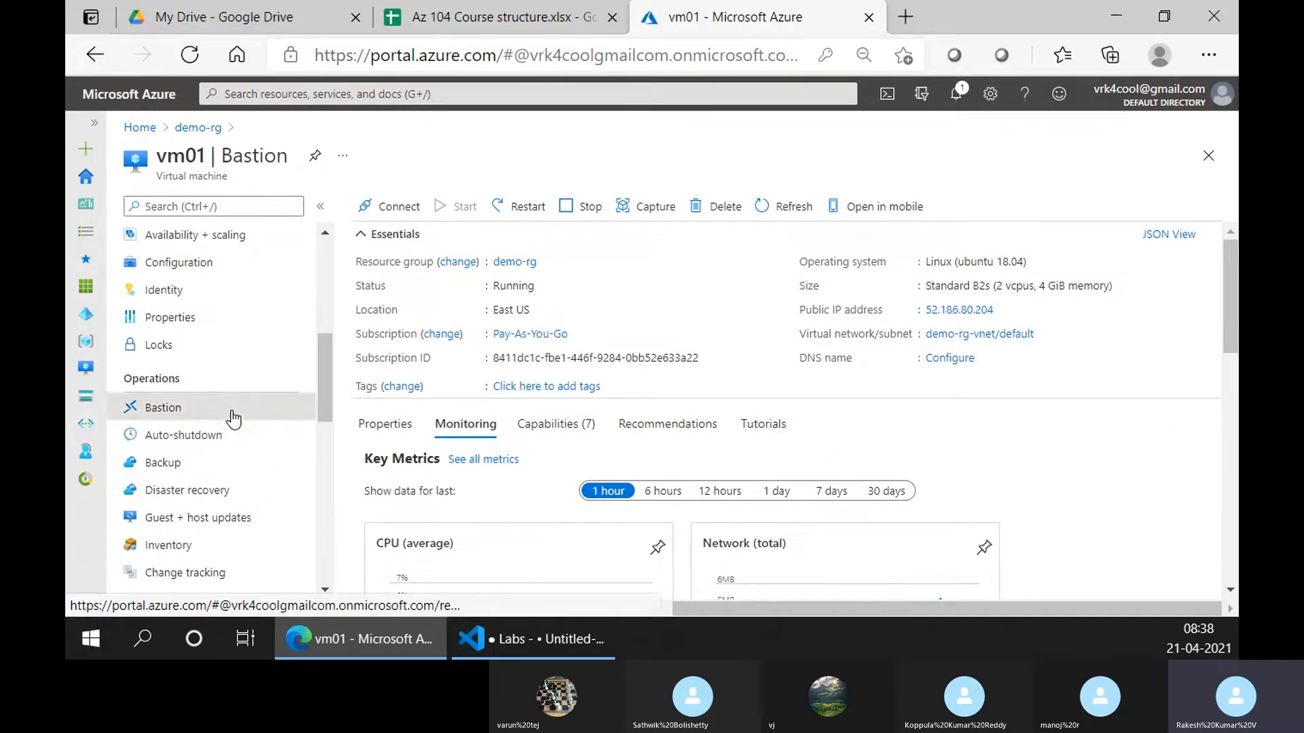
Append 'Azure Bastion service' as a new line 18 in the Azure VM Labs notes
{"action": "left_click", "coordinate": [533, 639]}
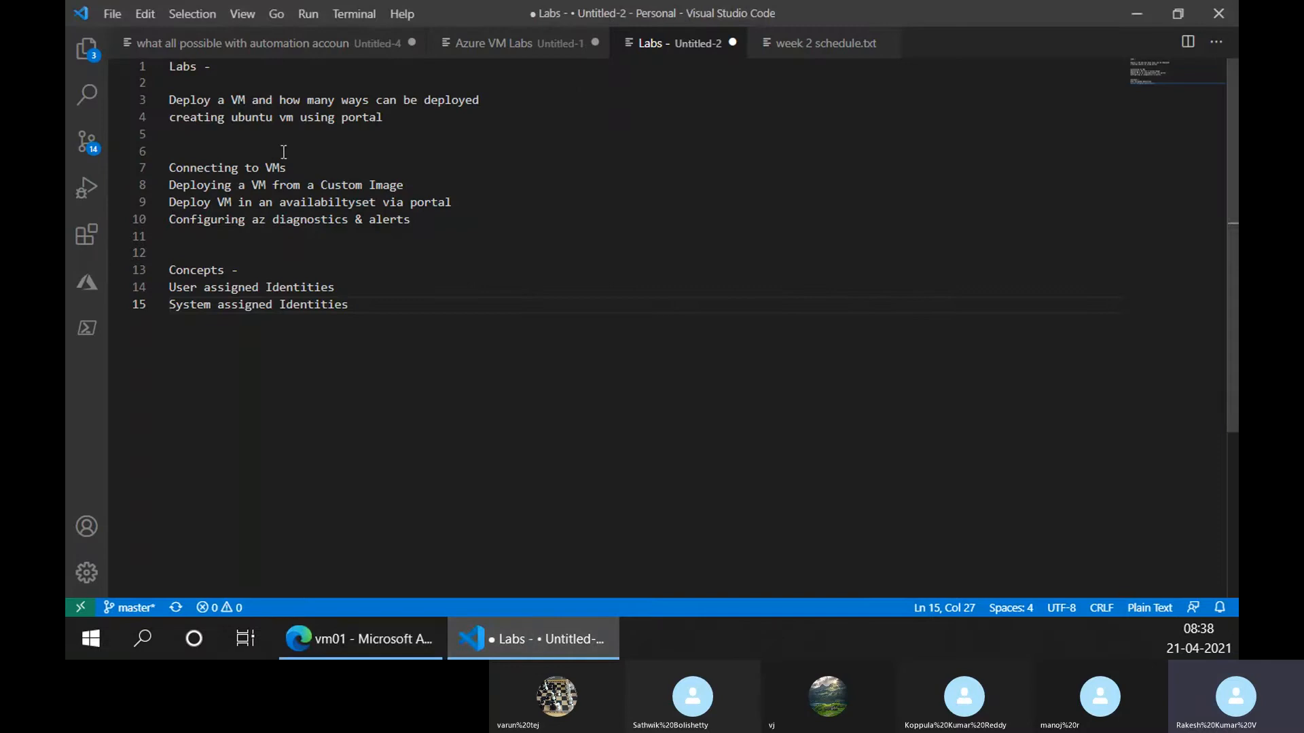
{"action": "left_click", "coordinate": [516, 43]}
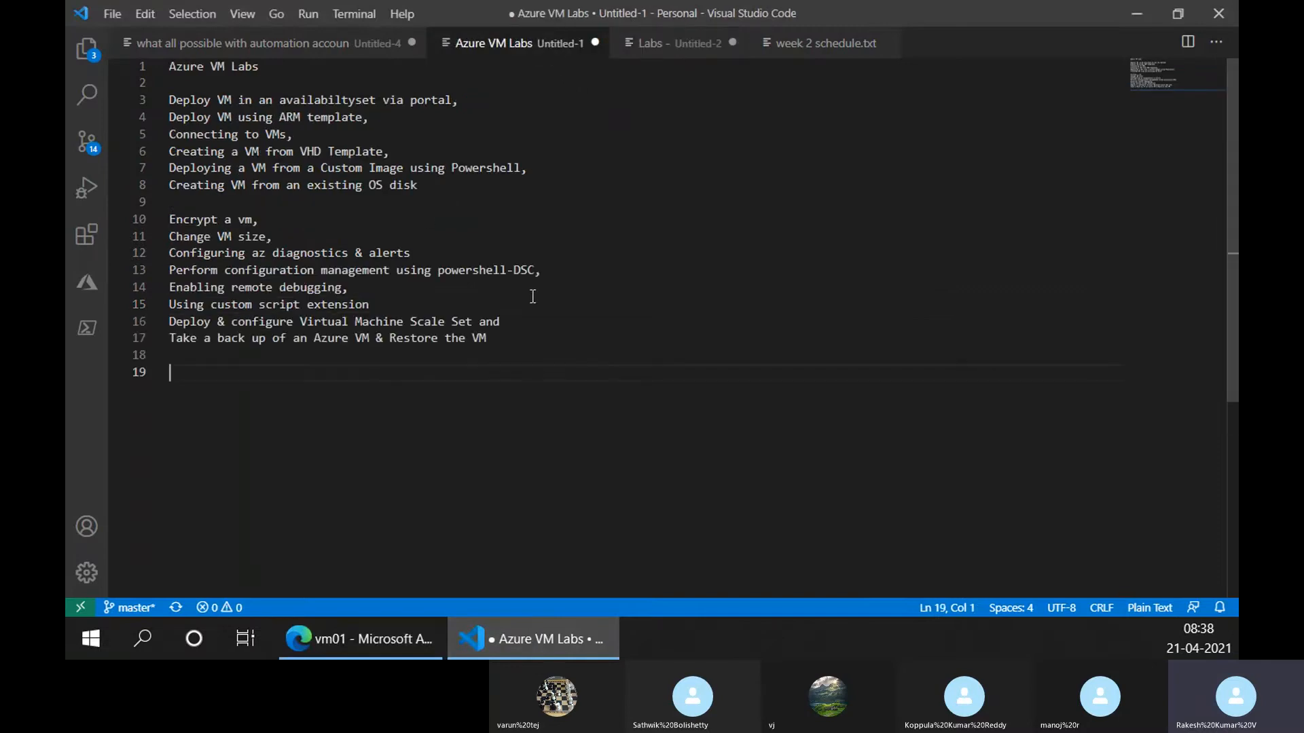
{"action": "left_click", "coordinate": [489, 360]}
{"action": "type", "text": "Az"}
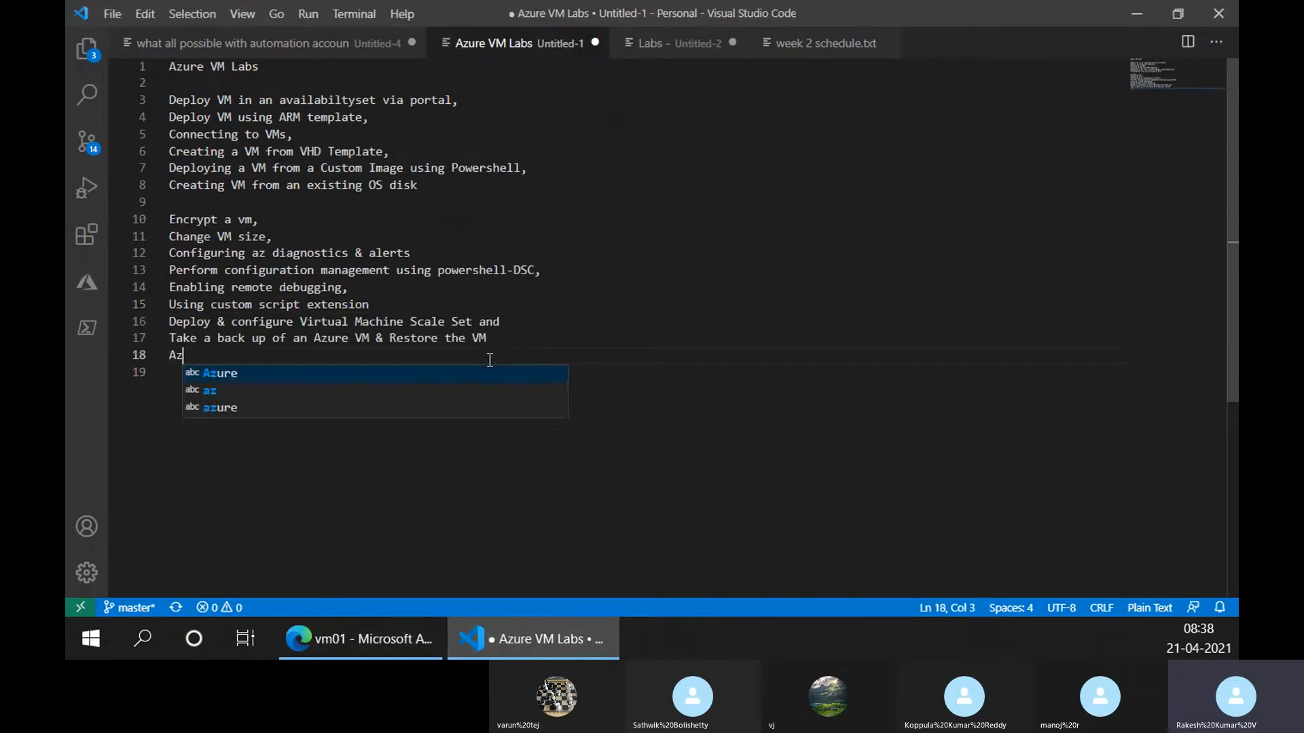
{"action": "type", "text": "ure Ba"}
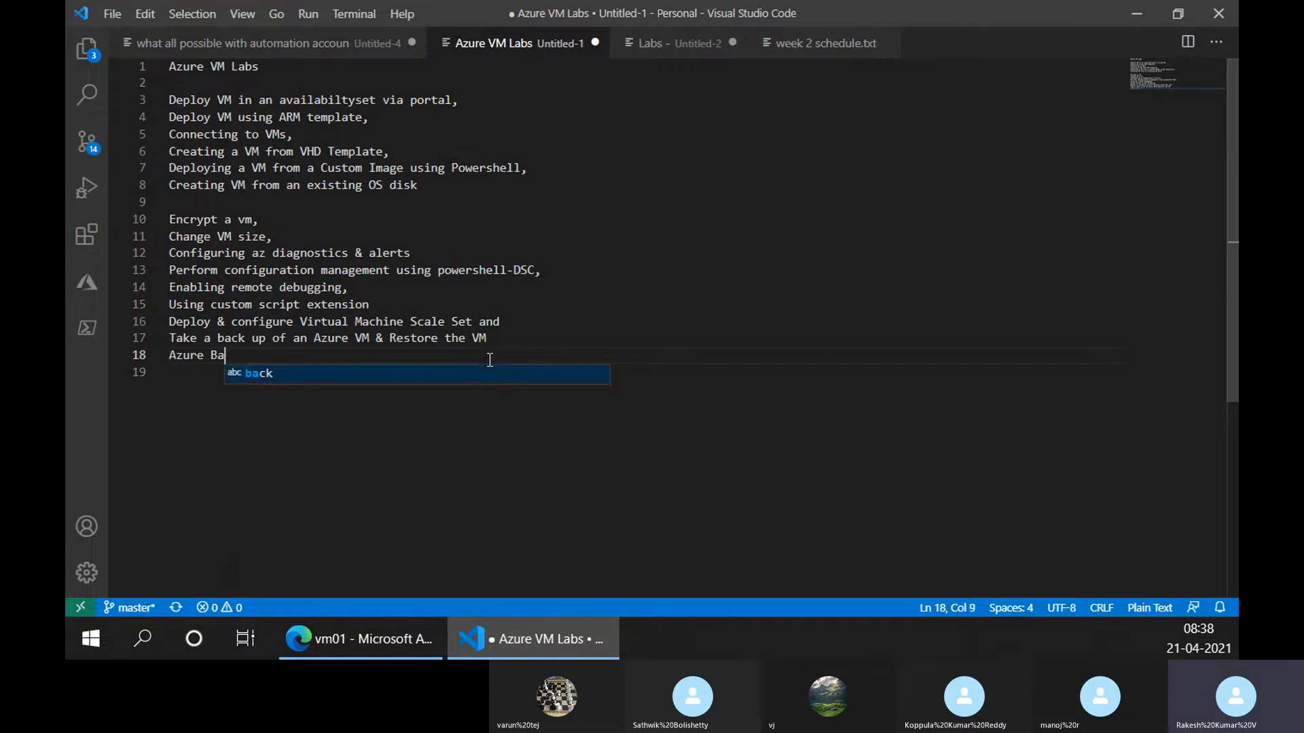
{"action": "type", "text": "stion service"}
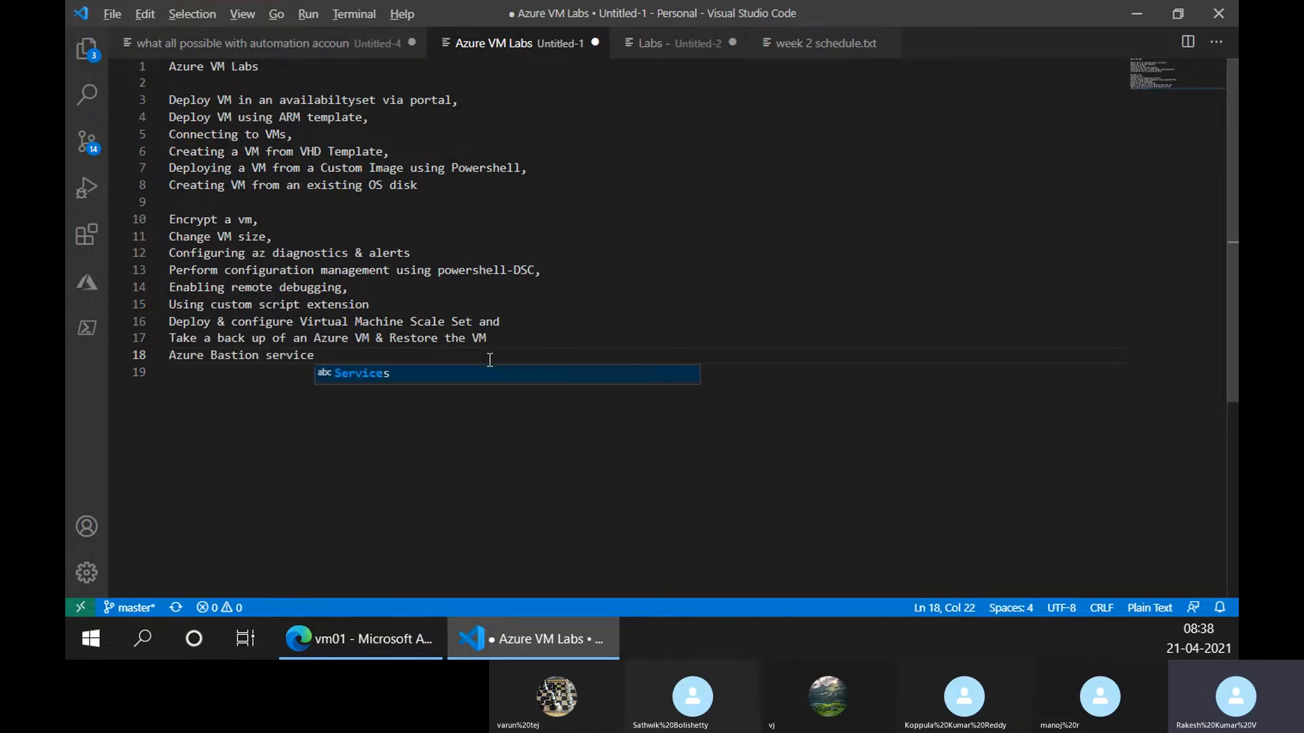
{"action": "key", "text": "alt+Tab"}
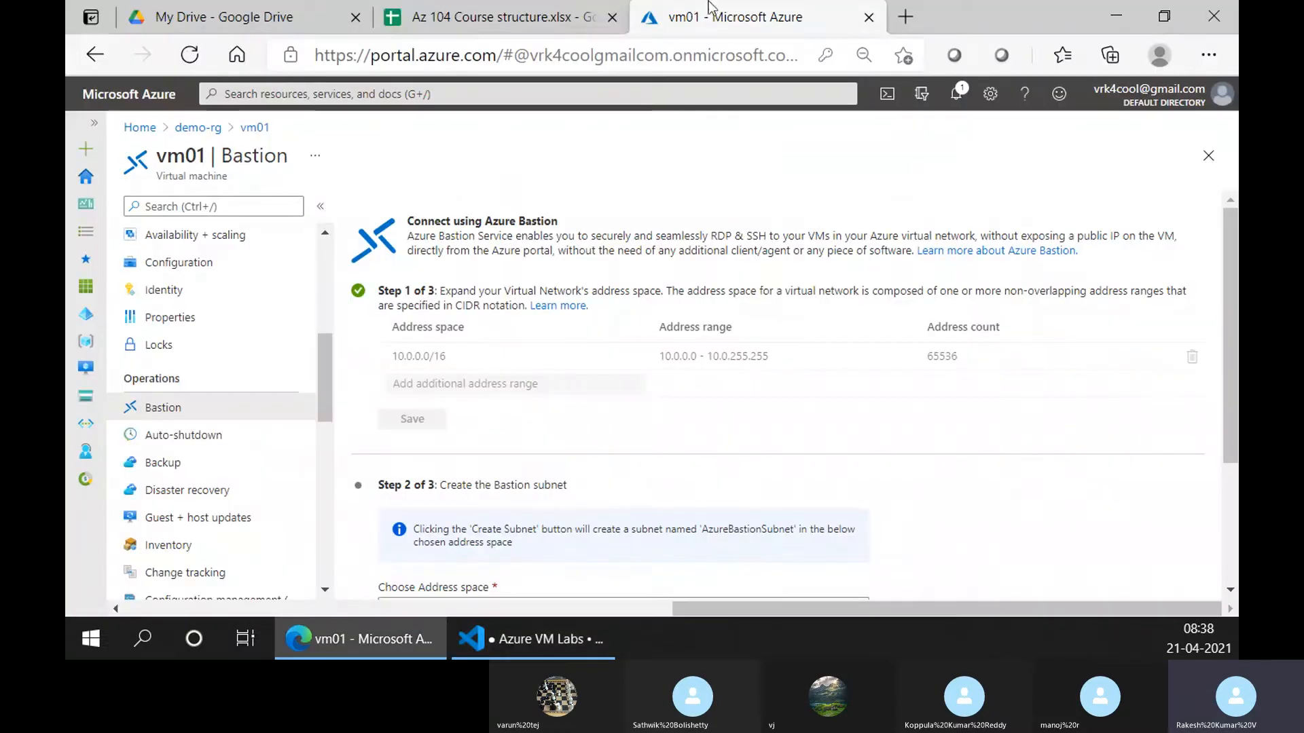
Bring up the Az 104 Course structure Compute sheet showing the VM lab list in row 5
{"action": "left_click", "coordinate": [500, 17]}
{"action": "scroll", "coordinate": [635, 490], "scroll_direction": "up", "scroll_amount": 3}
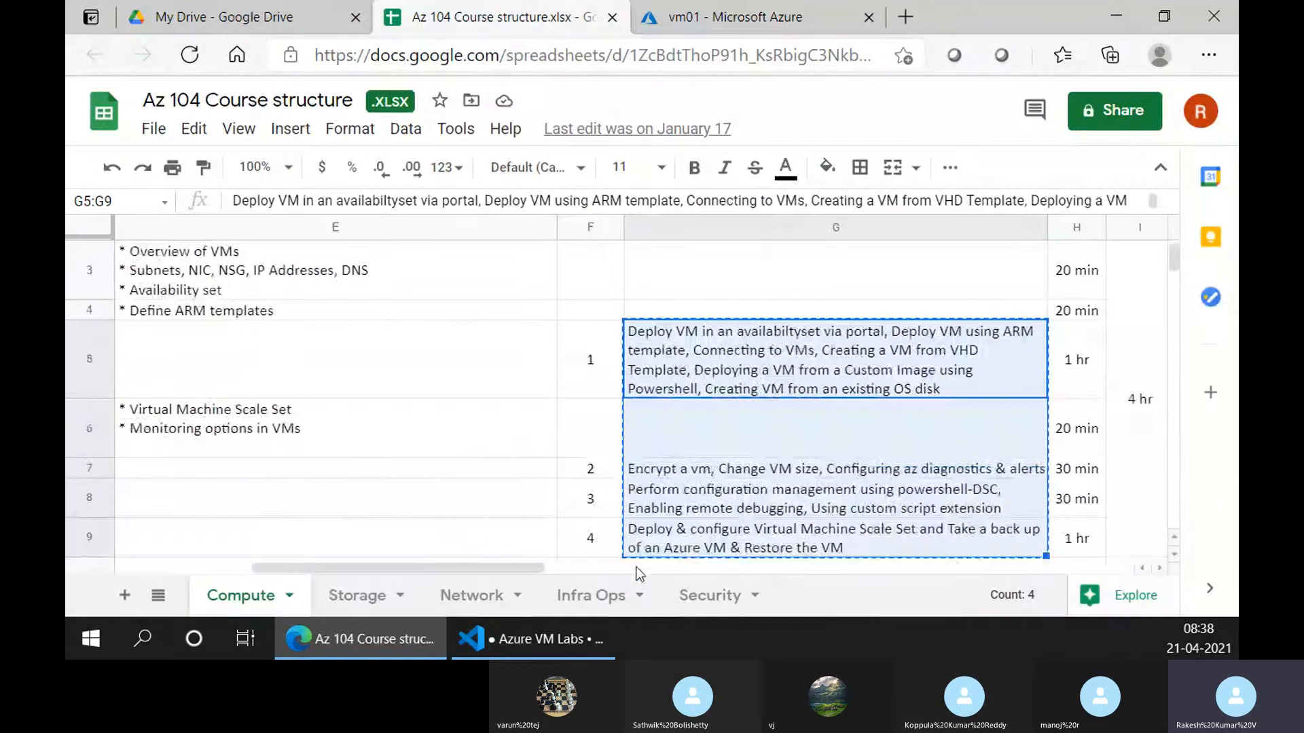
{"action": "left_click_drag", "start_coordinate": [514, 562], "coordinate": [430, 557]}
{"action": "scroll", "coordinate": [498, 483], "scroll_direction": "down", "scroll_amount": 5}
{"action": "scroll", "coordinate": [498, 484], "scroll_direction": "up", "scroll_amount": 3}
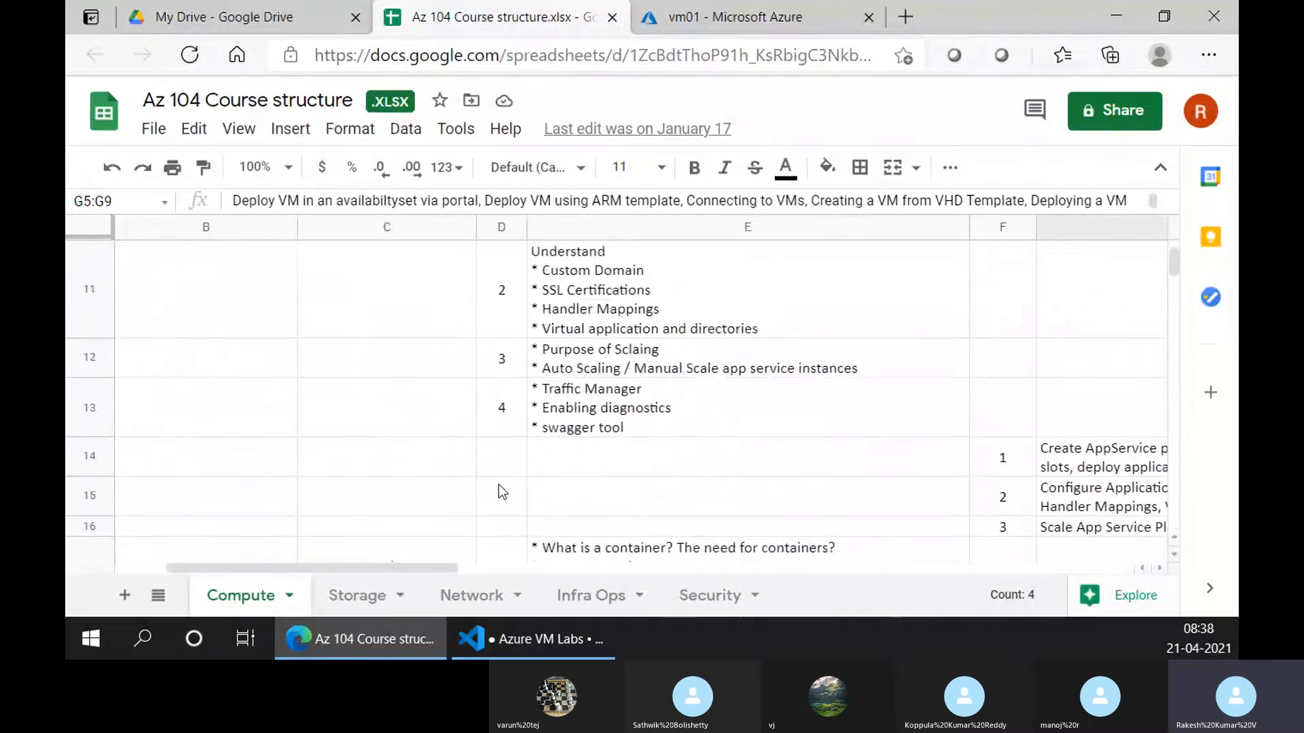
{"action": "scroll", "coordinate": [499, 483], "scroll_direction": "down", "scroll_amount": 2}
{"action": "scroll", "coordinate": [499, 483], "scroll_direction": "down", "scroll_amount": 2}
{"action": "scroll", "coordinate": [499, 483], "scroll_direction": "up", "scroll_amount": 8}
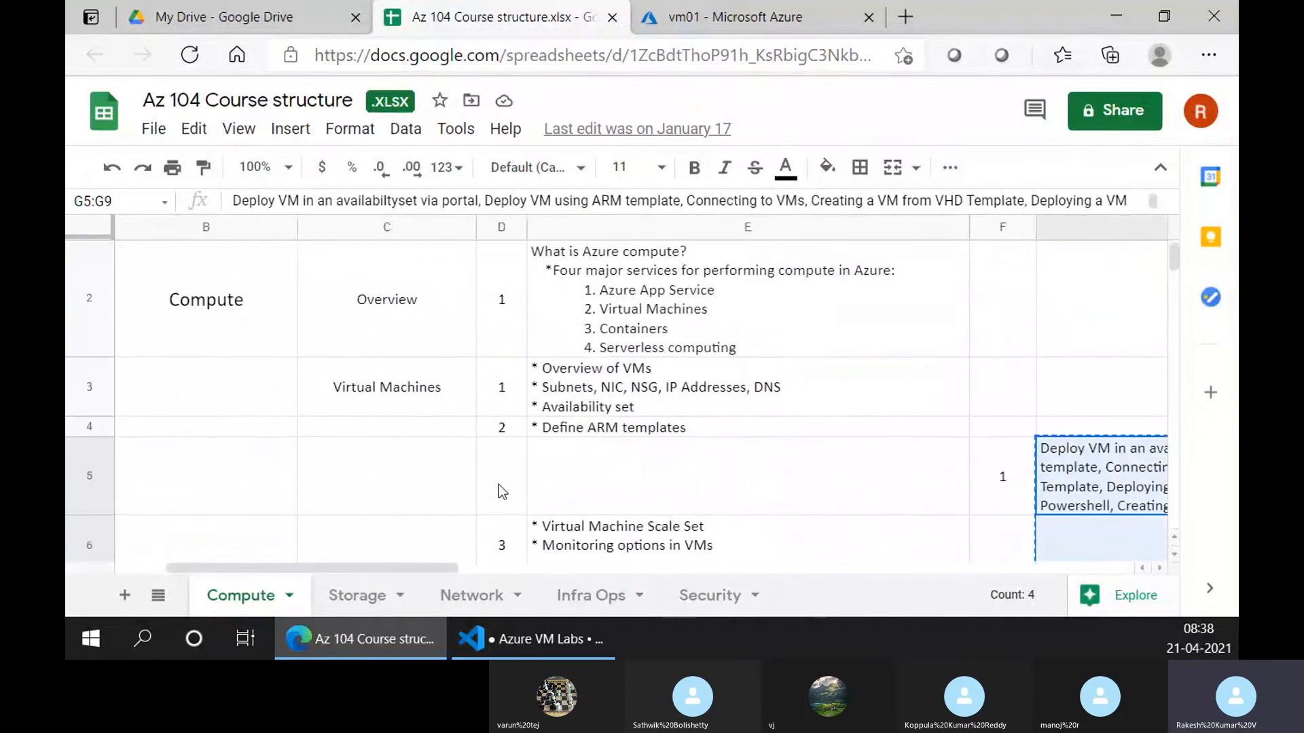
Compare the Compute sheet against the Azure VM Labs notes, switching between them
{"action": "left_click", "coordinate": [492, 635]}
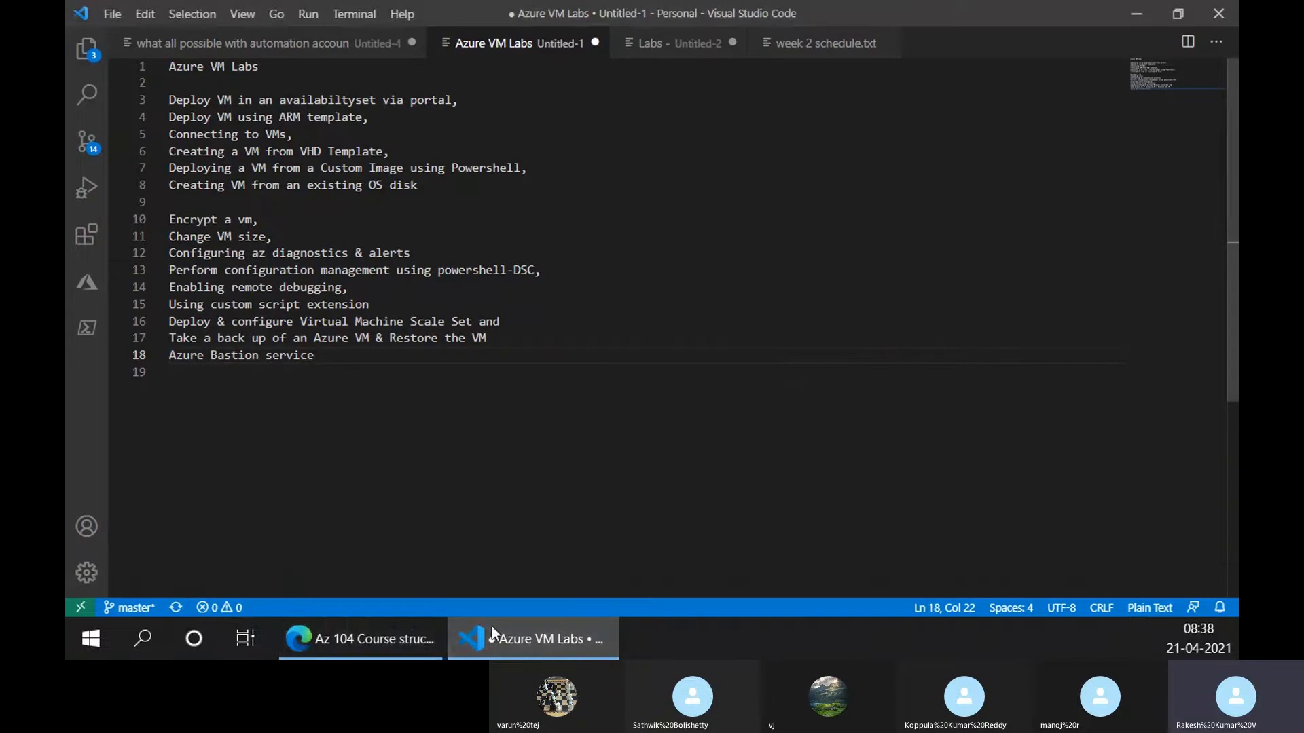
{"action": "left_click", "coordinate": [401, 645]}
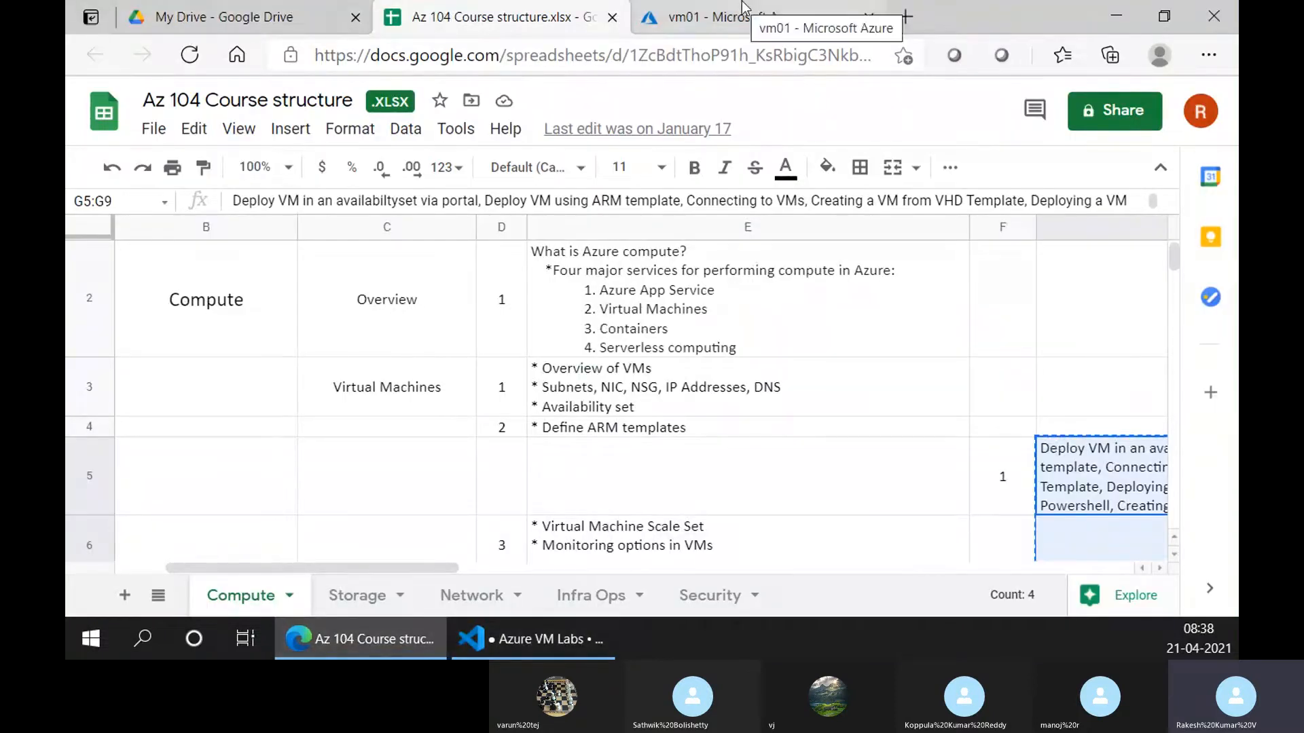
{"action": "left_click", "coordinate": [578, 641]}
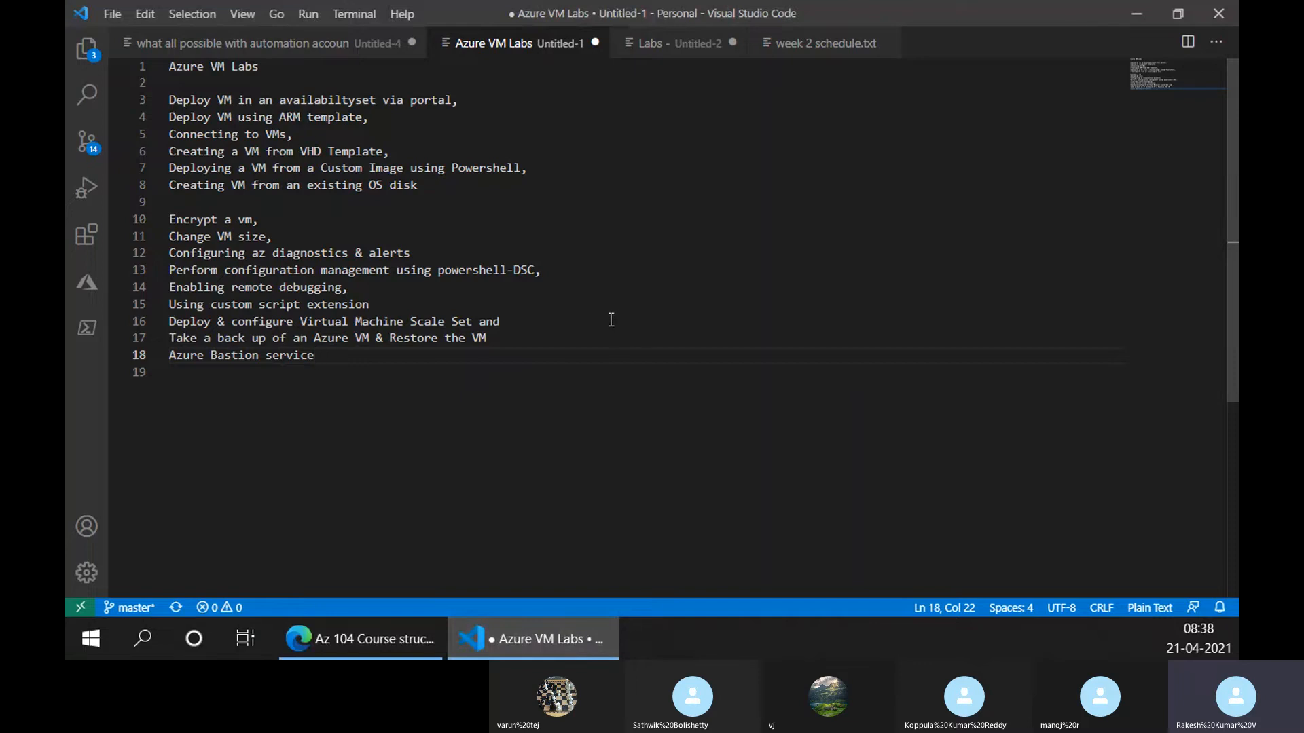
{"action": "left_click", "coordinate": [417, 649]}
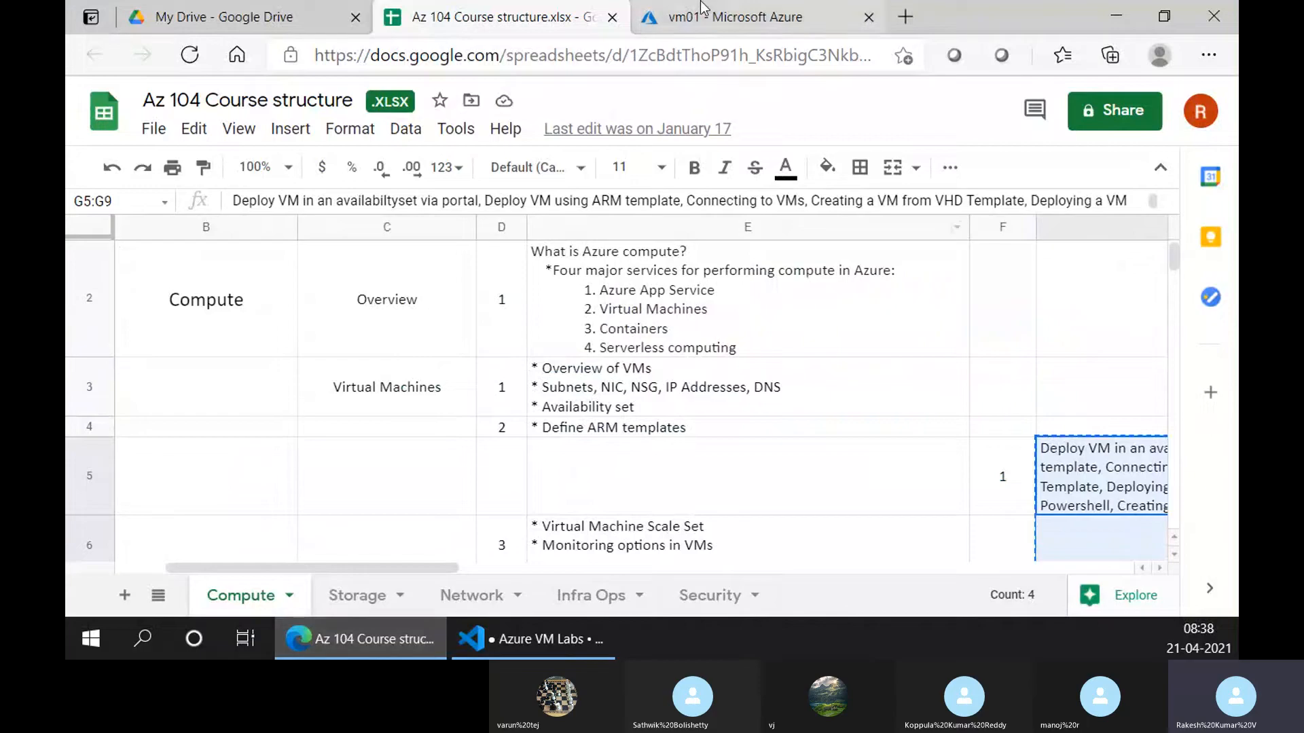
Show vm01's Auto-shutdown settings: Off, with a 12:00:00 AM schedule
{"action": "left_click", "coordinate": [703, 9]}
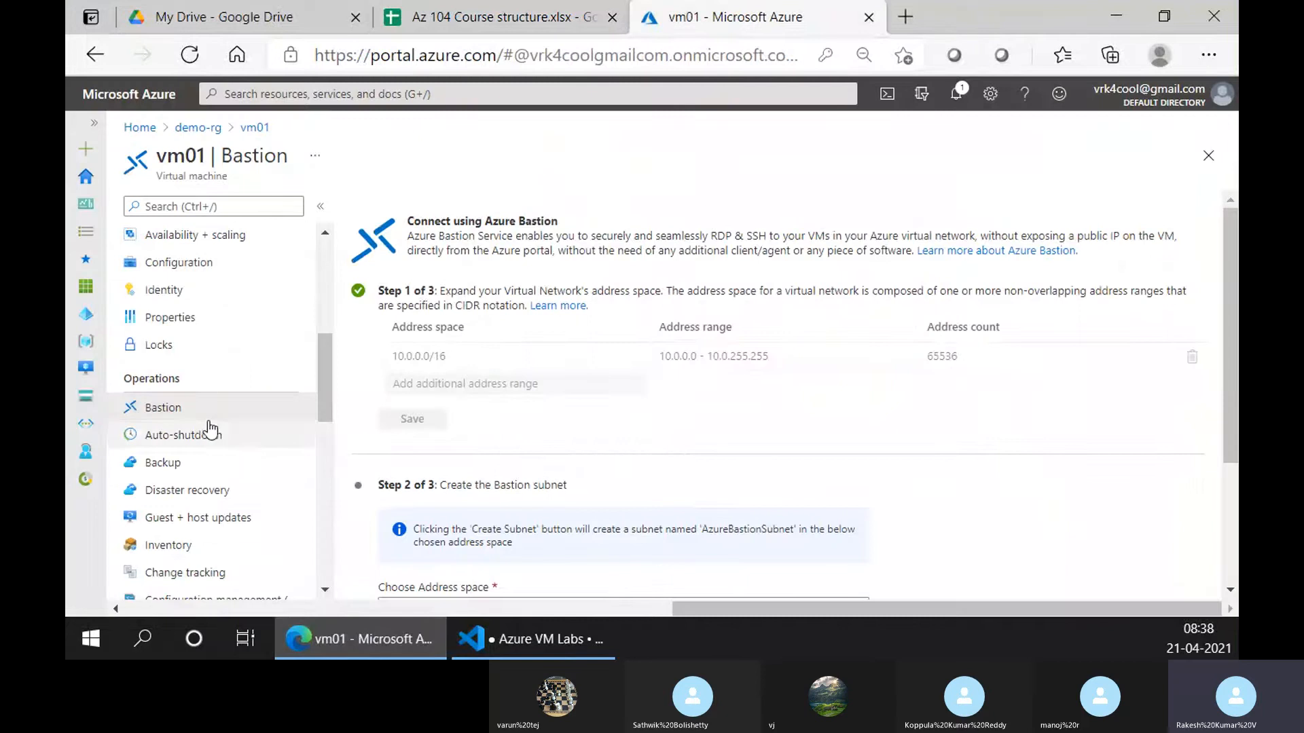
{"action": "left_click", "coordinate": [245, 378]}
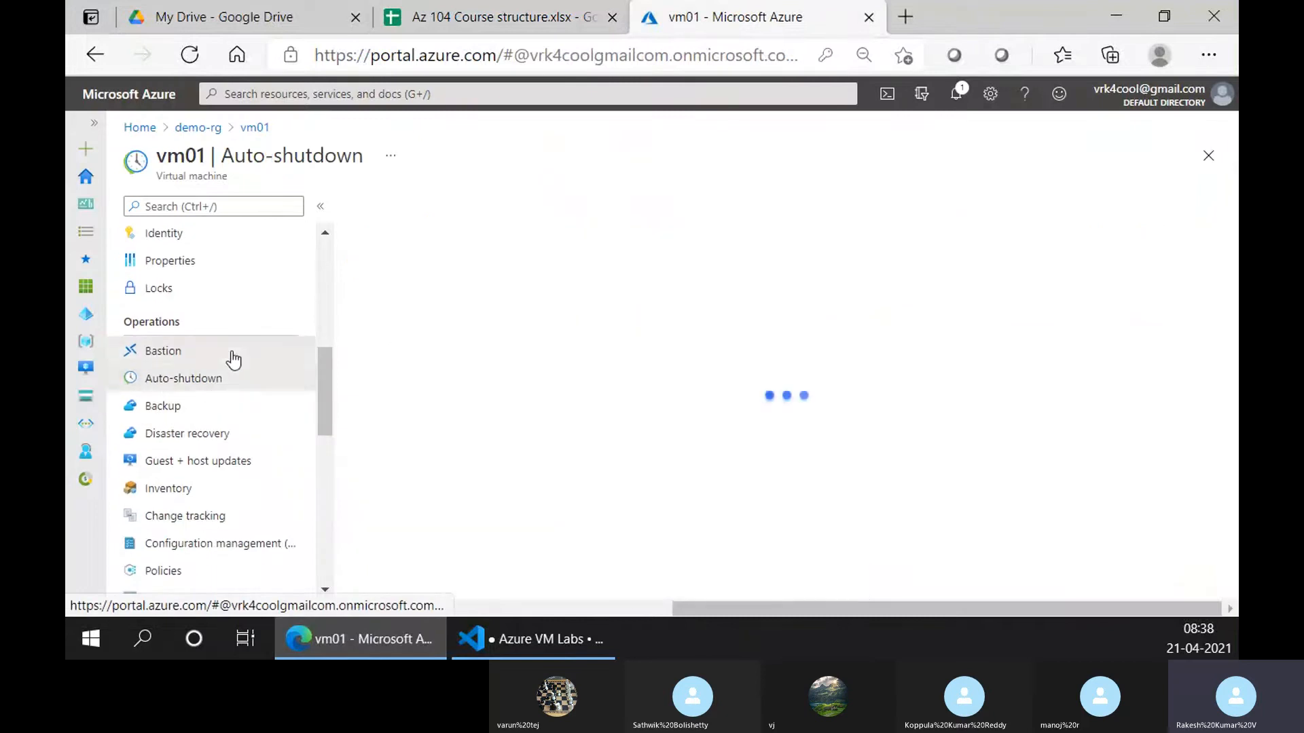
{"action": "left_click", "coordinate": [233, 358]}
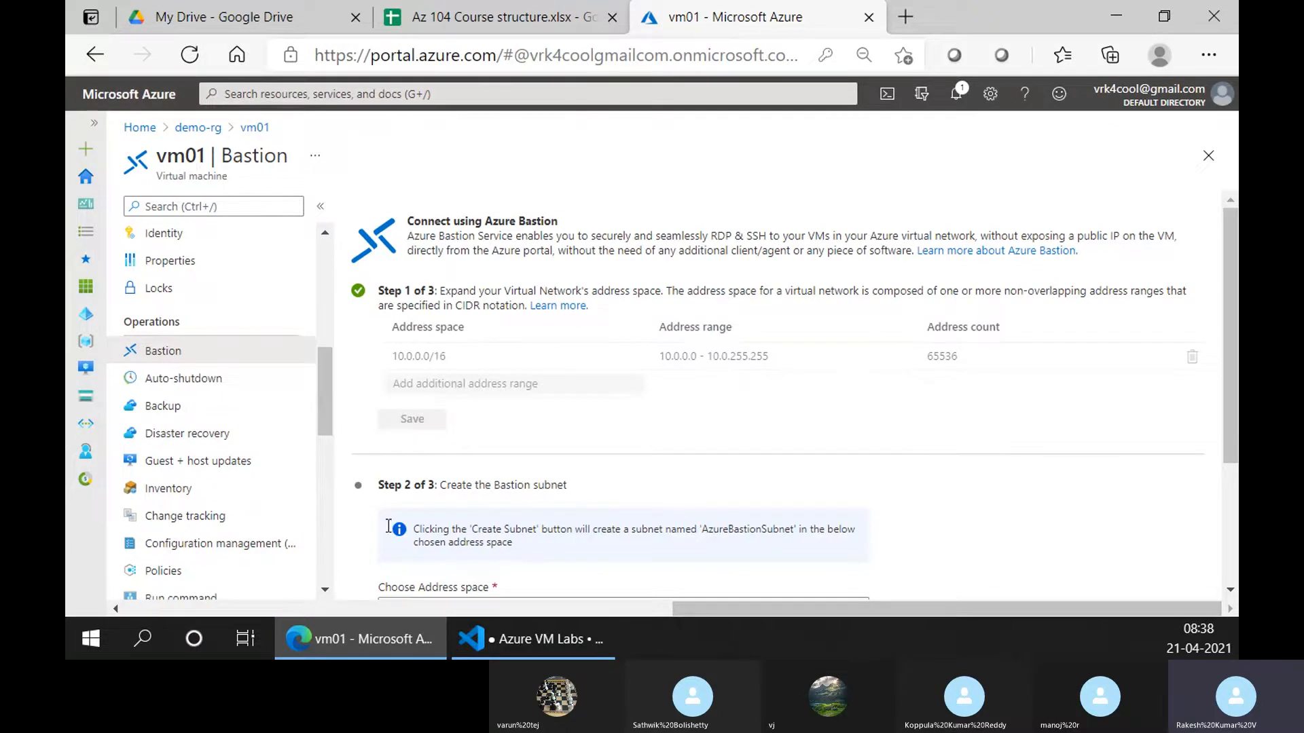
{"action": "scroll", "coordinate": [224, 424], "scroll_direction": "down", "scroll_amount": 1}
{"action": "scroll", "coordinate": [878, 520], "scroll_direction": "down", "scroll_amount": 3}
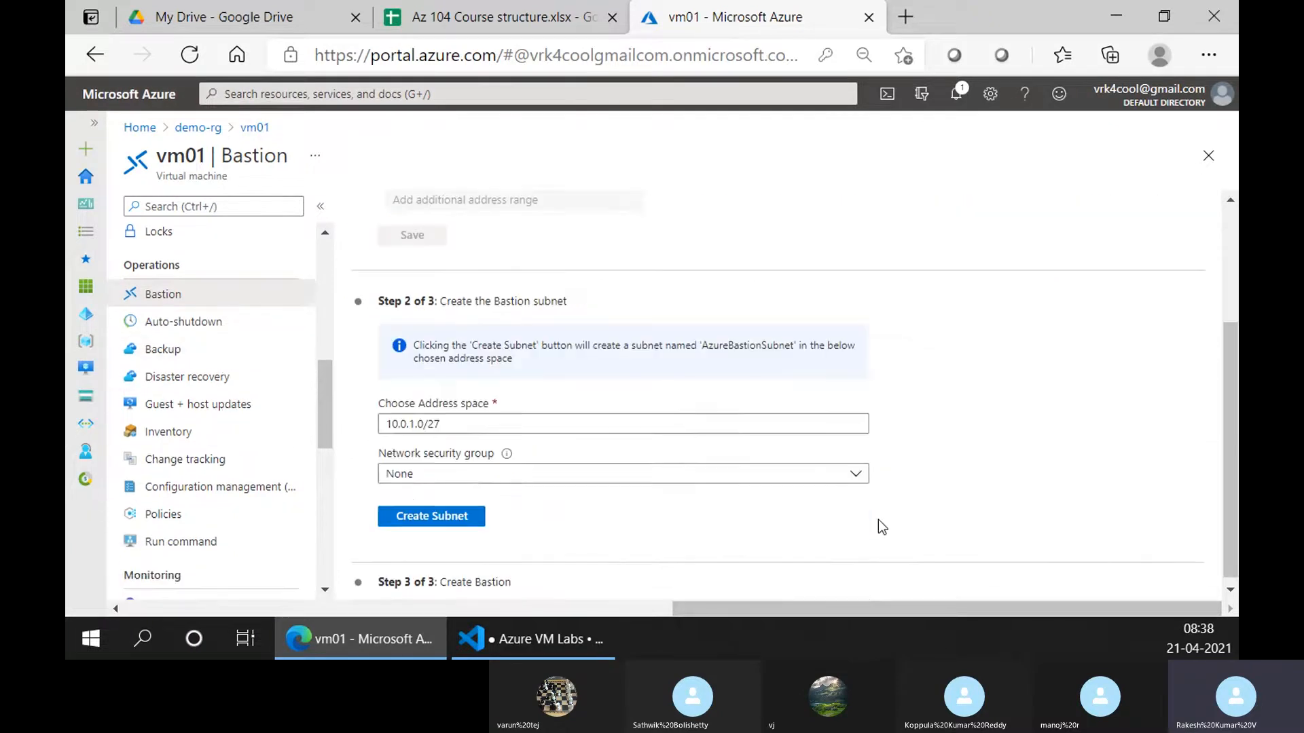
{"action": "left_click", "coordinate": [227, 321]}
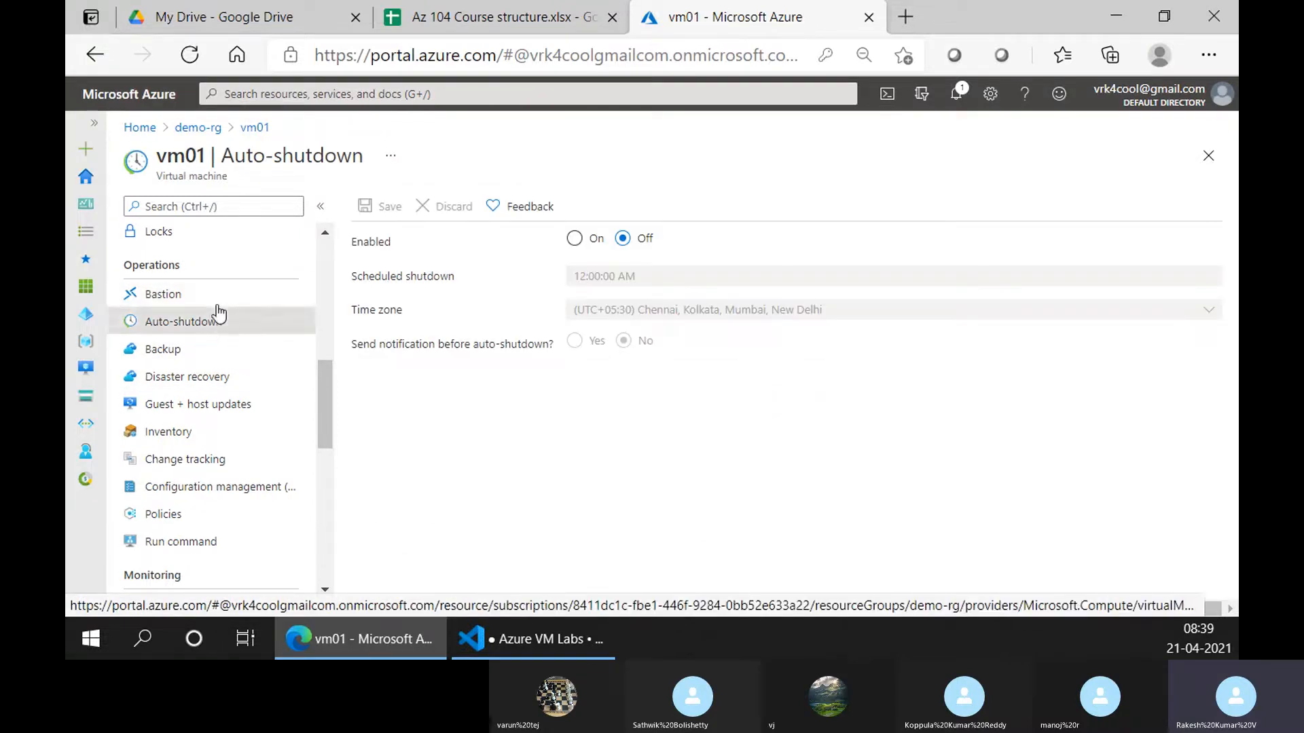
{"action": "scroll", "coordinate": [227, 326], "scroll_direction": "up", "scroll_amount": 3}
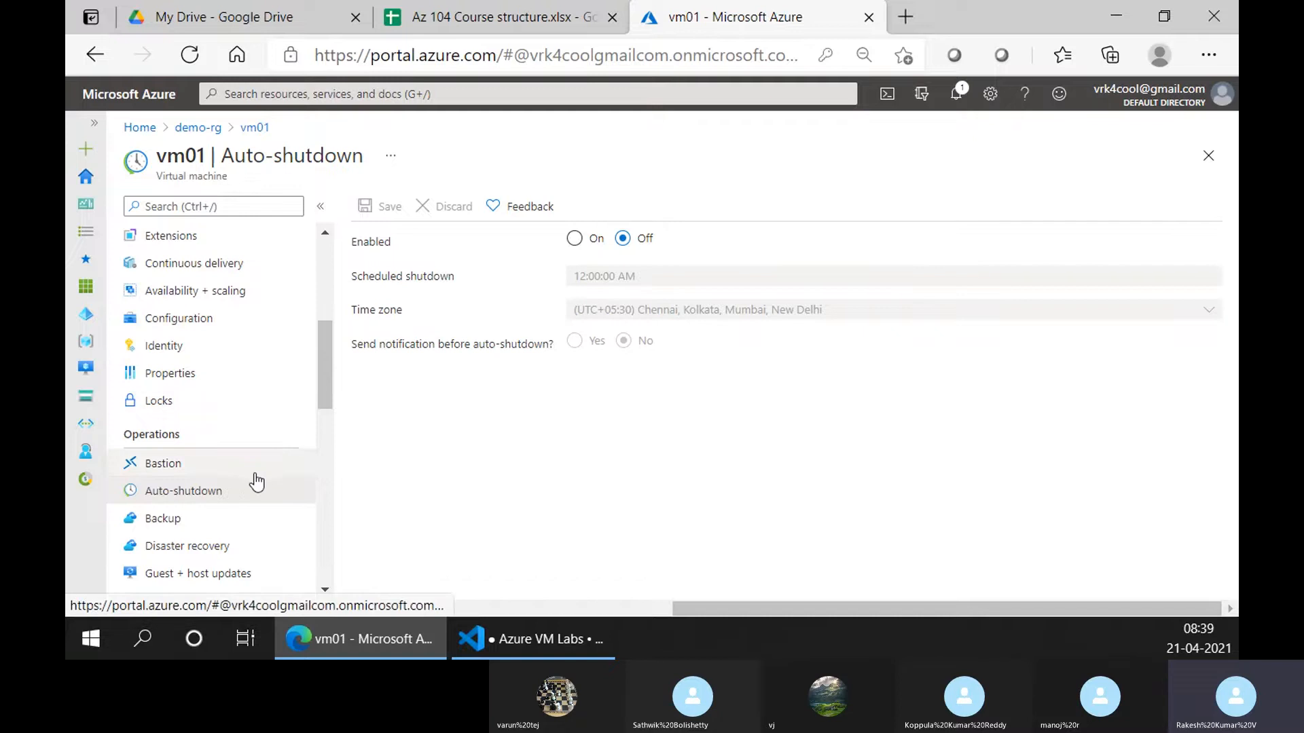
{"action": "scroll", "coordinate": [240, 477], "scroll_direction": "down", "scroll_amount": 2}
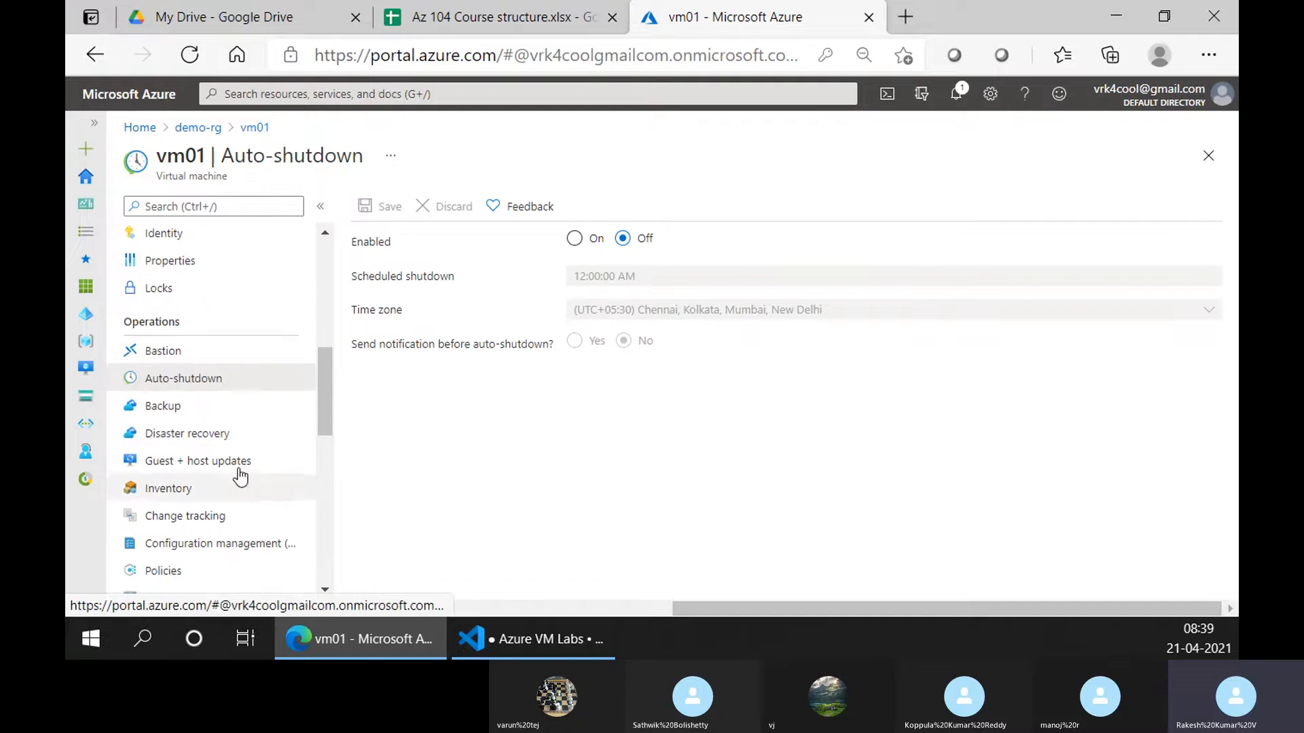
Check vm01's Disaster recovery setup replicating from source East US to target West US
{"action": "left_click", "coordinate": [193, 407]}
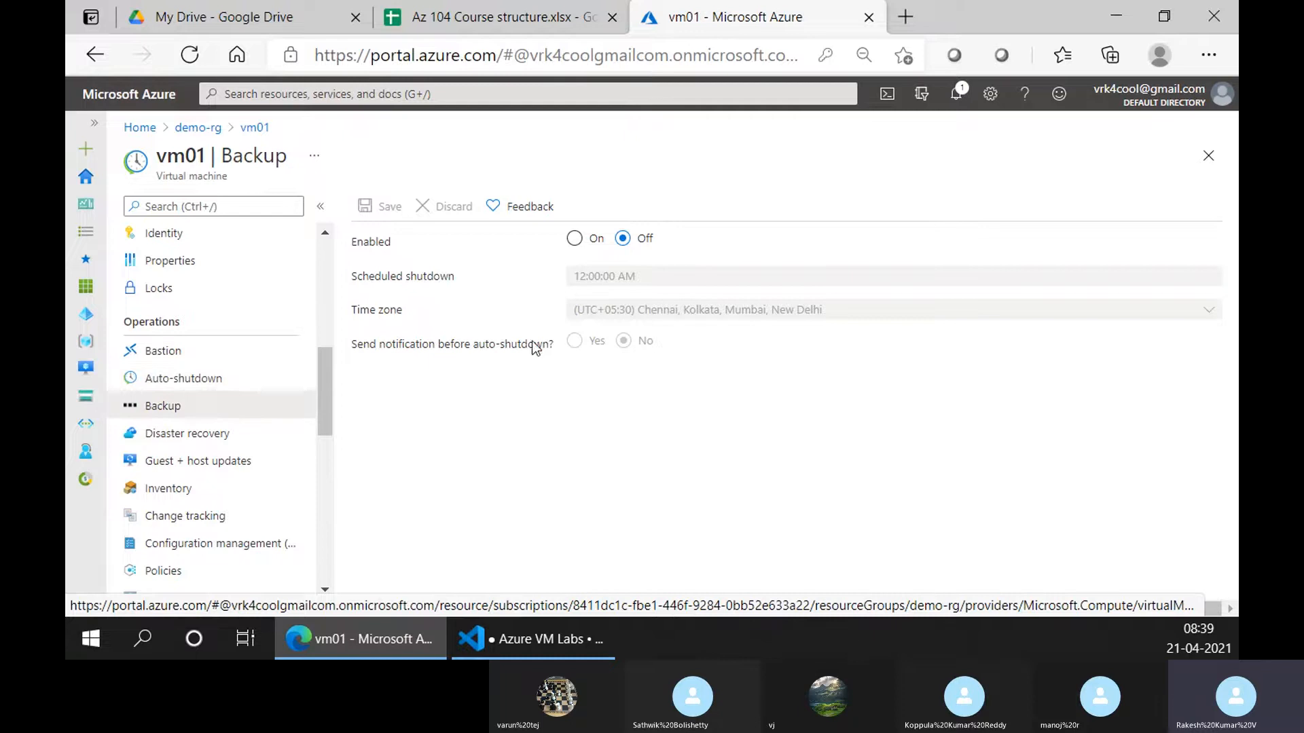
{"action": "left_click", "coordinate": [182, 438]}
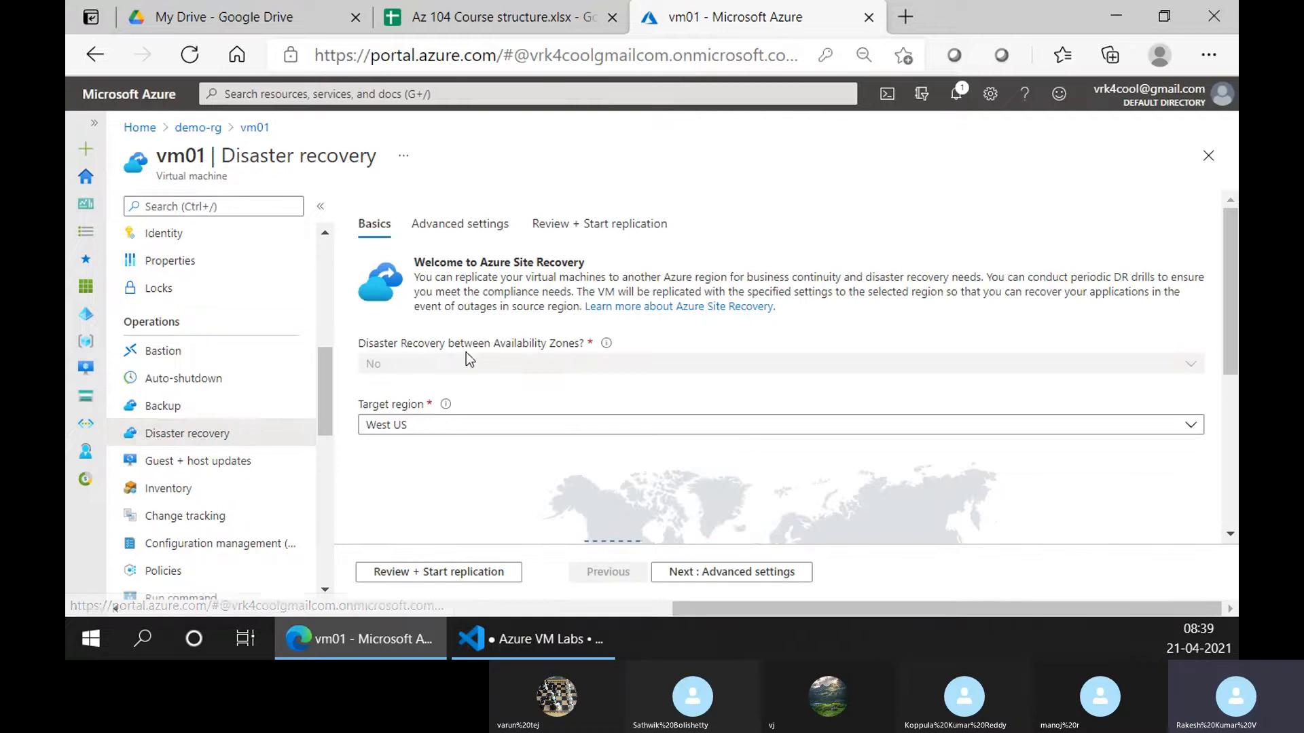
{"action": "scroll", "coordinate": [581, 451], "scroll_direction": "down", "scroll_amount": 2}
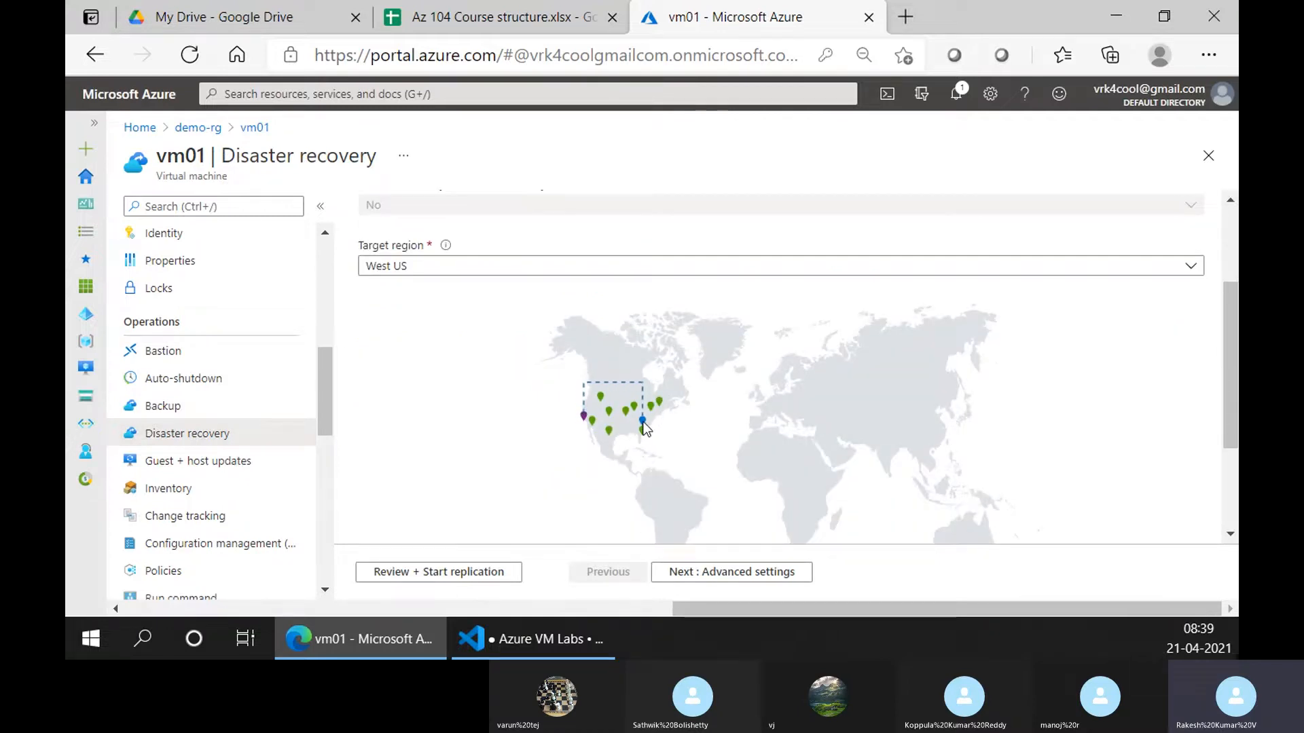
{"action": "scroll", "coordinate": [643, 427], "scroll_direction": "up", "scroll_amount": 2}
{"action": "scroll", "coordinate": [642, 426], "scroll_direction": "down", "scroll_amount": 2}
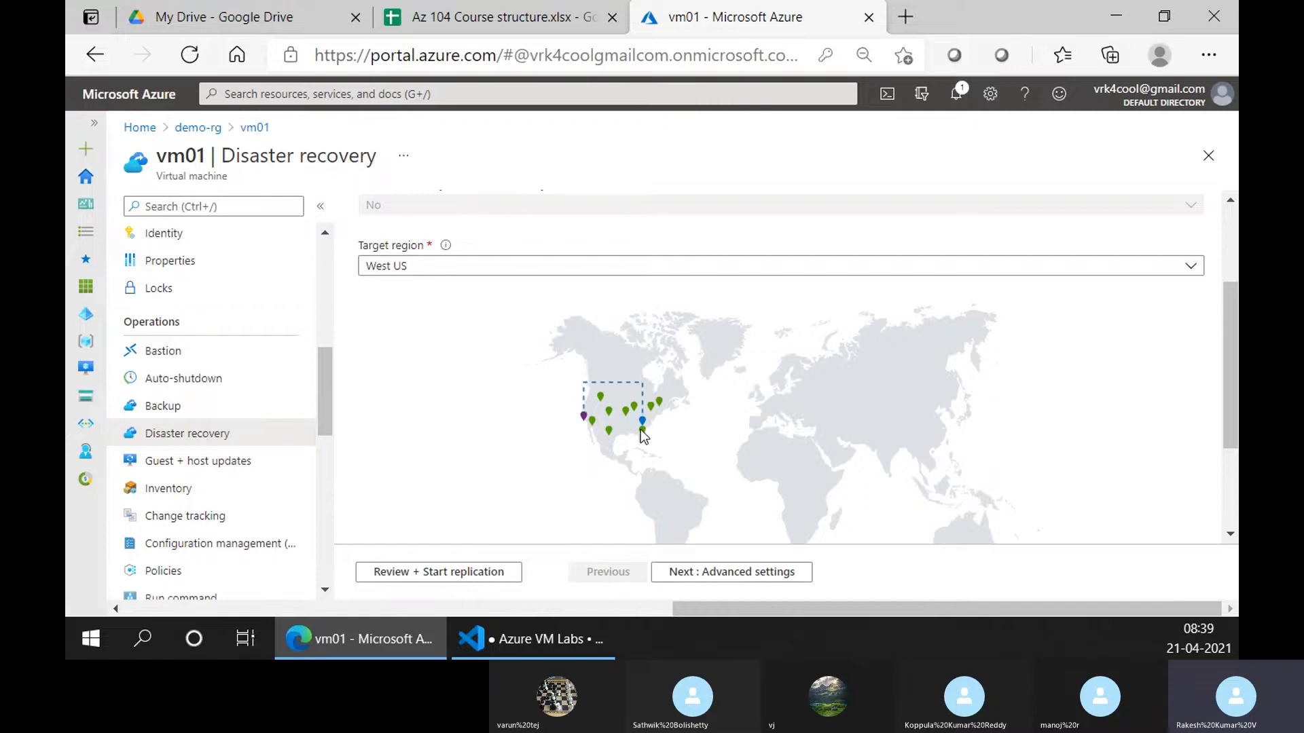
{"action": "scroll", "coordinate": [638, 422], "scroll_direction": "up", "scroll_amount": 1}
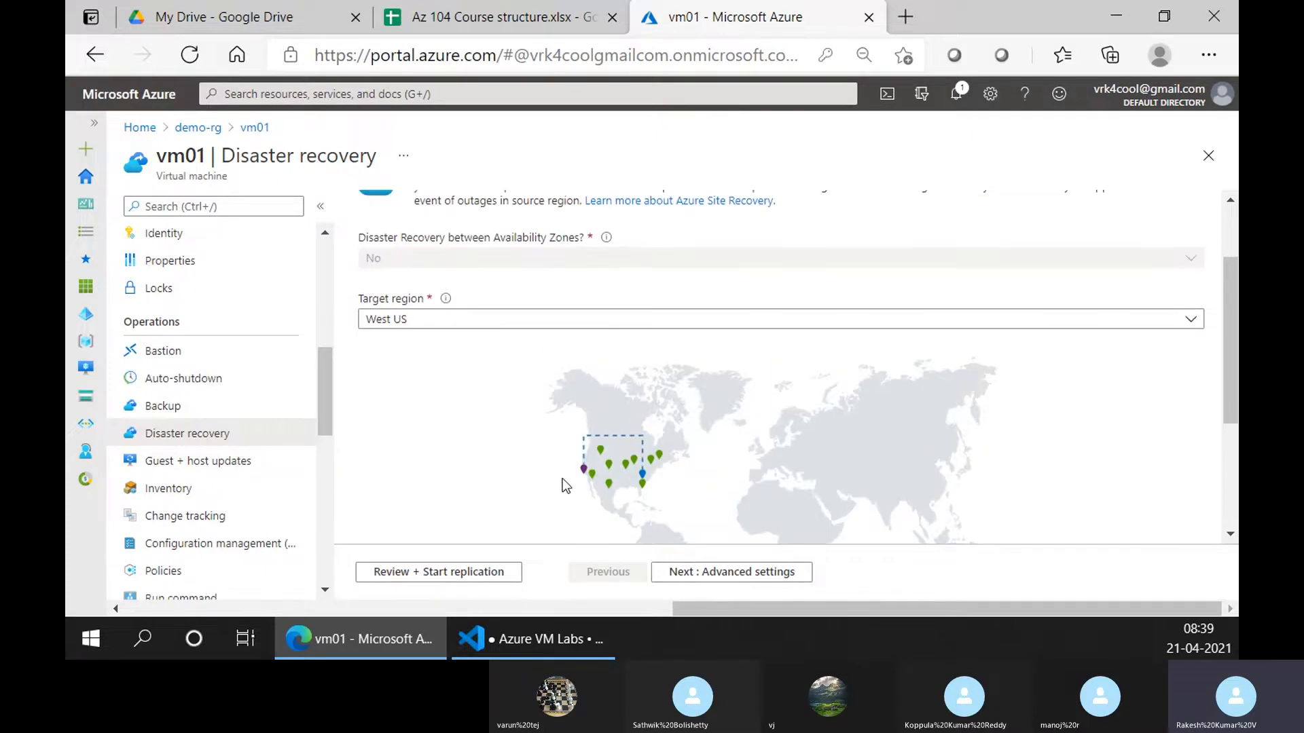
{"action": "scroll", "coordinate": [507, 444], "scroll_direction": "up", "scroll_amount": 1}
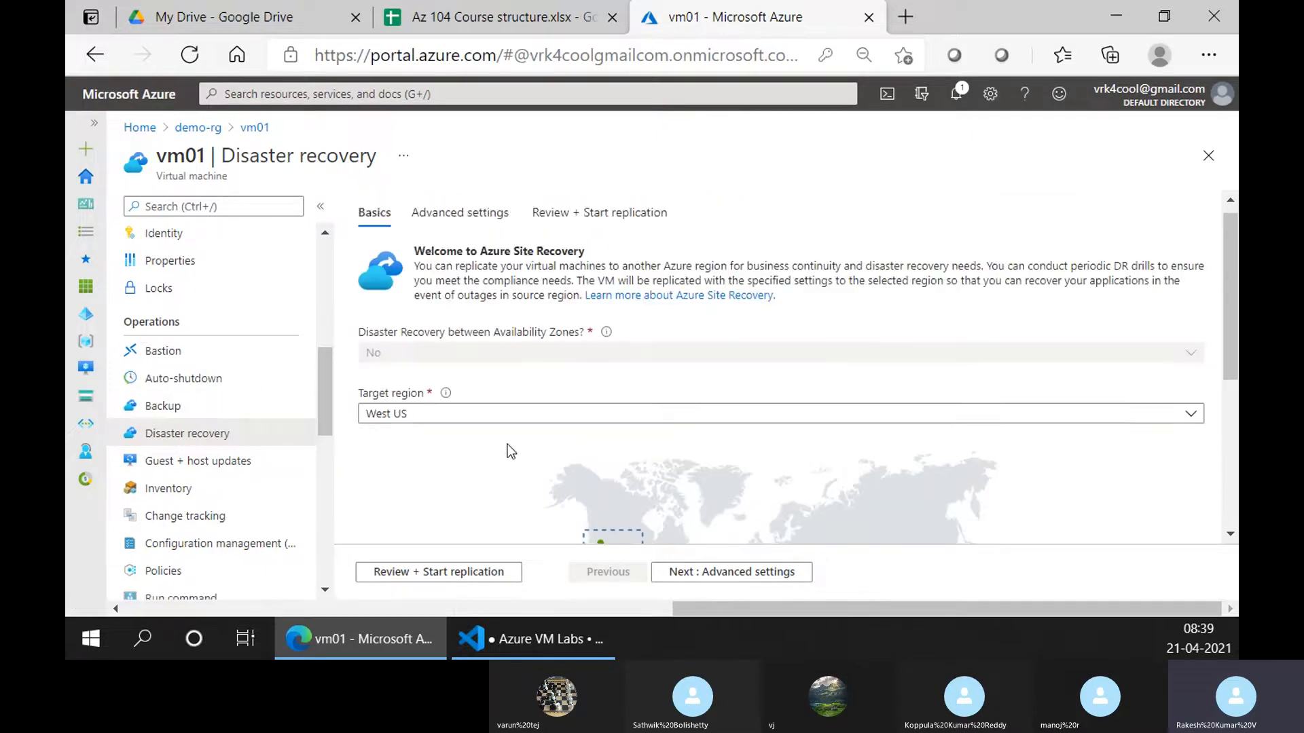
{"action": "scroll", "coordinate": [513, 445], "scroll_direction": "up", "scroll_amount": 1}
{"action": "scroll", "coordinate": [518, 446], "scroll_direction": "down", "scroll_amount": 1}
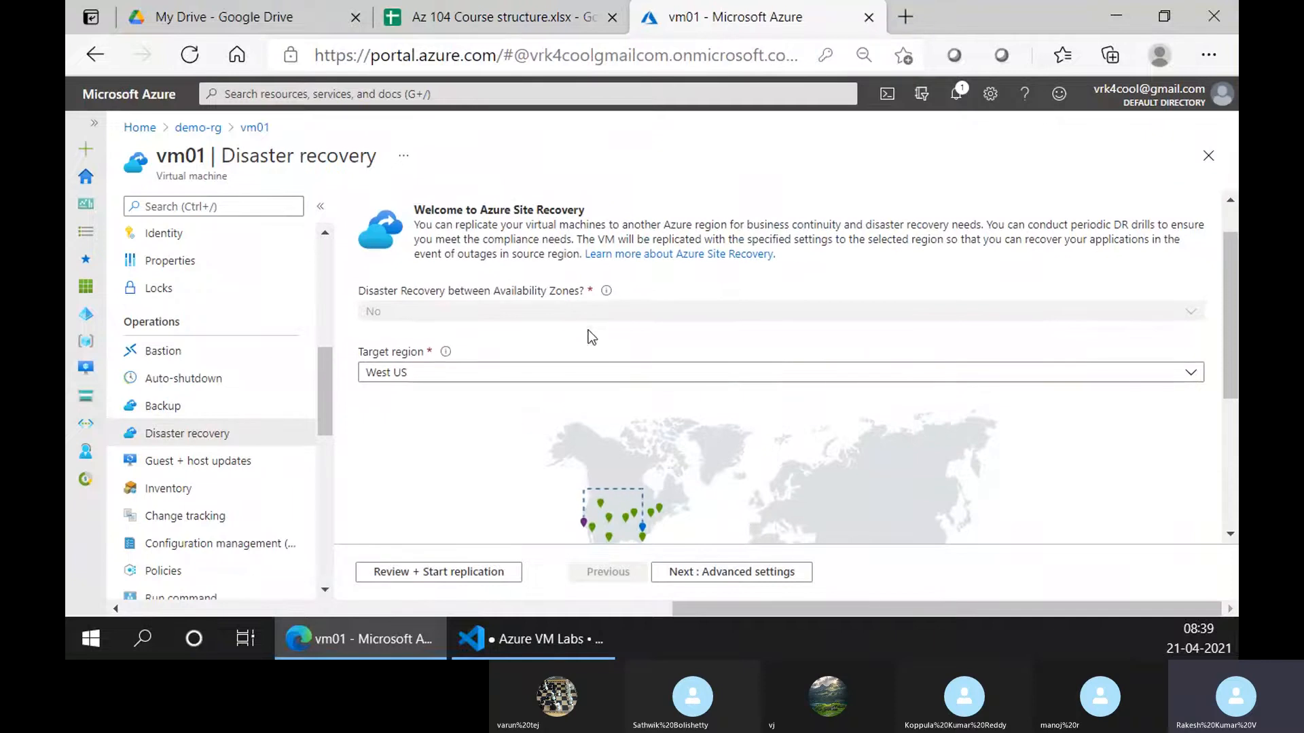
{"action": "scroll", "coordinate": [561, 424], "scroll_direction": "down", "scroll_amount": 4}
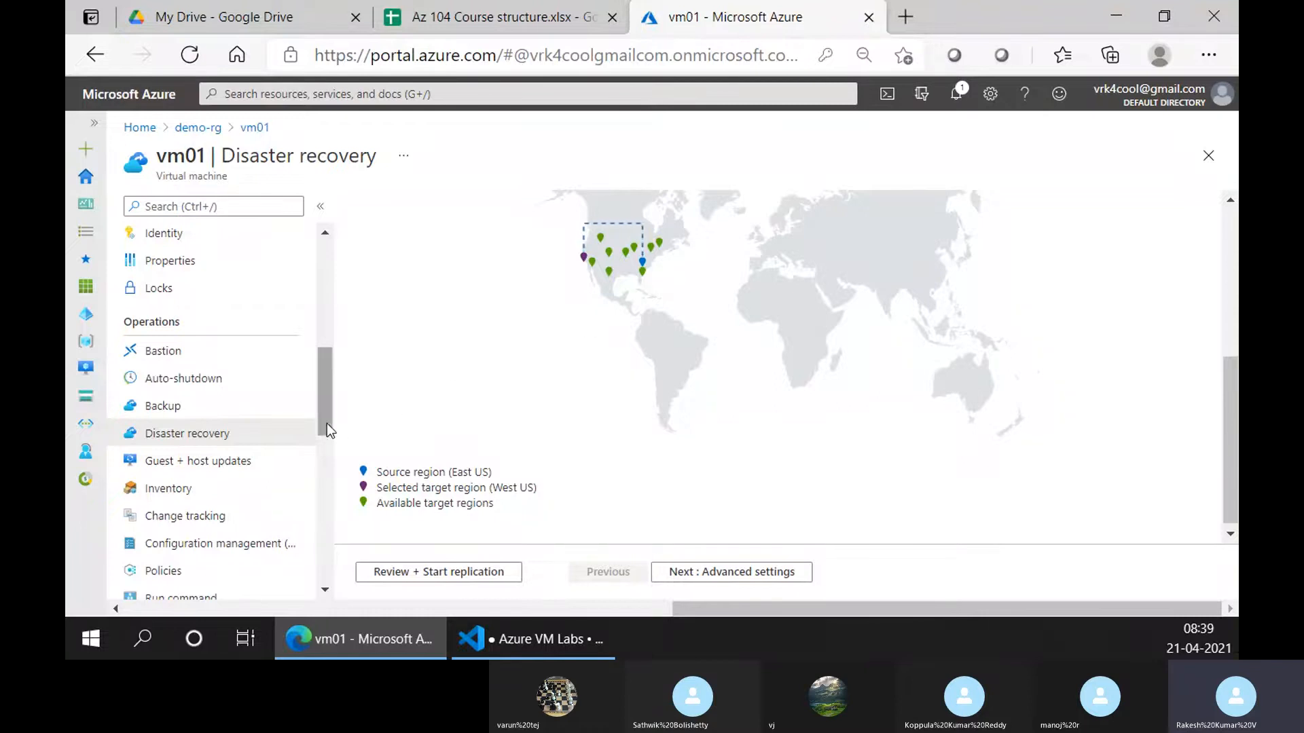
Review vm01's Inventory form, offering a default Log Analytics workspace in East US 2
{"action": "left_click", "coordinate": [269, 468]}
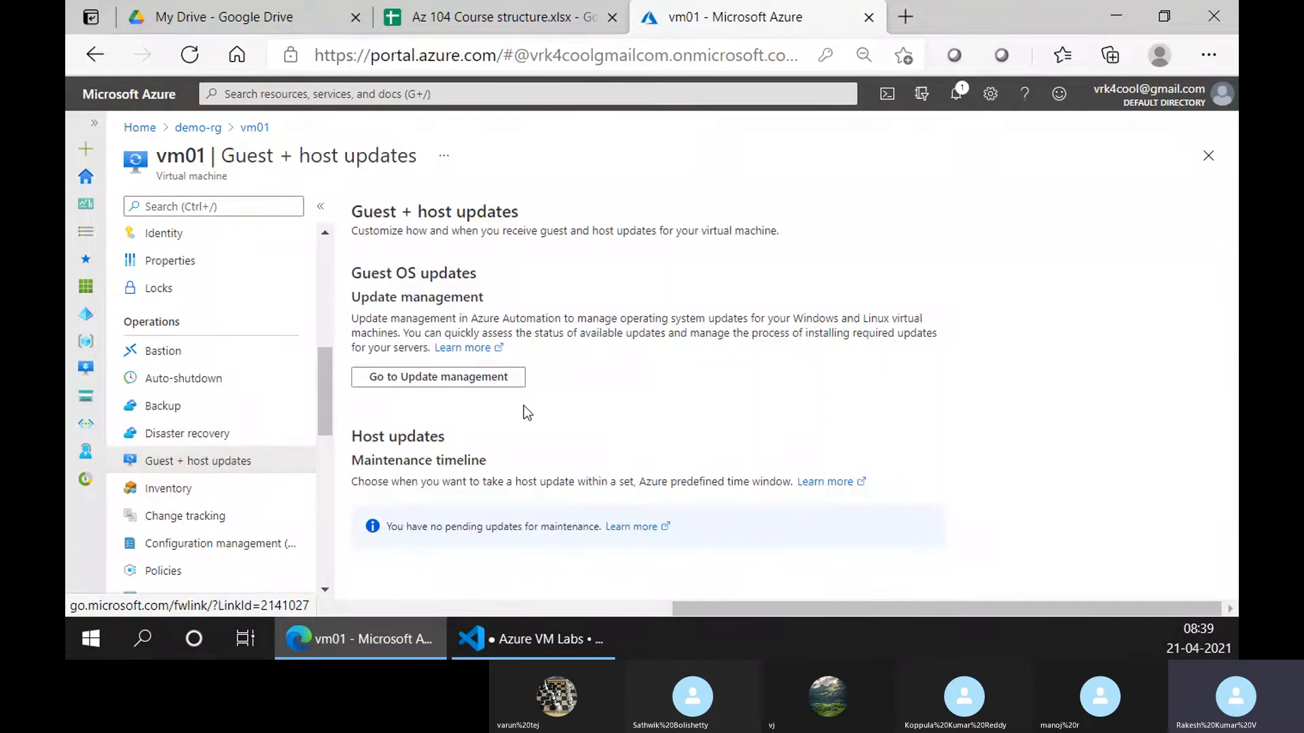
{"action": "scroll", "coordinate": [160, 504], "scroll_direction": "down", "scroll_amount": 2}
{"action": "left_click", "coordinate": [198, 377]}
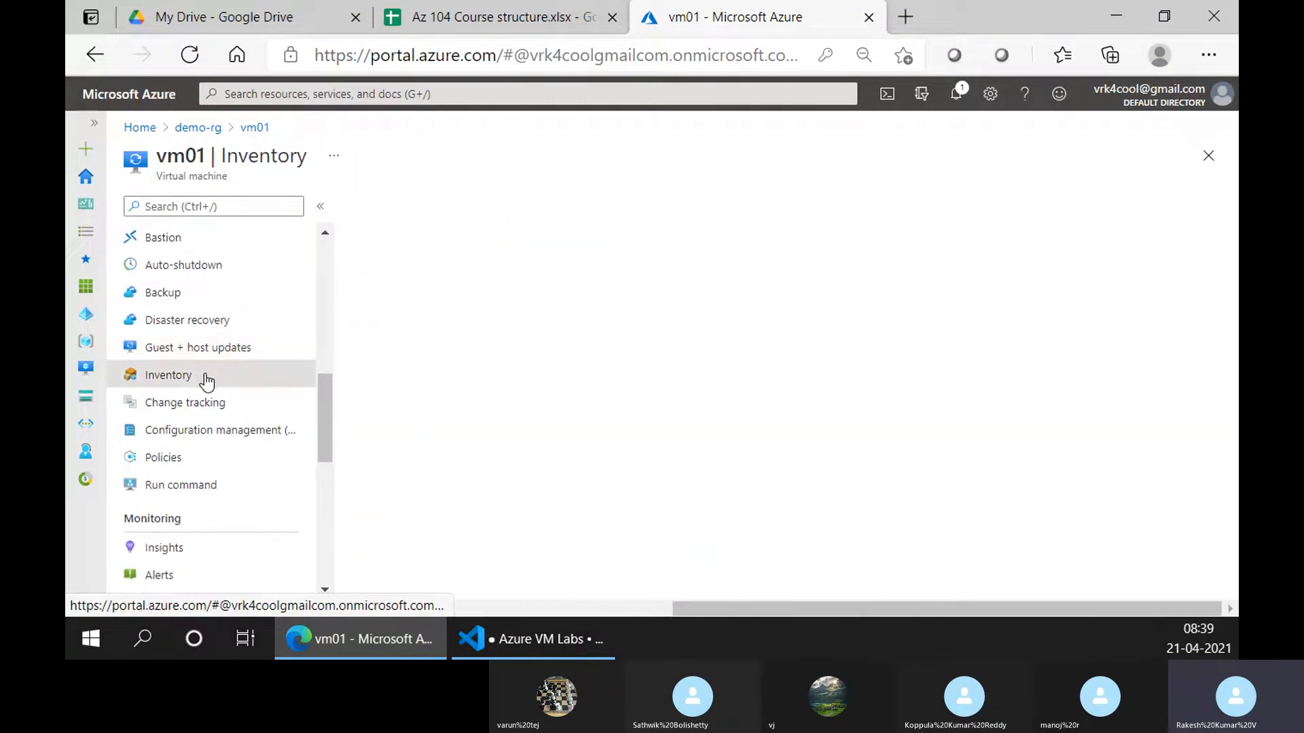
{"action": "scroll", "coordinate": [635, 435], "scroll_direction": "down", "scroll_amount": 2}
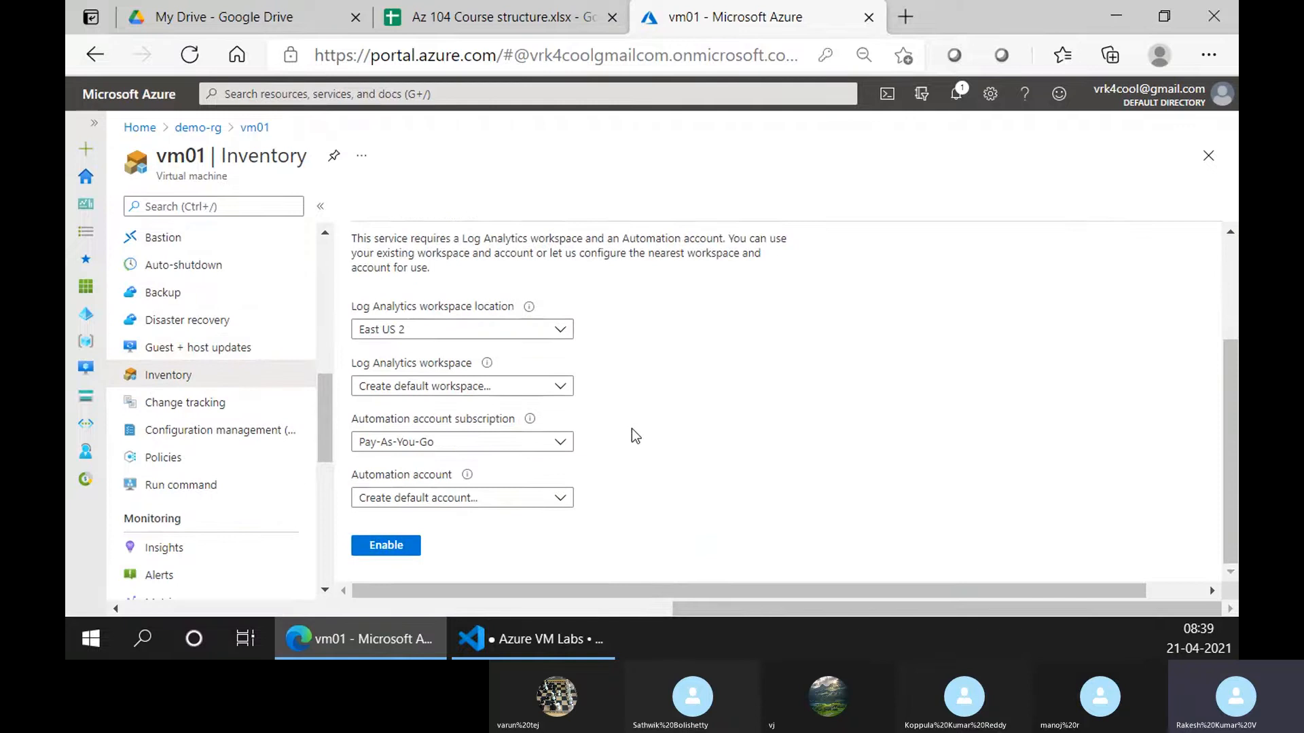
{"action": "scroll", "coordinate": [635, 438], "scroll_direction": "up", "scroll_amount": 2}
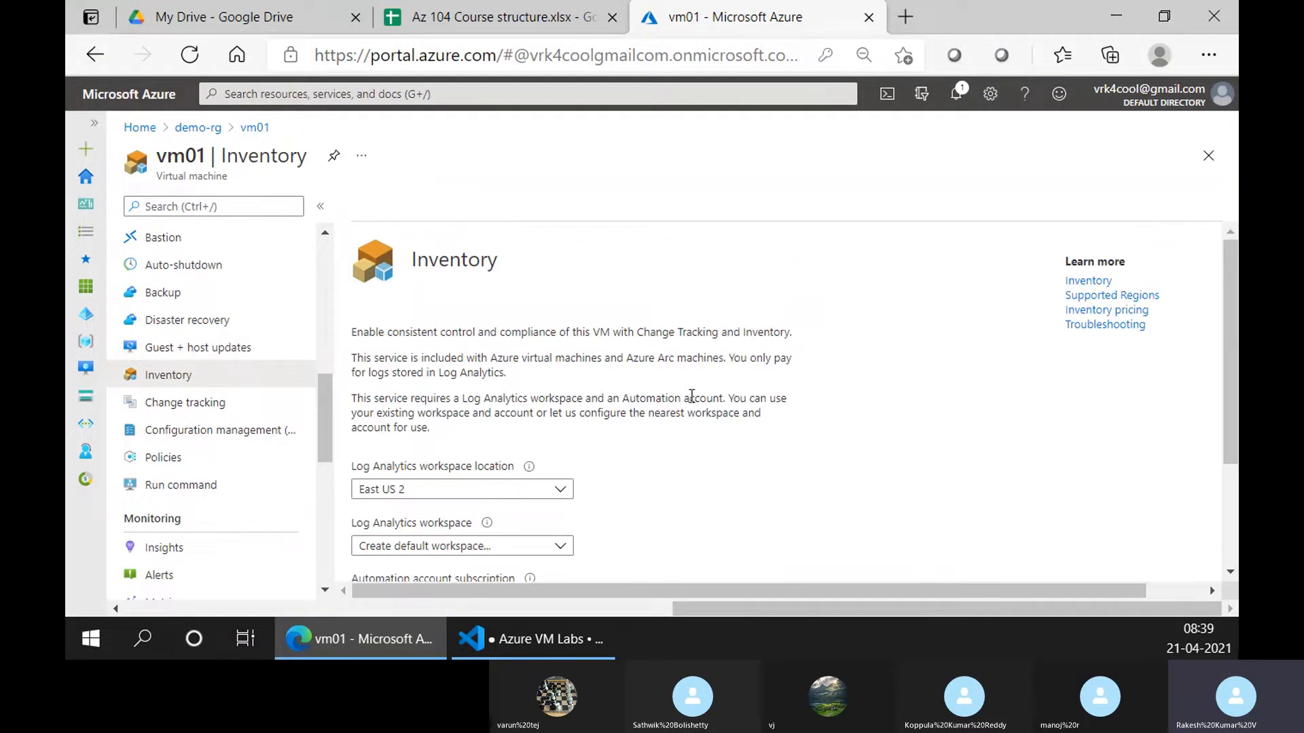
{"action": "scroll", "coordinate": [534, 414], "scroll_direction": "down", "scroll_amount": 2}
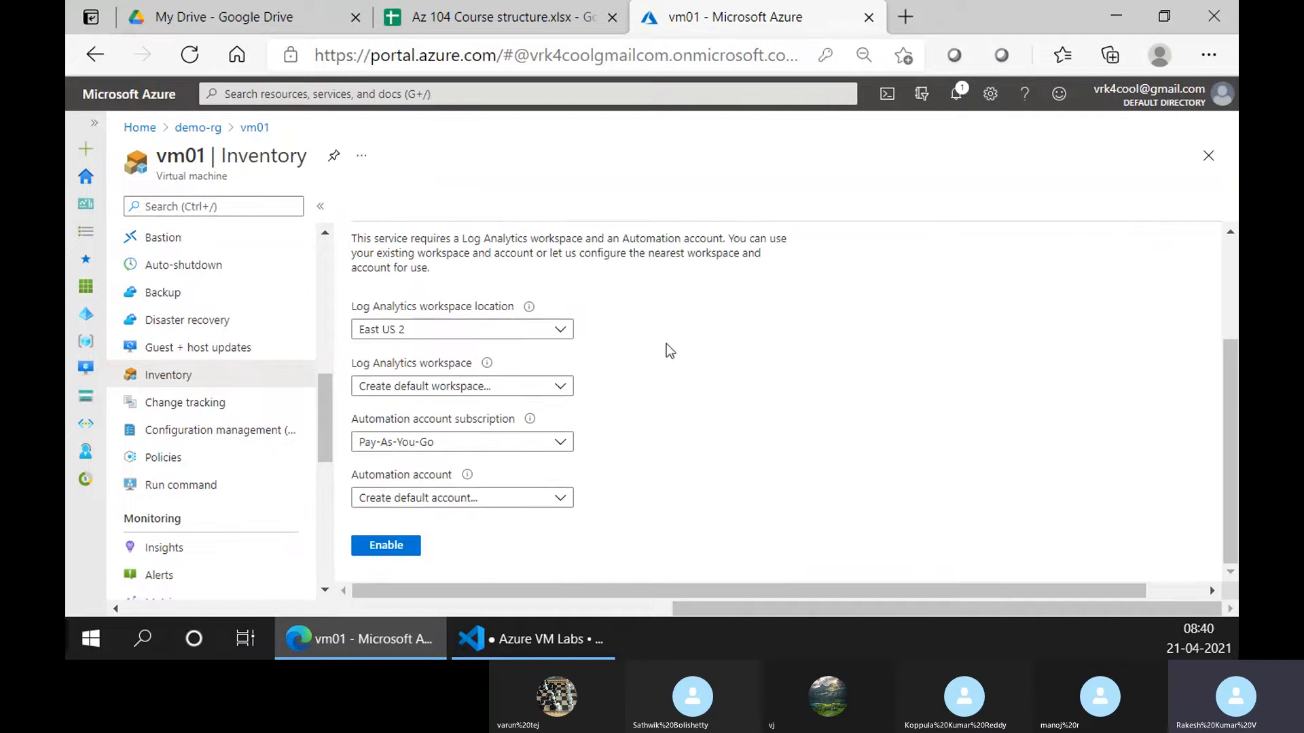
{"action": "scroll", "coordinate": [669, 352], "scroll_direction": "up", "scroll_amount": 2}
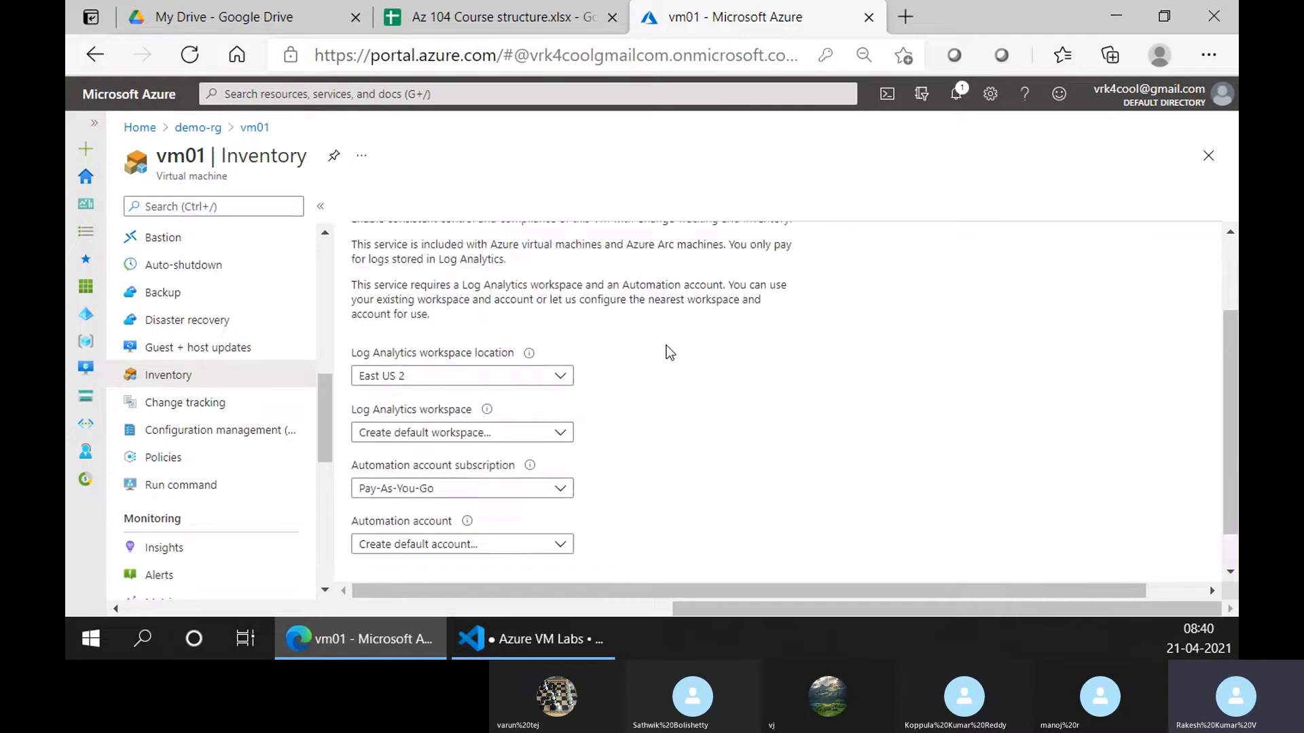
{"action": "scroll", "coordinate": [462, 306], "scroll_direction": "up", "scroll_amount": 1}
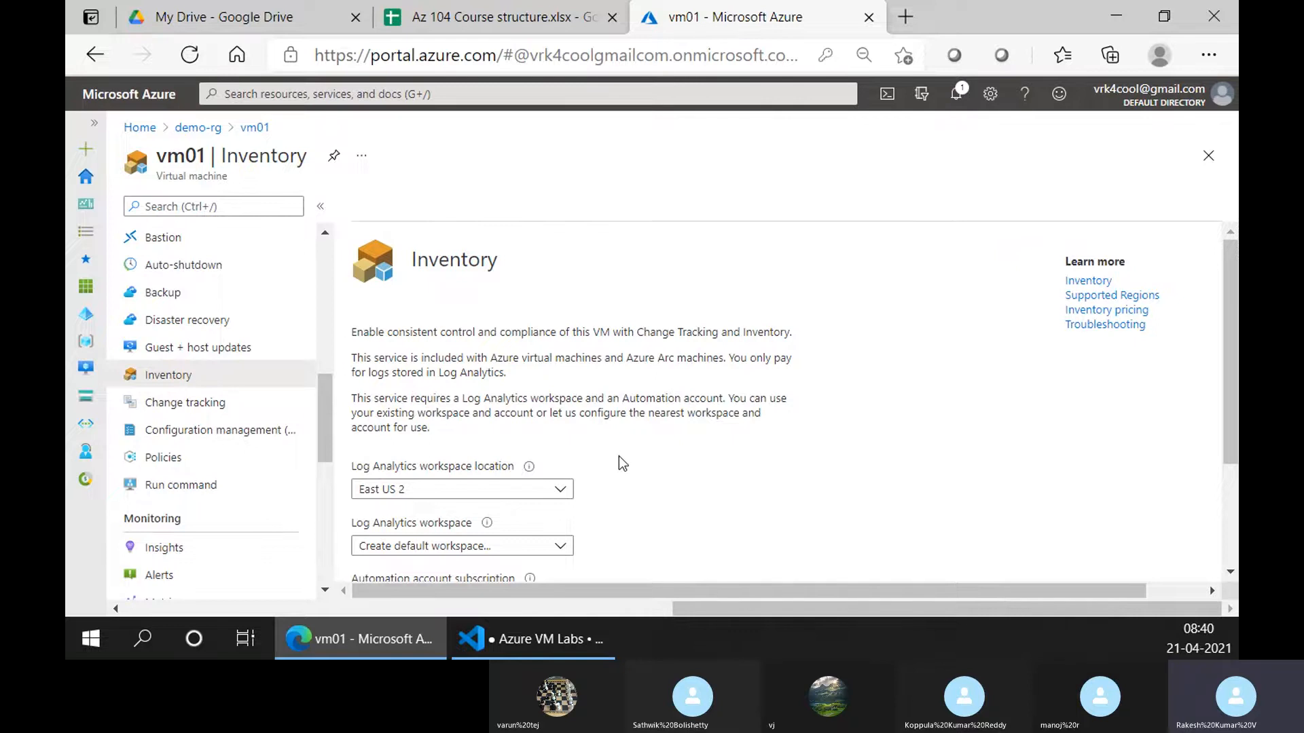
{"action": "scroll", "coordinate": [591, 509], "scroll_direction": "down", "scroll_amount": 3}
{"action": "scroll", "coordinate": [590, 499], "scroll_direction": "up", "scroll_amount": 2}
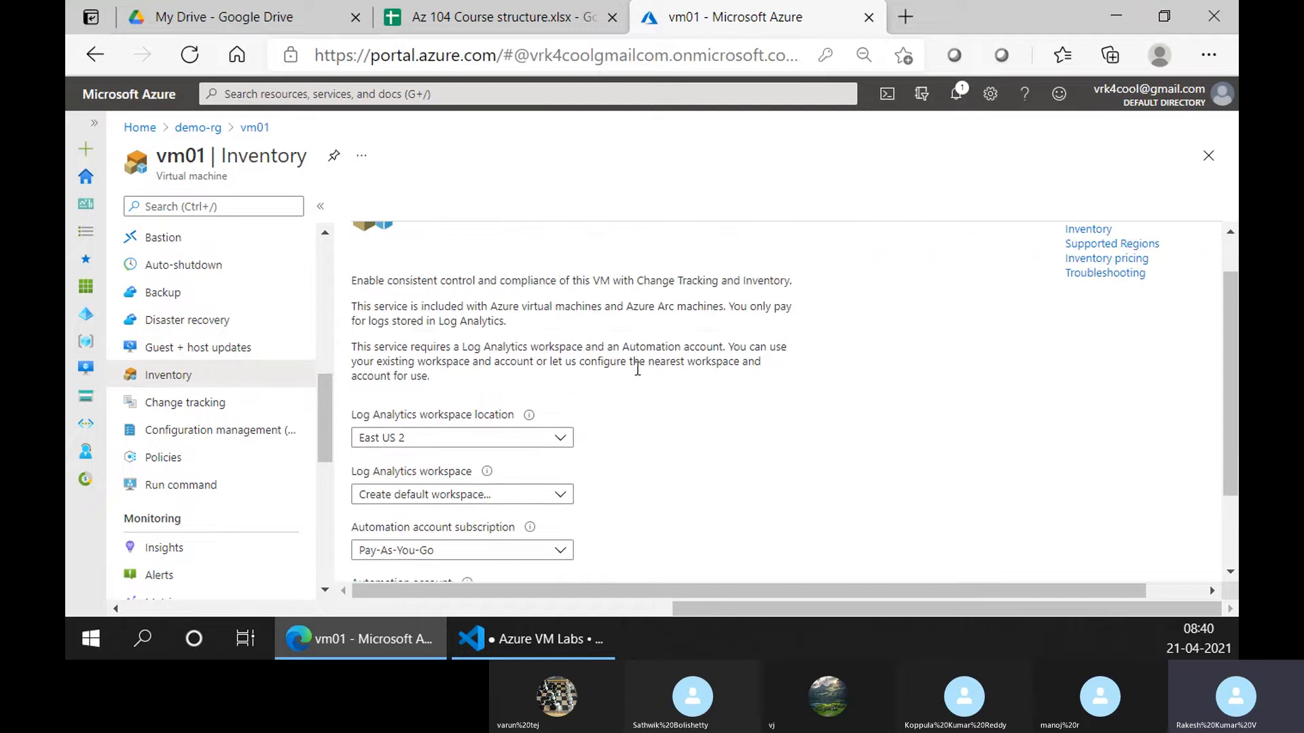
{"action": "scroll", "coordinate": [520, 413], "scroll_direction": "up", "scroll_amount": 1}
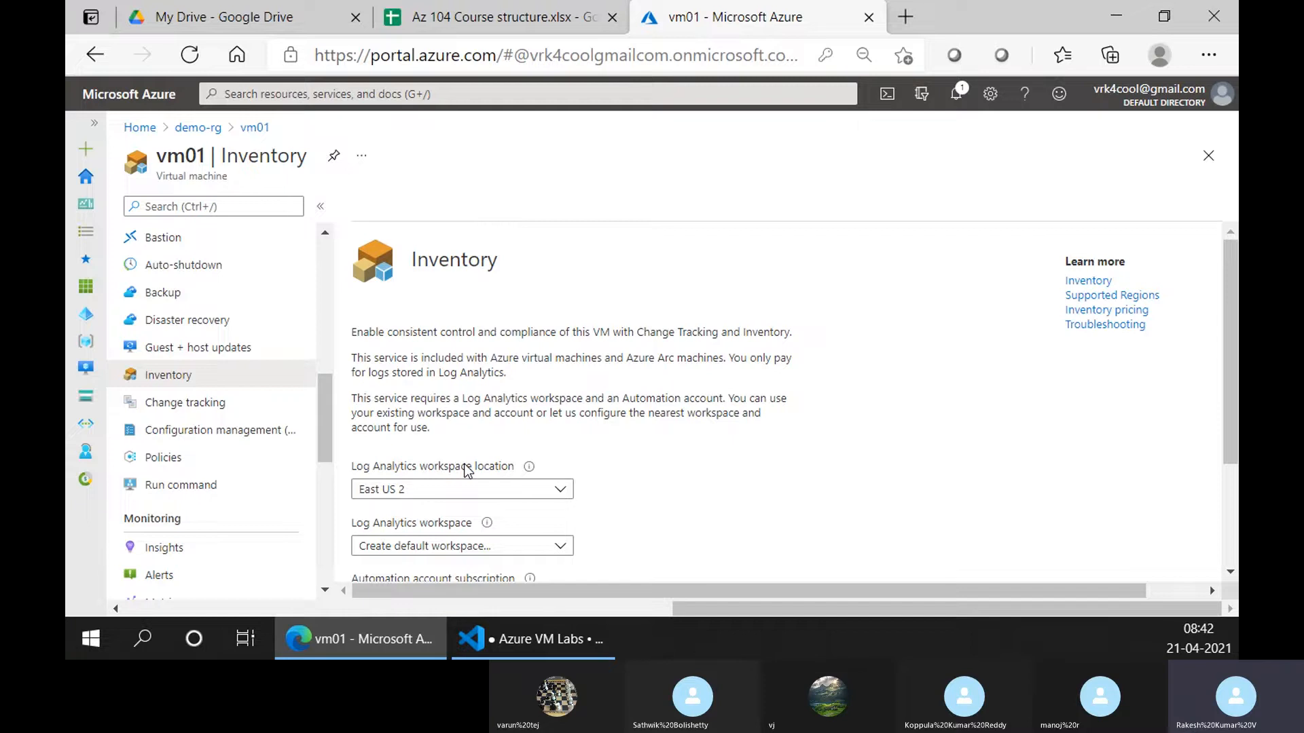
Inspect the Inventory Automation account choices, leaving the default Pay-As-You-Go account unchanged
{"action": "scroll", "coordinate": [523, 461], "scroll_direction": "down", "scroll_amount": 2}
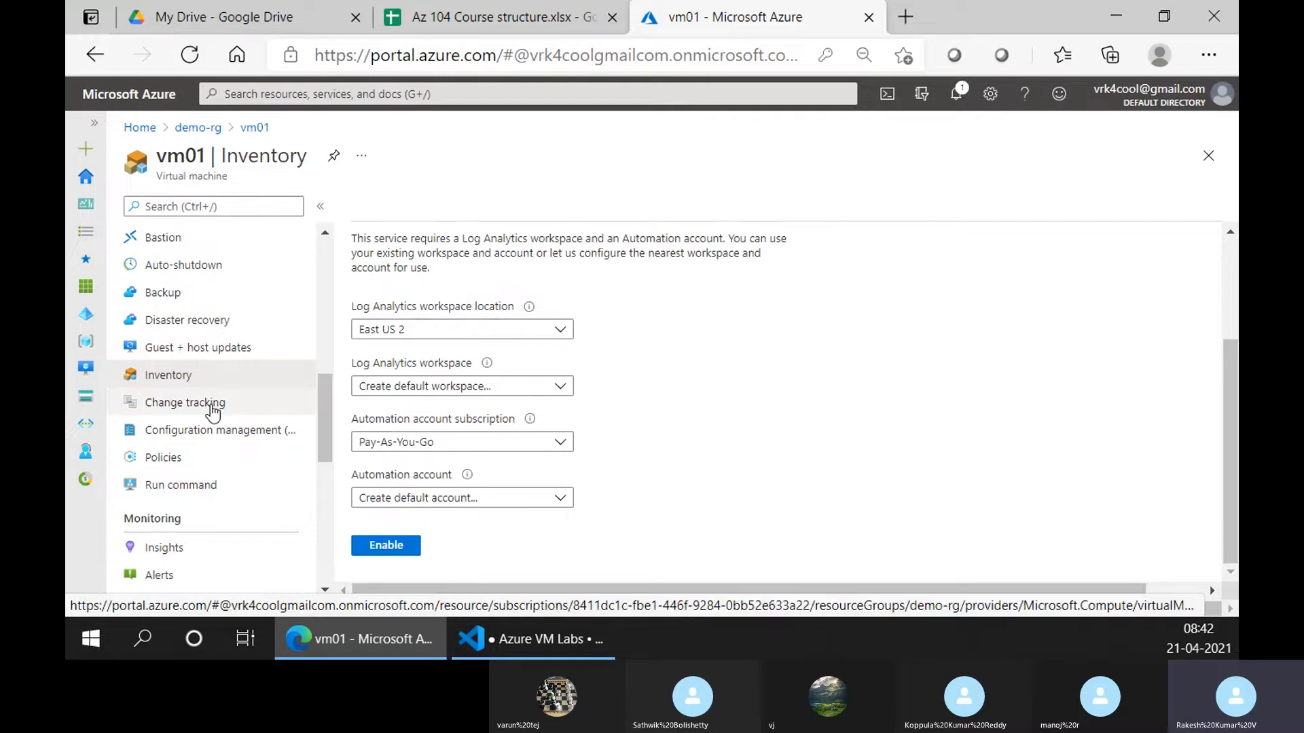
{"action": "scroll", "coordinate": [213, 411], "scroll_direction": "up", "scroll_amount": 3}
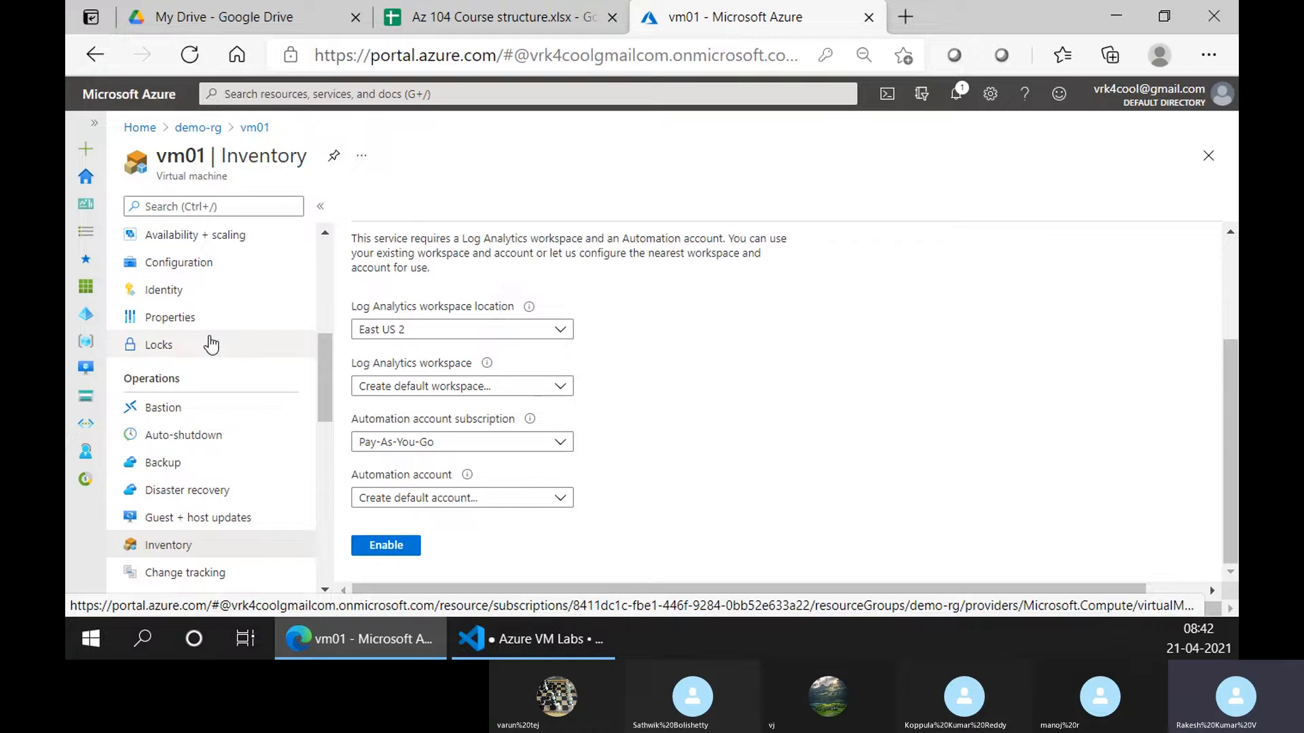
{"action": "scroll", "coordinate": [272, 487], "scroll_direction": "down", "scroll_amount": 2}
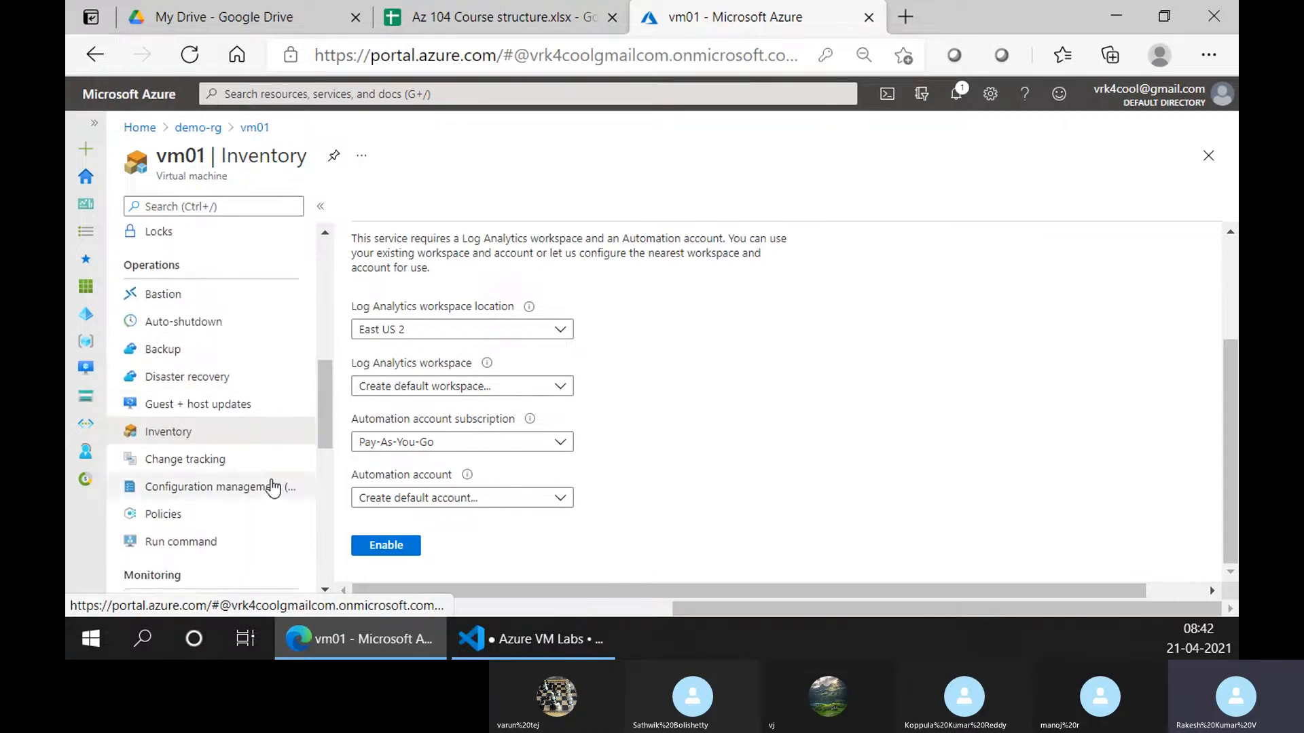
{"action": "scroll", "coordinate": [510, 421], "scroll_direction": "up", "scroll_amount": 1}
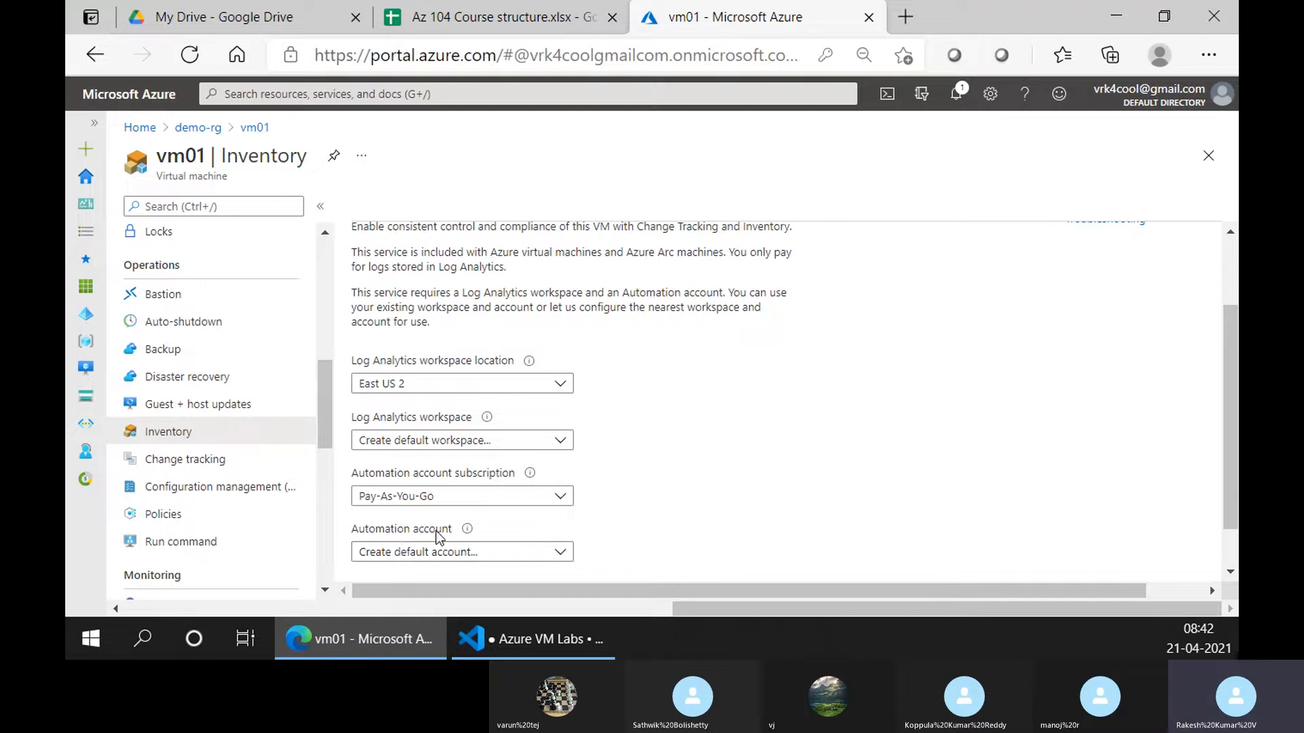
{"action": "scroll", "coordinate": [438, 538], "scroll_direction": "down", "scroll_amount": 1}
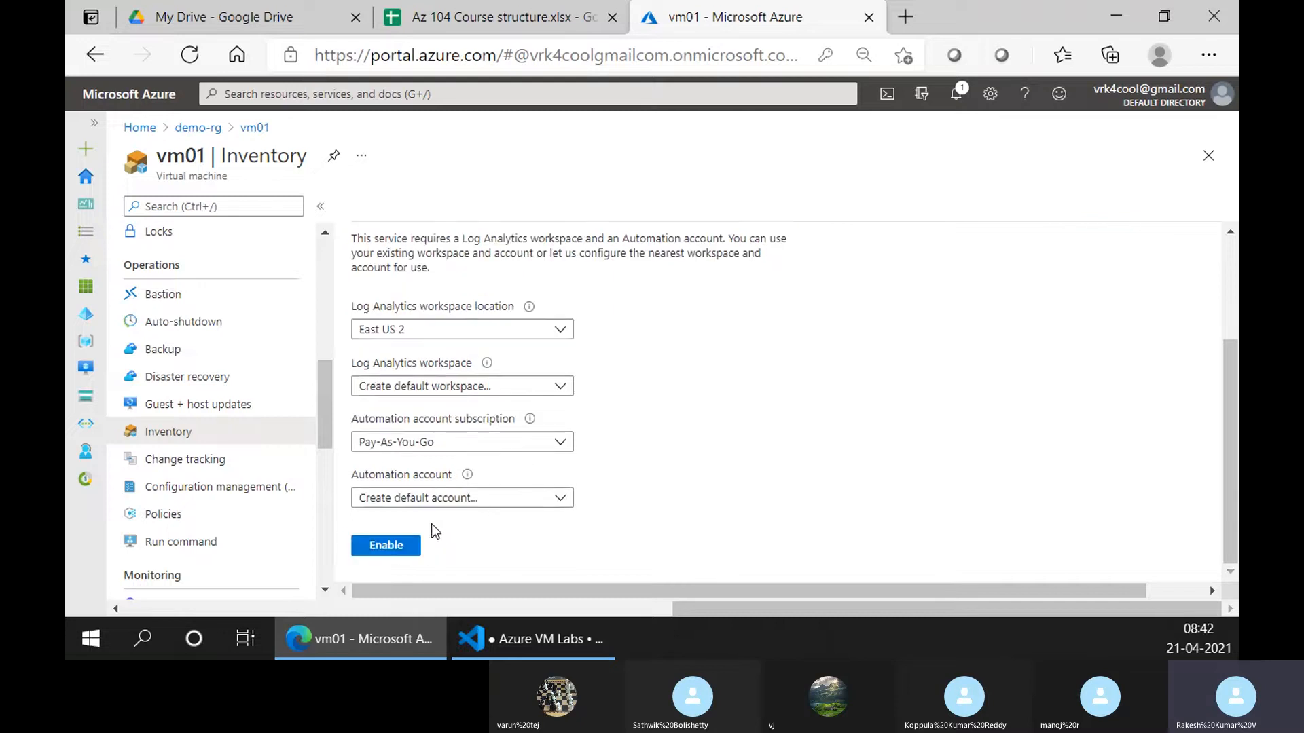
{"action": "scroll", "coordinate": [669, 305], "scroll_direction": "up", "scroll_amount": 3}
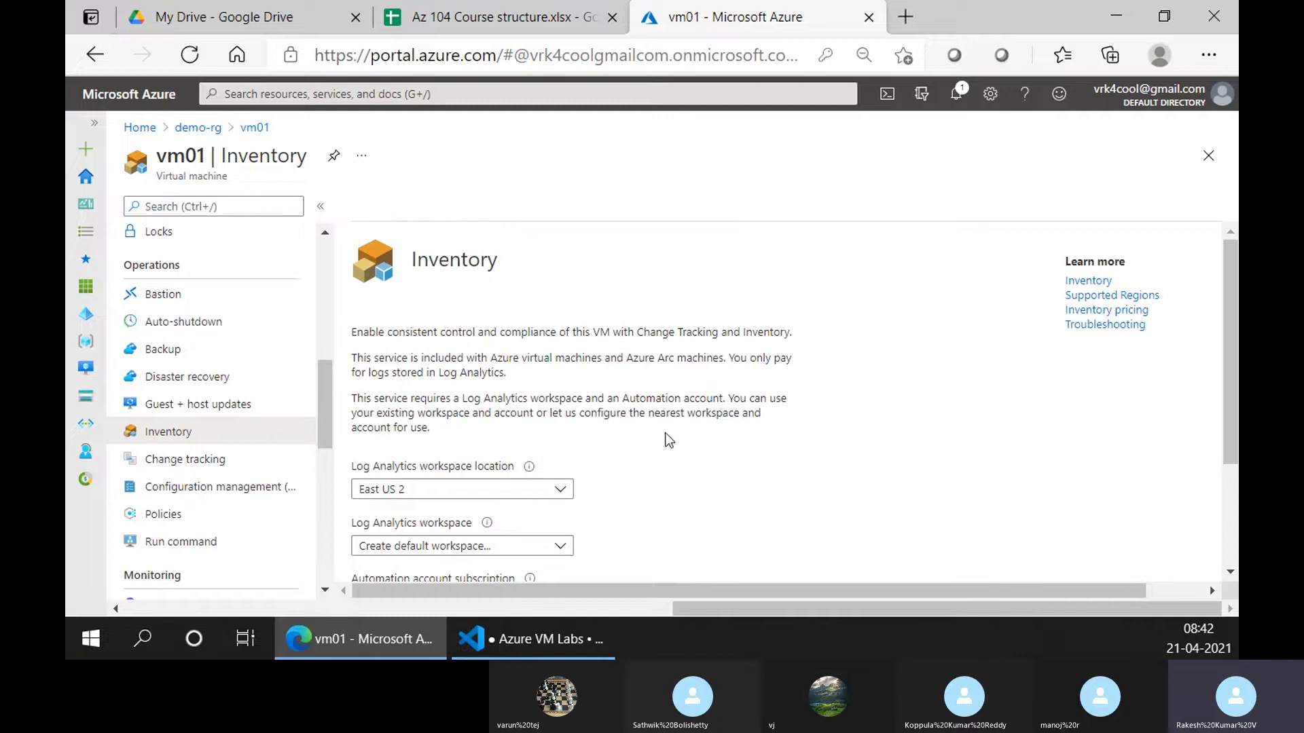
{"action": "scroll", "coordinate": [403, 439], "scroll_direction": "down", "scroll_amount": 3}
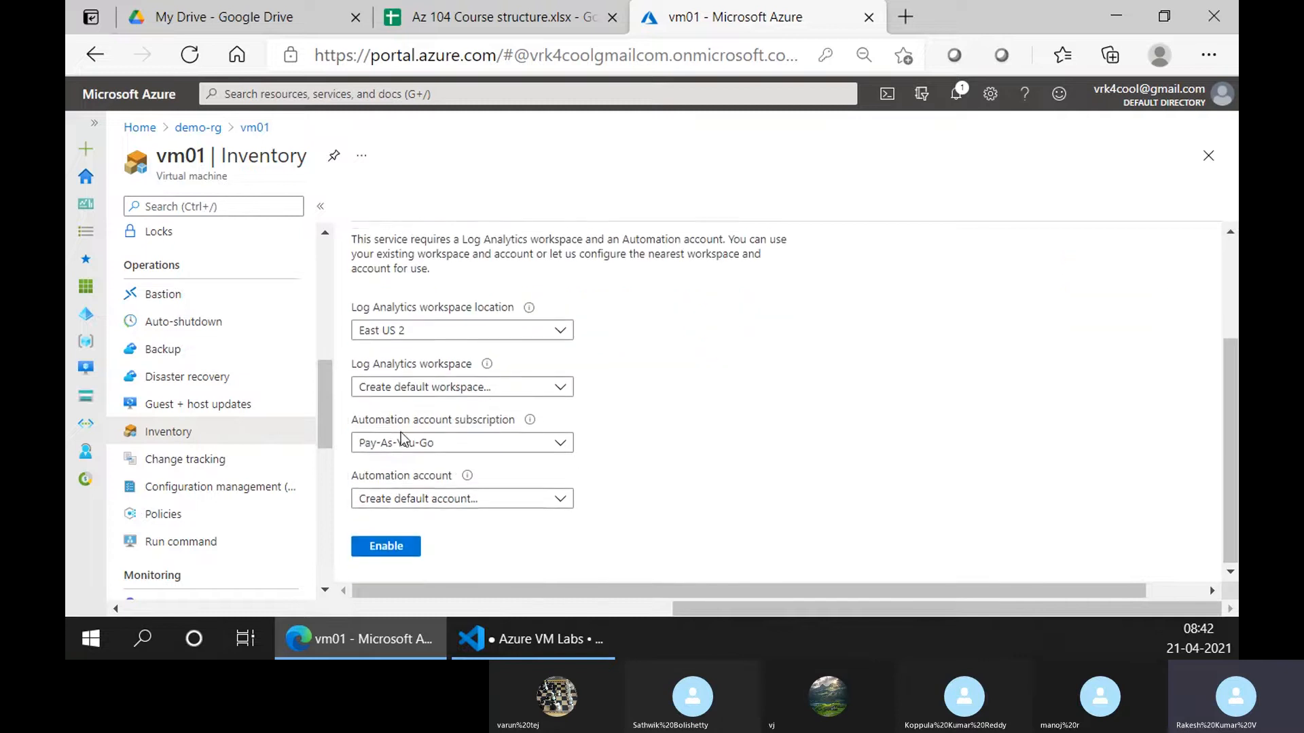
{"action": "left_click", "coordinate": [560, 500]}
{"action": "left_click", "coordinate": [735, 457]}
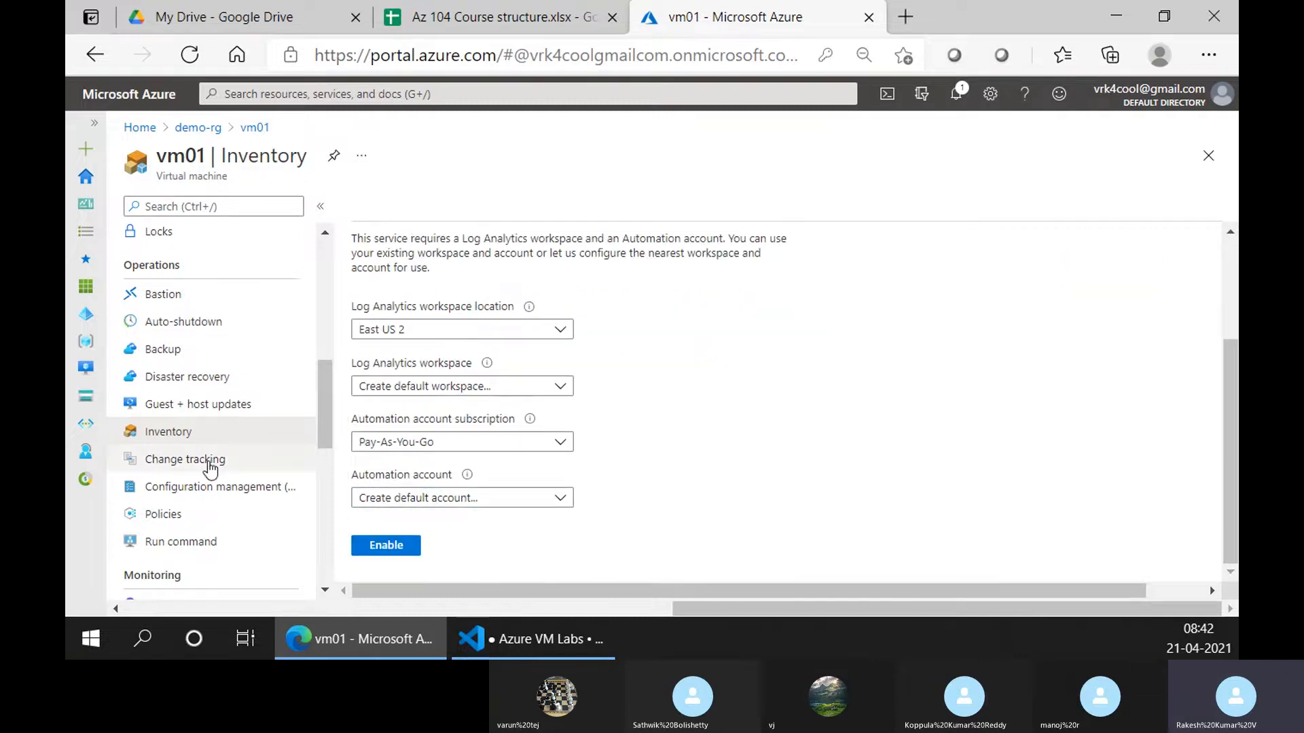
Move via Change tracking and Configuration management to vm01's Policies: 100% compliant, no assignments
{"action": "left_click", "coordinate": [225, 461]}
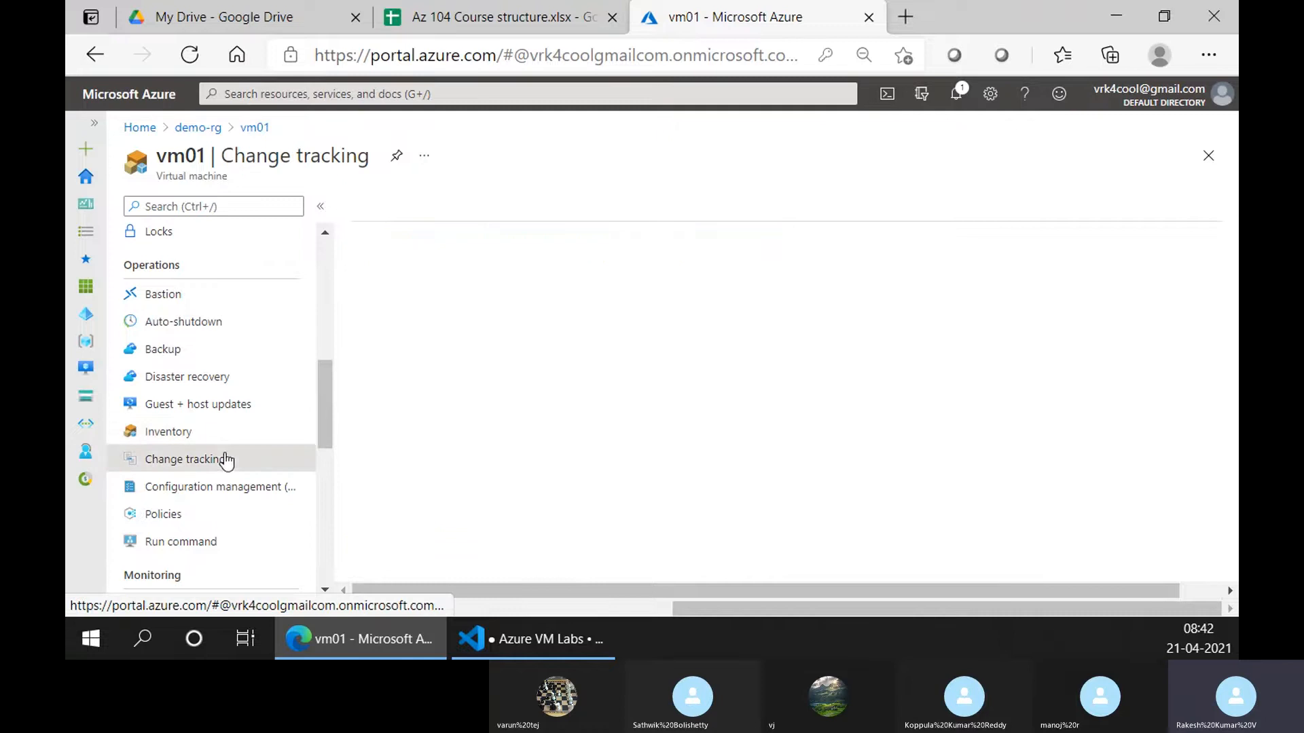
{"action": "scroll", "coordinate": [536, 412], "scroll_direction": "down", "scroll_amount": 1}
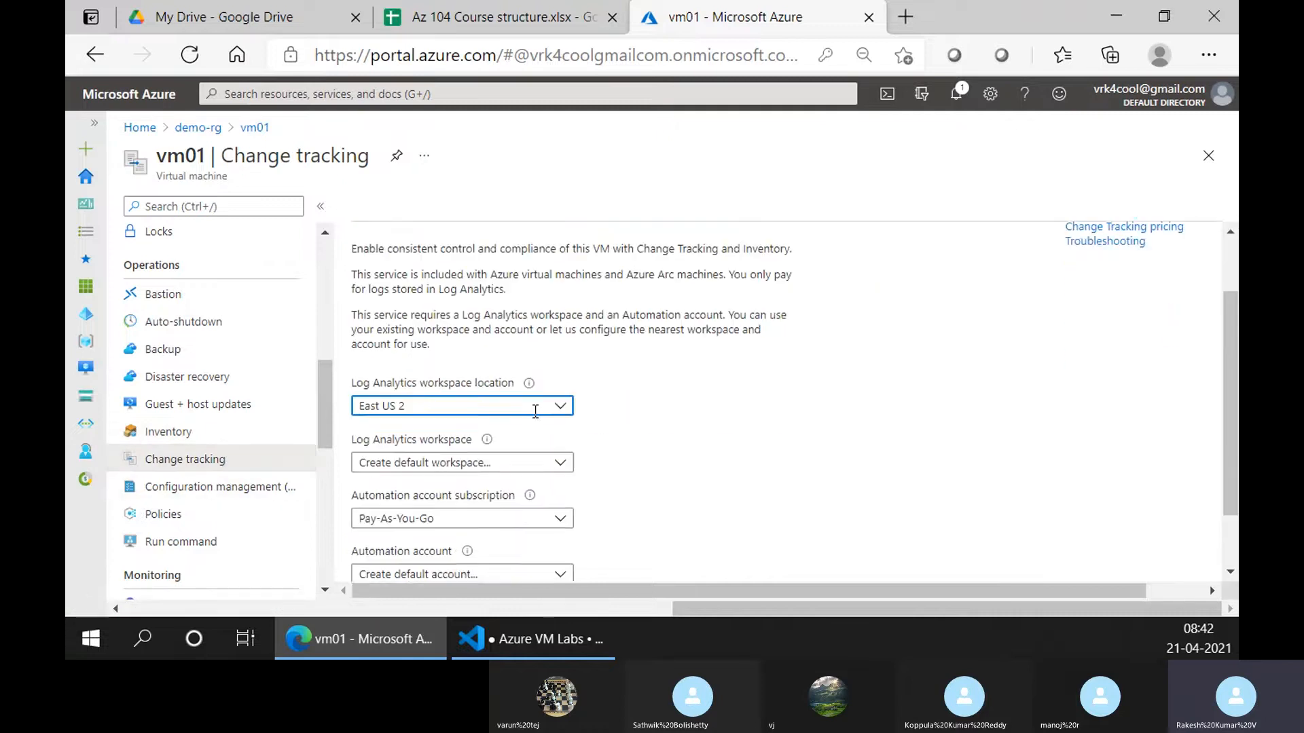
{"action": "scroll", "coordinate": [536, 411], "scroll_direction": "down", "scroll_amount": 1}
{"action": "left_click", "coordinate": [234, 489]}
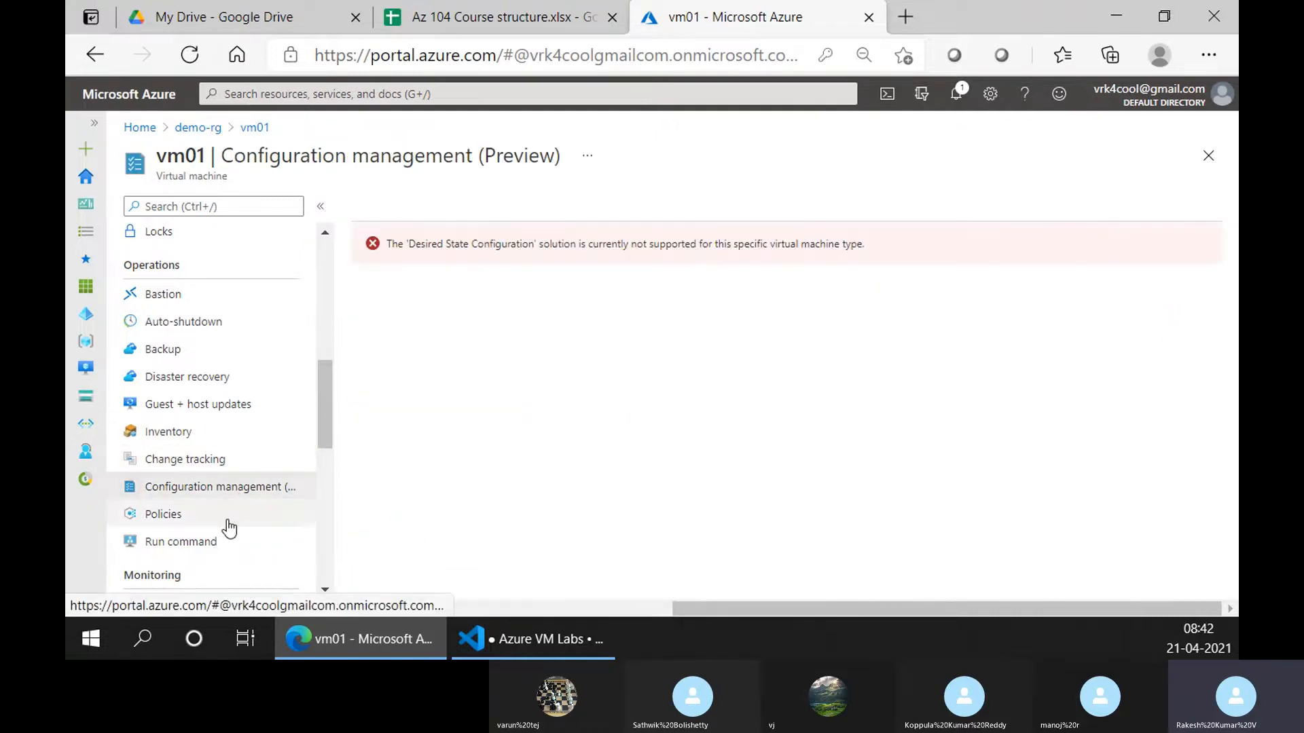
{"action": "left_click", "coordinate": [230, 524]}
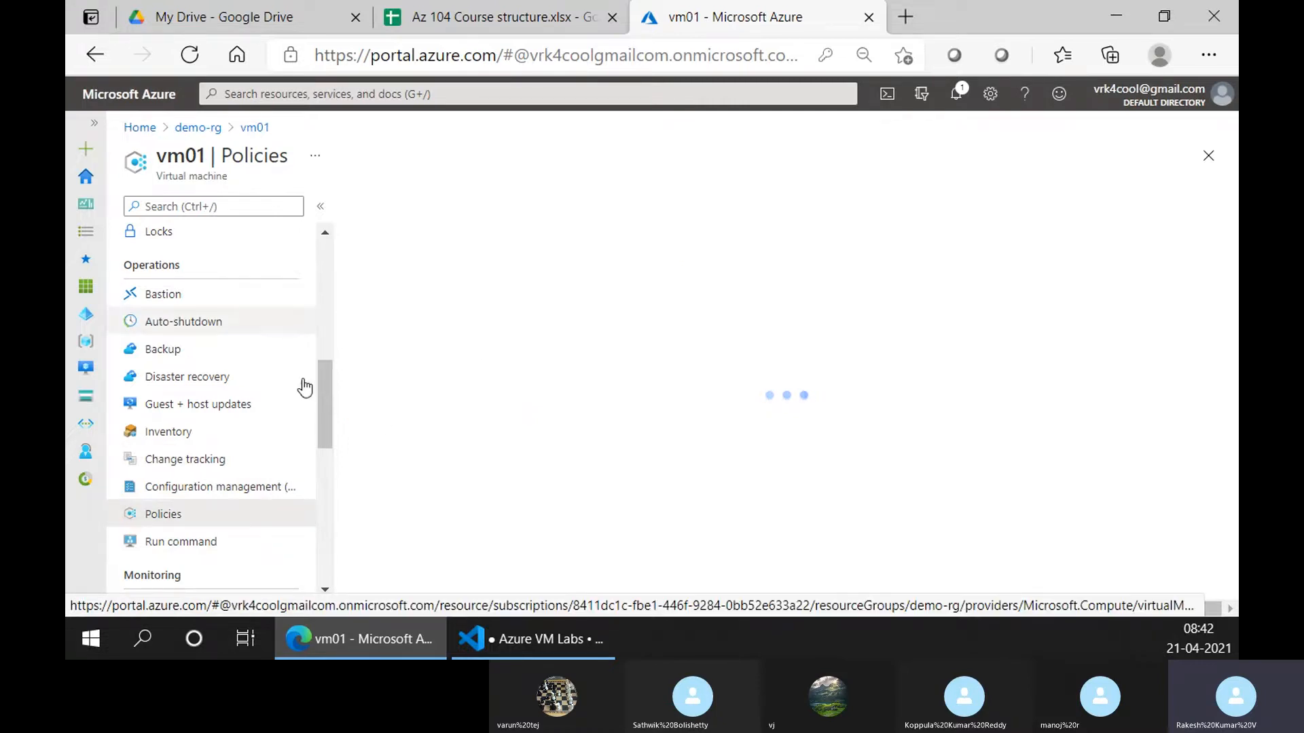
{"action": "scroll", "coordinate": [524, 387], "scroll_direction": "down", "scroll_amount": 1}
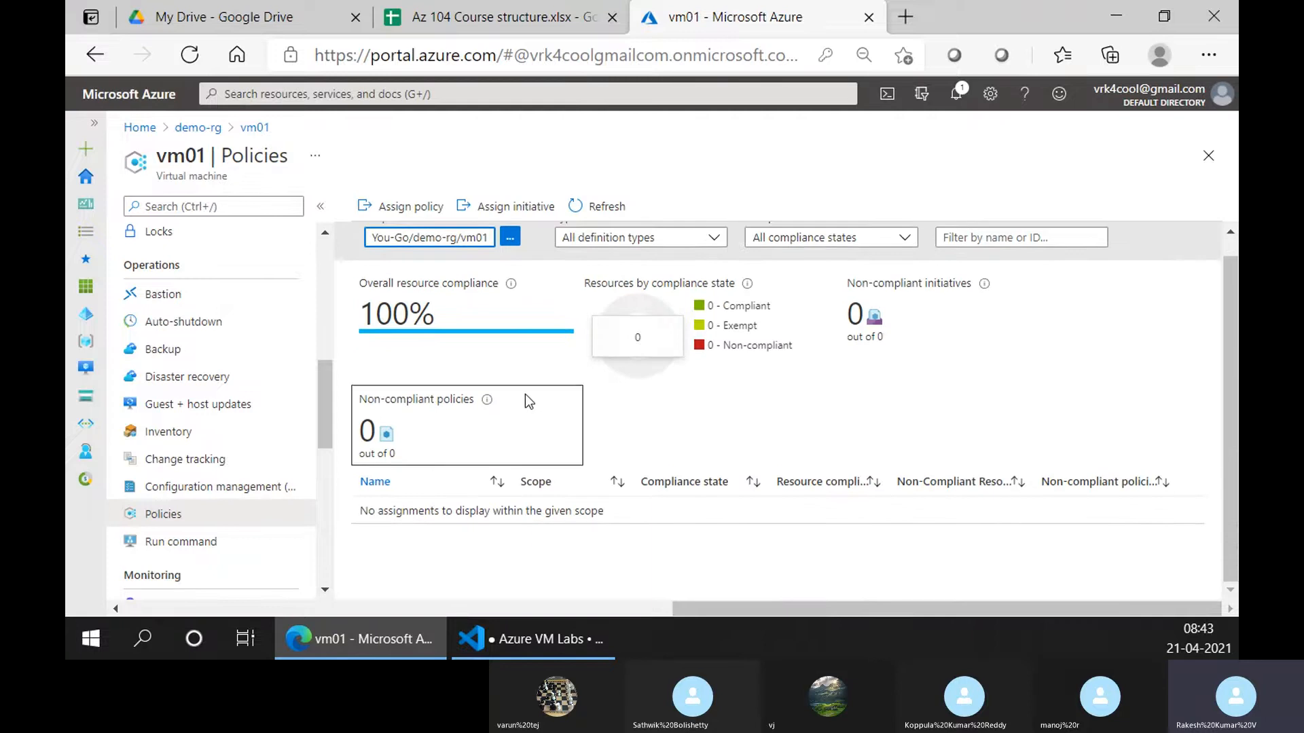
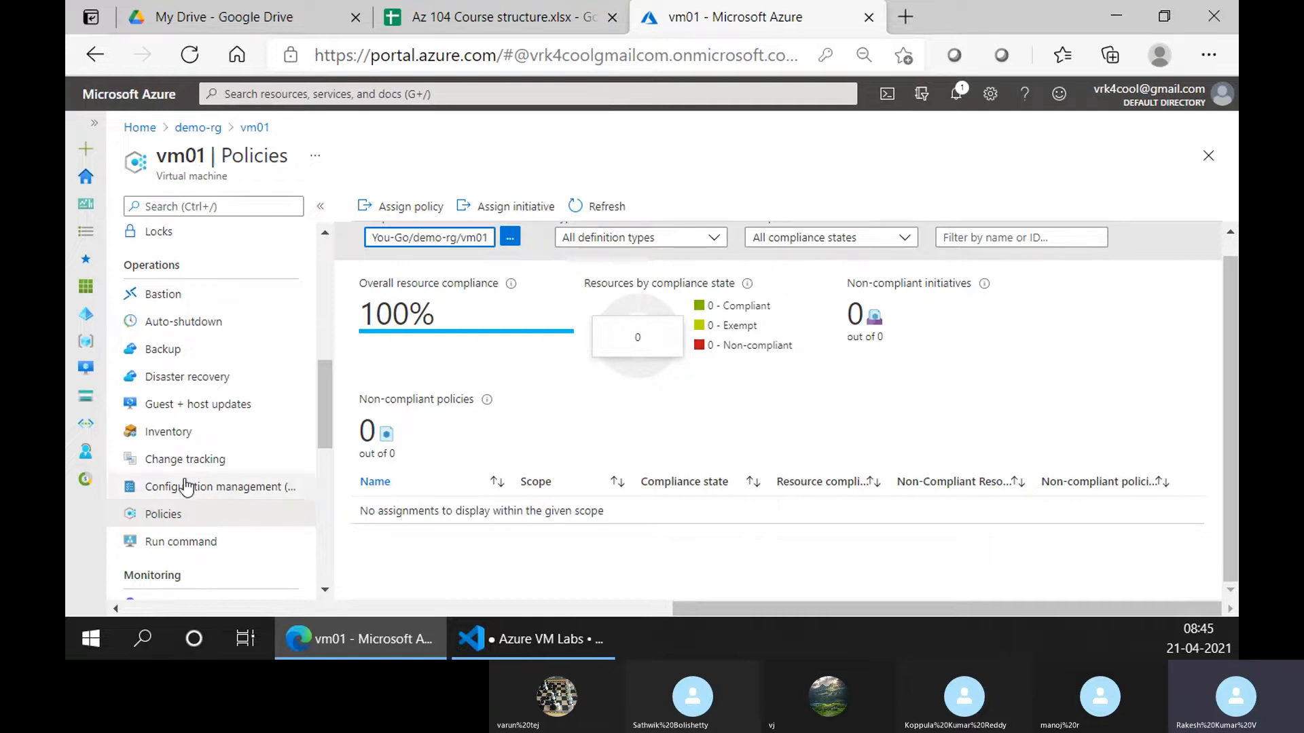
Open vm01's Run command page, which lists RunShellScript and ifconfig
{"action": "scroll", "coordinate": [216, 448], "scroll_direction": "down", "scroll_amount": 3}
{"action": "left_click", "coordinate": [206, 372]}
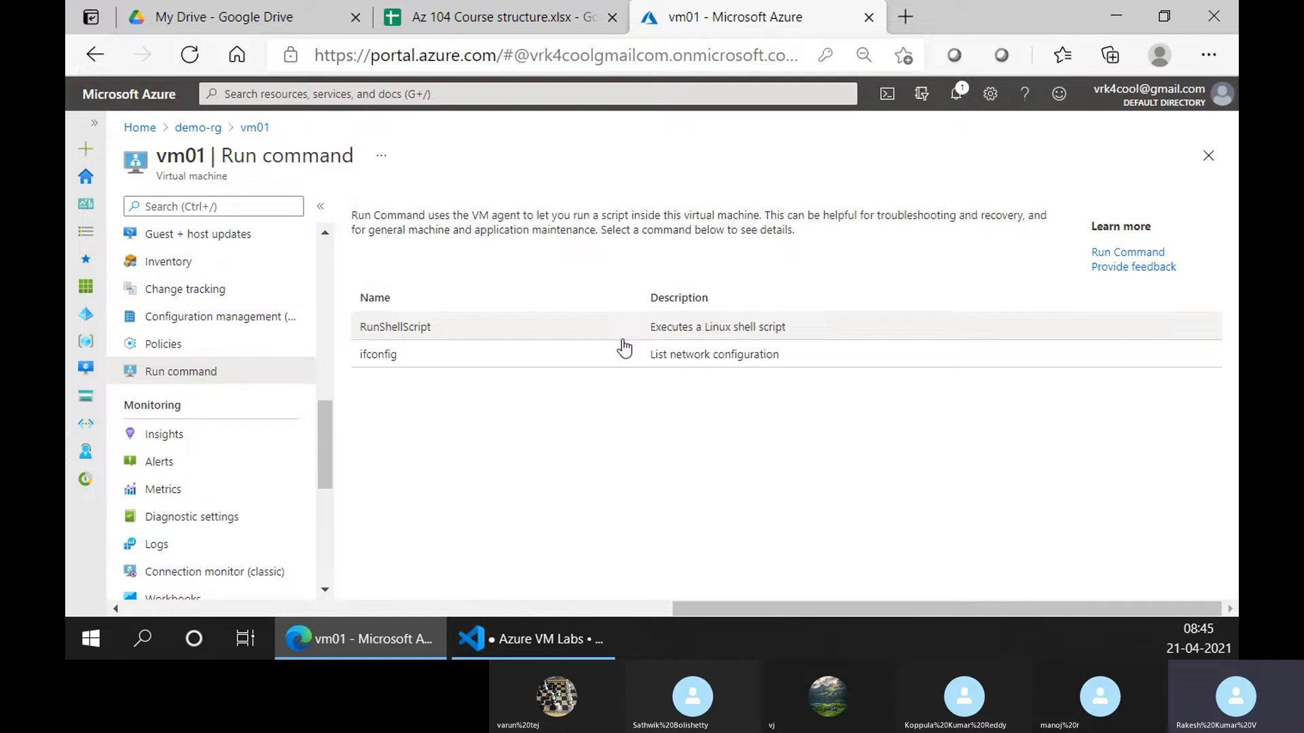
Browse vm01's Insights monitoring page, then check Alerts, which has no alert rules yet
{"action": "left_click", "coordinate": [221, 437]}
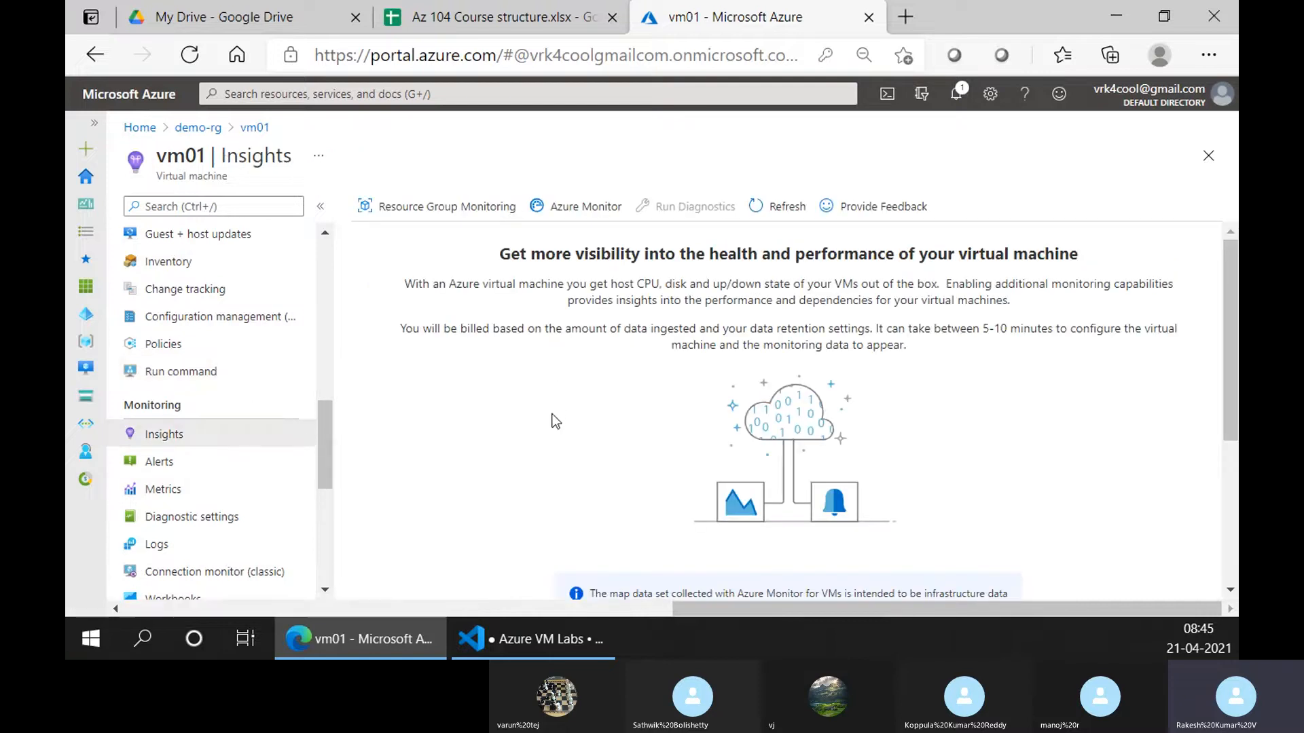
{"action": "scroll", "coordinate": [551, 418], "scroll_direction": "down", "scroll_amount": 2}
{"action": "scroll", "coordinate": [549, 422], "scroll_direction": "down", "scroll_amount": 2}
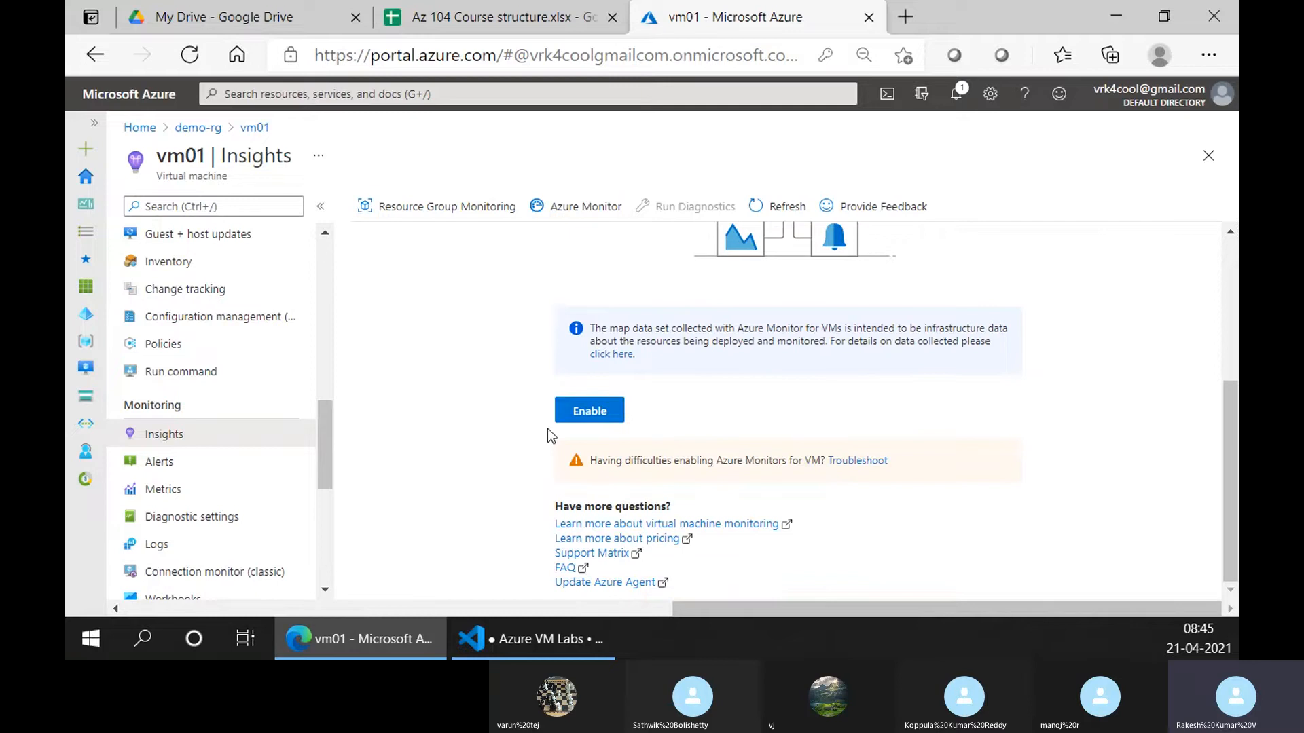
{"action": "scroll", "coordinate": [548, 430], "scroll_direction": "up", "scroll_amount": 4}
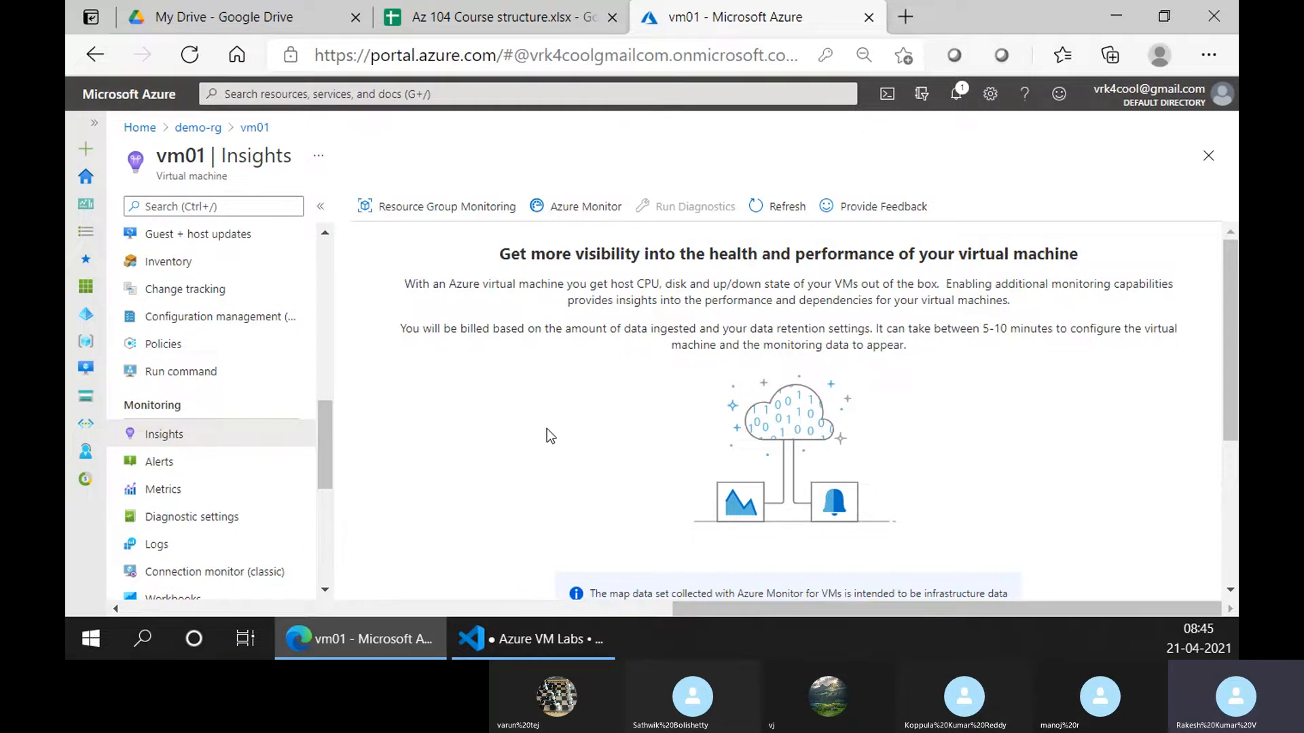
{"action": "left_click", "coordinate": [179, 465]}
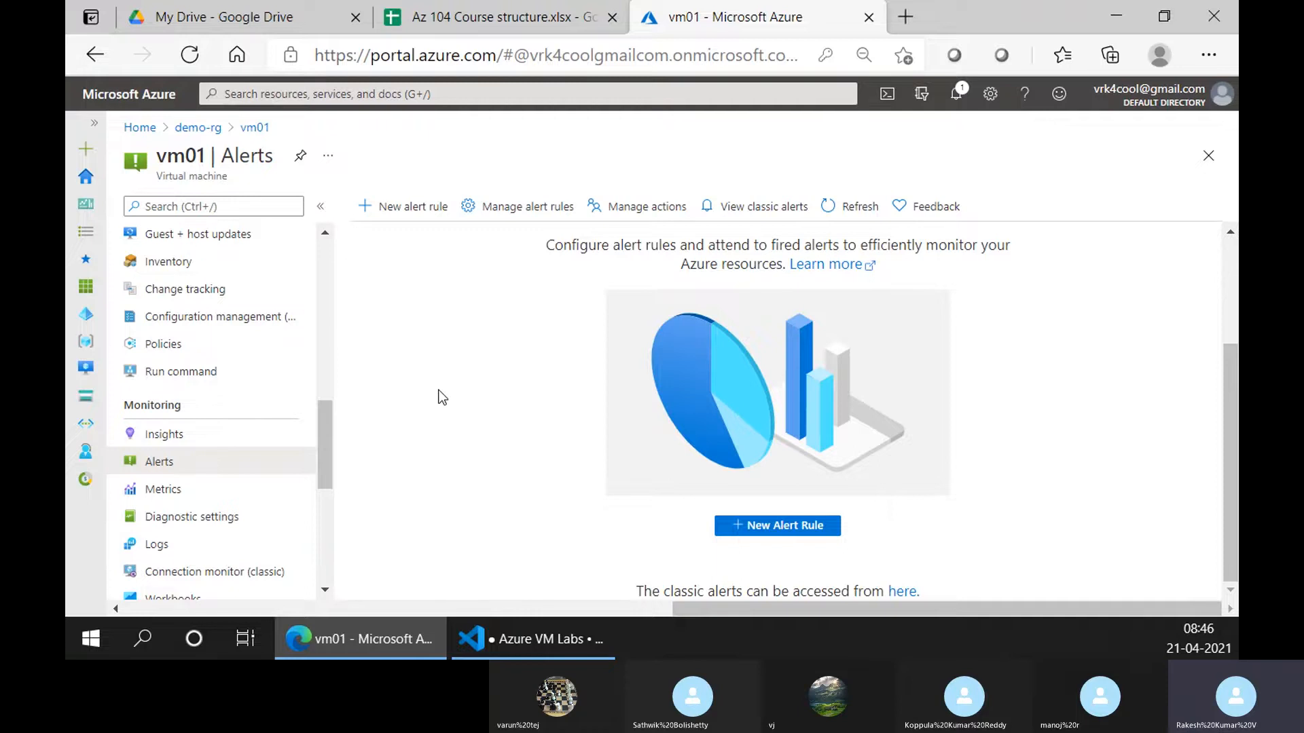
Look at vm01's Metrics, Alerts and Diagnostic settings, including the available diagnostics storage accounts
{"action": "left_click", "coordinate": [237, 488]}
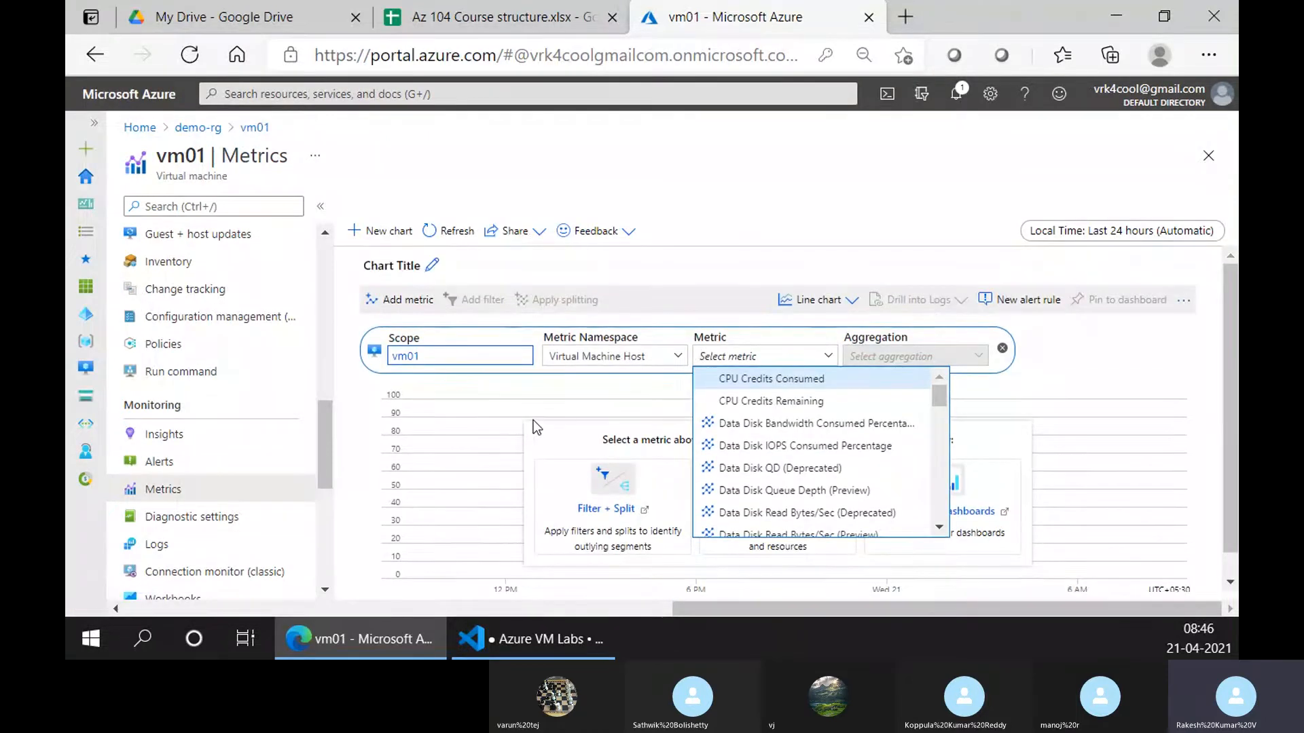
{"action": "left_click", "coordinate": [203, 463]}
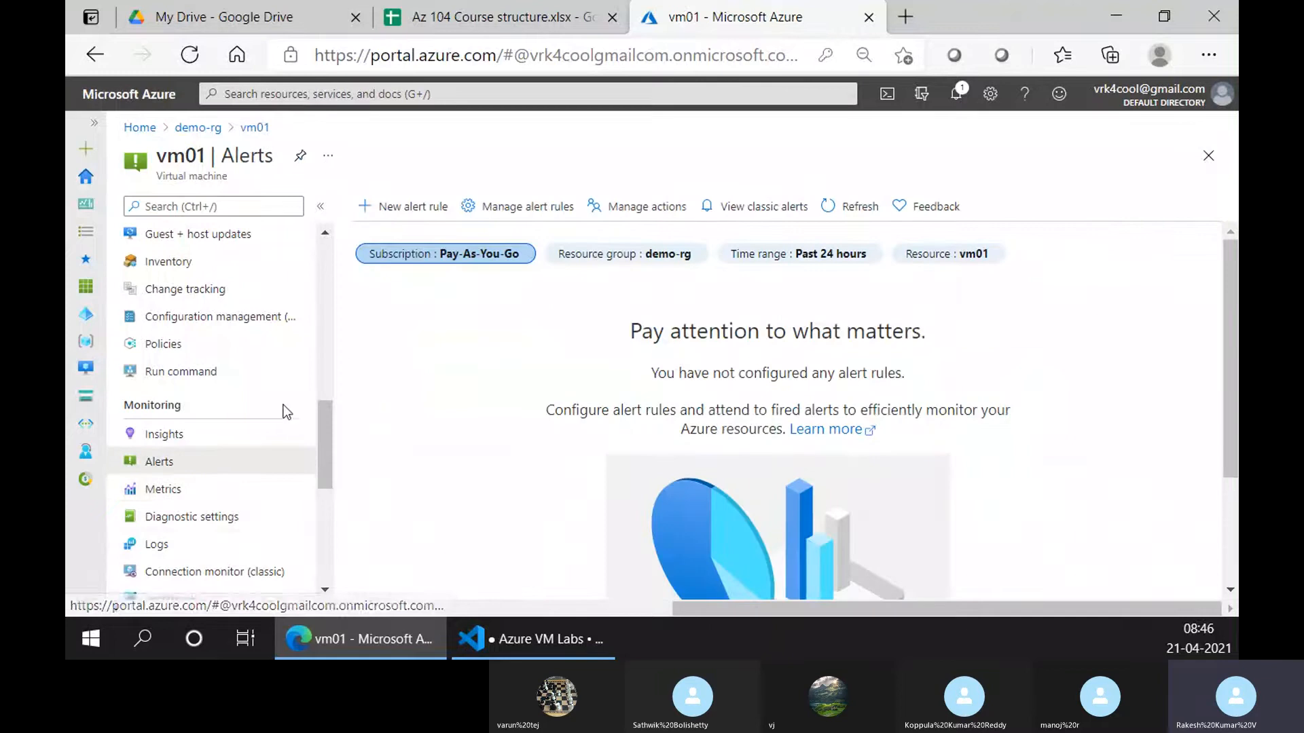
{"action": "left_click", "coordinate": [197, 521]}
{"action": "scroll", "coordinate": [243, 487], "scroll_direction": "down", "scroll_amount": 3}
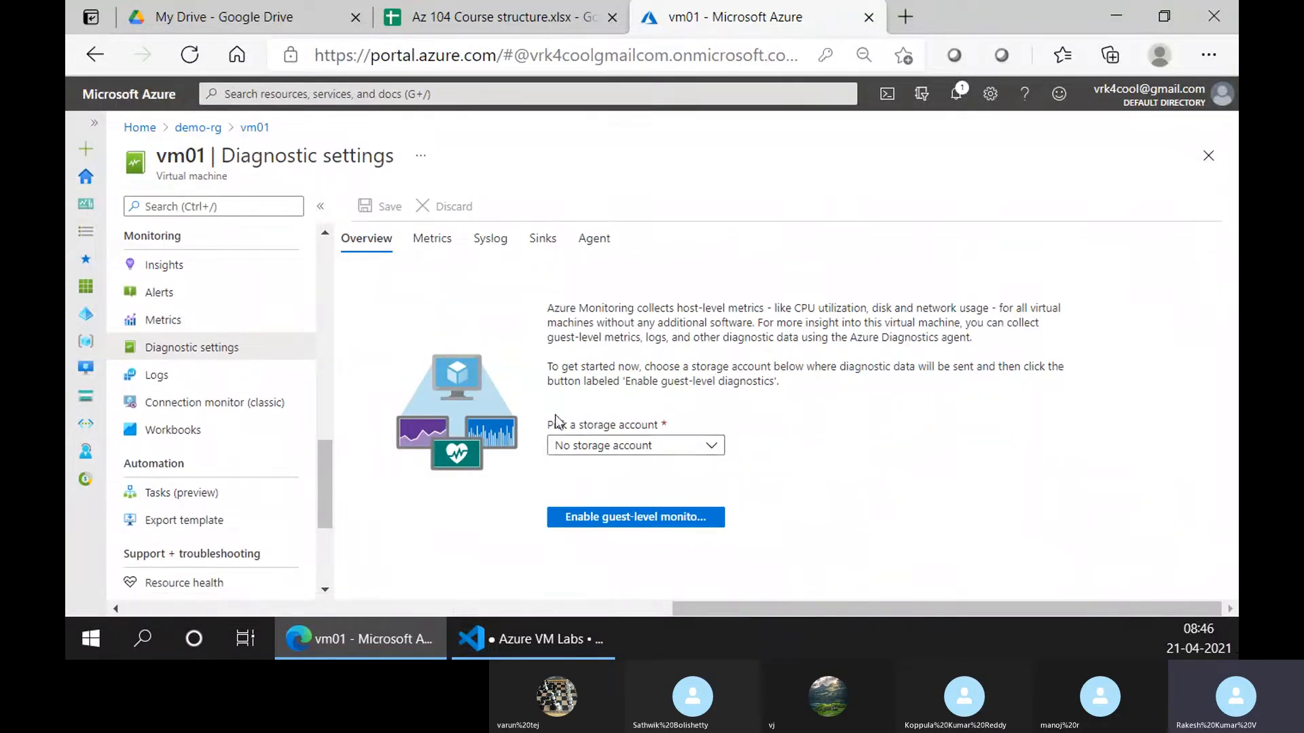
{"action": "left_click", "coordinate": [589, 445]}
{"action": "left_click", "coordinate": [793, 443]}
Look over vm01's Logs page and its classic Connection monitor
{"action": "left_click", "coordinate": [196, 385]}
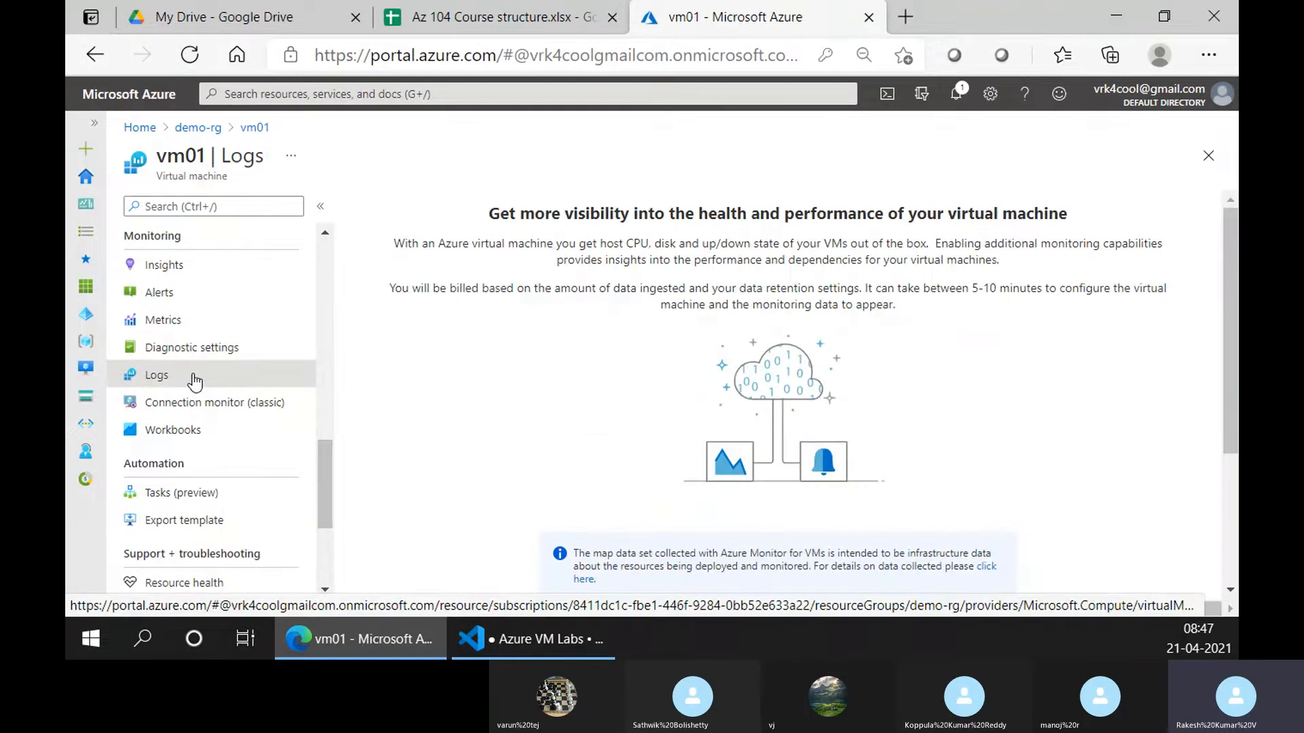
{"action": "scroll", "coordinate": [466, 415], "scroll_direction": "down", "scroll_amount": 3}
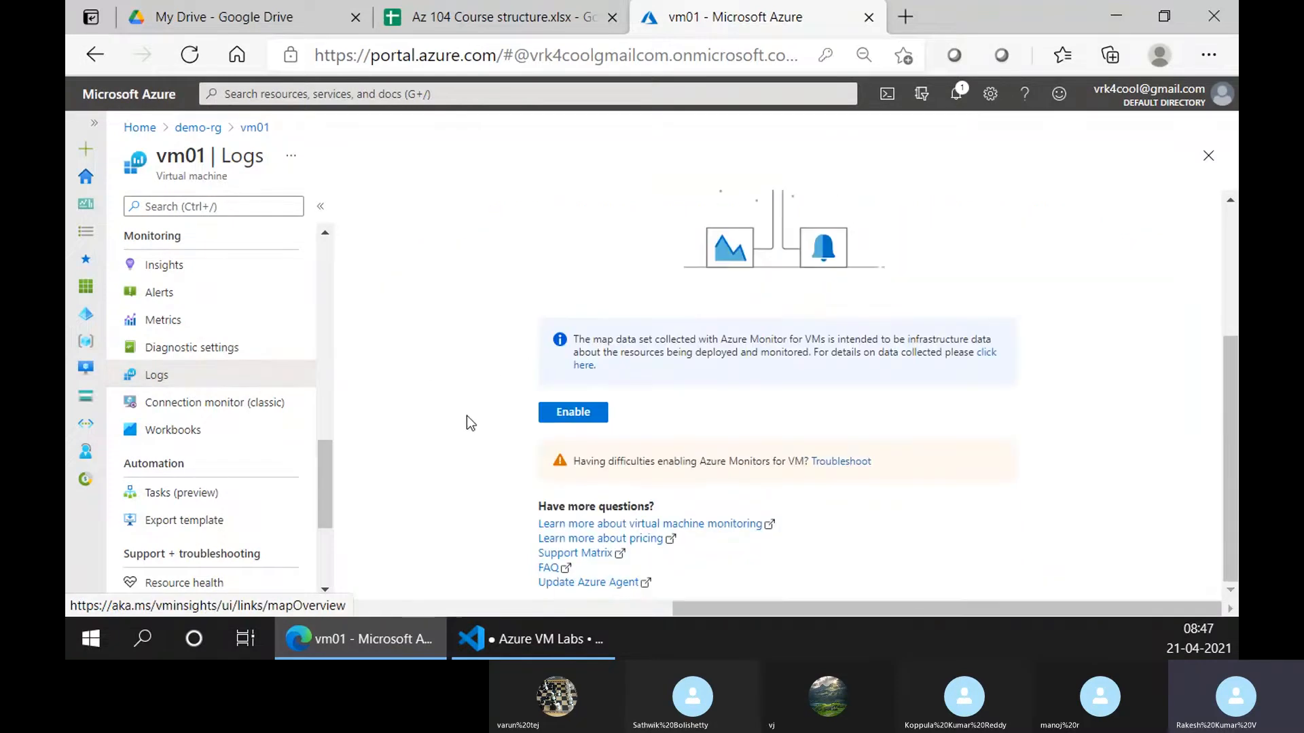
{"action": "scroll", "coordinate": [169, 380], "scroll_direction": "up", "scroll_amount": 4}
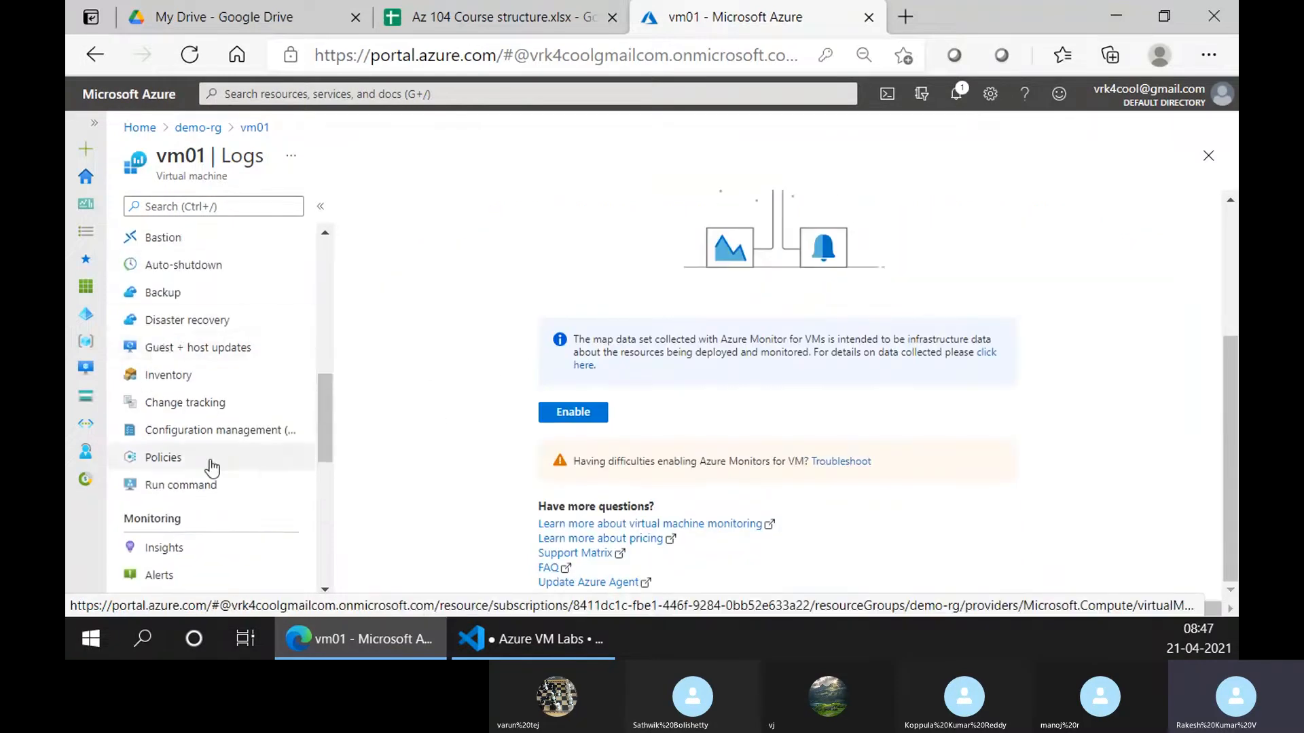
{"action": "scroll", "coordinate": [204, 422], "scroll_direction": "down", "scroll_amount": 5}
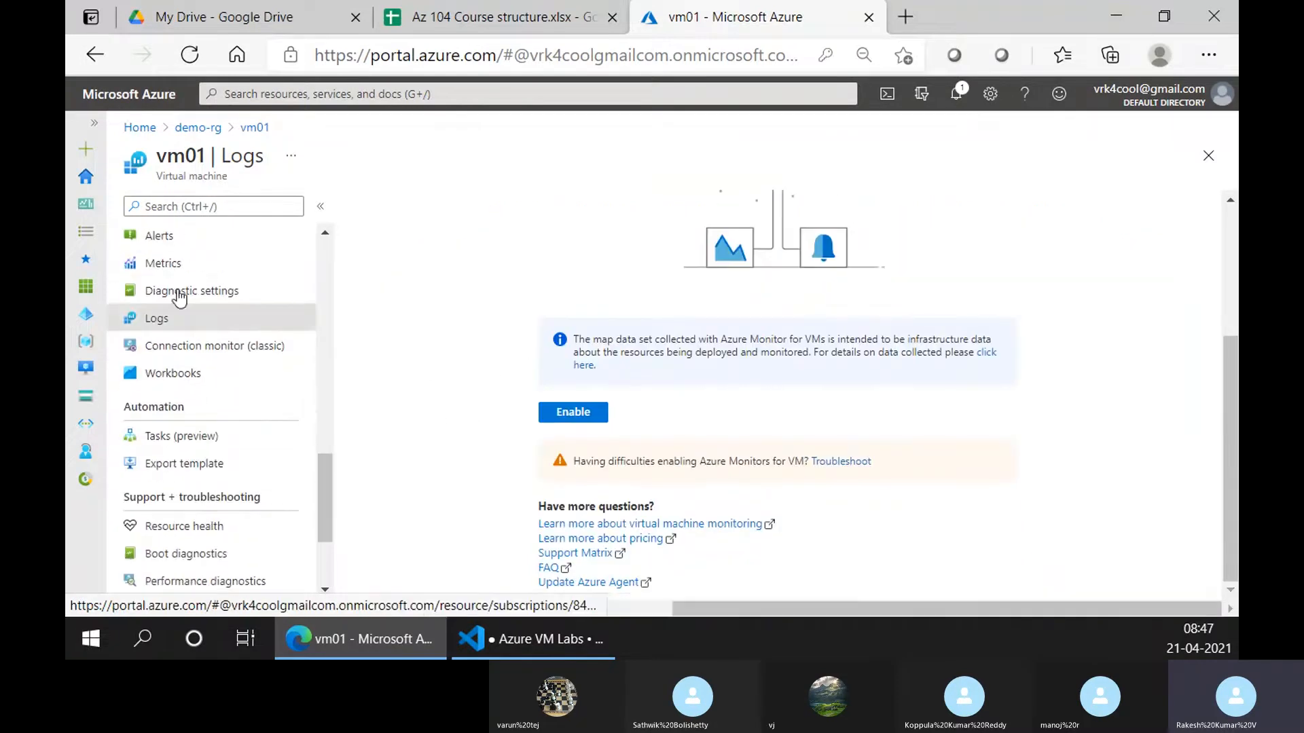
{"action": "left_click", "coordinate": [186, 349]}
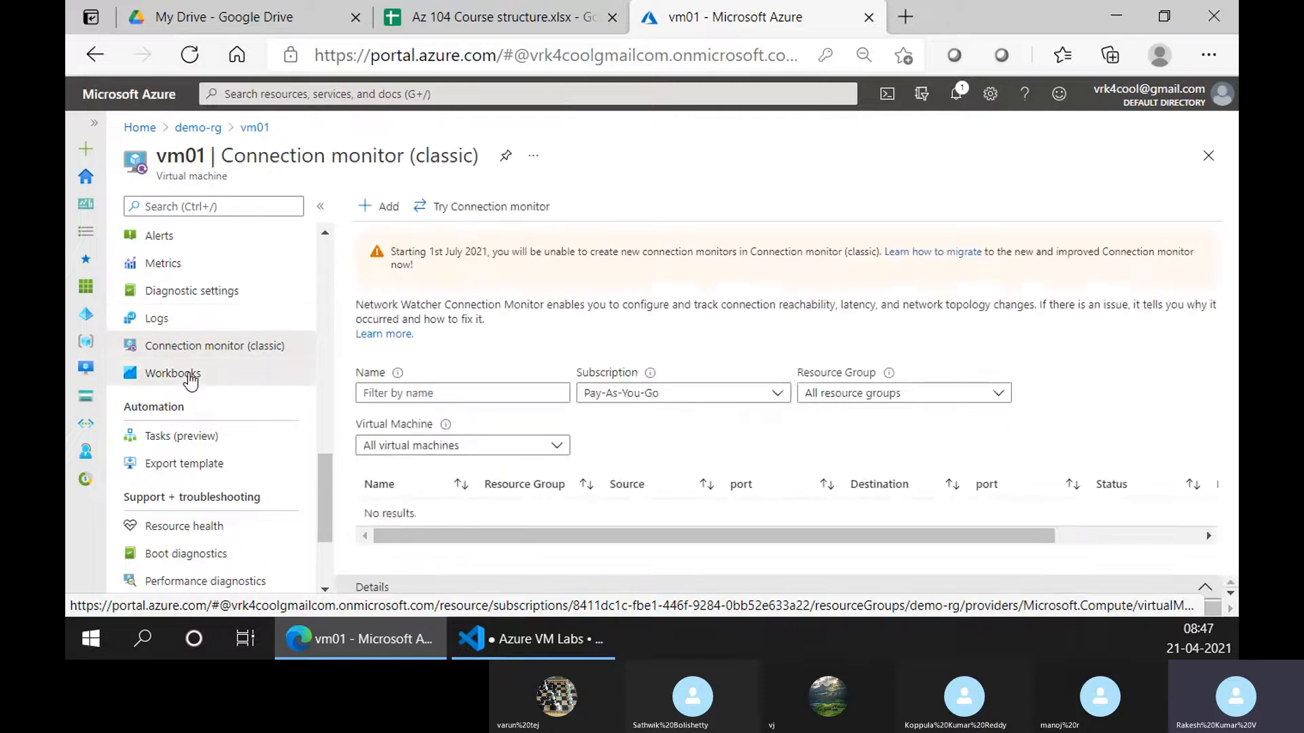
Browse vm01's Workbooks gallery of public templates such as Overview and Performance
{"action": "left_click", "coordinate": [190, 379]}
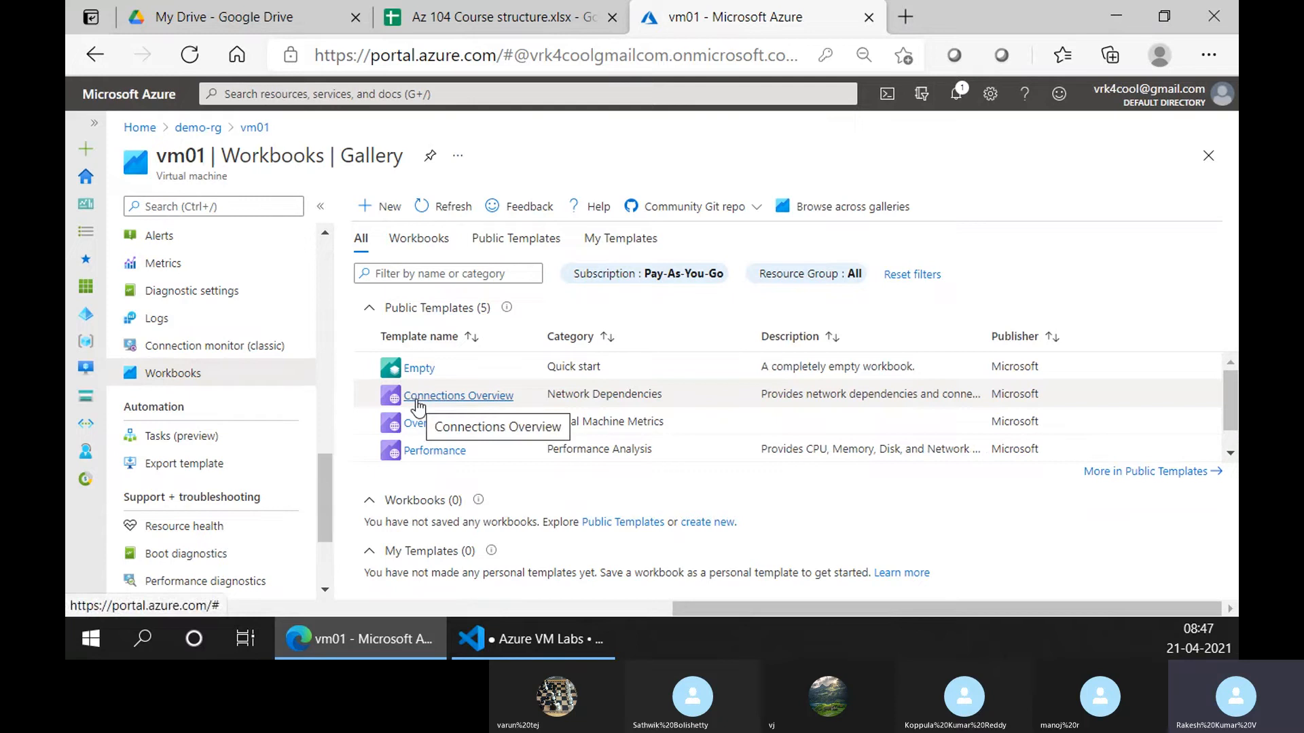
{"action": "scroll", "coordinate": [418, 406], "scroll_direction": "down", "scroll_amount": 1}
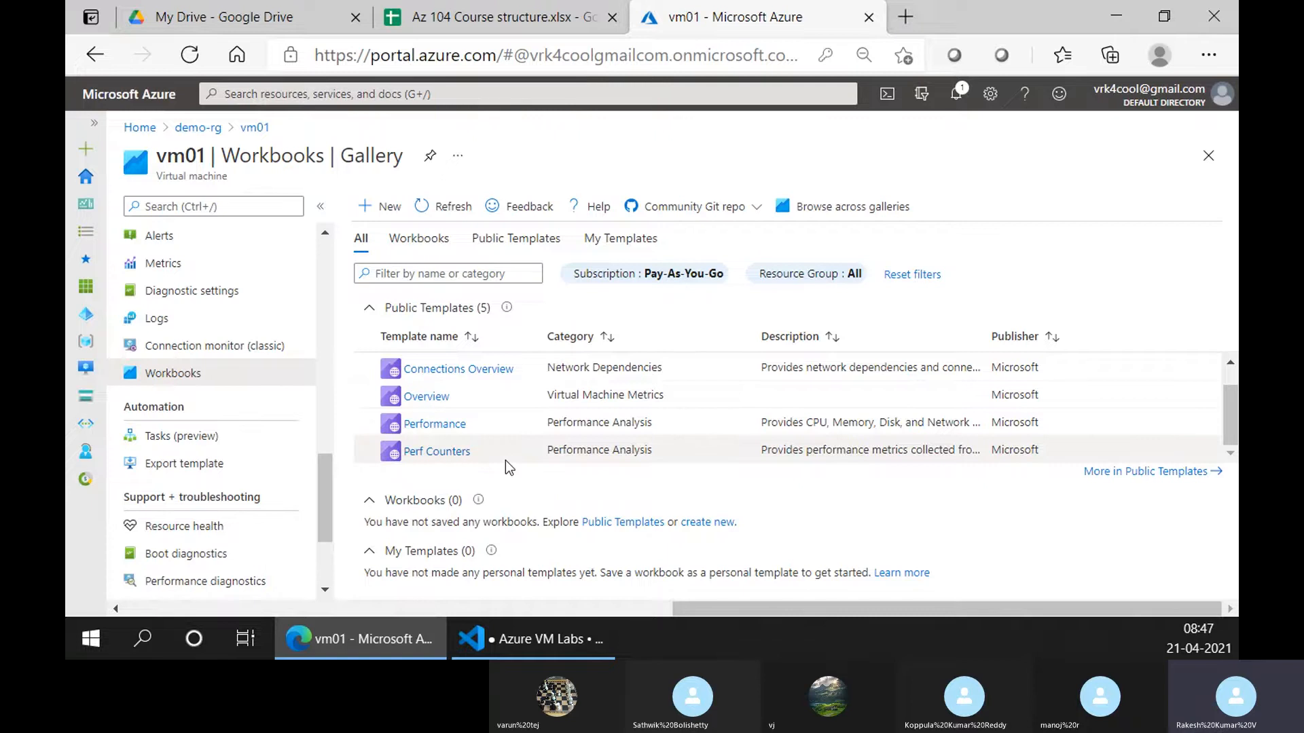
{"action": "scroll", "coordinate": [505, 460], "scroll_direction": "up", "scroll_amount": 1}
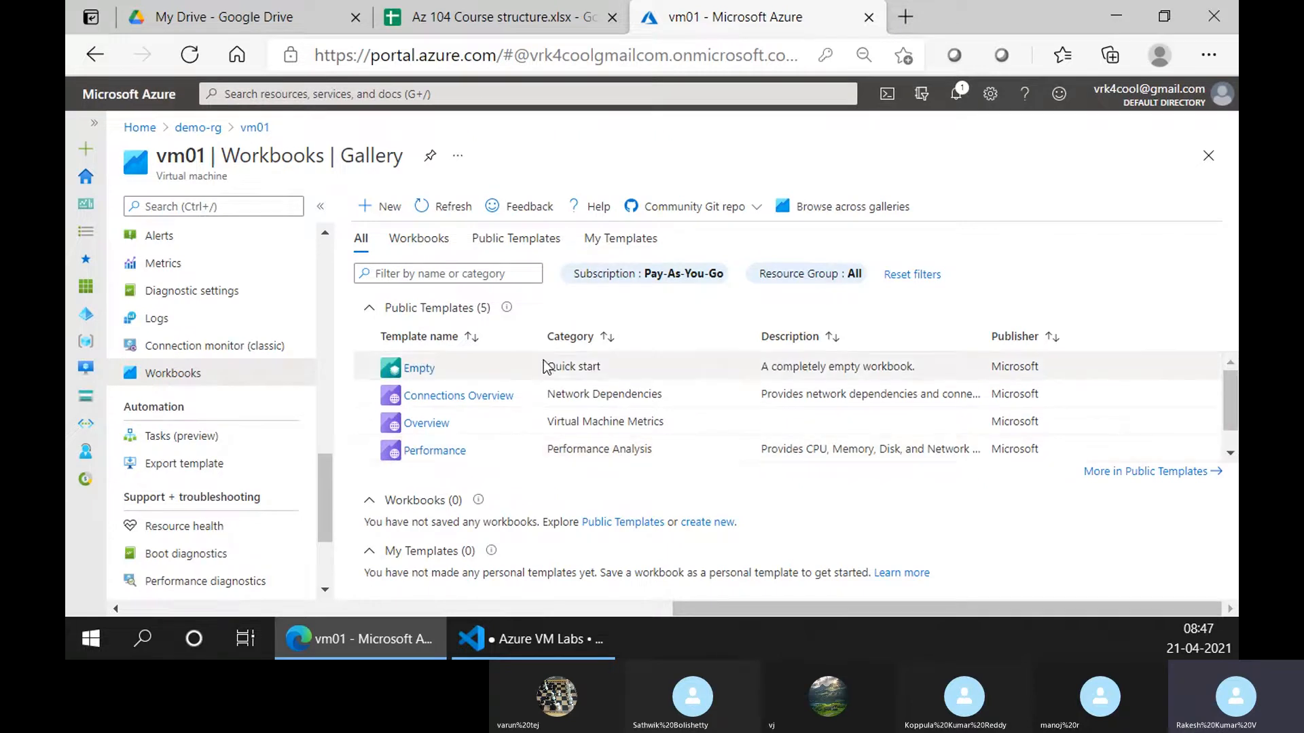
{"action": "scroll", "coordinate": [671, 433], "scroll_direction": "down", "scroll_amount": 1}
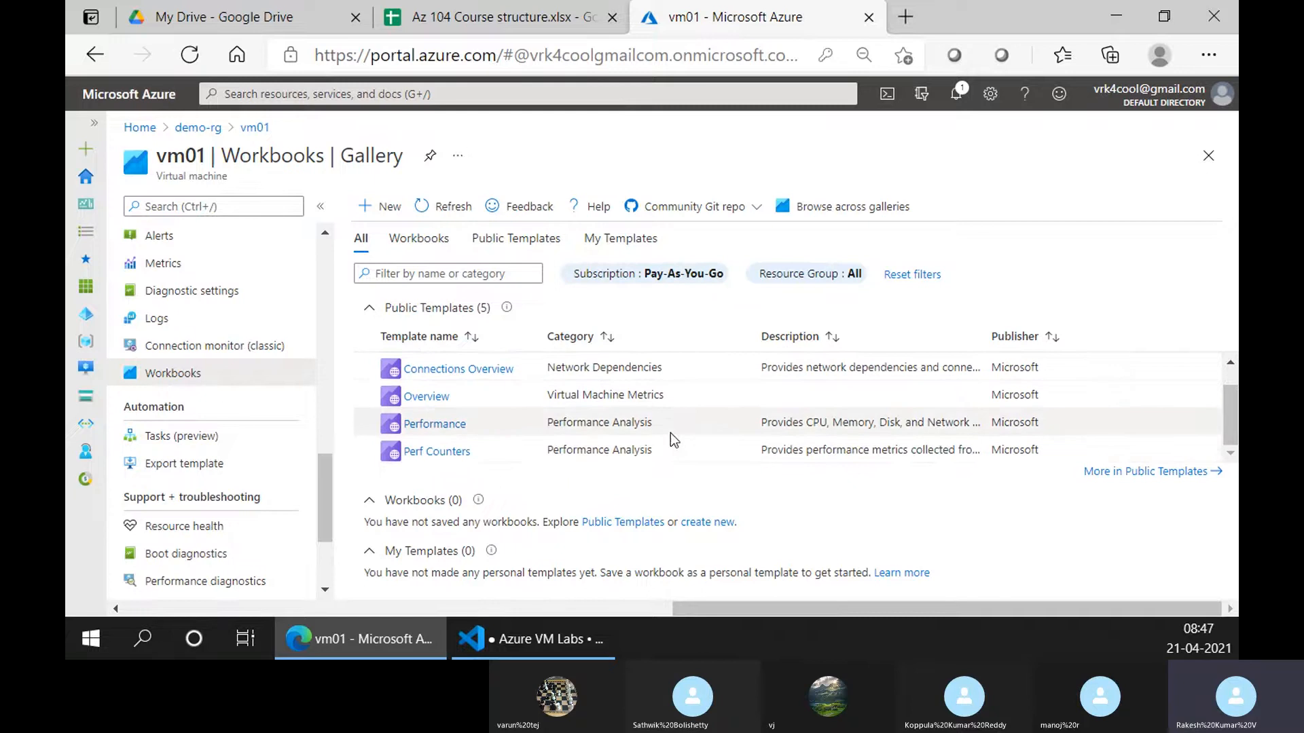
{"action": "scroll", "coordinate": [161, 520], "scroll_direction": "down", "scroll_amount": 2}
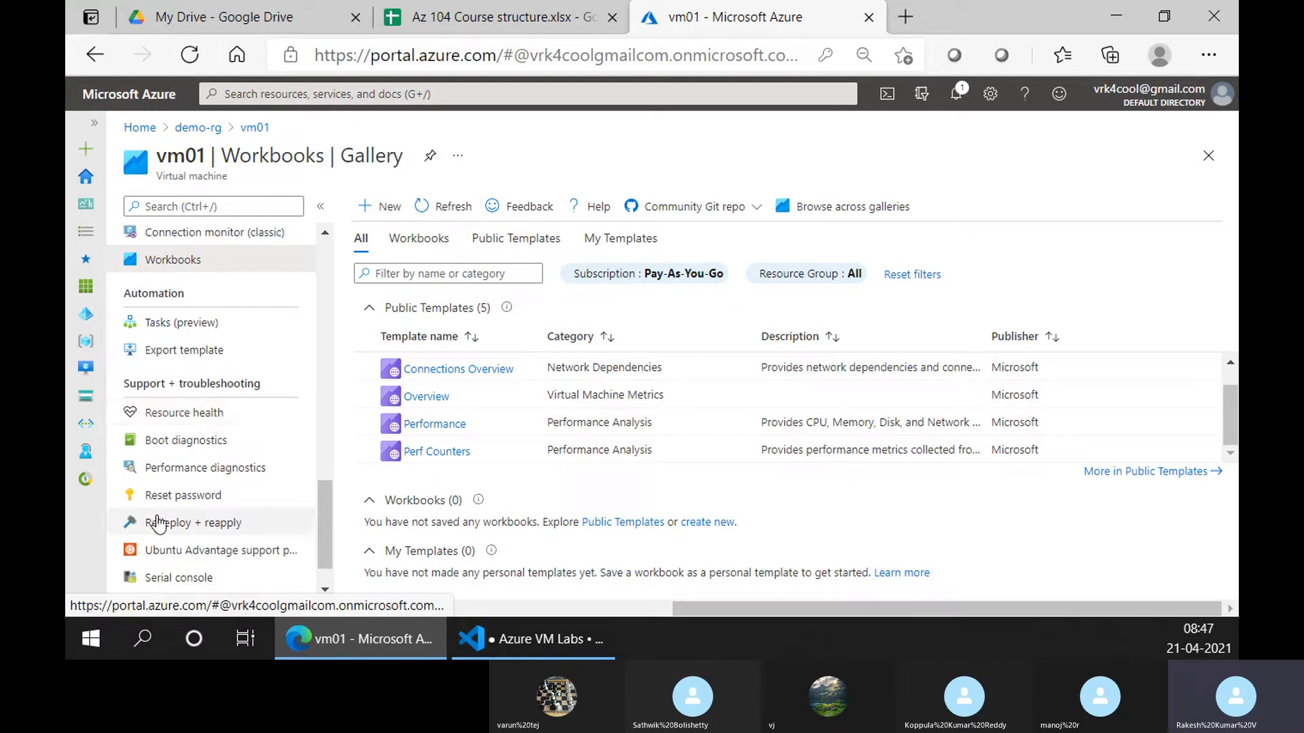
{"action": "scroll", "coordinate": [188, 421], "scroll_direction": "up", "scroll_amount": 3}
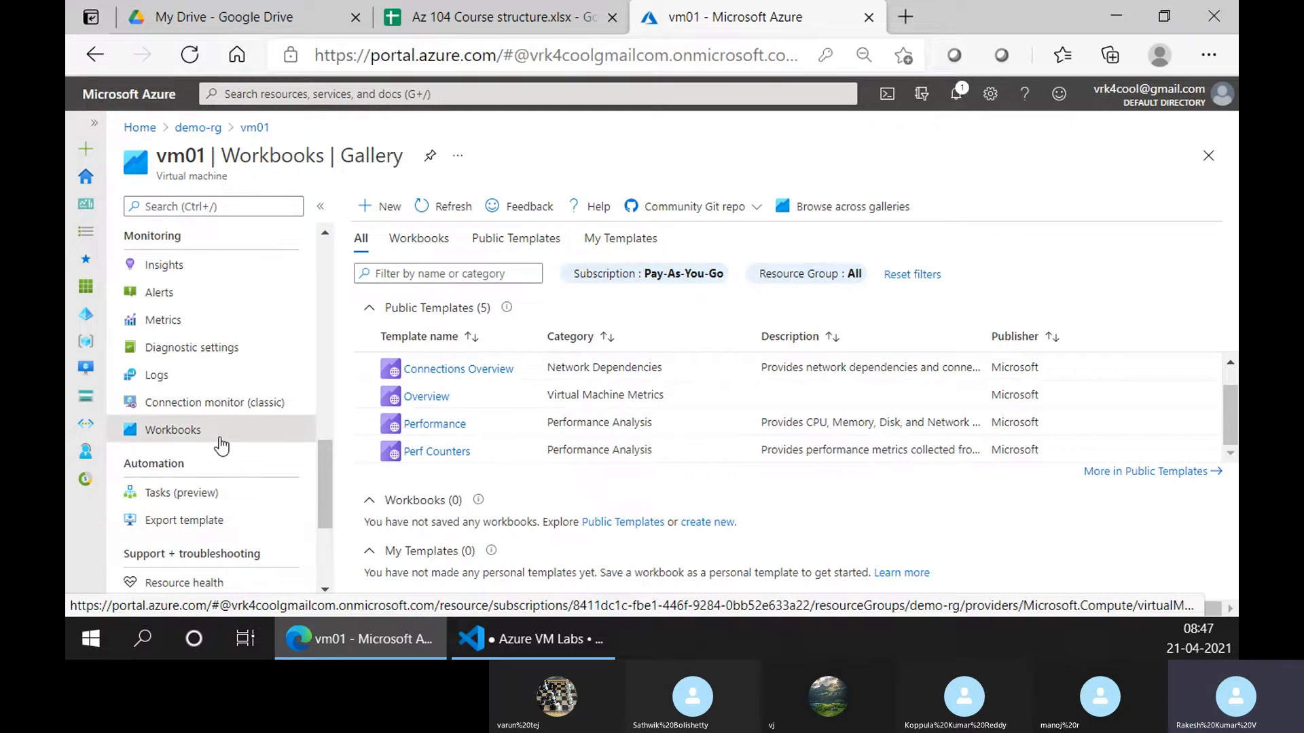
{"action": "scroll", "coordinate": [224, 442], "scroll_direction": "down", "scroll_amount": 2}
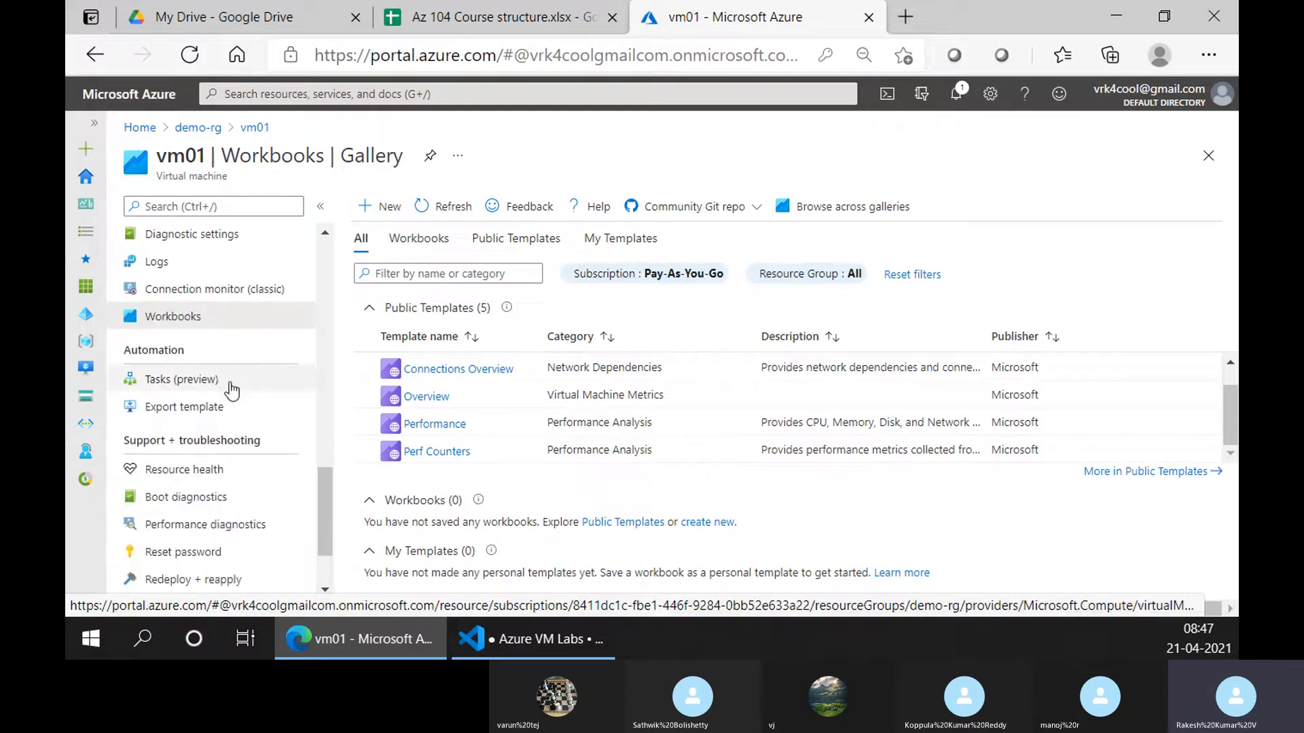
Tour vm01's Resource health, Reset password, Performance diagnostics, Boot diagnostics and Redeploy pages
{"action": "left_click", "coordinate": [221, 468]}
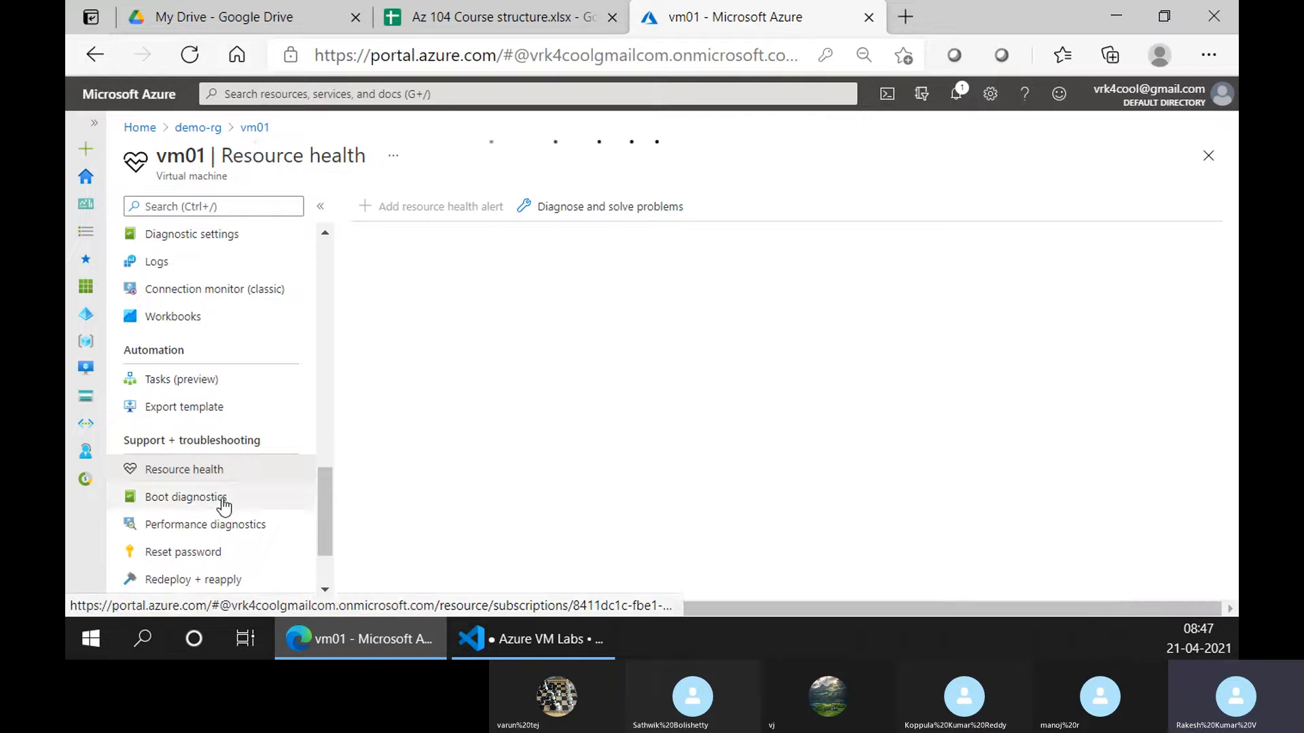
{"action": "scroll", "coordinate": [222, 506], "scroll_direction": "down", "scroll_amount": 2}
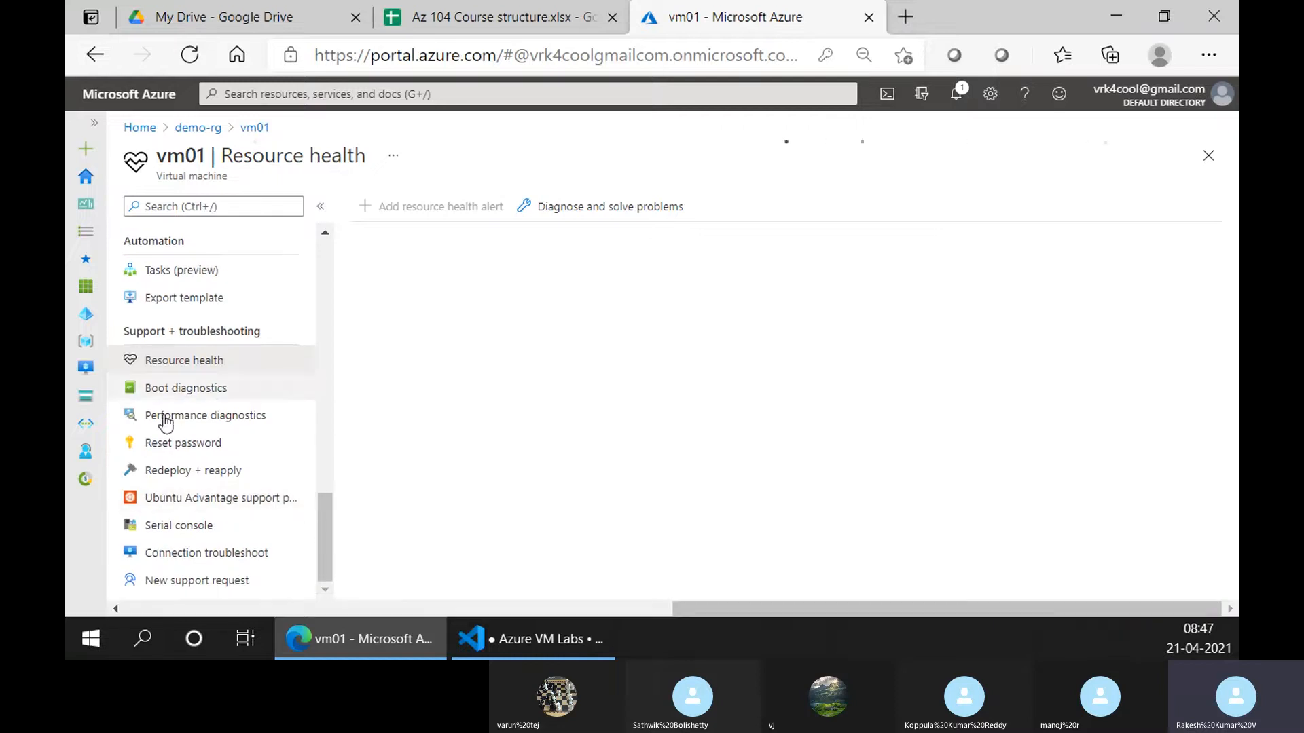
{"action": "left_click", "coordinate": [216, 441]}
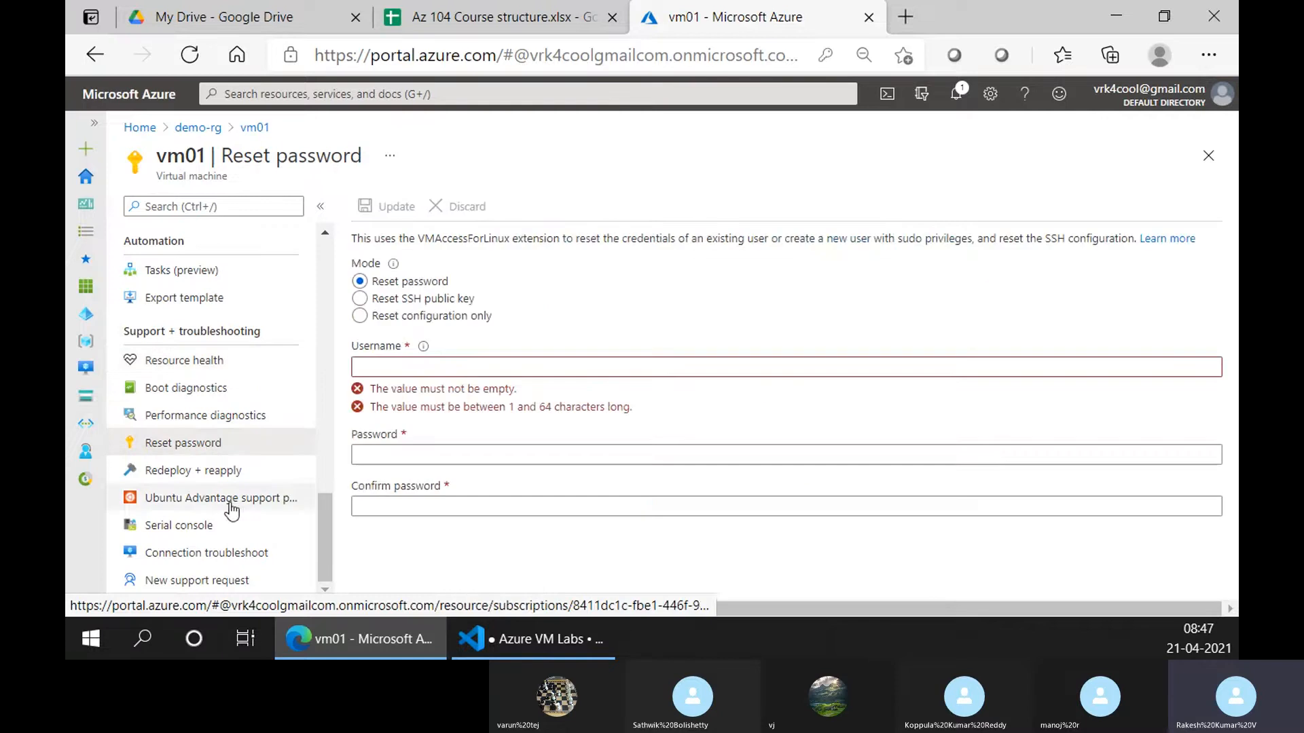
{"action": "left_click", "coordinate": [210, 417]}
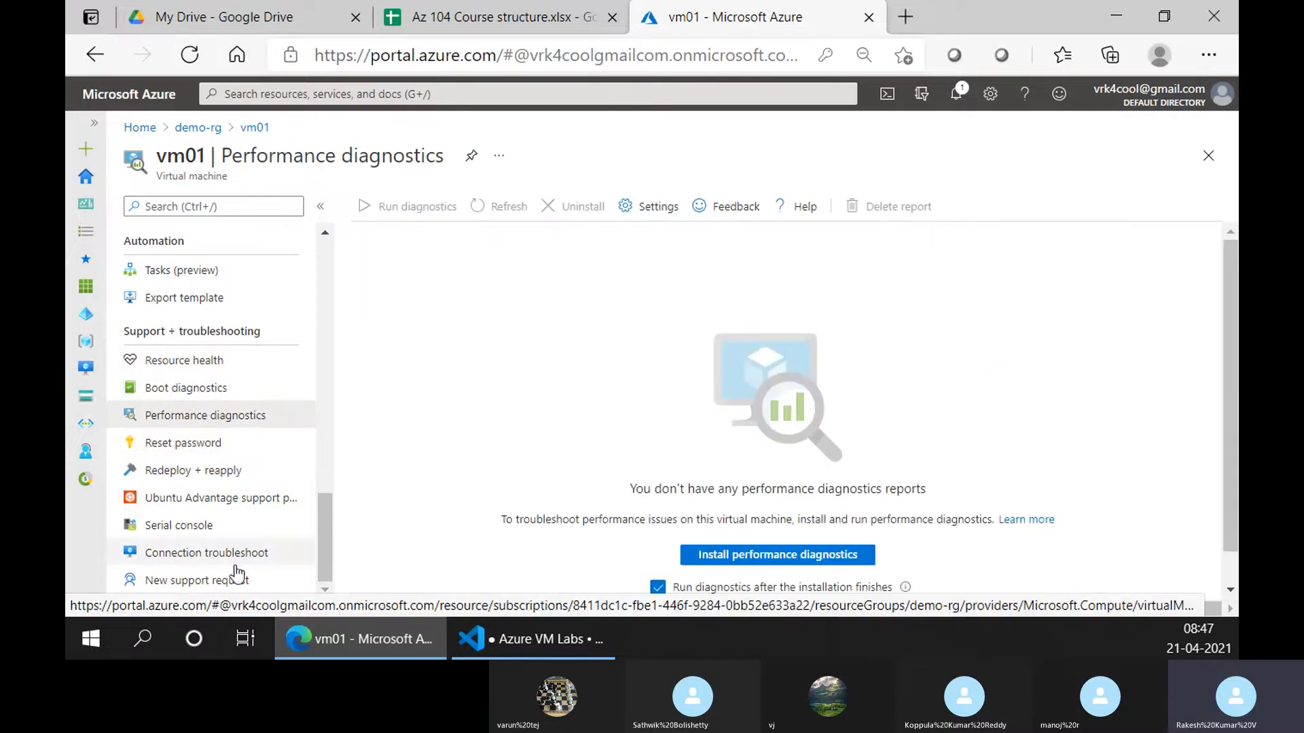
{"action": "left_click", "coordinate": [207, 388]}
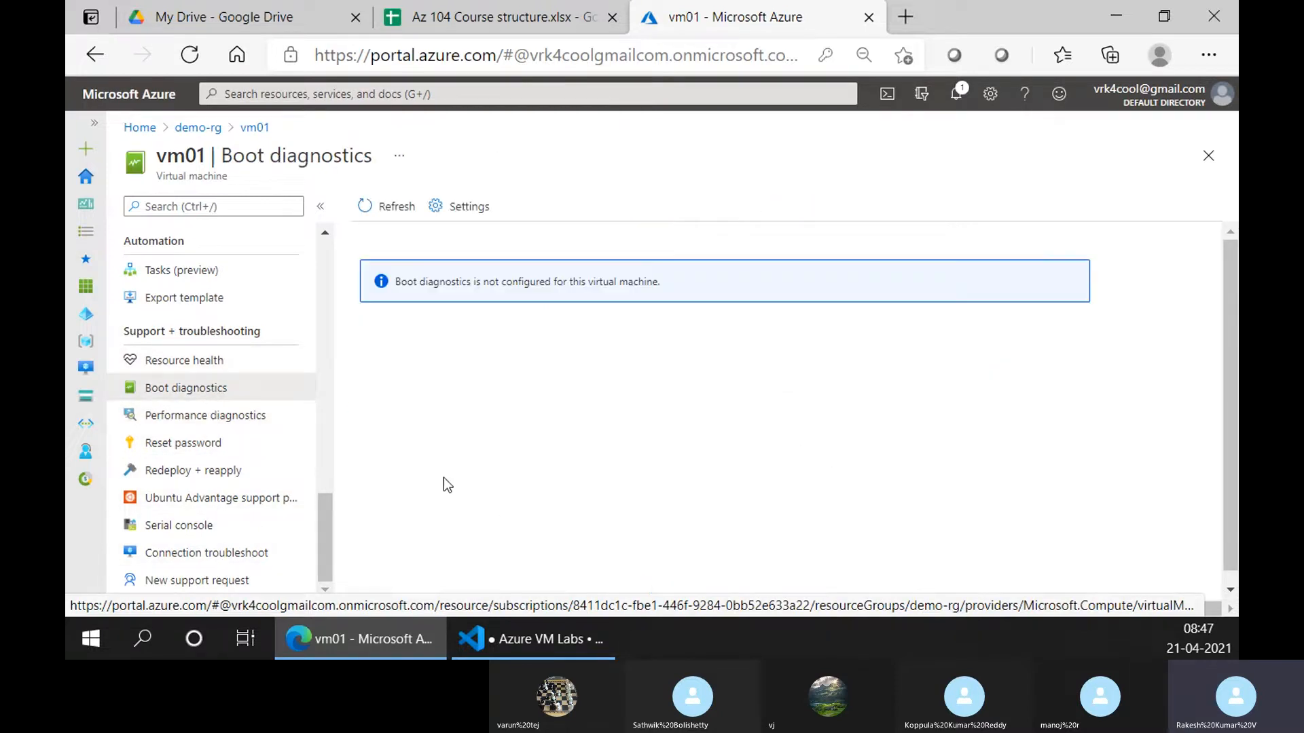
{"action": "left_click", "coordinate": [302, 418]}
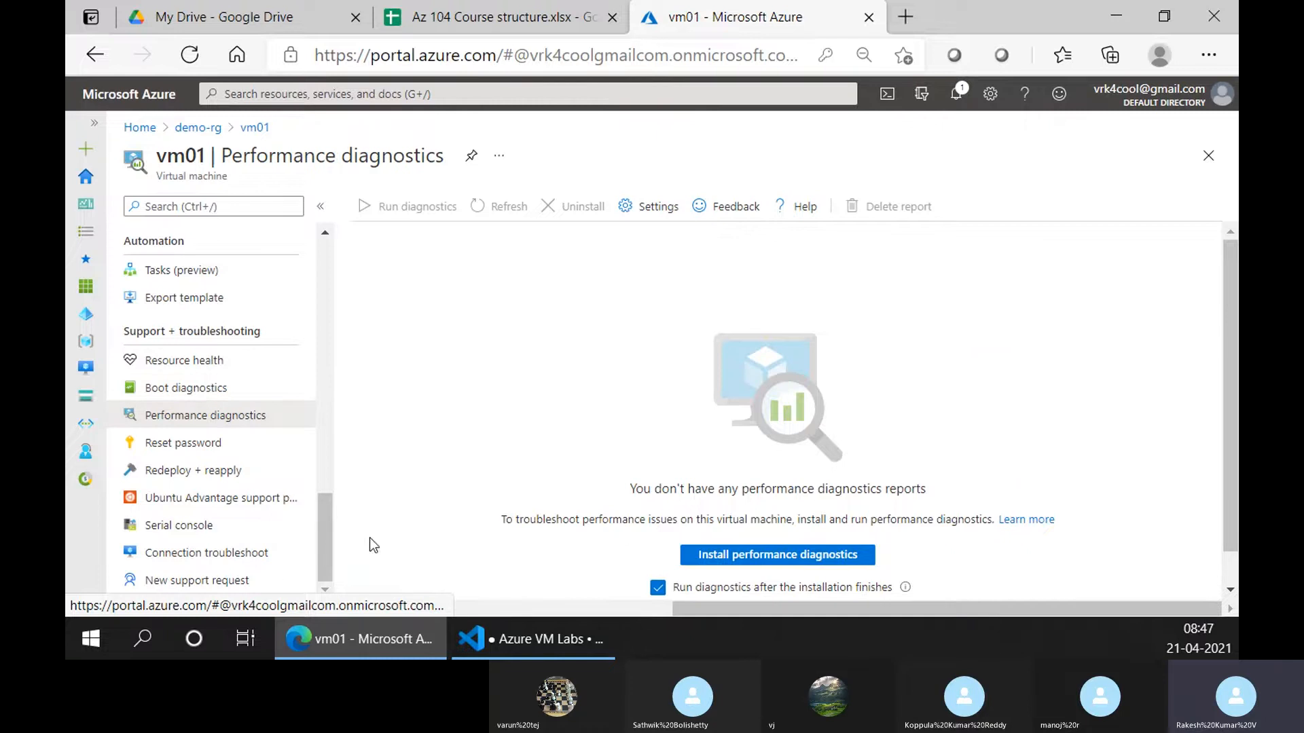
{"action": "left_click", "coordinate": [207, 472]}
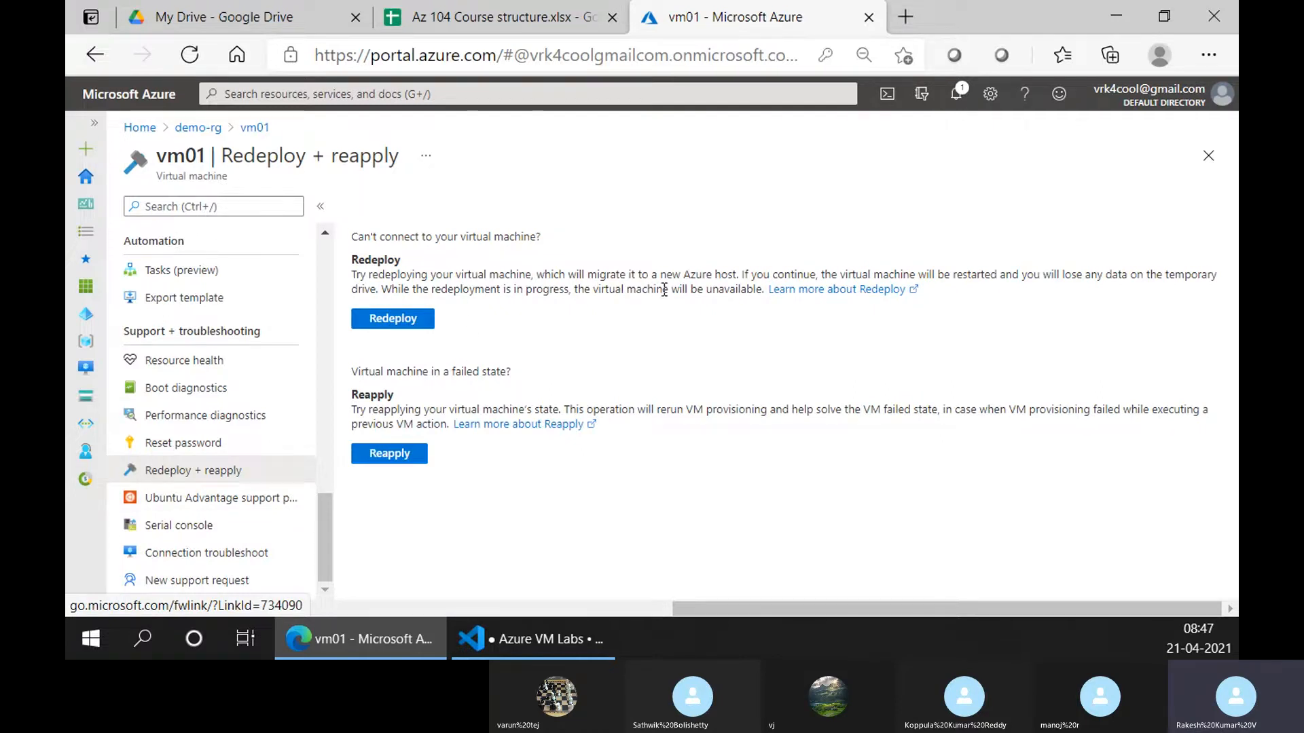
Check the support plan and serial console, toggle Reset password's mode, then show the Azure VM Labs notes
{"action": "left_click", "coordinate": [197, 499]}
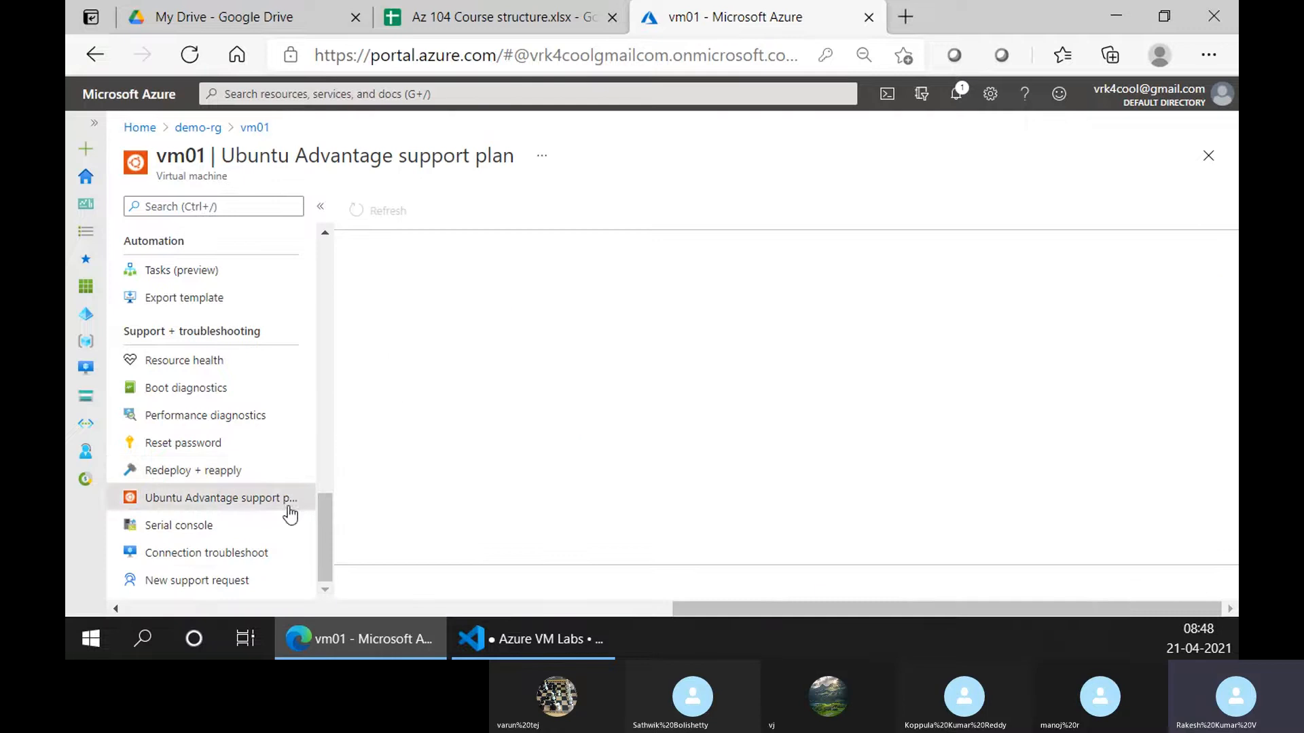
{"action": "left_click", "coordinate": [216, 527]}
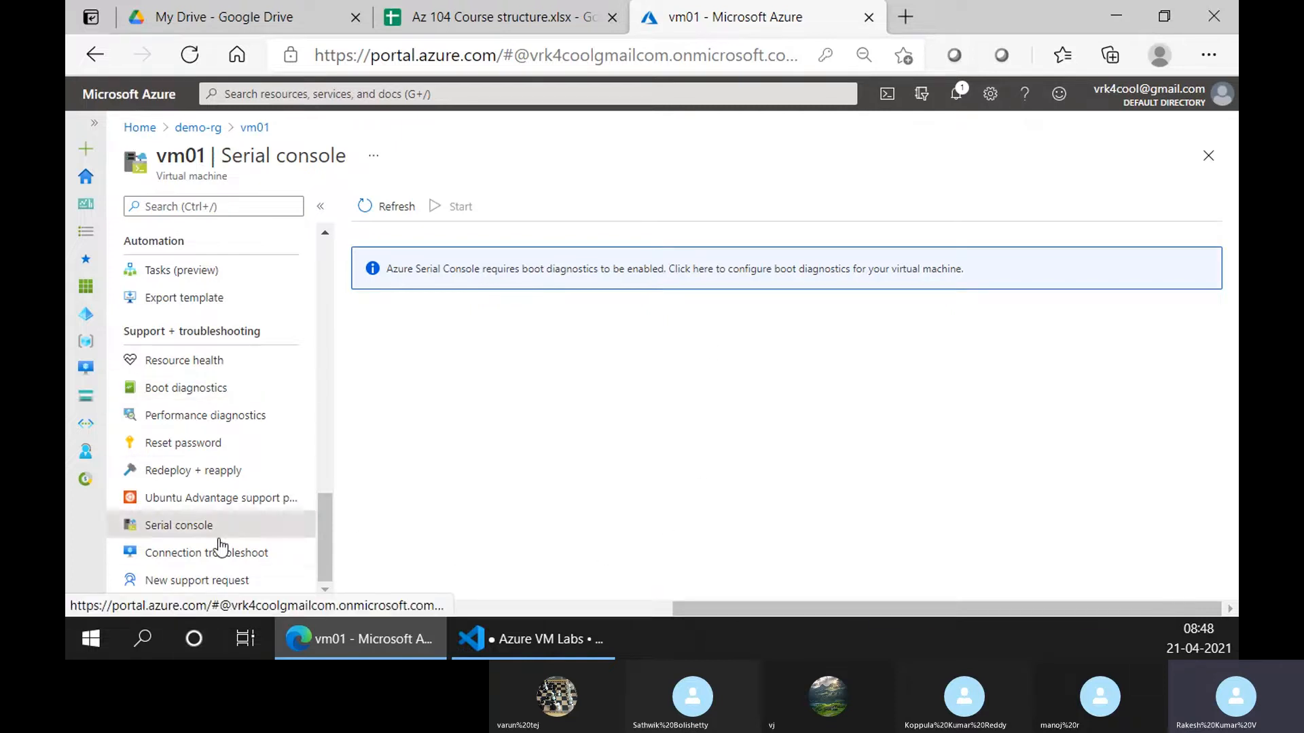
{"action": "left_click", "coordinate": [205, 457]}
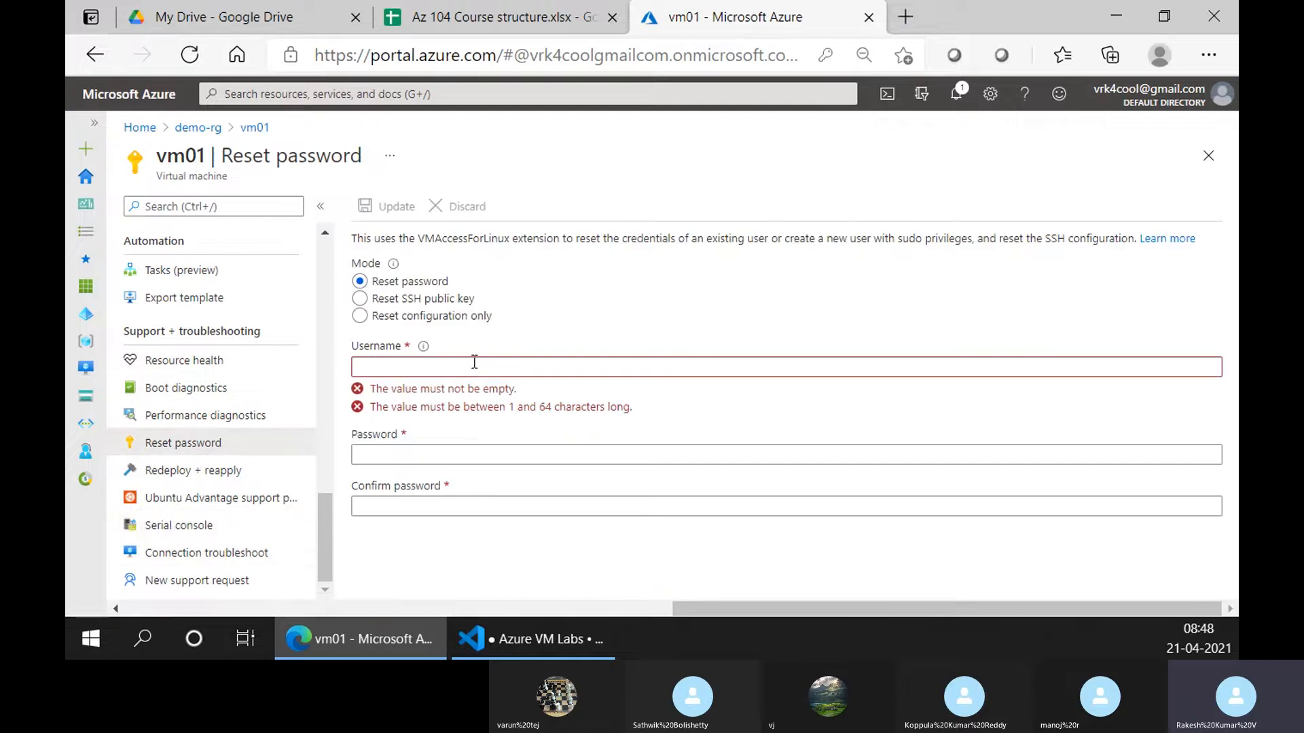
{"action": "left_click", "coordinate": [360, 298]}
{"action": "left_click", "coordinate": [360, 282]}
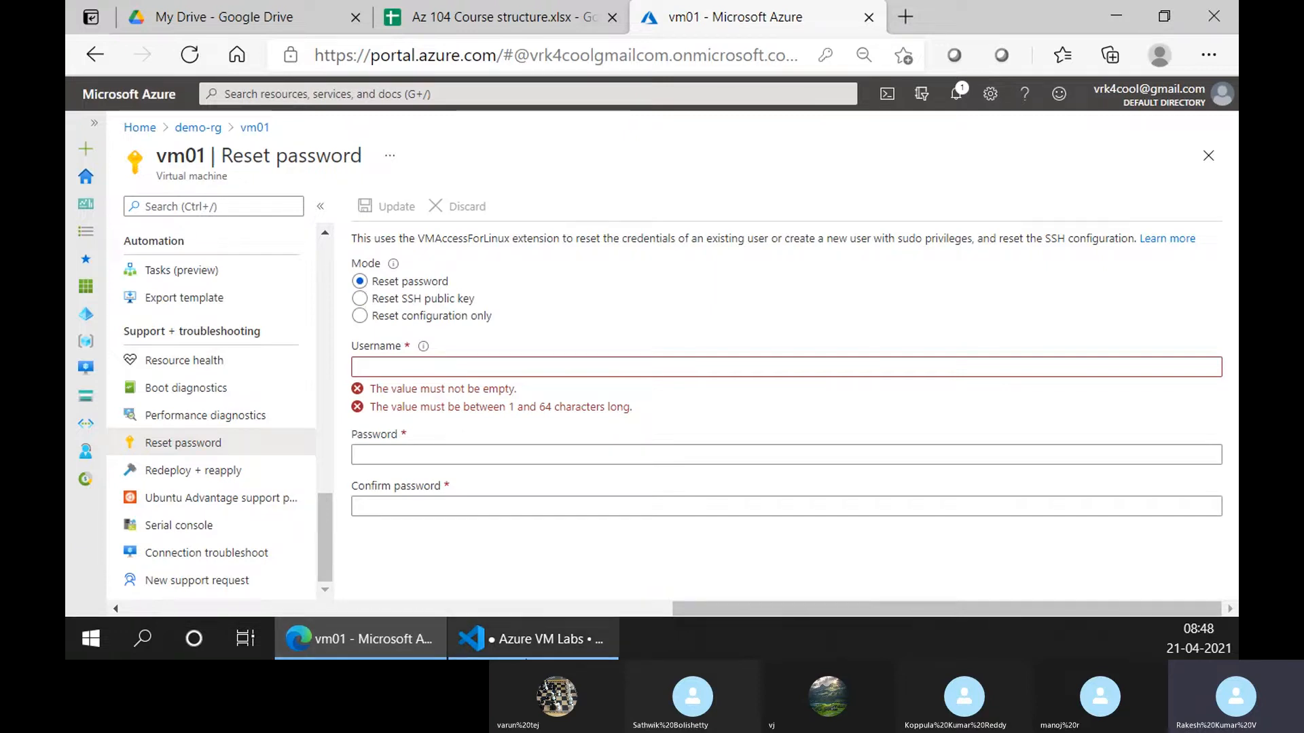
{"action": "left_click", "coordinate": [534, 636]}
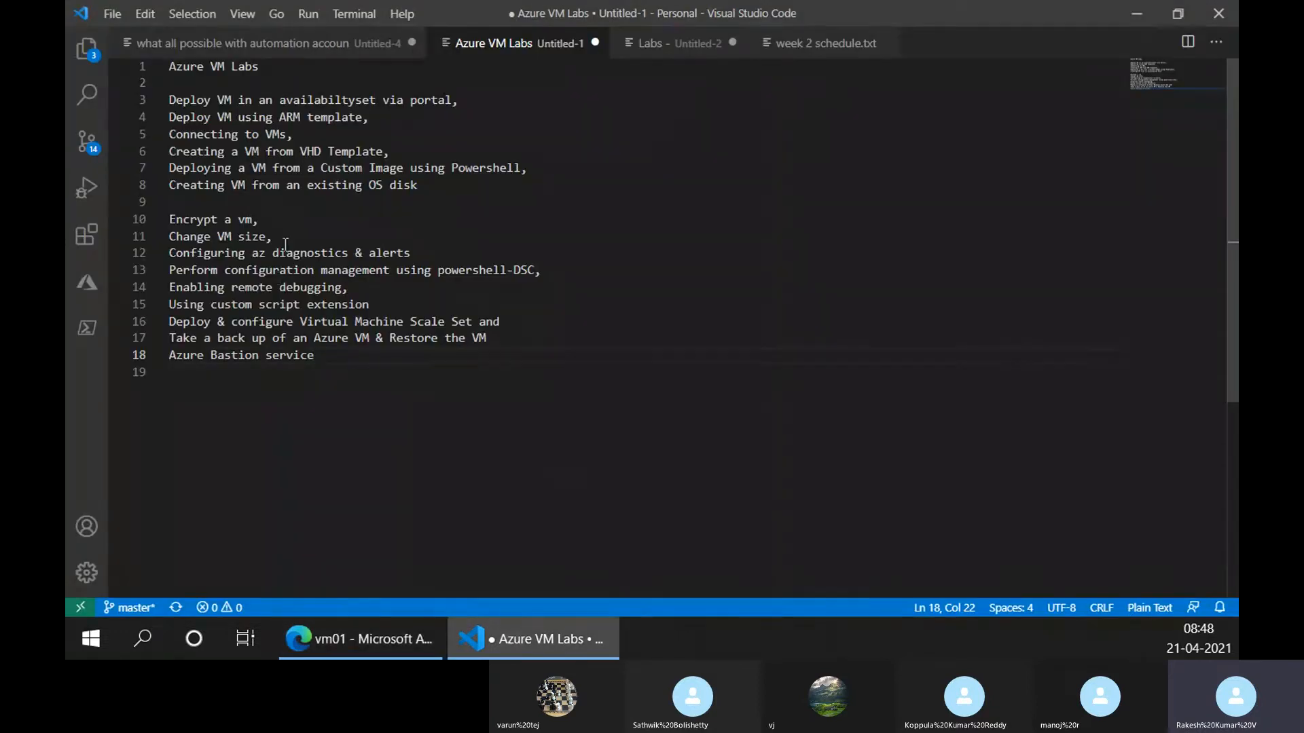
Review the Labs notes, type 'ssh' in PowerShell 7, then return to vm01's Reset password page
{"action": "left_click", "coordinate": [643, 54]}
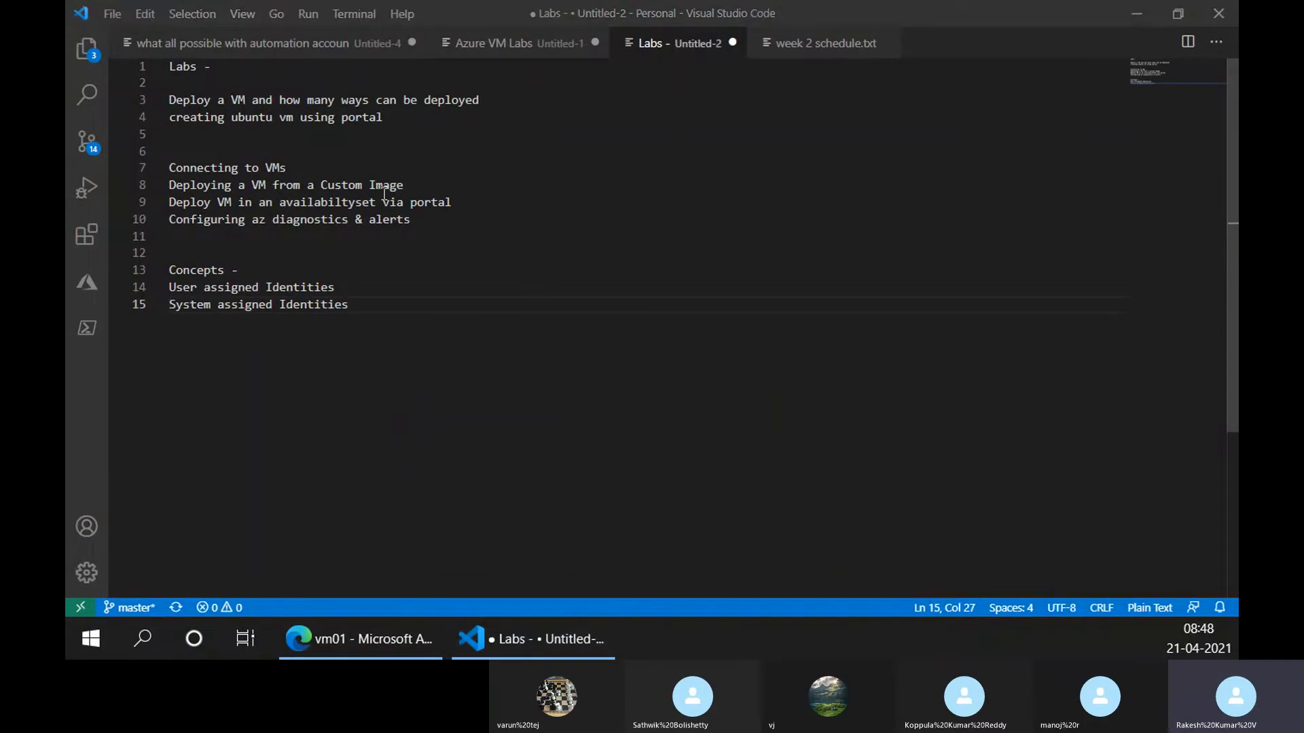
{"action": "left_click_drag", "start_coordinate": [67, 245], "coordinate": [560, 153]}
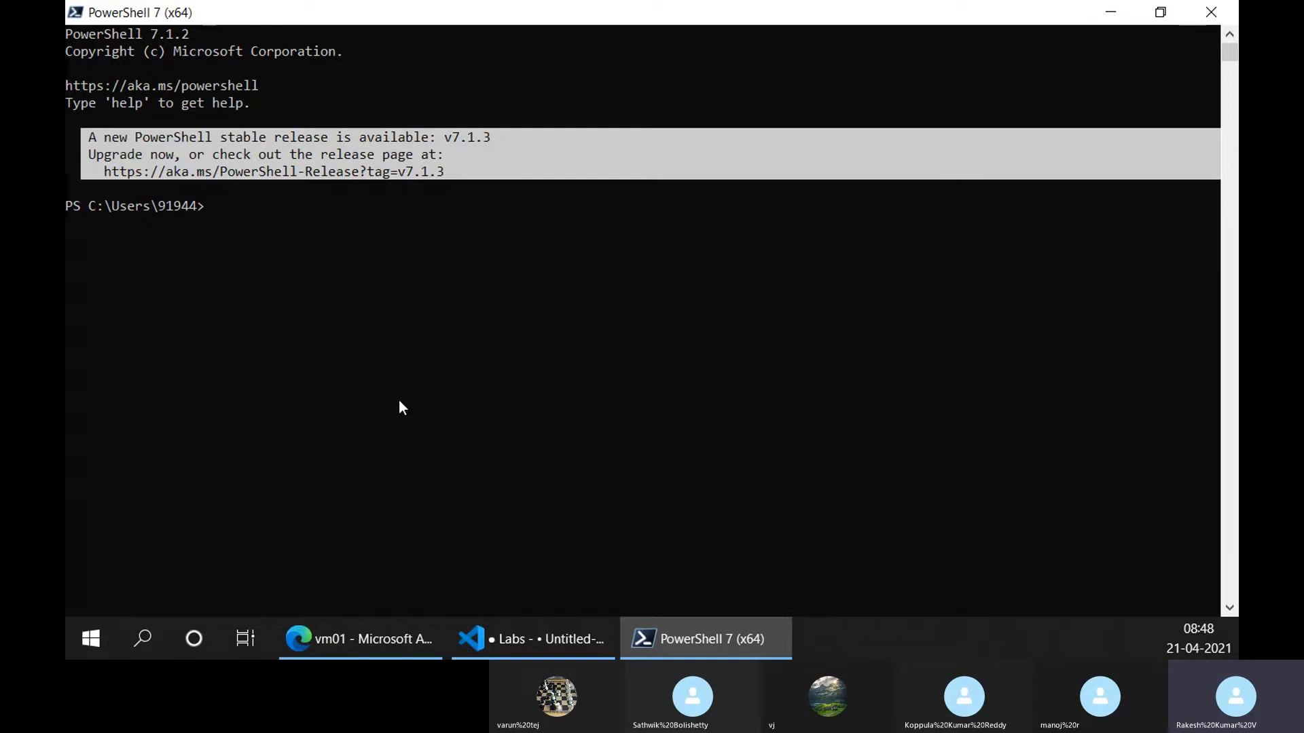
{"action": "type", "text": "ssh"}
{"action": "key", "text": "alt+Tab"}
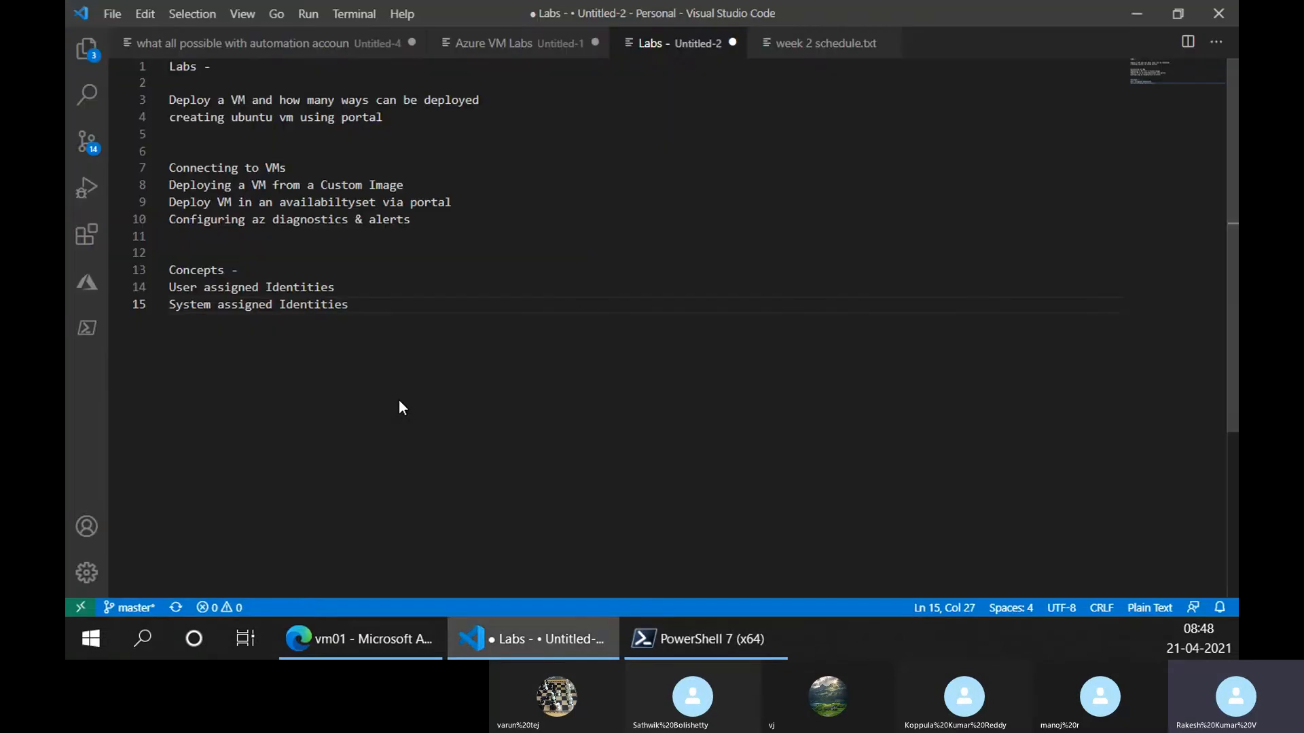
{"action": "left_click", "coordinate": [366, 643]}
Copy vm01's public IP 52.186.80.204 from its Overview page and switch to PowerShell
{"action": "scroll", "coordinate": [275, 323], "scroll_direction": "up", "scroll_amount": 1}
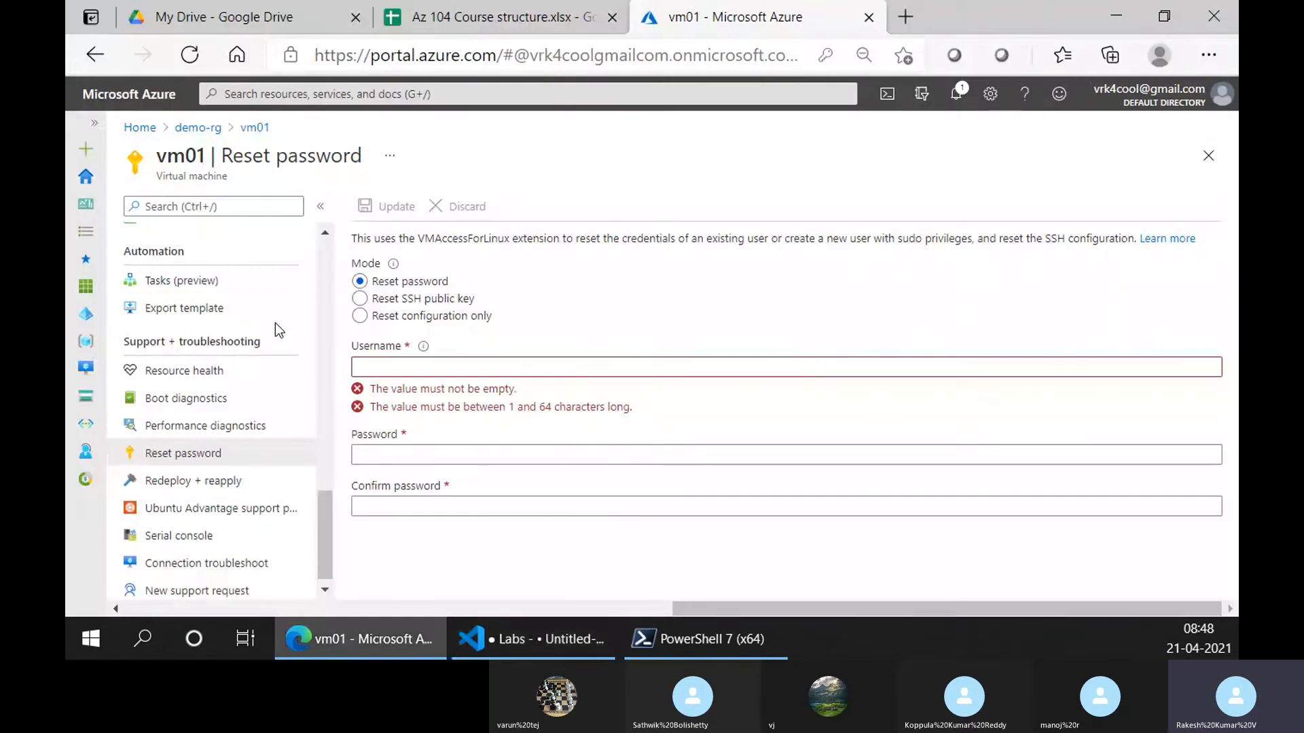
{"action": "scroll", "coordinate": [275, 324], "scroll_direction": "up", "scroll_amount": 10}
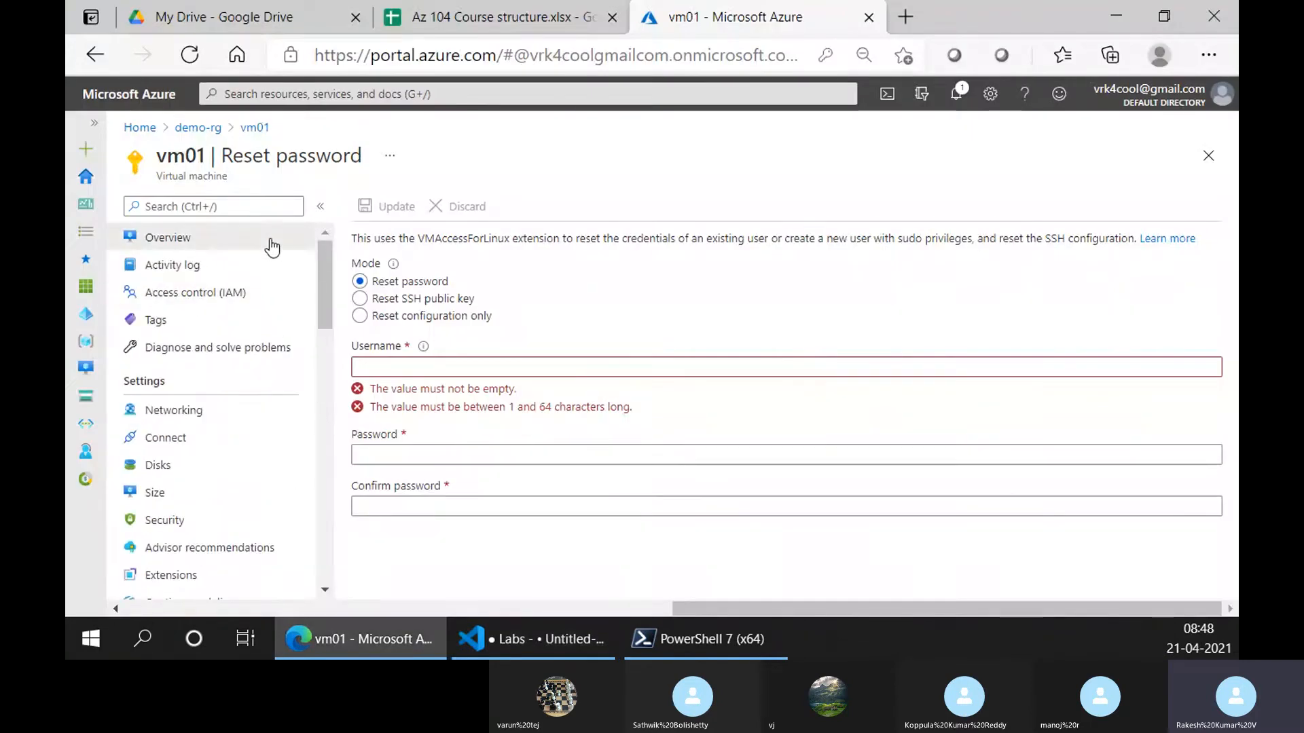
{"action": "left_click", "coordinate": [272, 242]}
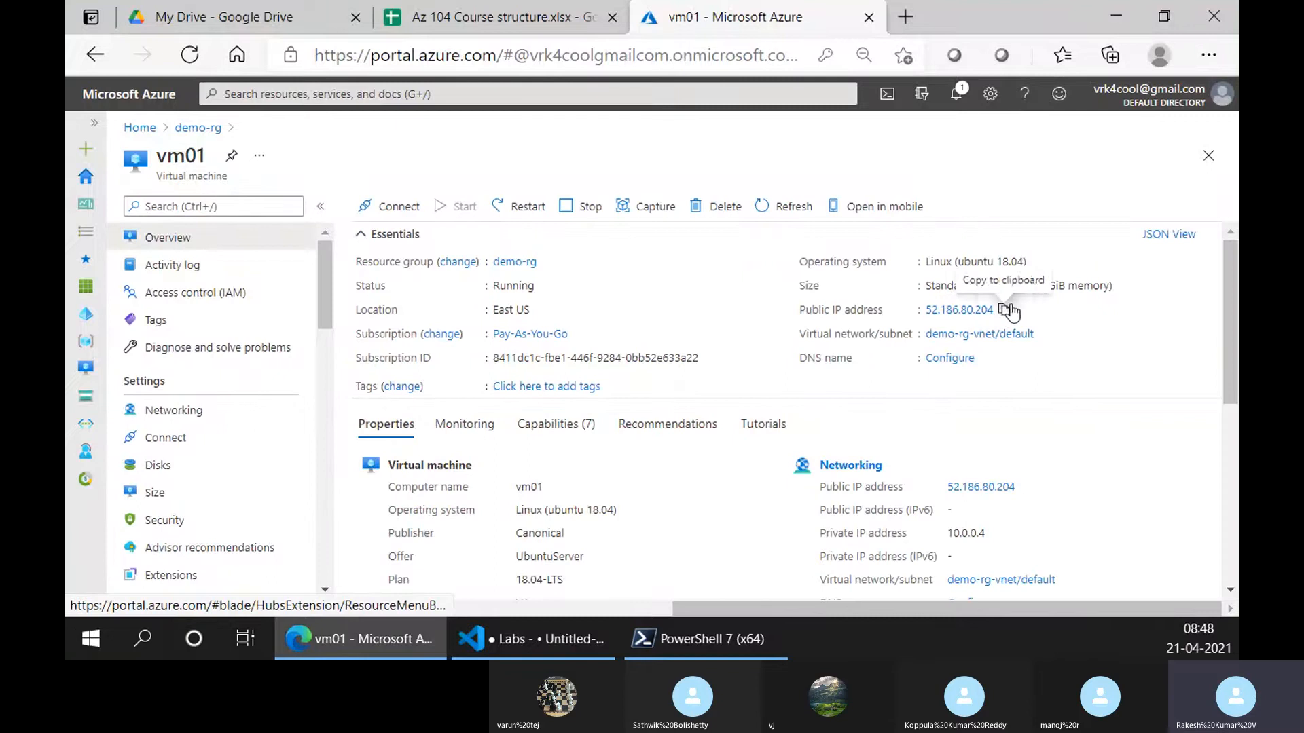
{"action": "left_click", "coordinate": [1005, 309]}
{"action": "left_click", "coordinate": [706, 639]}
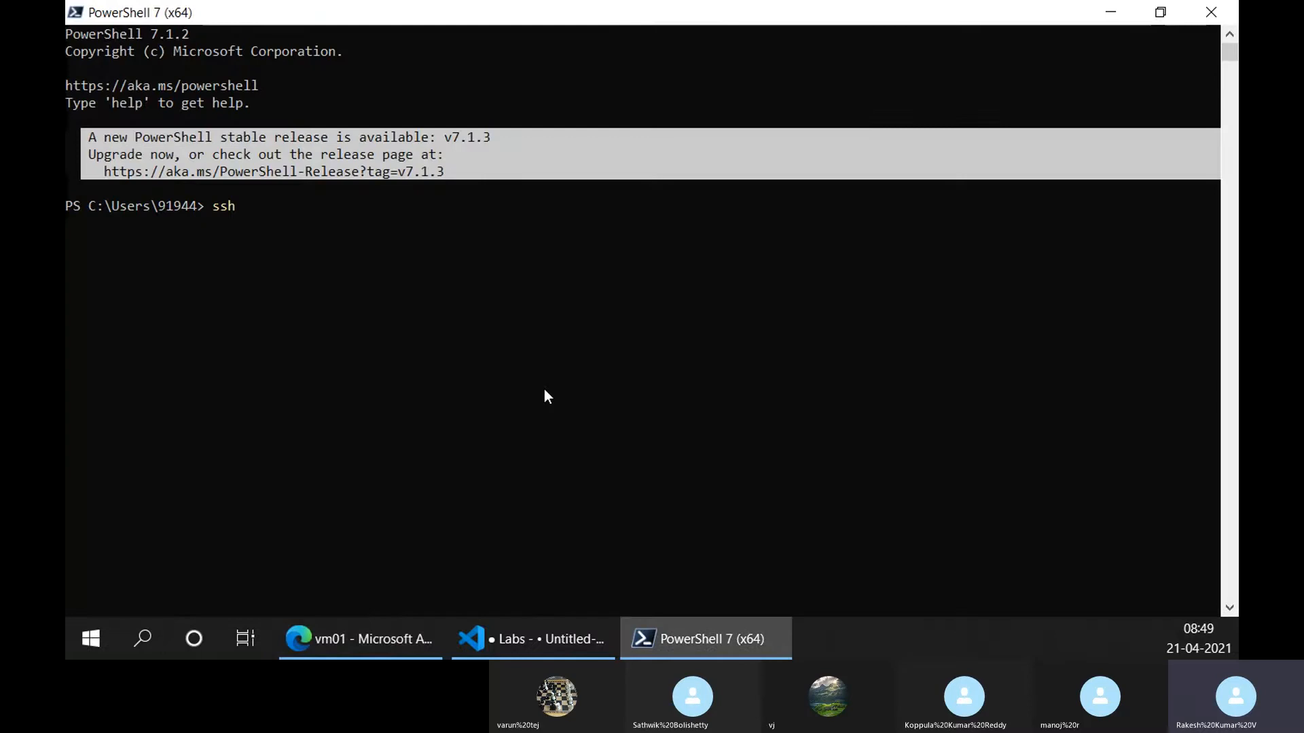
{"action": "type", "text": "trainer@"}
{"action": "key", "text": "ctrl+v"}
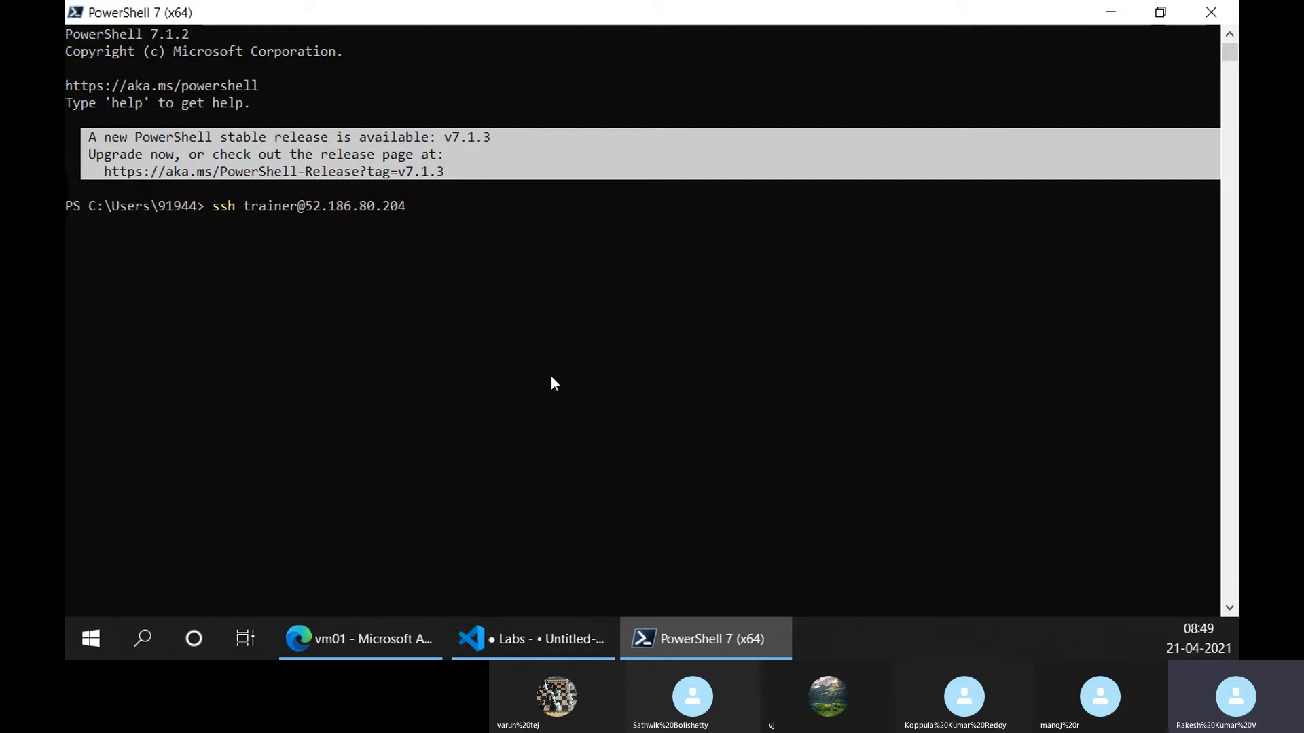
{"action": "type", "text": "-p 22"}
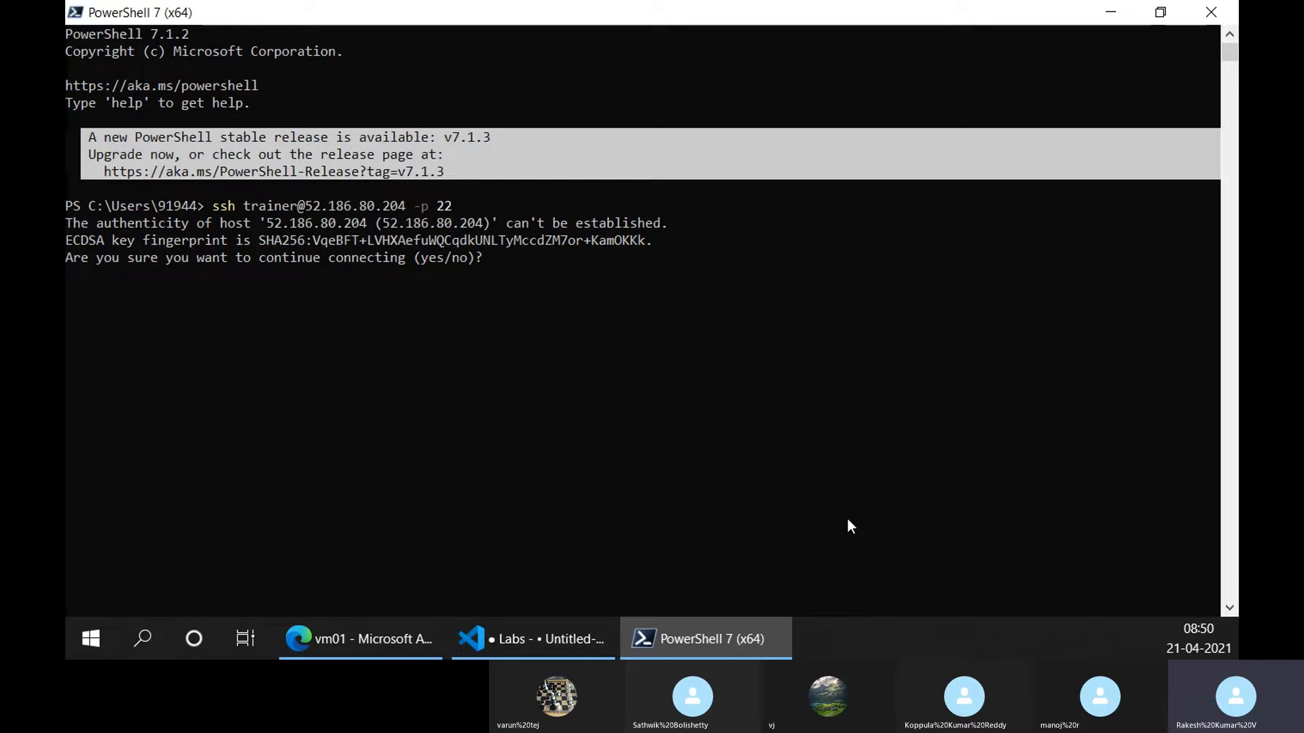
Accept the host key with 'yes', enter the password, and read through Ubuntu's welcome banner
{"action": "type", "text": "yes"}
{"action": "key", "text": "Return"}
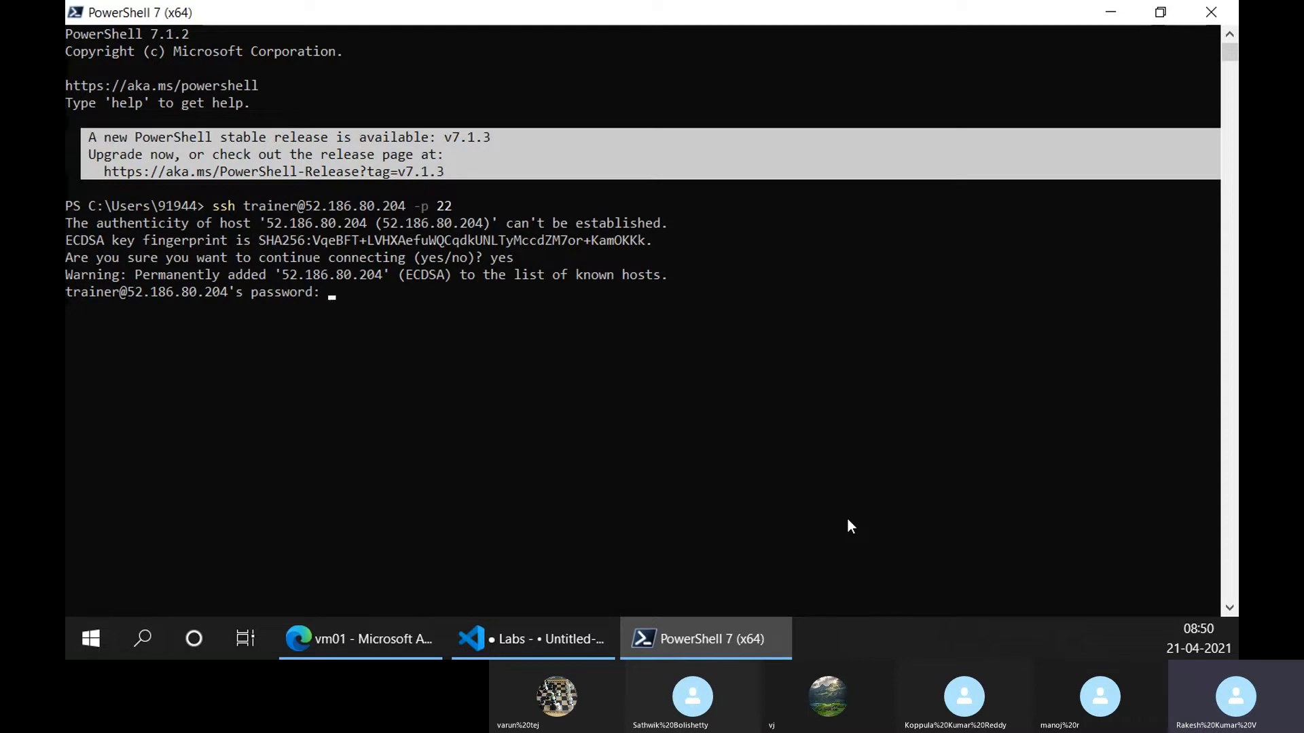
{"action": "key", "text": "Return"}
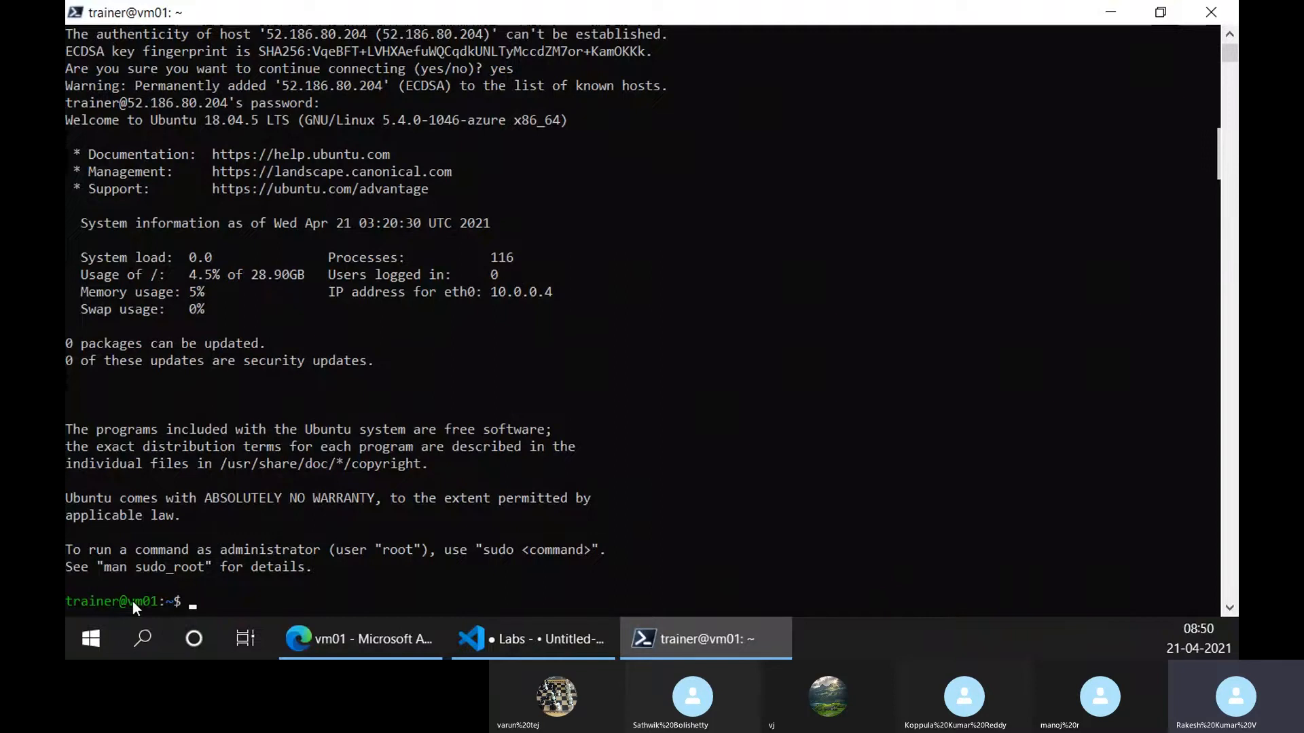
{"action": "scroll", "coordinate": [398, 419], "scroll_direction": "up", "scroll_amount": 4}
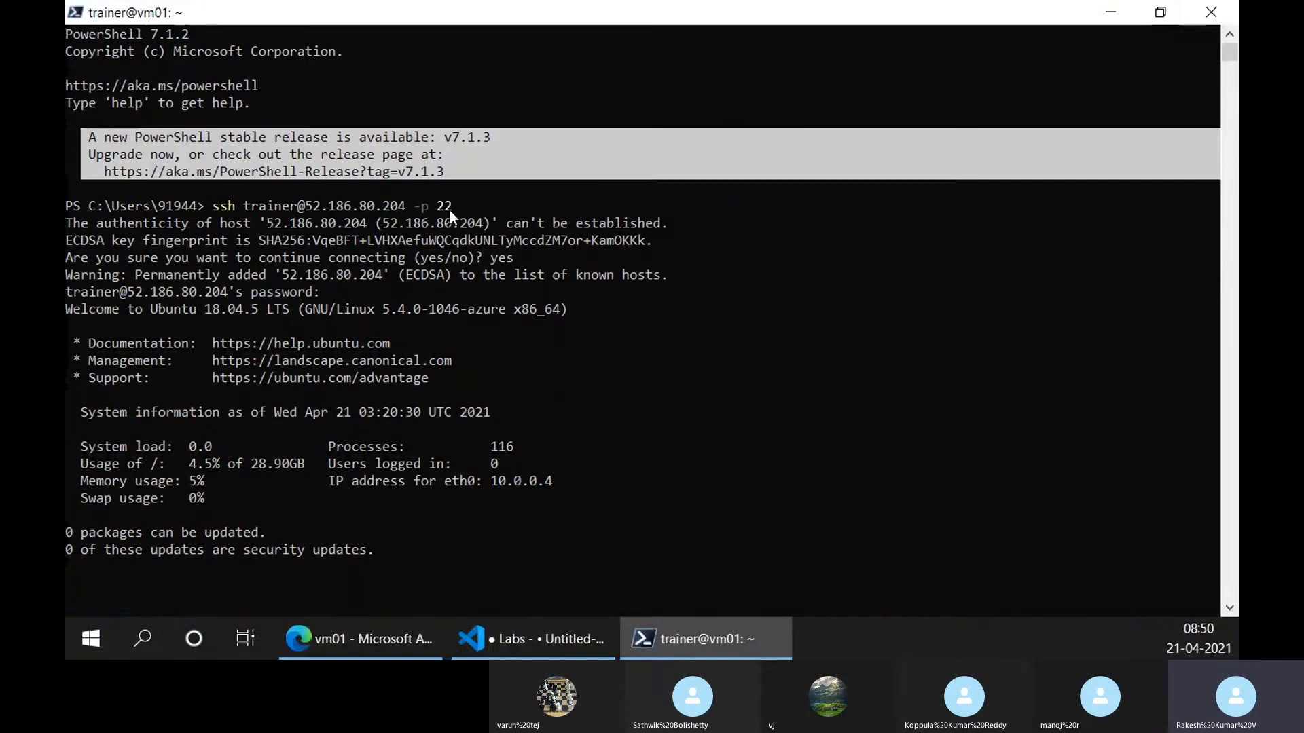
{"action": "scroll", "coordinate": [421, 181], "scroll_direction": "down", "scroll_amount": 2}
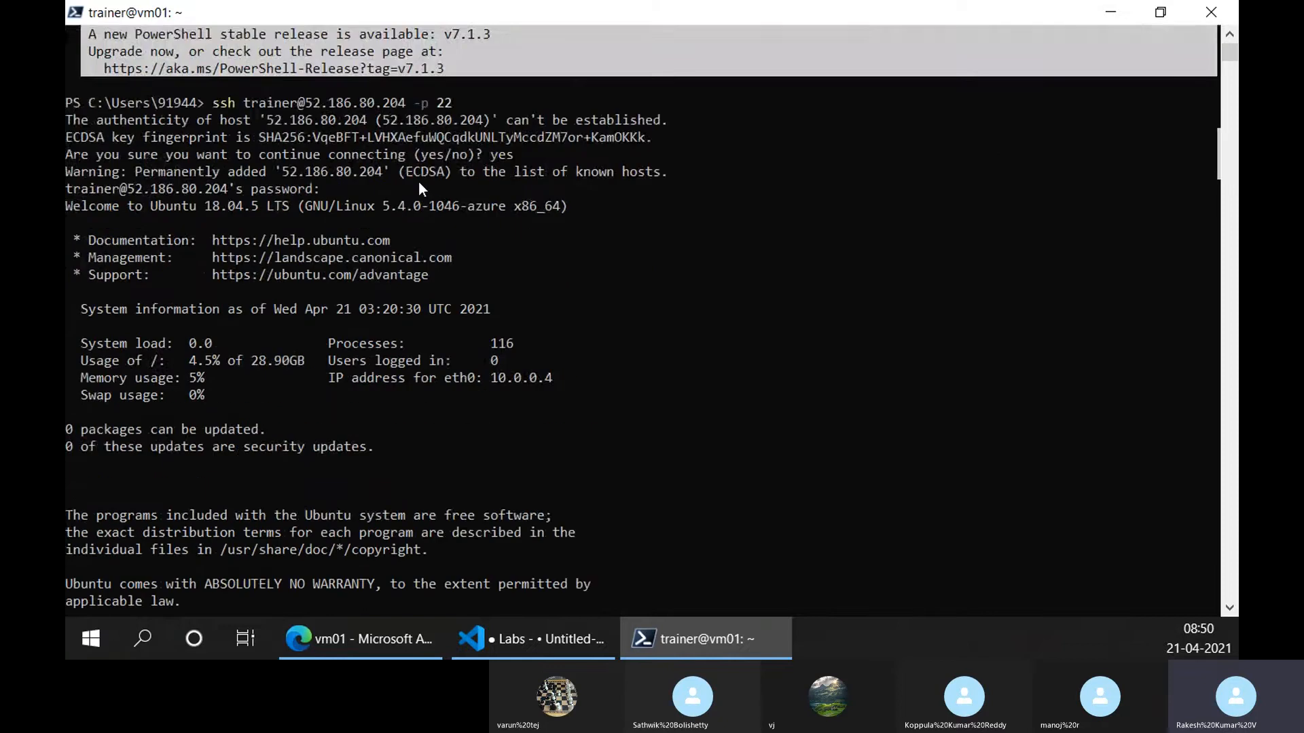
{"action": "scroll", "coordinate": [415, 197], "scroll_direction": "up", "scroll_amount": 2}
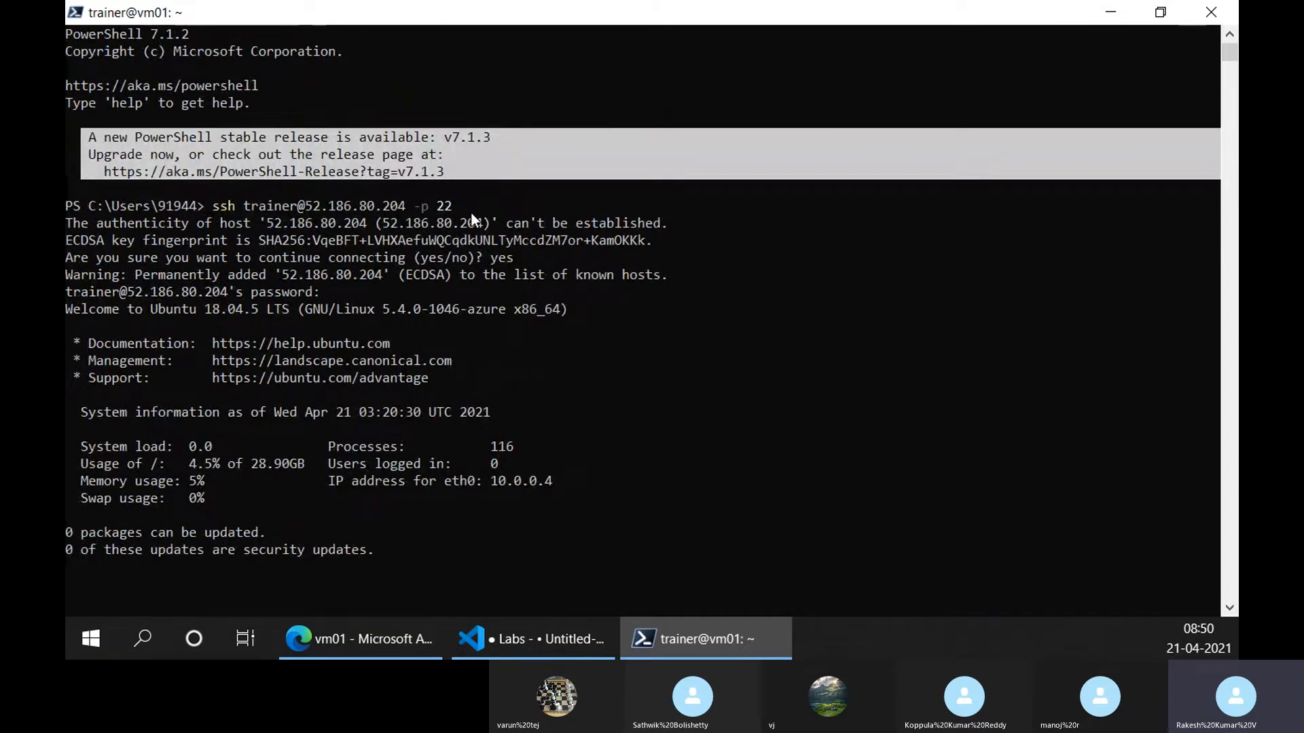
{"action": "scroll", "coordinate": [408, 429], "scroll_direction": "down", "scroll_amount": 10}
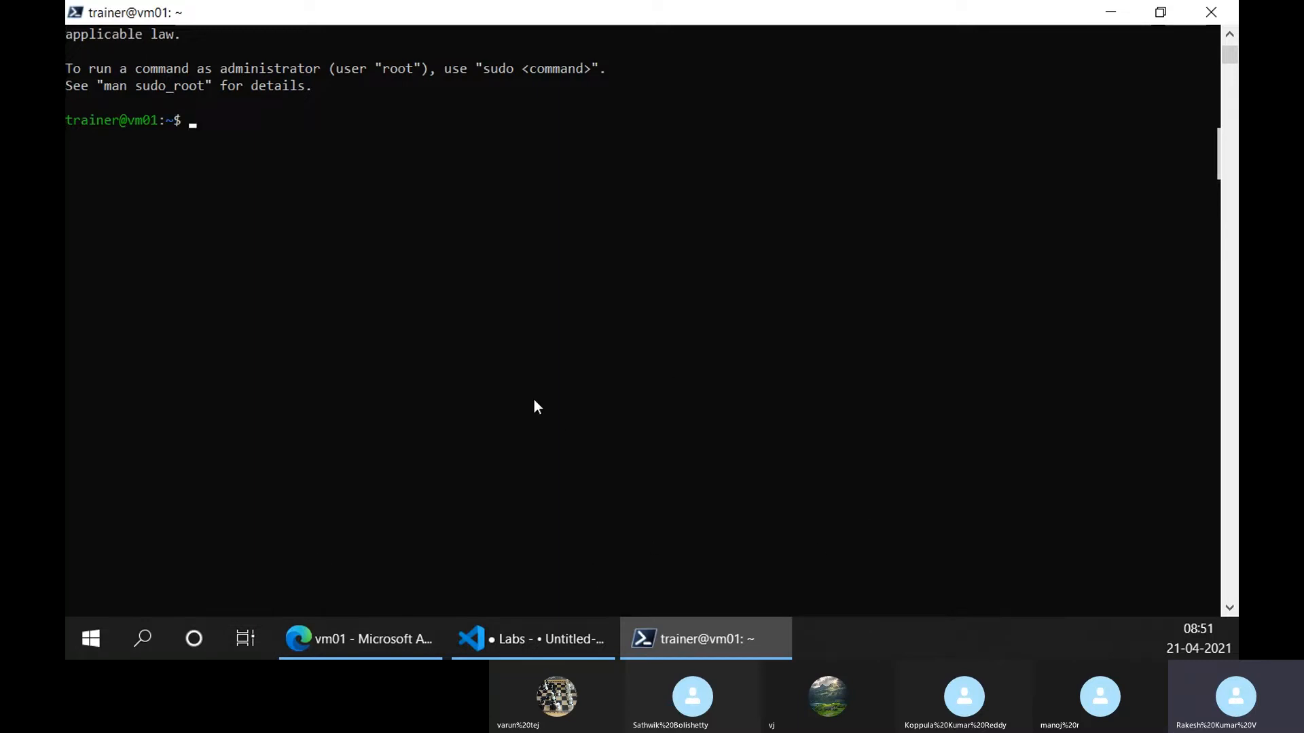
{"action": "scroll", "coordinate": [534, 406], "scroll_direction": "up", "scroll_amount": 12}
{"action": "scroll", "coordinate": [521, 411], "scroll_direction": "down", "scroll_amount": 6}
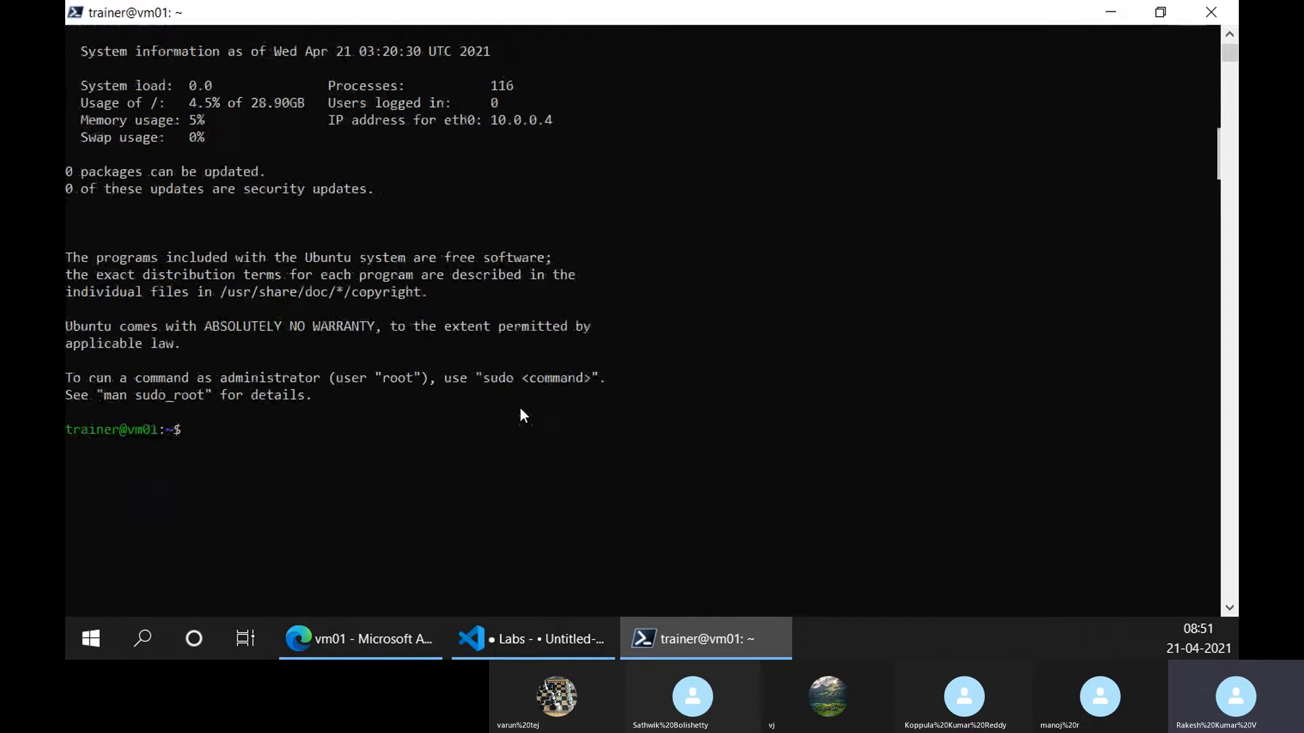
Open a new browser tab at the Google home page
{"action": "left_click", "coordinate": [483, 649]}
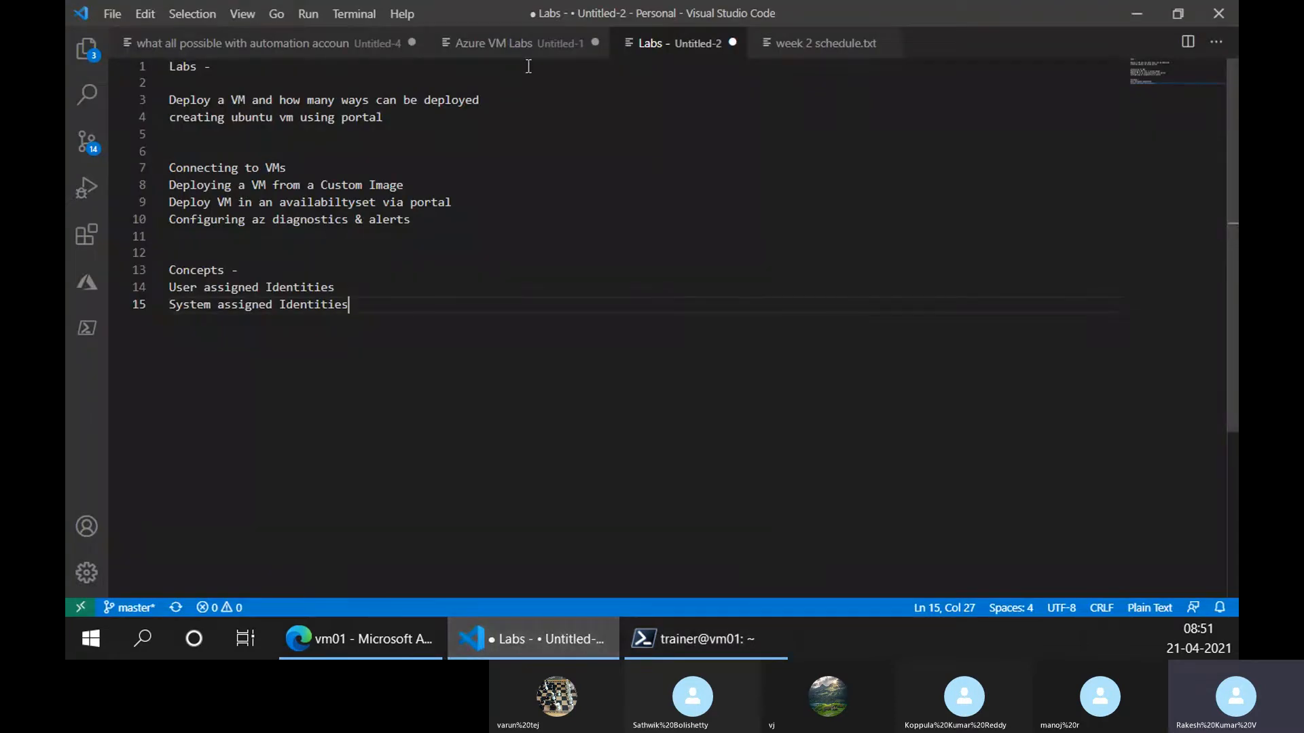
{"action": "left_click", "coordinate": [405, 117]}
{"action": "left_click", "coordinate": [360, 639]}
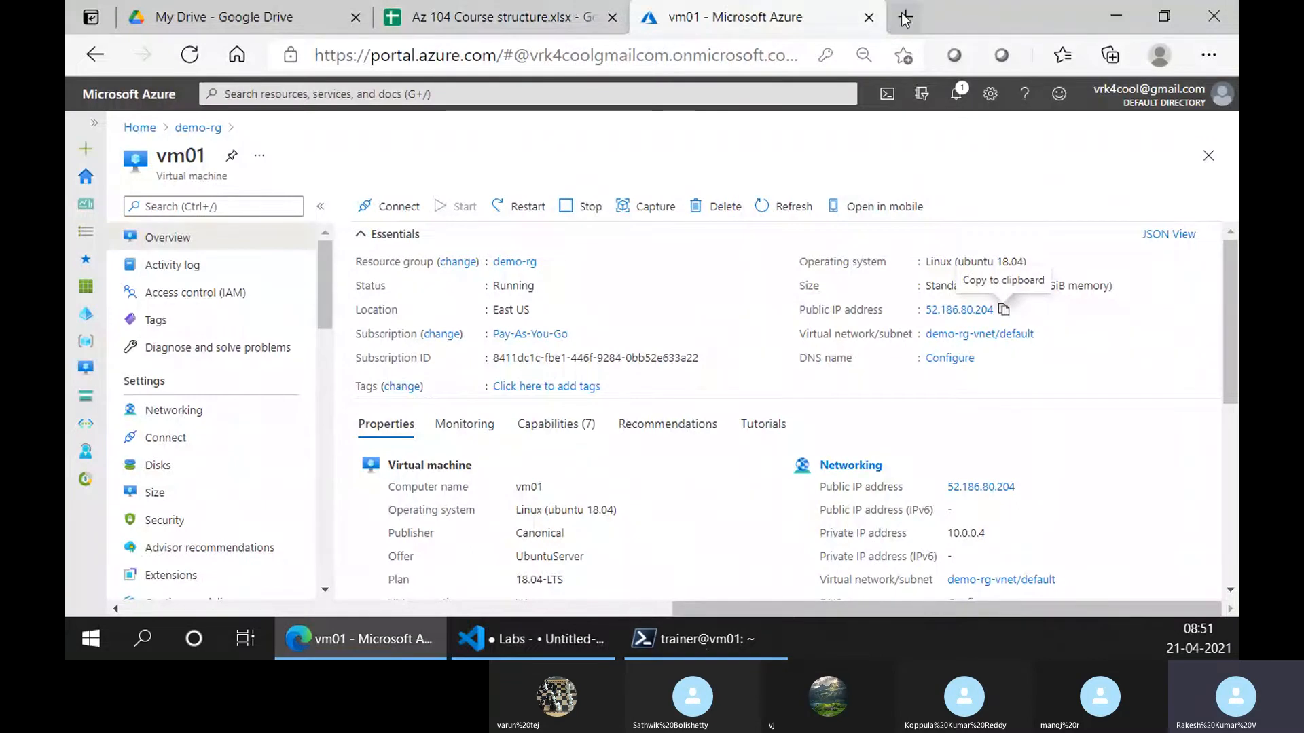
{"action": "left_click", "coordinate": [905, 17]}
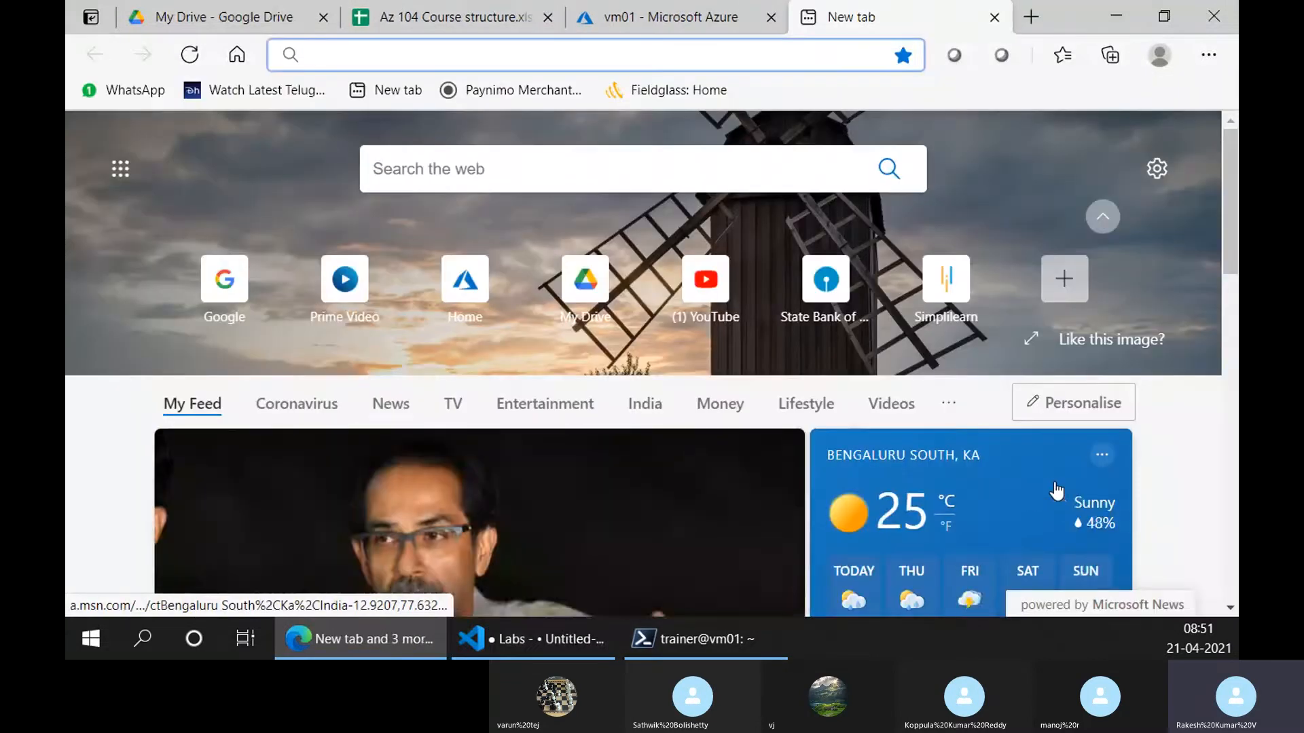
{"action": "type", "text": "google.com"}
{"action": "key", "text": "Return"}
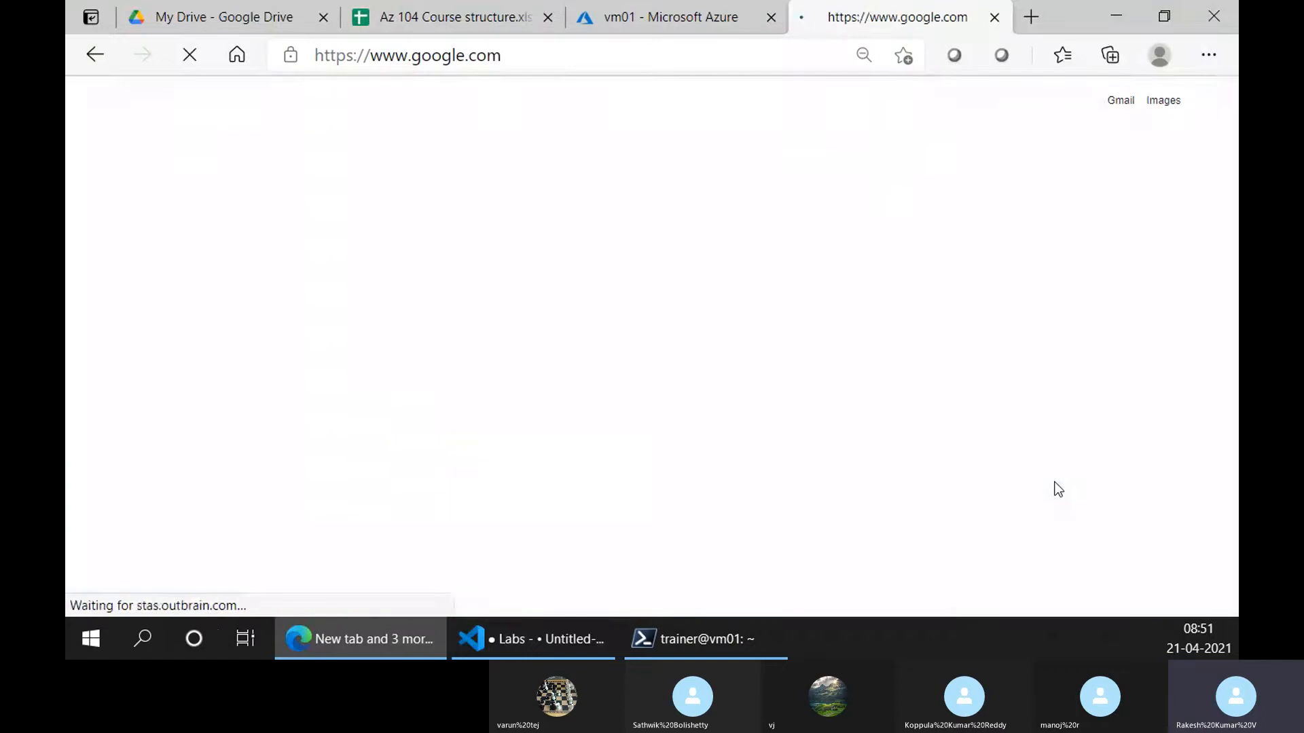
Duplicate line 4 of the Labs notes onto line 5, changing 'ubuntu' to 'windows' and 'portal' to 'powershell'
{"action": "left_click", "coordinate": [488, 636]}
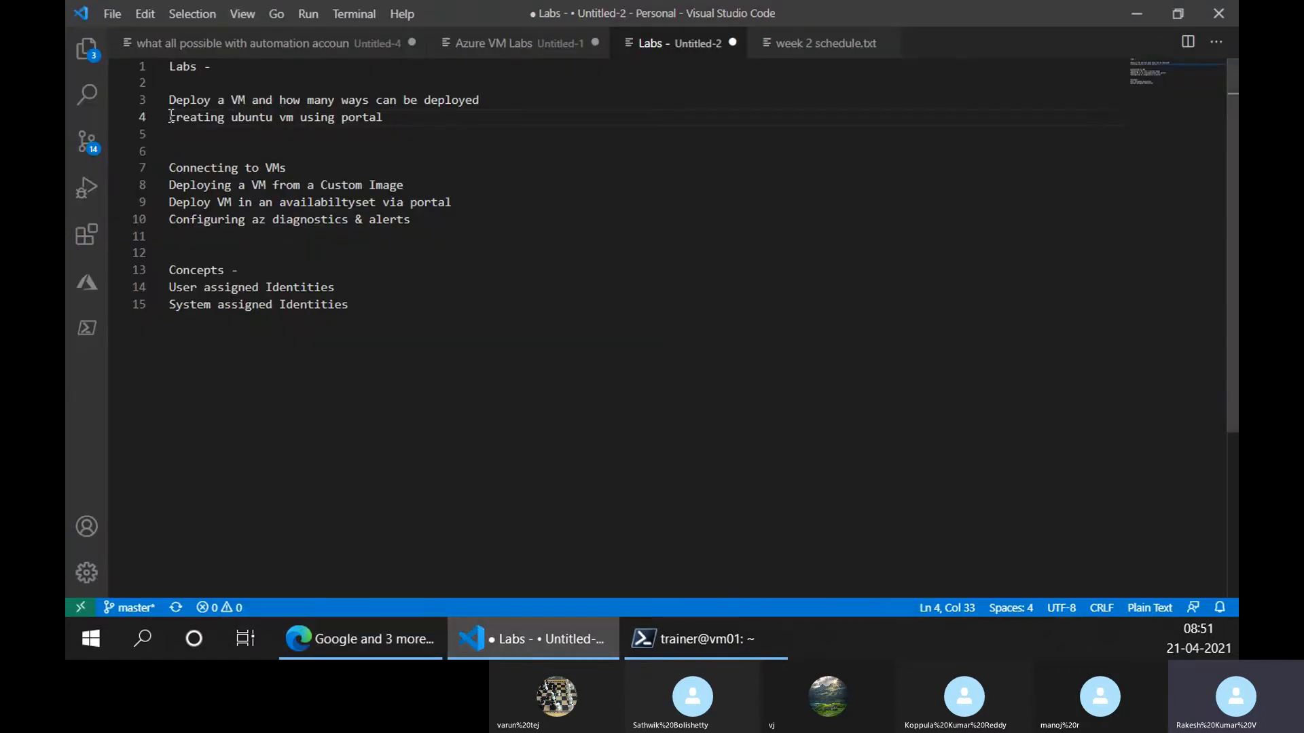
{"action": "left_click_drag", "start_coordinate": [171, 116], "coordinate": [396, 117]}
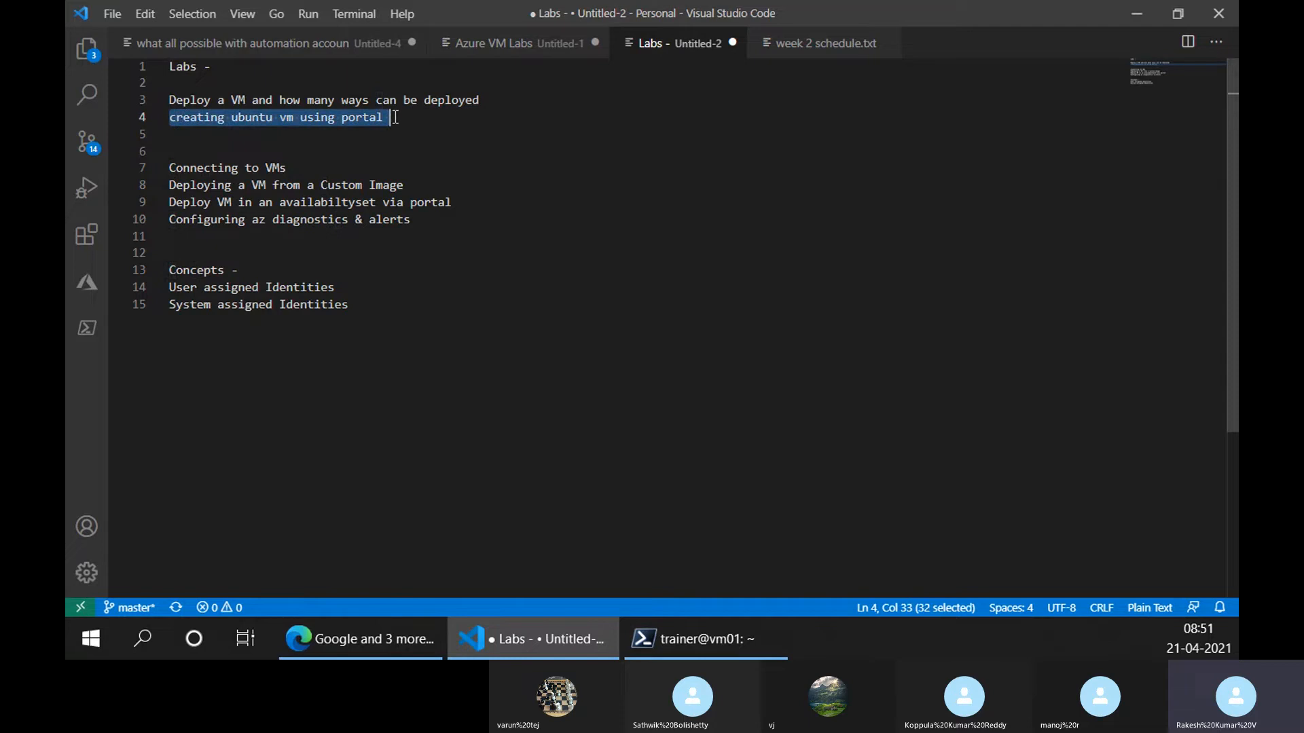
{"action": "left_click", "coordinate": [337, 133]}
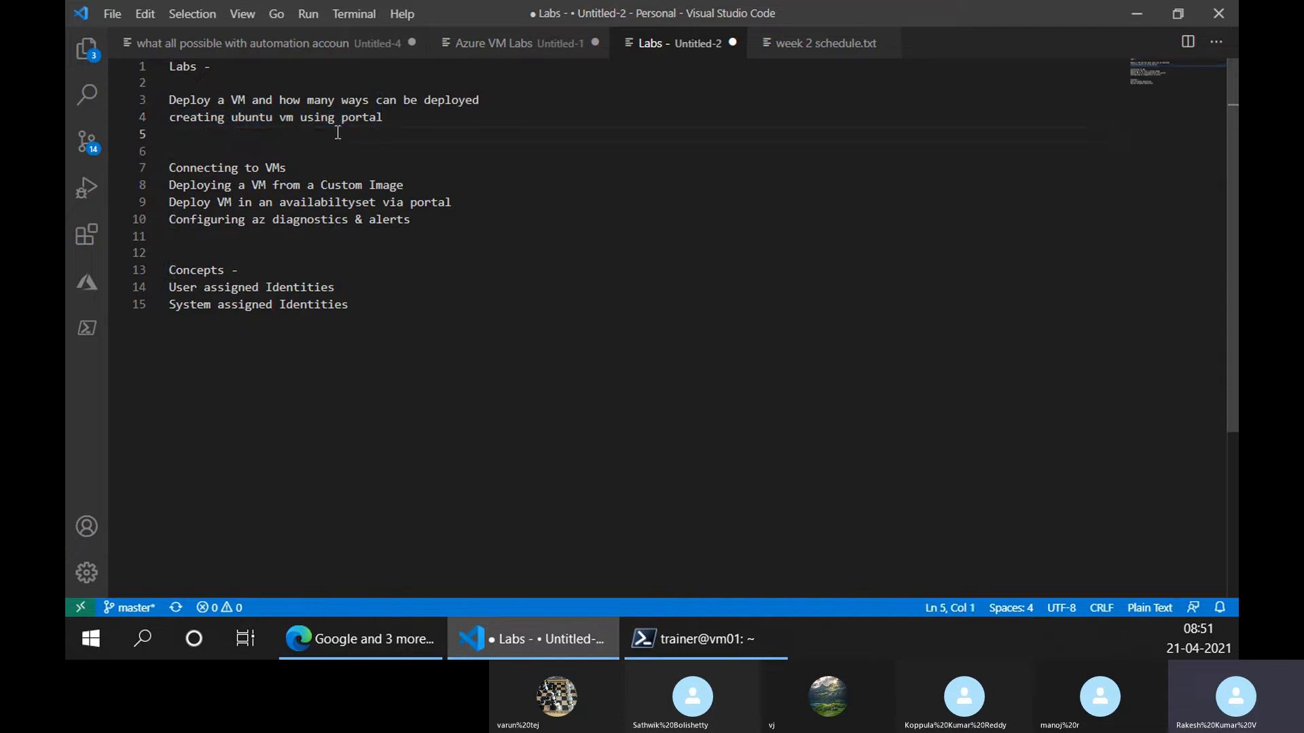
{"action": "key", "text": "ctrl+v"}
{"action": "double_click", "coordinate": [248, 133]}
{"action": "type", "text": "w"}
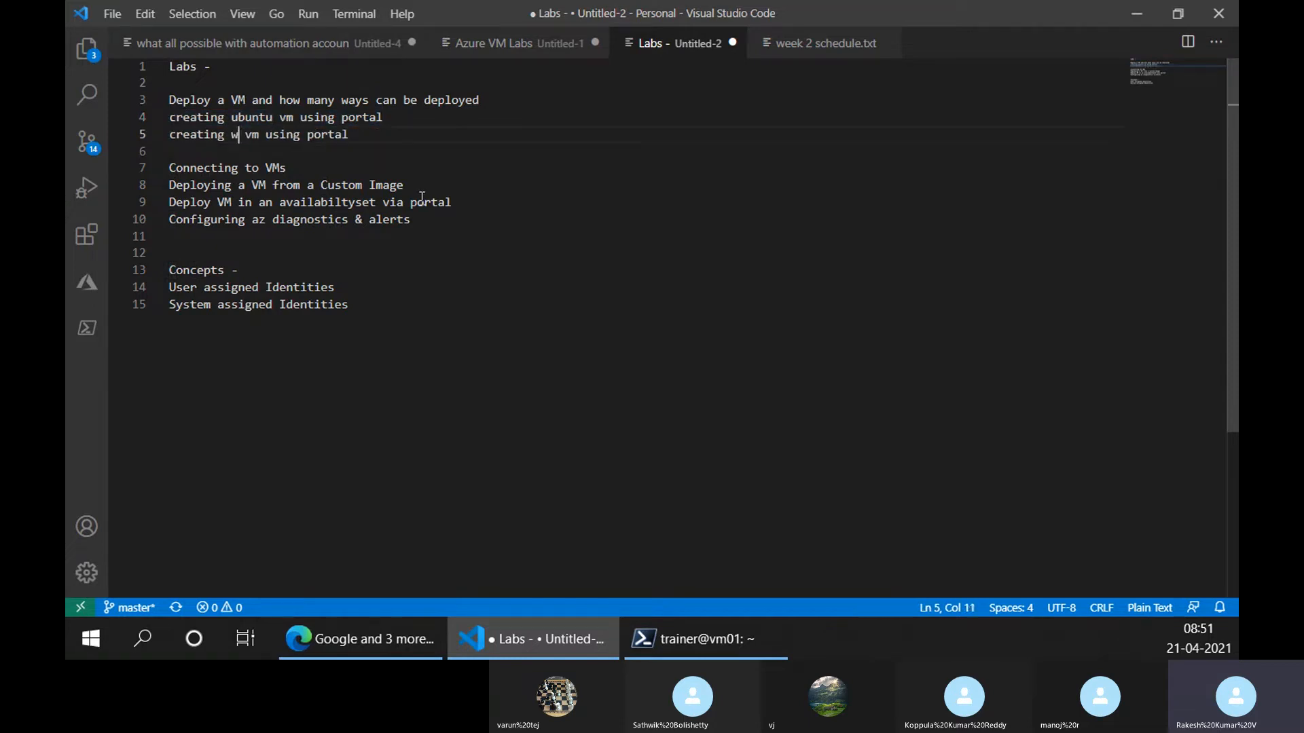
{"action": "type", "text": "indows"}
{"action": "key", "text": "ctrl+Right"}
{"action": "key", "text": "ctrl+Right"}
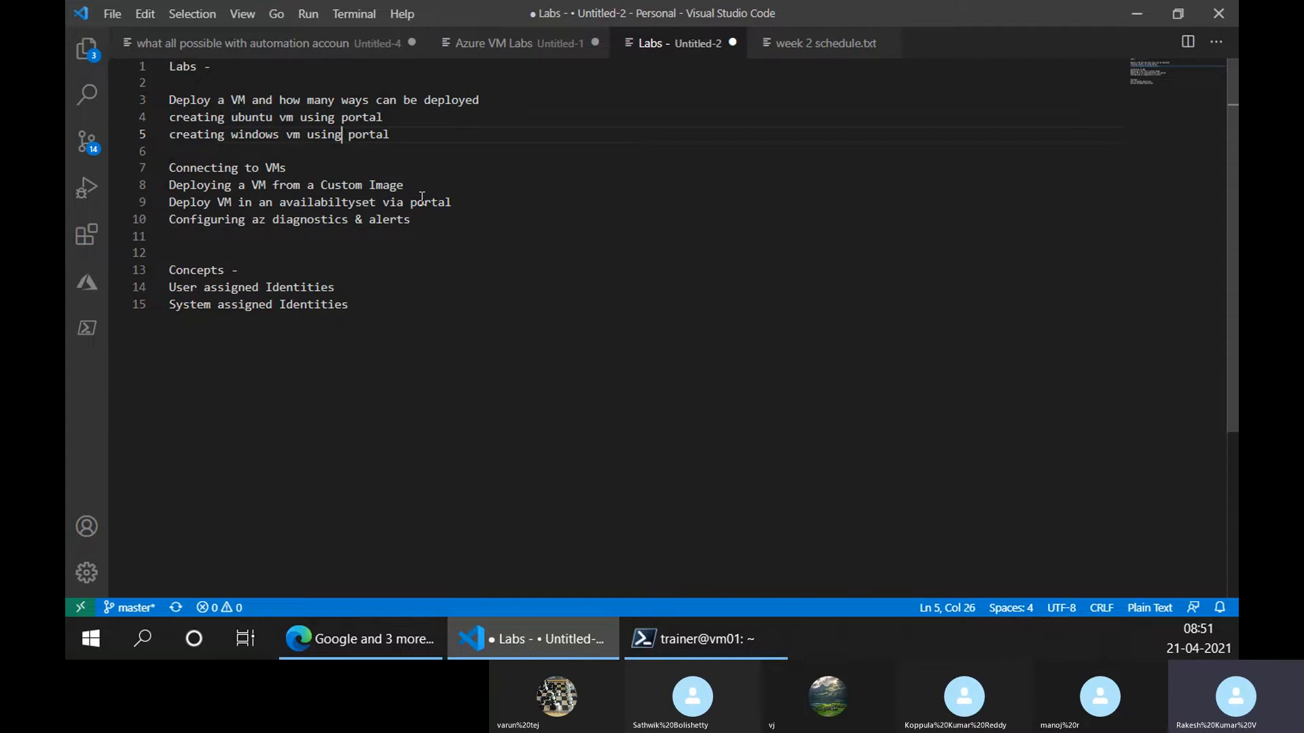
{"action": "key", "text": "ctrl+Right"}
{"action": "key", "text": "ctrl+shift+Left"}
{"action": "type", "text": "powers"}
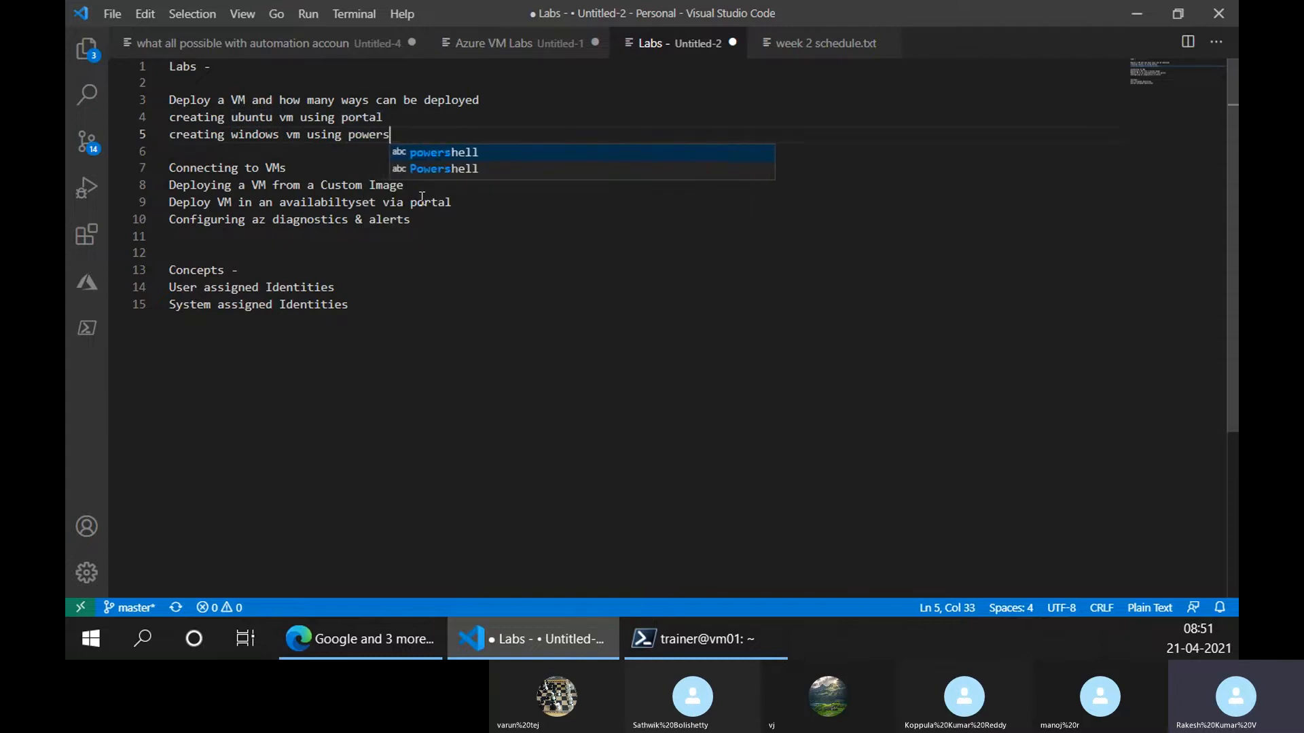
{"action": "type", "text": "hell"}
{"action": "key", "text": "alt+Tab"}
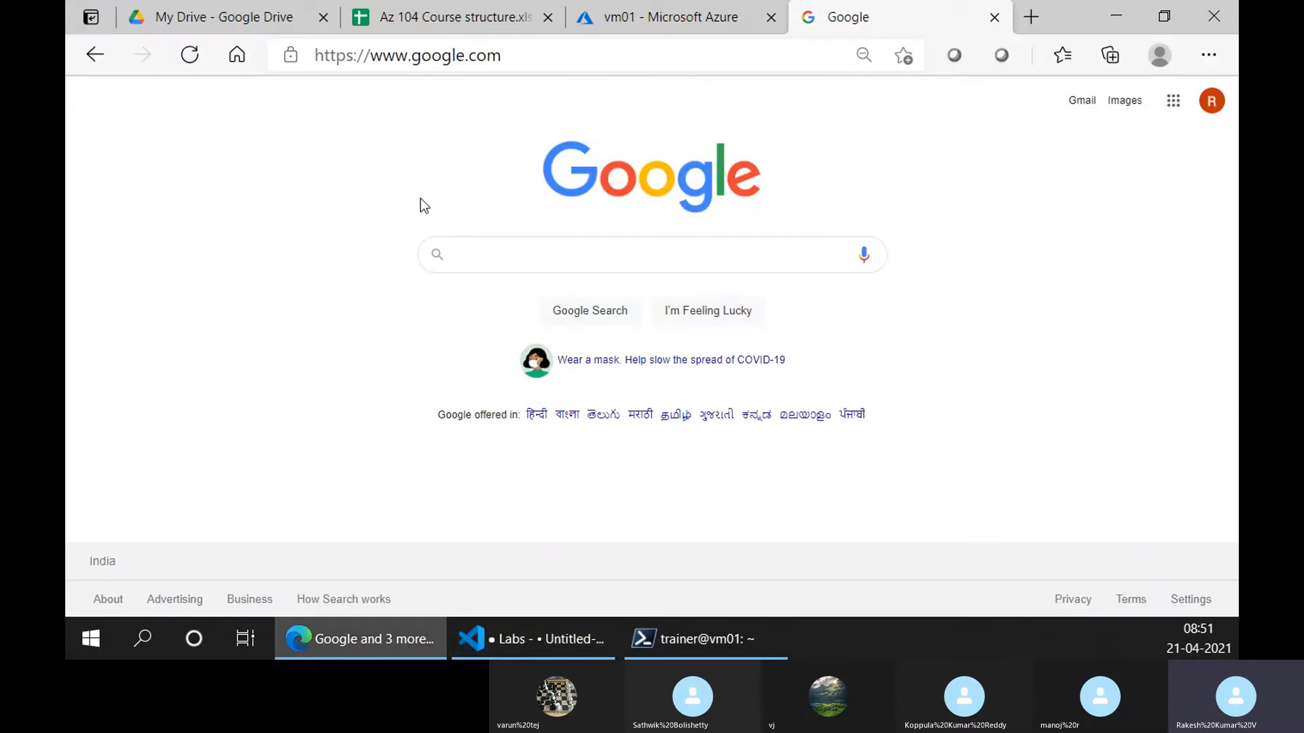
Search Google for 'windows vm using powershell' taken from line 5
{"action": "left_click", "coordinate": [631, 637]}
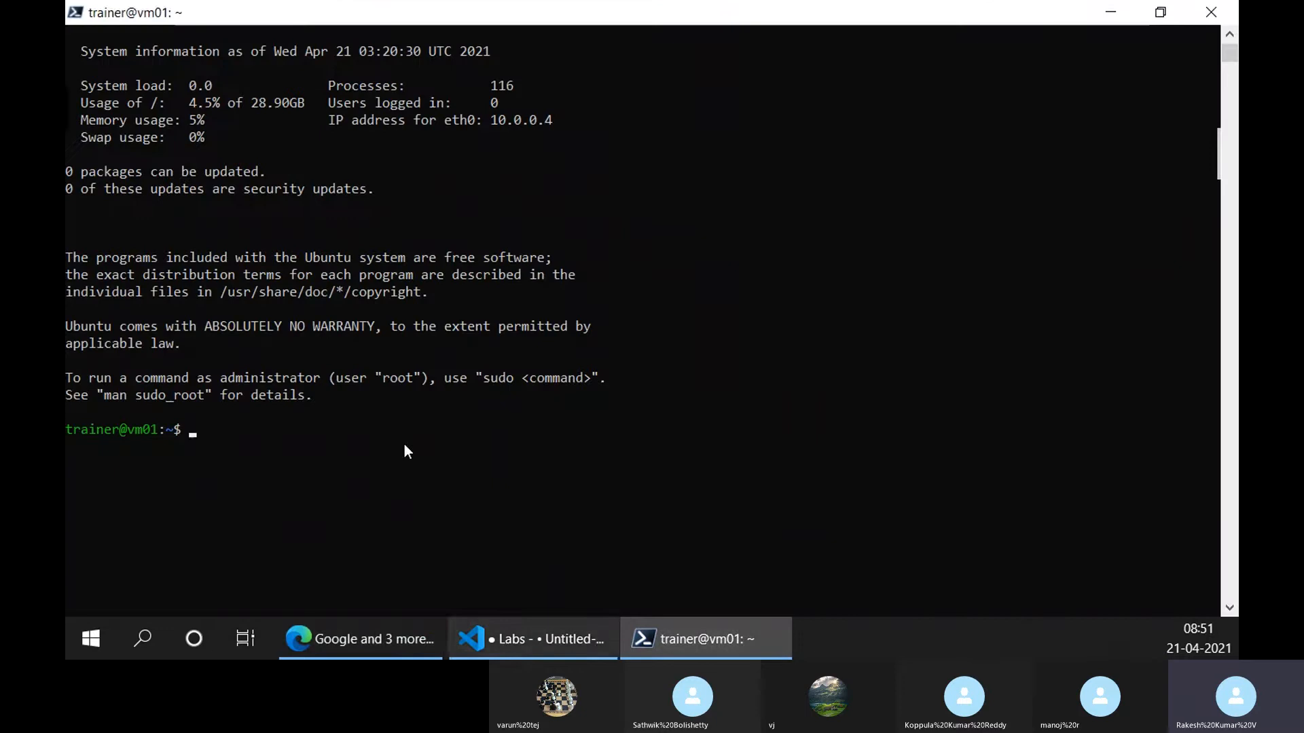
{"action": "left_click", "coordinate": [479, 633]}
{"action": "left_click_drag", "start_coordinate": [488, 135], "coordinate": [235, 144]}
{"action": "key", "text": "ctrl+c"}
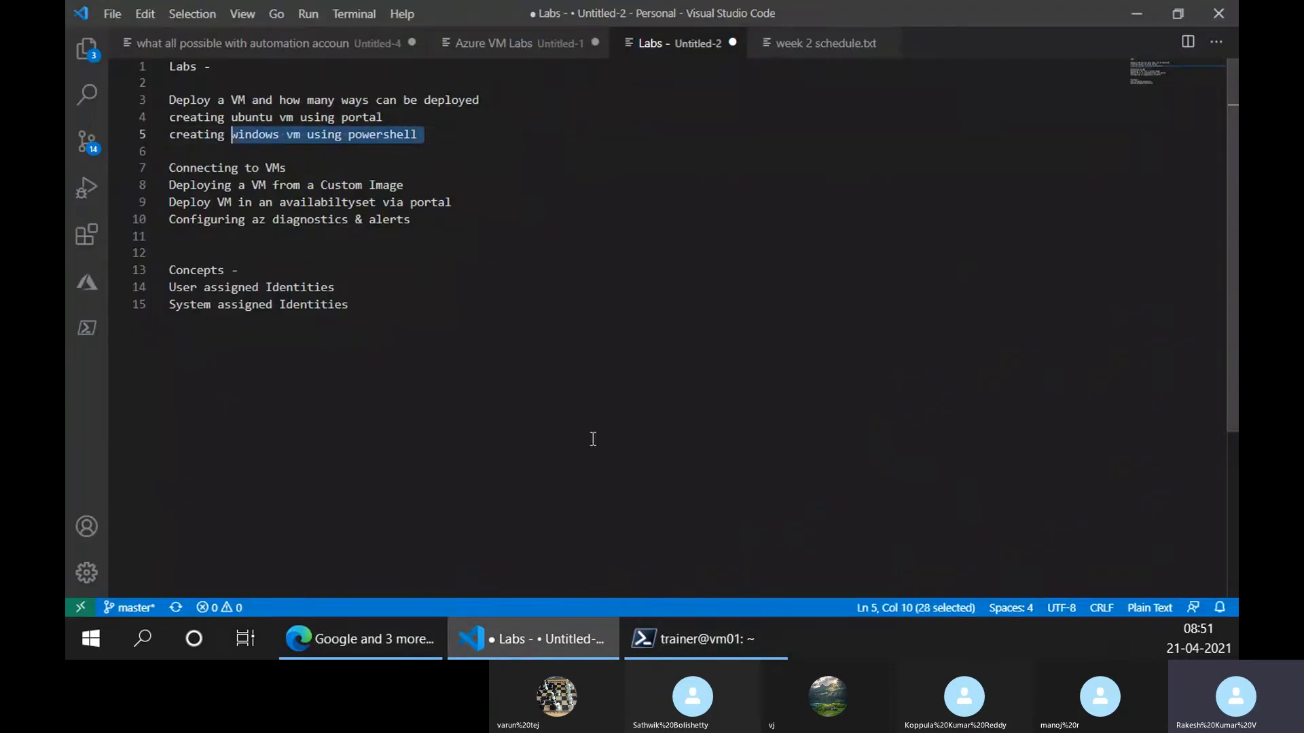
{"action": "left_click", "coordinate": [414, 645]}
{"action": "key", "text": "ctrl+v"}
{"action": "key", "text": "Return"}
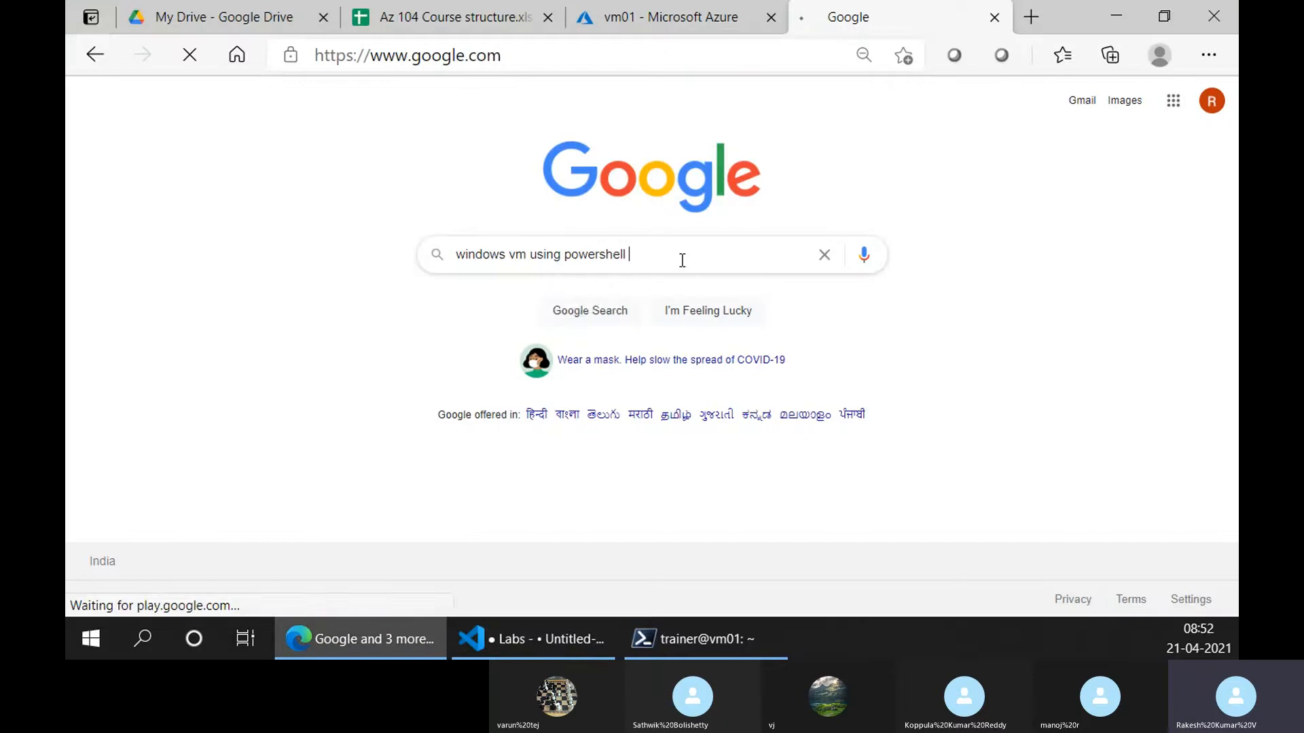
Delete the demo-rg resource group, confirming by pasting its name 'demo-rg'
{"action": "left_click", "coordinate": [694, 8]}
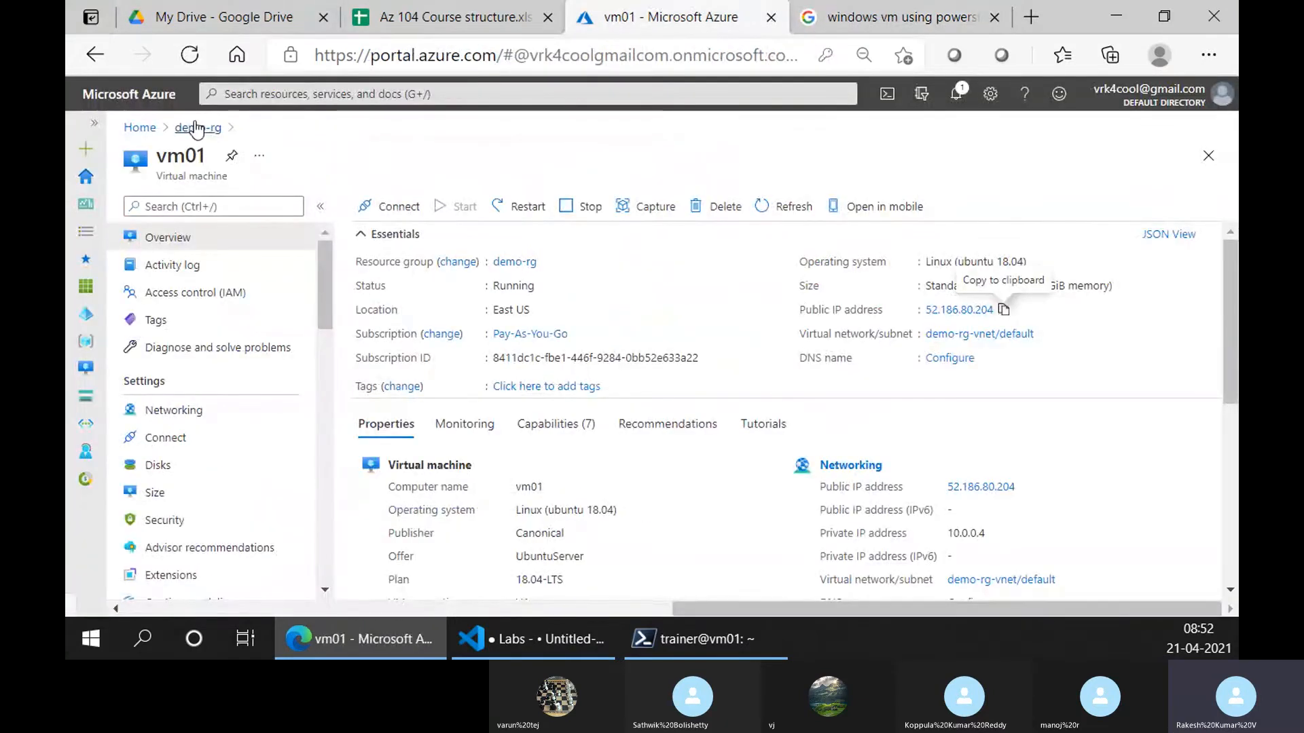
{"action": "left_click", "coordinate": [197, 128]}
{"action": "left_click", "coordinate": [619, 207]}
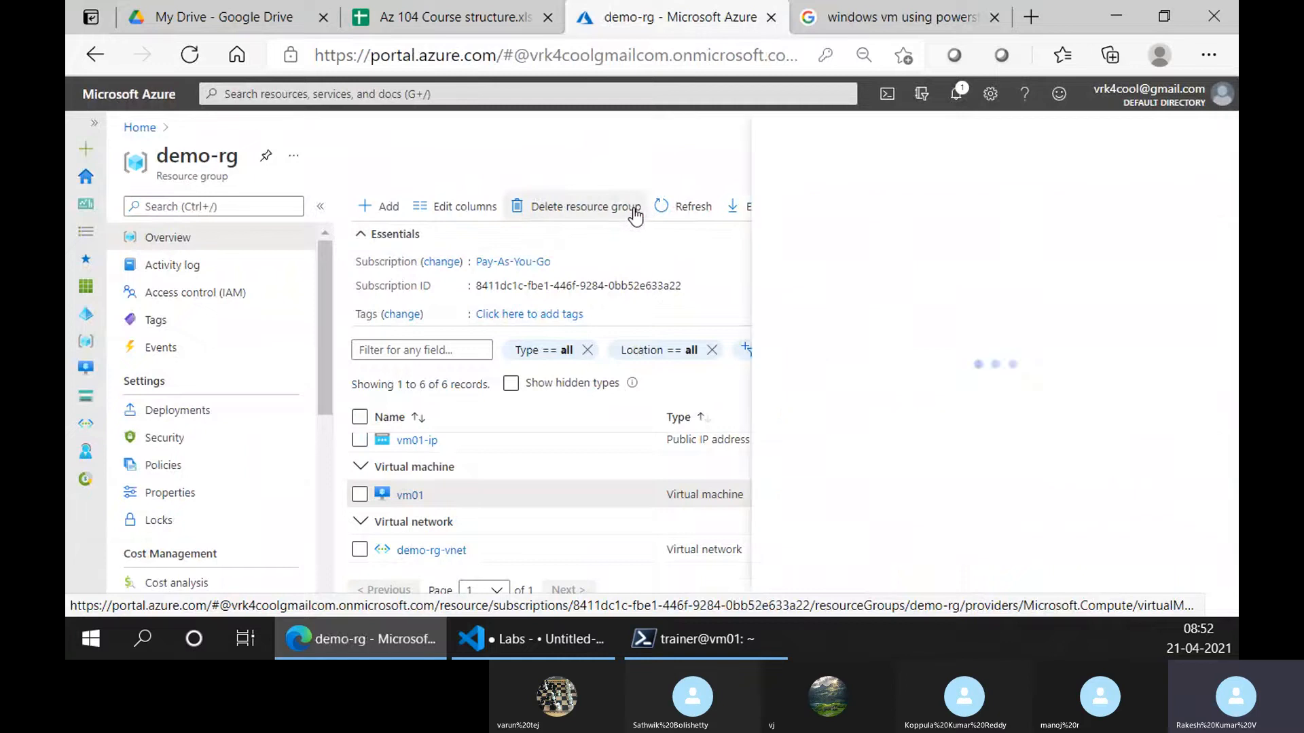
{"action": "left_click_drag", "start_coordinate": [928, 195], "coordinate": [971, 195]}
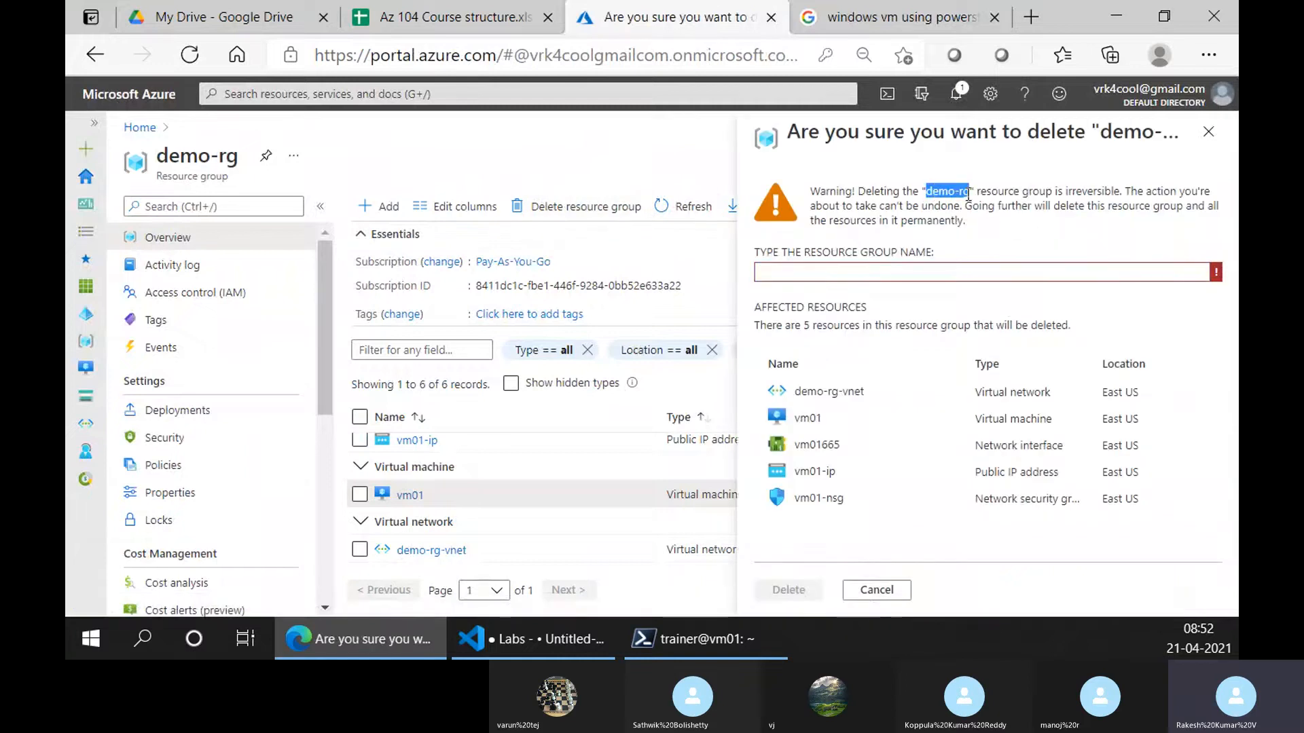
{"action": "key", "text": "ctrl+c"}
{"action": "left_click", "coordinate": [841, 272]}
{"action": "key", "text": "ctrl+v"}
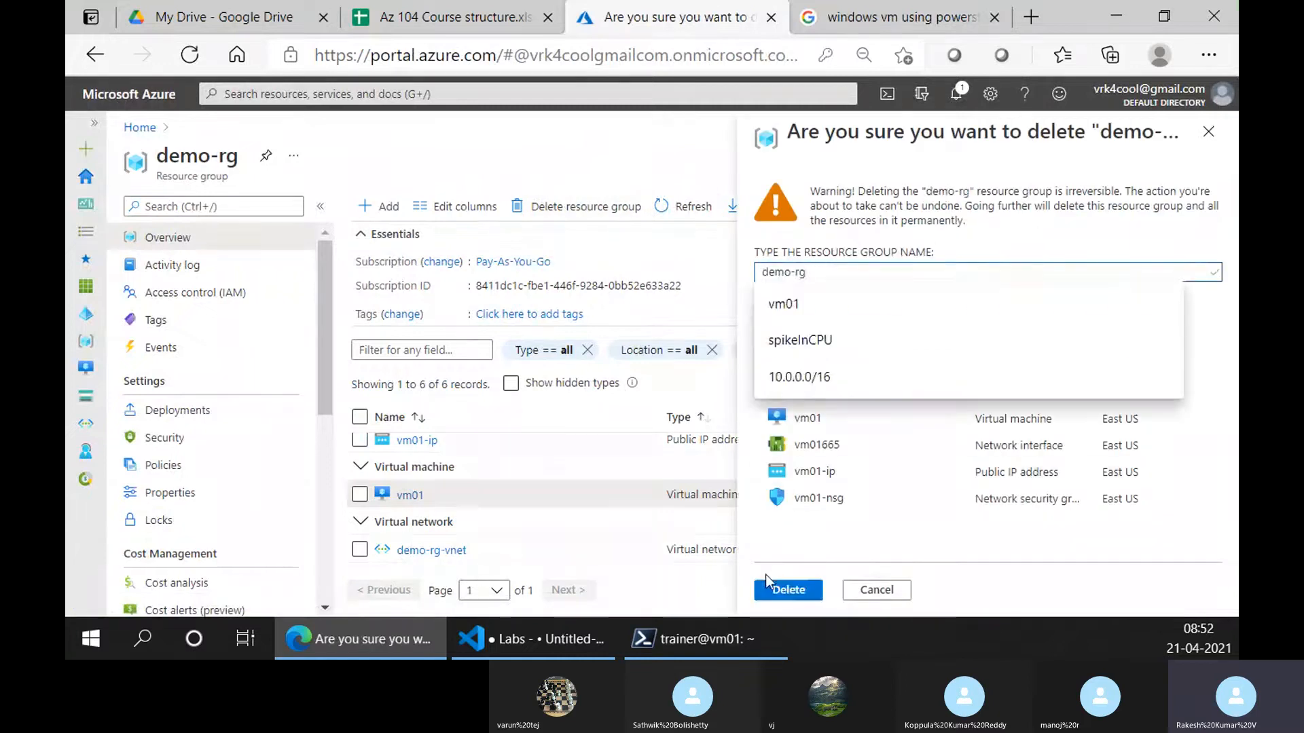
{"action": "left_click", "coordinate": [781, 587]}
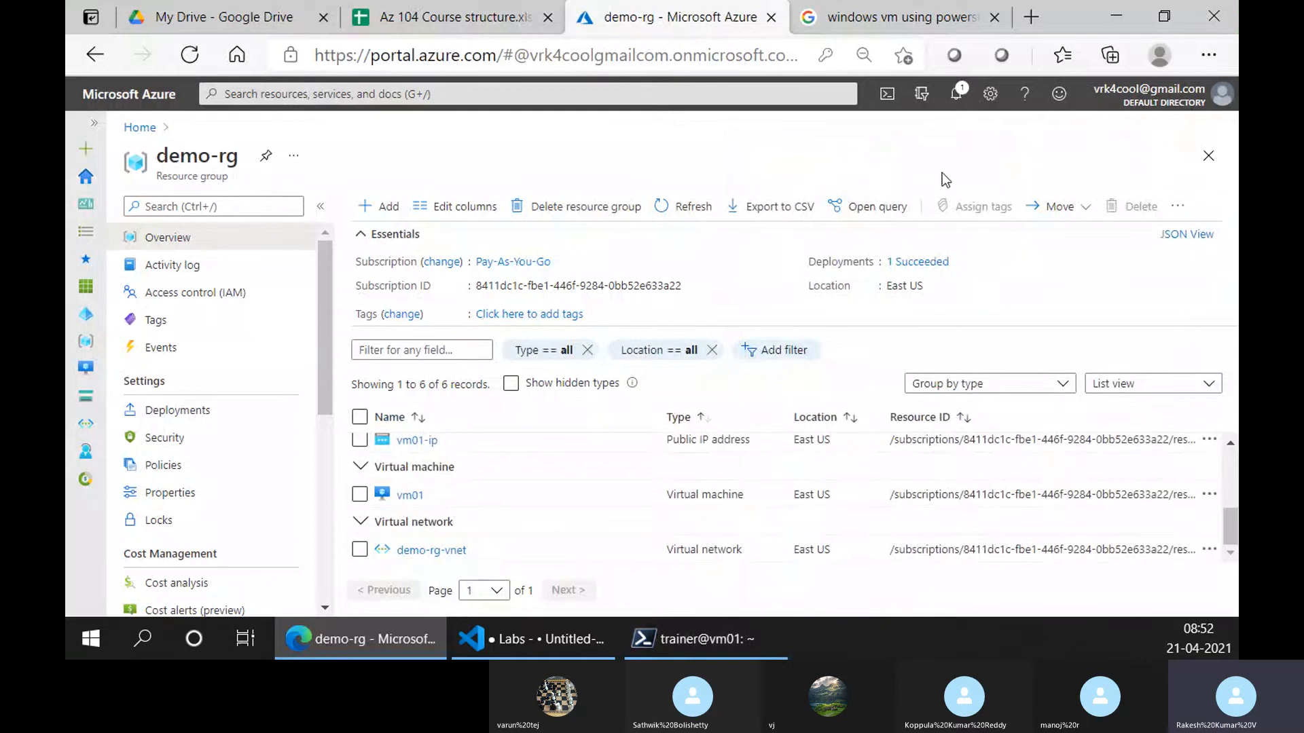
Return to the Google results for 'windows vm using powershell'
{"action": "left_click", "coordinate": [886, 8]}
{"action": "left_click", "coordinate": [650, 6]}
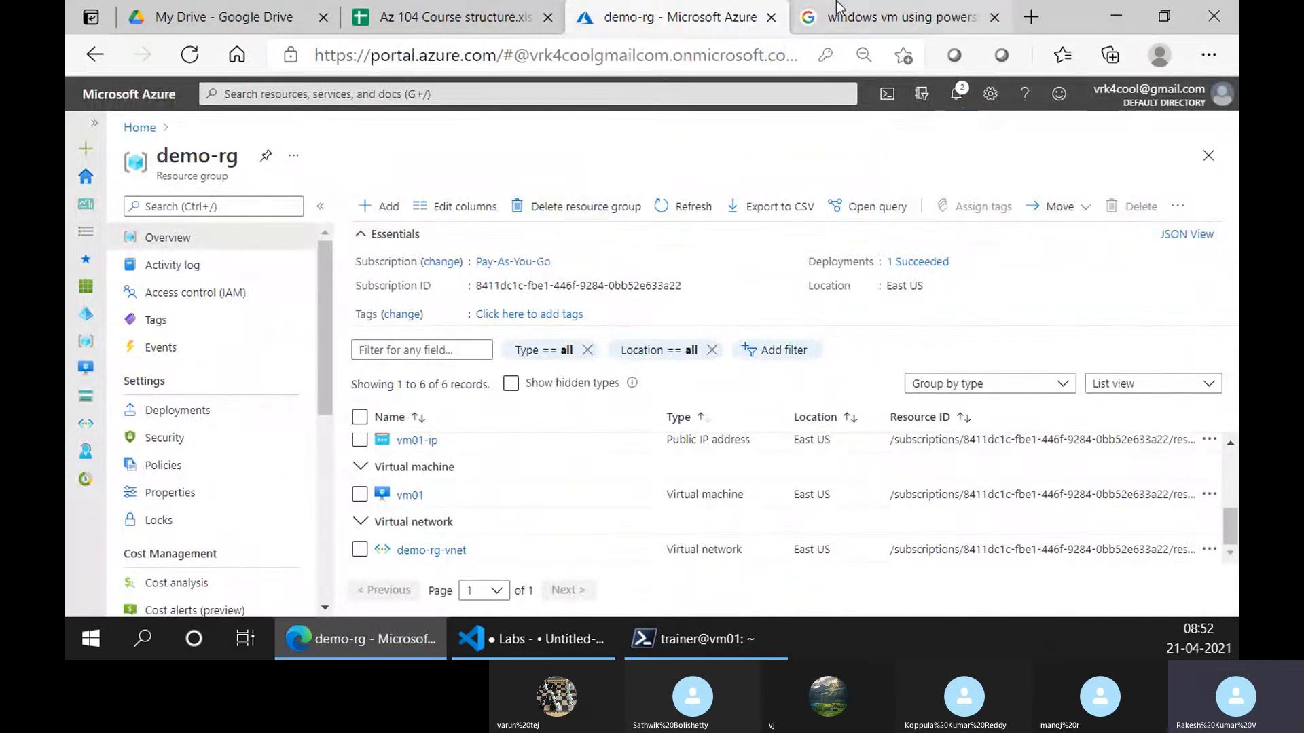
{"action": "left_click", "coordinate": [889, 17]}
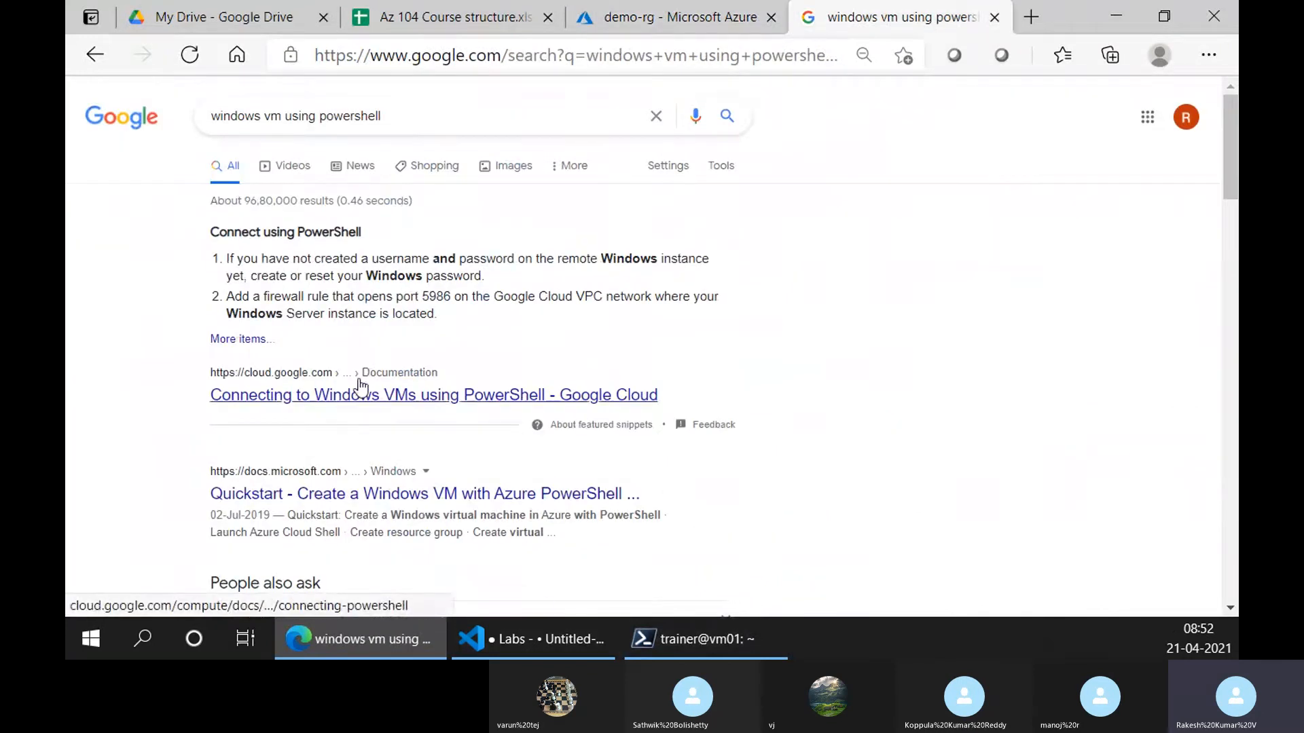
Open the Windows VM Azure PowerShell quickstart in a new tab and skim it, then return to the Labs notes
{"action": "middle_click", "coordinate": [358, 495]}
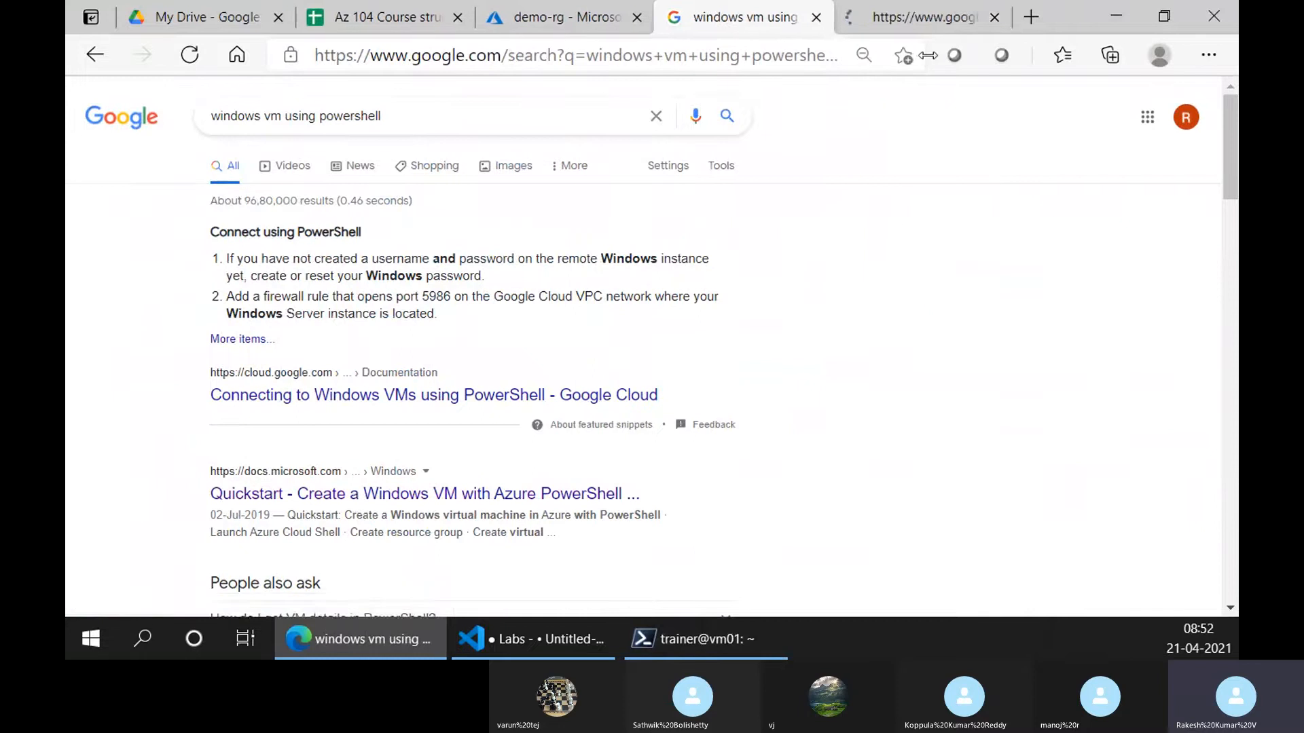
{"action": "left_click", "coordinate": [871, 9]}
{"action": "scroll", "coordinate": [541, 406], "scroll_direction": "down", "scroll_amount": 10}
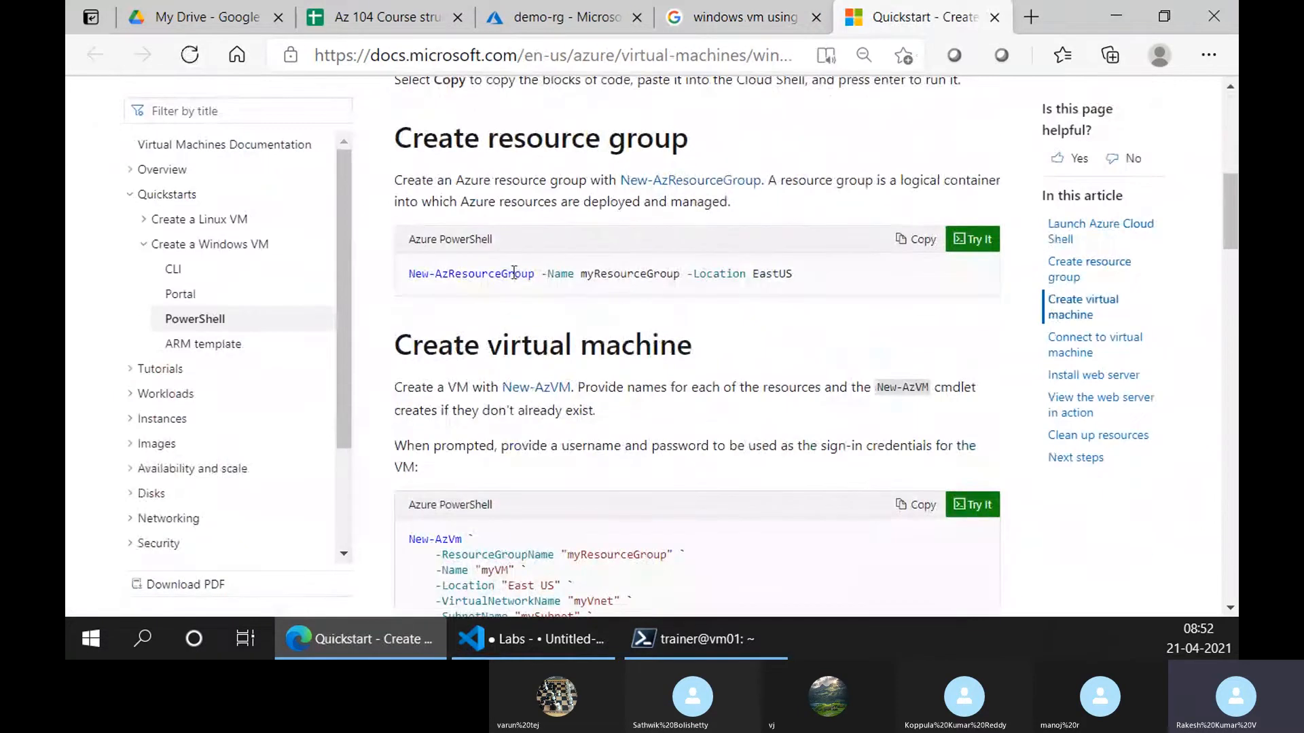
{"action": "scroll", "coordinate": [516, 275], "scroll_direction": "up", "scroll_amount": 4}
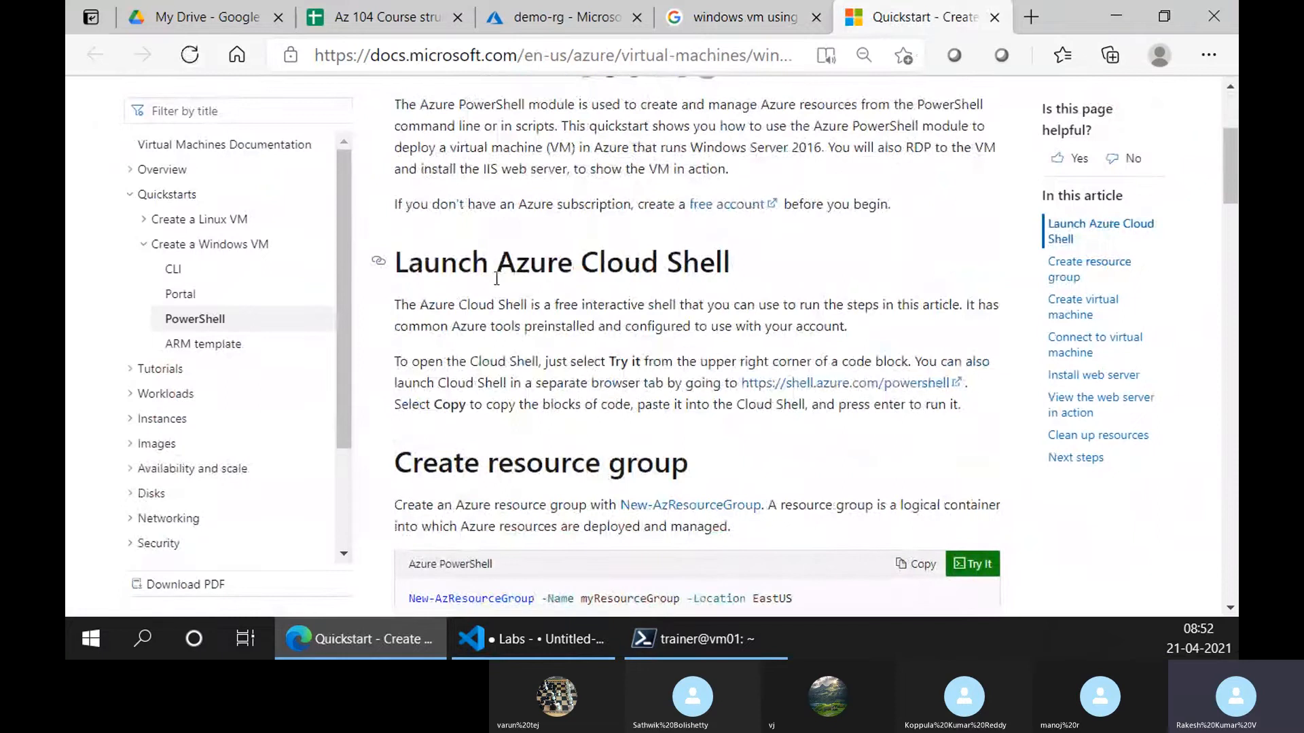
{"action": "left_click", "coordinate": [569, 649]}
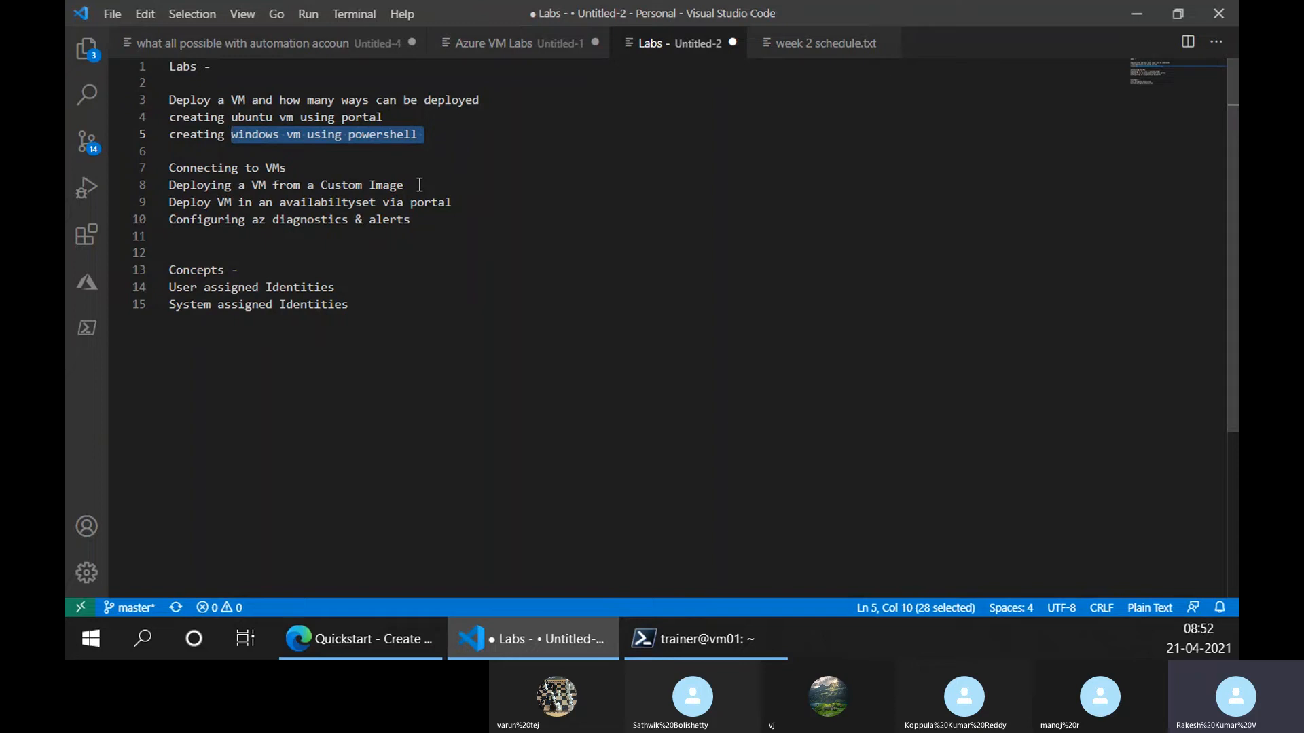
Add line 6 'creating ubuntu vm using CLI' by copying line 4 and replacing 'portal' with CLI
{"action": "double_click", "coordinate": [357, 116]}
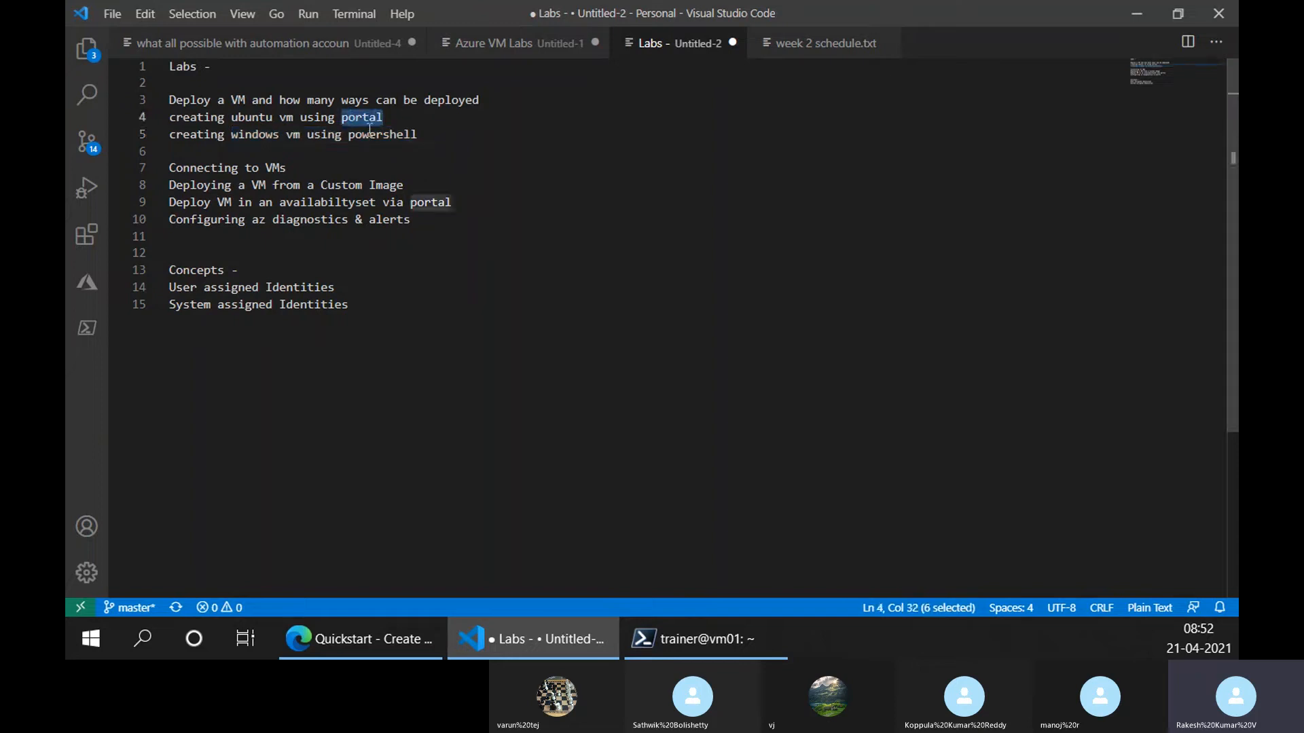
{"action": "double_click", "coordinate": [370, 133]}
{"action": "left_click", "coordinate": [448, 136]}
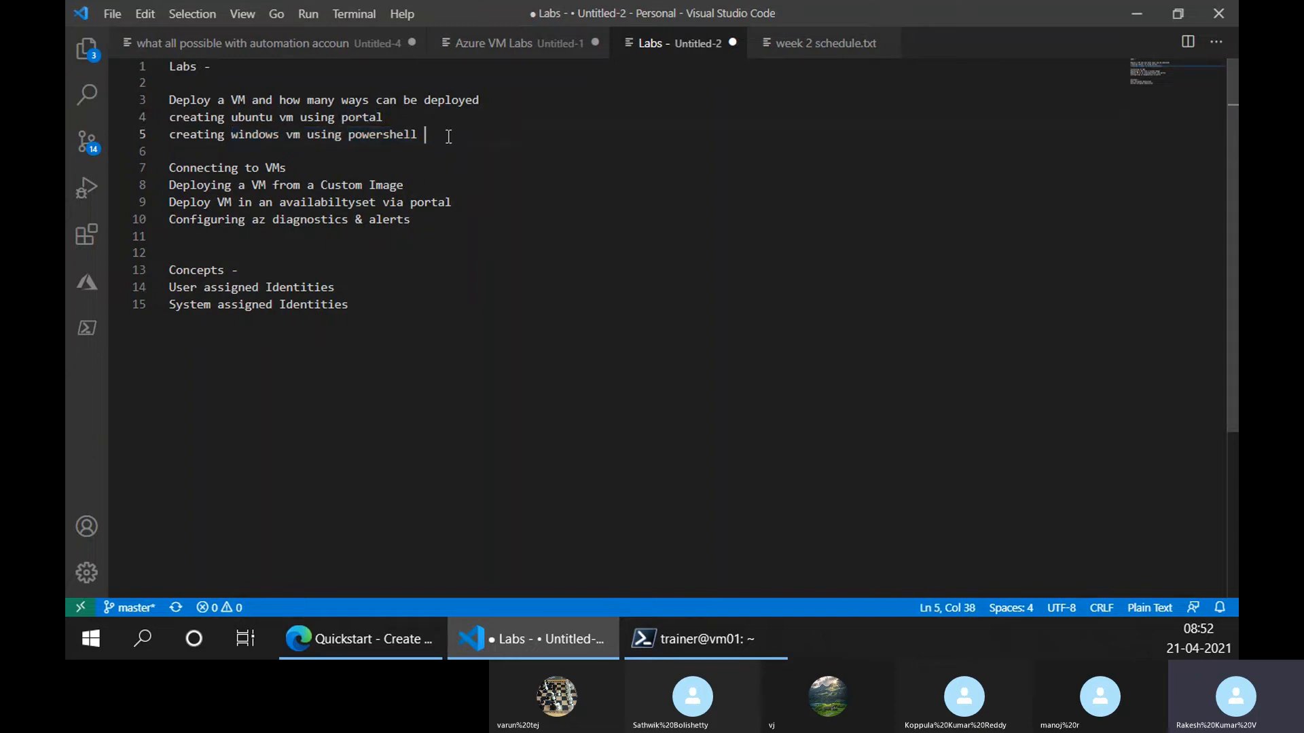
{"action": "key", "text": "Return"}
{"action": "key", "text": "Up"}
{"action": "key", "text": "Up"}
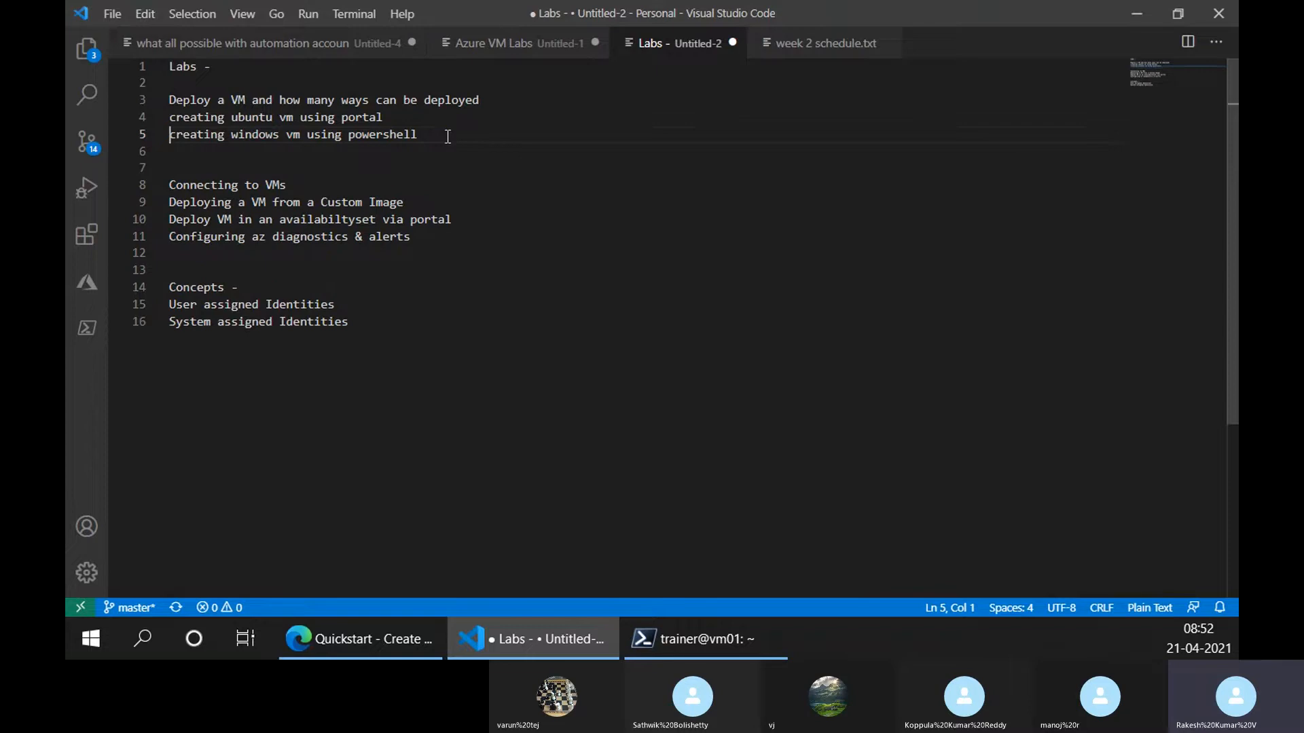
{"action": "key", "text": "shift+End"}
{"action": "key", "text": "Down"}
{"action": "key", "text": "Down"}
{"action": "key", "text": "ctrl+v"}
{"action": "key", "text": "ctrl+shift+Left"}
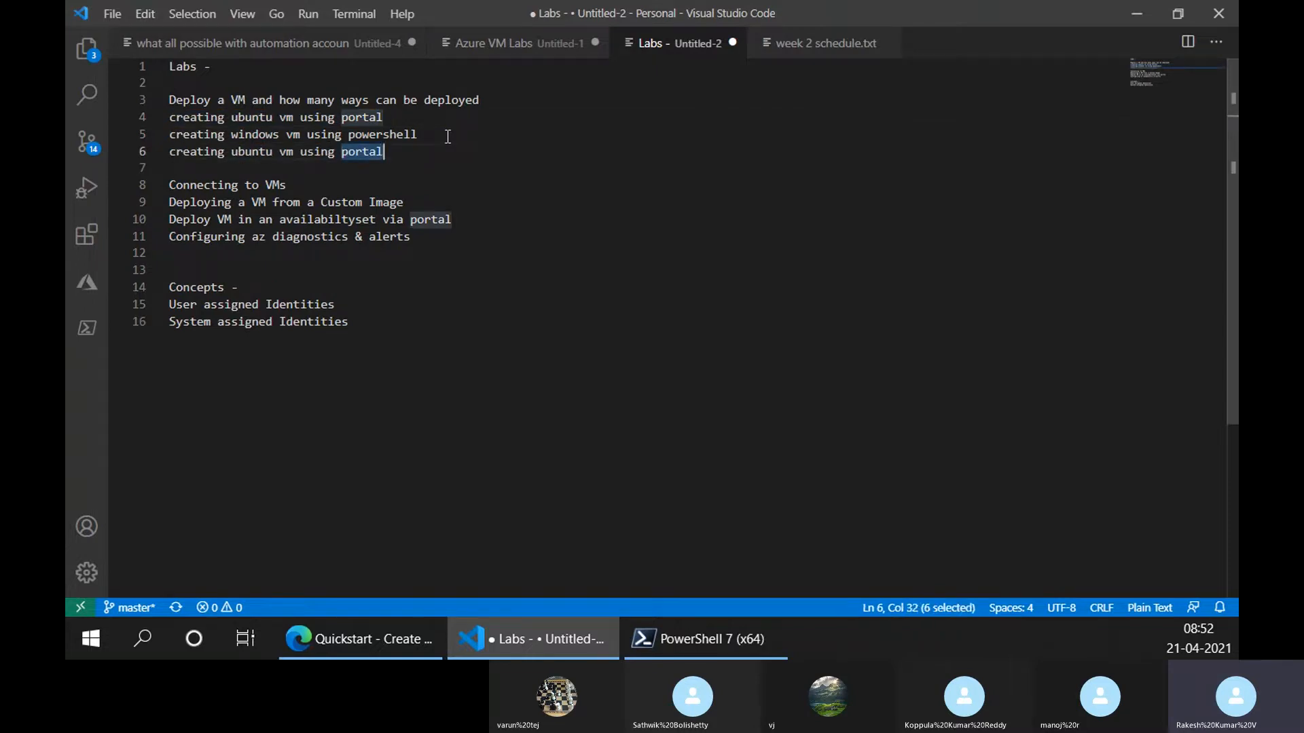
{"action": "type", "text": "CLI"}
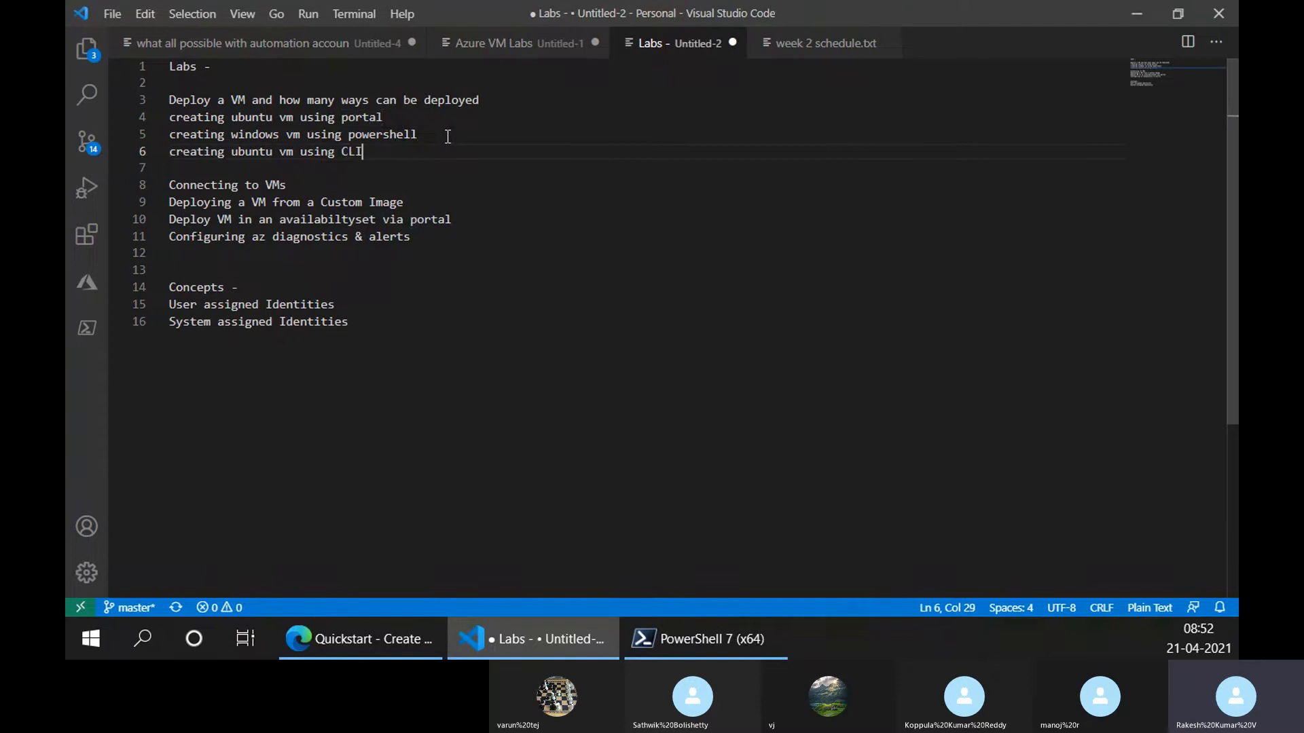
{"action": "key", "text": "Up"}
{"action": "key", "text": "Up"}
{"action": "key", "text": "ctrl+d"}
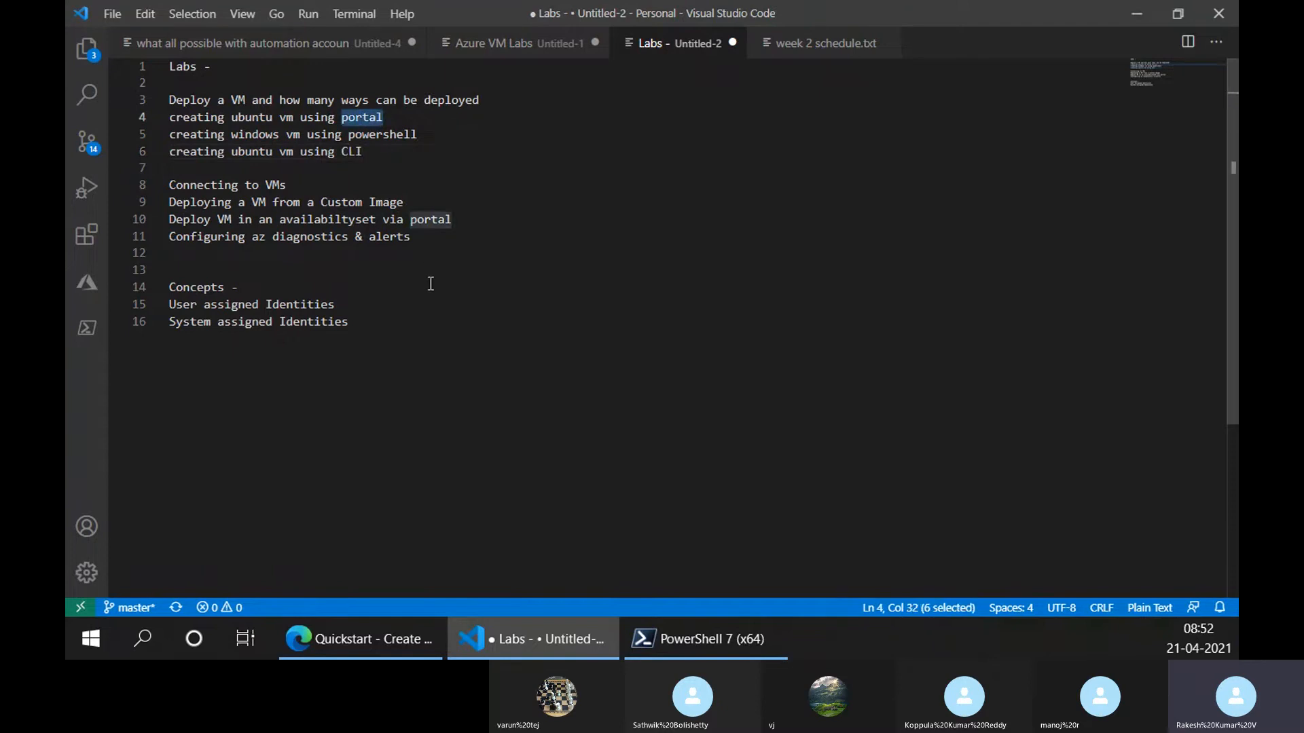
Glance at the quickstart page and the demo-rg resource group, then bring PowerShell 7 forward
{"action": "left_click", "coordinate": [366, 653]}
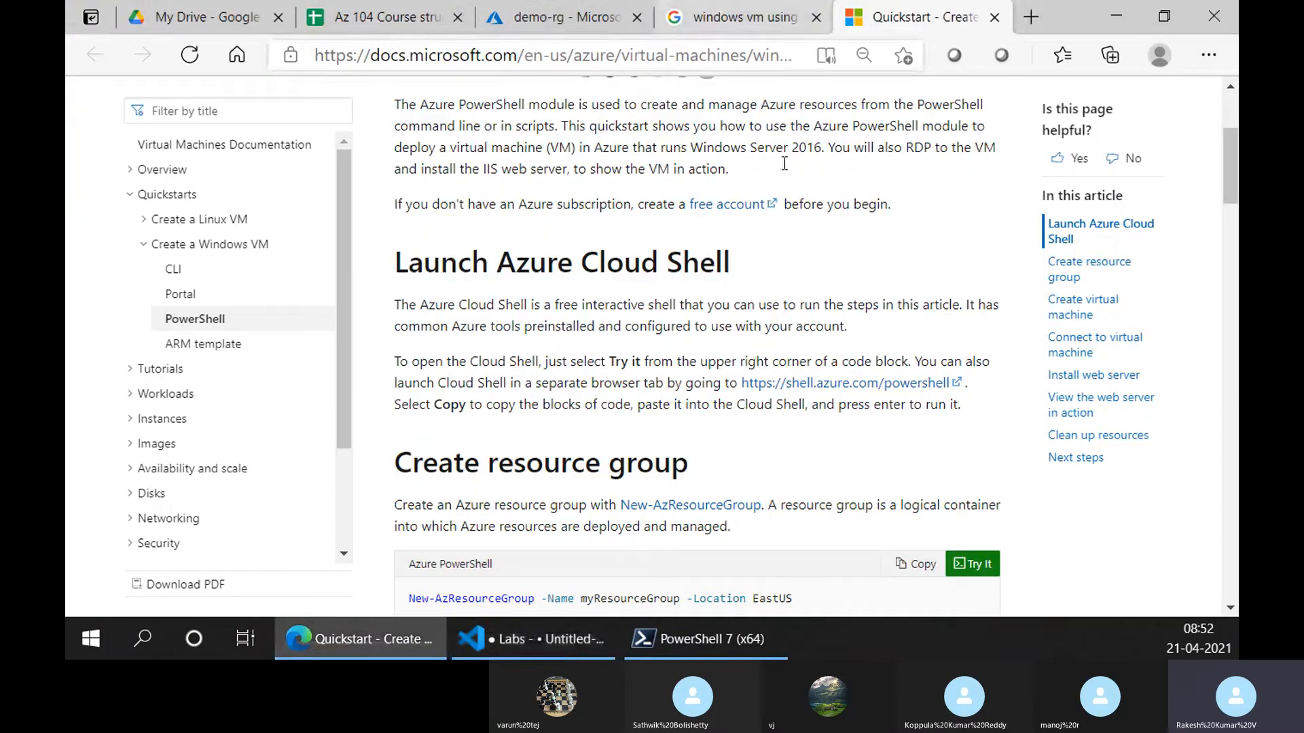
{"action": "scroll", "coordinate": [662, 349], "scroll_direction": "up", "scroll_amount": 3}
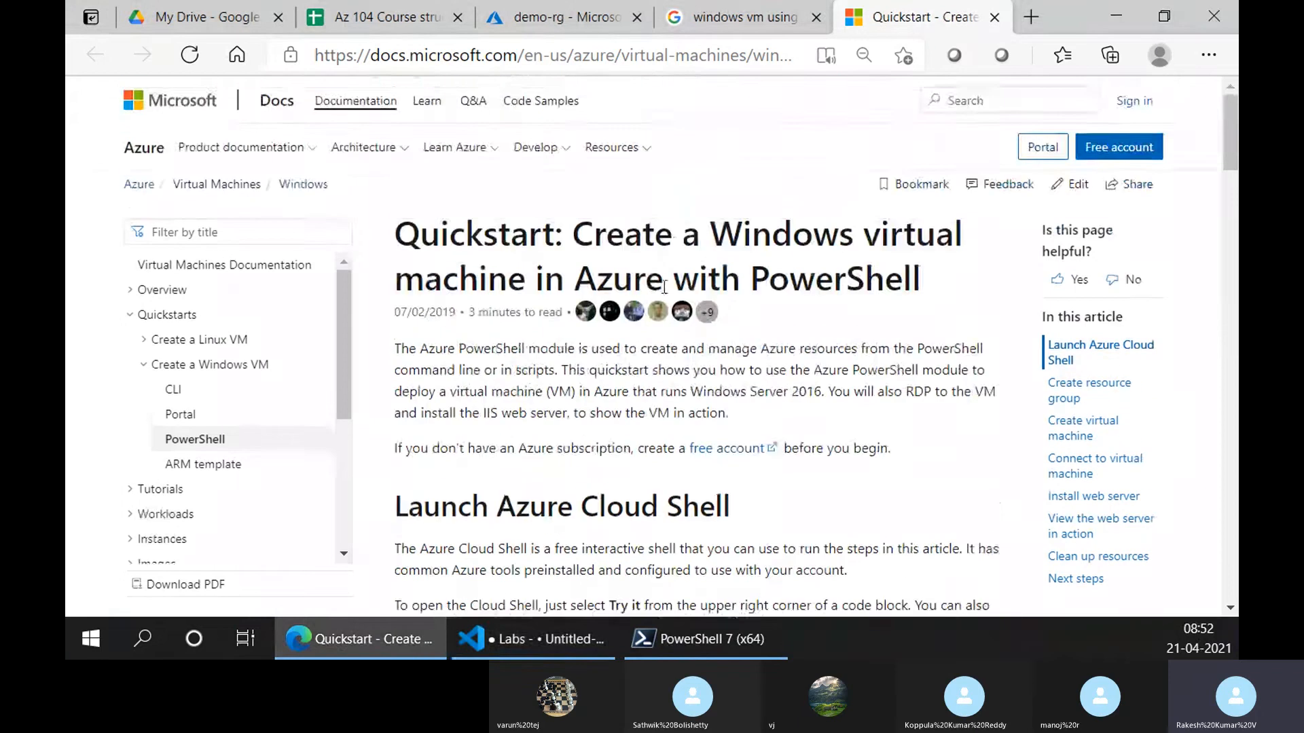
{"action": "left_click", "coordinate": [558, 17]}
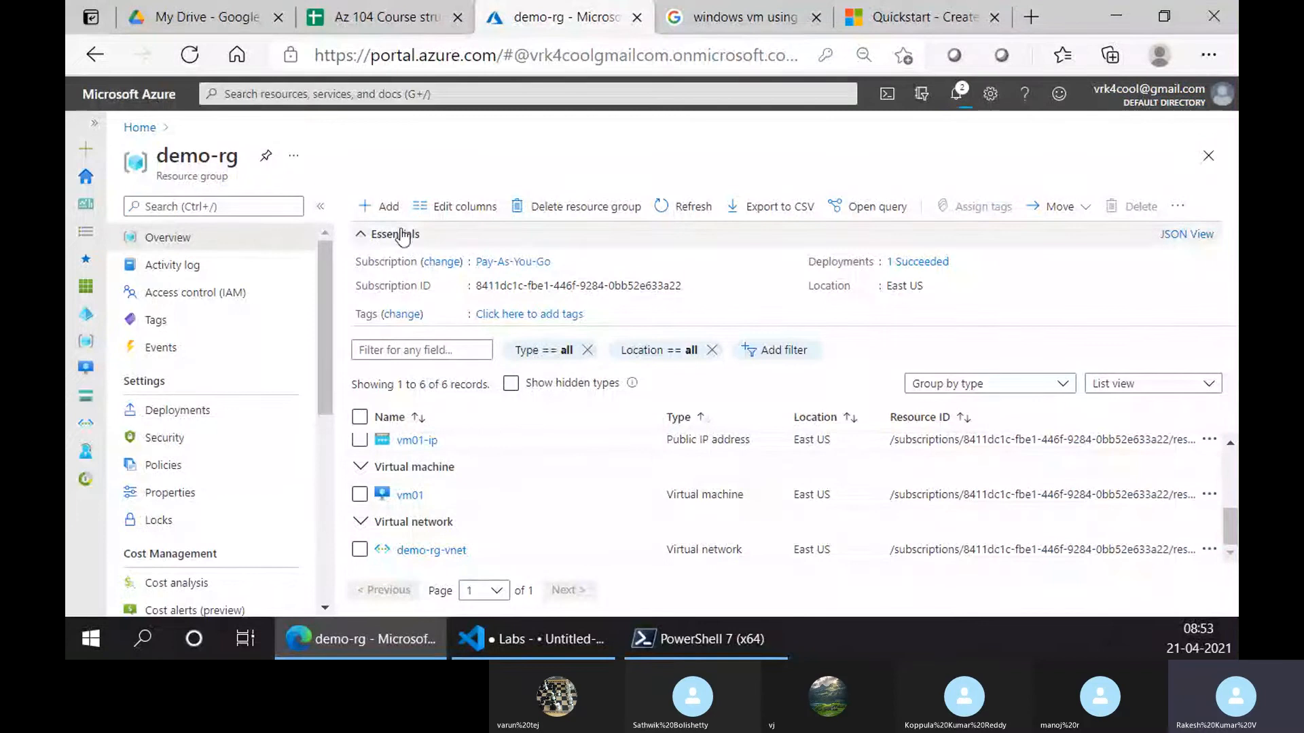
{"action": "left_click", "coordinate": [651, 642]}
{"action": "mouse_move", "coordinate": [568, 634]}
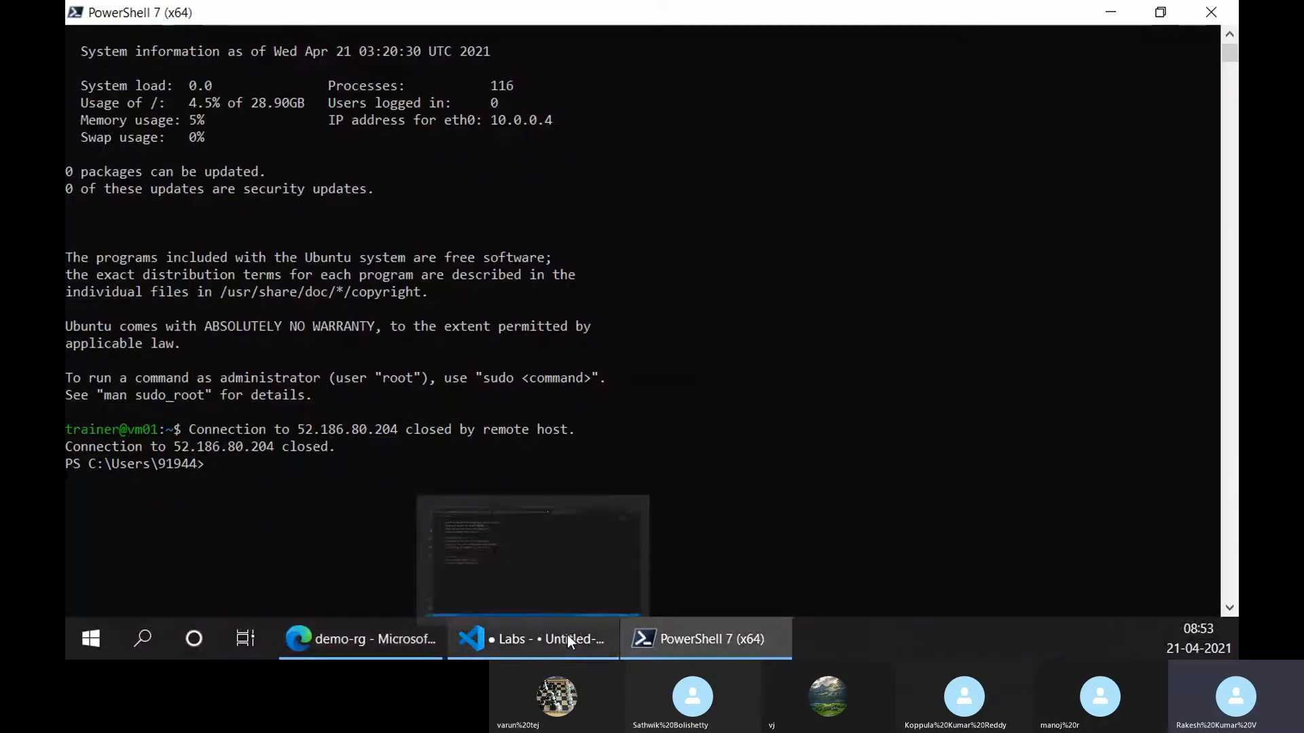
{"action": "left_click", "coordinate": [542, 637]}
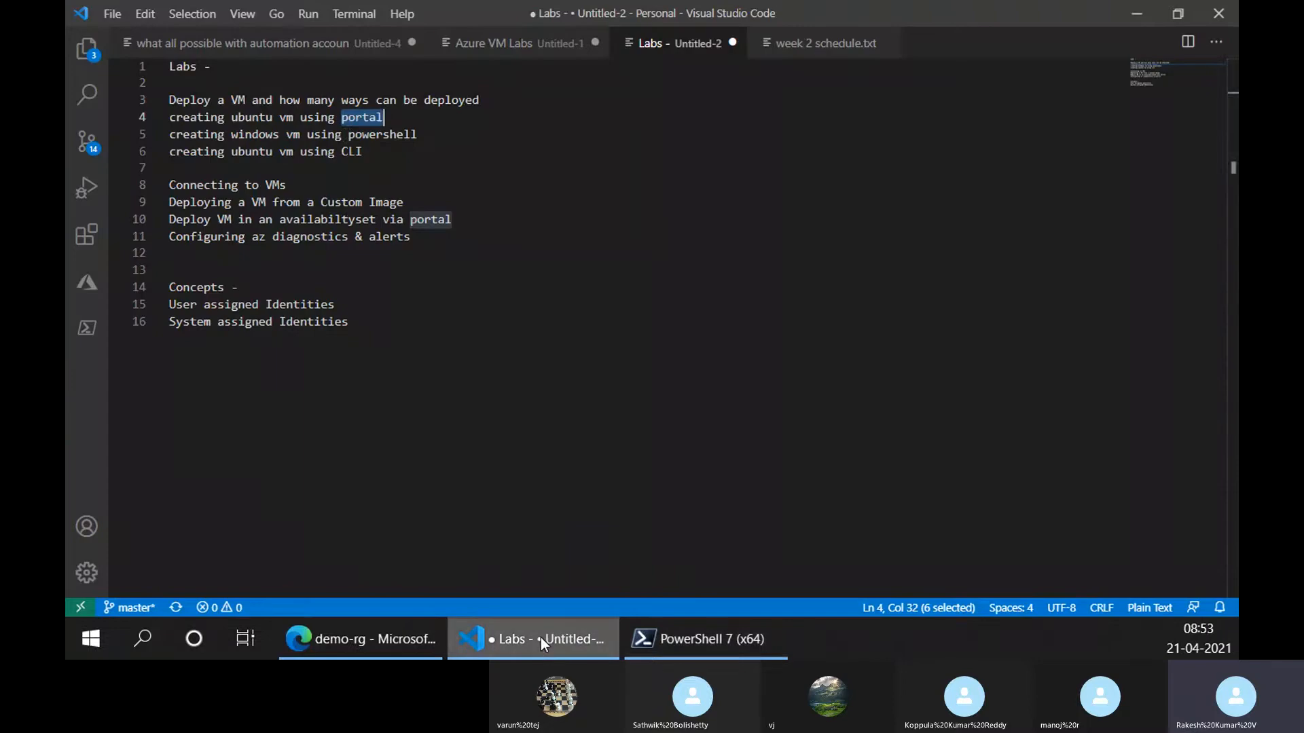
{"action": "double_click", "coordinate": [373, 134]}
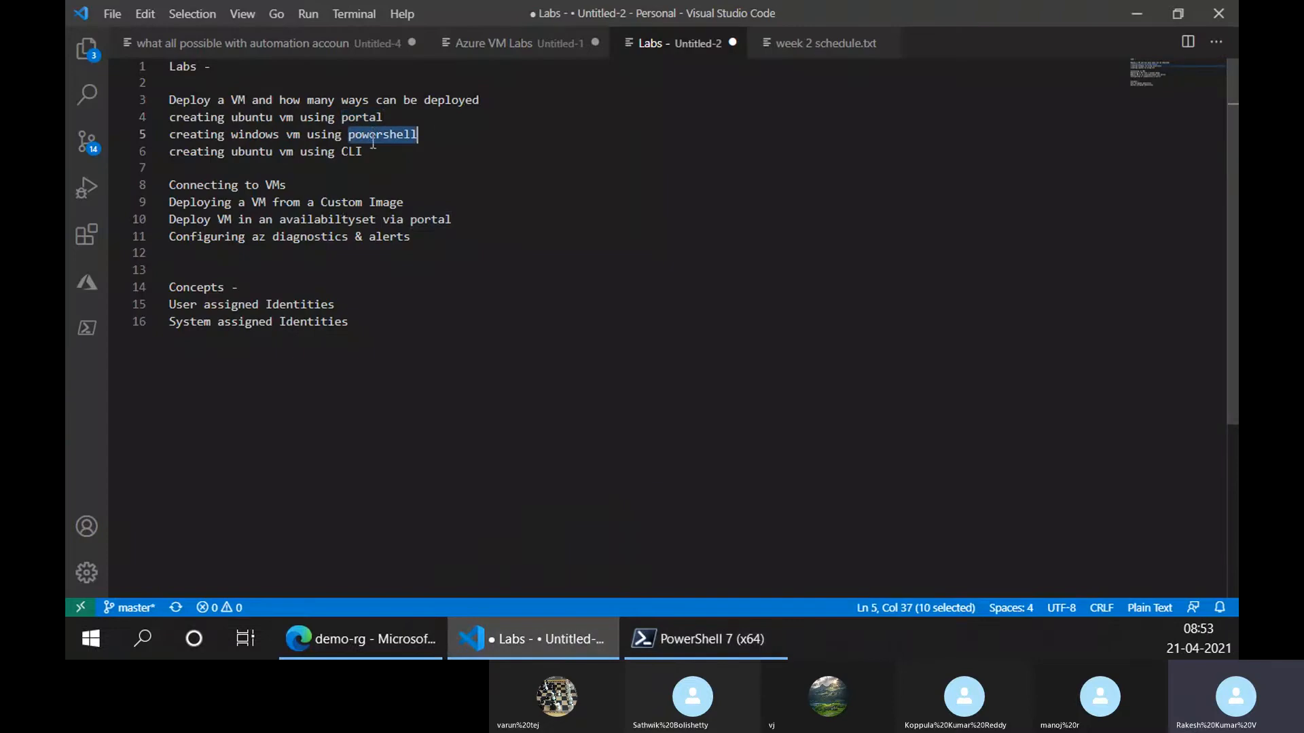
{"action": "double_click", "coordinate": [352, 151]}
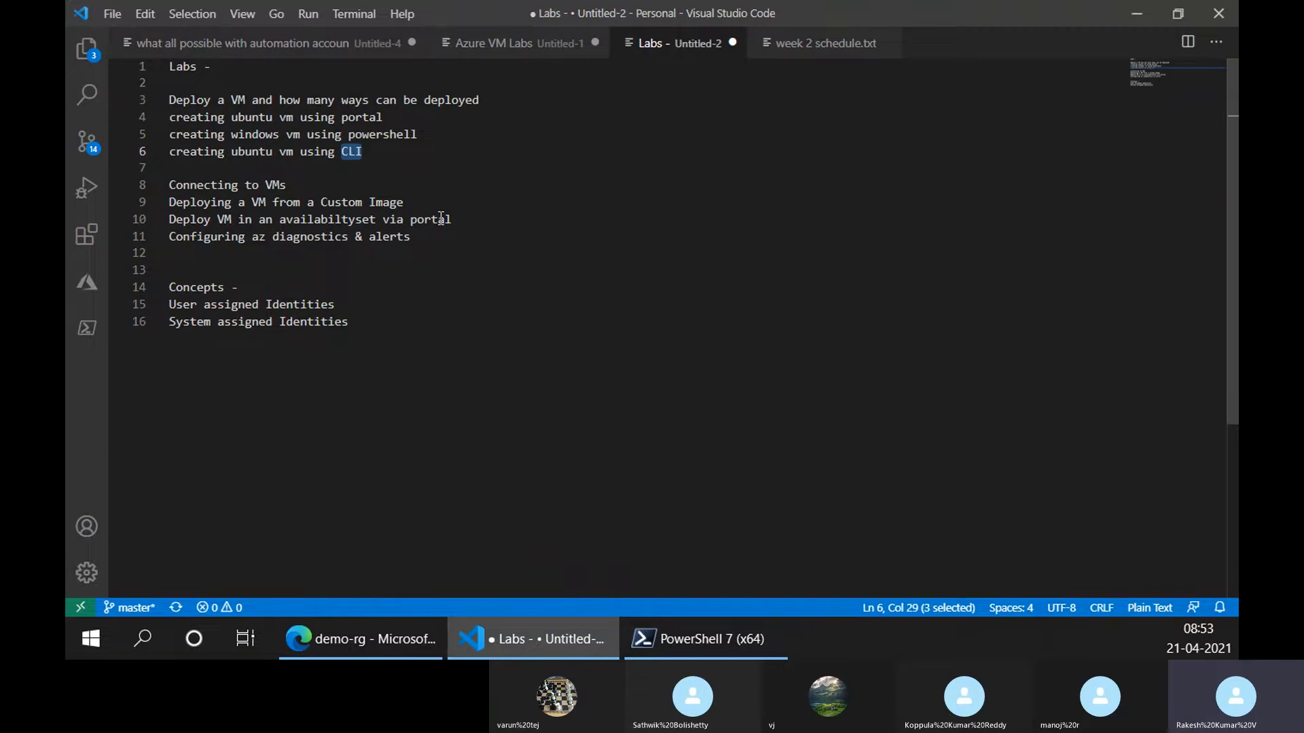
{"action": "double_click", "coordinate": [381, 133]}
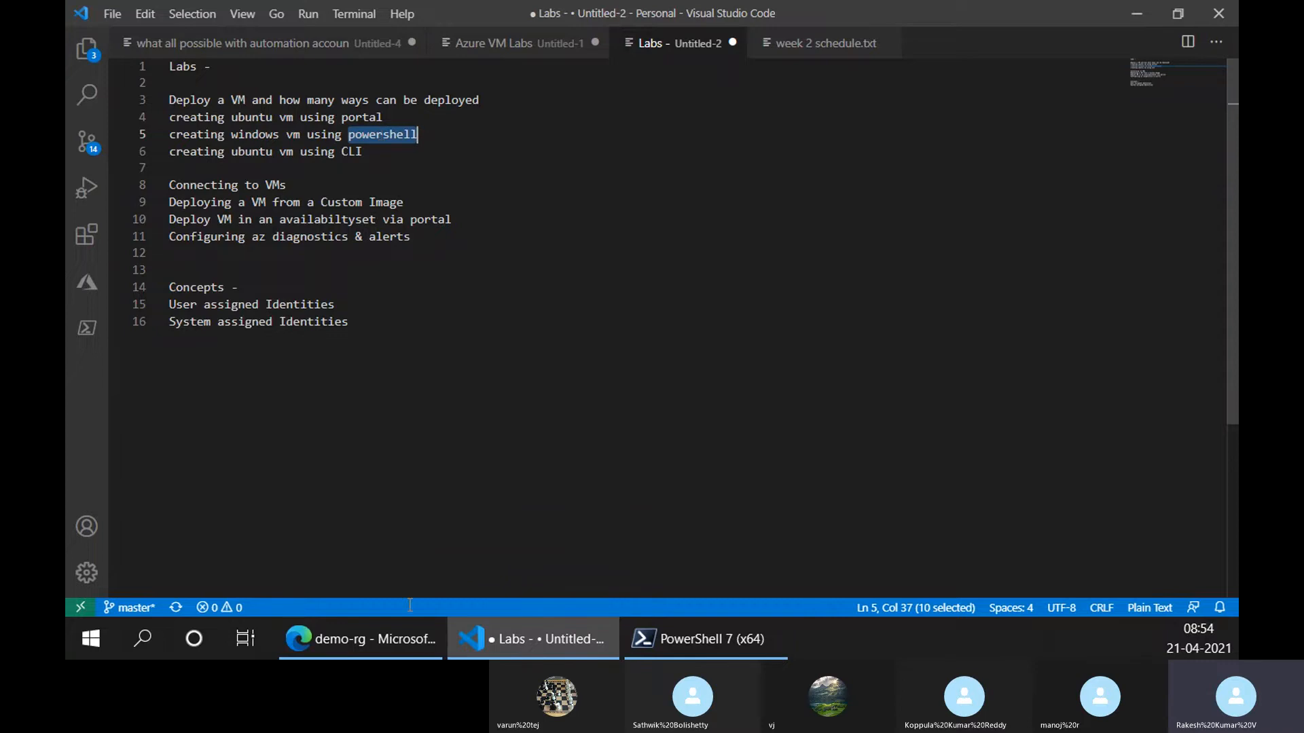
Scroll the PowerShell quickstart and select the New-AzResourceGroup line for myResourceGroup in EastUS
{"action": "left_click", "coordinate": [360, 639]}
{"action": "left_click", "coordinate": [747, 12]}
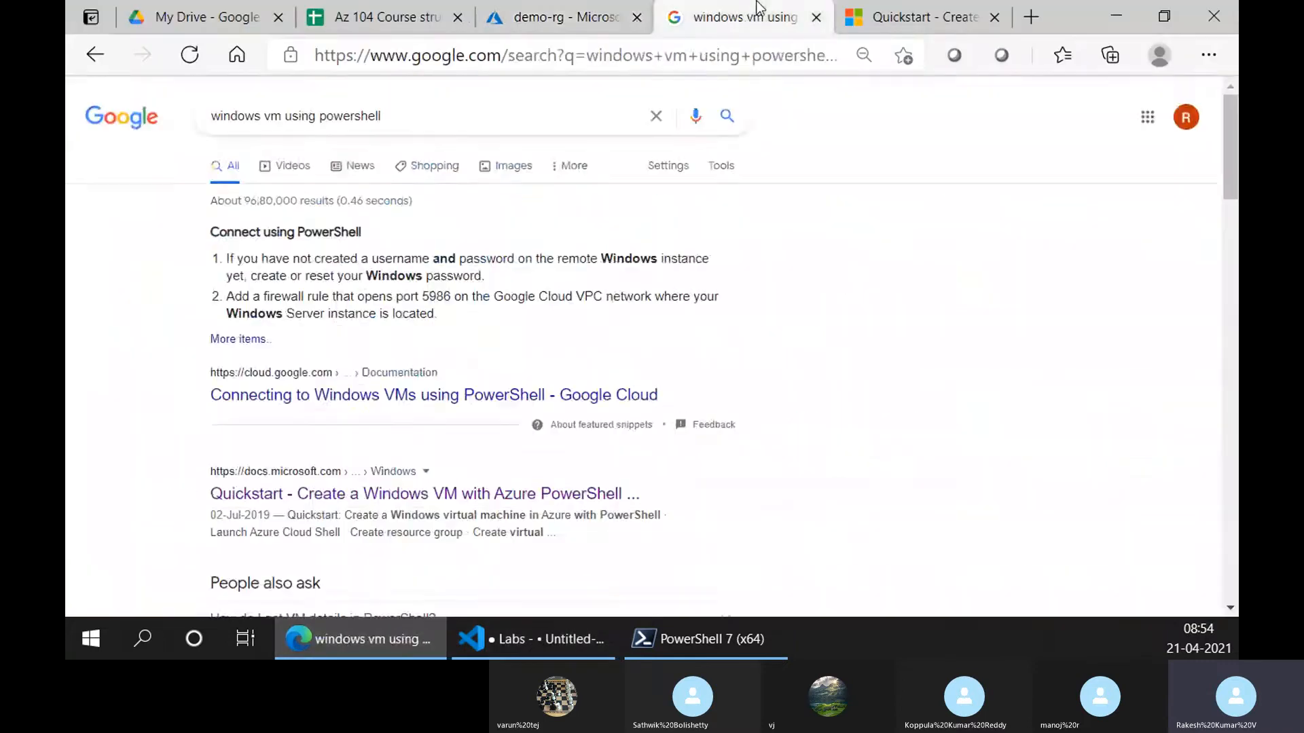
{"action": "left_click", "coordinate": [972, 9]}
{"action": "scroll", "coordinate": [703, 368], "scroll_direction": "down", "scroll_amount": 6}
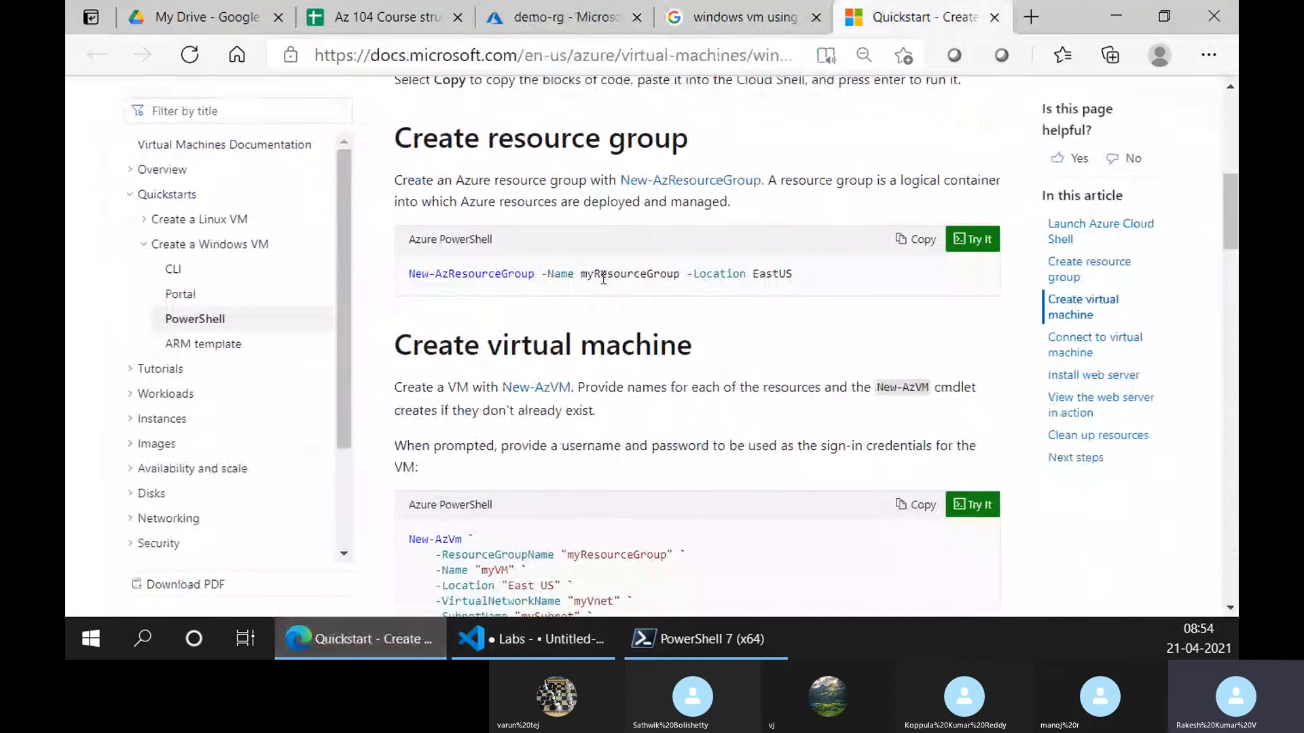
{"action": "scroll", "coordinate": [603, 279], "scroll_direction": "down", "scroll_amount": 10}
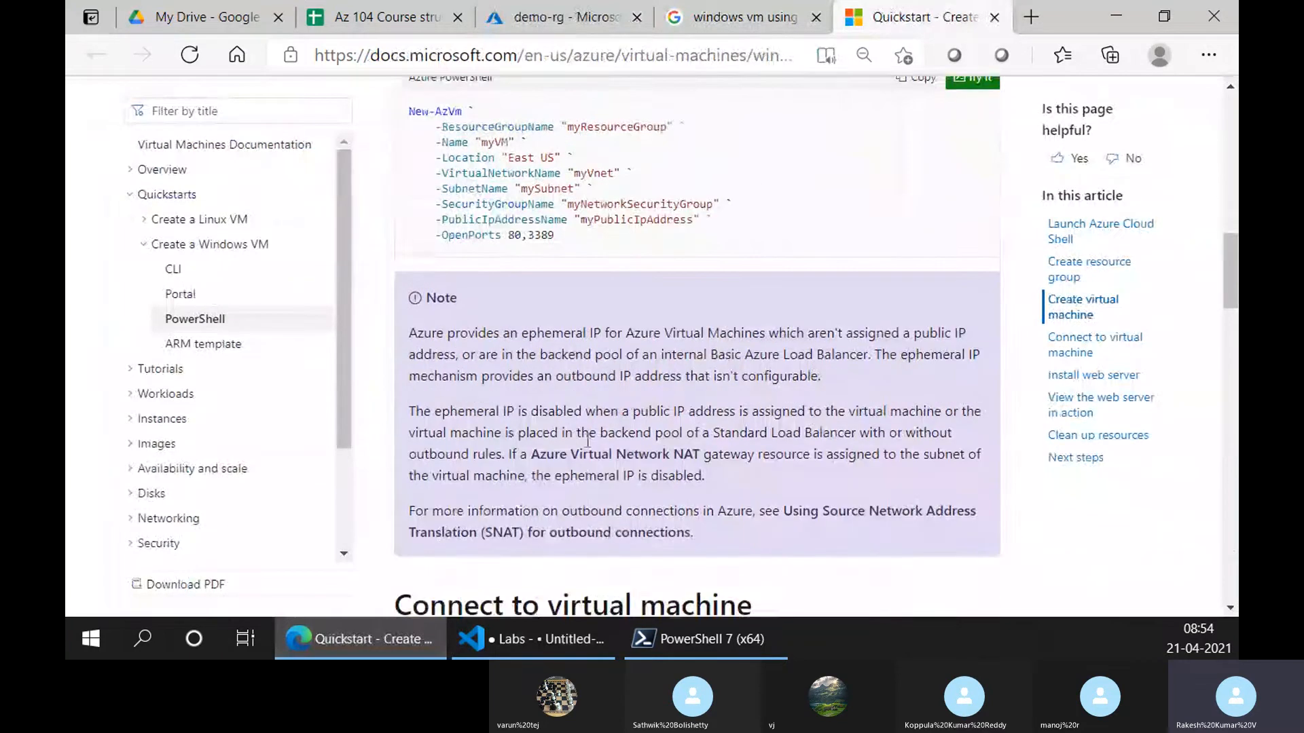
{"action": "scroll", "coordinate": [585, 441], "scroll_direction": "down", "scroll_amount": 3}
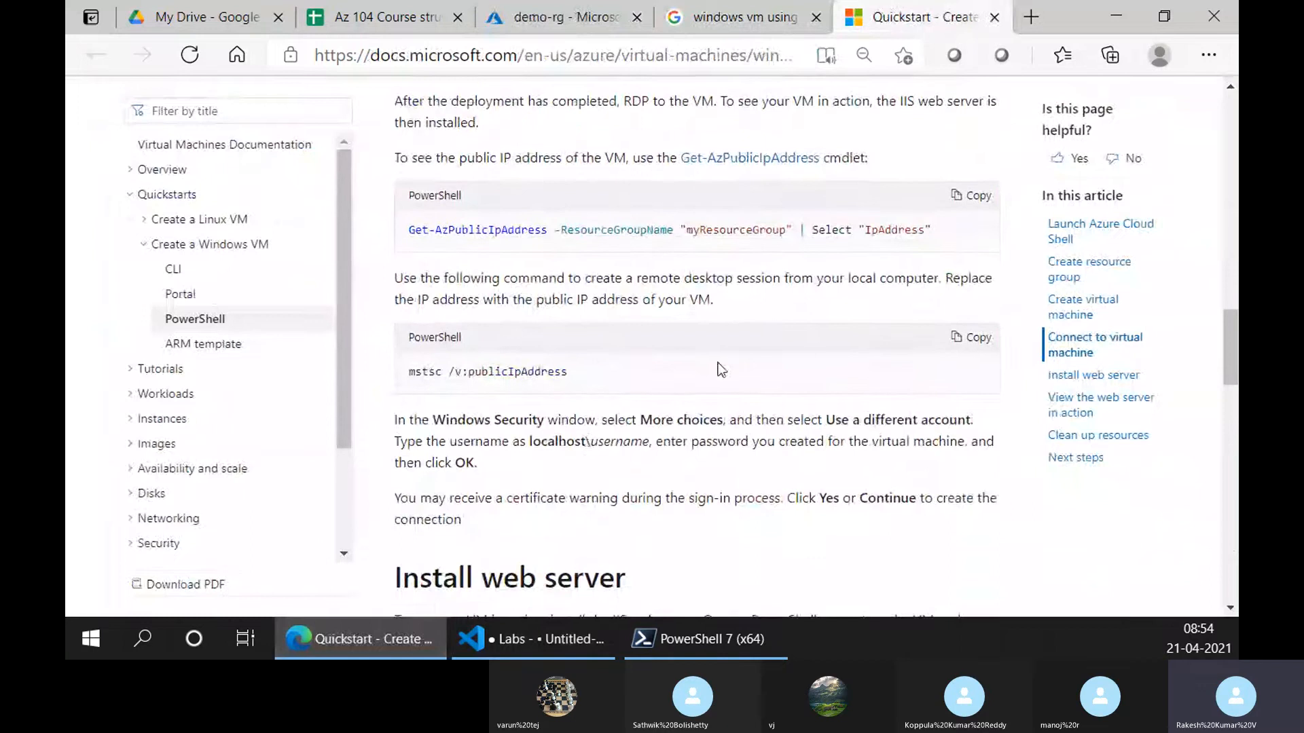
{"action": "scroll", "coordinate": [719, 370], "scroll_direction": "down", "scroll_amount": 8}
{"action": "scroll", "coordinate": [715, 382], "scroll_direction": "up", "scroll_amount": 1}
{"action": "scroll", "coordinate": [679, 491], "scroll_direction": "down", "scroll_amount": 12}
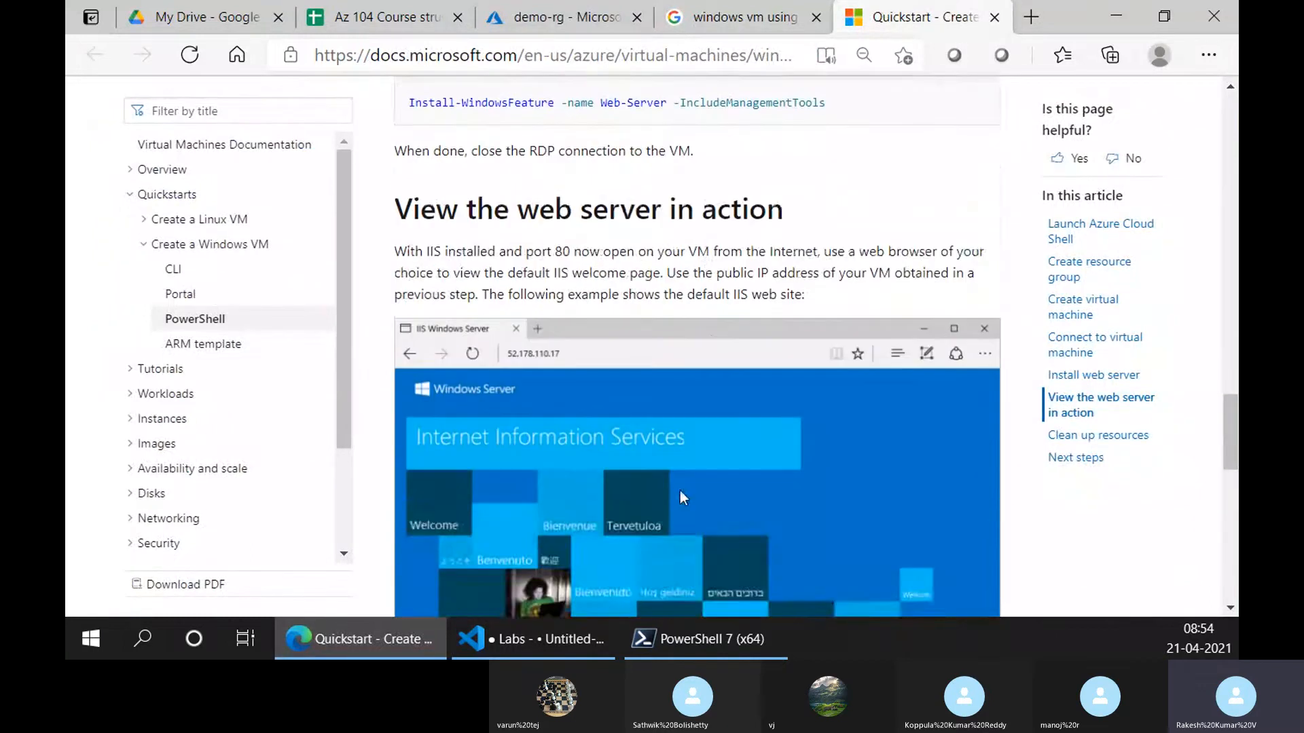
{"action": "scroll", "coordinate": [679, 490], "scroll_direction": "up", "scroll_amount": 20}
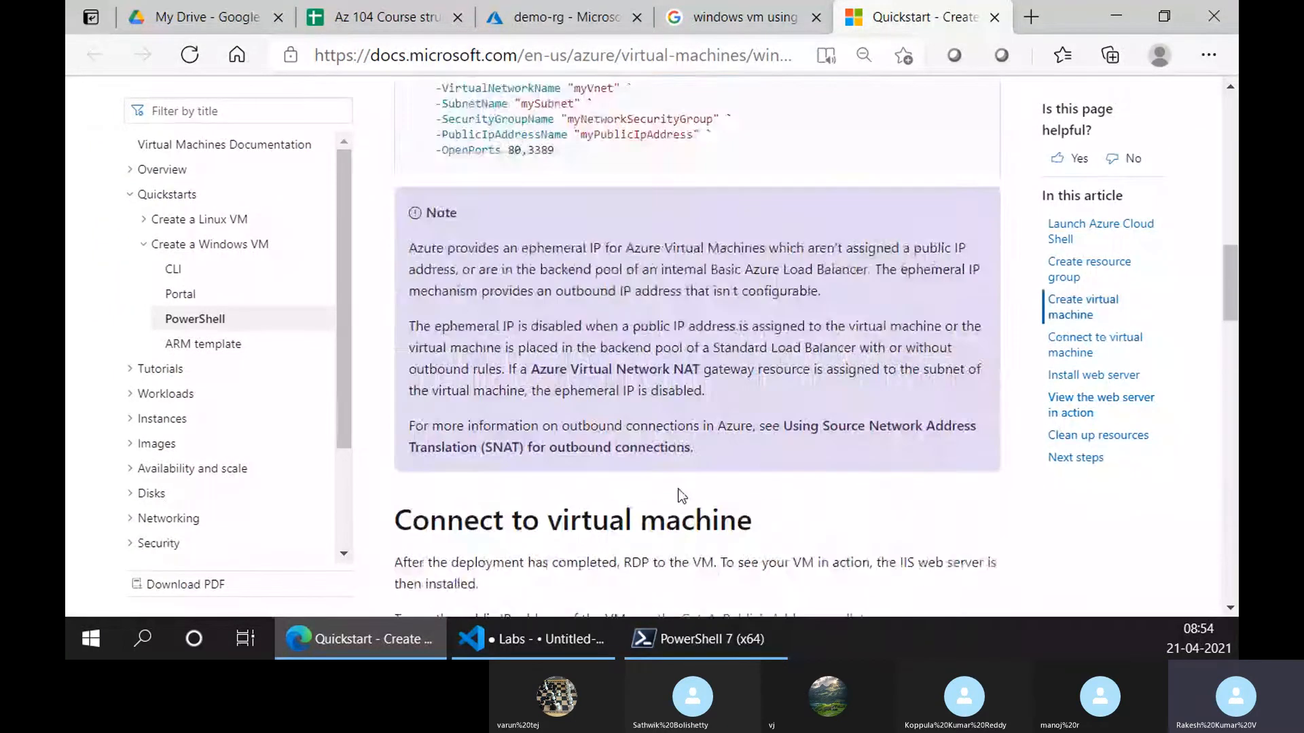
{"action": "triple_click", "coordinate": [607, 438]}
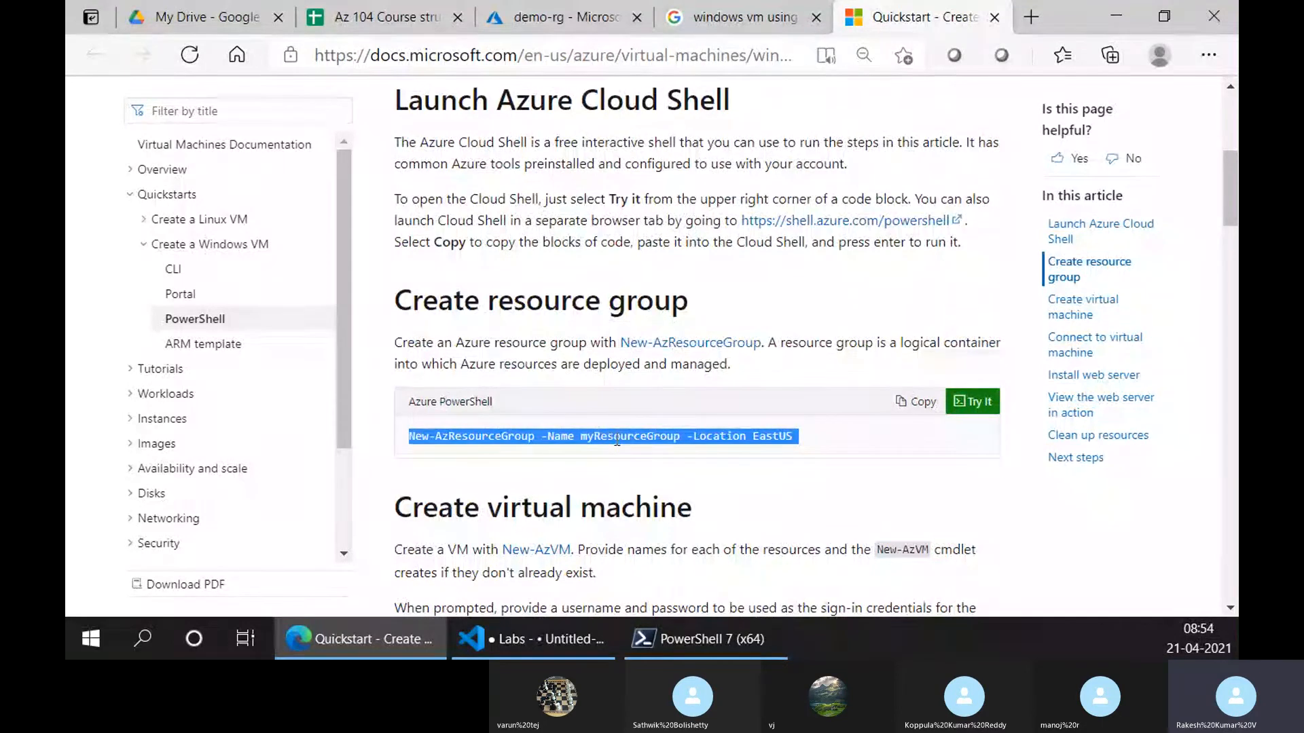
Refresh the demo-rg resource list to confirm vm01 is gone, leaving four resources
{"action": "left_click", "coordinate": [706, 638]}
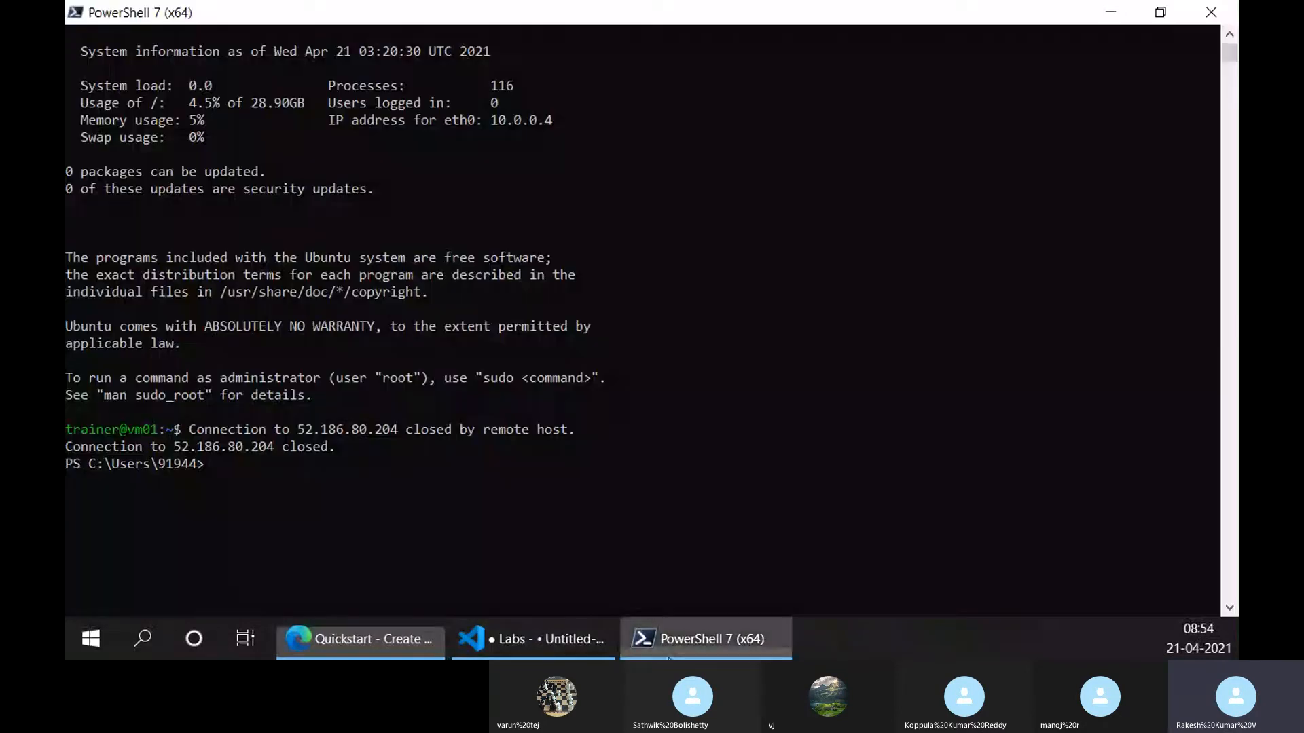
{"action": "left_click", "coordinate": [349, 628]}
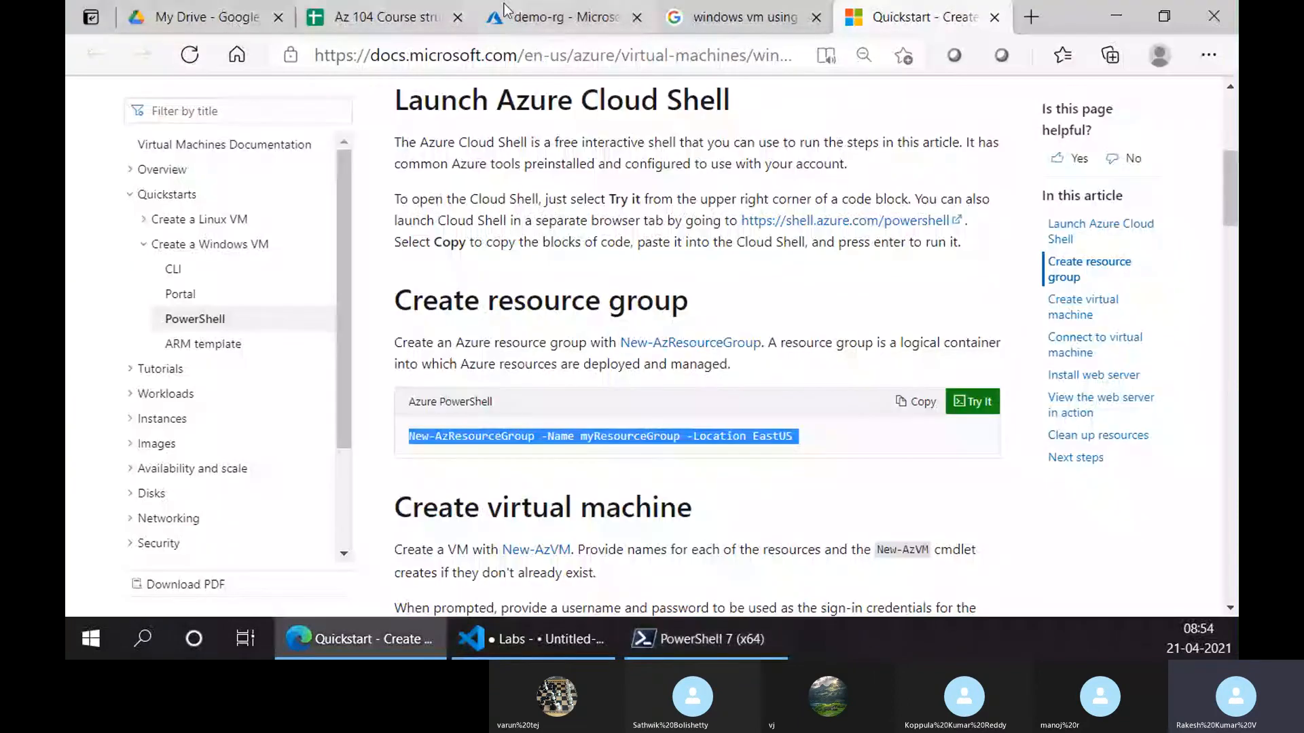
{"action": "left_click", "coordinate": [550, 17]}
{"action": "left_click", "coordinate": [691, 207]}
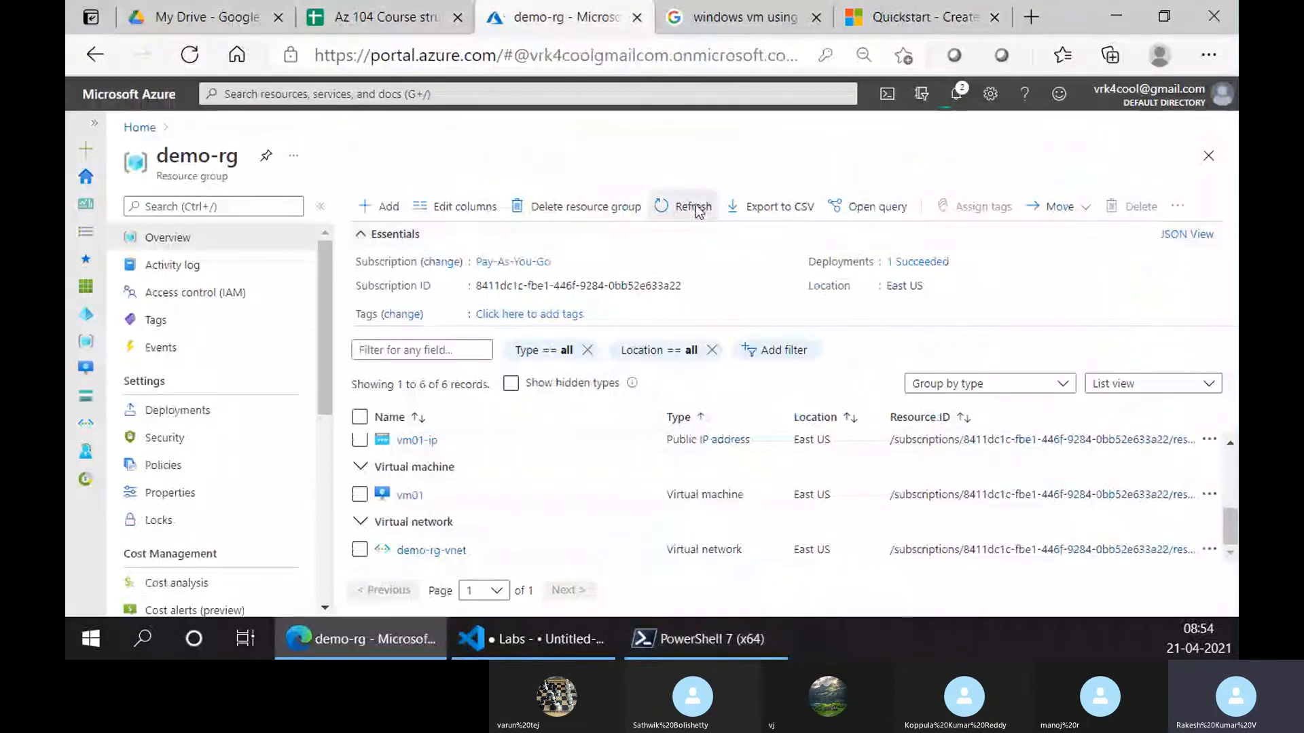
{"action": "scroll", "coordinate": [512, 454], "scroll_direction": "up", "scroll_amount": 2}
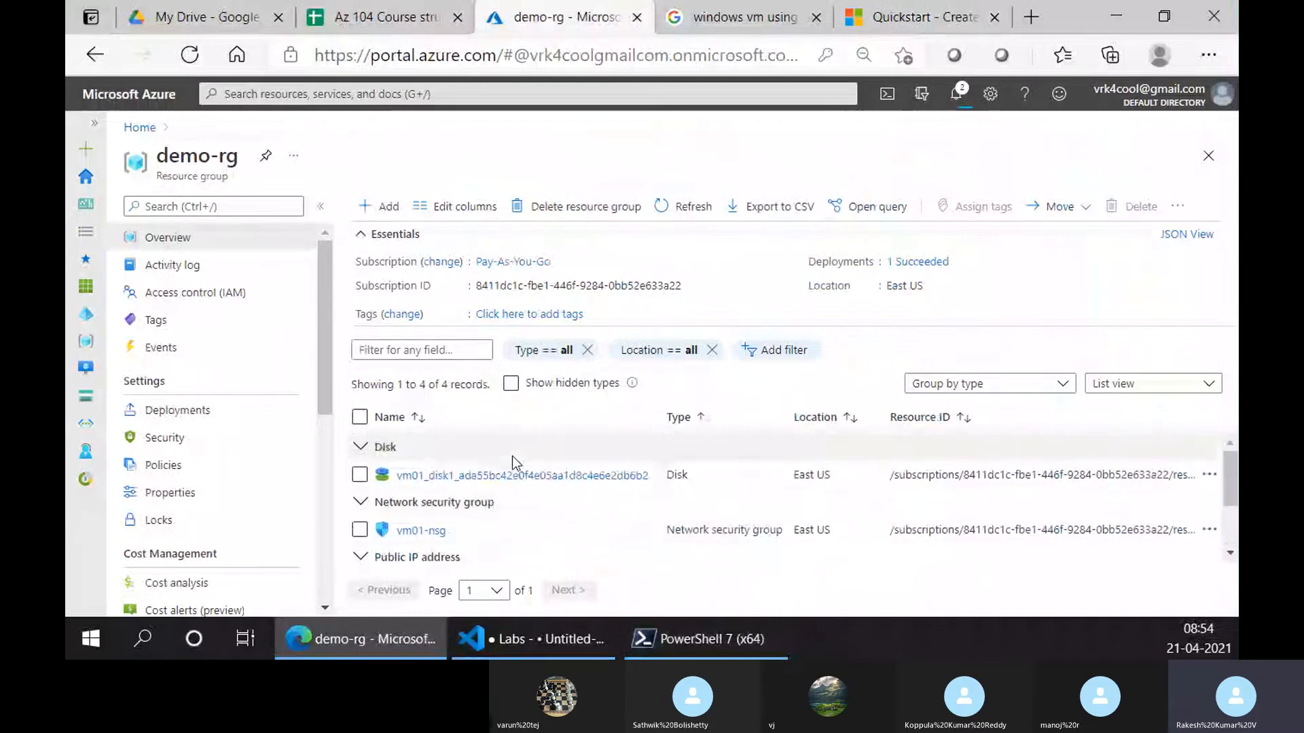
{"action": "scroll", "coordinate": [512, 458], "scroll_direction": "down", "scroll_amount": 2}
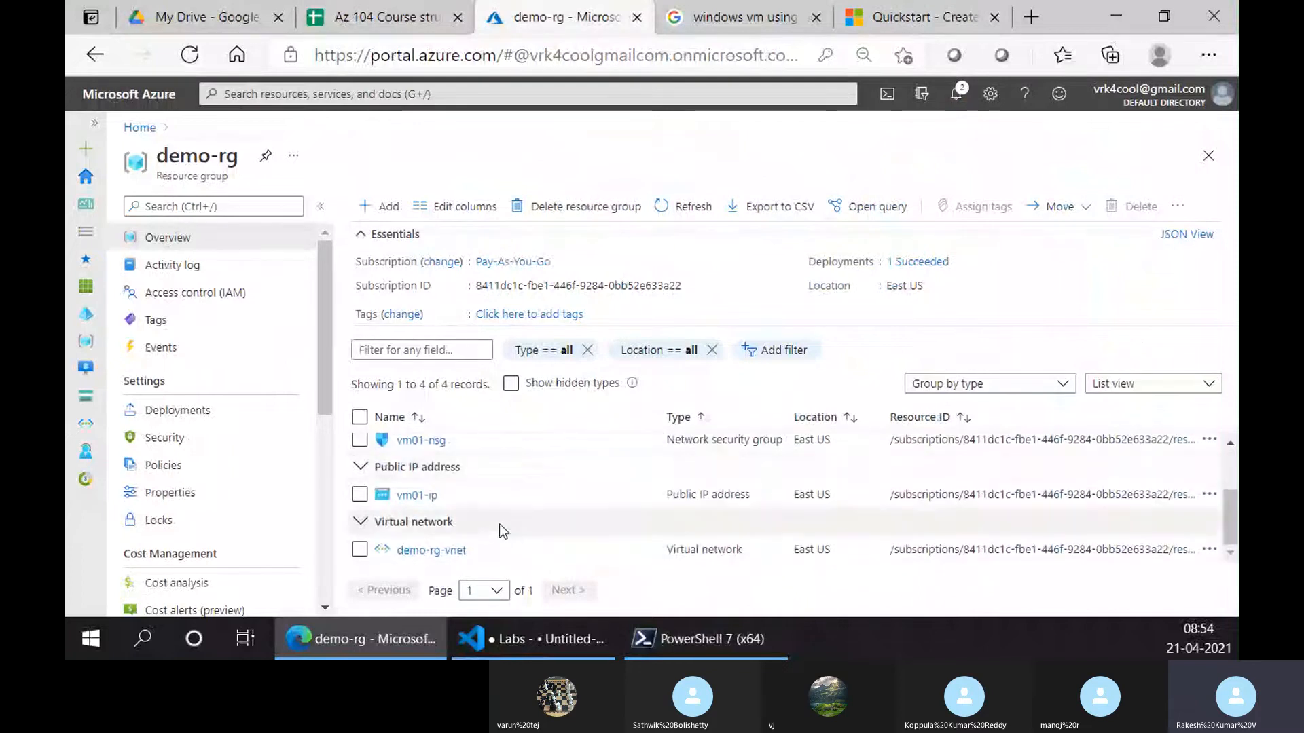
Check the PowerShell 7 terminal, then return to the PowerShell quickstart article
{"action": "left_click", "coordinate": [706, 639]}
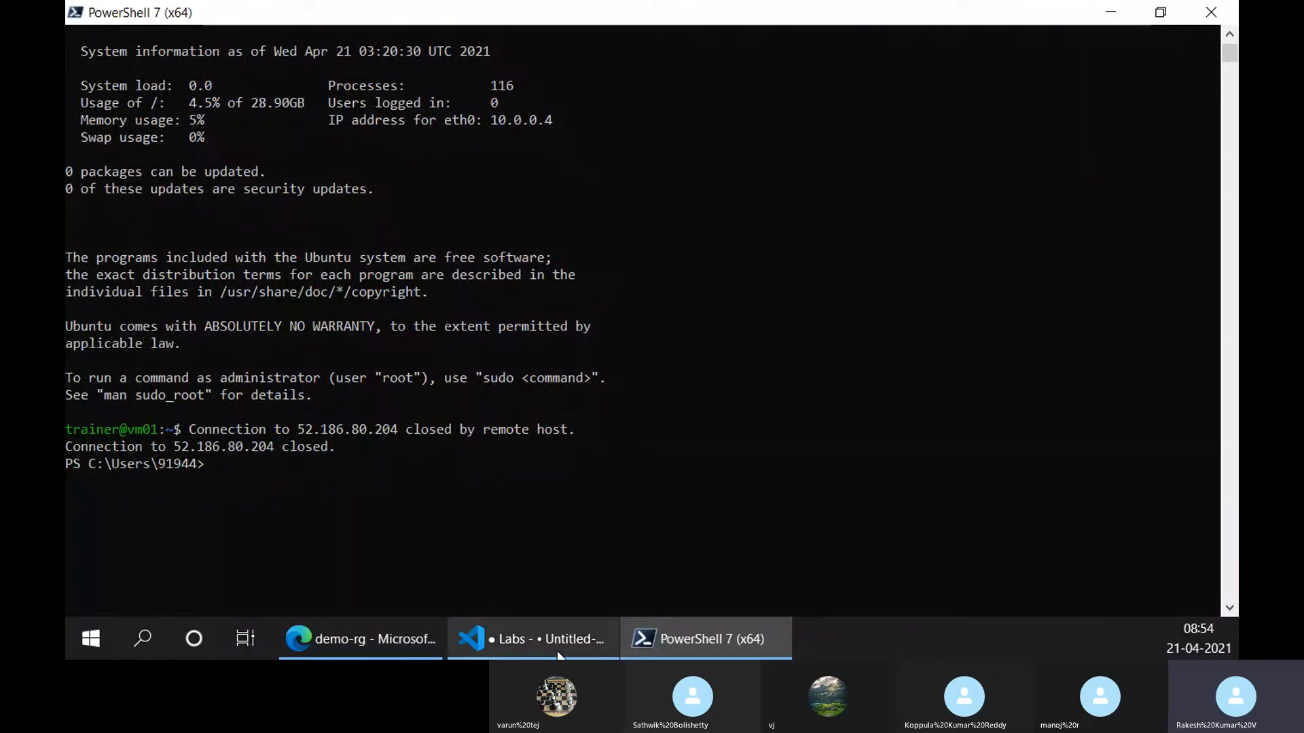
{"action": "left_click", "coordinate": [360, 638]}
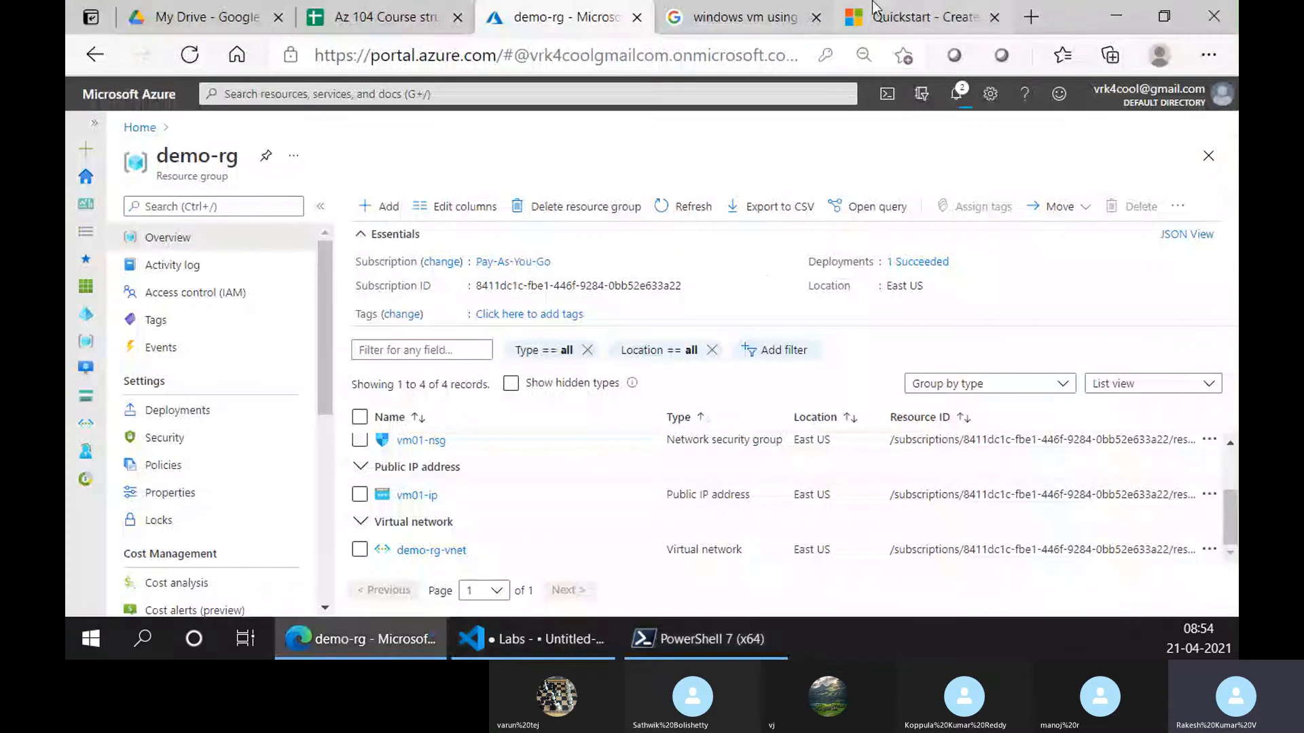
{"action": "left_click", "coordinate": [903, 23]}
Scroll the quickstart to the 'Create resource group' section and its New-AzResourceGroup command
{"action": "scroll", "coordinate": [508, 285], "scroll_direction": "up", "scroll_amount": 5}
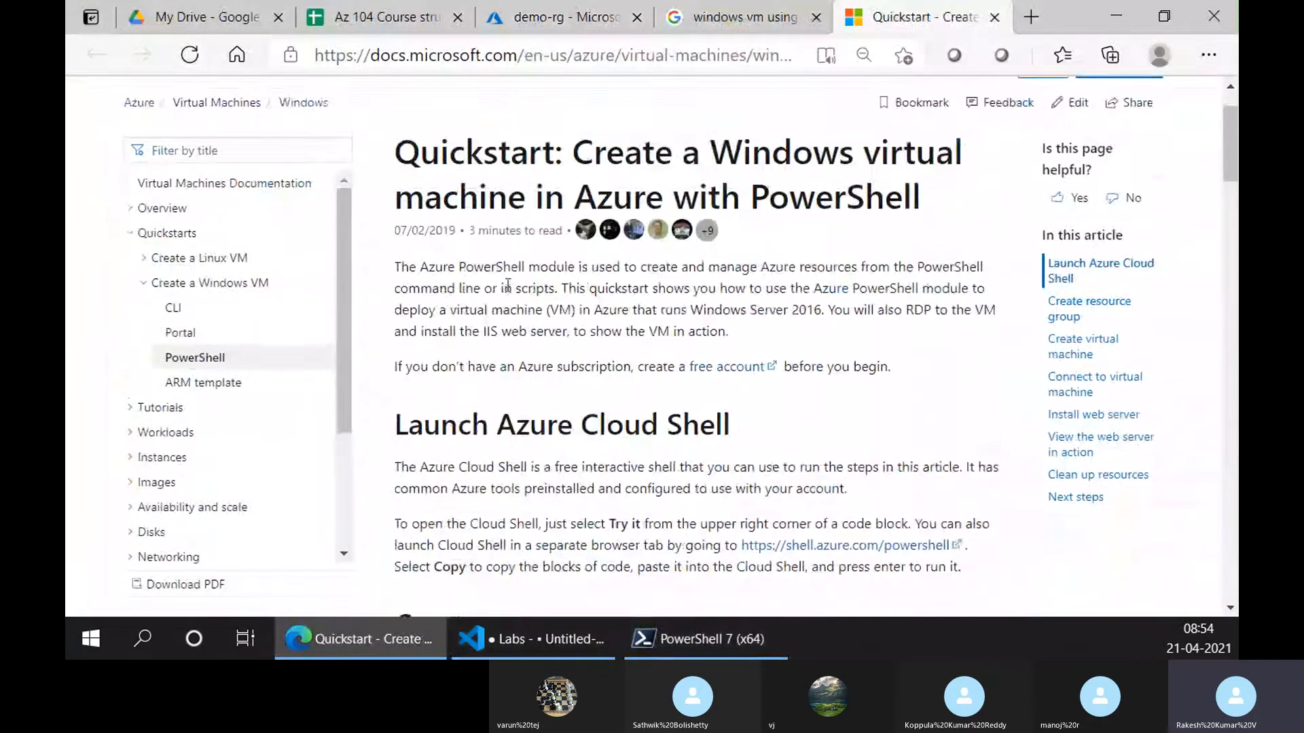
{"action": "scroll", "coordinate": [504, 367], "scroll_direction": "down", "scroll_amount": 5}
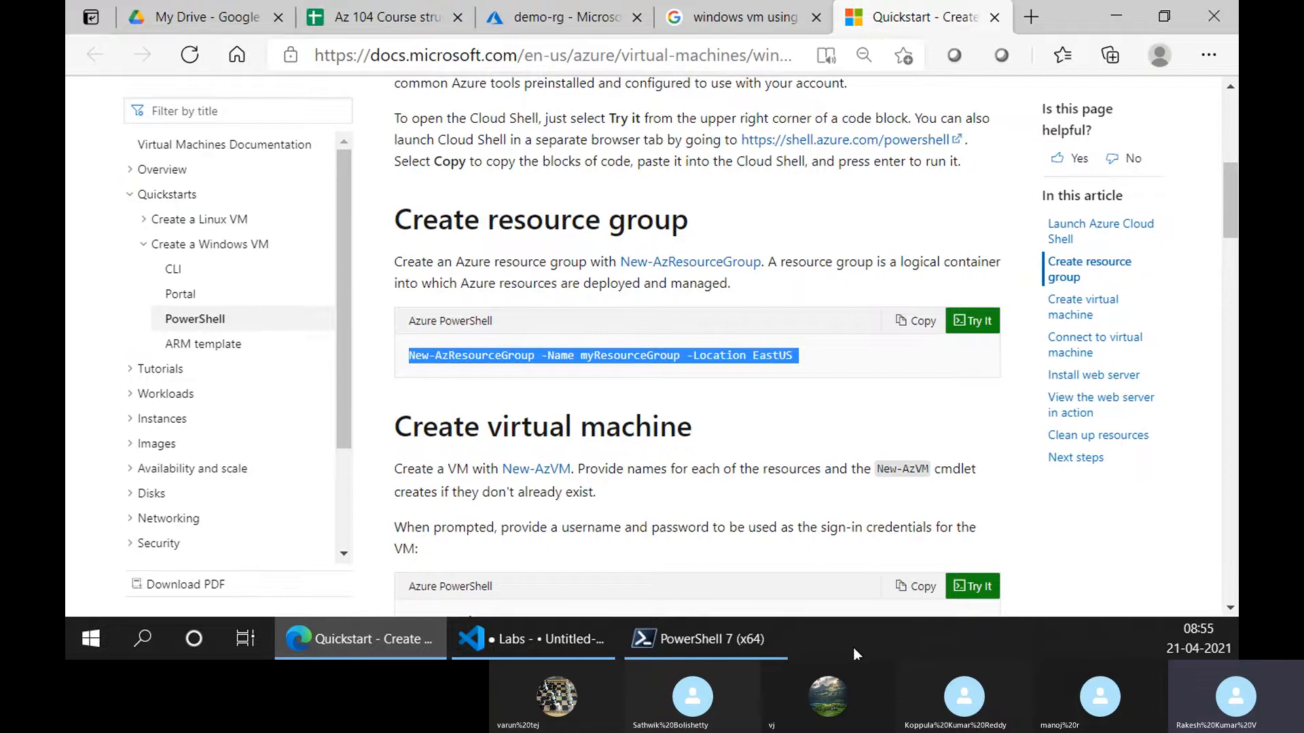
Run Get-Module in PowerShell 7 to list the loaded modules
{"action": "left_click", "coordinate": [707, 639]}
{"action": "type", "text": "Ge"}
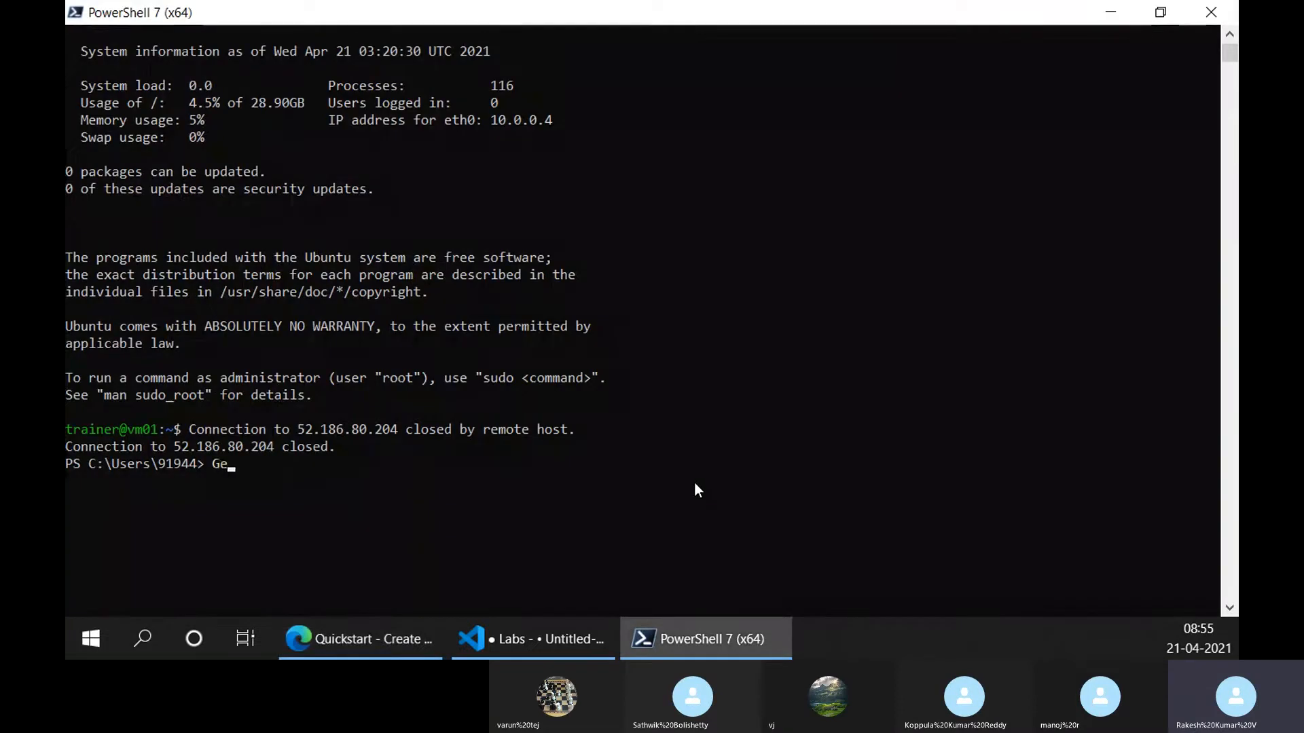
{"action": "type", "text": "t-Module"}
{"action": "key", "text": "Return"}
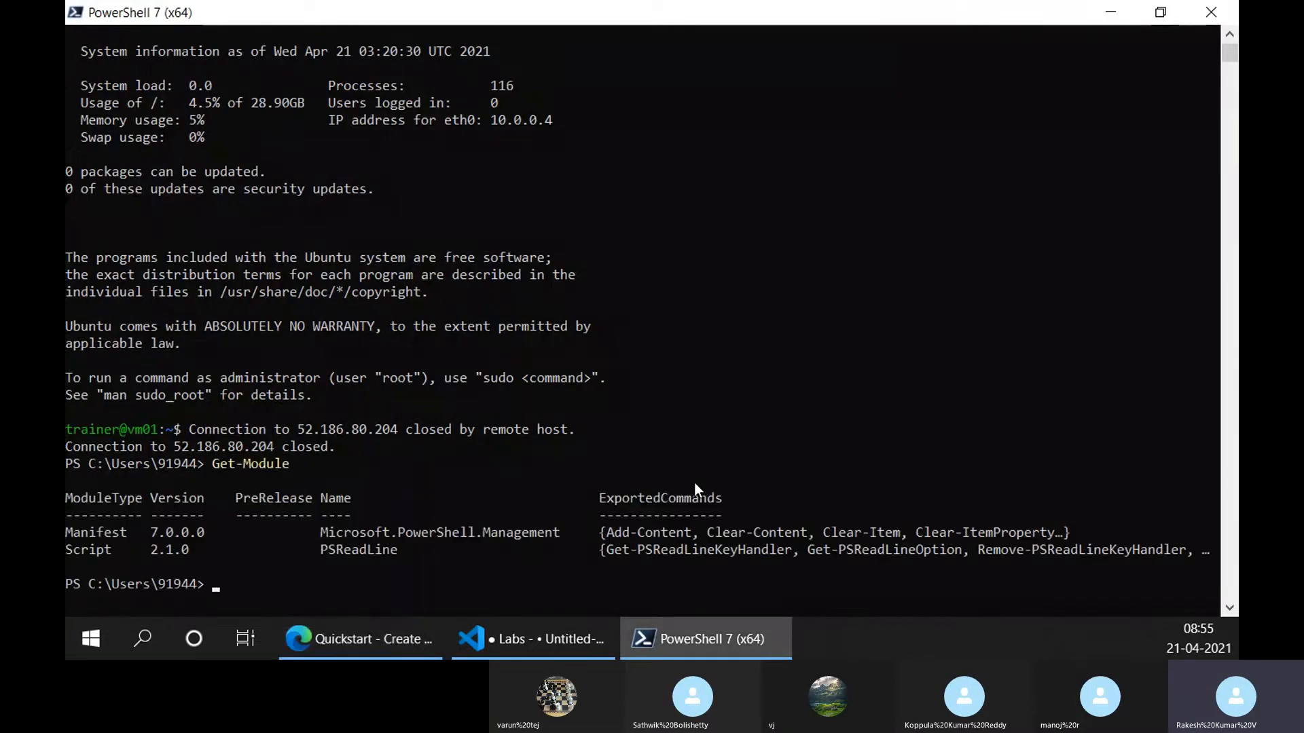
{"action": "scroll", "coordinate": [556, 547], "scroll_direction": "down", "scroll_amount": 4}
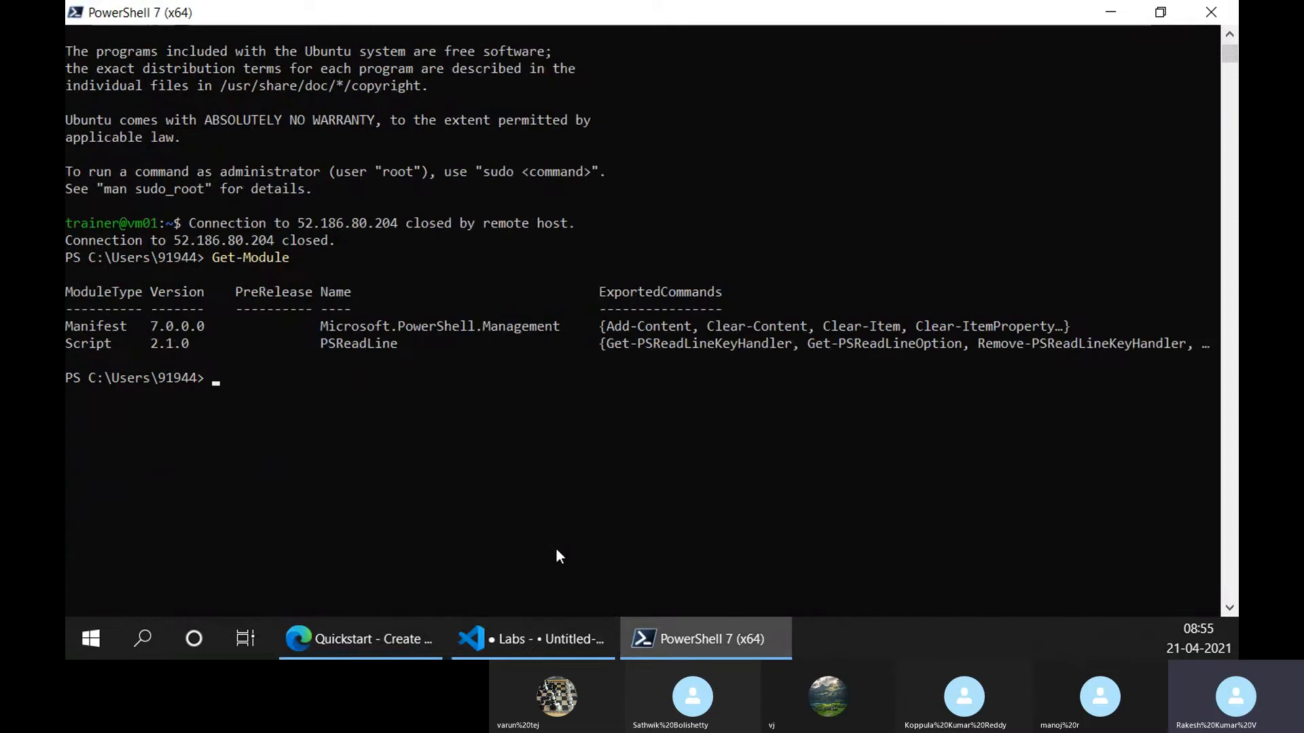
Run Import-Module Az and review its output, then switch to the Labs notes
{"action": "type", "text": "Import-Module Az"}
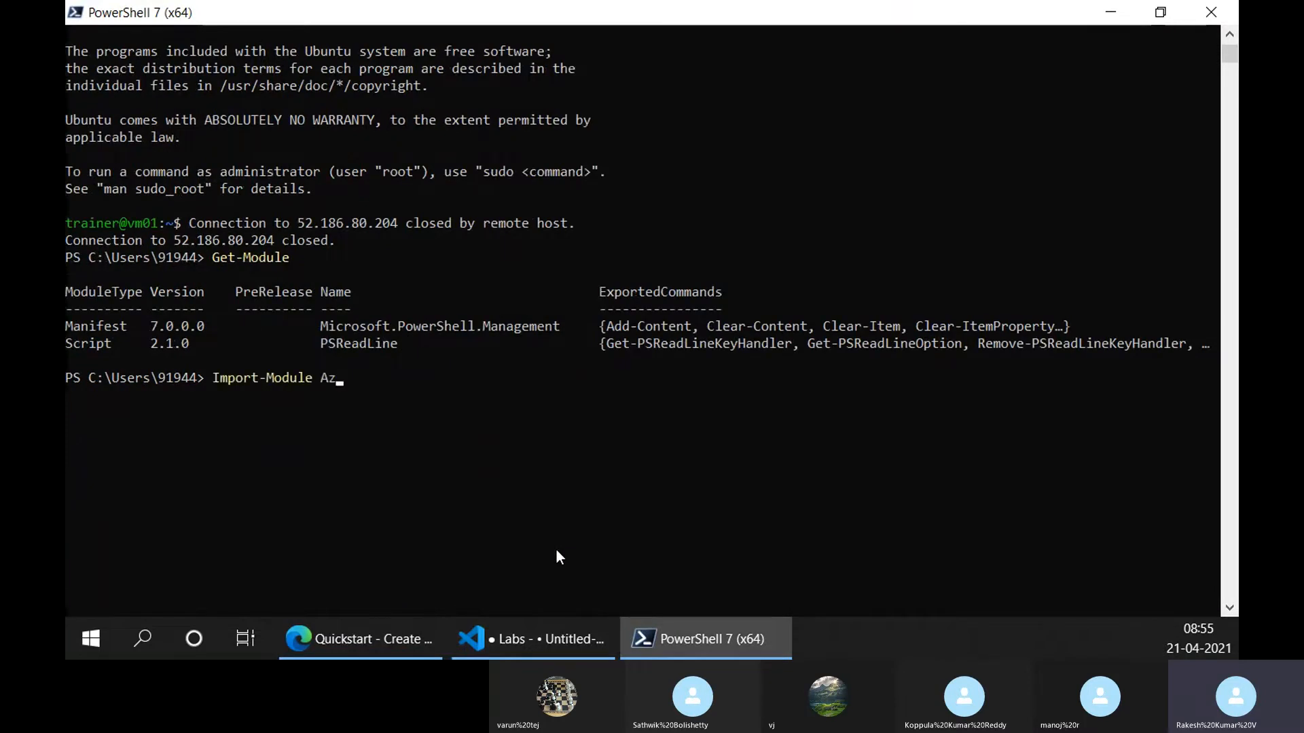
{"action": "key", "text": "Return"}
{"action": "scroll", "coordinate": [490, 365], "scroll_direction": "down", "scroll_amount": 3}
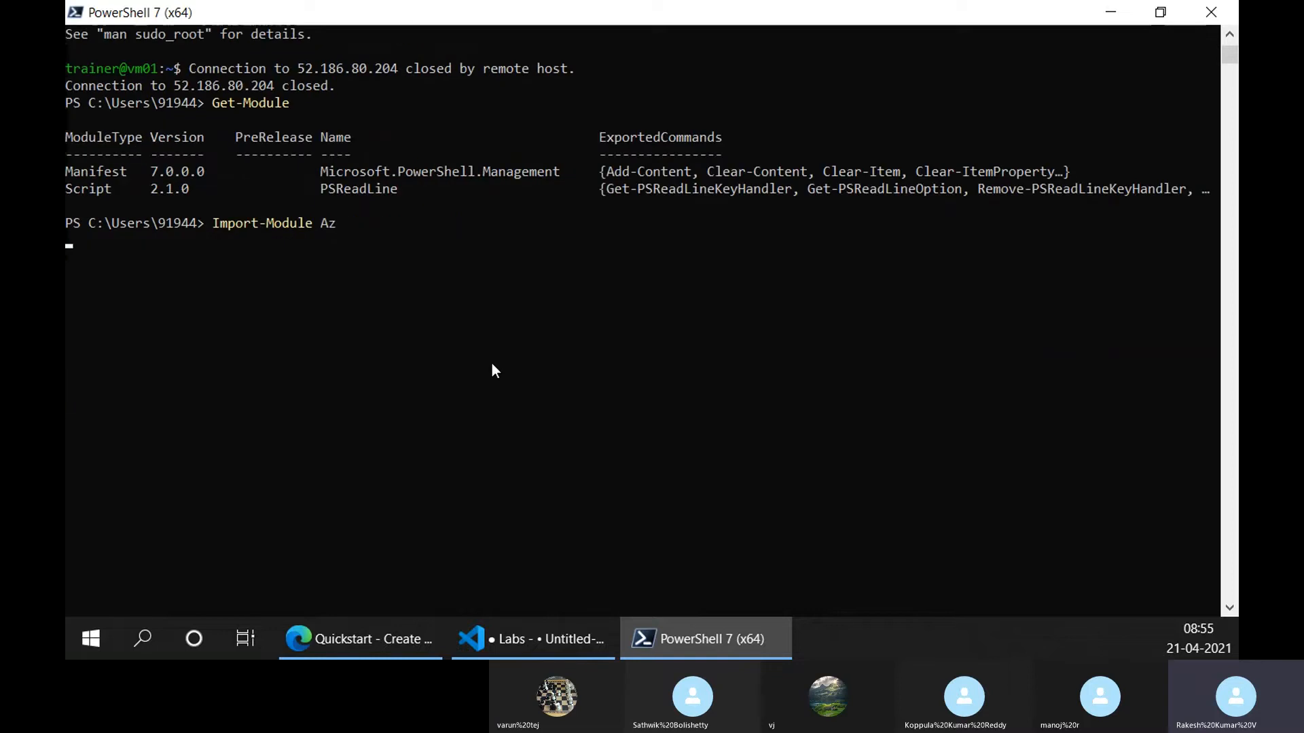
{"action": "scroll", "coordinate": [492, 367], "scroll_direction": "up", "scroll_amount": 3}
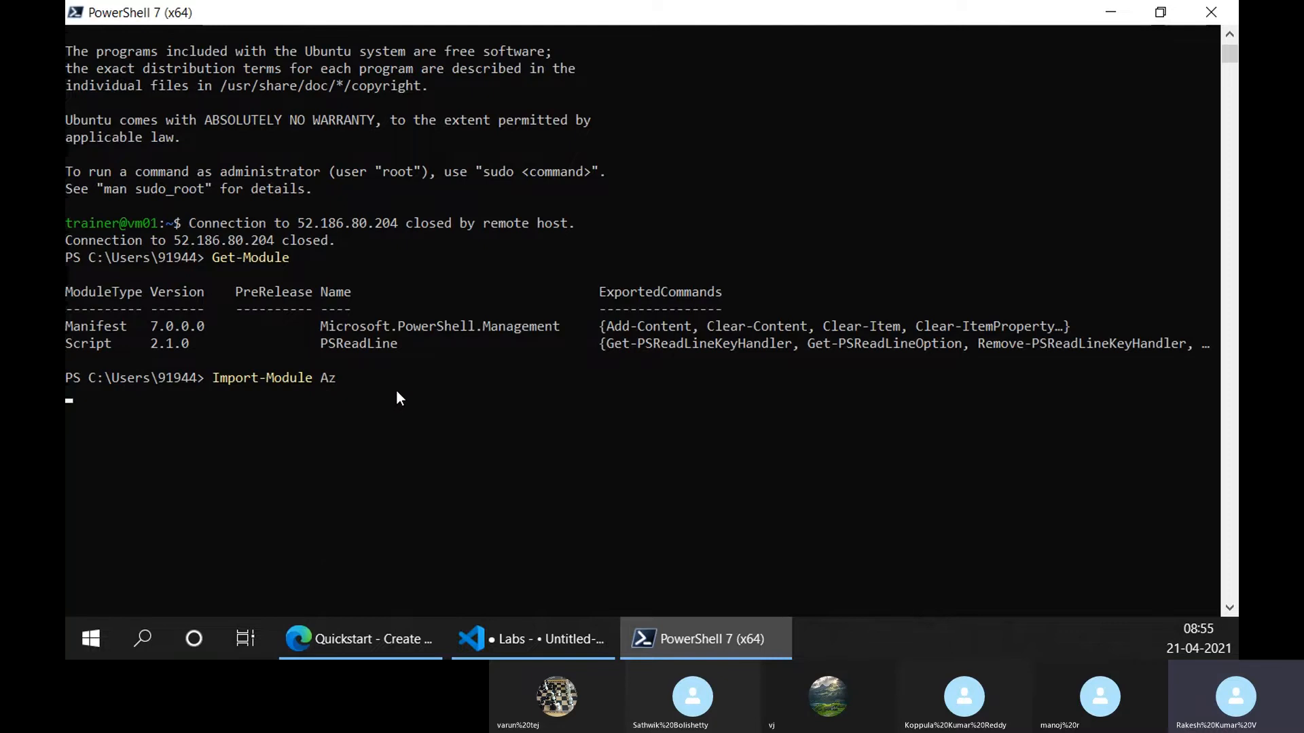
{"action": "scroll", "coordinate": [400, 401], "scroll_direction": "down", "scroll_amount": 1}
{"action": "scroll", "coordinate": [399, 409], "scroll_direction": "down", "scroll_amount": 1}
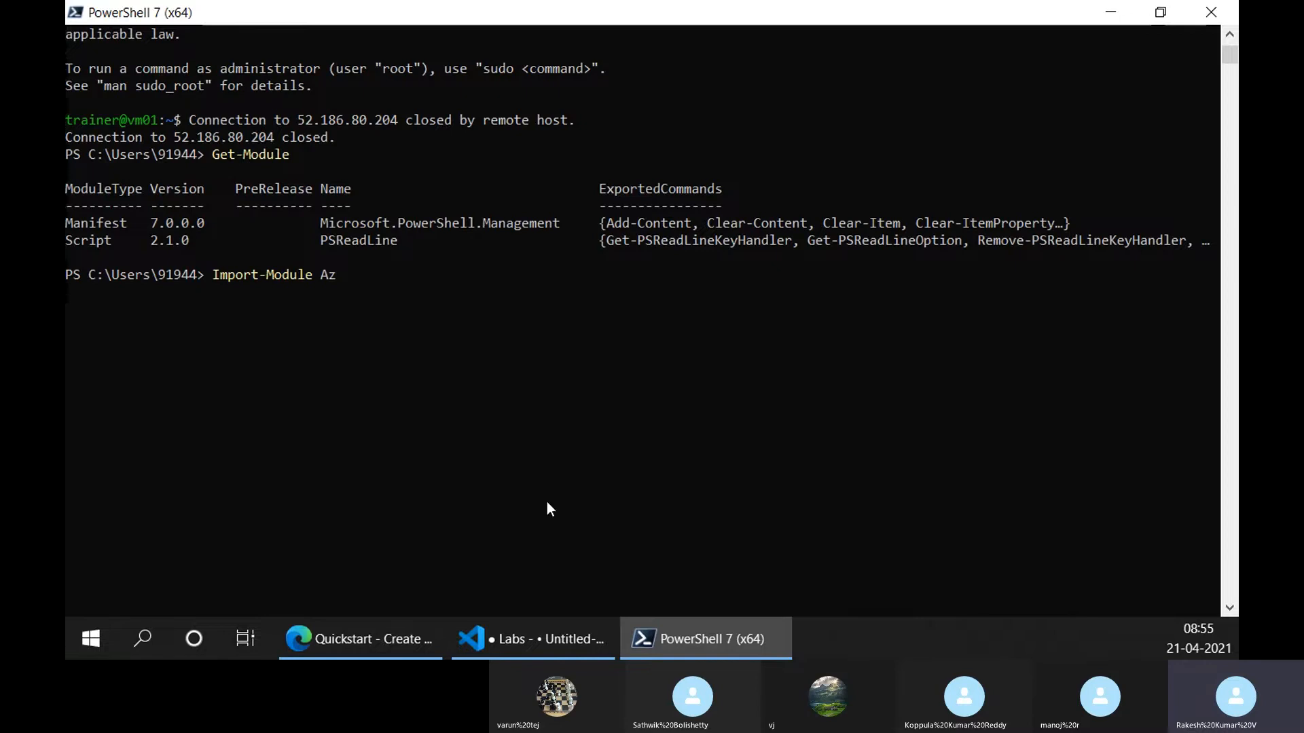
{"action": "left_click", "coordinate": [559, 653]}
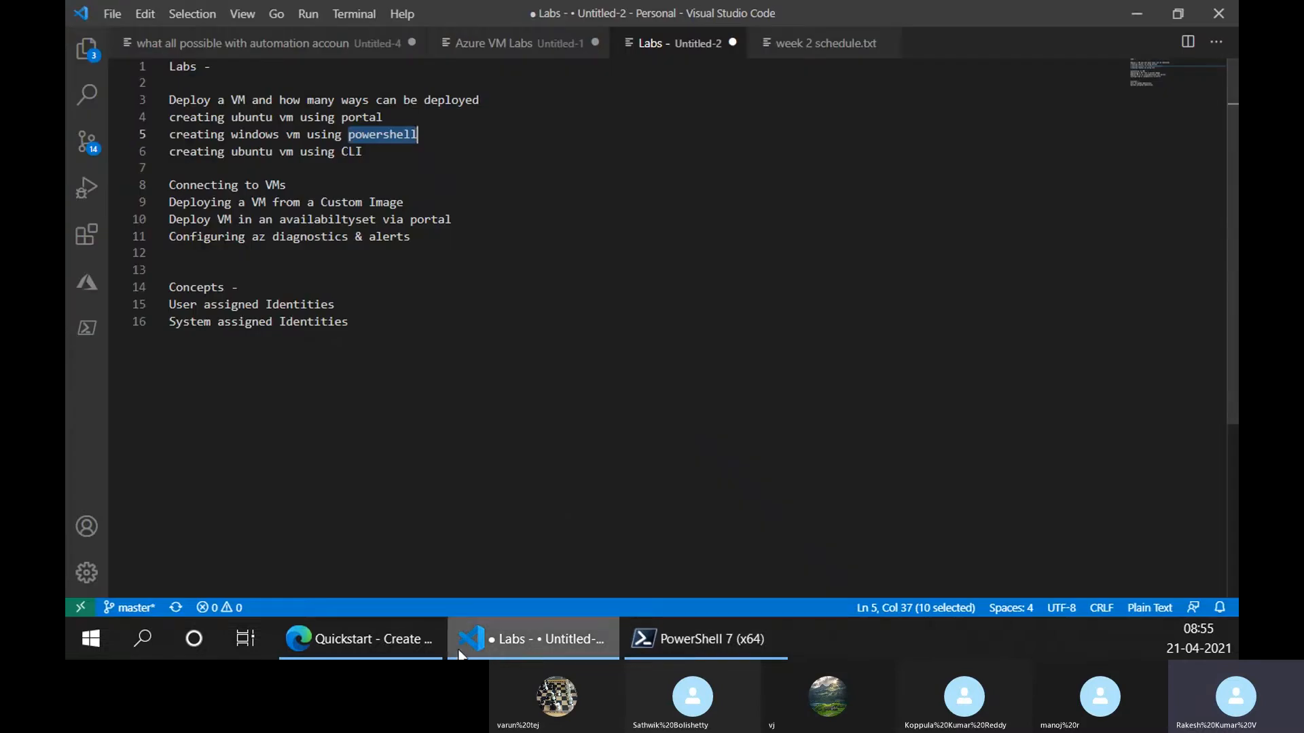
Return to the browser's demo-rg tab showing its four remaining resources, such as demo-rg-vnet
{"action": "left_click", "coordinate": [422, 637]}
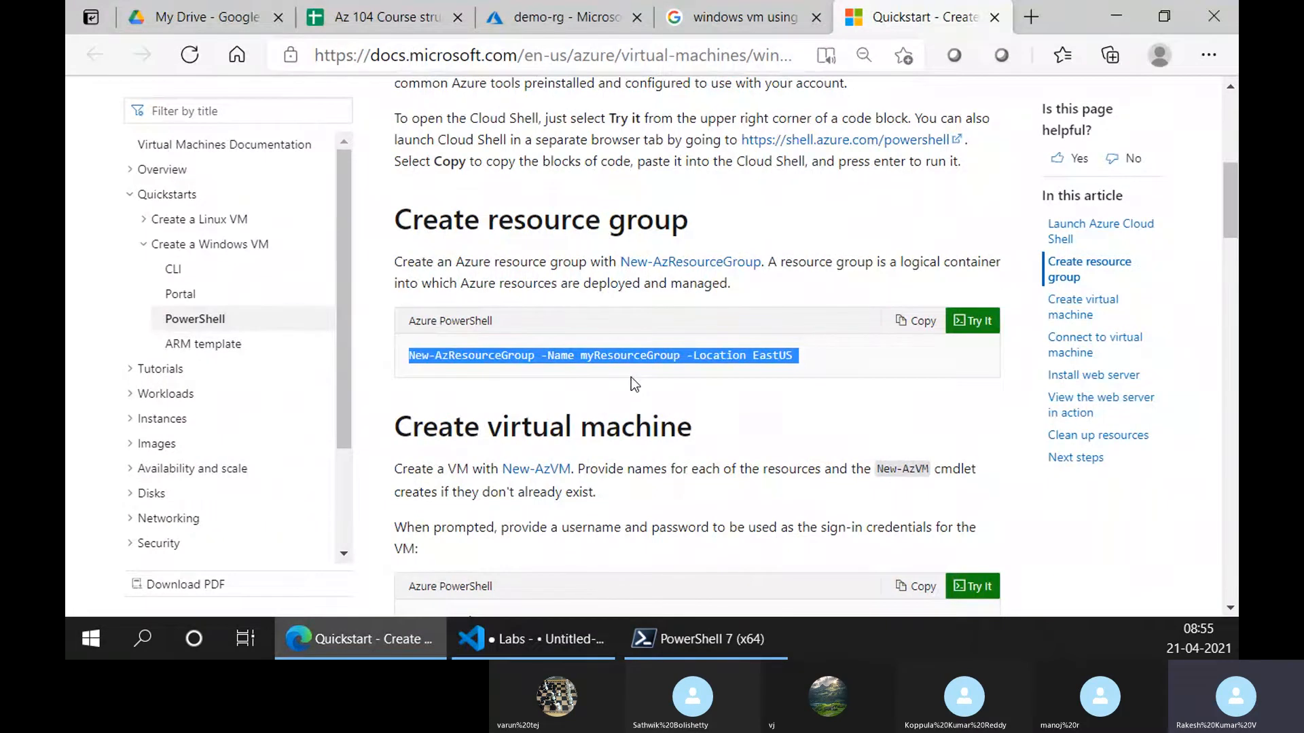
{"action": "left_click", "coordinate": [550, 14]}
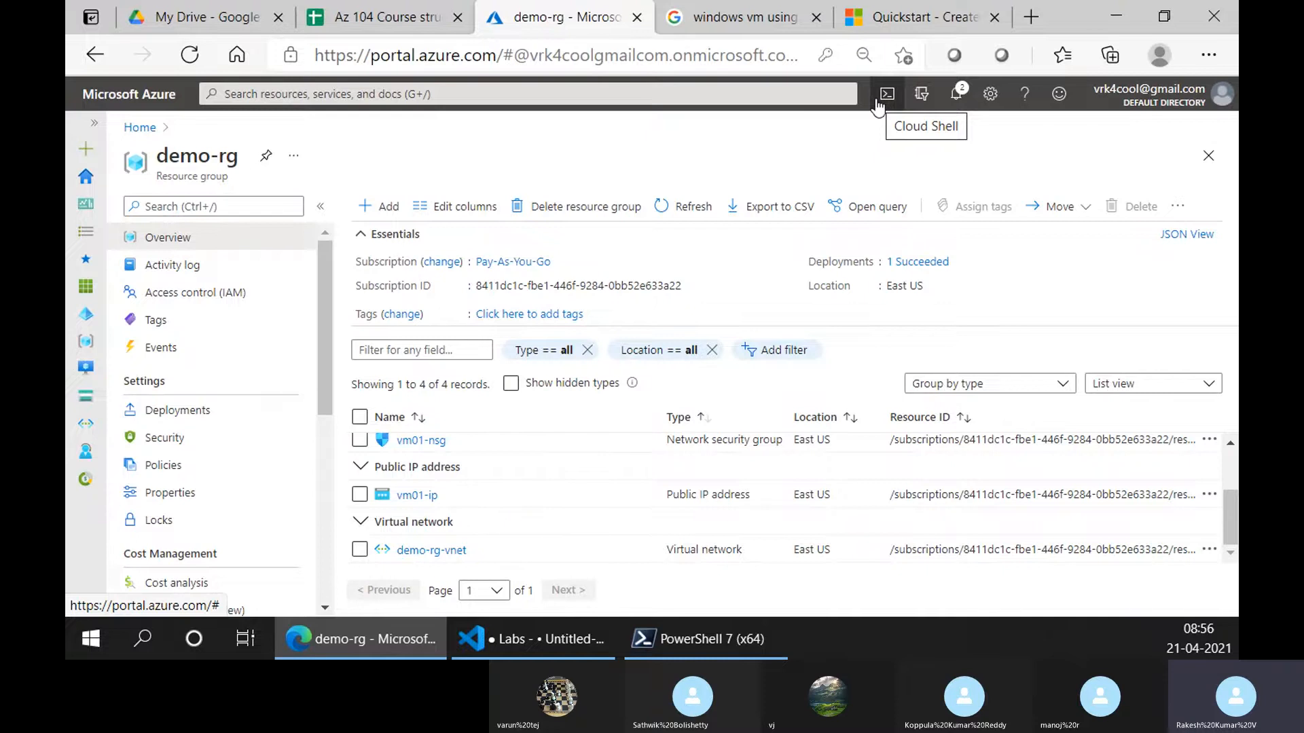
Launch Cloud Shell from the portal header and create its required storage
{"action": "left_click", "coordinate": [877, 102]}
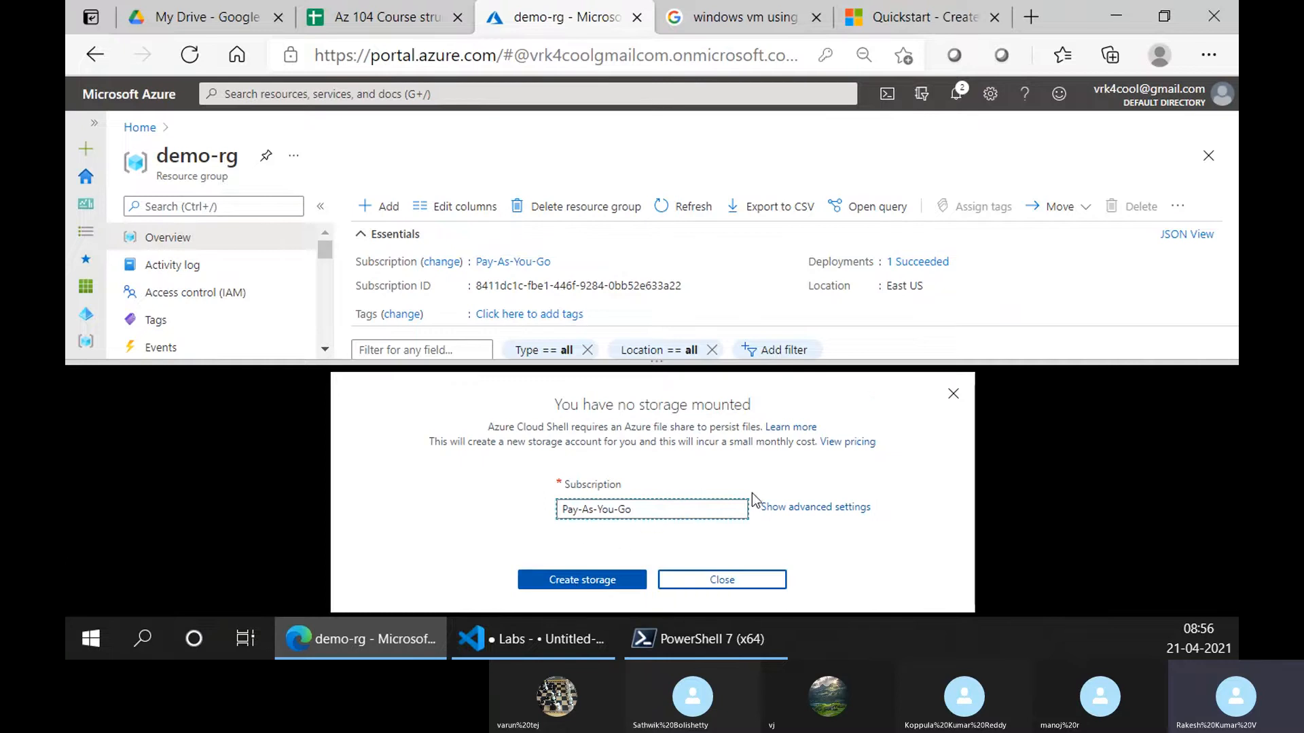
{"action": "left_click", "coordinate": [595, 583]}
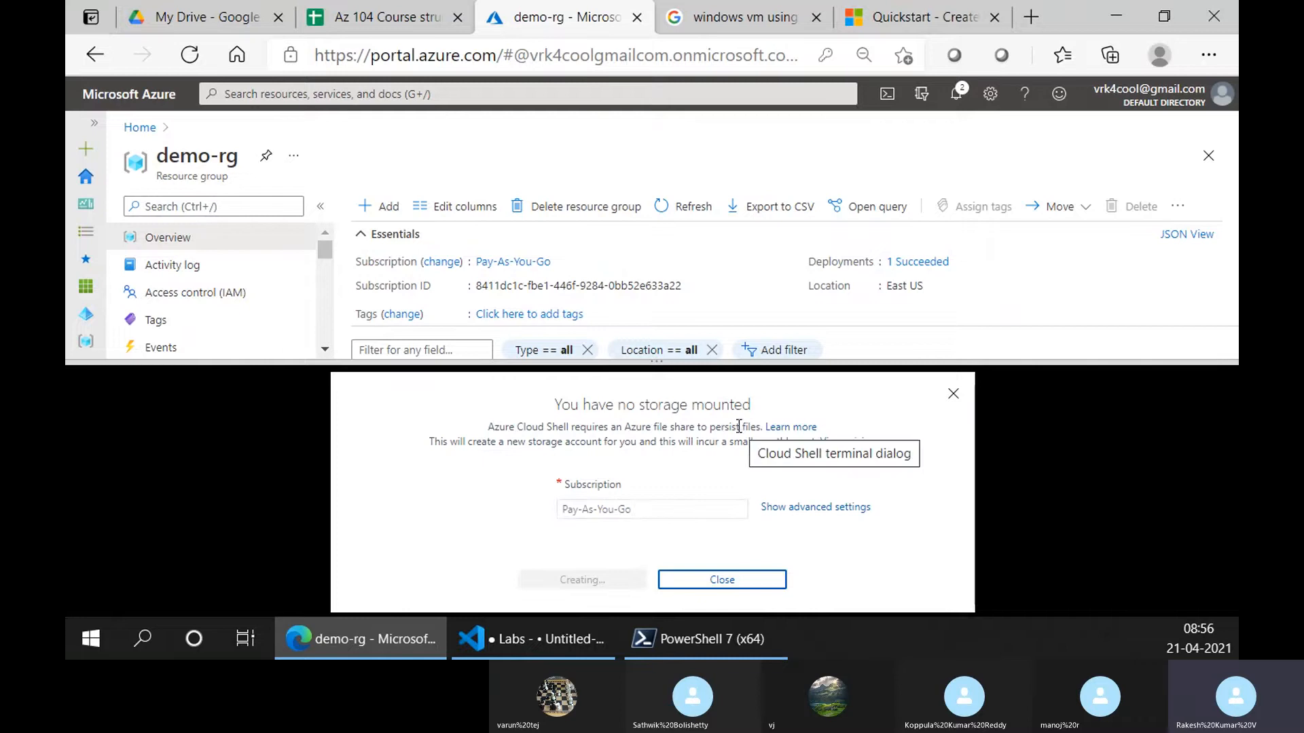
Rerun Get-Module in PowerShell 7 to confirm the Az modules are now loaded
{"action": "left_click", "coordinate": [687, 656]}
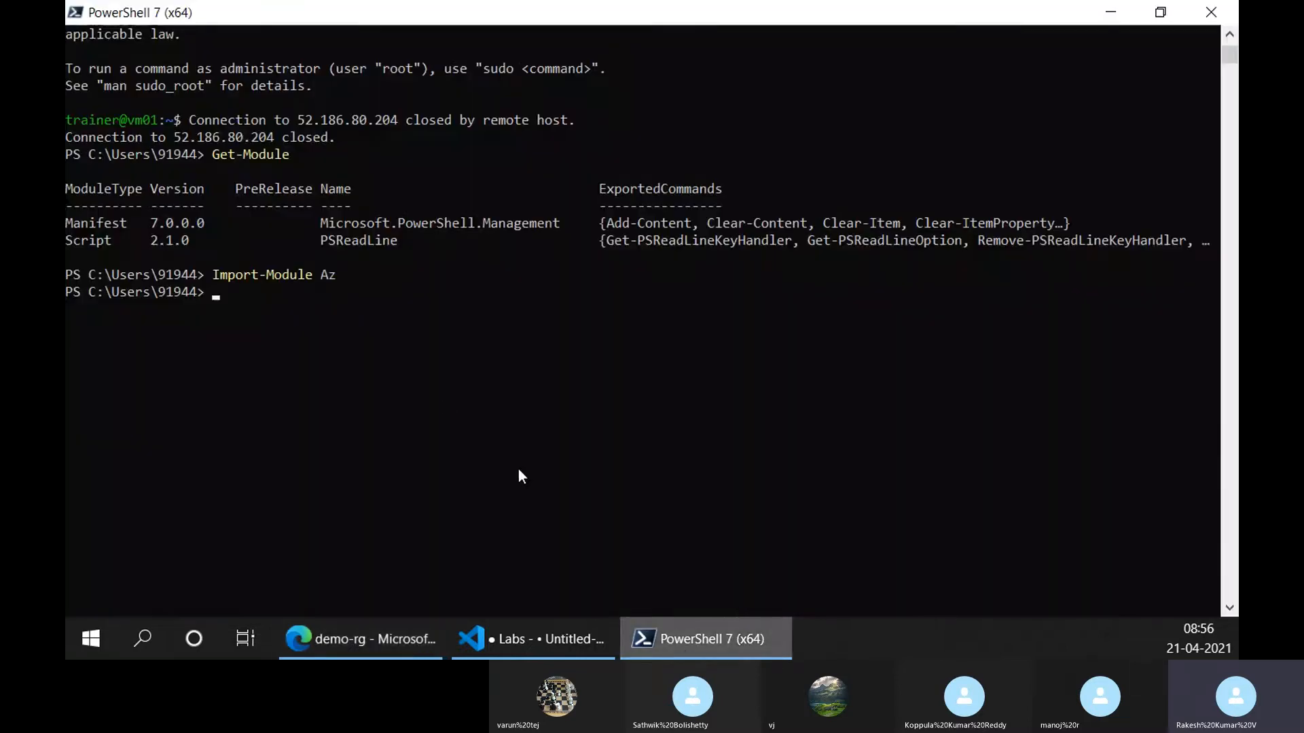
{"action": "key", "text": "Up"}
{"action": "key", "text": "Up"}
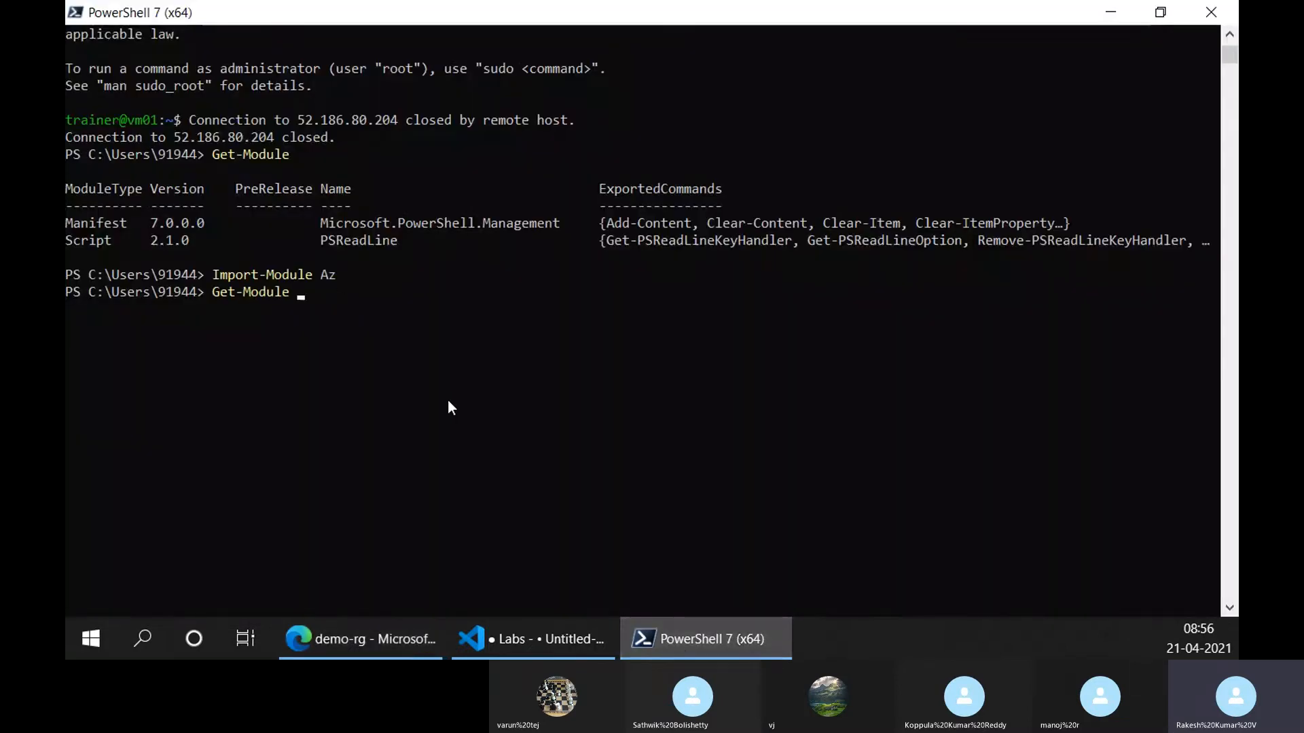
{"action": "key", "text": "Return"}
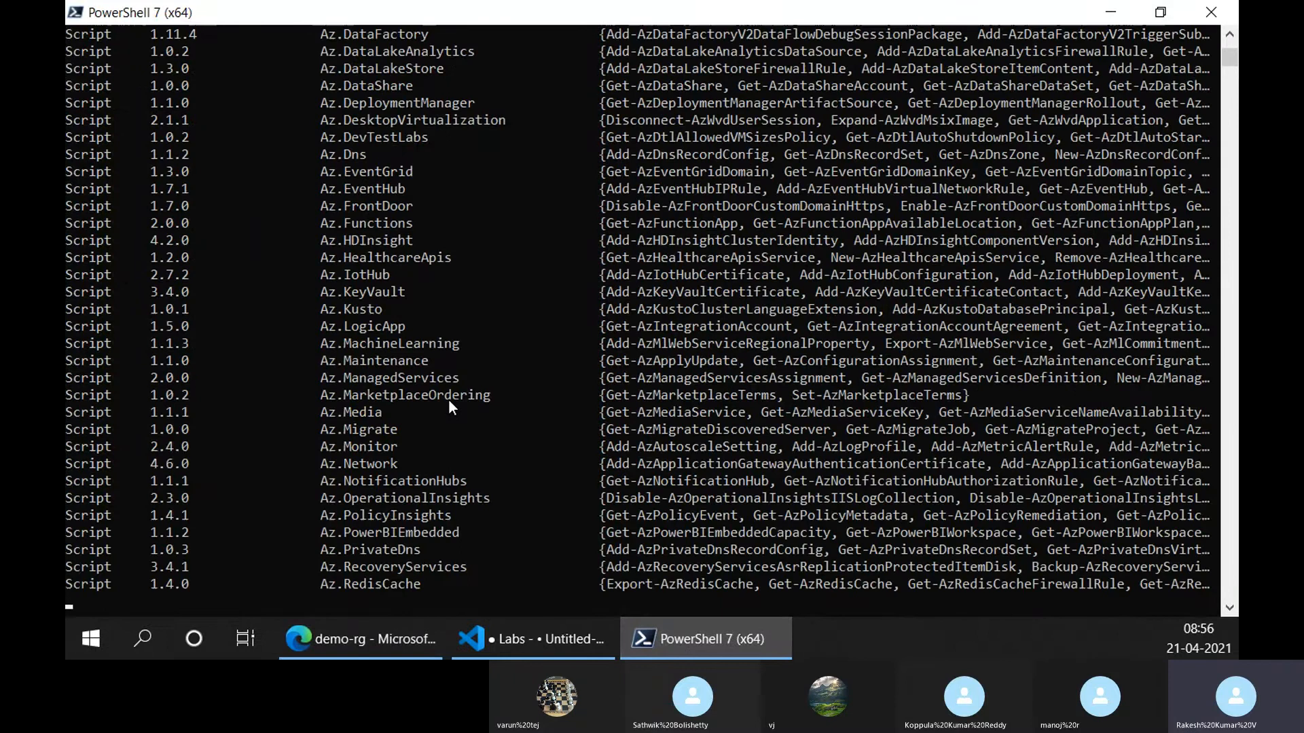
Run history to review previous commands, then check Cloud Shell in the portal
{"action": "type", "text": "history"}
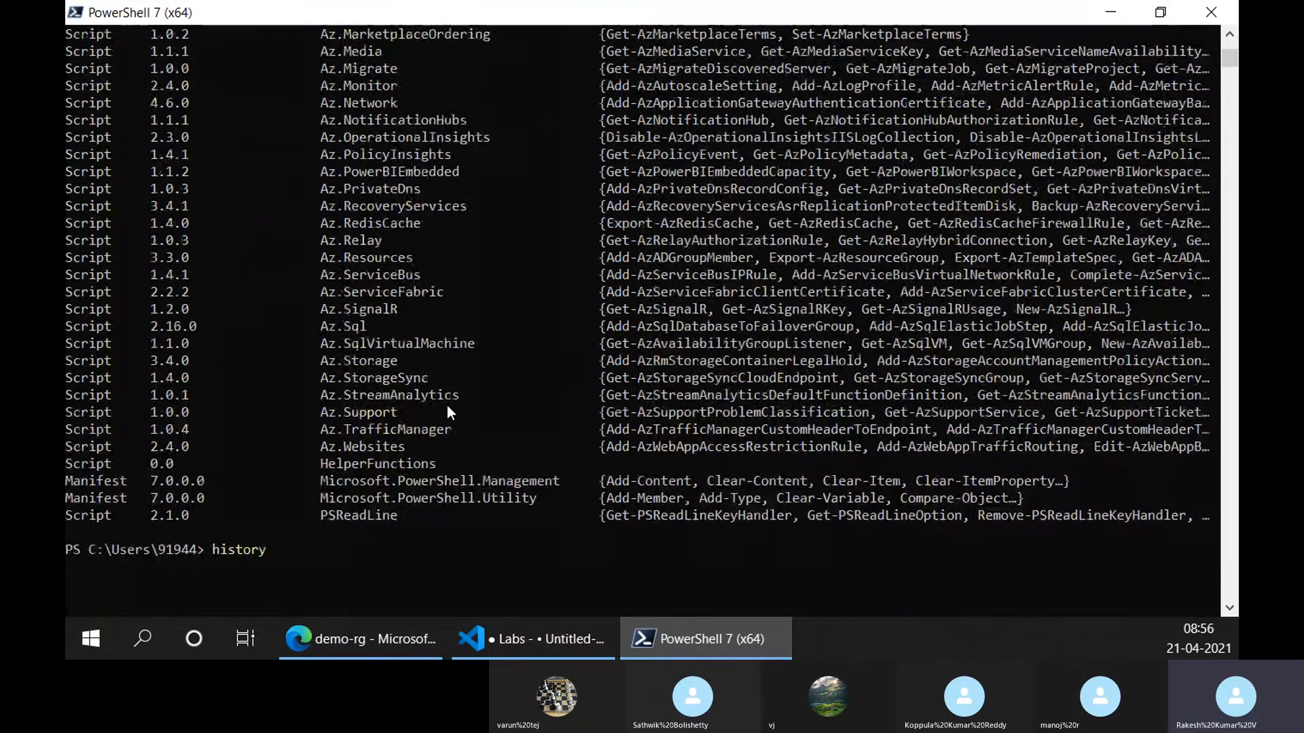
{"action": "key", "text": "Return"}
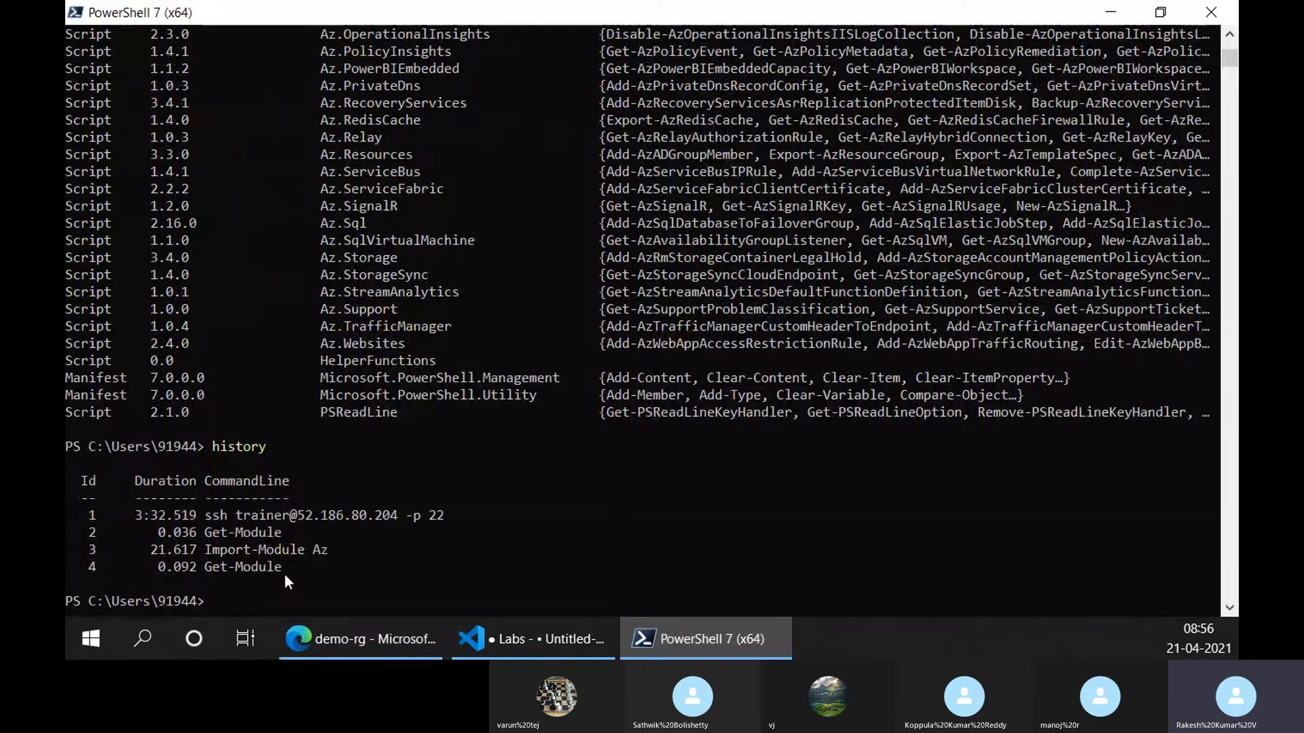
{"action": "scroll", "coordinate": [287, 574], "scroll_direction": "down", "scroll_amount": 1}
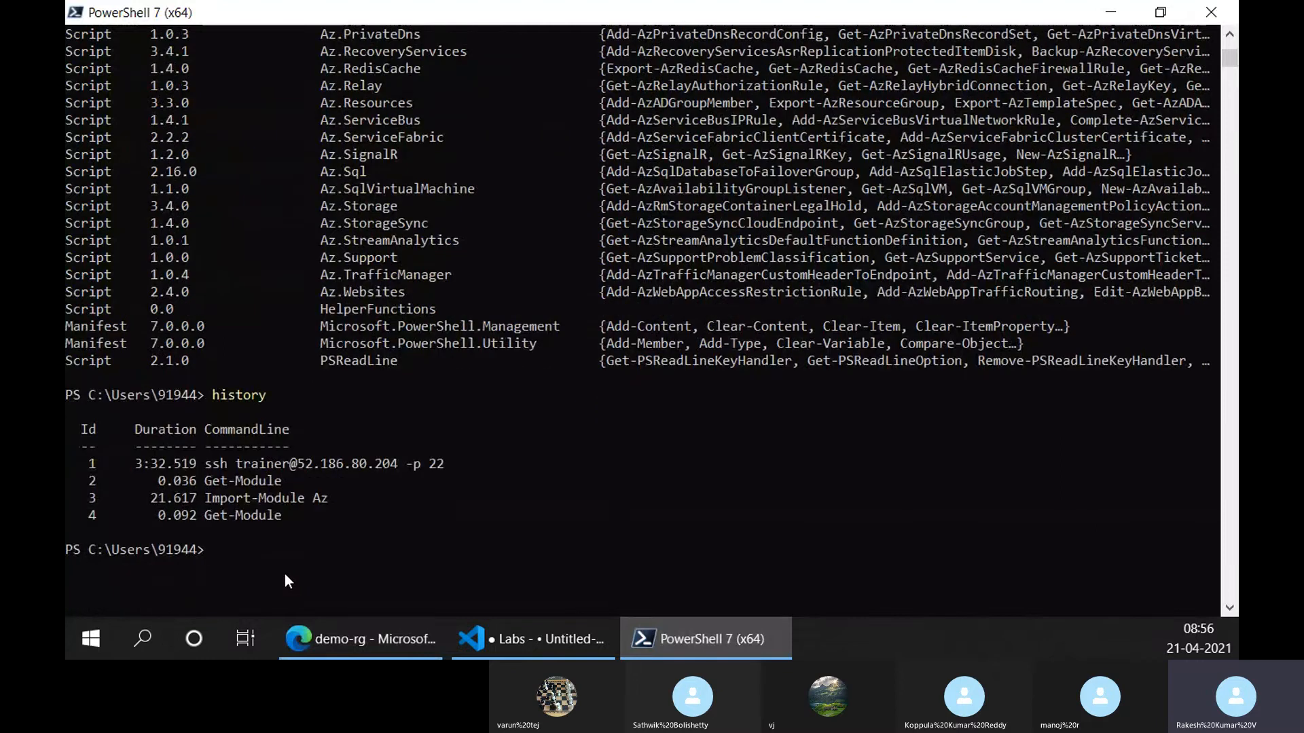
{"action": "scroll", "coordinate": [284, 470], "scroll_direction": "up", "scroll_amount": 6}
{"action": "scroll", "coordinate": [286, 479], "scroll_direction": "up", "scroll_amount": 4}
{"action": "scroll", "coordinate": [285, 479], "scroll_direction": "down", "scroll_amount": 12}
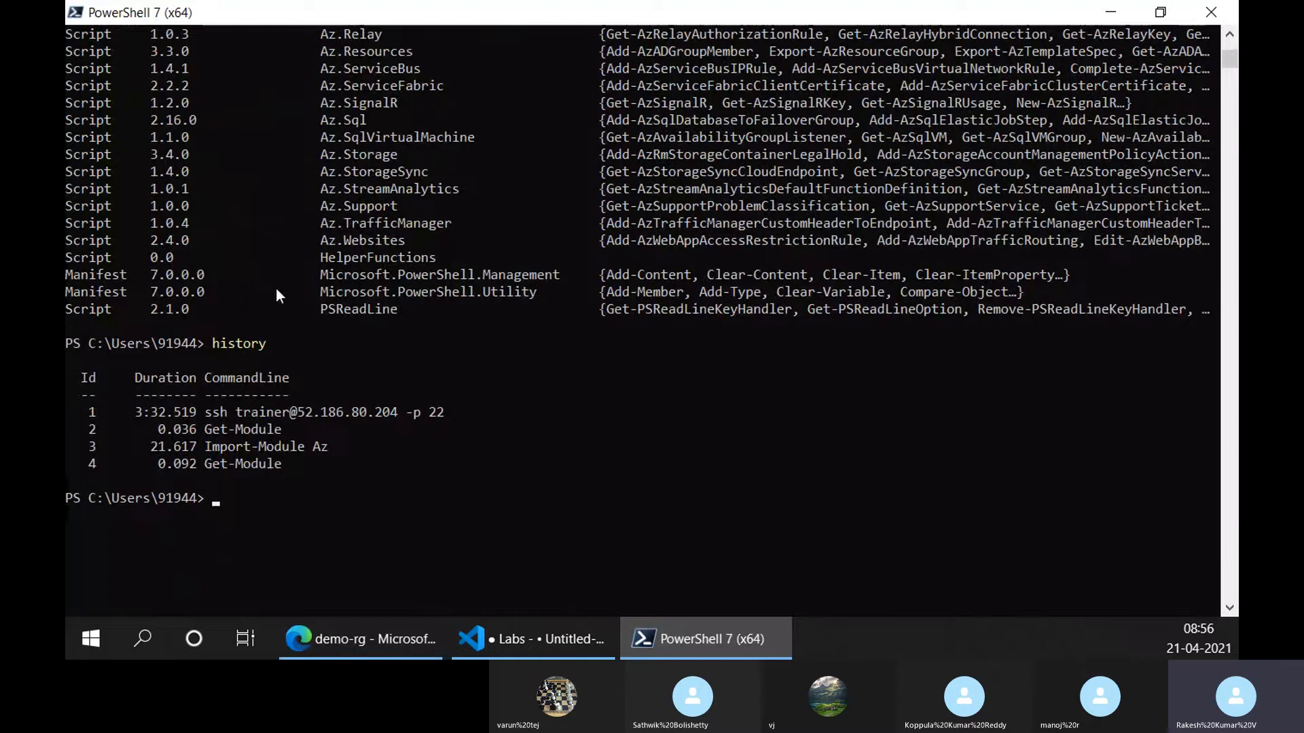
{"action": "left_click", "coordinate": [411, 634]}
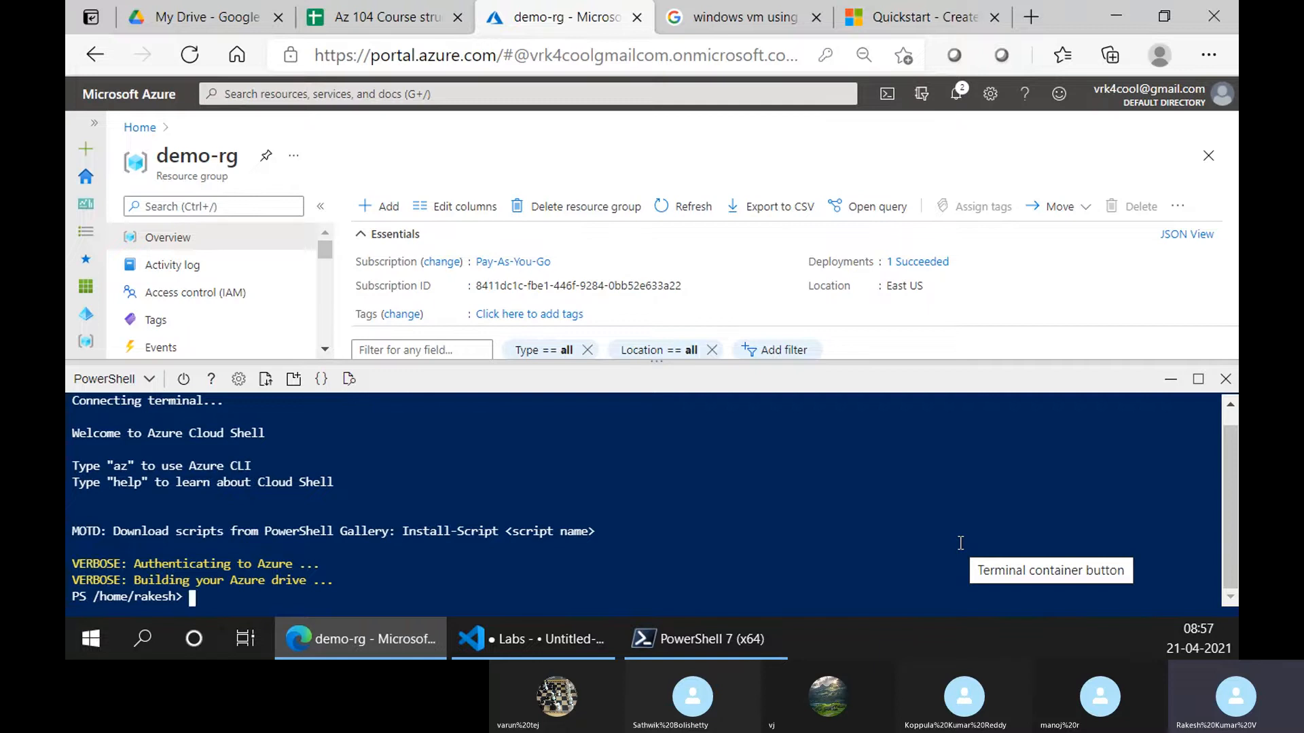
Move PowerShell 7 out of the way and start a new Cloud Shell session in its own tab
{"action": "left_click", "coordinate": [666, 641]}
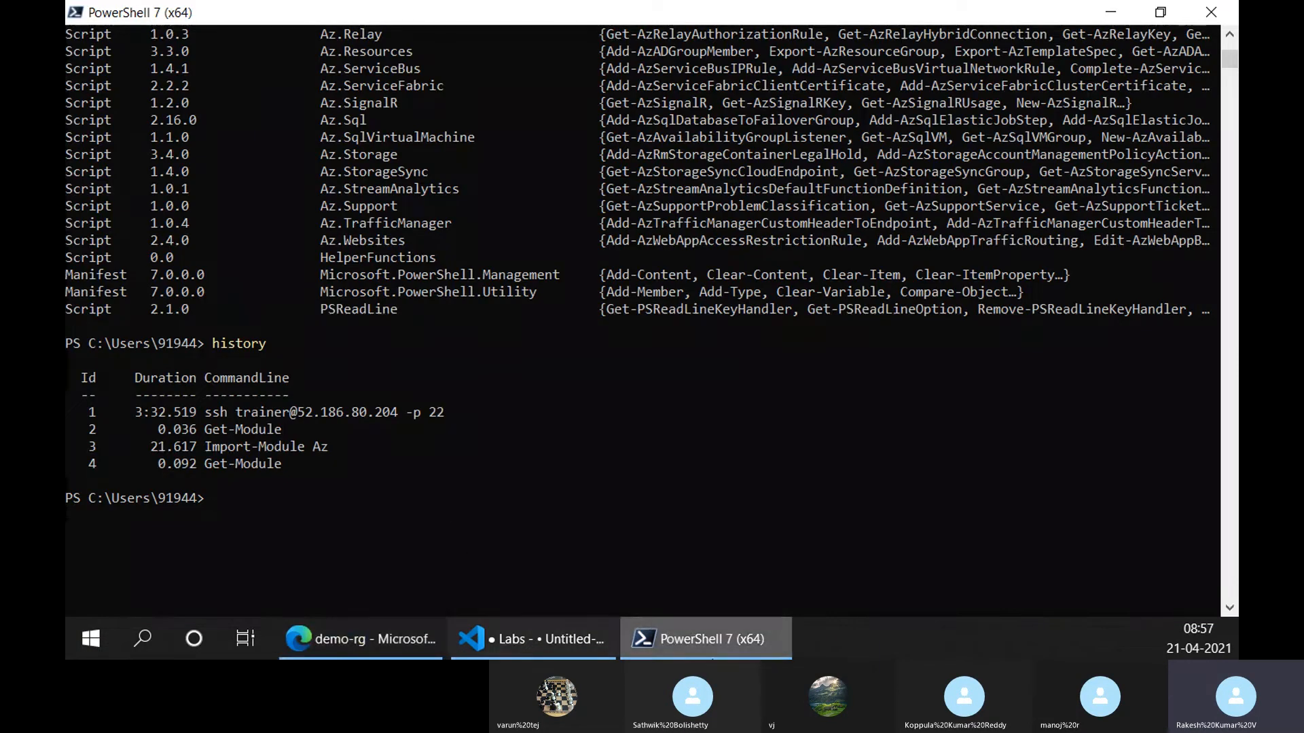
{"action": "left_click", "coordinate": [777, 653]}
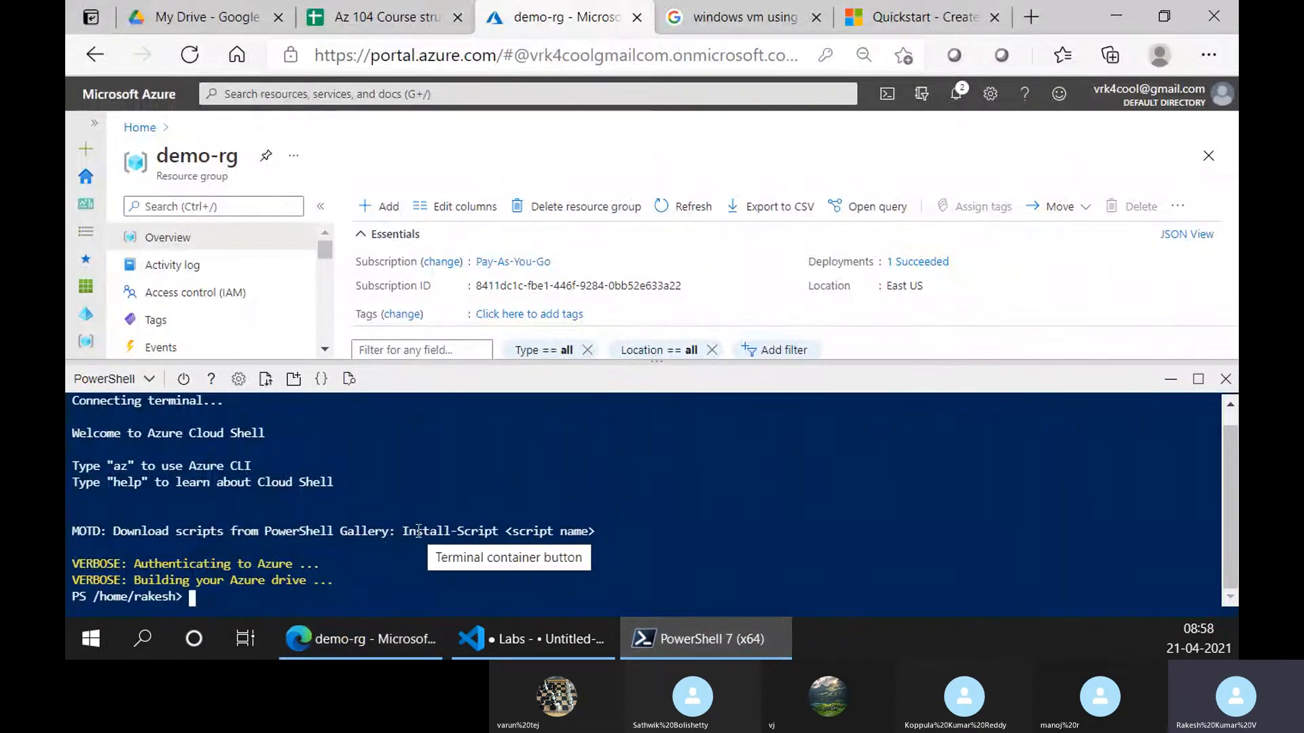
{"action": "left_click", "coordinate": [751, 647]}
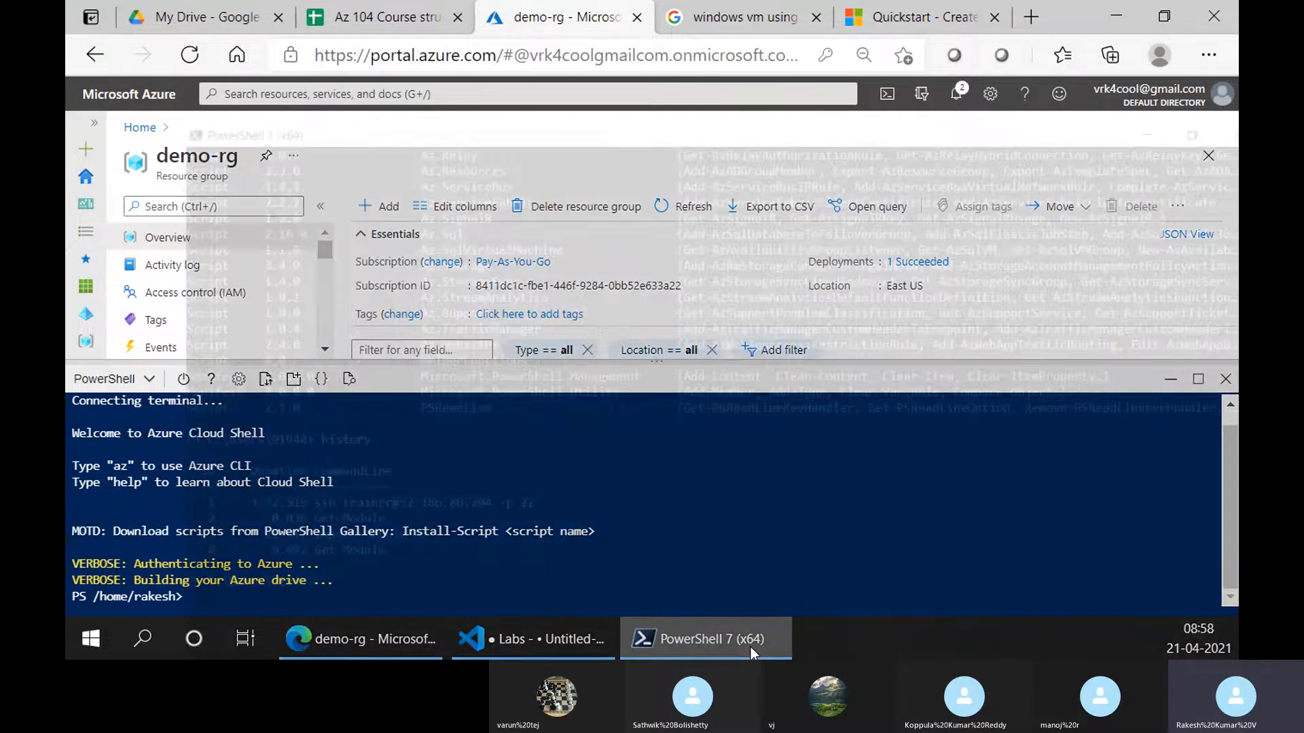
{"action": "left_click", "coordinate": [742, 639]}
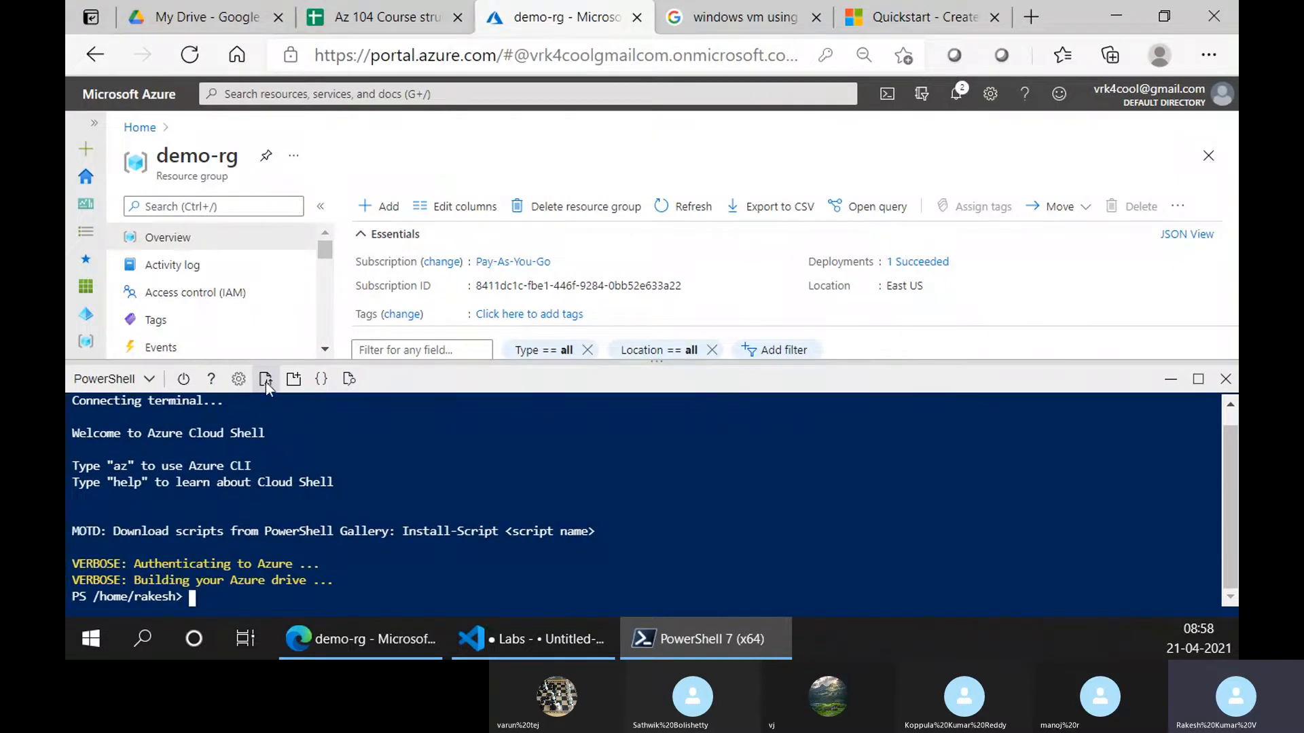
{"action": "left_click", "coordinate": [293, 382]}
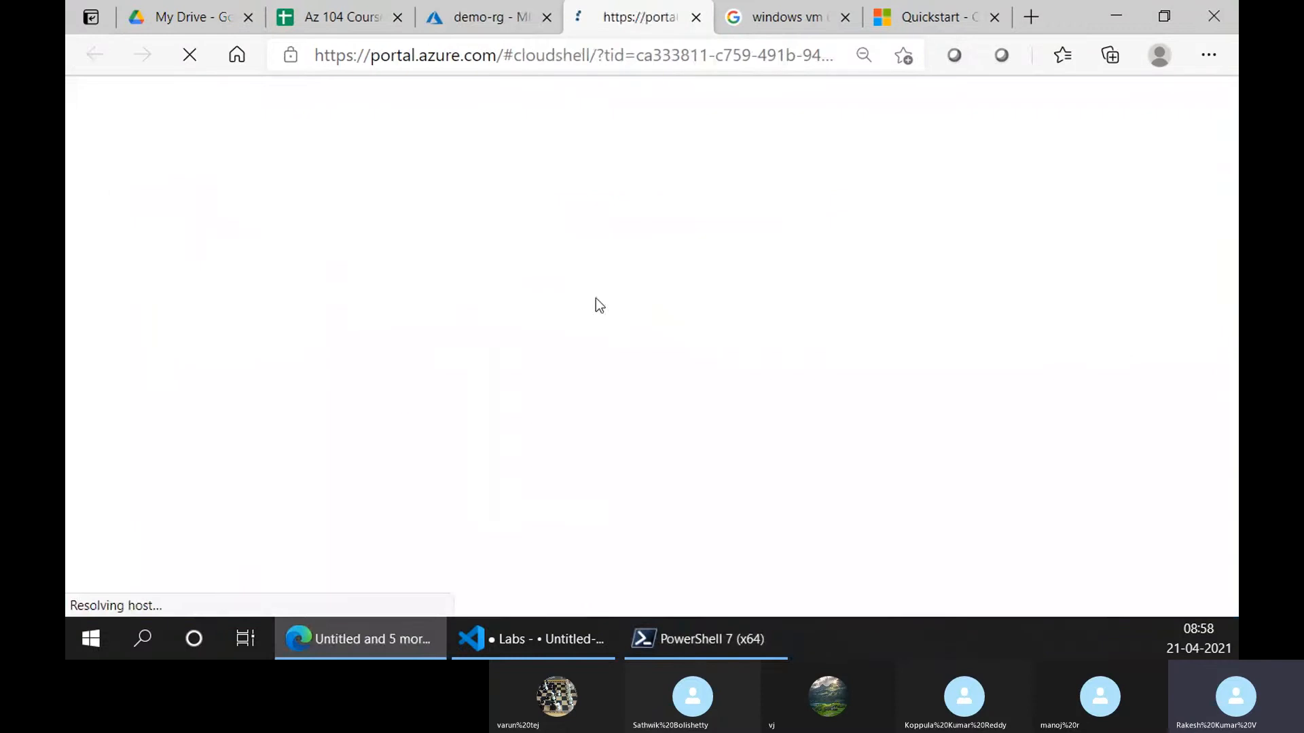
Return to the demo-rg page and close the Cloud Shell pane to show its resources
{"action": "left_click", "coordinate": [502, 17]}
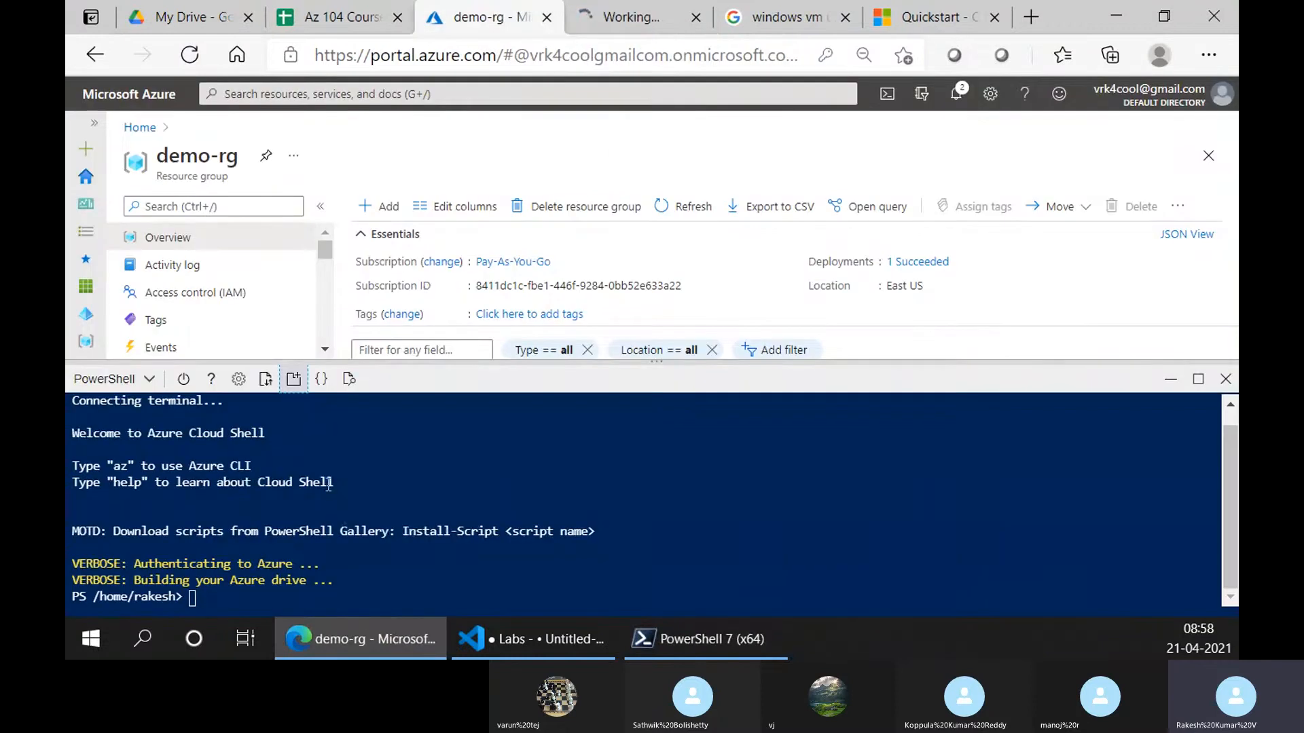
{"action": "left_click", "coordinate": [592, 5]}
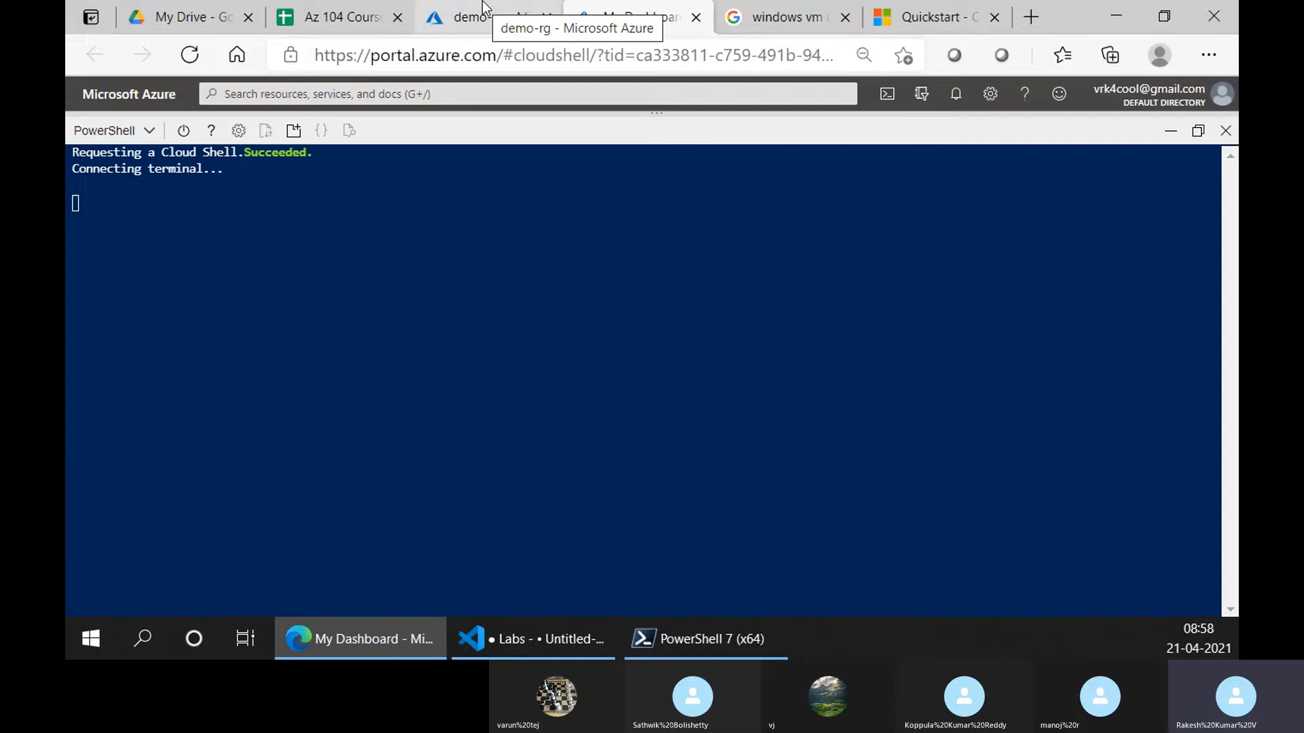
{"action": "left_click", "coordinate": [482, 5]}
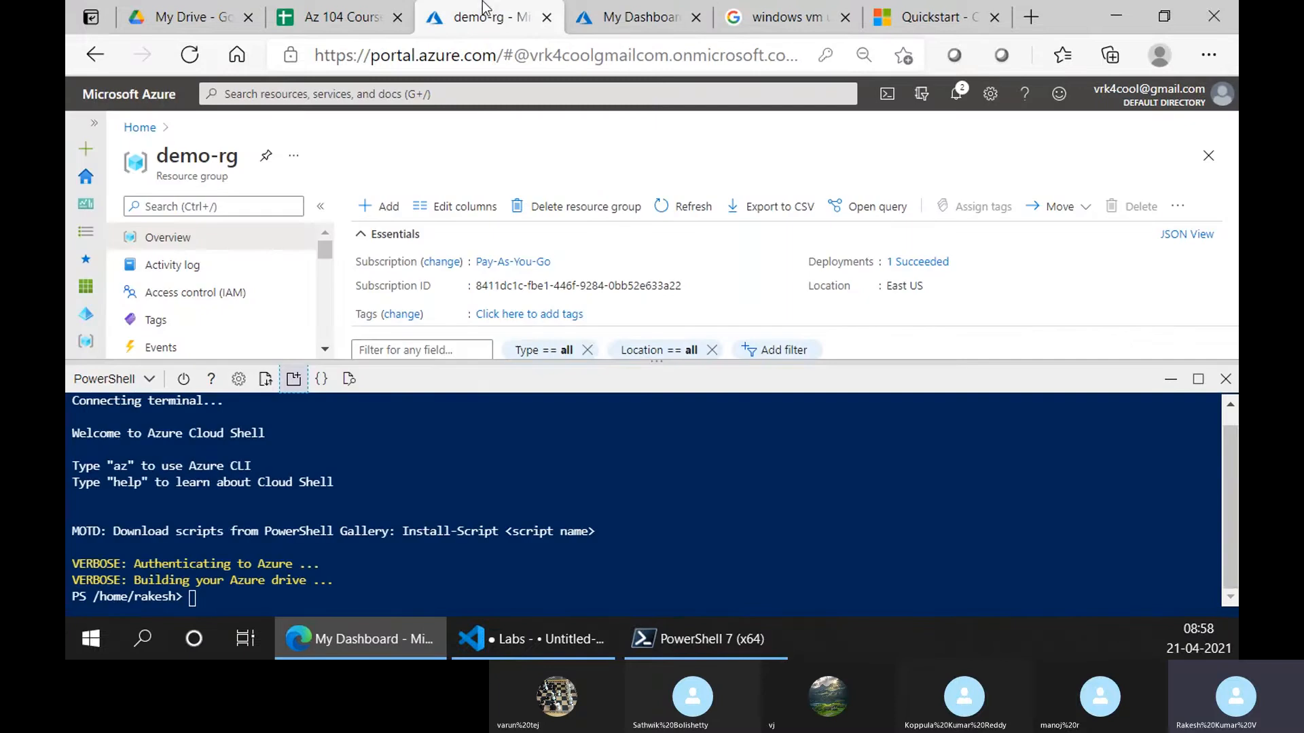
{"action": "left_click", "coordinate": [1225, 378]}
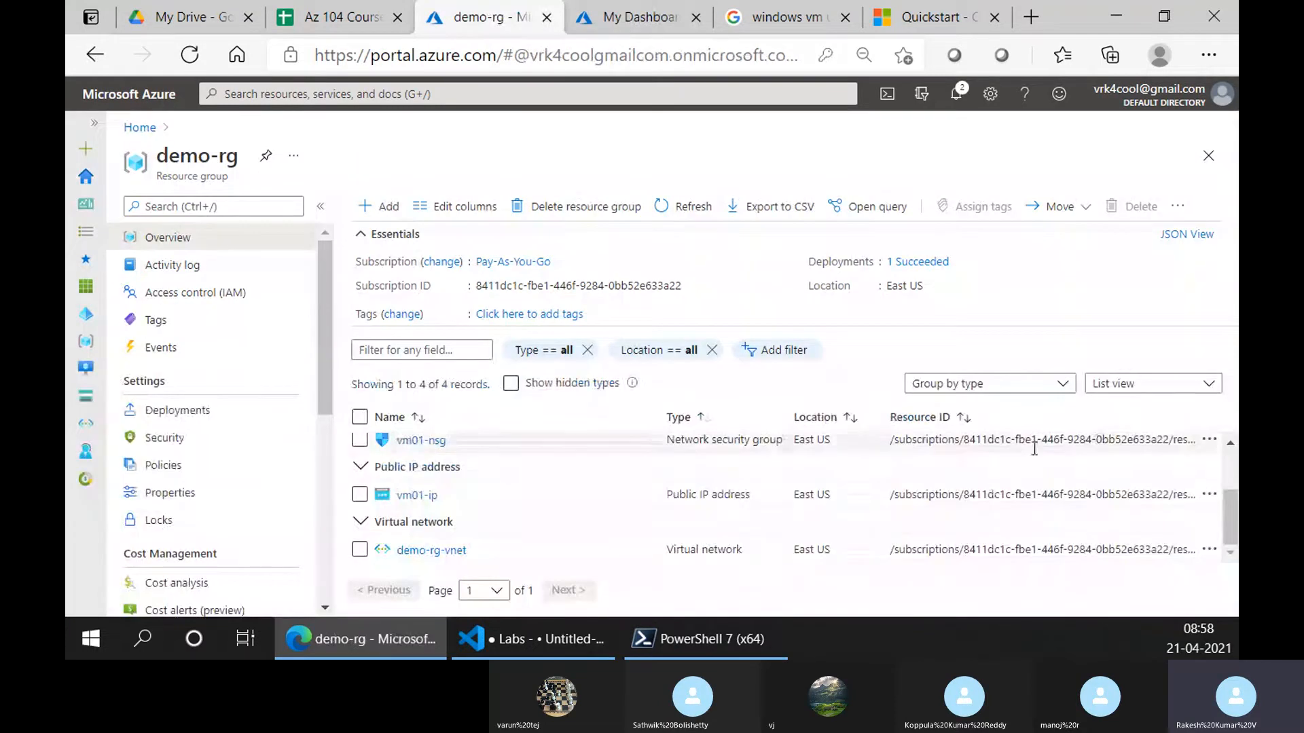
Open the cloud-shell-storage-centralindia resource group from Home, then switch to the full-window Cloud Shell
{"action": "left_click", "coordinate": [139, 127]}
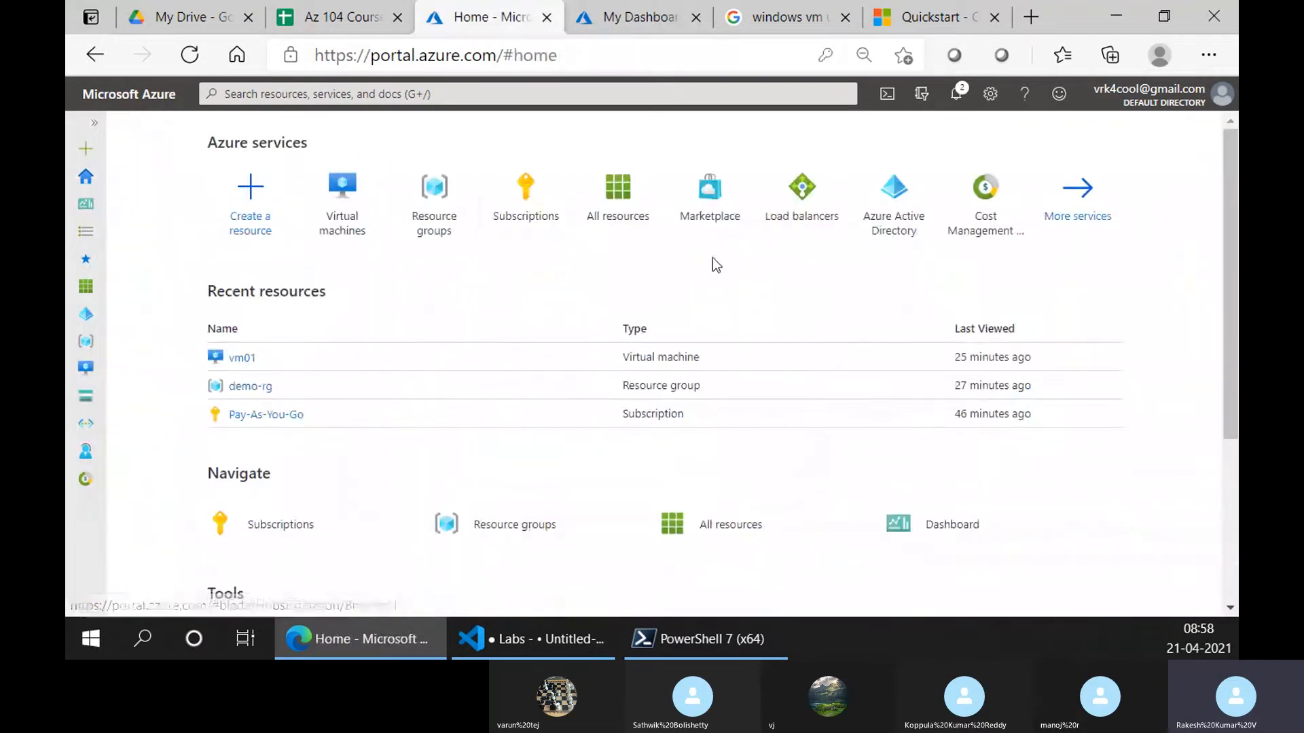
{"action": "left_click", "coordinate": [434, 190]}
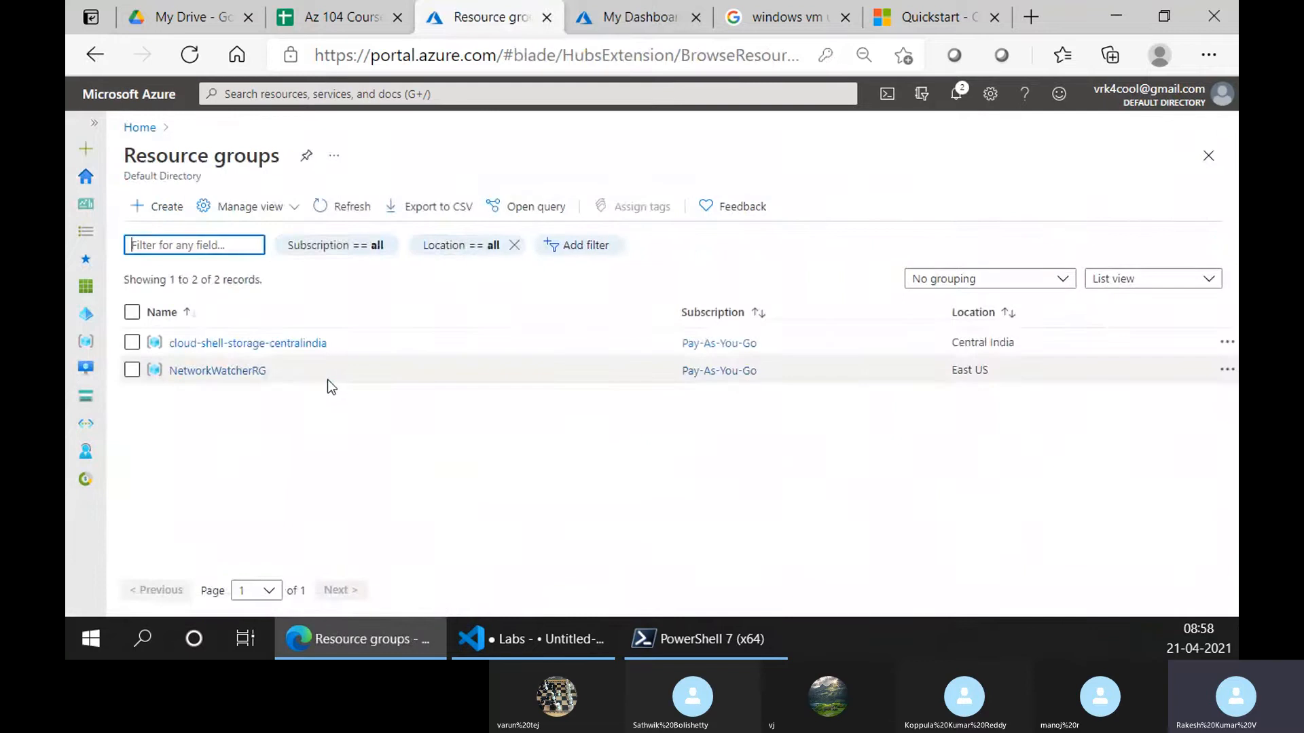
{"action": "left_click", "coordinate": [233, 345]}
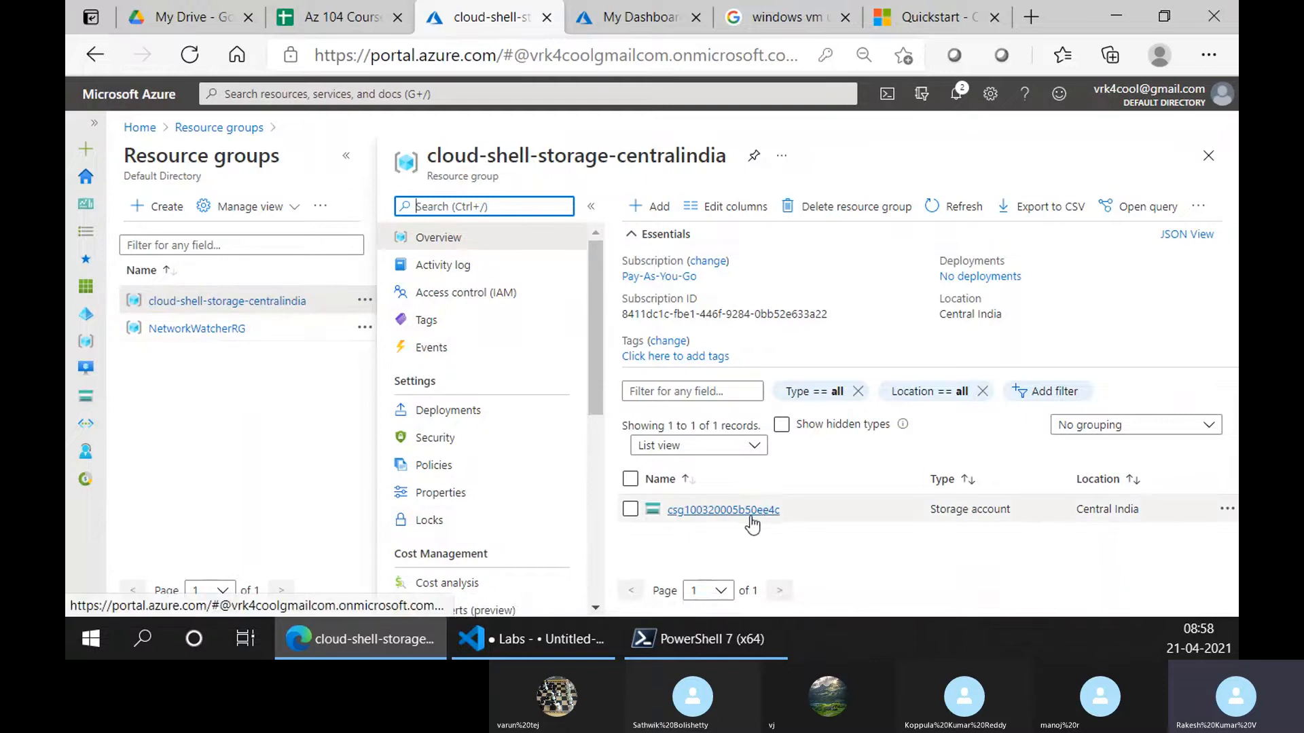
{"action": "left_click", "coordinate": [620, 10]}
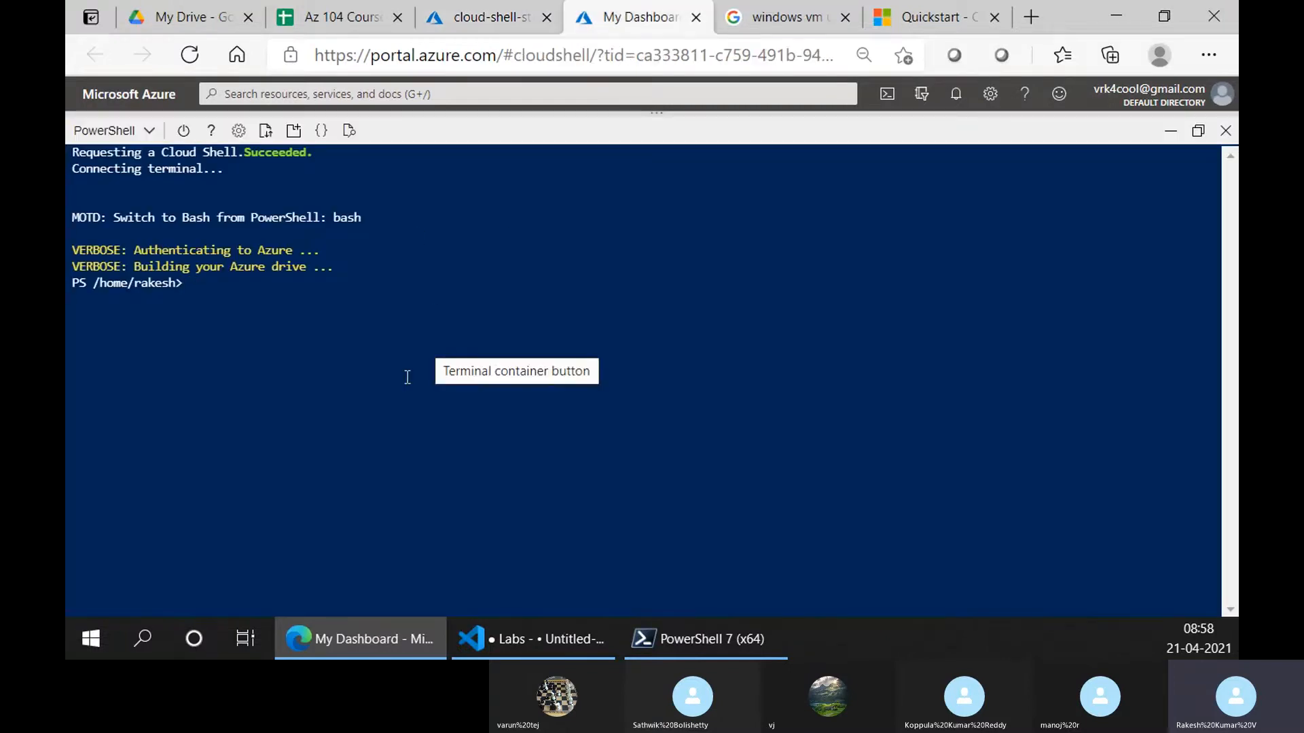
Paste and run the Quickstart's New-AzResourceGroup command in Cloud Shell to create myResourceGroup in eastus
{"action": "left_click", "coordinate": [918, 4]}
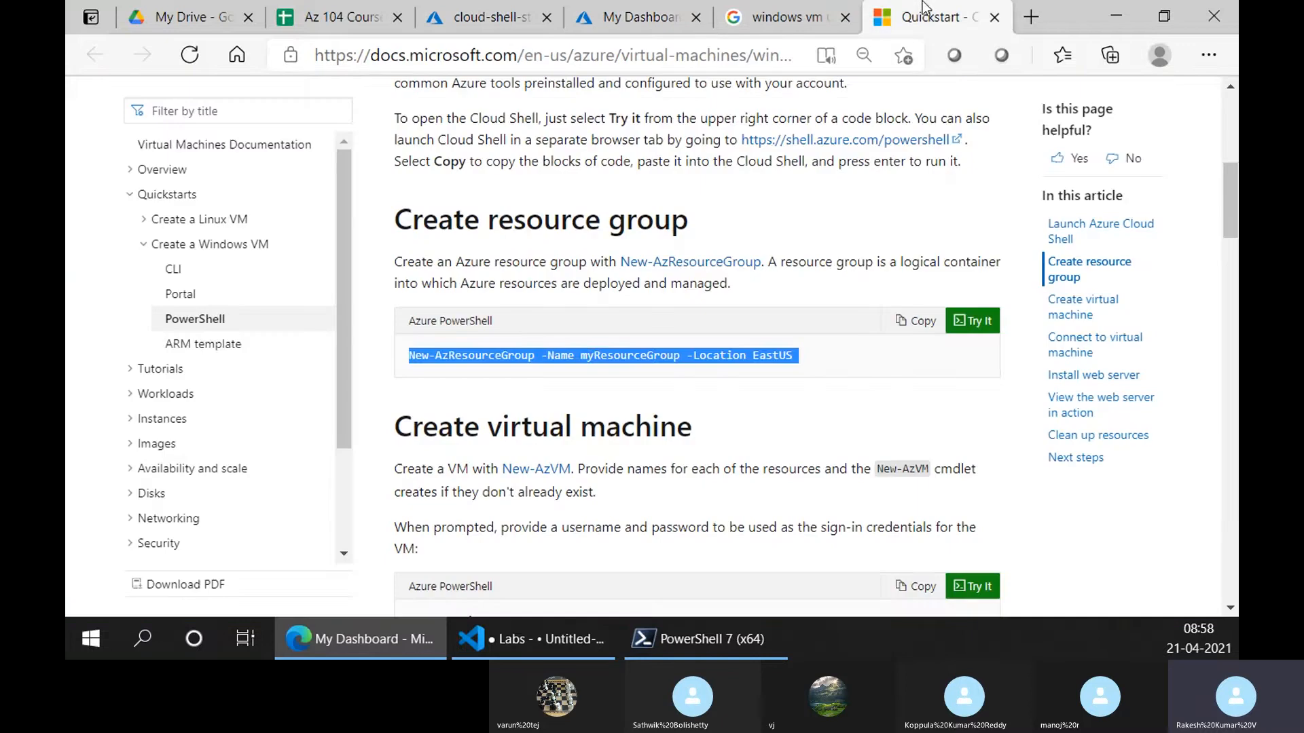
{"action": "left_click", "coordinate": [594, 12]}
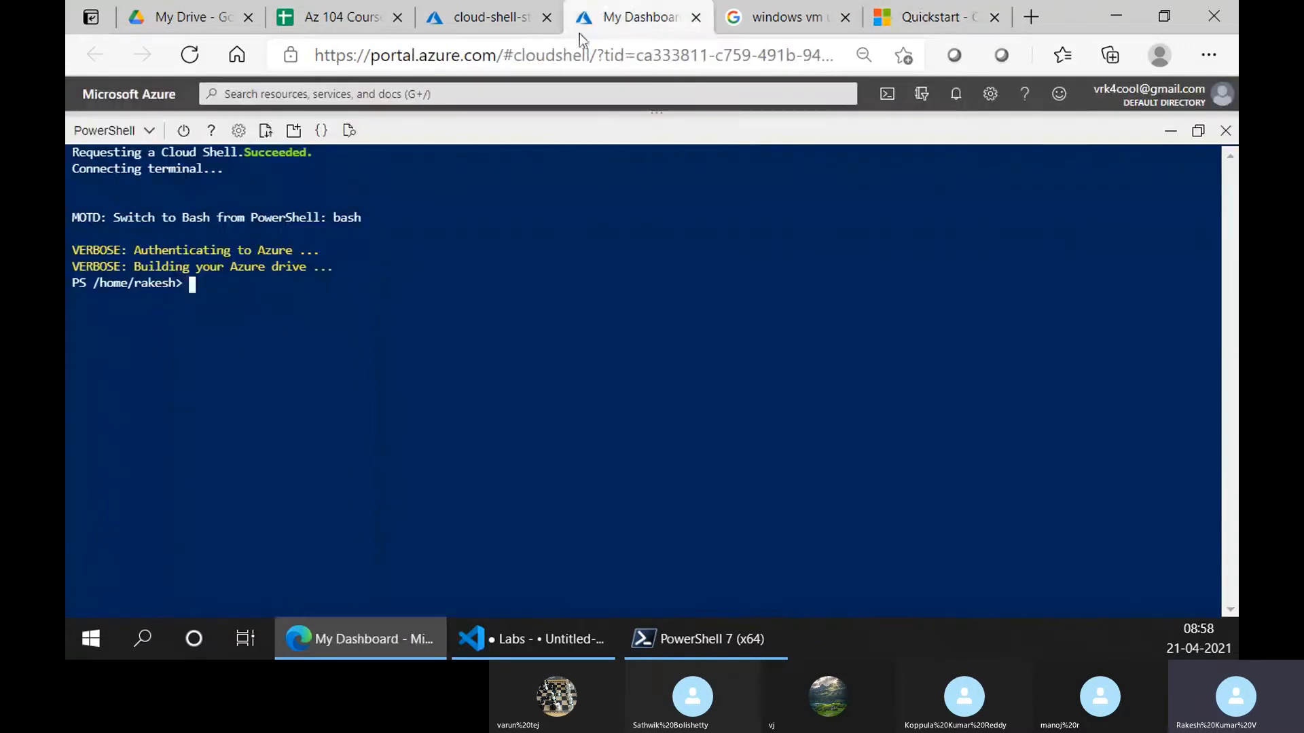
{"action": "right_click", "coordinate": [589, 315]}
{"action": "left_click", "coordinate": [777, 318]}
{"action": "key", "text": "Return"}
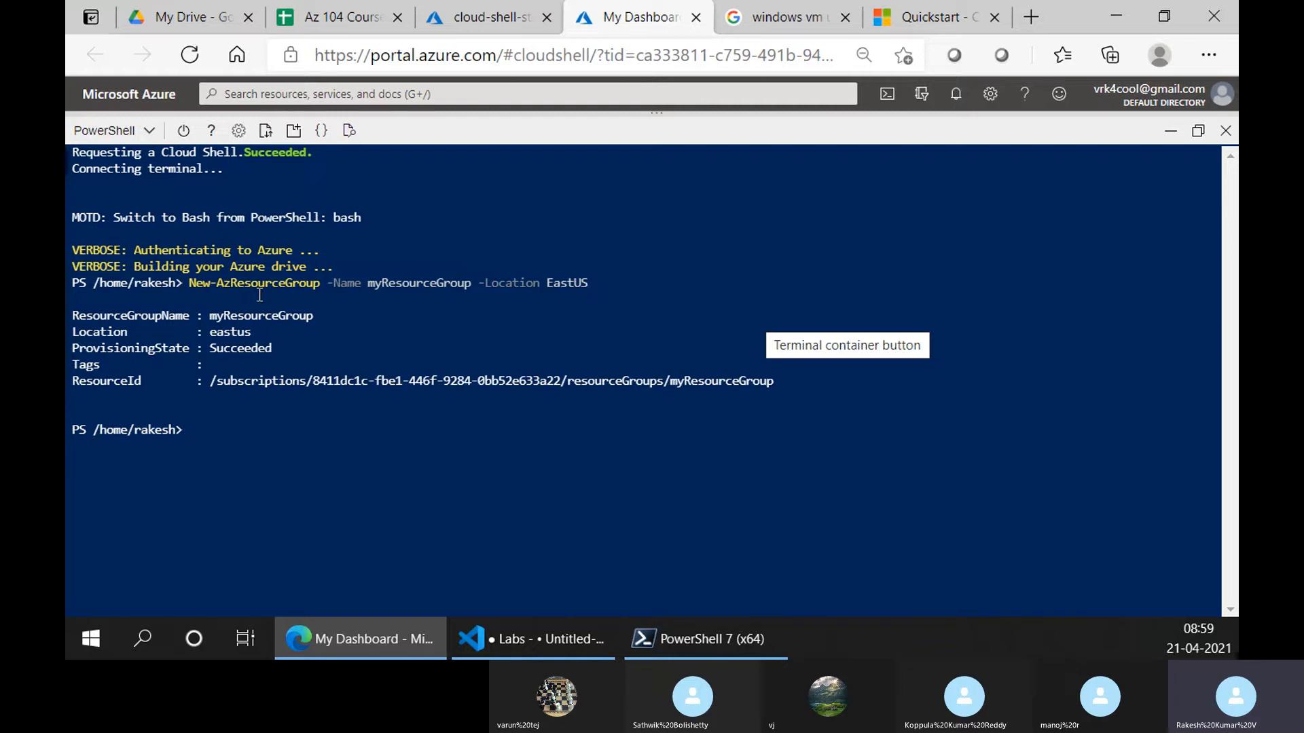
{"action": "left_click_drag", "start_coordinate": [190, 284], "coordinate": [324, 285]}
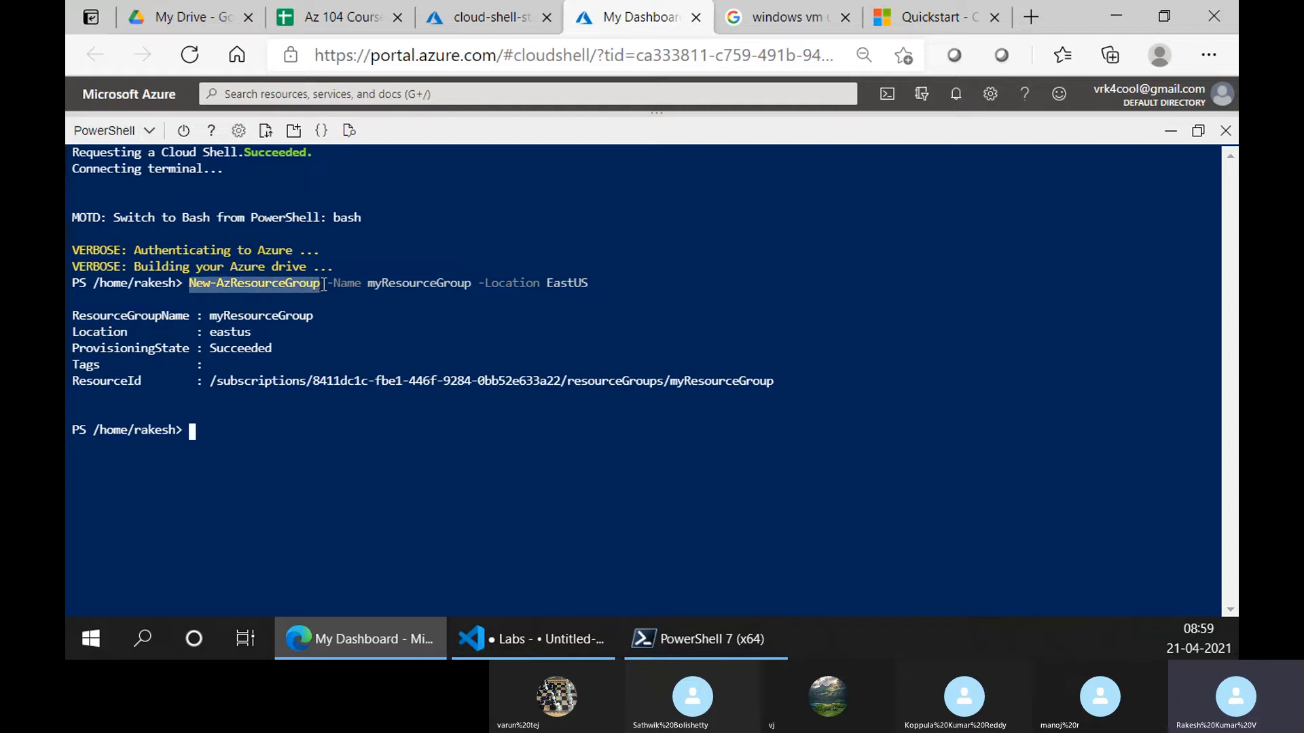
{"action": "left_click", "coordinate": [231, 292]}
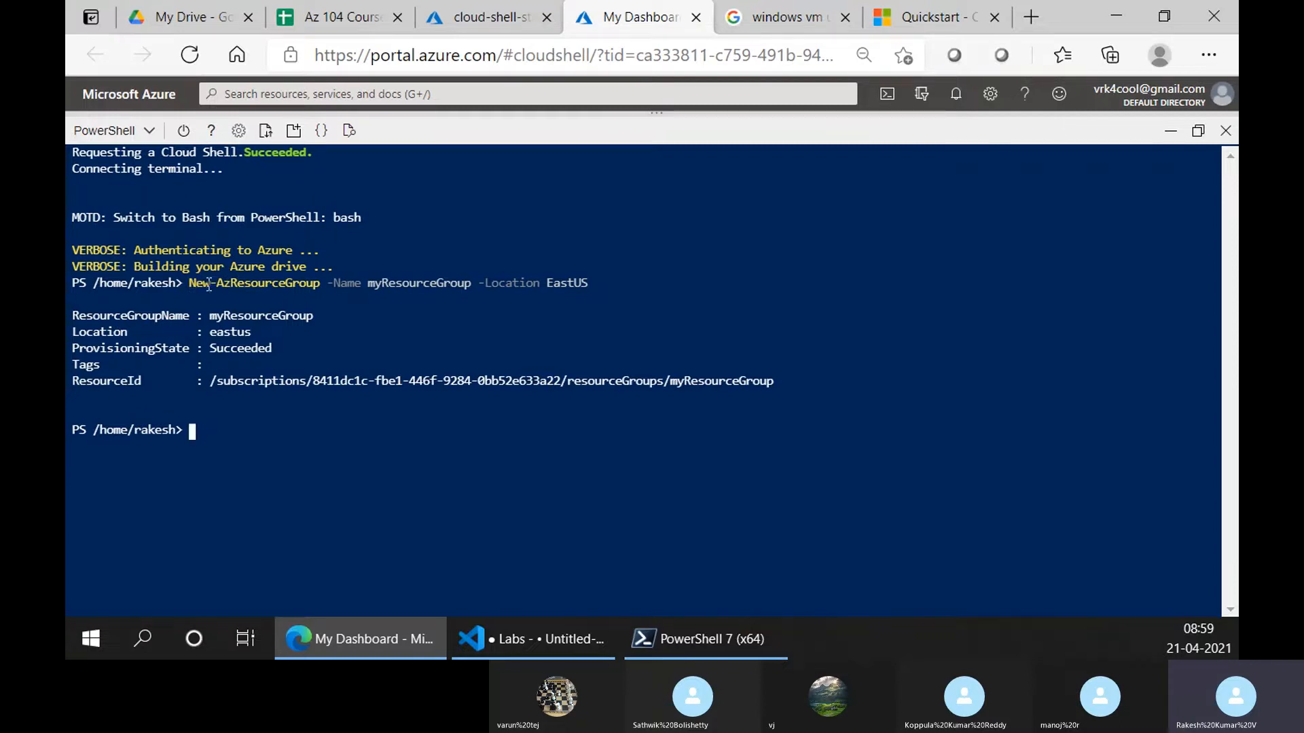
{"action": "left_click_drag", "start_coordinate": [232, 288], "coordinate": [321, 288]}
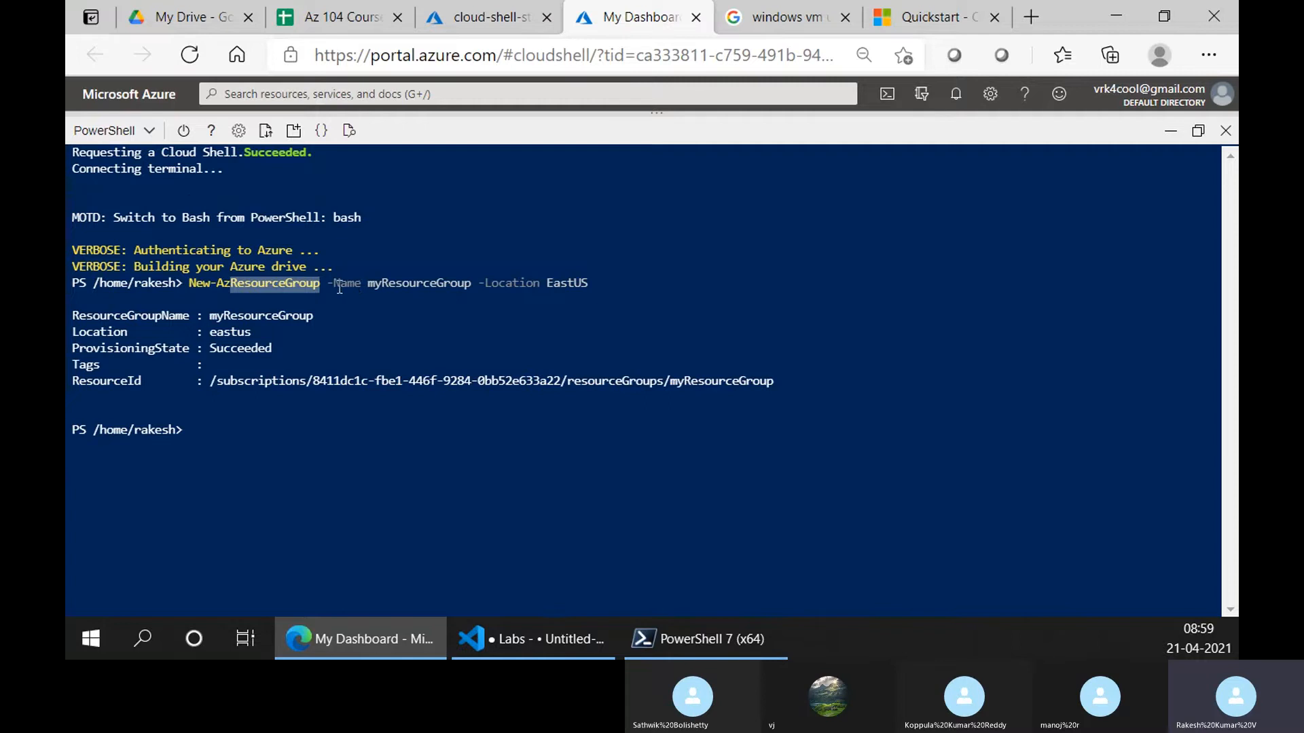
{"action": "left_click_drag", "start_coordinate": [334, 288], "coordinate": [471, 288]}
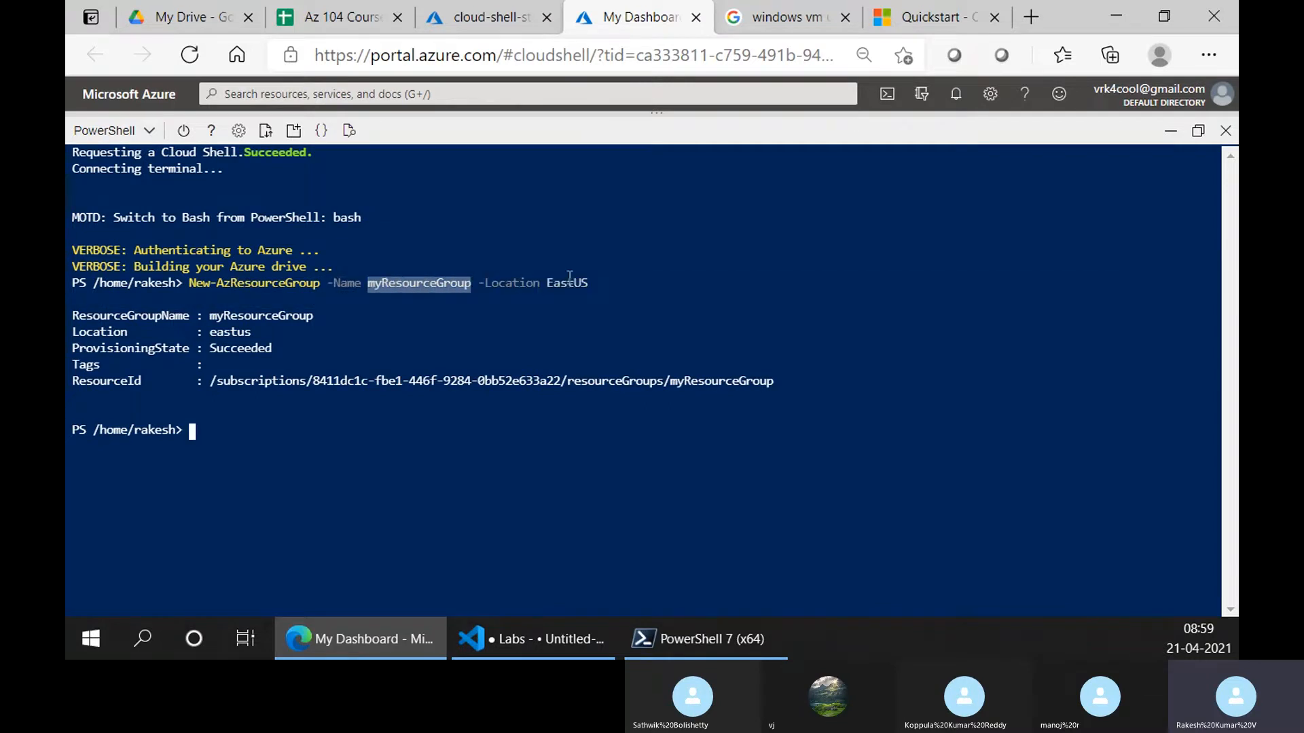
{"action": "left_click_drag", "start_coordinate": [595, 288], "coordinate": [542, 286]}
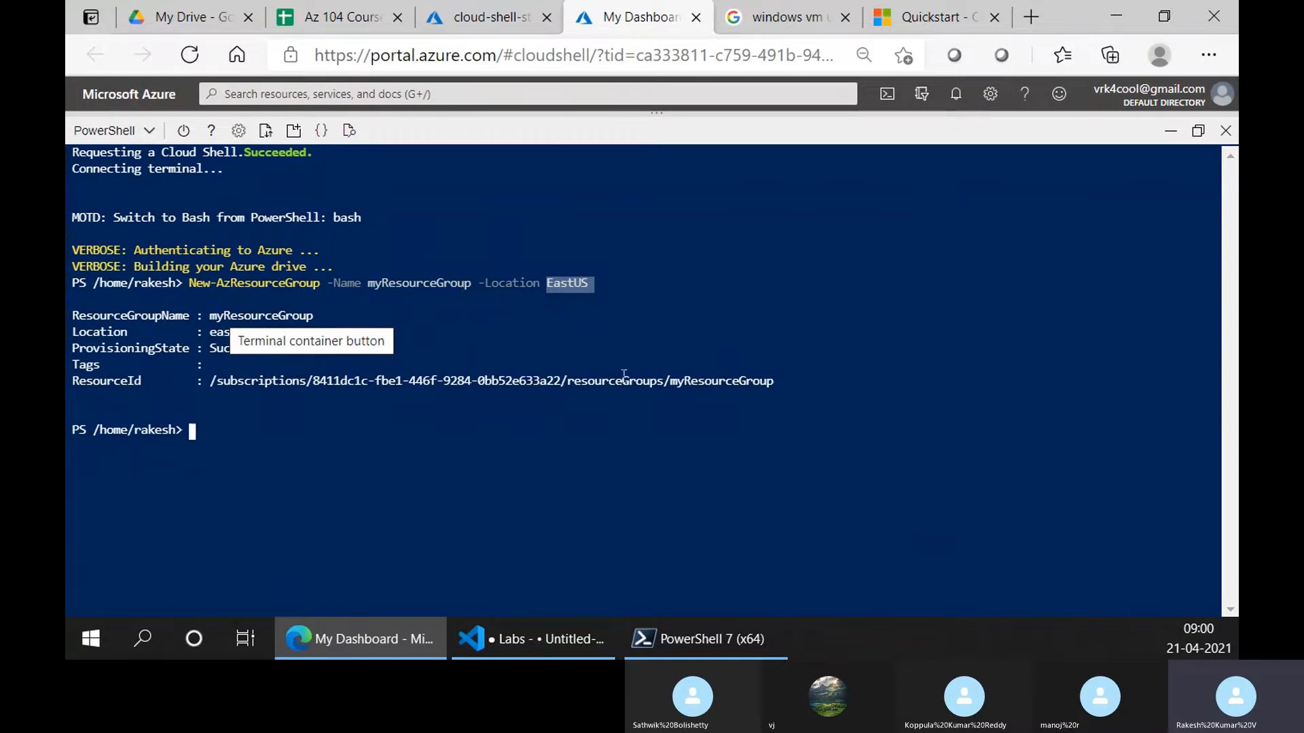
Select the New-AzResourceGroup line in the Quickstart docs, then return to Cloud Shell
{"action": "left_click", "coordinate": [959, 5]}
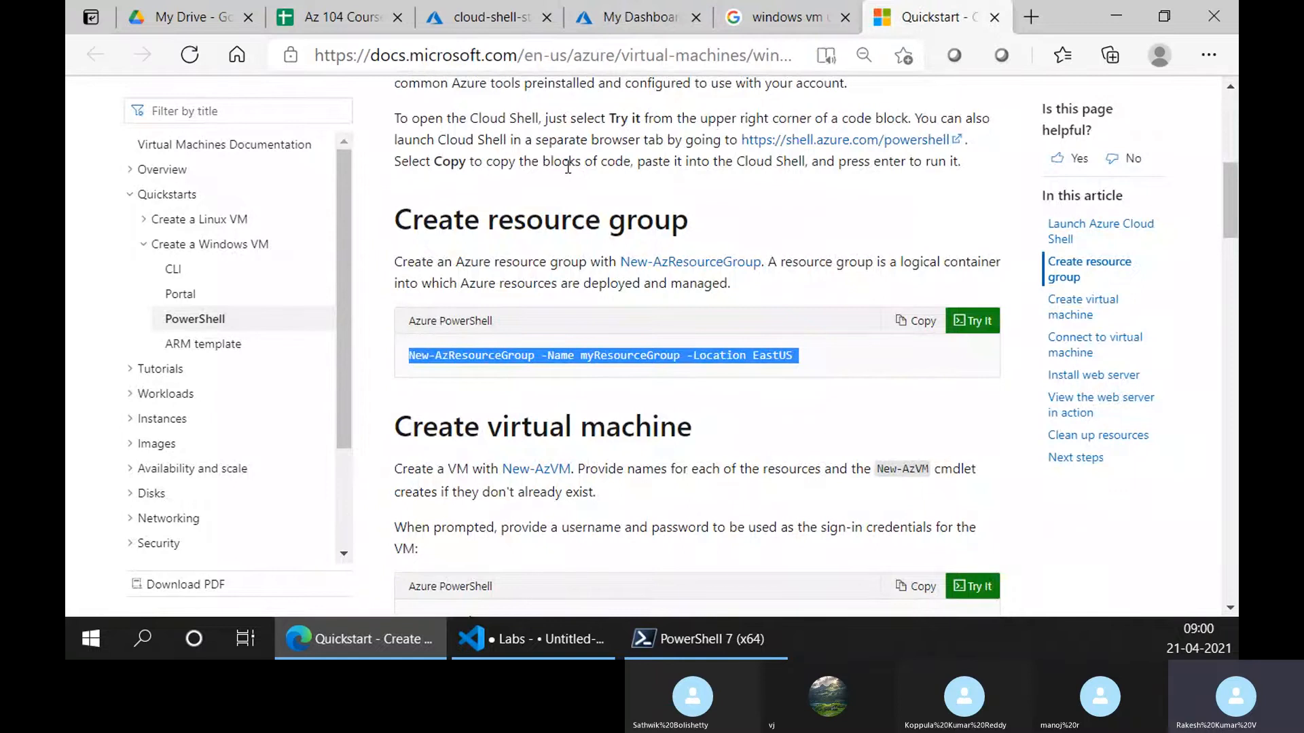
{"action": "left_click", "coordinate": [445, 372]}
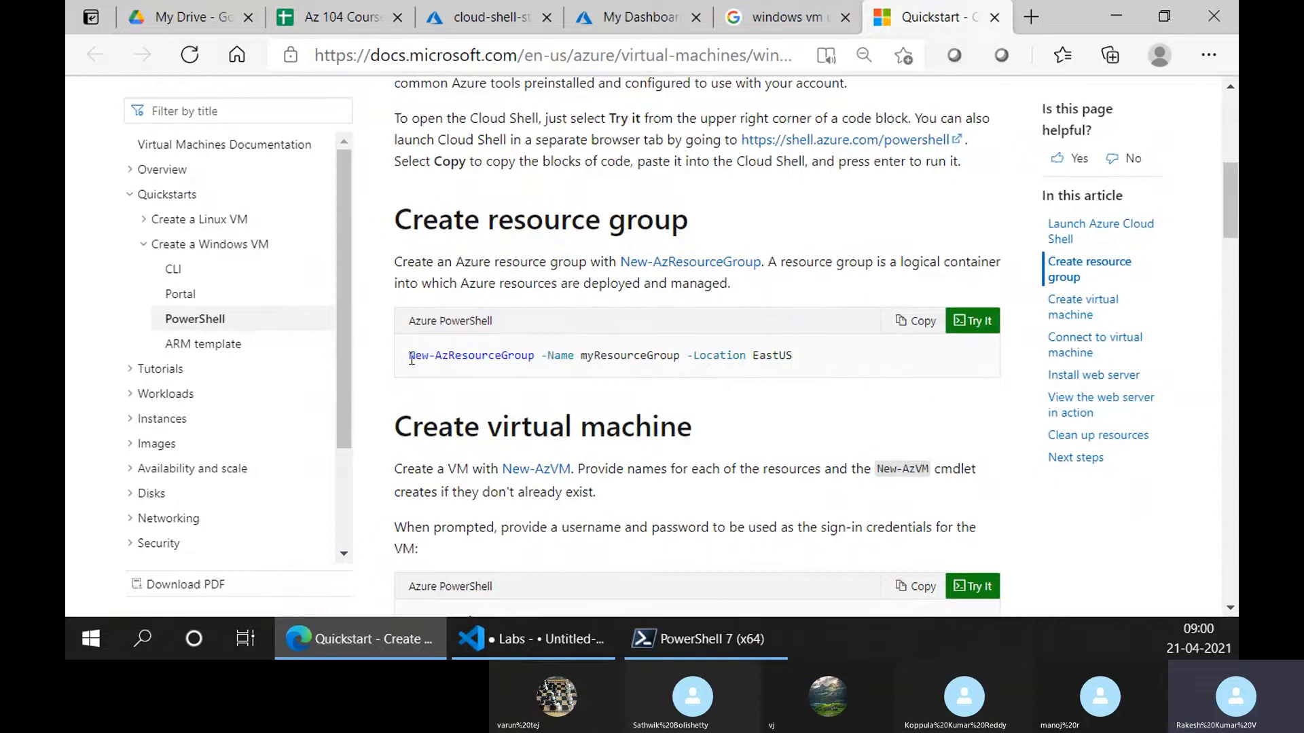
{"action": "left_click_drag", "start_coordinate": [410, 356], "coordinate": [794, 367]}
{"action": "left_click", "coordinate": [686, 21]}
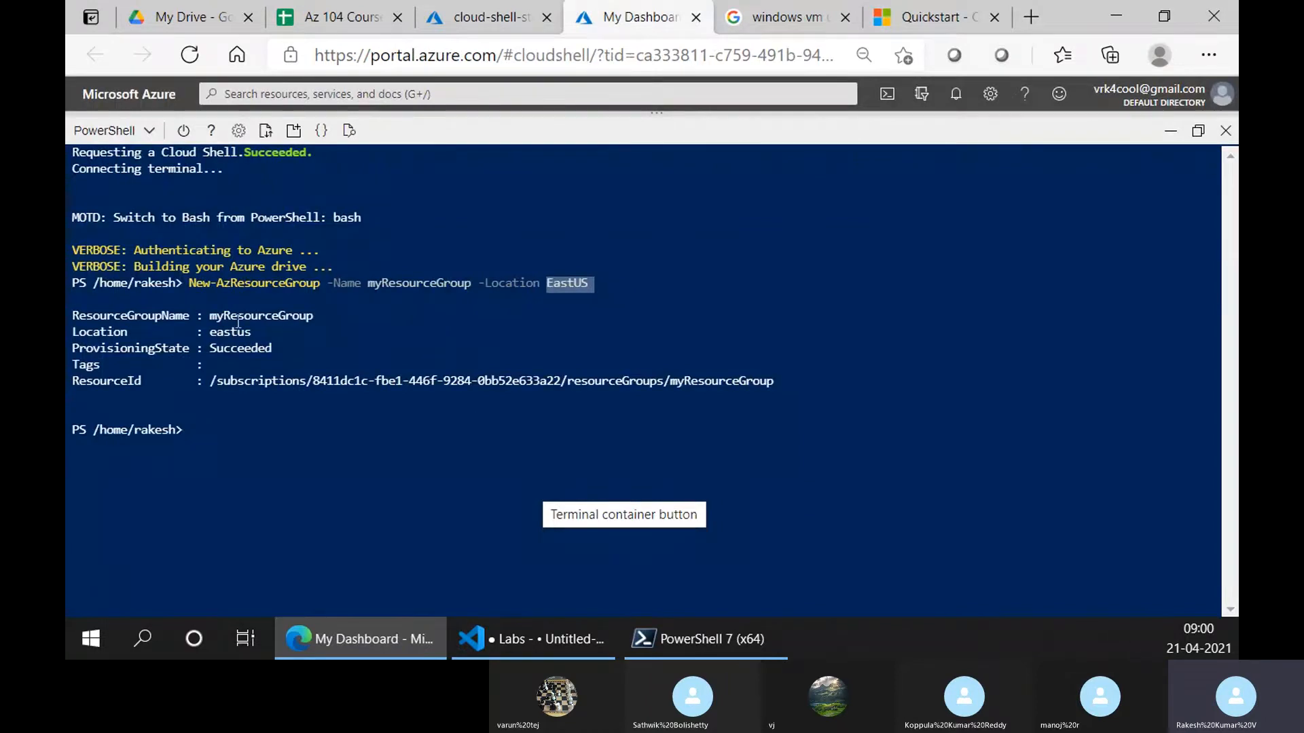
Highlight the command's parts in the terminal: New verb, Az prefix, Name parameter and myResourceGroup
{"action": "left_click_drag", "start_coordinate": [182, 282], "coordinate": [303, 286]}
{"action": "left_click", "coordinate": [223, 288]}
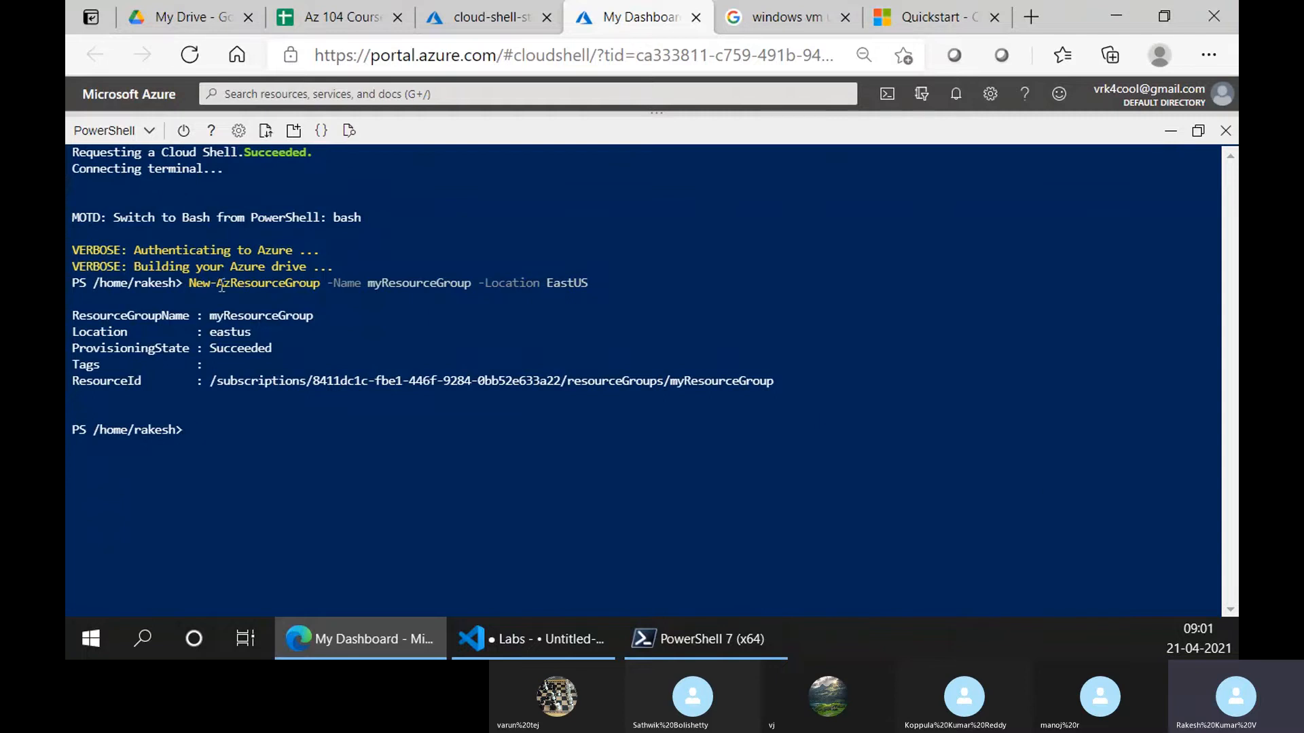
{"action": "left_click_drag", "start_coordinate": [183, 283], "coordinate": [588, 284]}
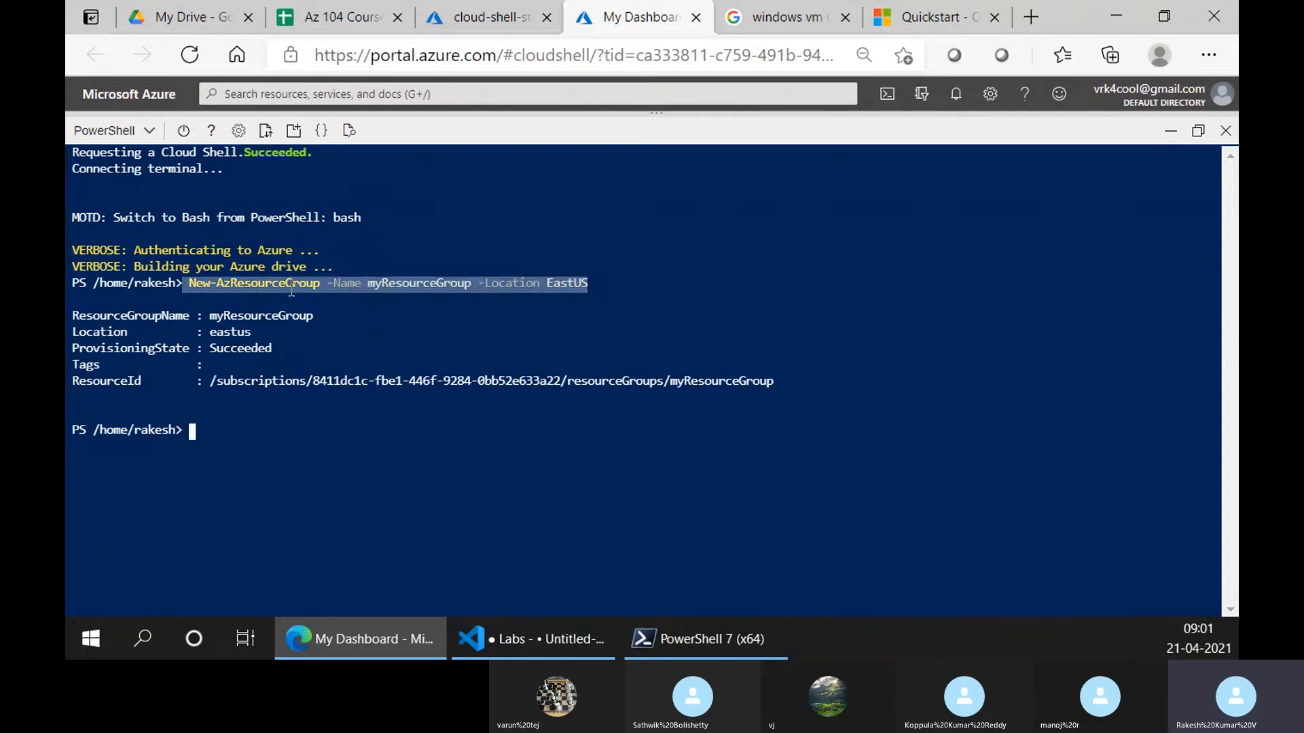
{"action": "left_click", "coordinate": [192, 284]}
{"action": "left_click_drag", "start_coordinate": [191, 282], "coordinate": [209, 285]}
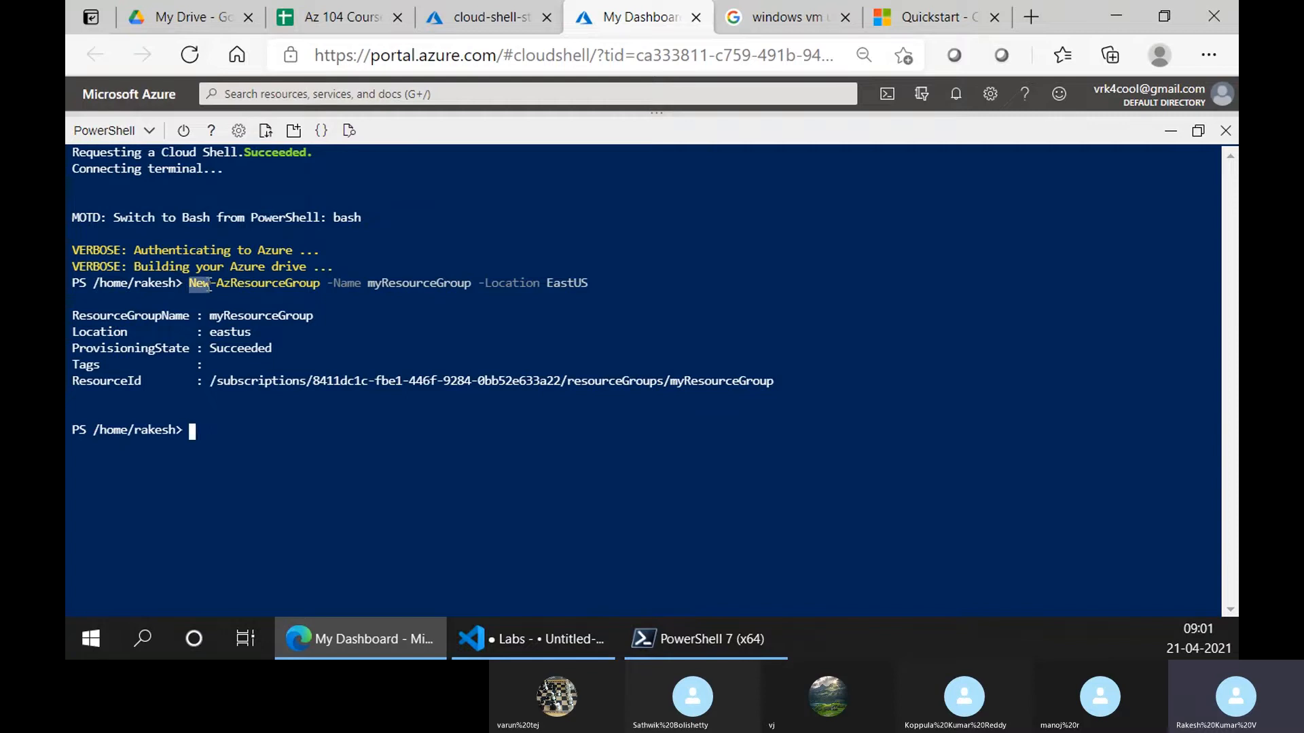
{"action": "left_click", "coordinate": [209, 293]}
{"action": "left_click_drag", "start_coordinate": [190, 289], "coordinate": [210, 288]}
{"action": "left_click_drag", "start_coordinate": [231, 286], "coordinate": [217, 285]}
{"action": "left_click", "coordinate": [231, 286]}
{"action": "left_click_drag", "start_coordinate": [210, 285], "coordinate": [322, 284]}
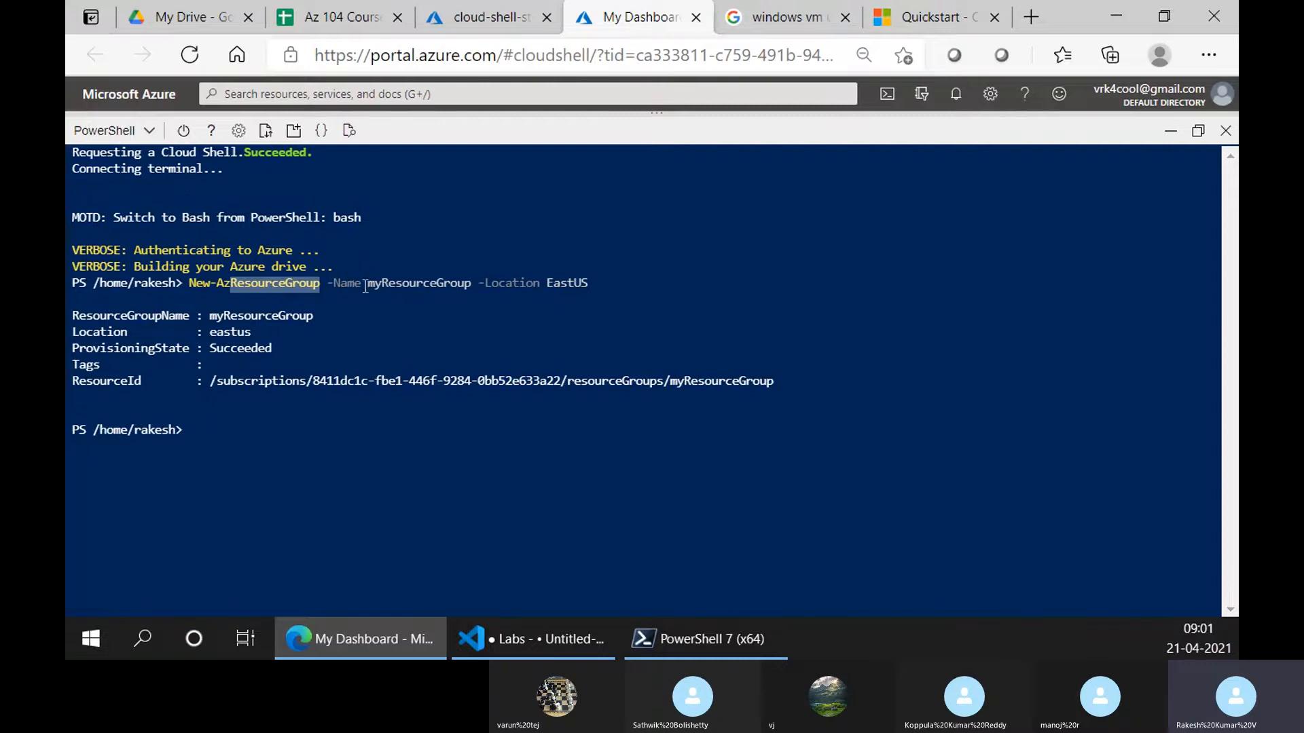
{"action": "double_click", "coordinate": [344, 283]}
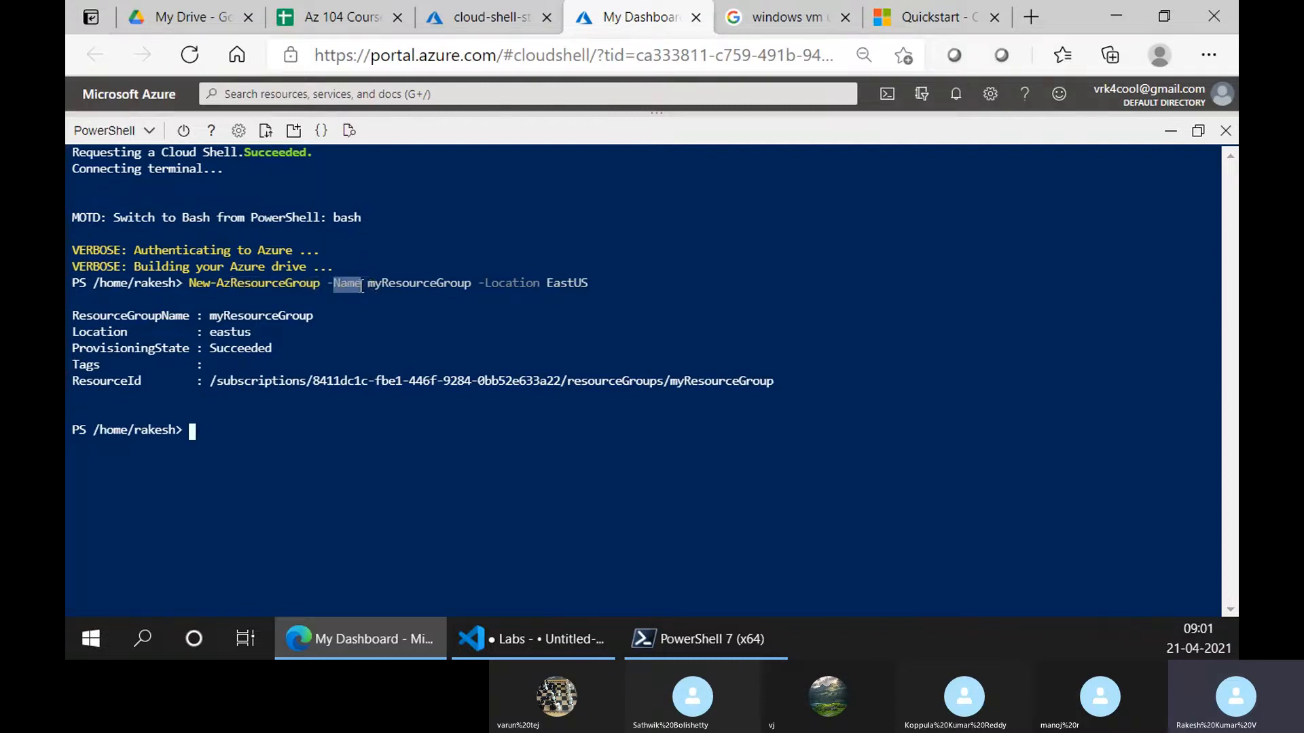
{"action": "left_click_drag", "start_coordinate": [371, 284], "coordinate": [472, 283]}
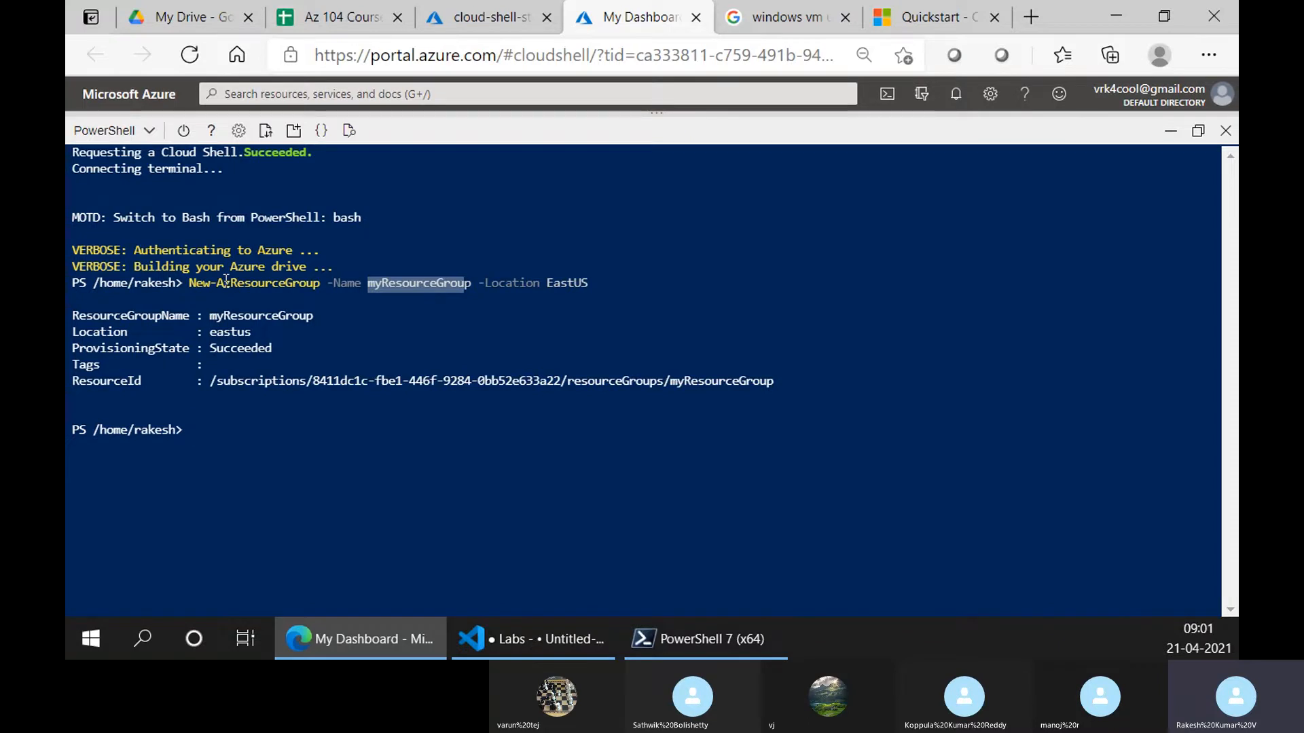
Highlight the Vm, Name and Location parameters of New-AzVm in the Quickstart, then return to Cloud Shell
{"action": "scroll", "coordinate": [640, 511], "scroll_direction": "down", "scroll_amount": 1}
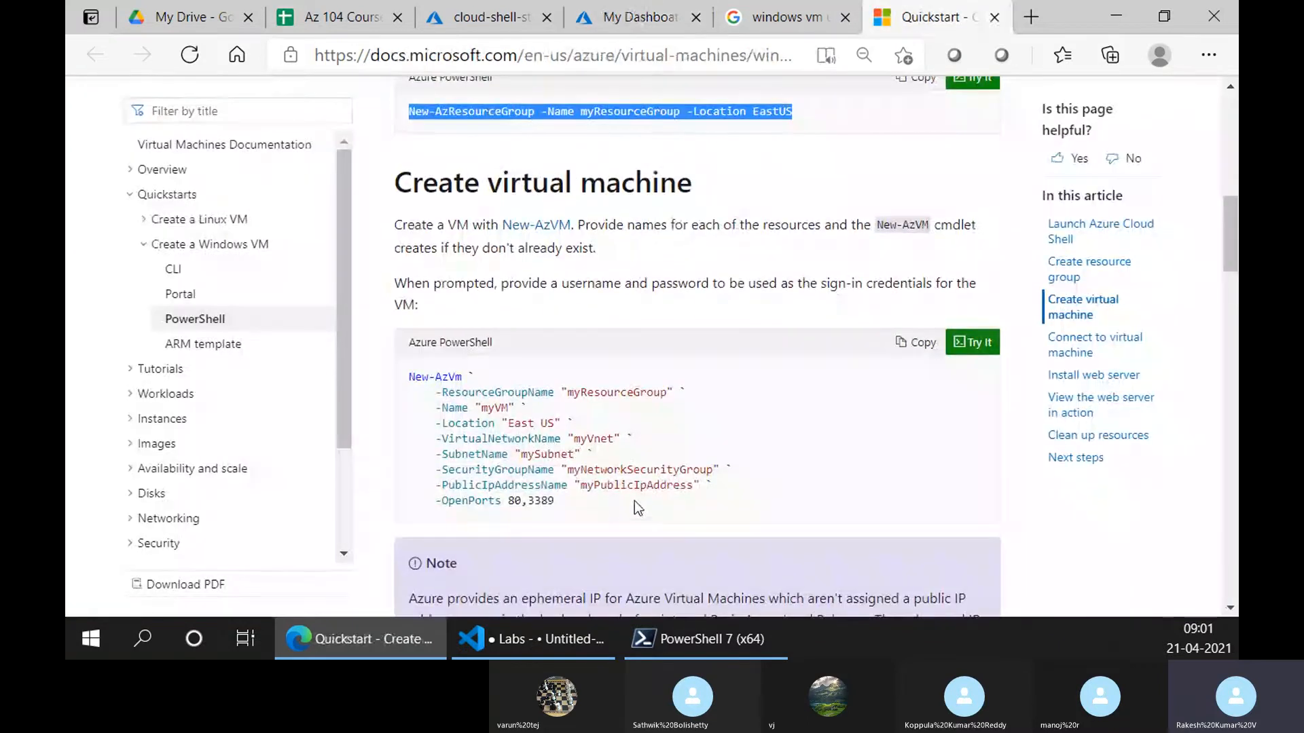
{"action": "left_click", "coordinate": [413, 379]}
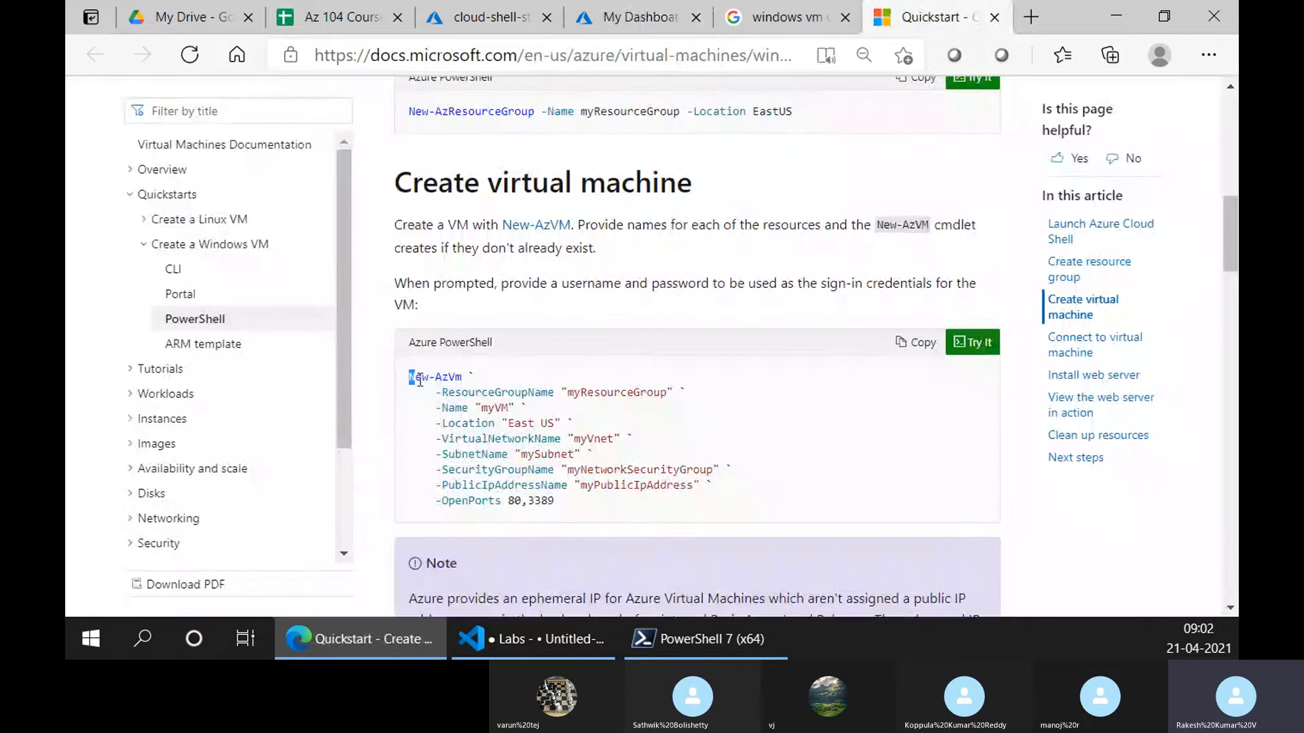
{"action": "left_click_drag", "start_coordinate": [448, 377], "coordinate": [554, 391]}
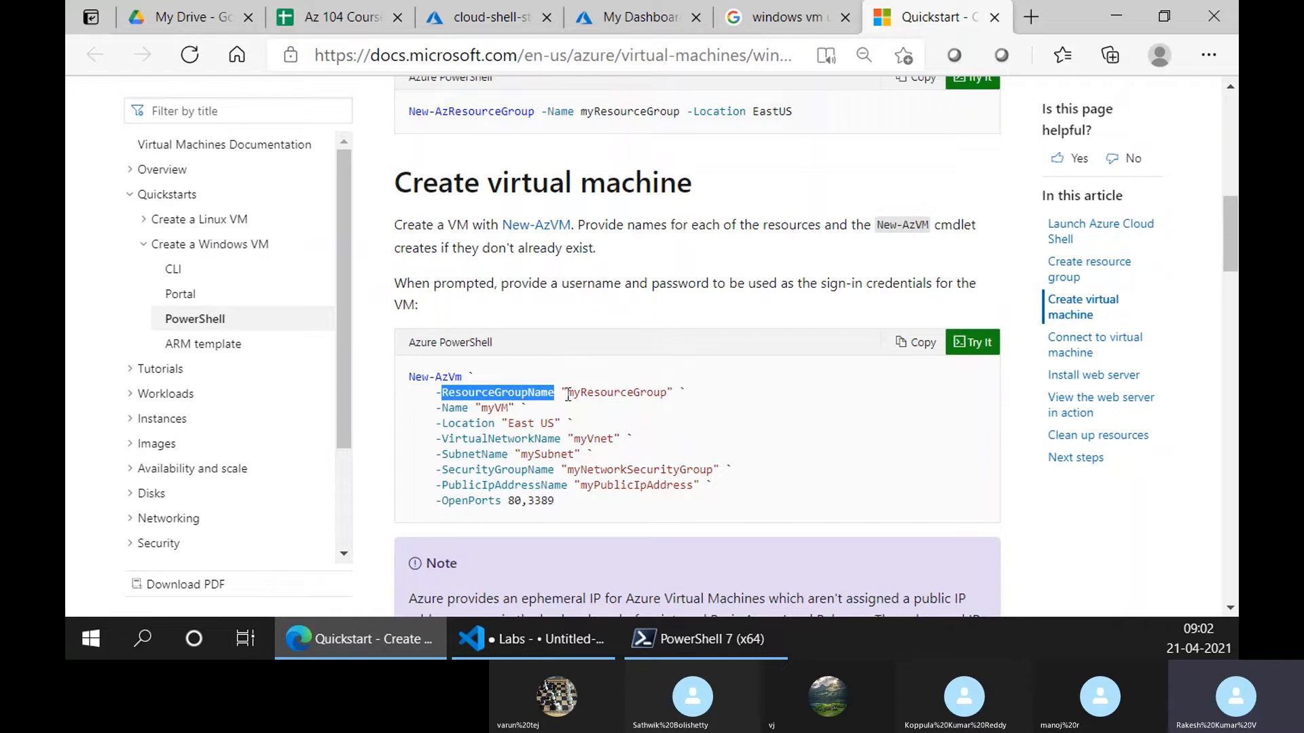
{"action": "double_click", "coordinate": [444, 408]}
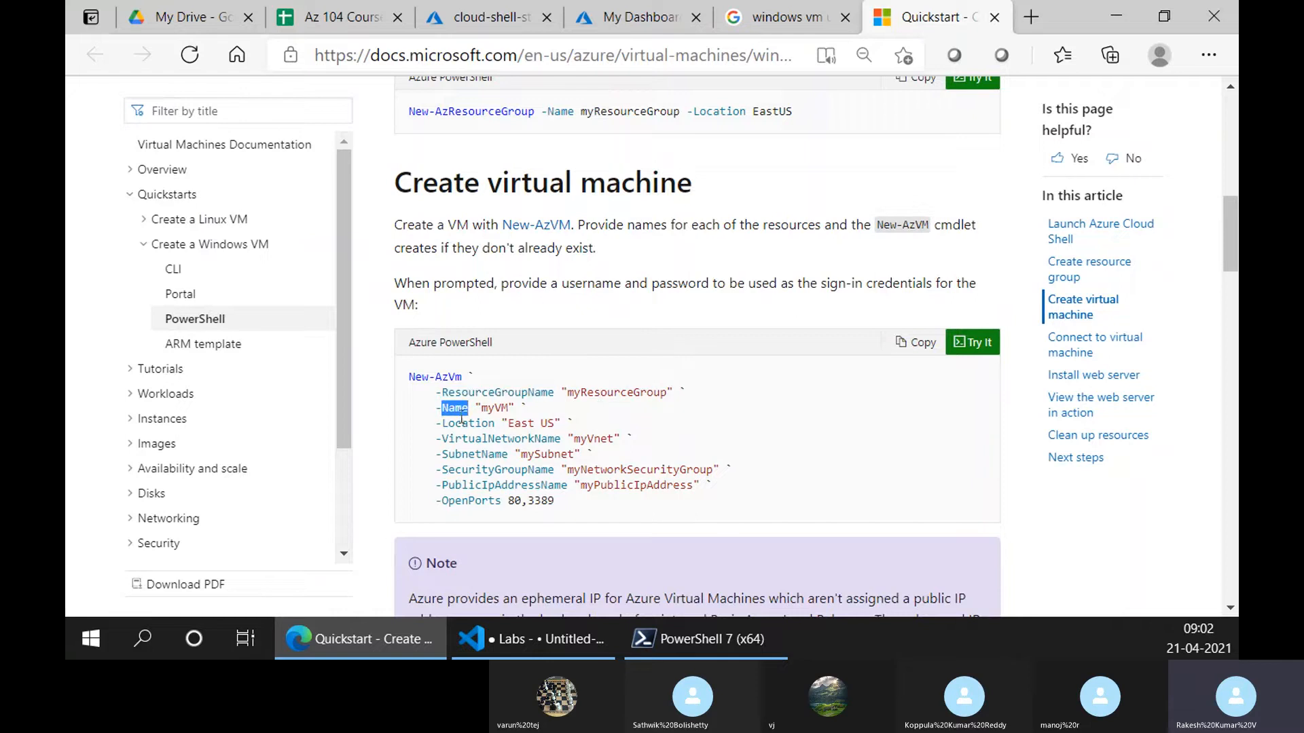
{"action": "left_click_drag", "start_coordinate": [439, 425], "coordinate": [521, 438]}
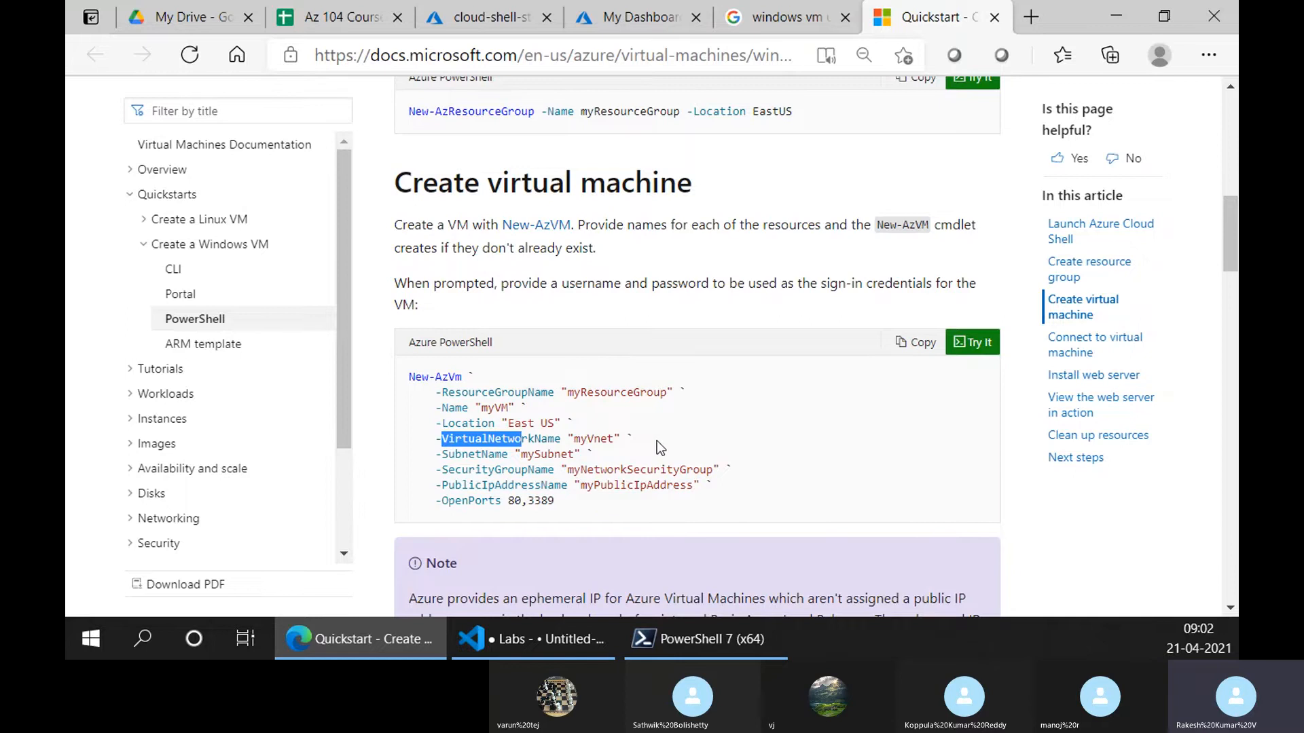
{"action": "scroll", "coordinate": [662, 452], "scroll_direction": "up", "scroll_amount": 4}
{"action": "left_click", "coordinate": [638, 19]}
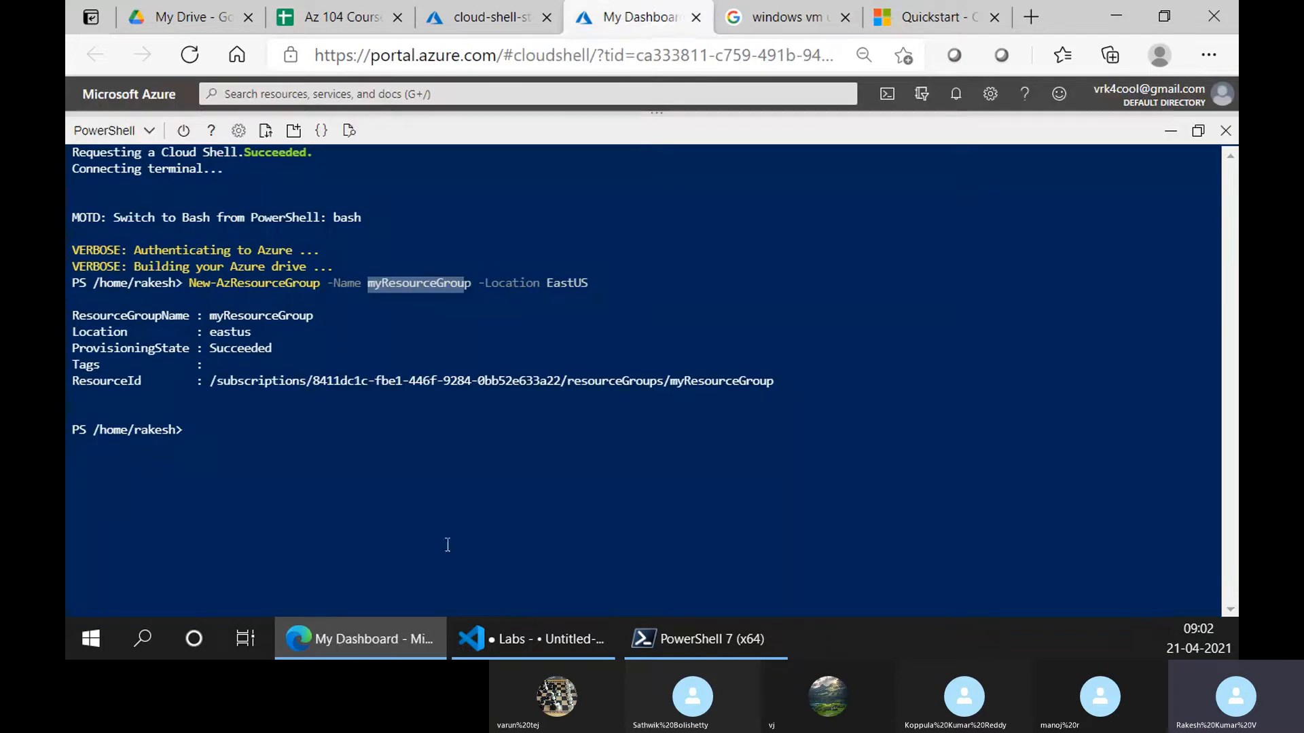
Refresh the resource groups list and open the empty myResourceGroup, then go back to the Quickstart
{"action": "left_click", "coordinate": [489, 17]}
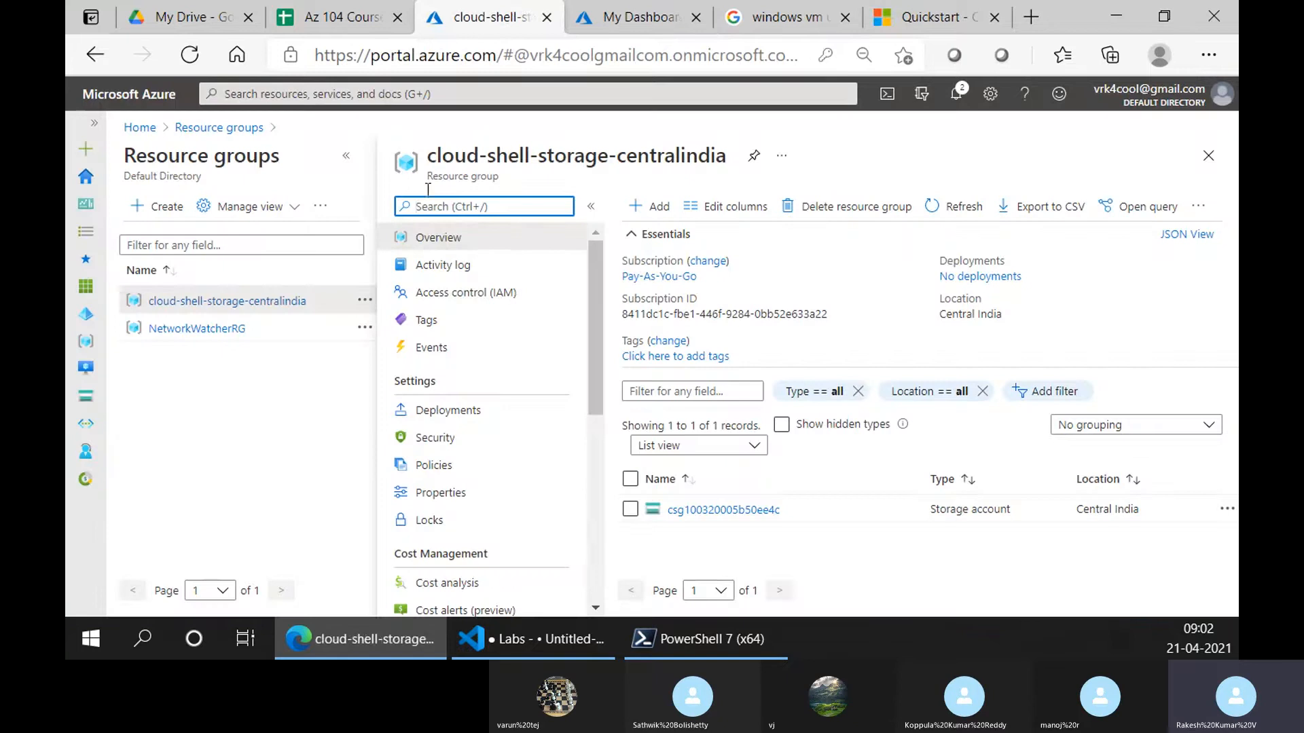
{"action": "left_click", "coordinate": [1197, 159]}
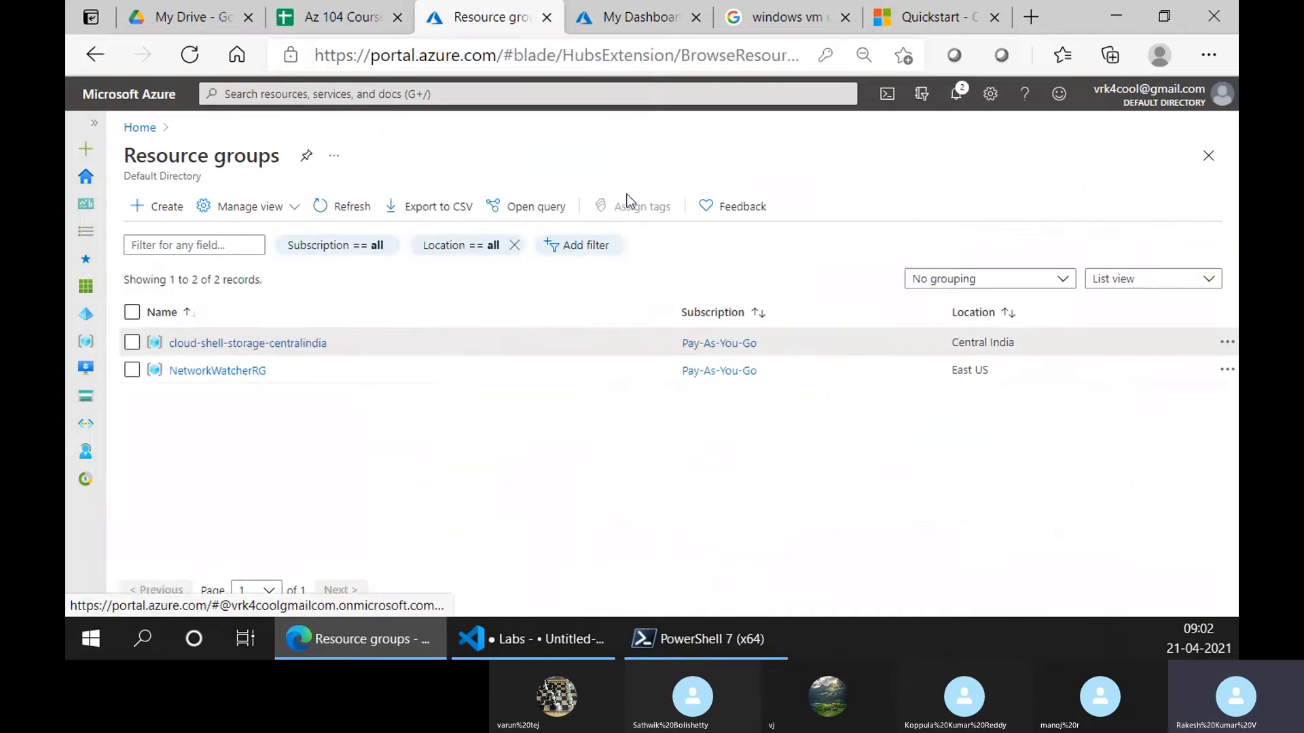
{"action": "left_click", "coordinate": [351, 205]}
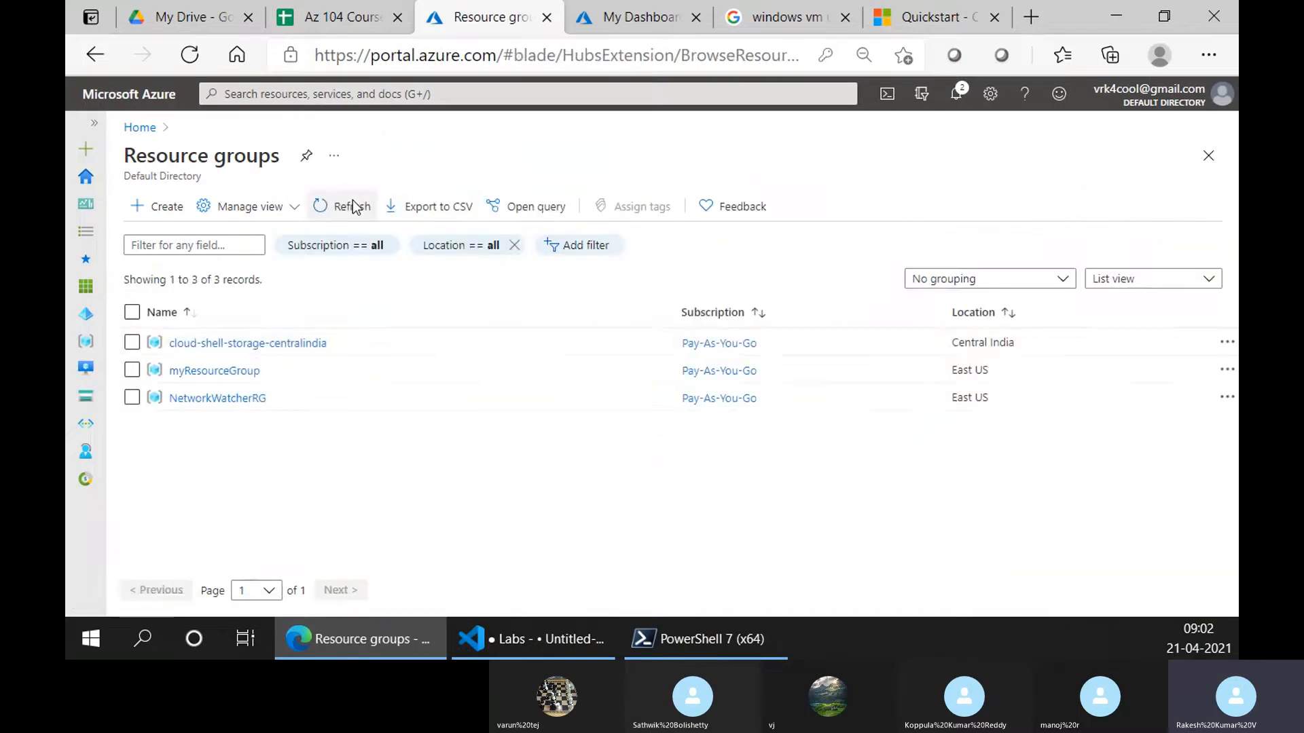
{"action": "left_click", "coordinate": [237, 377]}
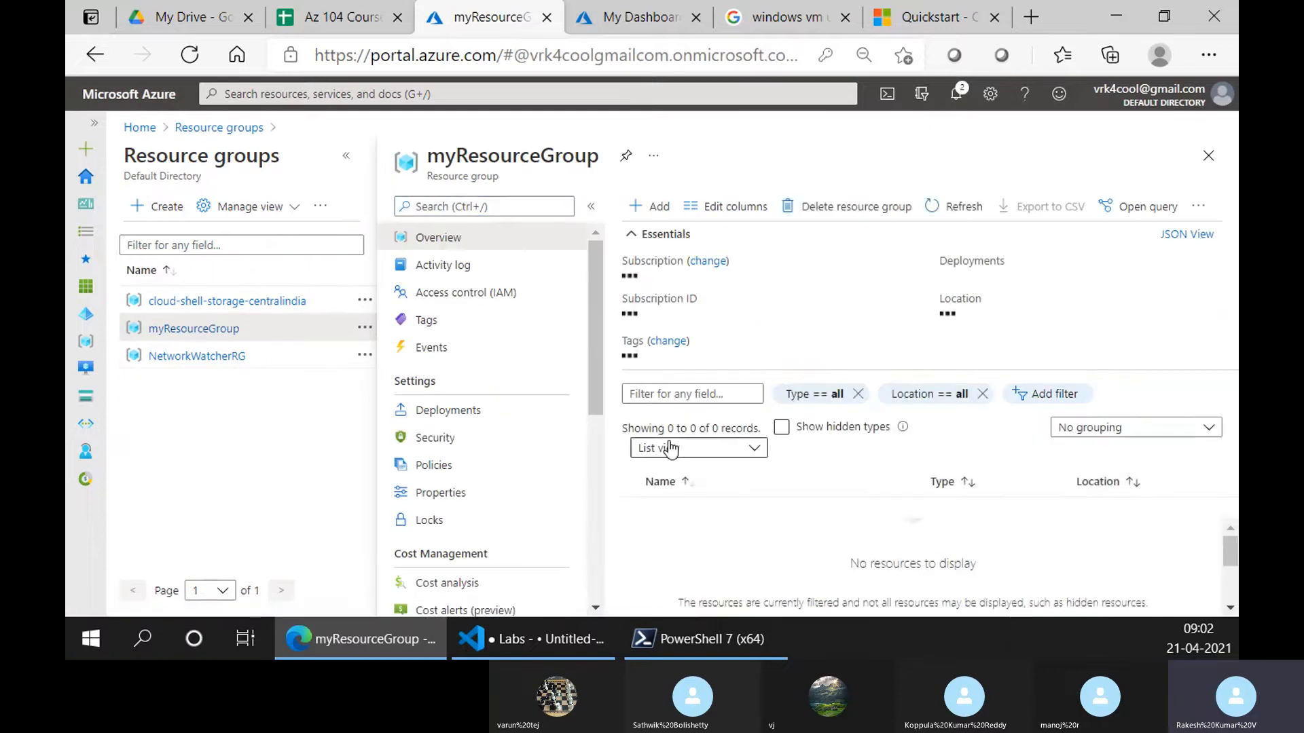
{"action": "left_click", "coordinate": [640, 17]}
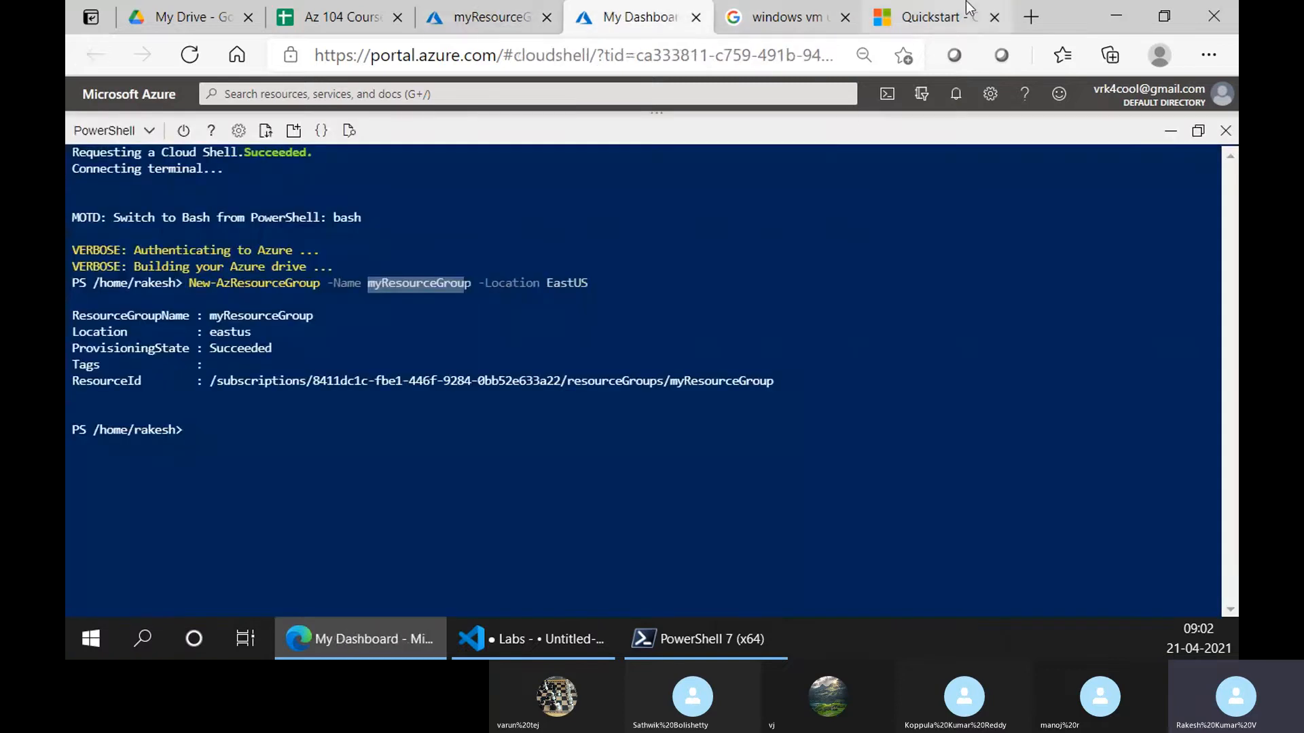
{"action": "left_click", "coordinate": [937, 17]}
Scroll to the New-AzVm command and highlight its ResourceGroupName and Name parameters
{"action": "scroll", "coordinate": [770, 465], "scroll_direction": "down", "scroll_amount": 3}
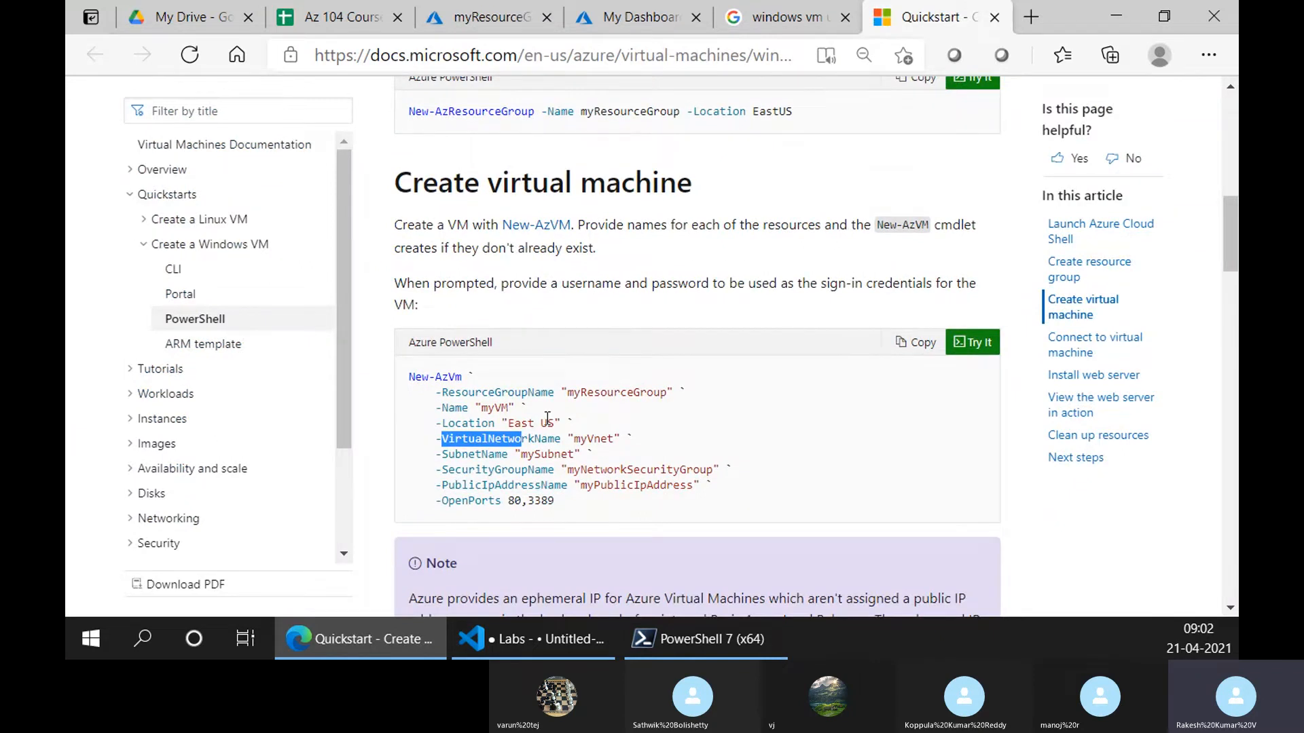
{"action": "scroll", "coordinate": [552, 407], "scroll_direction": "down", "scroll_amount": 5}
{"action": "scroll", "coordinate": [542, 380], "scroll_direction": "up", "scroll_amount": 4}
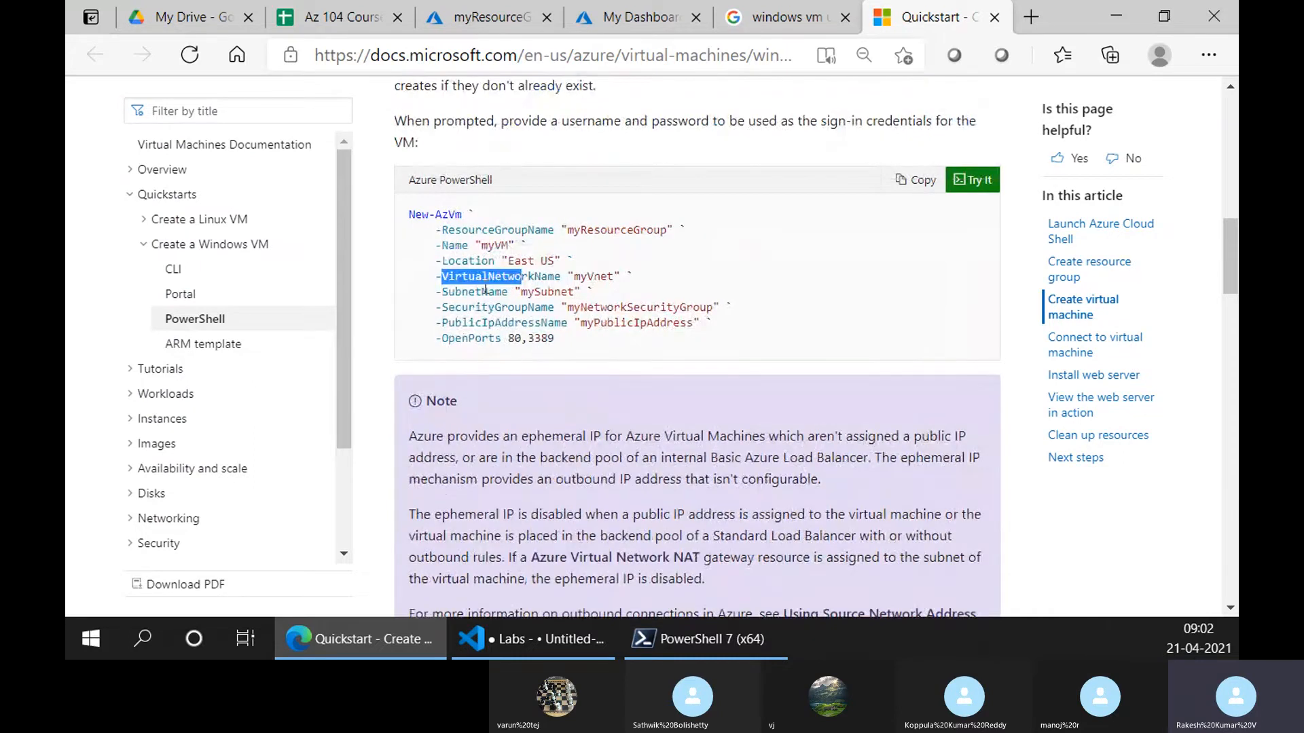
{"action": "scroll", "coordinate": [485, 291], "scroll_direction": "down", "scroll_amount": 5}
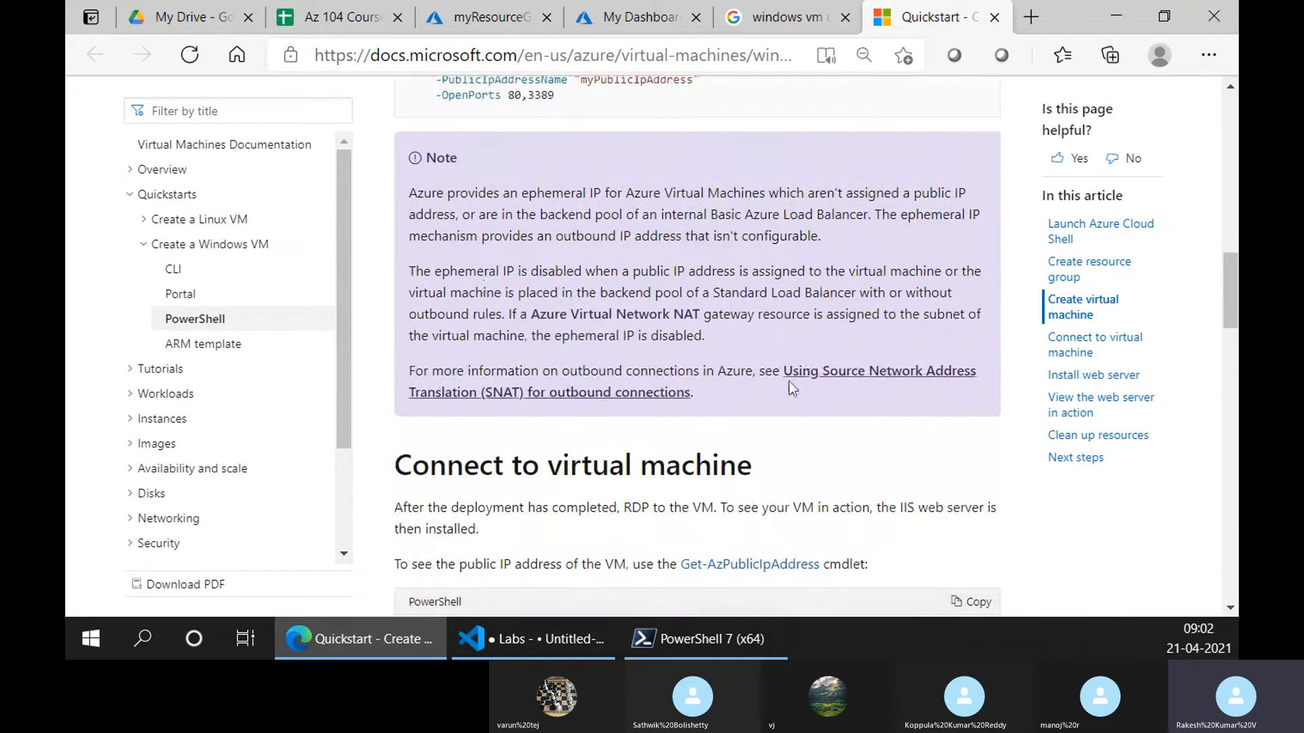
{"action": "scroll", "coordinate": [713, 488], "scroll_direction": "down", "scroll_amount": 1}
{"action": "scroll", "coordinate": [475, 407], "scroll_direction": "up", "scroll_amount": 6}
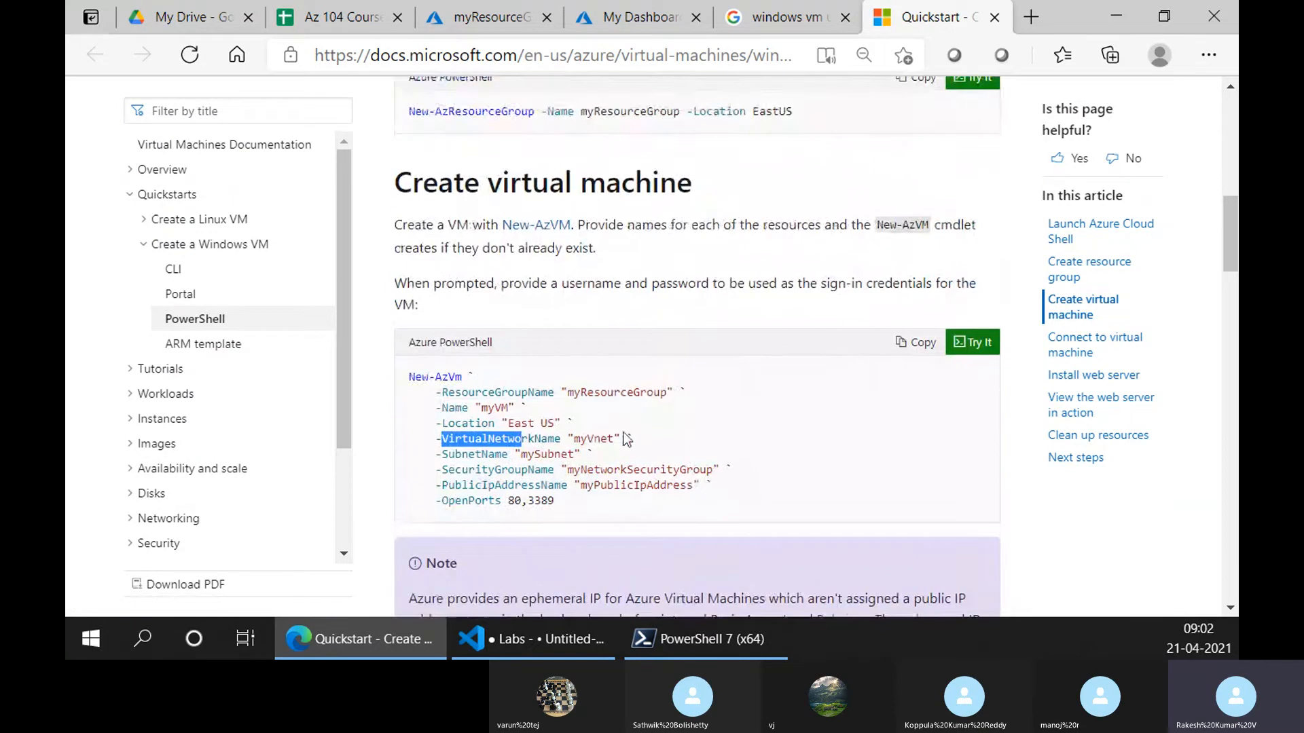
{"action": "left_click_drag", "start_coordinate": [446, 393], "coordinate": [541, 393]}
{"action": "left_click_drag", "start_coordinate": [444, 408], "coordinate": [563, 440]}
Highlight SubnetName, PublicIpAddressName and OpenPorts with its ports, then select the whole command
{"action": "scroll", "coordinate": [594, 428], "scroll_direction": "down", "scroll_amount": 2}
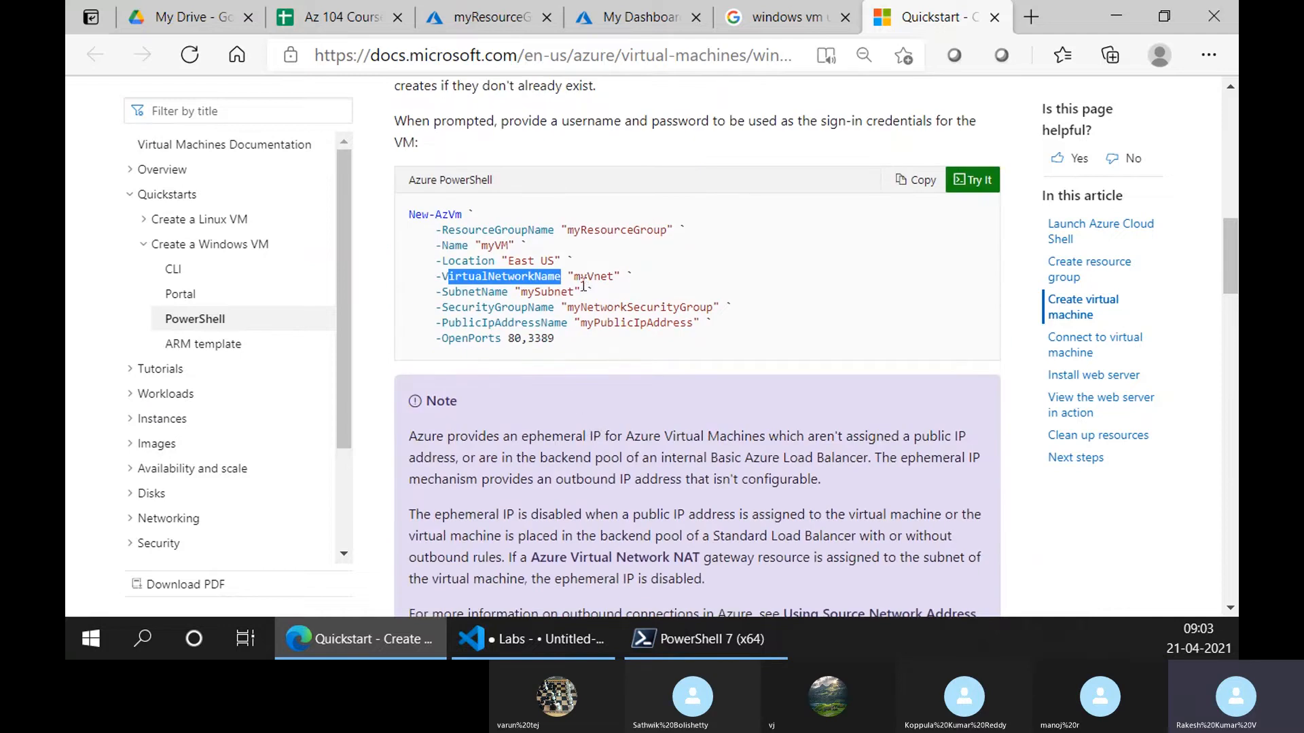
{"action": "left_click_drag", "start_coordinate": [441, 292], "coordinate": [554, 311]}
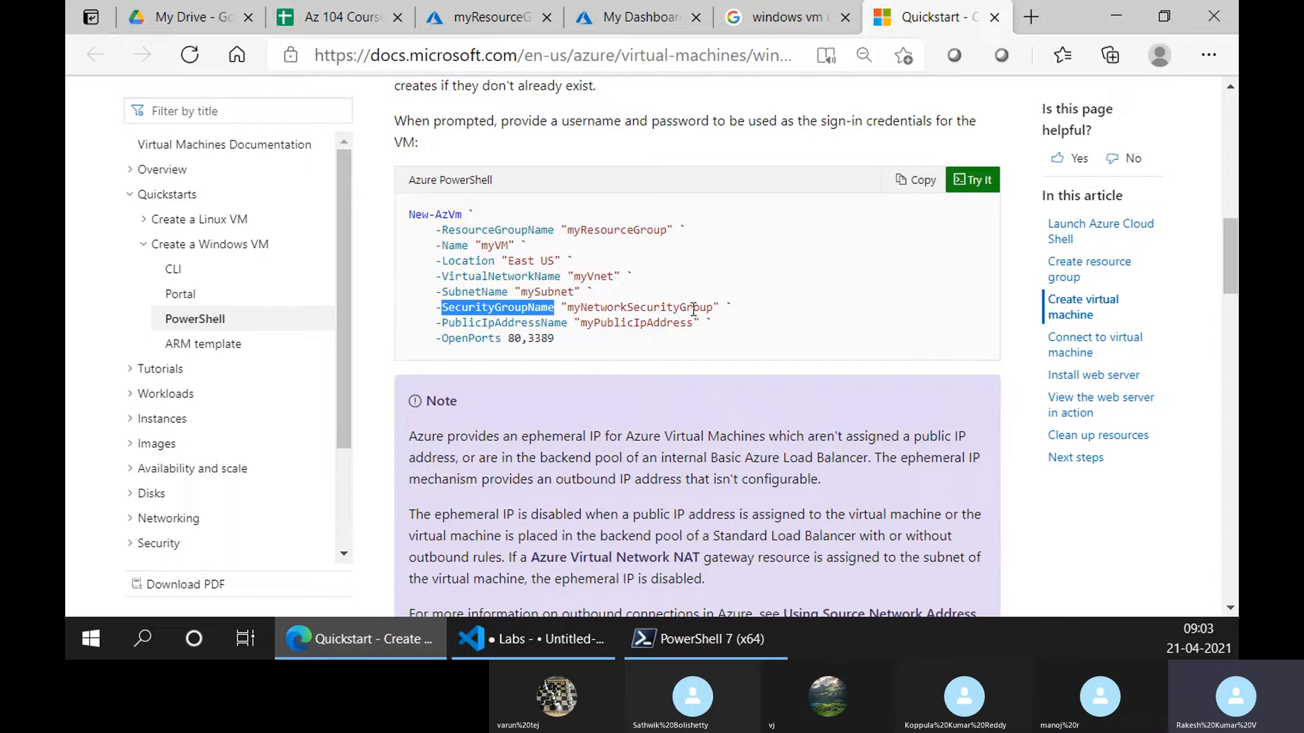
{"action": "left_click_drag", "start_coordinate": [442, 323], "coordinate": [567, 324]}
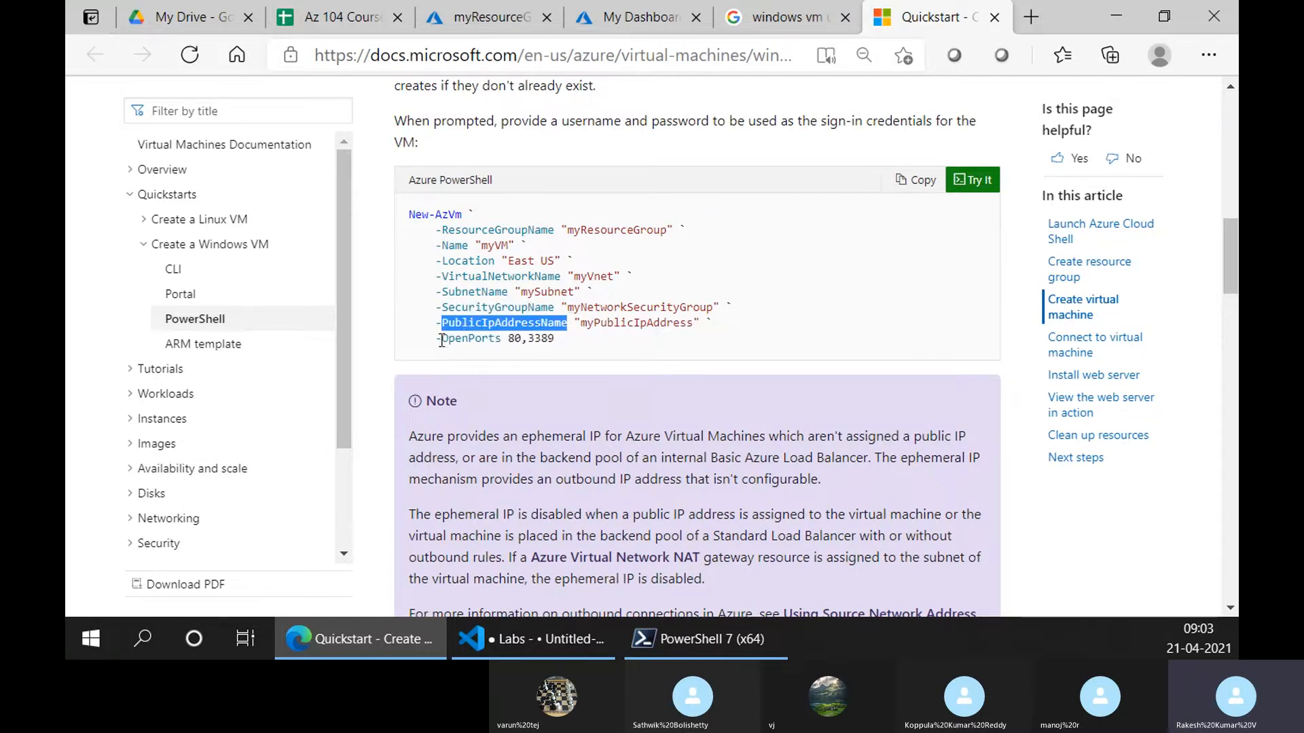
{"action": "left_click_drag", "start_coordinate": [442, 339], "coordinate": [503, 346]}
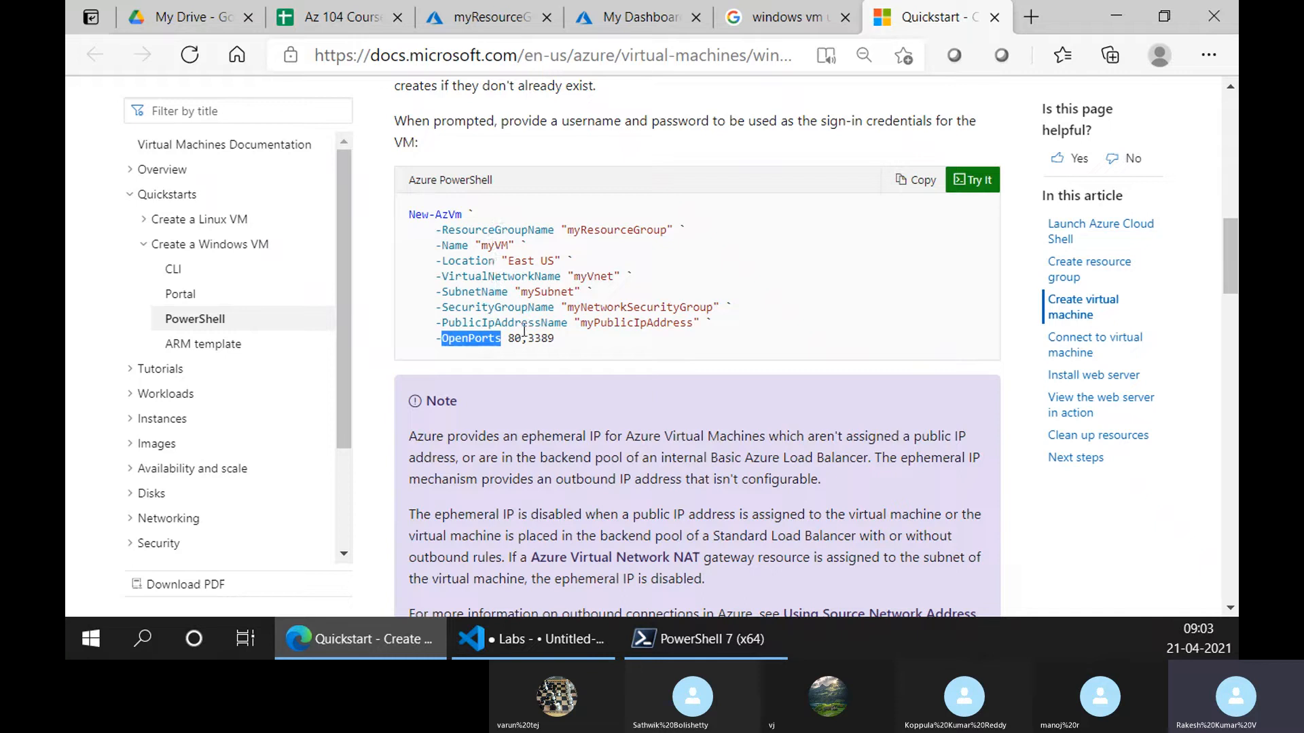
{"action": "left_click_drag", "start_coordinate": [555, 339], "coordinate": [508, 339]}
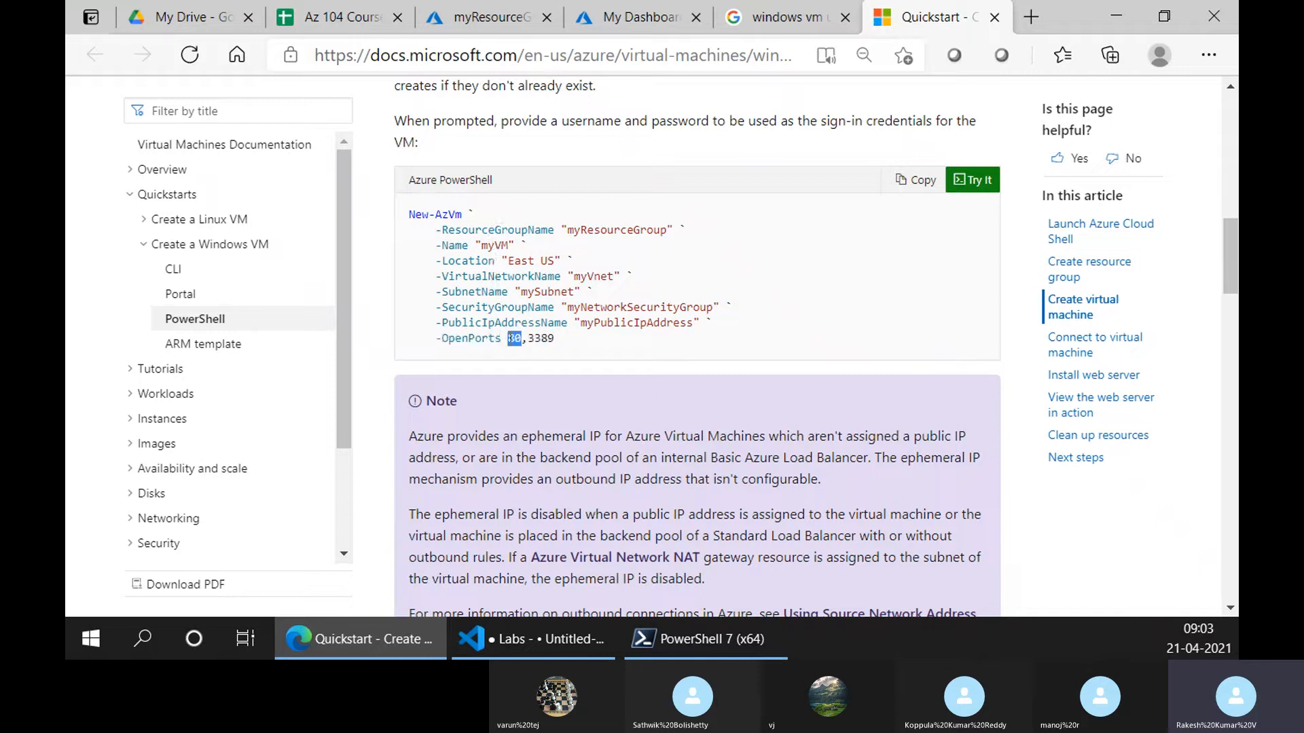
{"action": "left_click", "coordinate": [546, 343]}
{"action": "left_click_drag", "start_coordinate": [556, 340], "coordinate": [406, 202]}
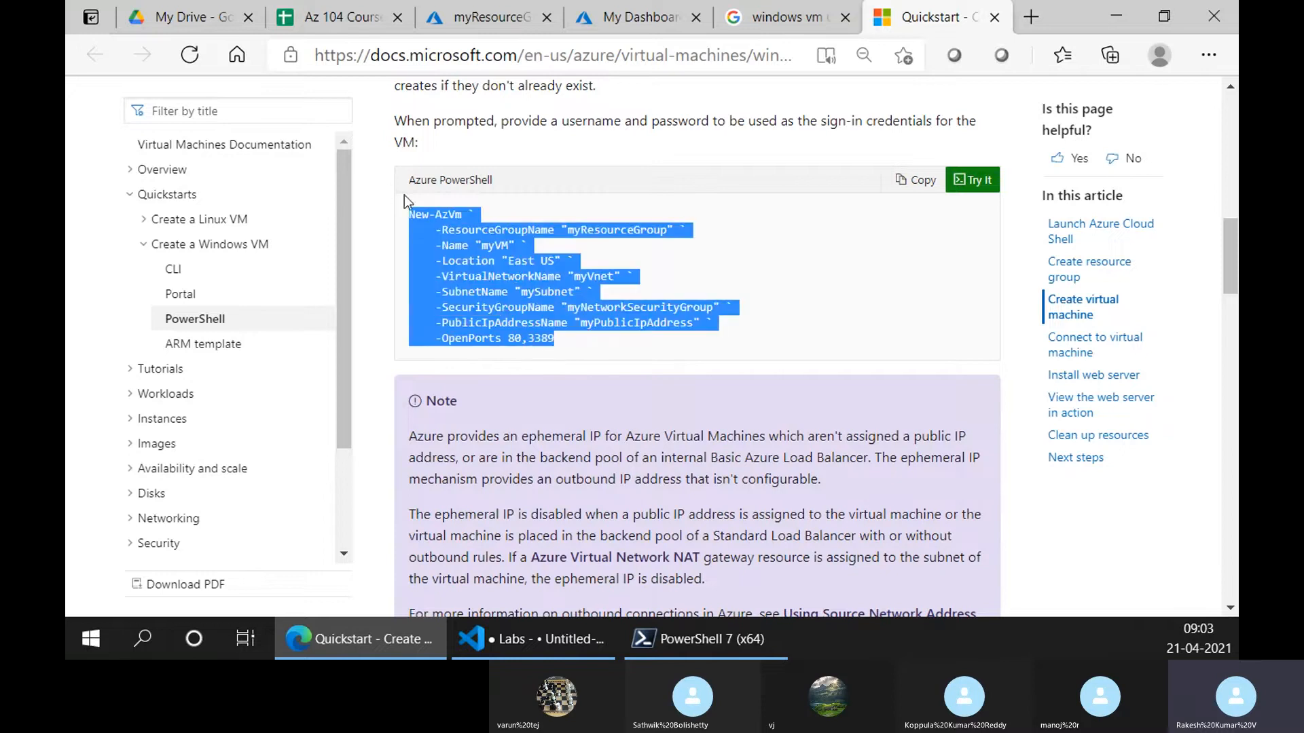
Copy and run the New-AzVm command in Cloud Shell, supplying the VM admin username and password
{"action": "left_click", "coordinate": [915, 180]}
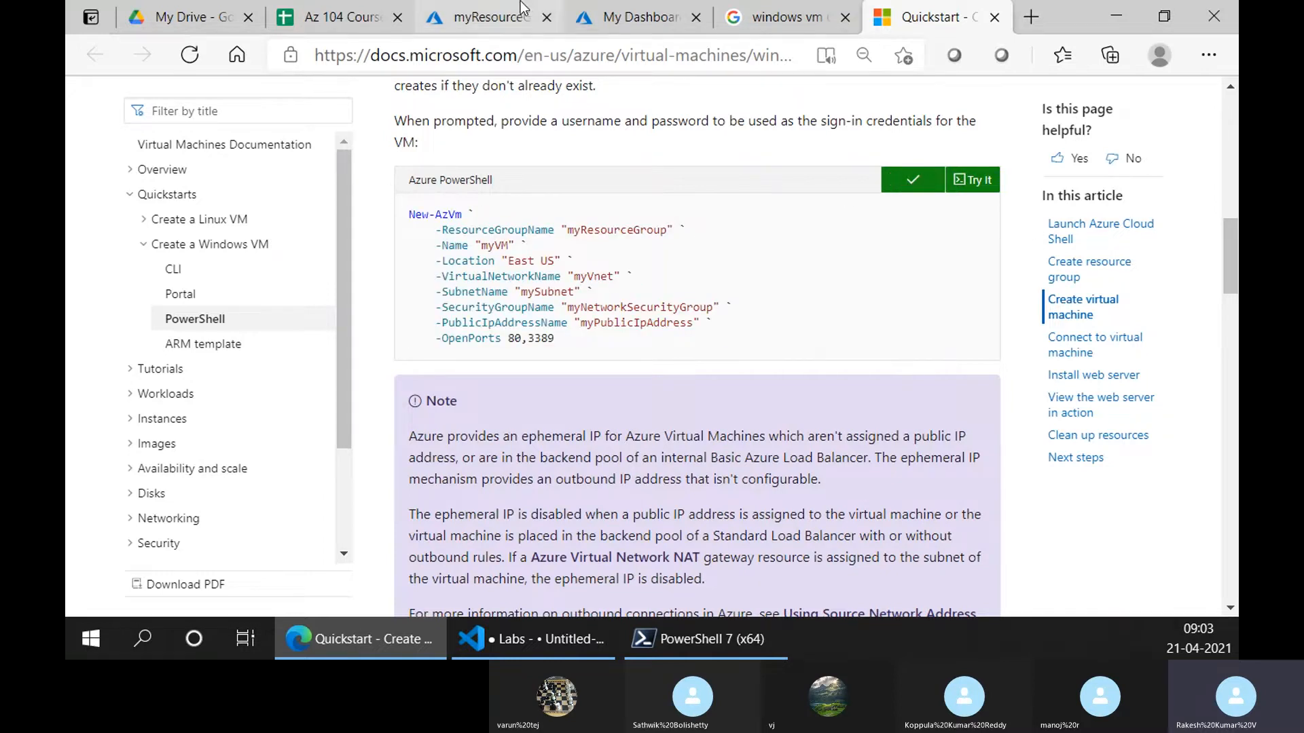
{"action": "left_click", "coordinate": [625, 17]}
{"action": "right_click", "coordinate": [425, 451]}
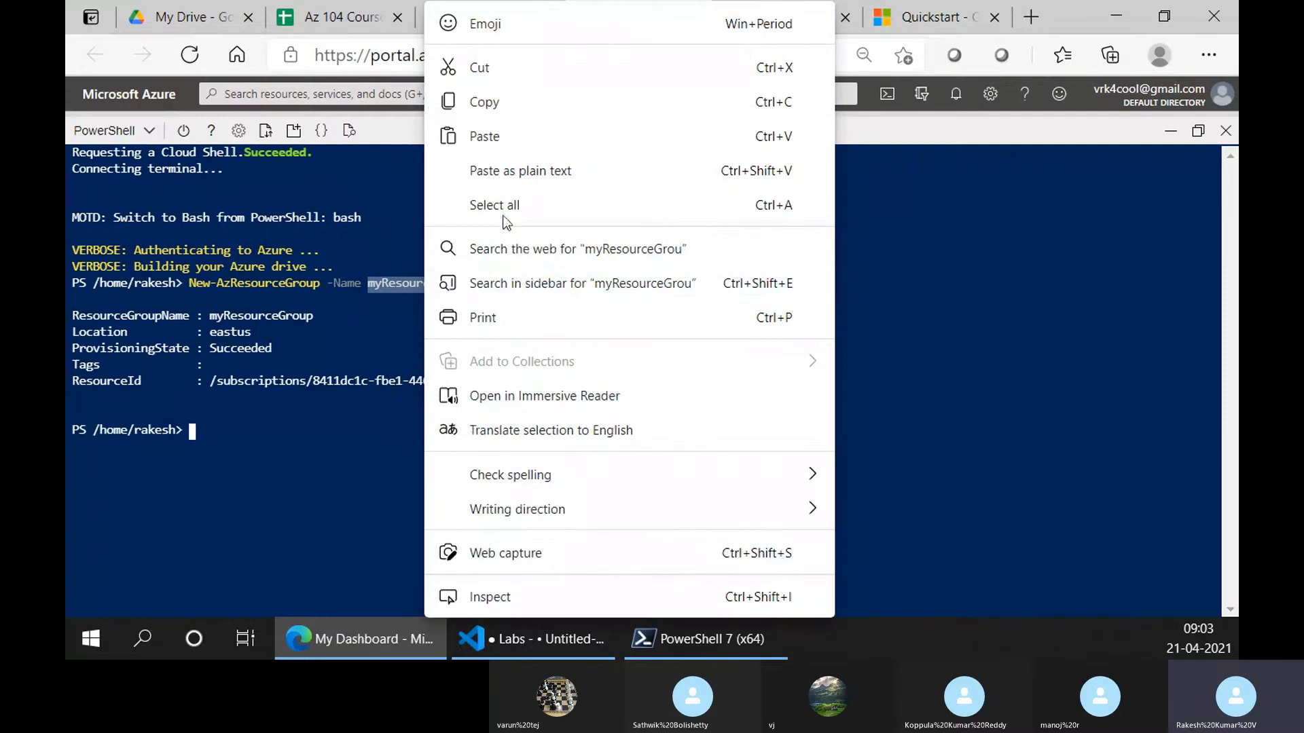
{"action": "left_click", "coordinate": [485, 136]}
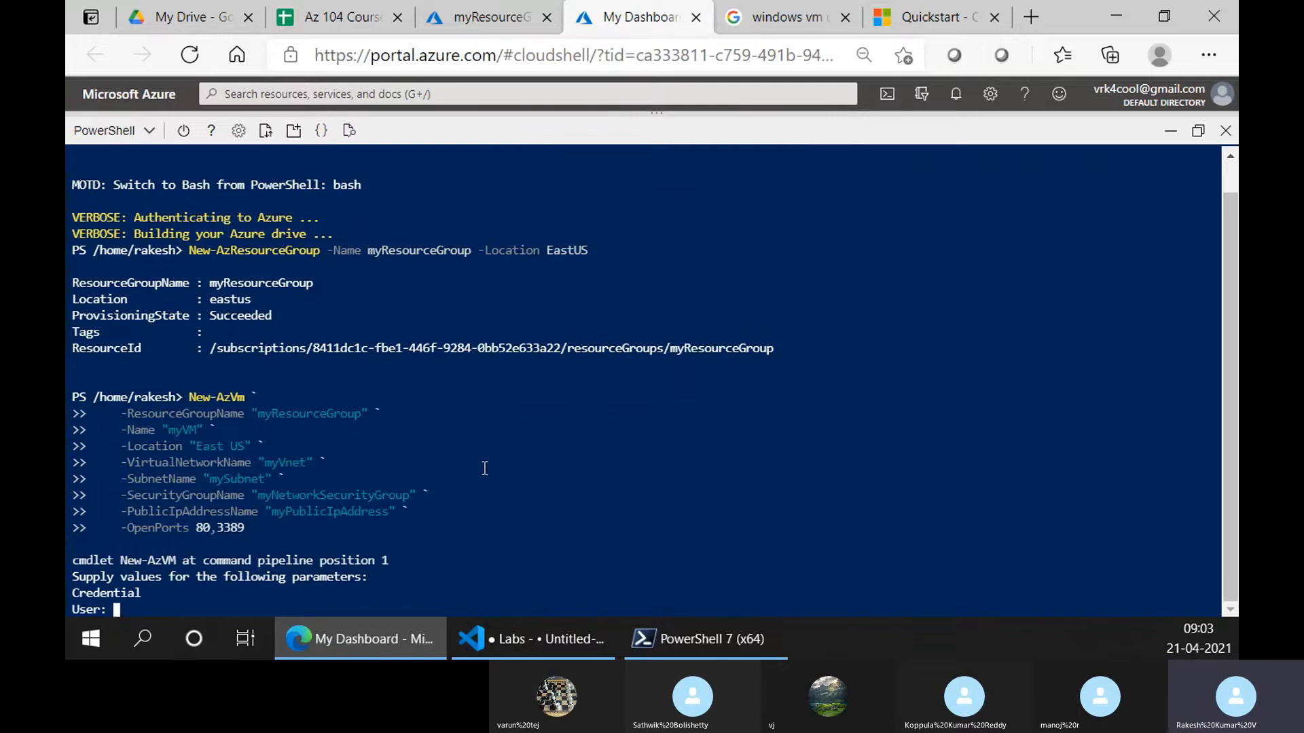
{"action": "type", "text": "trainer"}
{"action": "key", "text": "Return"}
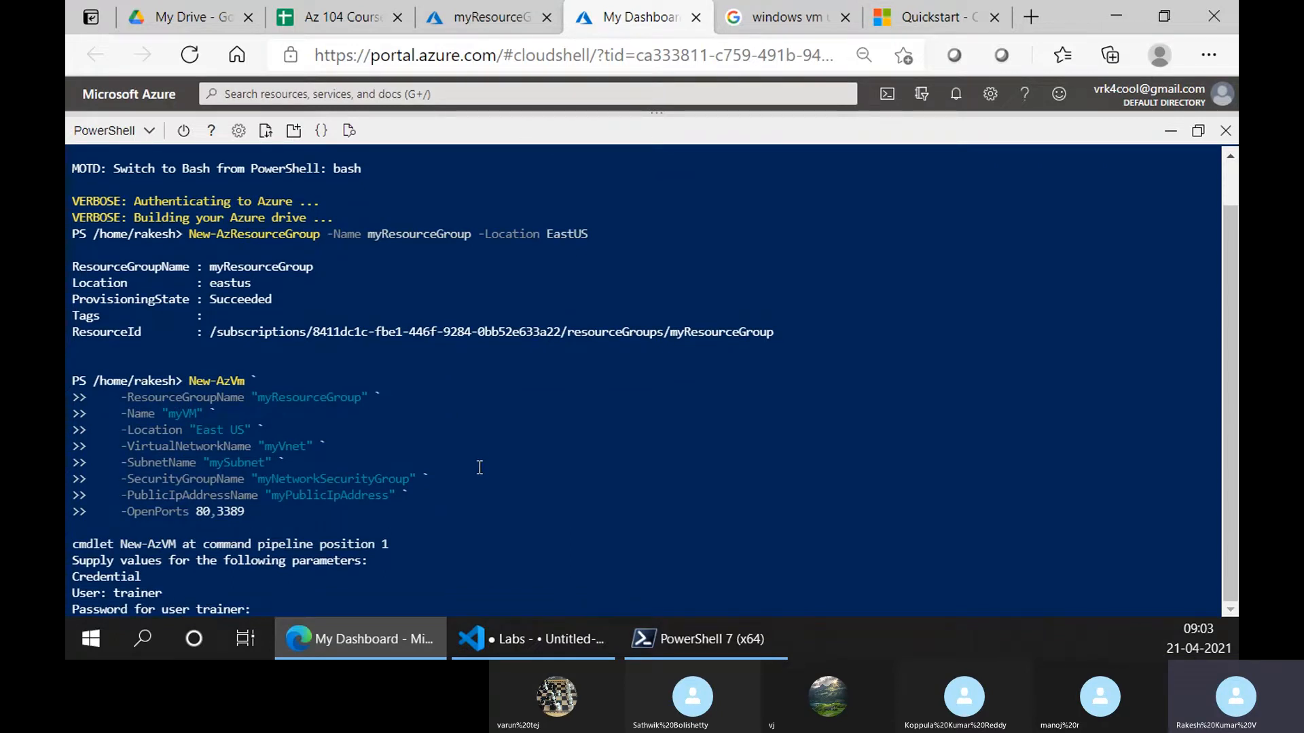
{"action": "type", "text": "************"}
{"action": "key", "text": "Return"}
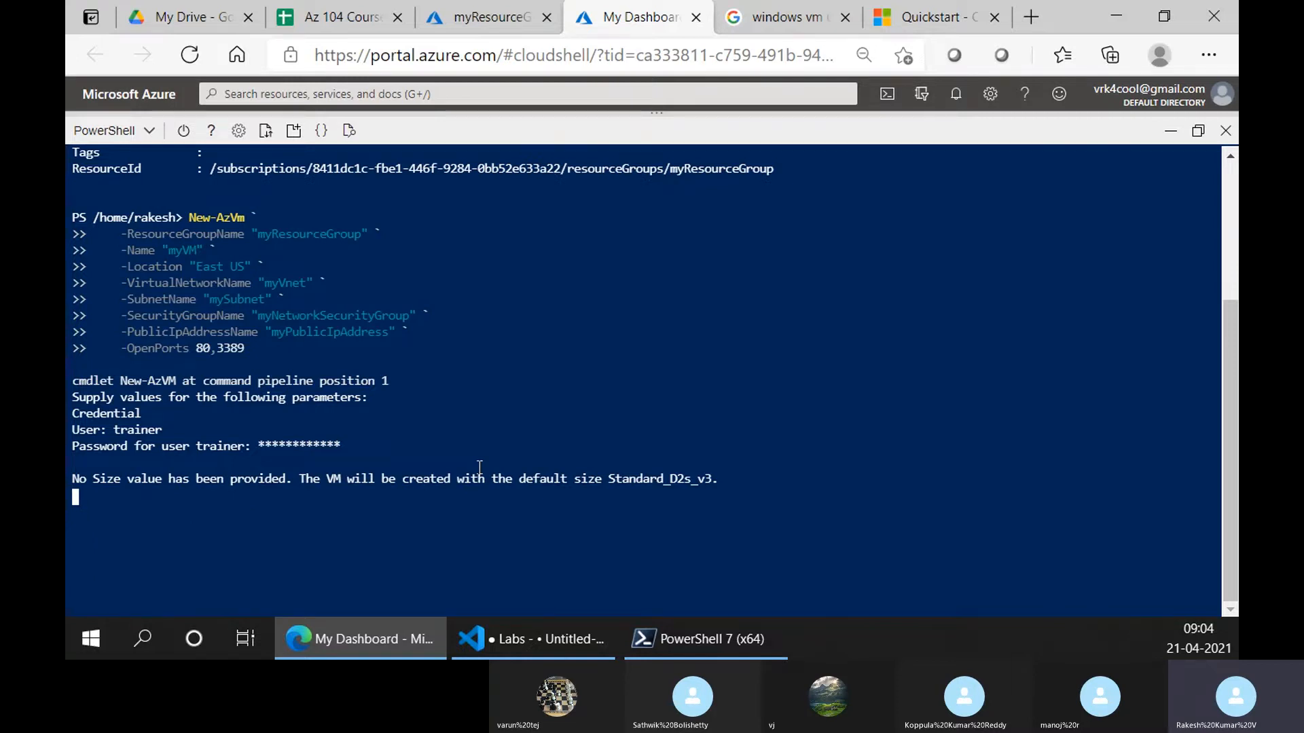
Check myResourceGroup and Cloud Shell for the myVM deployment progress, ending on the resource group overview
{"action": "scroll", "coordinate": [243, 306], "scroll_direction": "up", "scroll_amount": 5}
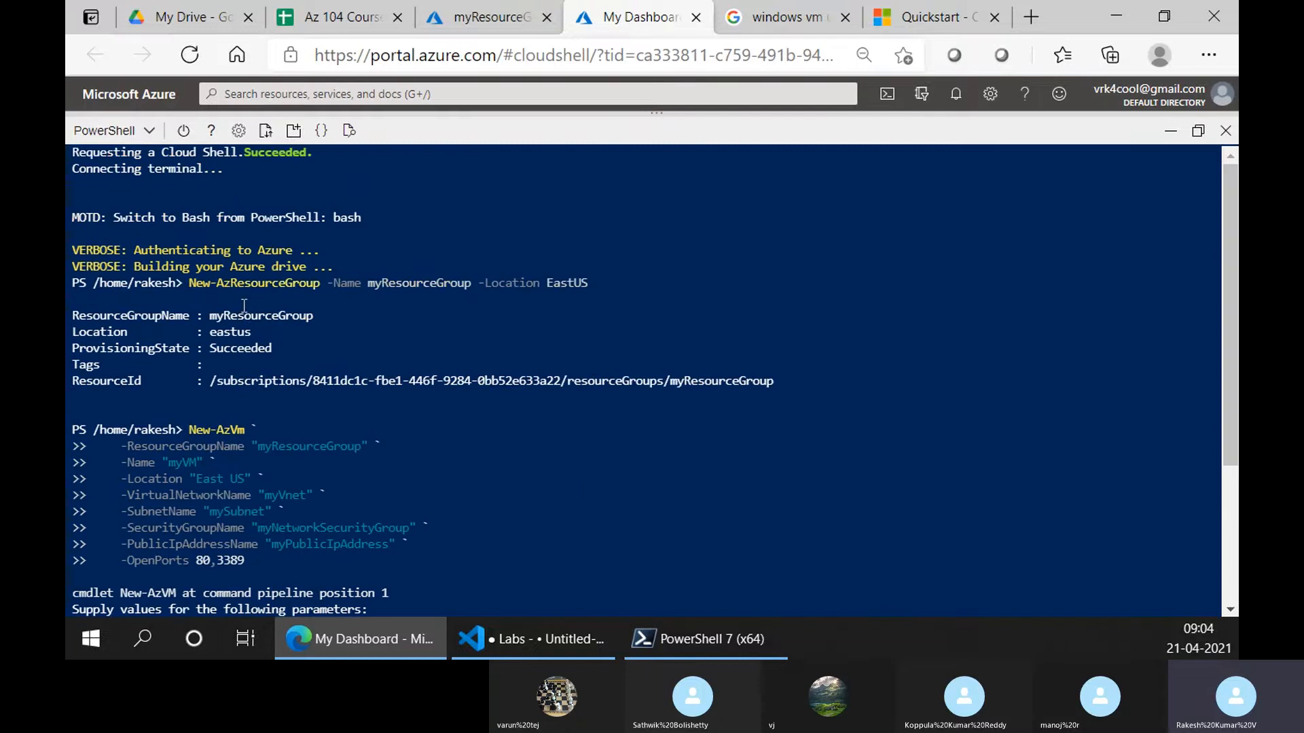
{"action": "scroll", "coordinate": [244, 452], "scroll_direction": "down", "scroll_amount": 5}
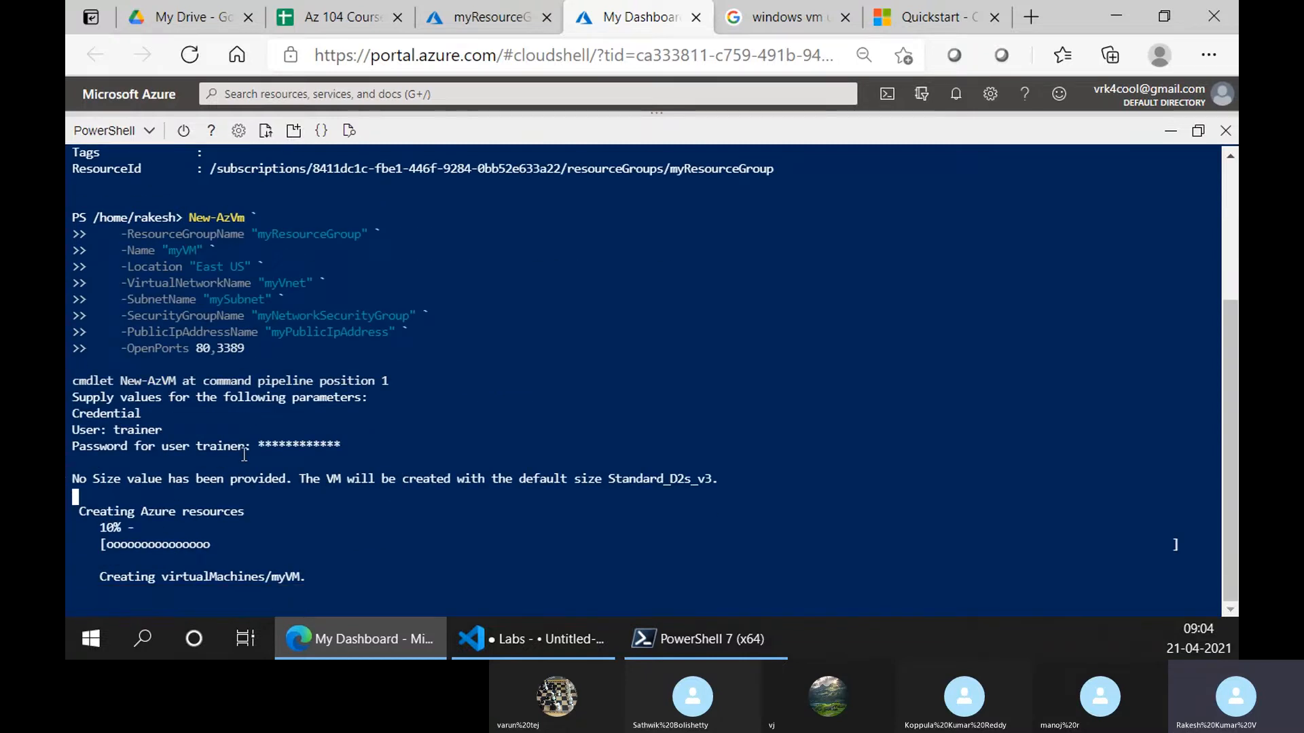
{"action": "scroll", "coordinate": [244, 454], "scroll_direction": "up", "scroll_amount": 4}
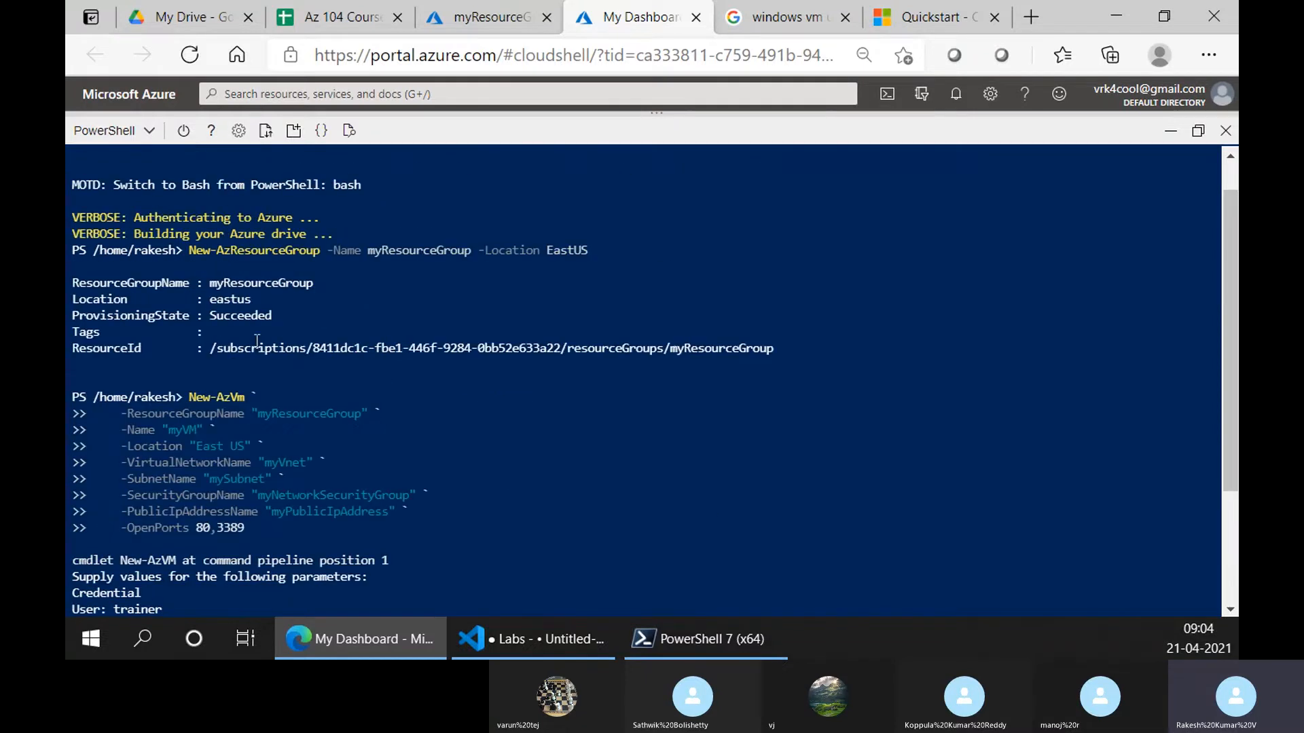
{"action": "left_click", "coordinate": [491, 17]}
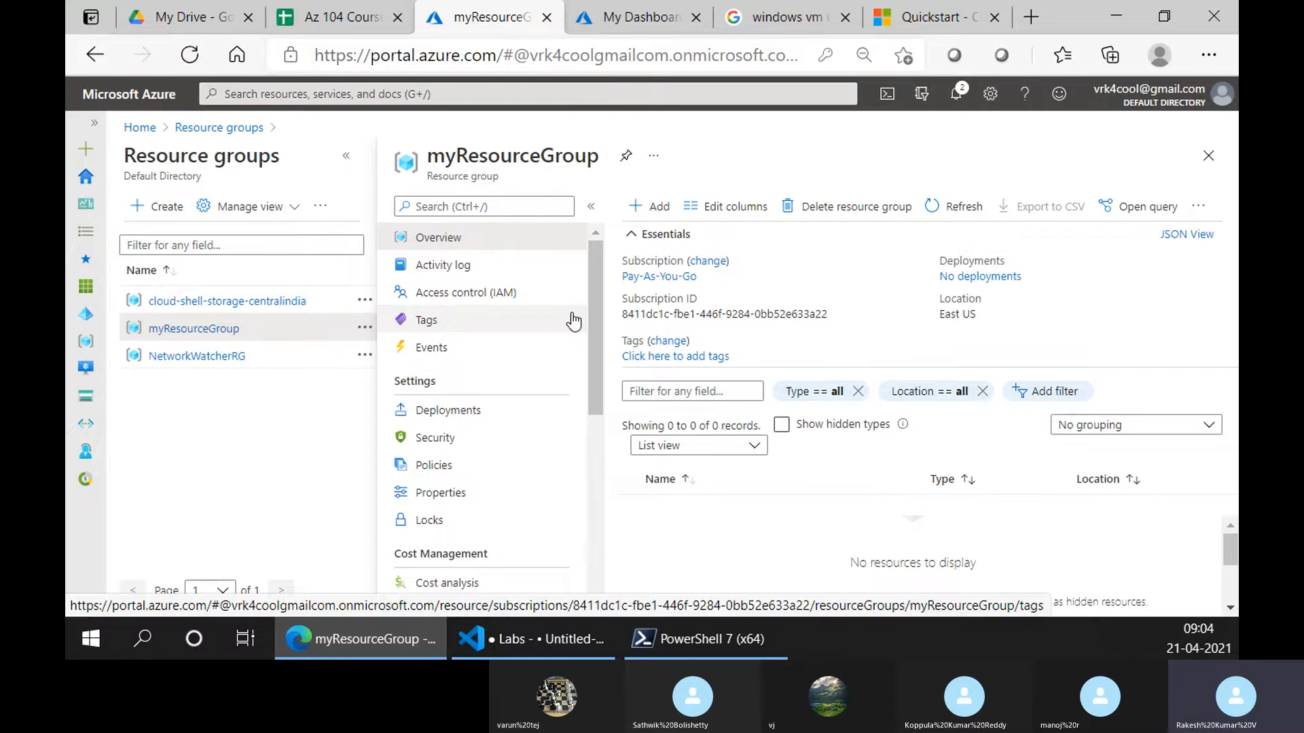
{"action": "left_click", "coordinate": [635, 17]}
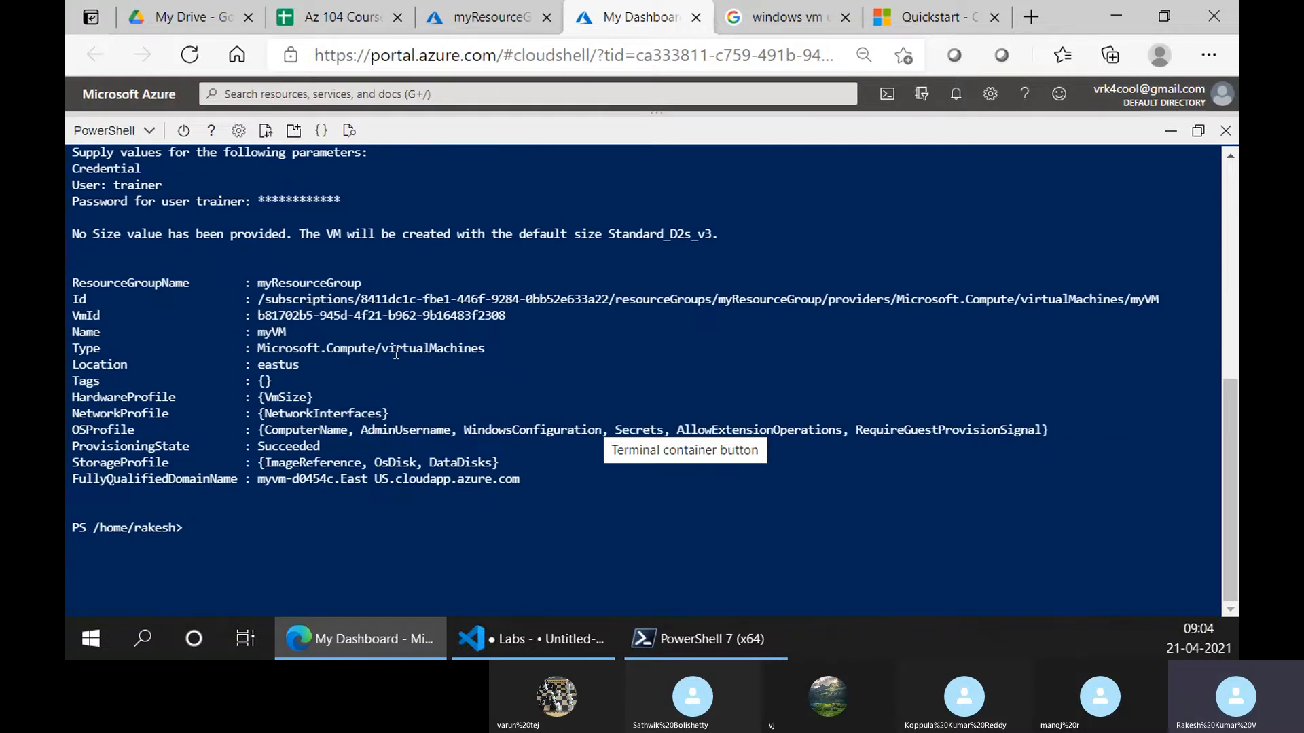
{"action": "left_click", "coordinate": [449, 17]}
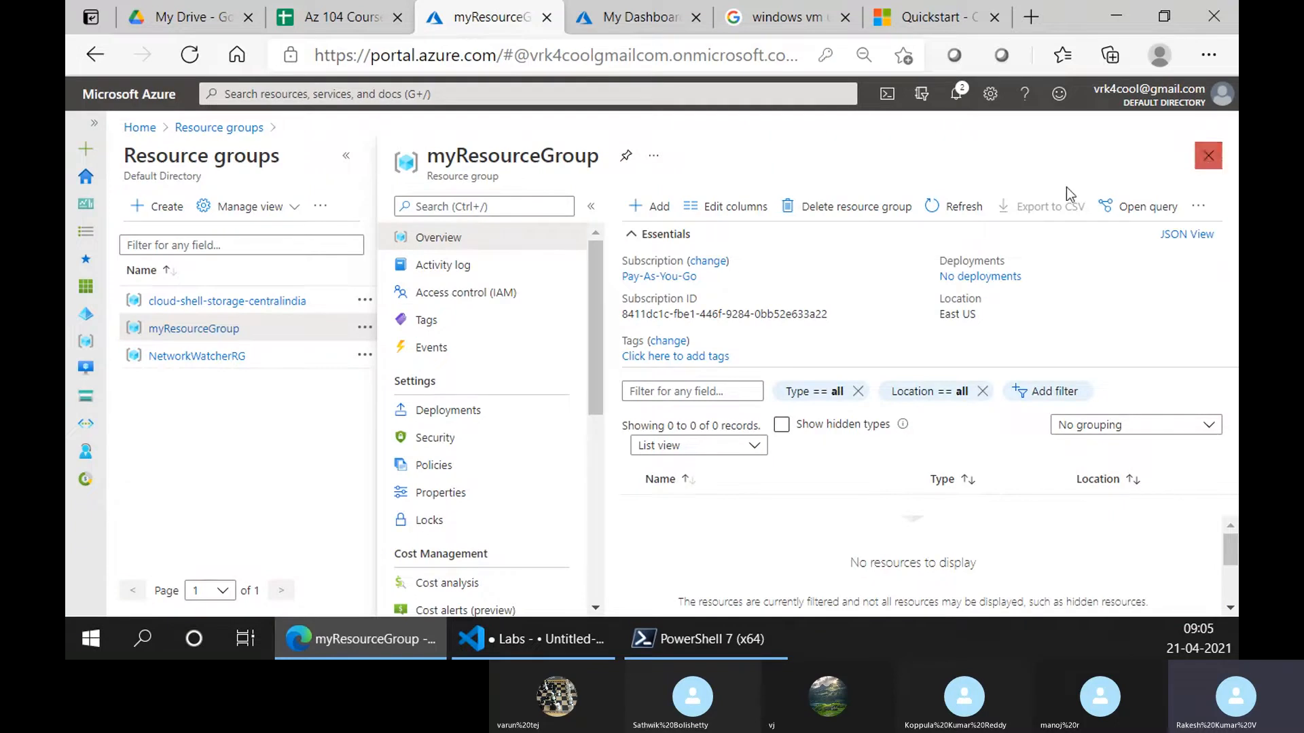
Refresh myResourceGroup's resources, group them by type, and open the myVM overview
{"action": "left_click", "coordinate": [947, 207]}
{"action": "left_click", "coordinate": [346, 157]}
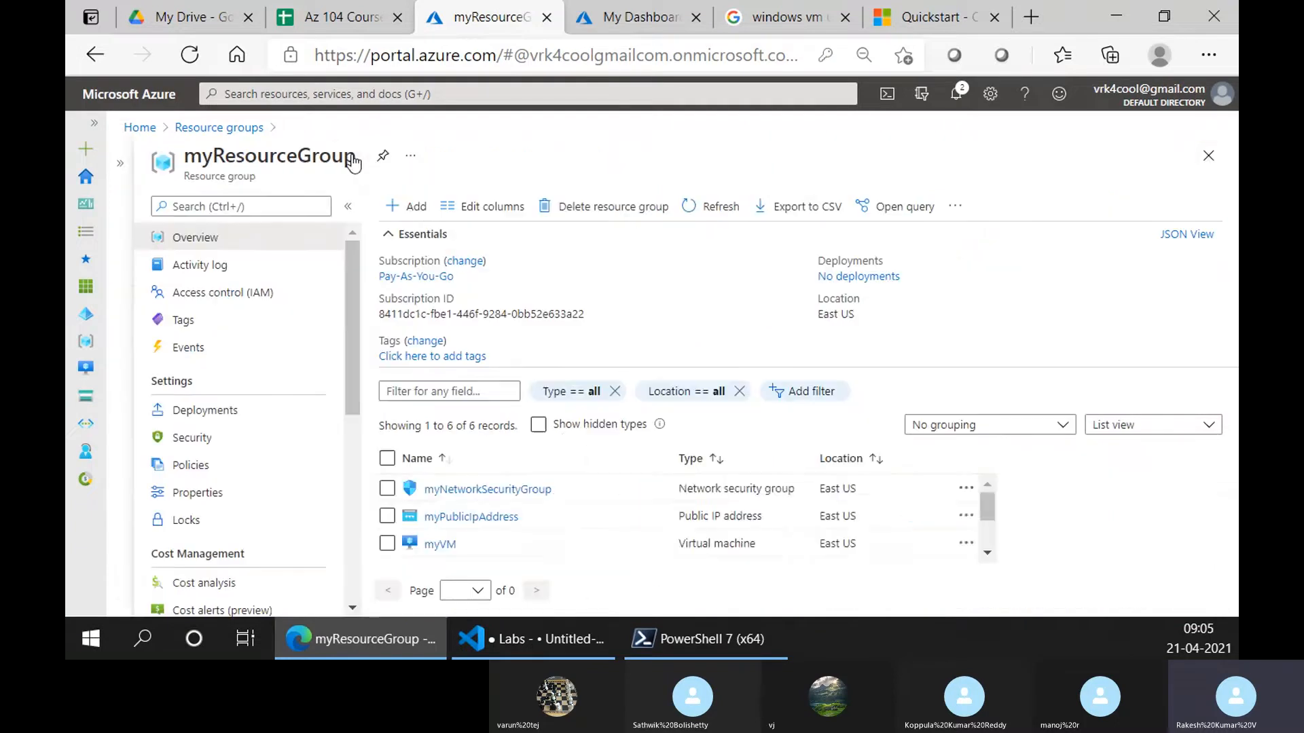
{"action": "scroll", "coordinate": [584, 490], "scroll_direction": "down", "scroll_amount": 3}
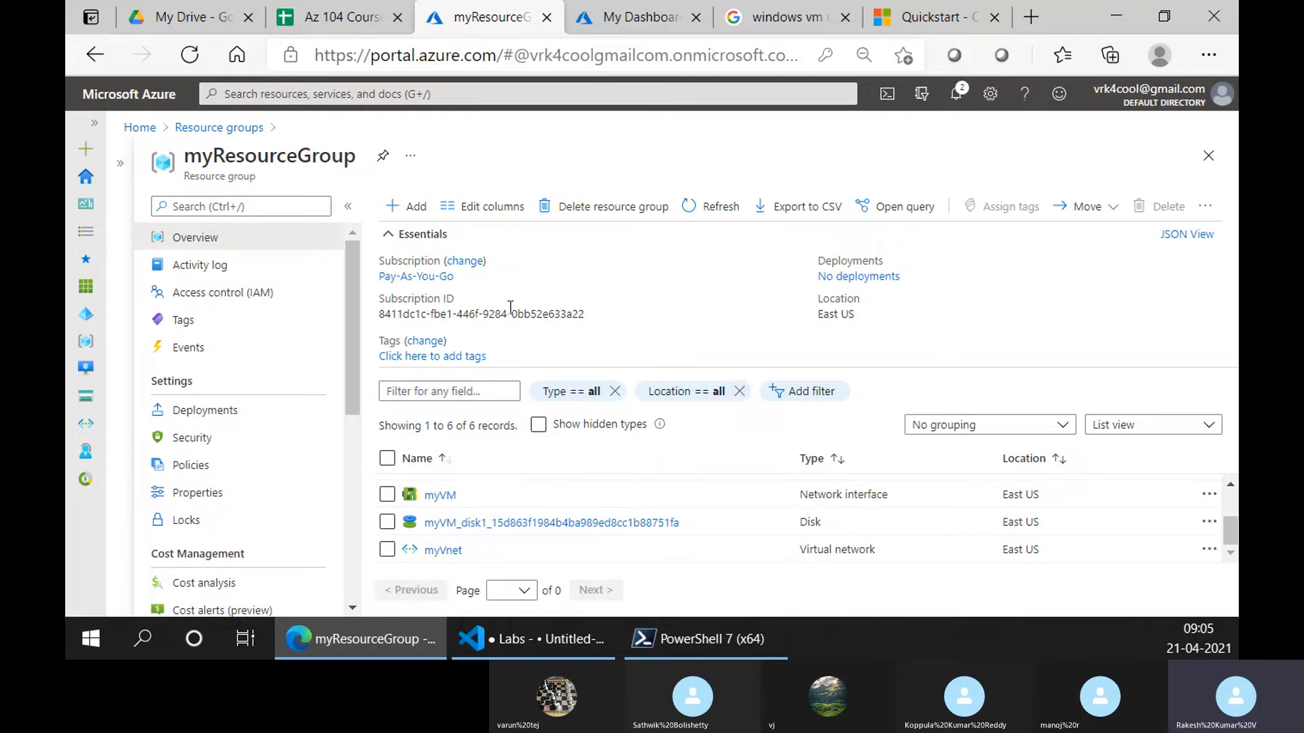
{"action": "left_click", "coordinate": [381, 233]}
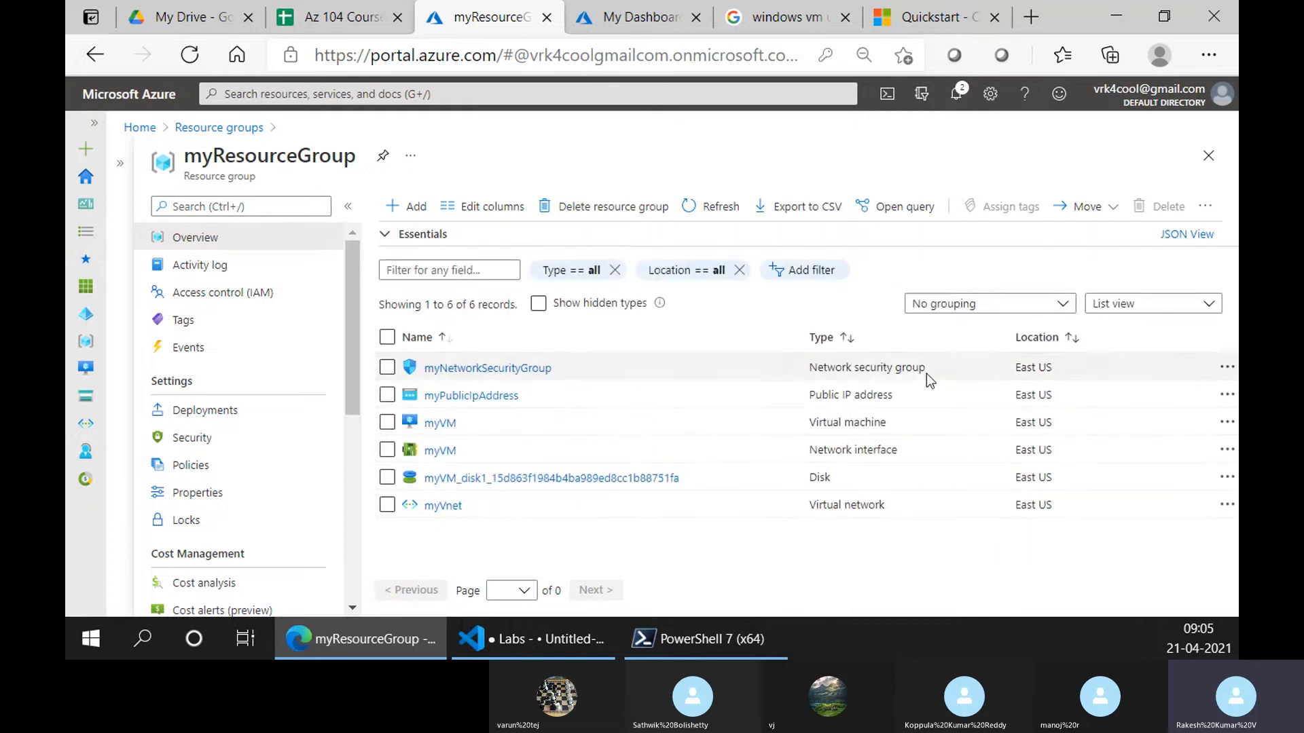
{"action": "left_click", "coordinate": [951, 303]}
{"action": "left_click", "coordinate": [986, 356]}
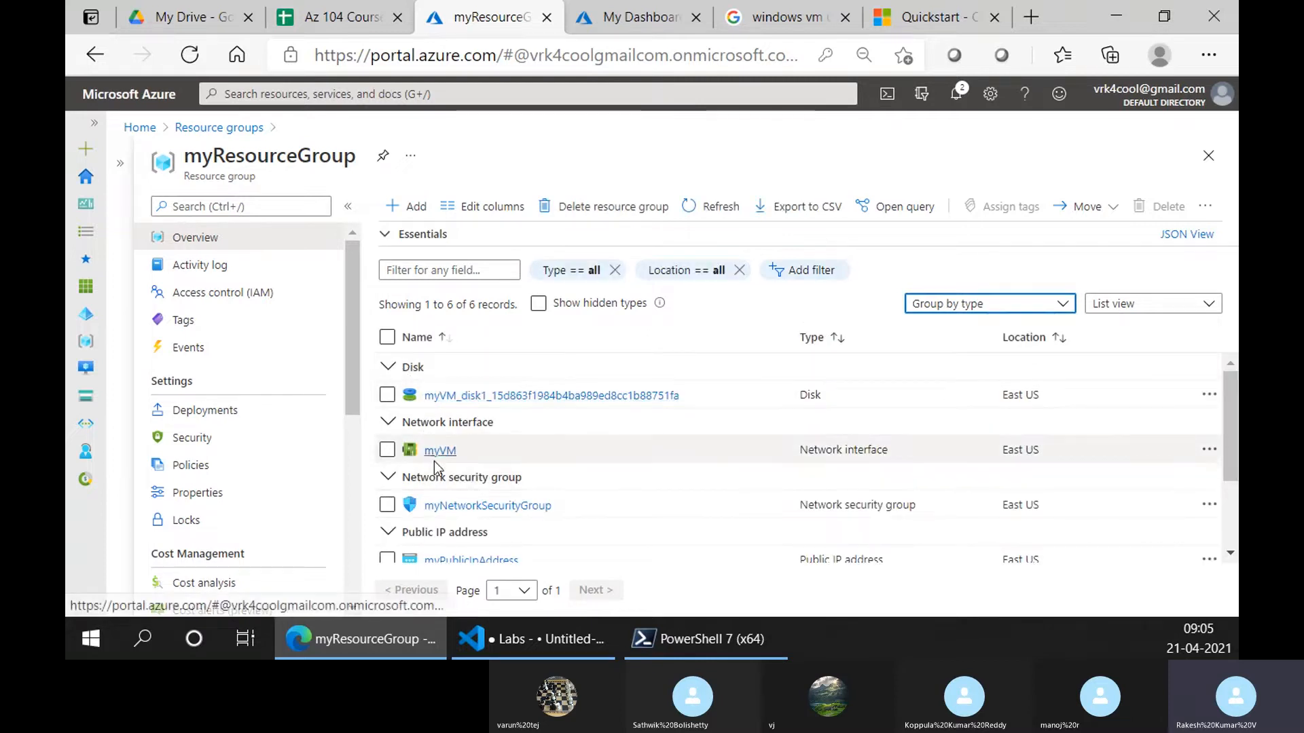
{"action": "scroll", "coordinate": [435, 467], "scroll_direction": "down", "scroll_amount": 1}
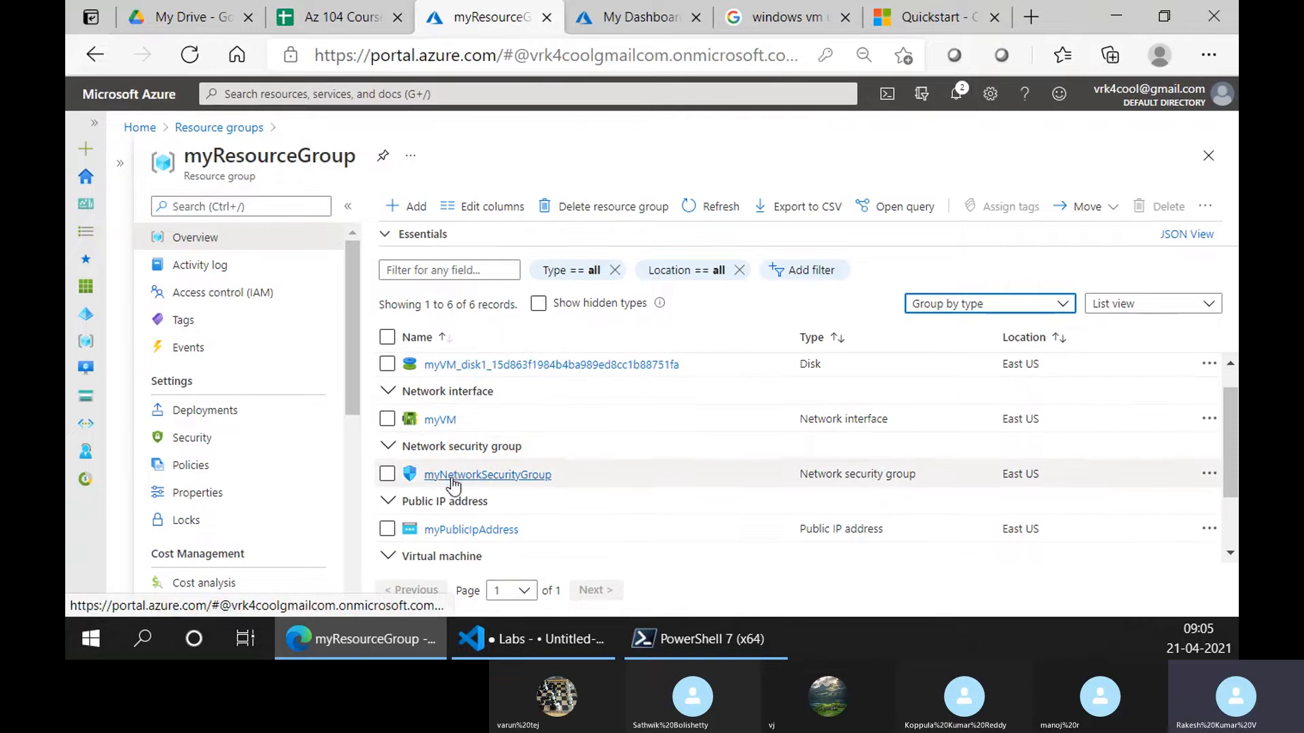
{"action": "scroll", "coordinate": [454, 481], "scroll_direction": "down", "scroll_amount": 2}
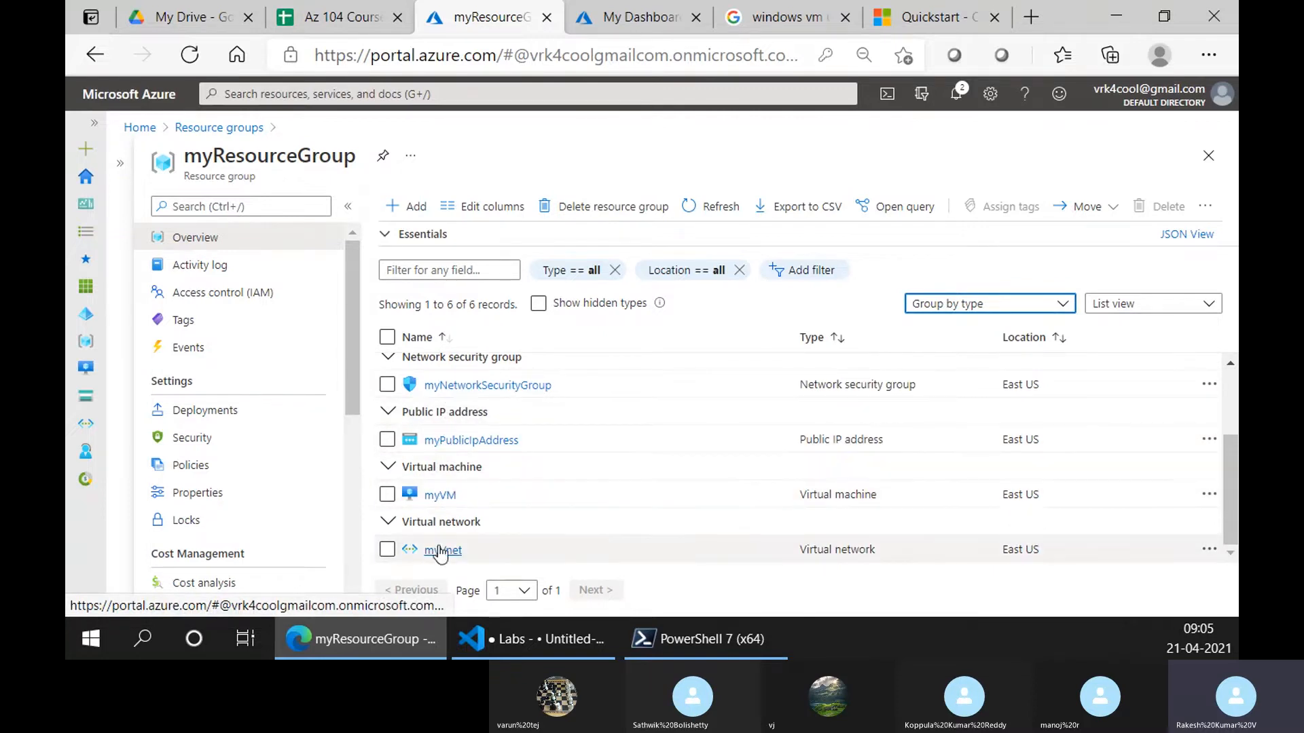
{"action": "left_click", "coordinate": [442, 496]}
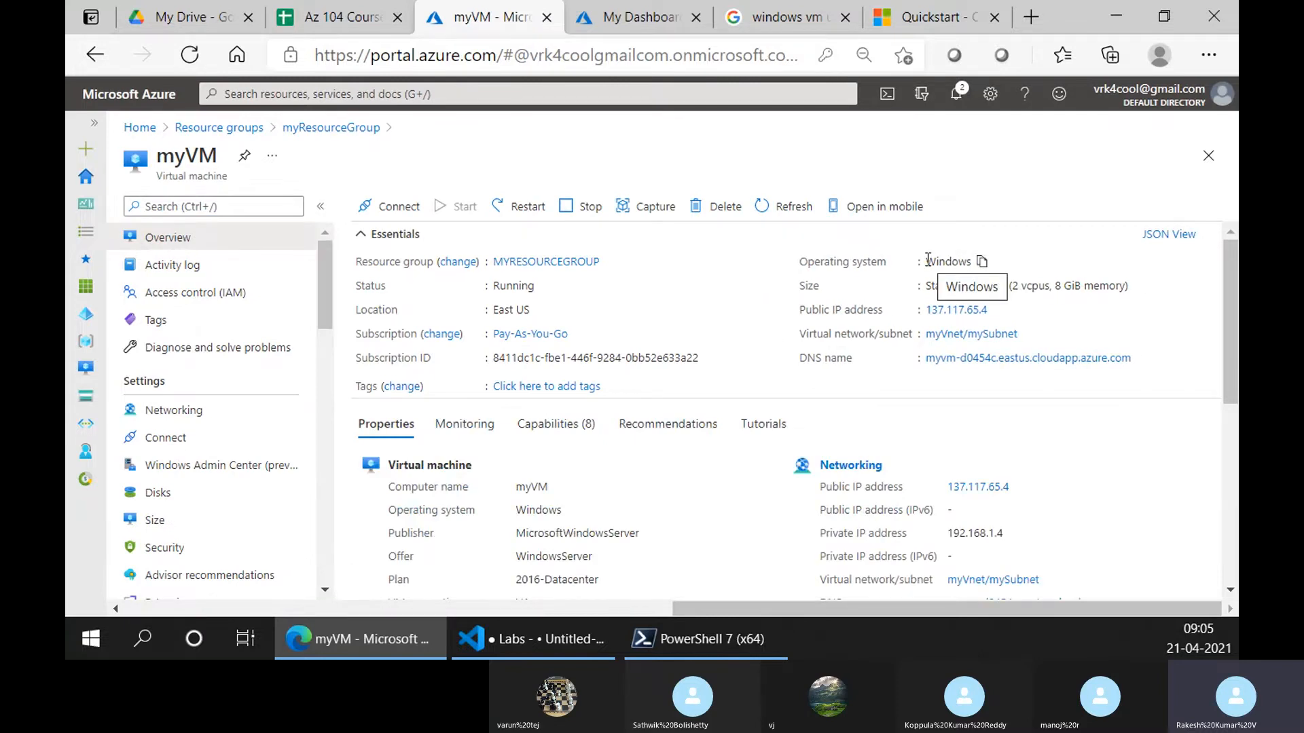
Bring up the Cloud Shell tab showing myVM's Succeeded deployment output
{"action": "left_click", "coordinate": [637, 642]}
{"action": "left_click", "coordinate": [634, 632]}
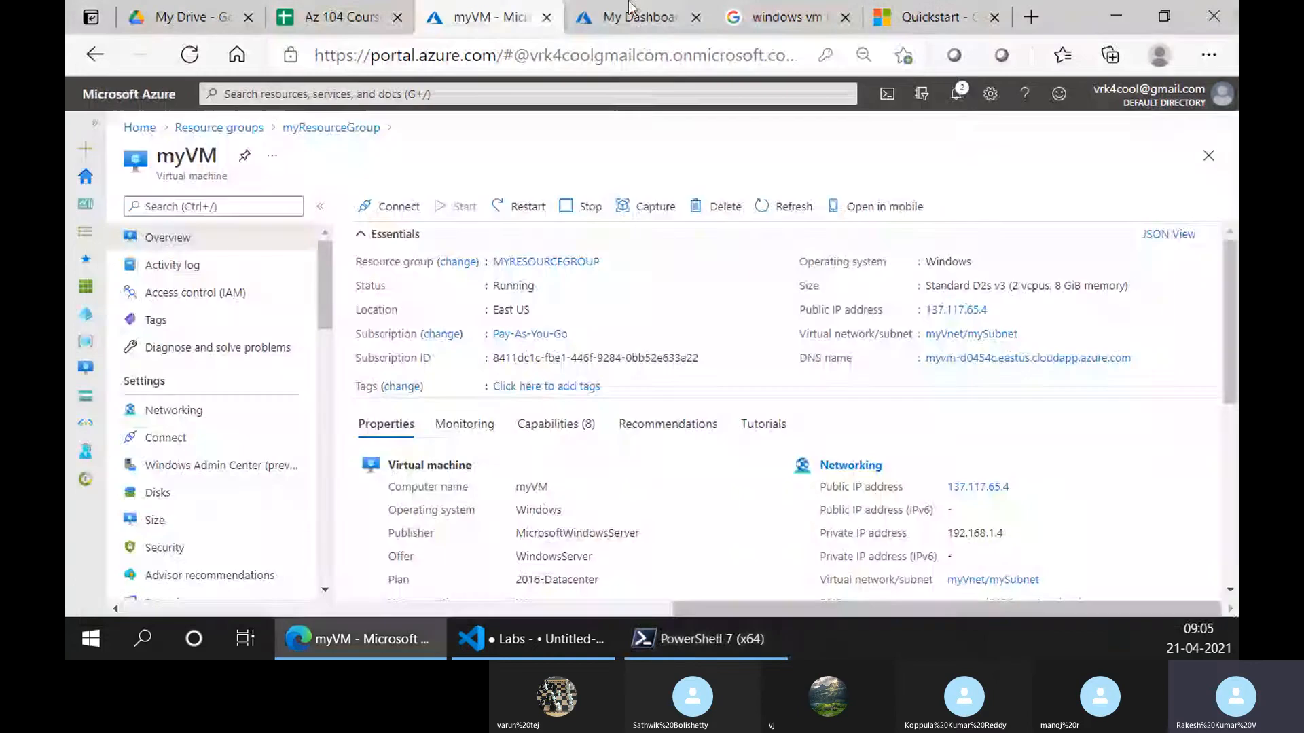
{"action": "left_click", "coordinate": [639, 17]}
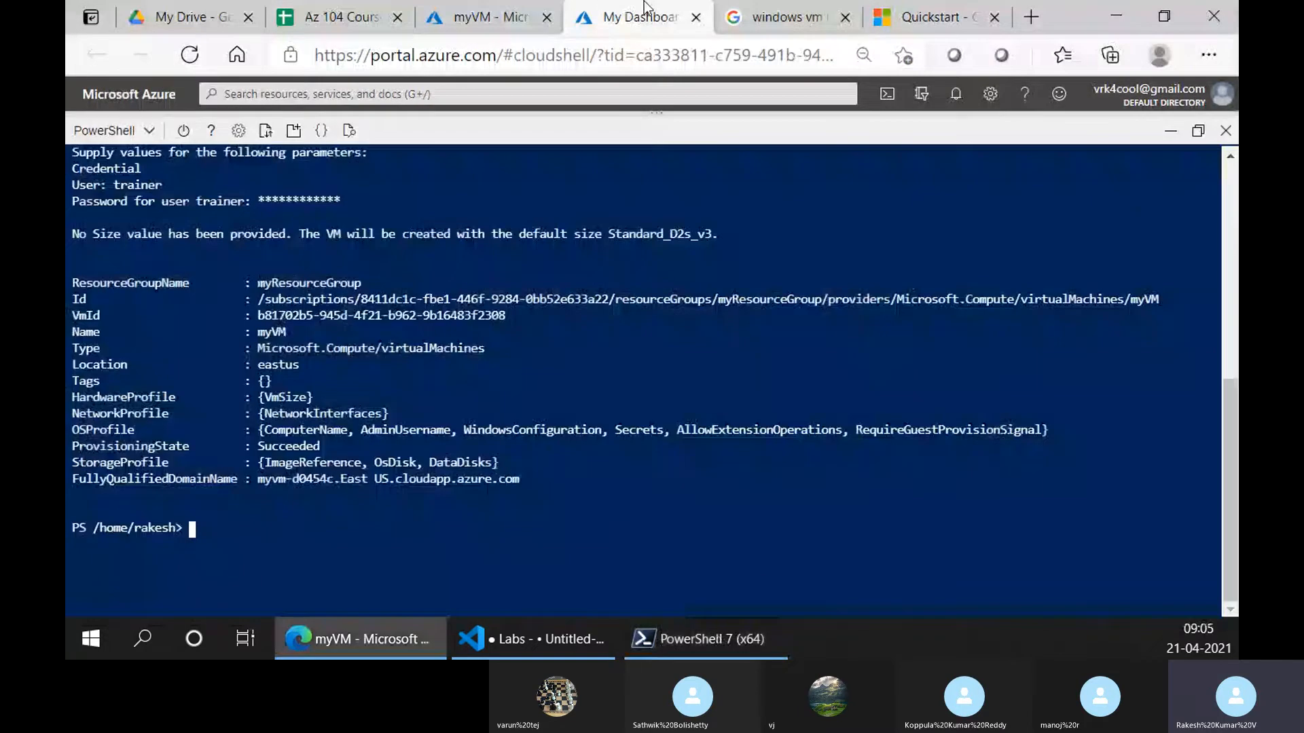
Highlight the Get-AzPublicIpAddress command and its ResourceGroupName myResourceGroup value in the Quickstart
{"action": "left_click", "coordinate": [935, 15]}
{"action": "scroll", "coordinate": [734, 305], "scroll_direction": "down", "scroll_amount": 6}
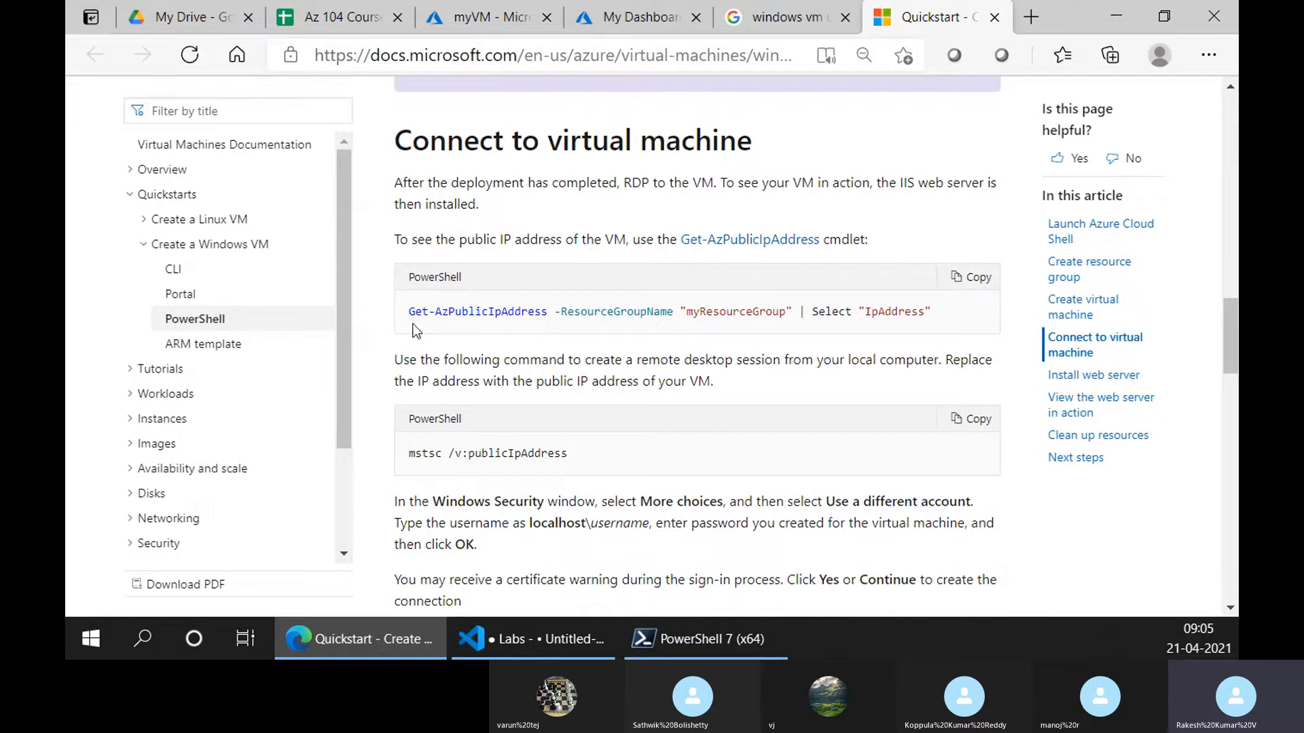
{"action": "left_click_drag", "start_coordinate": [410, 309], "coordinate": [550, 326]}
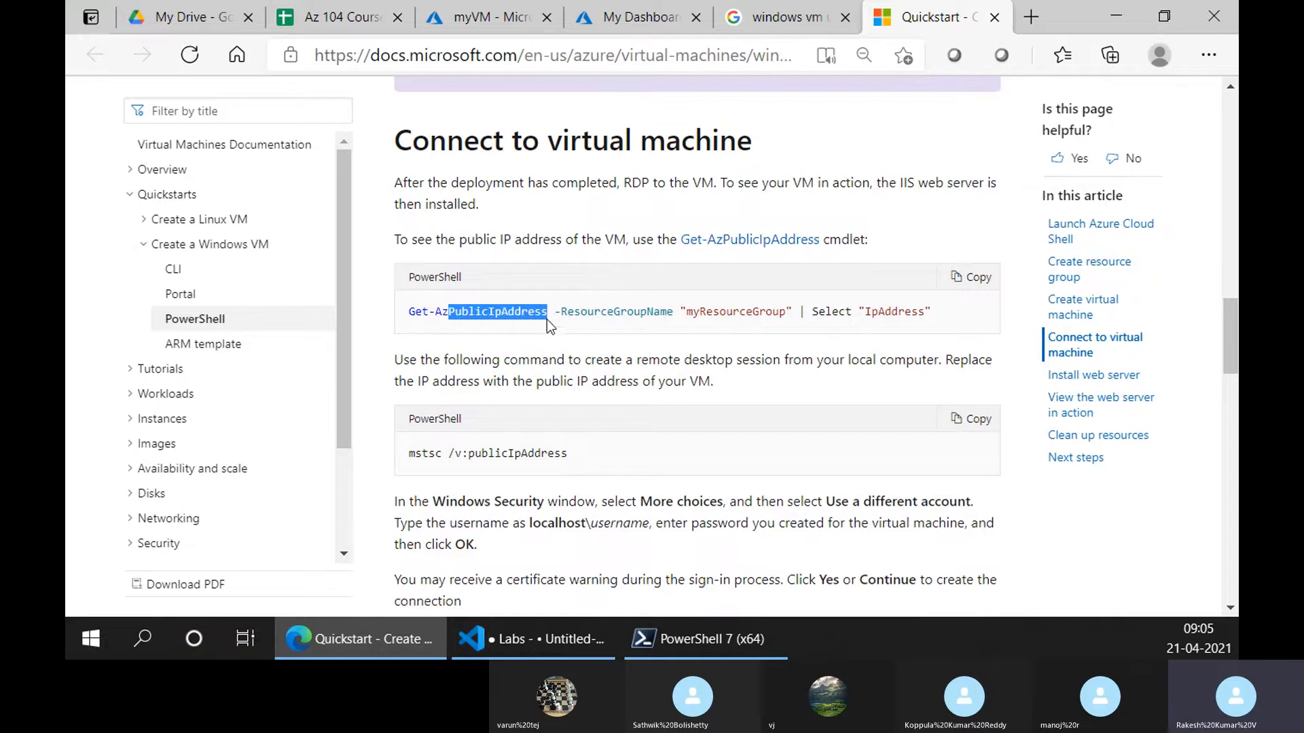
{"action": "double_click", "coordinate": [591, 313]}
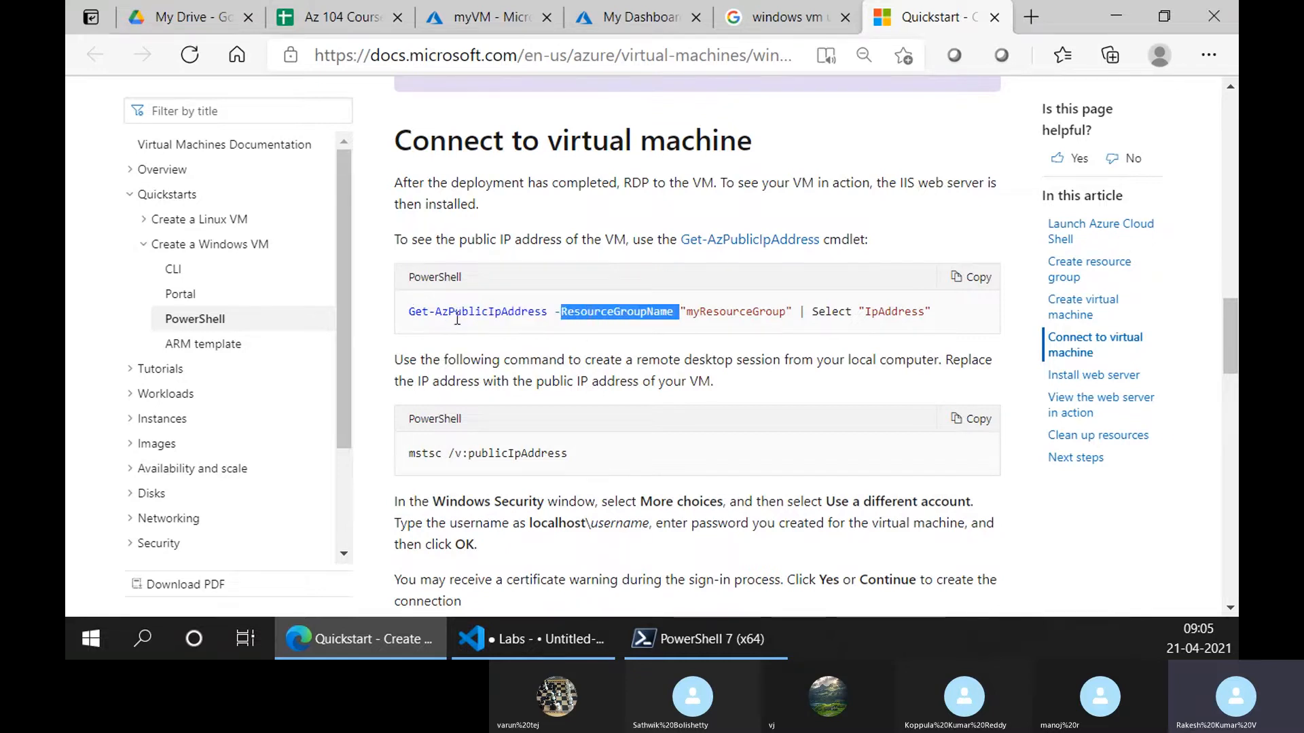
{"action": "left_click_drag", "start_coordinate": [686, 314], "coordinate": [784, 305]}
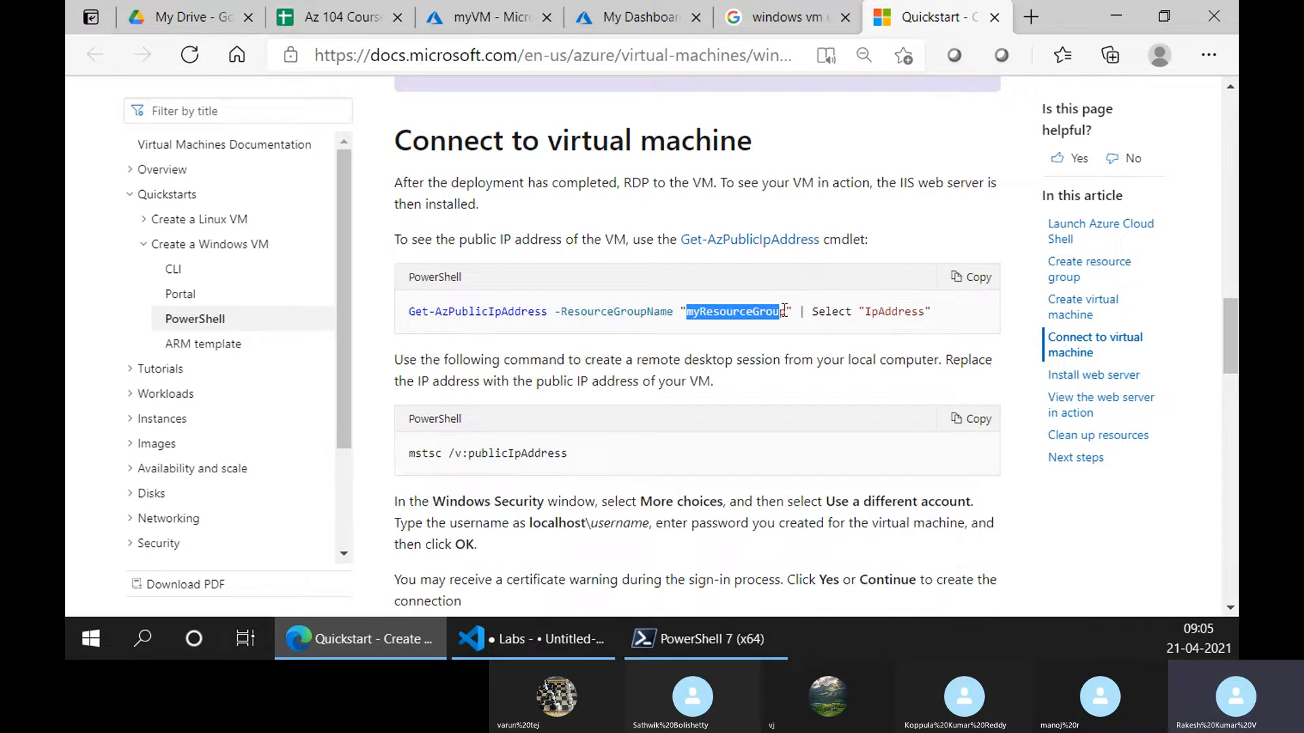
{"action": "left_click", "coordinate": [784, 309]}
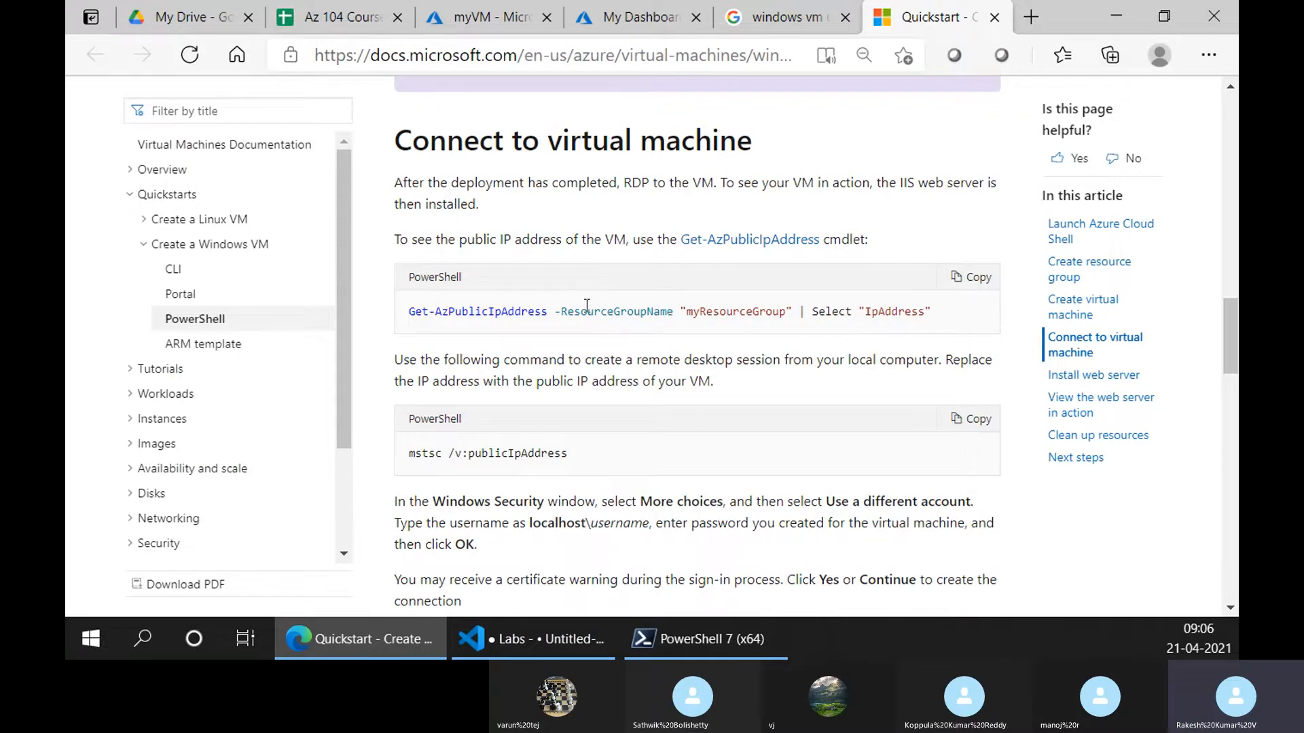
Highlight the mstsc remote desktop command, then bring the local PowerShell 7 window forward
{"action": "scroll", "coordinate": [570, 380], "scroll_direction": "down", "scroll_amount": 2}
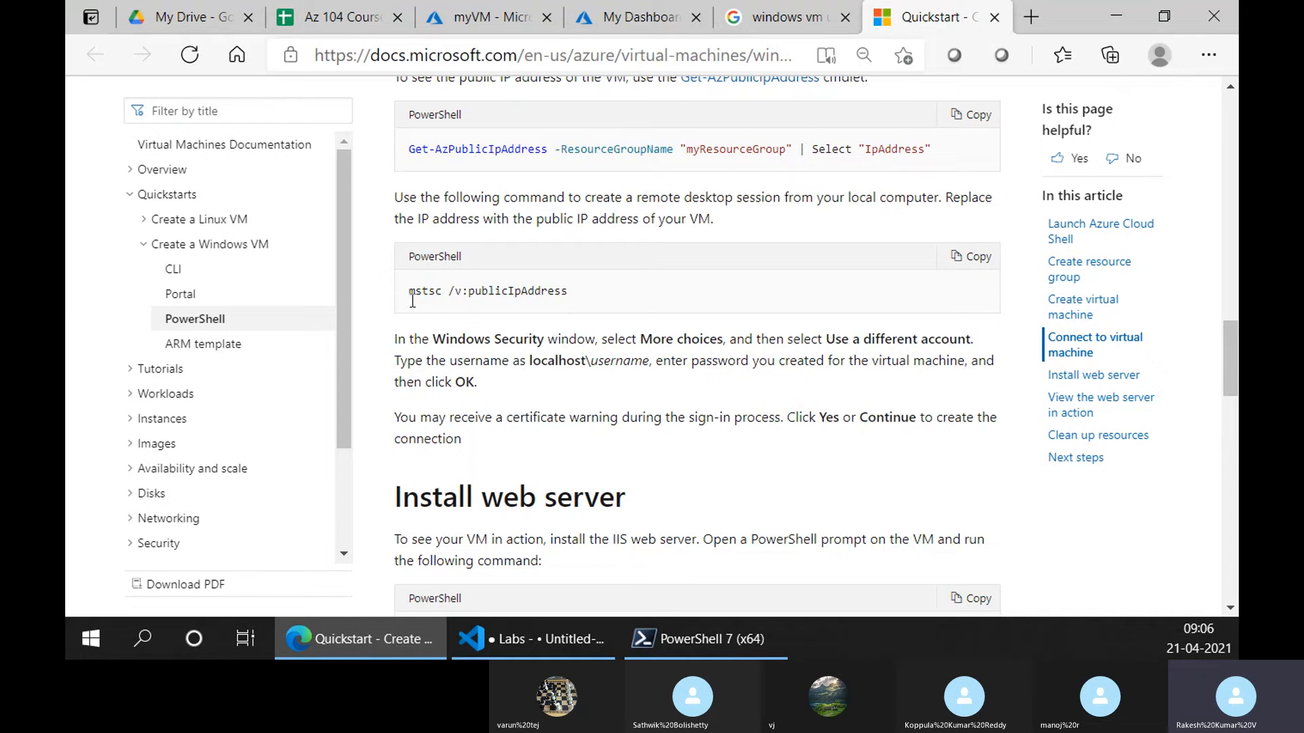
{"action": "left_click_drag", "start_coordinate": [408, 293], "coordinate": [571, 297]}
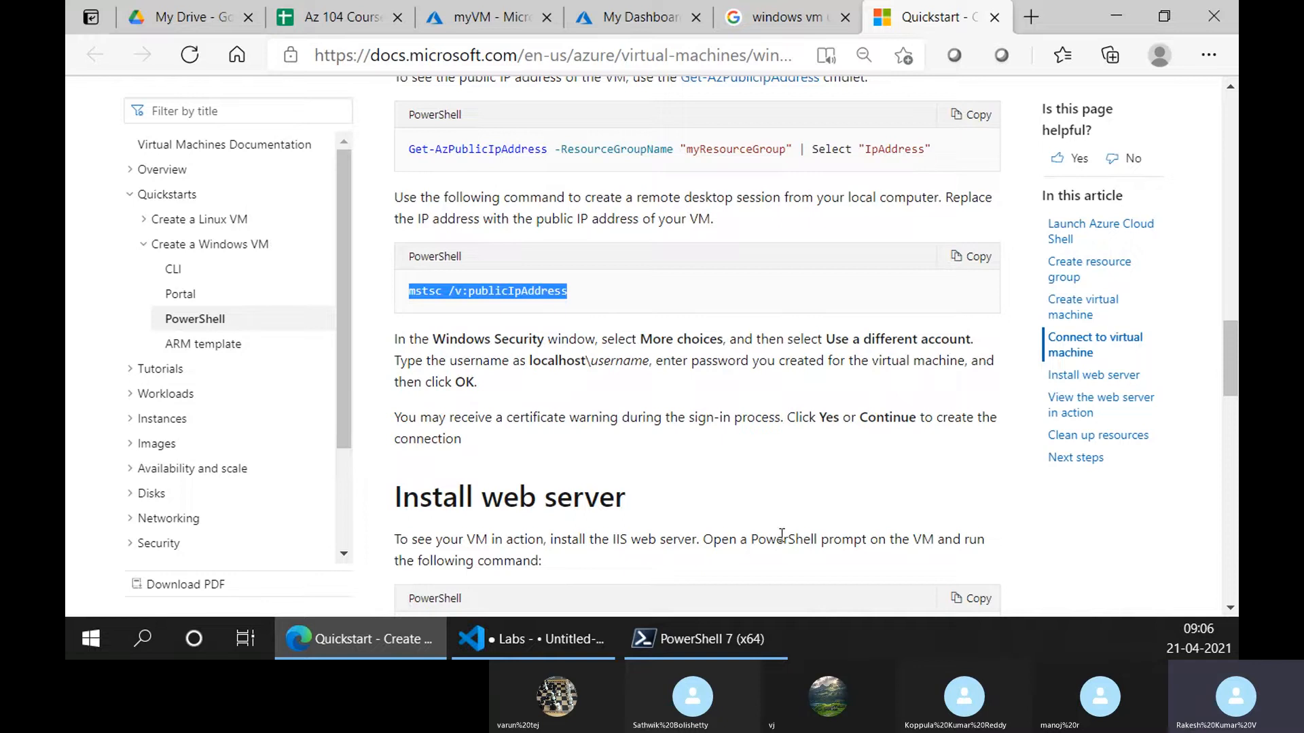
{"action": "double_click", "coordinate": [432, 293]}
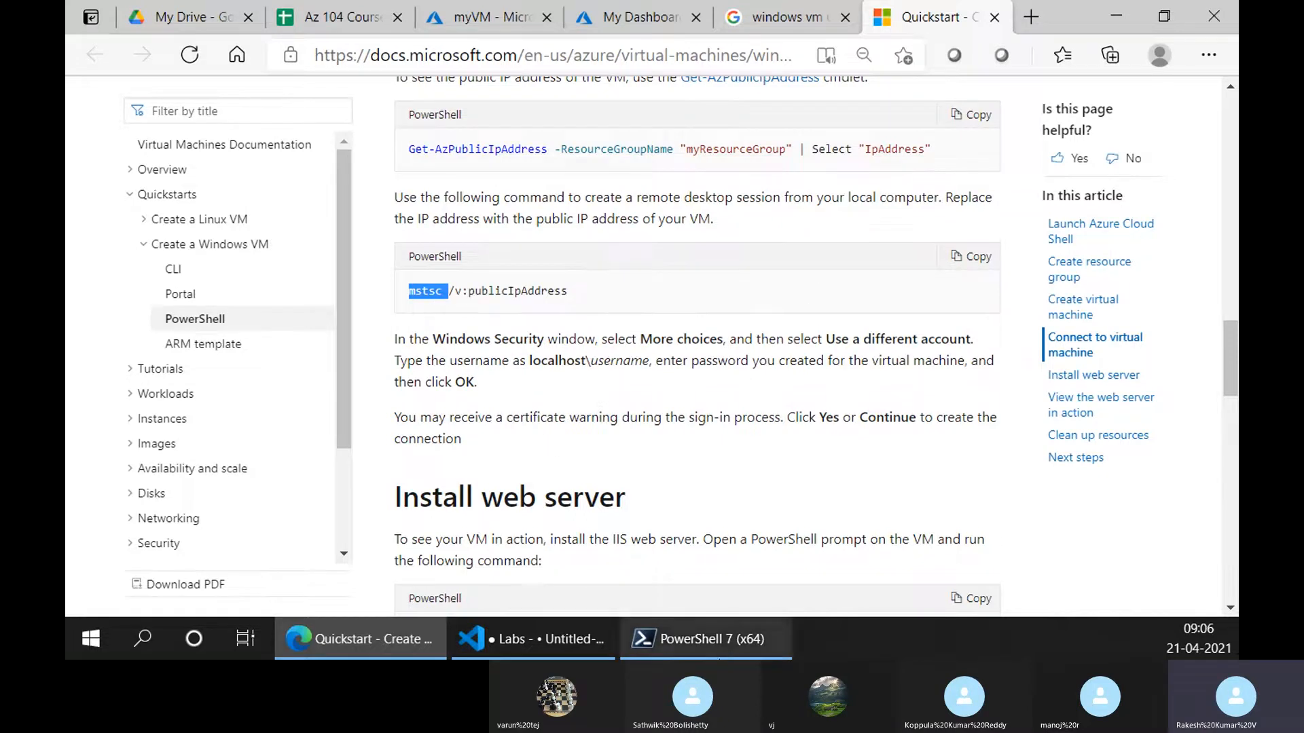
{"action": "left_click", "coordinate": [723, 645]}
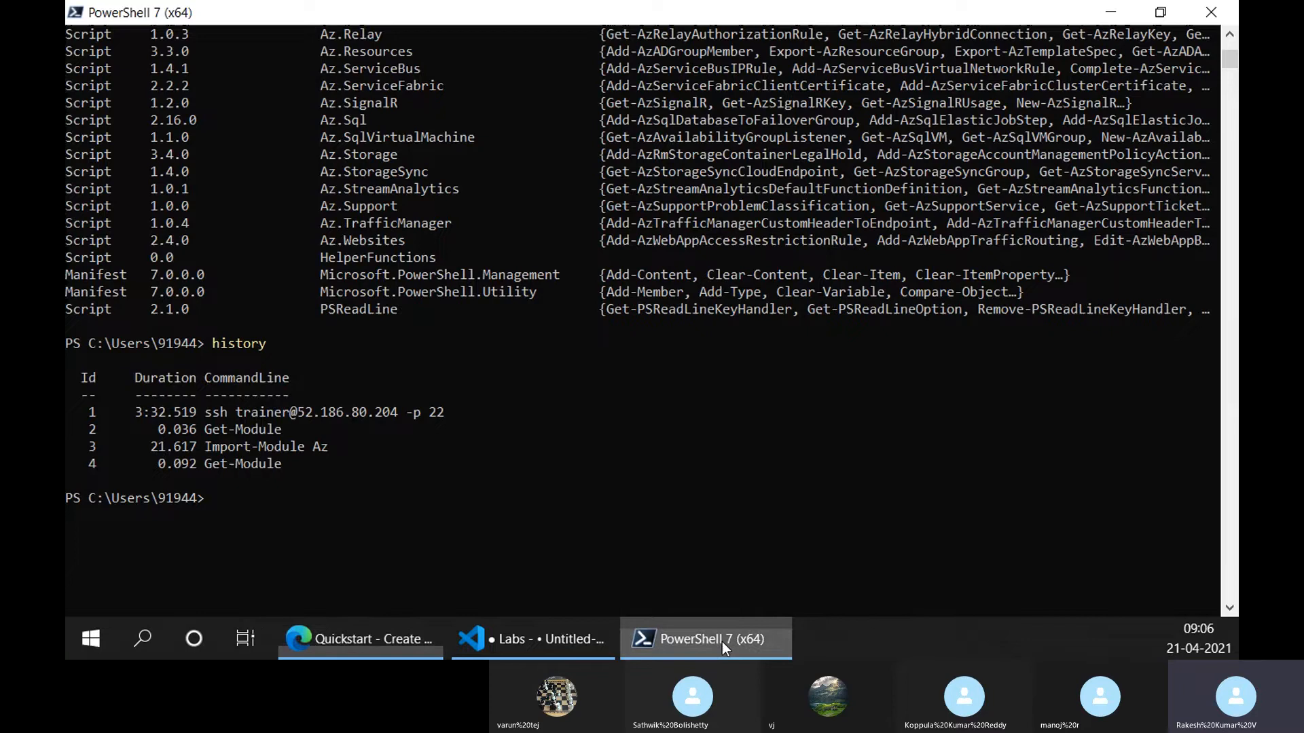
Connect Remote Desktop to myVM's public IP 137.117.65.4
{"action": "left_click", "coordinate": [723, 642]}
{"action": "left_click", "coordinate": [638, 17]}
{"action": "left_click", "coordinate": [485, 17]}
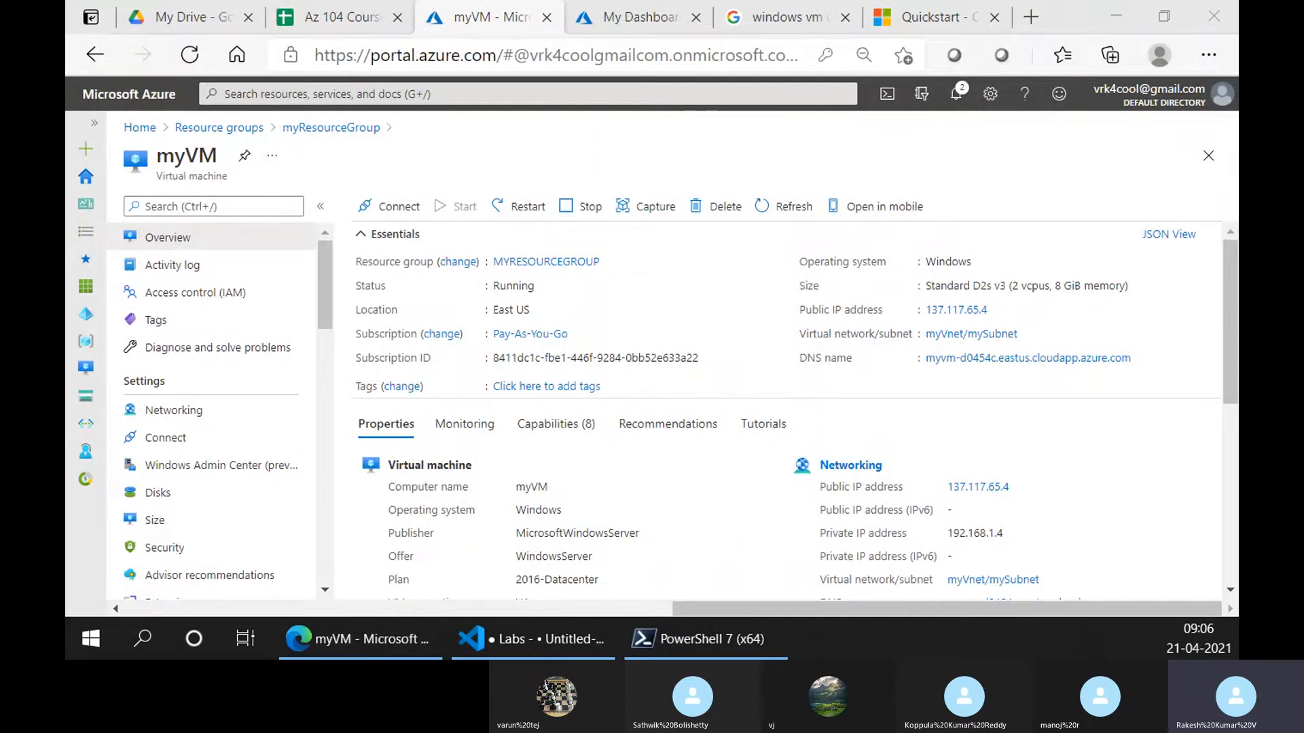
{"action": "left_click_drag", "start_coordinate": [65, 326], "coordinate": [712, 174]}
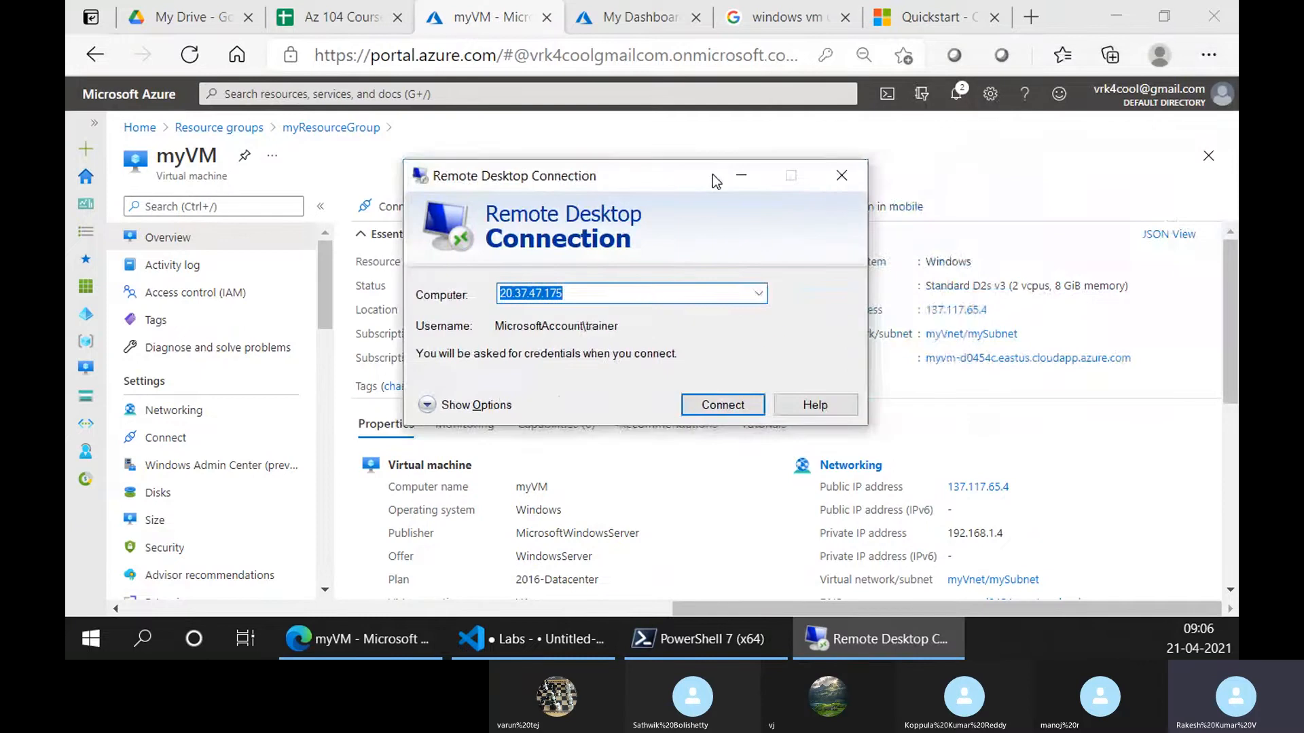
{"action": "type", "text": "137.117.65.4"}
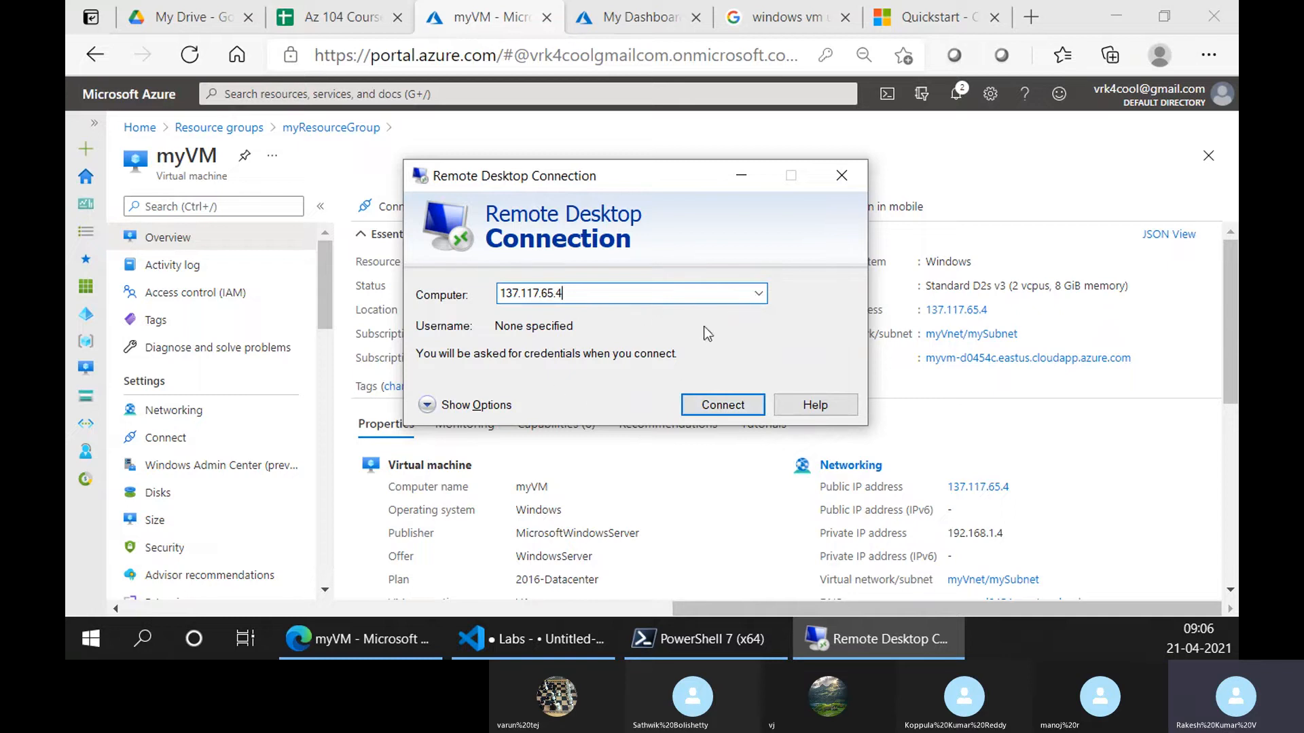
{"action": "left_click", "coordinate": [699, 403]}
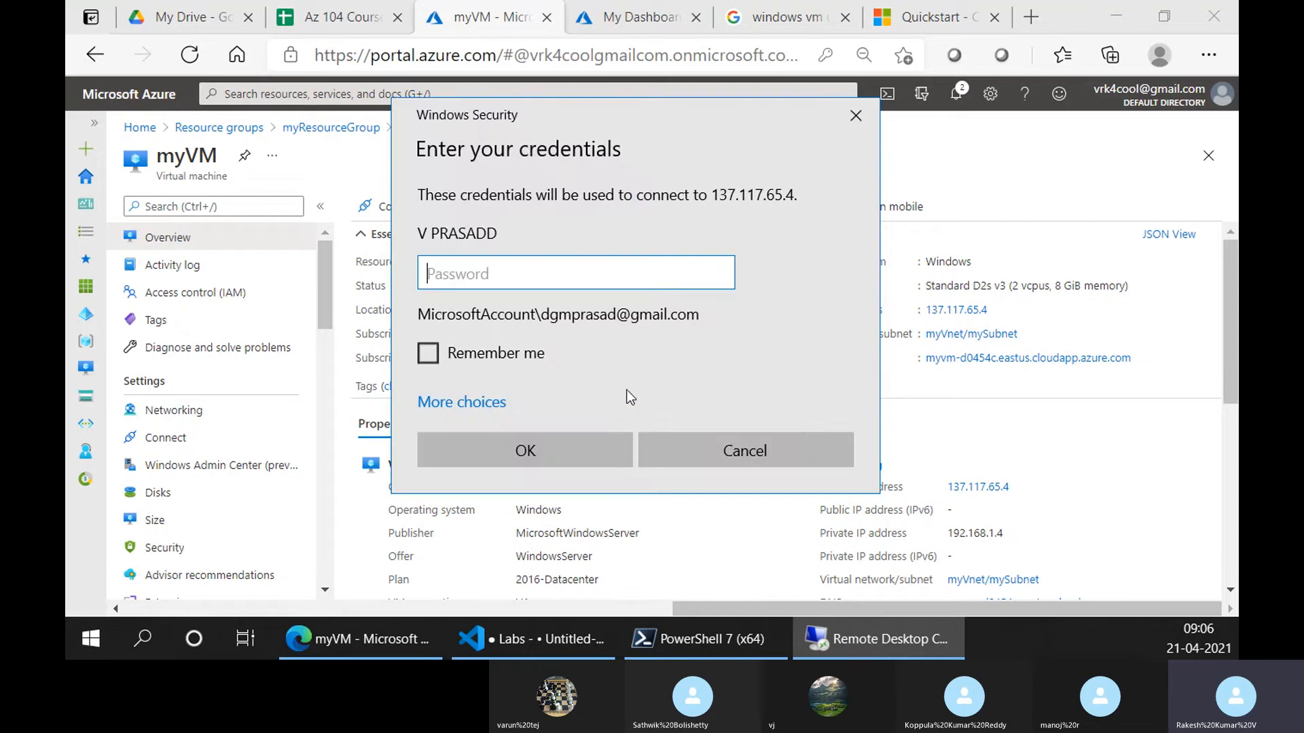
Sign in with a different account using the VM admin username and password
{"action": "left_click", "coordinate": [457, 402]}
{"action": "left_click", "coordinate": [527, 495]}
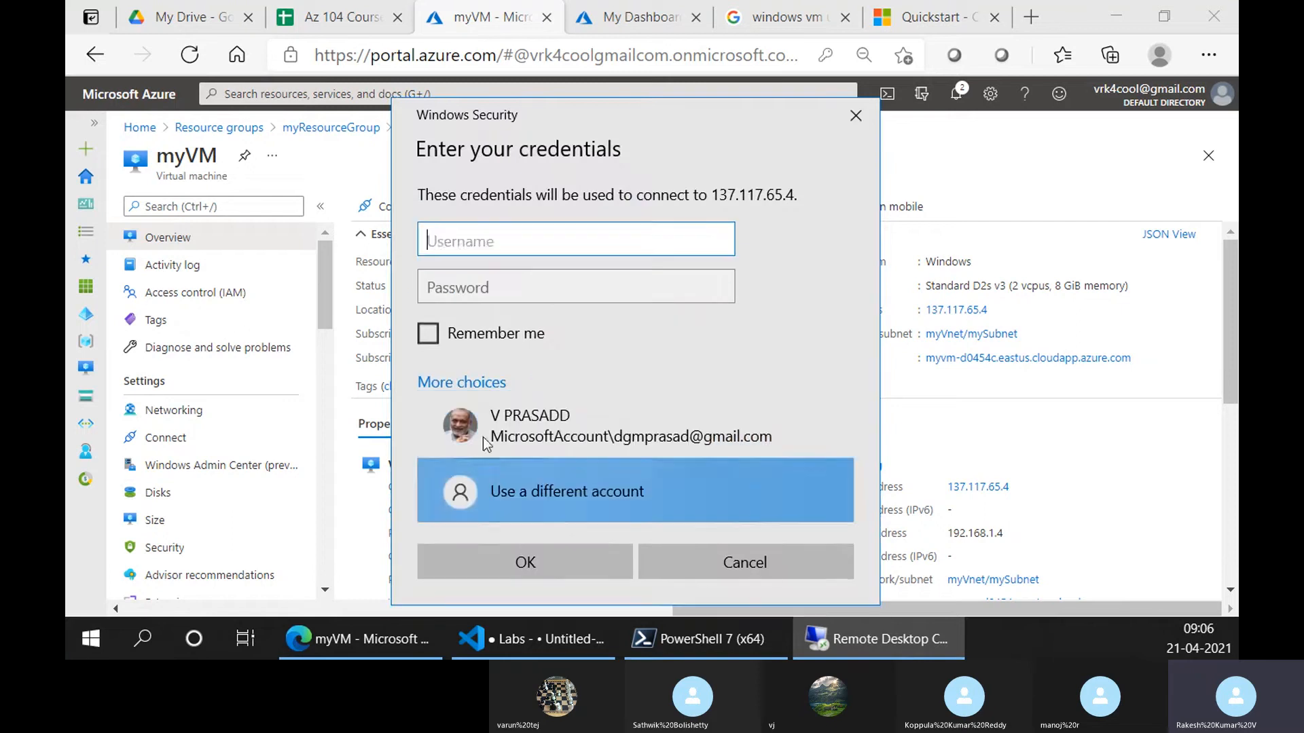
{"action": "type", "text": "trainer"}
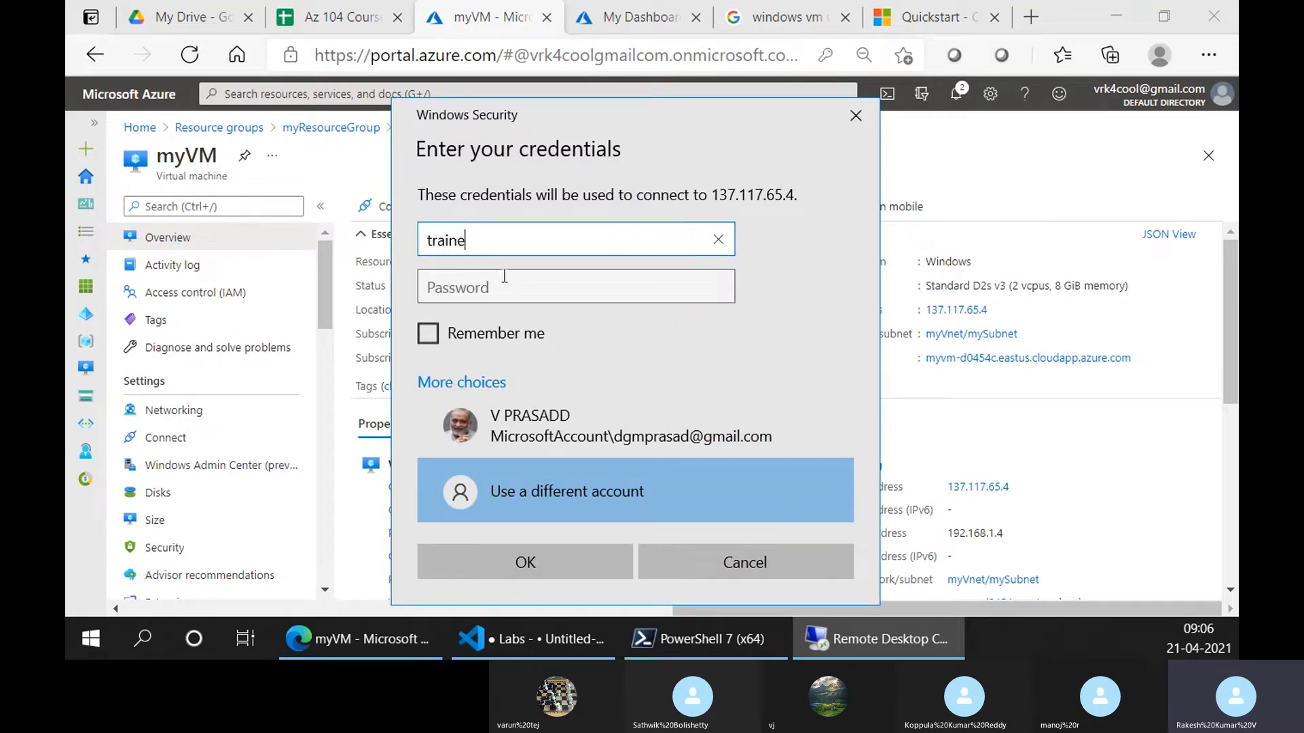
{"action": "key", "text": "Tab"}
{"action": "type", "text": "•••"}
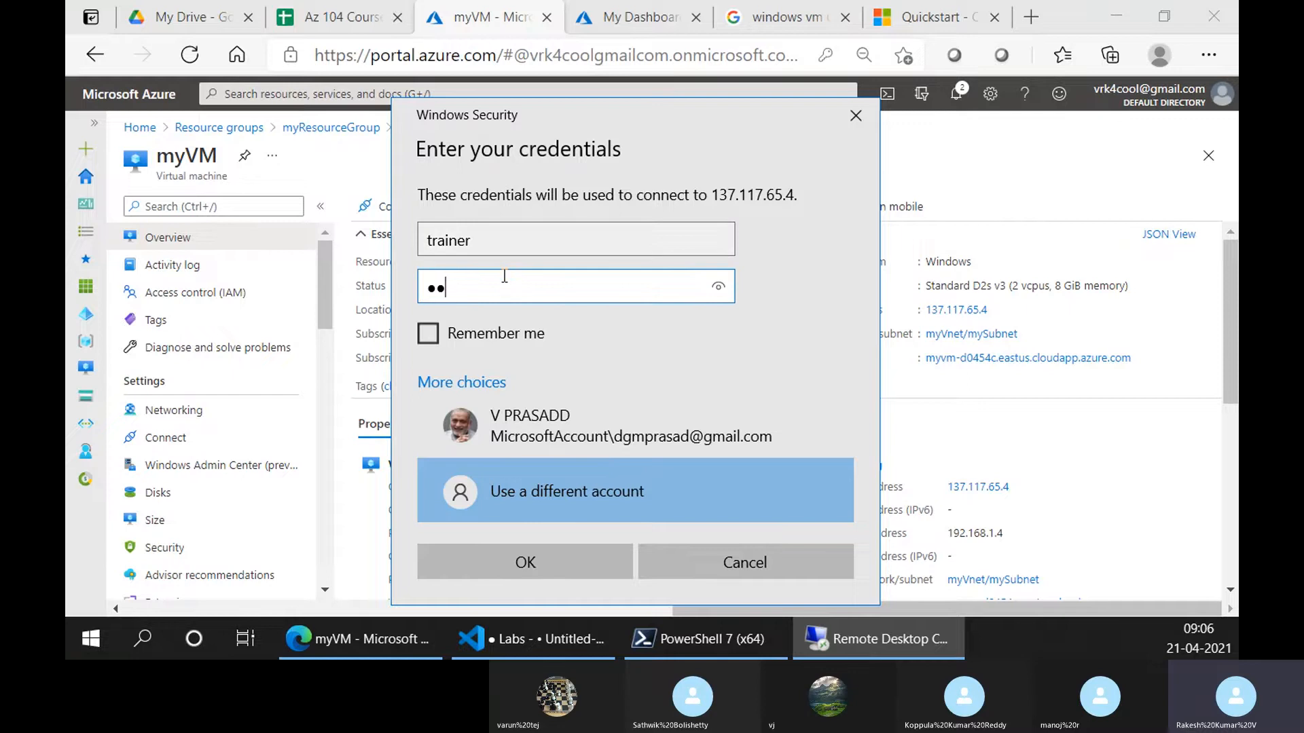
{"action": "key", "text": "BackSpace"}
{"action": "key", "text": "BackSpace"}
{"action": "key", "text": "BackSpace"}
{"action": "type", "text": "•••••••••••"}
{"action": "key", "text": "Return"}
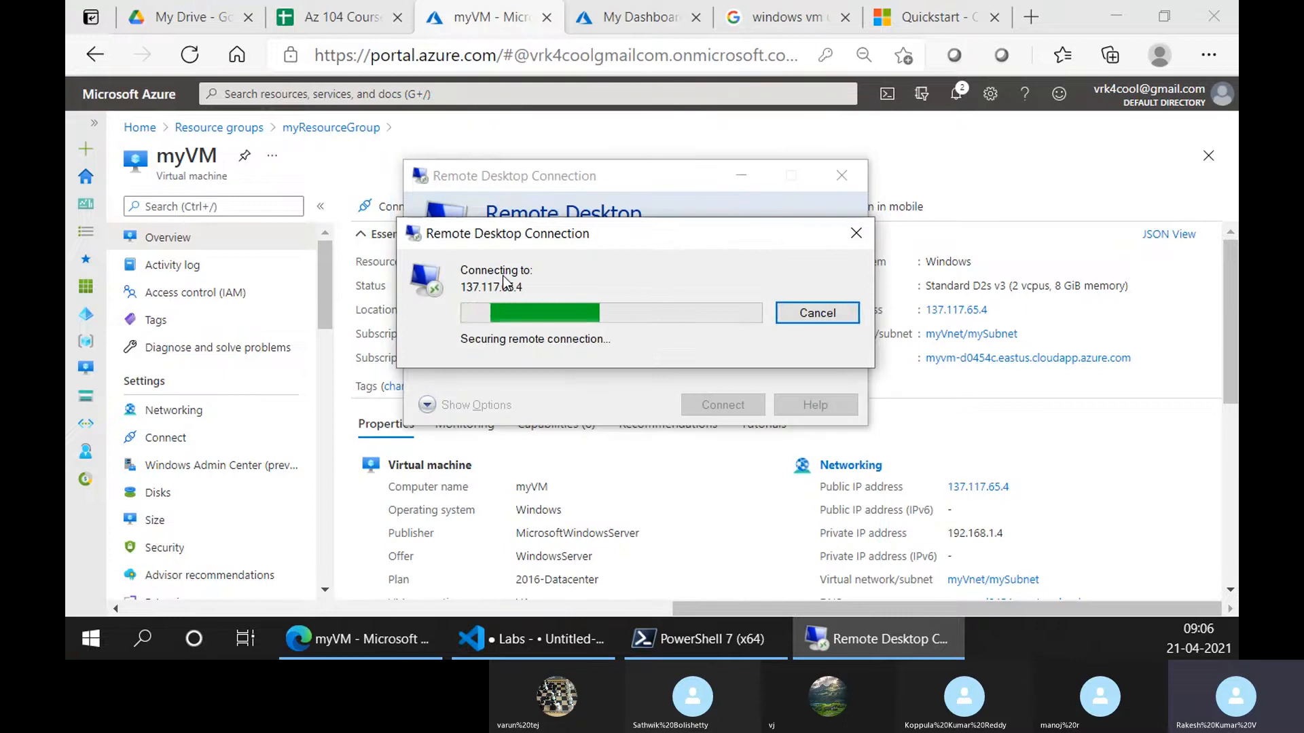
Retry the admin password, then dismiss the failed logon and close Remote Desktop Connection
{"action": "left_click", "coordinate": [467, 429]}
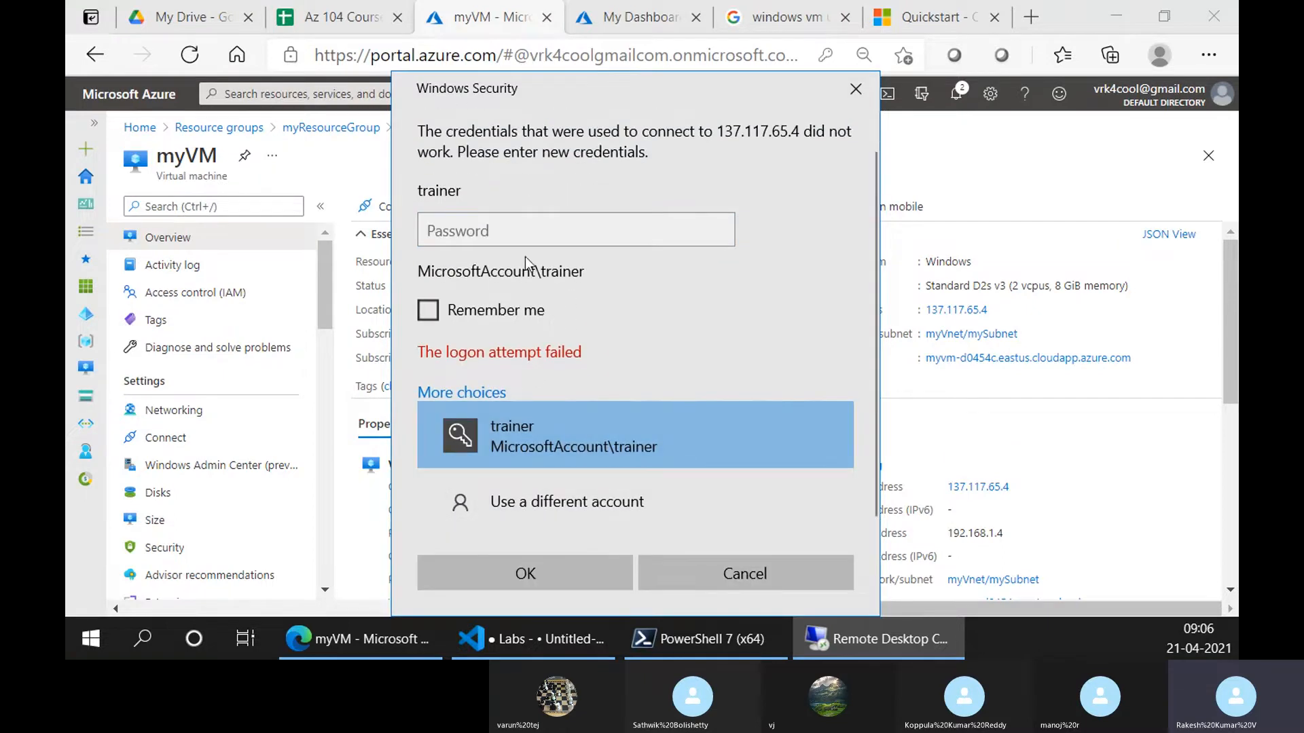
{"action": "left_click", "coordinate": [547, 233]}
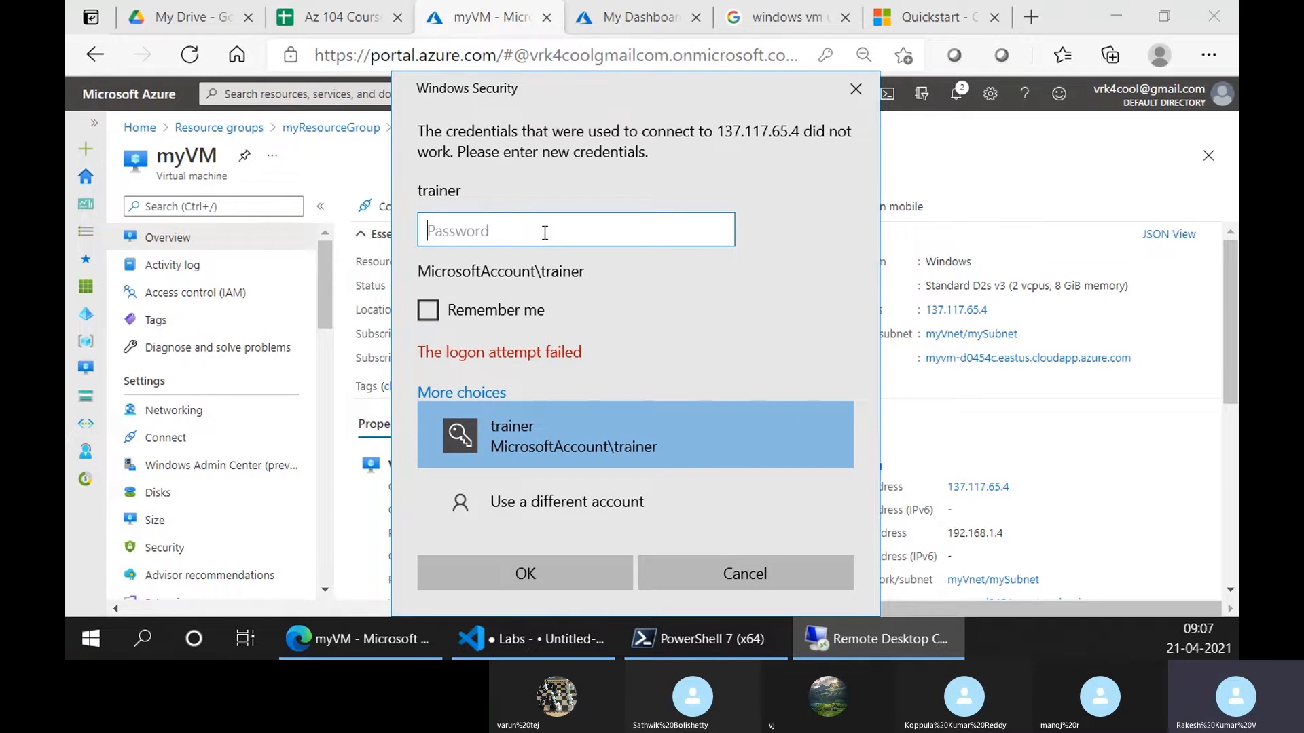
{"action": "type", "text": "••••••••••••"}
{"action": "key", "text": "Return"}
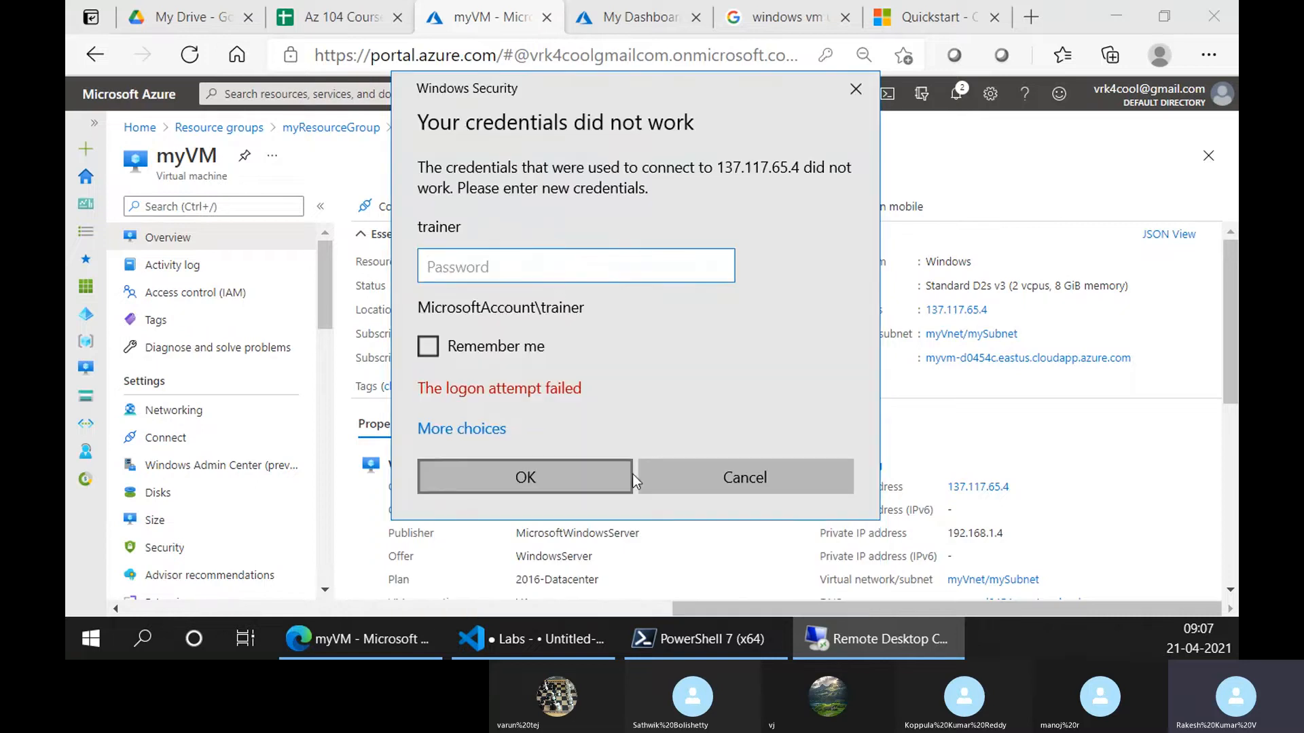
{"action": "left_click", "coordinate": [669, 472]}
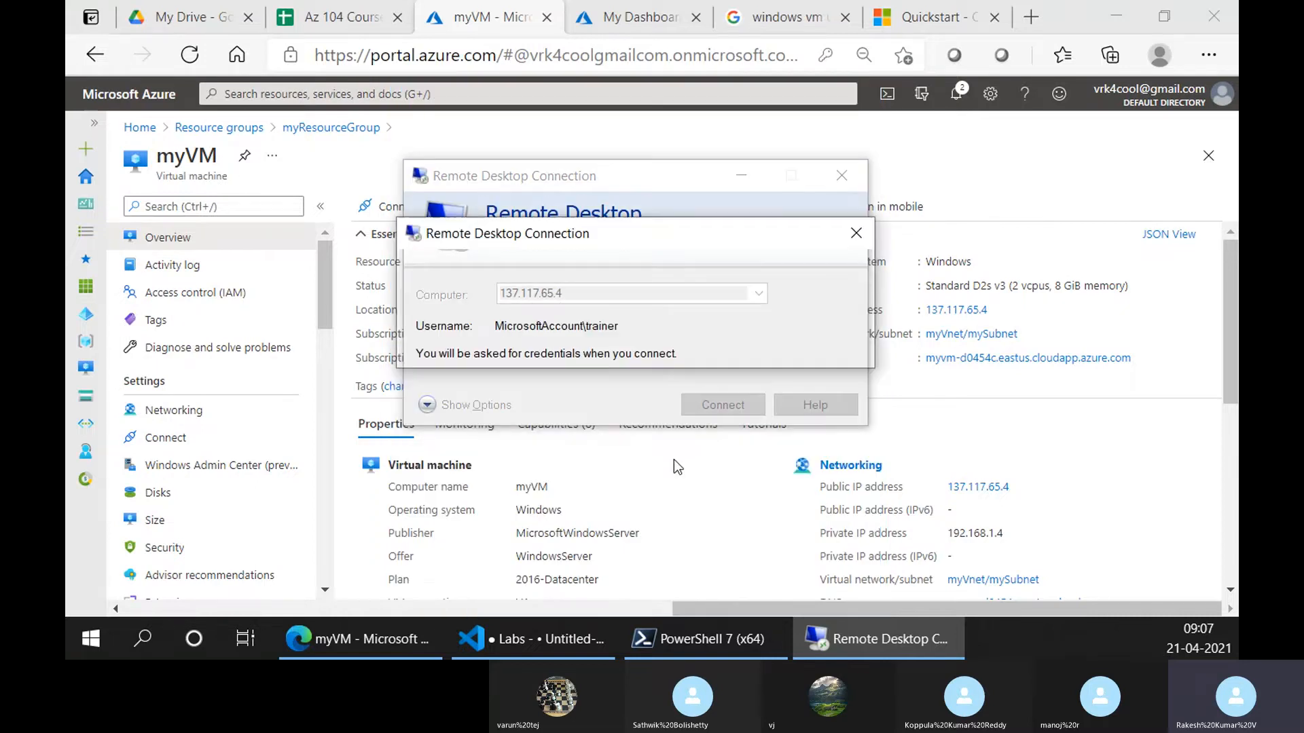
{"action": "left_click", "coordinate": [842, 174]}
{"action": "scroll", "coordinate": [143, 496], "scroll_direction": "down", "scroll_amount": 2}
Reset myVM's password for admin user 'trainer', entering the new password twice, and apply the update
{"action": "scroll", "coordinate": [143, 495], "scroll_direction": "down", "scroll_amount": 3}
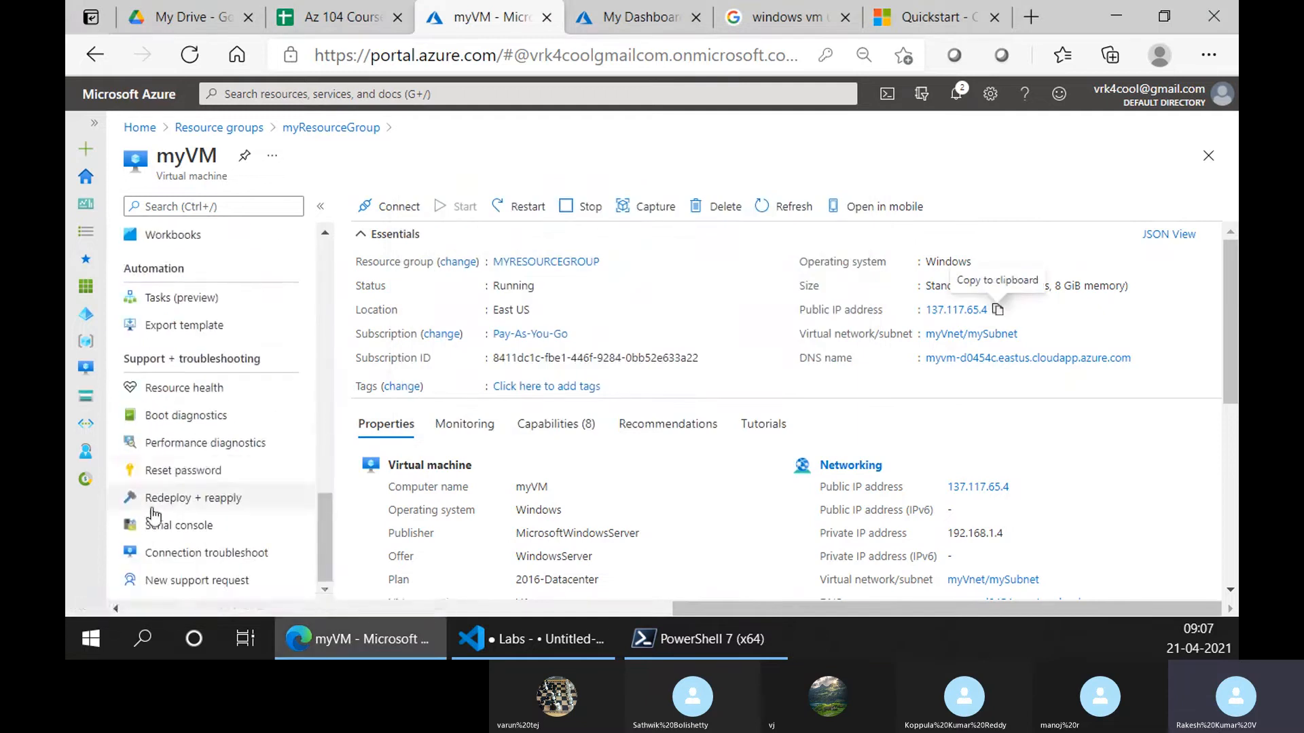
{"action": "left_click", "coordinate": [182, 470]}
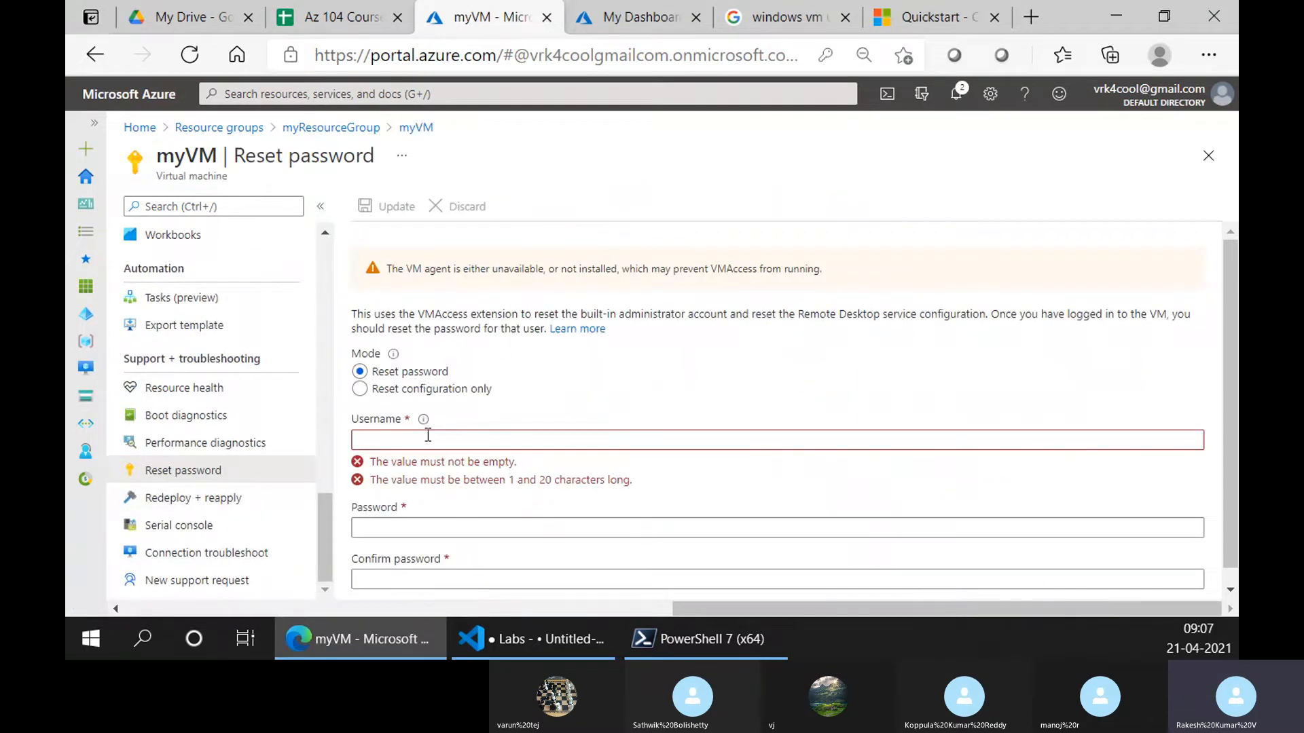
{"action": "left_click", "coordinate": [428, 438]}
{"action": "type", "text": "train"}
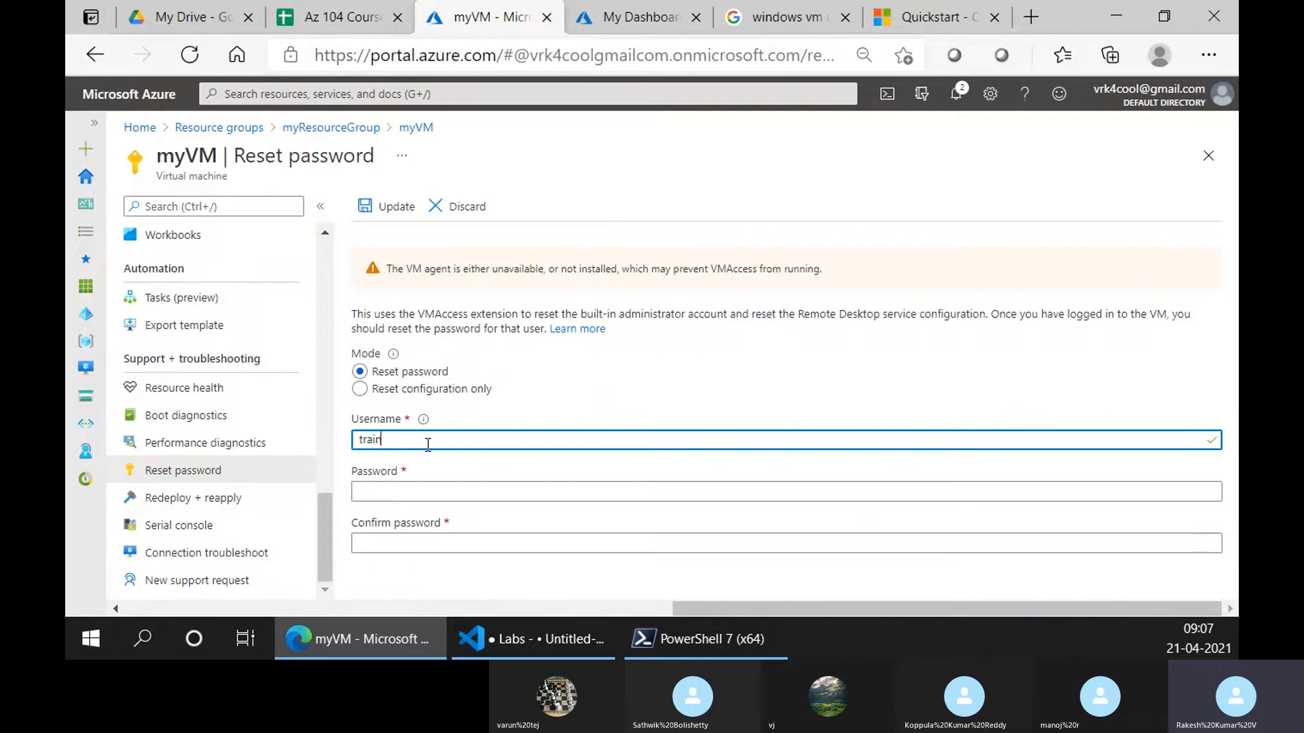
{"action": "type", "text": "er"}
{"action": "key", "text": "Tab"}
{"action": "type", "text": "P"}
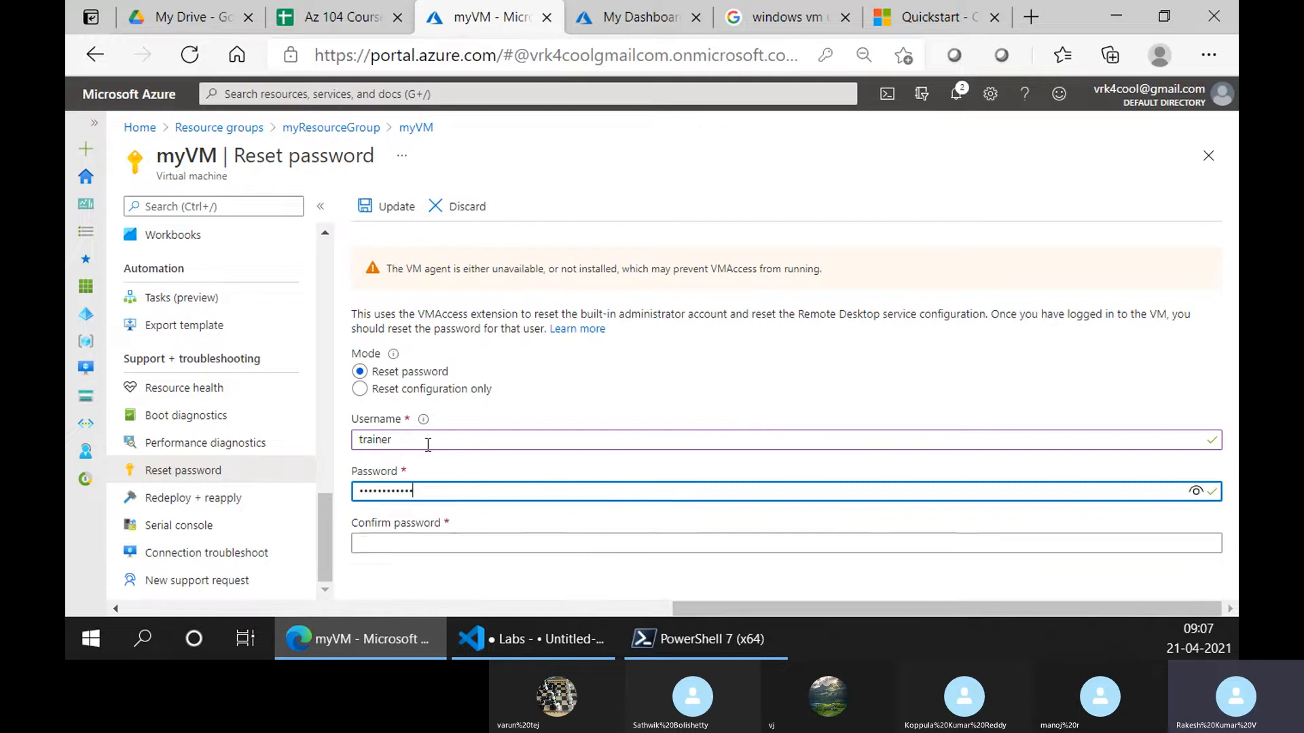
{"action": "key", "text": "Tab"}
{"action": "type", "text": "P••"}
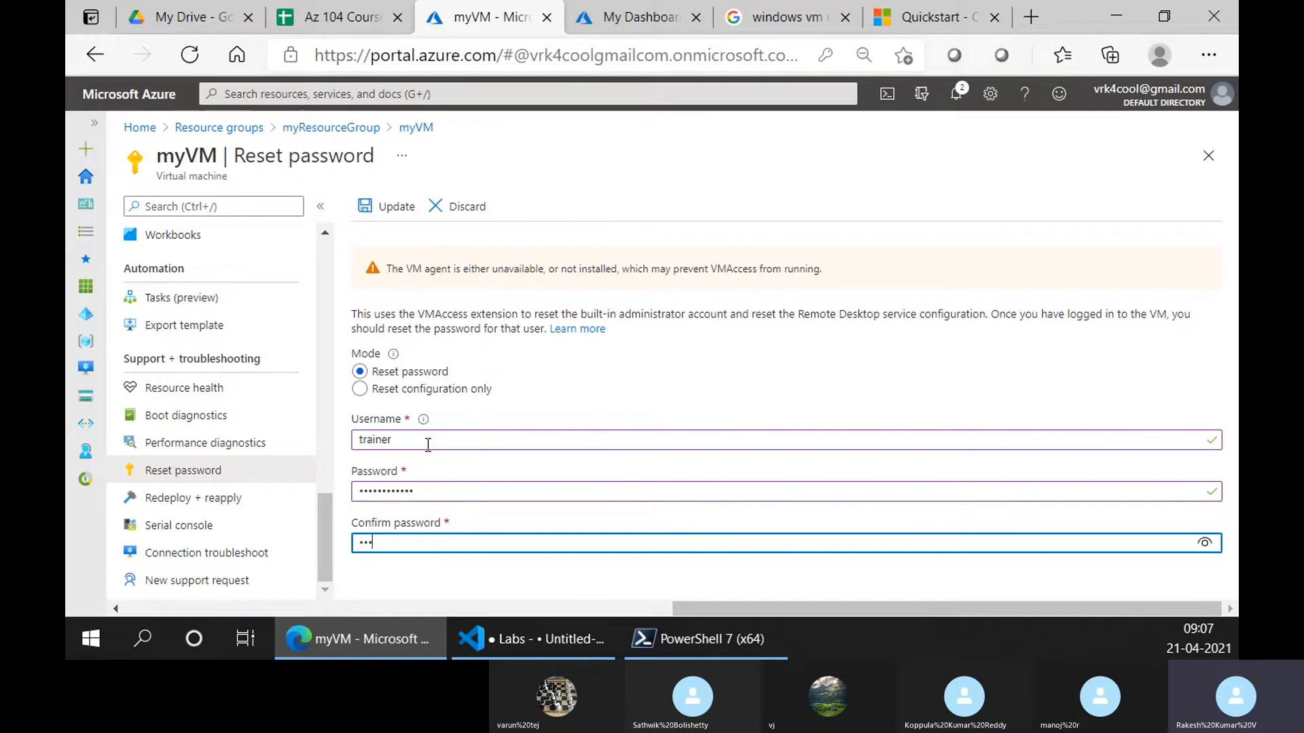
{"action": "type", "text": "•••••••••"}
{"action": "left_click", "coordinate": [390, 212]}
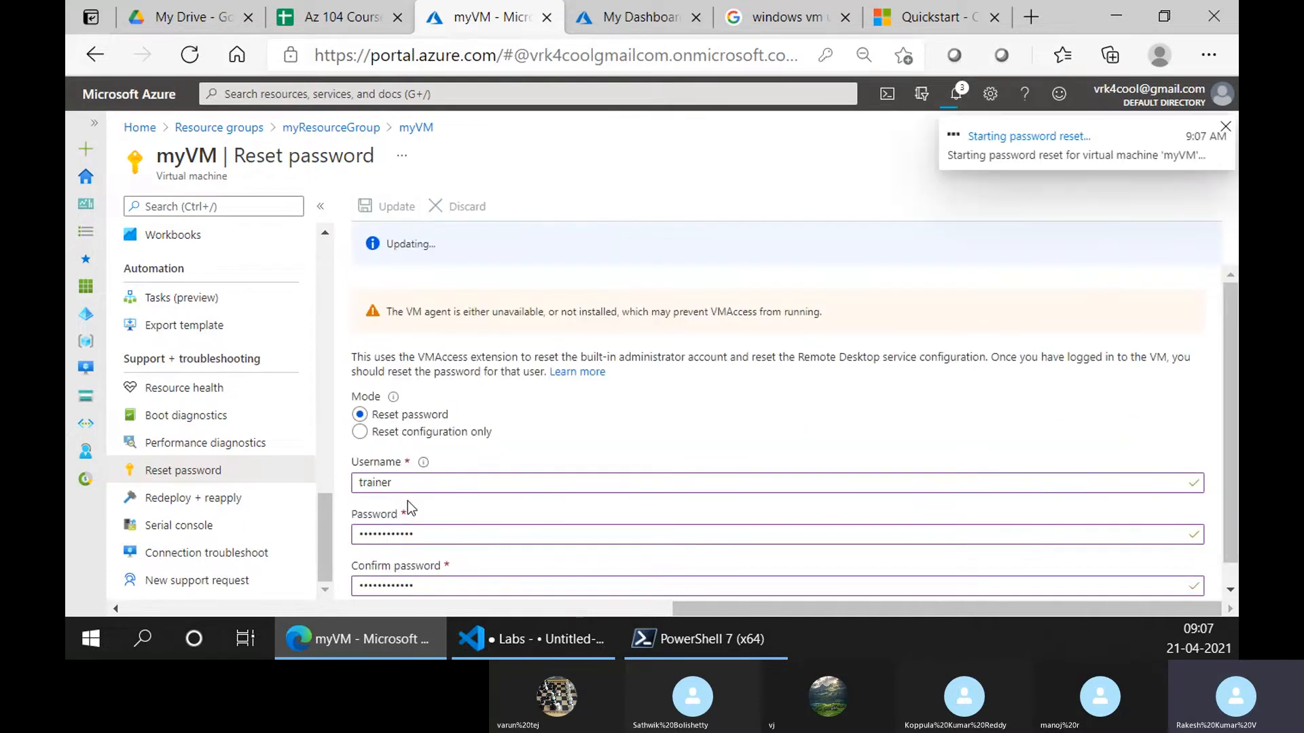
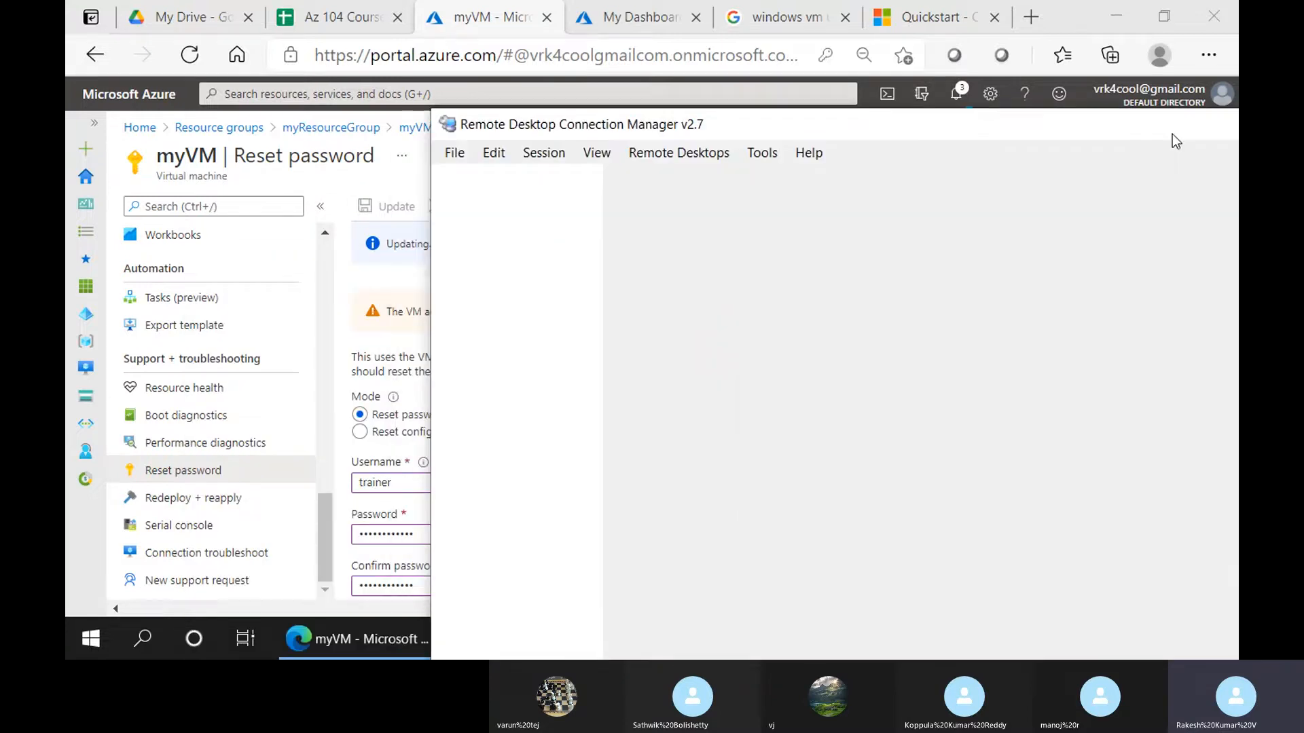
Move the connection manager window left and try File > New twice, cancelling each dialog
{"action": "left_click_drag", "start_coordinate": [1169, 54], "coordinate": [894, 35]}
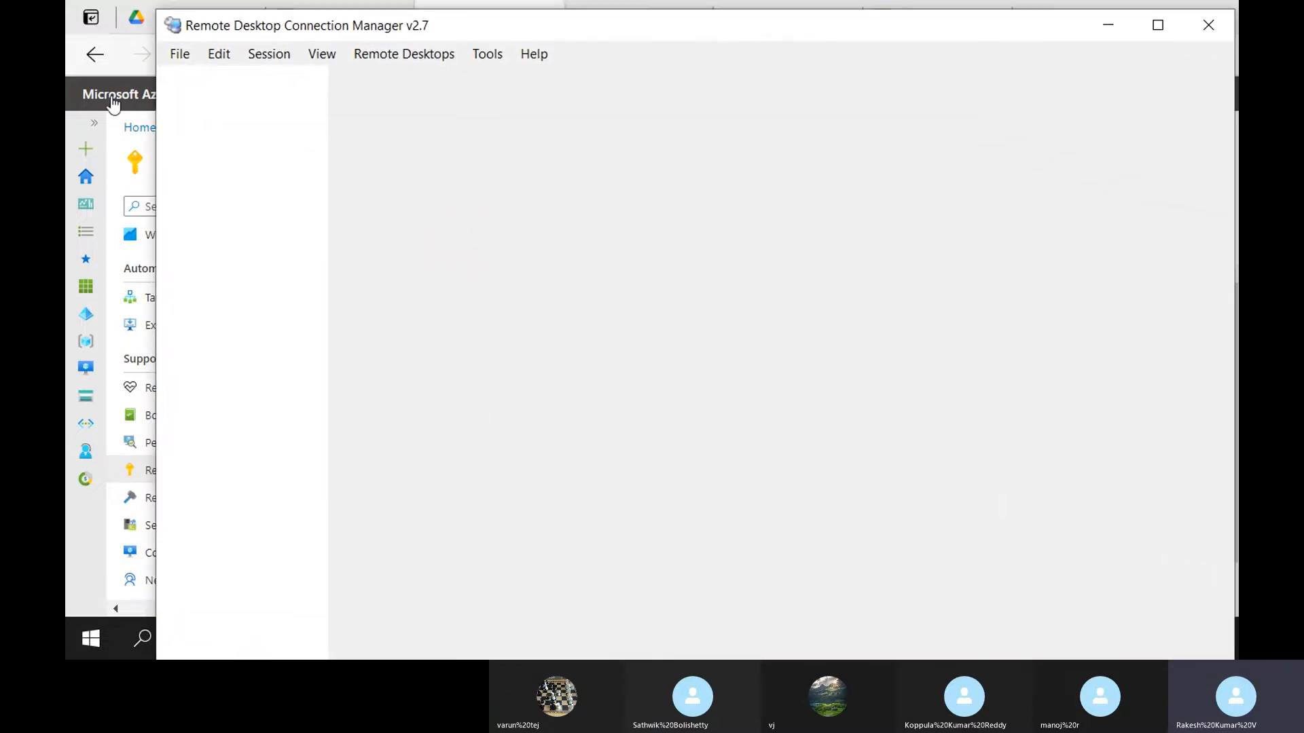
{"action": "left_click", "coordinate": [175, 60]}
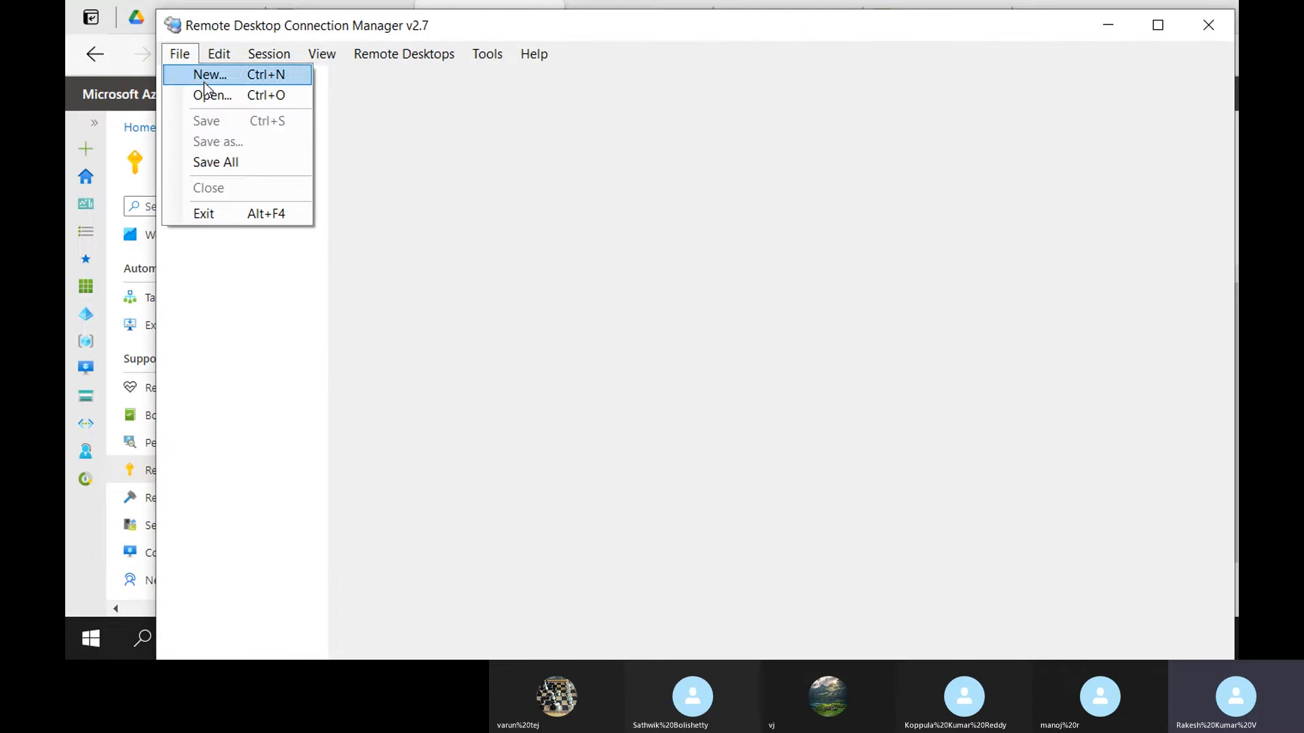
{"action": "left_click", "coordinate": [204, 76]}
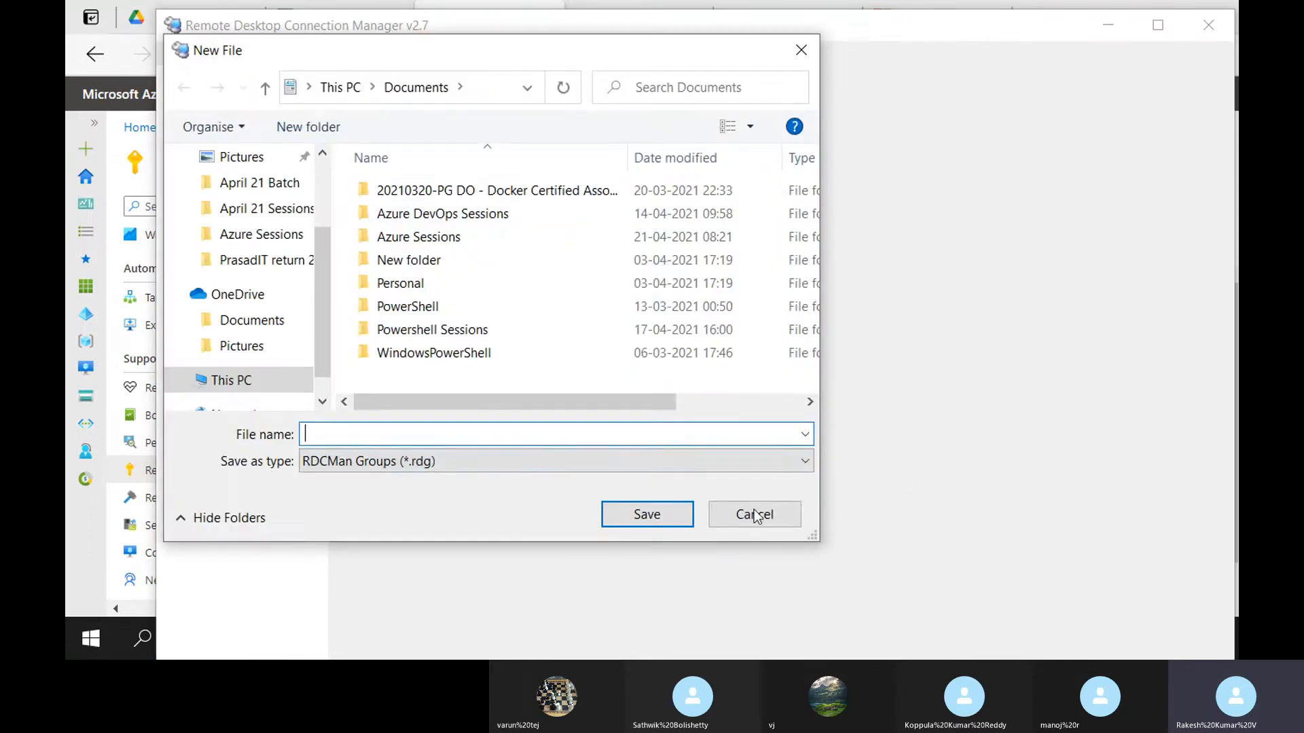
{"action": "left_click", "coordinate": [754, 510]}
{"action": "left_click", "coordinate": [188, 53]}
{"action": "left_click", "coordinate": [222, 97]}
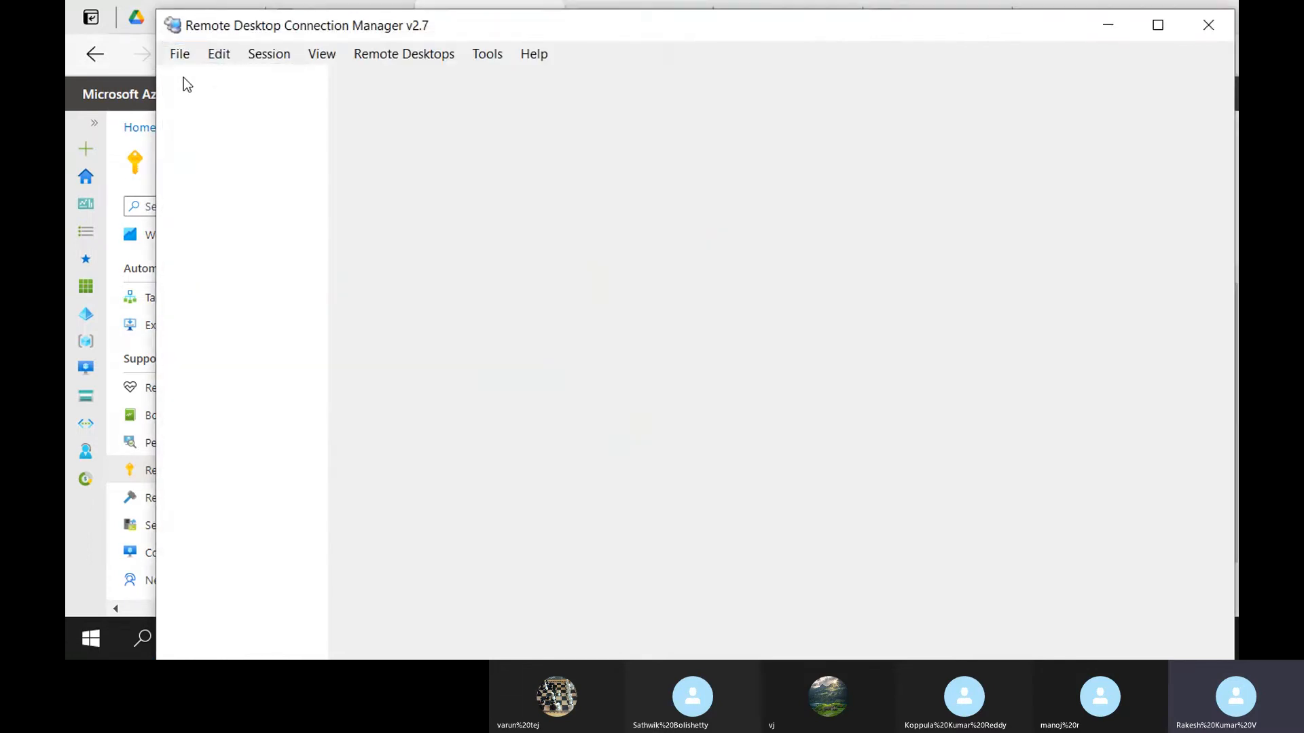
{"action": "left_click", "coordinate": [182, 56]}
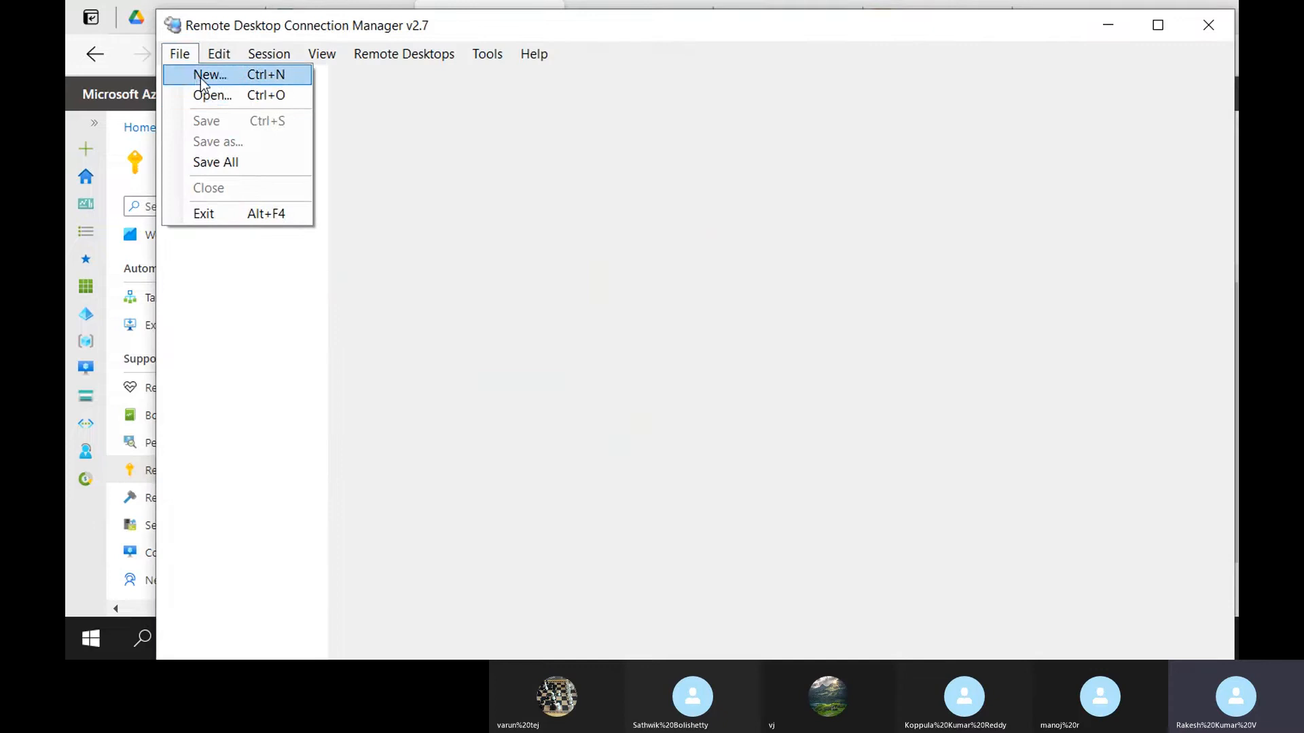
{"action": "left_click", "coordinate": [201, 79]}
{"action": "left_click", "coordinate": [802, 50]}
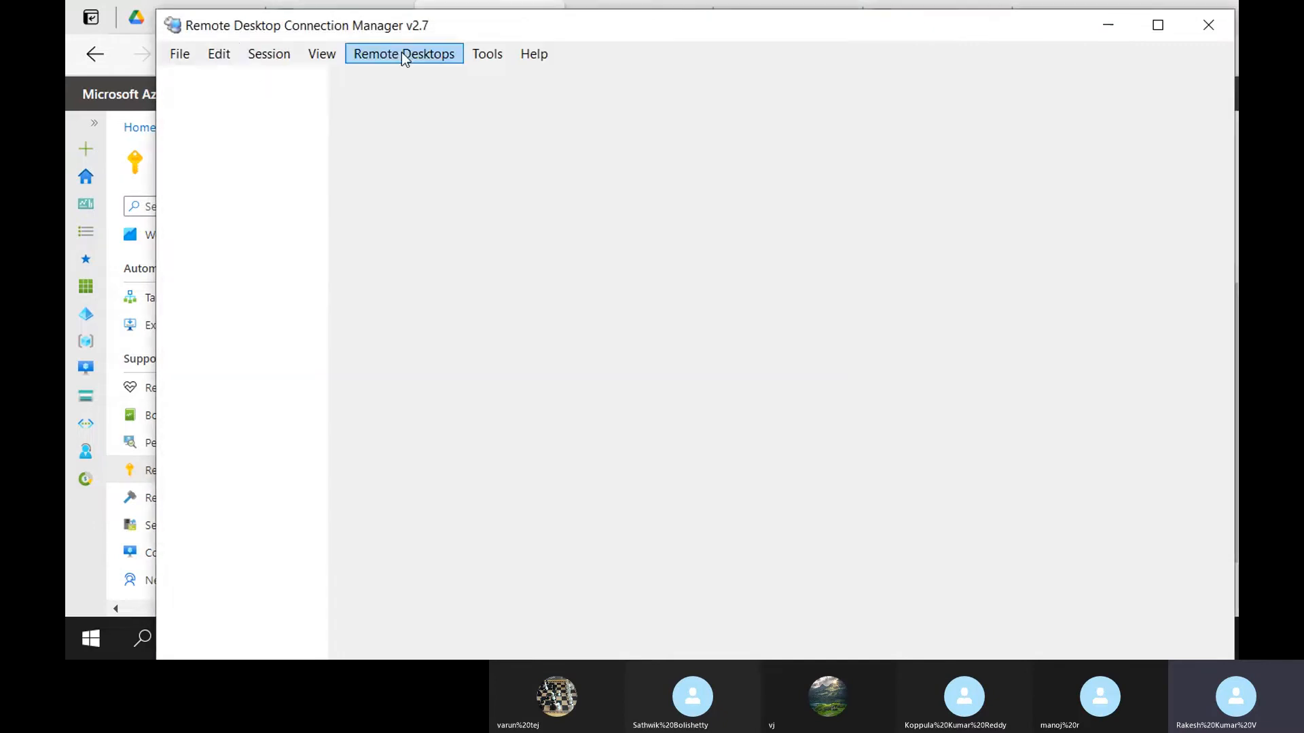
Look through the Edit menu, then open and cancel the File > Open and File > New dialogs
{"action": "left_click", "coordinate": [222, 55]}
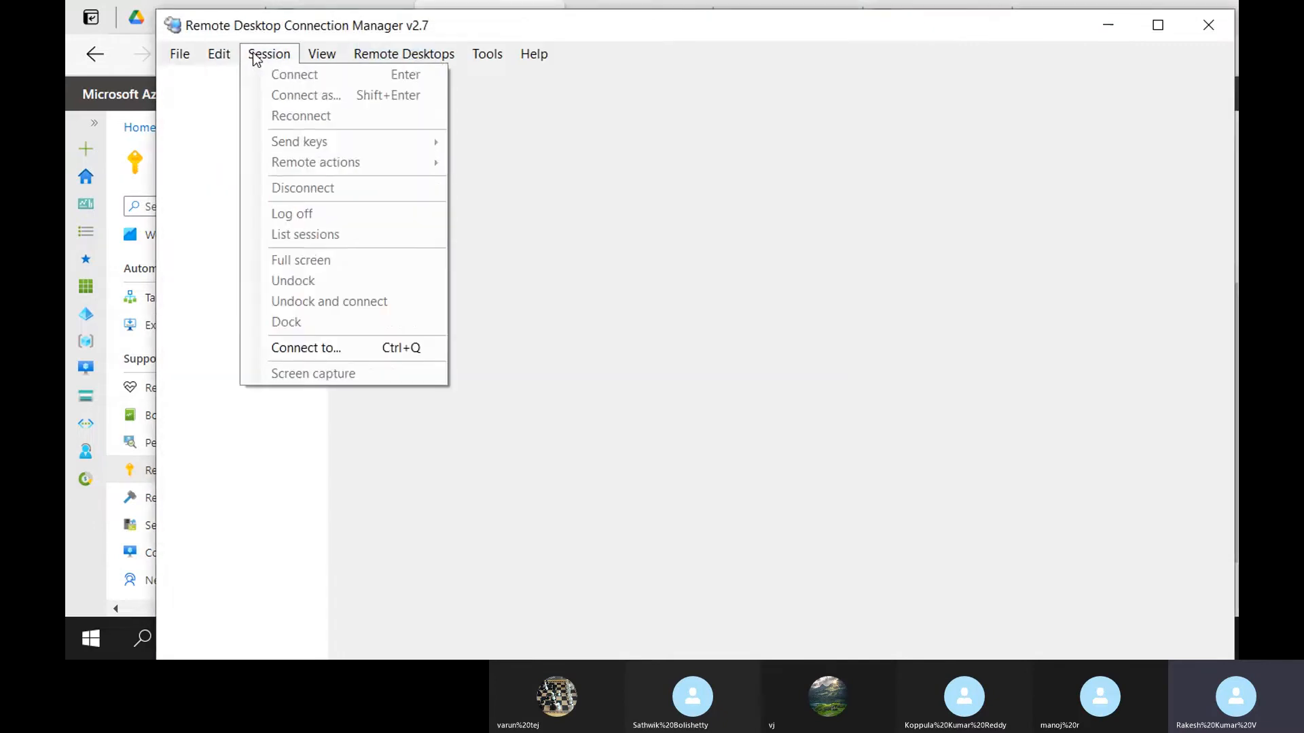
{"action": "mouse_move", "coordinate": [314, 54]}
{"action": "left_click", "coordinate": [180, 53]}
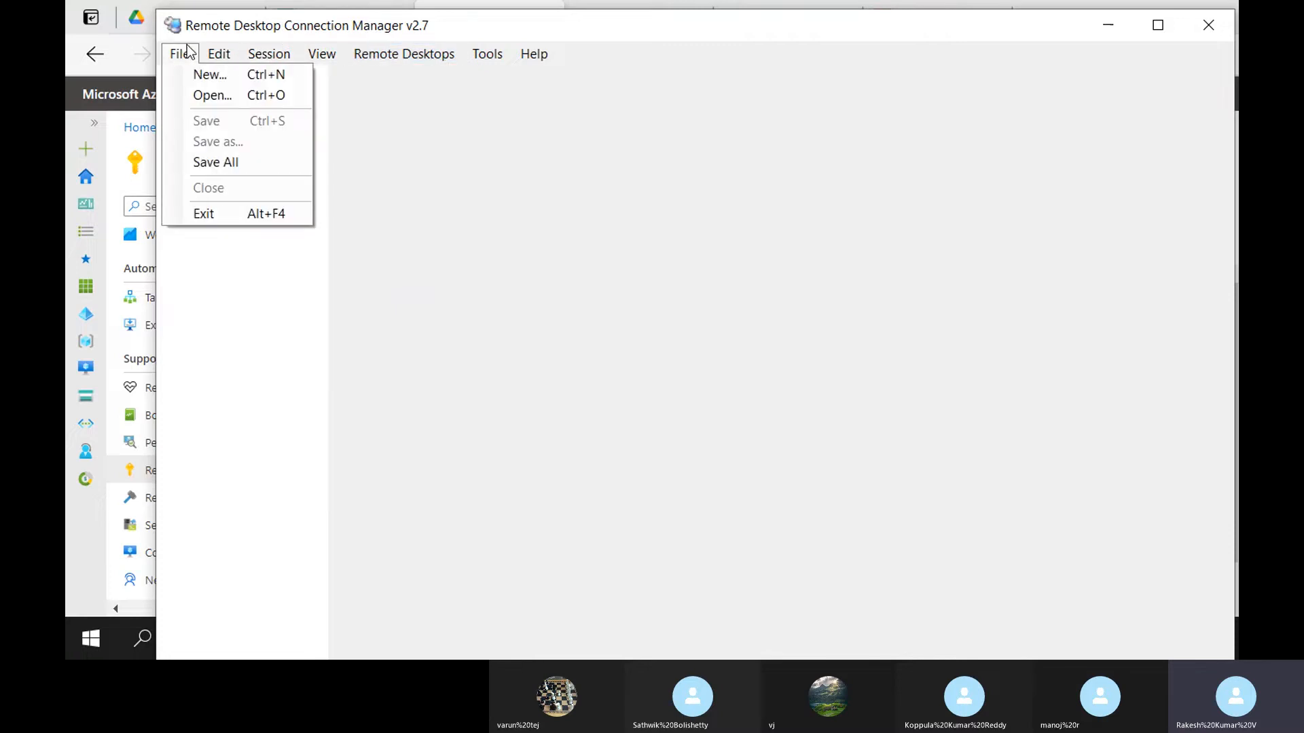
{"action": "left_click", "coordinate": [224, 96]}
{"action": "left_click", "coordinate": [802, 49]}
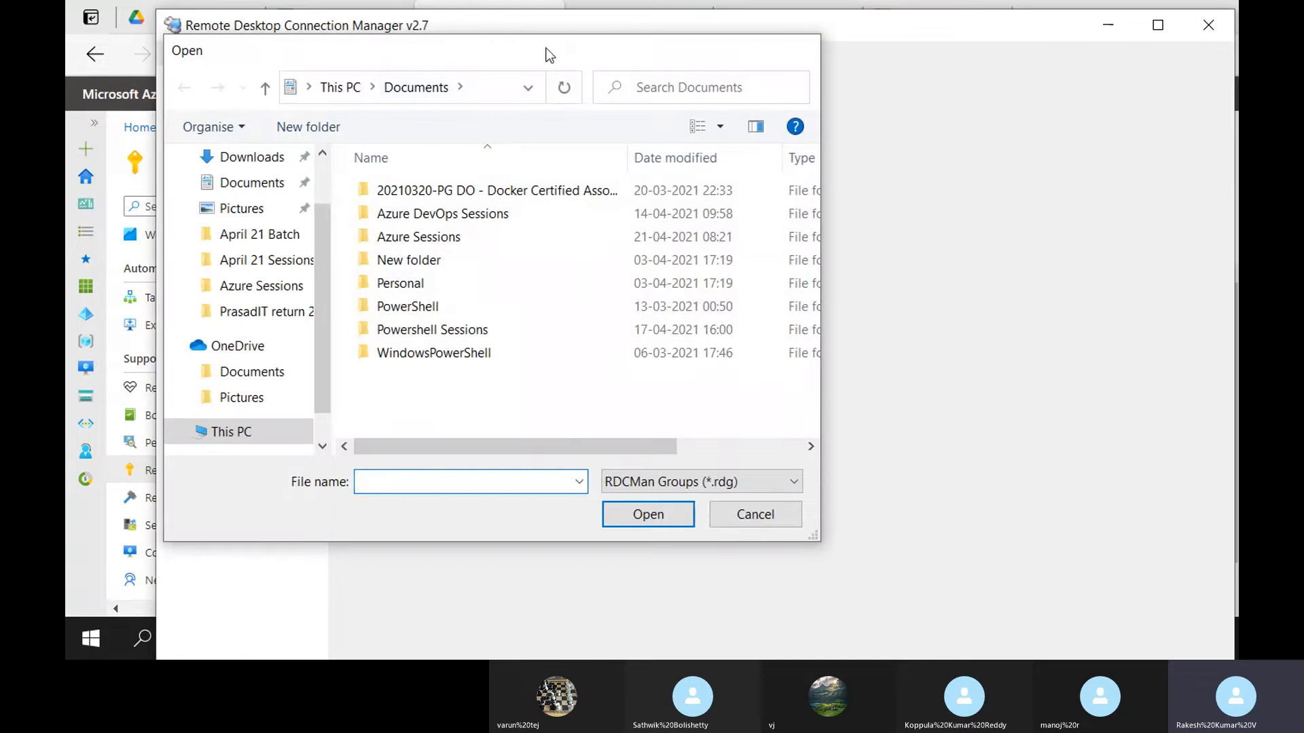
{"action": "left_click", "coordinate": [178, 54]}
{"action": "left_click", "coordinate": [190, 72]}
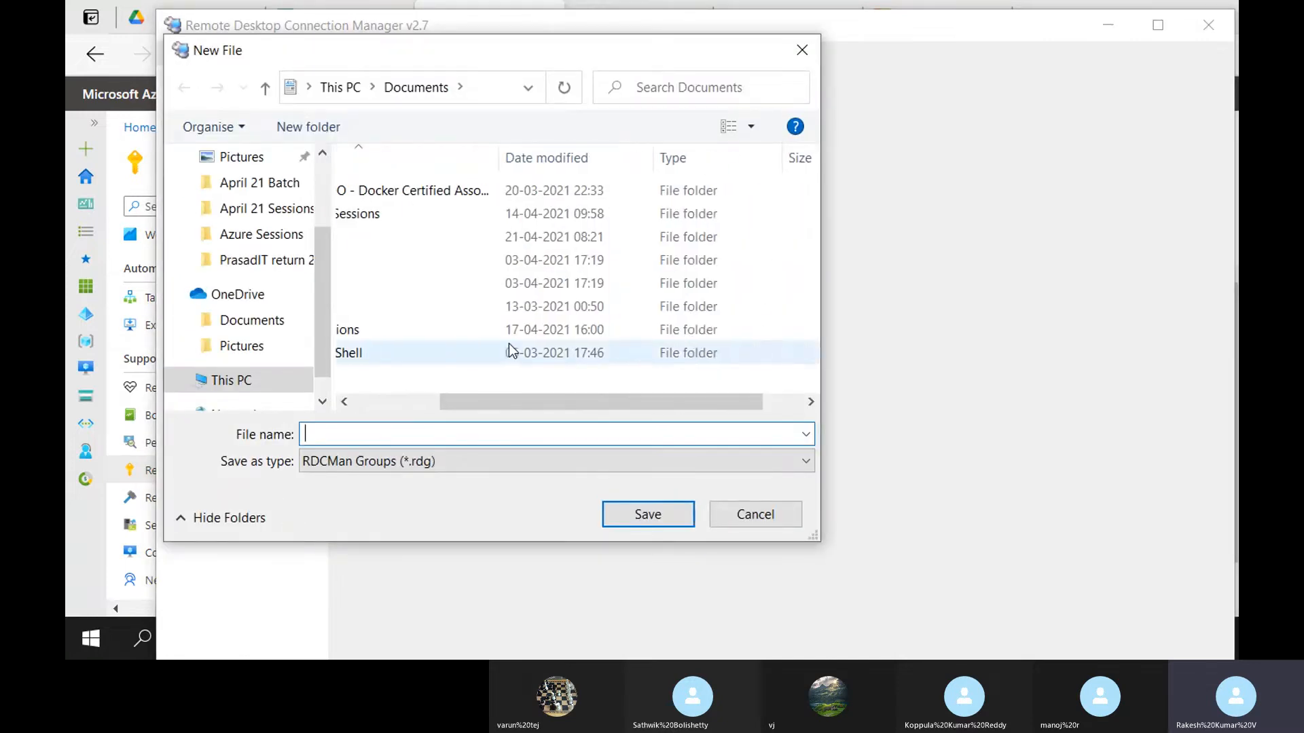
{"action": "left_click", "coordinate": [764, 515]}
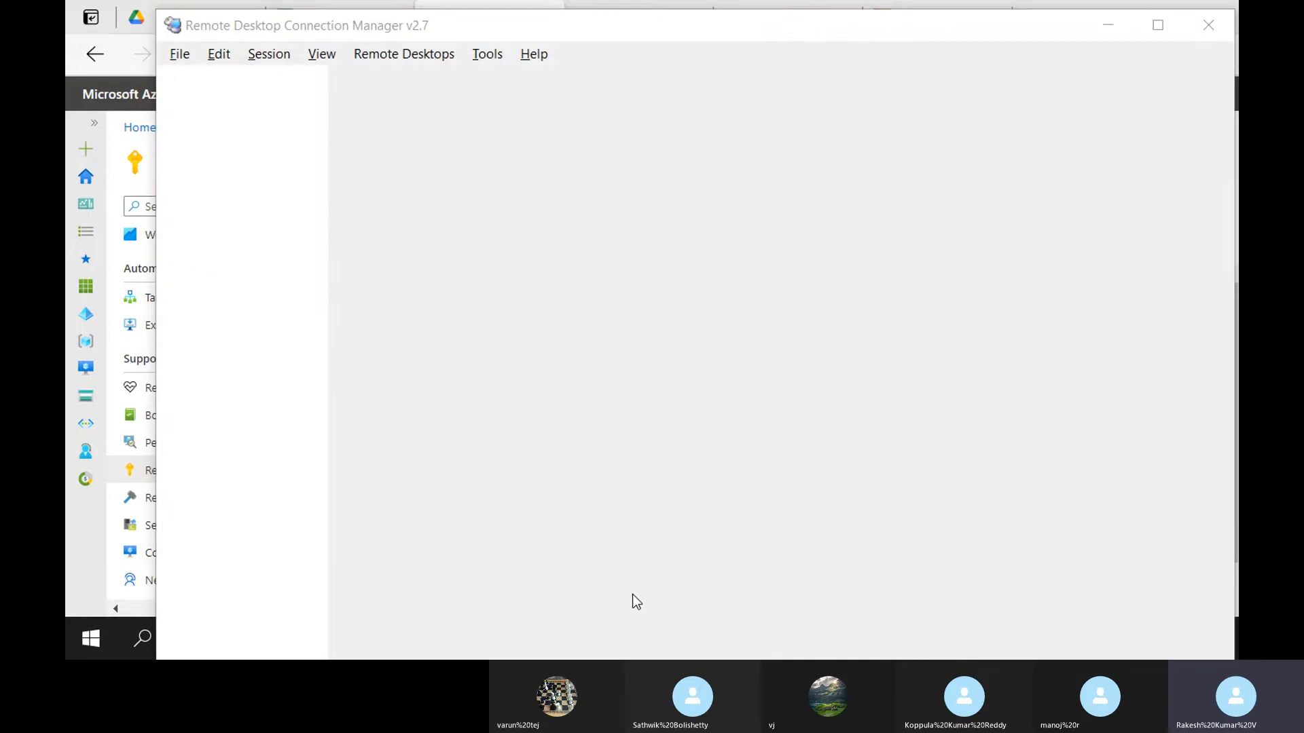
Glance at the myVM Reset password page, then maximize the connection manager window
{"action": "left_click", "coordinate": [633, 594]}
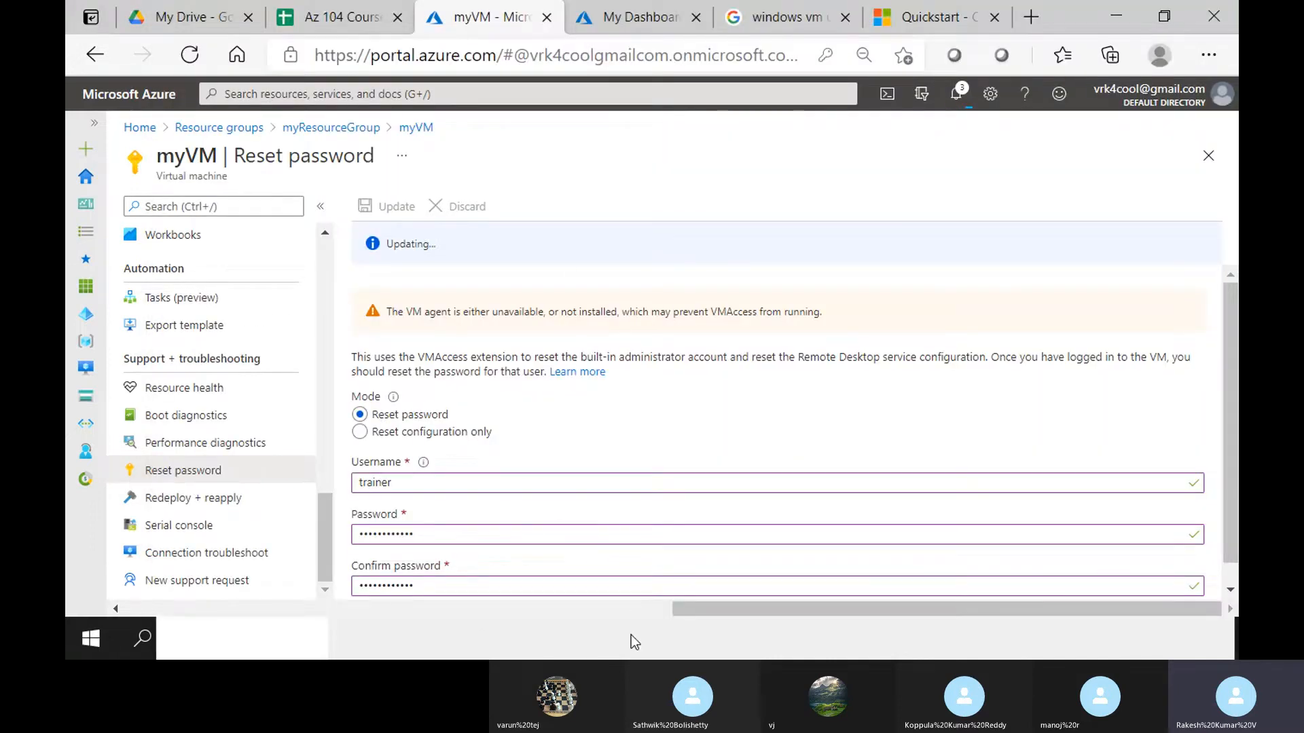
{"action": "left_click", "coordinate": [569, 652]}
{"action": "double_click", "coordinate": [560, 25]}
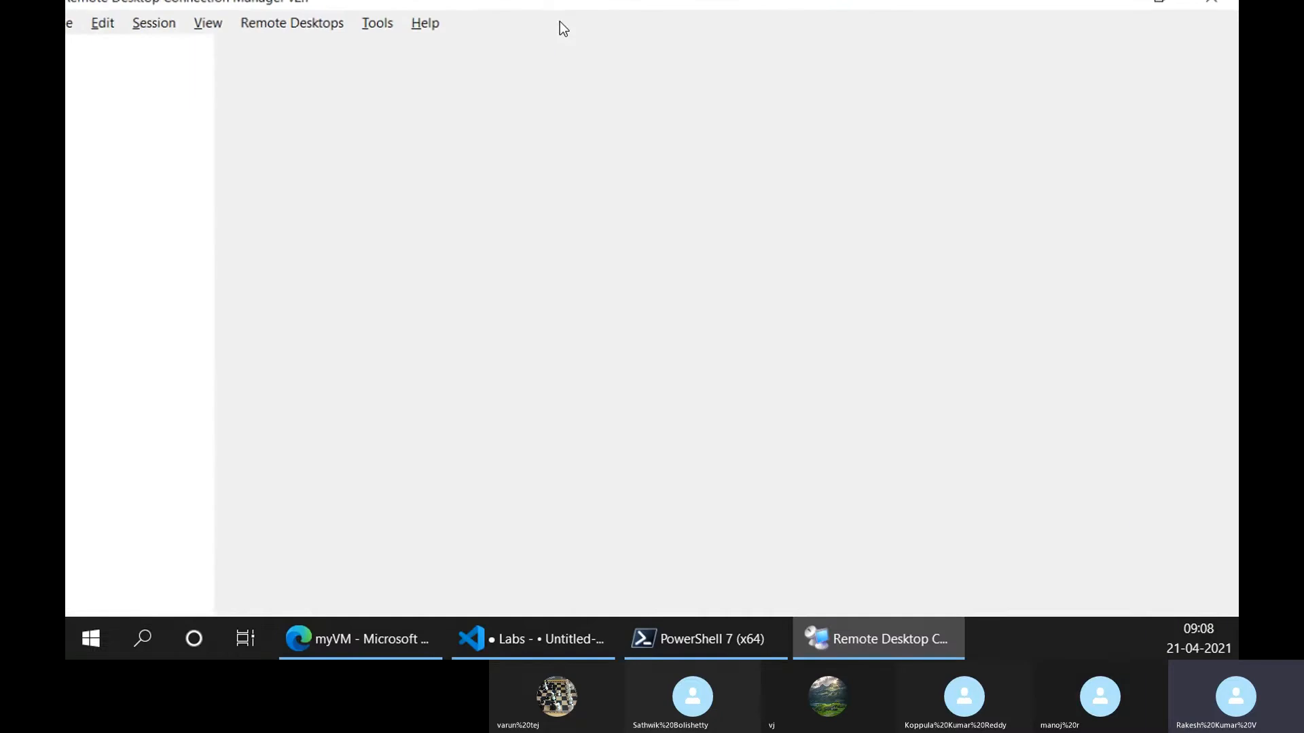
Start a Remote Desktop connection to 137.117.65.4
{"action": "left_click", "coordinate": [751, 638]}
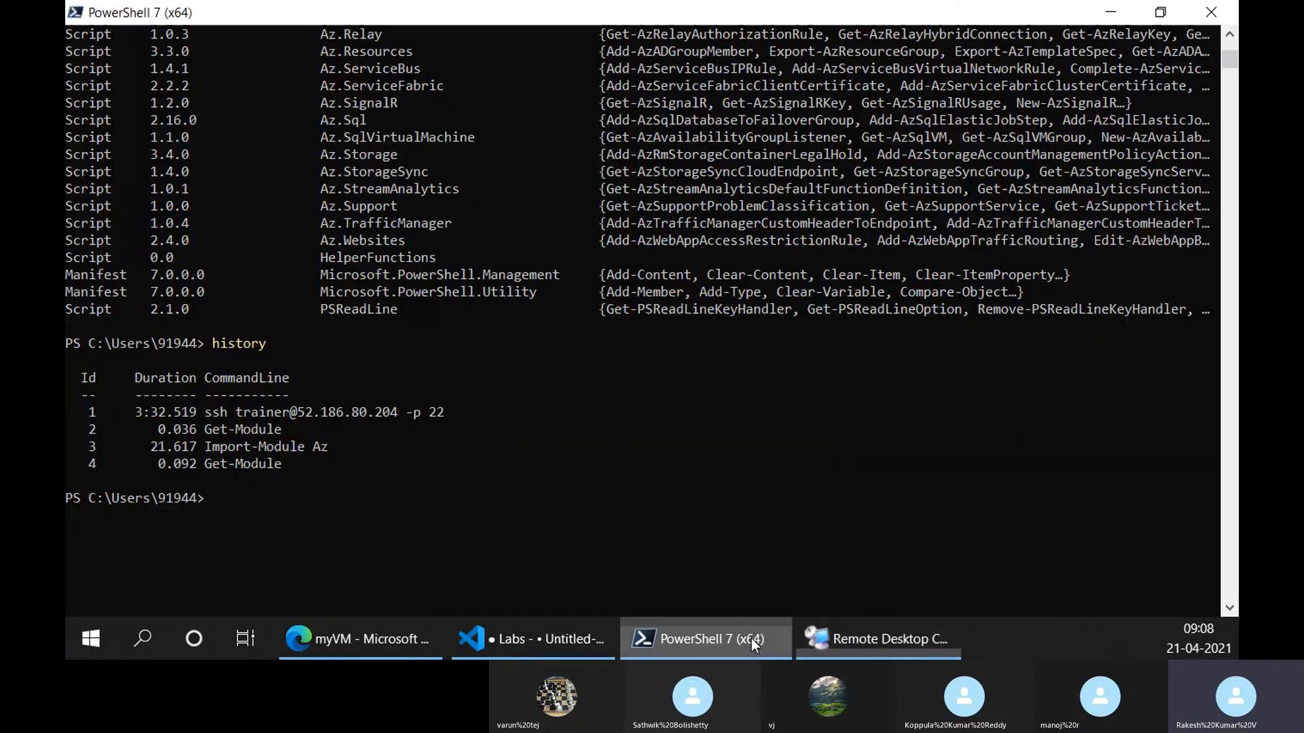
{"action": "left_click", "coordinate": [751, 638]}
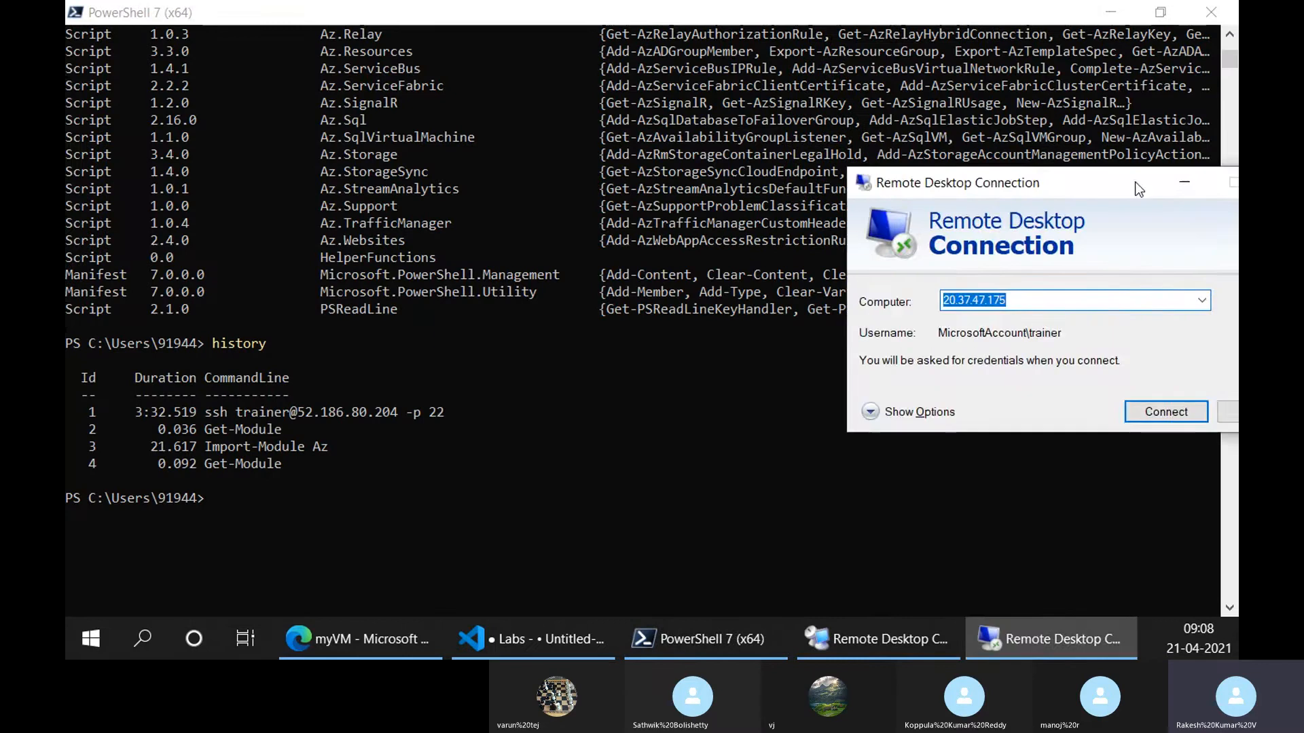
{"action": "type", "text": "137.117.65.4"}
{"action": "left_click", "coordinate": [808, 379]}
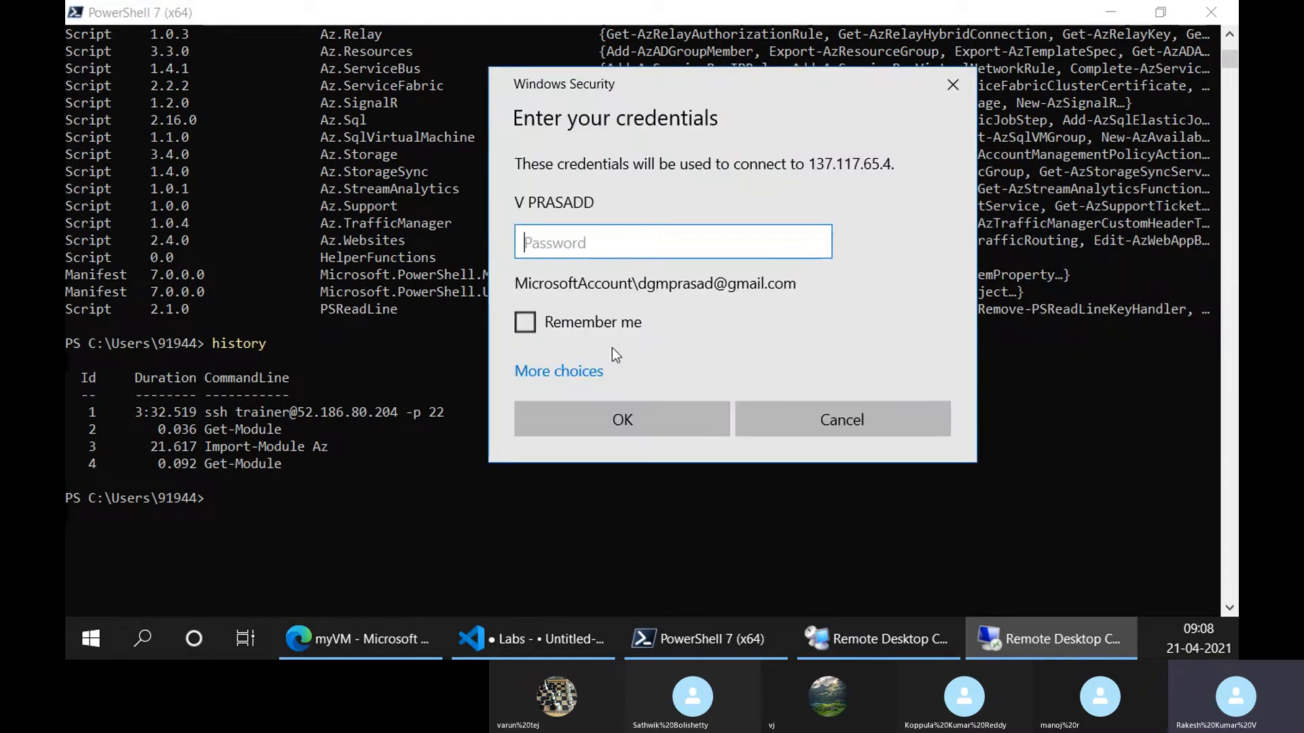
Sign in with a different account as trainer and the admin password, then dismiss the failed logon
{"action": "left_click", "coordinate": [585, 371]}
{"action": "left_click", "coordinate": [641, 475]}
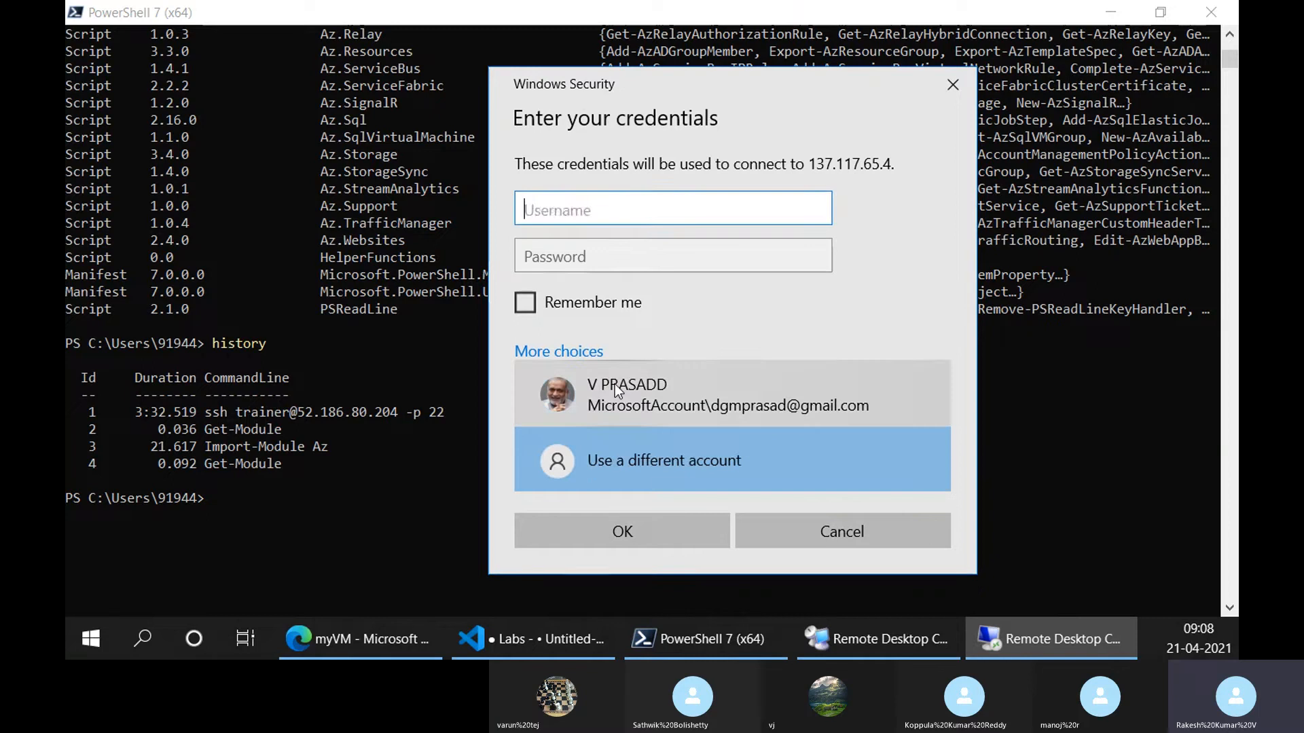
{"action": "type", "text": "tra"}
{"action": "type", "text": "iner"}
{"action": "key", "text": "Tab"}
{"action": "type", "text": "Password@123"}
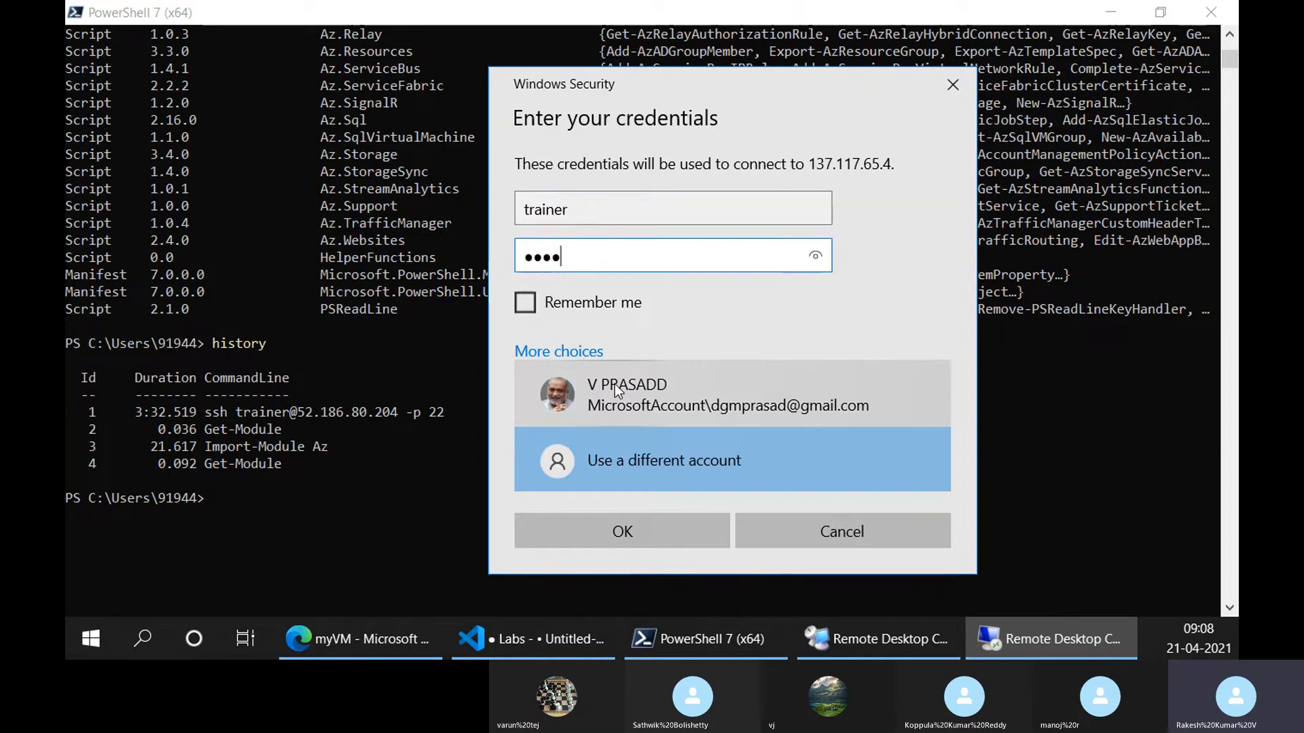
{"action": "type", "text": "3"}
{"action": "left_click", "coordinate": [815, 254]}
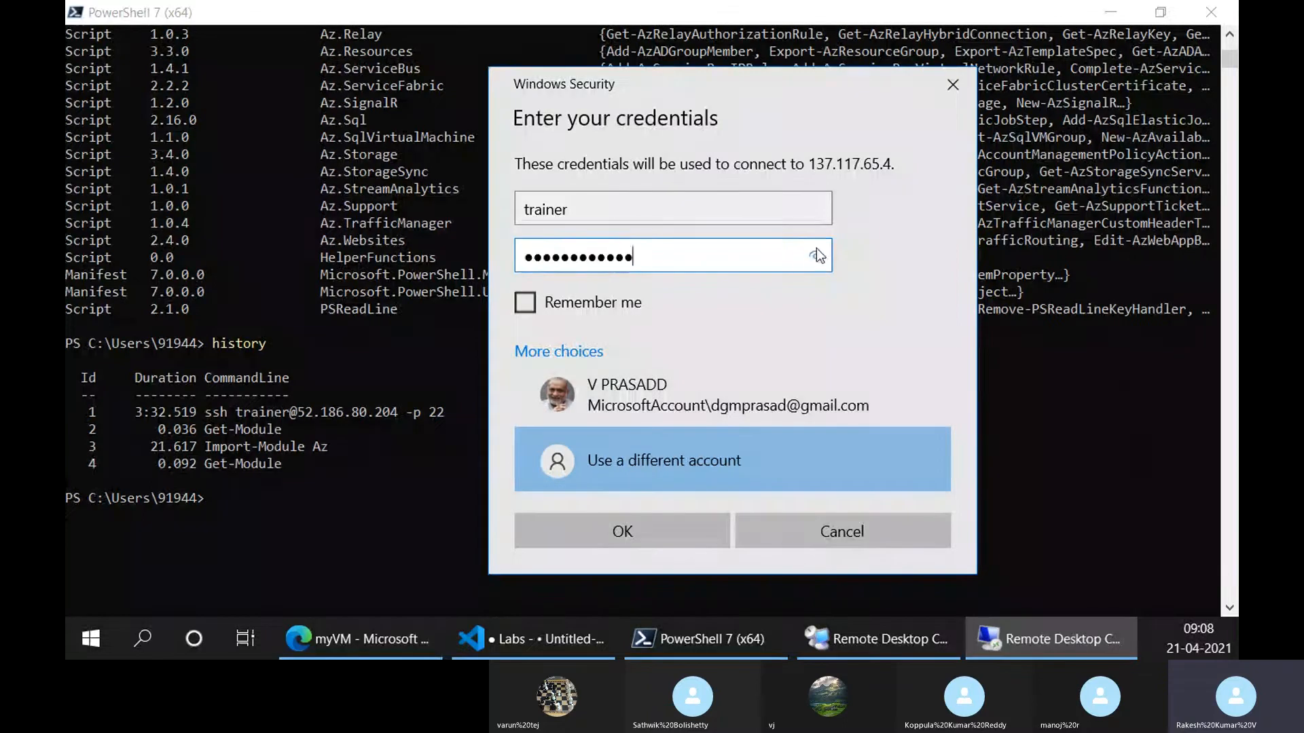
{"action": "left_click_drag", "start_coordinate": [815, 254], "coordinate": [818, 255]}
{"action": "left_click", "coordinate": [662, 531]}
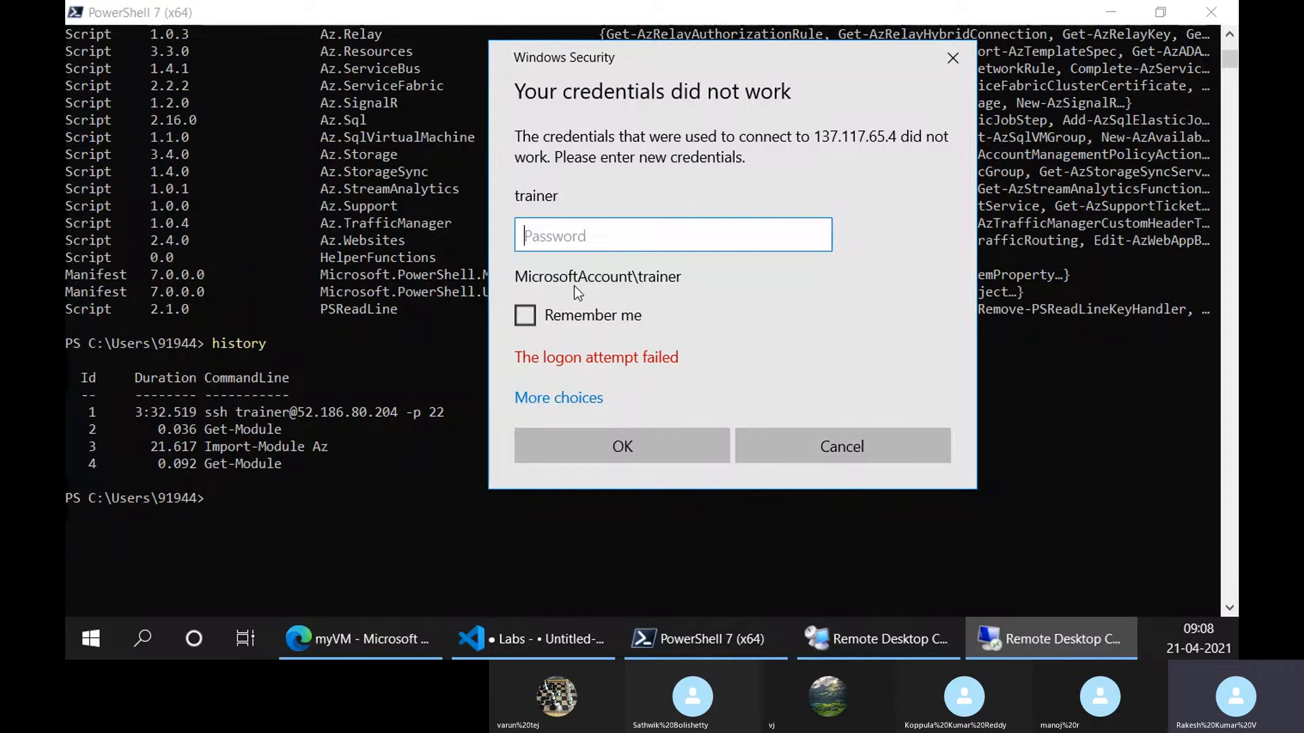
{"action": "left_click", "coordinate": [777, 443]}
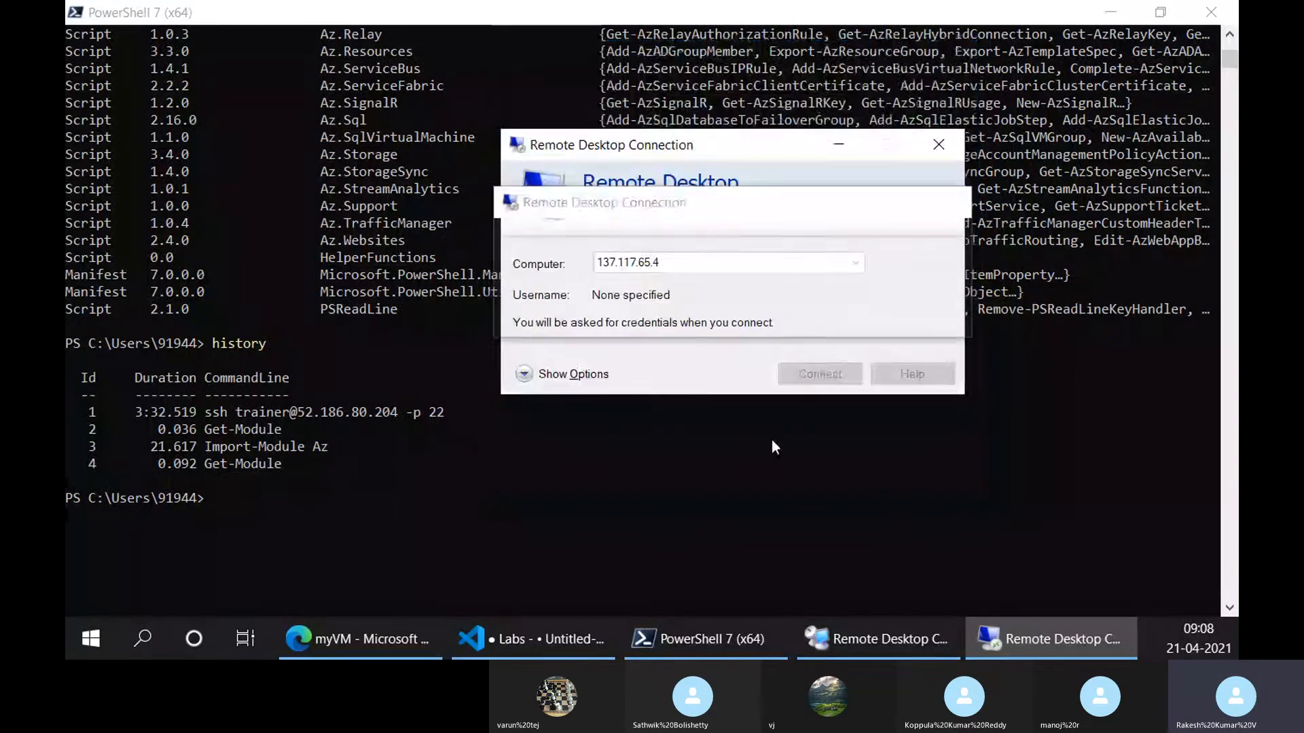
{"action": "left_click", "coordinate": [914, 642]}
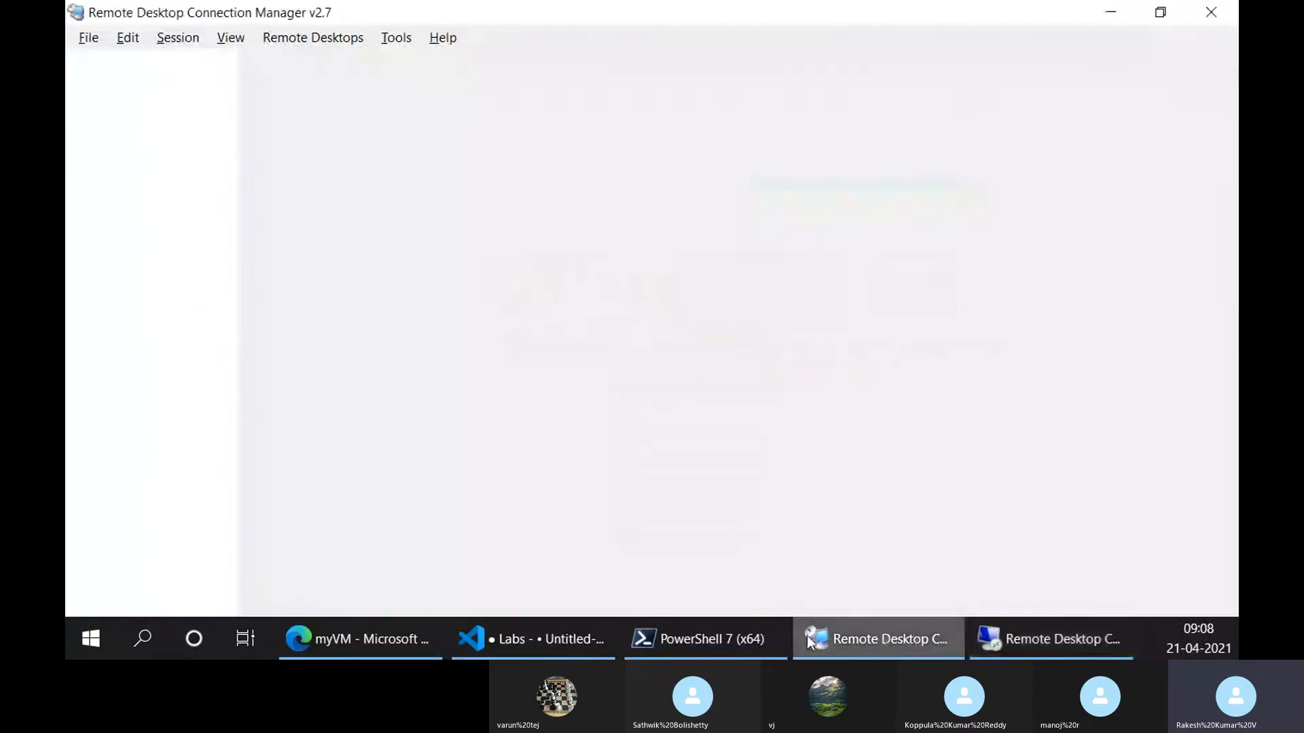
Discard the stale reset edits and reopen myVM's Reset password form
{"action": "left_click", "coordinate": [410, 642]}
{"action": "scroll", "coordinate": [201, 347], "scroll_direction": "up", "scroll_amount": 10}
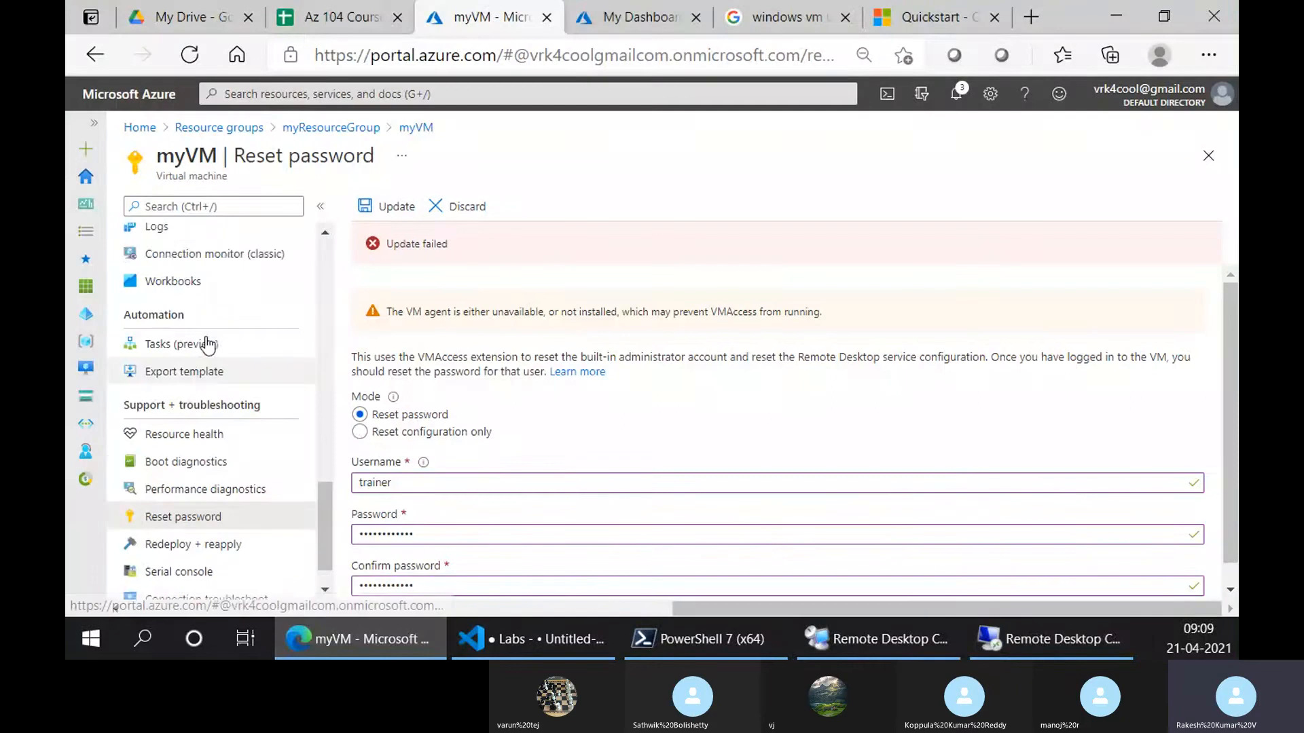
{"action": "scroll", "coordinate": [202, 347], "scroll_direction": "up", "scroll_amount": 5}
{"action": "left_click", "coordinate": [201, 307]}
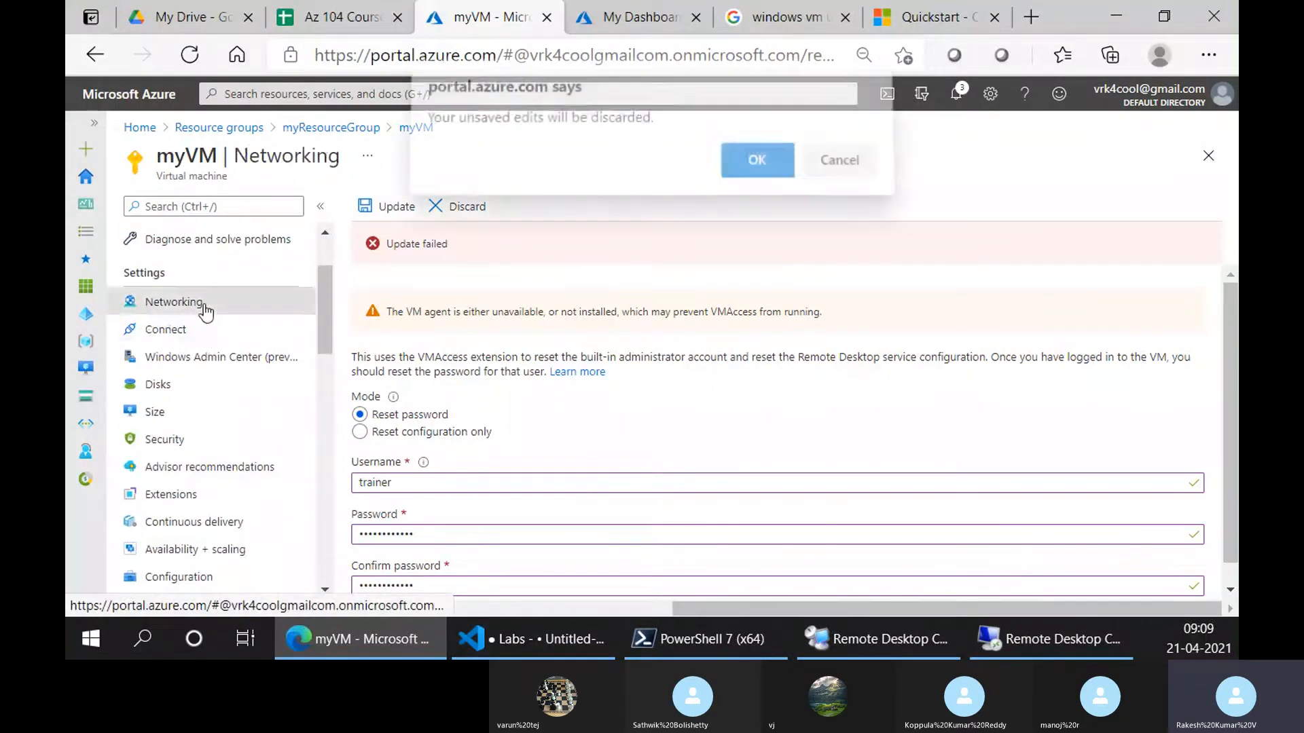
{"action": "left_click", "coordinate": [757, 175]}
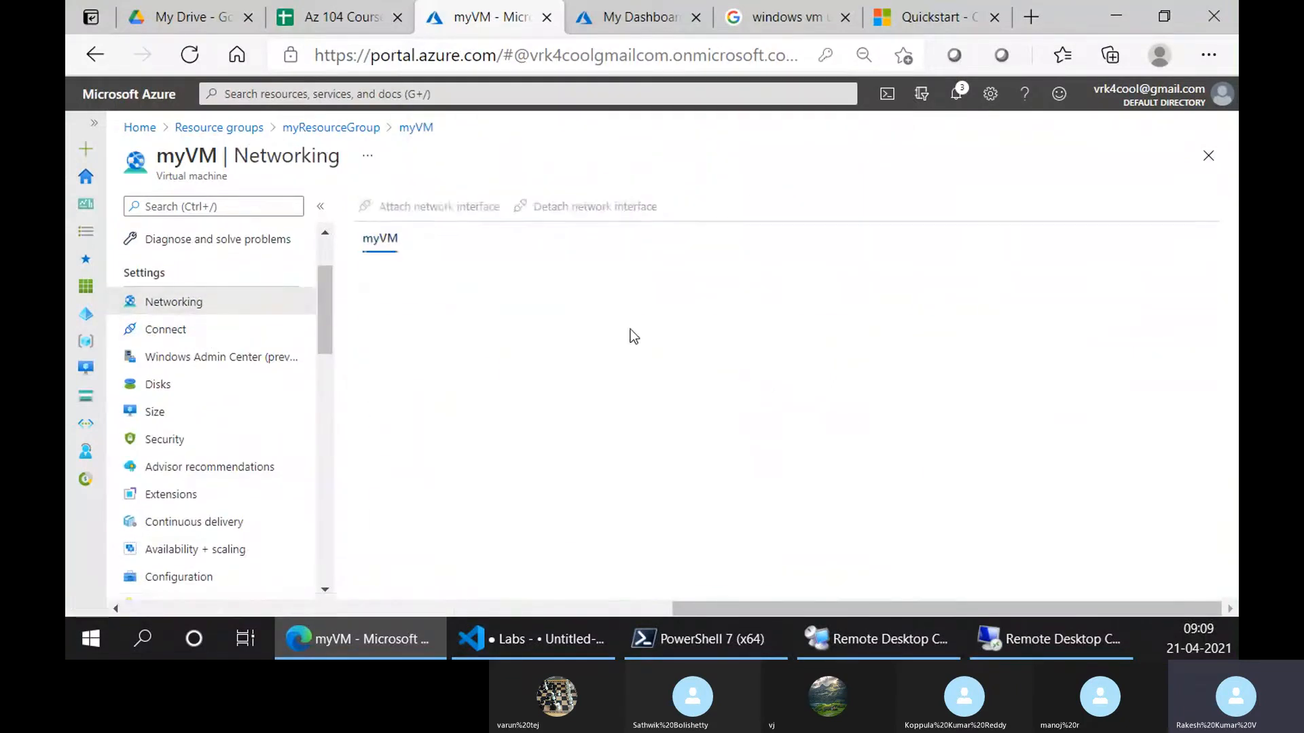
{"action": "scroll", "coordinate": [190, 505], "scroll_direction": "down", "scroll_amount": 15}
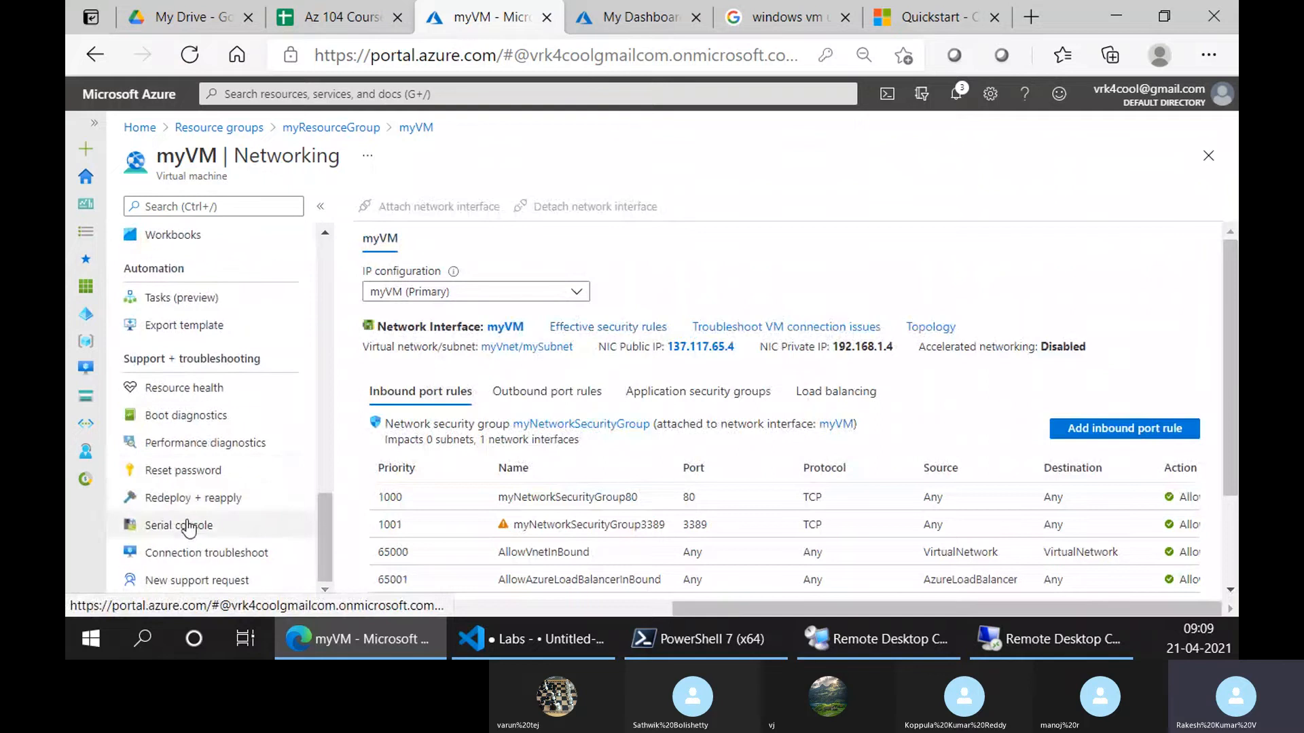
{"action": "left_click", "coordinate": [183, 470]}
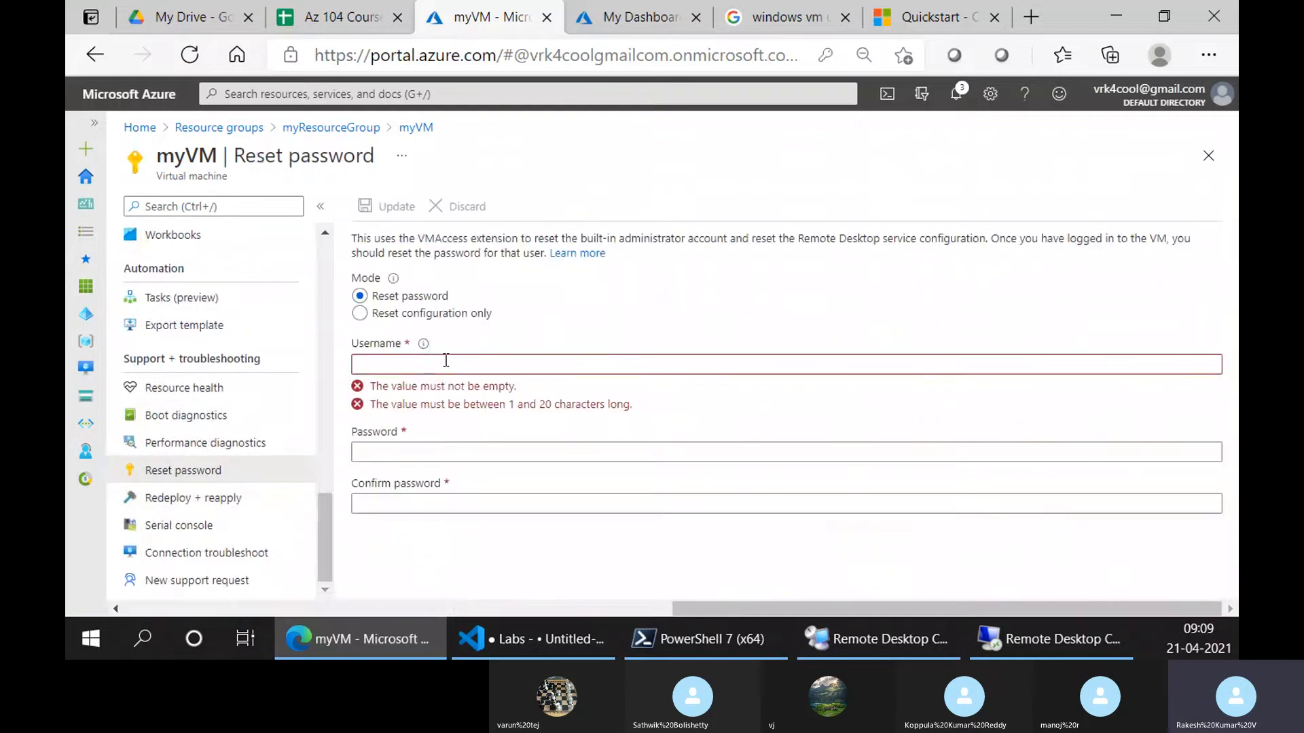
Enter username trainer with a new password confirmed twice, and submit the reset
{"action": "left_click", "coordinate": [378, 365]}
{"action": "type", "text": "t"}
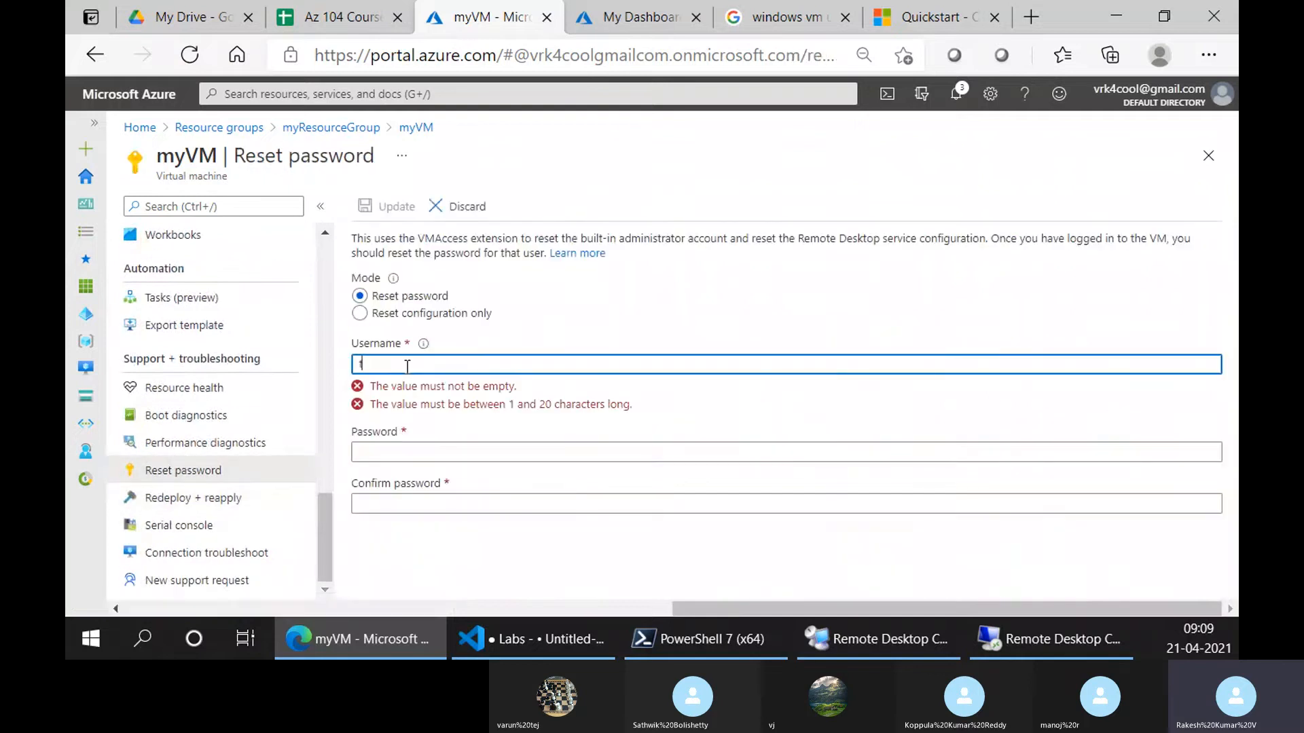
{"action": "type", "text": "rainer"}
{"action": "key", "text": "Tab"}
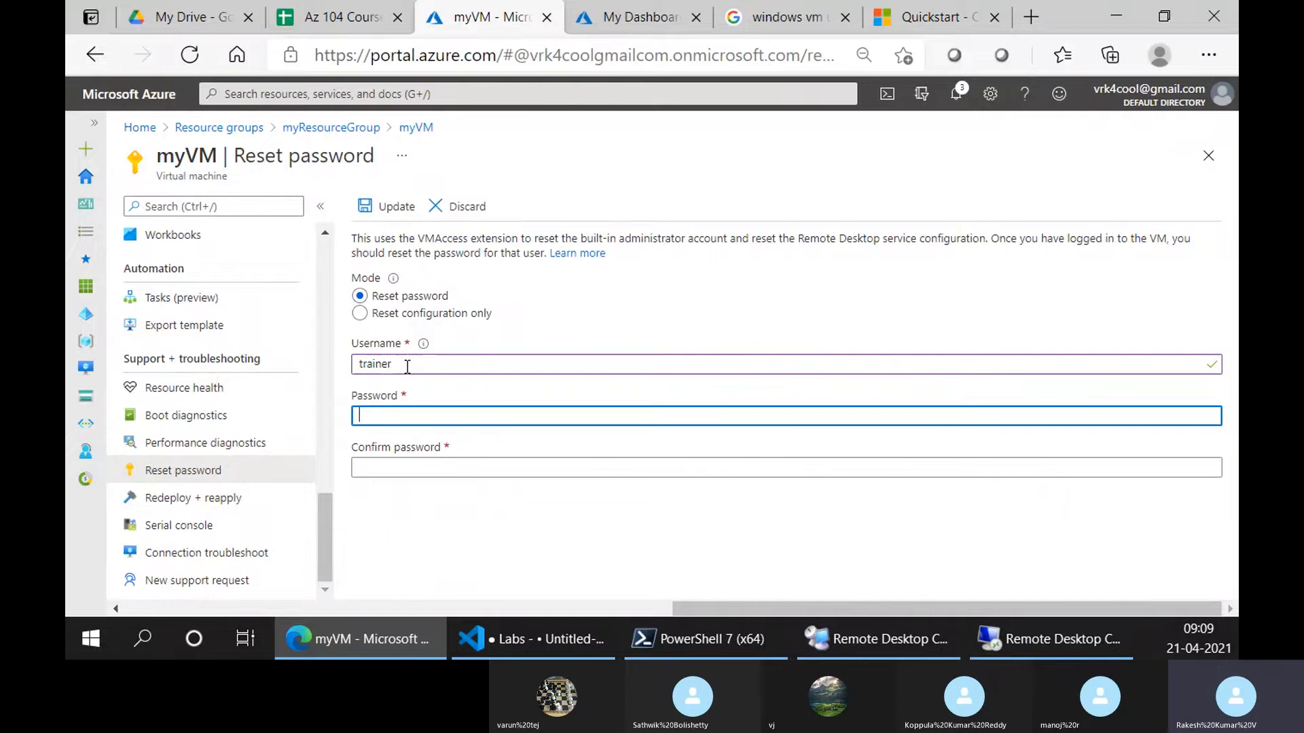
{"action": "type", "text": "•••••••"}
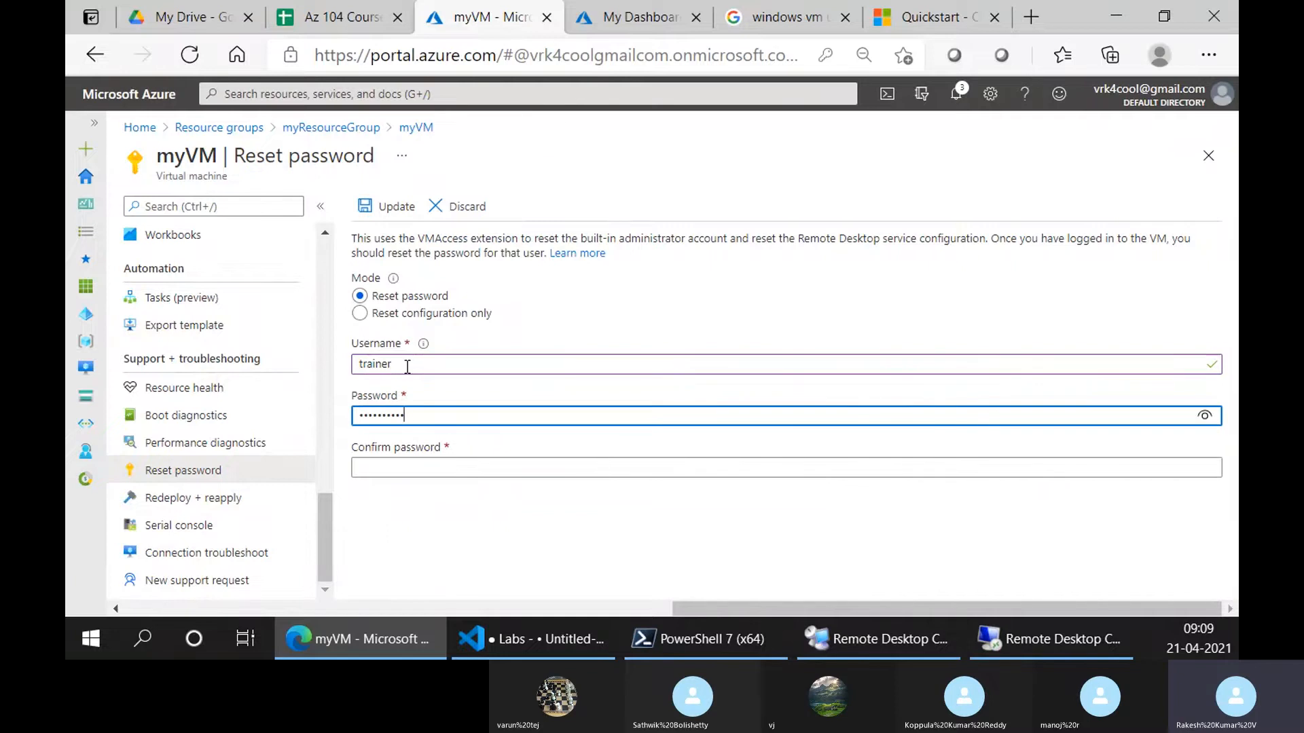
{"action": "key", "text": "Tab"}
{"action": "type", "text": "•••"}
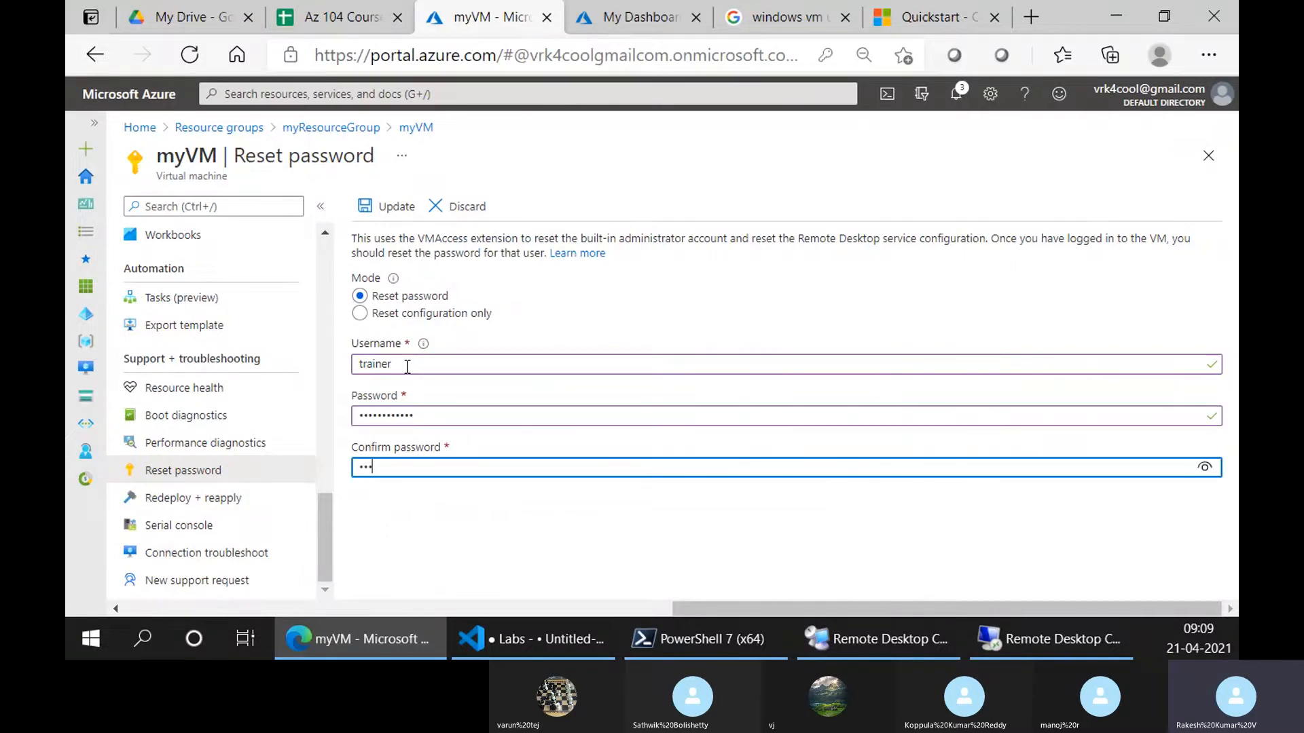
{"action": "type", "text": "••••"}
{"action": "left_click", "coordinate": [1199, 470]}
{"action": "left_click", "coordinate": [395, 207]}
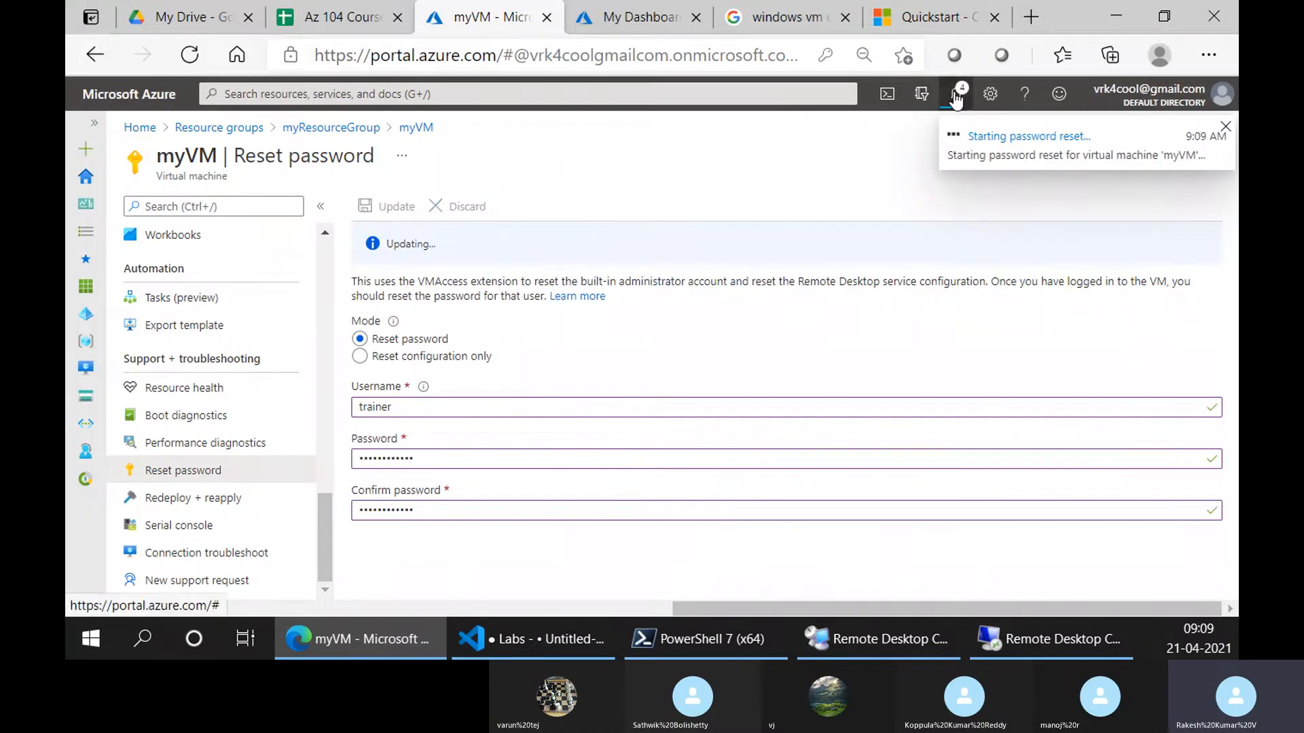
Check Notifications for the failed reset, then discard the attempt
{"action": "left_click", "coordinate": [955, 95]}
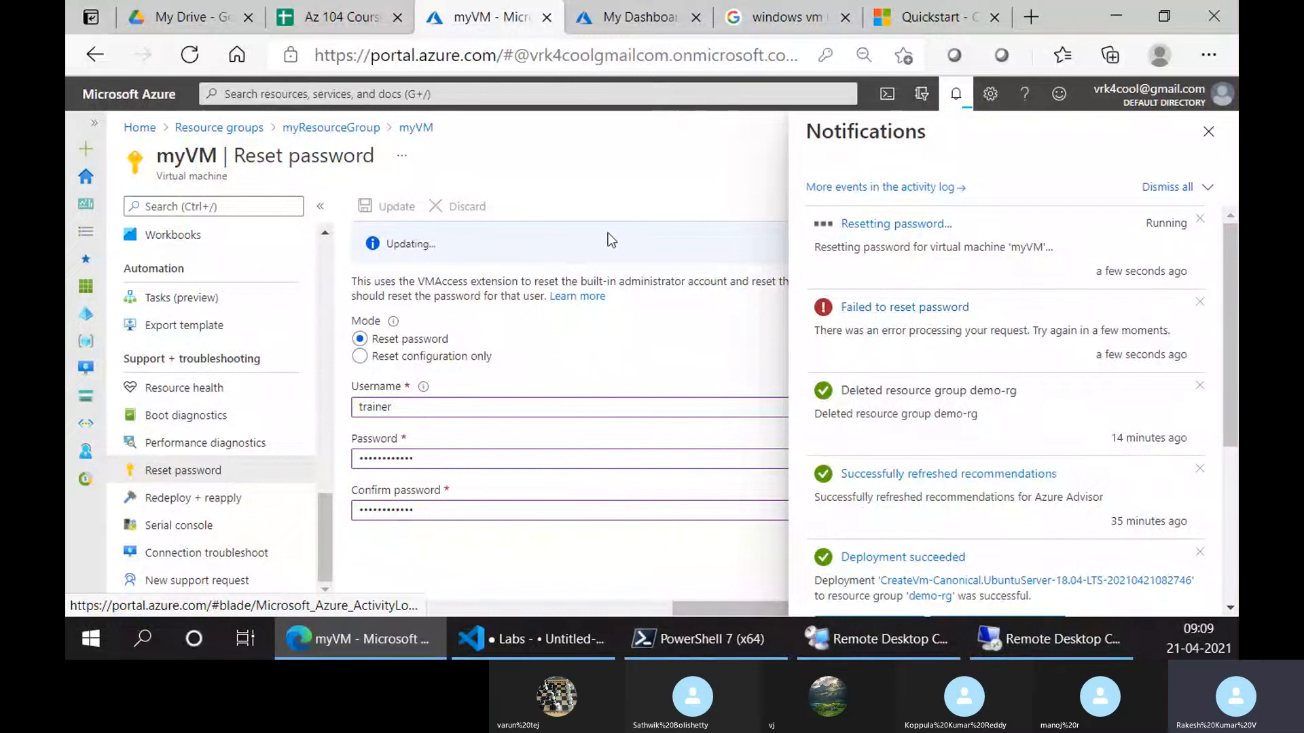
{"action": "scroll", "coordinate": [203, 358], "scroll_direction": "up", "scroll_amount": 10}
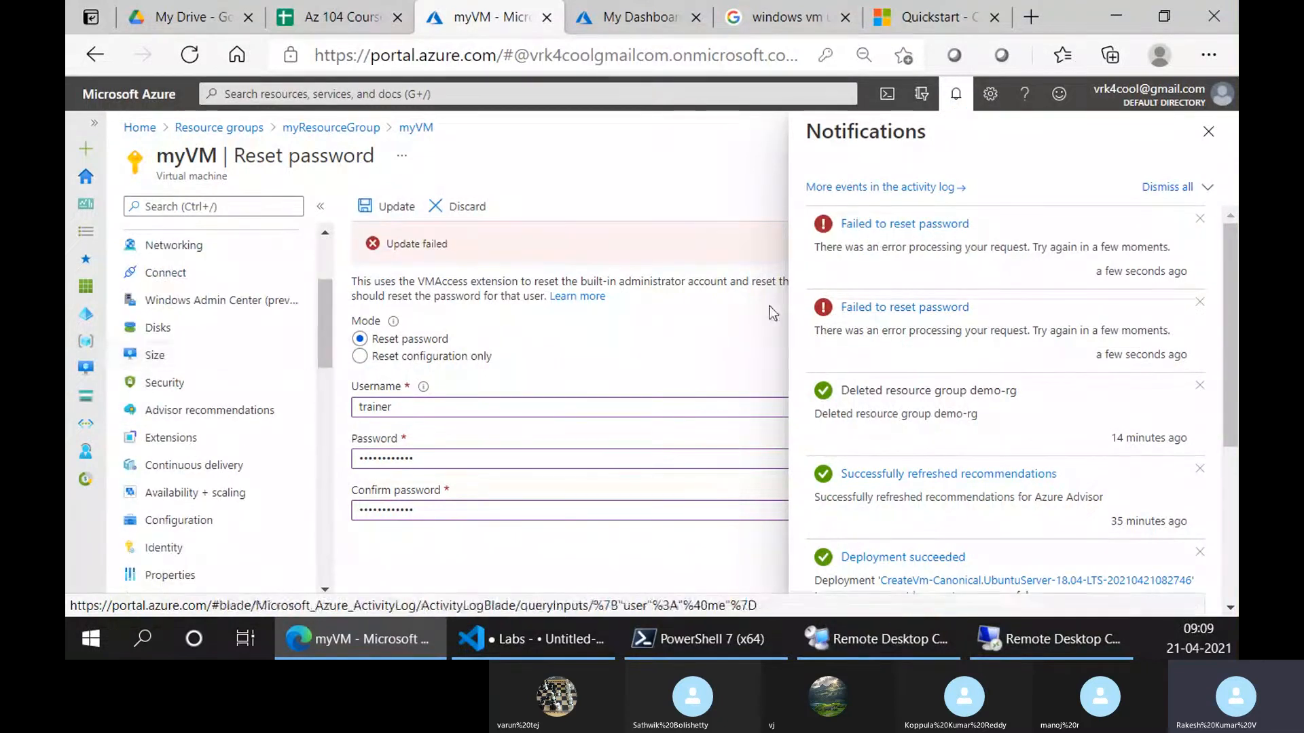
{"action": "left_click", "coordinate": [1208, 136]}
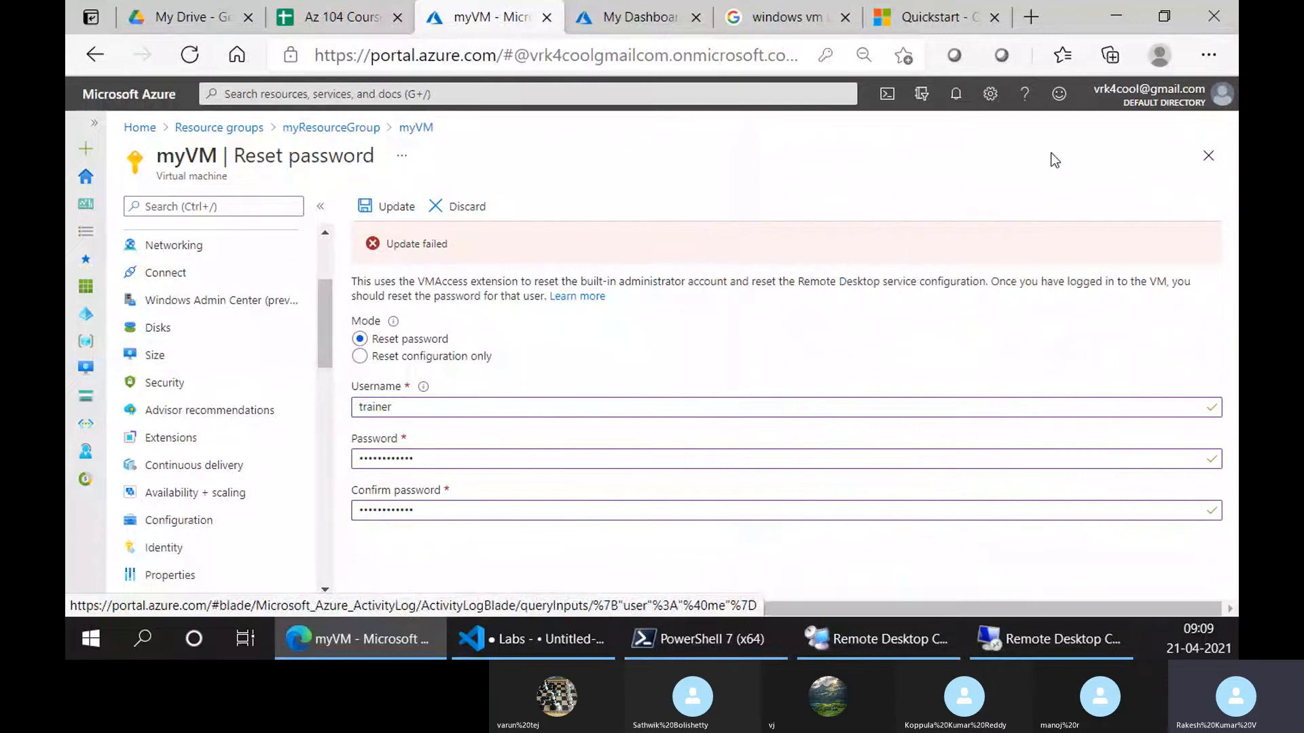
{"action": "left_click", "coordinate": [468, 218]}
Restart myVM from its Overview page, cancelling an accidental Stop
{"action": "scroll", "coordinate": [204, 265], "scroll_direction": "up", "scroll_amount": 5}
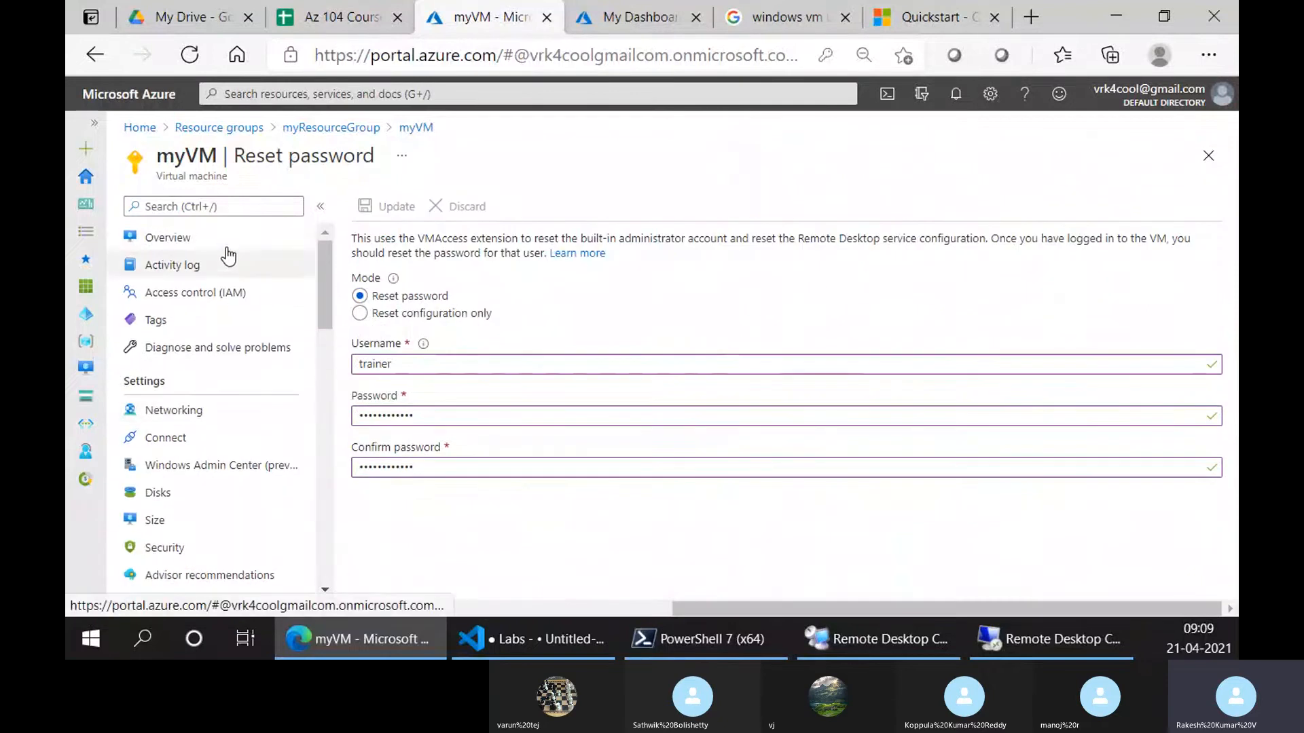
{"action": "left_click", "coordinate": [168, 237]}
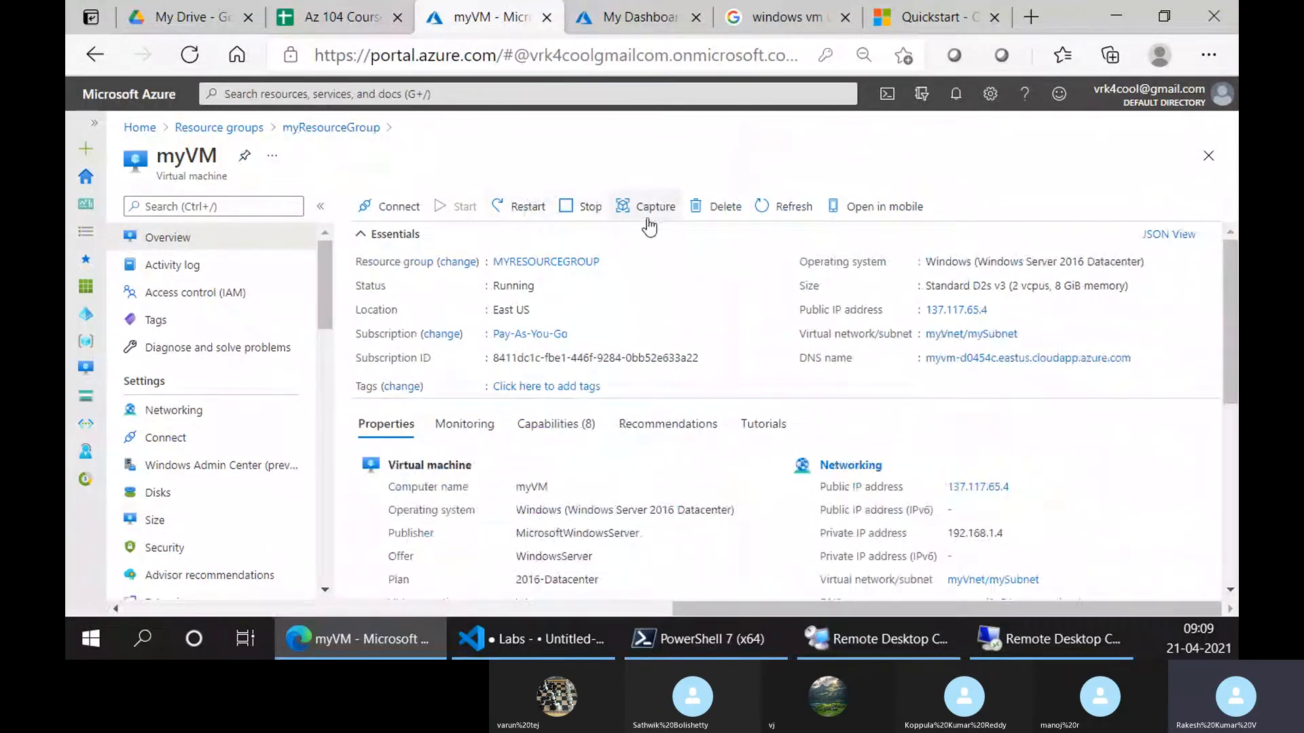
{"action": "left_click", "coordinate": [567, 208]}
{"action": "left_click", "coordinate": [456, 300]}
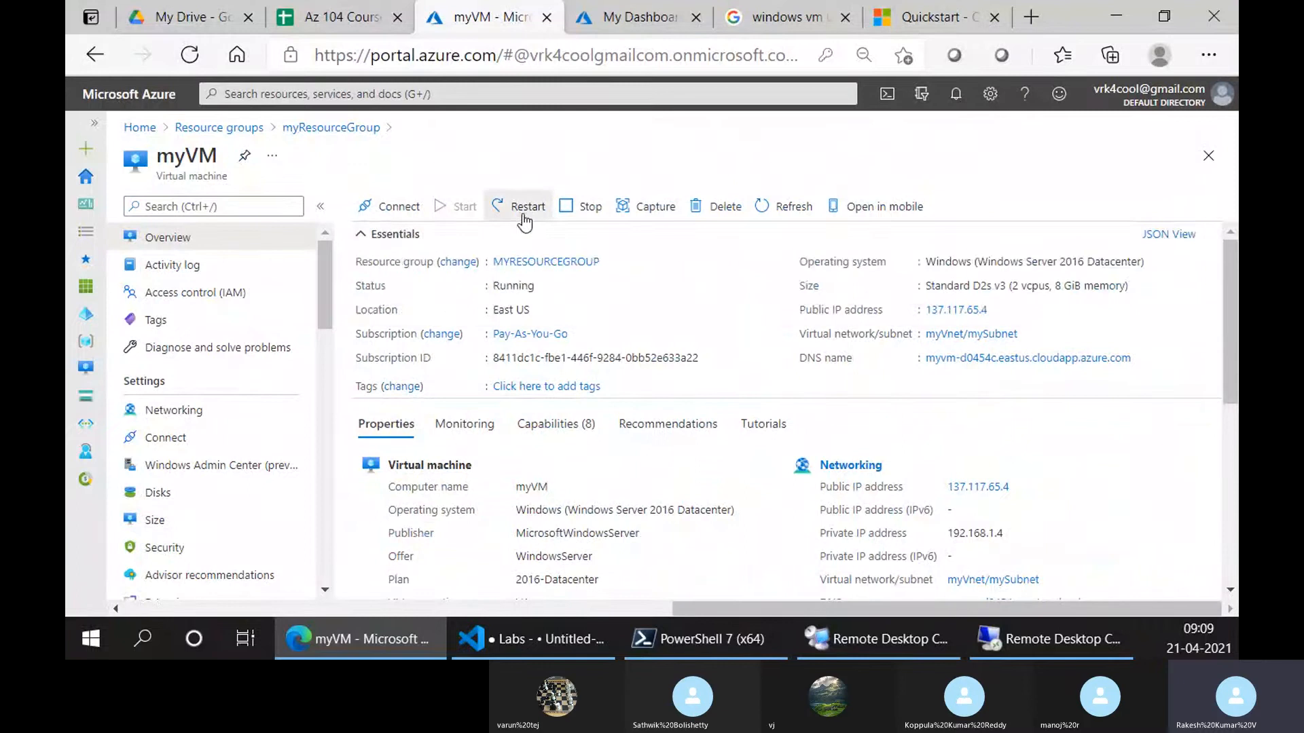
{"action": "left_click", "coordinate": [524, 208]}
{"action": "left_click", "coordinate": [407, 299]}
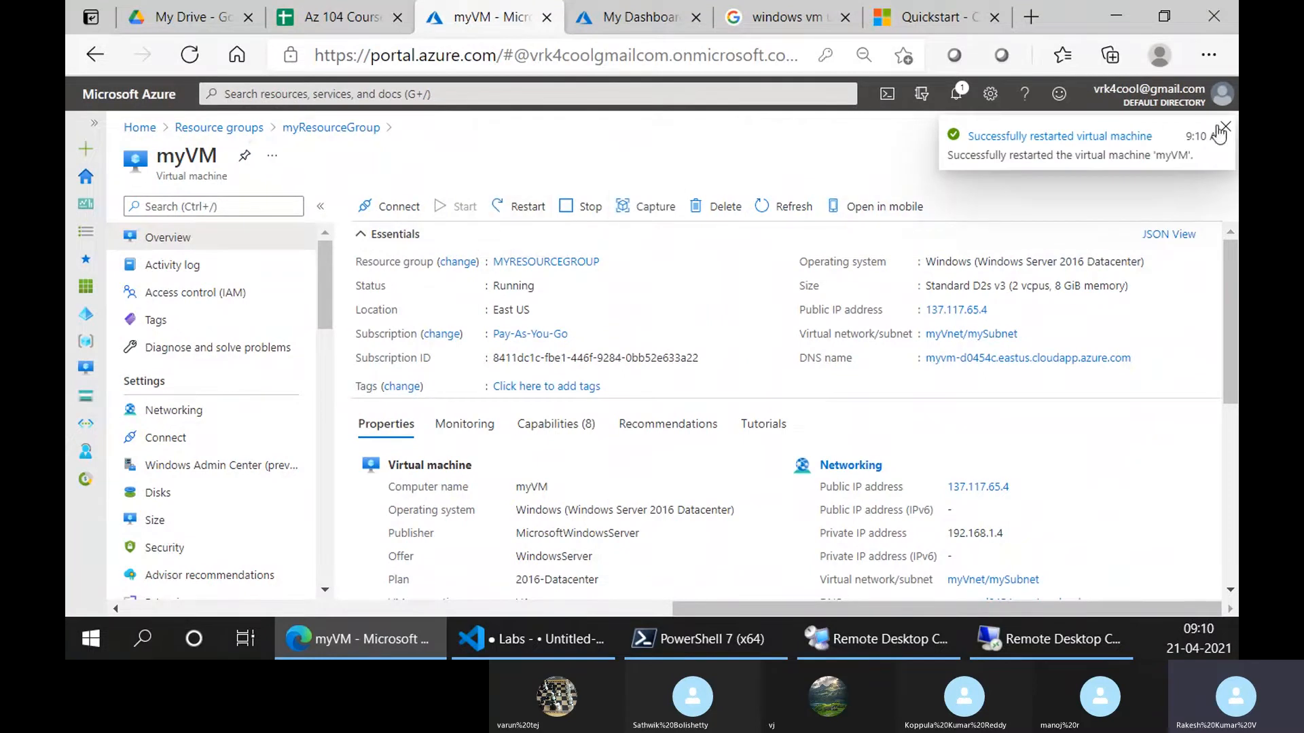
{"action": "left_click", "coordinate": [1225, 127]}
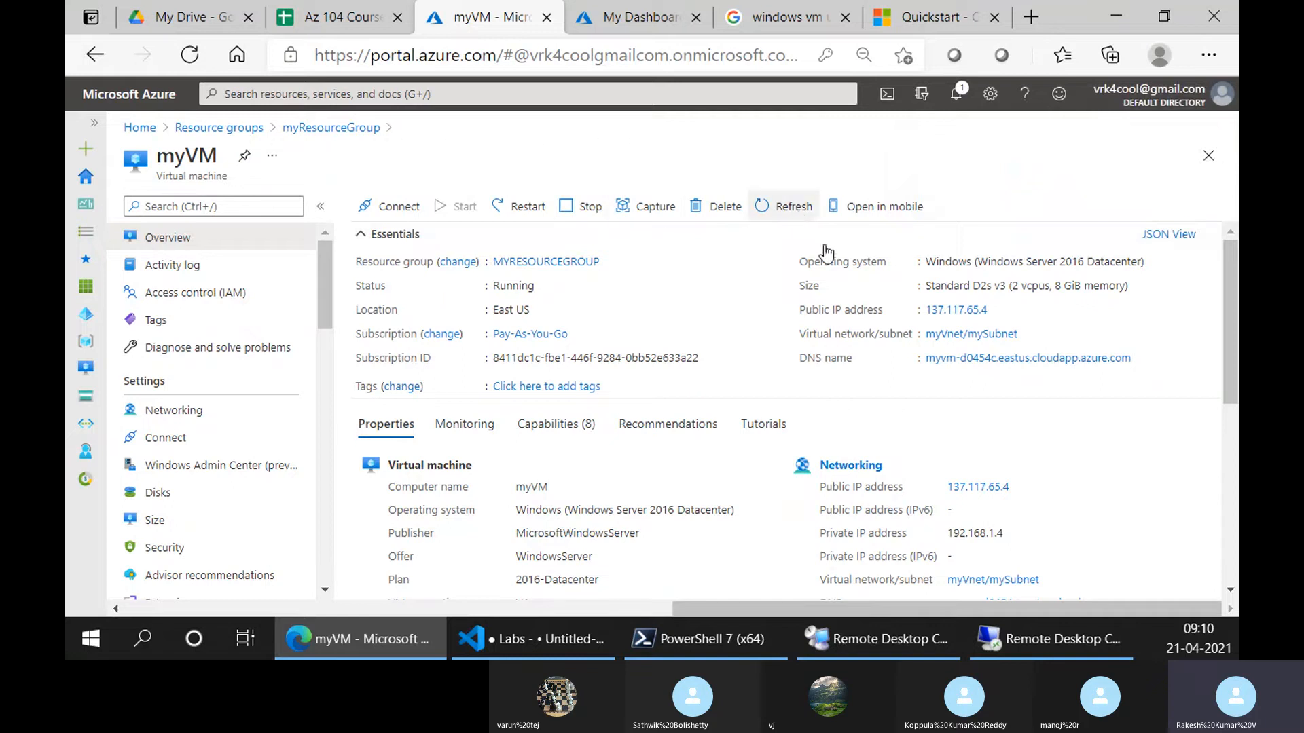
Connect to 137.117.65.4 as trainer with a different account, and give up after the failed logon
{"action": "left_click", "coordinate": [1024, 630]}
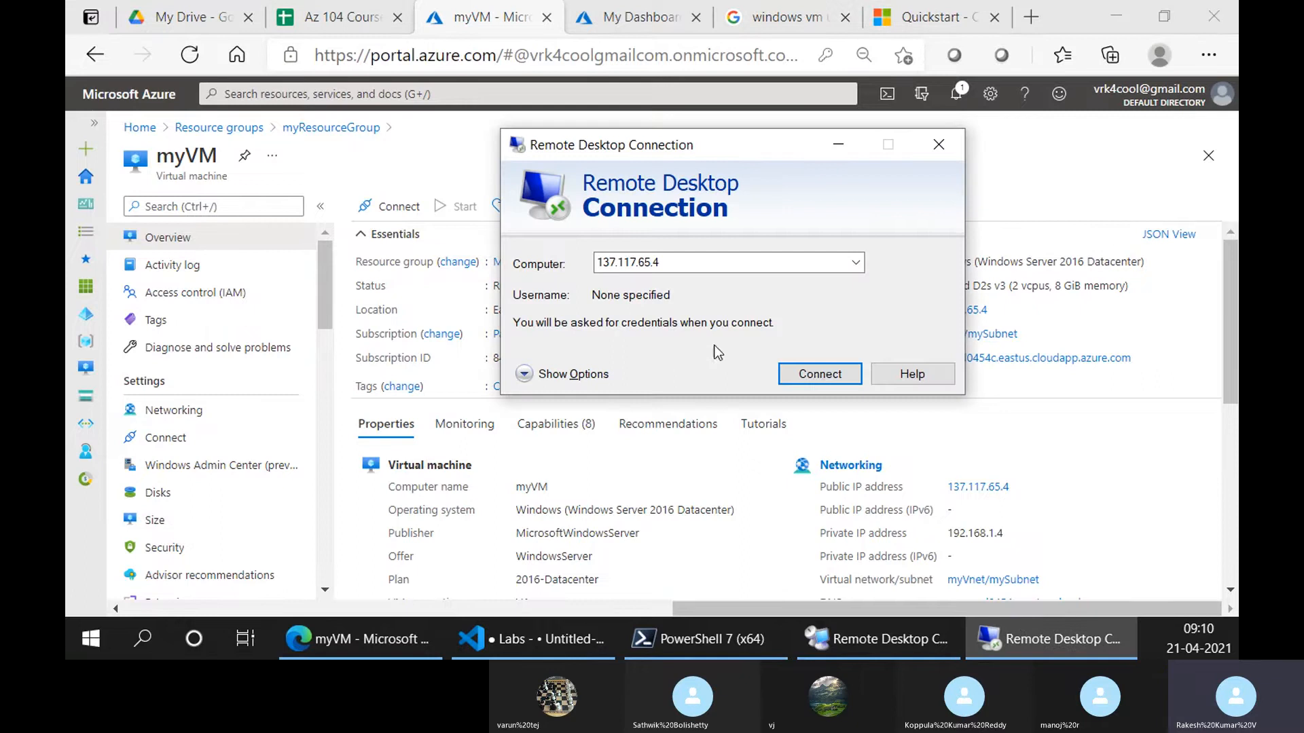
{"action": "left_click", "coordinate": [812, 369]}
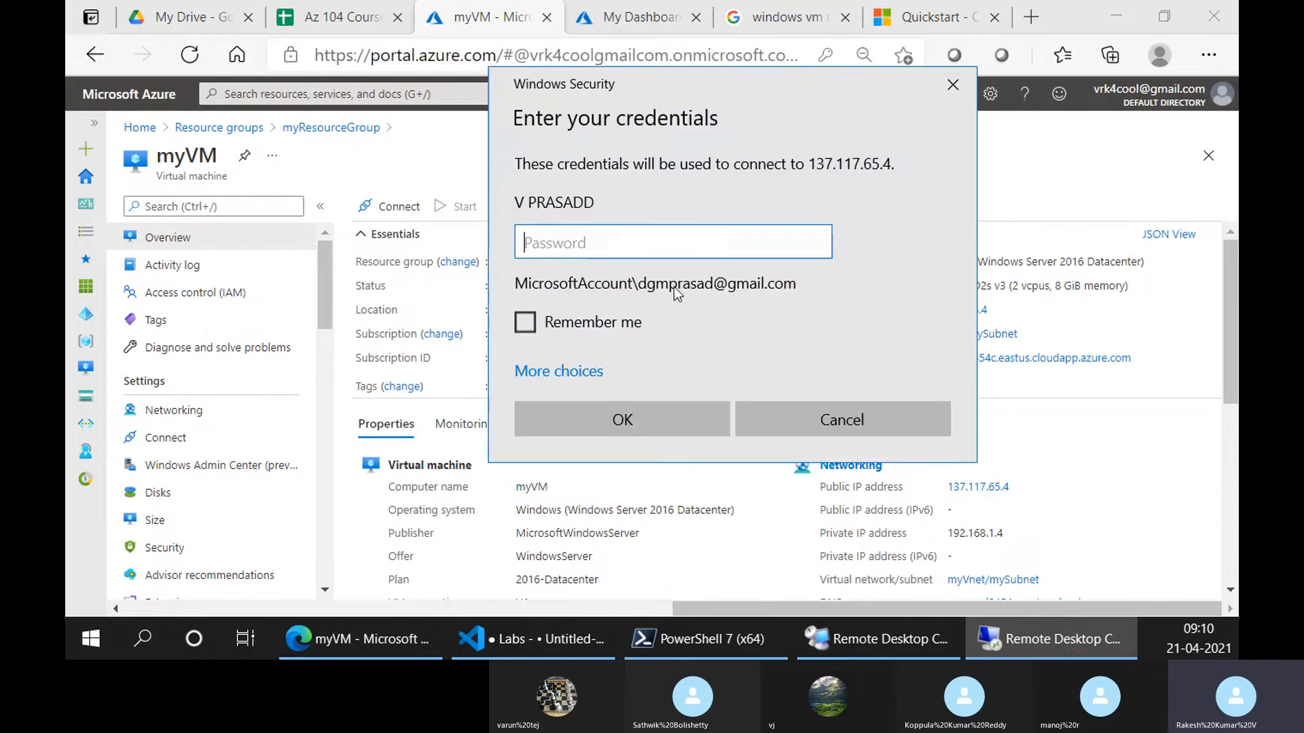
{"action": "left_click", "coordinate": [586, 374]}
{"action": "left_click", "coordinate": [628, 464]}
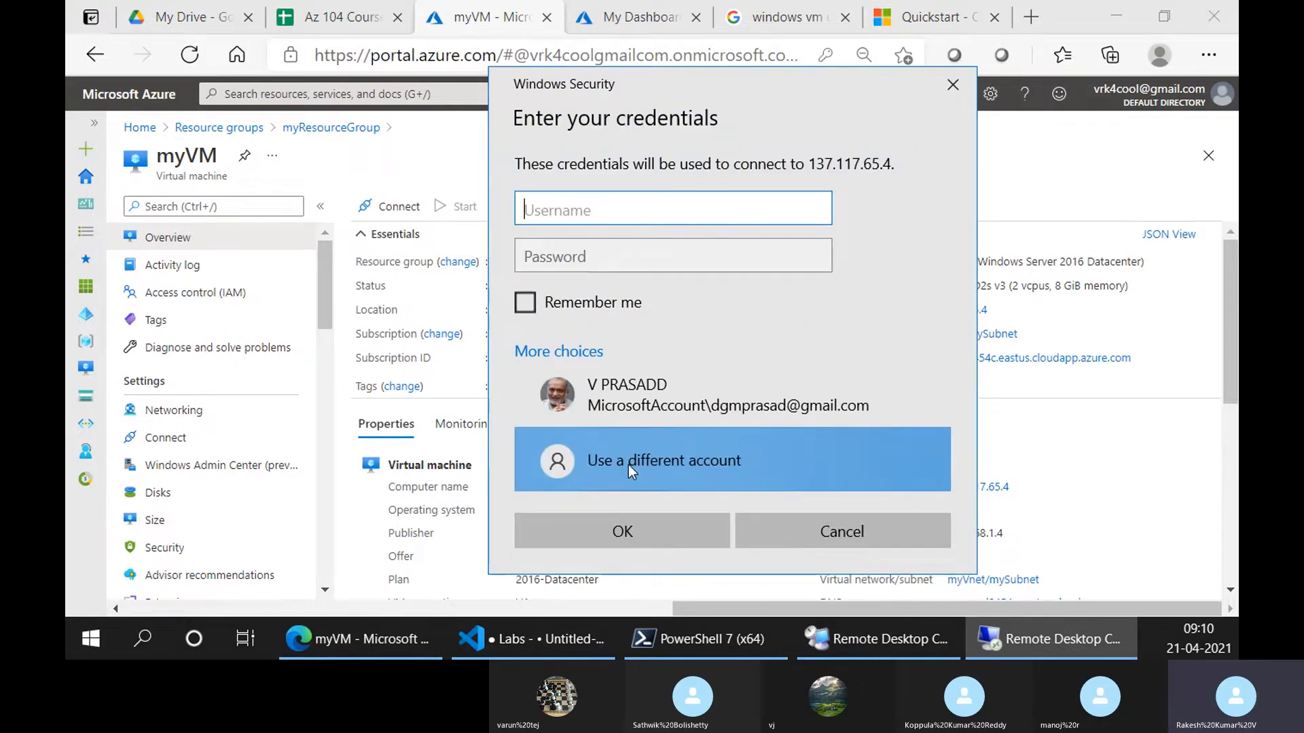
{"action": "type", "text": "trainer"}
{"action": "key", "text": "Tab"}
{"action": "type", "text": "••"}
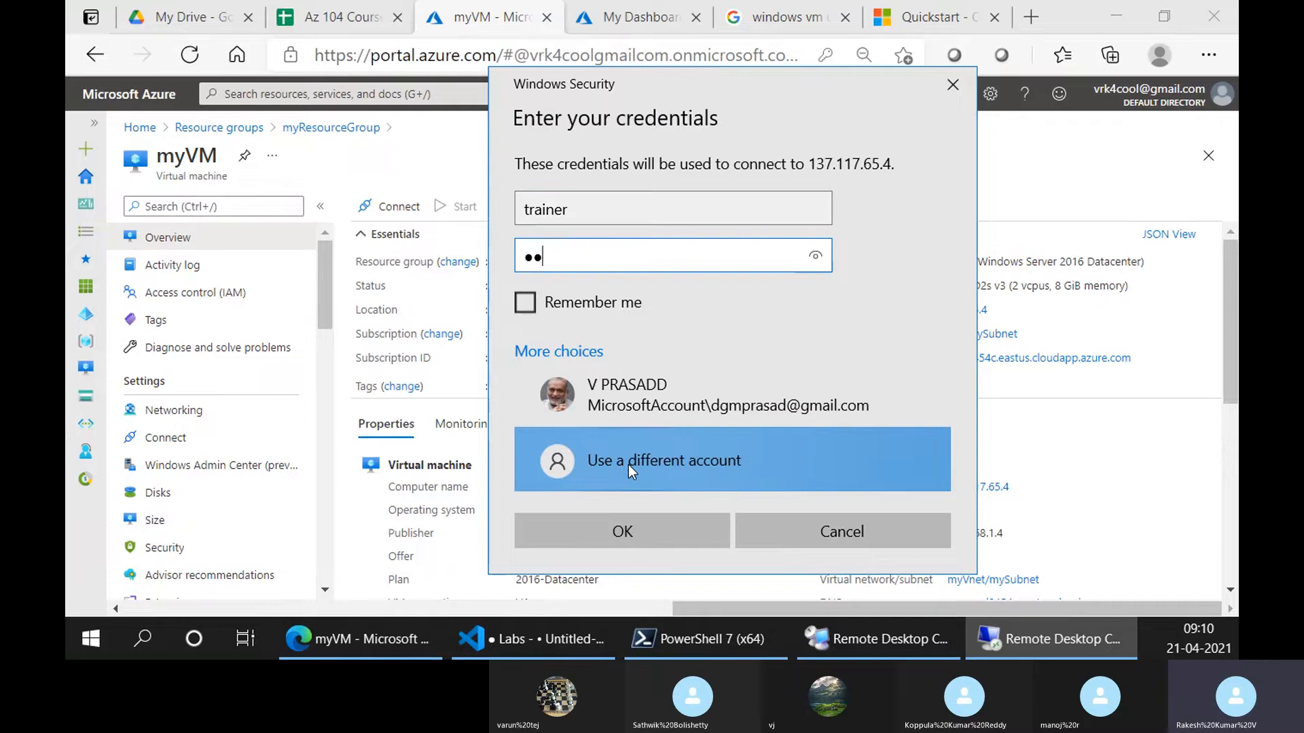
{"action": "type", "text": "••••••••••"}
{"action": "left_click", "coordinate": [604, 529]}
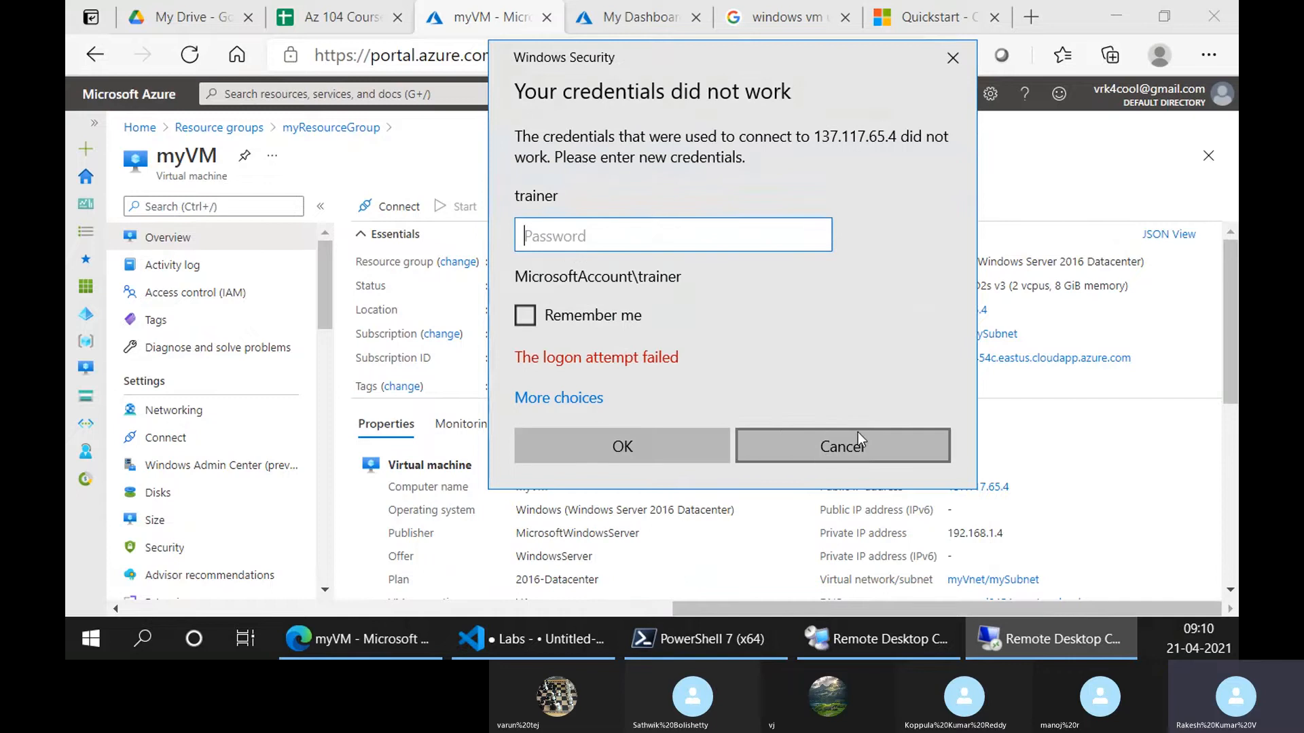
{"action": "left_click", "coordinate": [842, 443]}
Start and cancel a new file in Remote Desktop Connection Manager, then return to the portal
{"action": "left_click", "coordinate": [876, 639]}
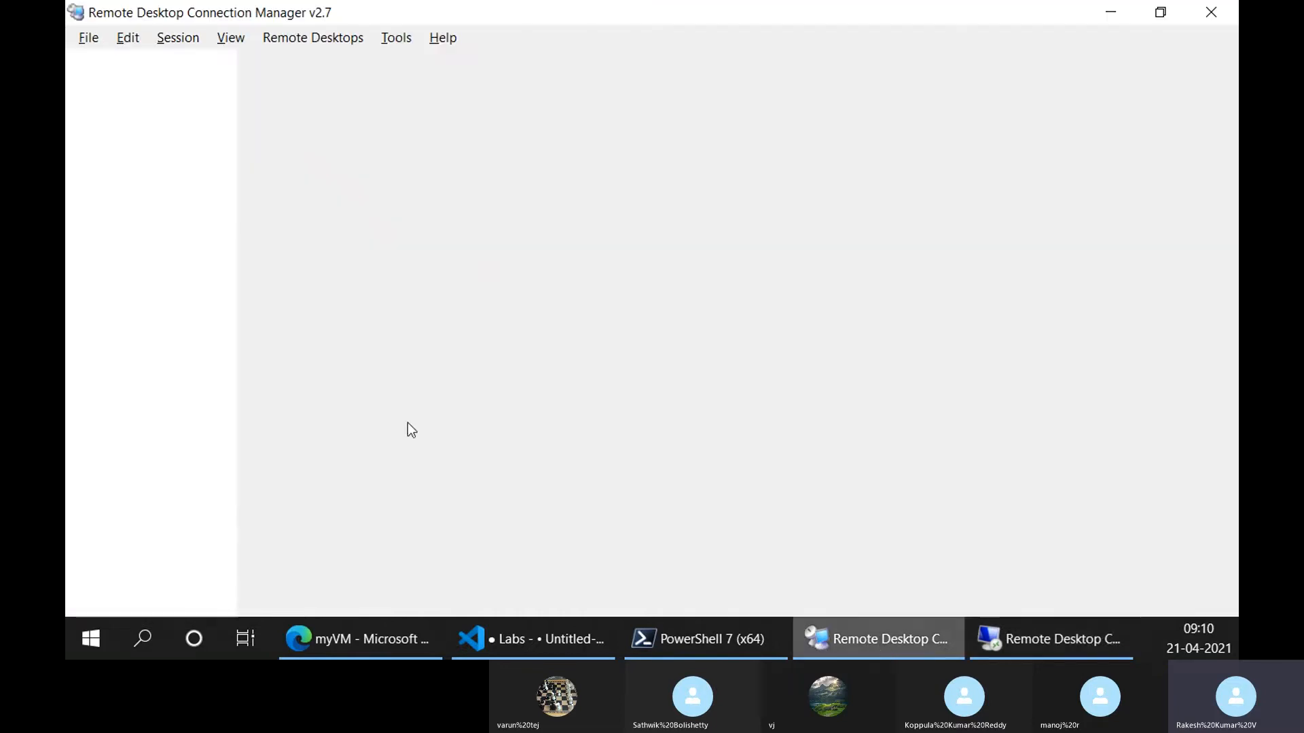
{"action": "left_click", "coordinate": [162, 38]}
{"action": "mouse_move", "coordinate": [252, 44]}
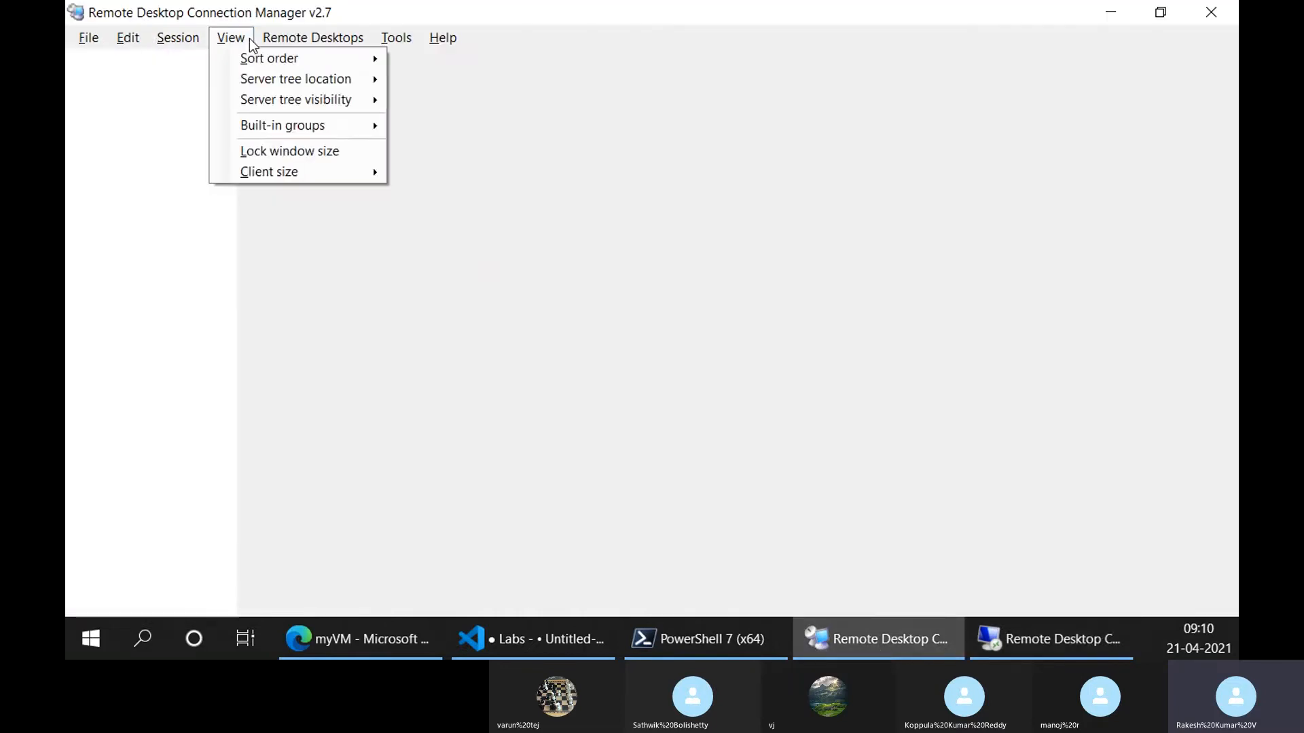
{"action": "mouse_move", "coordinate": [88, 38]}
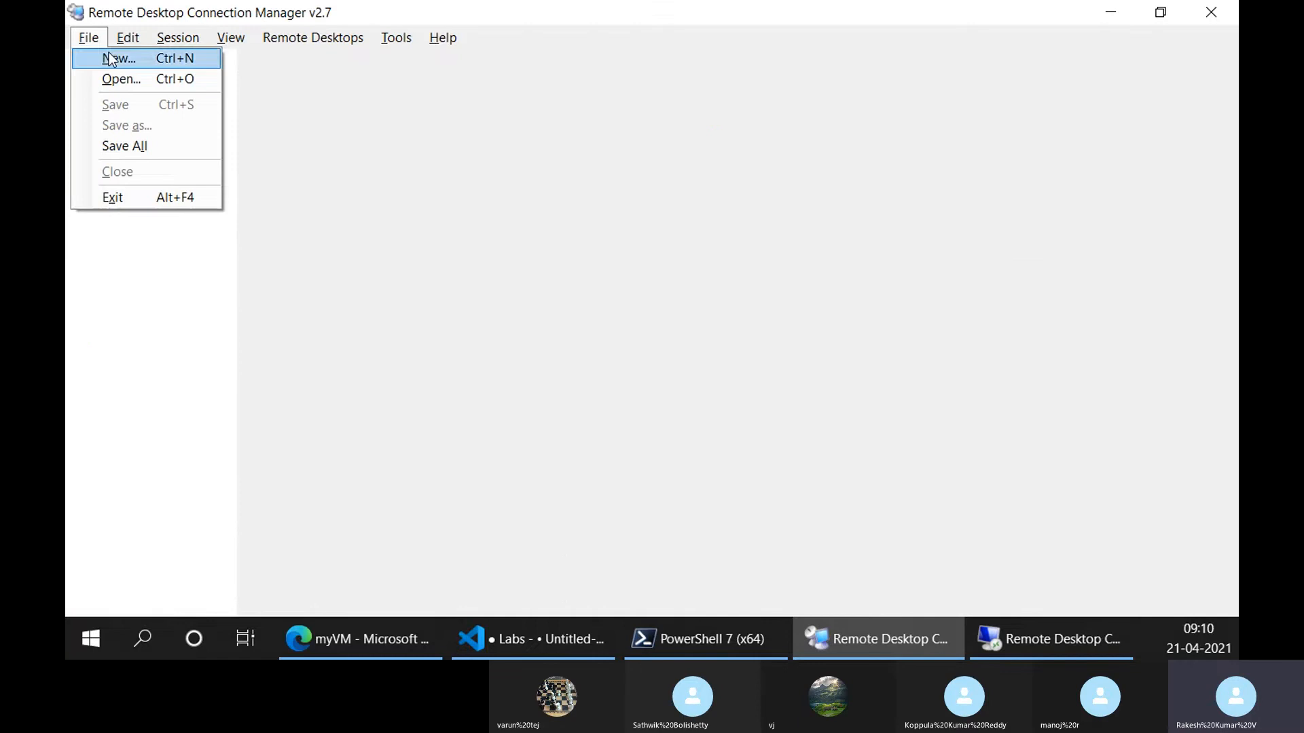
{"action": "left_click", "coordinate": [109, 58]}
{"action": "left_click", "coordinate": [669, 504]}
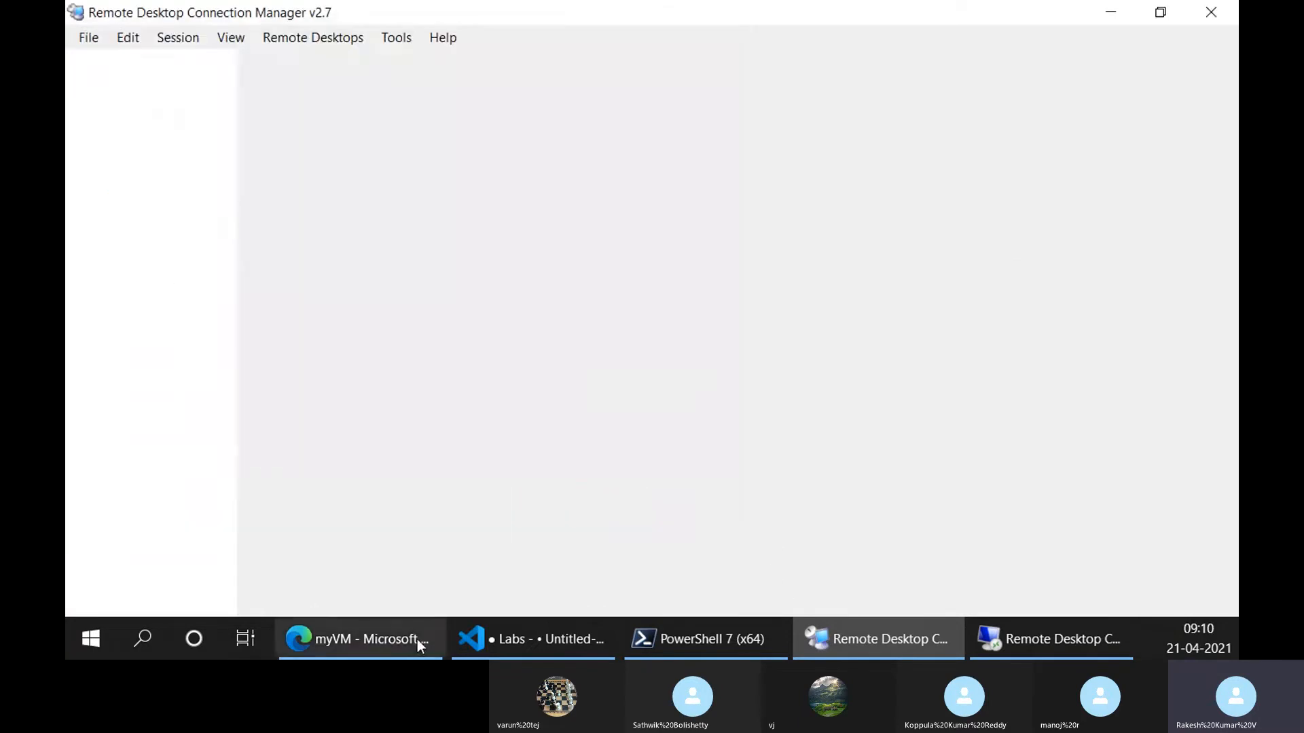
{"action": "left_click", "coordinate": [417, 639]}
Find Connect via the VM menu search and download myVM.rdp from the RDP tab
{"action": "left_click", "coordinate": [178, 410]}
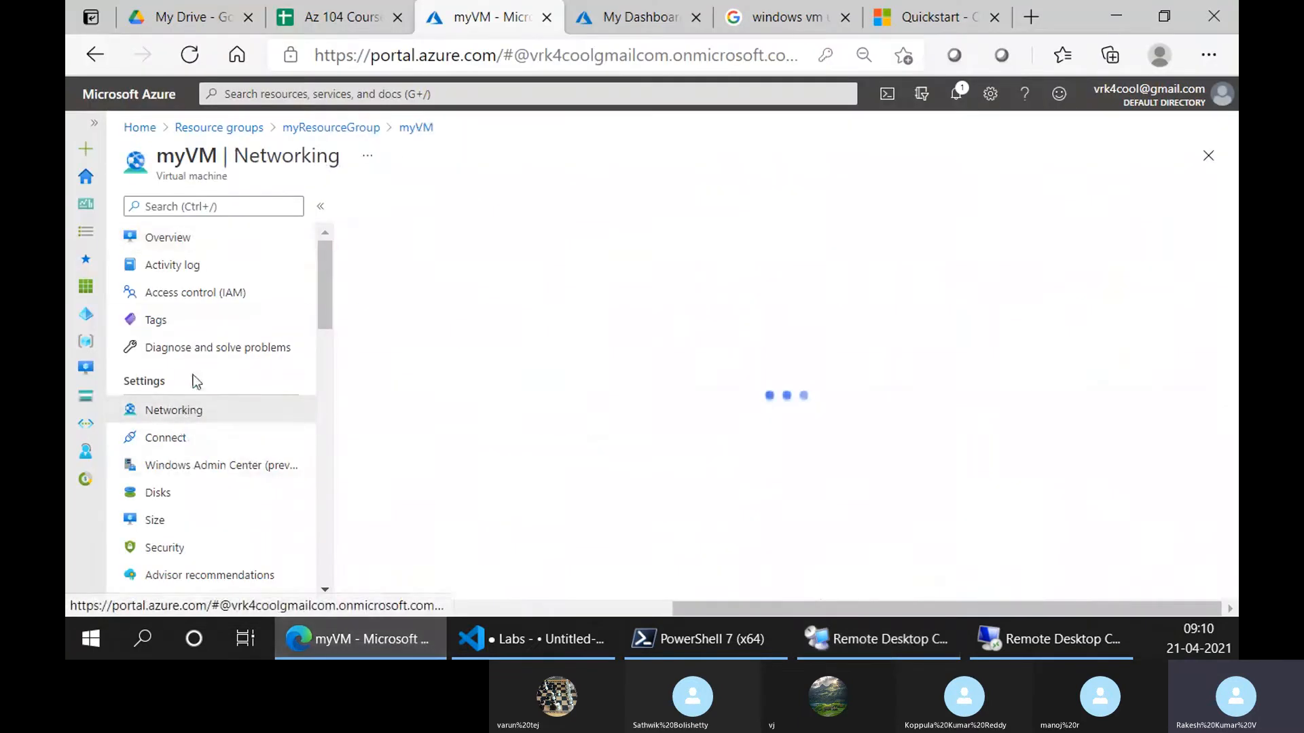
{"action": "scroll", "coordinate": [181, 539], "scroll_direction": "down", "scroll_amount": 4}
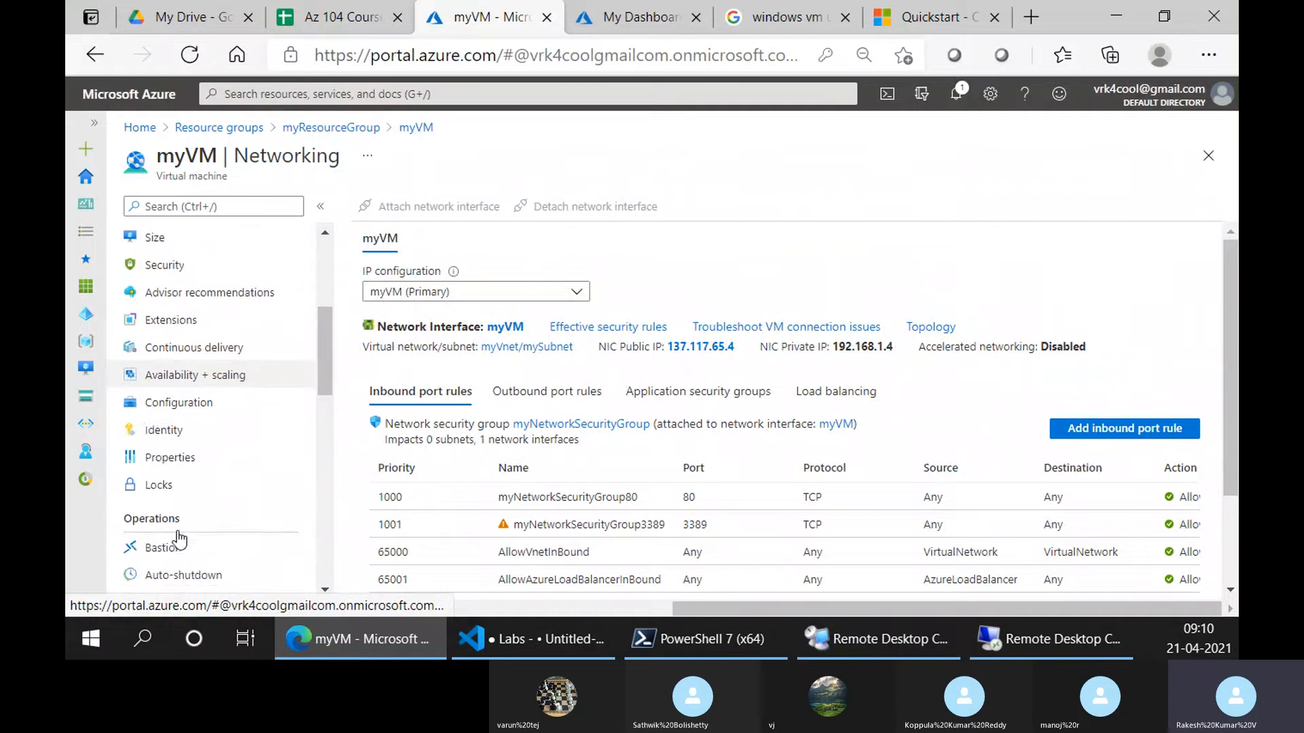
{"action": "scroll", "coordinate": [178, 540], "scroll_direction": "down", "scroll_amount": 7}
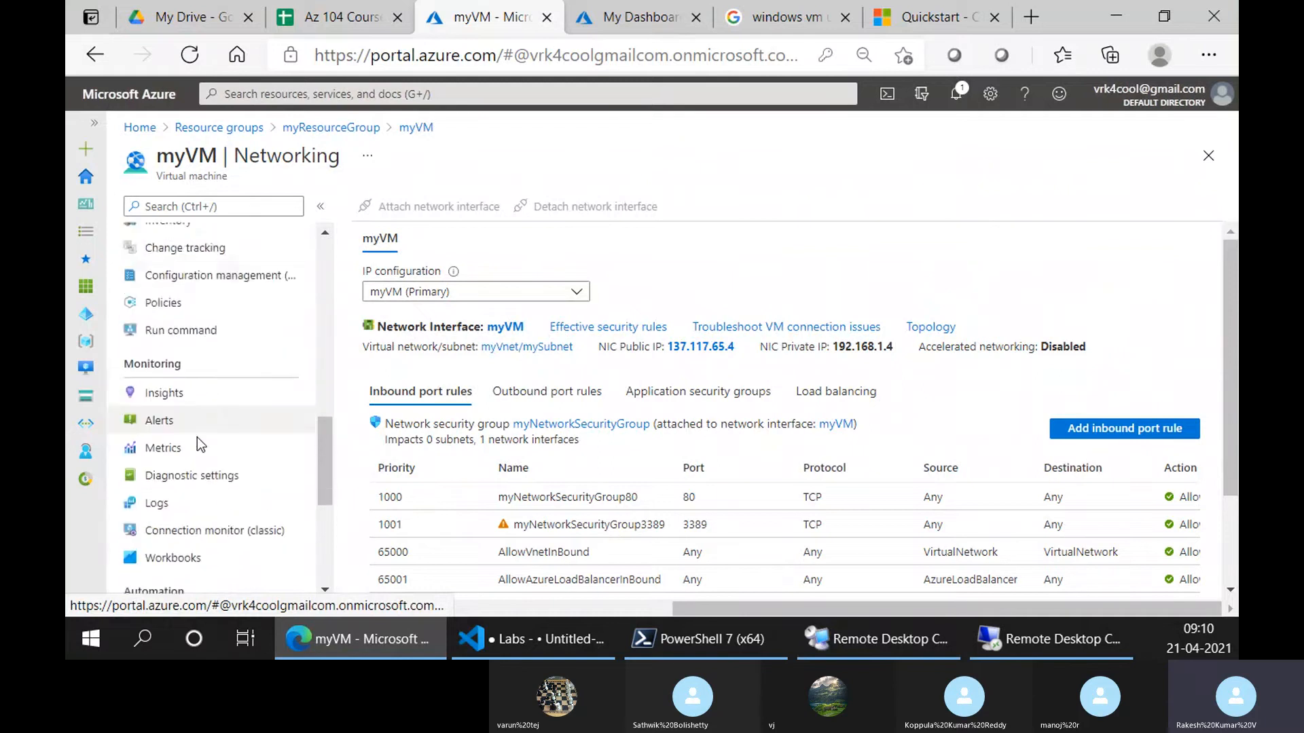
{"action": "scroll", "coordinate": [197, 437], "scroll_direction": "up", "scroll_amount": 9}
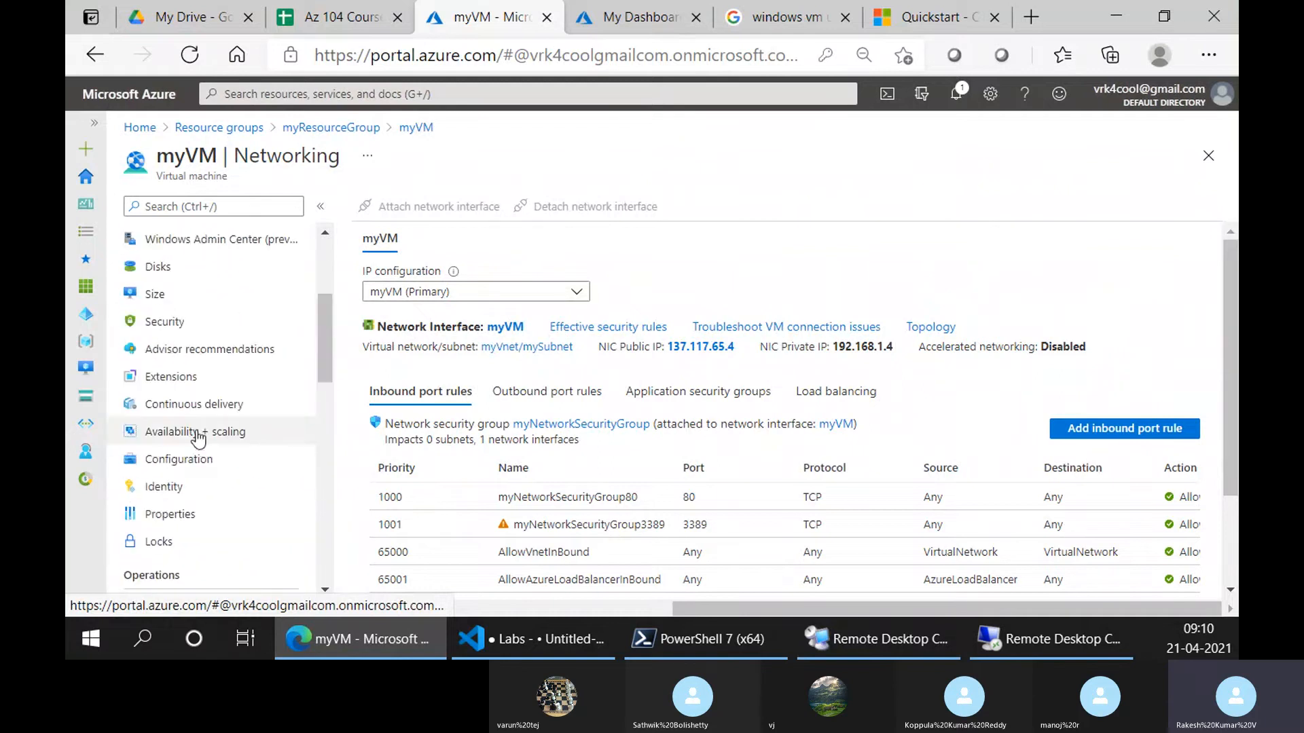
{"action": "scroll", "coordinate": [197, 438], "scroll_direction": "up", "scroll_amount": 4}
{"action": "left_click", "coordinate": [192, 206]}
{"action": "type", "text": "conn"}
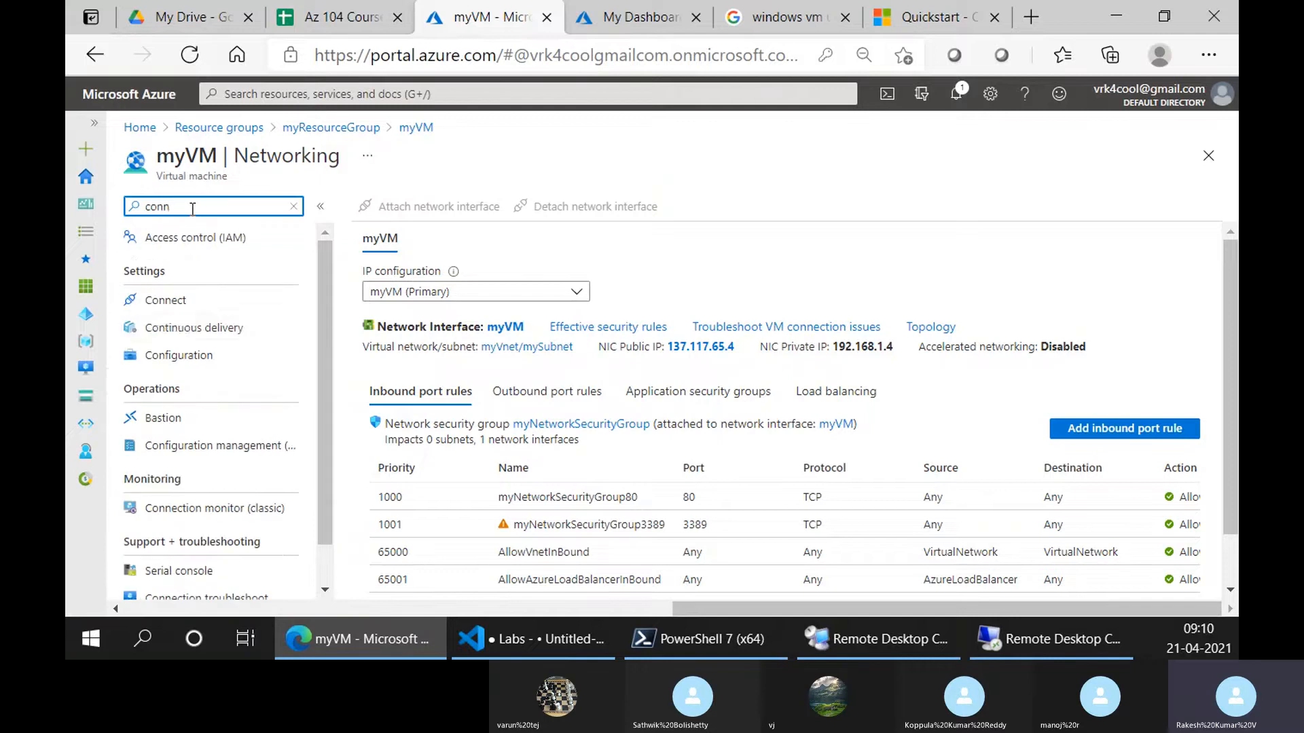
{"action": "left_click", "coordinate": [165, 300]}
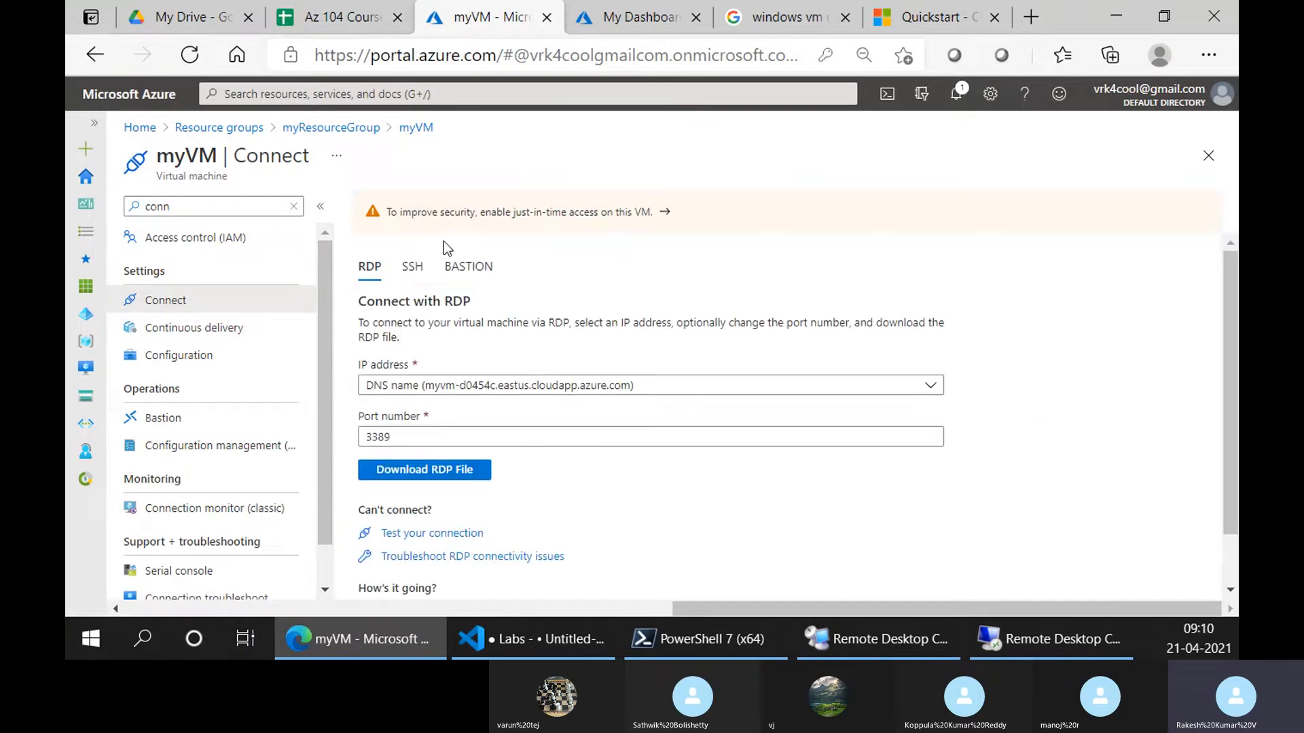
{"action": "scroll", "coordinate": [468, 373], "scroll_direction": "down", "scroll_amount": 1}
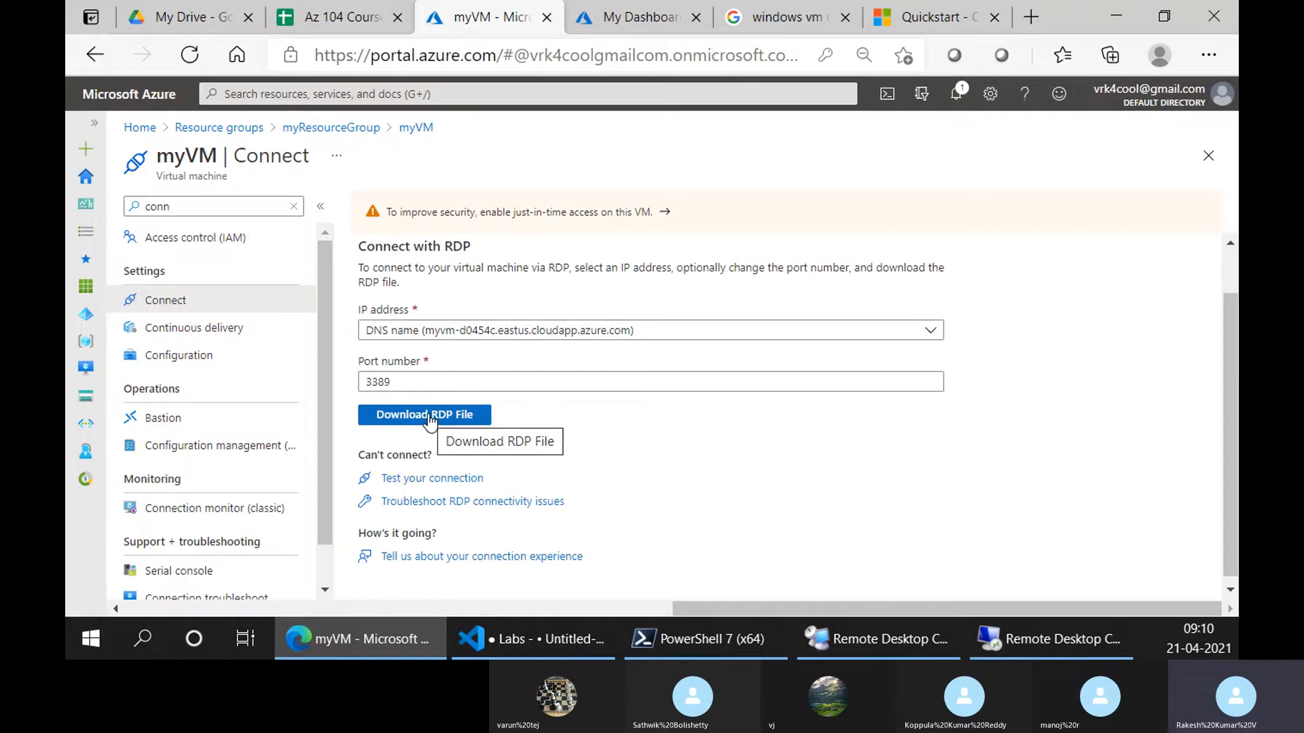
{"action": "left_click", "coordinate": [429, 416]}
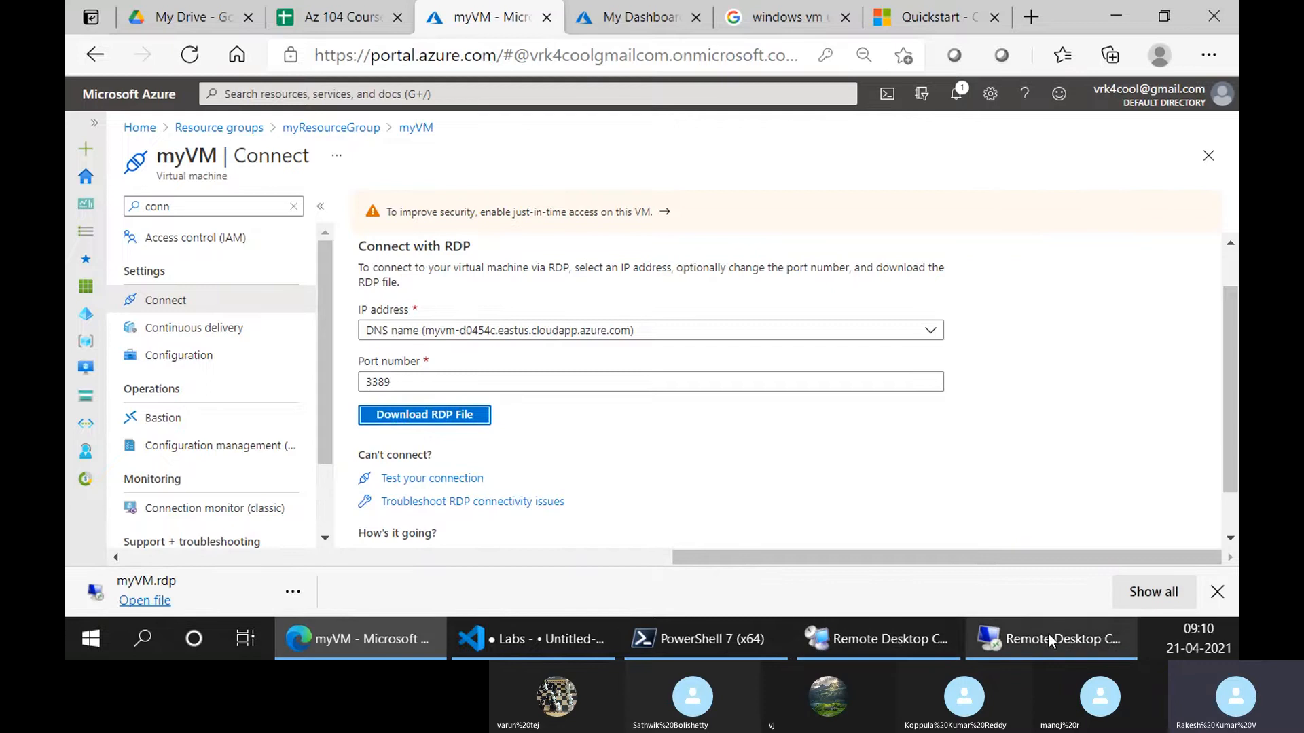
{"action": "left_click", "coordinate": [876, 639]}
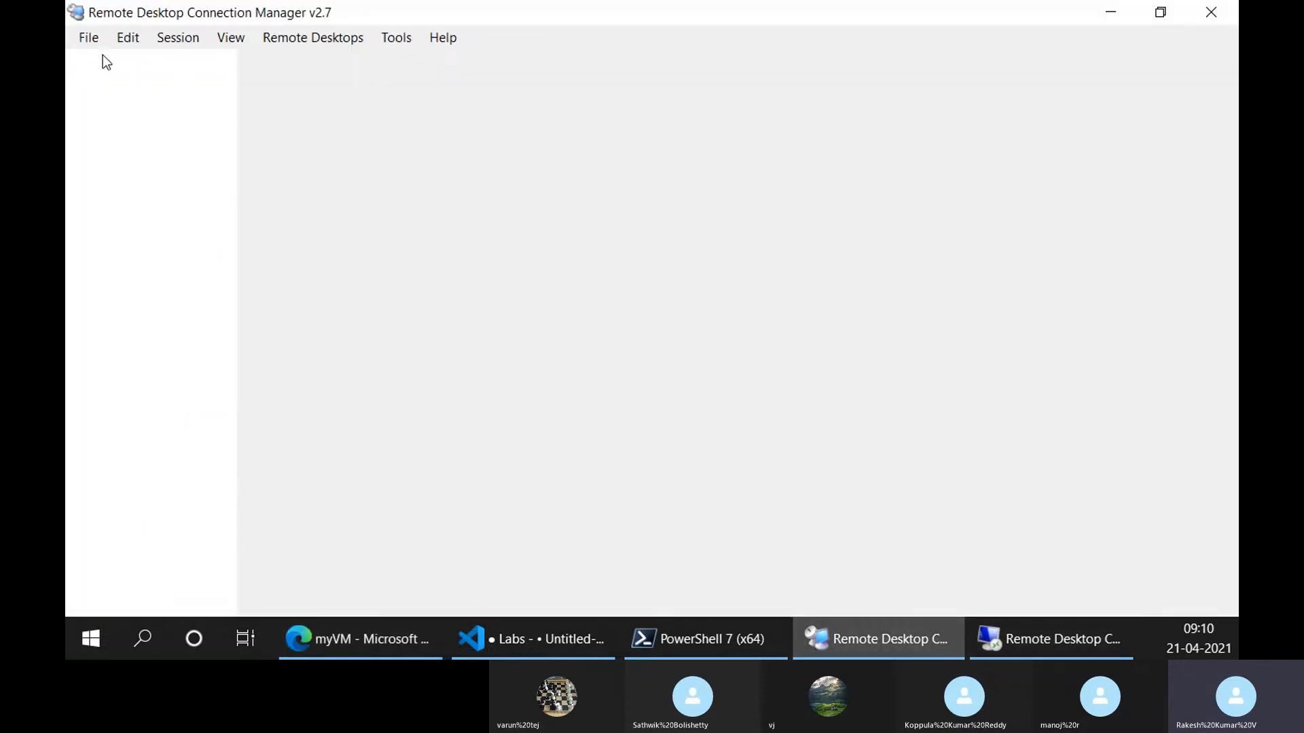
{"action": "left_click", "coordinate": [95, 39]}
{"action": "left_click", "coordinate": [115, 78]}
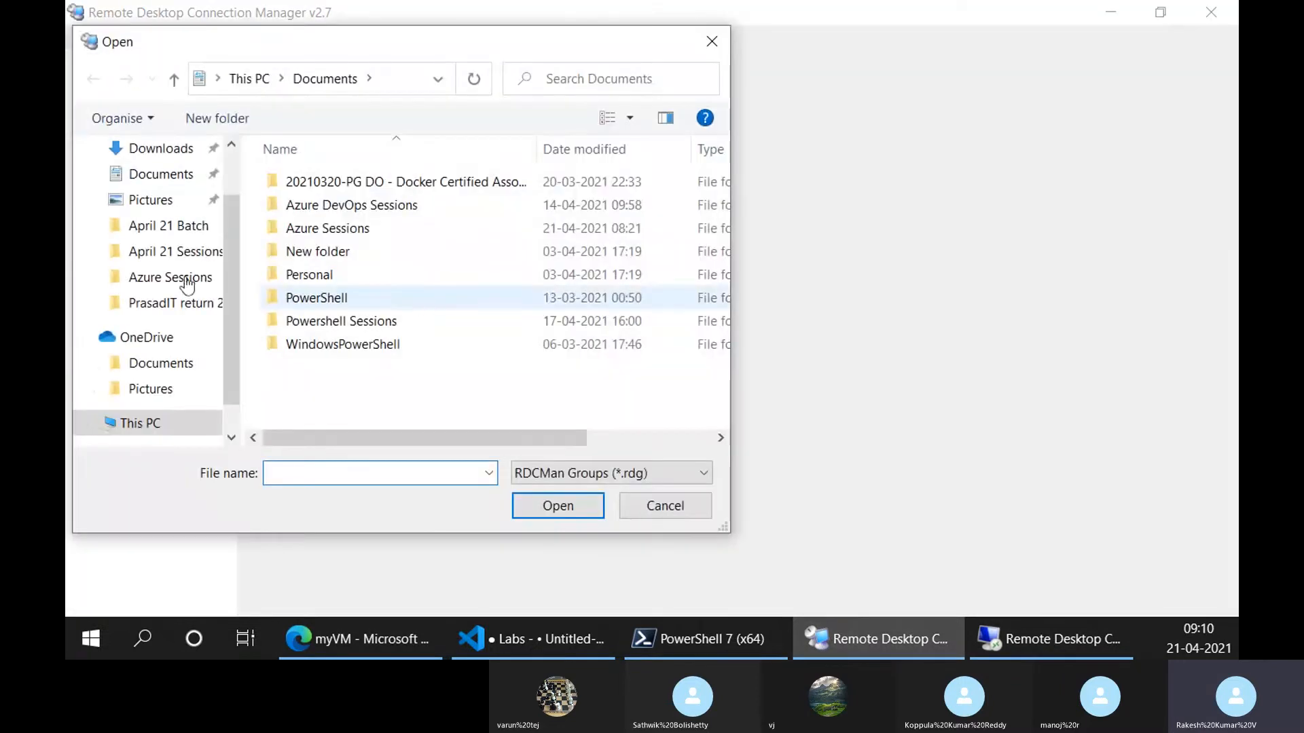
{"action": "left_click", "coordinate": [146, 148]}
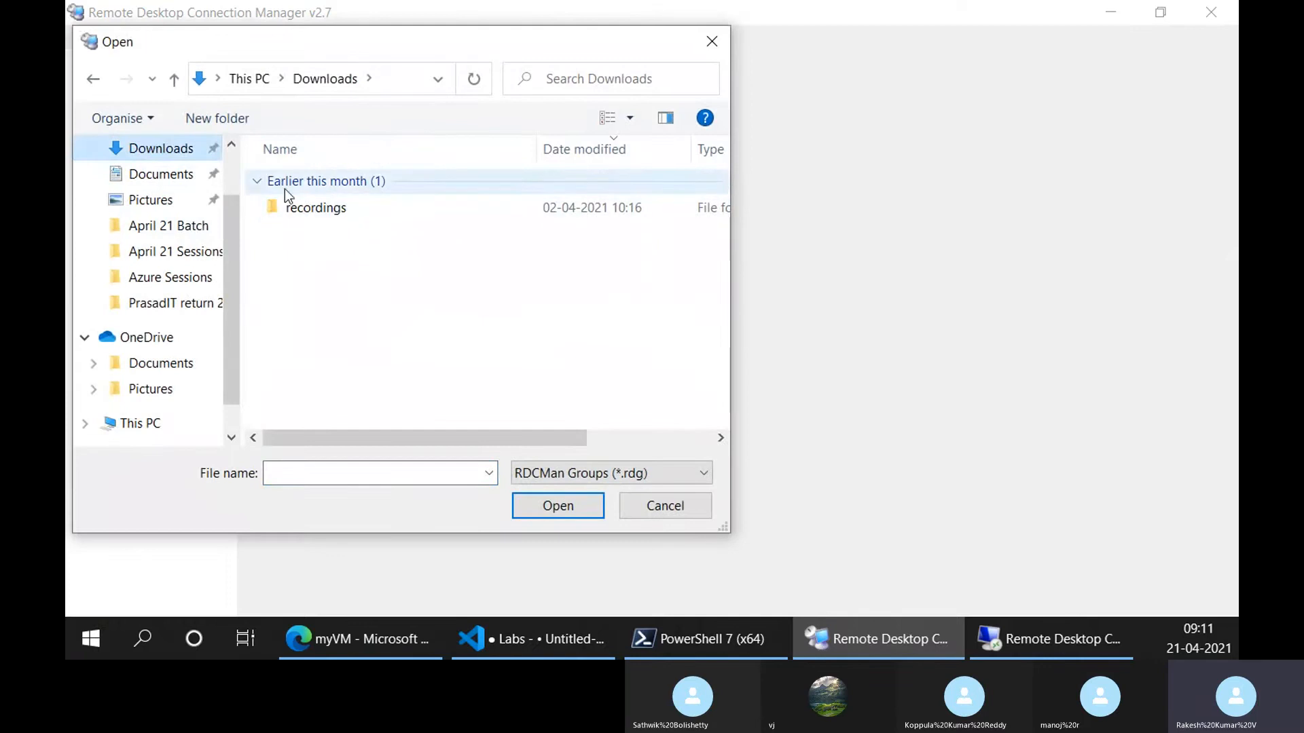
{"action": "left_click", "coordinate": [353, 638]}
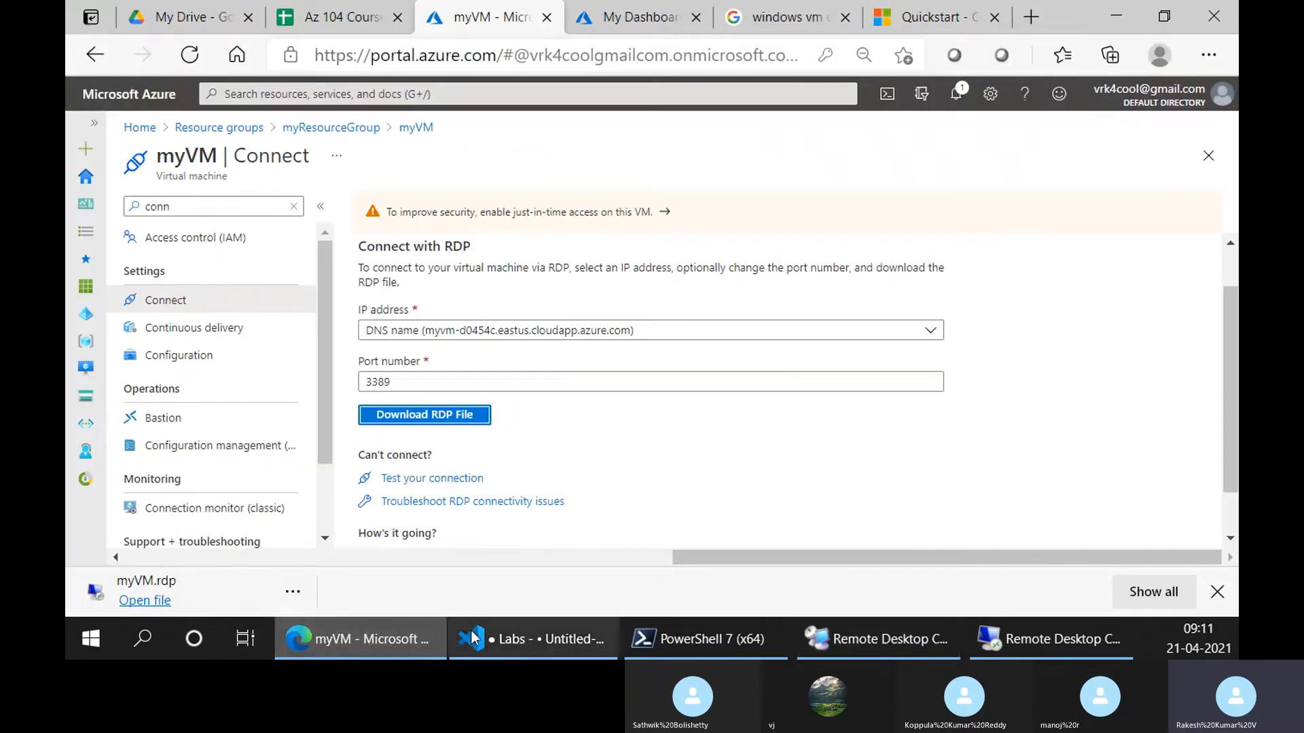
{"action": "left_click", "coordinate": [292, 595]}
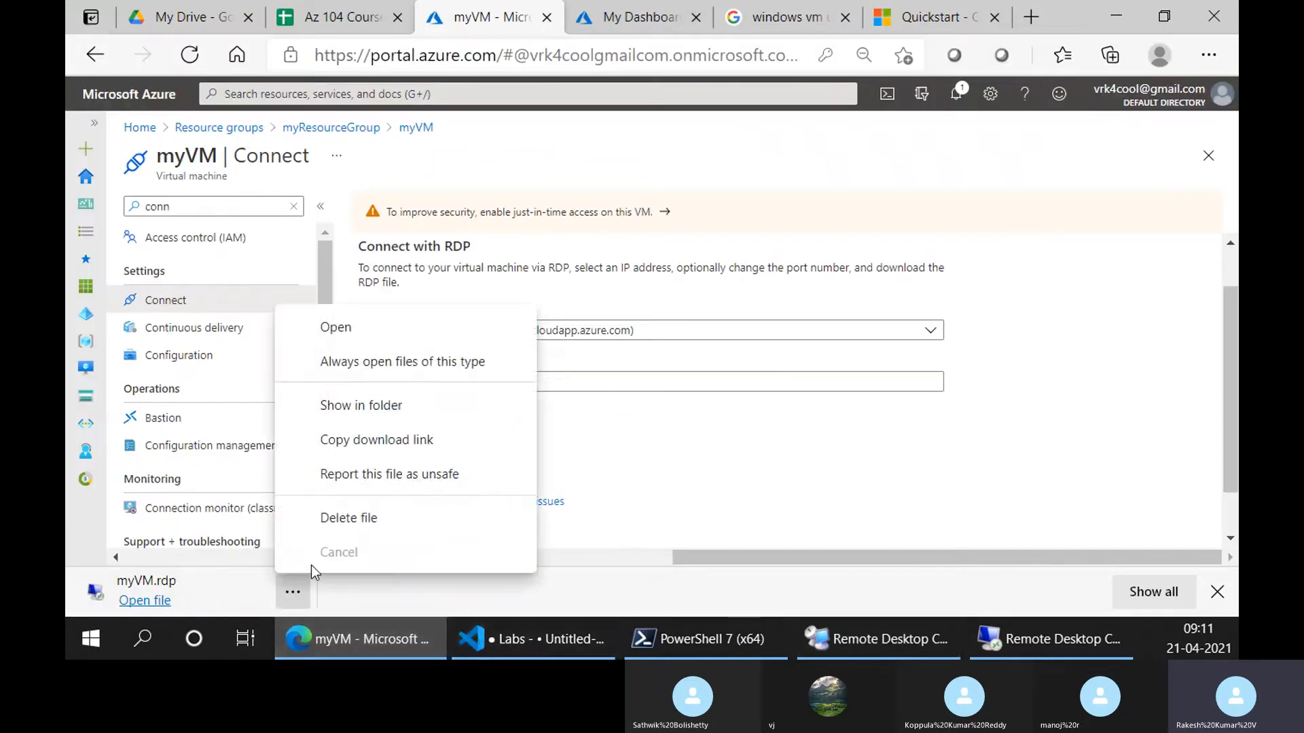
{"action": "left_click", "coordinate": [381, 404]}
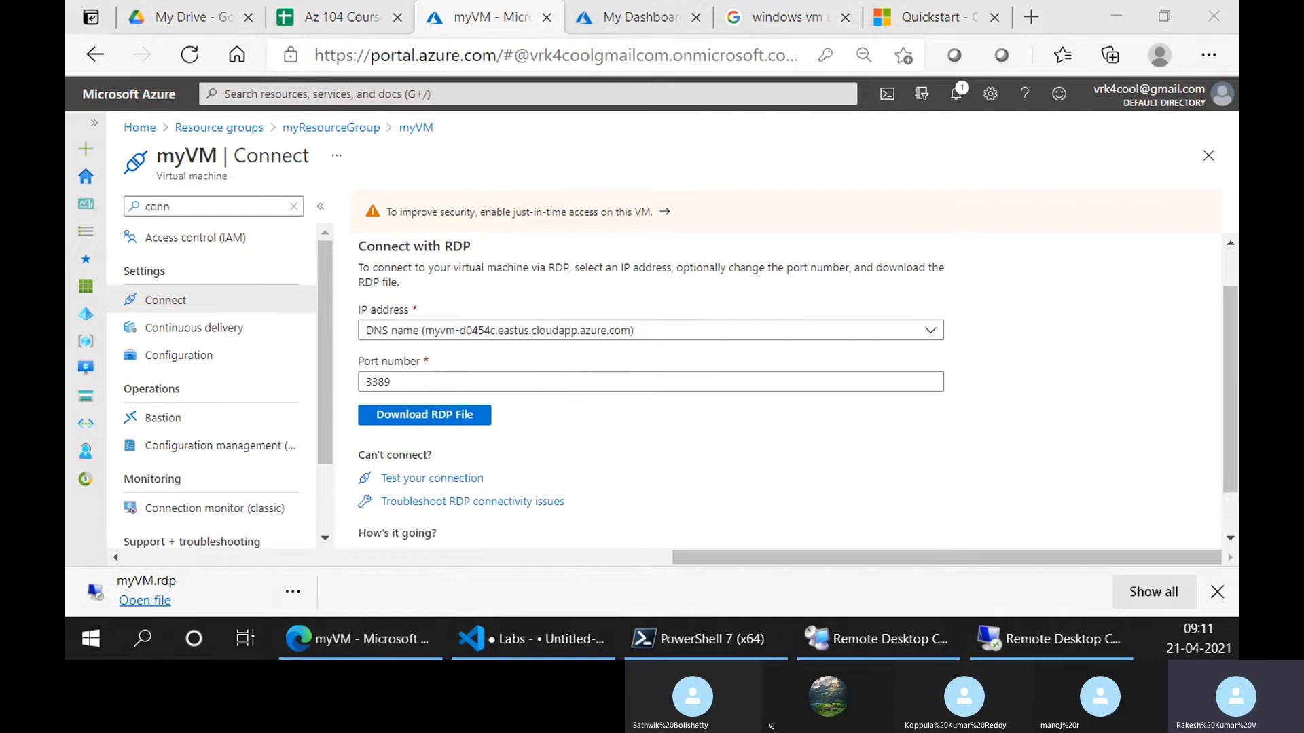
{"action": "left_click", "coordinate": [1041, 638]}
{"action": "left_click", "coordinate": [935, 642]}
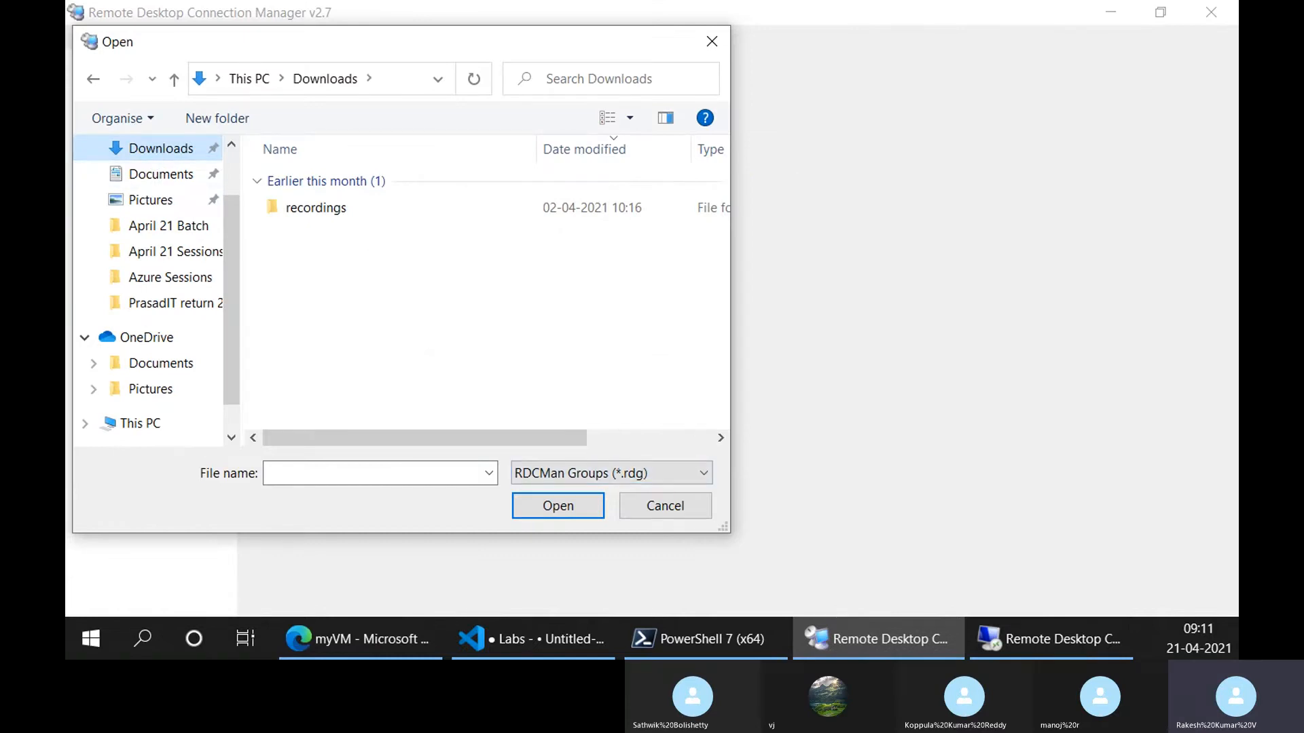
{"action": "left_click", "coordinate": [601, 475]}
{"action": "left_click", "coordinate": [319, 510]}
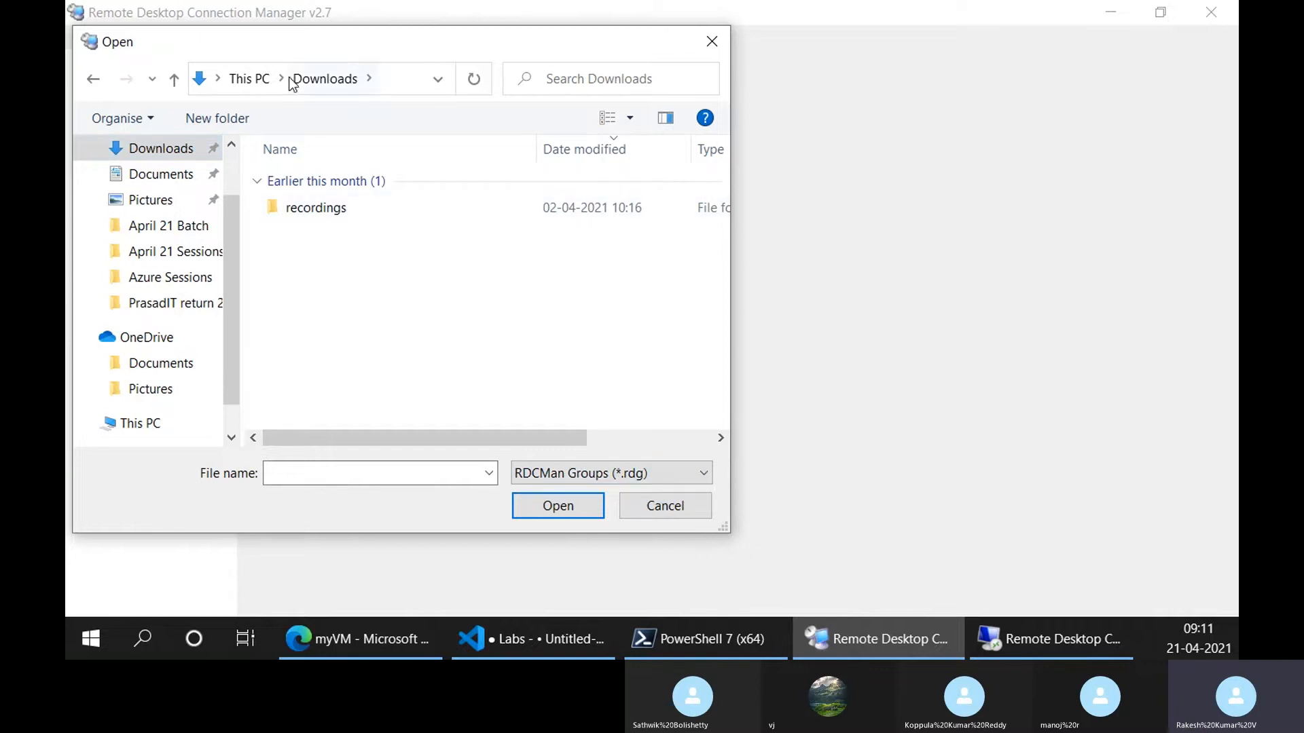
{"action": "left_click", "coordinate": [684, 506]}
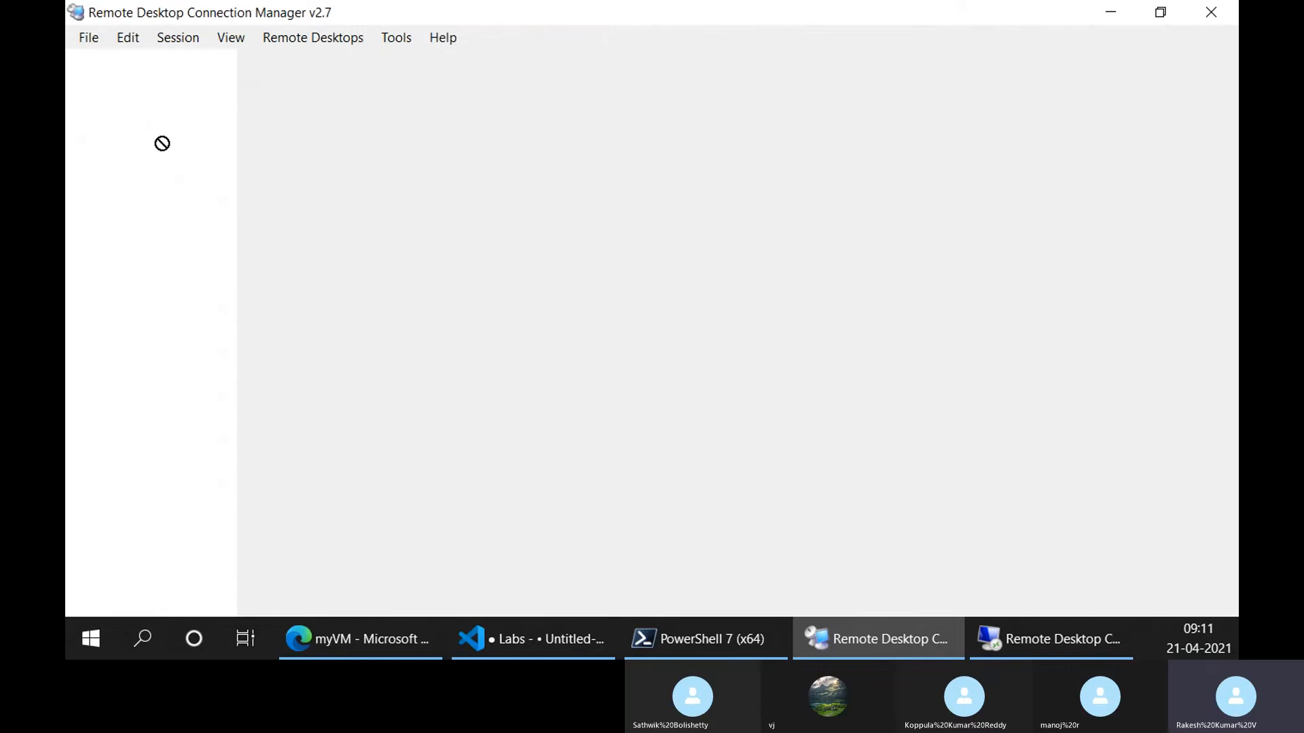
{"action": "left_click", "coordinate": [124, 39]}
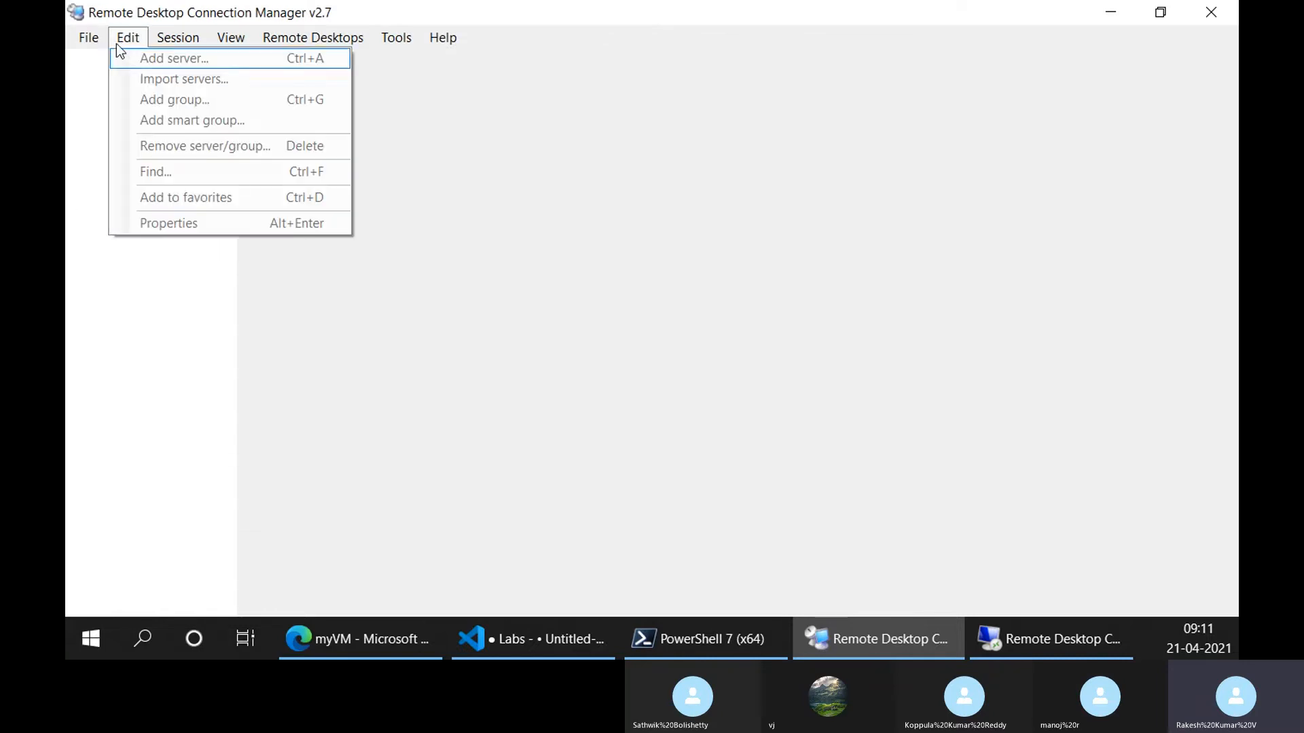
{"action": "mouse_move", "coordinate": [97, 39]}
{"action": "left_click", "coordinate": [118, 59]}
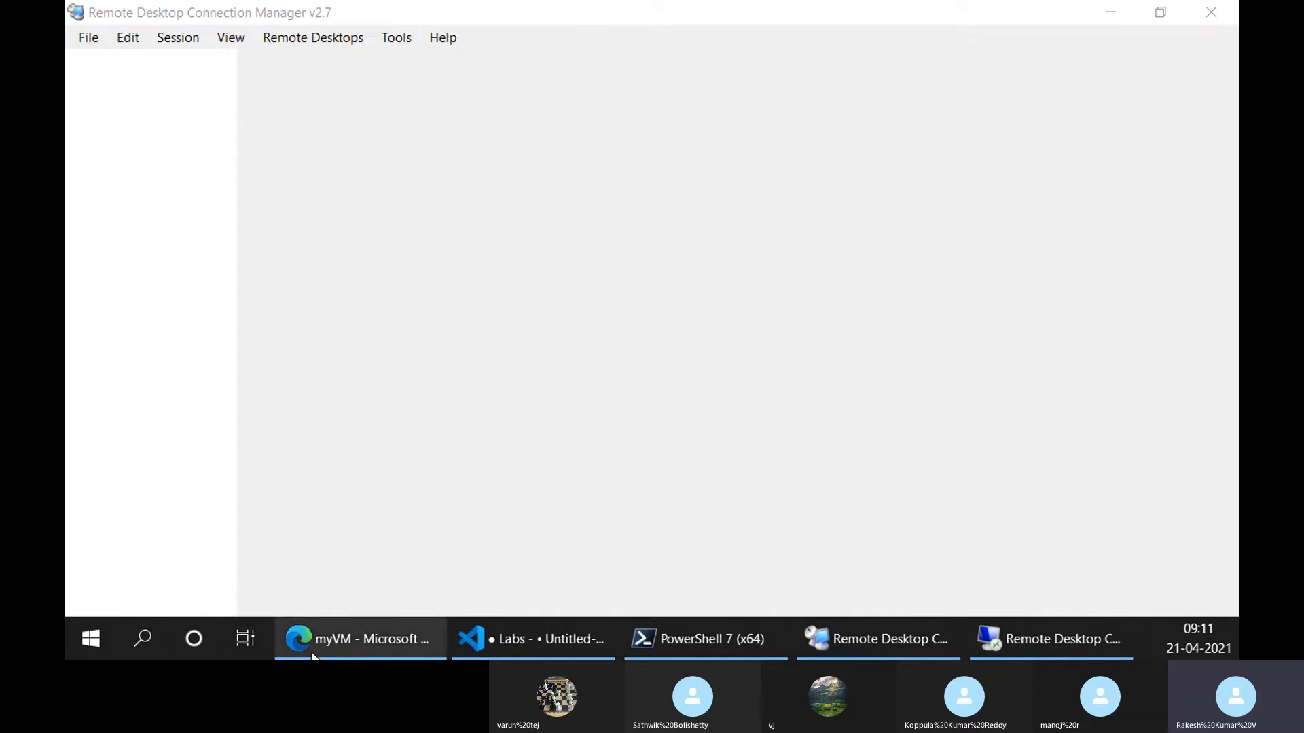
Go to myVM, clear the settings filter, and open Reset password
{"action": "left_click", "coordinate": [360, 639]}
{"action": "scroll", "coordinate": [228, 436], "scroll_direction": "down", "scroll_amount": 2}
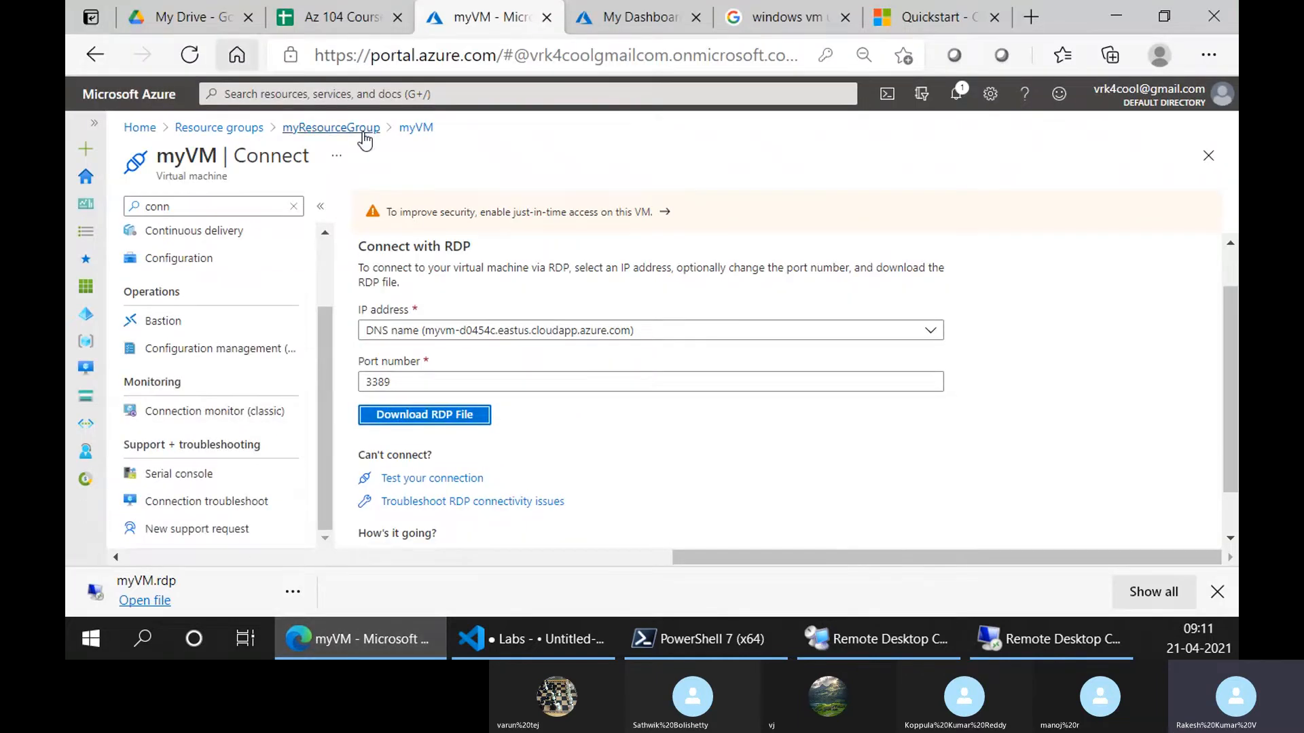
{"action": "left_click", "coordinate": [416, 127]}
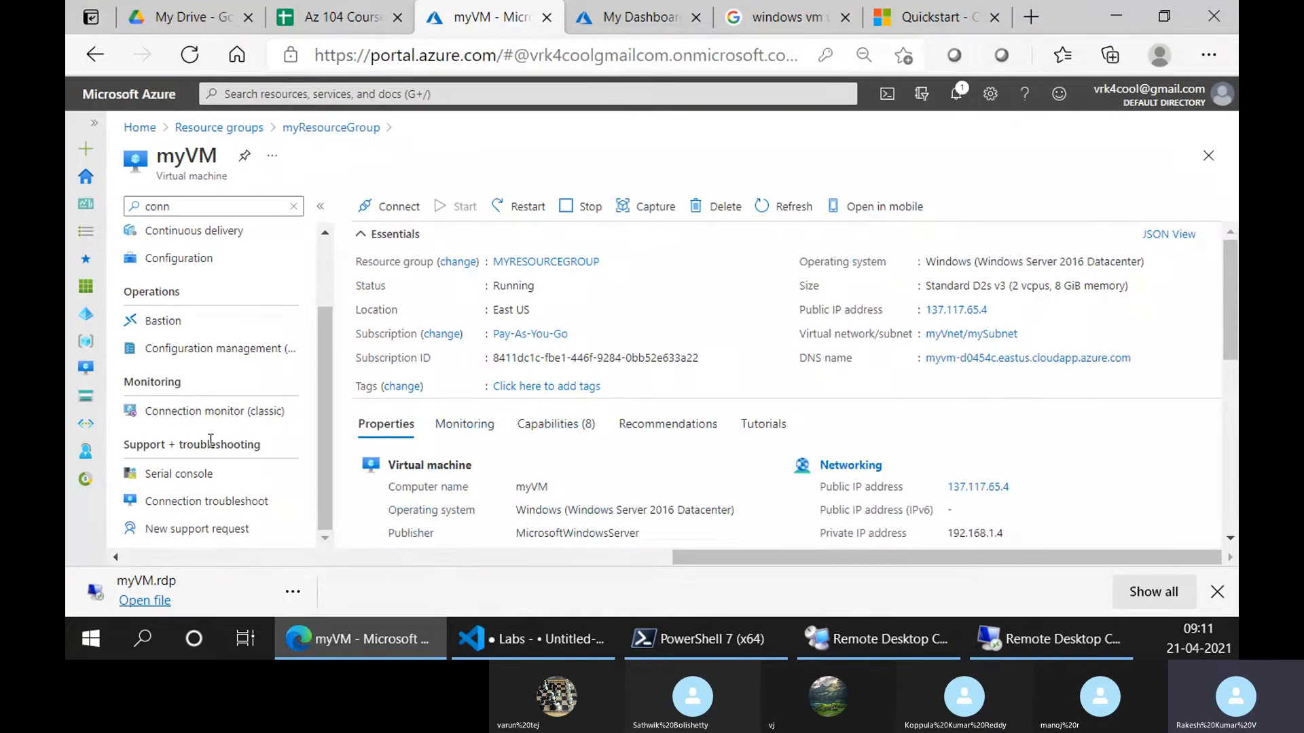
{"action": "left_click", "coordinate": [293, 206]}
{"action": "scroll", "coordinate": [214, 442], "scroll_direction": "down", "scroll_amount": 10}
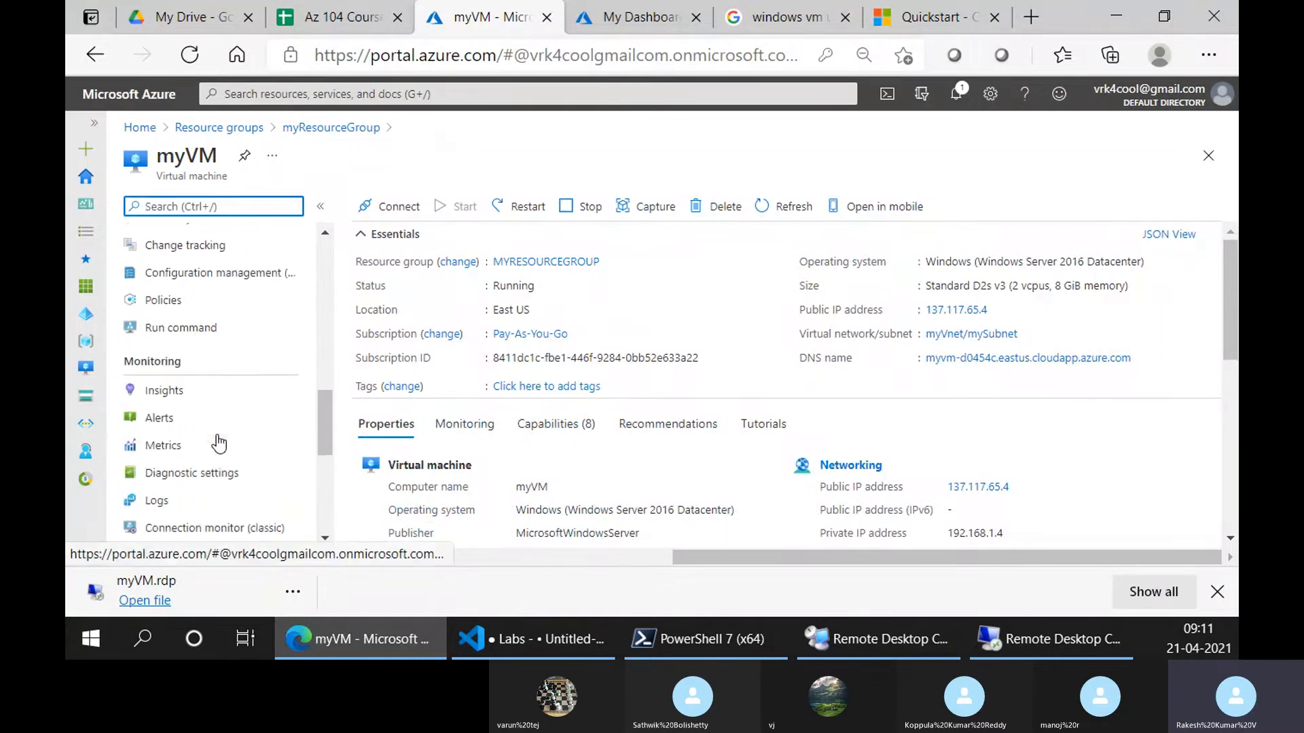
{"action": "left_click", "coordinate": [204, 419]}
Enter username trainer and a new password twice, then apply the reset
{"action": "left_click", "coordinate": [454, 364]}
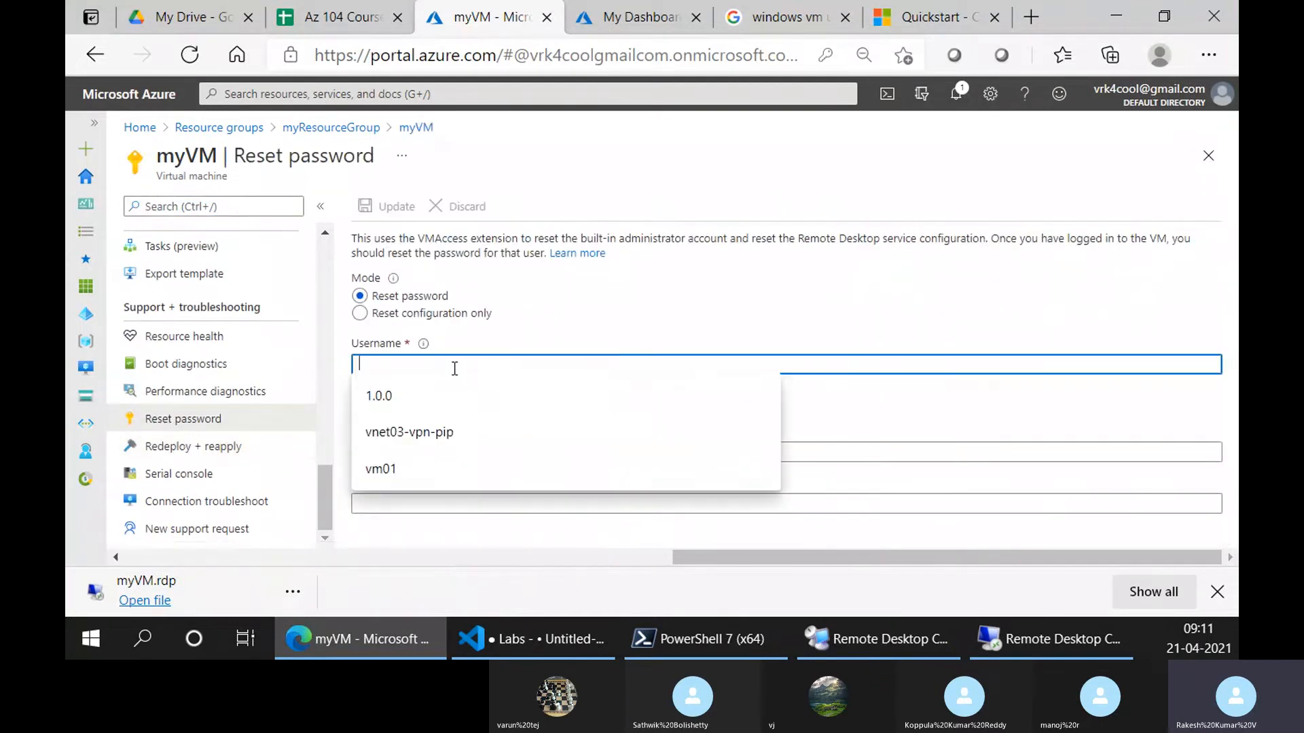
{"action": "type", "text": "trainer"}
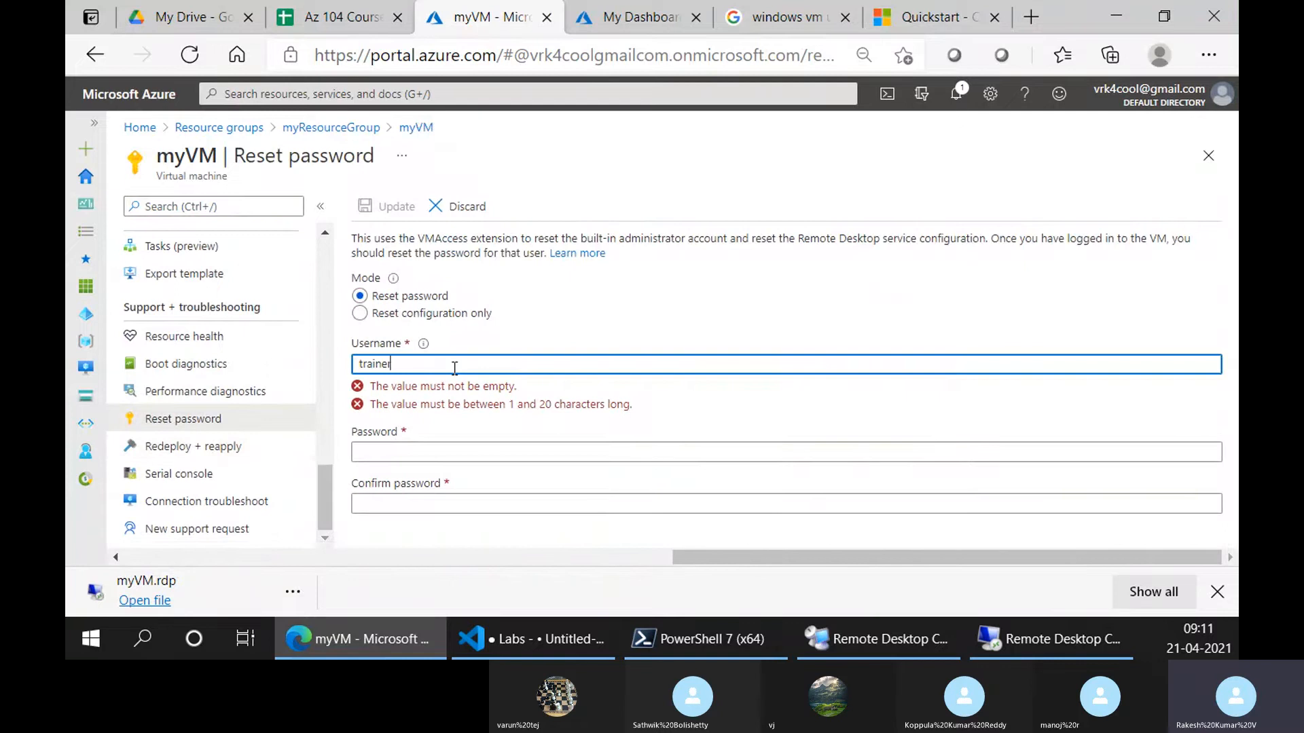
{"action": "key", "text": "Tab"}
{"action": "type", "text": "P•••••••••"}
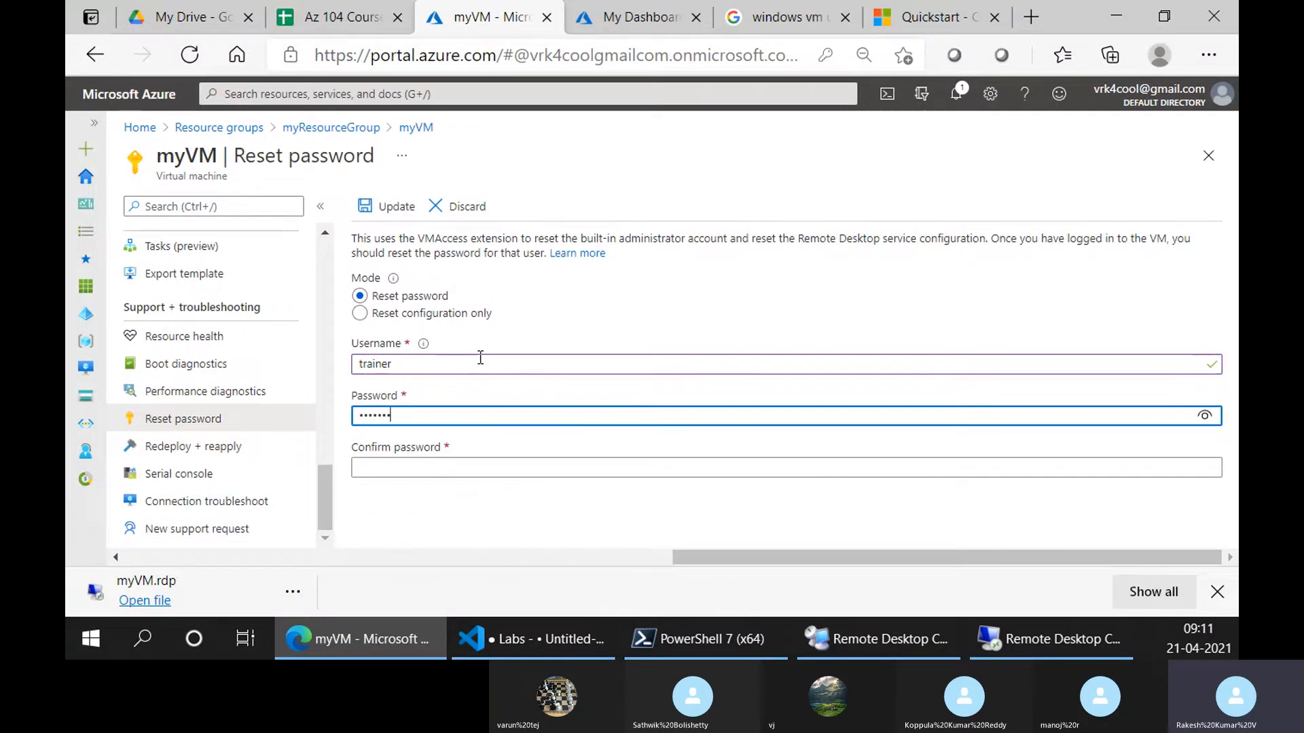
{"action": "key", "text": "Tab"}
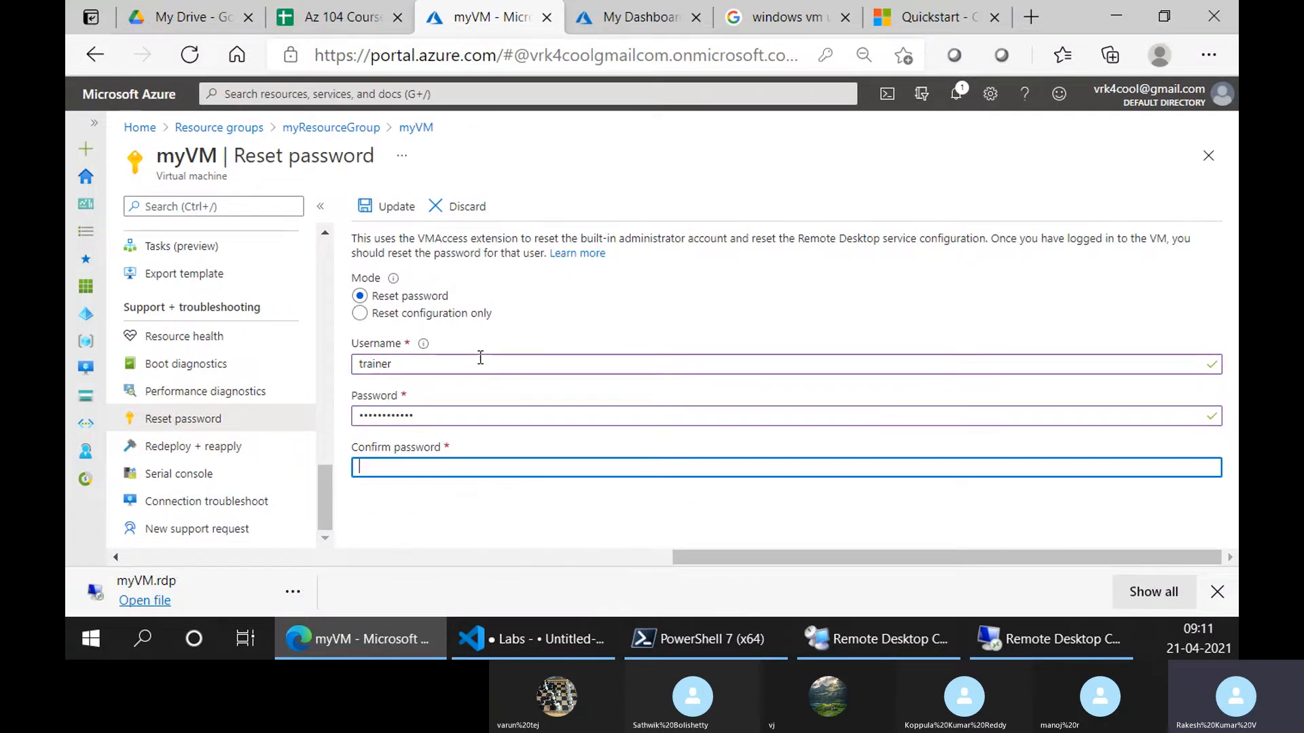
{"action": "type", "text": "•••"}
{"action": "left_click", "coordinate": [404, 206]}
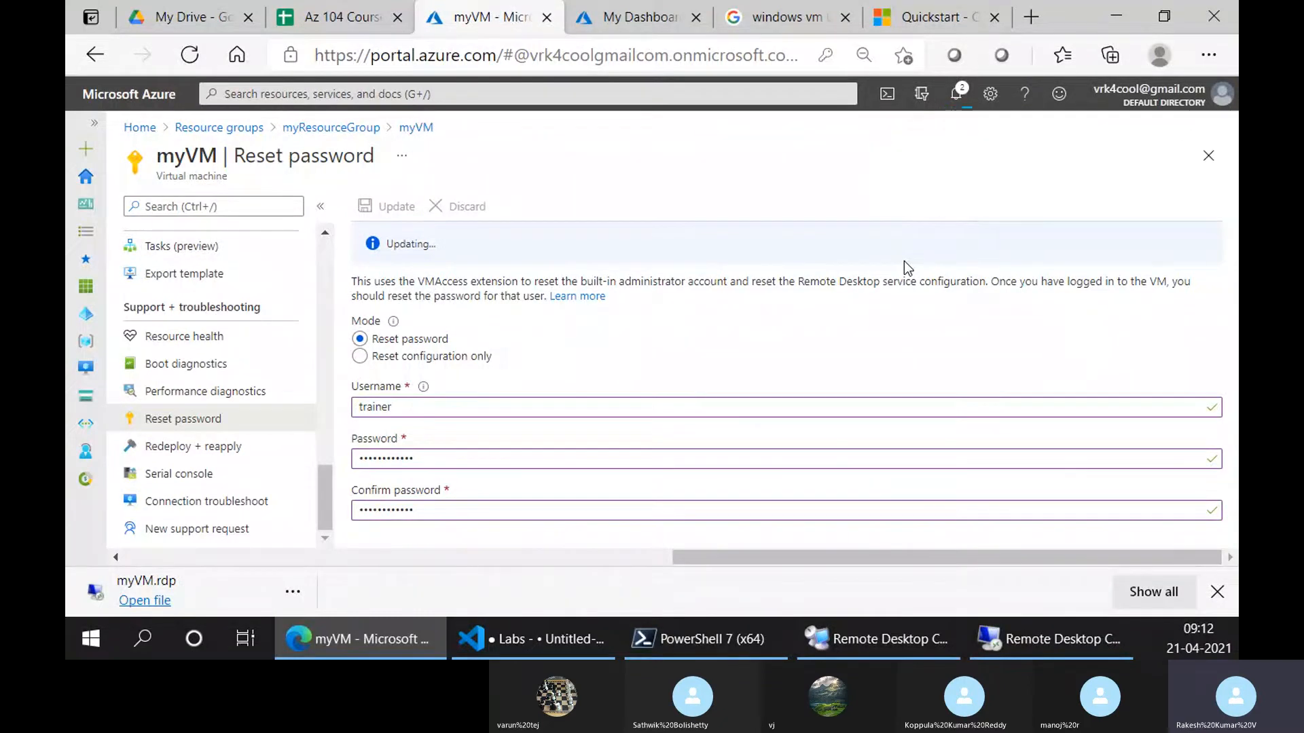
Check Notifications to confirm the password reset failed
{"action": "left_click", "coordinate": [954, 95]}
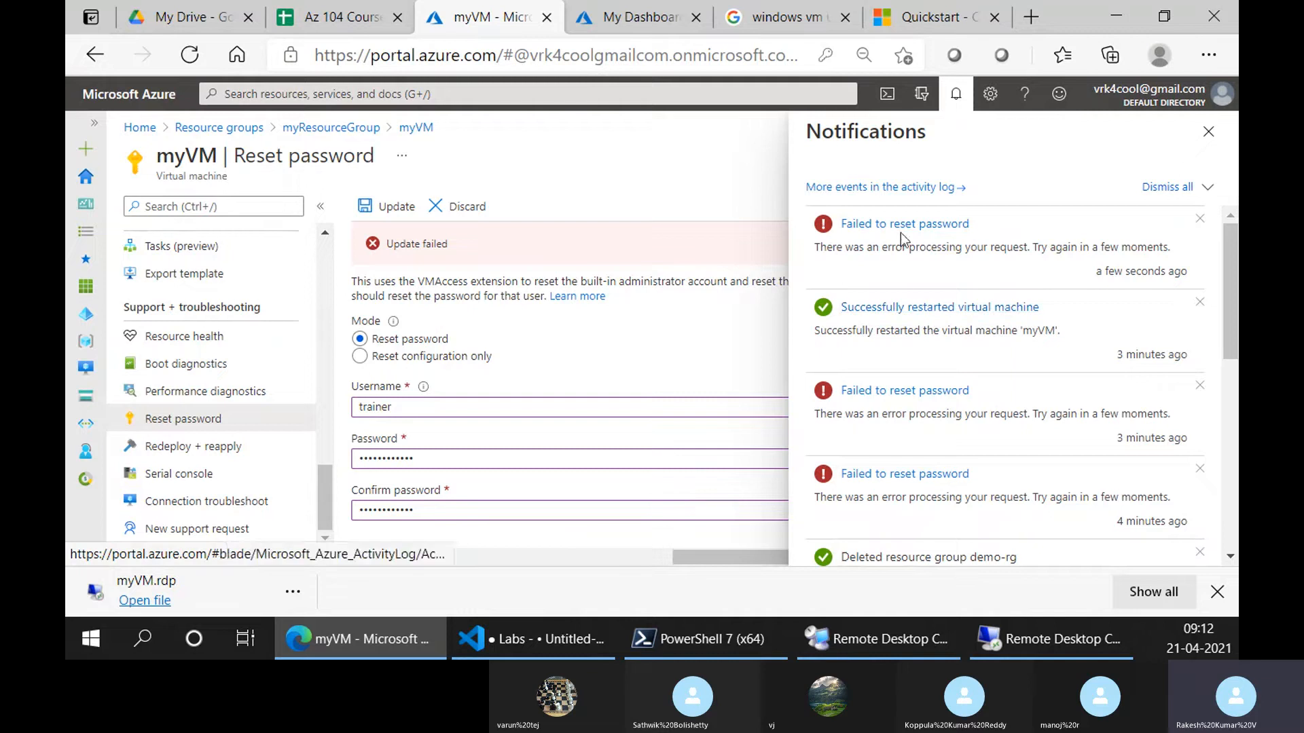
{"action": "left_click", "coordinate": [1208, 132]}
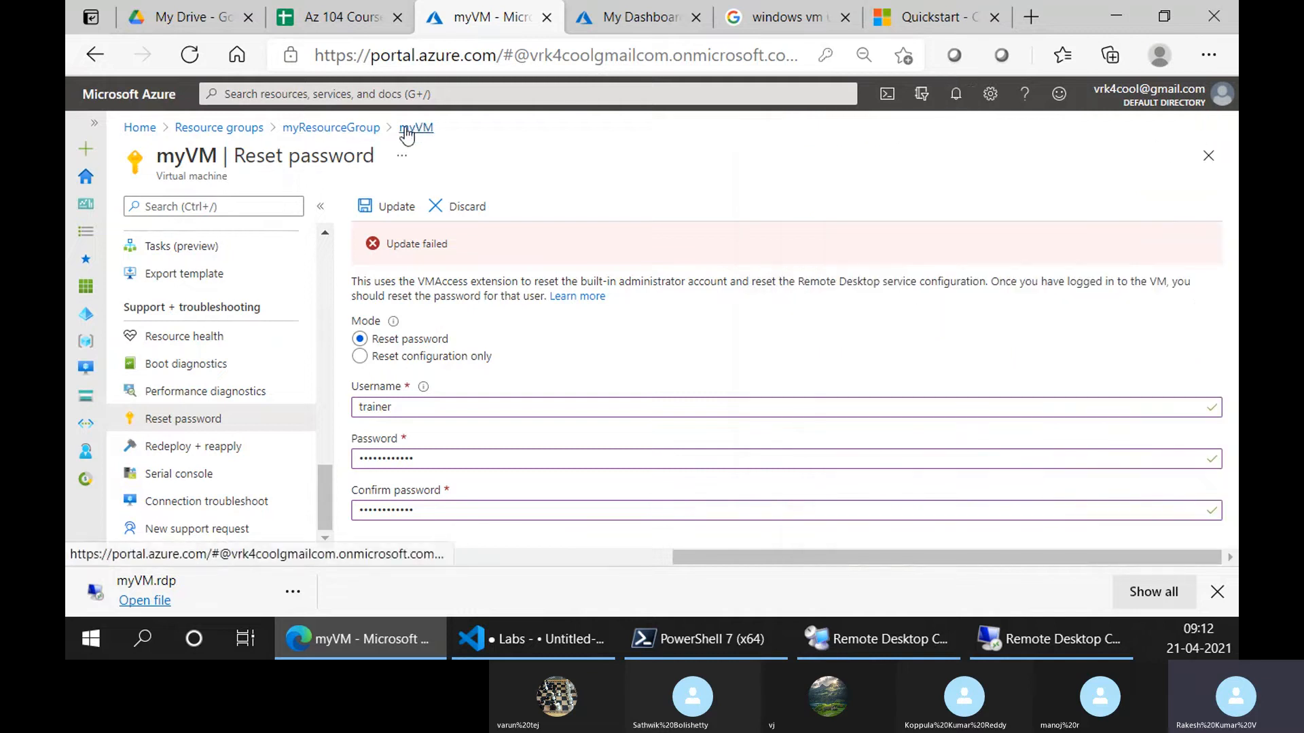
{"action": "scroll", "coordinate": [288, 426], "scroll_direction": "up", "scroll_amount": 6}
{"action": "scroll", "coordinate": [286, 424], "scroll_direction": "up", "scroll_amount": 5}
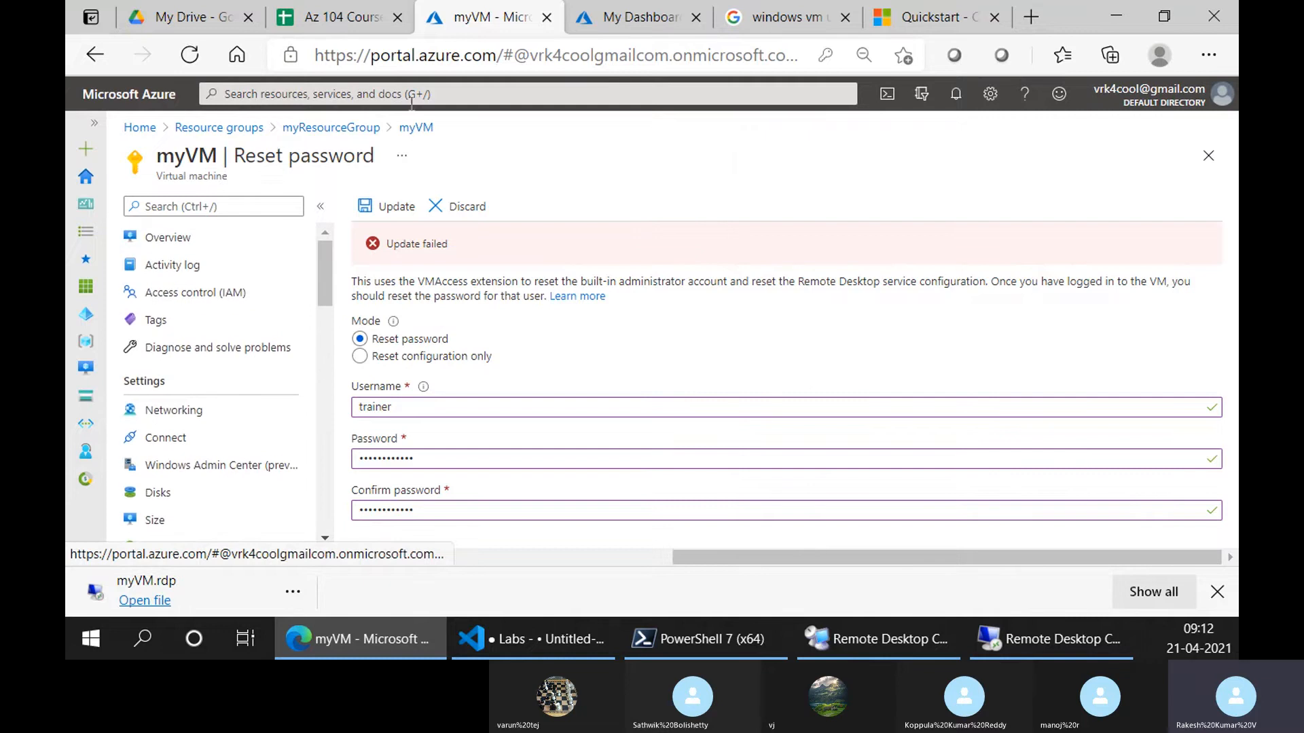
Discard the unsaved reset form and open the myResourceGroup resource list
{"action": "left_click", "coordinate": [285, 136]}
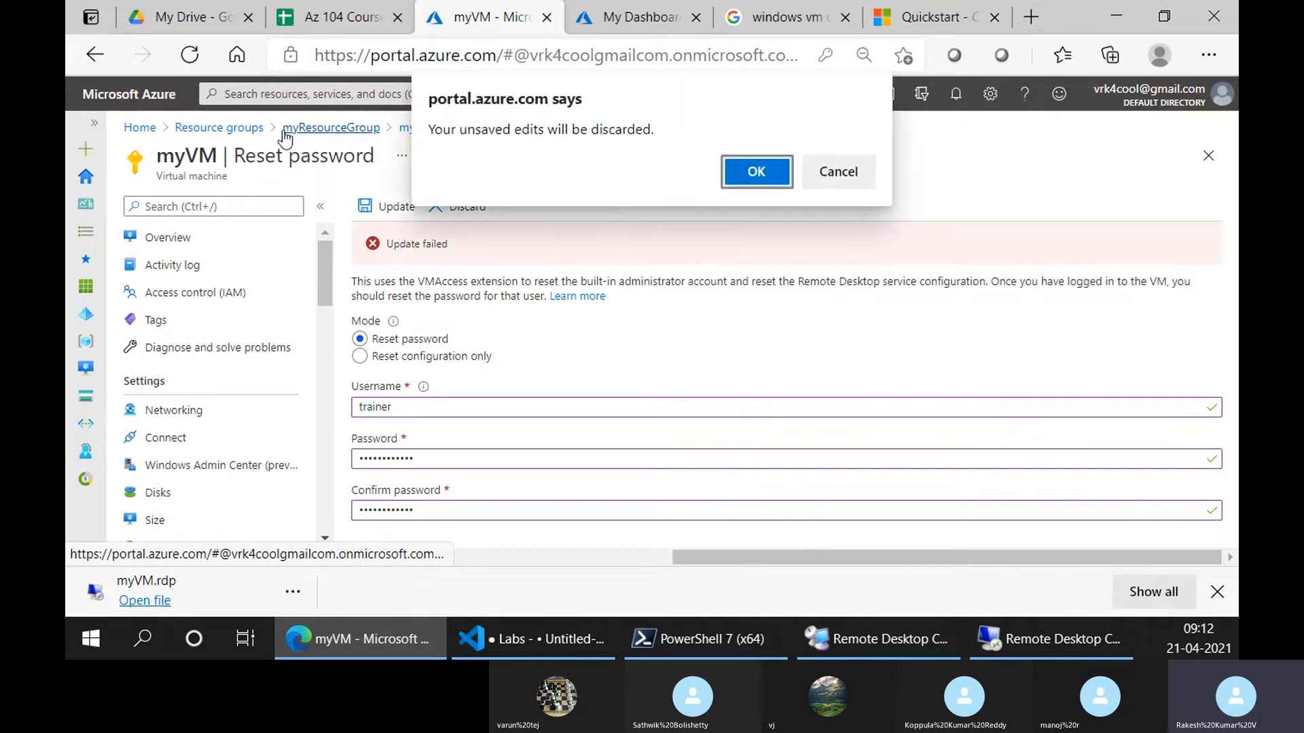
{"action": "left_click", "coordinate": [823, 174]}
{"action": "left_click", "coordinate": [411, 132]}
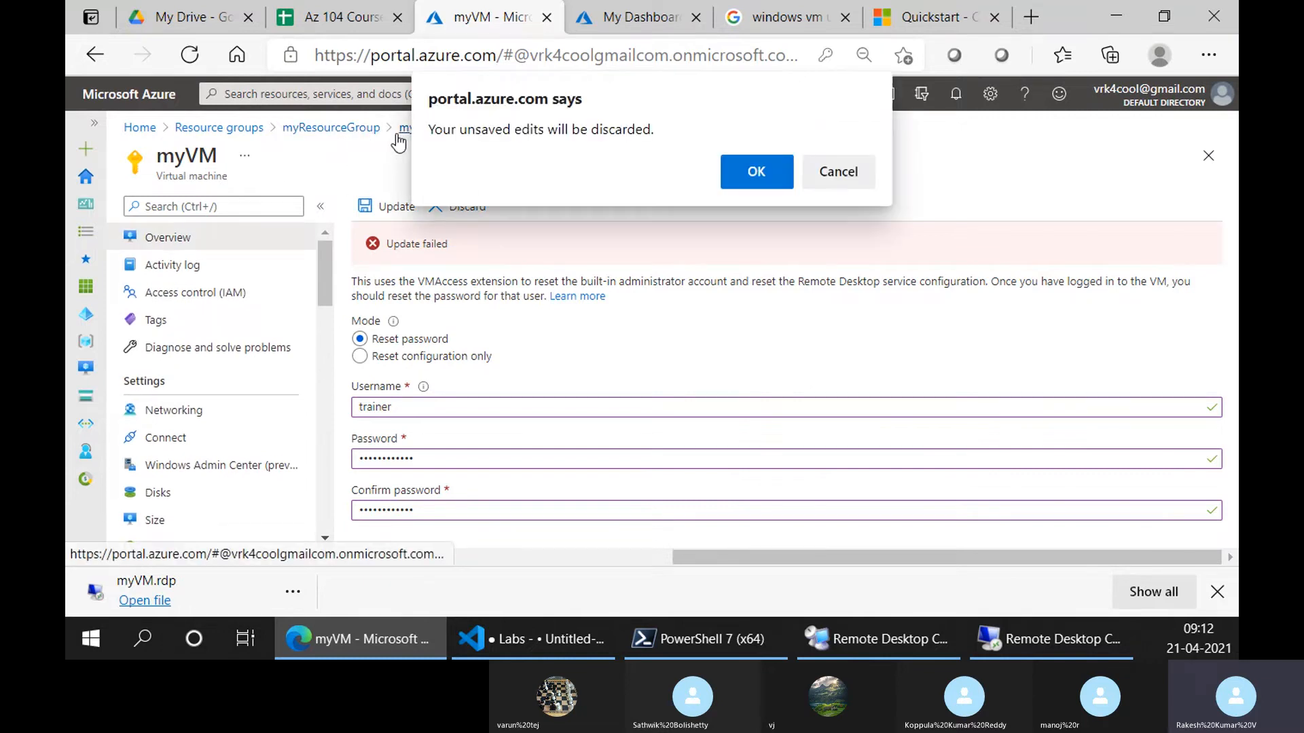
{"action": "left_click", "coordinate": [757, 171]}
{"action": "left_click", "coordinate": [343, 132]}
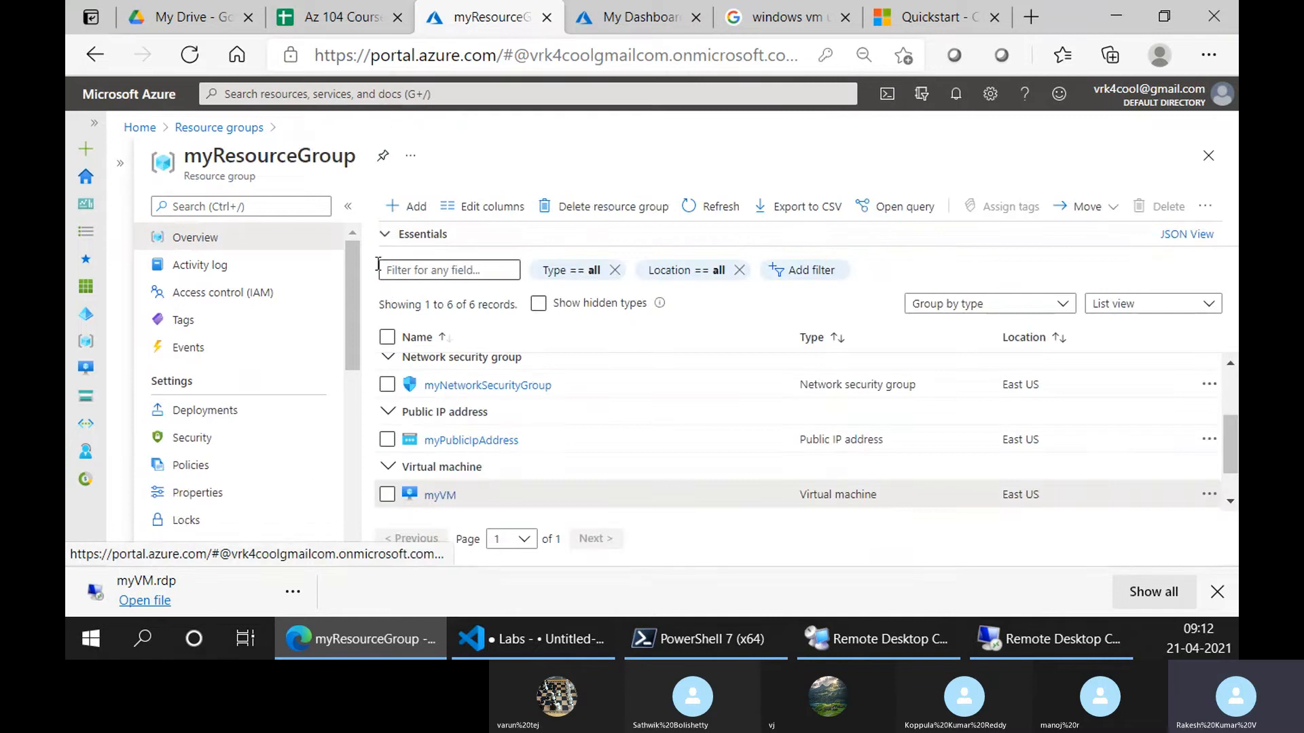
{"action": "scroll", "coordinate": [418, 428], "scroll_direction": "up", "scroll_amount": 2}
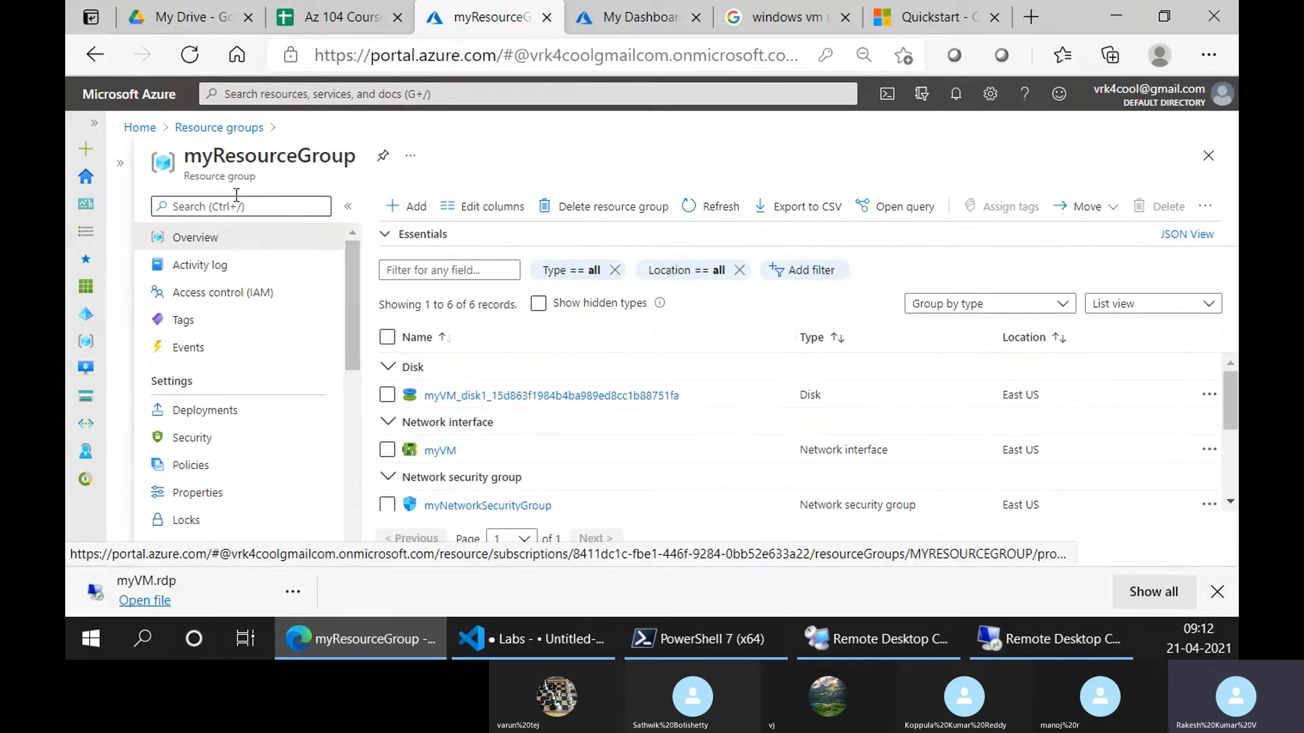
Switch to the Quickstart documentation page on connecting to the VM
{"action": "left_click", "coordinate": [880, 21]}
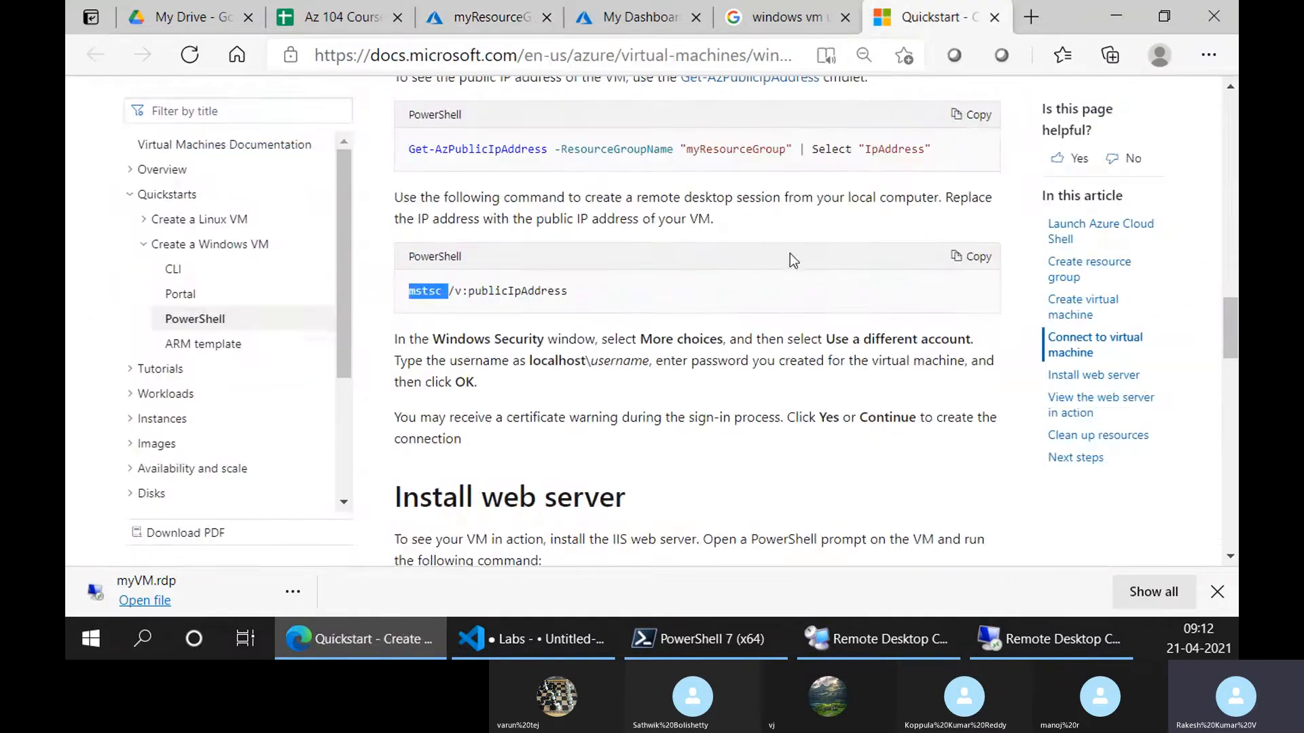
{"action": "scroll", "coordinate": [617, 331], "scroll_direction": "down", "scroll_amount": 6}
{"action": "scroll", "coordinate": [619, 340], "scroll_direction": "up", "scroll_amount": 4}
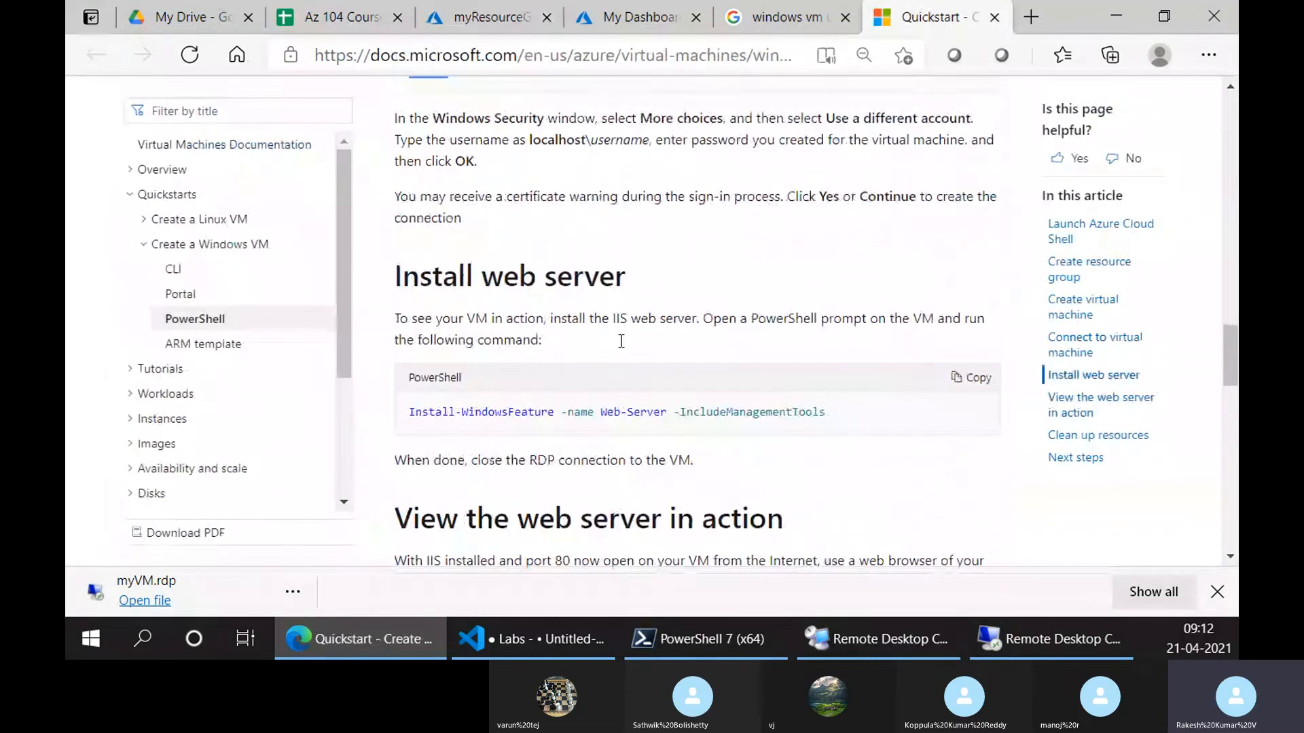
{"action": "scroll", "coordinate": [747, 199], "scroll_direction": "up", "scroll_amount": 3}
Copy 'mstsc /v:' from the docs and paste it into Command Prompt
{"action": "triple_click", "coordinate": [487, 293]}
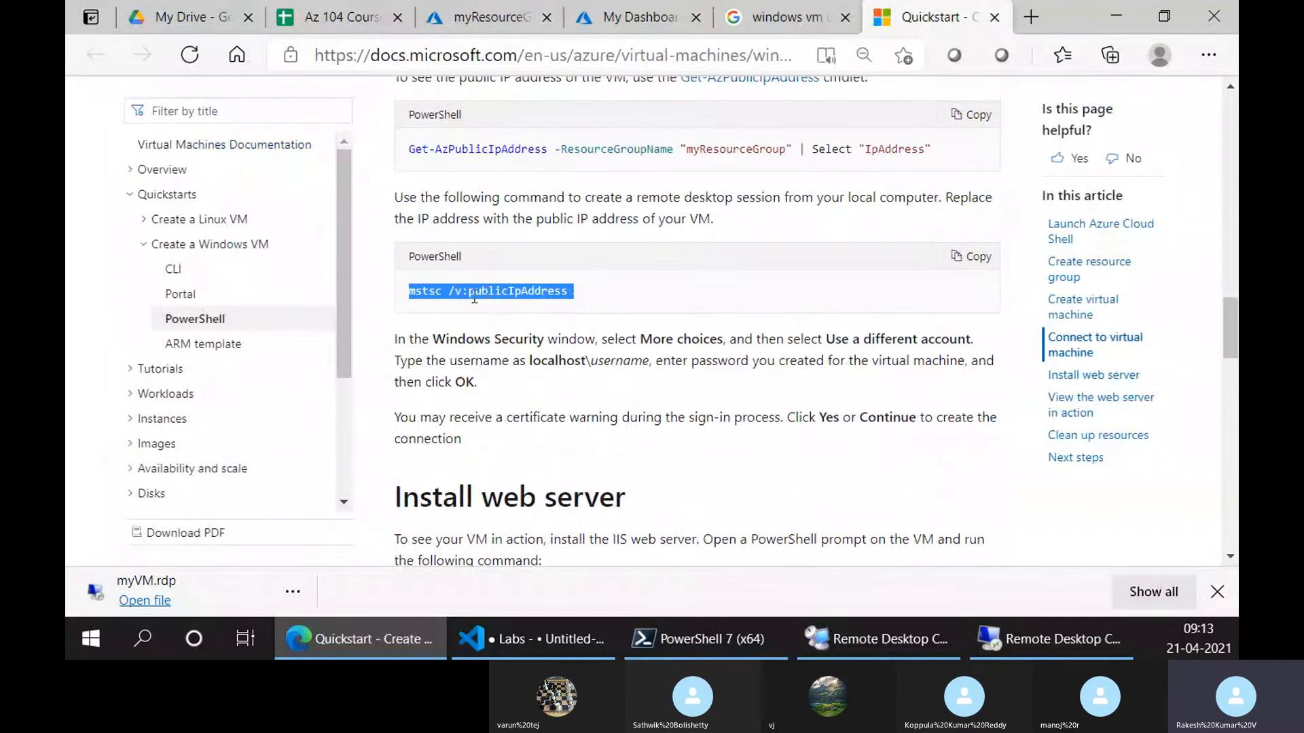
{"action": "left_click", "coordinate": [447, 306]}
{"action": "left_click_drag", "start_coordinate": [405, 292], "coordinate": [461, 297]}
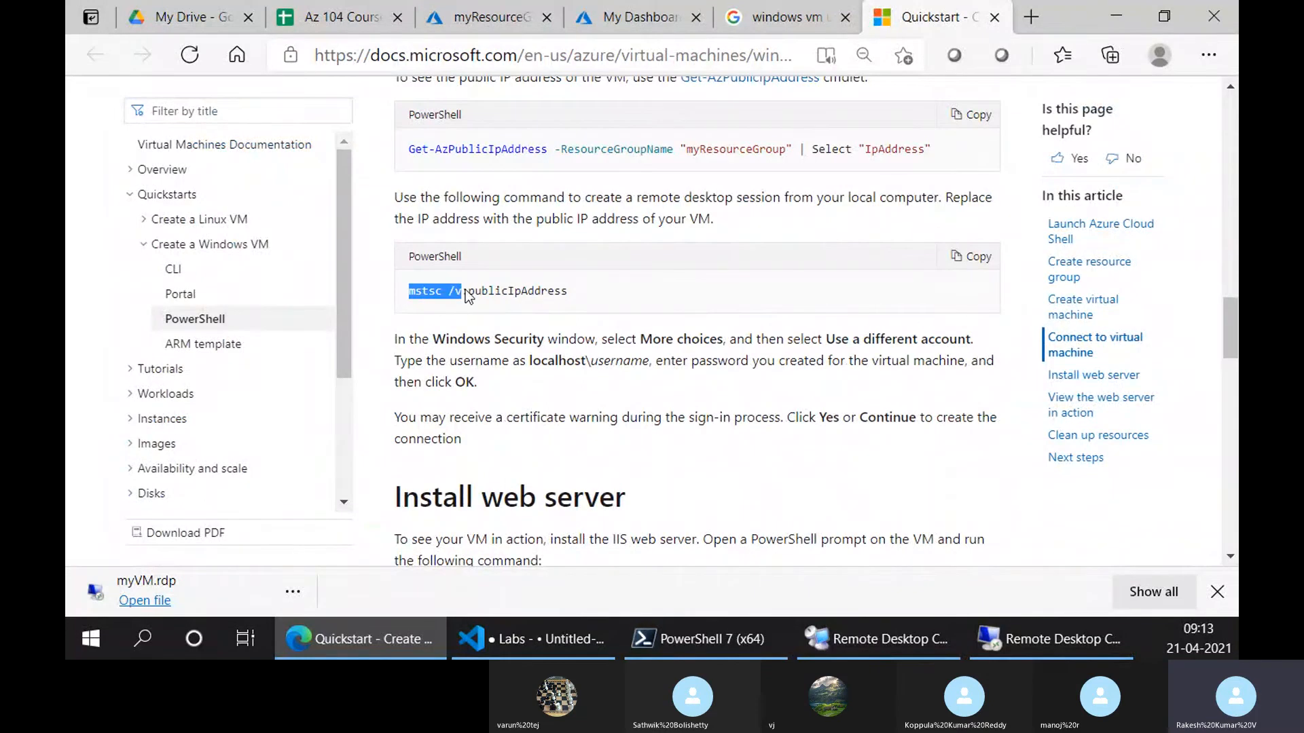
{"action": "key", "text": "super+r"}
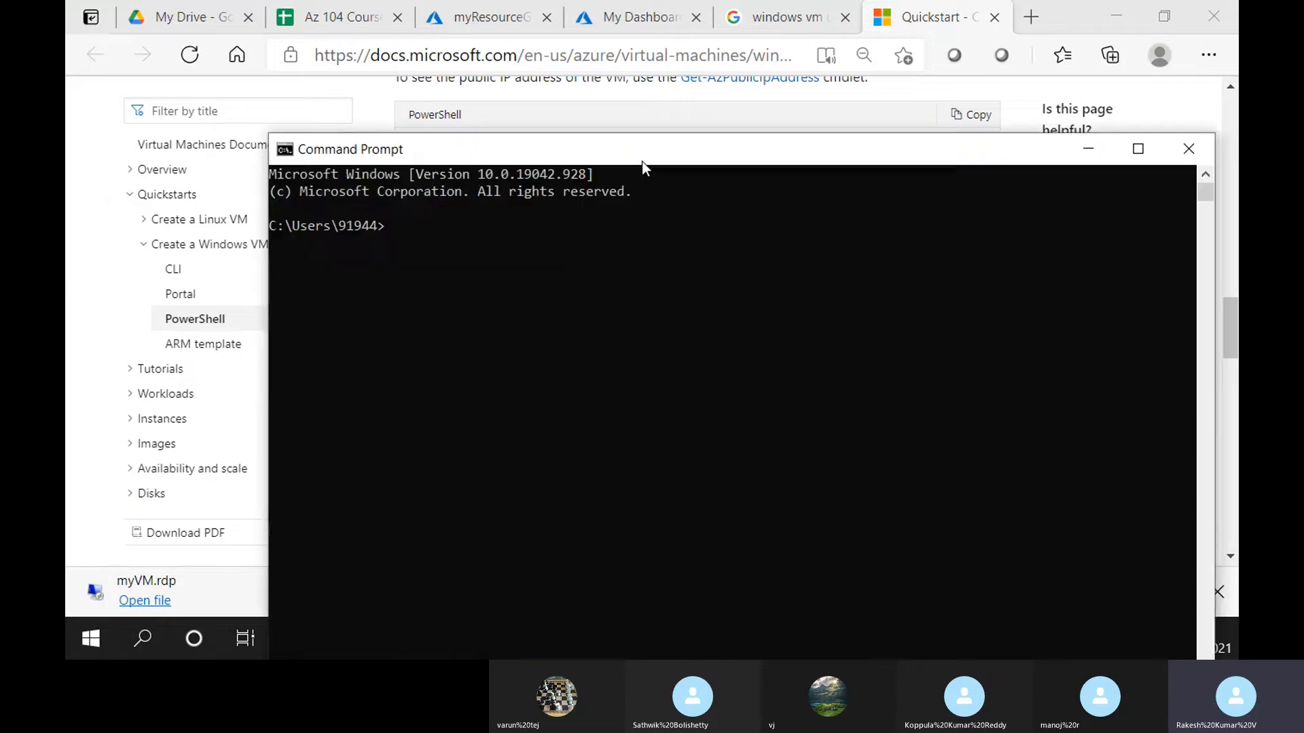
{"action": "type", "text": "mstsc /v:"}
Copy myVM's public IP 137.117.65.4 and run the mstsc command with it
{"action": "left_click", "coordinate": [491, 17]}
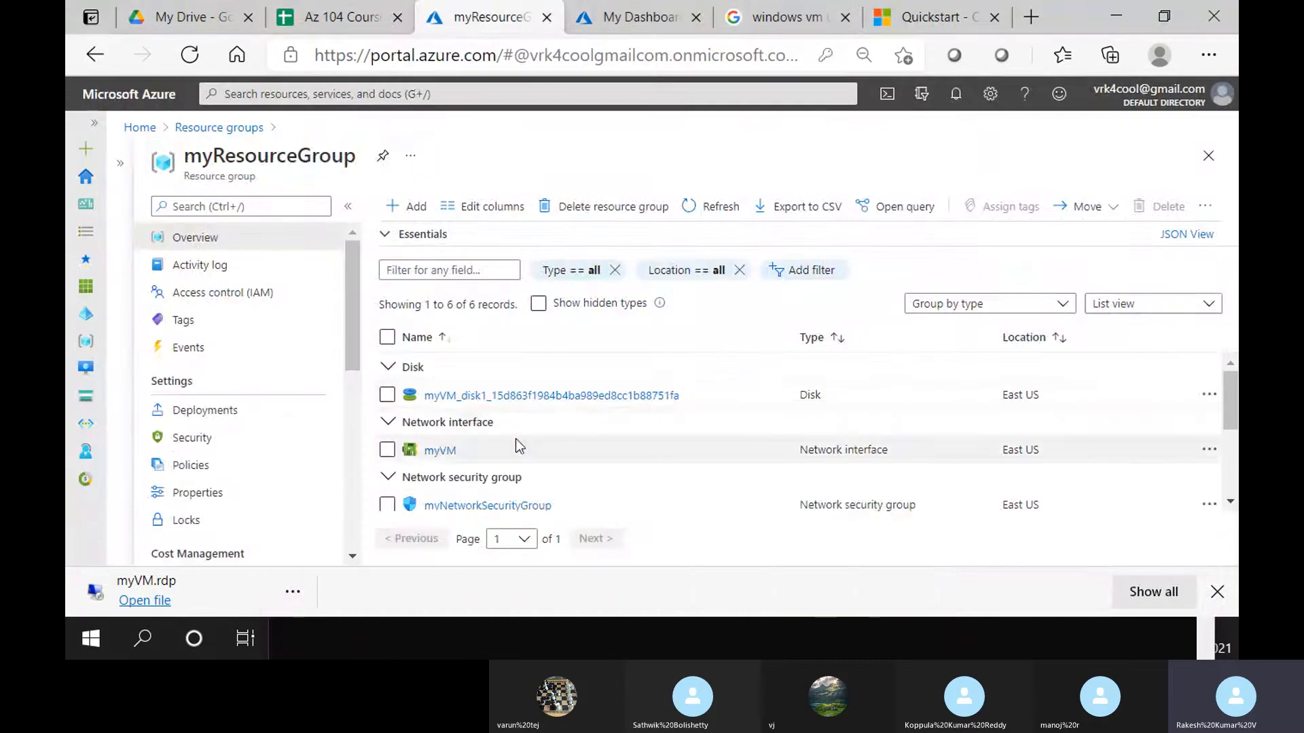
{"action": "scroll", "coordinate": [519, 445], "scroll_direction": "down", "scroll_amount": 2}
{"action": "left_click", "coordinate": [440, 472]}
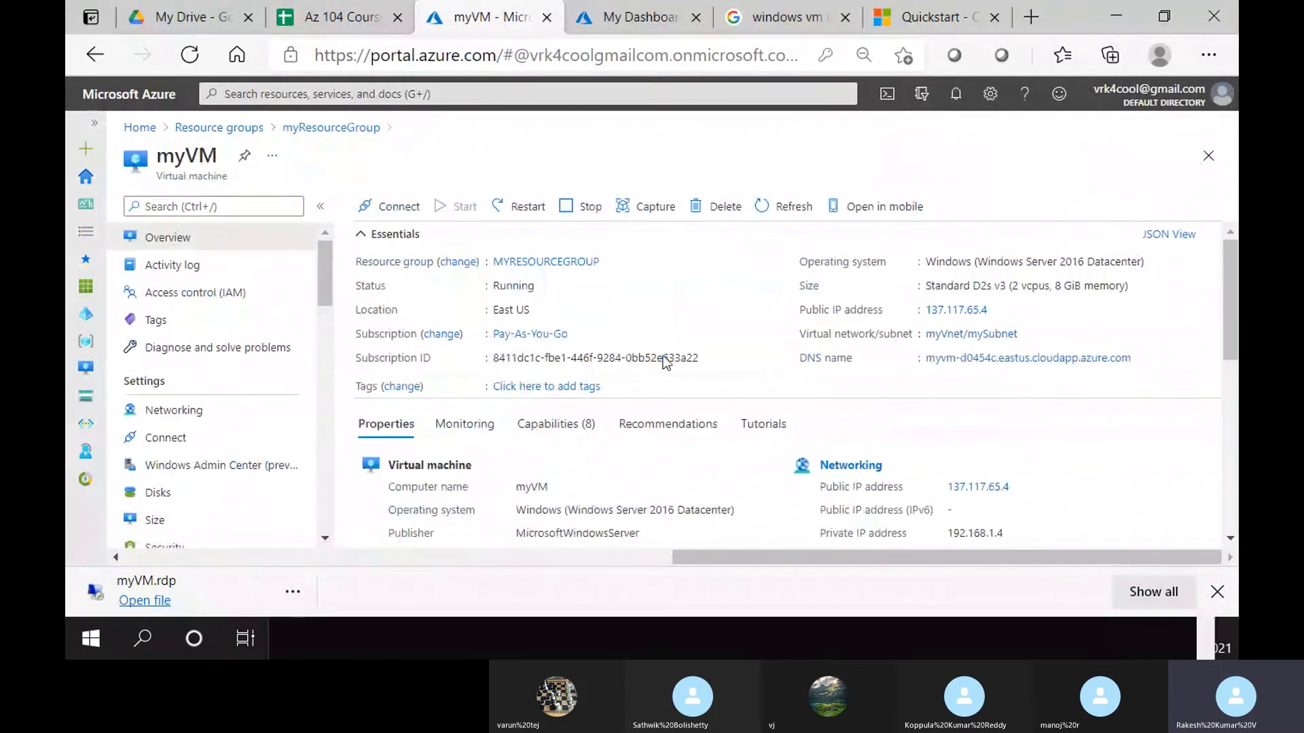
{"action": "left_click", "coordinate": [997, 310]}
{"action": "key", "text": "alt+Tab"}
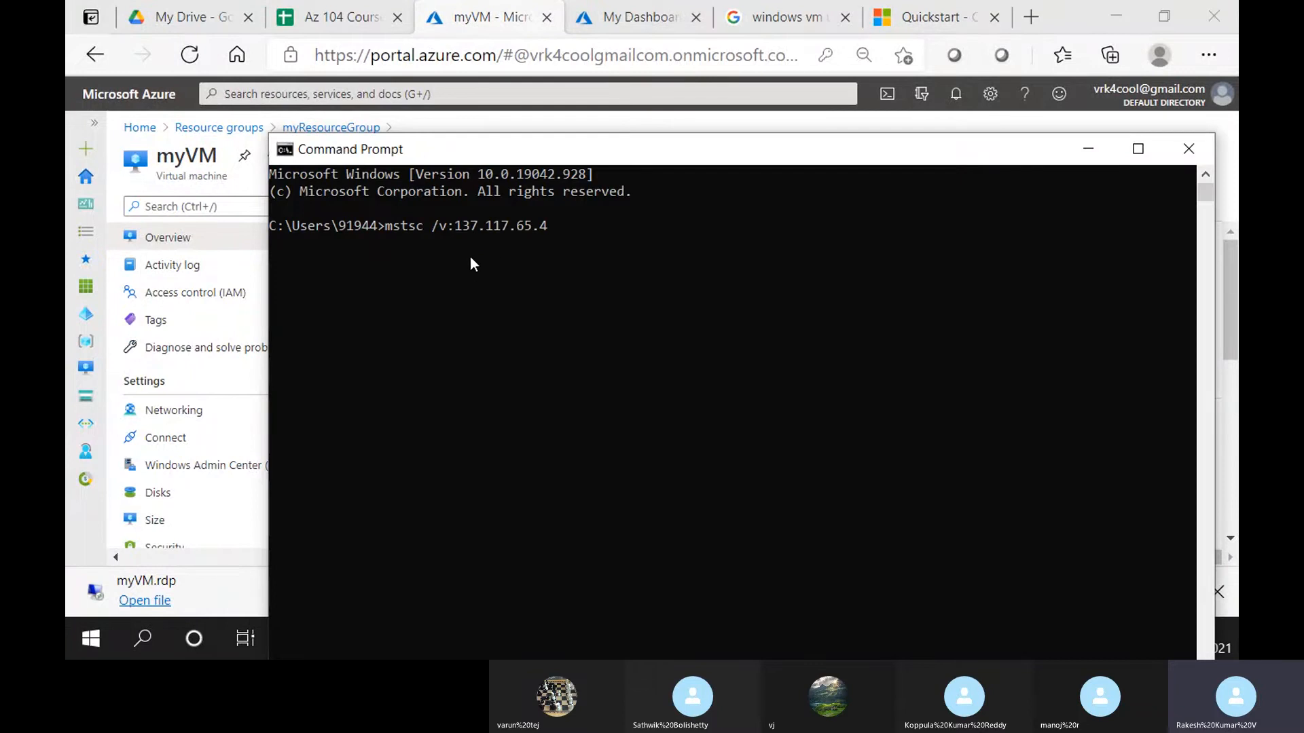
{"action": "key", "text": "Return"}
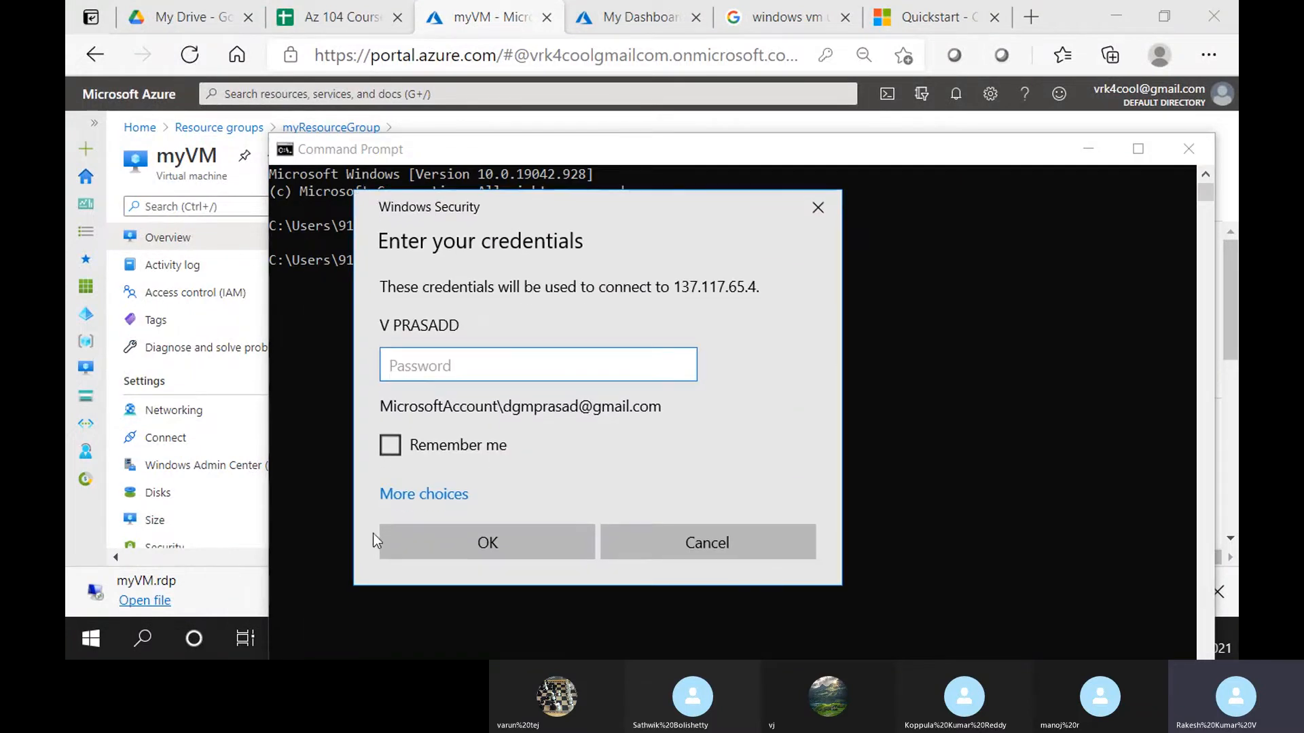
Sign in with a different account as trainer, retyping the mistyped password, and submit
{"action": "left_click", "coordinate": [422, 495]}
{"action": "left_click", "coordinate": [491, 523]}
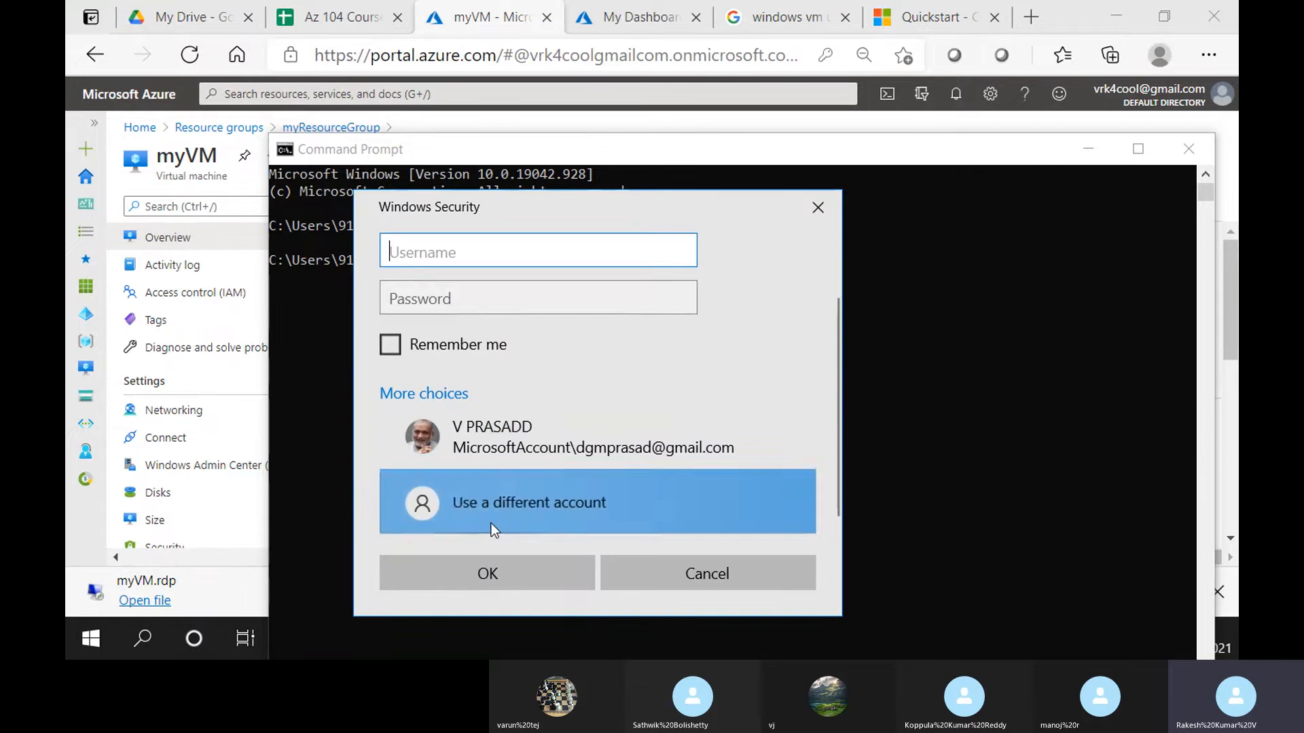
{"action": "type", "text": "tra"}
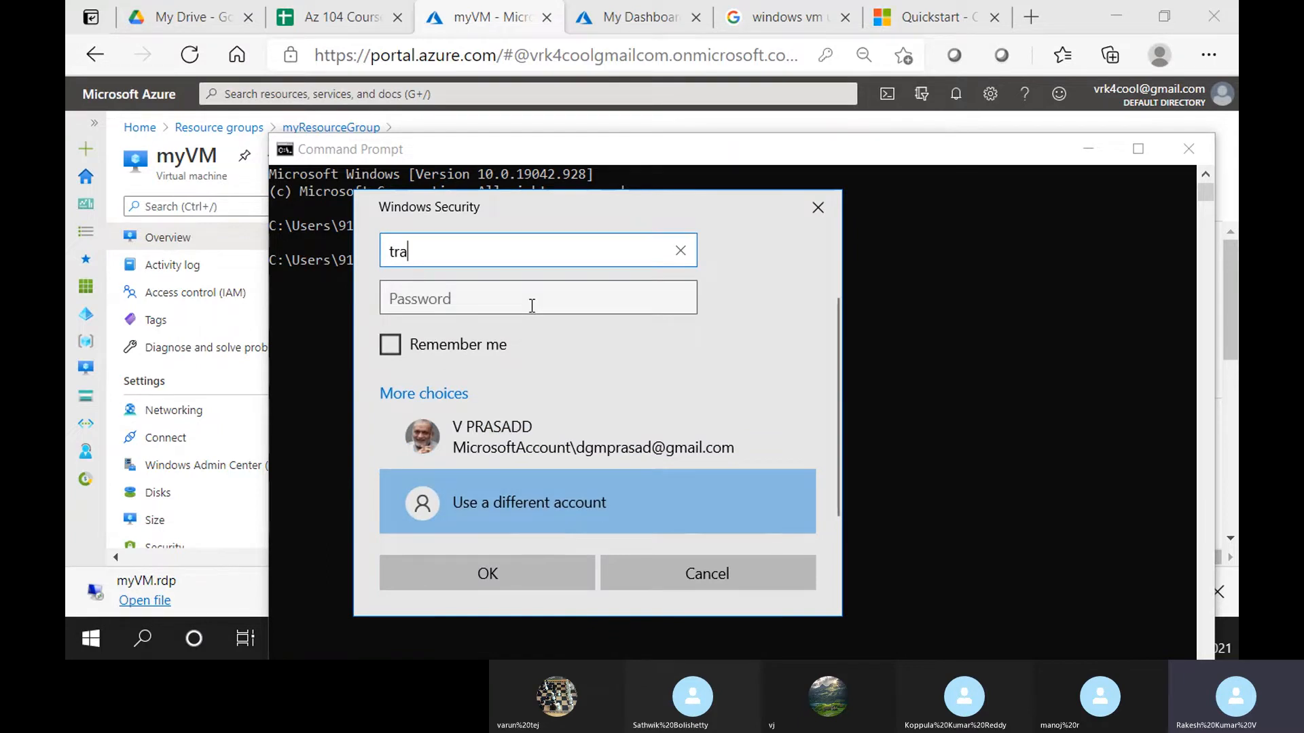
{"action": "type", "text": "iner"}
{"action": "key", "text": "Tab"}
{"action": "type", "text": "••"}
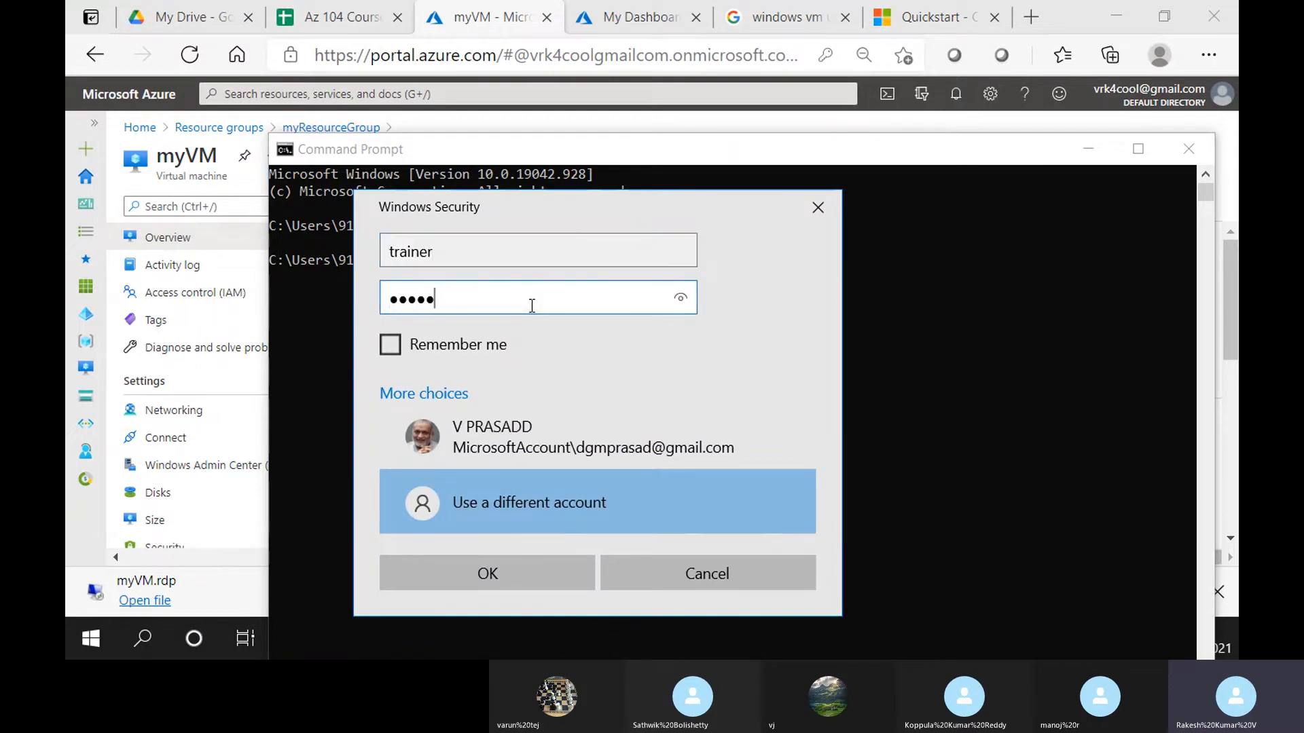
{"action": "key", "text": "BackSpace"}
{"action": "key", "text": "BackSpace"}
{"action": "key", "text": "BackSpace"}
{"action": "key", "text": "BackSpace"}
{"action": "type", "text": "••••••••••••"}
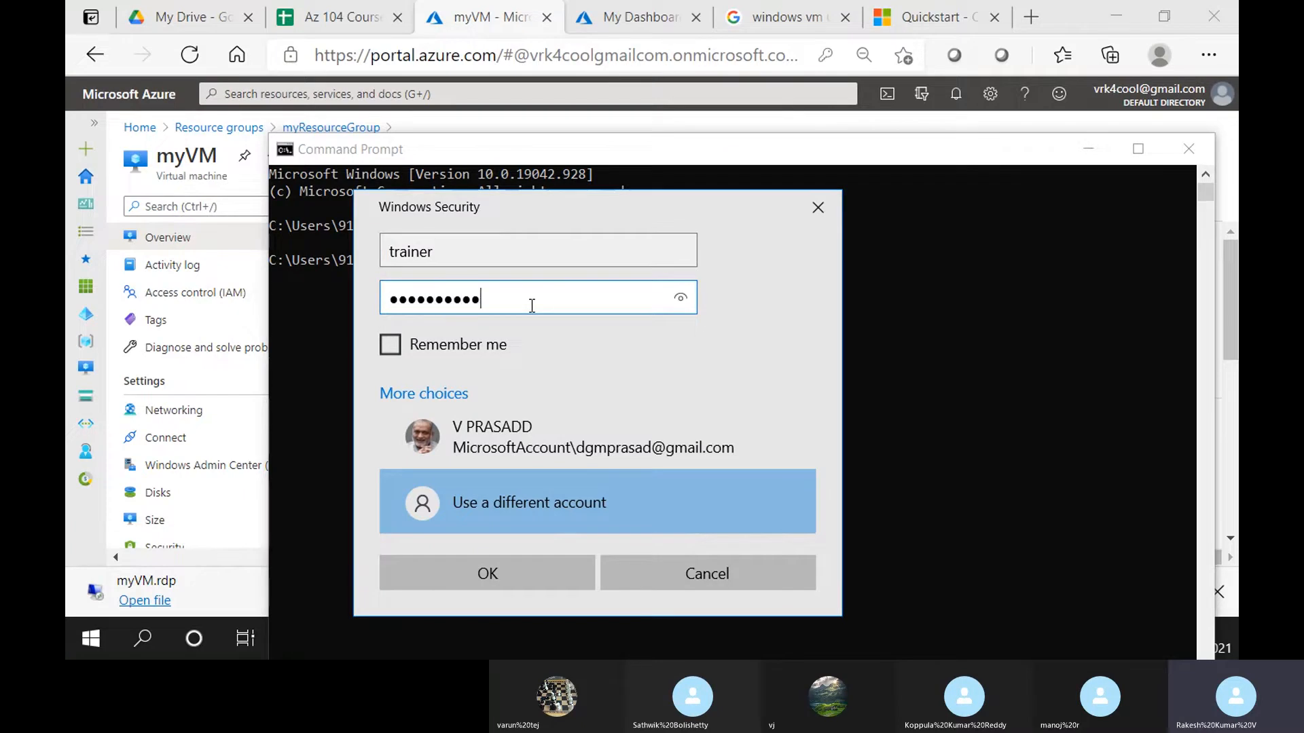
{"action": "left_click", "coordinate": [462, 577]}
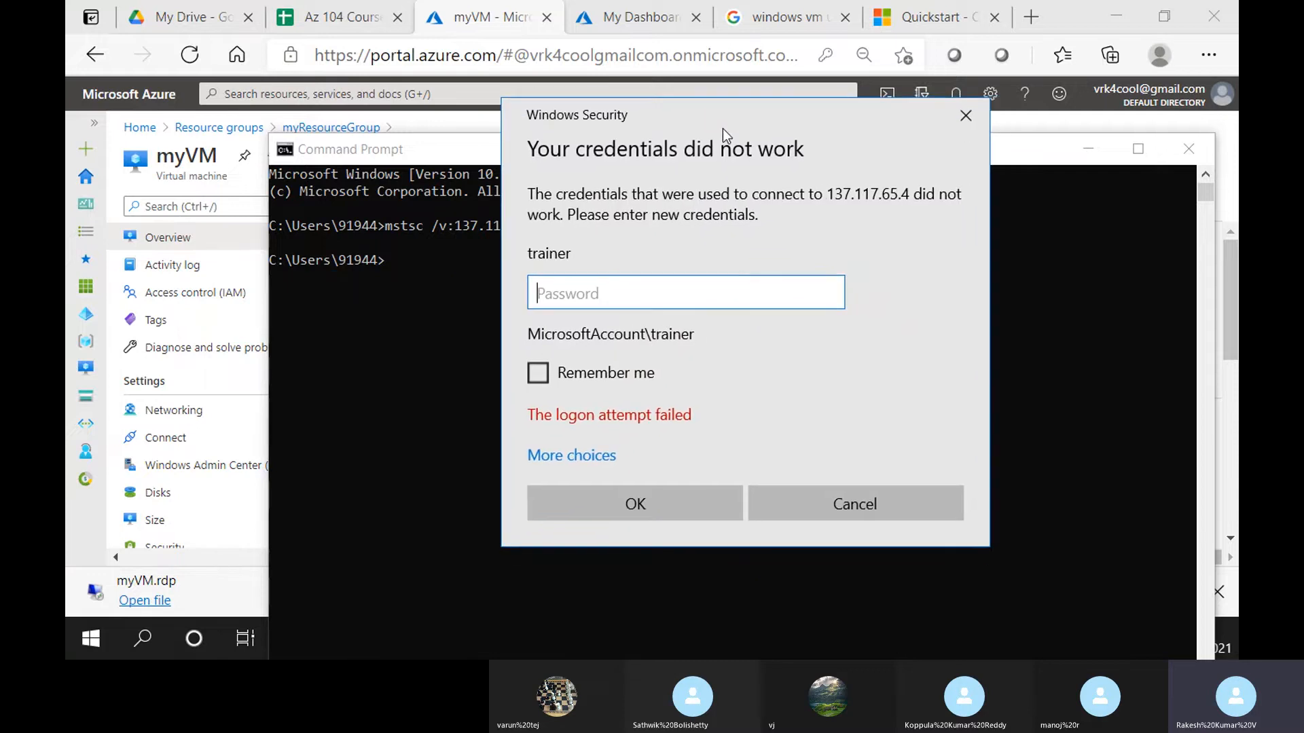
Open myVM's Networking settings in the Azure portal and scroll through the inbound port rules
{"action": "left_click", "coordinate": [484, 8]}
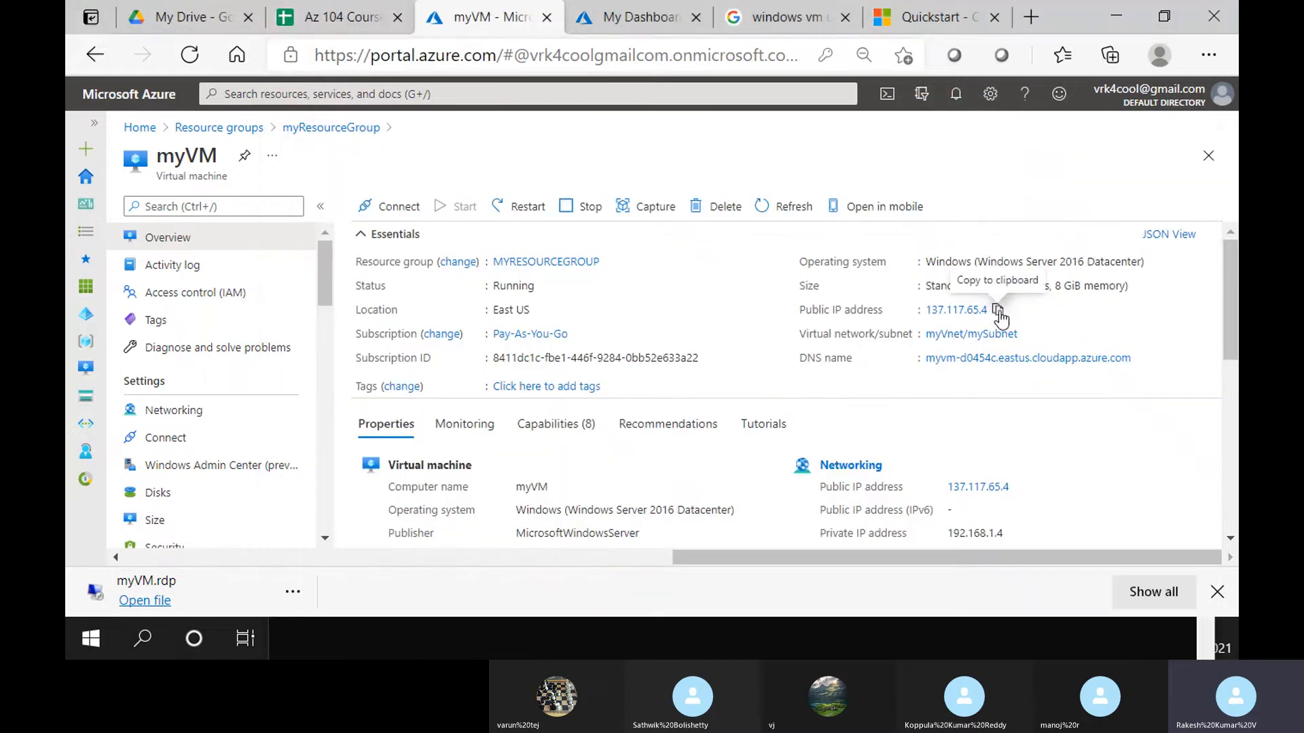
{"action": "left_click", "coordinate": [224, 410]}
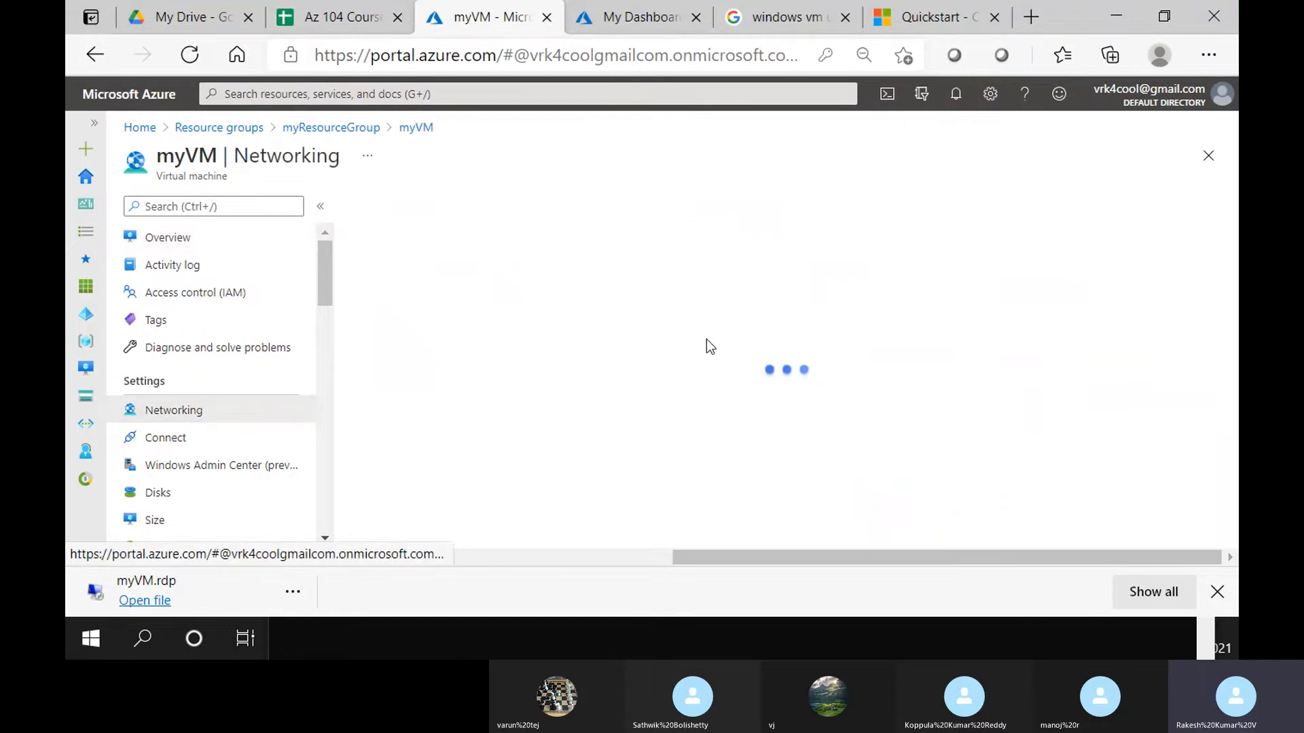
{"action": "scroll", "coordinate": [650, 363], "scroll_direction": "down", "scroll_amount": 1}
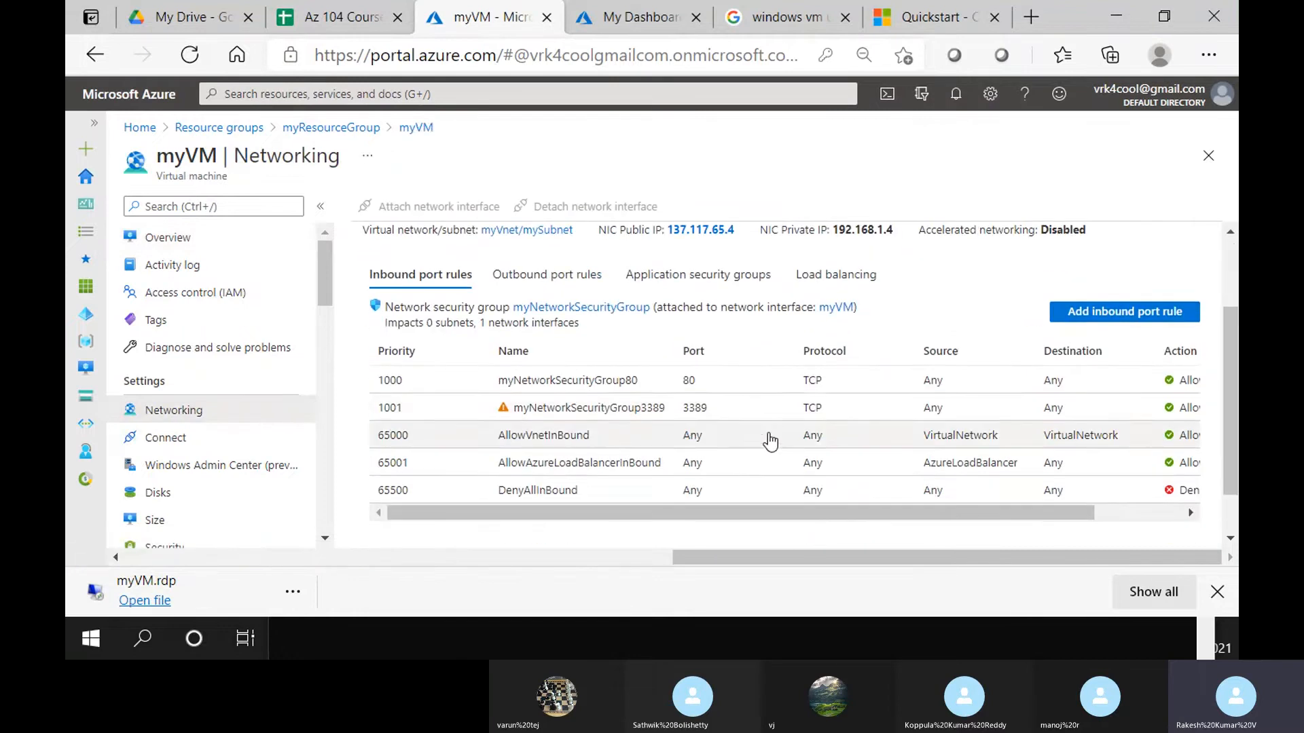
{"action": "scroll", "coordinate": [772, 436], "scroll_direction": "down", "scroll_amount": 1}
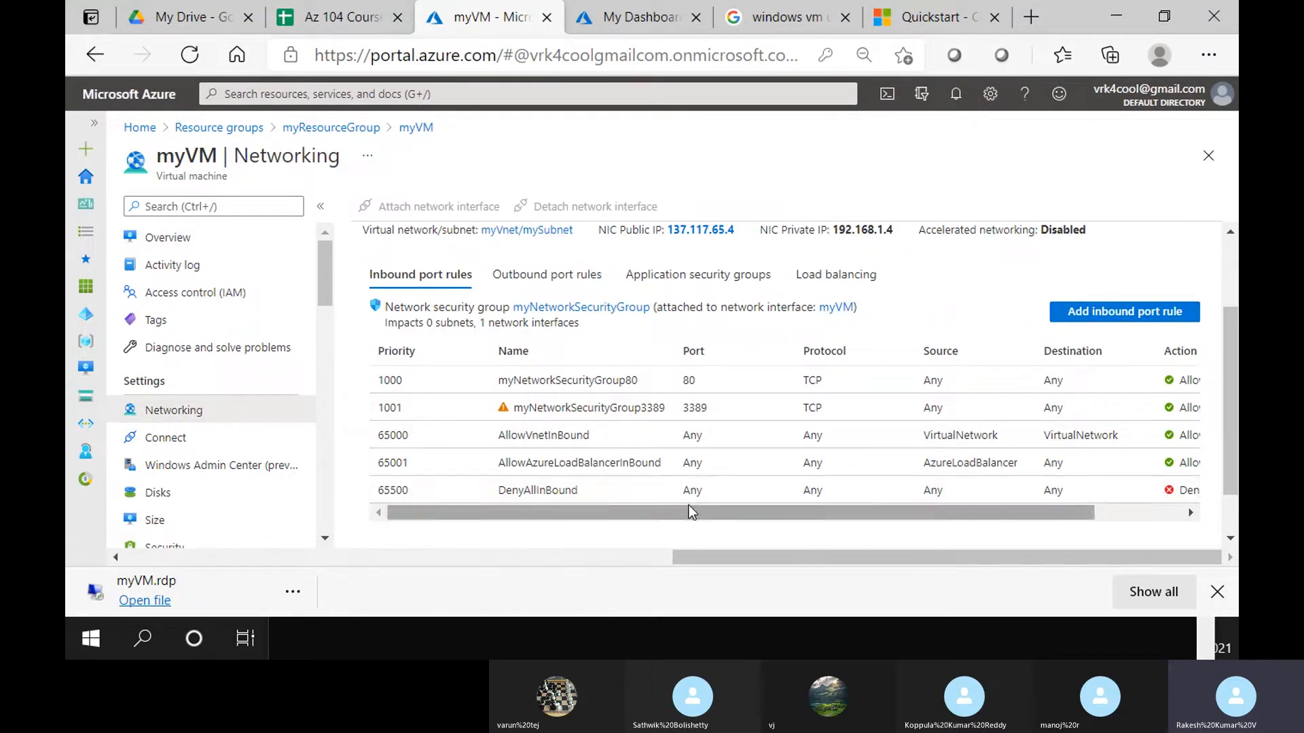
{"action": "mouse_move", "coordinate": [608, 514]}
{"action": "left_mouse_down"}
{"action": "mouse_move", "coordinate": [849, 512]}
{"action": "mouse_move", "coordinate": [602, 519]}
{"action": "left_mouse_up"}
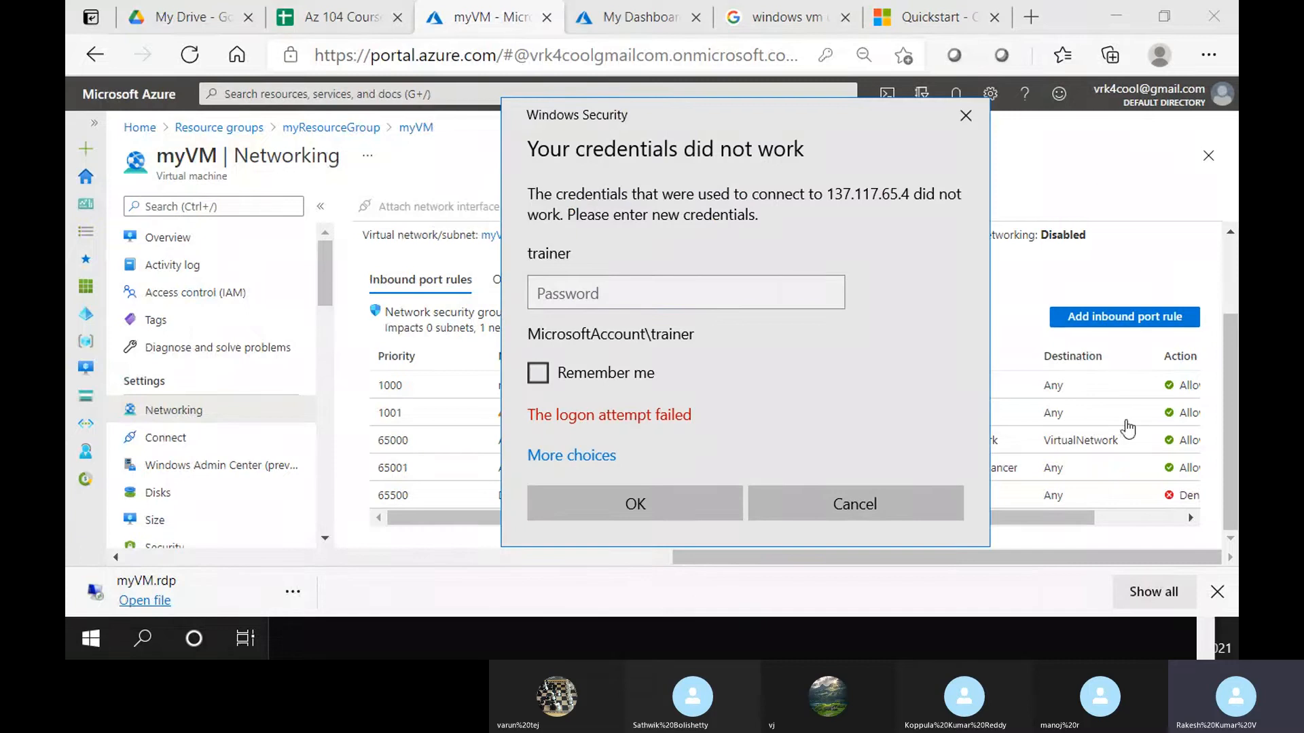
Cancel the failed credentials prompt and go back to the myResourceGroup overview
{"action": "left_click", "coordinate": [842, 504]}
{"action": "left_click", "coordinate": [802, 8]}
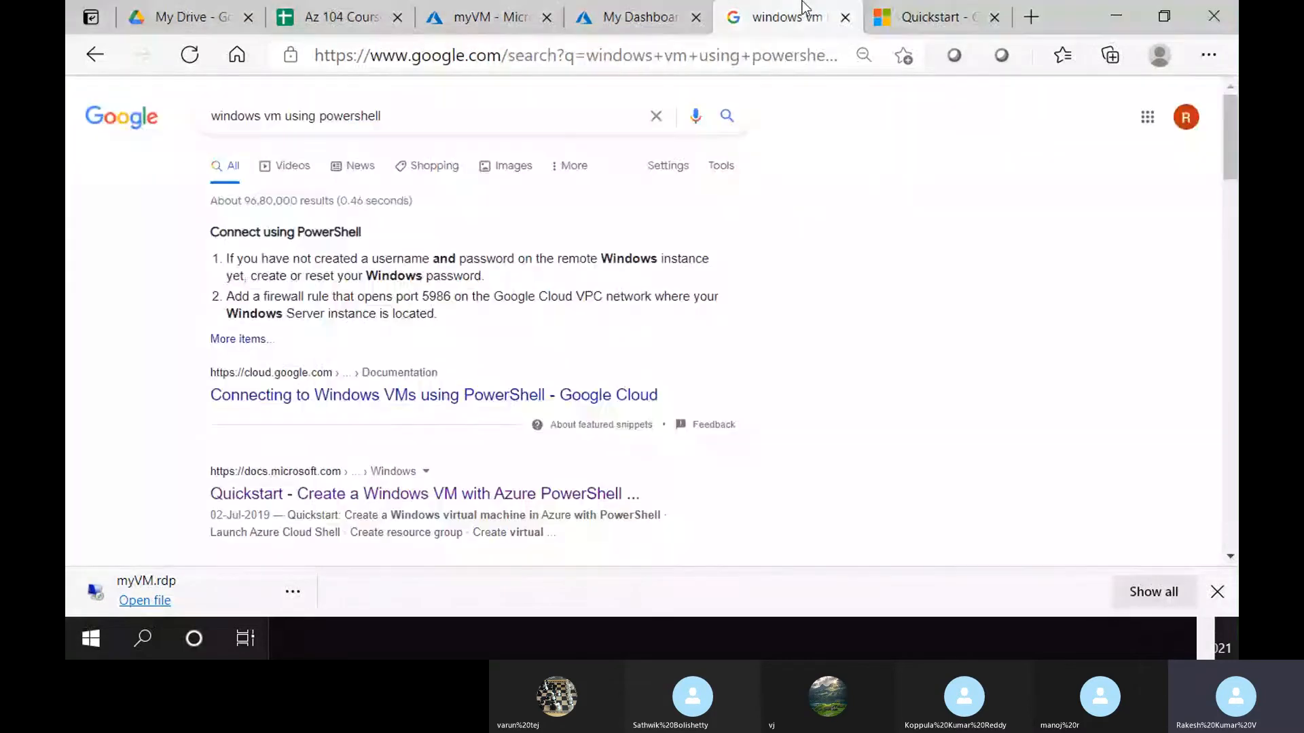
{"action": "left_click", "coordinate": [489, 17]}
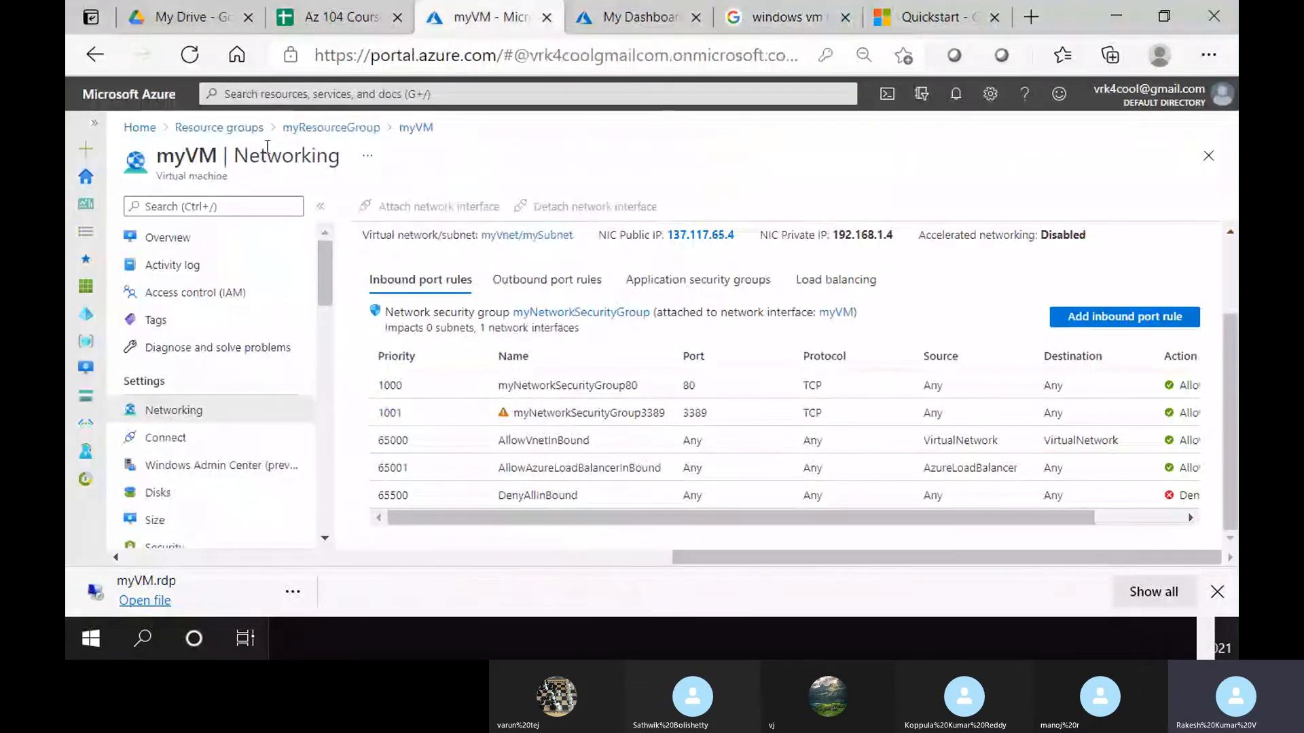
{"action": "left_click", "coordinate": [331, 128]}
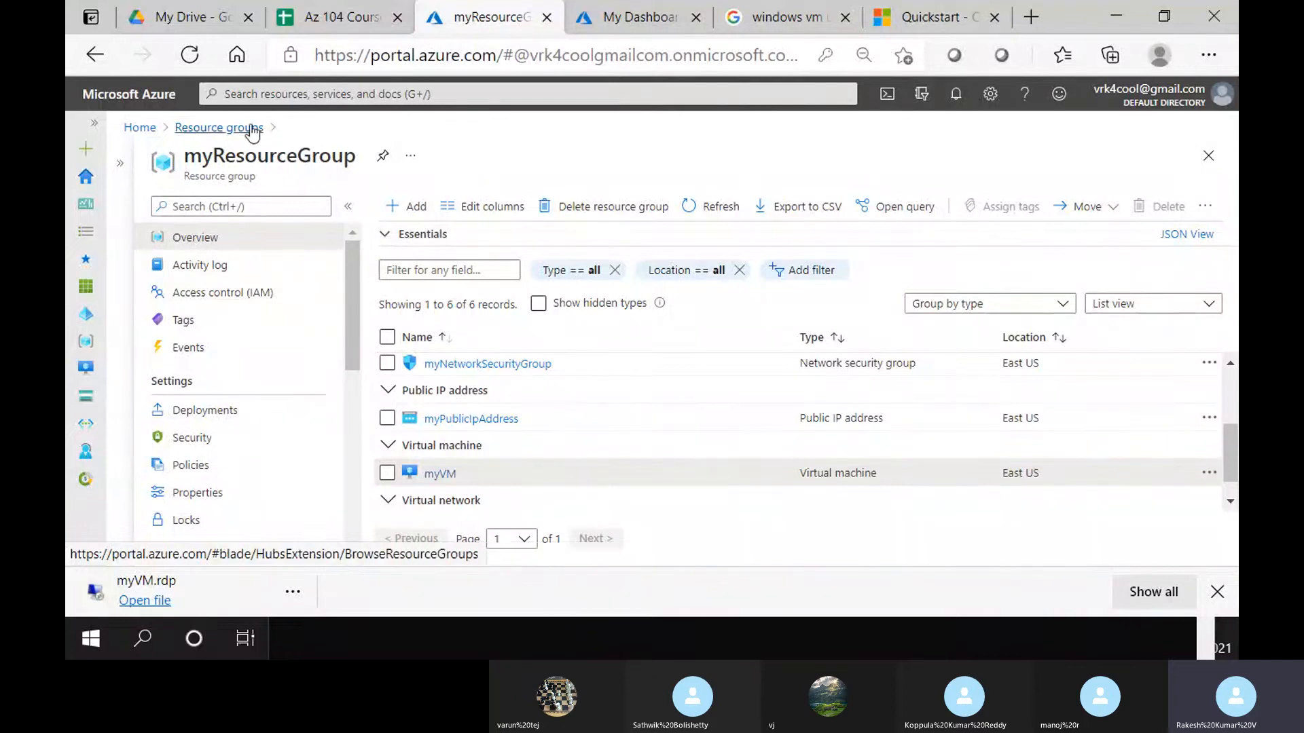
Open the resource groups list, then the Azure CLI version of the Windows VM quickstart
{"action": "left_click", "coordinate": [231, 128]}
{"action": "left_click", "coordinate": [921, 11]}
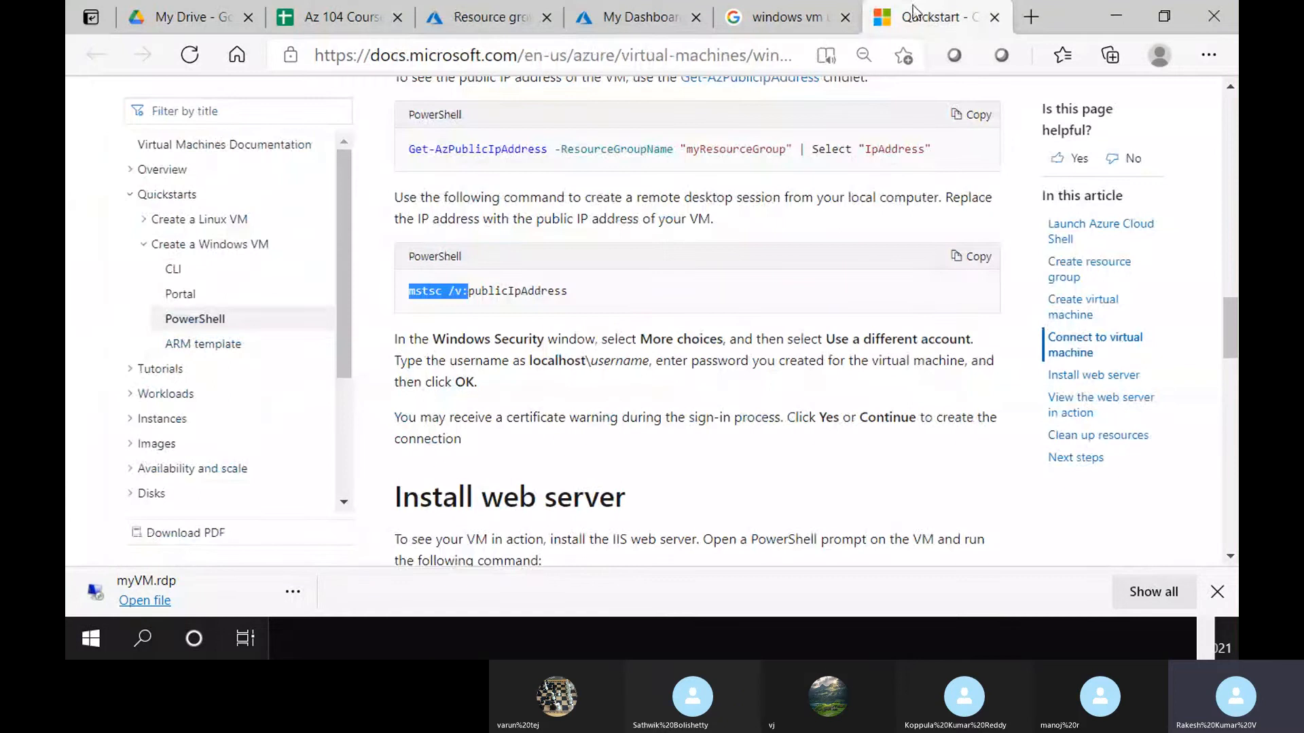
{"action": "left_click", "coordinate": [197, 272]}
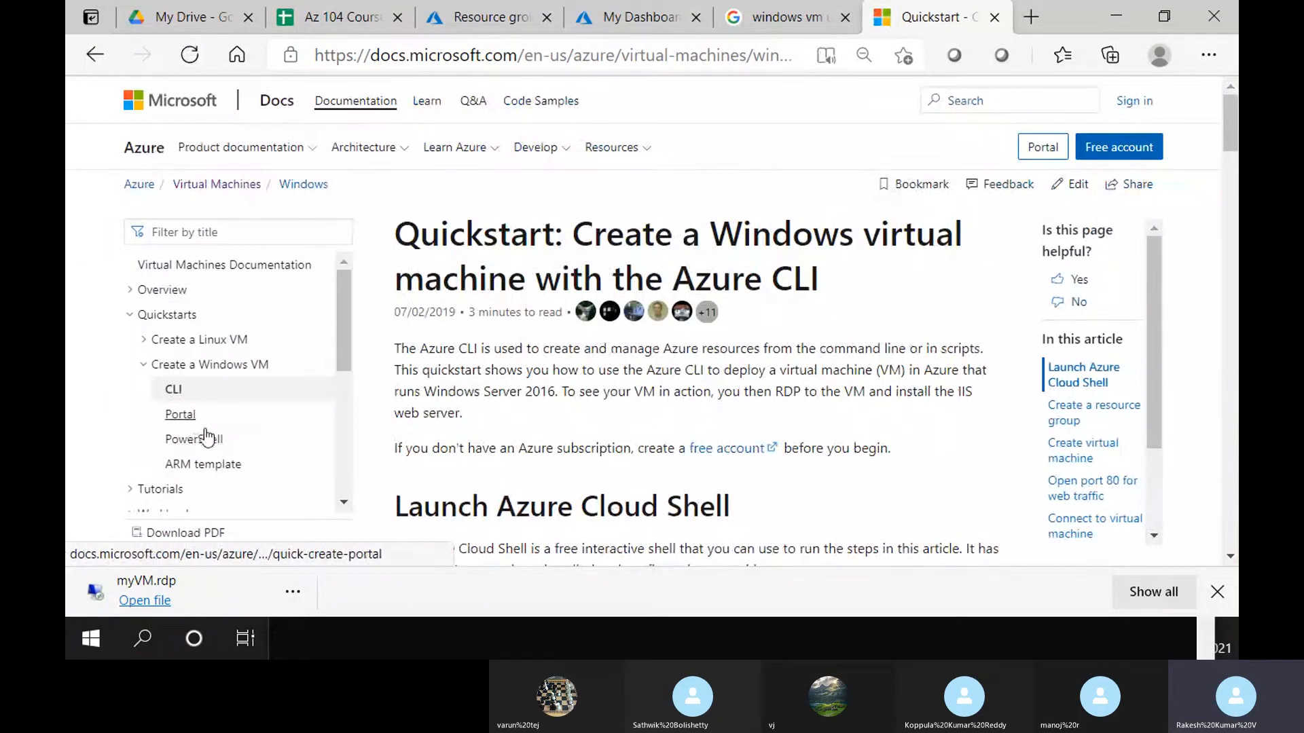
Select the quickstart's az group create command and open Cloud Shell's shell-type choices
{"action": "scroll", "coordinate": [284, 457], "scroll_direction": "down", "scroll_amount": 2}
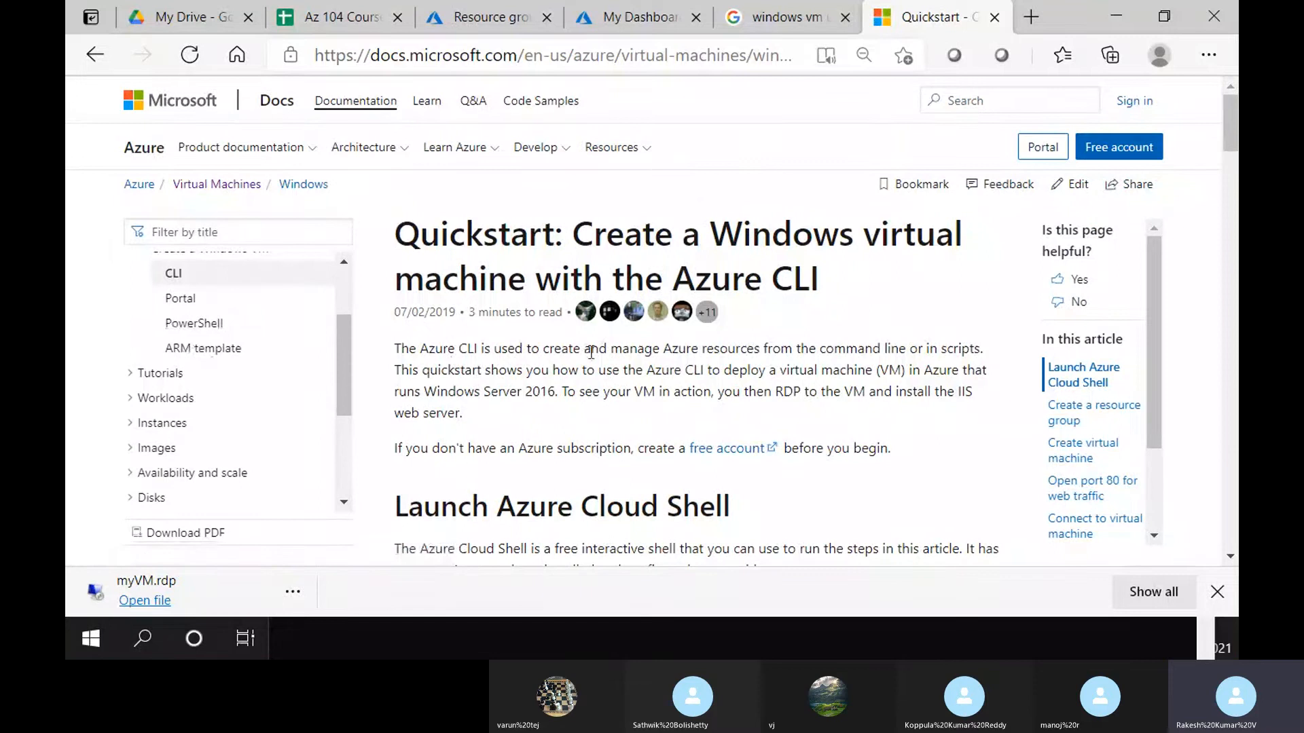
{"action": "scroll", "coordinate": [571, 382], "scroll_direction": "down", "scroll_amount": 3}
{"action": "scroll", "coordinate": [571, 381], "scroll_direction": "down", "scroll_amount": 2}
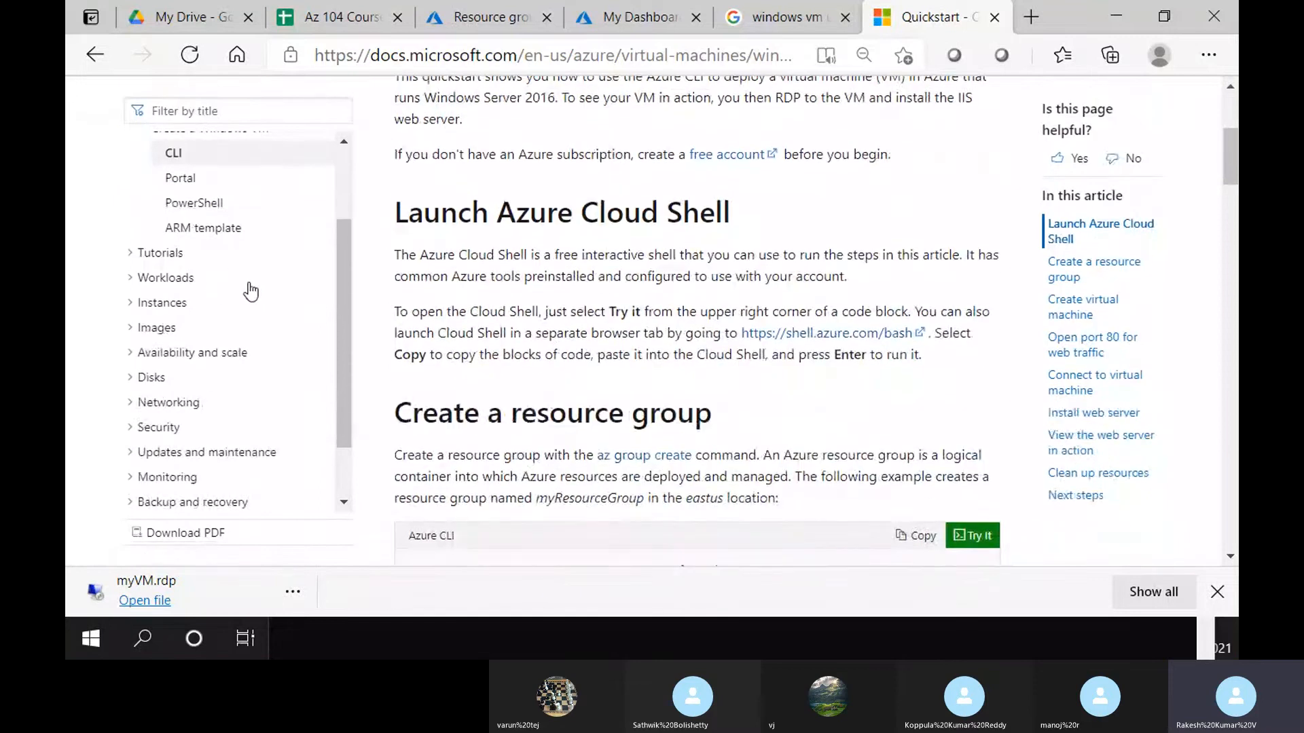
{"action": "scroll", "coordinate": [813, 415], "scroll_direction": "down", "scroll_amount": 6}
{"action": "scroll", "coordinate": [808, 422], "scroll_direction": "up", "scroll_amount": 5}
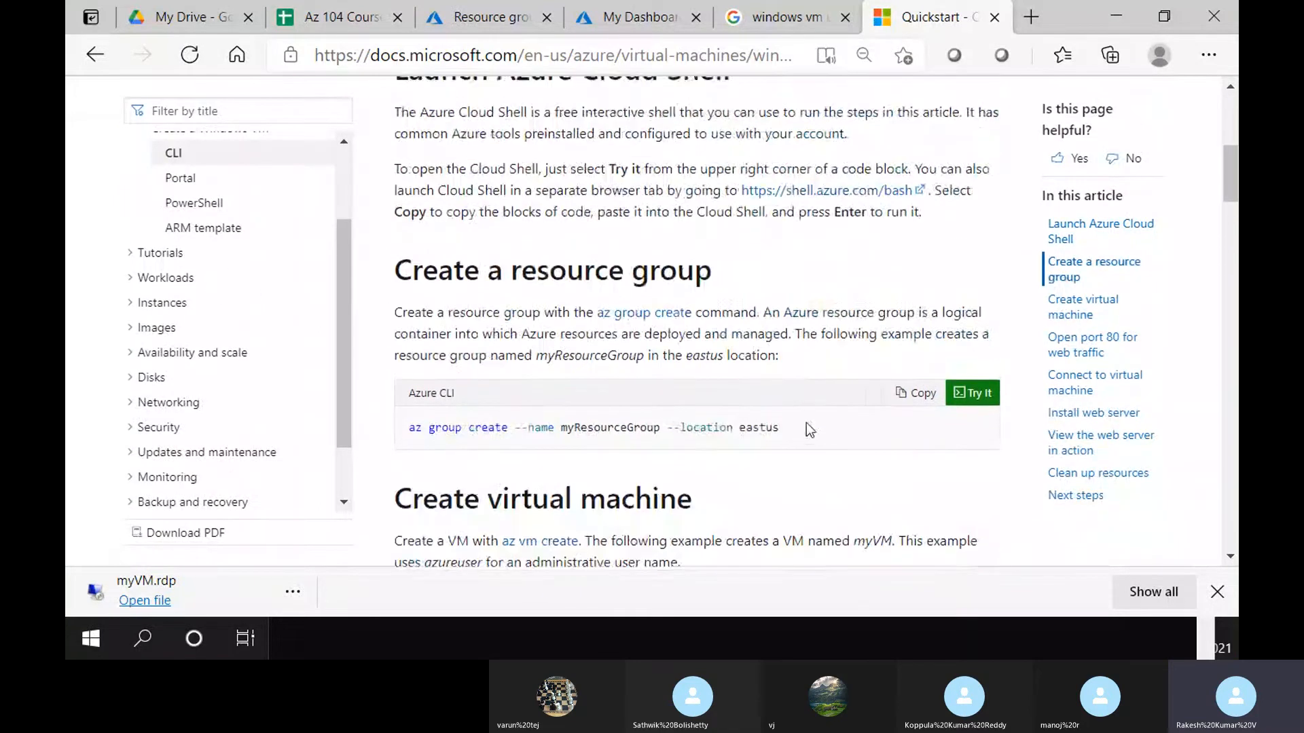
{"action": "scroll", "coordinate": [807, 421], "scroll_direction": "up", "scroll_amount": 6}
{"action": "scroll", "coordinate": [807, 421], "scroll_direction": "down", "scroll_amount": 8}
{"action": "scroll", "coordinate": [793, 425], "scroll_direction": "up", "scroll_amount": 2}
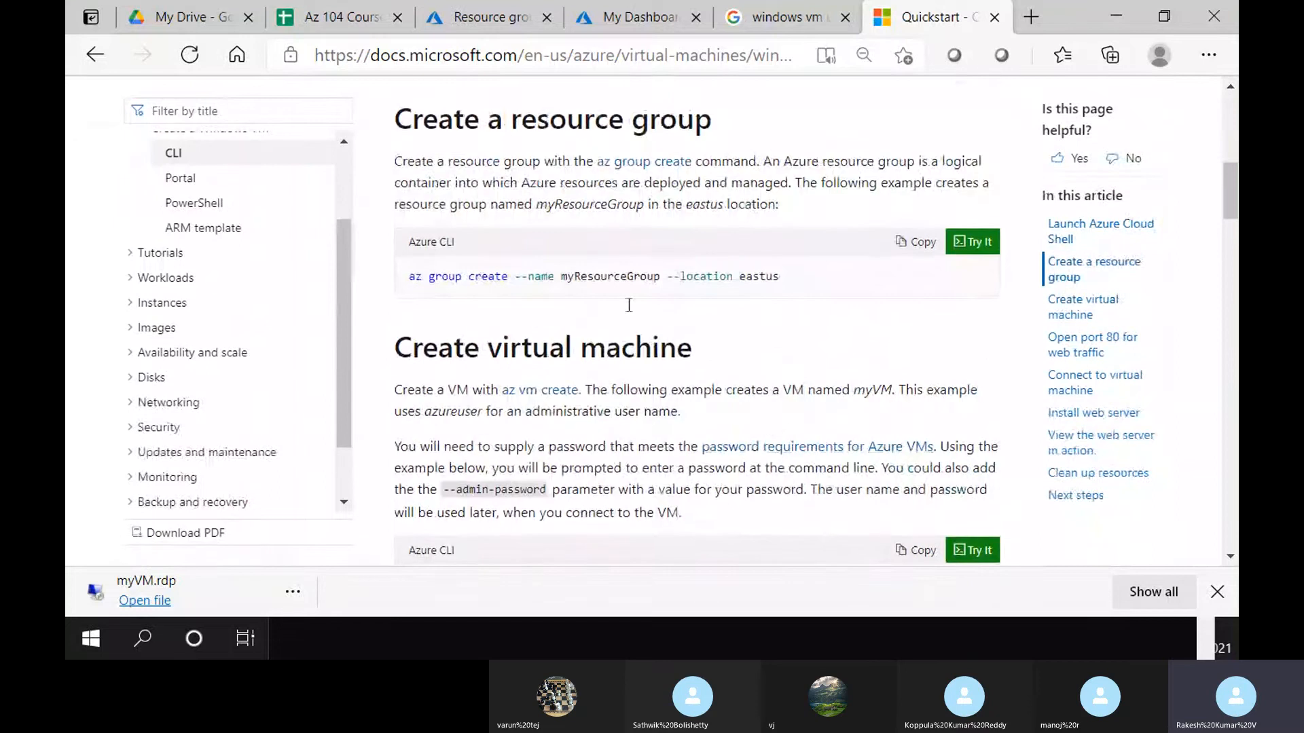
{"action": "triple_click", "coordinate": [576, 280]}
{"action": "key", "text": "super+c"}
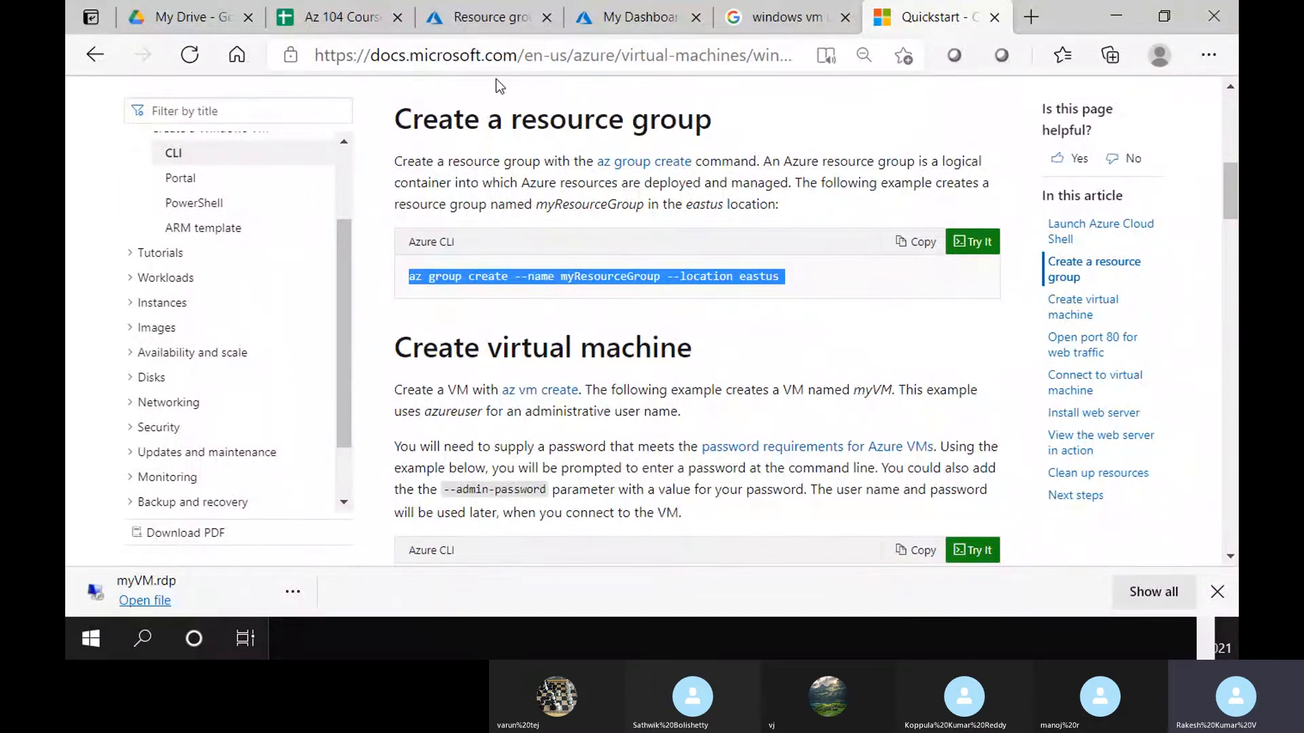
{"action": "left_click", "coordinate": [635, 17]}
{"action": "left_click", "coordinate": [139, 131]}
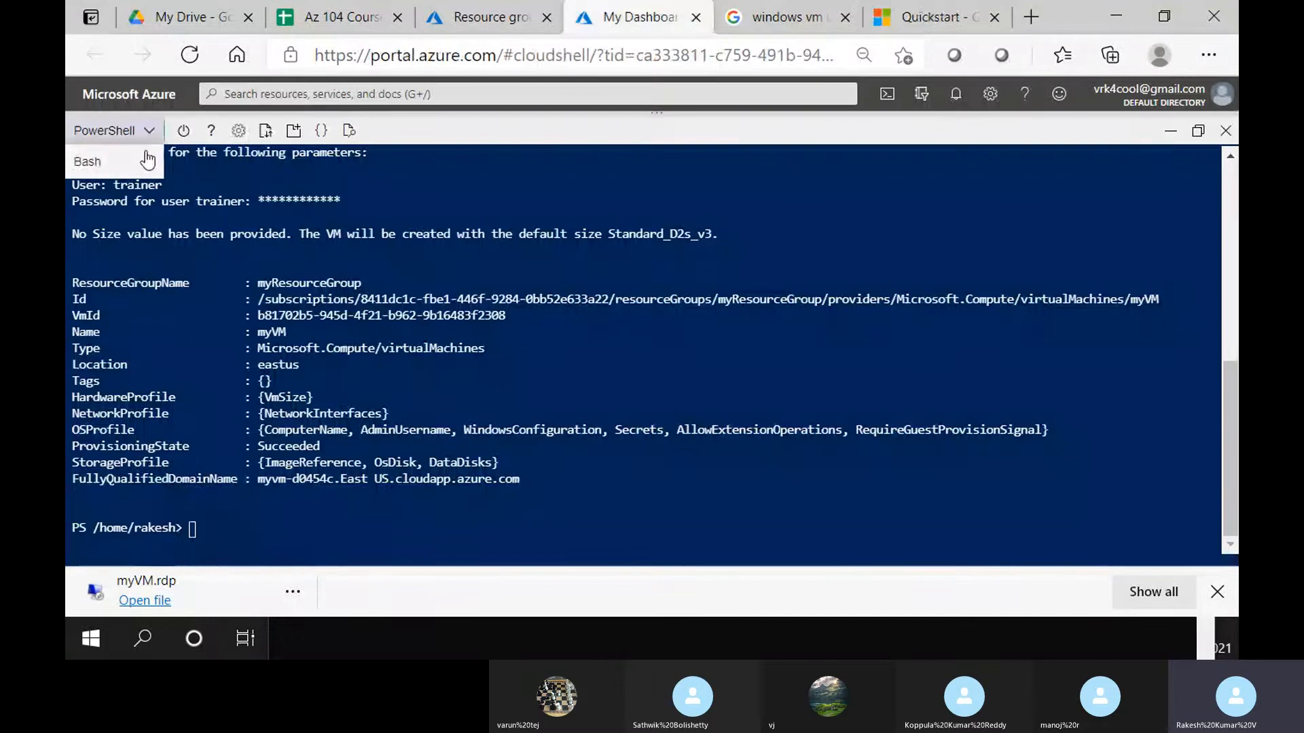
Switch Cloud Shell to Bash, then return to the quickstart docs
{"action": "left_click", "coordinate": [115, 170]}
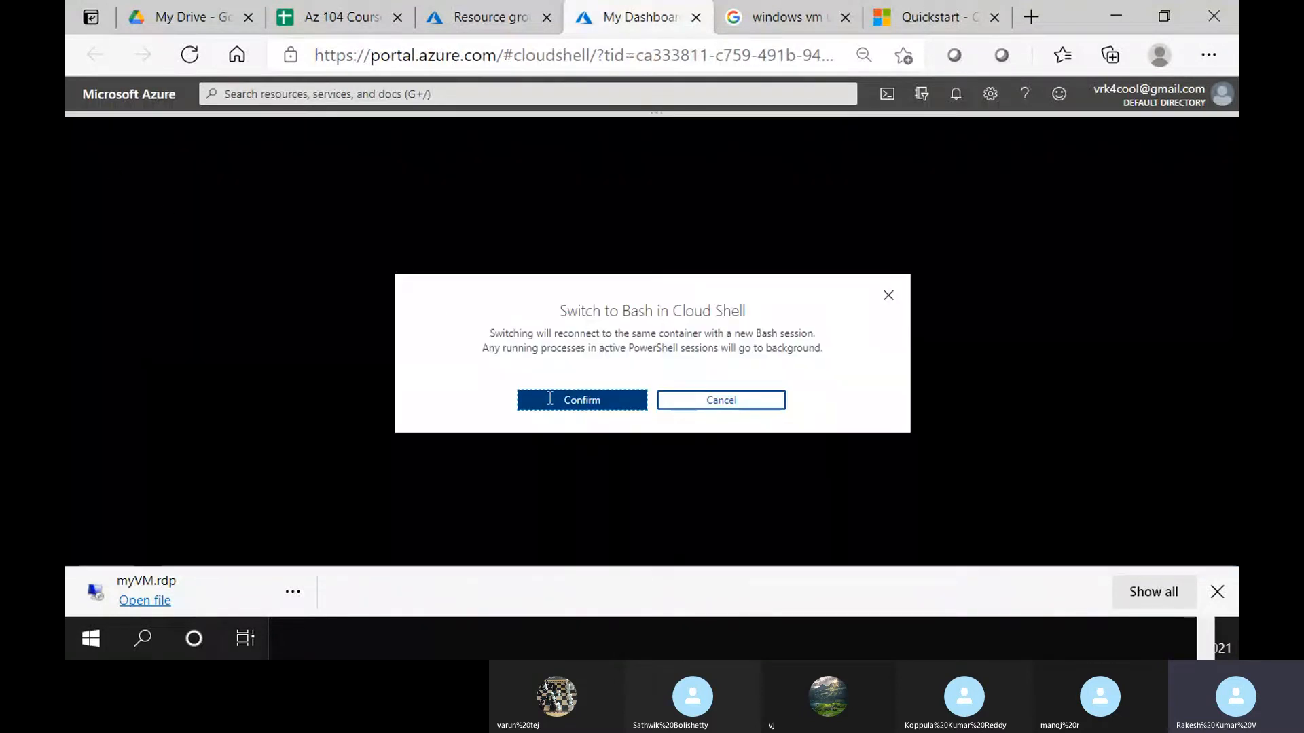
{"action": "left_click", "coordinate": [550, 399]}
{"action": "left_click", "coordinate": [930, 17]}
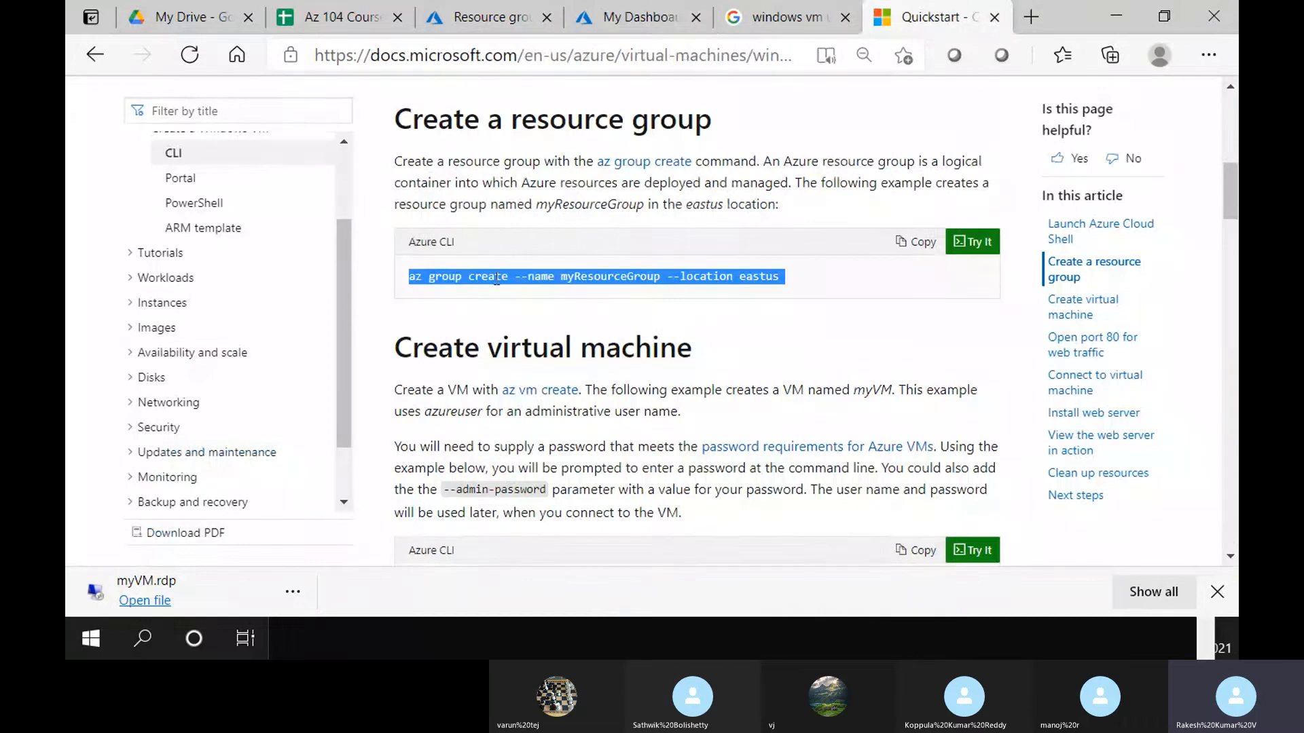
{"action": "left_click", "coordinate": [449, 294]}
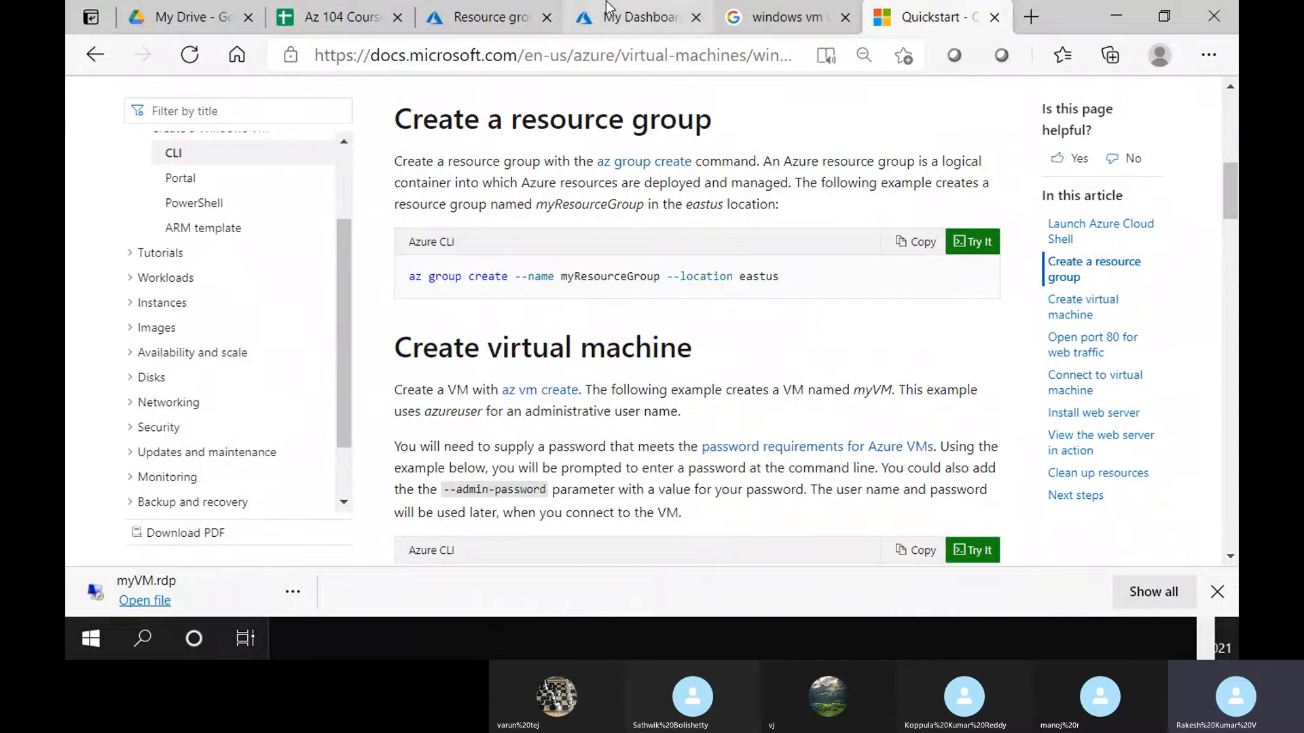
Open and close myResourceGroup's details from the resource groups list
{"action": "left_click", "coordinate": [507, 13]}
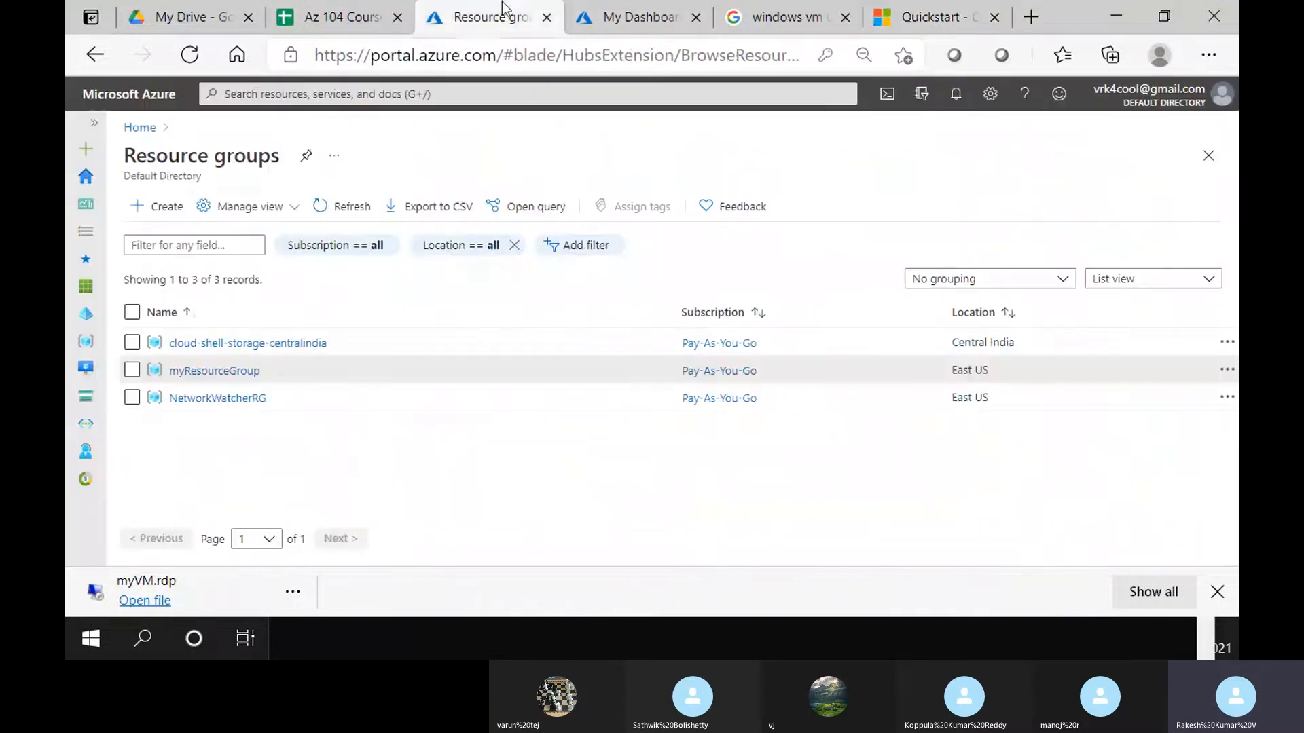
{"action": "left_click", "coordinate": [215, 371]}
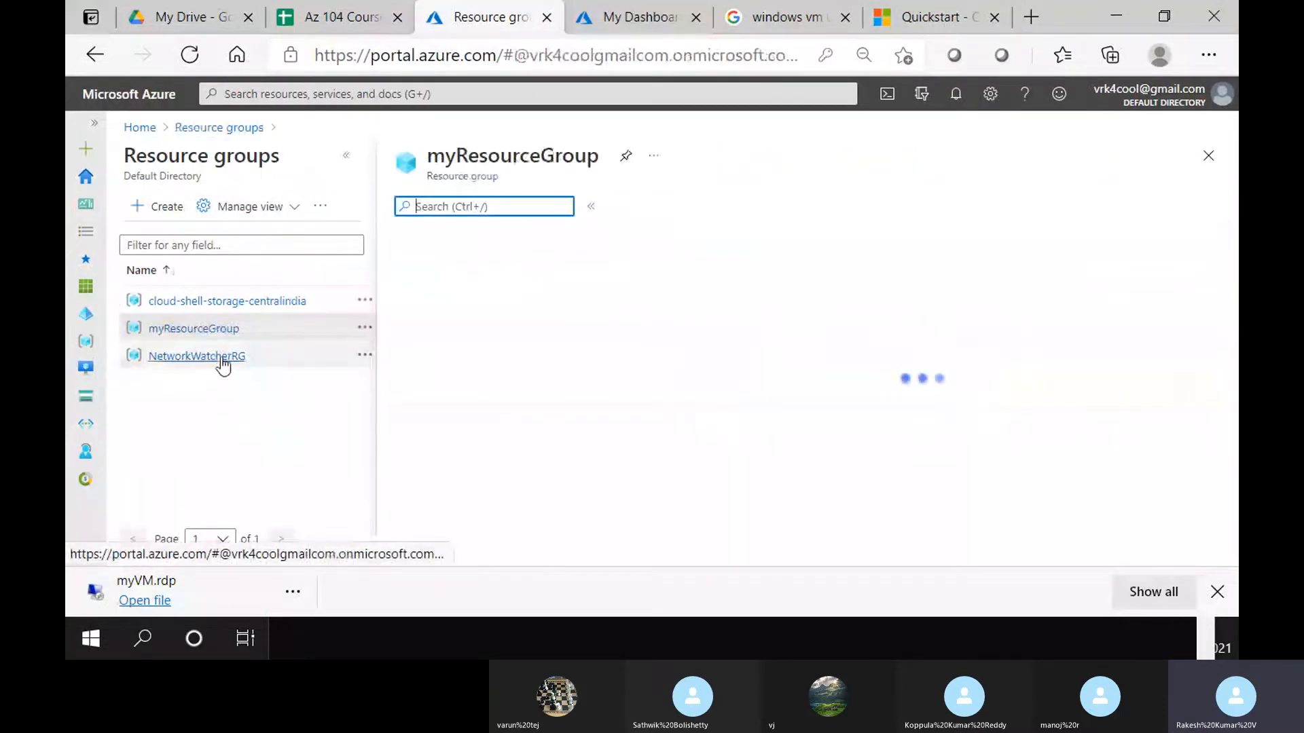
{"action": "left_click", "coordinate": [1208, 156]}
Select the quickstart's az group create example command and return to Cloud Shell
{"action": "left_click", "coordinate": [918, 17]}
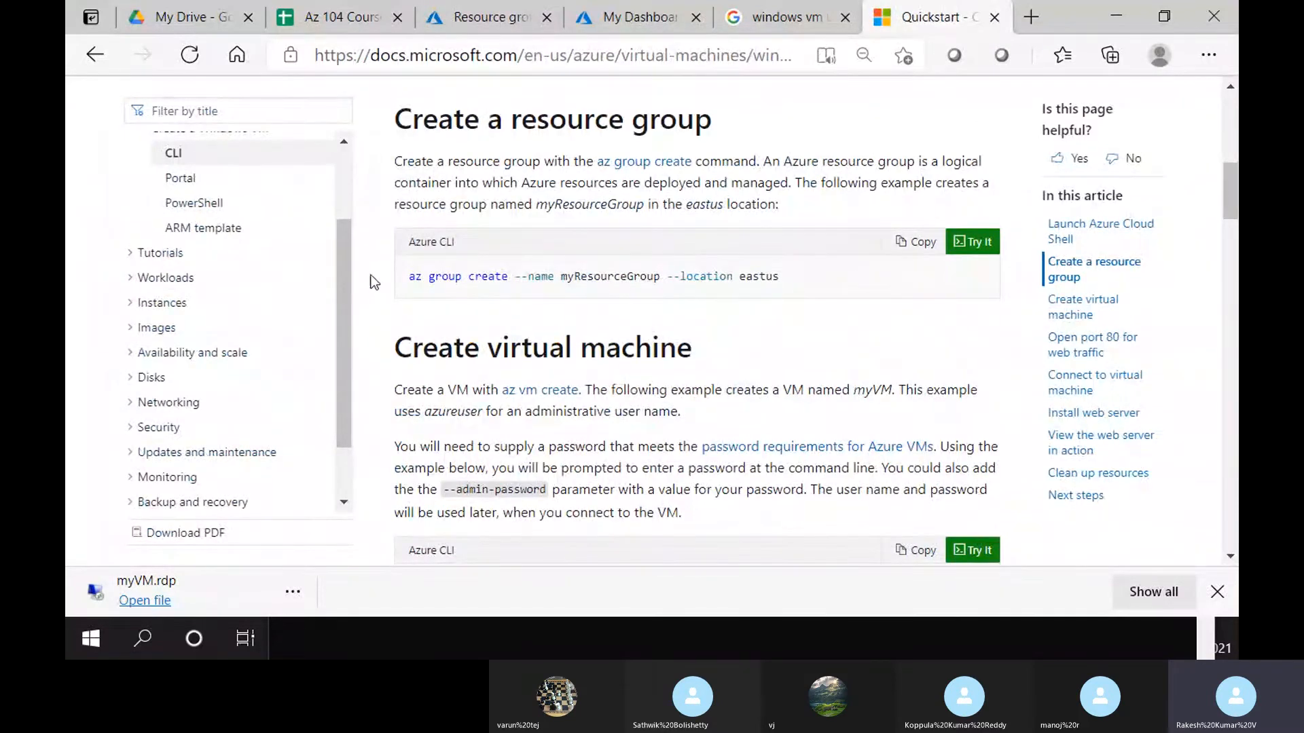
{"action": "left_click_drag", "start_coordinate": [409, 284], "coordinate": [778, 279]}
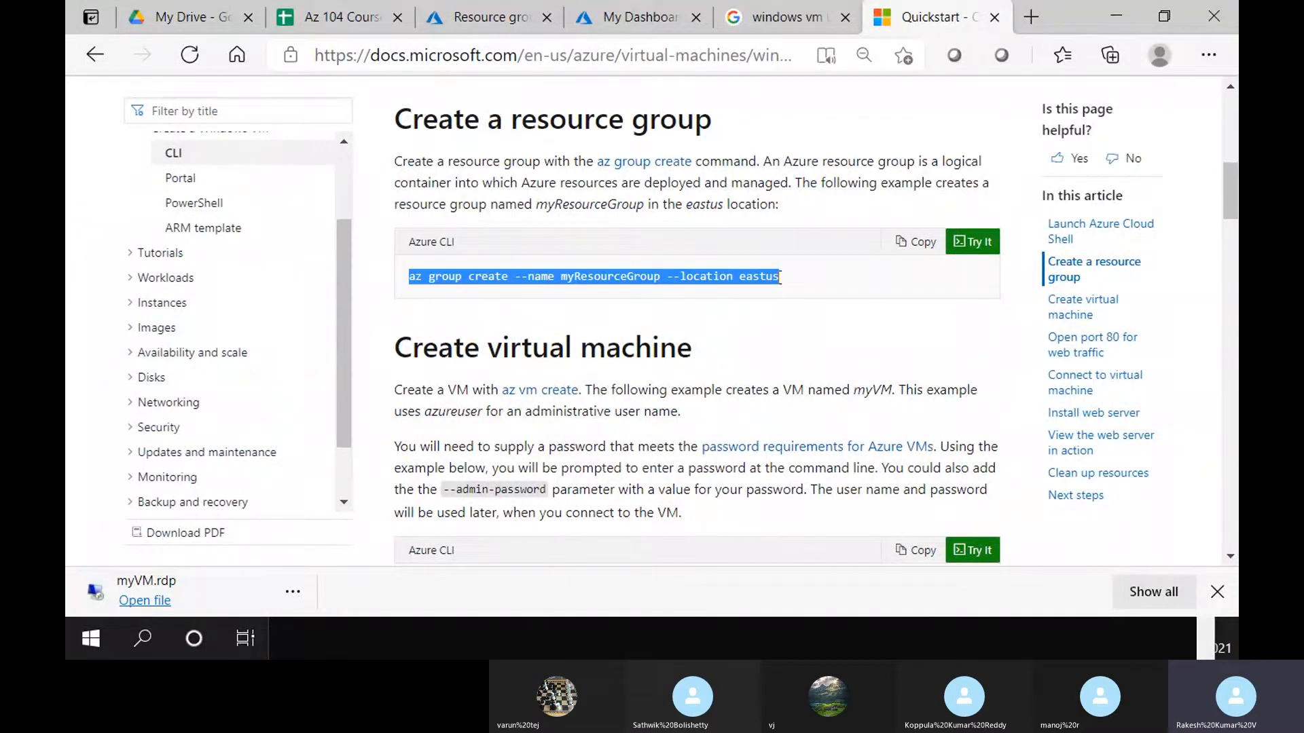
{"action": "left_click", "coordinate": [654, 16]}
Paste az group create in Cloud Shell, rename myResourceGroup to ResourceGroup, and run it
{"action": "right_click", "coordinate": [540, 235]}
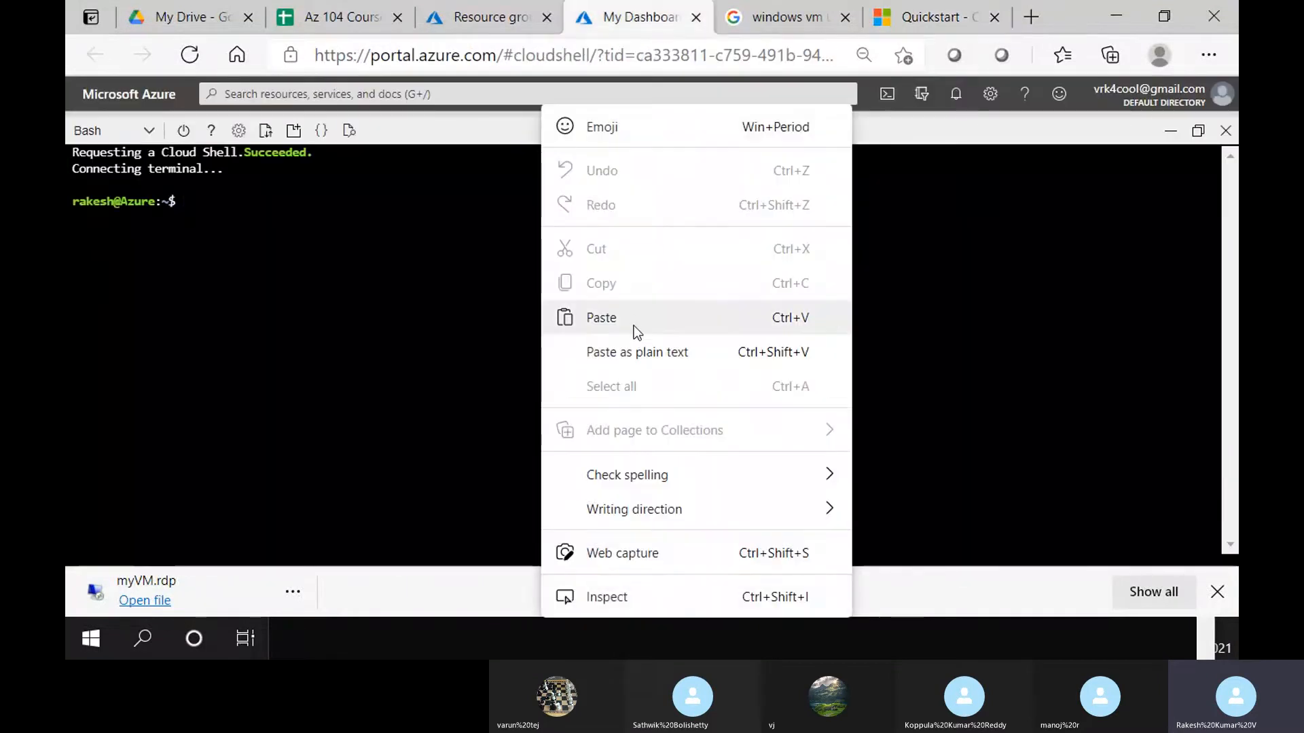
{"action": "left_click", "coordinate": [634, 325]}
{"action": "key", "text": "ctrl+Left"}
{"action": "key", "text": "ctrl+Left"}
{"action": "key", "text": "ctrl+Left"}
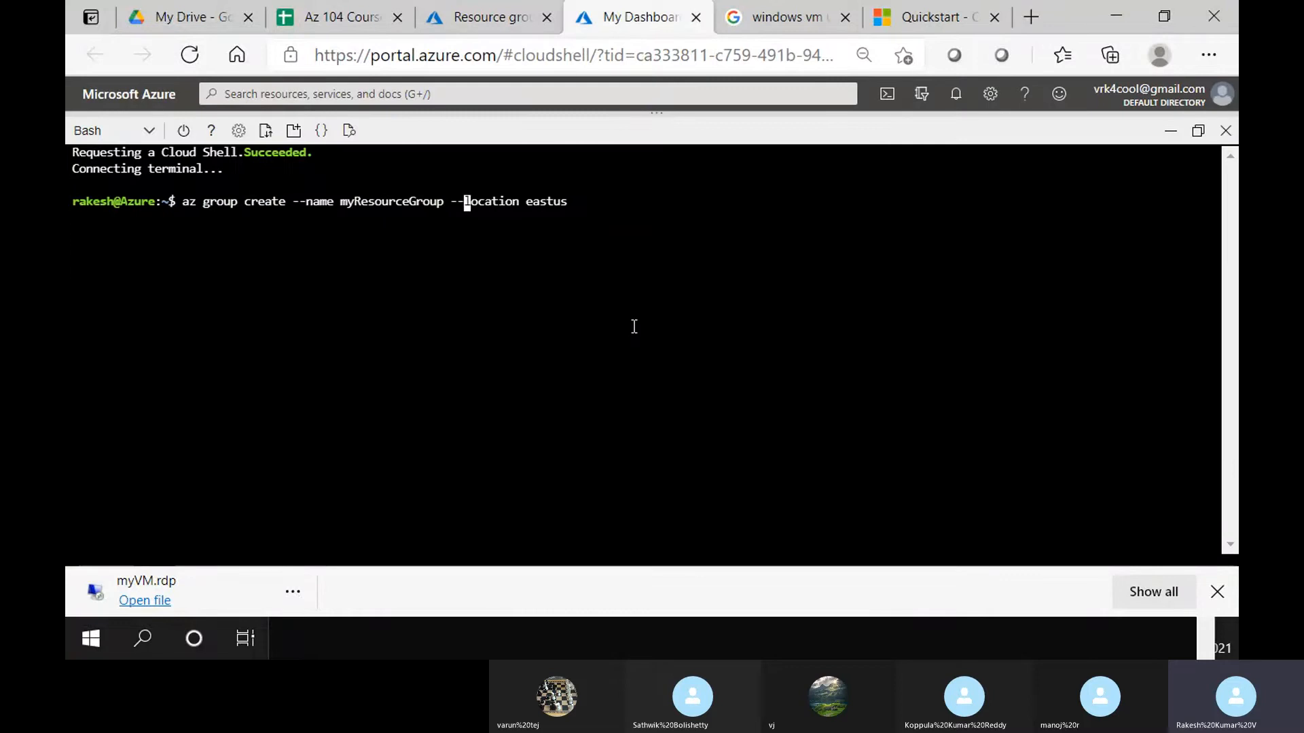
{"action": "key", "text": "ctrl+Right"}
{"action": "key", "text": "ctrl+Left"}
{"action": "key", "text": "Right"}
{"action": "key", "text": "Delete"}
{"action": "key", "text": "BackSpace"}
{"action": "key", "text": "Return"}
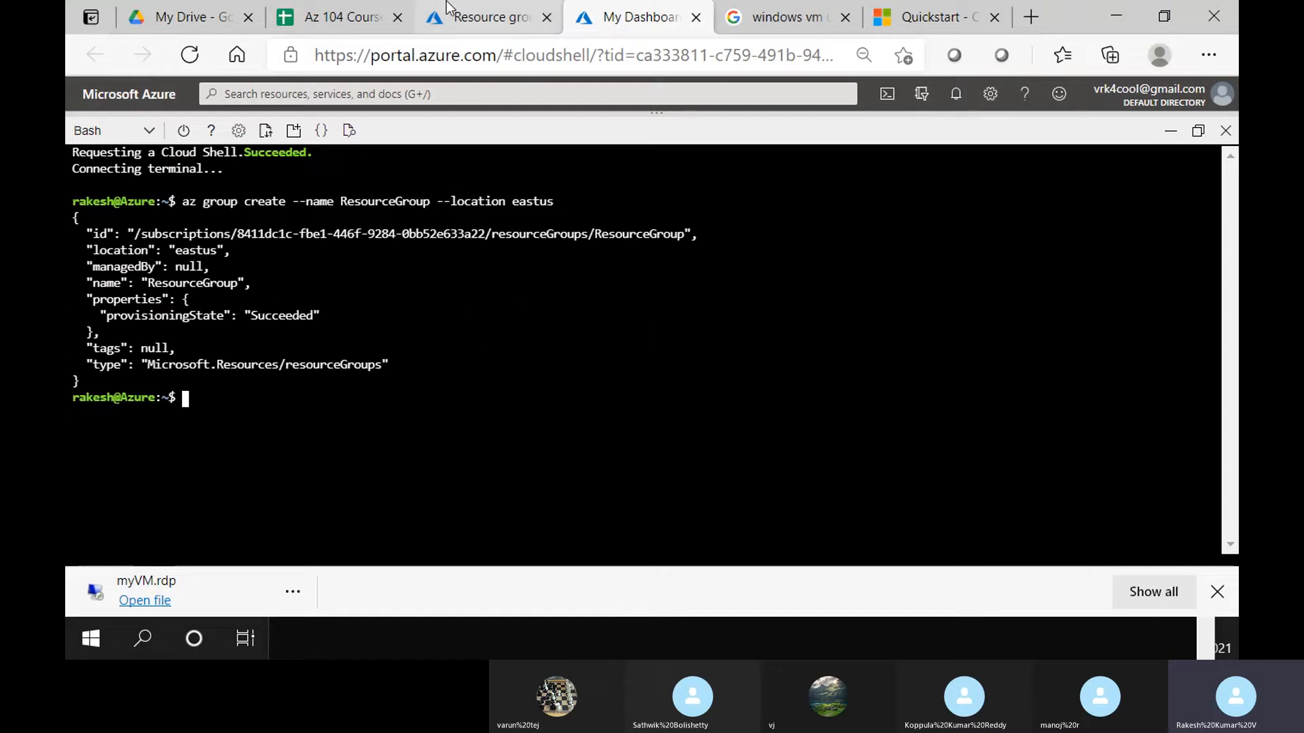
Refresh the resource groups list until ResourceGroup in East US appears
{"action": "left_click", "coordinate": [486, 17]}
{"action": "left_click", "coordinate": [355, 210]}
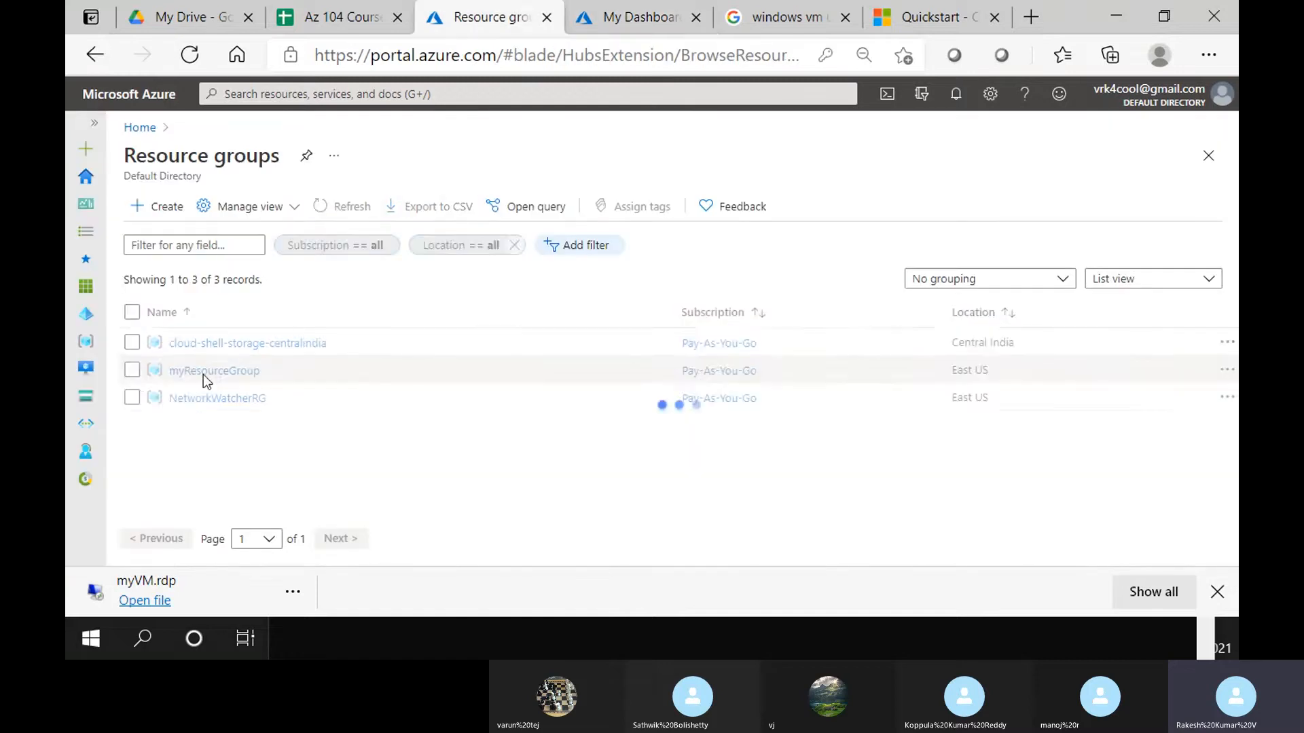
{"action": "left_click", "coordinate": [345, 206]}
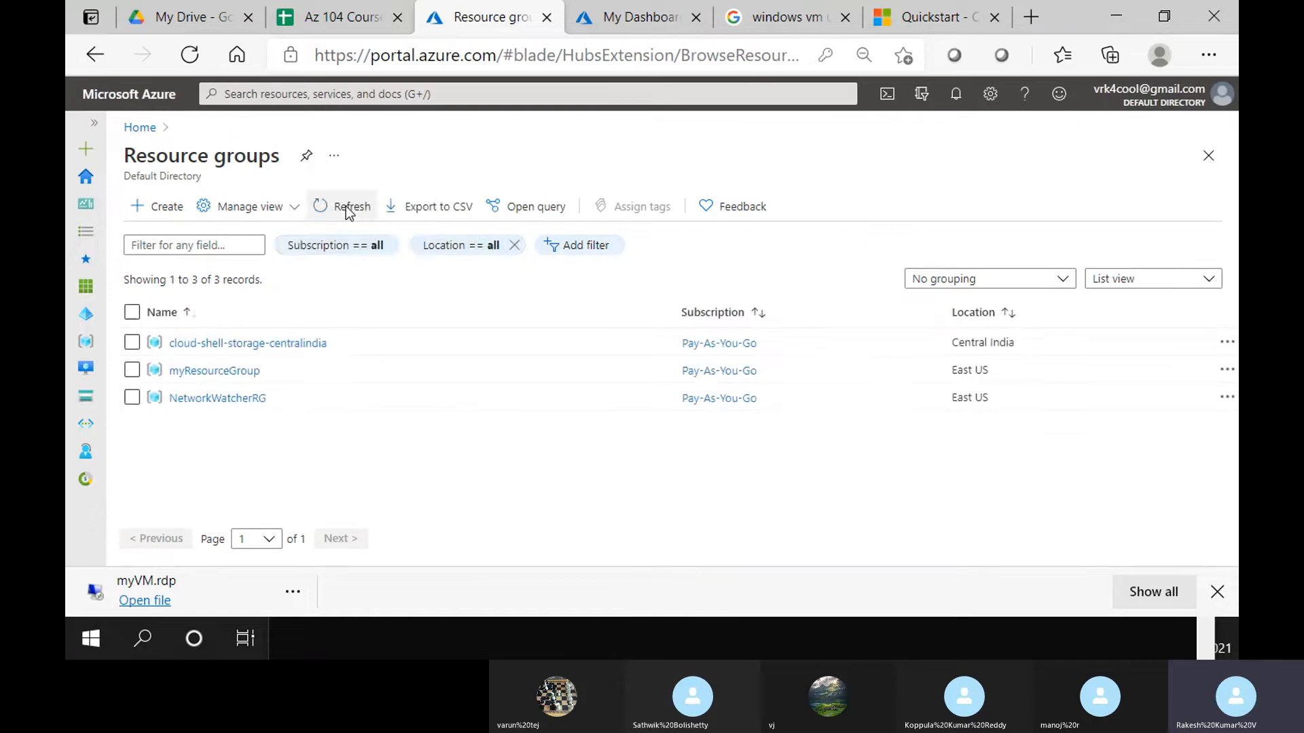
{"action": "left_click", "coordinate": [345, 207]}
{"action": "left_click", "coordinate": [345, 207]}
{"action": "left_click", "coordinate": [345, 208]}
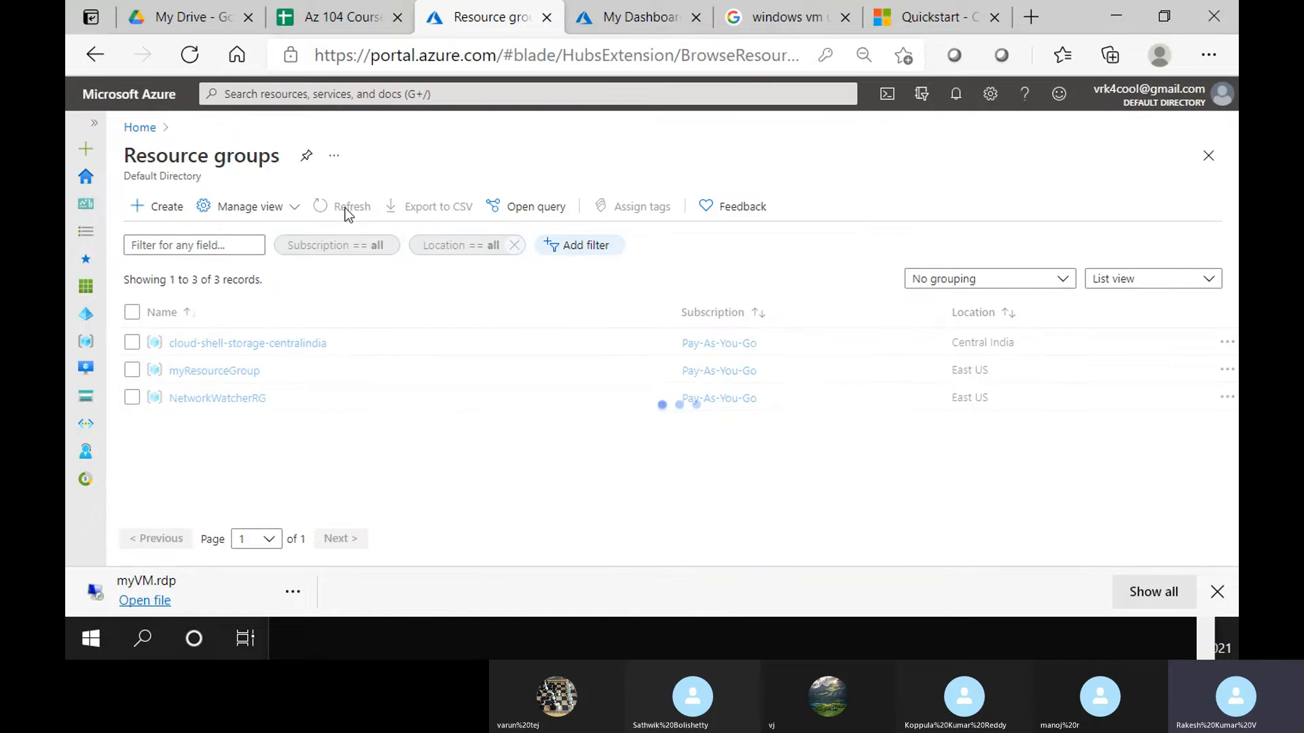
{"action": "left_click", "coordinate": [345, 207]}
{"action": "left_click", "coordinate": [344, 209]}
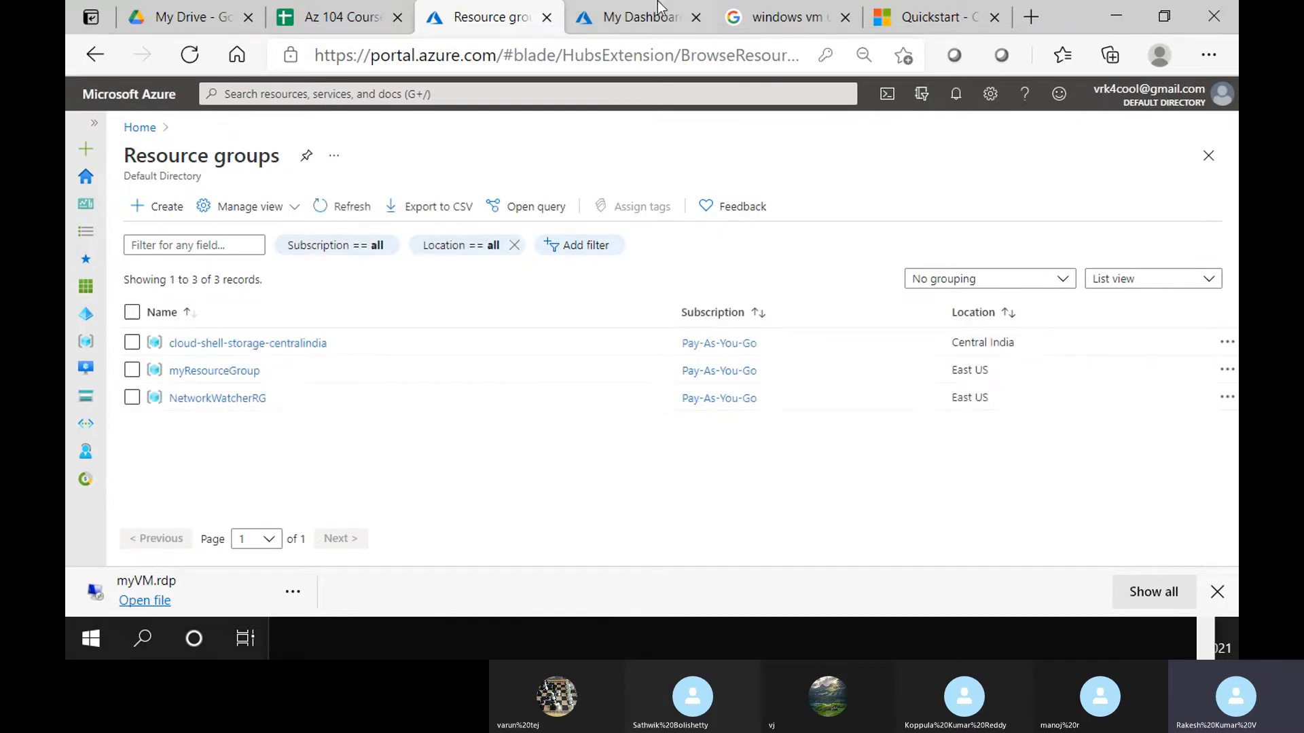
{"action": "left_click", "coordinate": [750, 9]}
{"action": "left_click", "coordinate": [657, 5]}
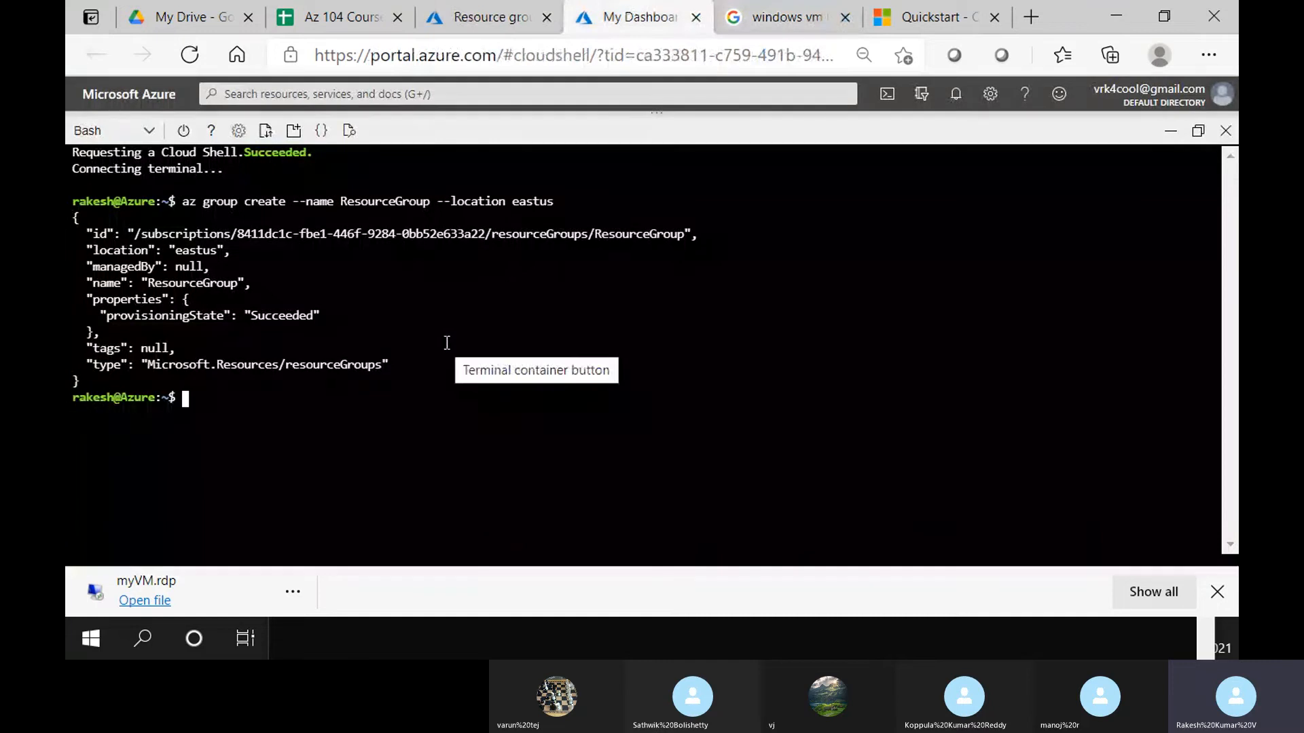
{"action": "left_click", "coordinate": [505, 17]}
{"action": "left_click", "coordinate": [341, 209]}
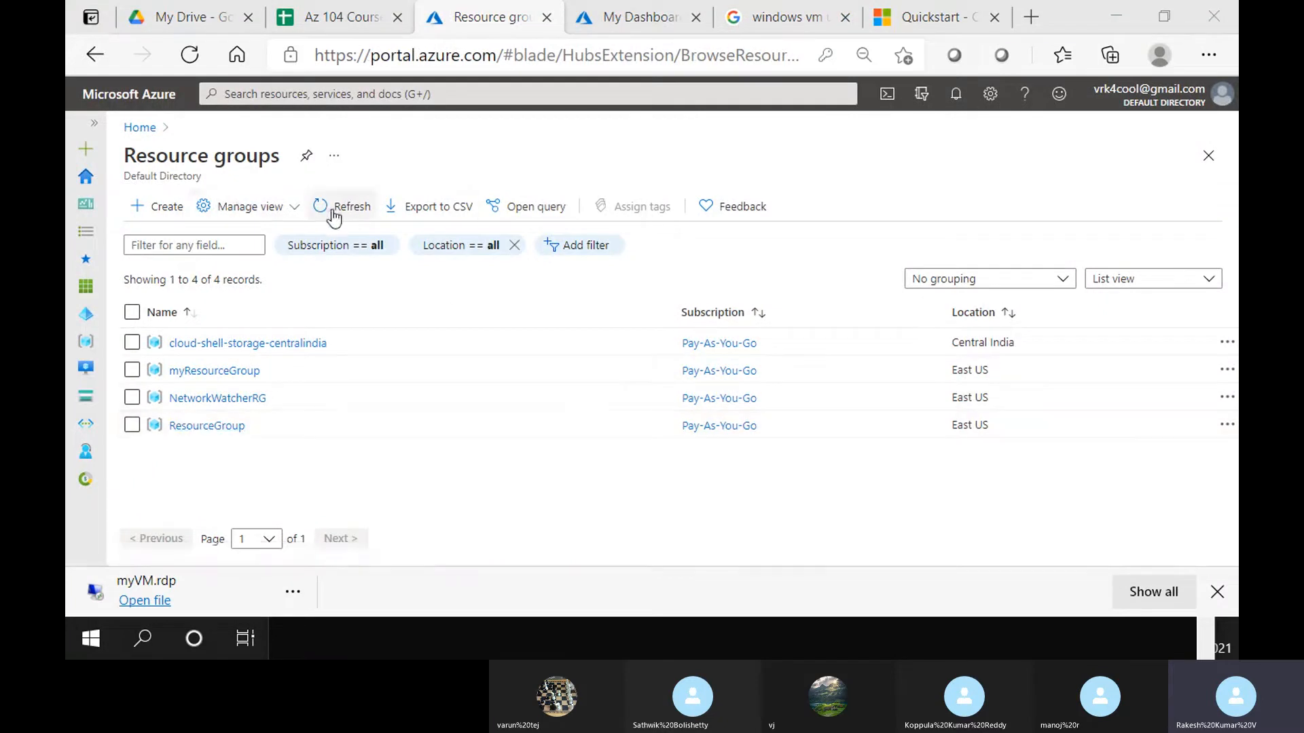
Refresh the list and open the new, empty ResourceGroup's overview
{"action": "left_click", "coordinate": [330, 208]}
{"action": "left_click", "coordinate": [204, 428]}
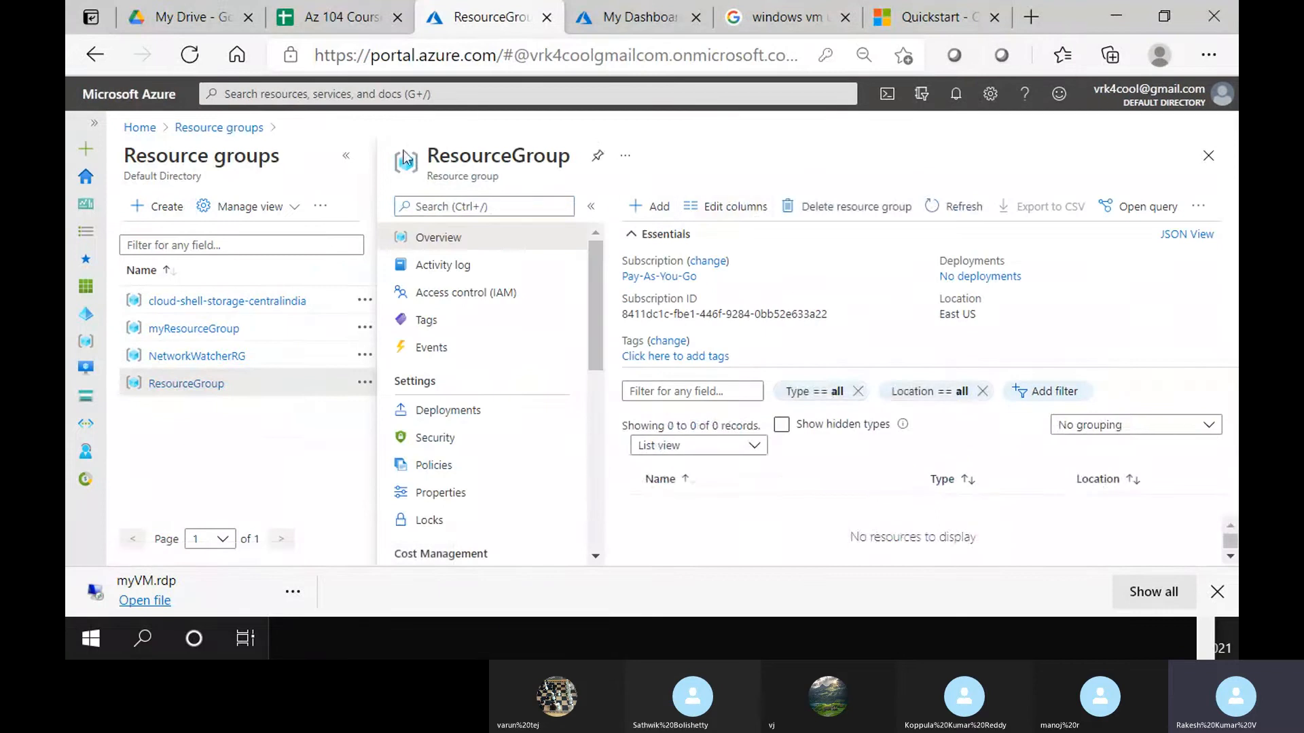
{"action": "left_click", "coordinate": [349, 161]}
Select the quickstart's az vm create example command in the docs
{"action": "key", "text": "ctrl+Tab"}
{"action": "key", "text": "ctrl+Tab"}
{"action": "key", "text": "ctrl+Tab"}
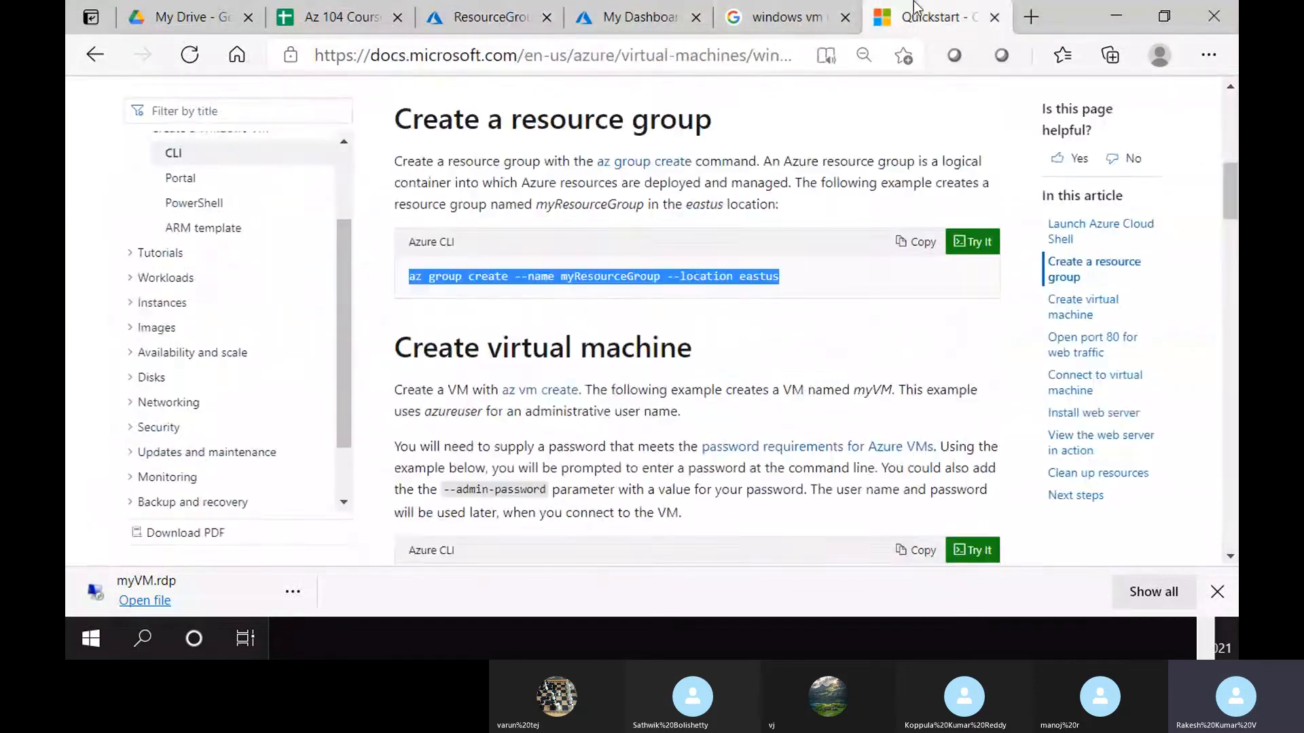
{"action": "scroll", "coordinate": [516, 292], "scroll_direction": "down", "scroll_amount": 4}
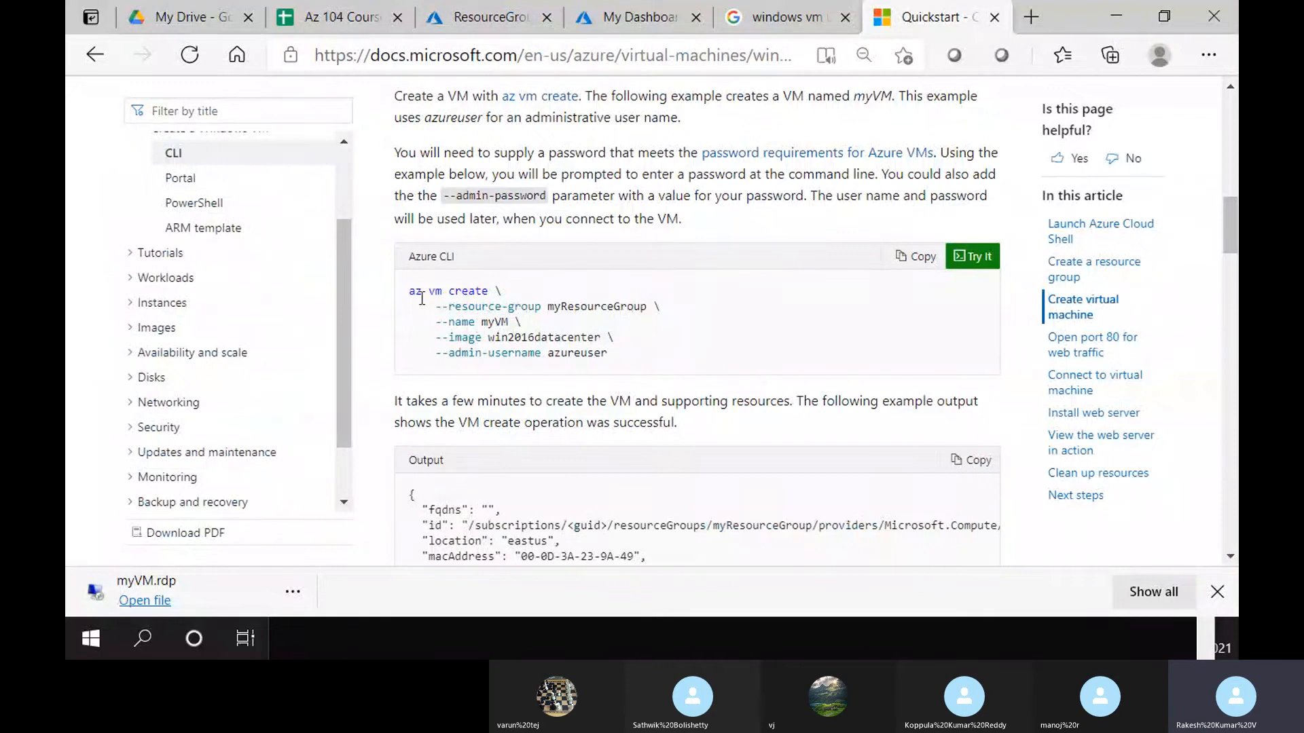
{"action": "left_click_drag", "start_coordinate": [409, 291], "coordinate": [612, 364]}
{"action": "key", "text": "super+c"}
Paste the az vm create command into the Bash Cloud Shell
{"action": "left_click", "coordinate": [641, 18]}
{"action": "right_click", "coordinate": [486, 386]}
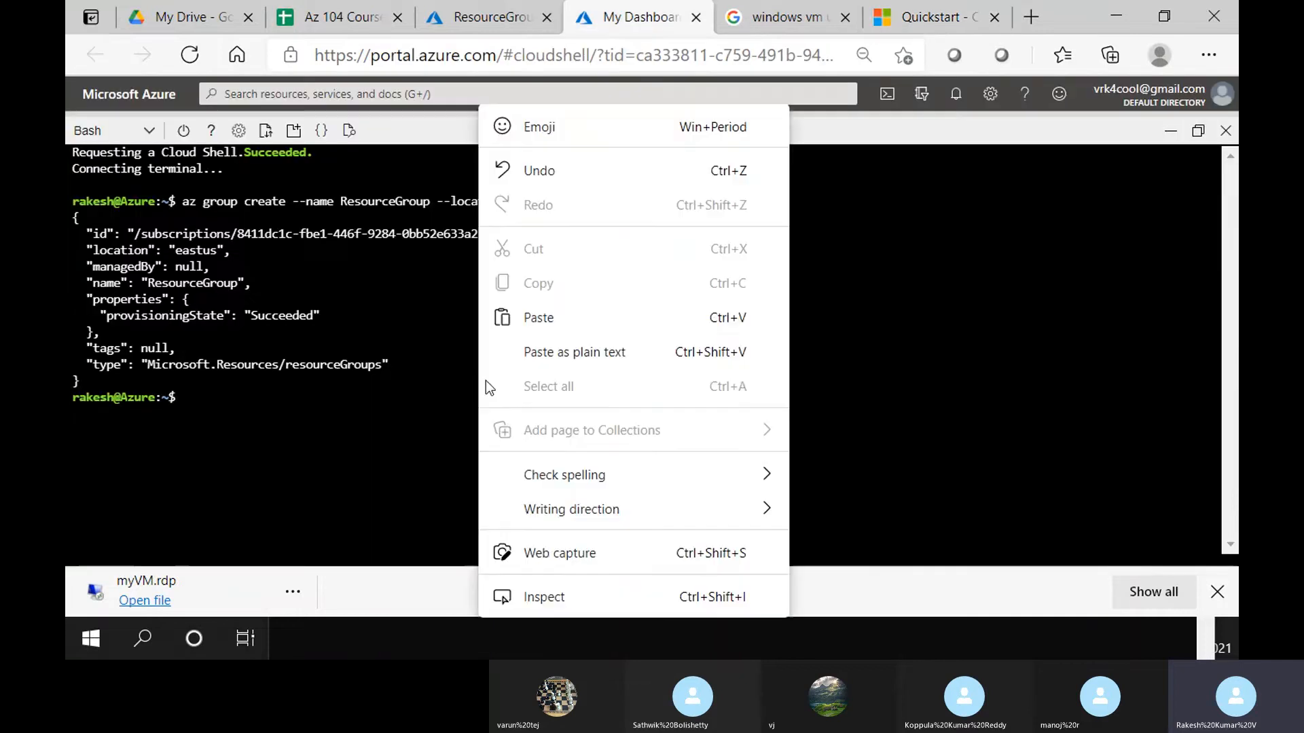
{"action": "left_click", "coordinate": [620, 317]}
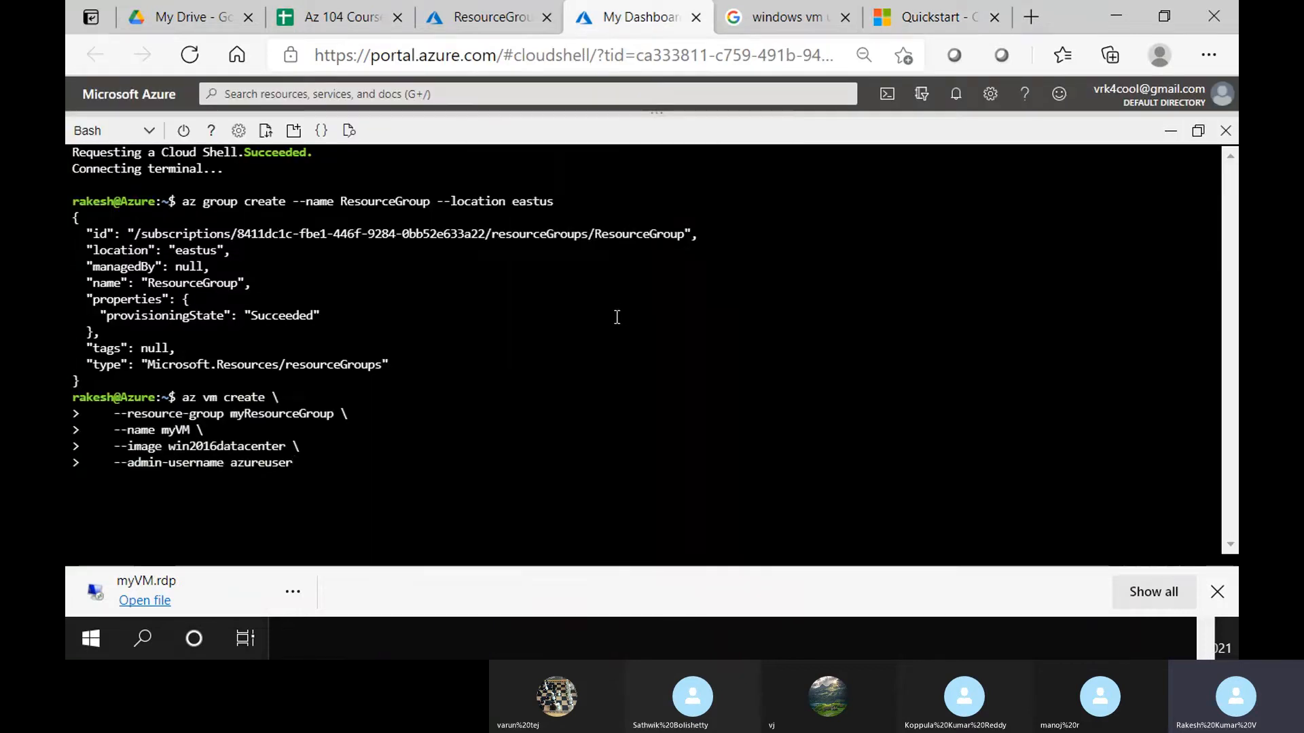
Erase the azureuser admin-username line of the pasted command
{"action": "key", "text": "Left"}
{"action": "key", "text": "Left"}
{"action": "key", "text": "Left"}
{"action": "key", "text": "Left"}
{"action": "key", "text": "Left"}
{"action": "key", "text": "Left"}
{"action": "key", "text": "Left"}
{"action": "key", "text": "Left"}
{"action": "key", "text": "Left"}
{"action": "key", "text": "Left"}
{"action": "key", "text": "Left"}
{"action": "key", "text": "Left"}
{"action": "key", "text": "Left"}
{"action": "key", "text": "Left"}
{"action": "key", "text": "Left"}
{"action": "key", "text": "Left"}
{"action": "key", "text": "Left"}
{"action": "key", "text": "Left"}
{"action": "key", "text": "Left"}
{"action": "key", "text": "Left"}
{"action": "key", "text": "Up"}
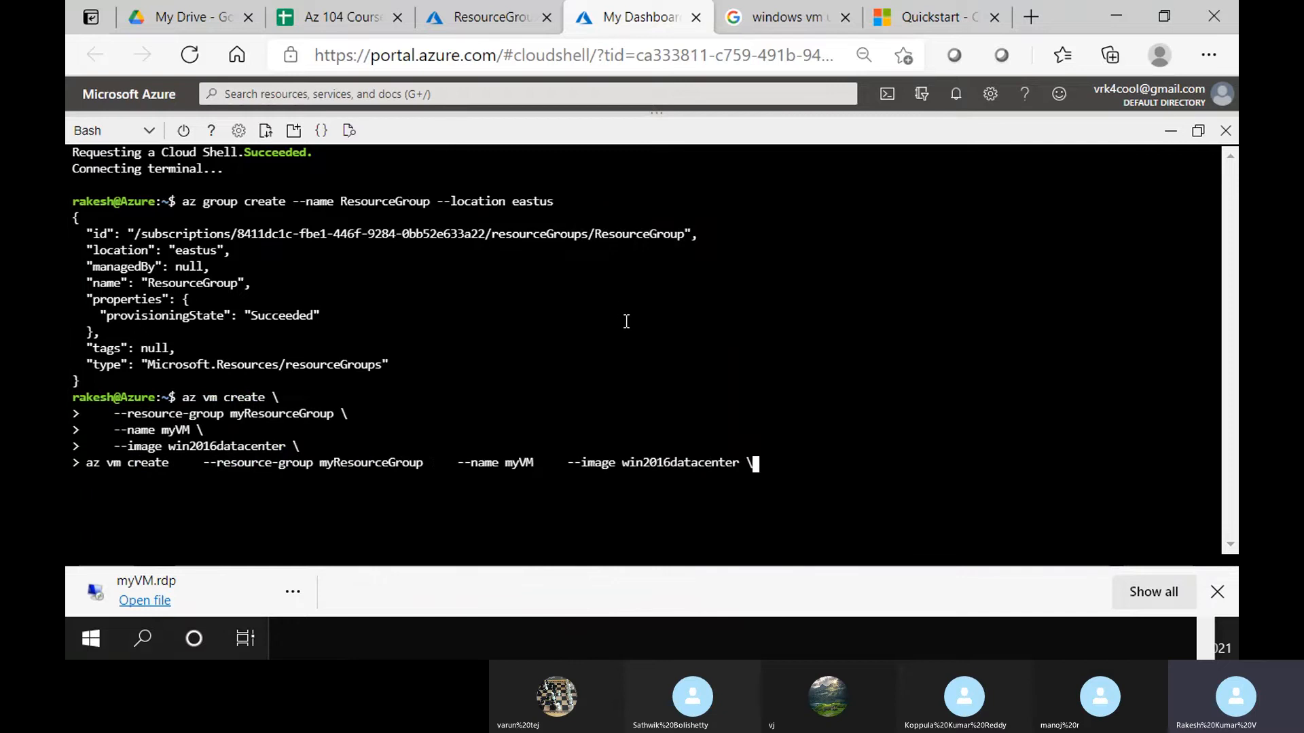
{"action": "key", "text": "Down"}
{"action": "key", "text": "Left"}
{"action": "key", "text": "Left"}
{"action": "key", "text": "Left"}
{"action": "key", "text": "Left"}
{"action": "key", "text": "Left"}
{"action": "key", "text": "Left"}
{"action": "key", "text": "Left"}
{"action": "key", "text": "Left"}
{"action": "key", "text": "Left"}
{"action": "key", "text": "Left"}
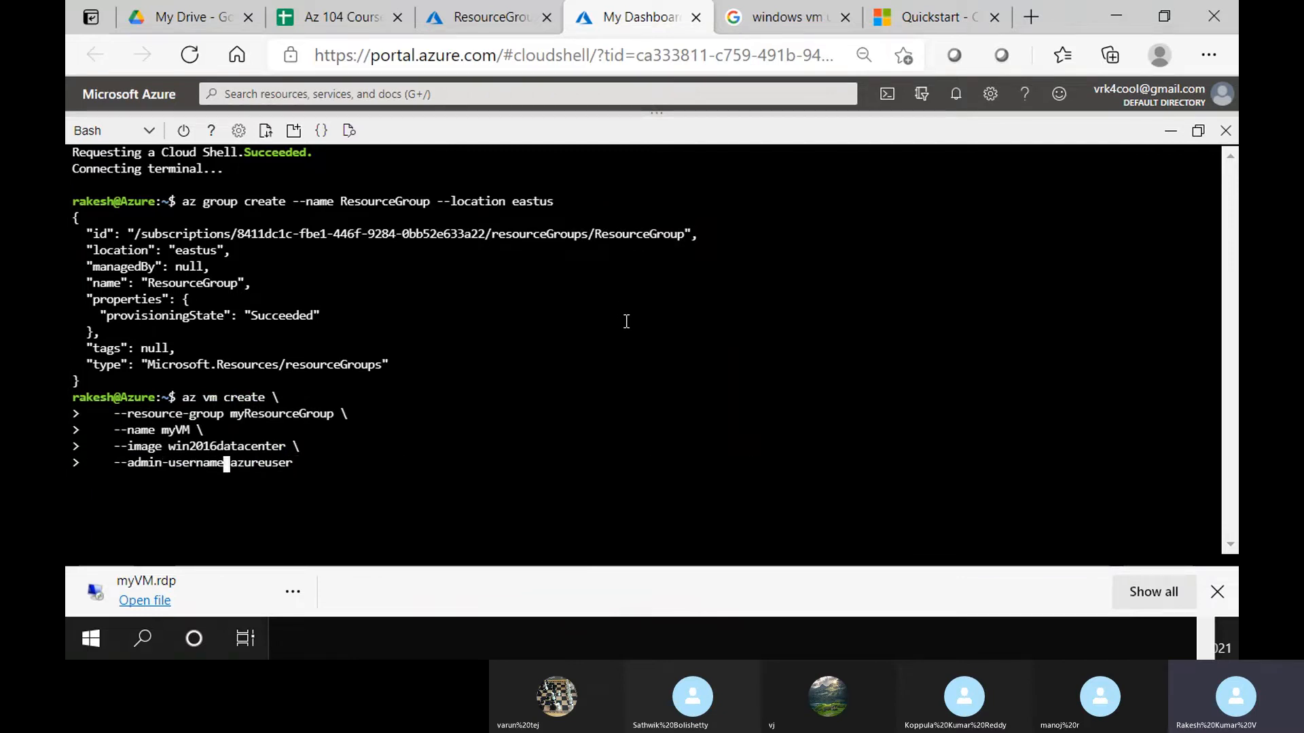
{"action": "key", "text": "ctrl+Left"}
{"action": "key", "text": "ctrl+Left"}
{"action": "key", "text": "ctrl+Left"}
{"action": "key", "text": "Right"}
{"action": "key", "text": "ctrl+Right"}
{"action": "key", "text": "ctrl+Right"}
{"action": "key", "text": "ctrl+Right"}
{"action": "key", "text": "ctrl+Right"}
{"action": "key", "text": "BackSpace"}
{"action": "key", "text": "BackSpace"}
{"action": "key", "text": "BackSpace"}
{"action": "key", "text": "BackSpace"}
{"action": "key", "text": "BackSpace"}
{"action": "key", "text": "BackSpace"}
{"action": "key", "text": "BackSpace"}
{"action": "key", "text": "BackSpace"}
{"action": "key", "text": "BackSpace"}
{"action": "key", "text": "BackSpace"}
{"action": "key", "text": "BackSpace"}
{"action": "key", "text": "BackSpace"}
{"action": "key", "text": "BackSpace"}
{"action": "key", "text": "BackSpace"}
{"action": "key", "text": "BackSpace"}
{"action": "key", "text": "BackSpace"}
{"action": "key", "text": "BackSpace"}
{"action": "key", "text": "BackSpace"}
{"action": "key", "text": "BackSpace"}
{"action": "key", "text": "BackSpace"}
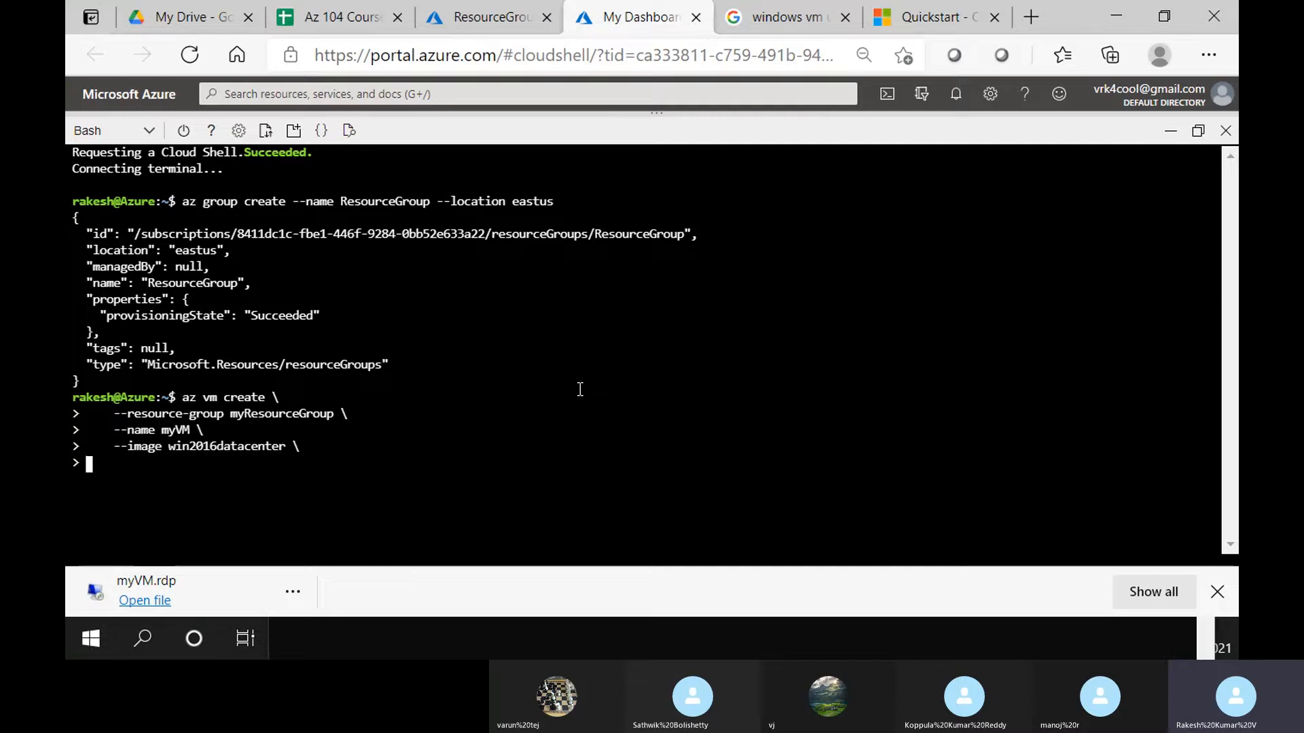
Abort the unfinished az vm create command with Ctrl+C, leaving an empty prompt
{"action": "right_click", "coordinate": [443, 450]}
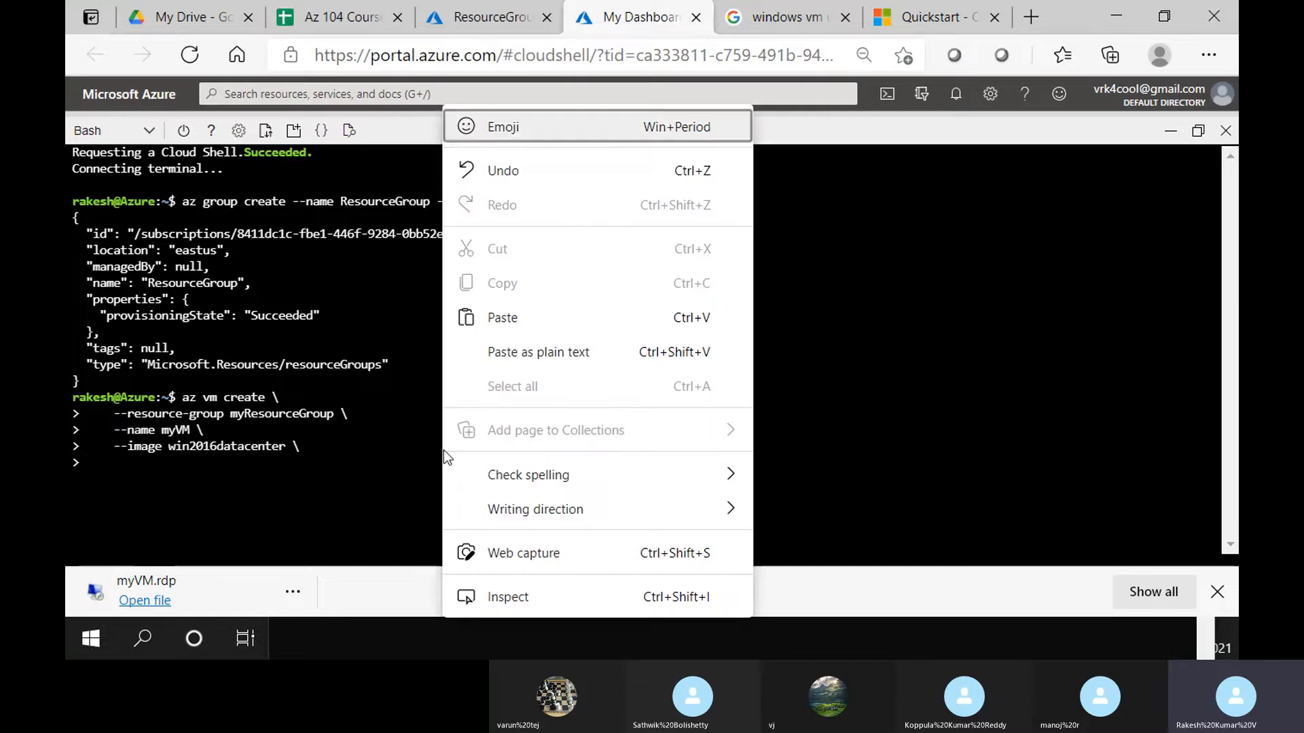
{"action": "left_click", "coordinate": [532, 170]}
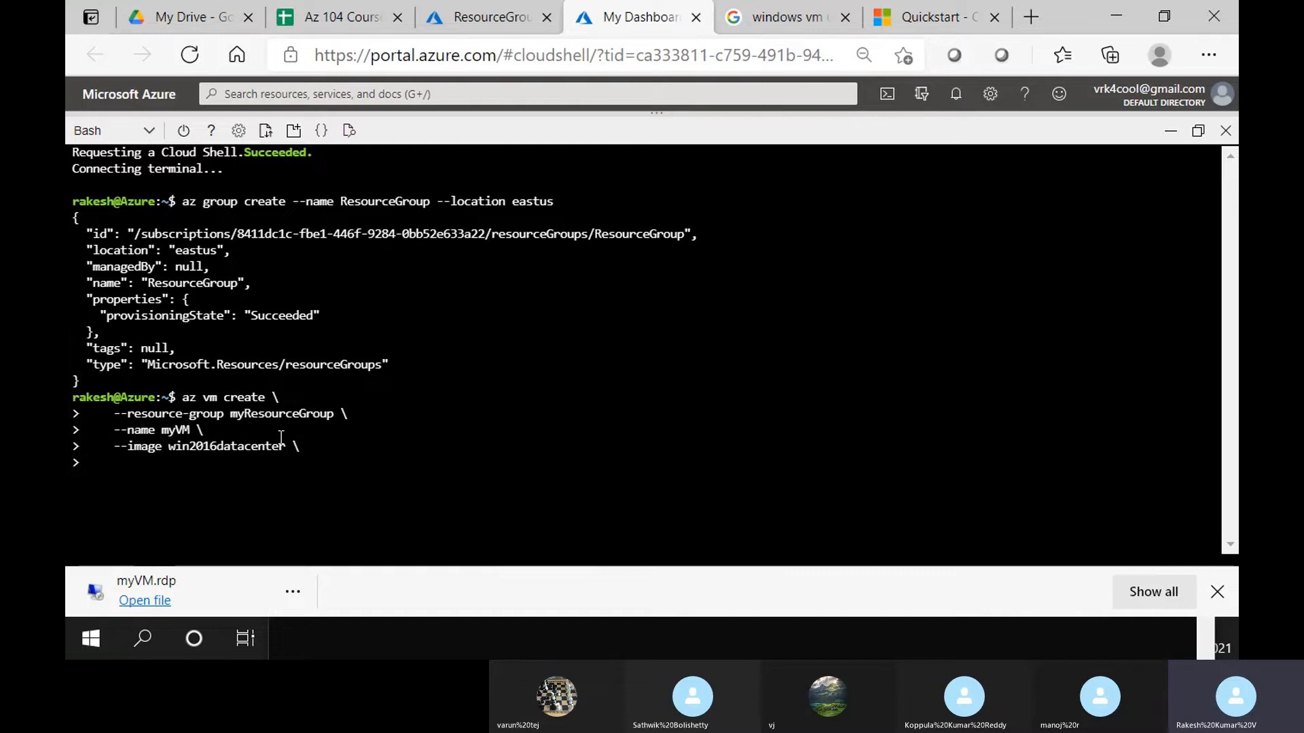
{"action": "key", "text": "ctrl+c"}
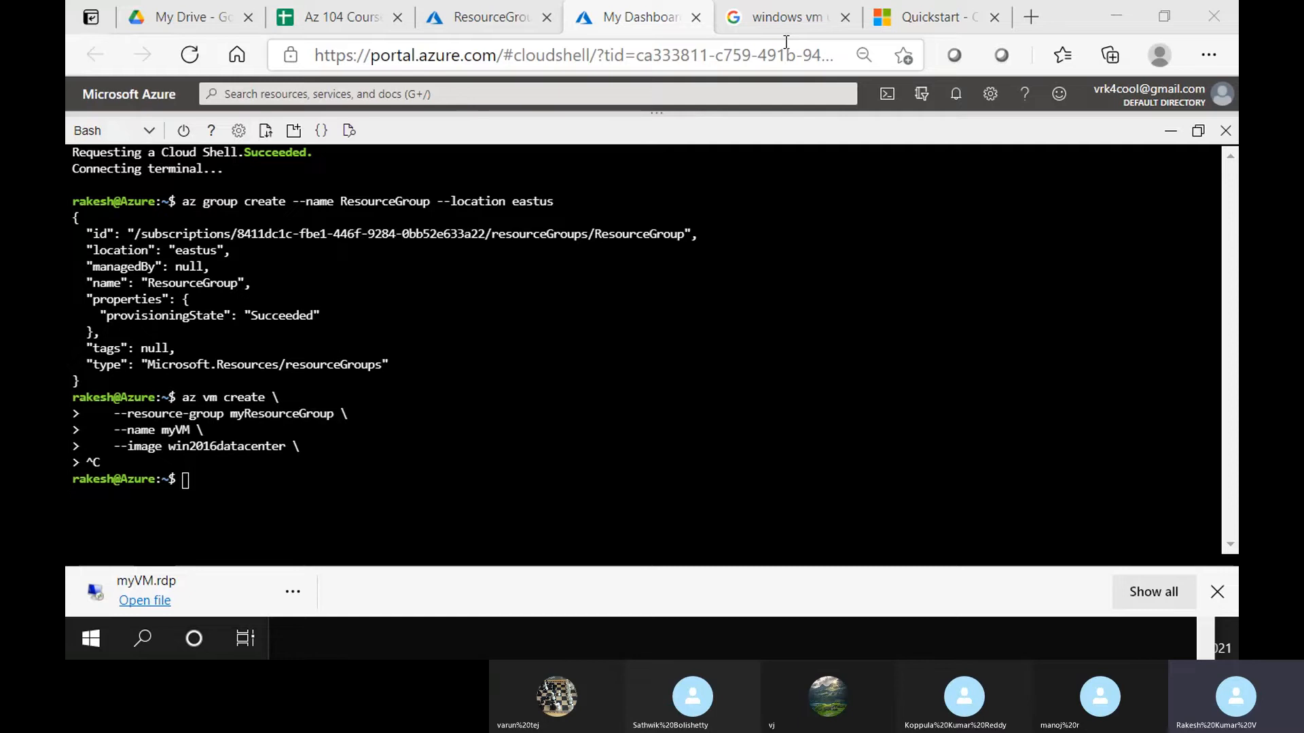
Paste the az vm create command into the lab notes below line 6
{"action": "key", "text": "alt+Tab"}
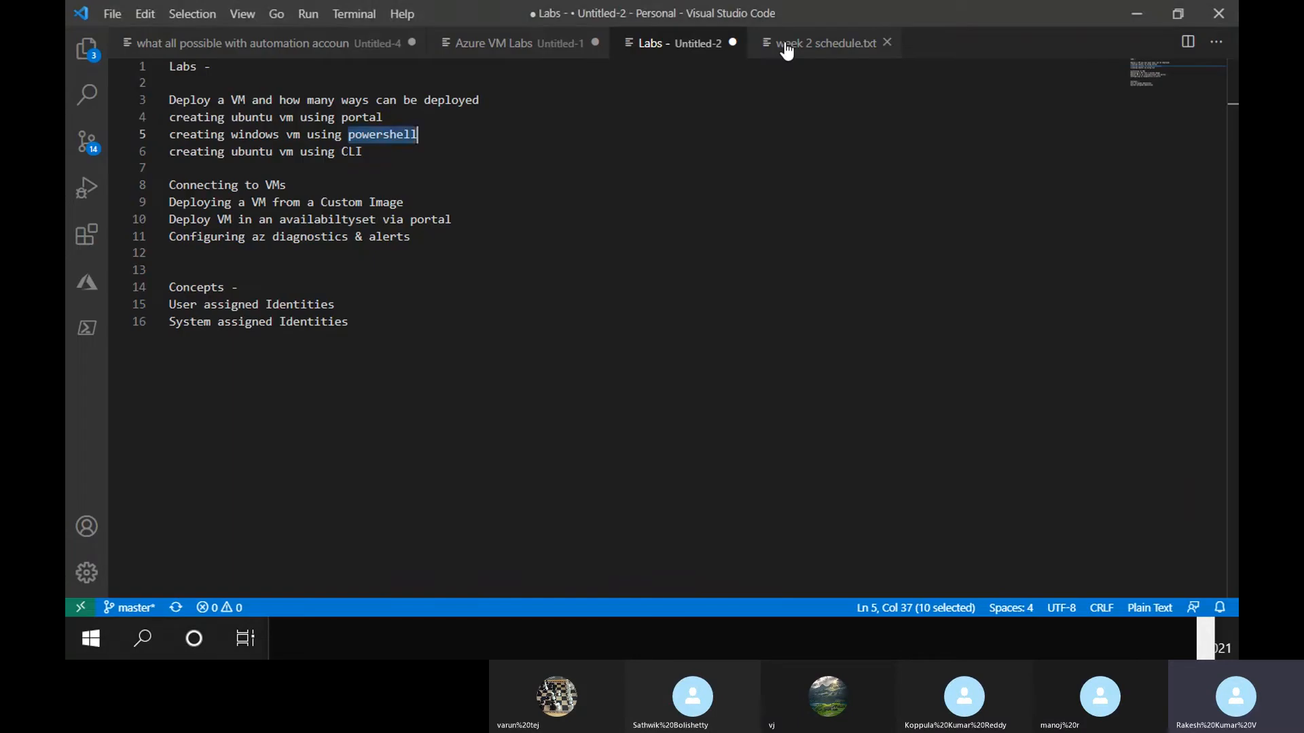
{"action": "key", "text": "Down"}
{"action": "key", "text": "Return"}
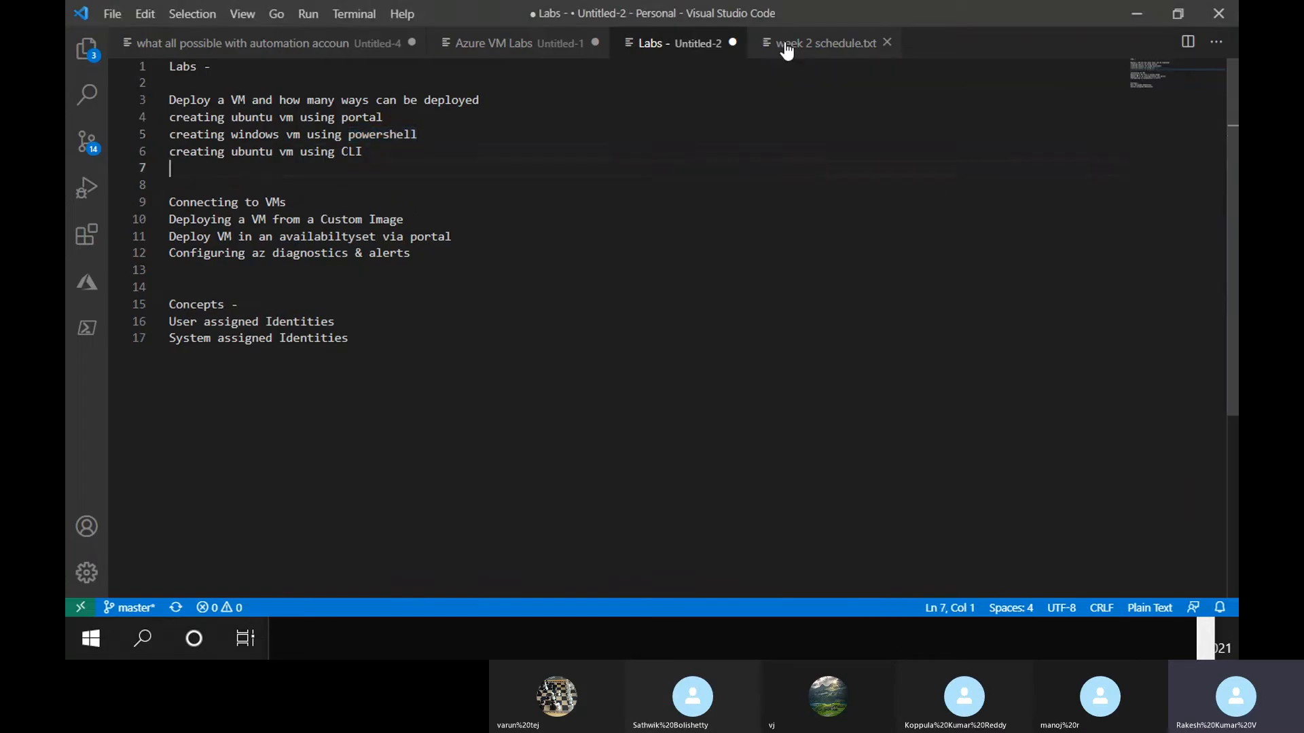
{"action": "key", "text": "Return"}
{"action": "key", "text": "Up"}
{"action": "key", "text": "ctrl+v"}
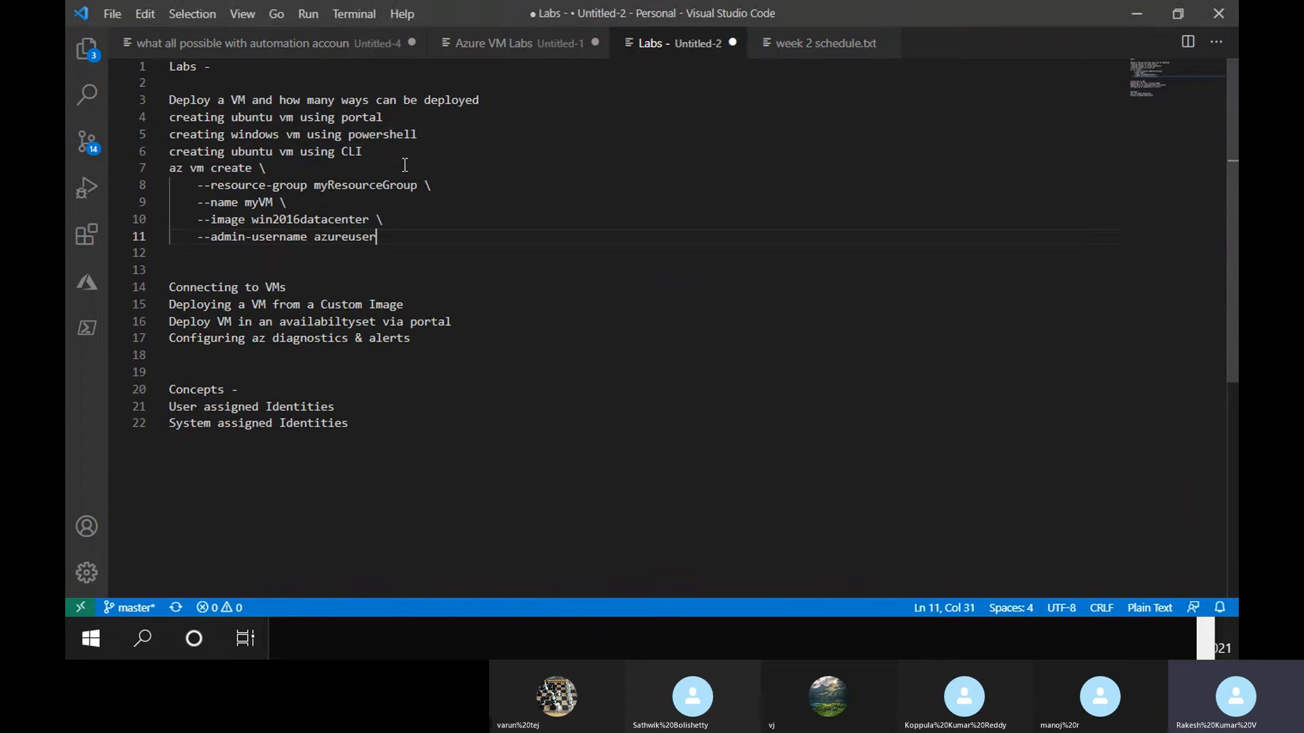
Change myResourceGroup to ResourceGroup and the admin username azureuser to trainer
{"action": "left_click", "coordinate": [332, 184]}
{"action": "key", "text": "Left"}
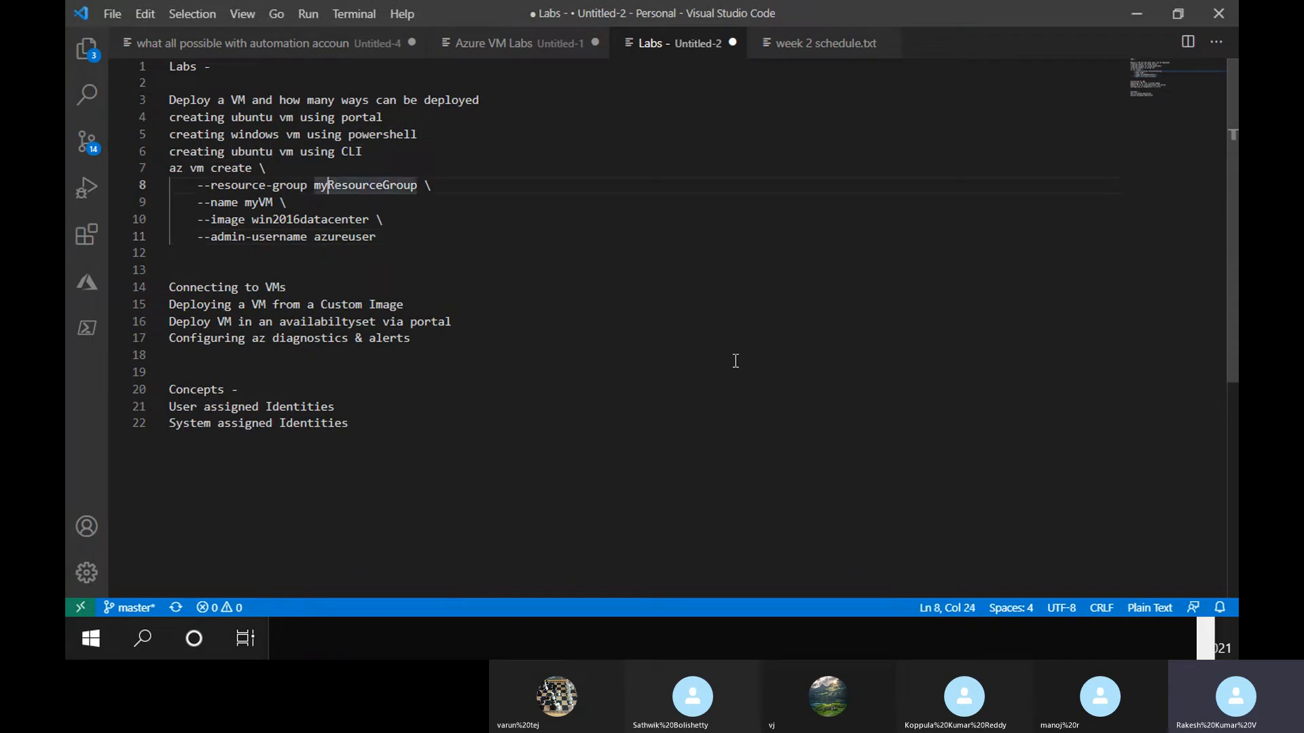
{"action": "key", "text": "BackSpace"}
{"action": "key", "text": "BackSpace"}
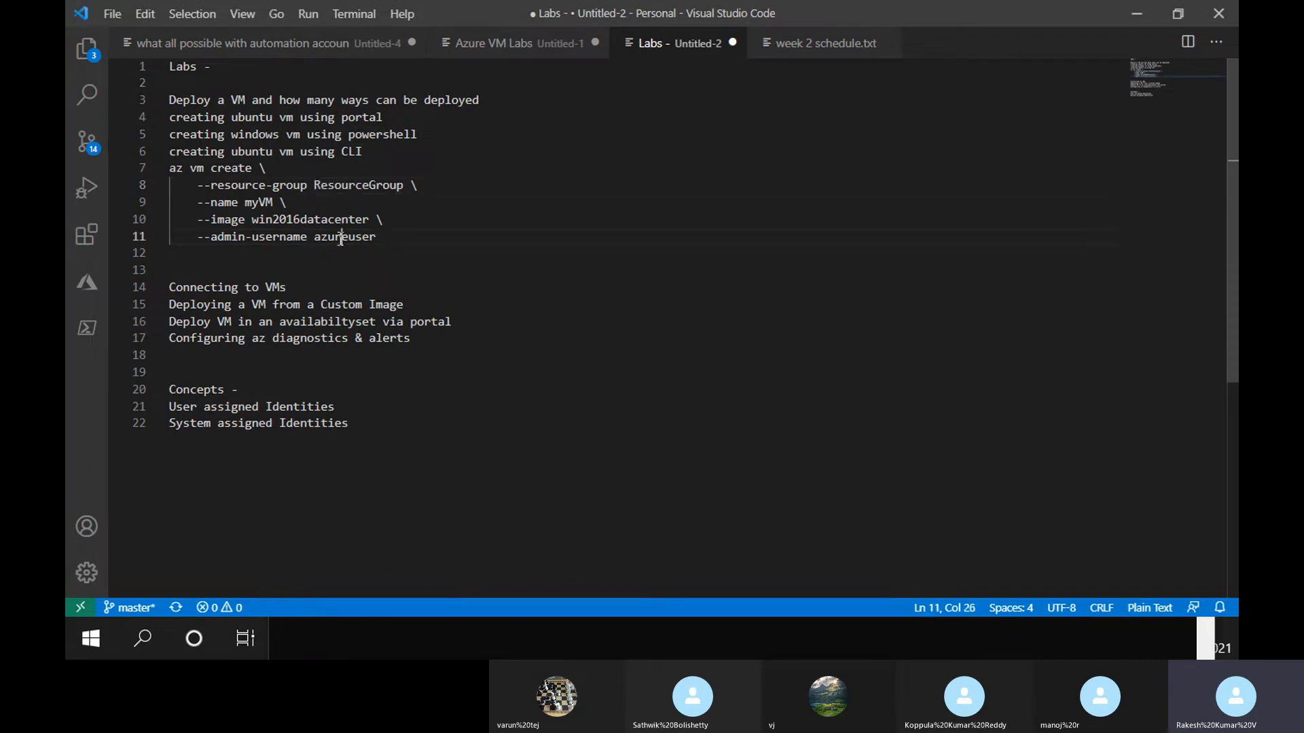
{"action": "double_click", "coordinate": [334, 237]}
{"action": "type", "text": "trainer"}
Select the whole edited az vm create command to copy it
{"action": "left_click_drag", "start_coordinate": [183, 167], "coordinate": [307, 186]}
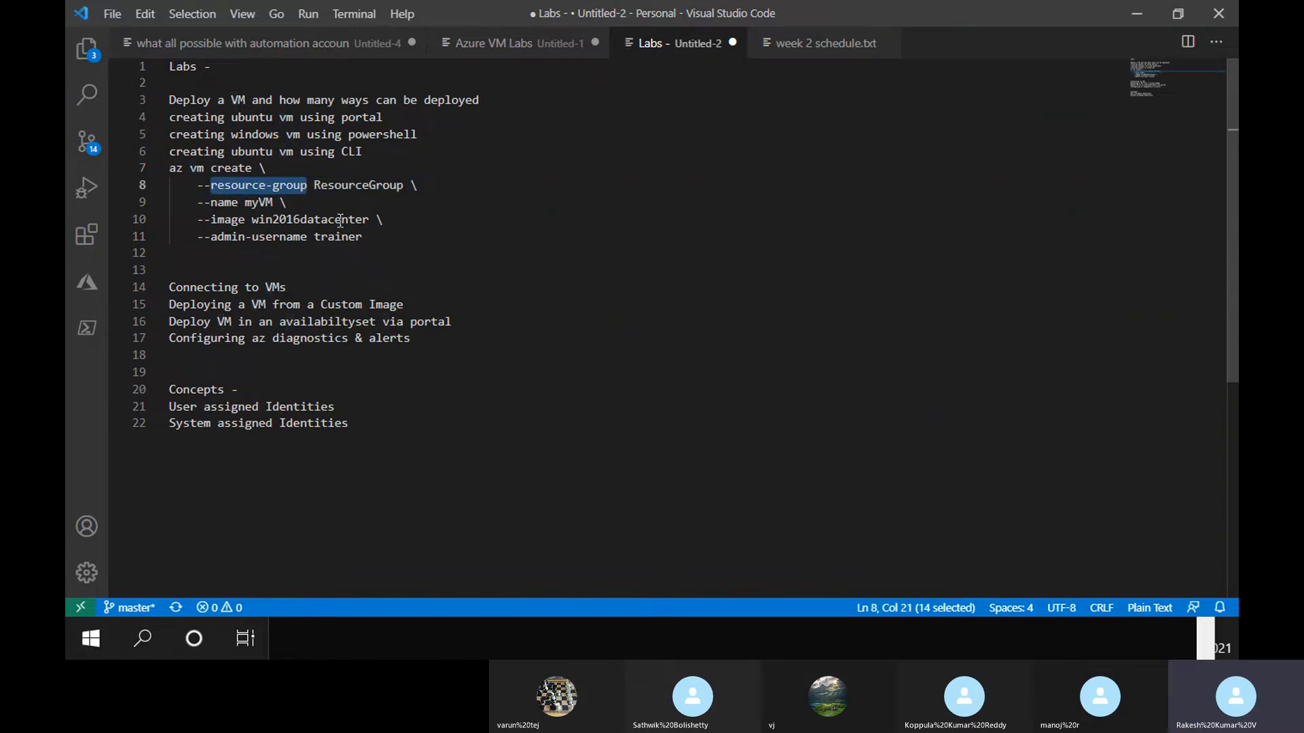
{"action": "left_click", "coordinate": [260, 202]}
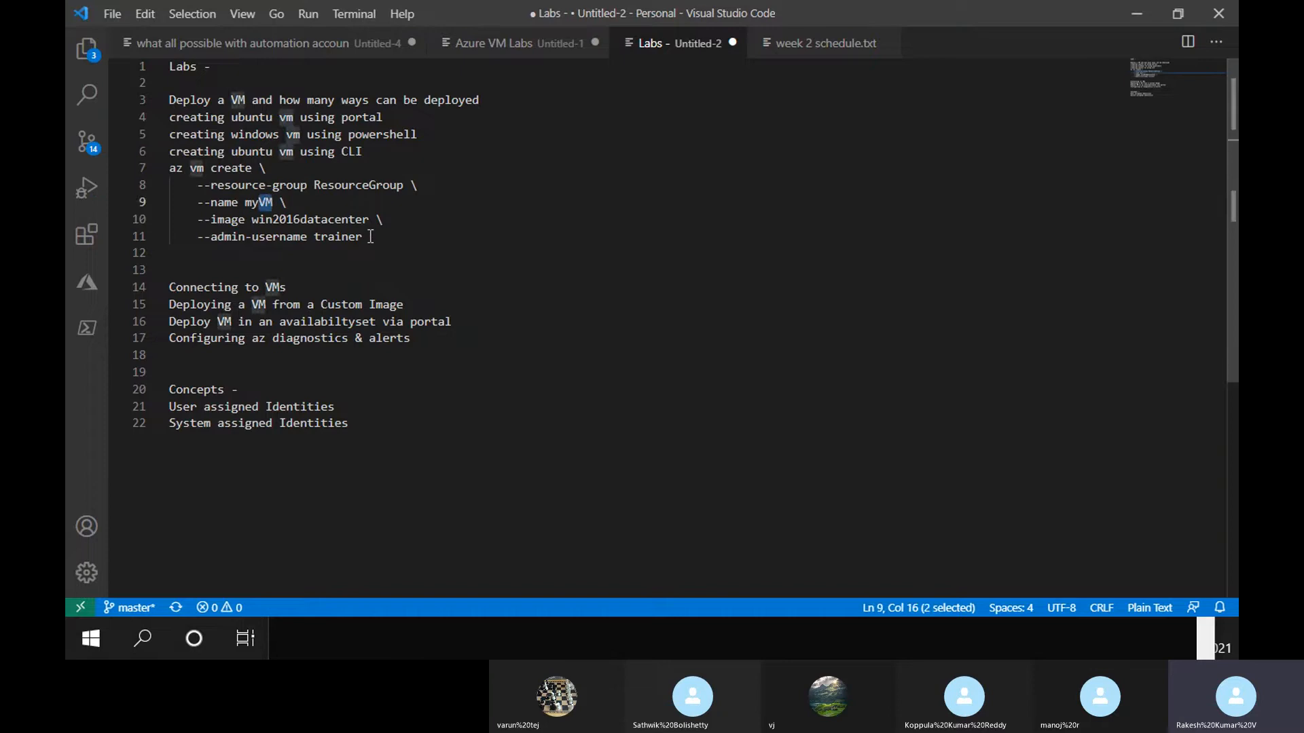
{"action": "left_click_drag", "start_coordinate": [363, 238], "coordinate": [170, 171]}
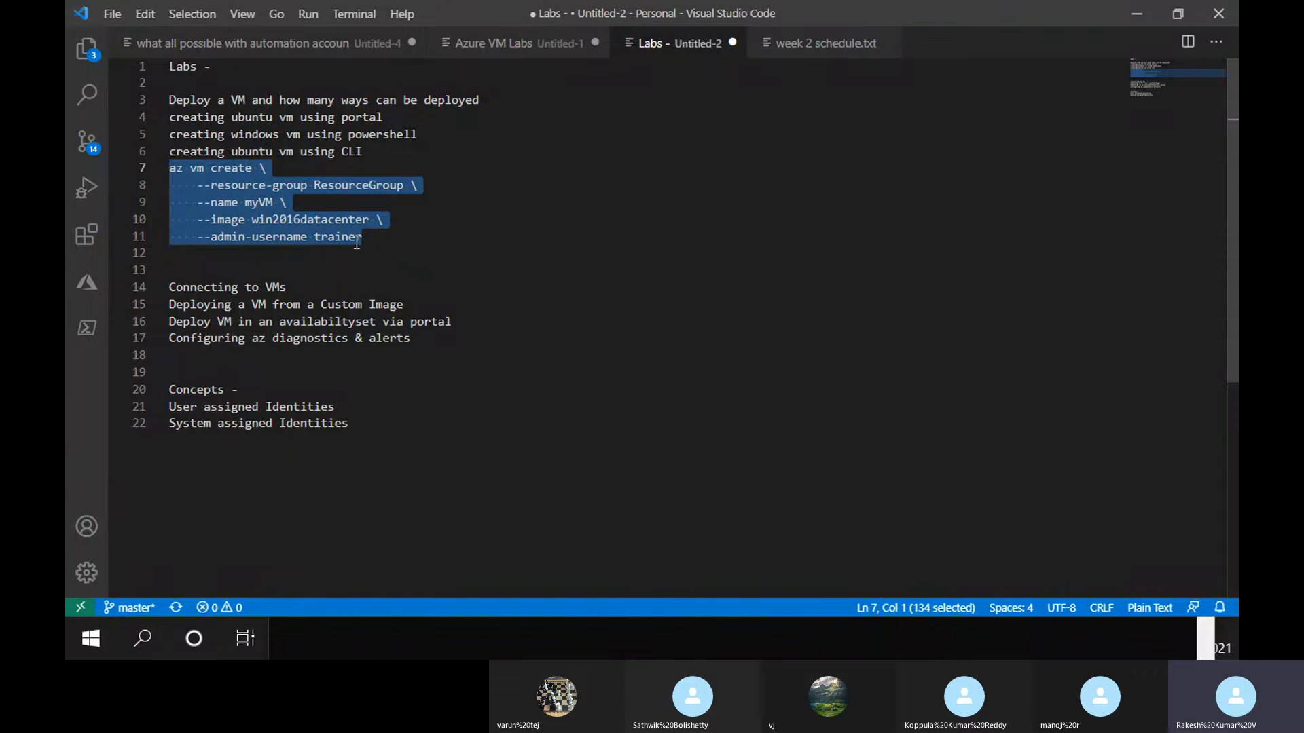
{"action": "left_click", "coordinate": [283, 640]}
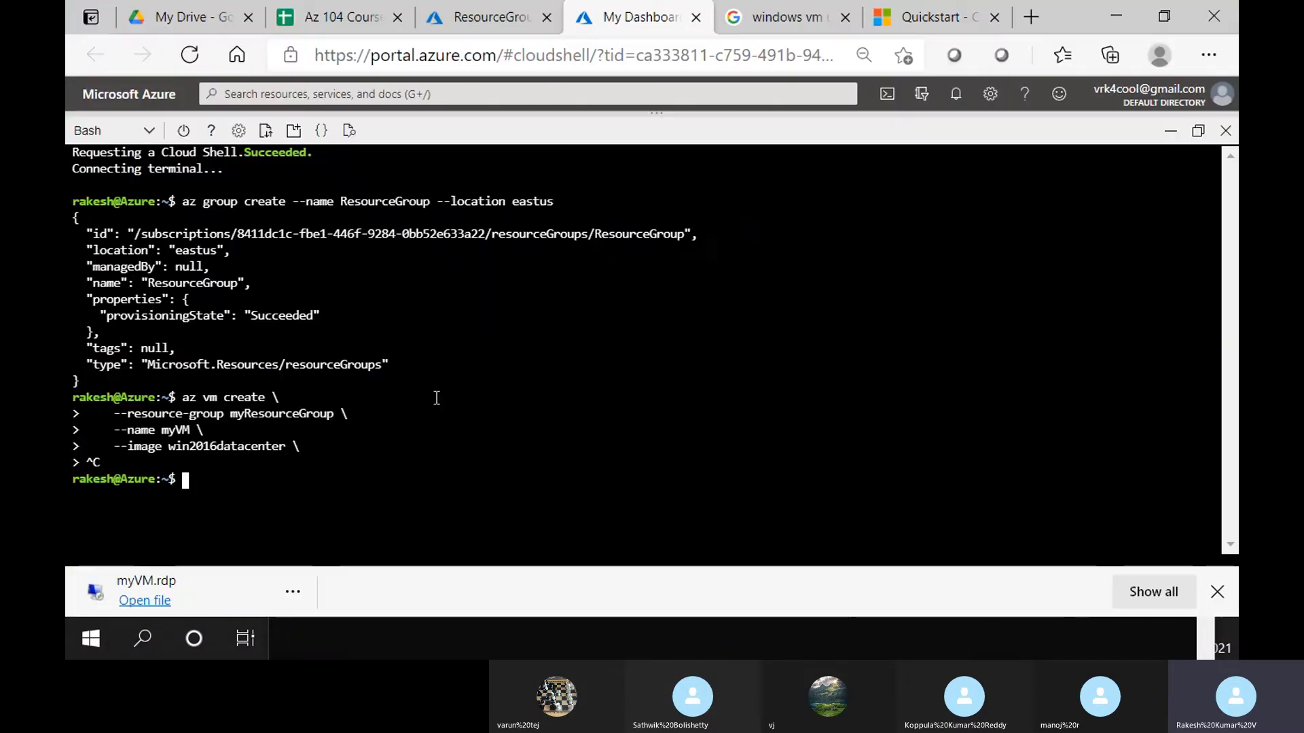
Paste and run the edited az vm create command in Cloud Shell, dismissing the myVM.rdp download notice
{"action": "right_click", "coordinate": [428, 108]}
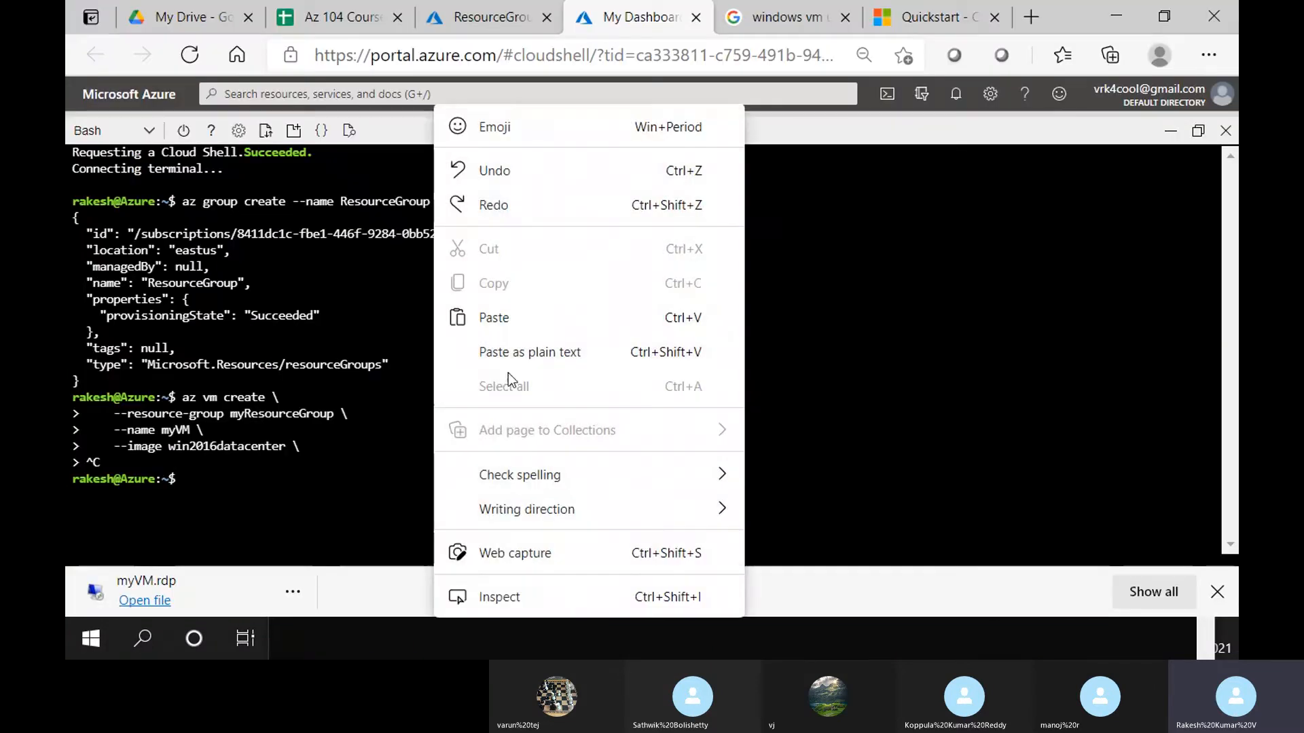
{"action": "left_click", "coordinate": [529, 304]}
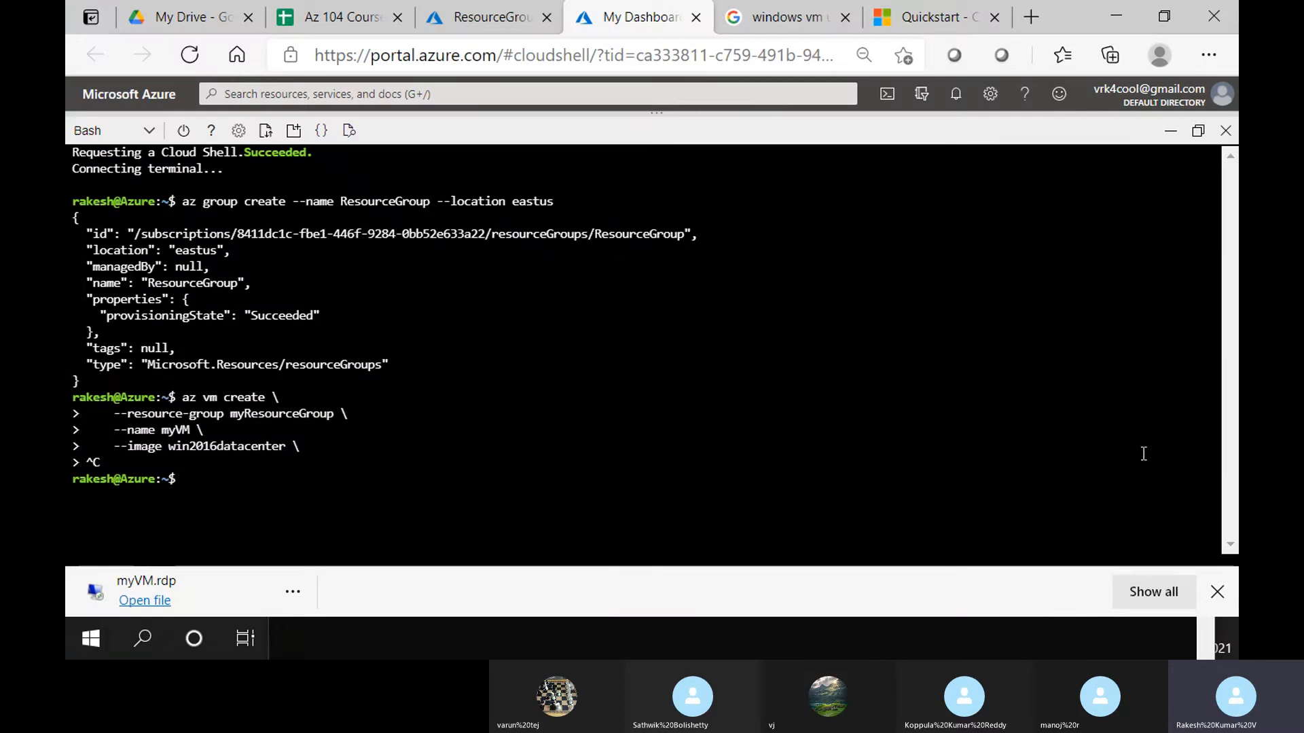
{"action": "left_click", "coordinate": [1216, 591]}
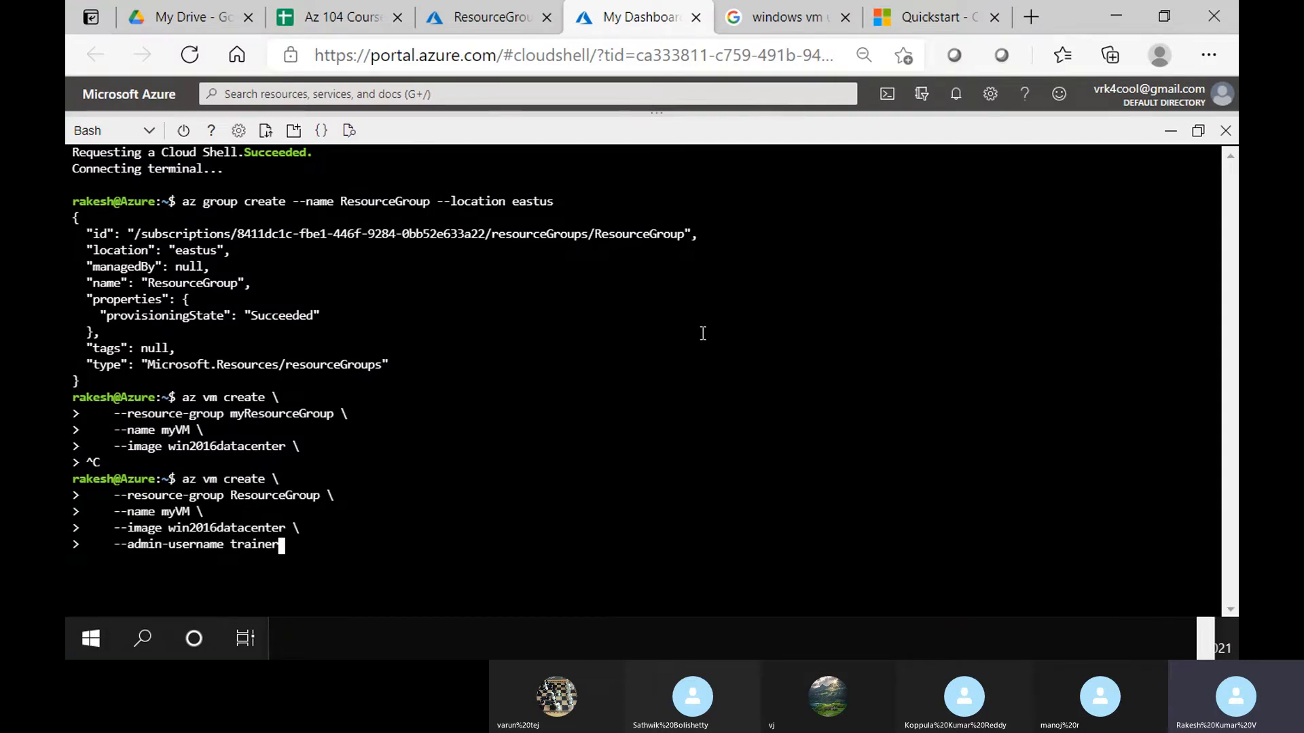
{"action": "key", "text": "Return"}
Look over the quickstart's sample VM create output, then return to Cloud Shell
{"action": "left_click", "coordinate": [957, 12]}
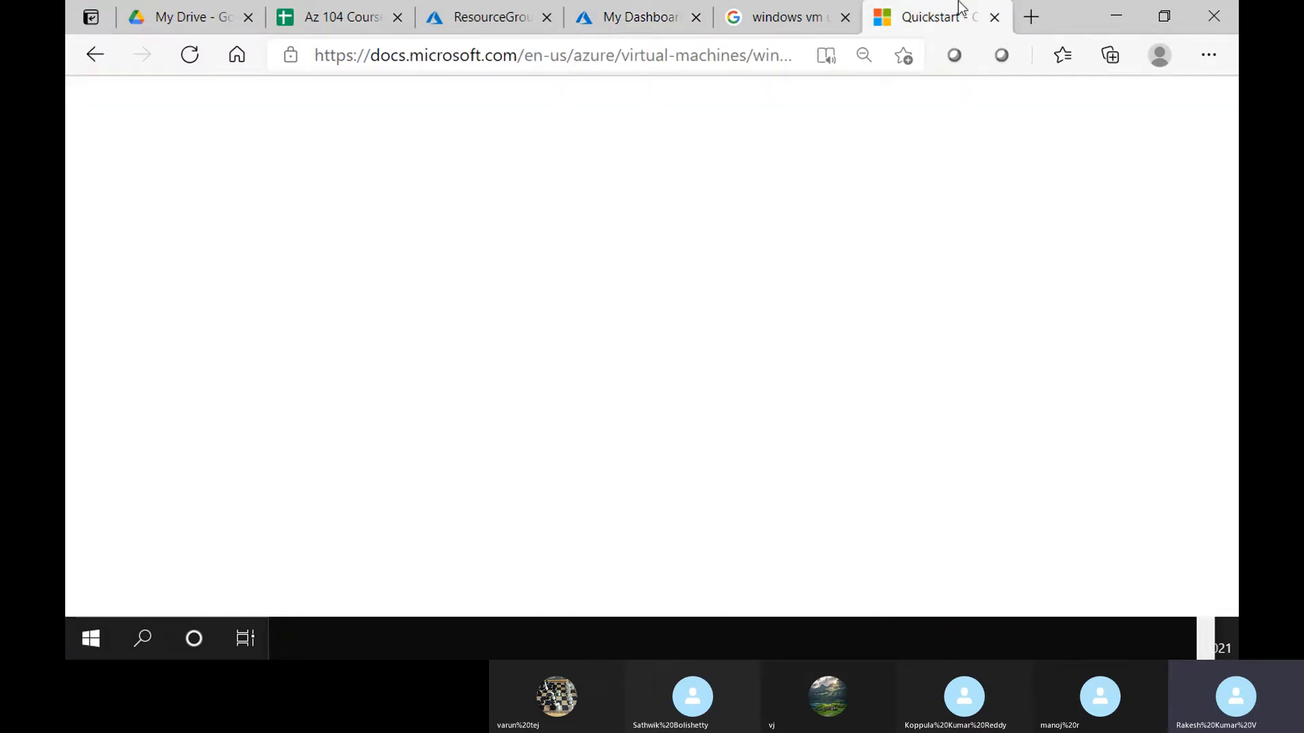
{"action": "scroll", "coordinate": [515, 336], "scroll_direction": "down", "scroll_amount": 2}
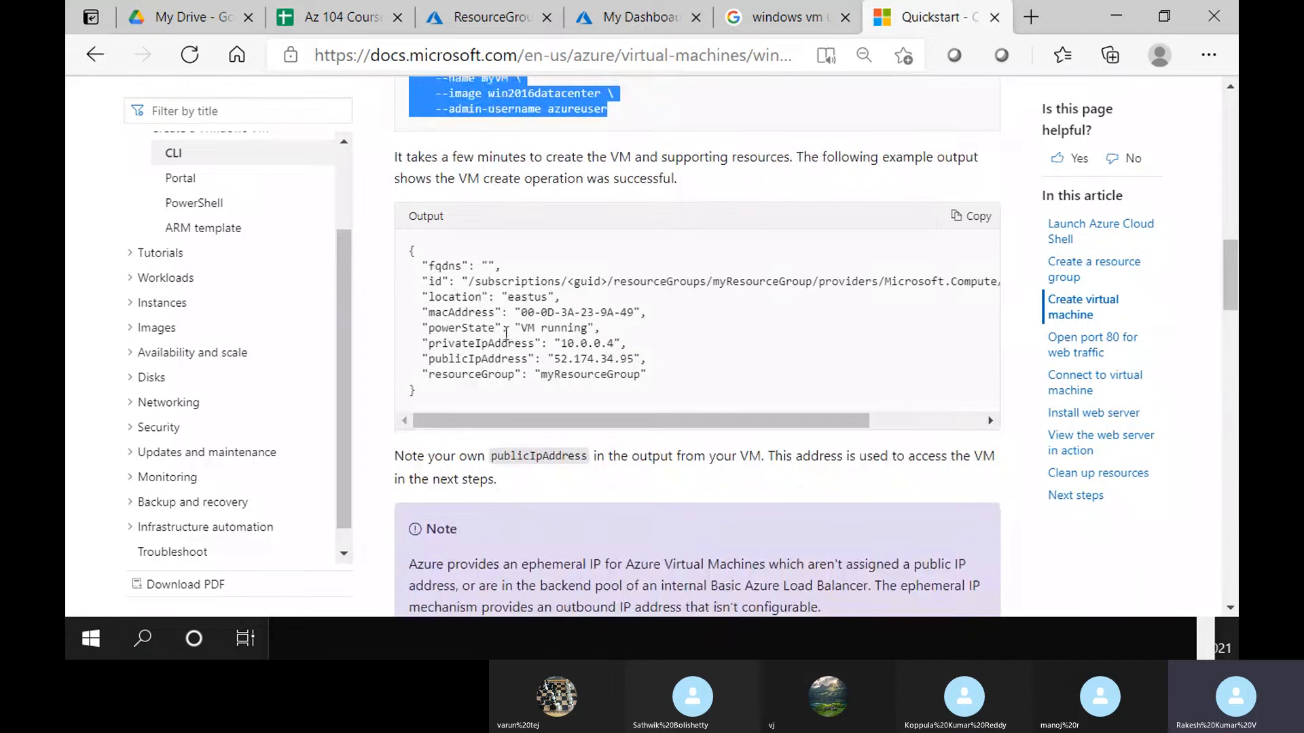
{"action": "left_click_drag", "start_coordinate": [492, 399], "coordinate": [407, 251]}
{"action": "left_click", "coordinate": [489, 17]}
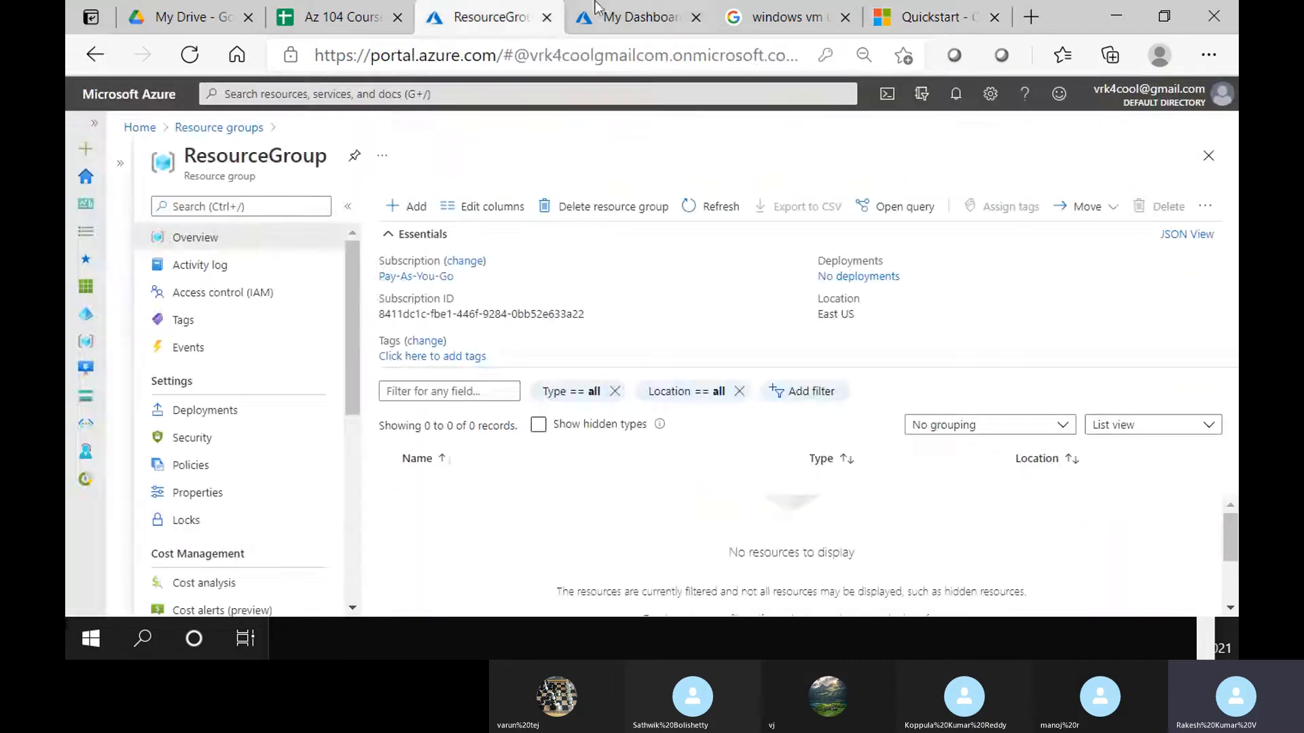
{"action": "left_click", "coordinate": [638, 17]}
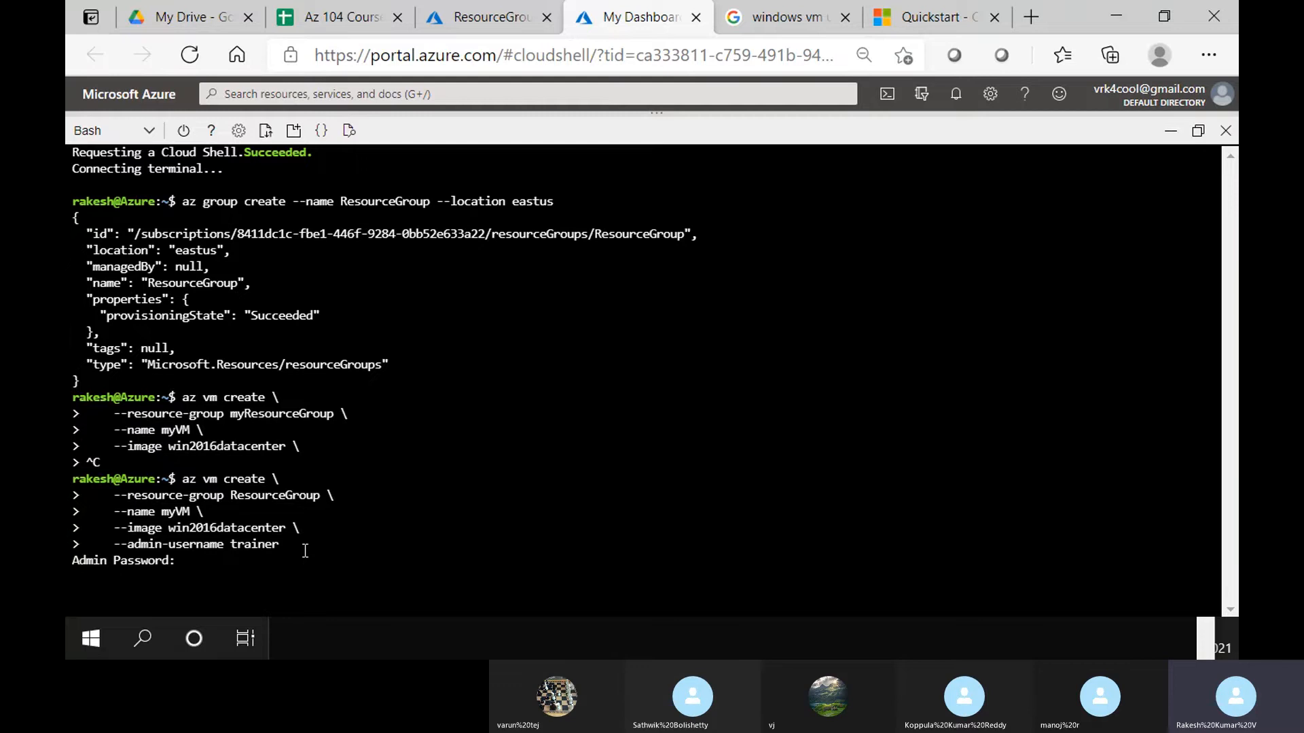
Submit and confirm the admin password, then wait while the myVM creation runs
{"action": "key", "text": "Return"}
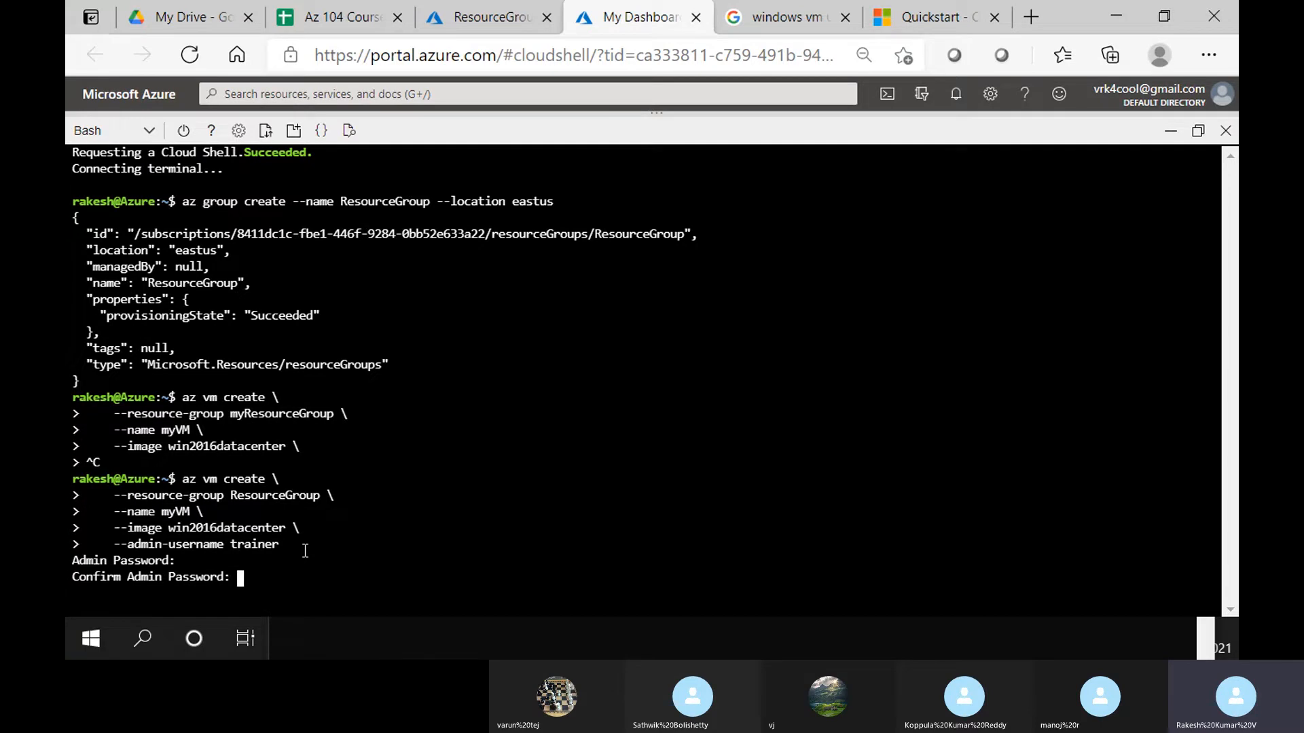
{"action": "key", "text": "Return"}
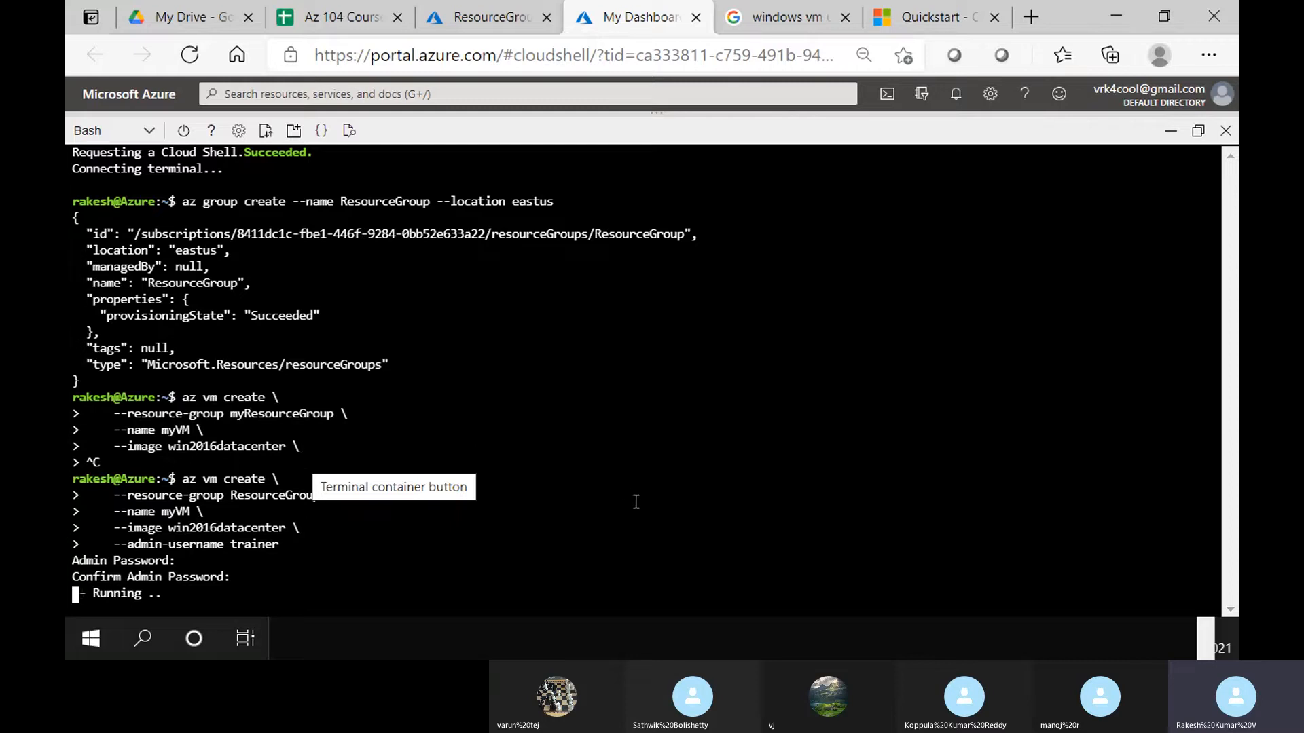
{"action": "key", "text": "alt+Tab"}
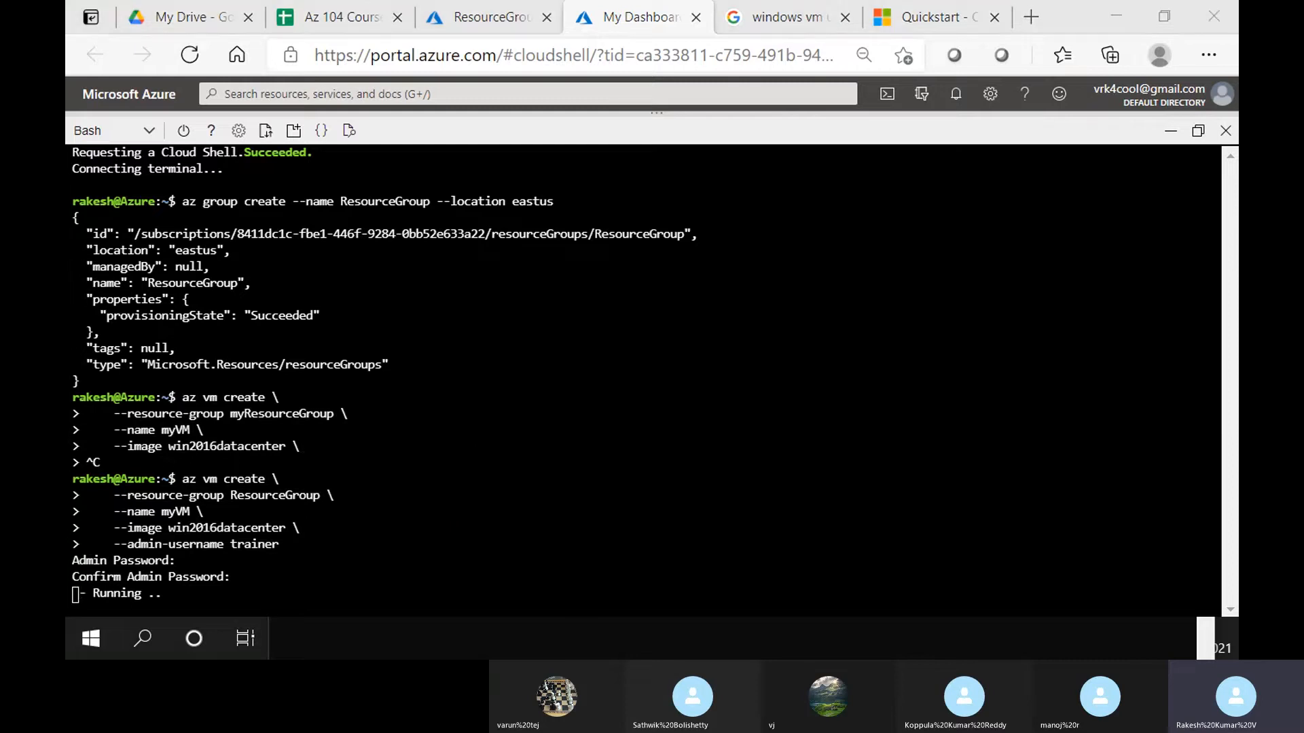
{"action": "key", "text": "alt+Tab"}
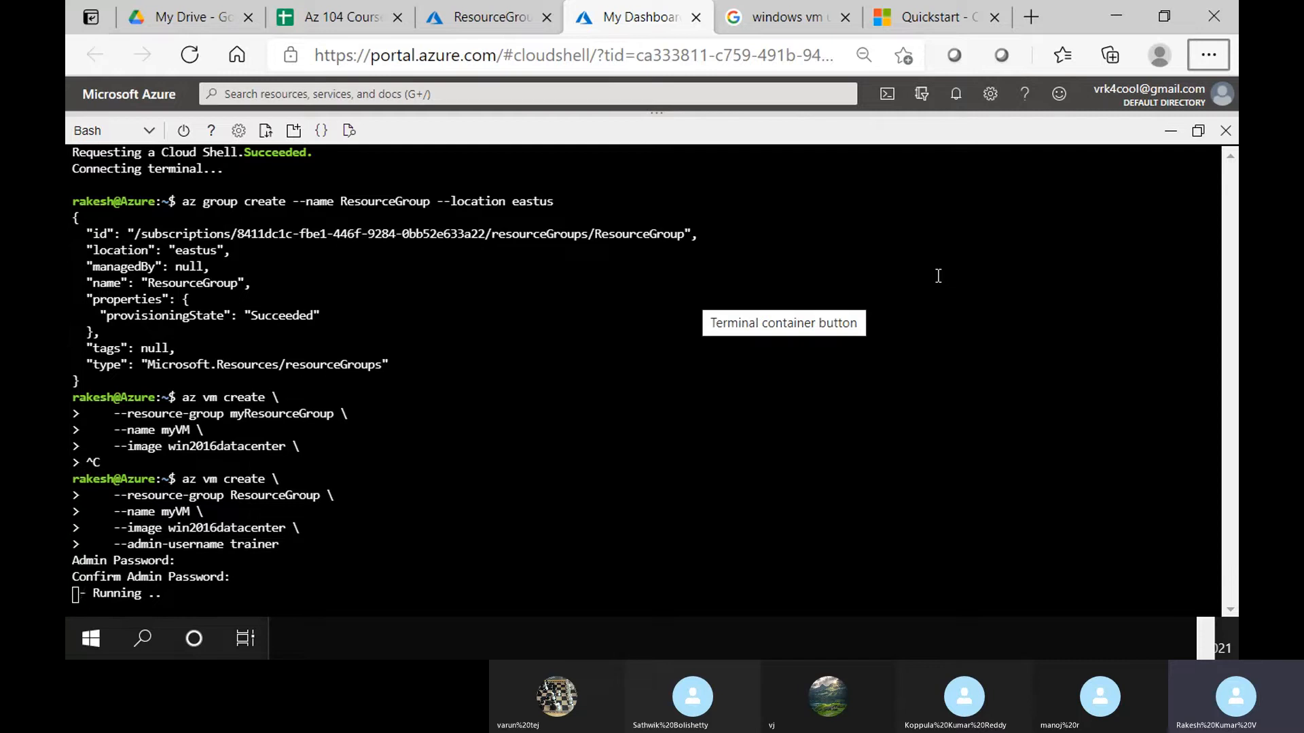
{"action": "key", "text": "ctrl+shift+Tab"}
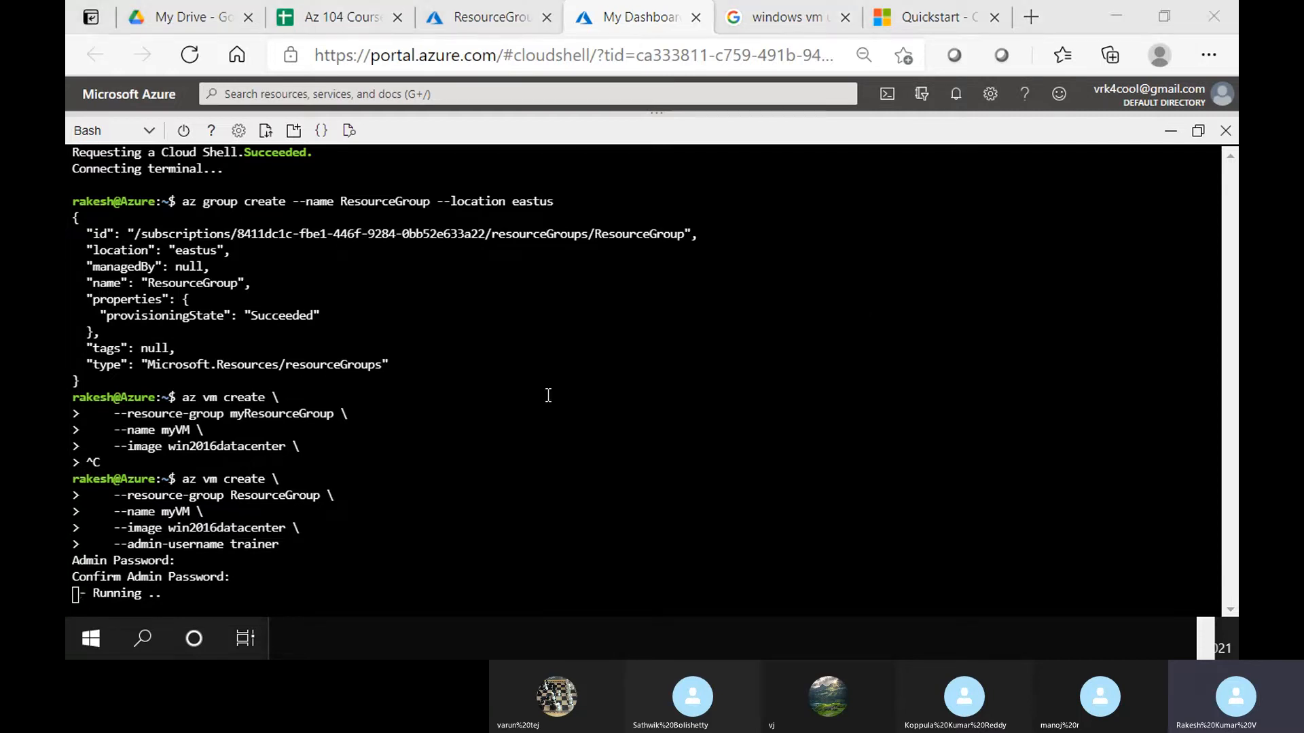
{"action": "key", "text": "ctrl+Tab"}
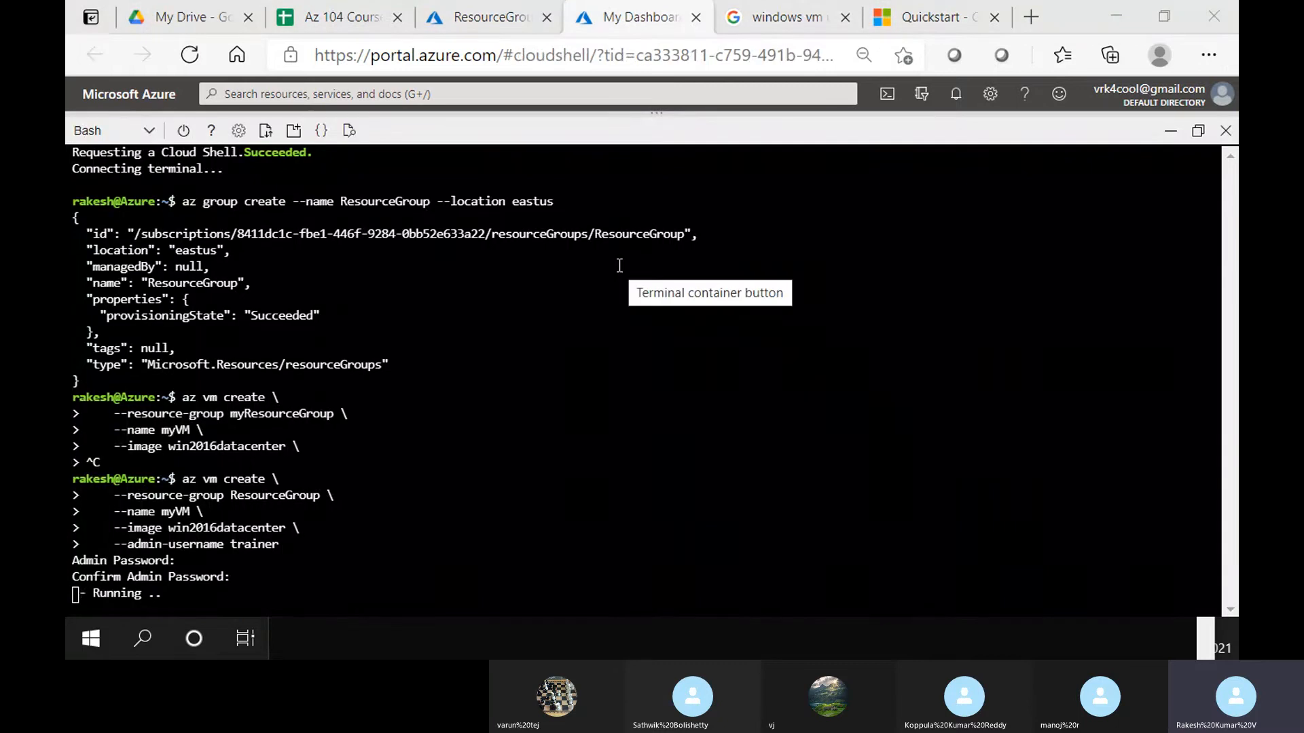
{"action": "key", "text": "alt+Tab"}
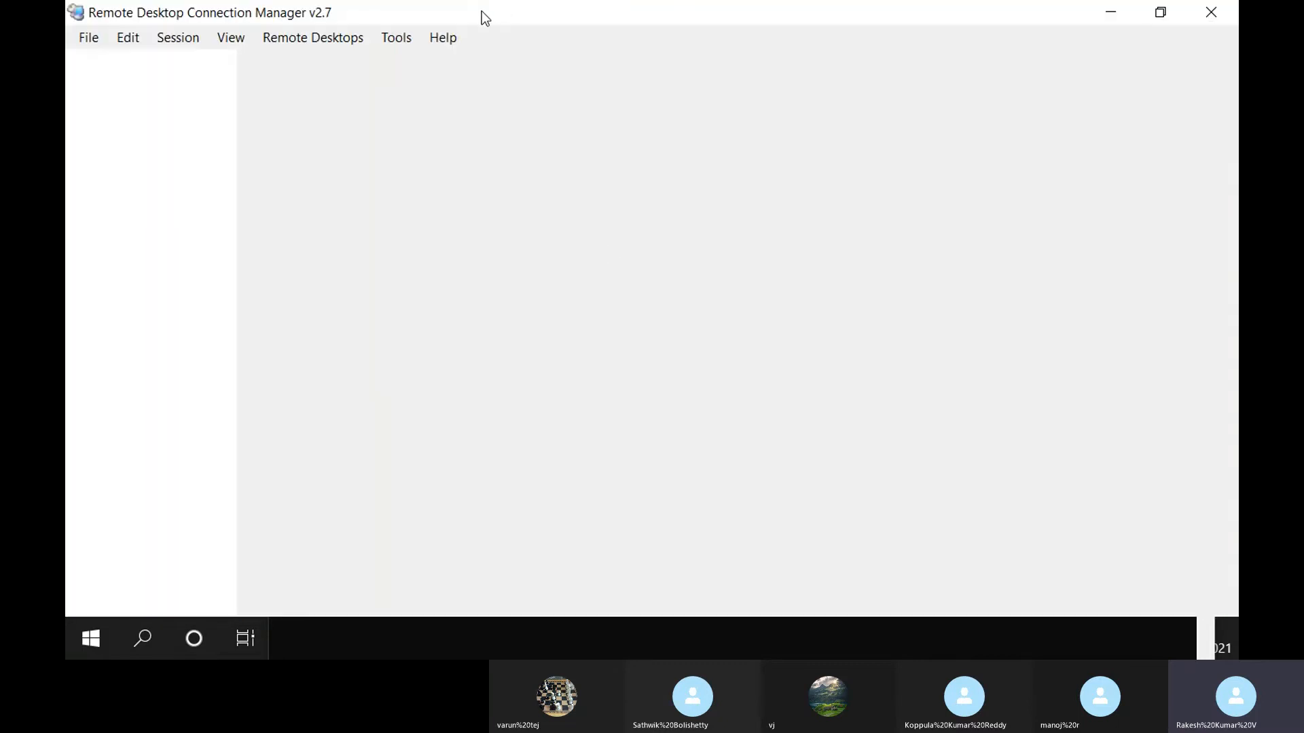
Bring Remote Desktop Connection Manager forward while myVM finishes deploying
{"action": "key", "text": "alt+Tab"}
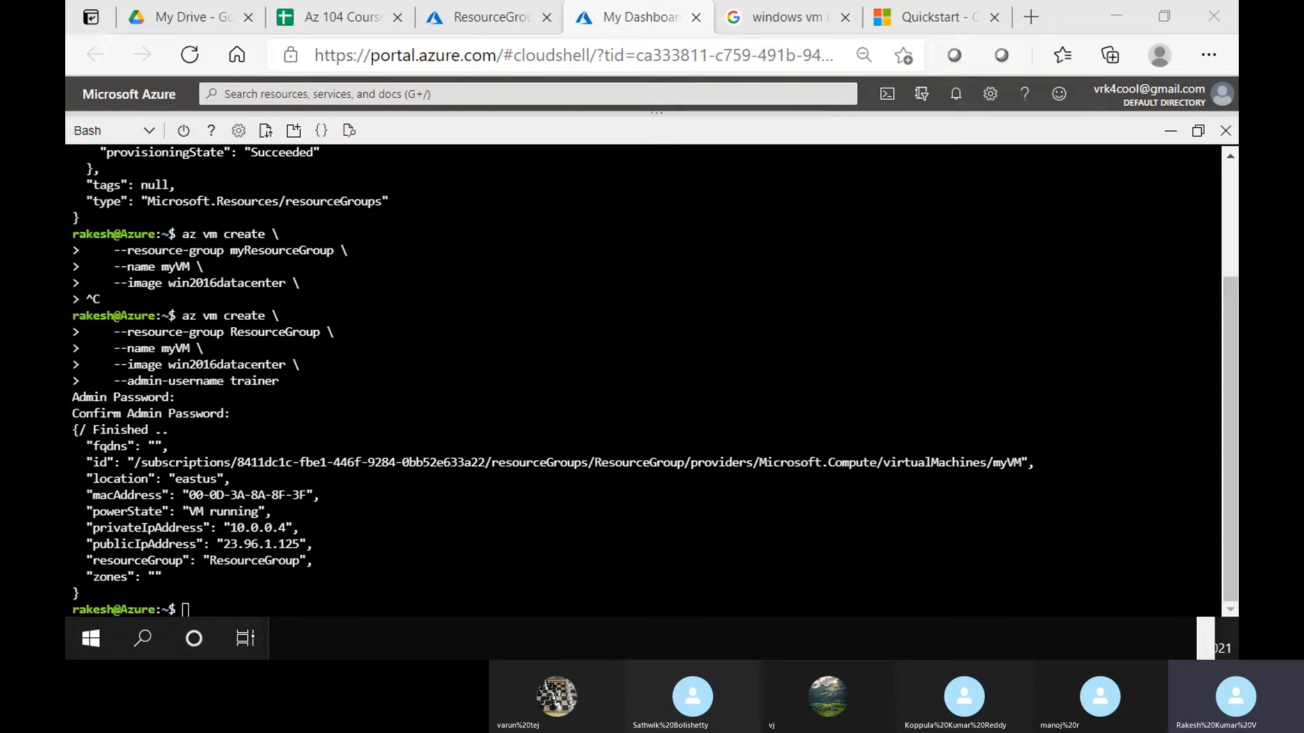
Maximize Remote Desktop Connection Manager and start a new Connect To server connection
{"action": "left_click_drag", "start_coordinate": [65, 326], "coordinate": [753, 0]}
{"action": "left_click", "coordinate": [218, 37]}
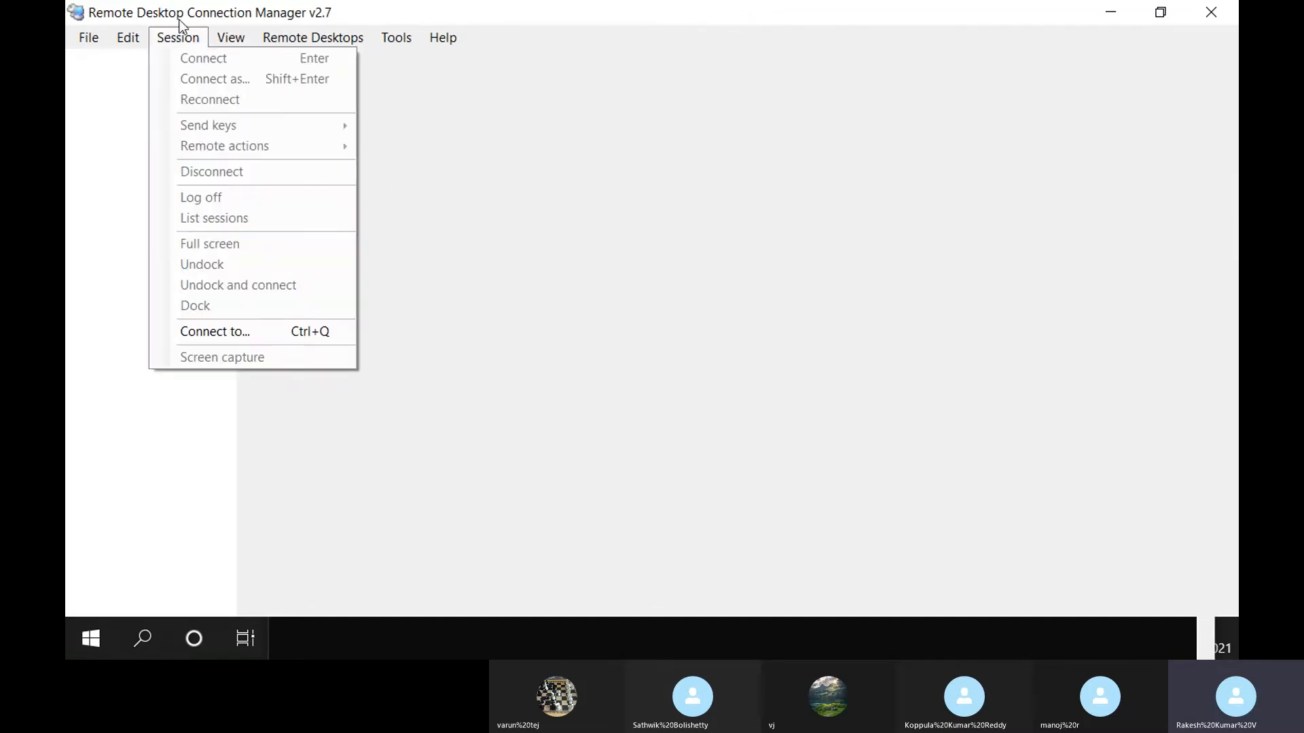
{"action": "left_click", "coordinate": [242, 333]}
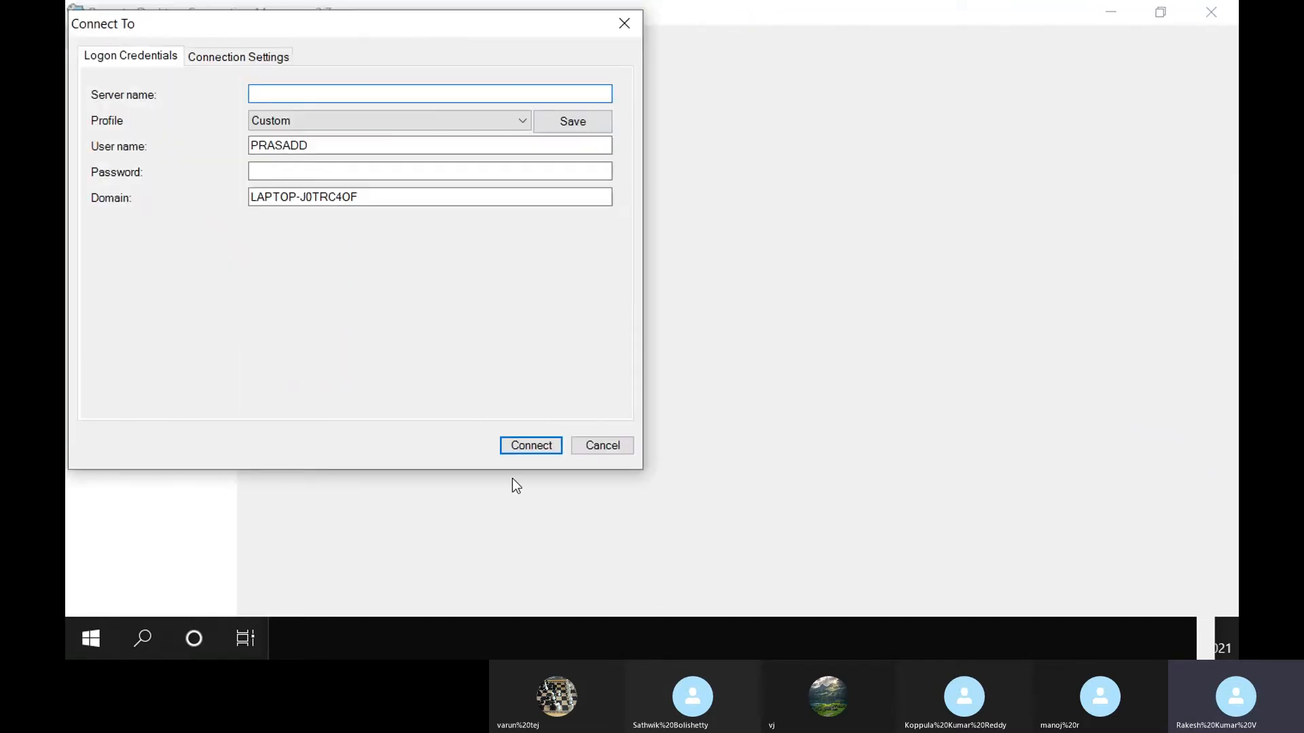
Copy the public IP 23.96.1.125 from Cloud Shell and paste it as the server name
{"action": "left_click", "coordinate": [290, 631]}
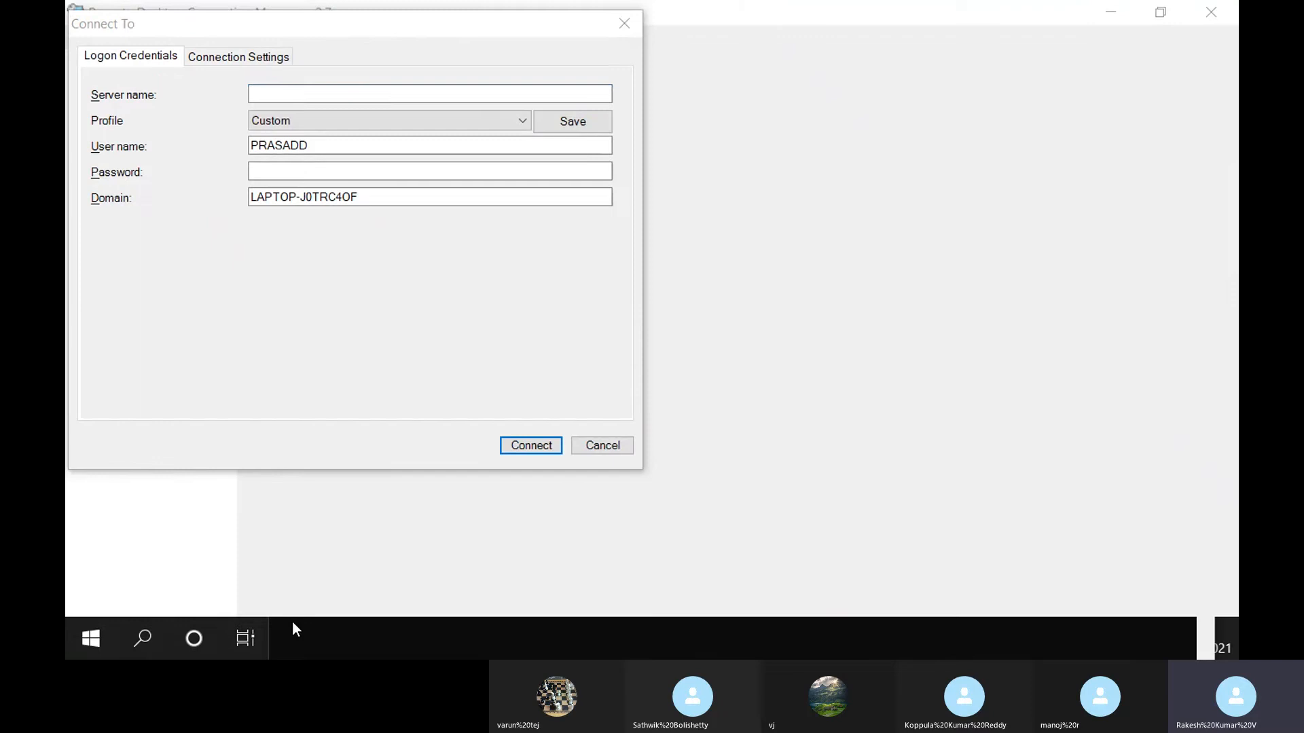
{"action": "left_click", "coordinate": [308, 580]}
{"action": "left_click_drag", "start_coordinate": [228, 544], "coordinate": [302, 544]}
{"action": "right_click", "coordinate": [296, 544]}
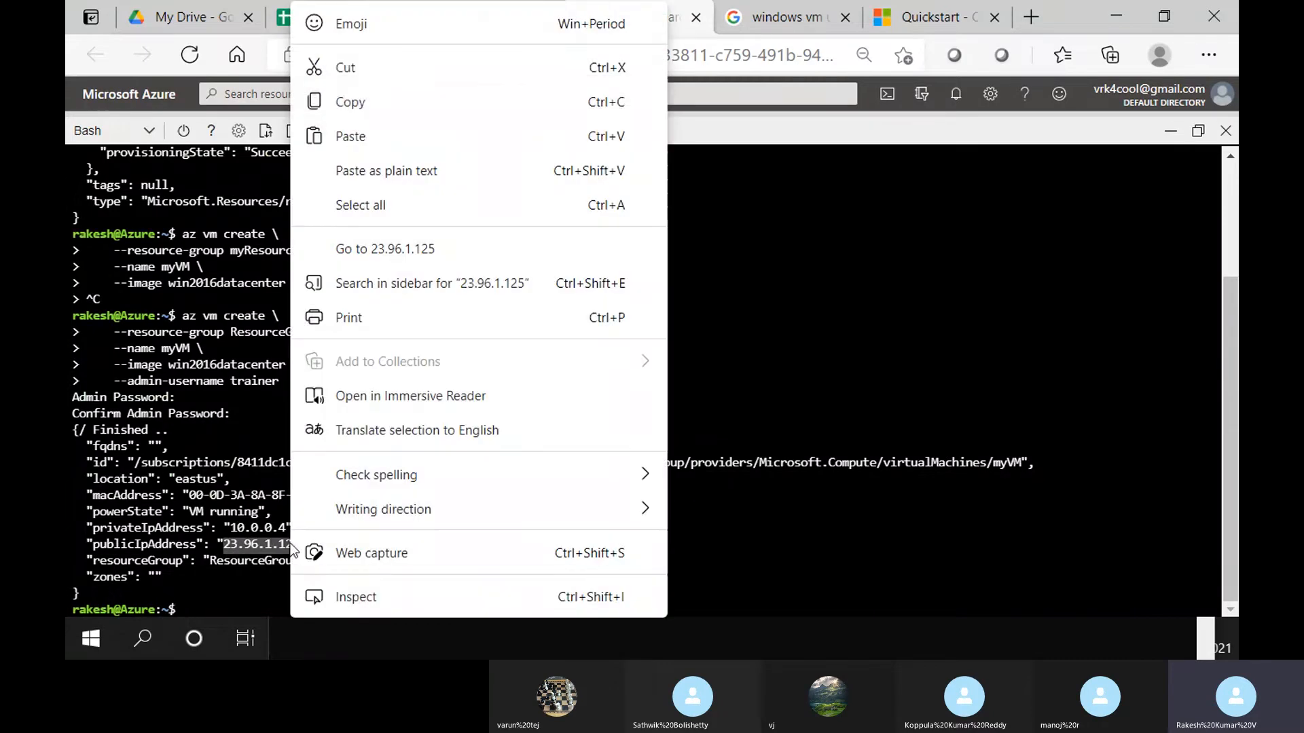
{"action": "left_click", "coordinate": [368, 102]}
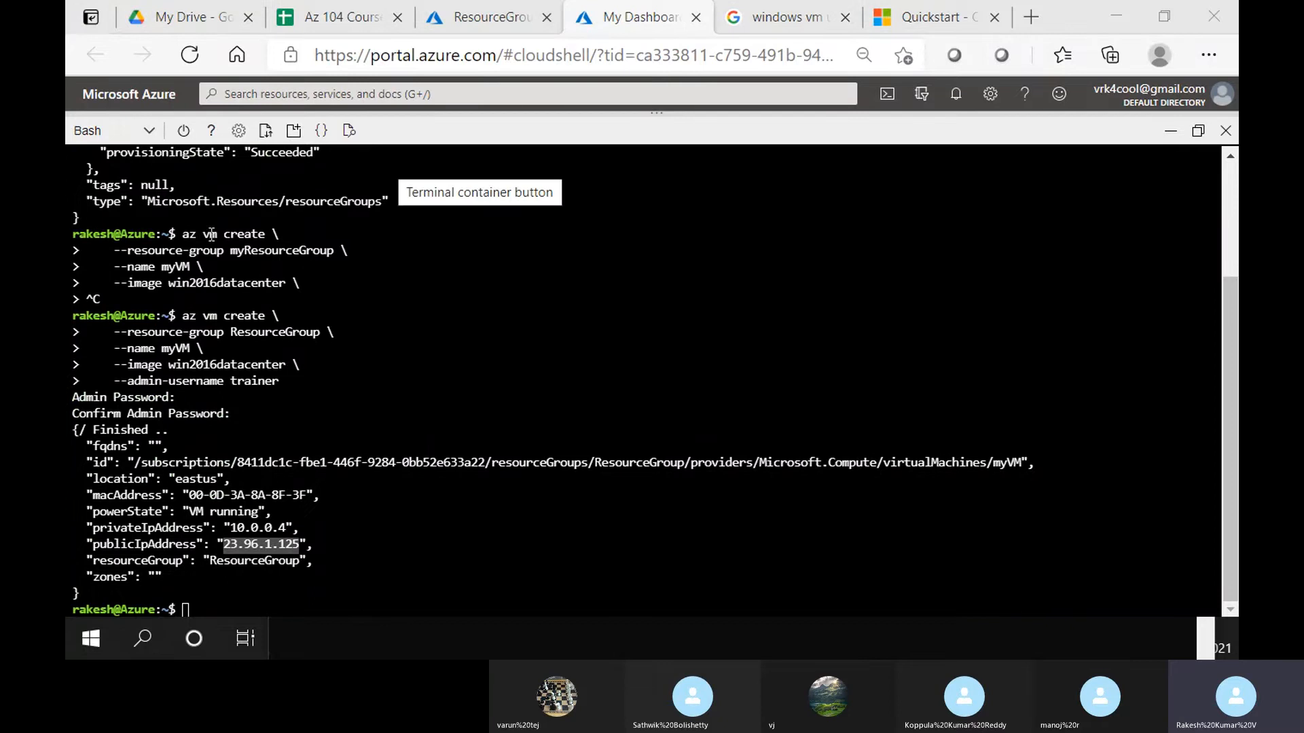
{"action": "key", "text": "alt+Tab"}
{"action": "key", "text": "ctrl+v"}
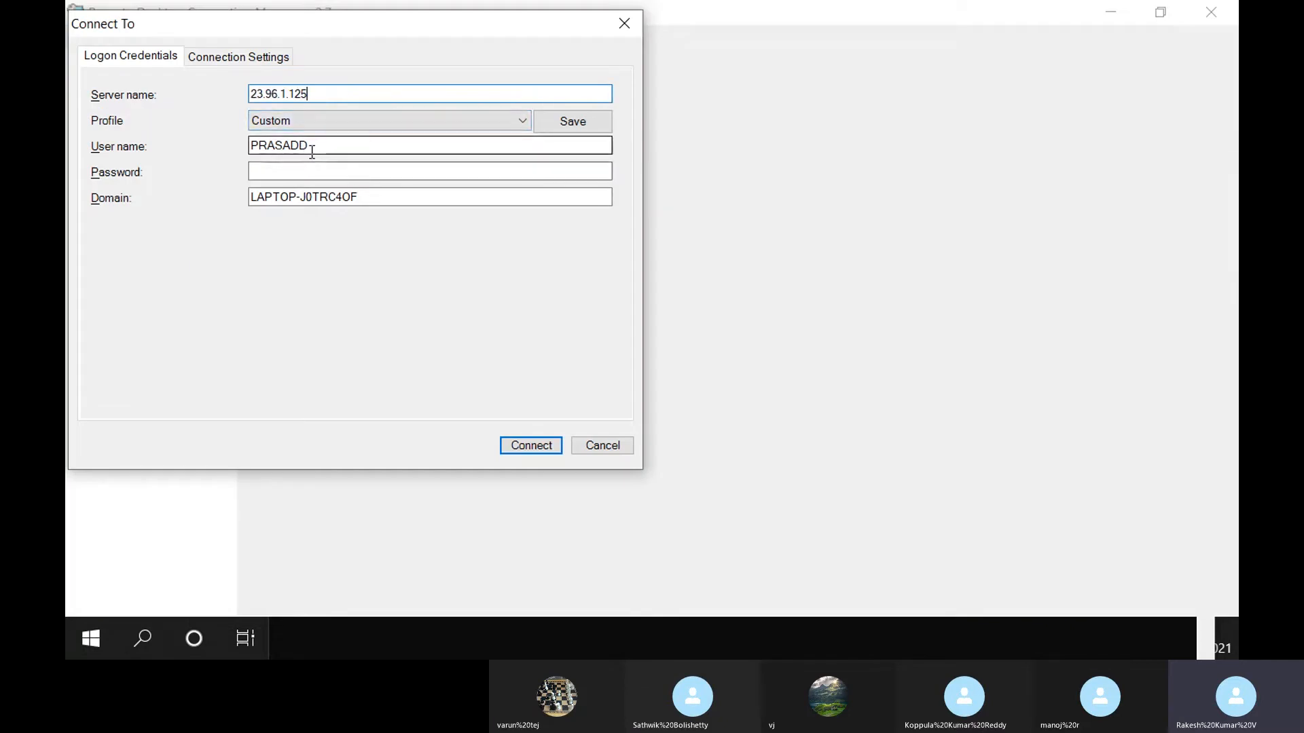
Enter trainer as the user name with its password and clear the domain field
{"action": "left_click", "coordinate": [326, 145]}
{"action": "double_click", "coordinate": [326, 145]}
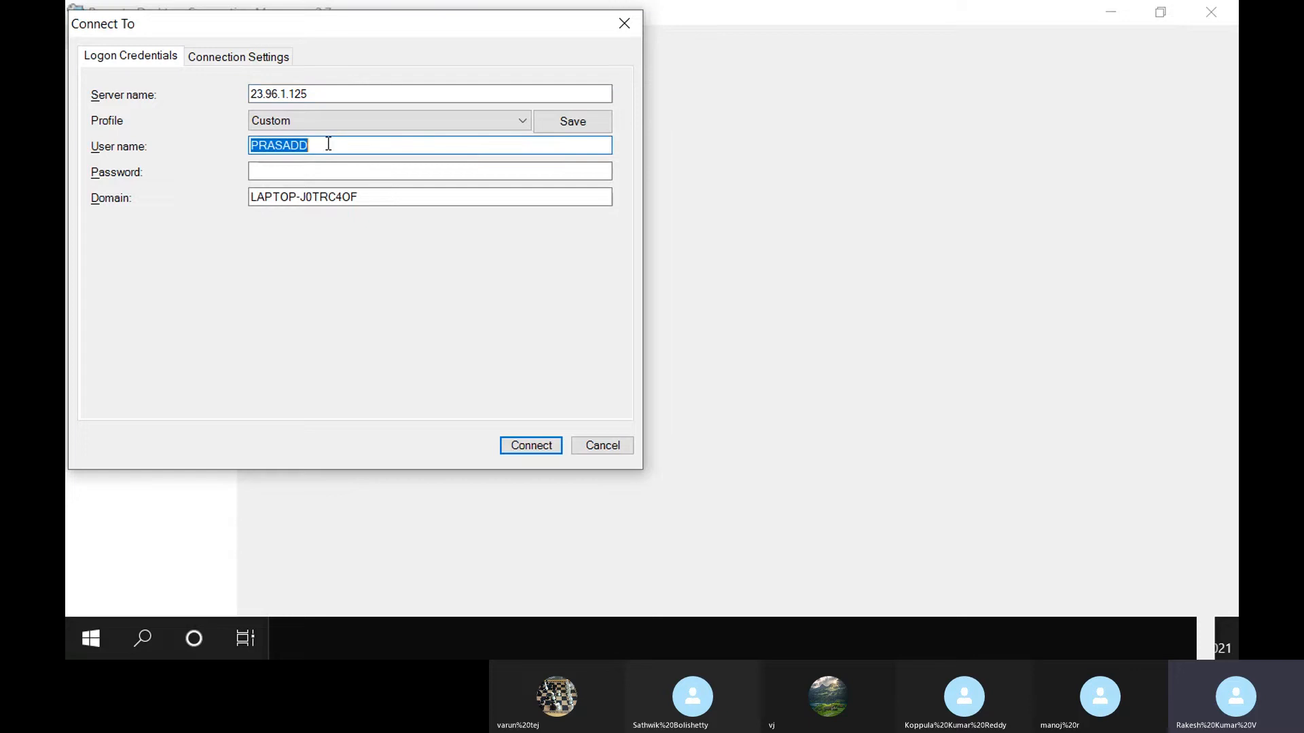
{"action": "type", "text": "tra"}
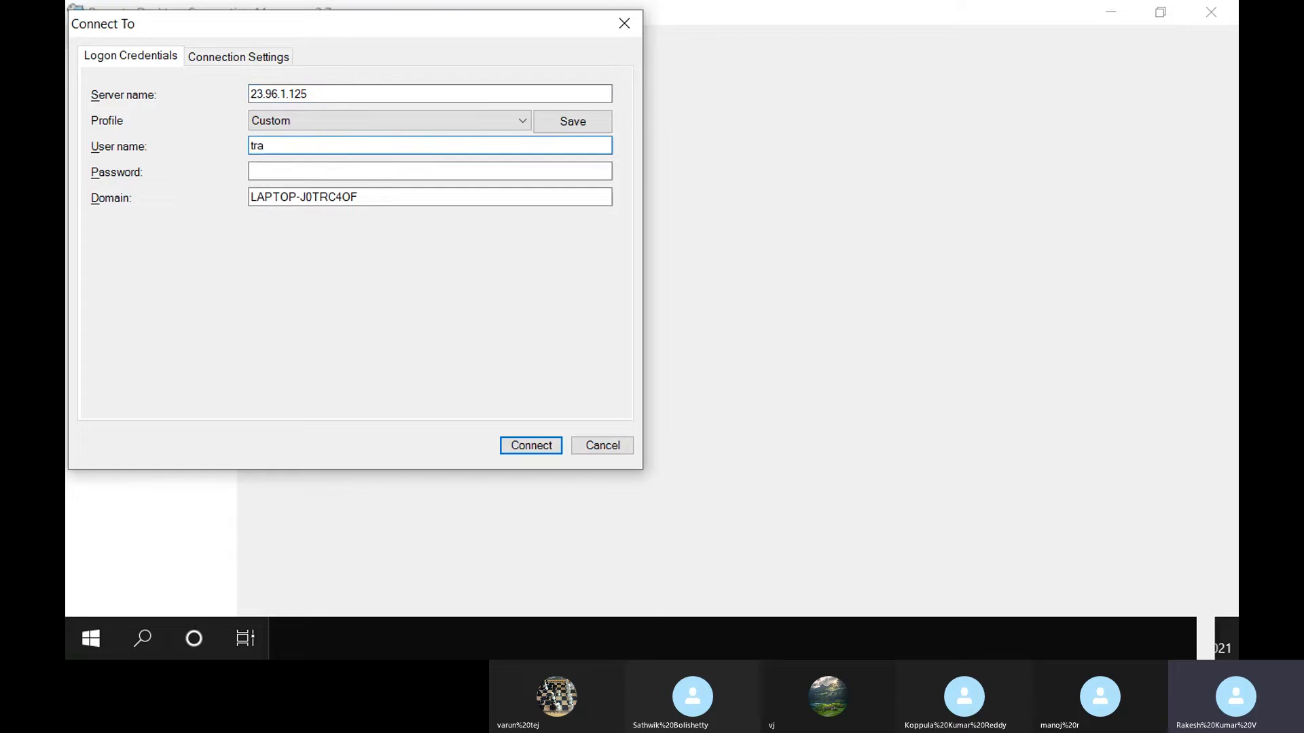
{"action": "type", "text": "iner"}
{"action": "key", "text": "Tab"}
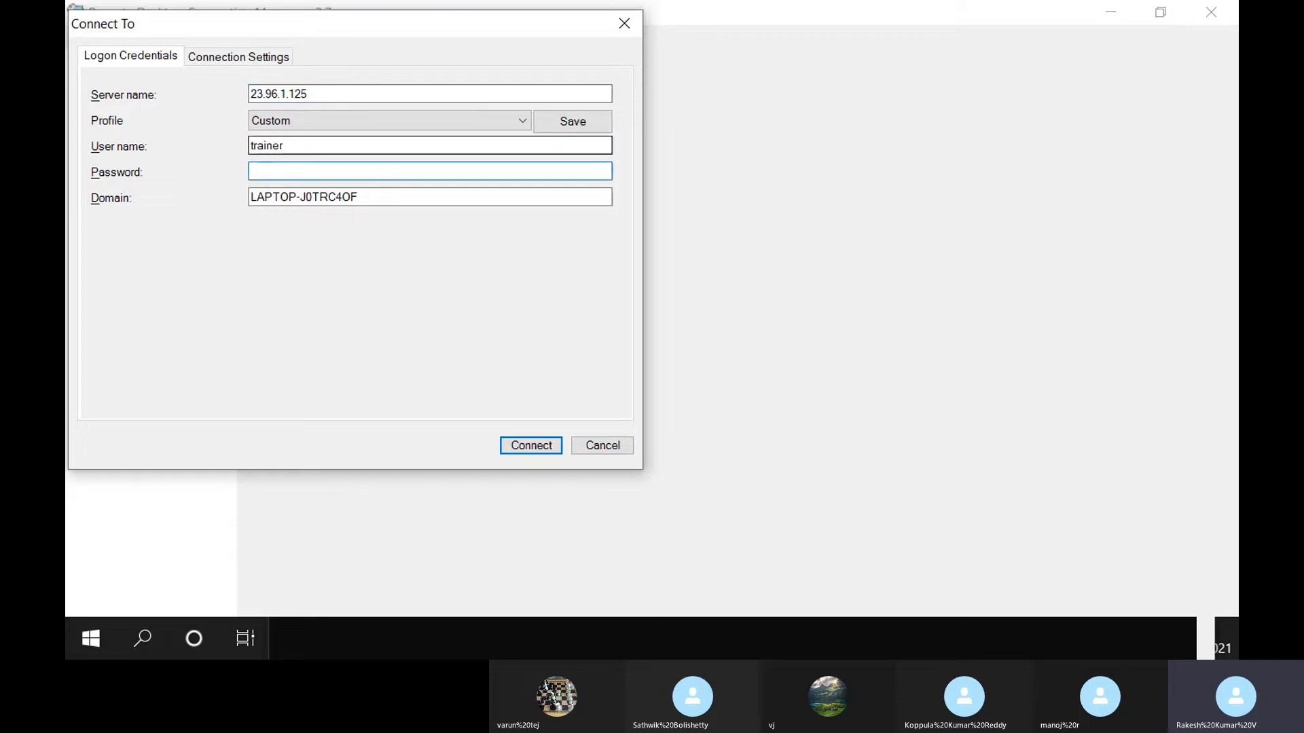
{"action": "type", "text": "••••••••••"}
{"action": "double_click", "coordinate": [424, 198]}
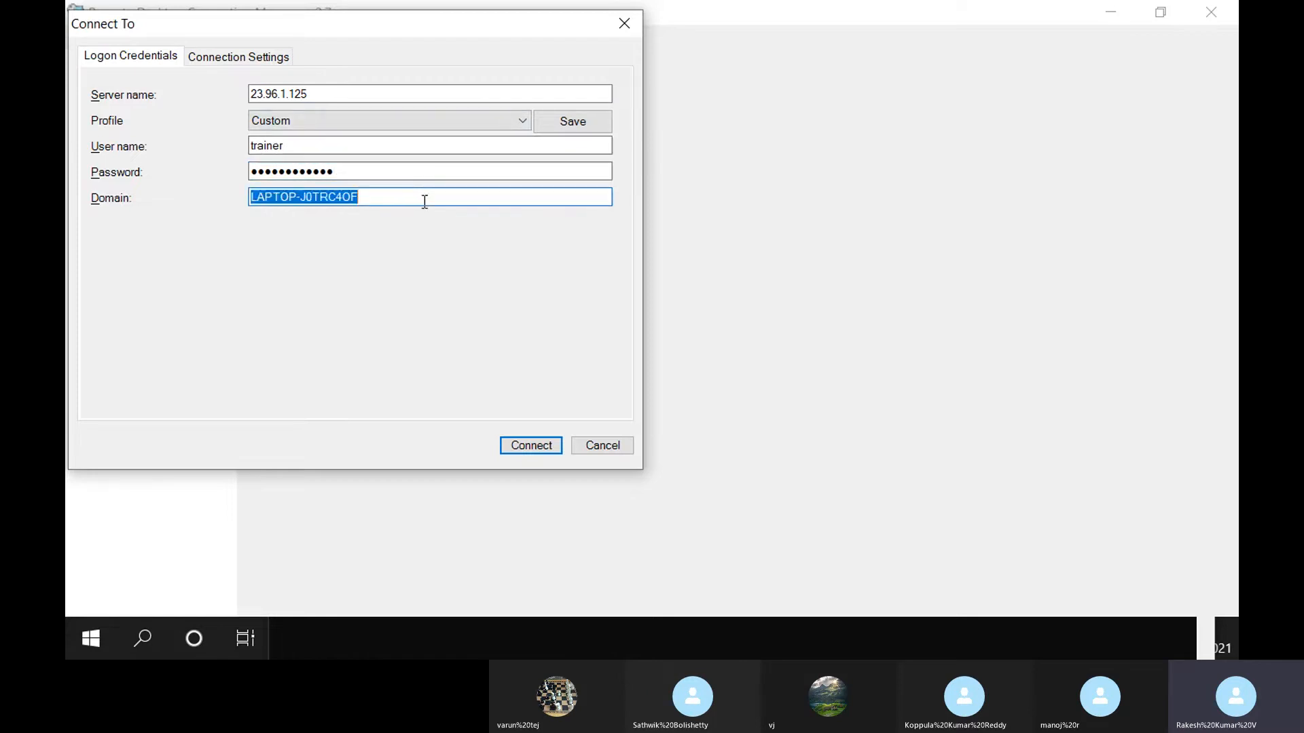
{"action": "key", "text": "BackSpace"}
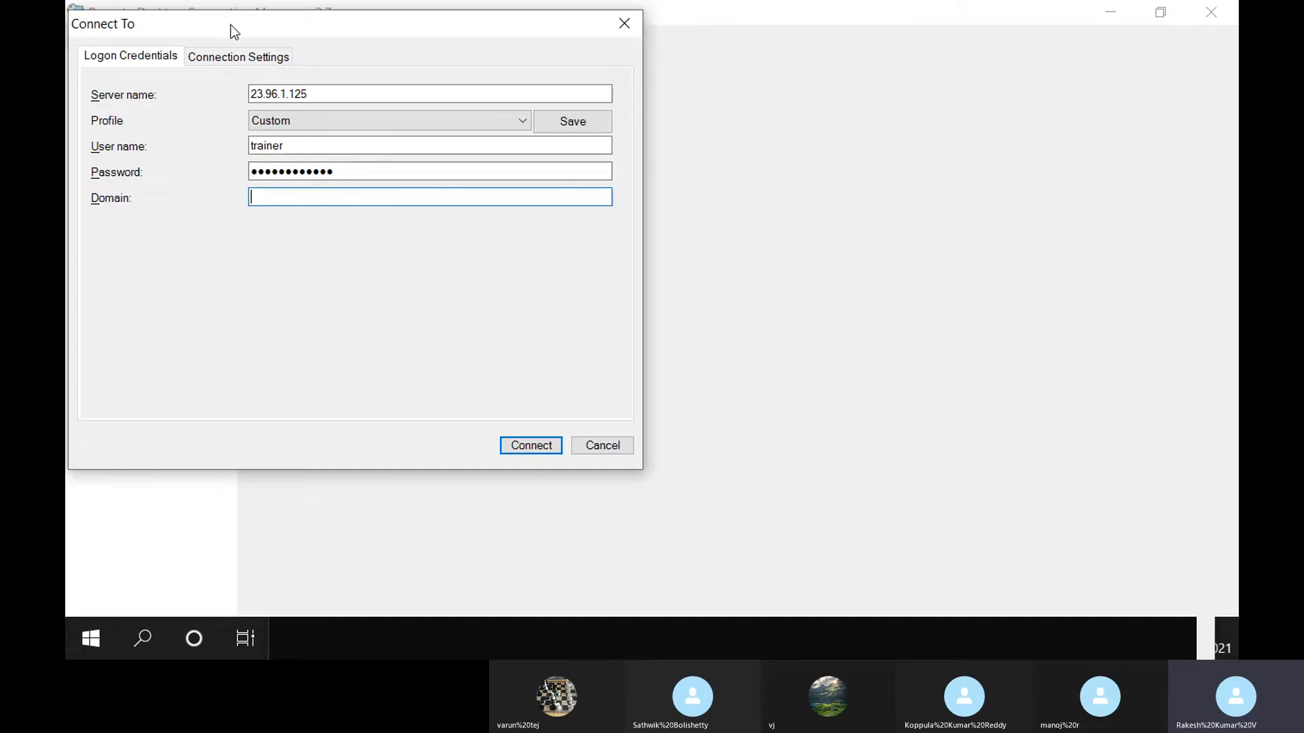
{"action": "left_click_drag", "start_coordinate": [239, 20], "coordinate": [455, 68]}
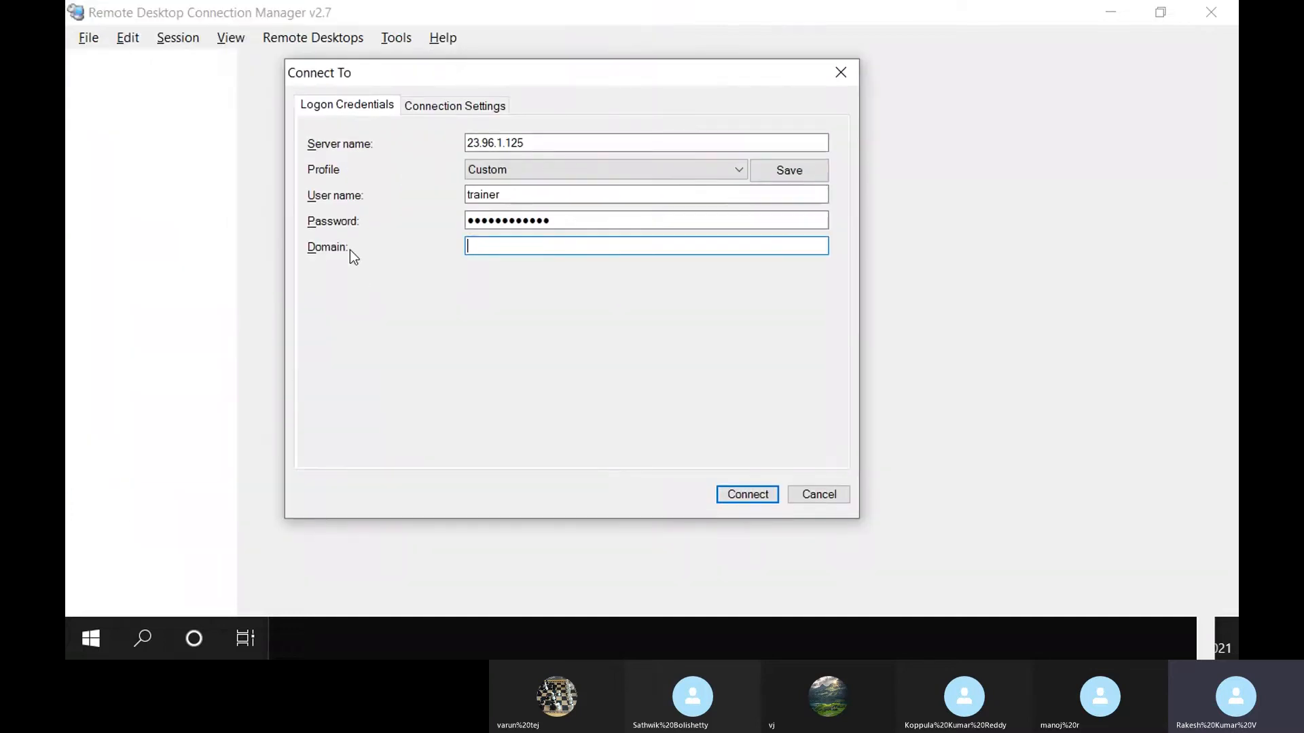
Connect to 23.96.1.125 as trainer with the re-entered password and dismiss the failed-credentials prompt
{"action": "left_click", "coordinate": [749, 490]}
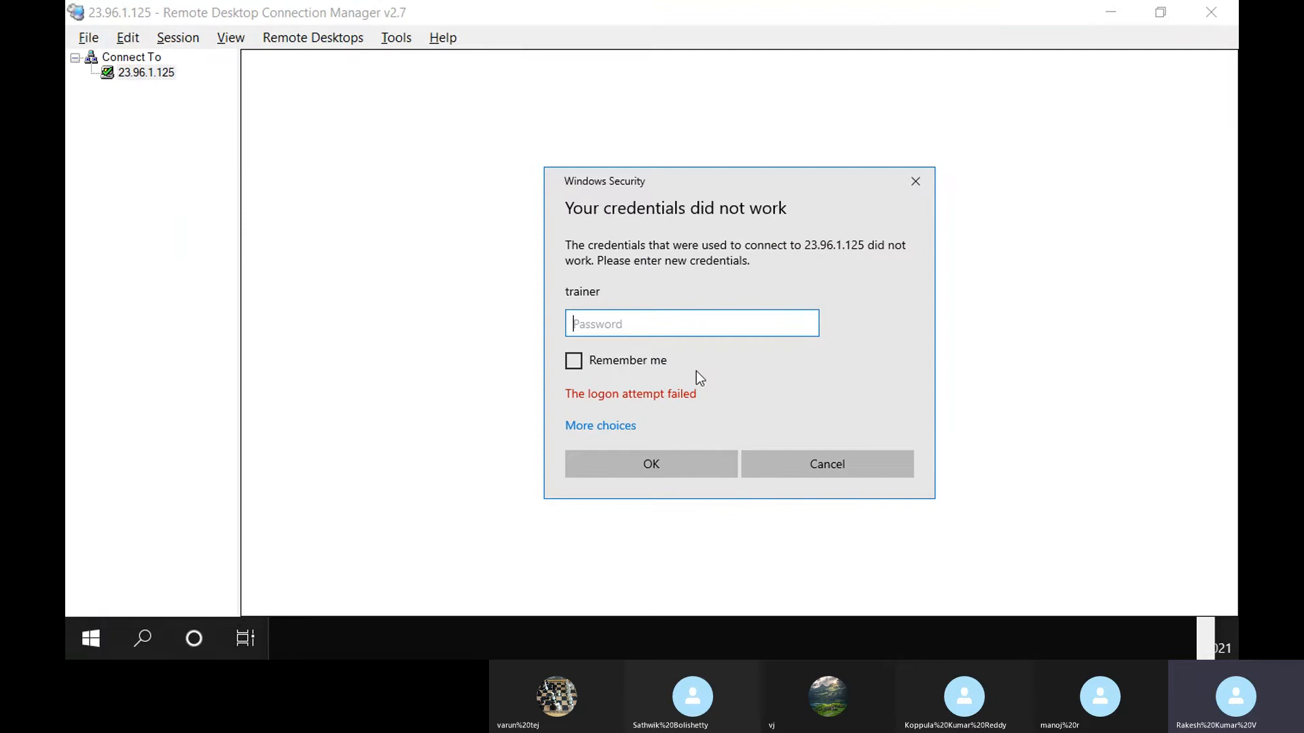
{"action": "left_click", "coordinate": [590, 428]}
{"action": "left_click", "coordinate": [621, 507]}
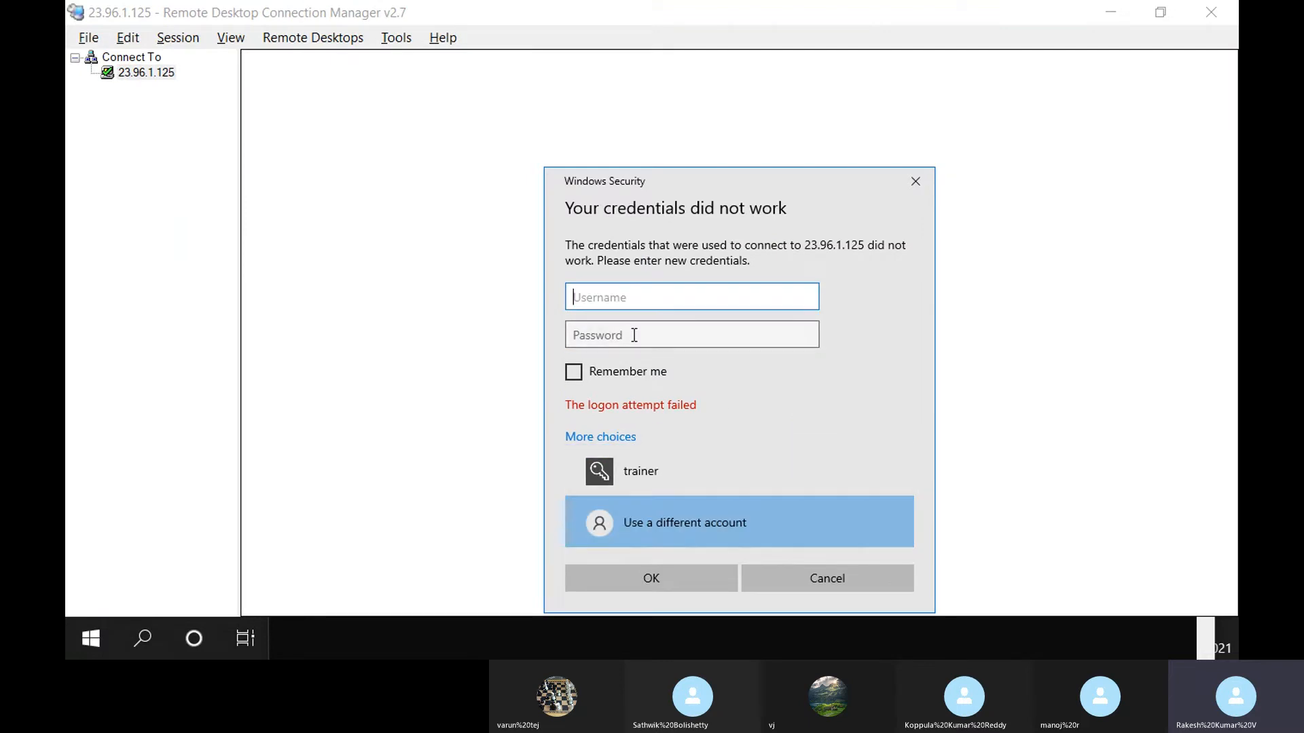
{"action": "left_click", "coordinate": [699, 462]}
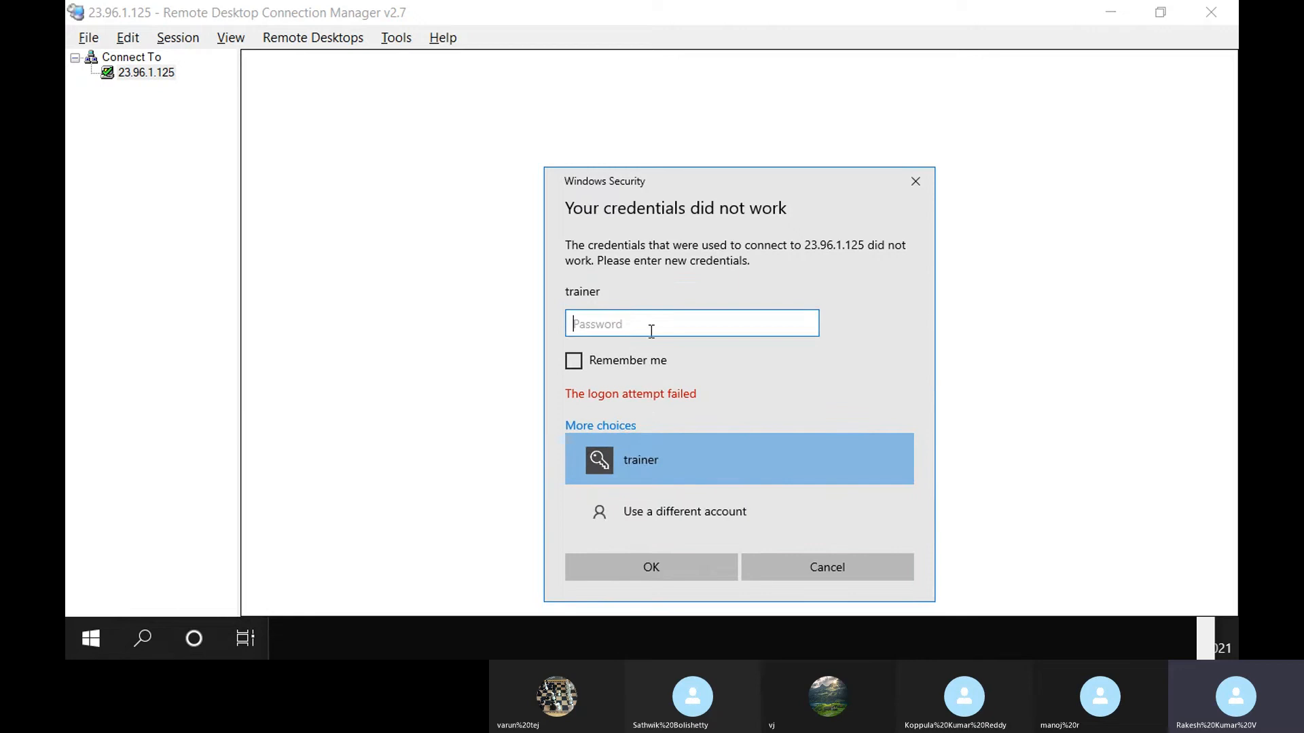
{"action": "type", "text": "••••••"}
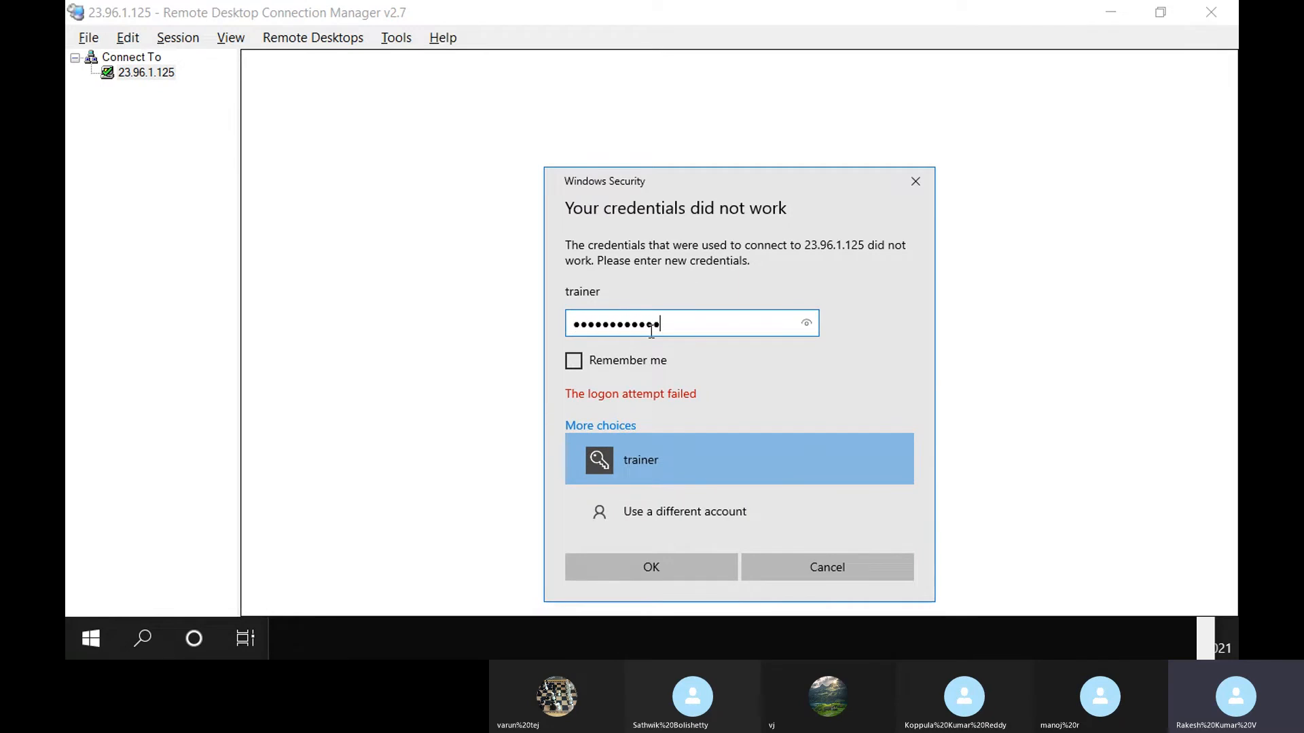
{"action": "type", "text": "•••••••"}
{"action": "left_click", "coordinate": [690, 565]}
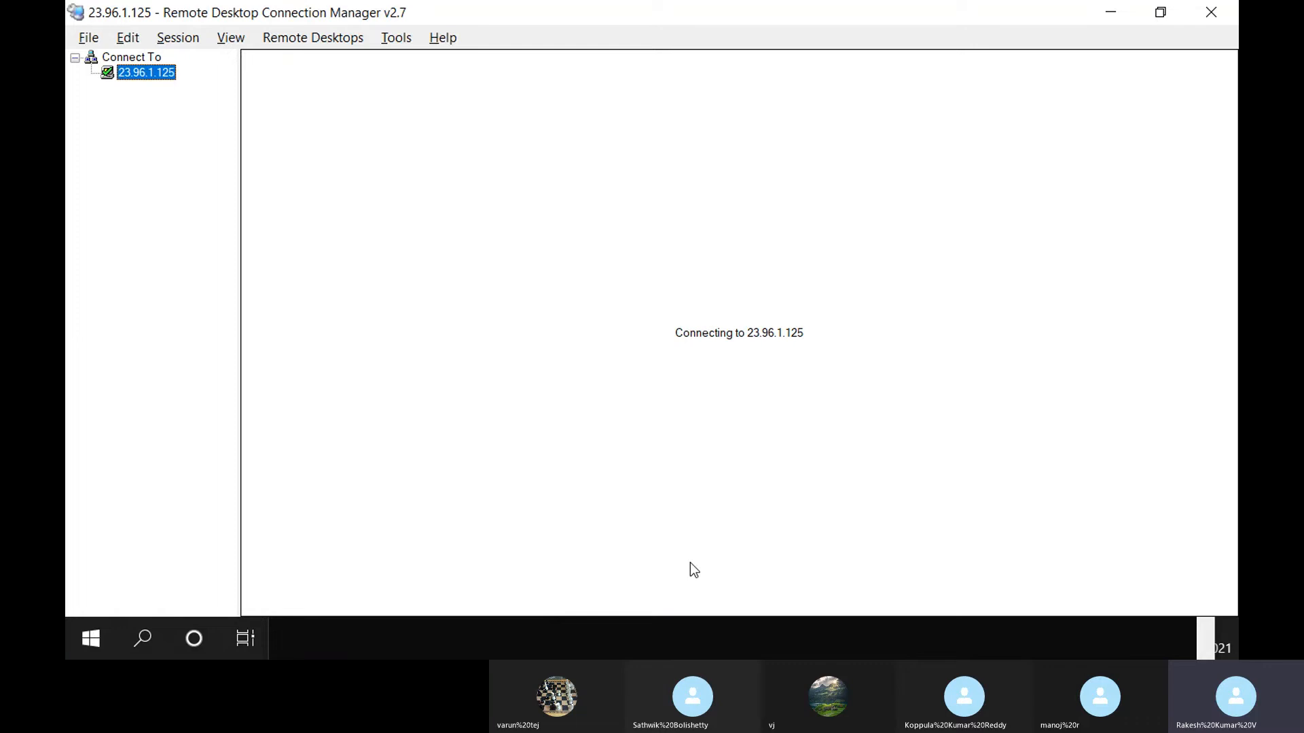
{"action": "left_click", "coordinate": [806, 477]}
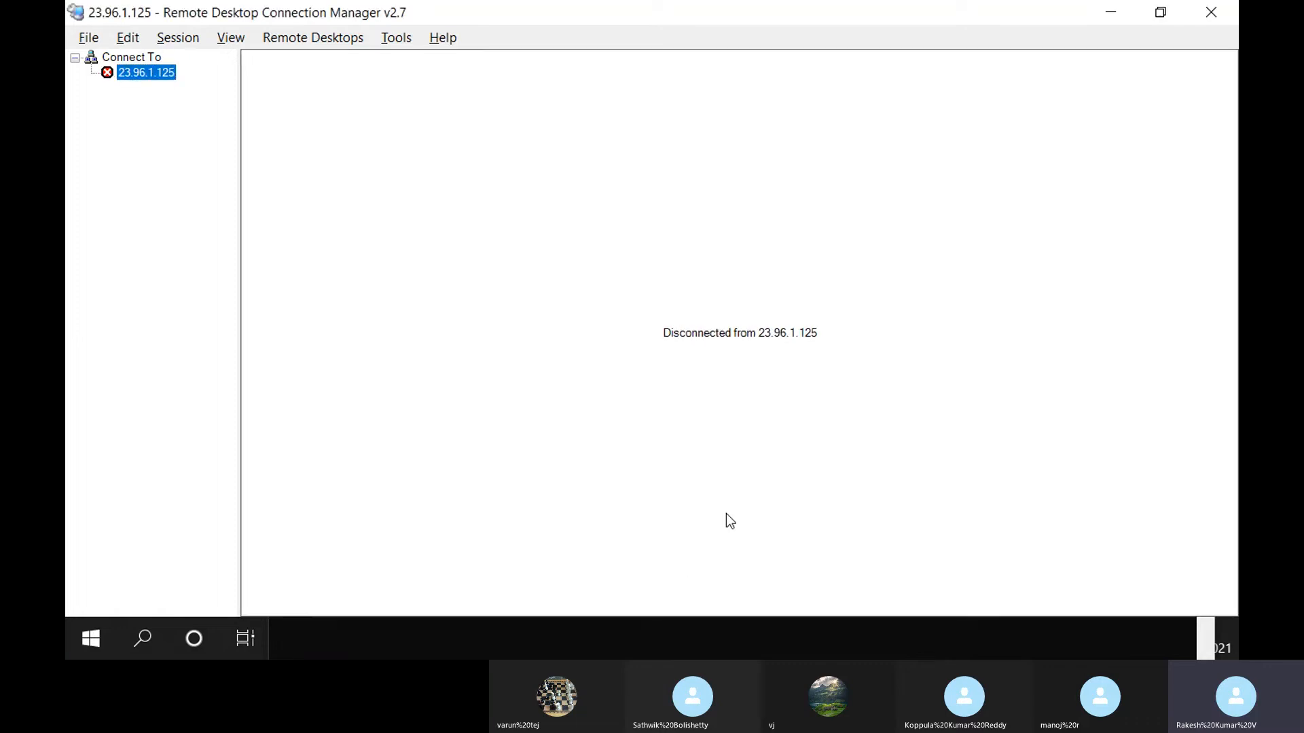
{"action": "left_click", "coordinate": [362, 658]}
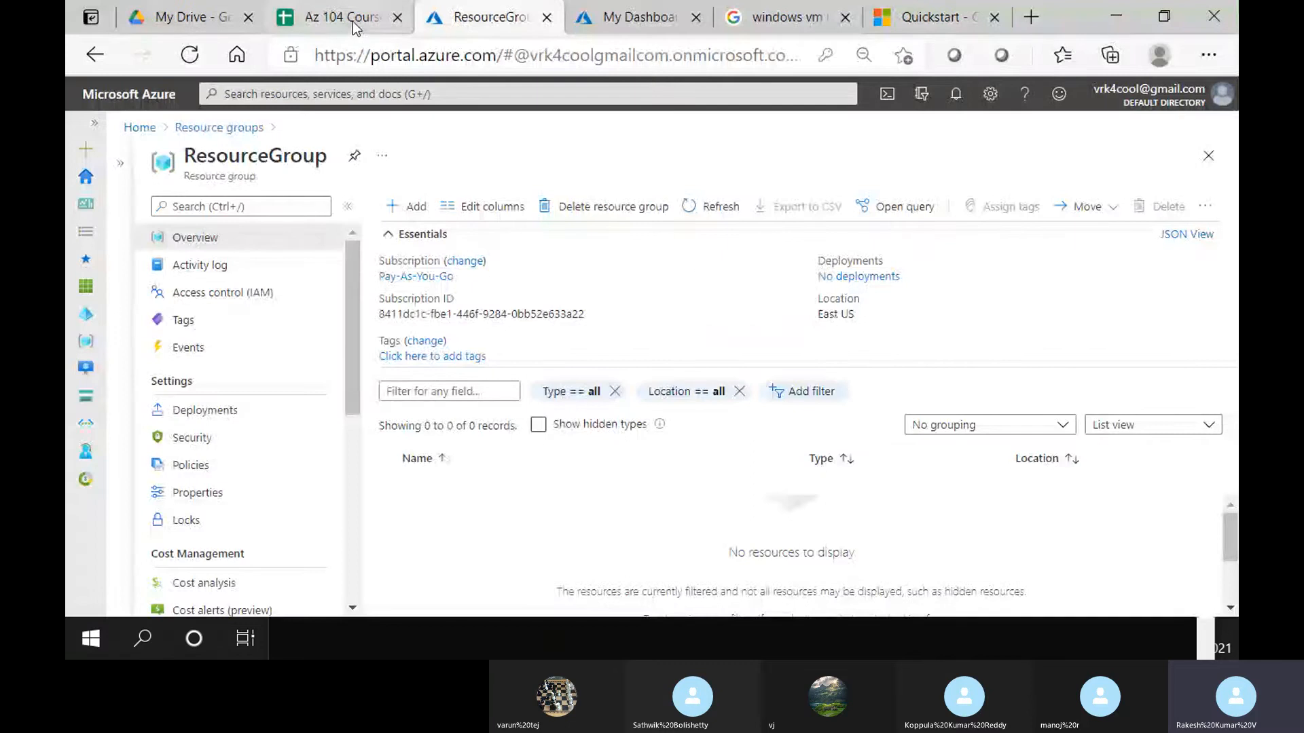
Open myVM in myResourceGroup and copy its public IP 137.117.65.4
{"action": "left_click", "coordinate": [221, 129]}
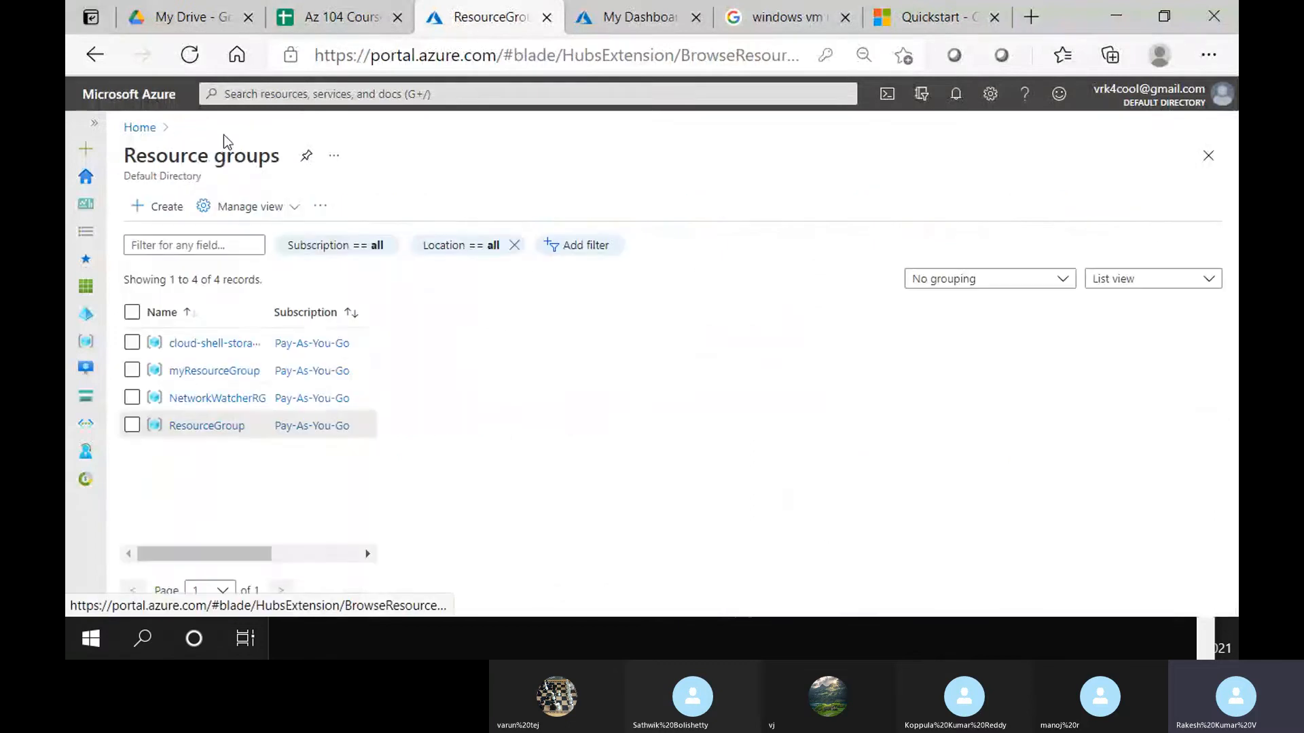
{"action": "left_click", "coordinate": [212, 379]}
{"action": "scroll", "coordinate": [520, 468], "scroll_direction": "down", "scroll_amount": 4}
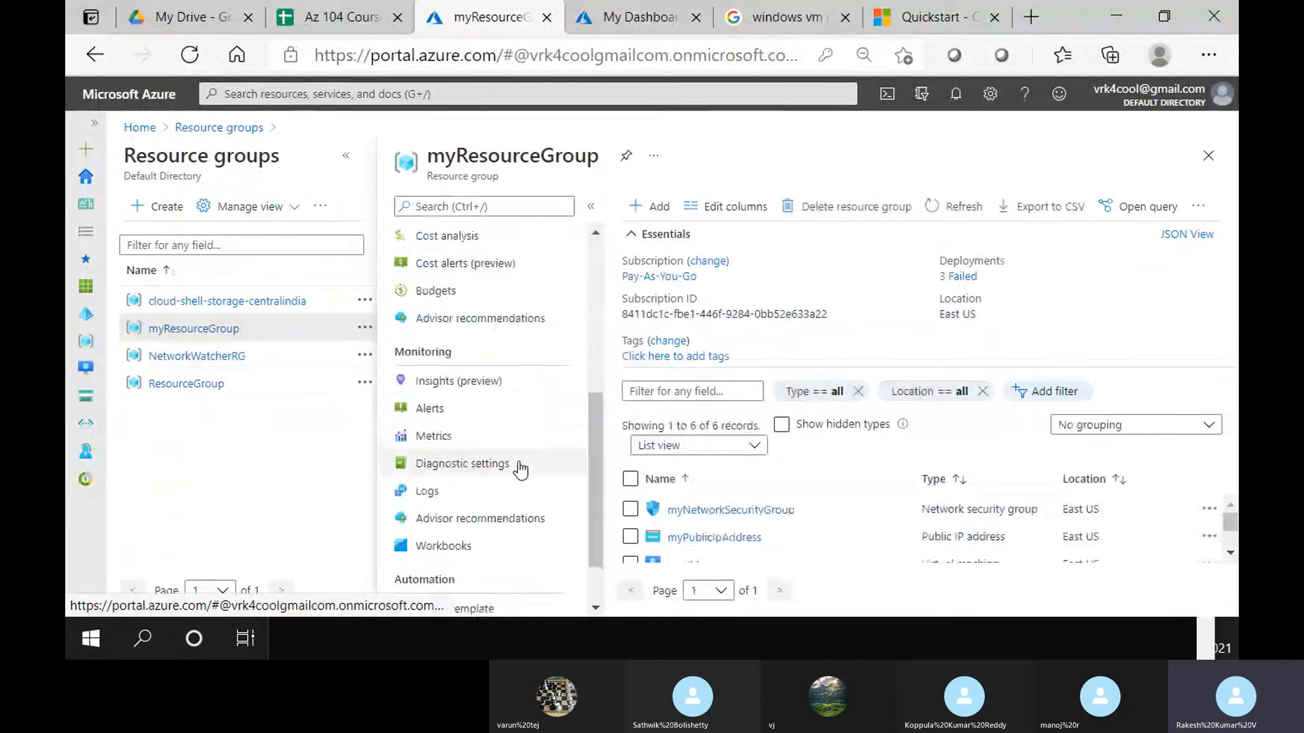
{"action": "scroll", "coordinate": [520, 469], "scroll_direction": "up", "scroll_amount": 5}
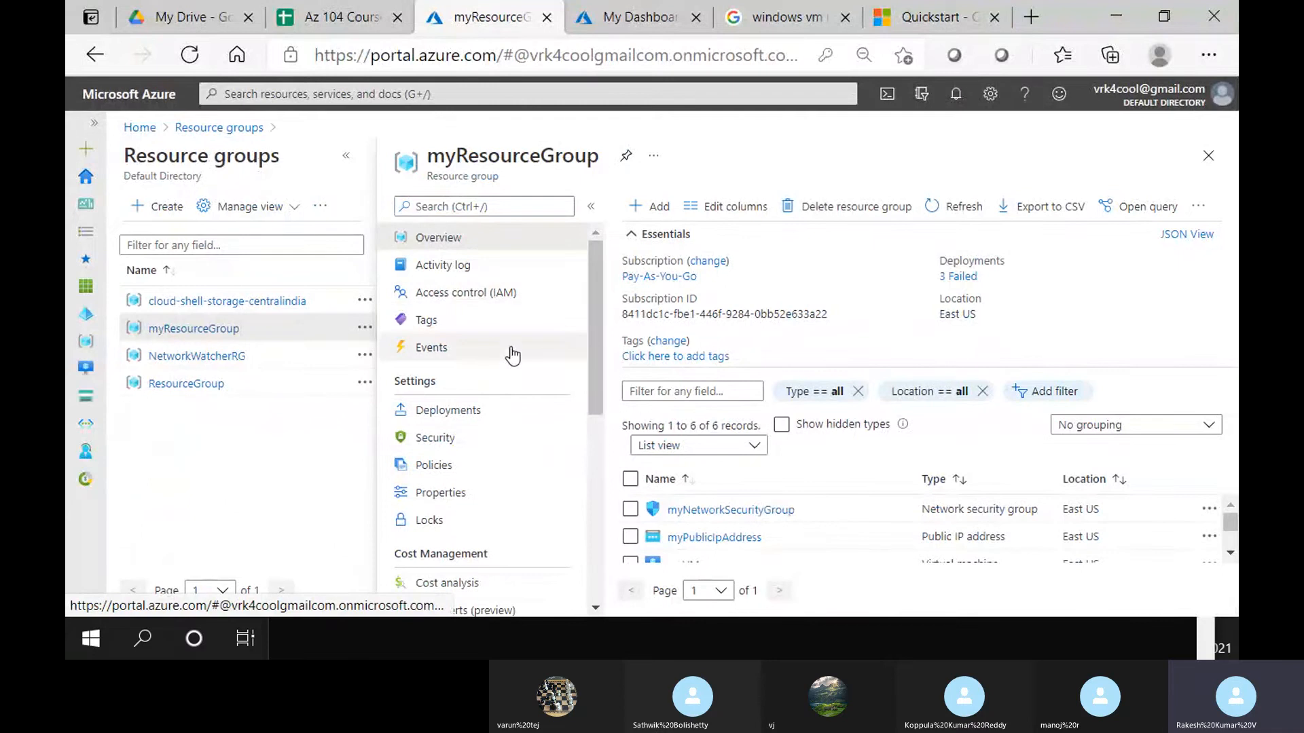
{"action": "scroll", "coordinate": [801, 502], "scroll_direction": "down", "scroll_amount": 2}
{"action": "left_click", "coordinate": [679, 508]}
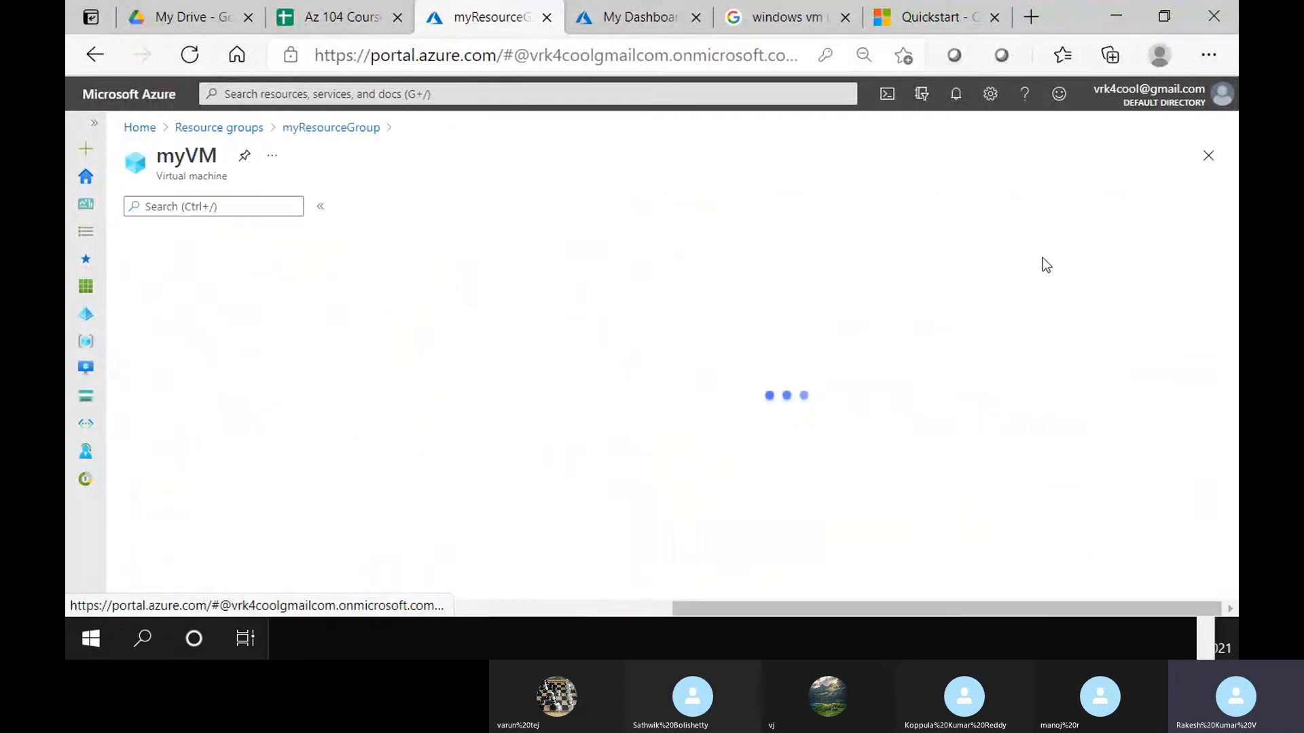
{"action": "left_click", "coordinate": [997, 310]}
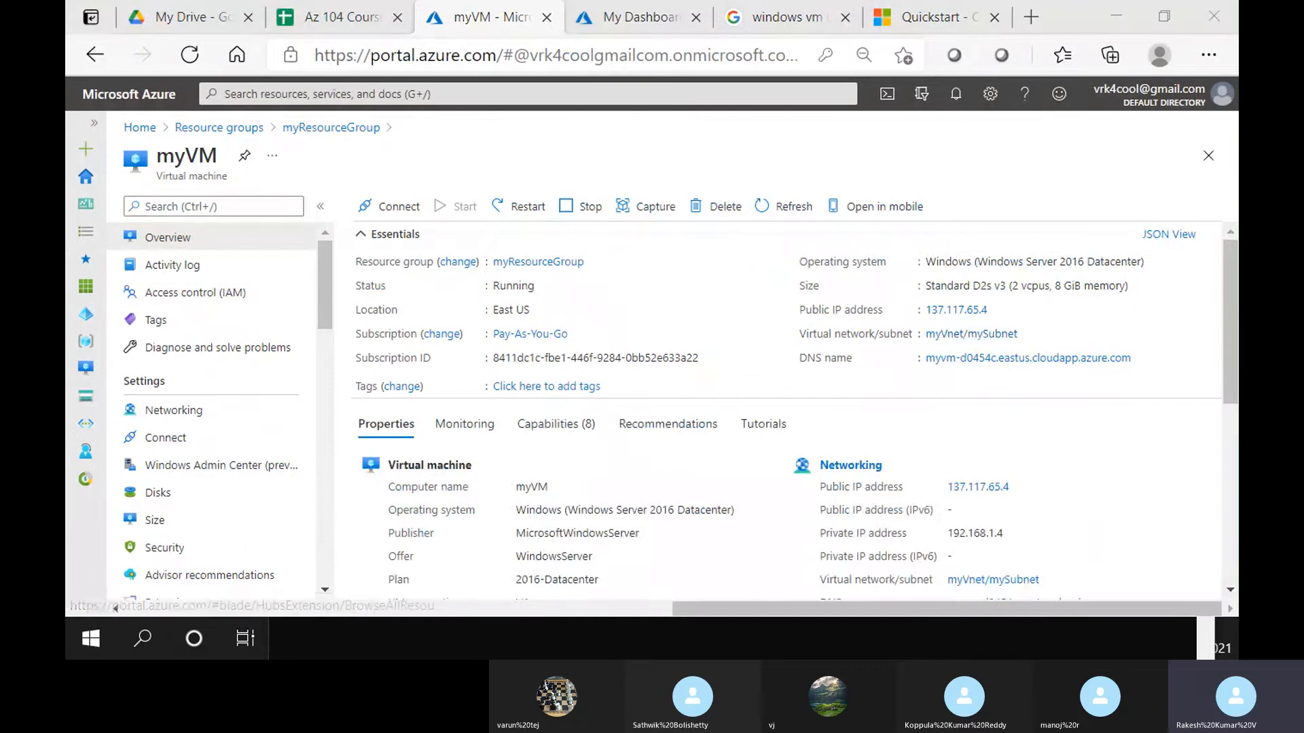
{"action": "key", "text": "alt+Tab"}
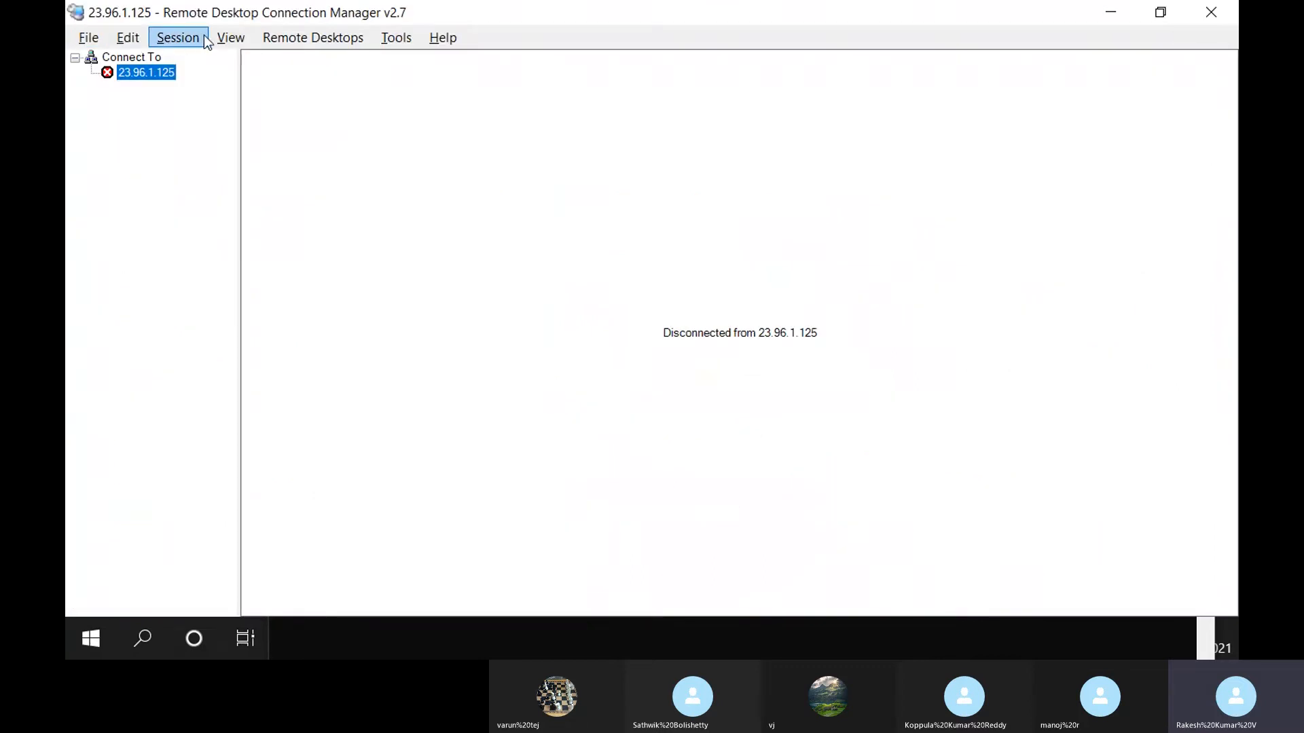
Connect to 137.117.65.4 as trainer with the account password and an empty domain
{"action": "left_click", "coordinate": [230, 37]}
{"action": "mouse_move", "coordinate": [178, 37]}
{"action": "left_click", "coordinate": [210, 340]}
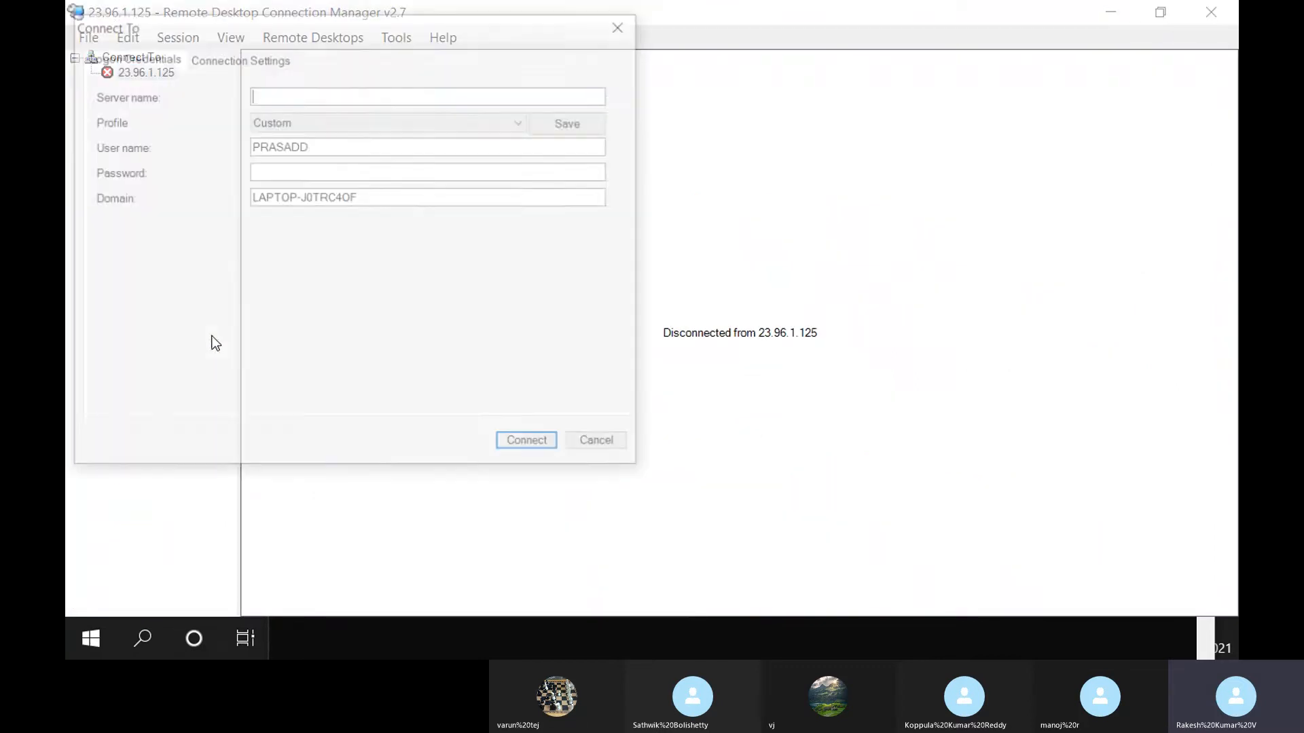
{"action": "key", "text": "ctrl+v"}
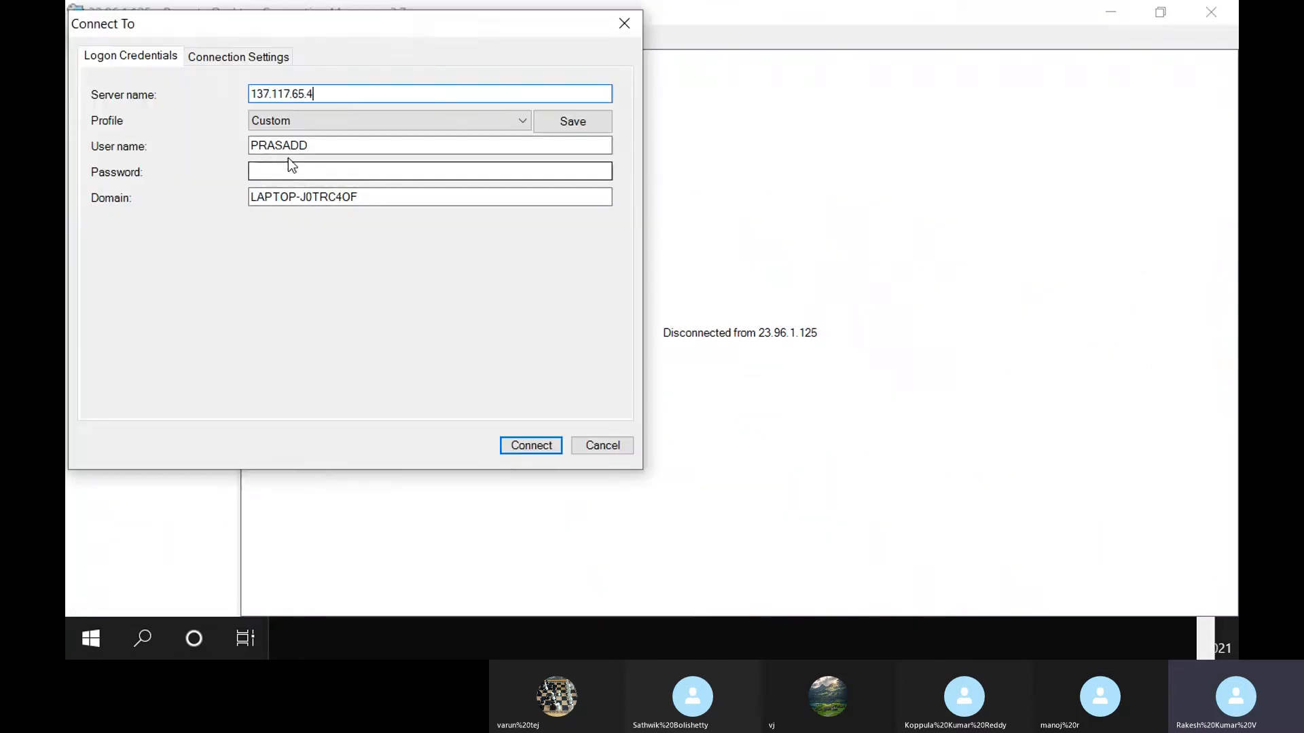
{"action": "double_click", "coordinate": [326, 150]}
{"action": "type", "text": "trainer"}
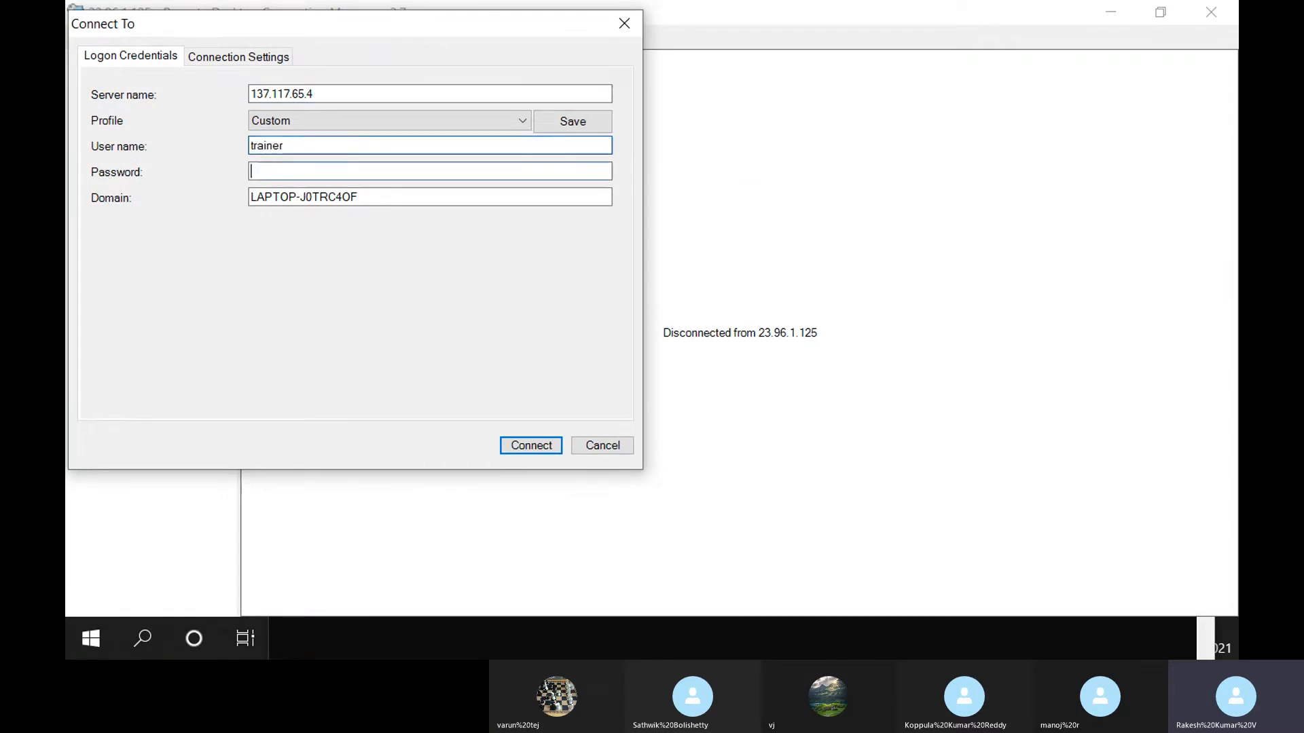
{"action": "key", "text": "Tab"}
{"action": "type", "text": "**"}
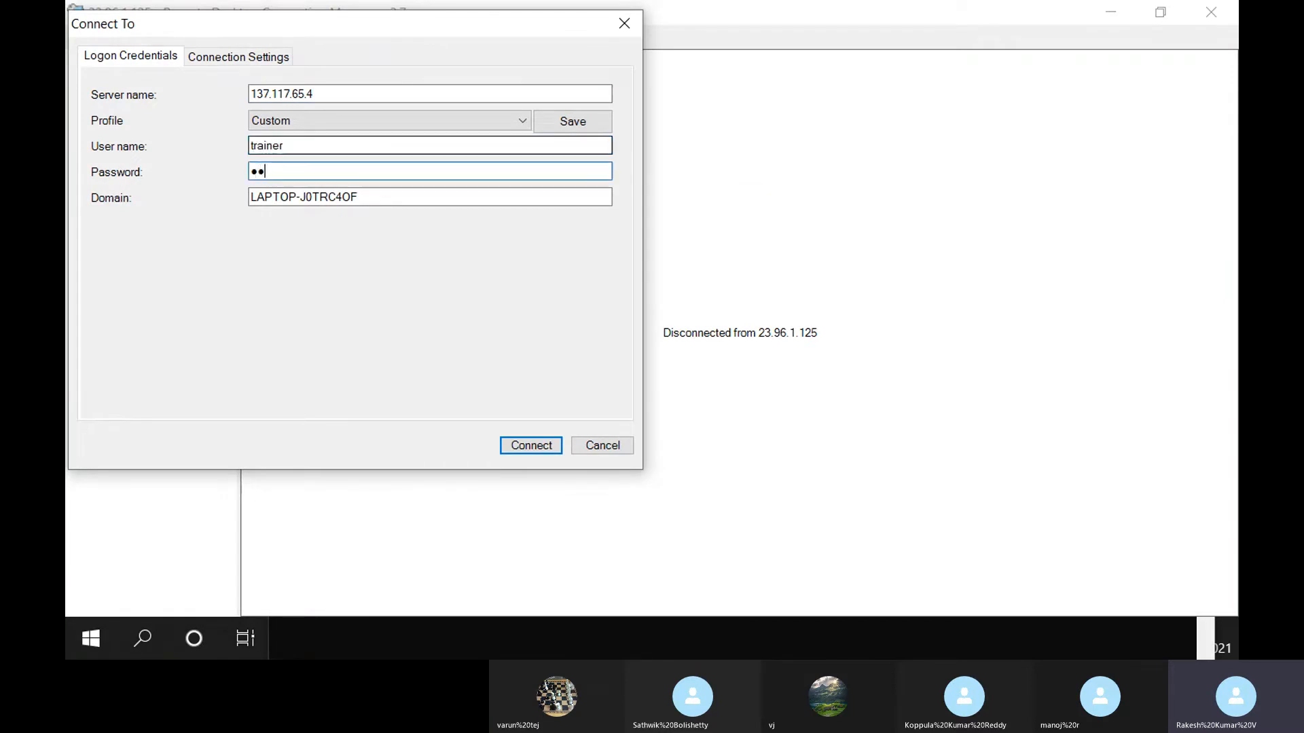
{"action": "type", "text": "***"}
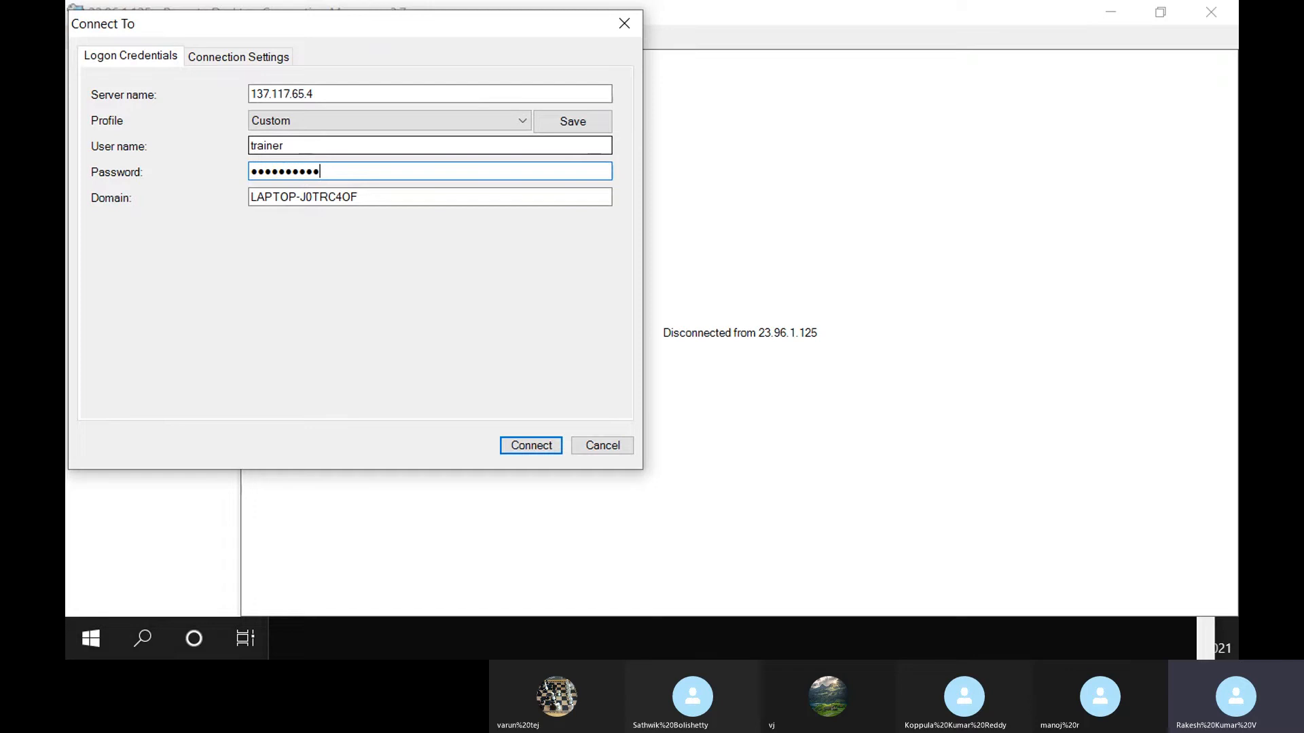
{"action": "key", "text": "Tab"}
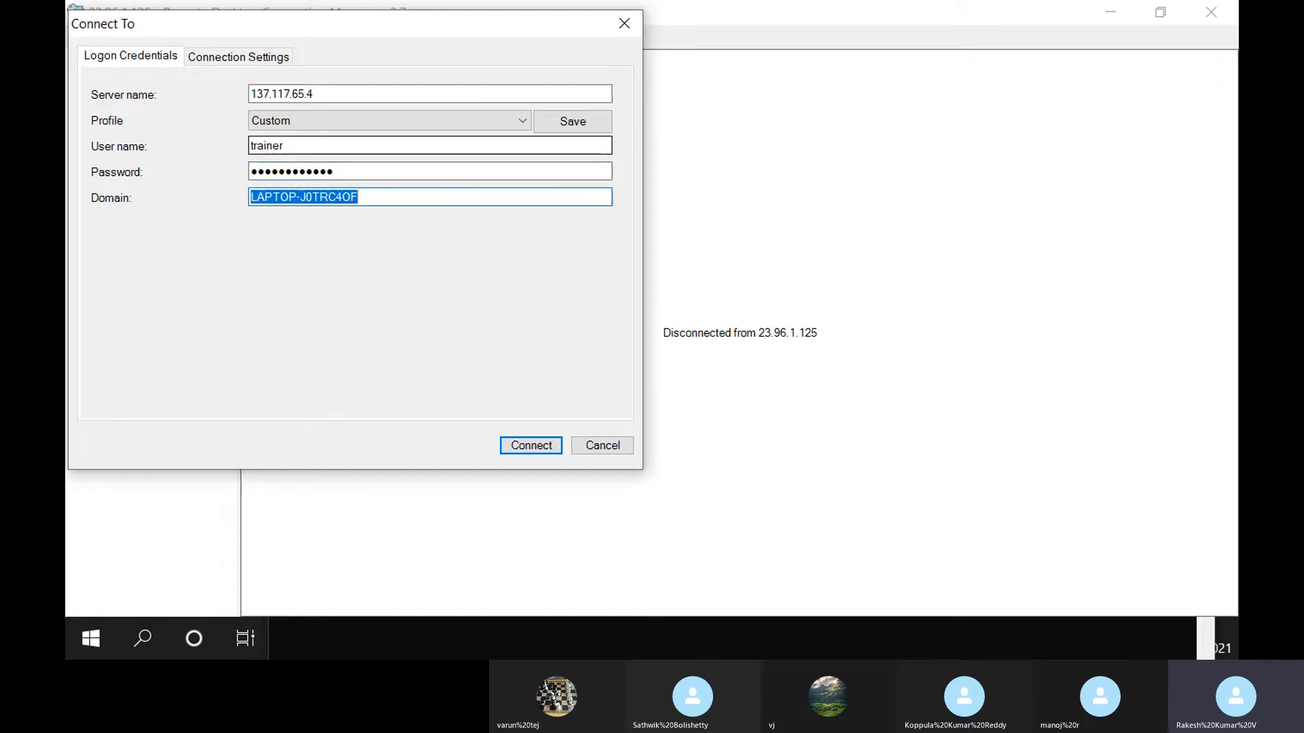
{"action": "key", "text": "BackSpace"}
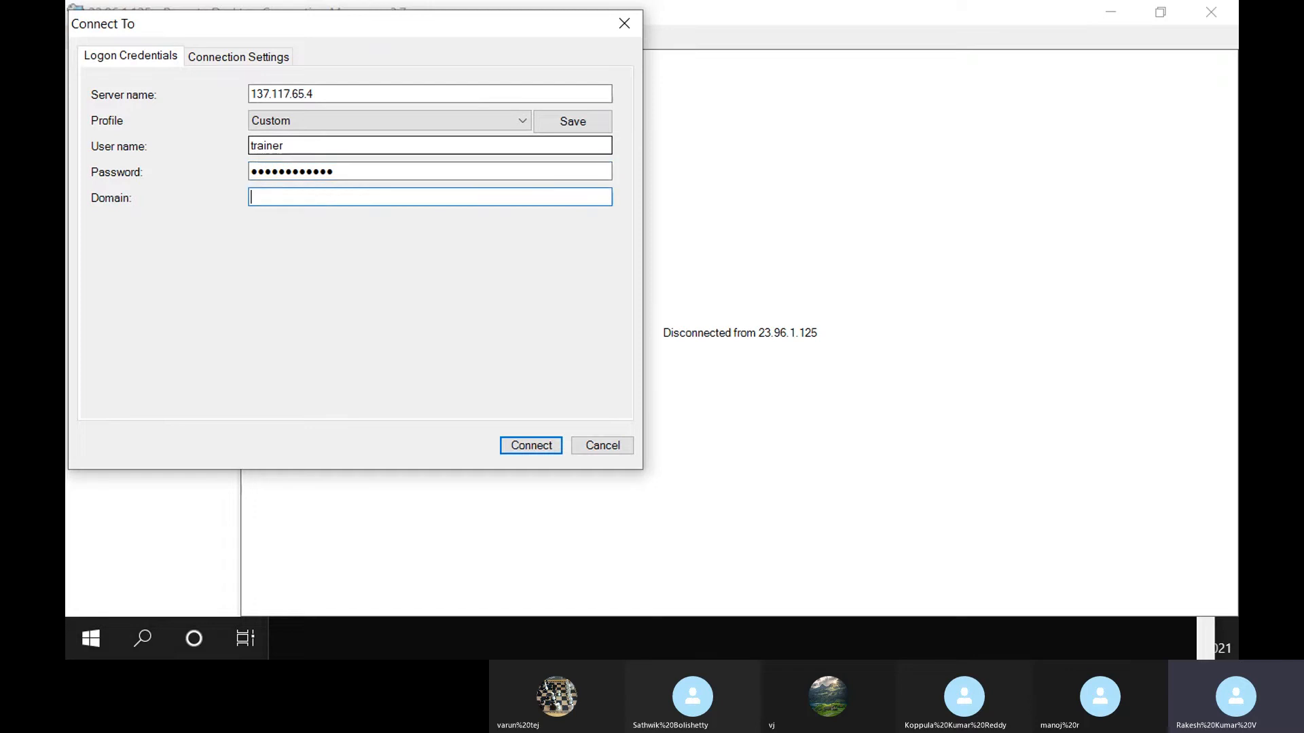
{"action": "left_click", "coordinate": [519, 451]}
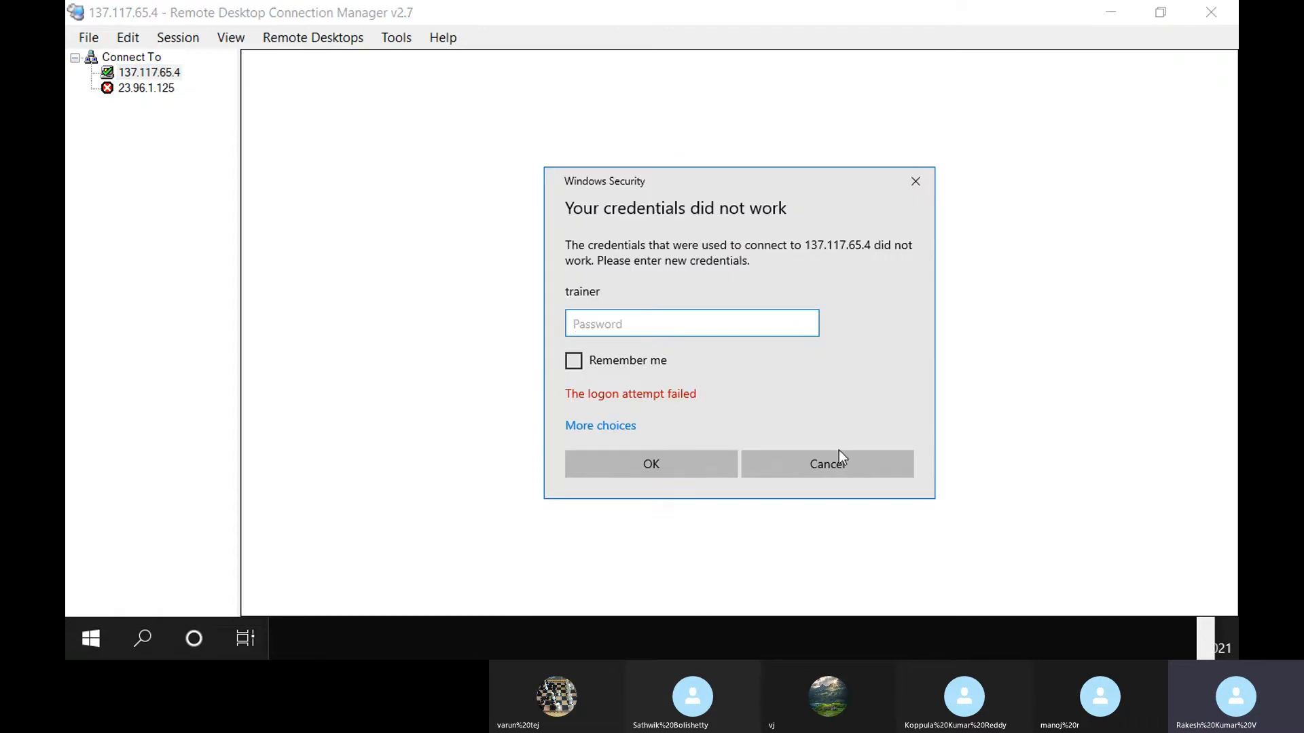
Dismiss the failed logon, retry connecting to 137.117.65.4, and dismiss the failure again
{"action": "left_click", "coordinate": [835, 458]}
{"action": "right_click", "coordinate": [145, 86]}
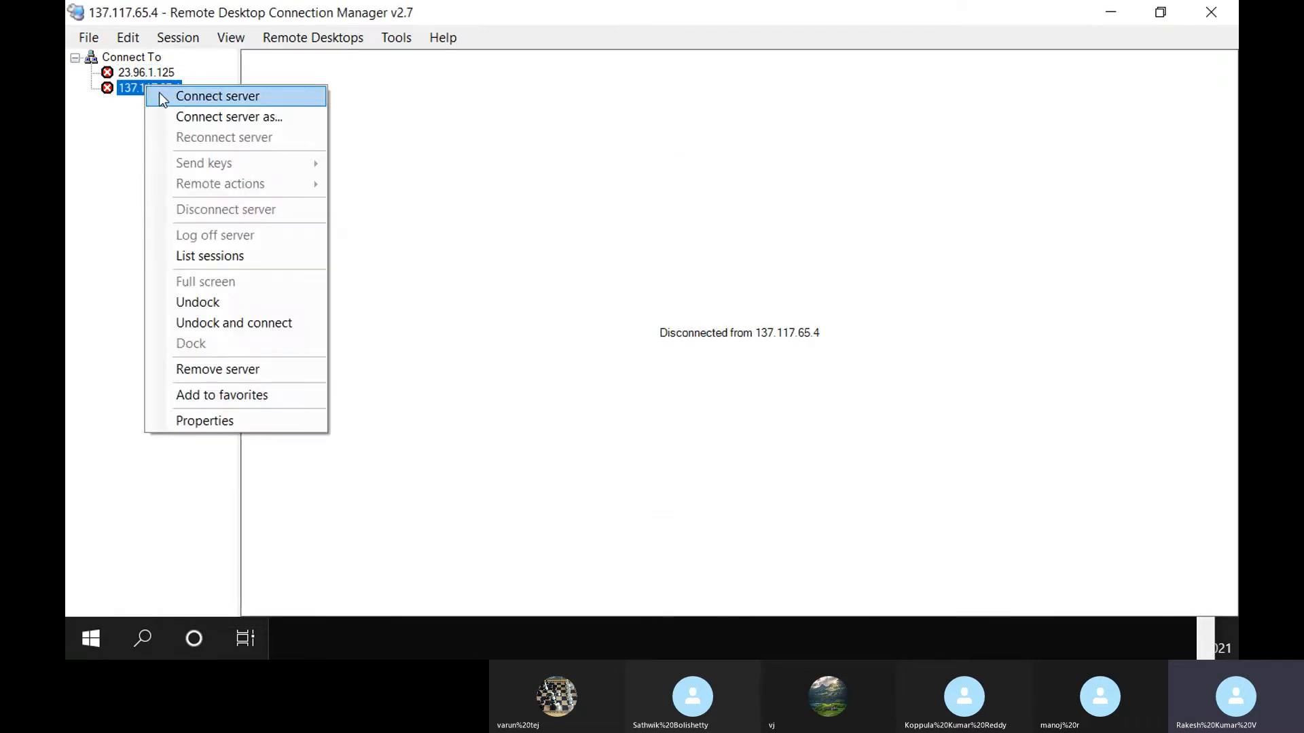
{"action": "left_click", "coordinate": [167, 96]}
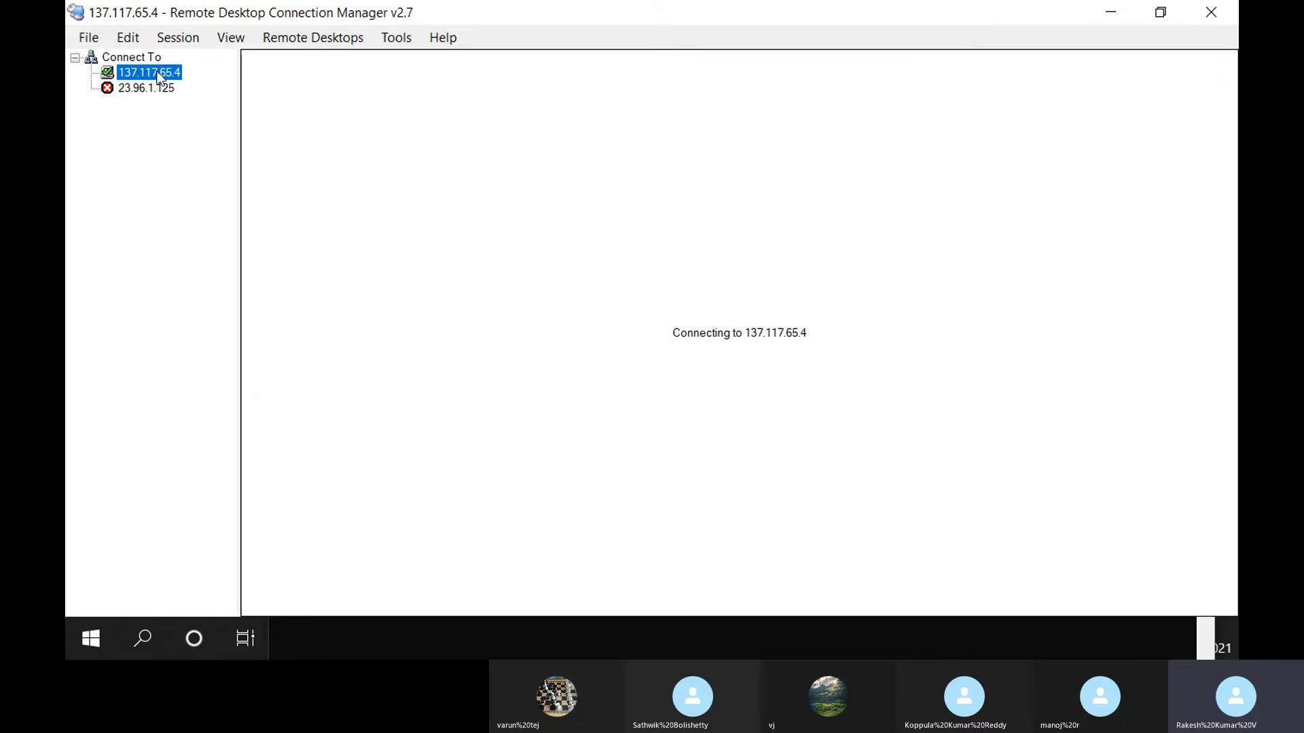
{"action": "left_click", "coordinate": [832, 459]}
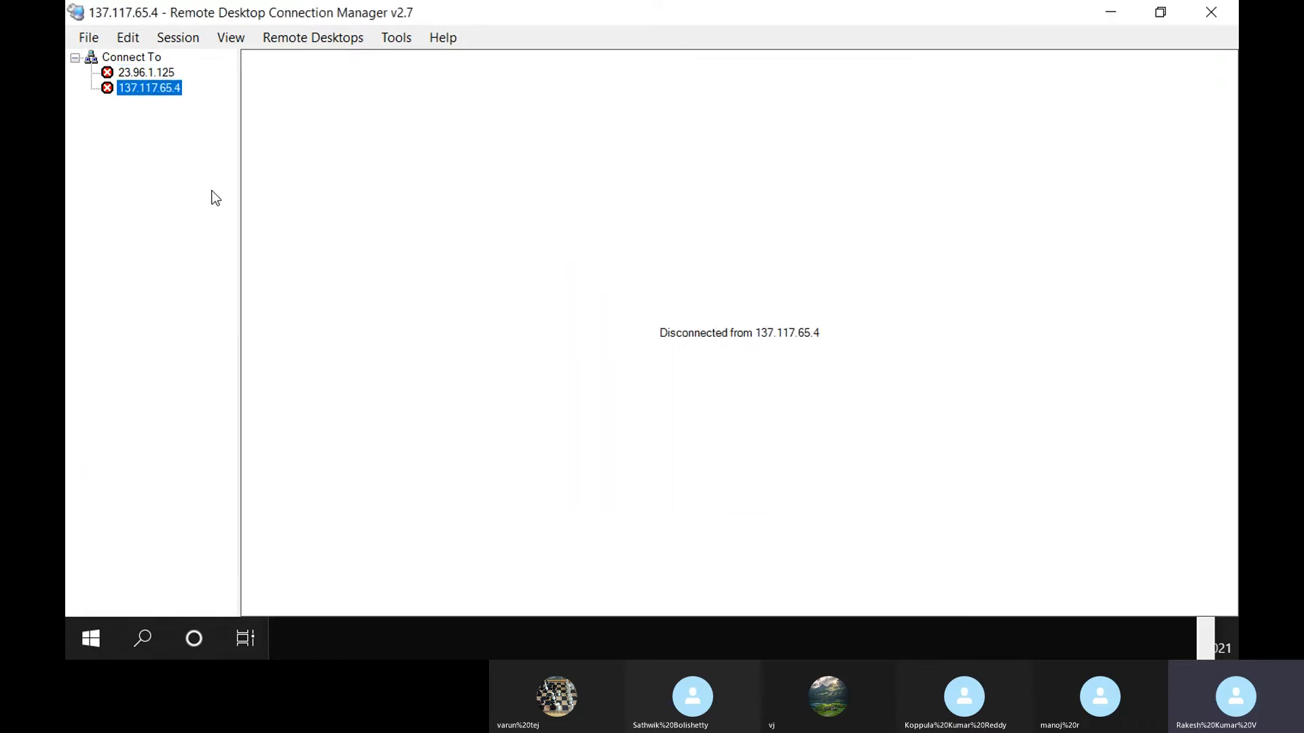
Save a new trainer password in the 137.117.65.4 server's logon credentials
{"action": "right_click", "coordinate": [140, 89]}
{"action": "left_click", "coordinate": [243, 420]}
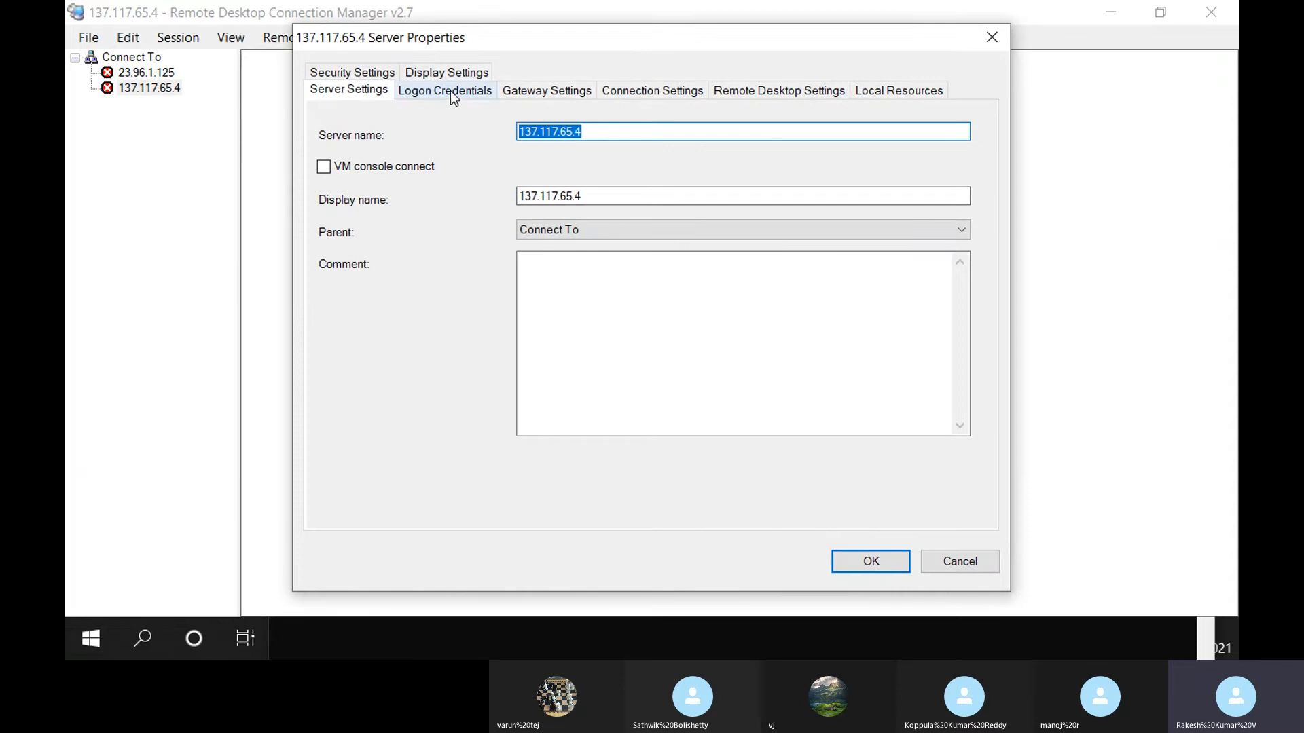
{"action": "left_click", "coordinate": [445, 91]}
{"action": "double_click", "coordinate": [588, 260]}
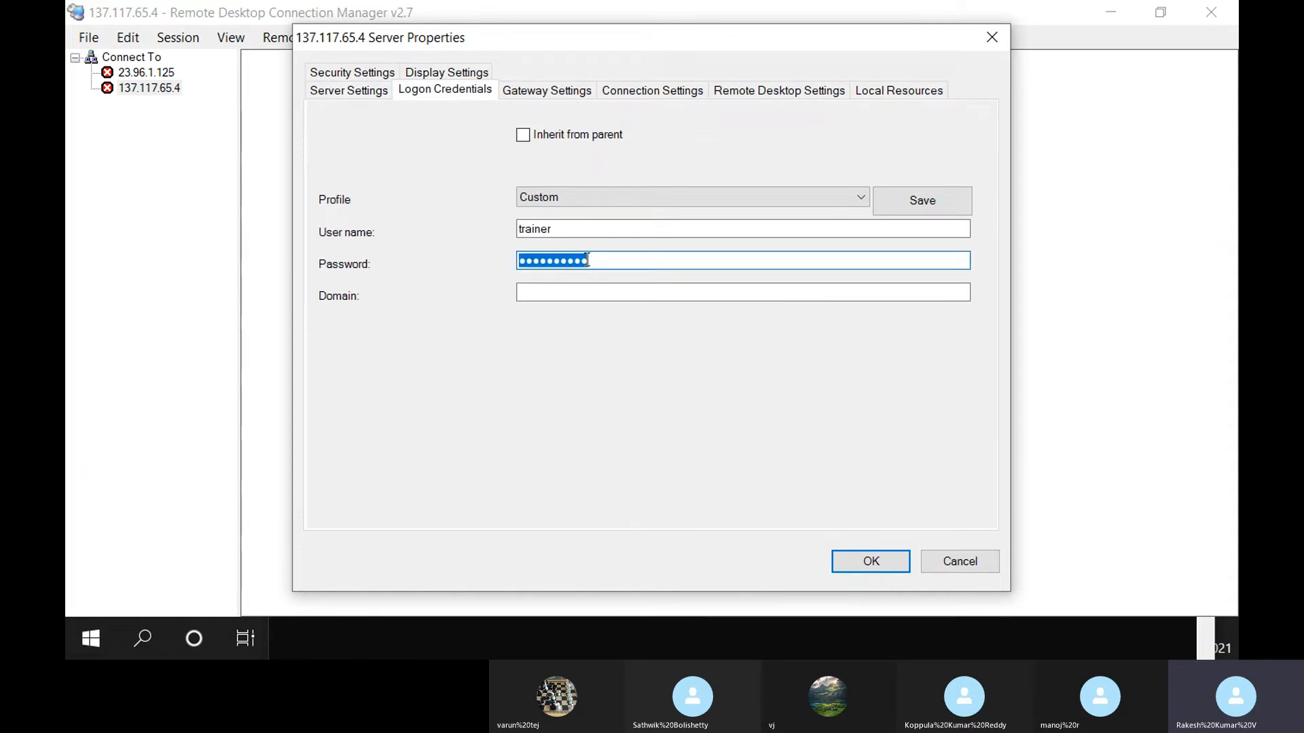
{"action": "type", "text": "p••••••"}
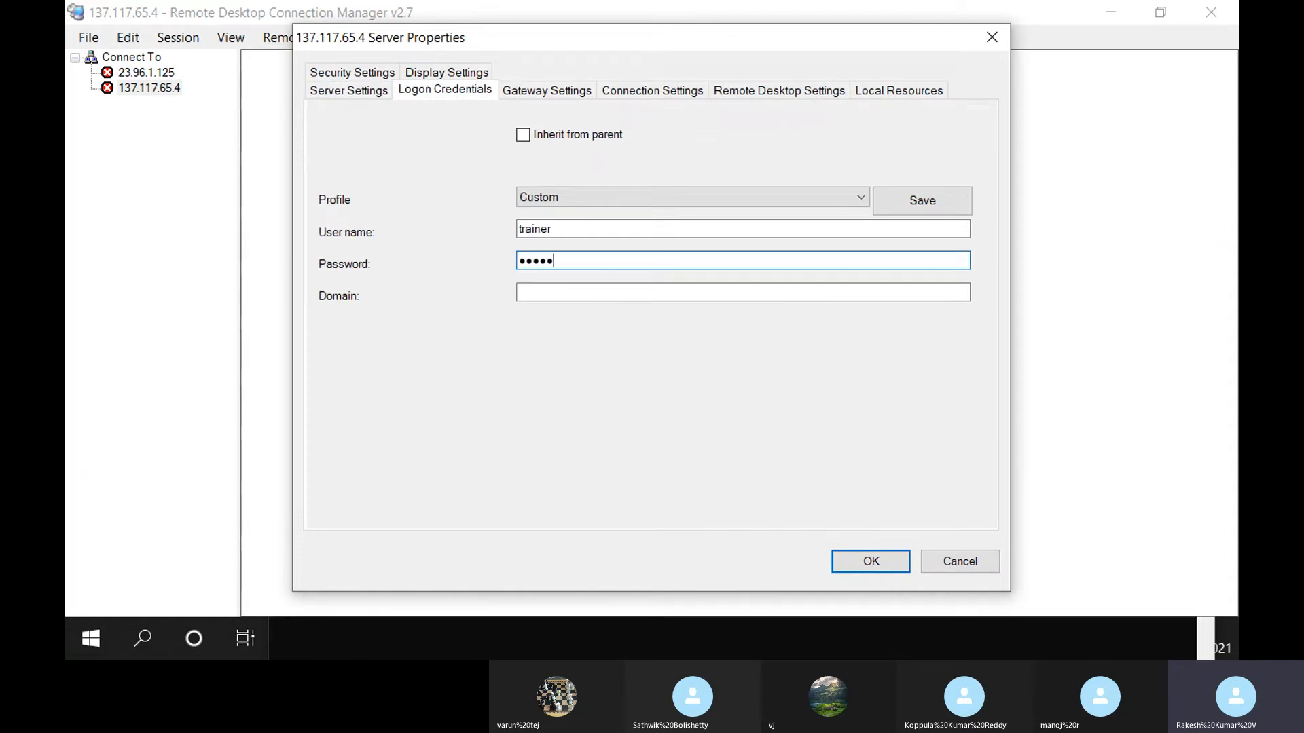
{"action": "type", "text": "••••"}
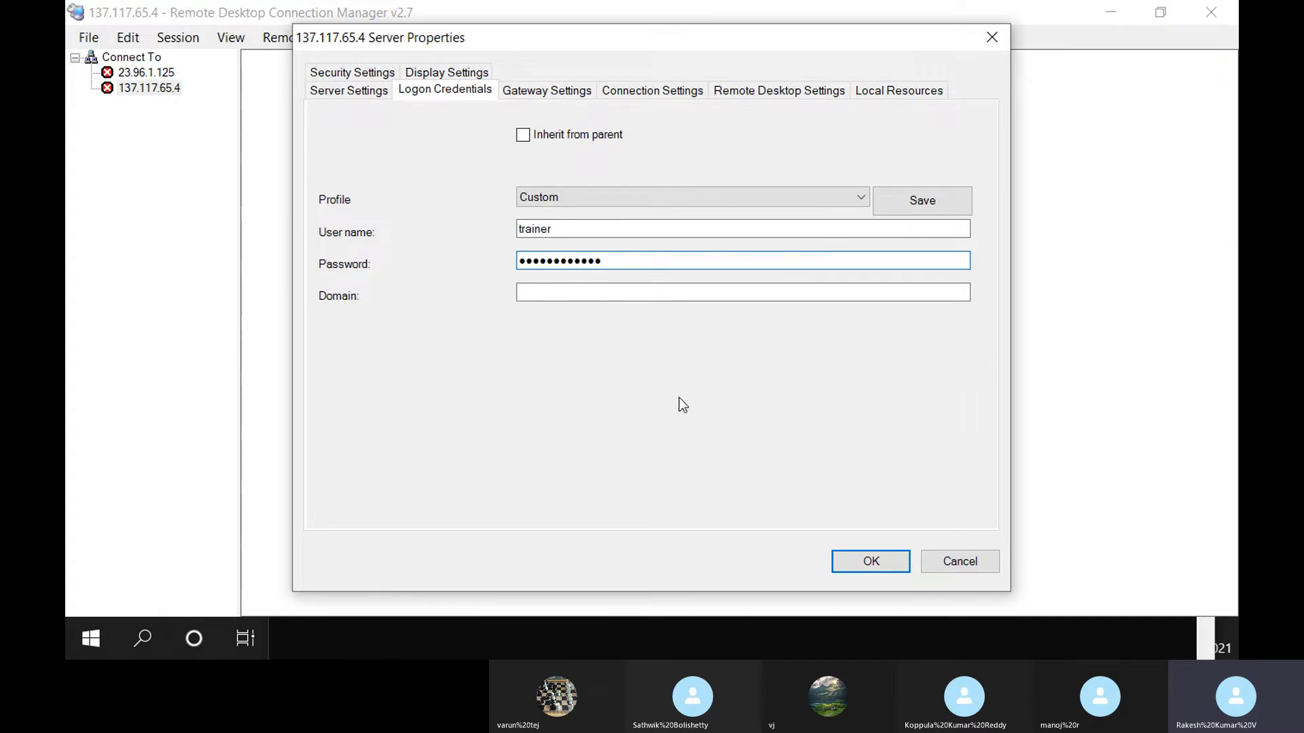
{"action": "left_click", "coordinate": [859, 563]}
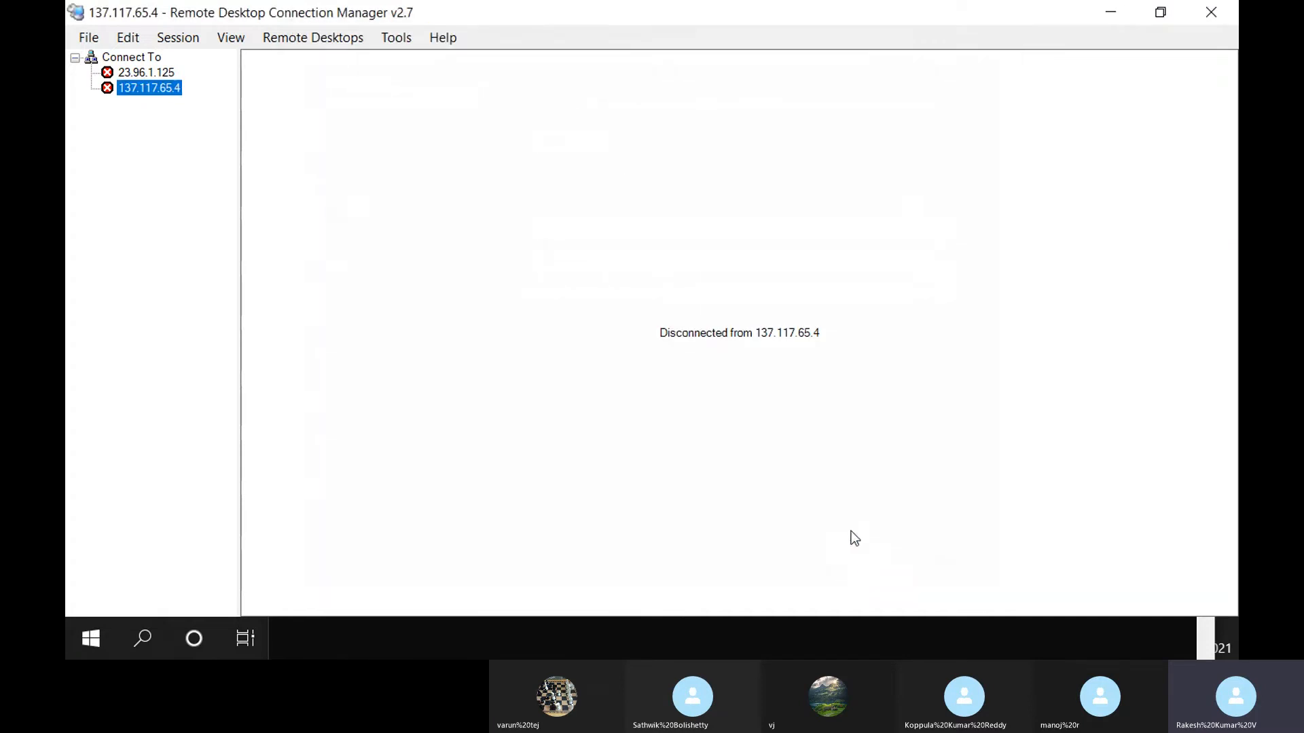
Retry 137.117.65.4 and 23.96.1.125, dismissing both failed-credentials prompts
{"action": "double_click", "coordinate": [130, 89]}
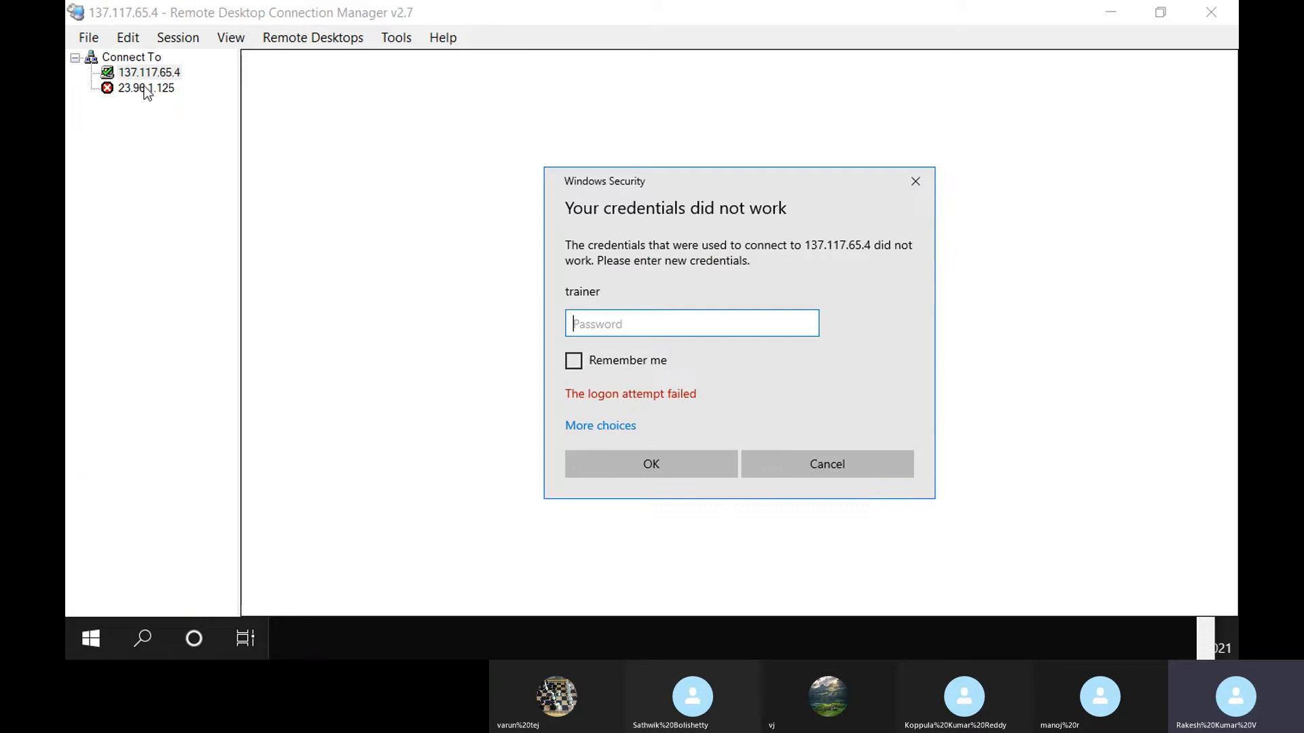
{"action": "left_click", "coordinate": [867, 470]}
{"action": "double_click", "coordinate": [125, 71]}
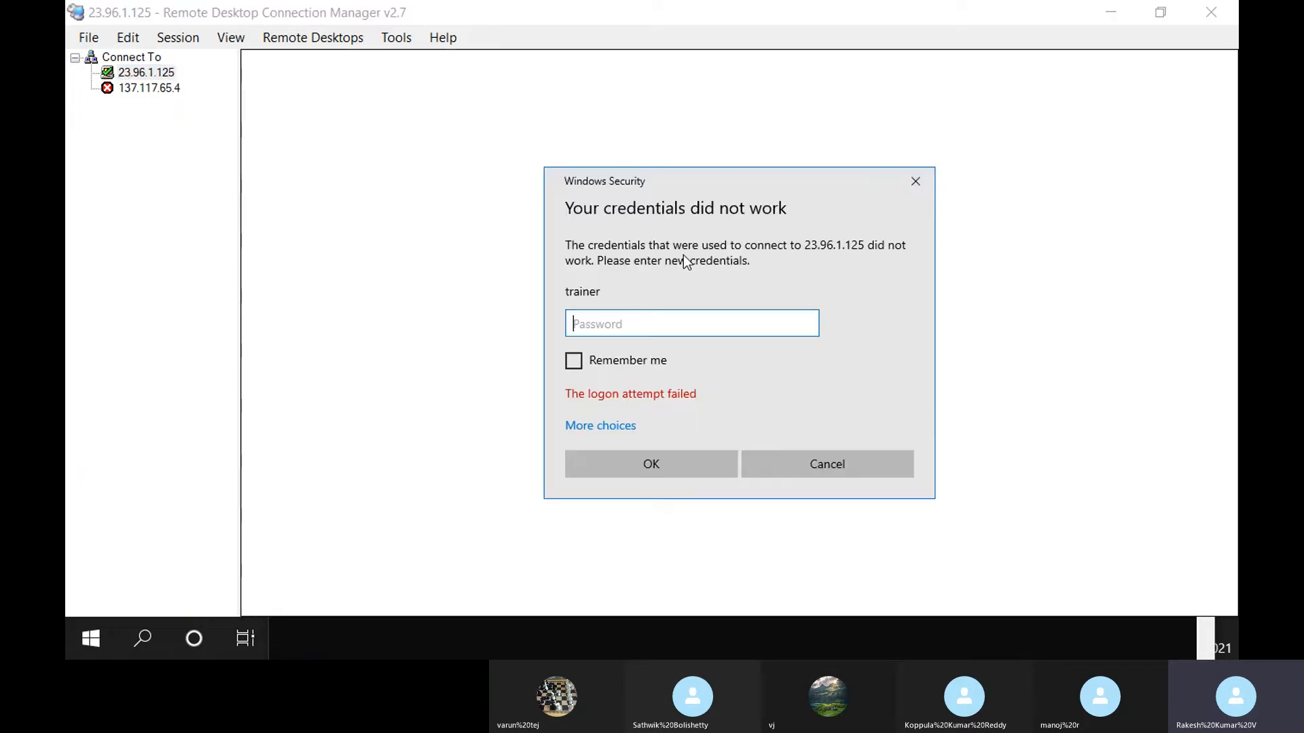
{"action": "type", "text": "••••••••••••"}
{"action": "left_click", "coordinate": [679, 474]}
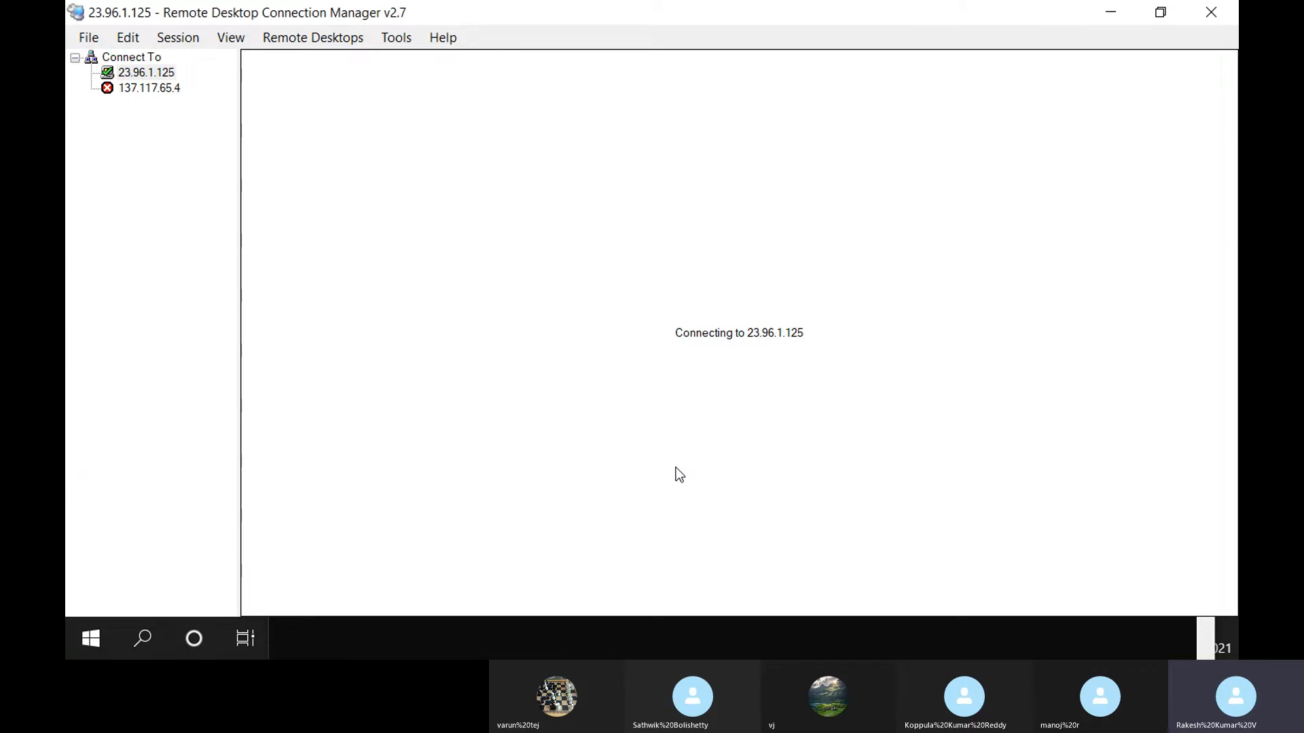
{"action": "left_click", "coordinate": [841, 461]}
{"action": "key", "text": "alt+Tab"}
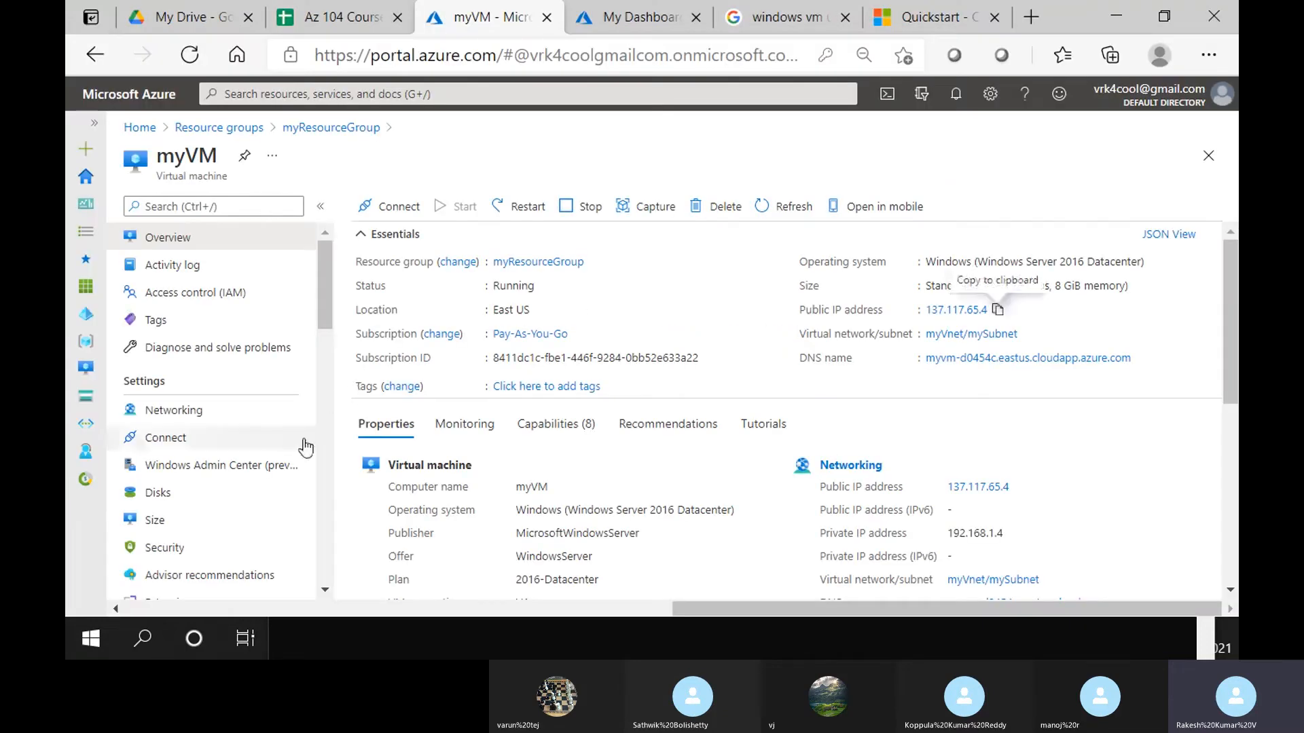
Submit a trainer password reset on myVM in myResourceGroup, then return to Resource groups
{"action": "scroll", "coordinate": [286, 469], "scroll_direction": "down", "scroll_amount": 6}
{"action": "scroll", "coordinate": [286, 468], "scroll_direction": "down", "scroll_amount": 3}
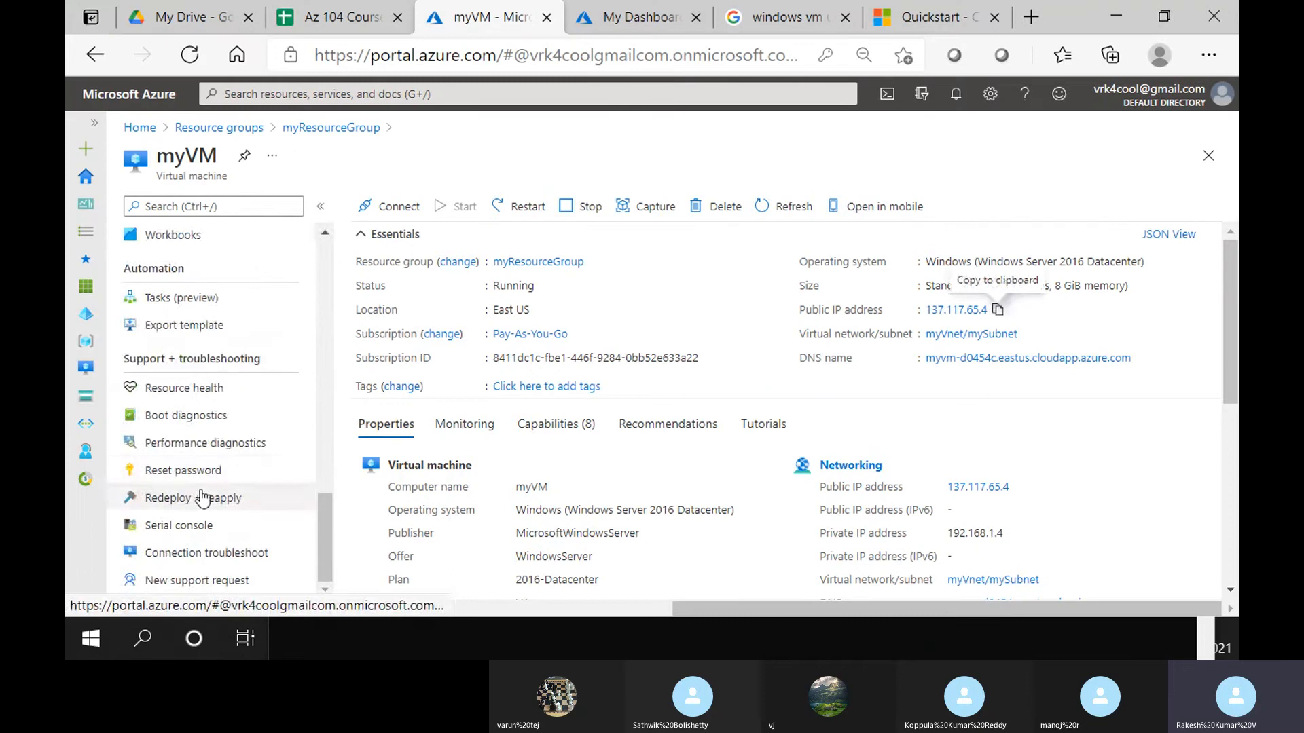
{"action": "left_click", "coordinate": [204, 468]}
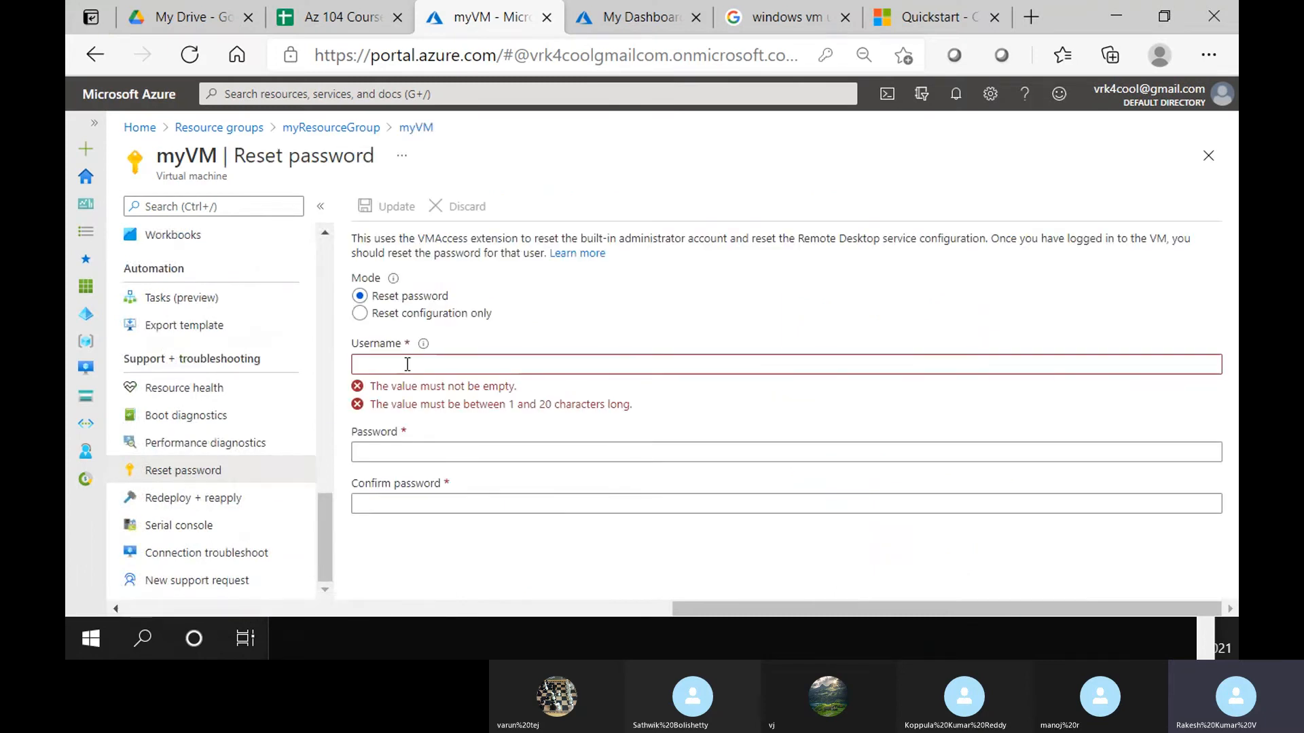
{"action": "left_click", "coordinate": [407, 365]}
{"action": "type", "text": "trainer"}
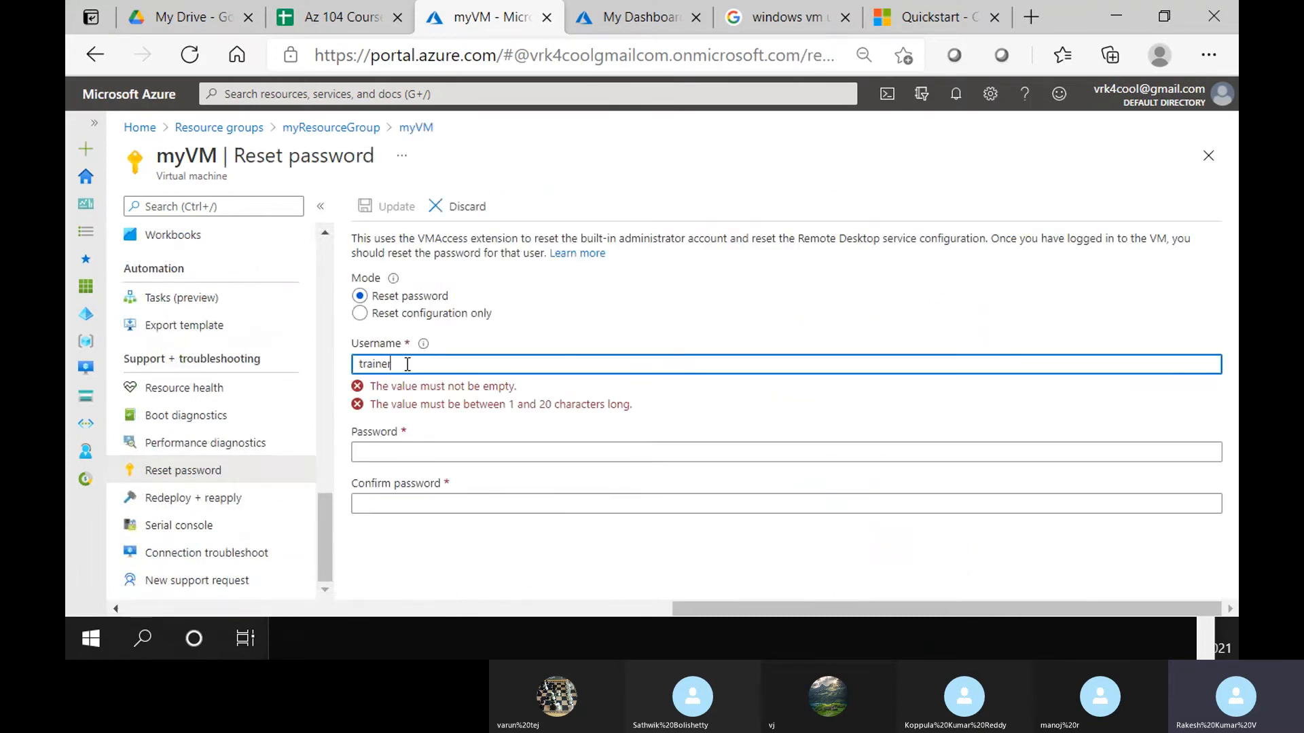
{"action": "key", "text": "Tab"}
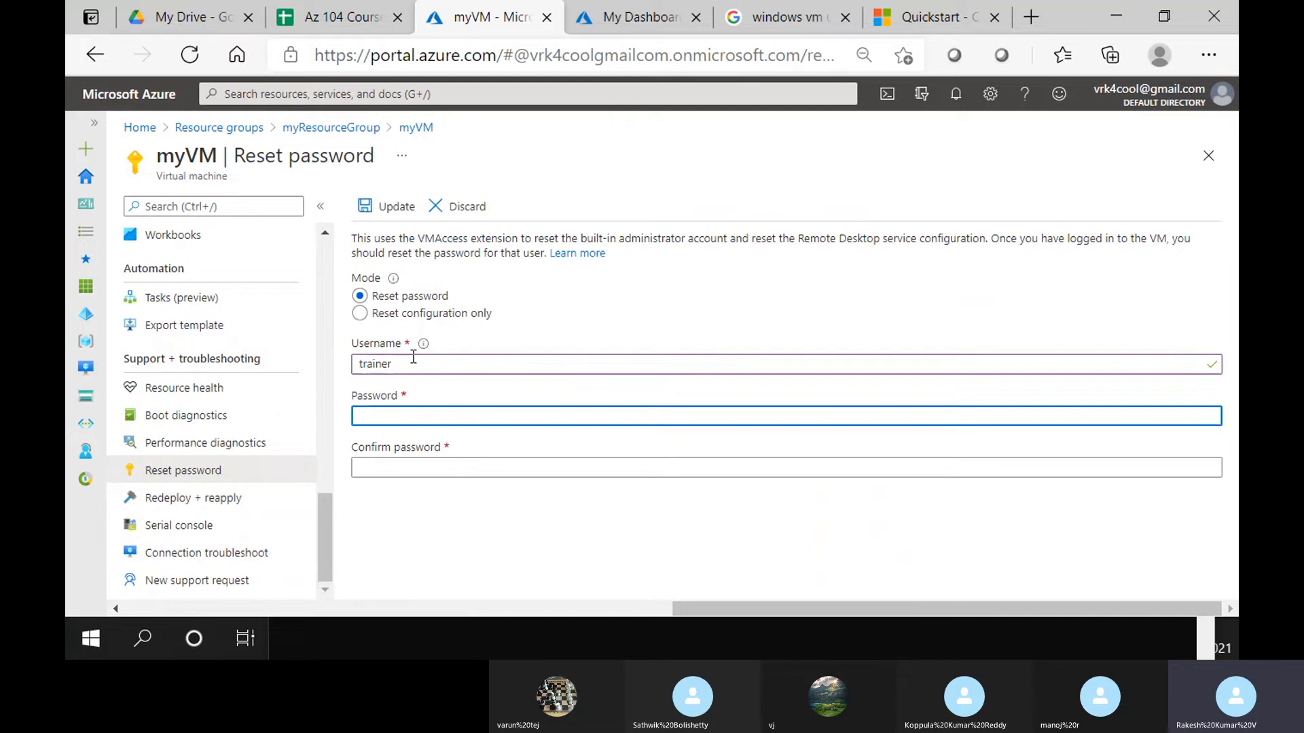
{"action": "type", "text": "•••••••"}
{"action": "key", "text": "Tab"}
{"action": "type", "text": "•"}
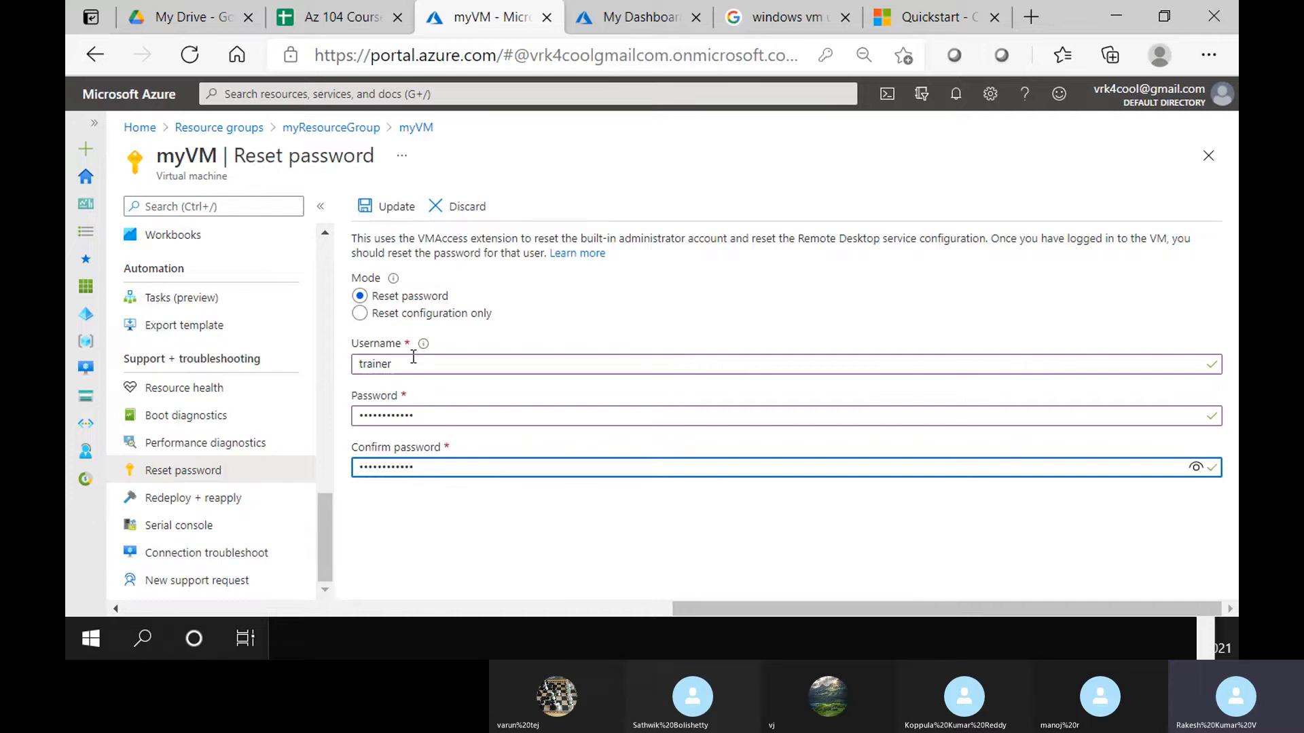
{"action": "left_click", "coordinate": [390, 214]}
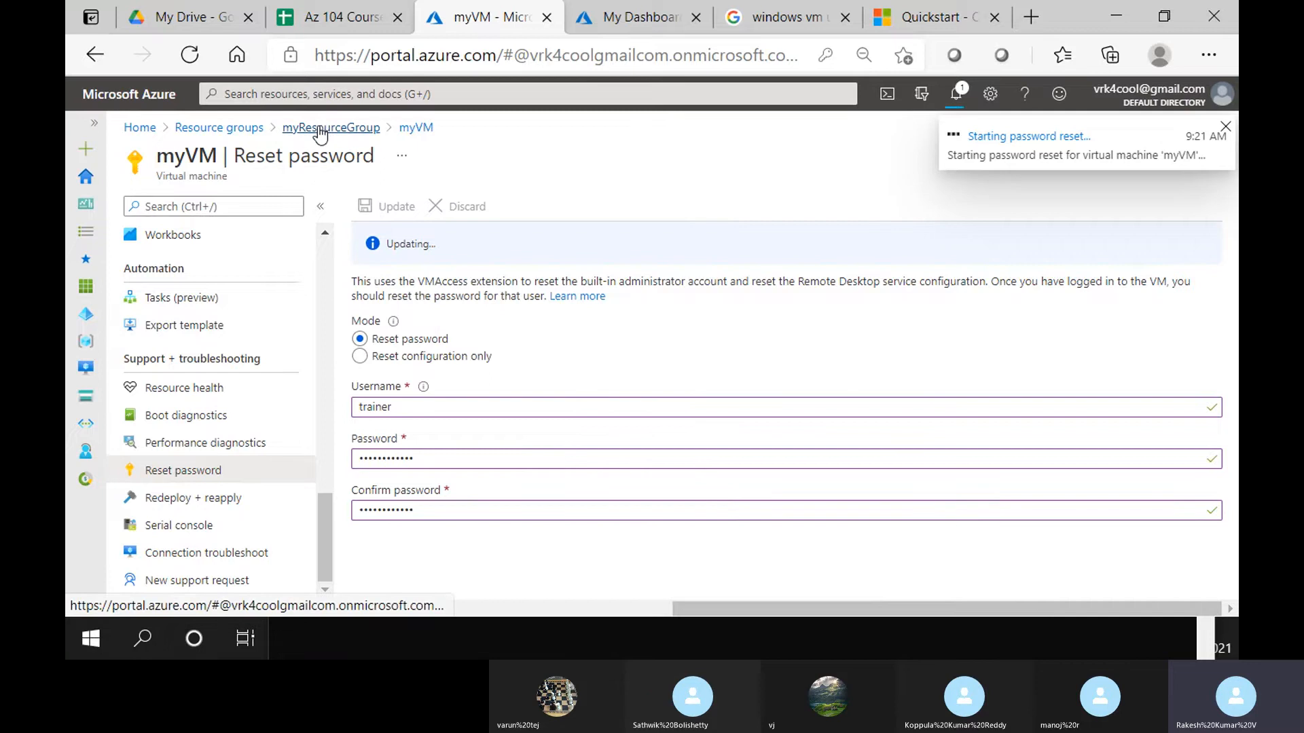
{"action": "left_click", "coordinate": [218, 128]}
Open myVM in ResourceGroup and go to its Reset password page
{"action": "left_click", "coordinate": [206, 428]}
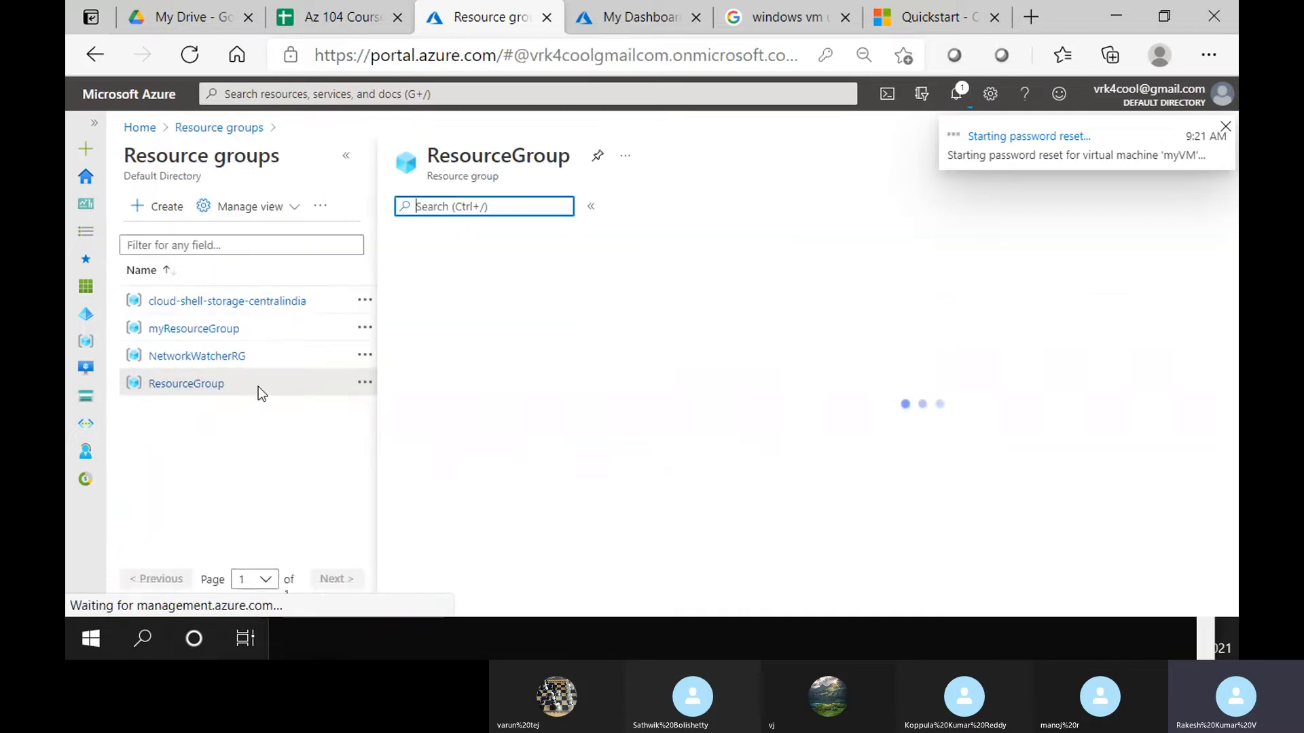
{"action": "scroll", "coordinate": [541, 501], "scroll_direction": "down", "scroll_amount": 10}
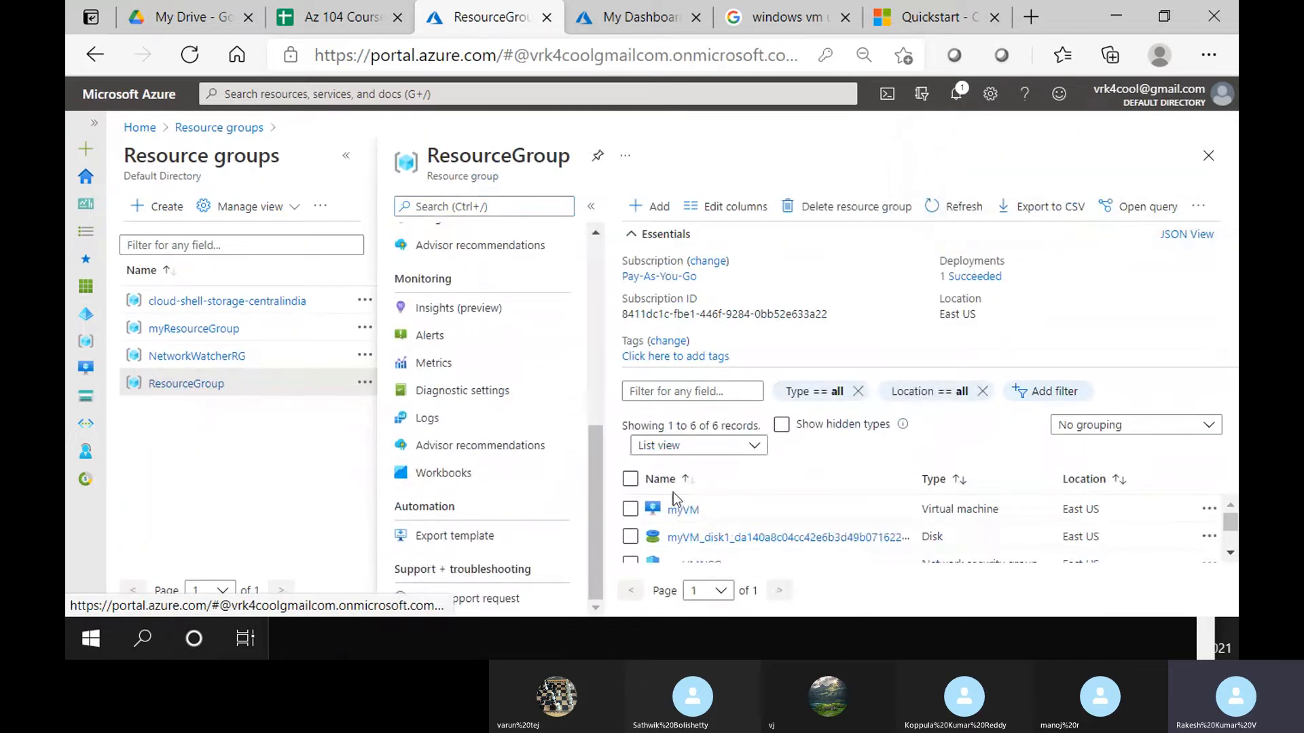
{"action": "left_click", "coordinate": [694, 520]}
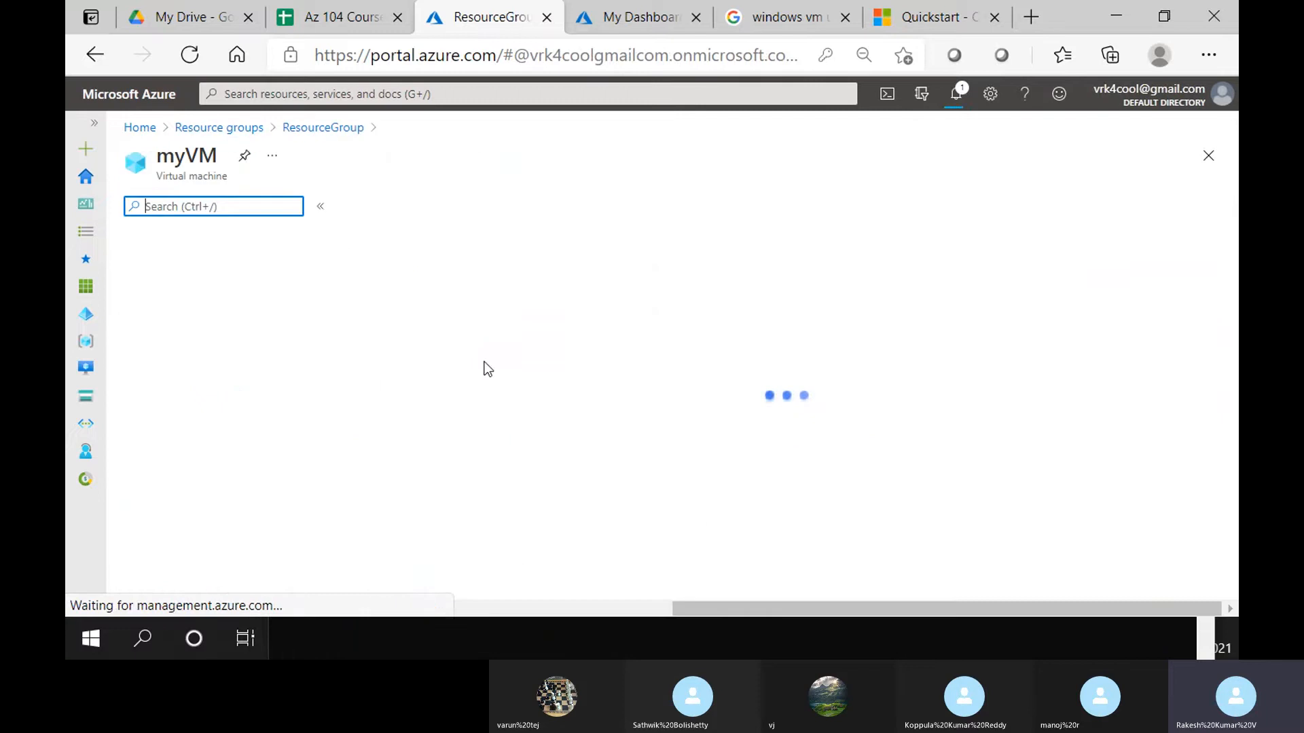
{"action": "scroll", "coordinate": [204, 407], "scroll_direction": "down", "scroll_amount": 5}
{"action": "scroll", "coordinate": [195, 425], "scroll_direction": "down", "scroll_amount": 5}
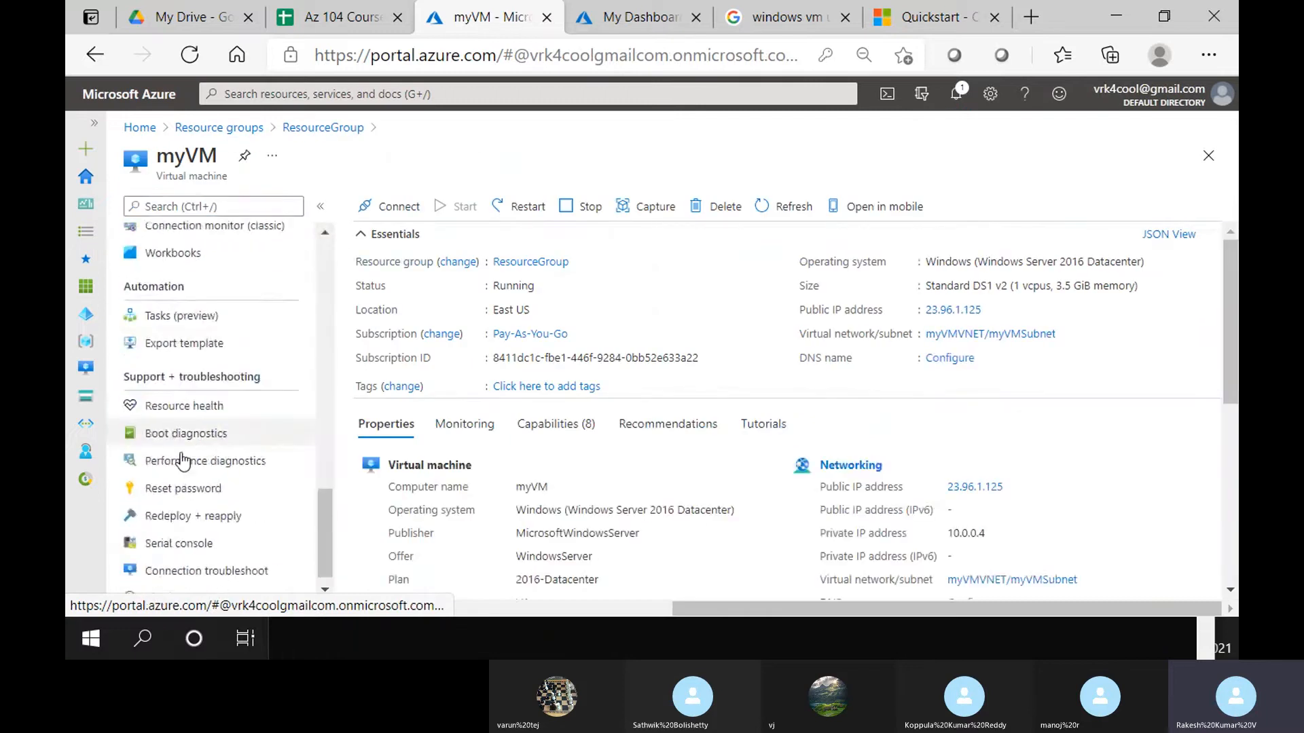
{"action": "left_click", "coordinate": [180, 470]}
Reset the trainer password, verify the confirmed entry, and follow progress in Notifications
{"action": "left_click", "coordinate": [451, 366]}
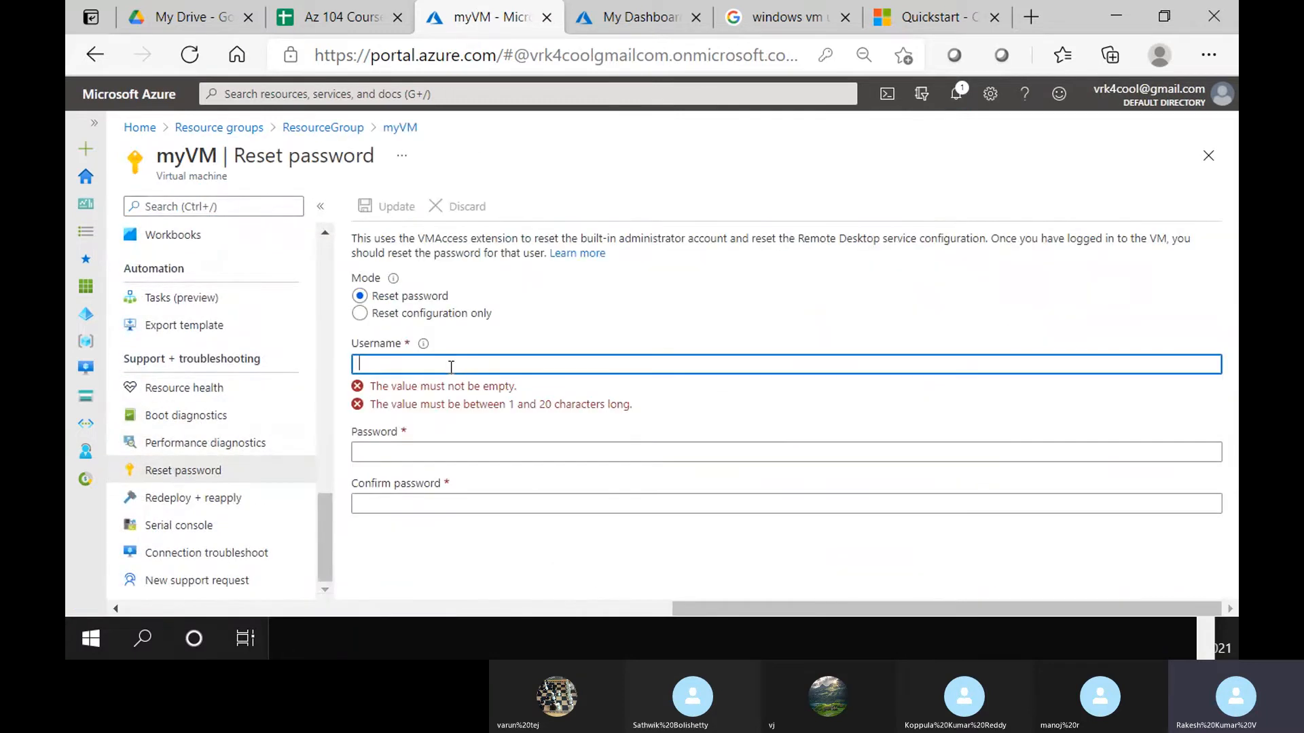
{"action": "type", "text": "traine"}
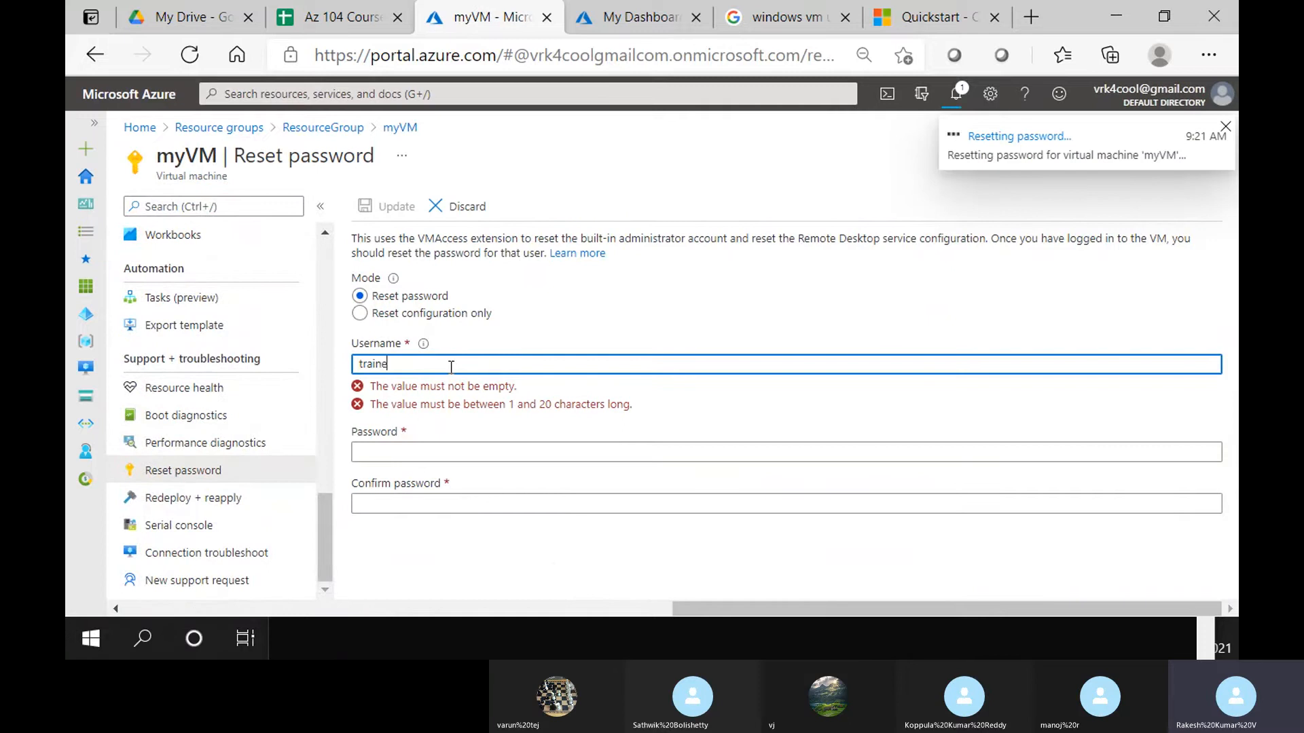
{"action": "type", "text": "r"}
{"action": "key", "text": "Tab"}
{"action": "type", "text": "Pas"}
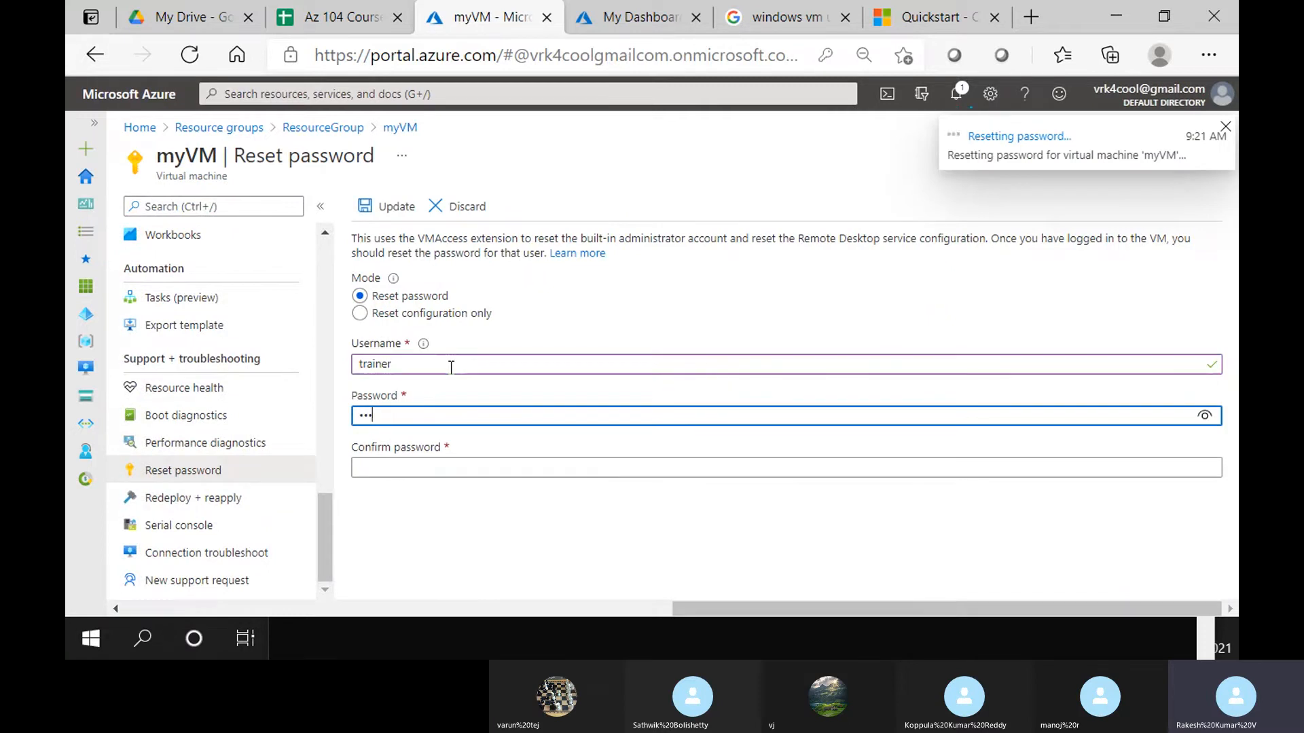
{"action": "type", "text": "•••••••3"}
{"action": "key", "text": "Tab"}
{"action": "type", "text": "Passw"}
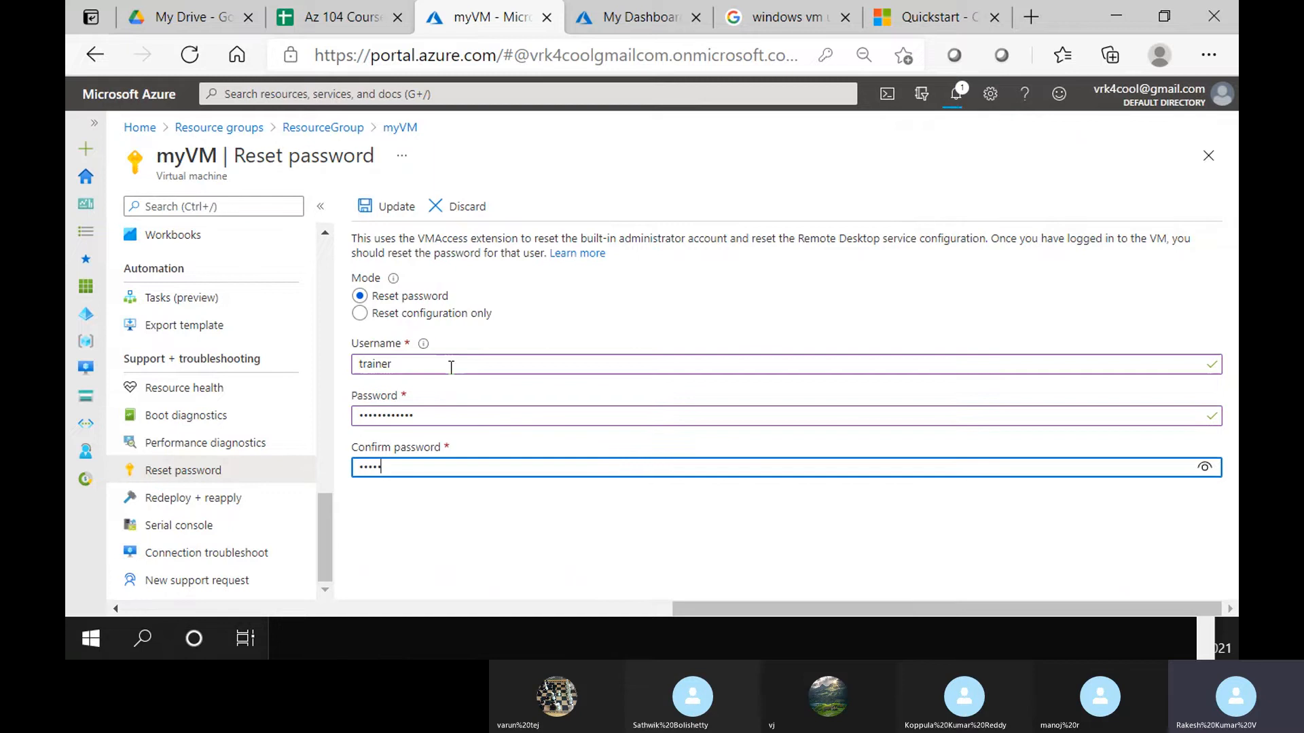
{"action": "type", "text": "or"}
{"action": "type", "text": "d@12"}
{"action": "type", "text": "3"}
{"action": "left_click", "coordinate": [1195, 469]}
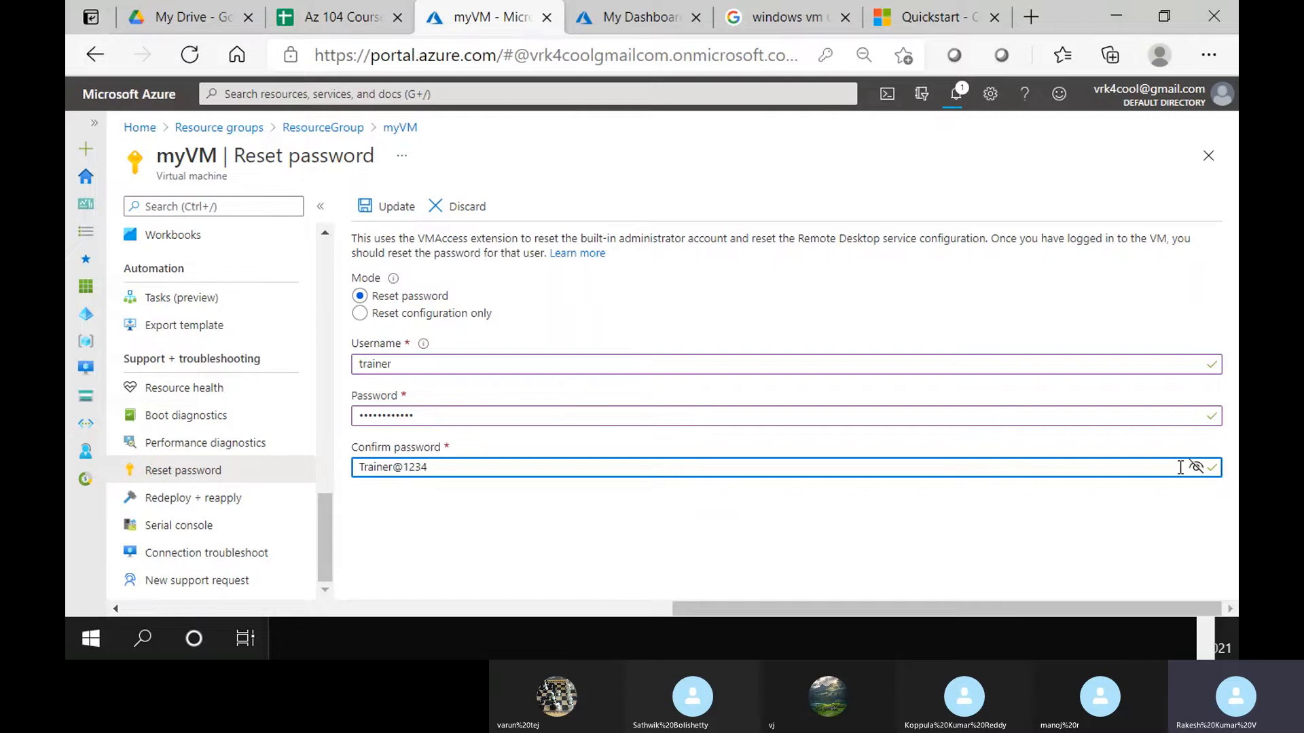
{"action": "left_click", "coordinate": [387, 206]}
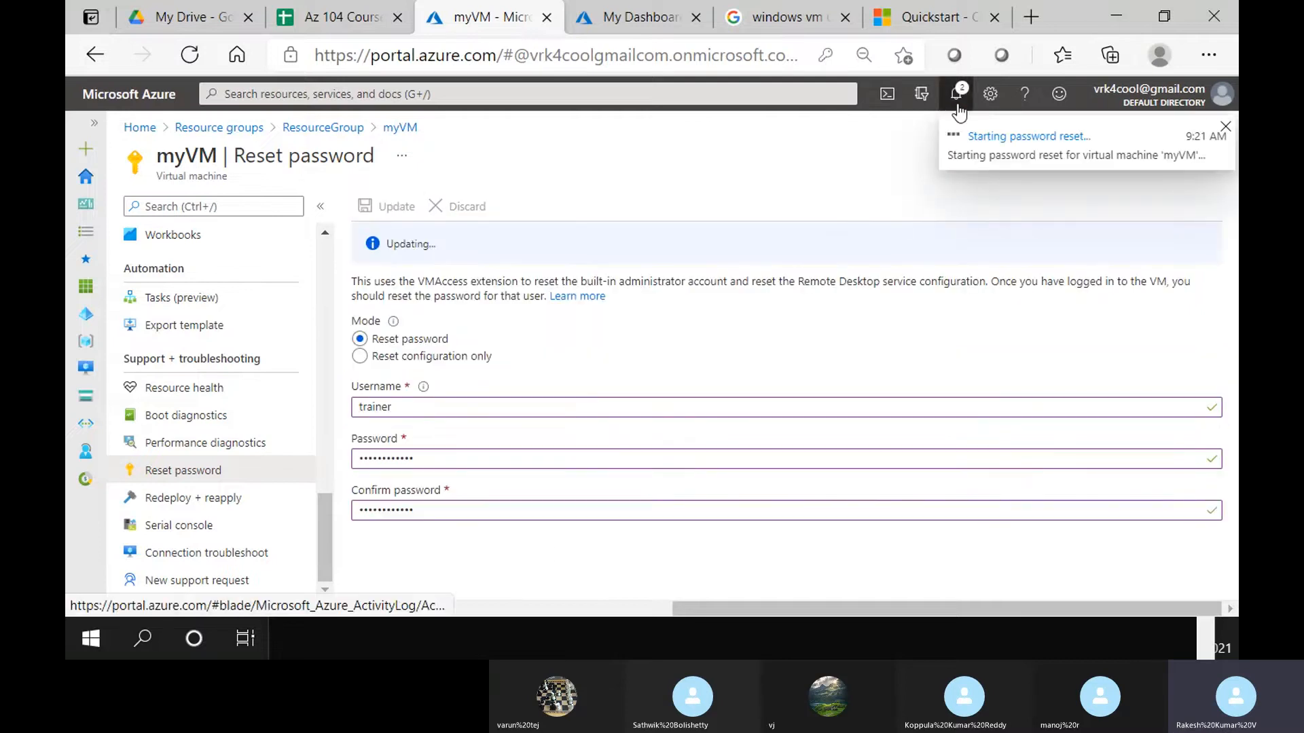
{"action": "left_click", "coordinate": [955, 93]}
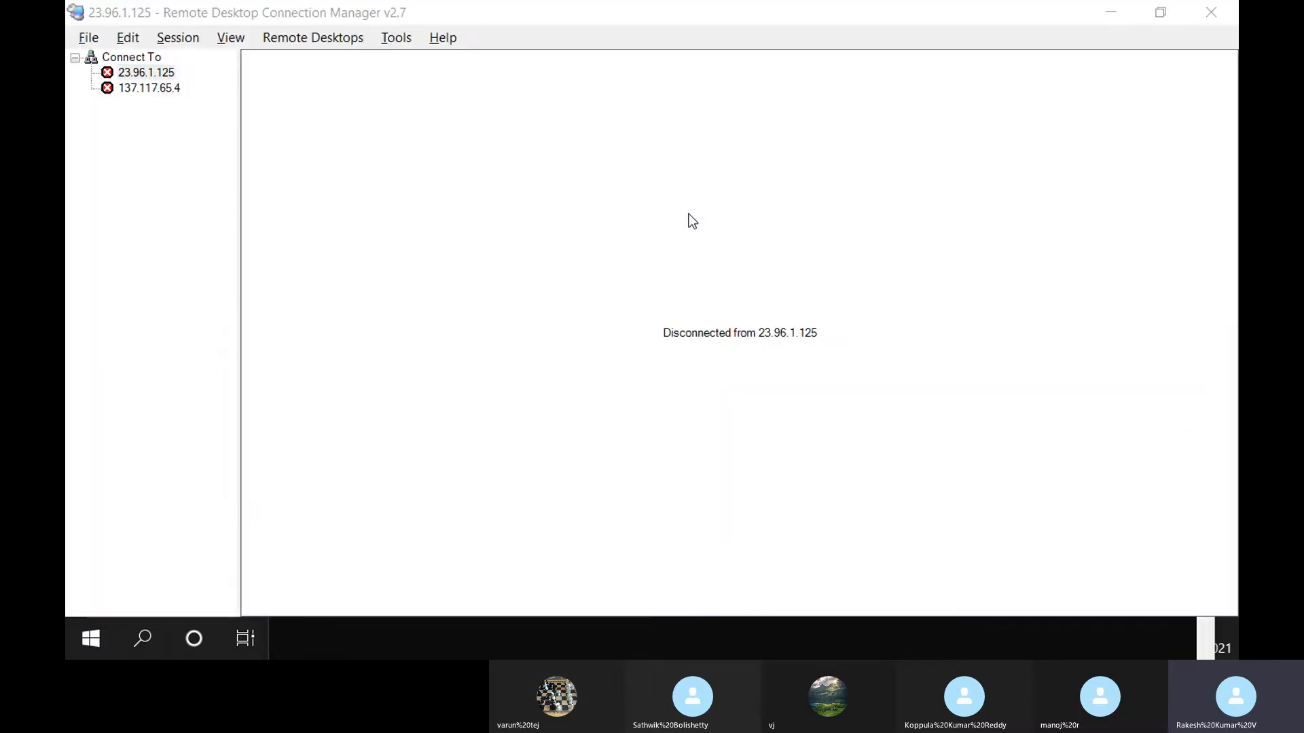
Move to the Labs notes in Visual Studio Code holding the az vm create command
{"action": "key", "text": "alt+Tab"}
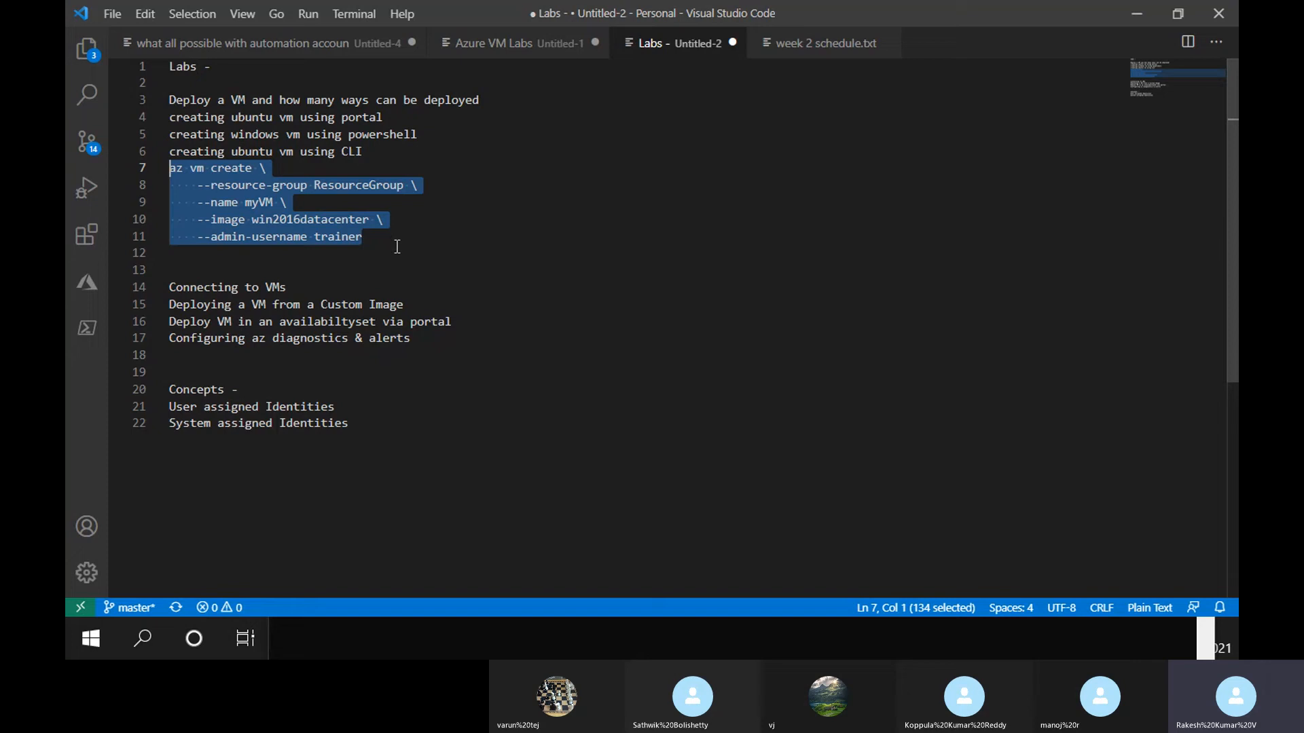
Replace 'ubuntu' with lowercase 'windows' so line 6 reads 'creating windows vm using CLI'
{"action": "left_click", "coordinate": [342, 217]}
{"action": "left_click_drag", "start_coordinate": [370, 153], "coordinate": [136, 152]}
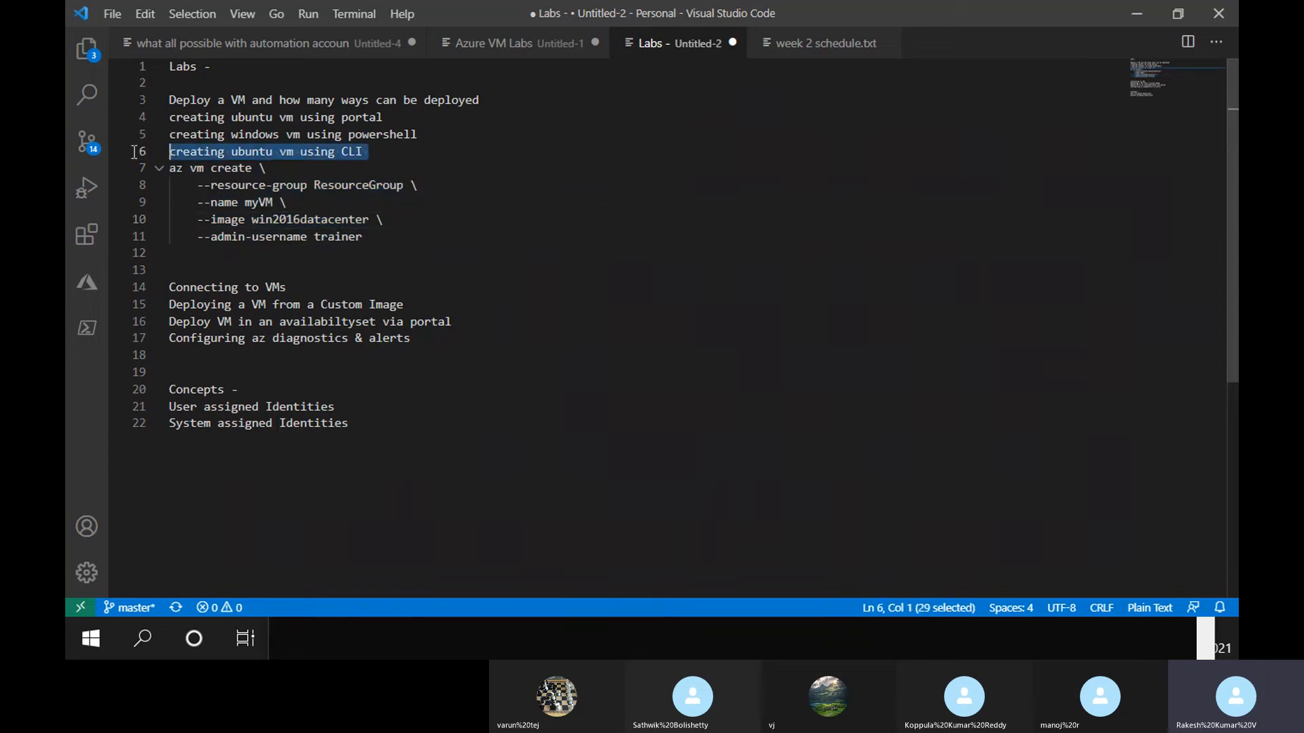
{"action": "left_click_drag", "start_coordinate": [426, 135], "coordinate": [161, 138]}
{"action": "double_click", "coordinate": [254, 151]}
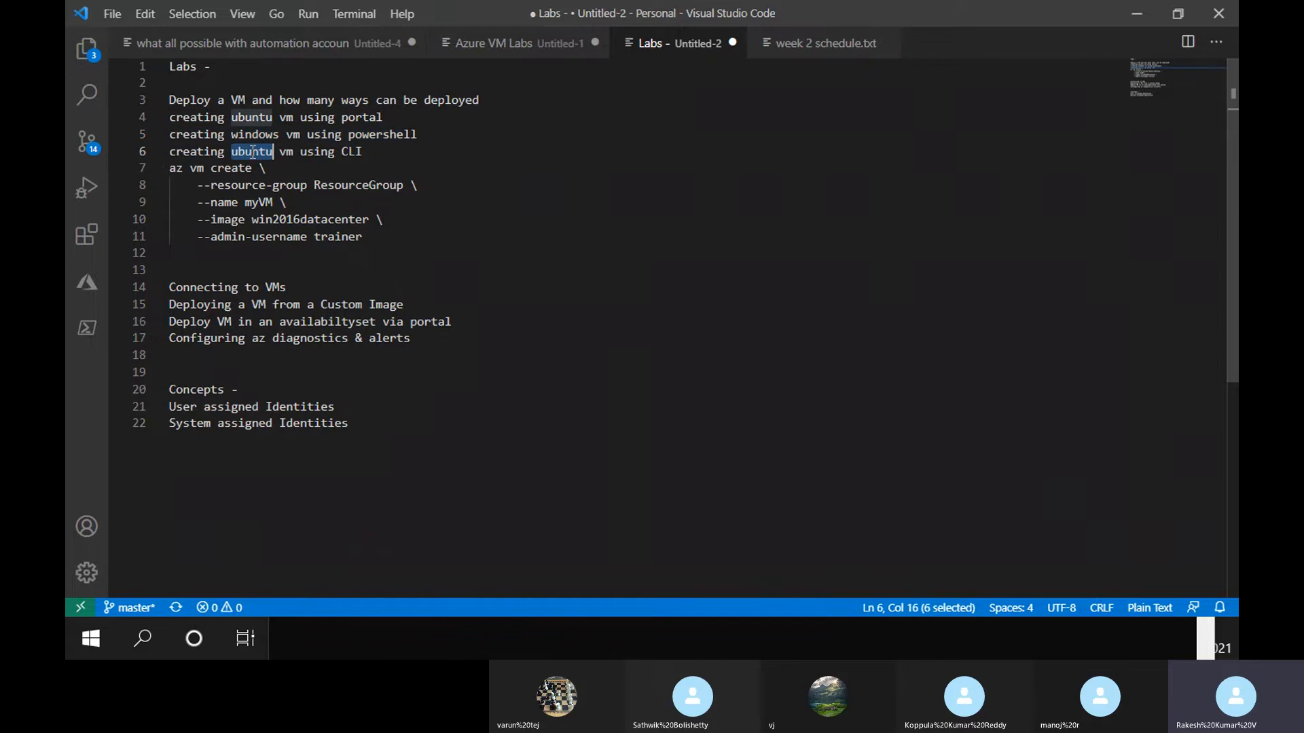
{"action": "type", "text": "Windows"}
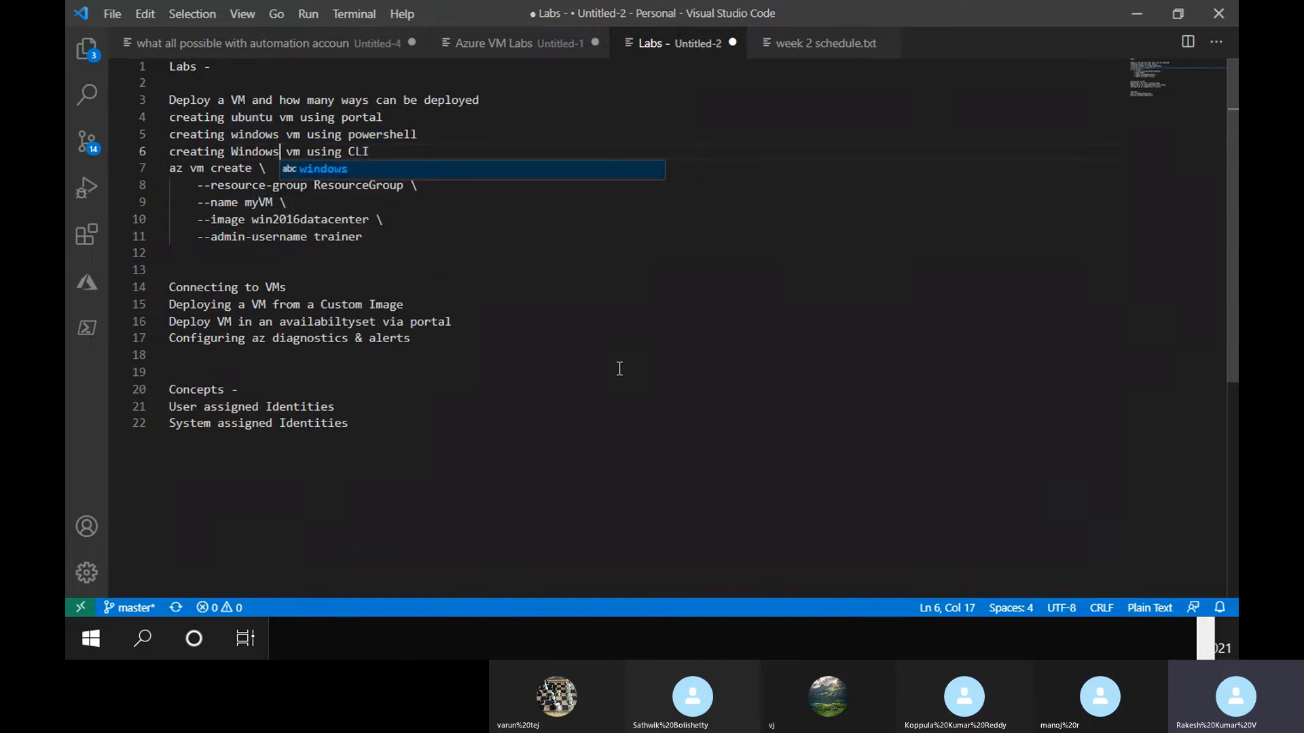
{"action": "left_click", "coordinate": [229, 149]}
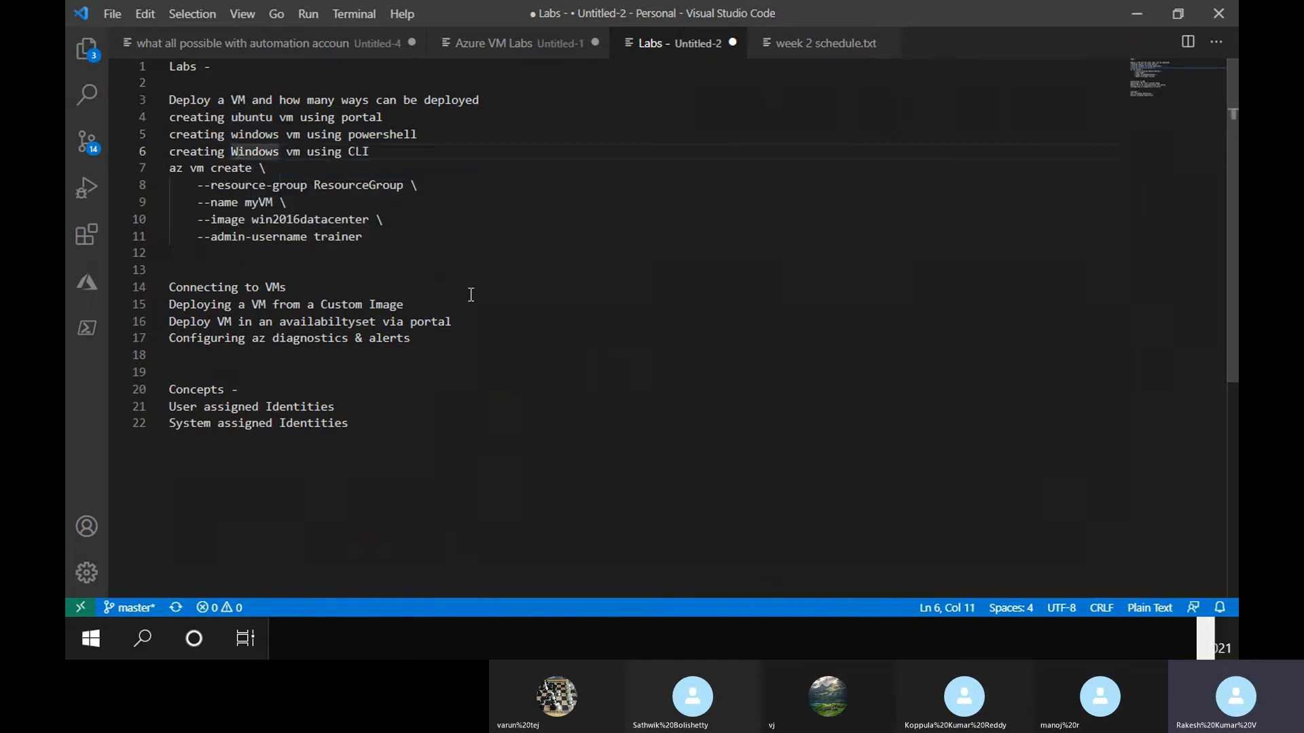
{"action": "key", "text": "Delete"}
{"action": "type", "text": "w"}
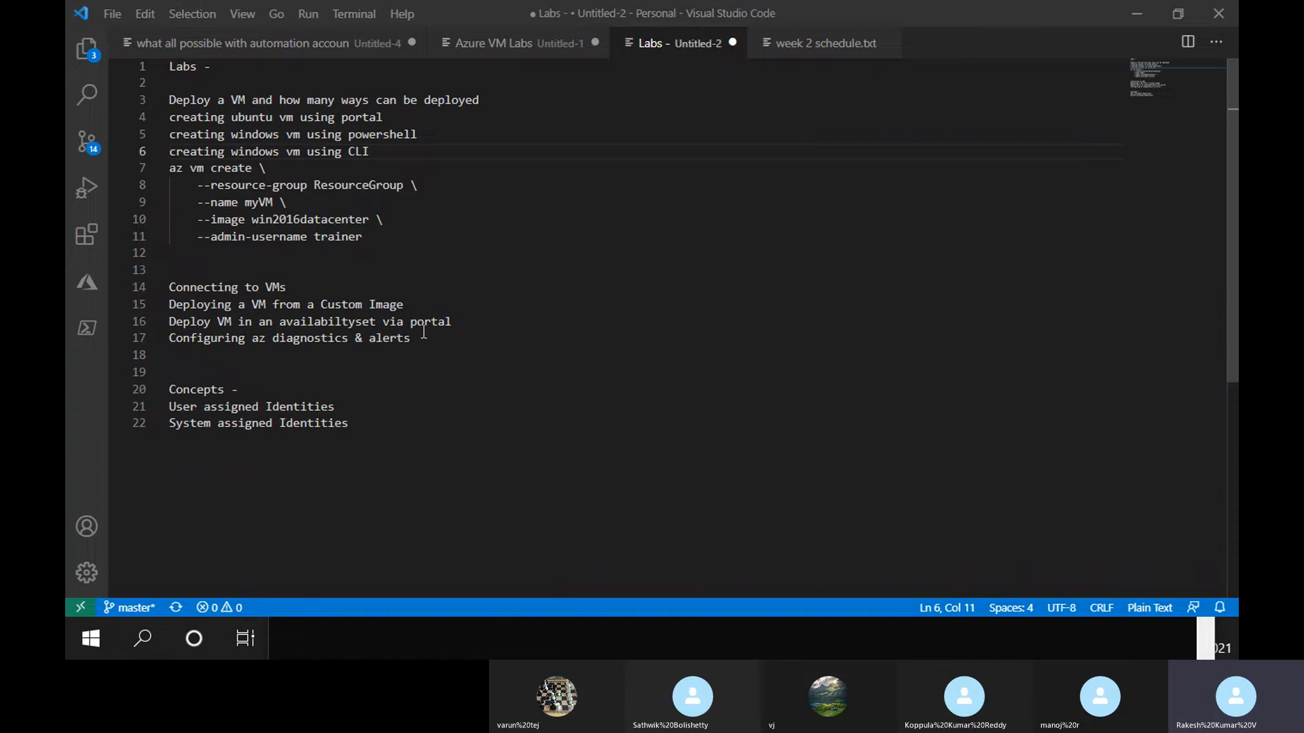
{"action": "key", "text": "alt+Tab"}
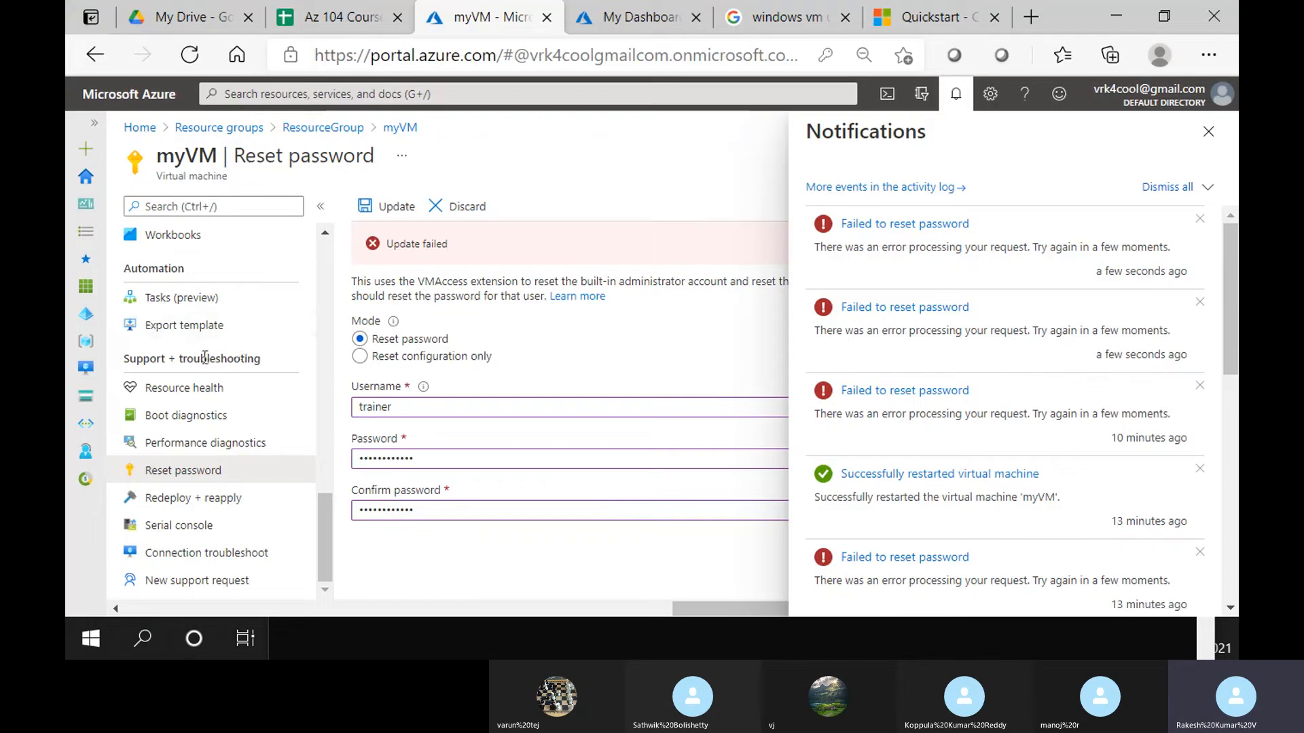
Open myVM's Networking page, discard the unsaved reset edits, and close Notifications
{"action": "scroll", "coordinate": [222, 371], "scroll_direction": "up", "scroll_amount": 8}
{"action": "scroll", "coordinate": [223, 340], "scroll_direction": "up", "scroll_amount": 4}
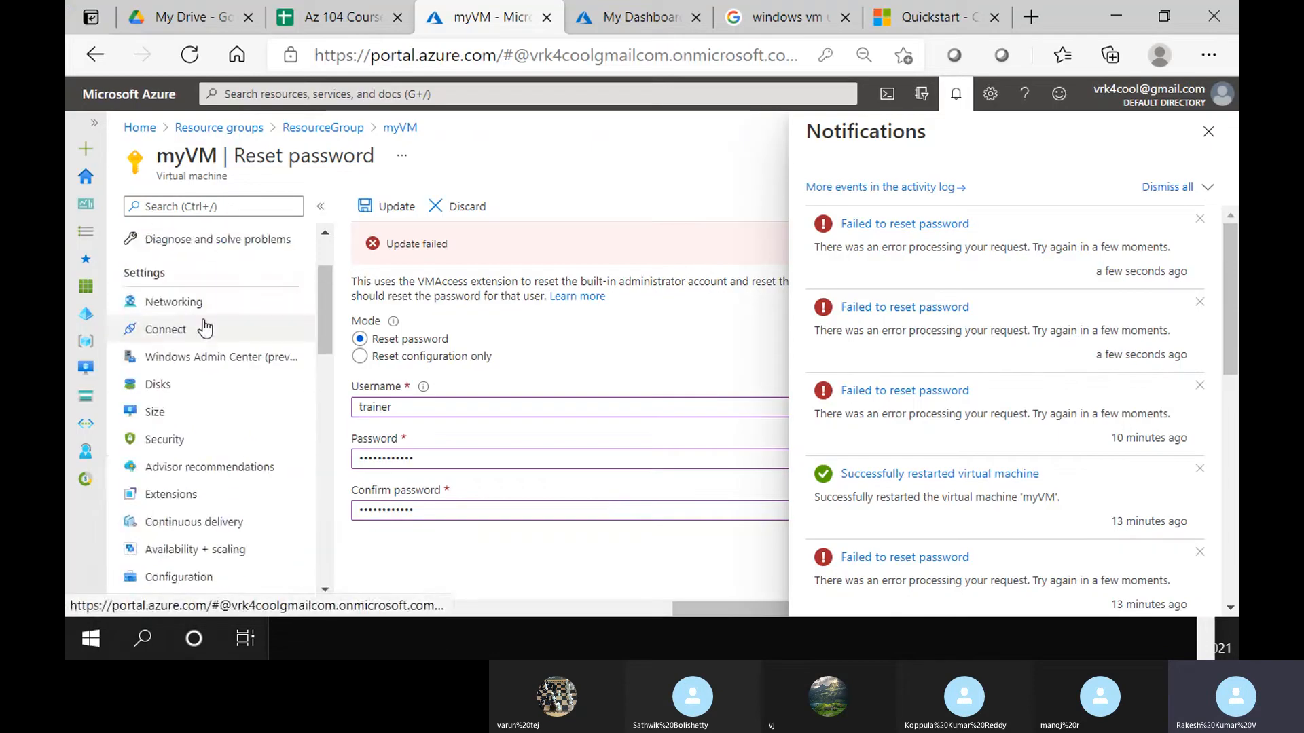
{"action": "left_click", "coordinate": [174, 303]}
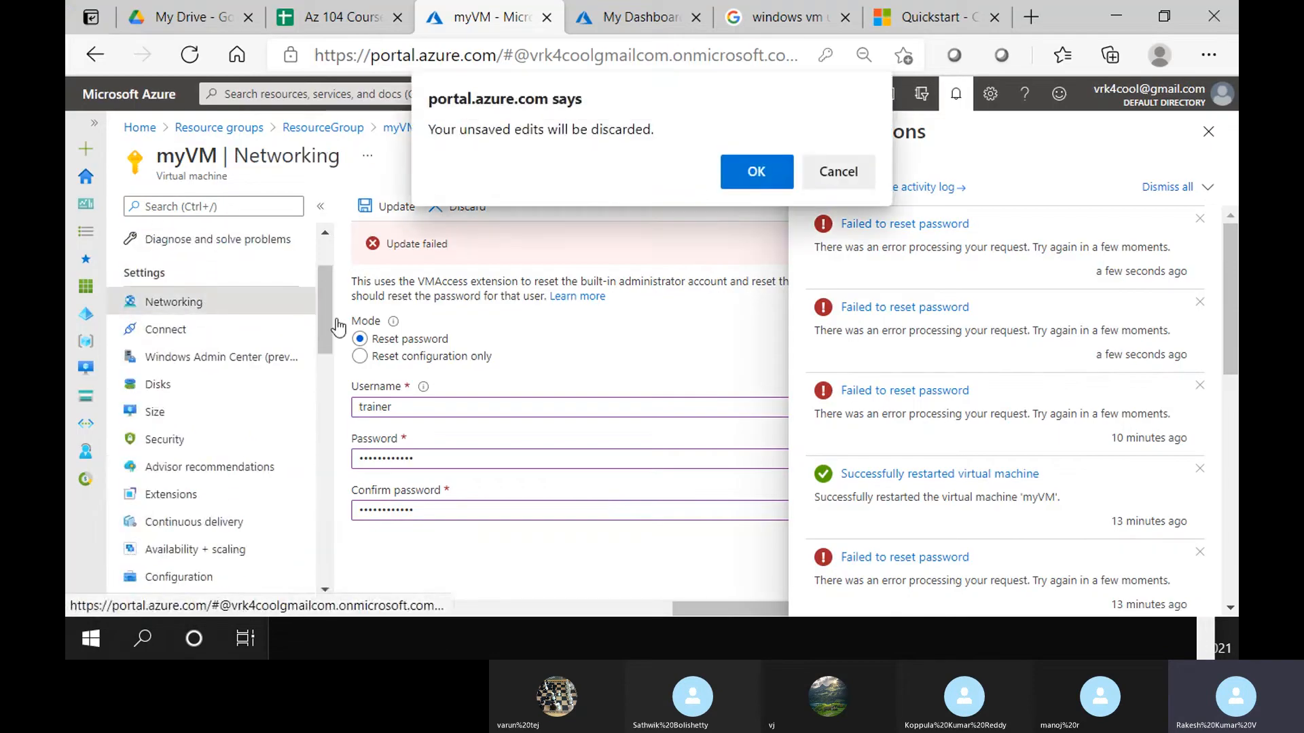
{"action": "left_click", "coordinate": [743, 174]}
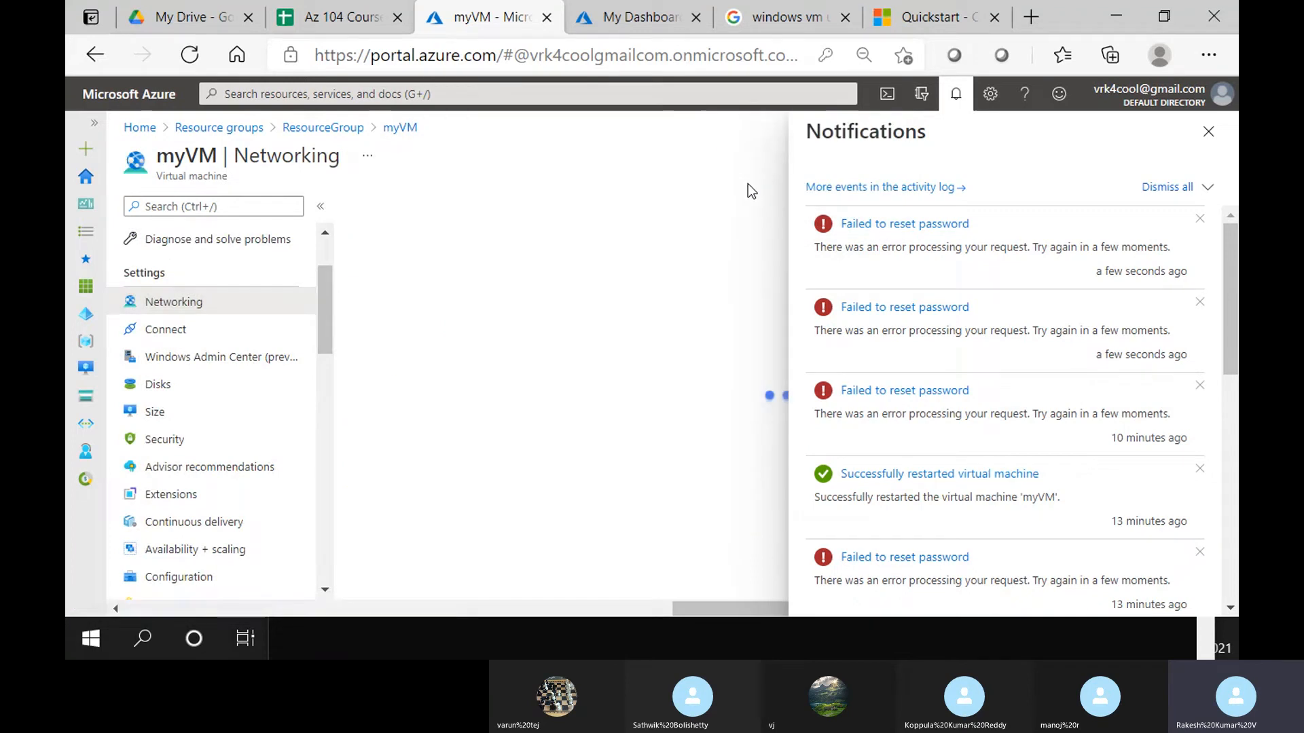
{"action": "left_click", "coordinate": [1208, 132]}
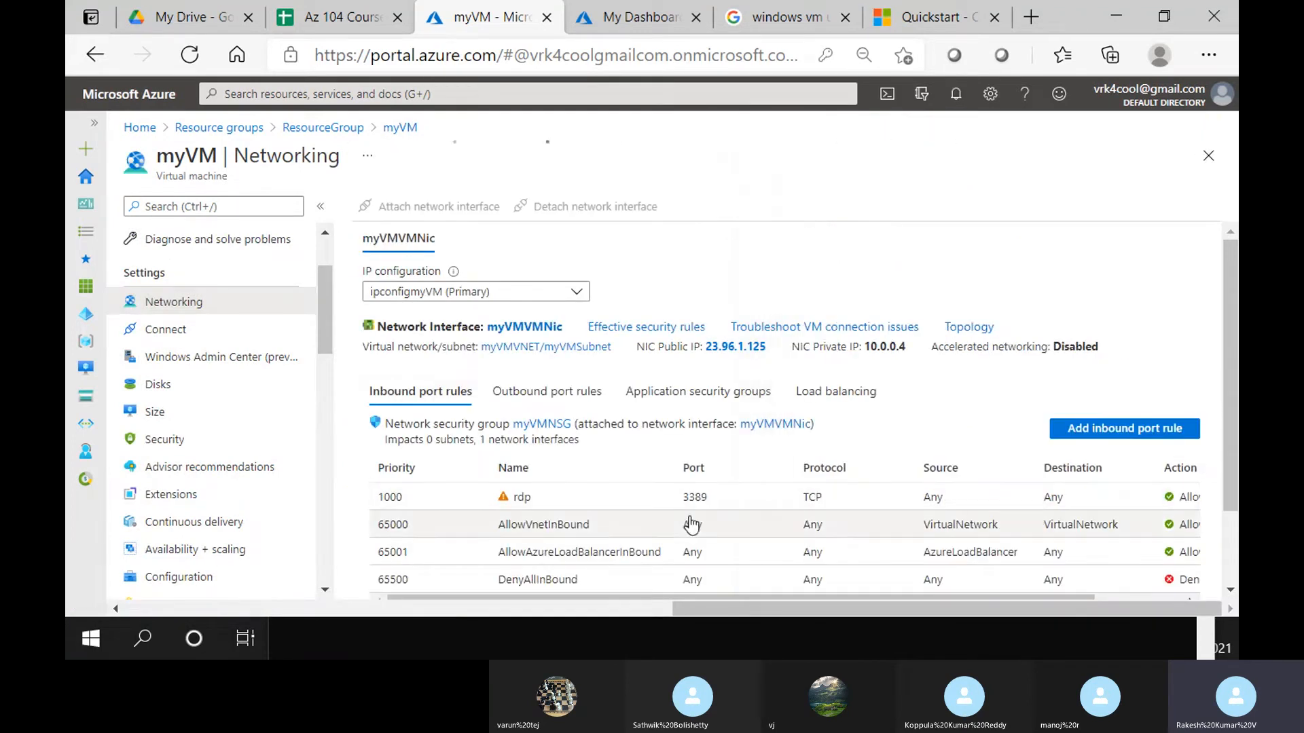
{"action": "left_click", "coordinate": [297, 620]}
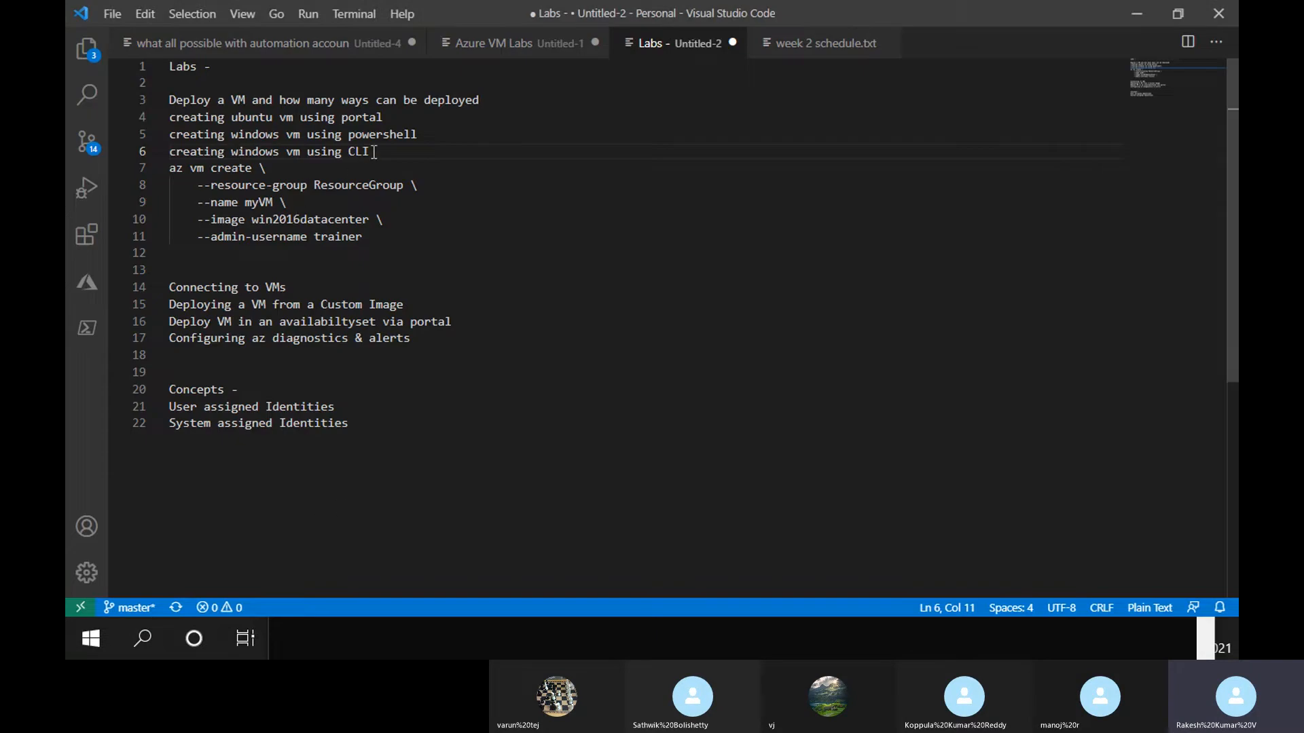
Delete the az vm create command block on lines 7–11 and one leftover empty line
{"action": "left_click_drag", "start_coordinate": [370, 153], "coordinate": [341, 118]}
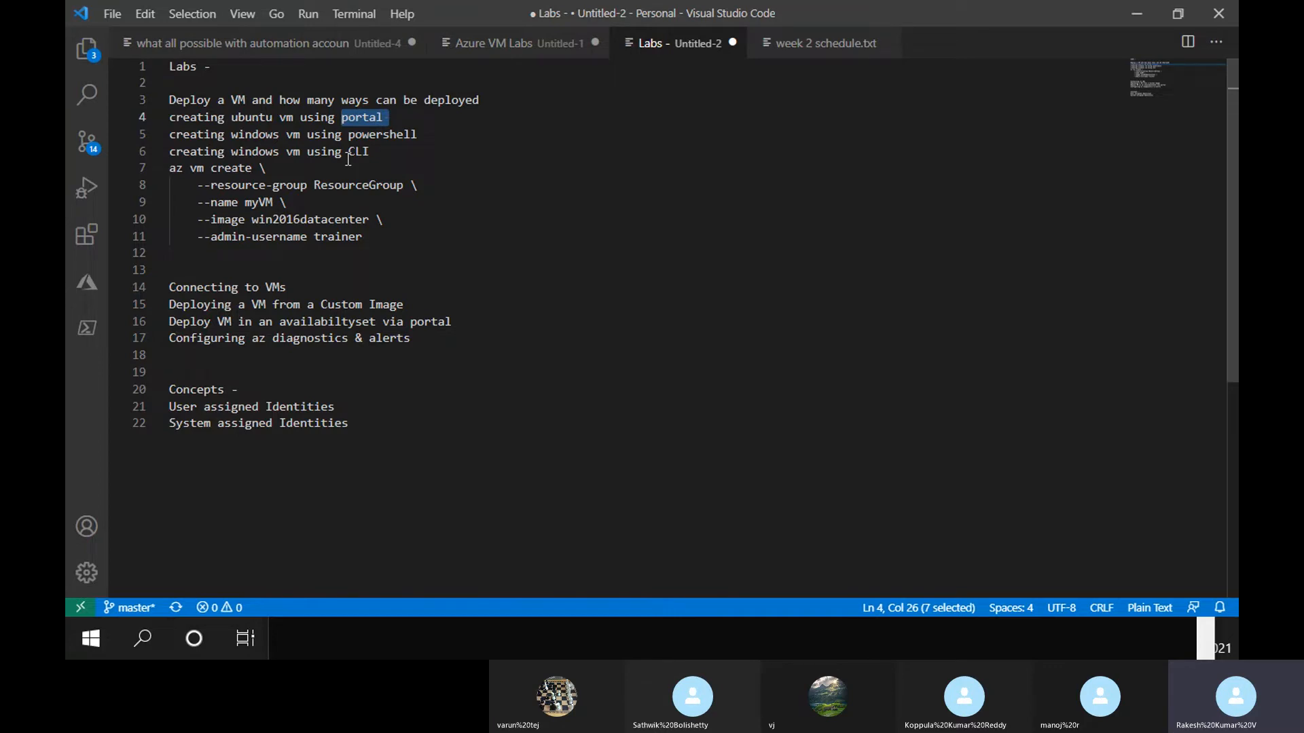
{"action": "left_click_drag", "start_coordinate": [379, 241], "coordinate": [135, 167]}
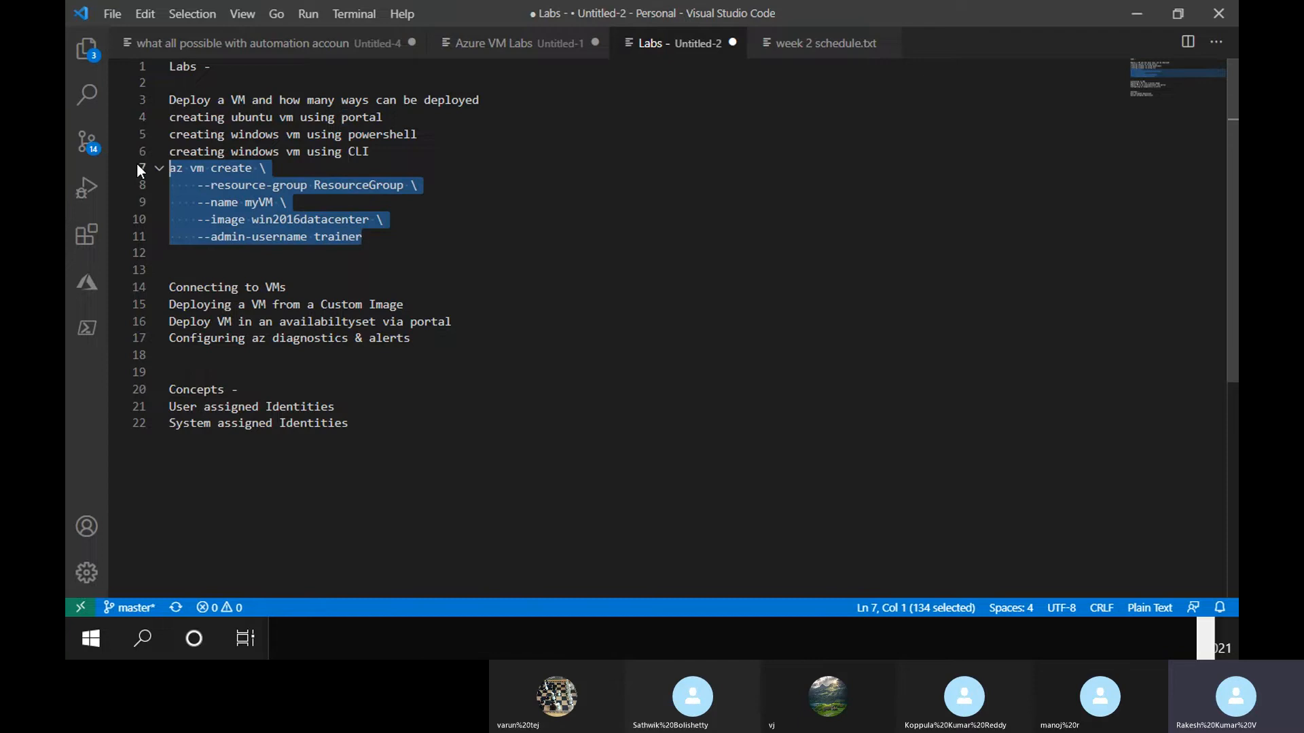
{"action": "key", "text": "Delete"}
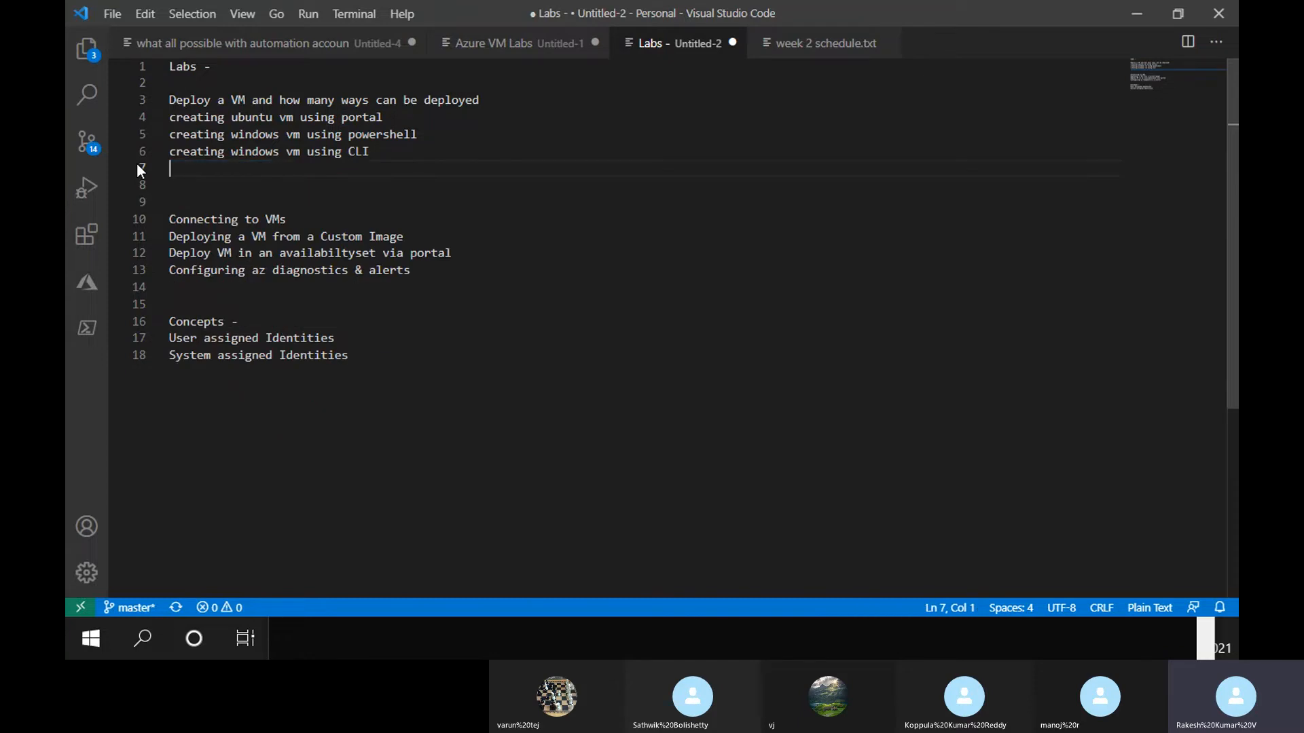
{"action": "key", "text": "Delete"}
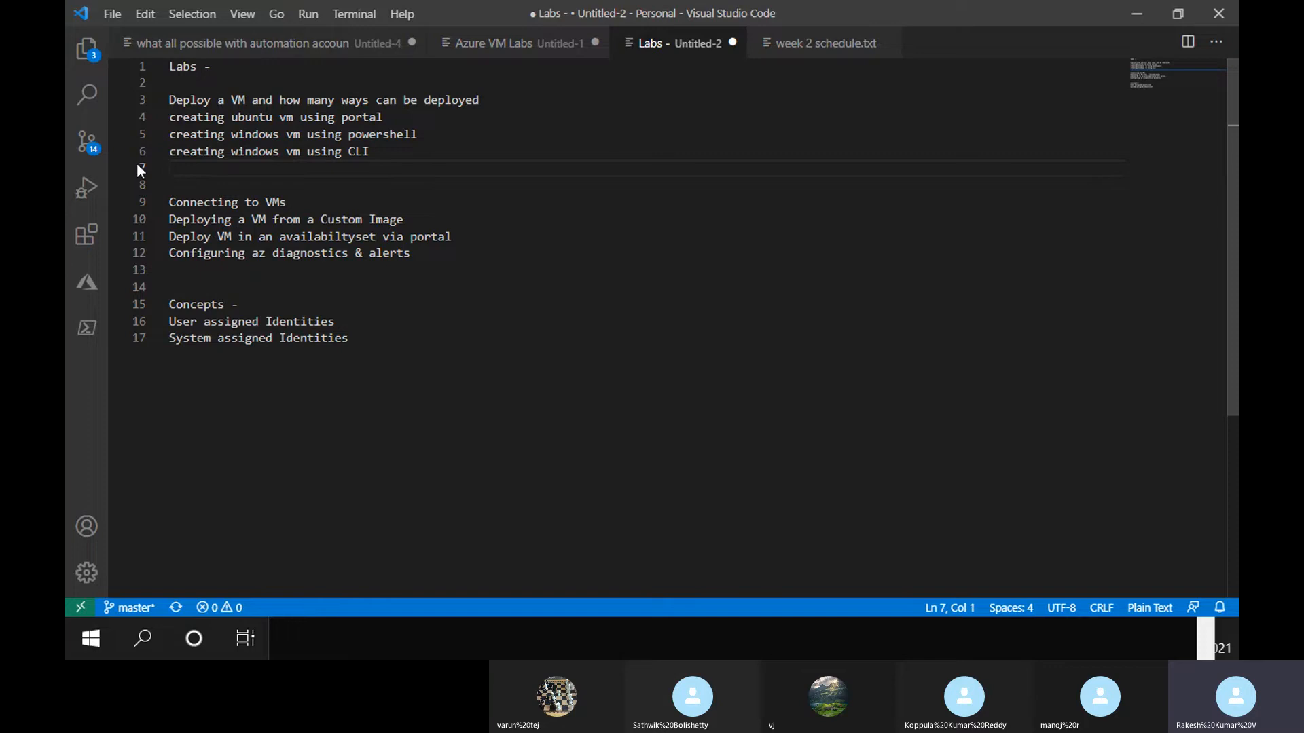
Remove another blank line, then add 'ssh working' and 'RDP has failed' beneath Connecting to VMs
{"action": "key", "text": "Delete"}
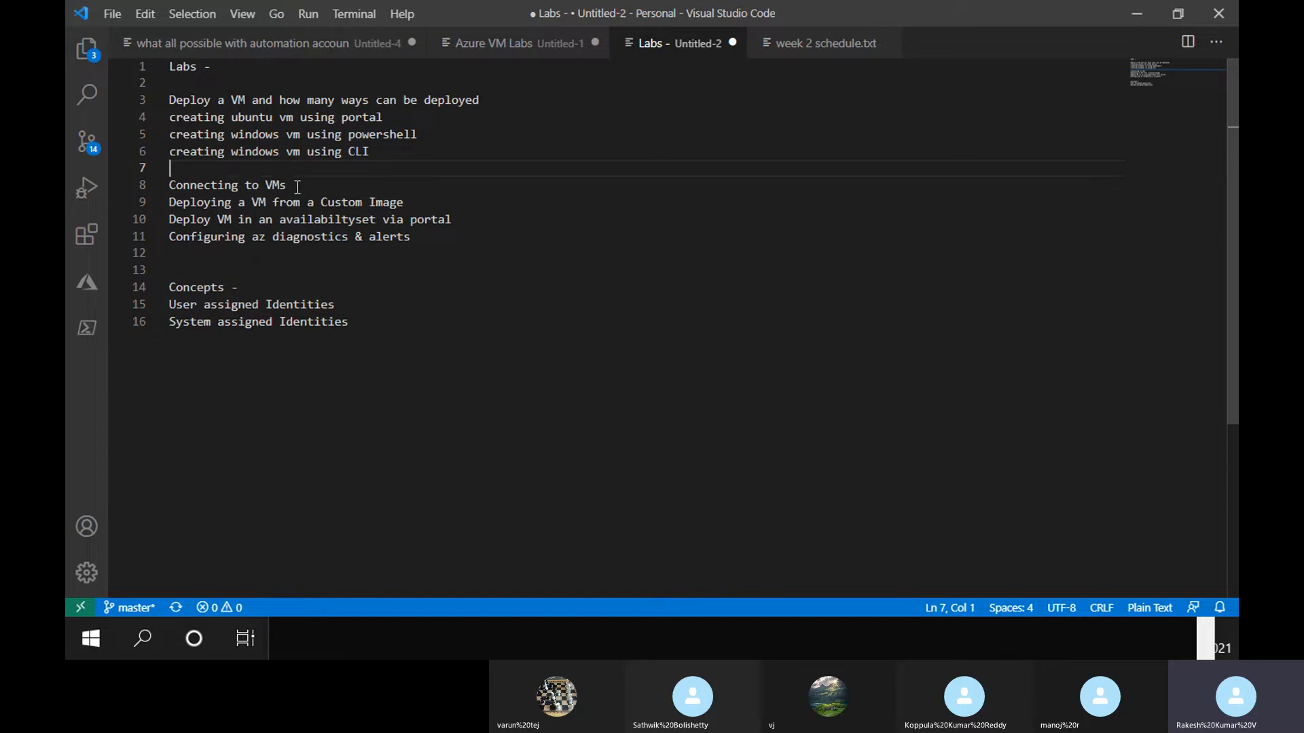
{"action": "left_click", "coordinate": [318, 185]}
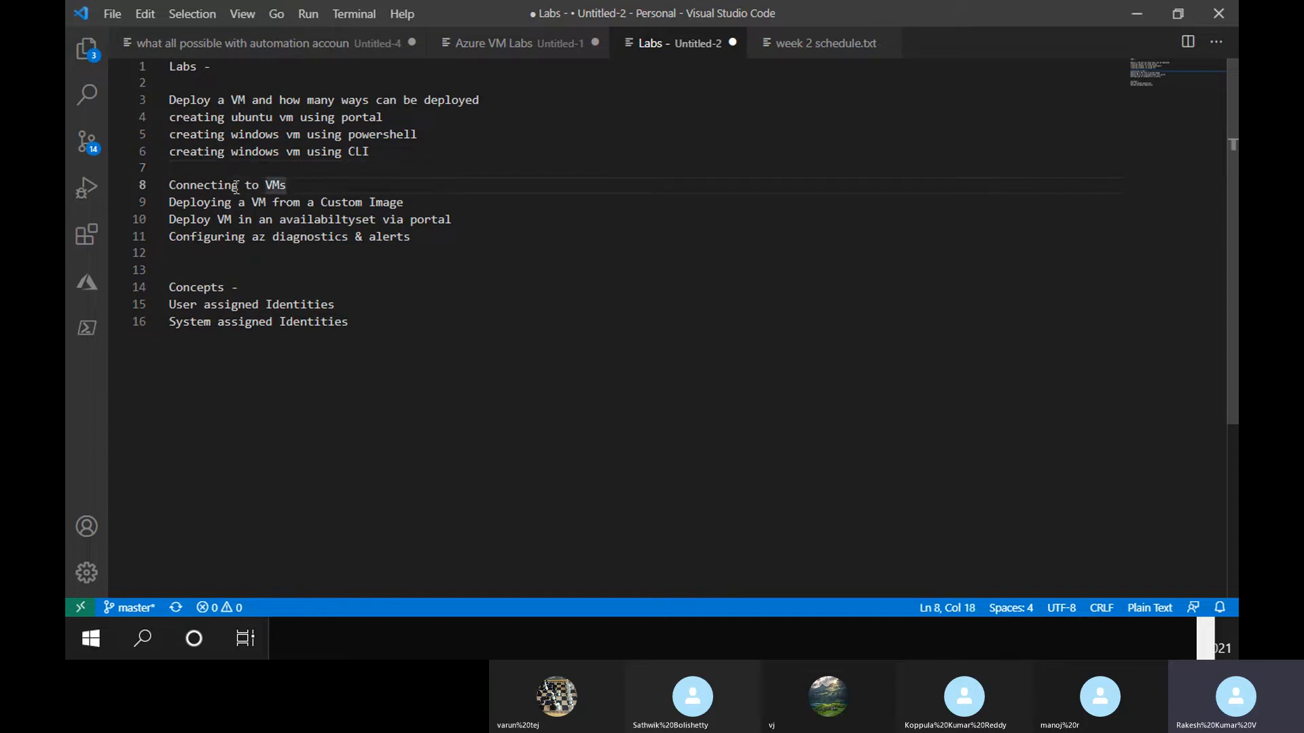
{"action": "key", "text": "Return"}
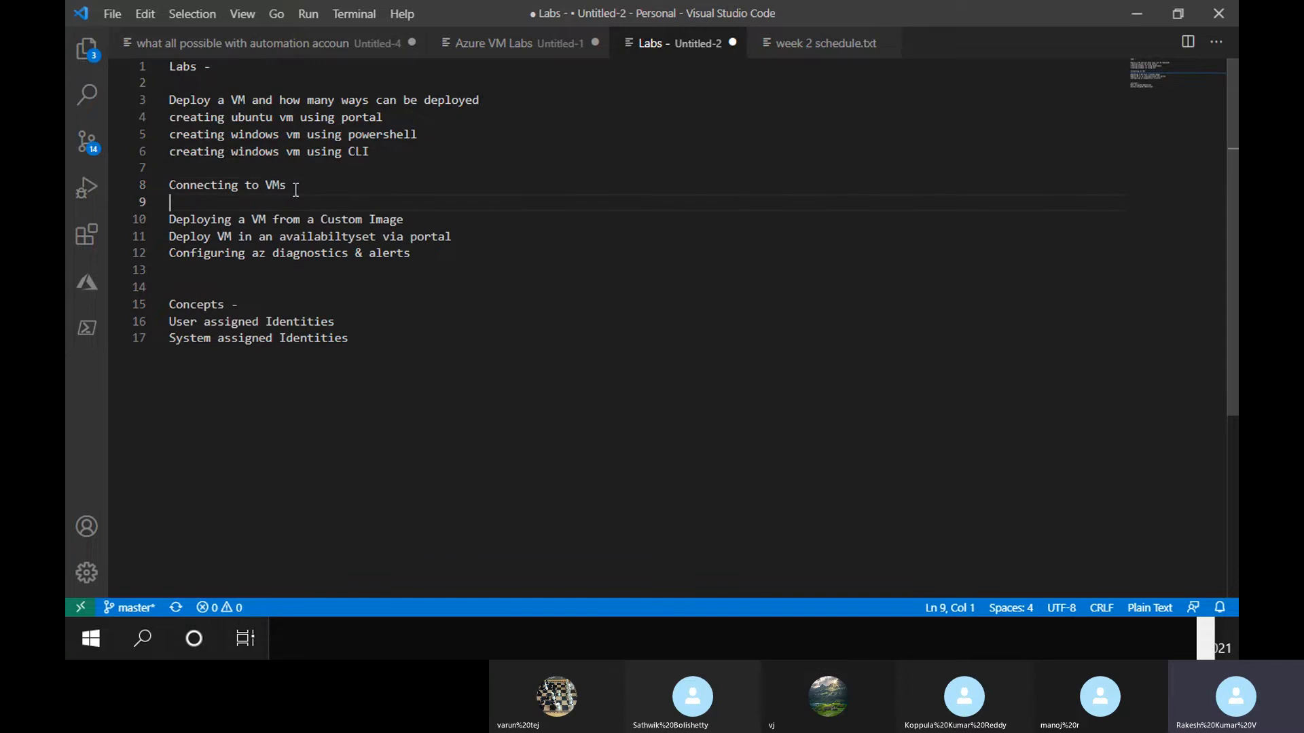
{"action": "type", "text": "ssh"}
{"action": "key", "text": "Return"}
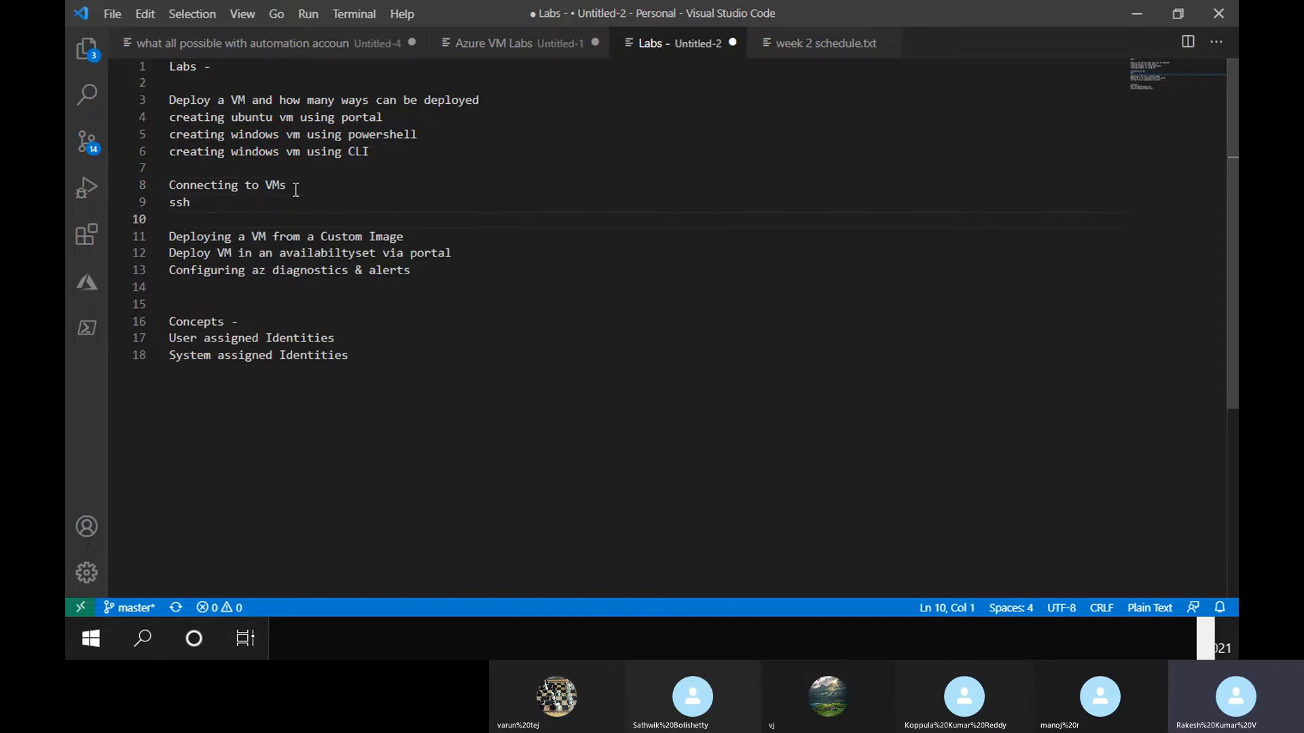
{"action": "key", "text": "Up"}
{"action": "key", "text": "End"}
{"action": "type", "text": "working"}
{"action": "key", "text": "Return"}
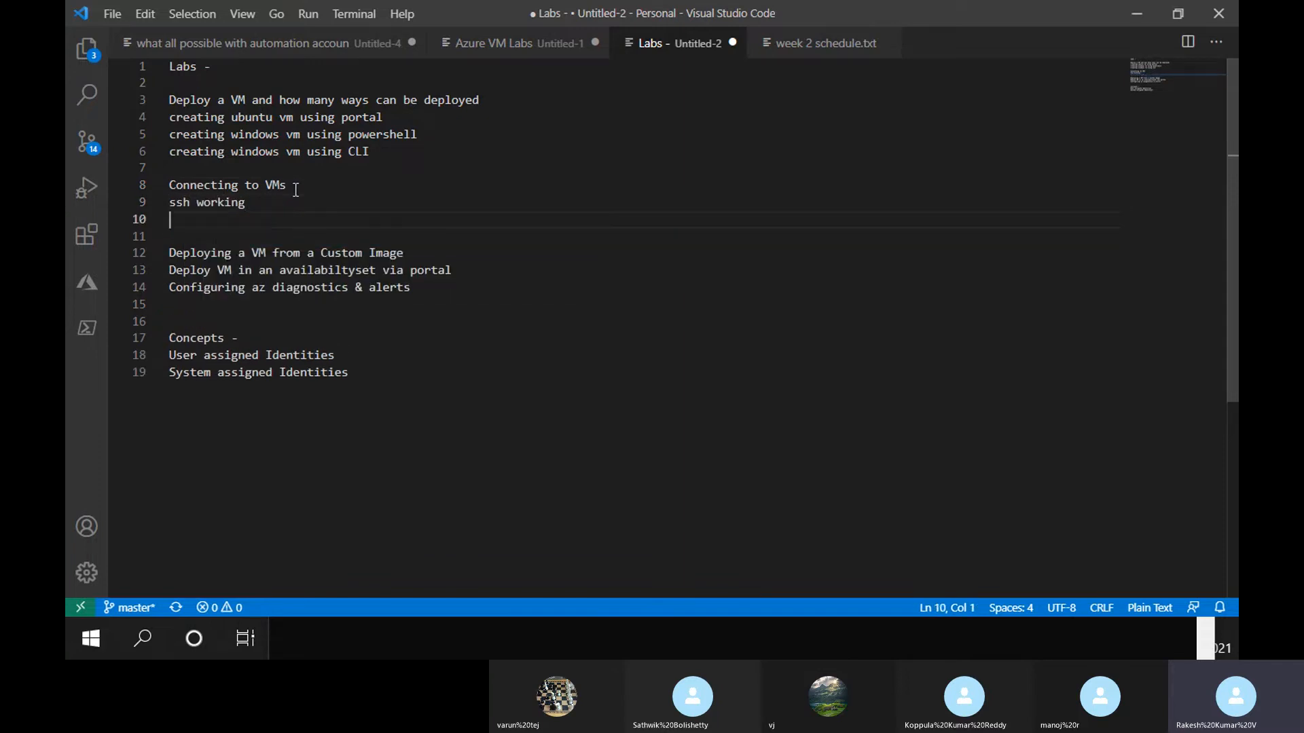
{"action": "type", "text": "RDP has failed"}
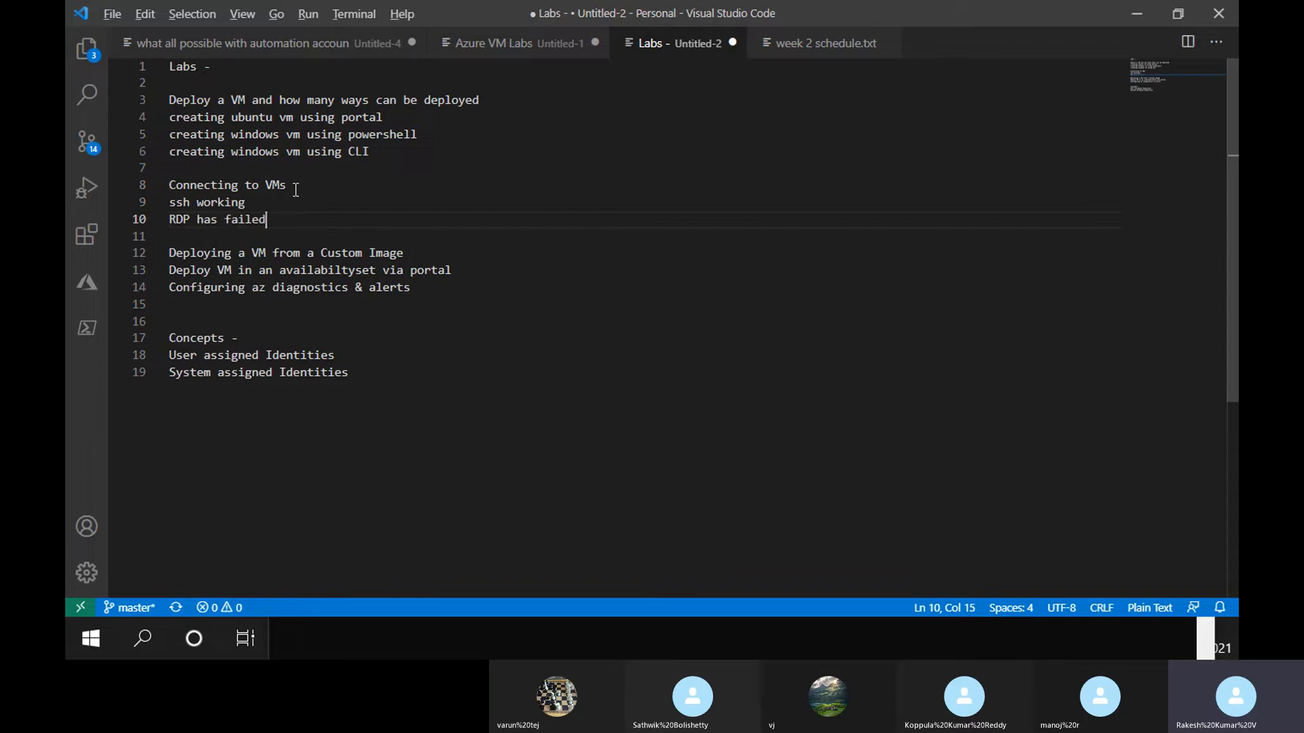
{"action": "key", "text": "alt+Tab"}
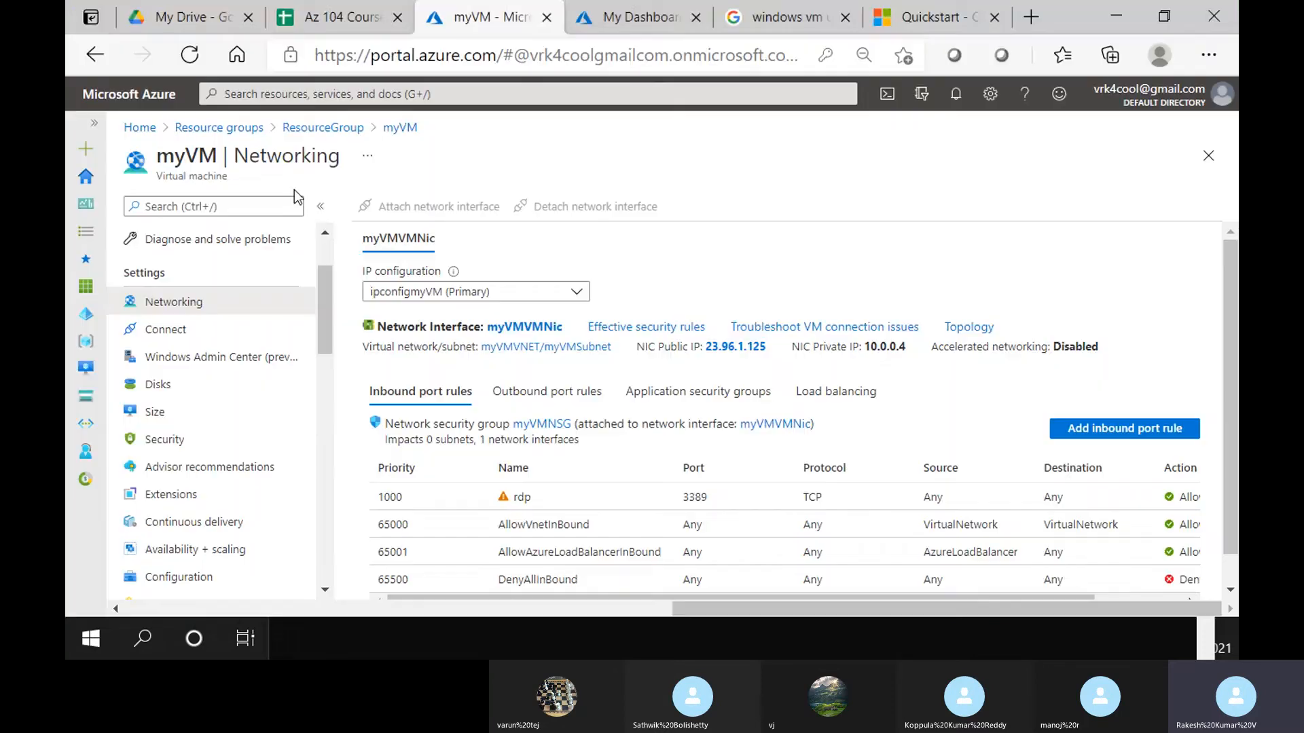
Start deleting ResourceGroup, paste its name into the confirmation field, then close the panel
{"action": "left_click", "coordinate": [294, 128]}
{"action": "left_click", "coordinate": [841, 207]}
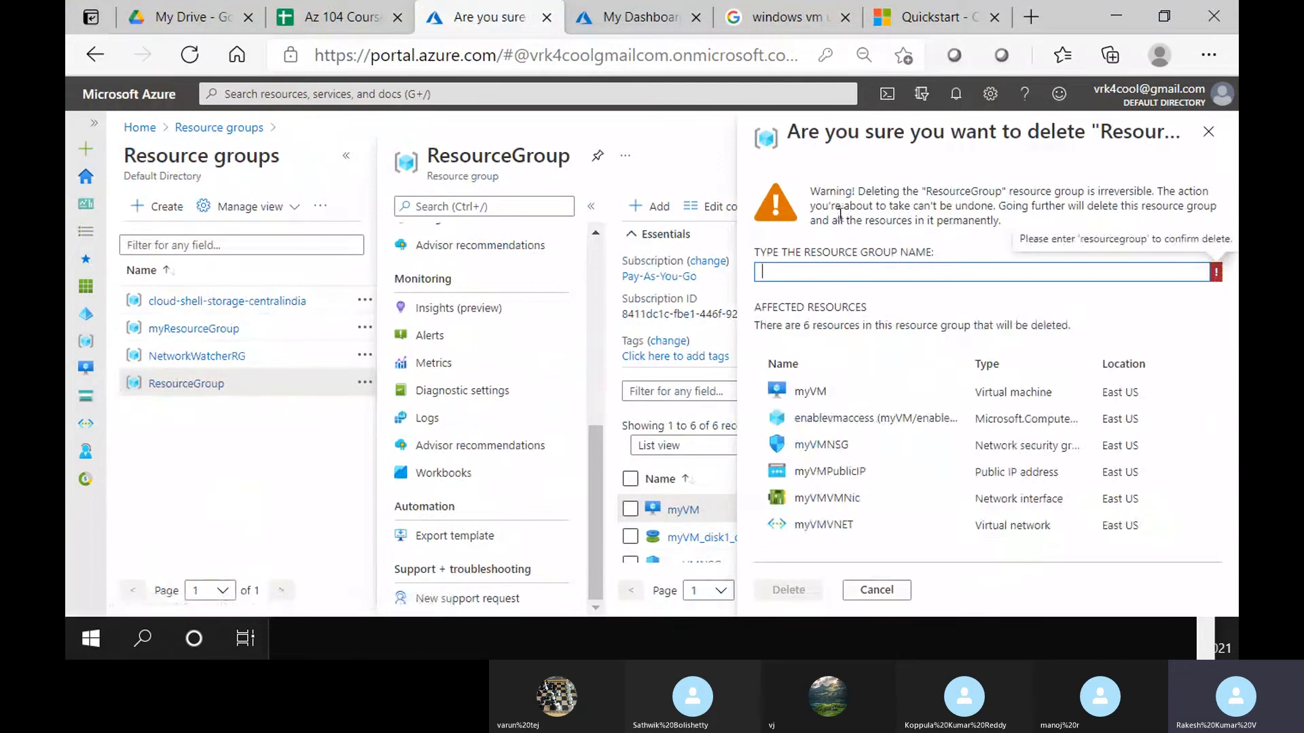
{"action": "left_click_drag", "start_coordinate": [926, 191], "coordinate": [1003, 191]}
{"action": "key", "text": "ctrl+c"}
{"action": "left_click", "coordinate": [905, 272]}
{"action": "key", "text": "ctrl+v"}
{"action": "left_click", "coordinate": [792, 590]}
{"action": "key", "text": "alt+Tab"}
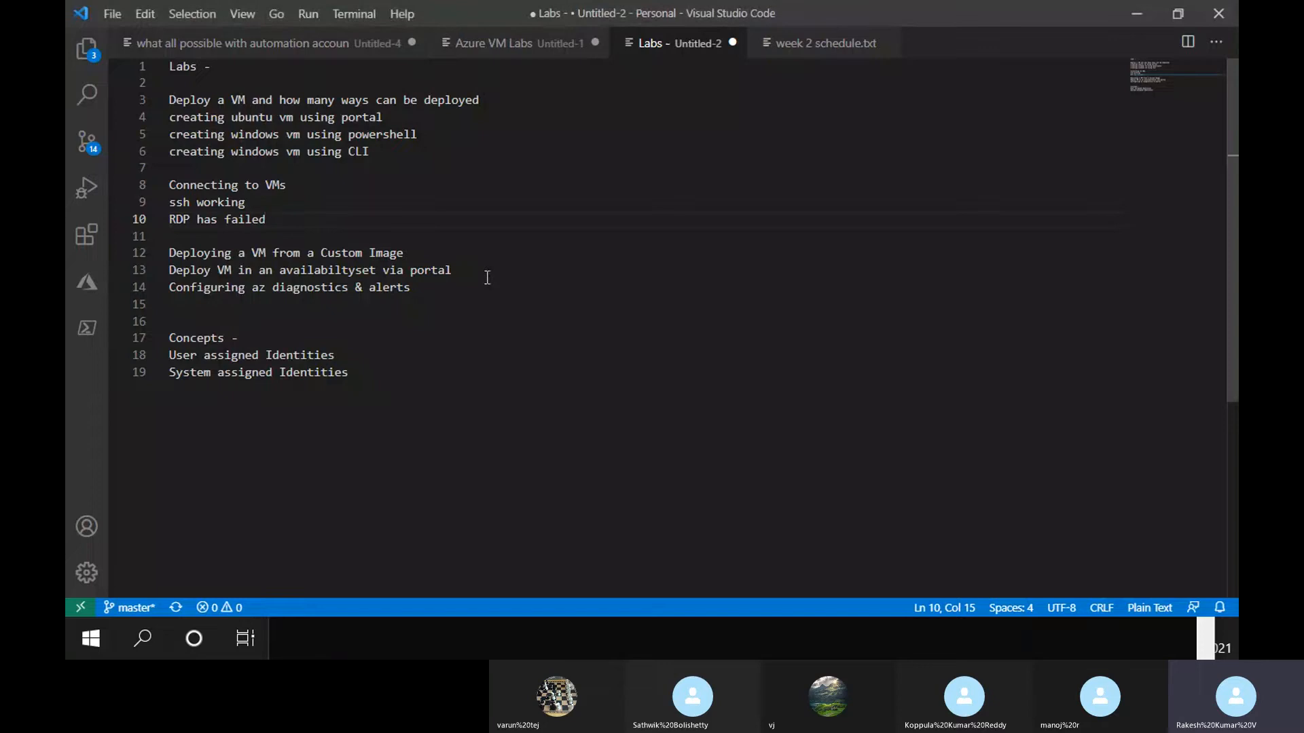
Add the lines 'Custom Image' and 'Deploy VM from that image' under the custom image heading
{"action": "left_click", "coordinate": [449, 261]}
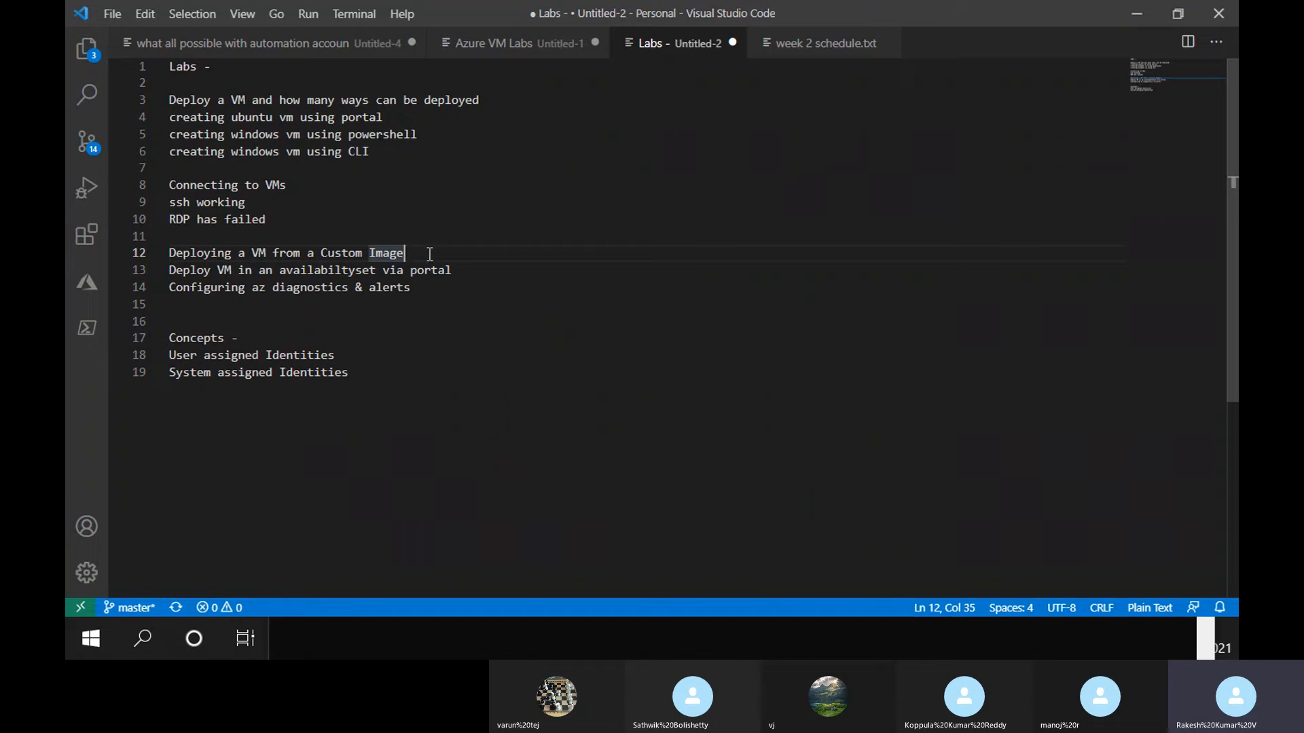
{"action": "key", "text": "Return"}
{"action": "key", "text": "Return"}
{"action": "key", "text": "Return"}
{"action": "key", "text": "Up"}
{"action": "key", "text": "Up"}
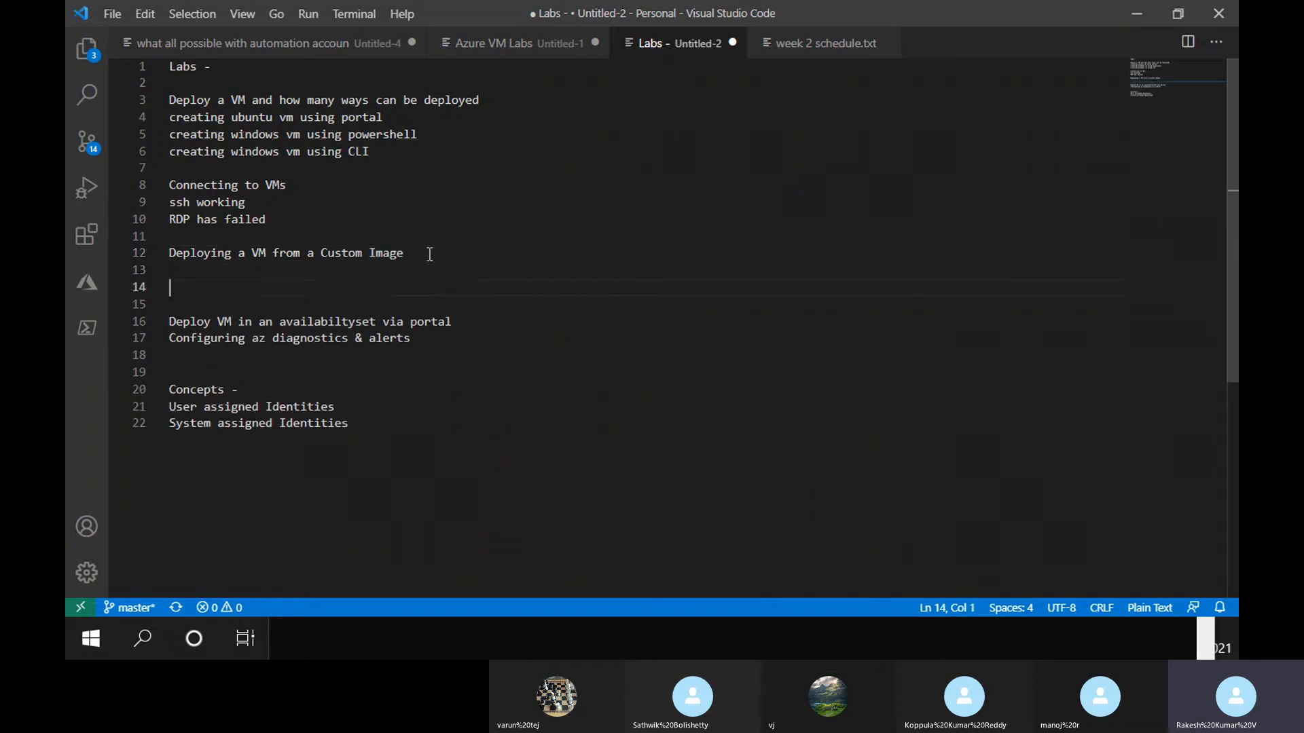
{"action": "type", "text": "Custom In"}
{"action": "key", "text": "BackSpace"}
{"action": "type", "text": "mage"}
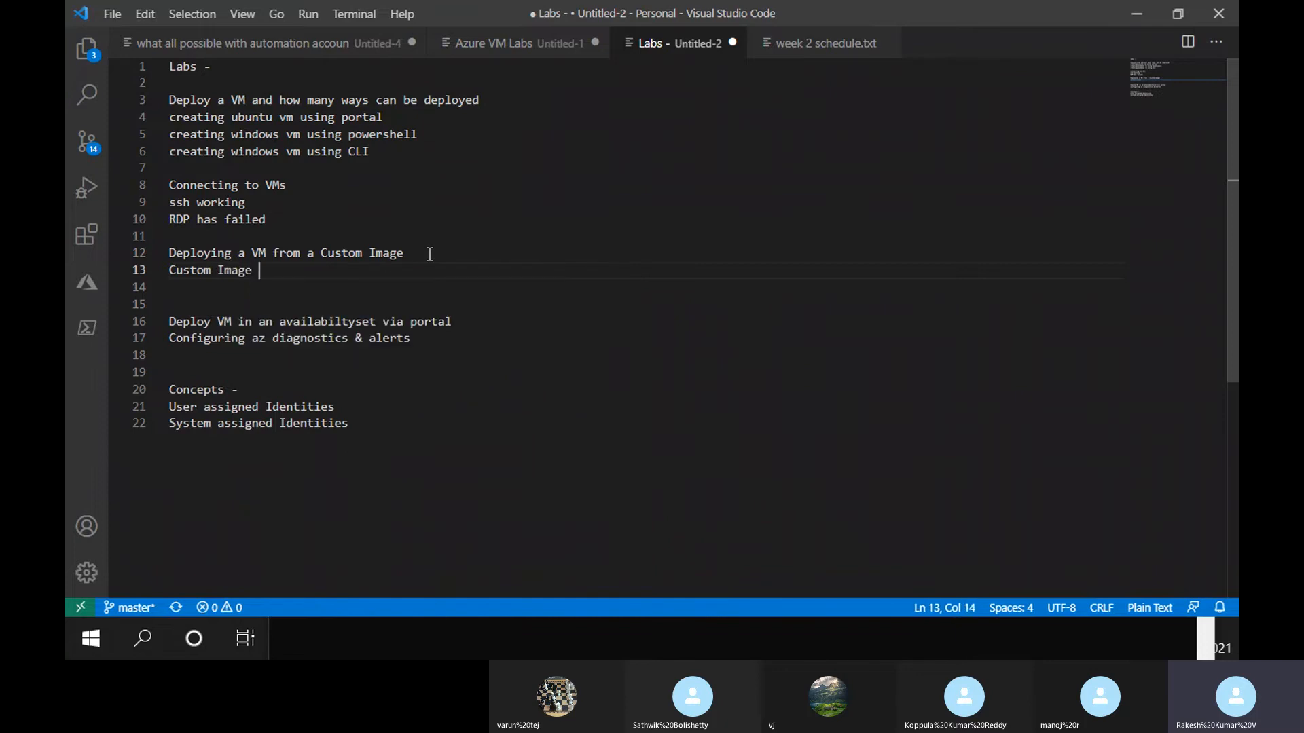
{"action": "key", "text": "Down"}
{"action": "type", "text": "Deploy"}
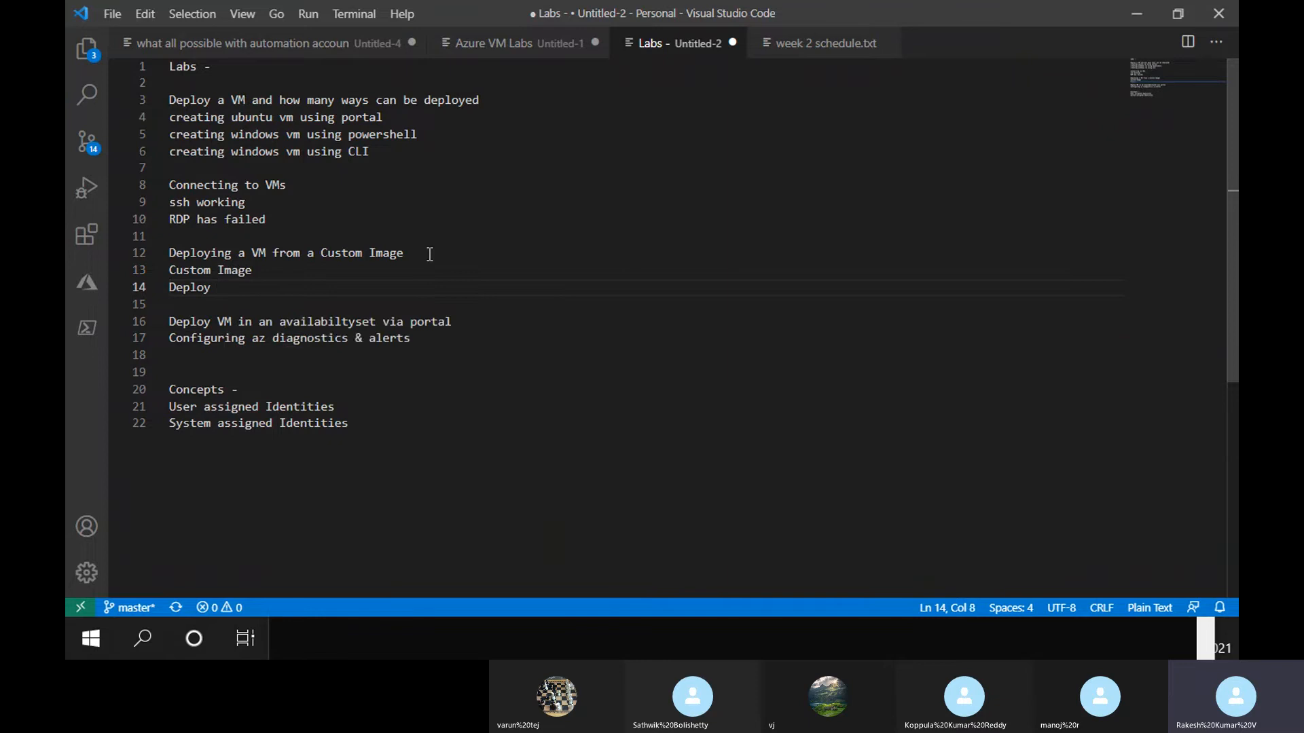
{"action": "type", "text": "VM fro"}
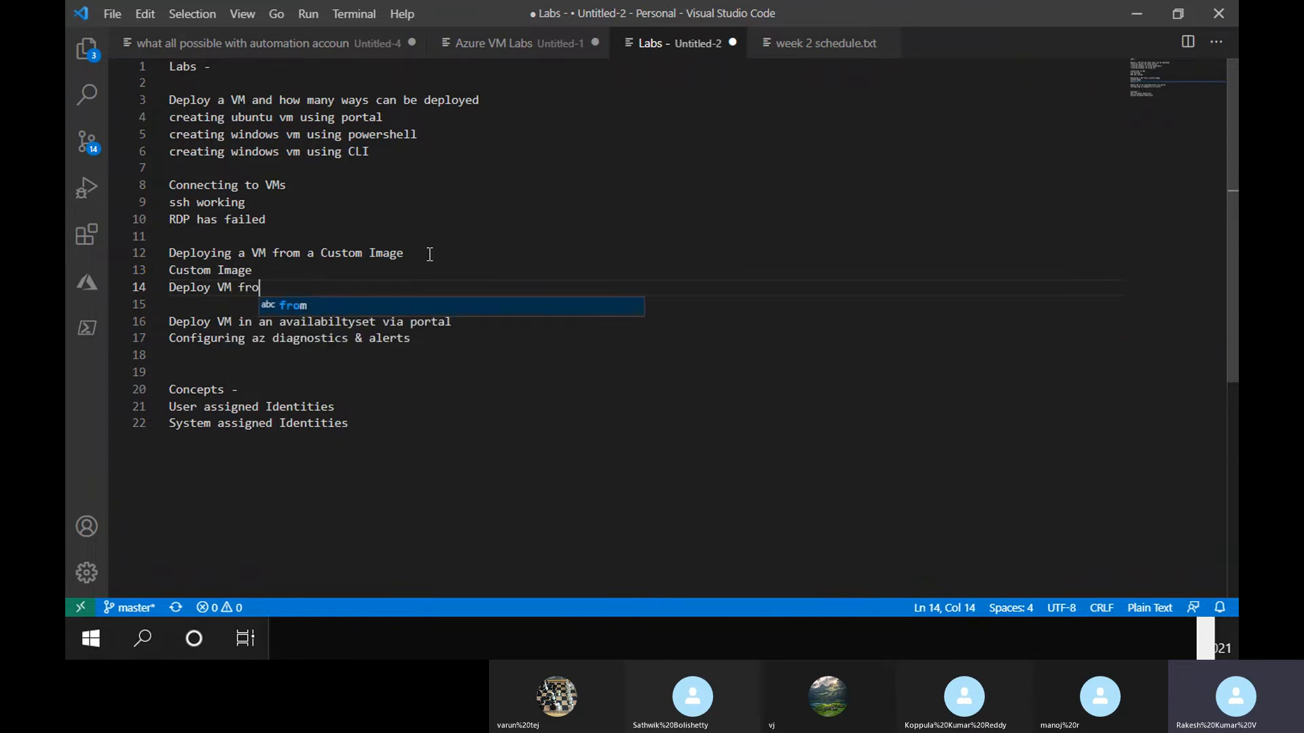
{"action": "type", "text": "m that image"}
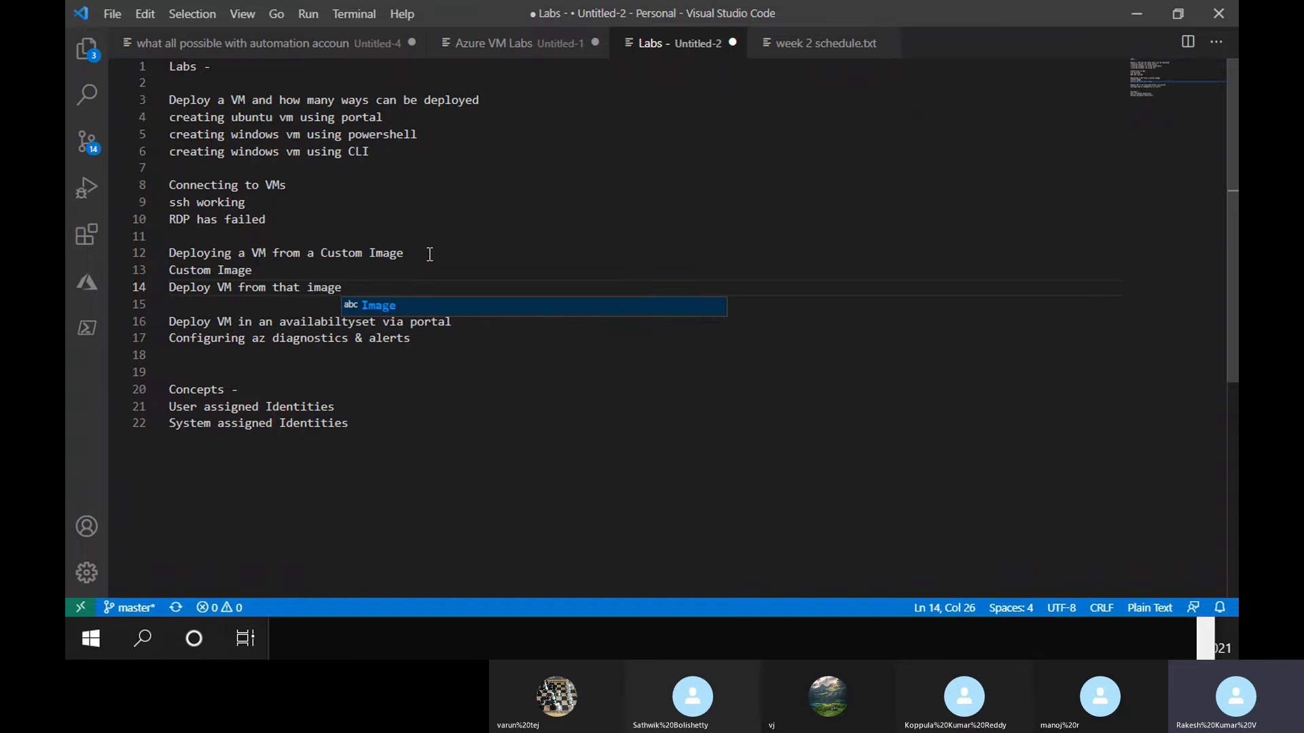
{"action": "key", "text": "Escape"}
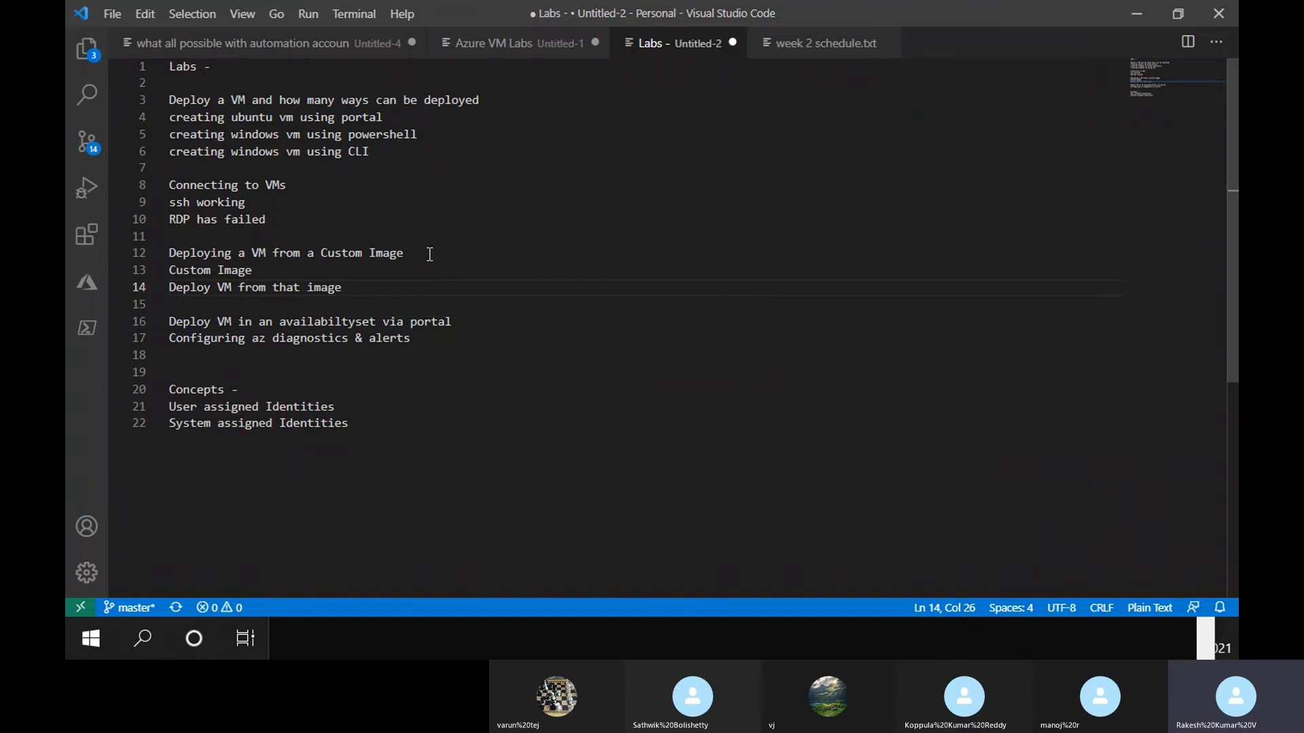
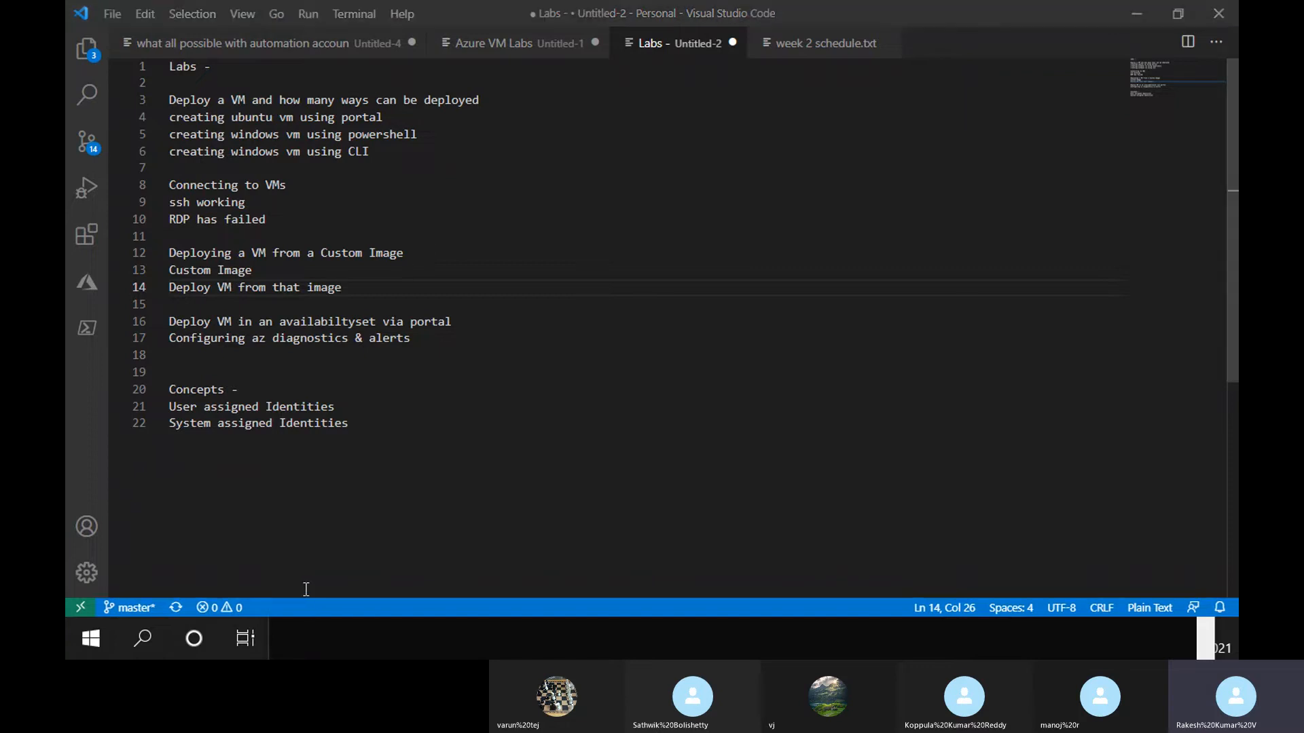
Switch from the VS Code lab checklist to the Azure portal showing the ResourceGroup group
{"action": "key", "text": "alt+Tab"}
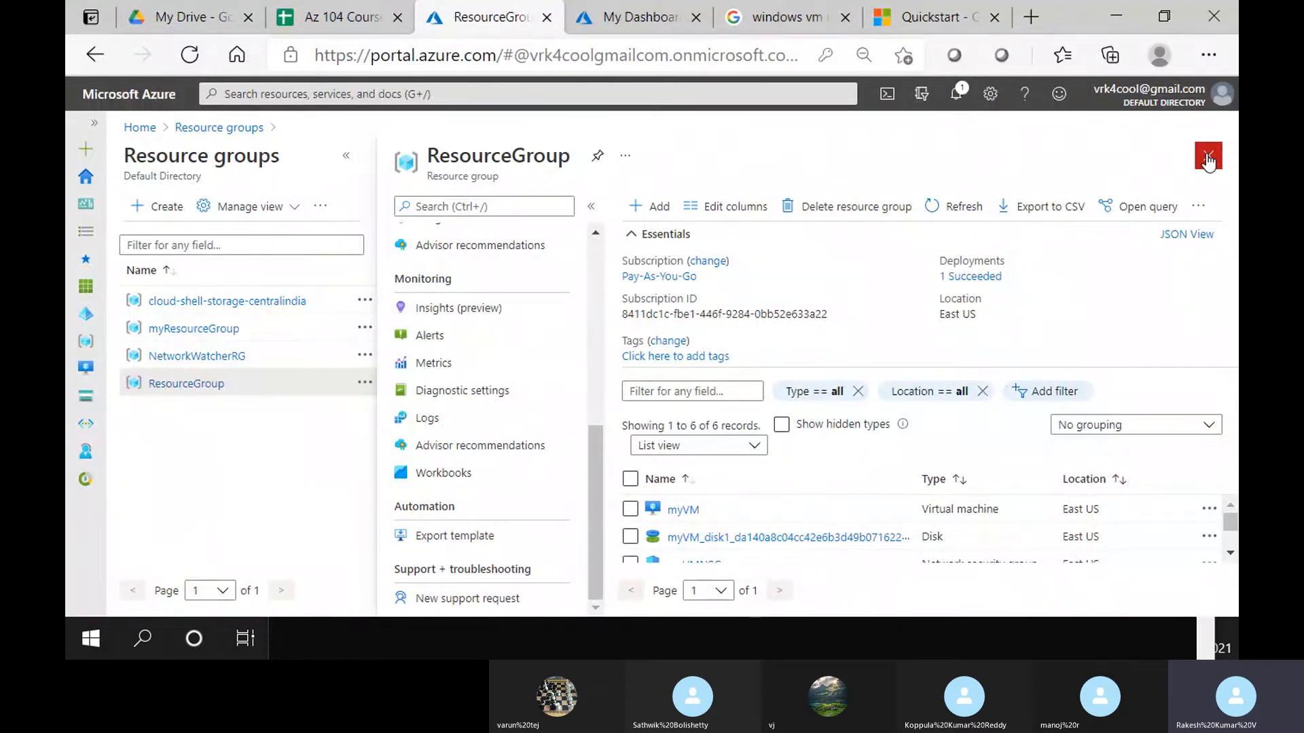
Create a resource group named image-rg in Central India and open its overview
{"action": "left_click", "coordinate": [1207, 157]}
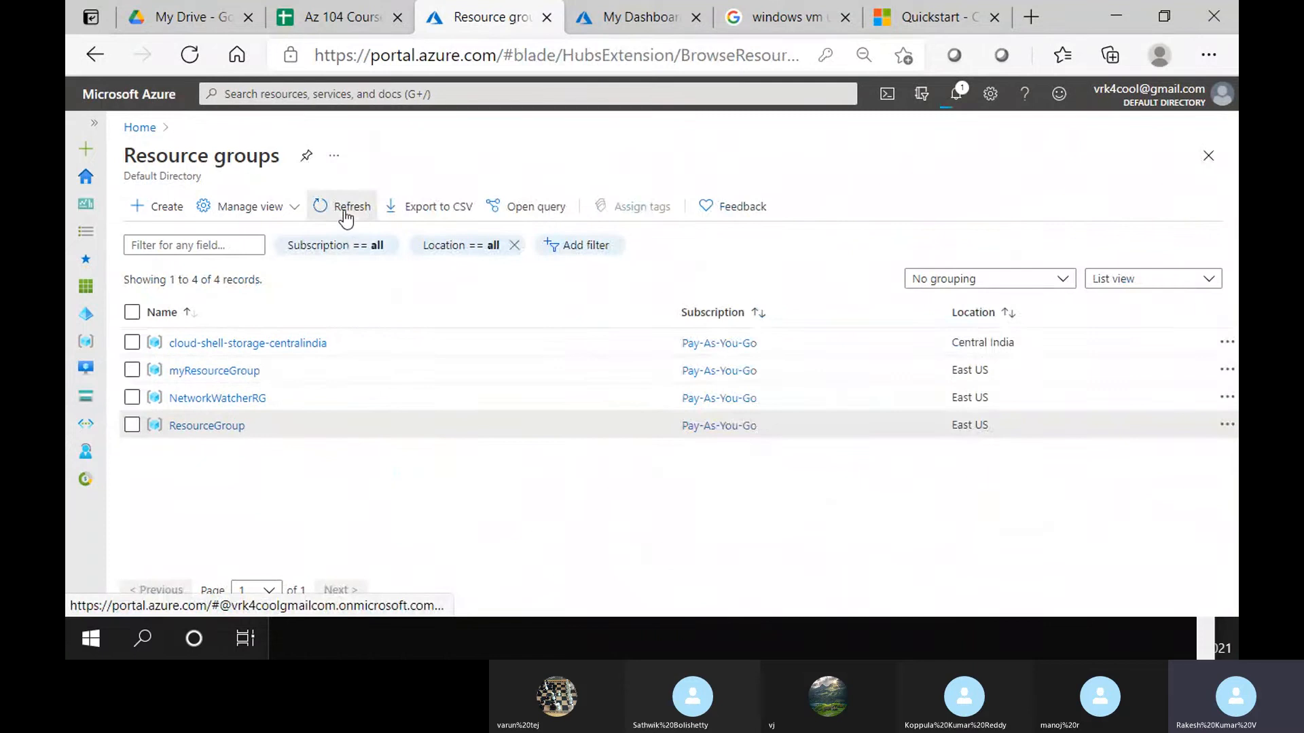
{"action": "left_click", "coordinate": [344, 212]}
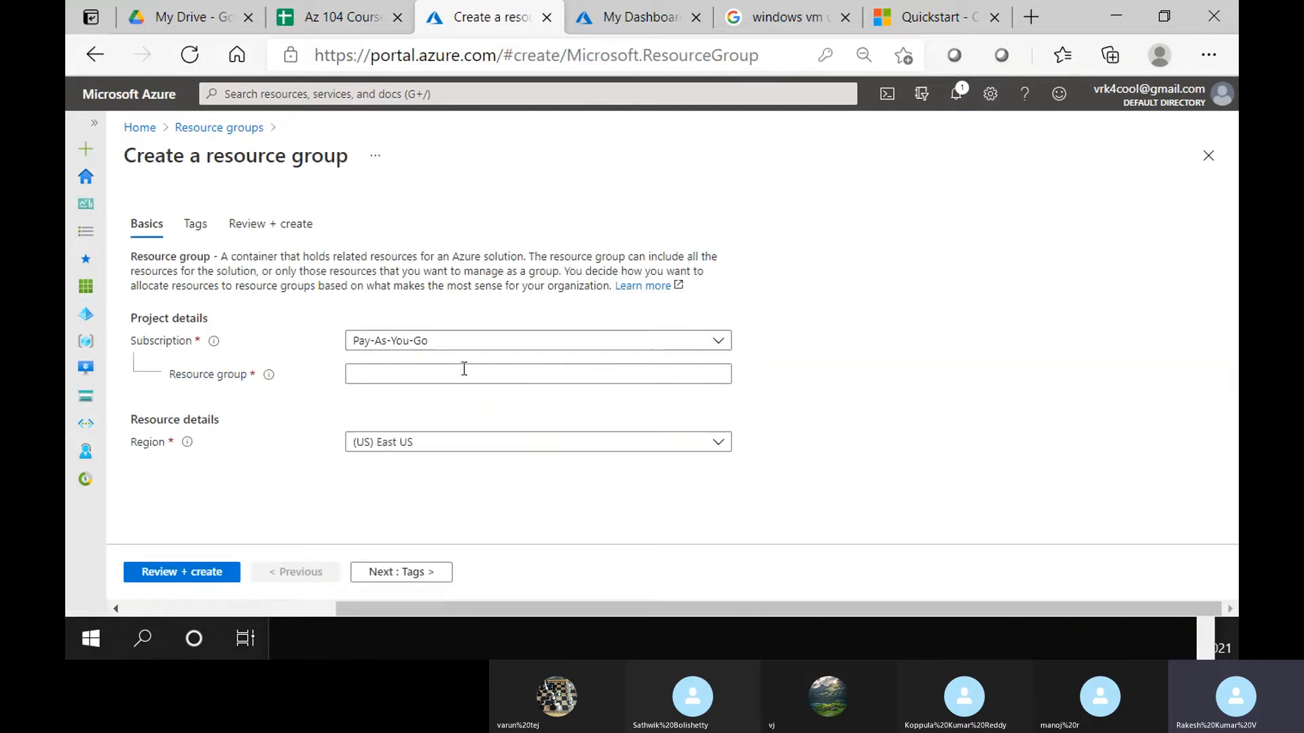
{"action": "left_click", "coordinate": [464, 368]}
{"action": "type", "text": "image"}
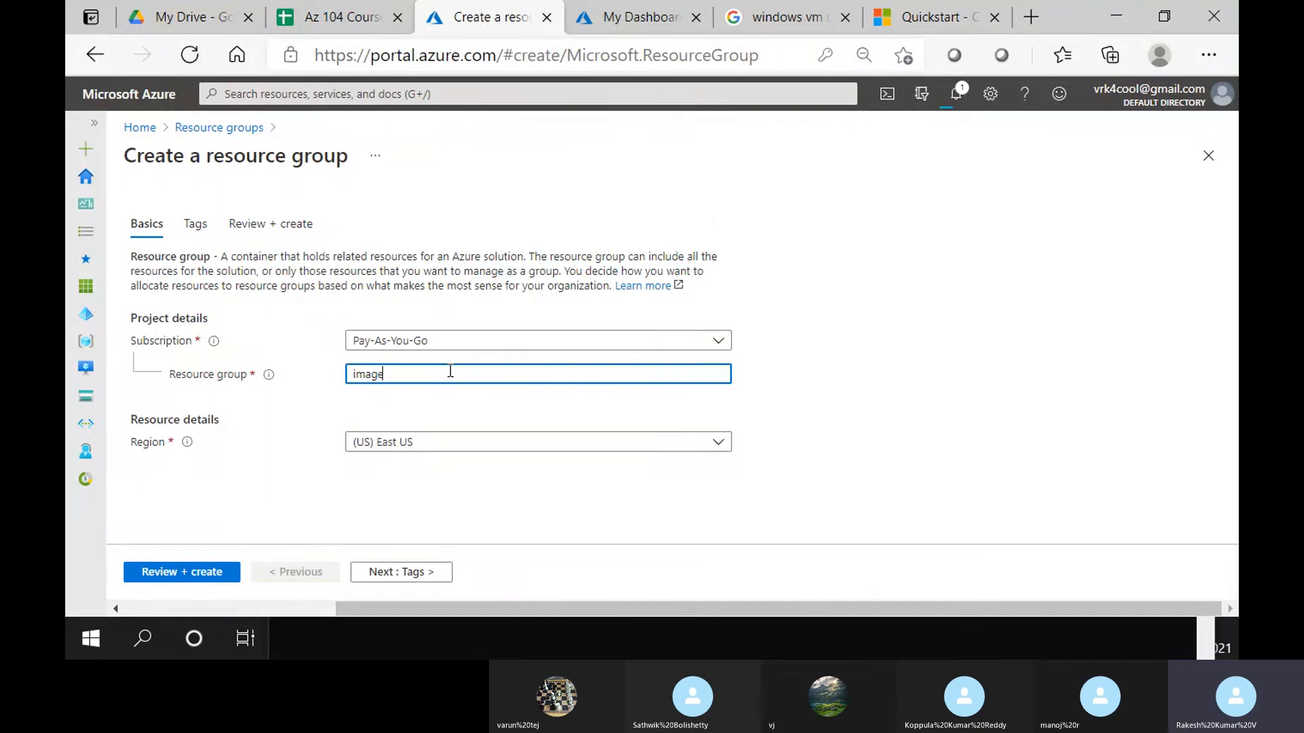
{"action": "type", "text": "-rg"}
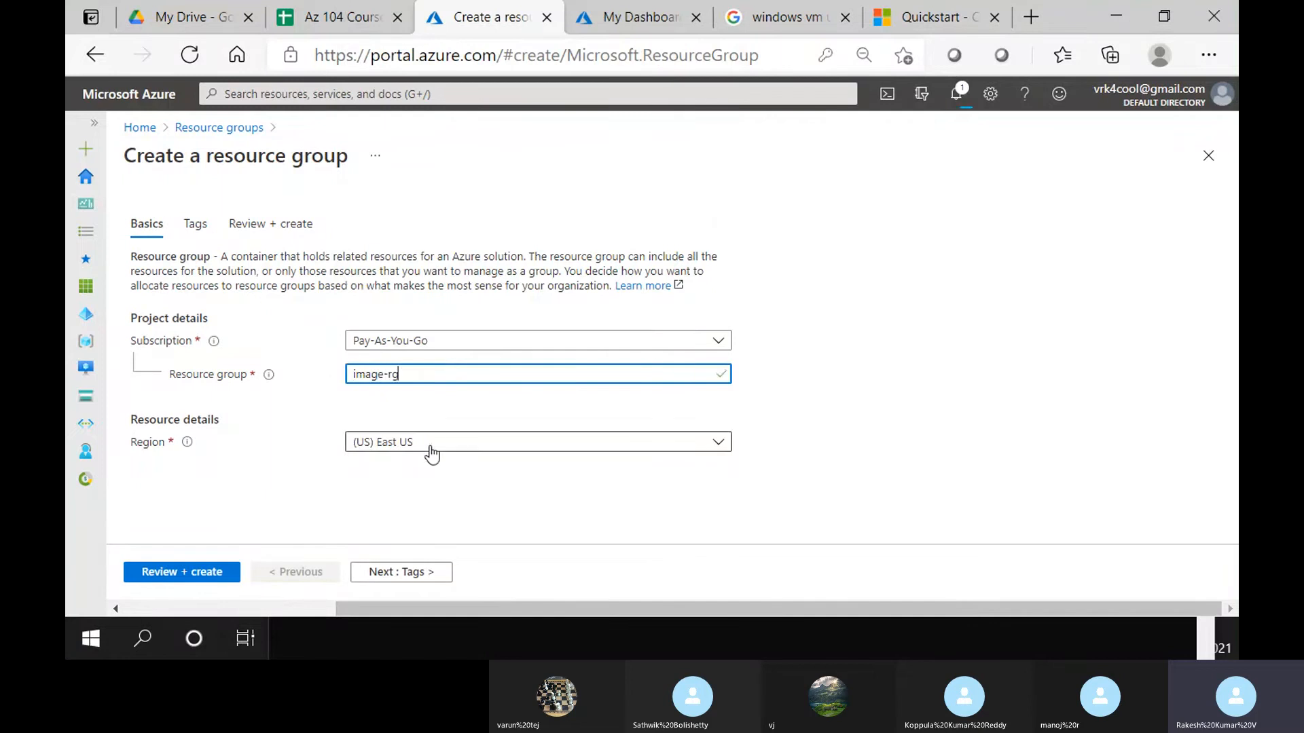
{"action": "left_click", "coordinate": [432, 452]}
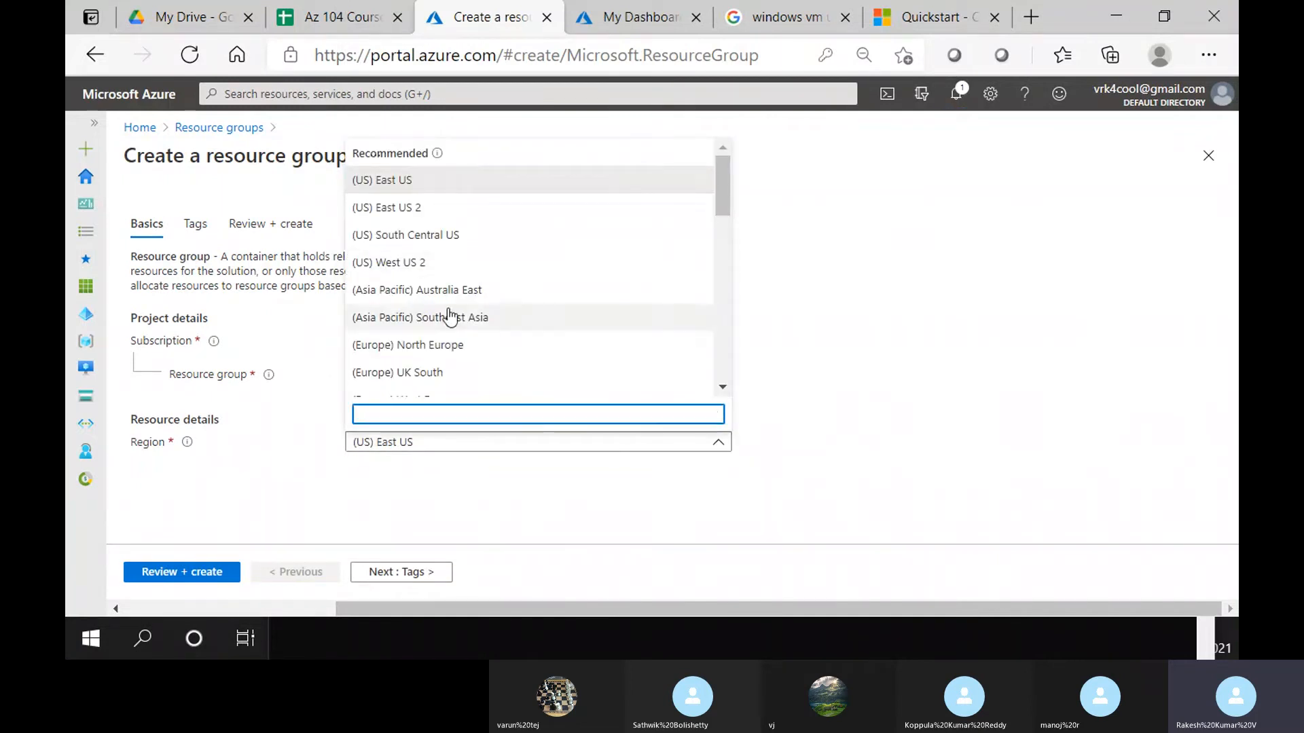
{"action": "type", "text": "central"}
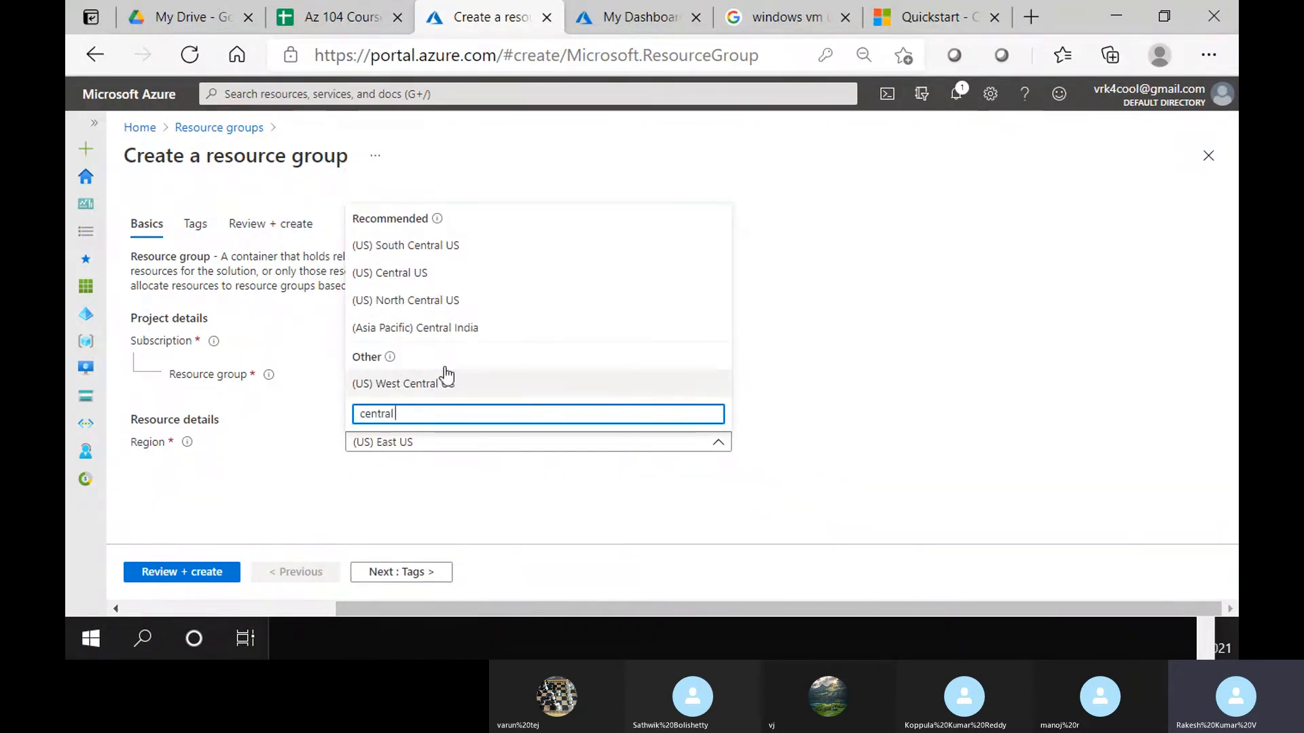
{"action": "left_click", "coordinate": [448, 329]}
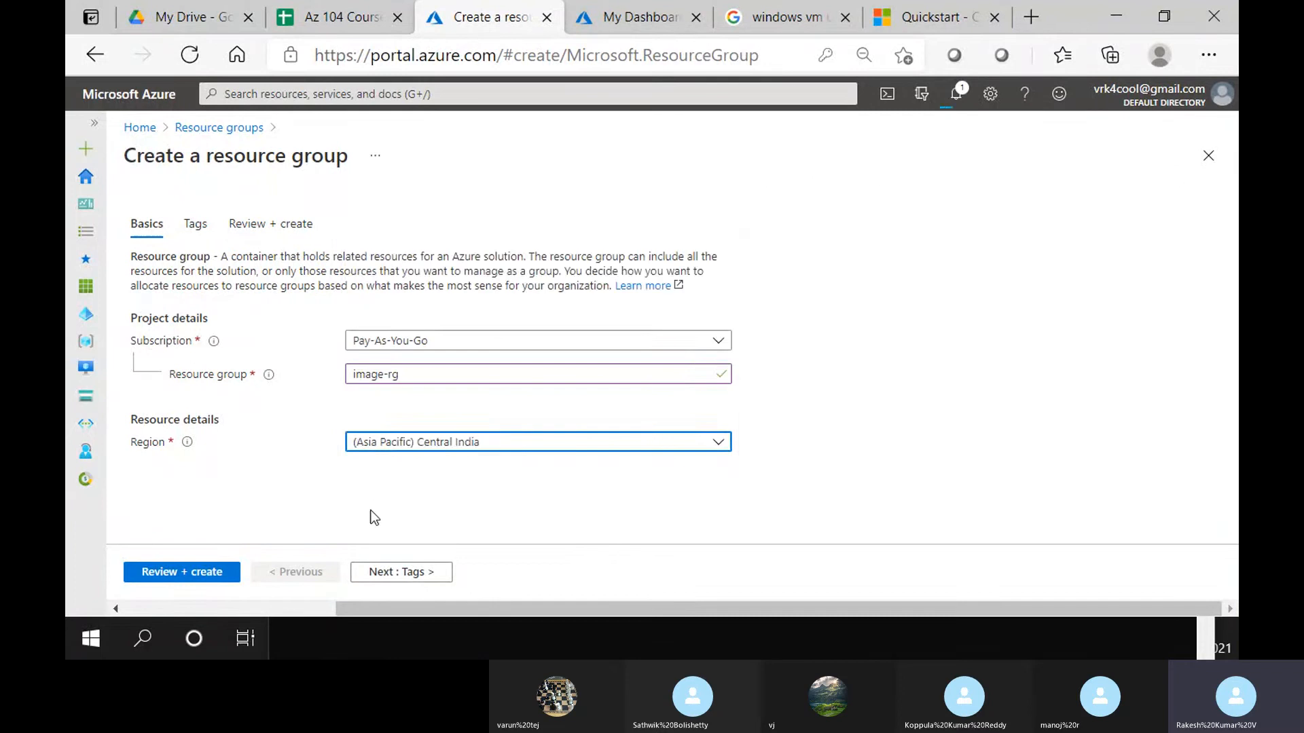
{"action": "left_click", "coordinate": [182, 572]}
{"action": "left_click", "coordinate": [188, 573]}
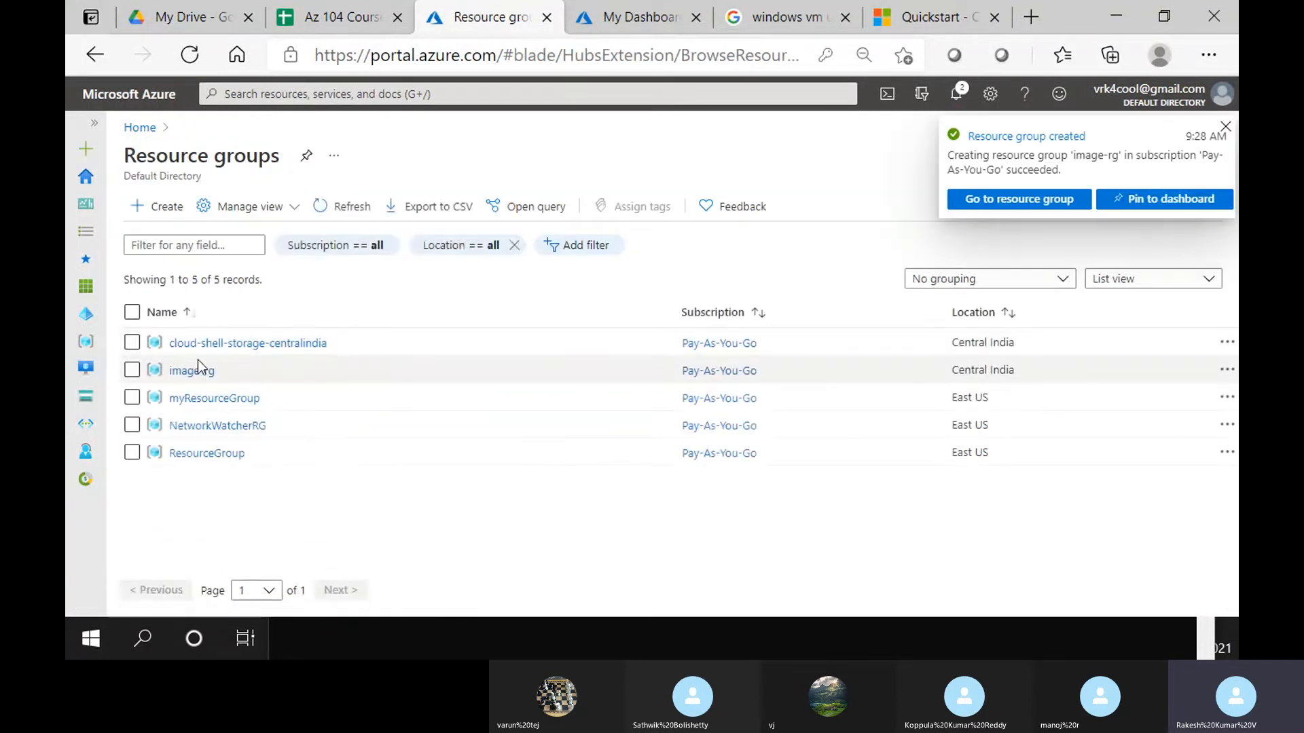
{"action": "left_click", "coordinate": [199, 369]}
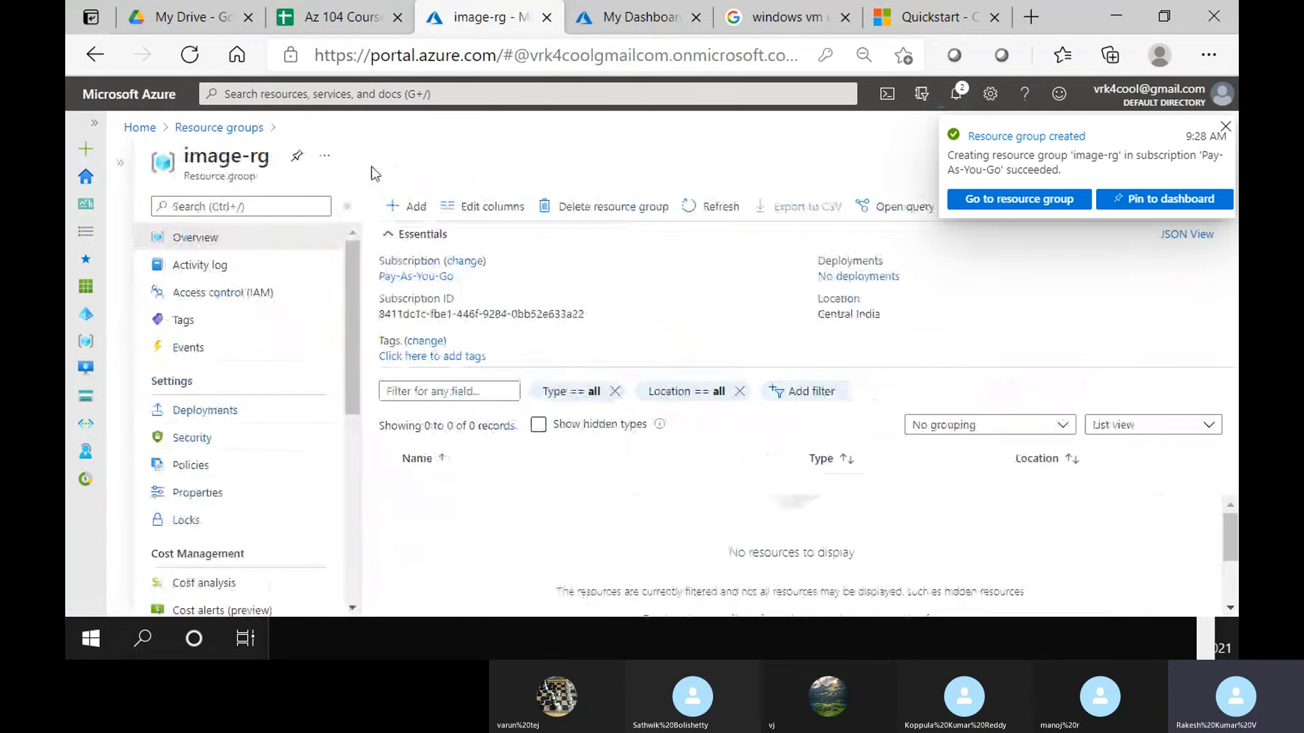
Start an Ubuntu Server 18.04 LTS VM in image-rg named vm01, located in Central India
{"action": "left_click", "coordinate": [406, 207]}
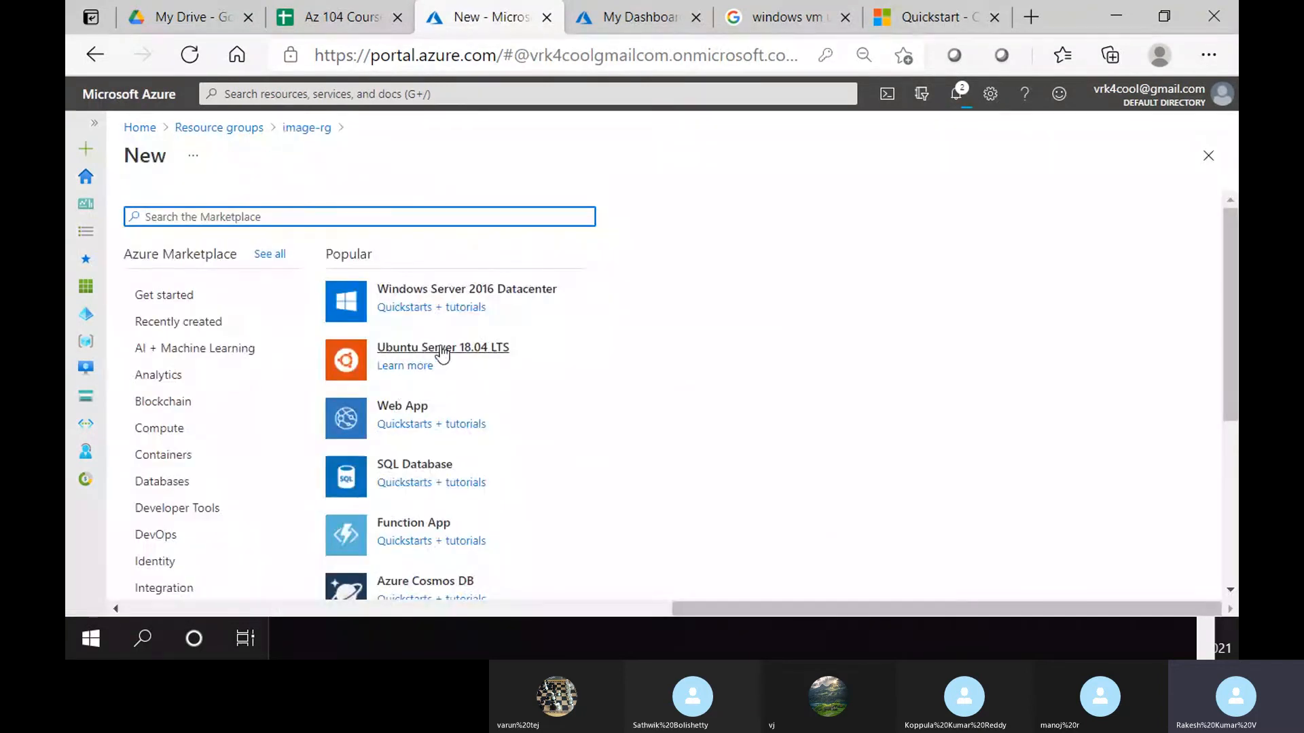
{"action": "left_click", "coordinate": [440, 351]}
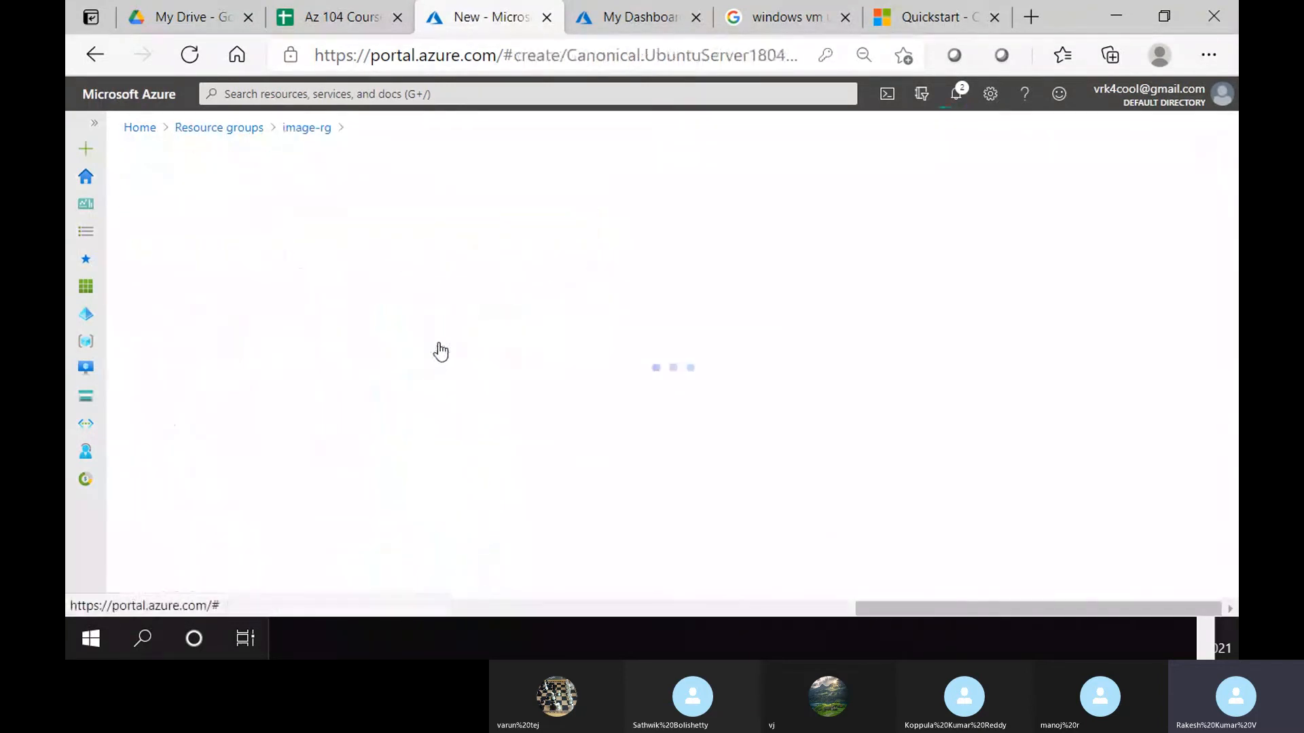
{"action": "scroll", "coordinate": [407, 476], "scroll_direction": "down", "scroll_amount": 4}
{"action": "left_click", "coordinate": [383, 296]}
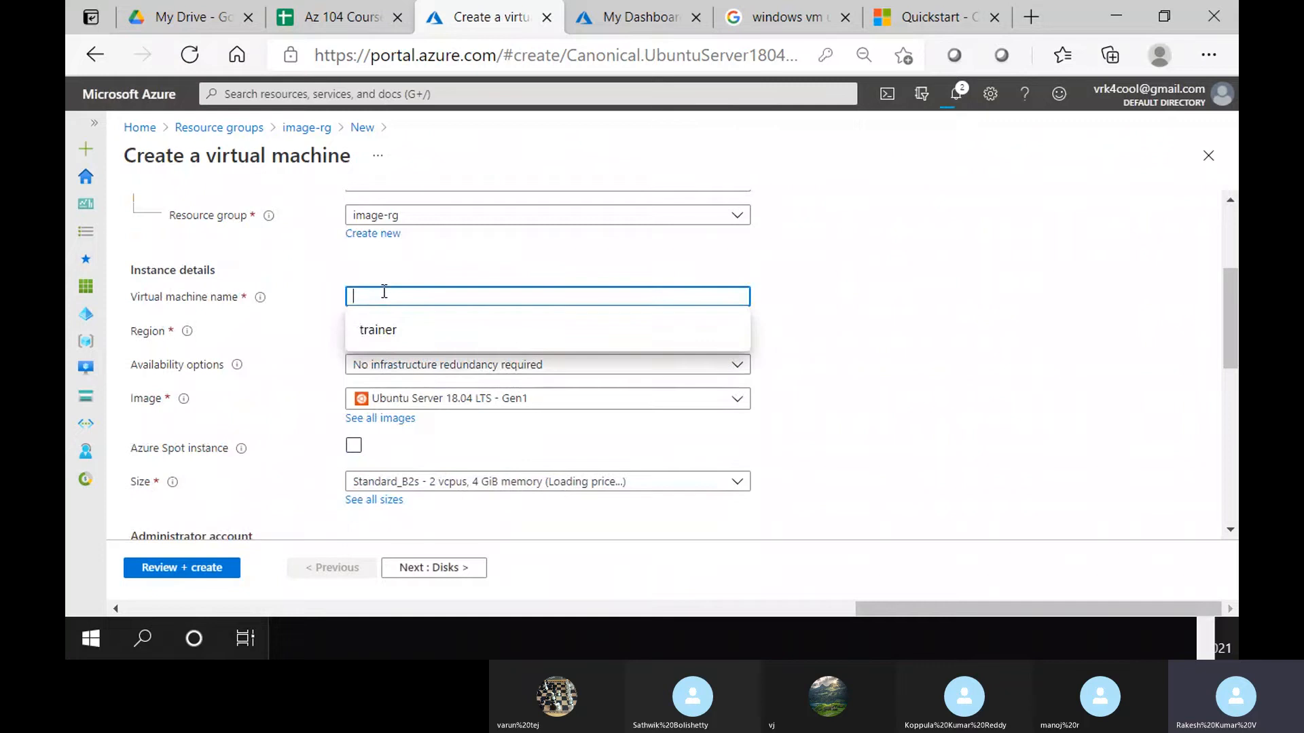
{"action": "type", "text": "01"}
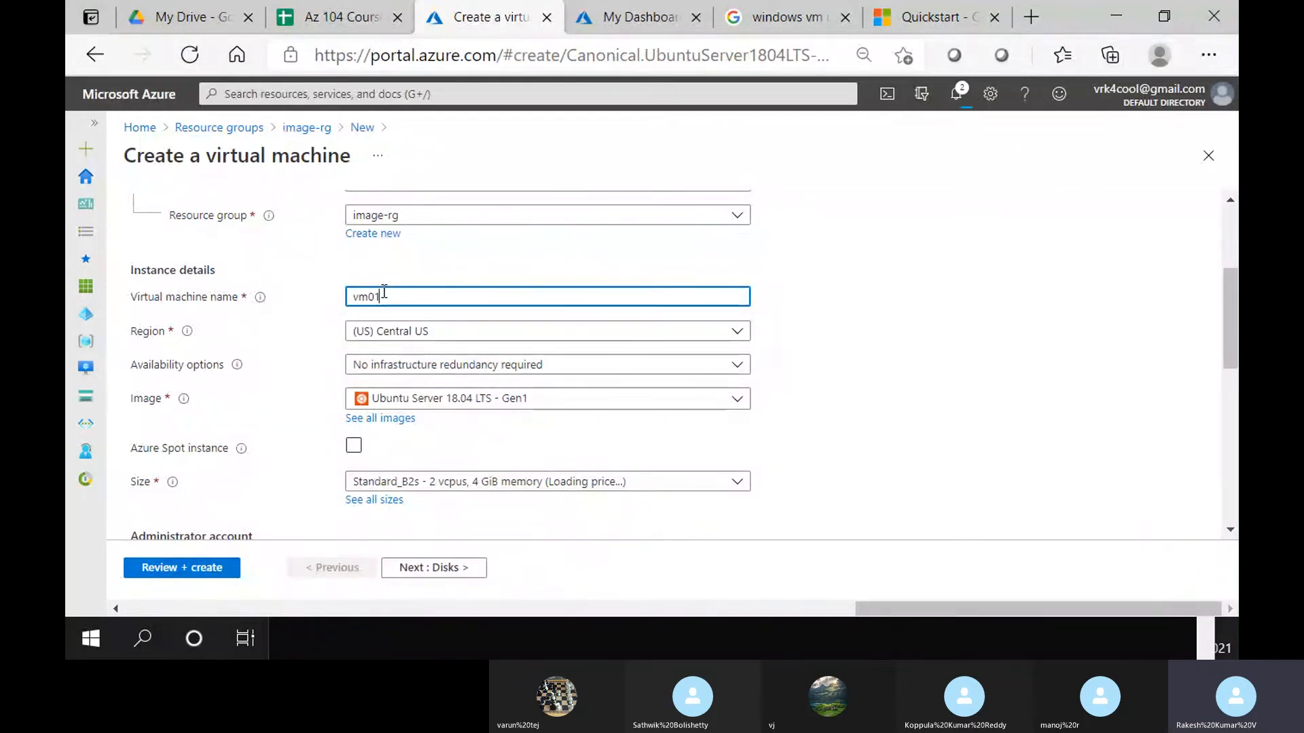
{"action": "left_click", "coordinate": [403, 332]}
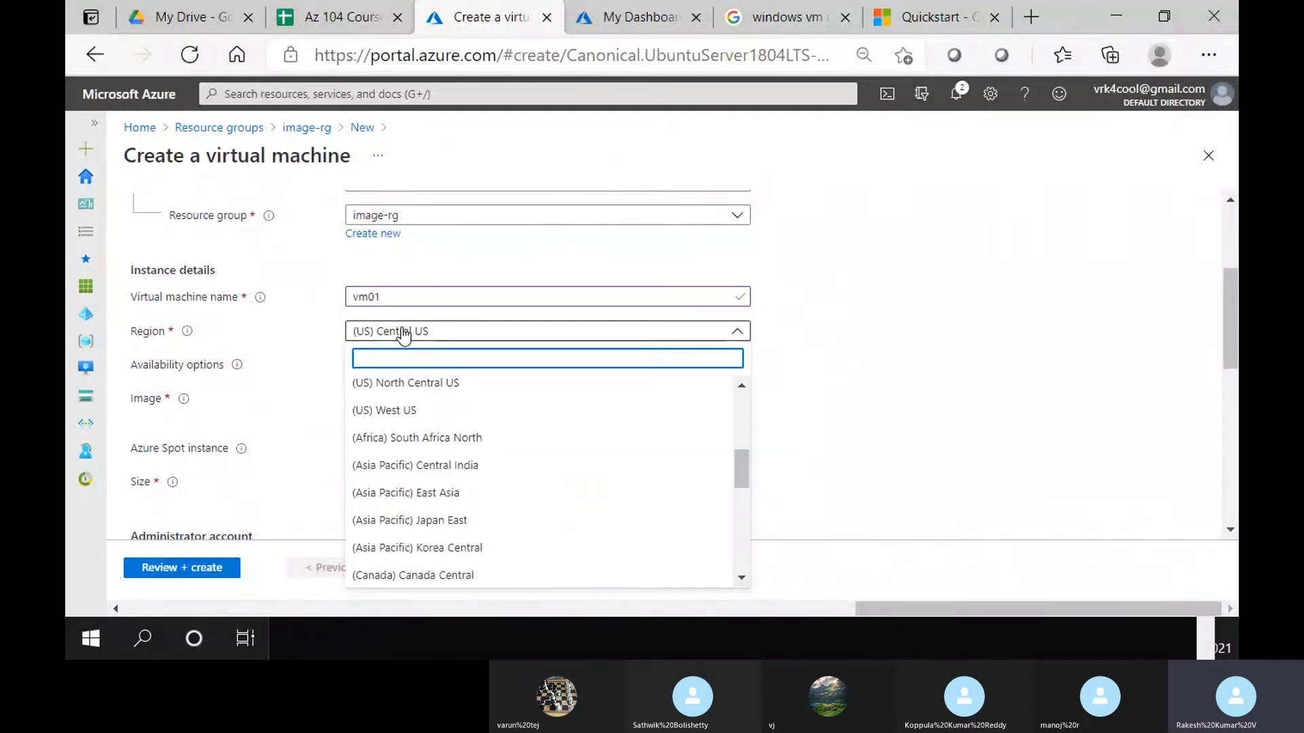
{"action": "type", "text": "cent"}
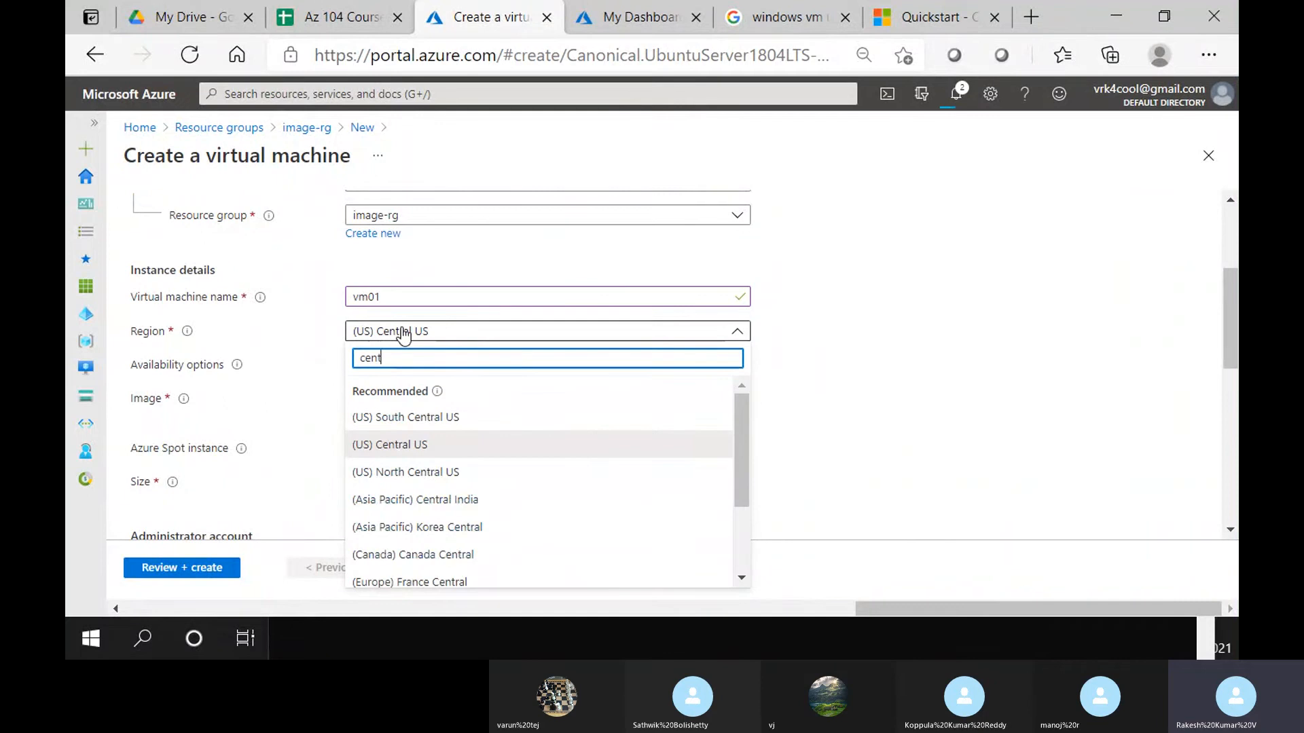
{"action": "type", "text": "ral indi"}
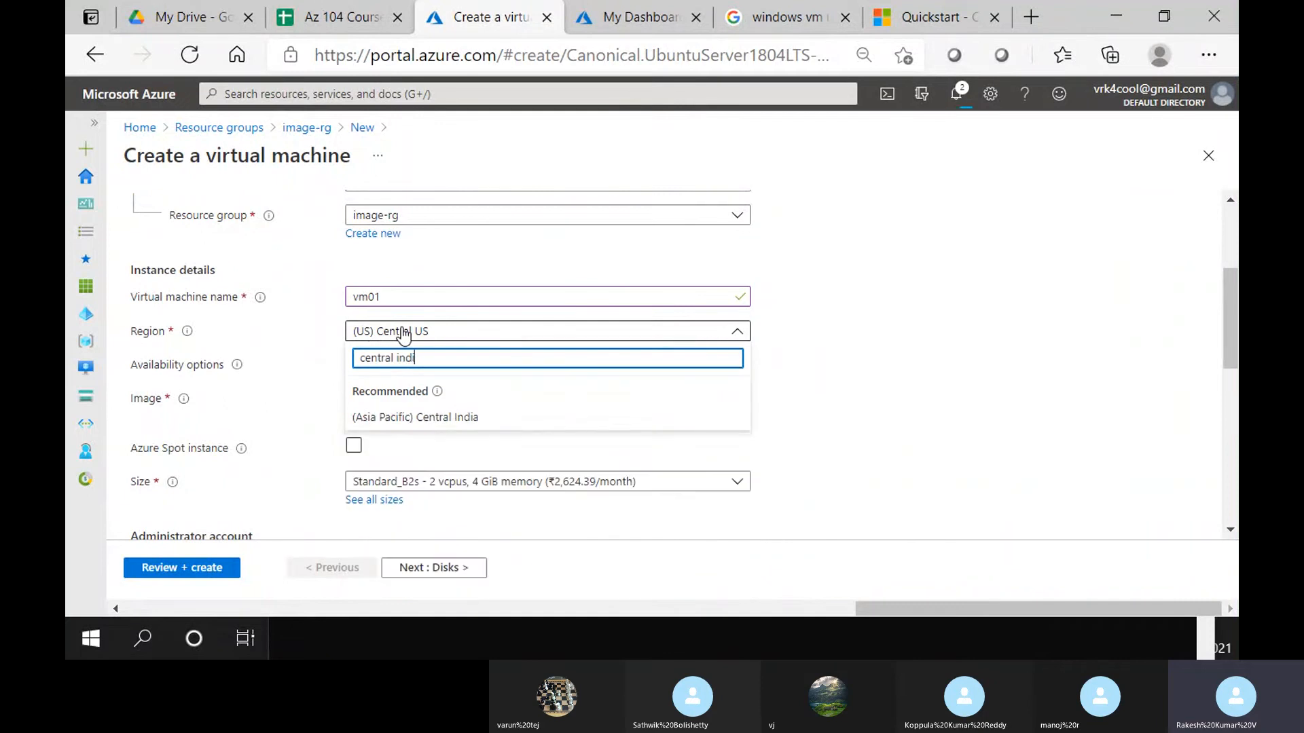
{"action": "left_click", "coordinate": [403, 418]}
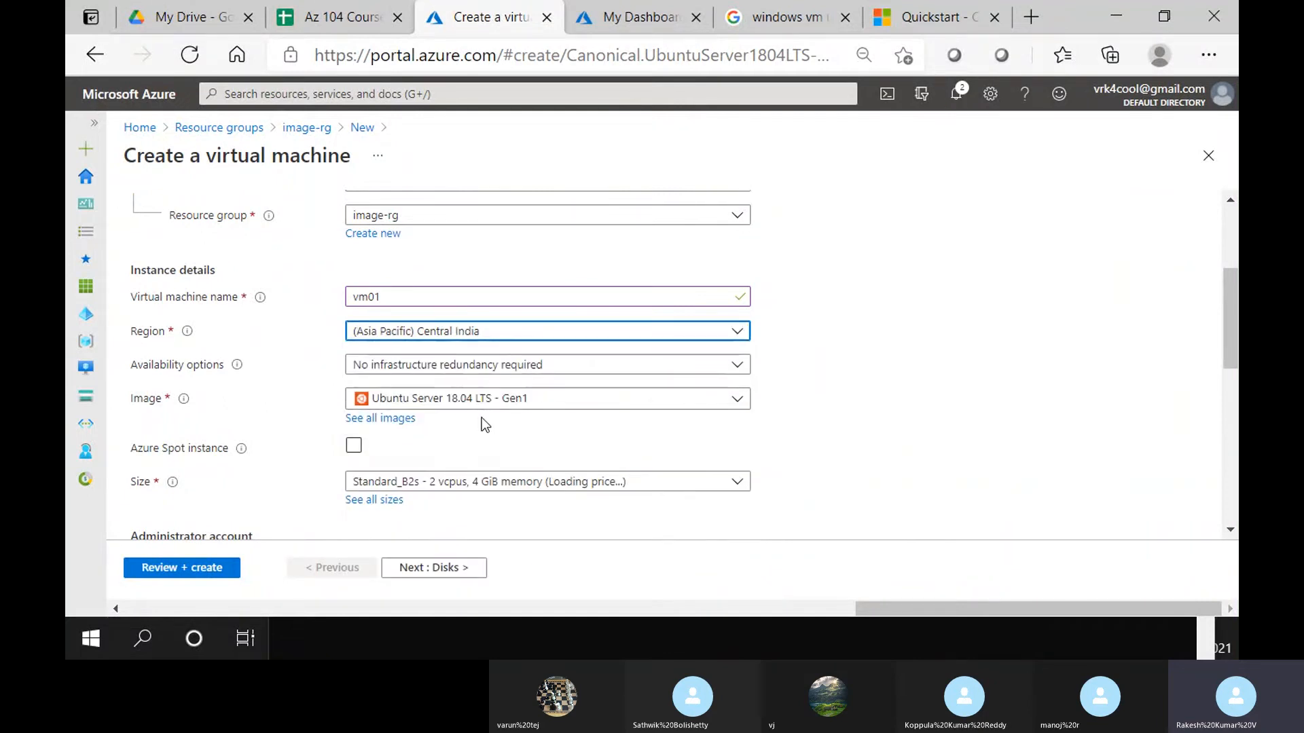
Use password authentication with administrator username 'trainer' and the account password
{"action": "scroll", "coordinate": [533, 408], "scroll_direction": "down", "scroll_amount": 2}
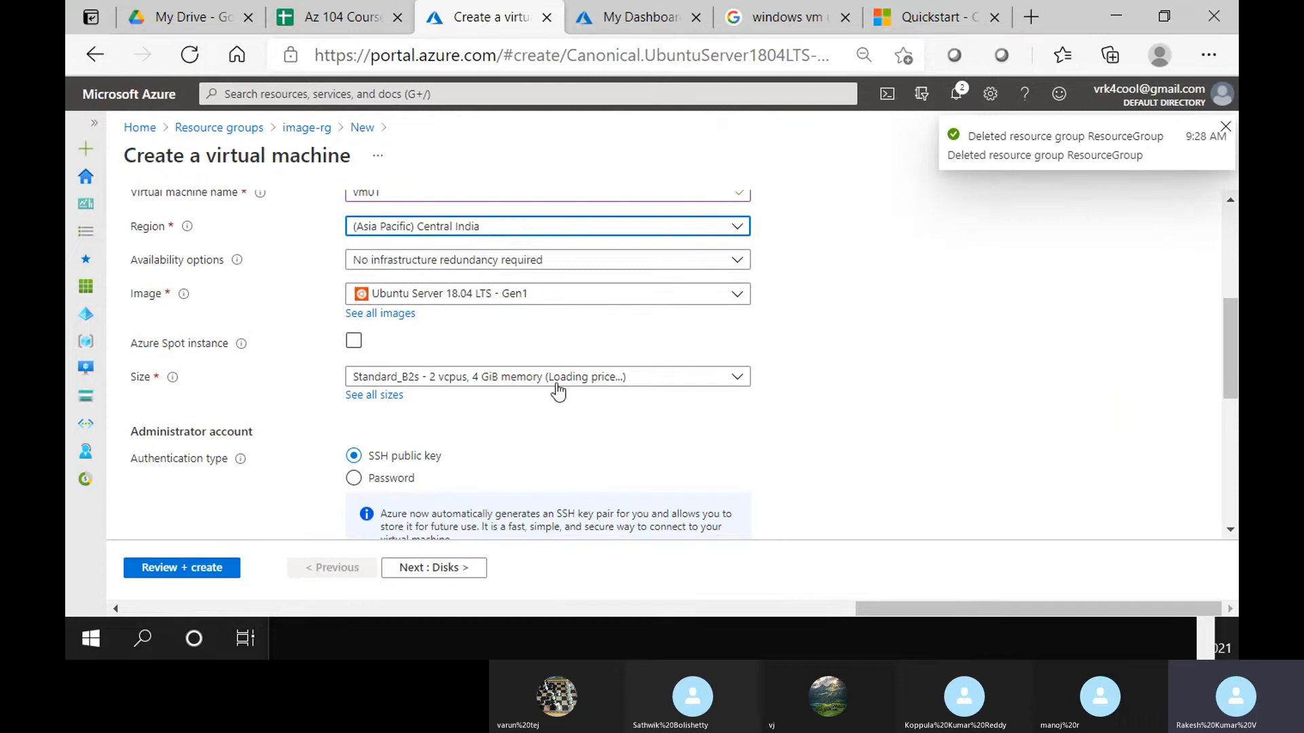
{"action": "scroll", "coordinate": [557, 392], "scroll_direction": "down", "scroll_amount": 2}
{"action": "left_click", "coordinate": [370, 375]}
{"action": "left_click", "coordinate": [387, 410]}
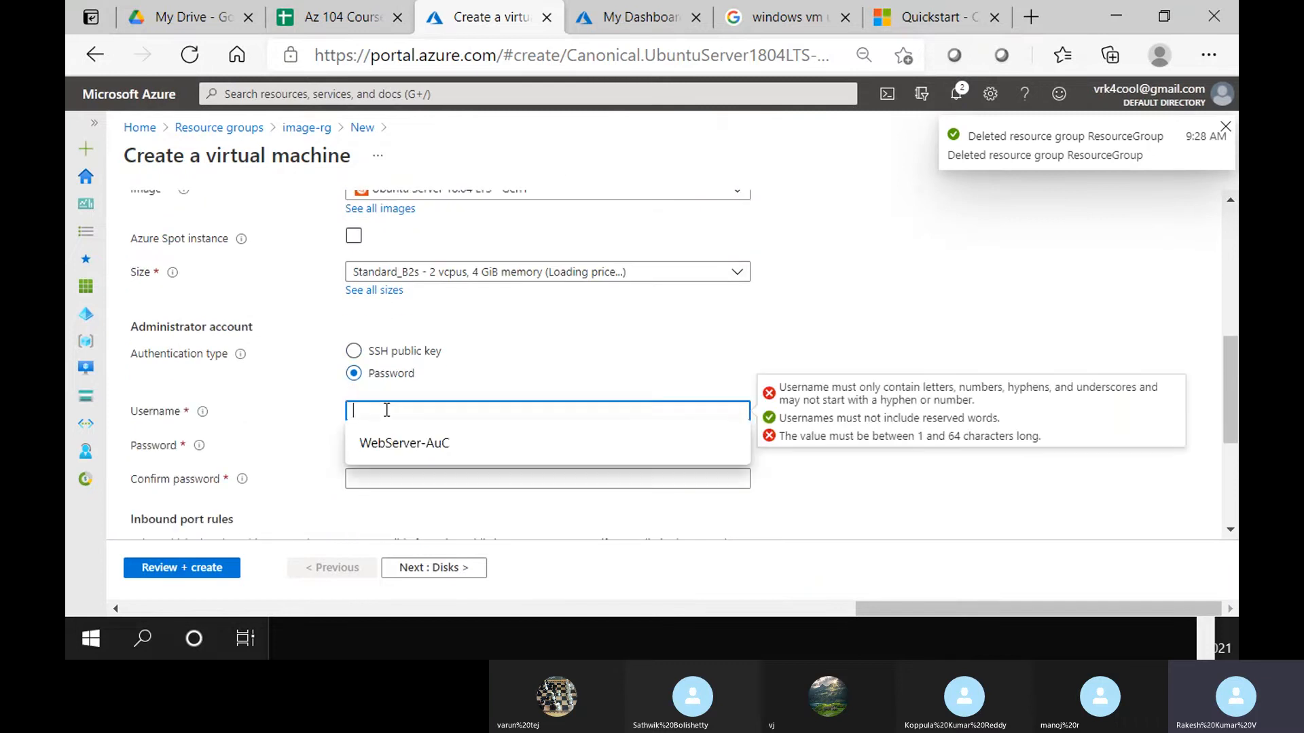
{"action": "type", "text": "trainer"}
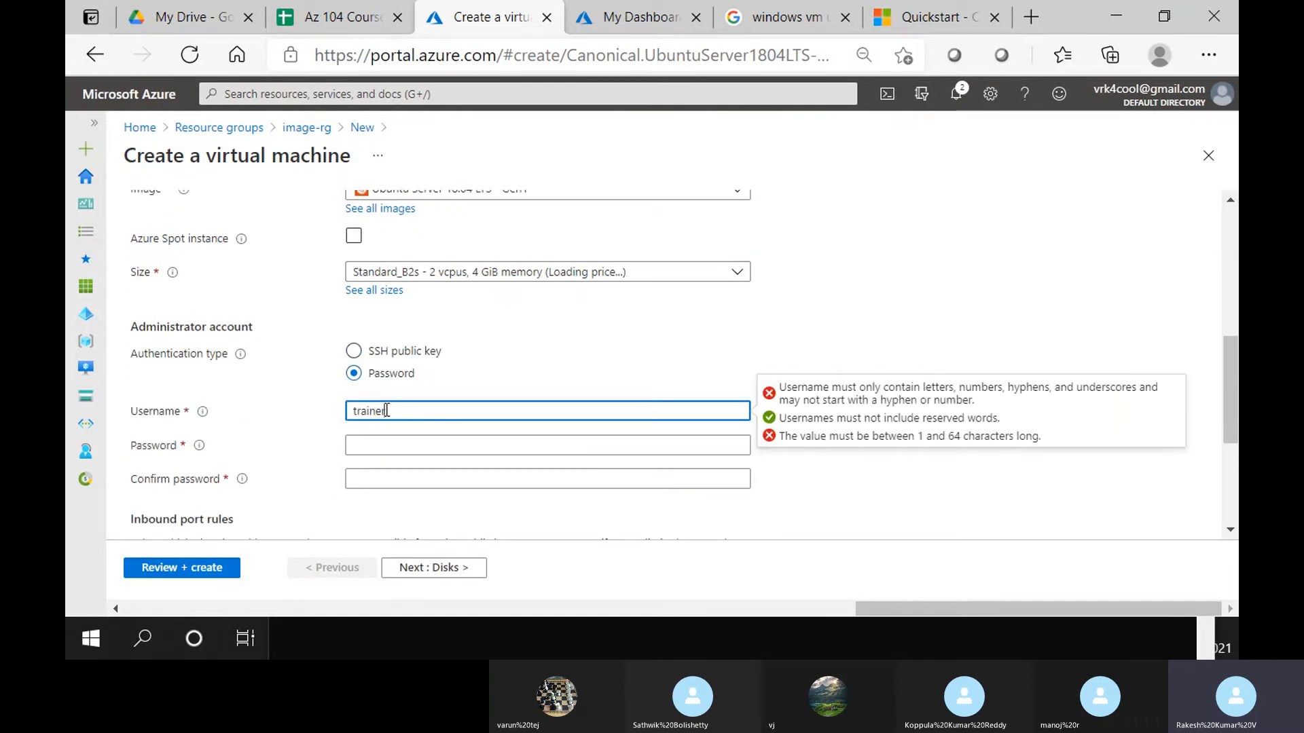
{"action": "key", "text": "Tab"}
{"action": "type", "text": "•••••••"}
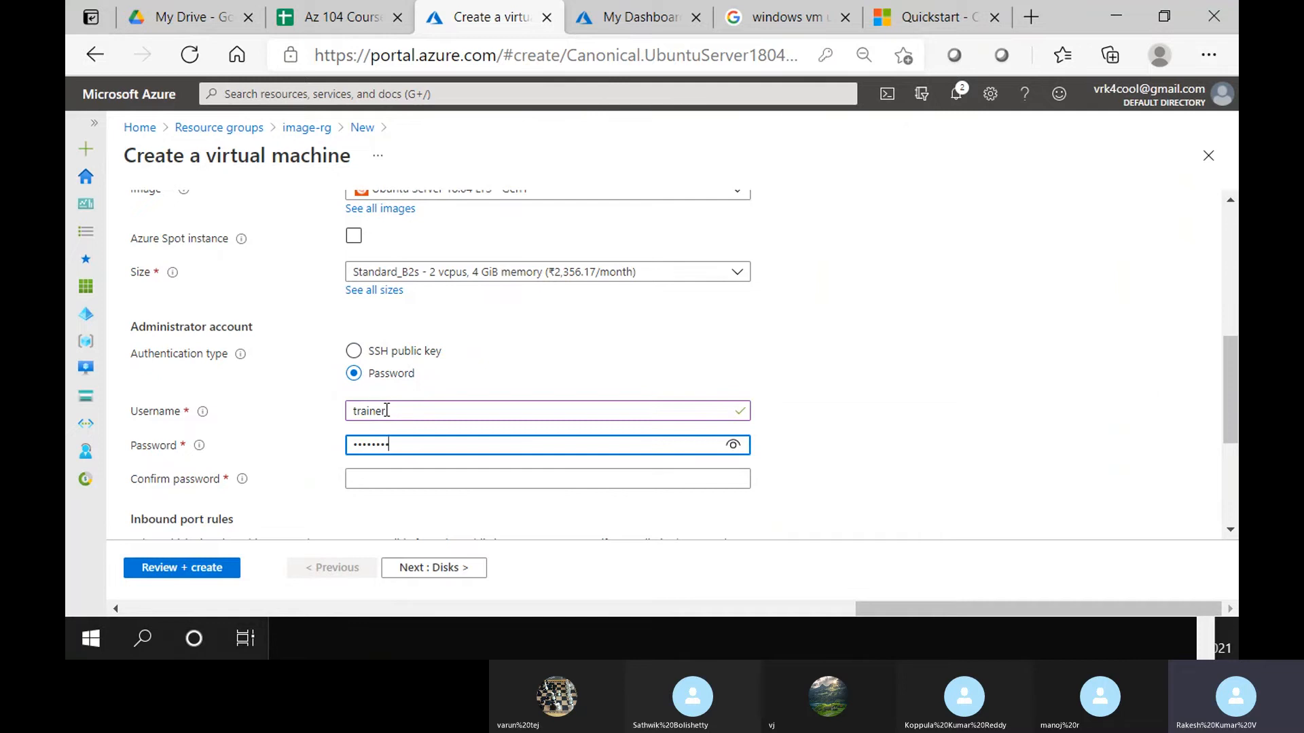
{"action": "key", "text": "Tab"}
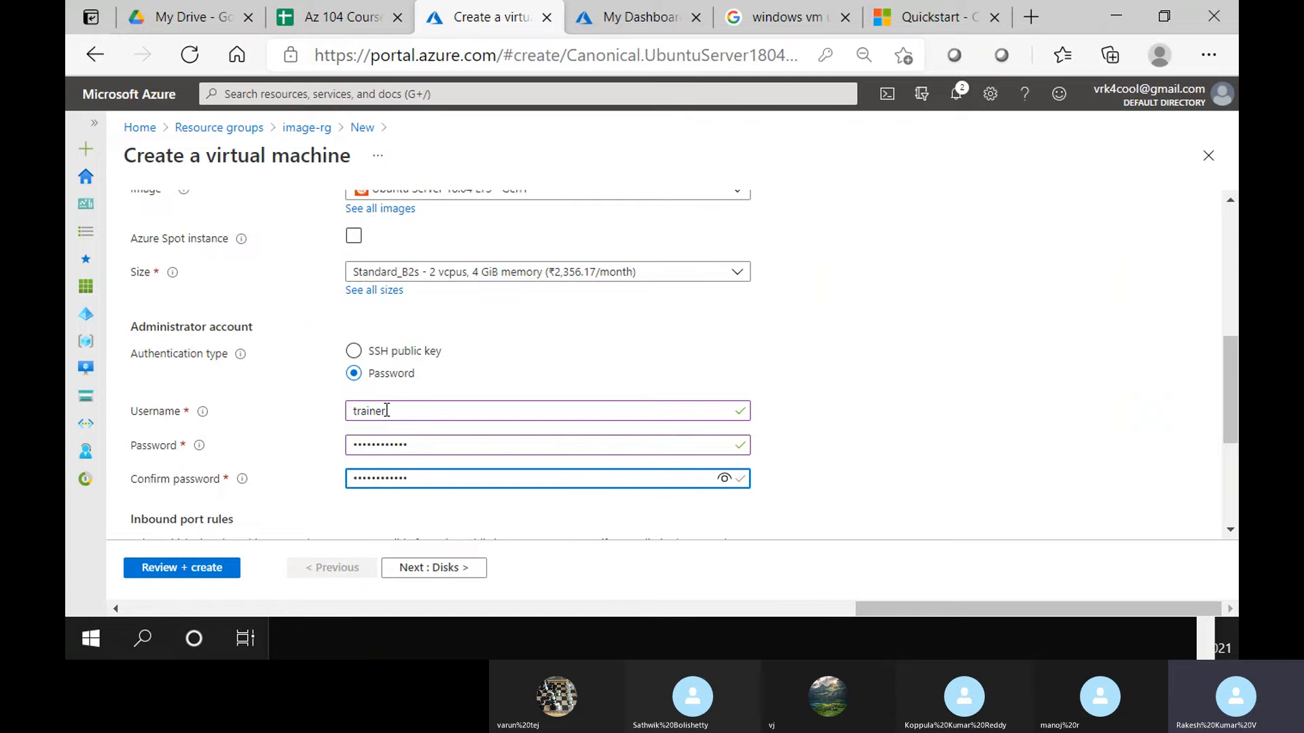
{"action": "scroll", "coordinate": [393, 409], "scroll_direction": "down", "scroll_amount": 4}
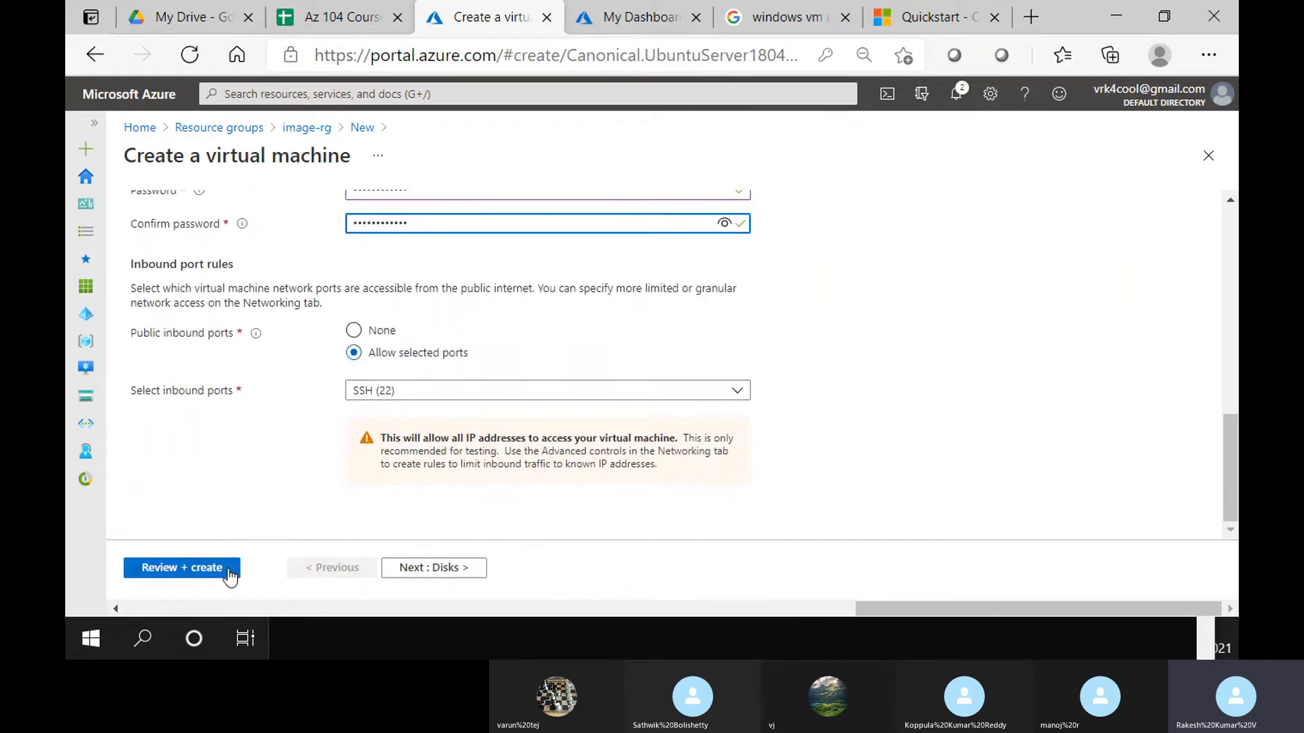
Skip through Disks and Networking, turn off boot diagnostics, and run Review + create validation
{"action": "left_click", "coordinate": [460, 573]}
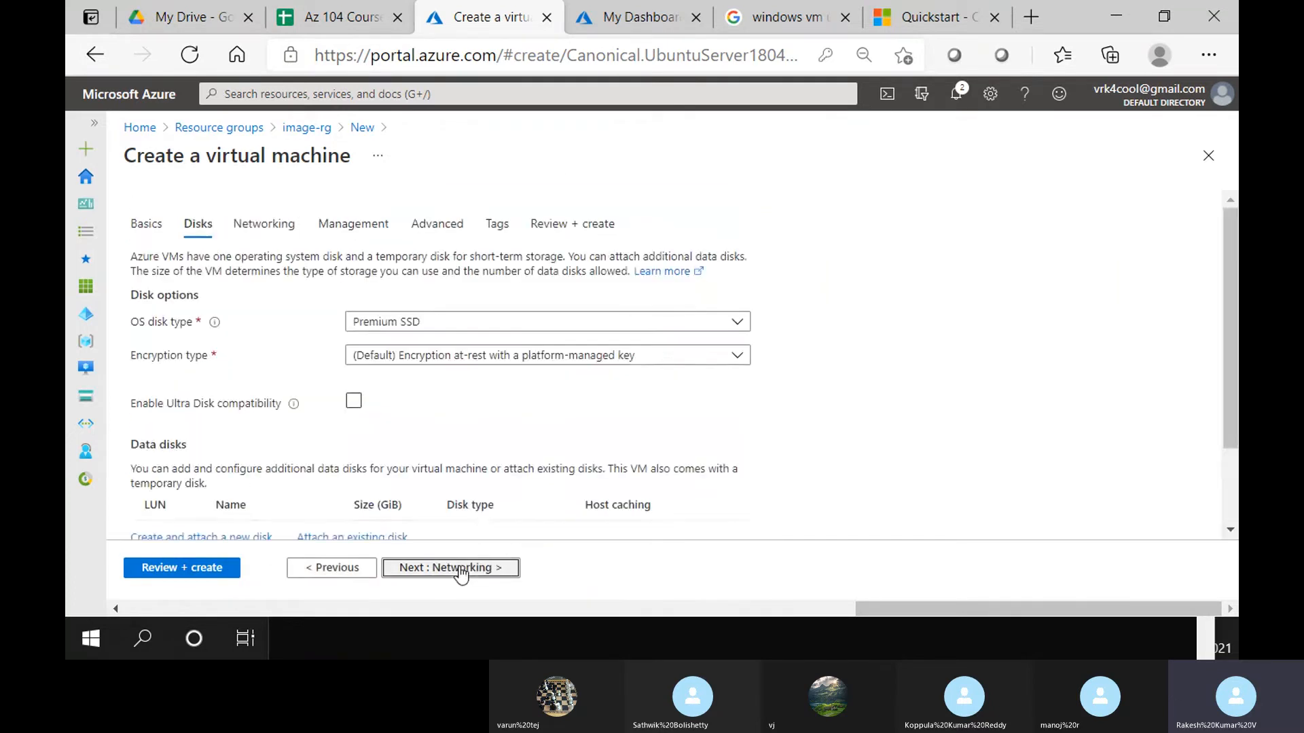
{"action": "left_click", "coordinate": [460, 572]}
{"action": "scroll", "coordinate": [363, 435], "scroll_direction": "down", "scroll_amount": 2}
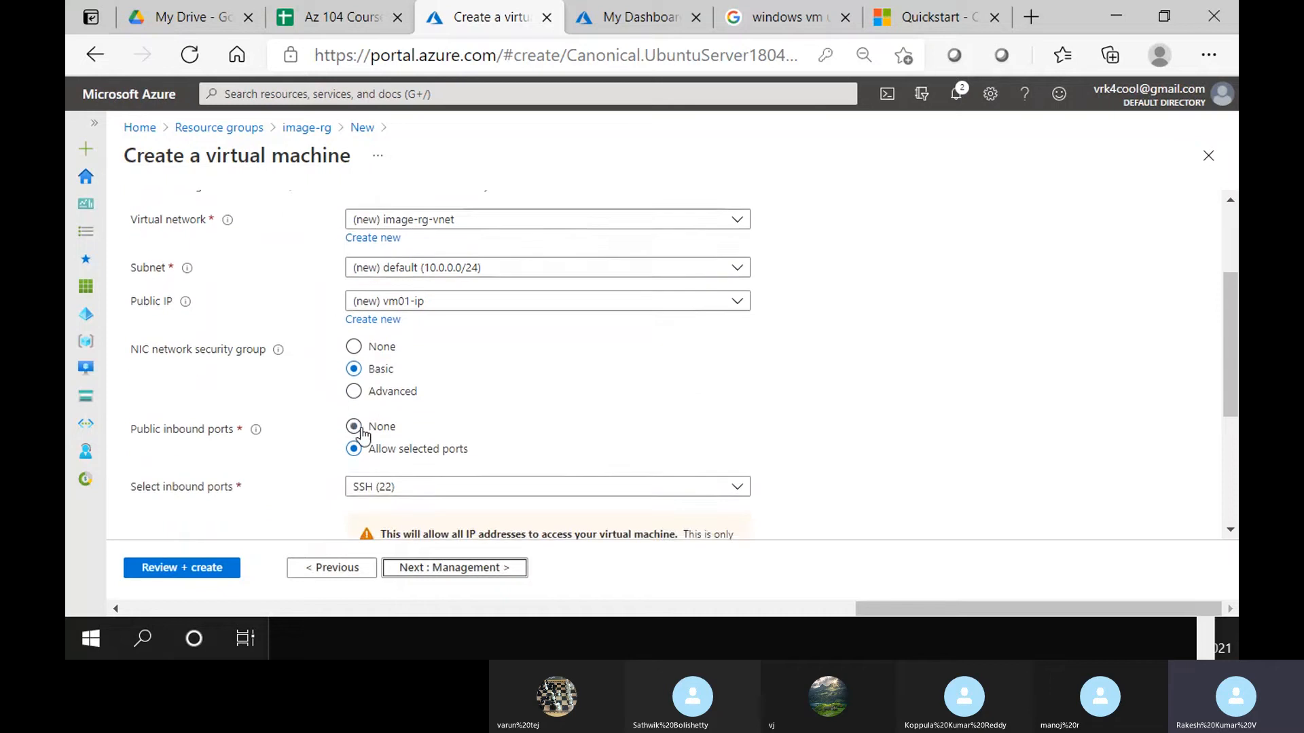
{"action": "scroll", "coordinate": [408, 434], "scroll_direction": "up", "scroll_amount": 2}
{"action": "left_click", "coordinate": [465, 569]}
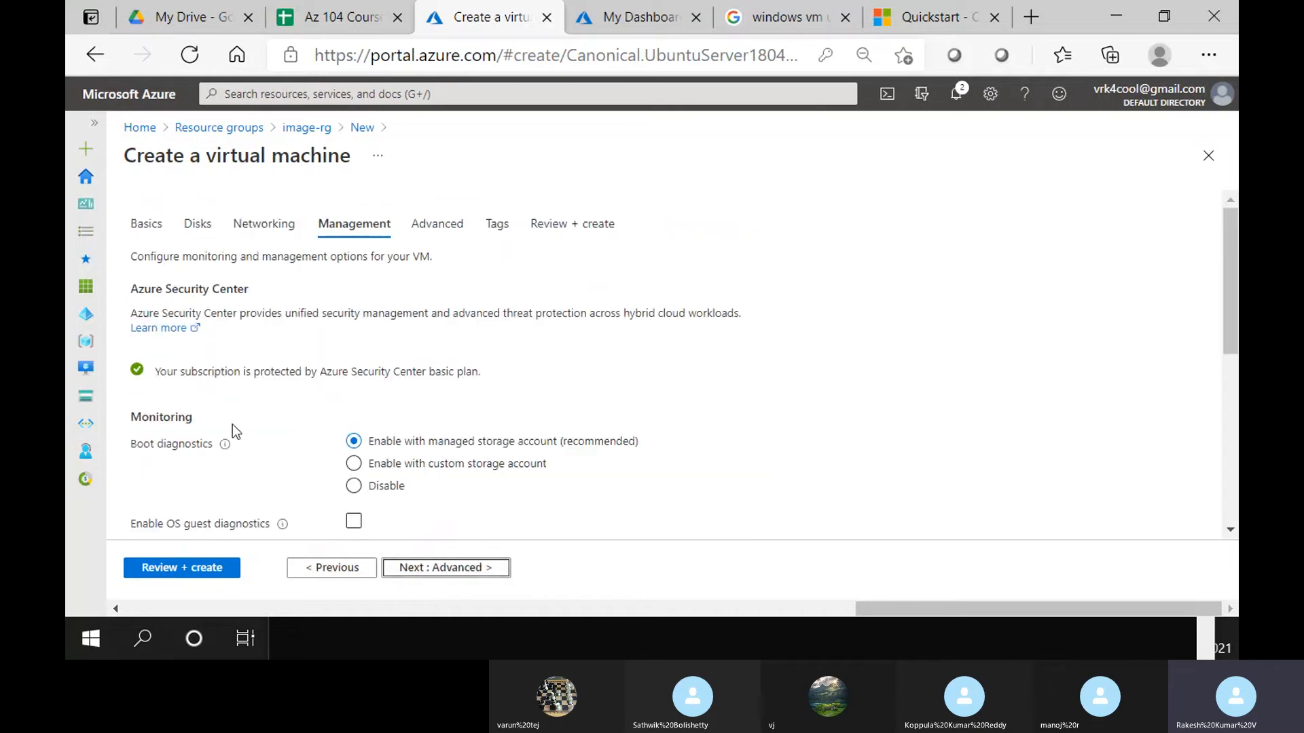
{"action": "left_click", "coordinate": [355, 487]}
{"action": "scroll", "coordinate": [423, 465], "scroll_direction": "down", "scroll_amount": 5}
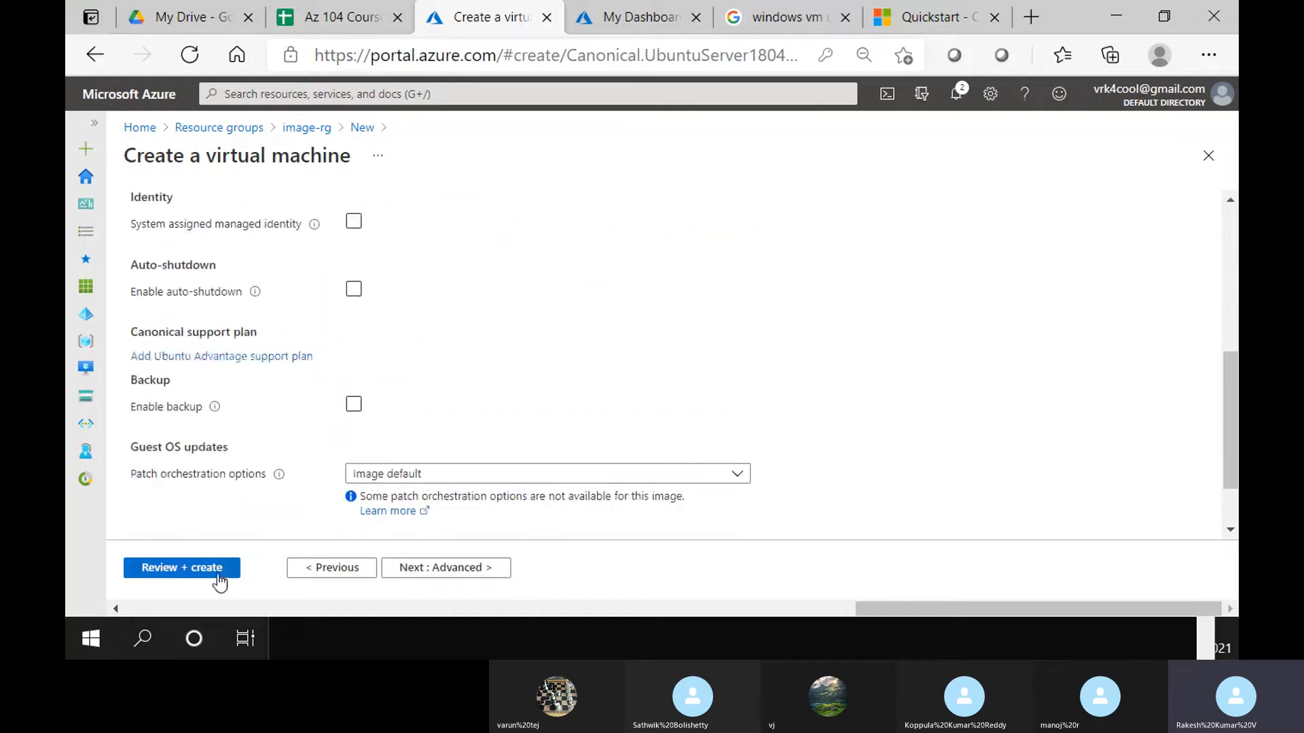
{"action": "left_click", "coordinate": [219, 576]}
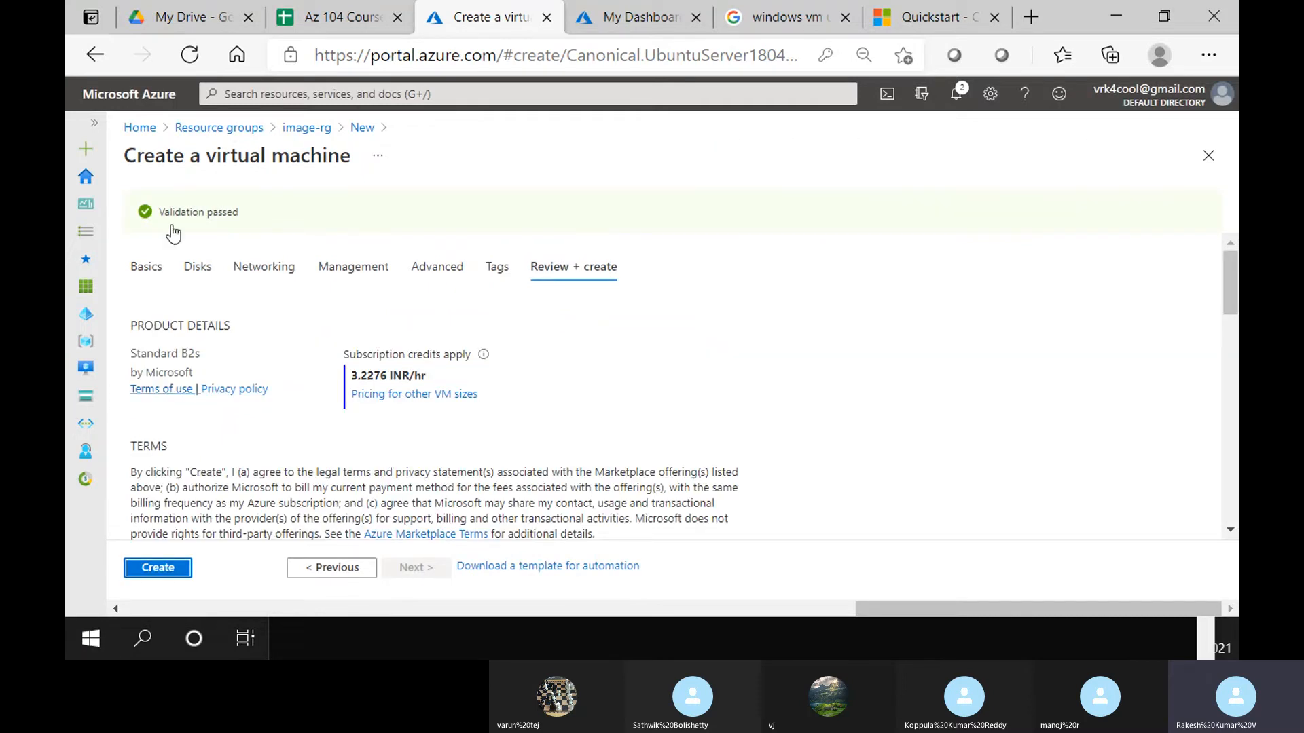
Make vm01 an Azure Spot instance with price-or-capacity eviction and Delete eviction policy
{"action": "left_click", "coordinate": [144, 266]}
{"action": "scroll", "coordinate": [516, 474], "scroll_direction": "down", "scroll_amount": 3}
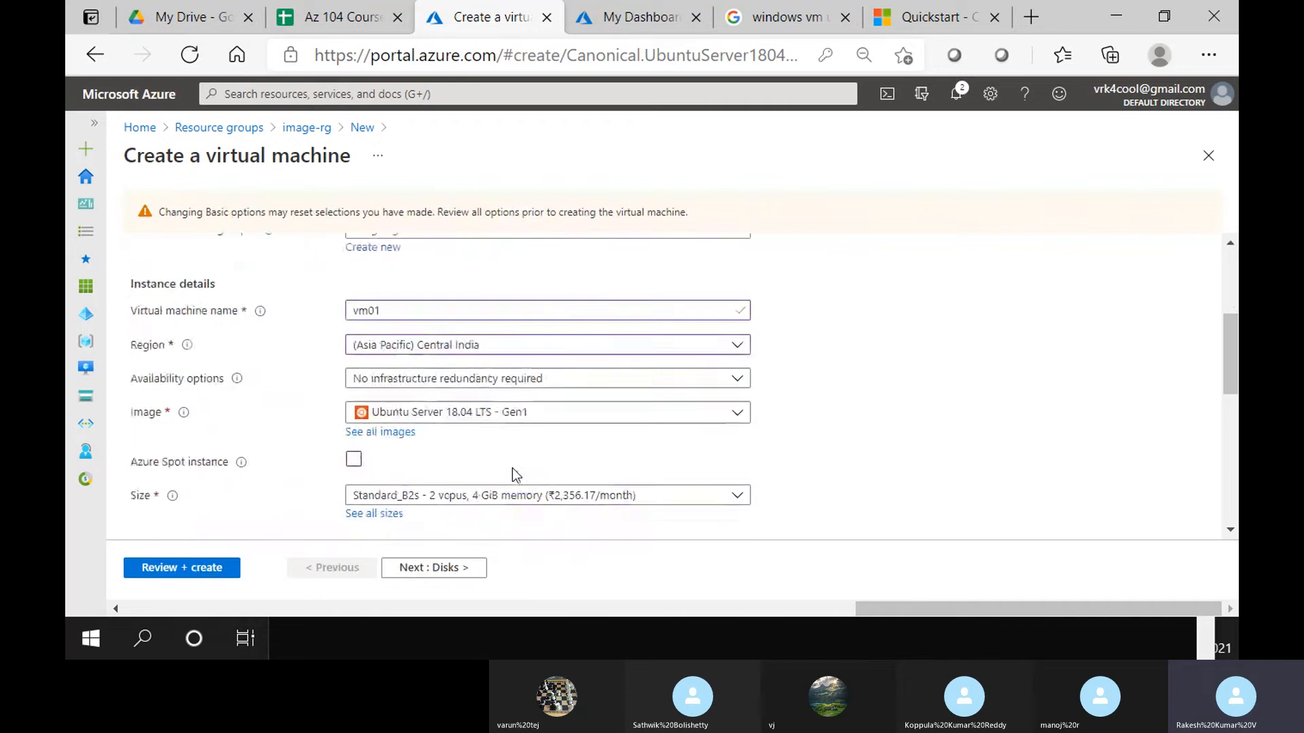
{"action": "scroll", "coordinate": [516, 474], "scroll_direction": "down", "scroll_amount": 1}
{"action": "left_click", "coordinate": [354, 381]}
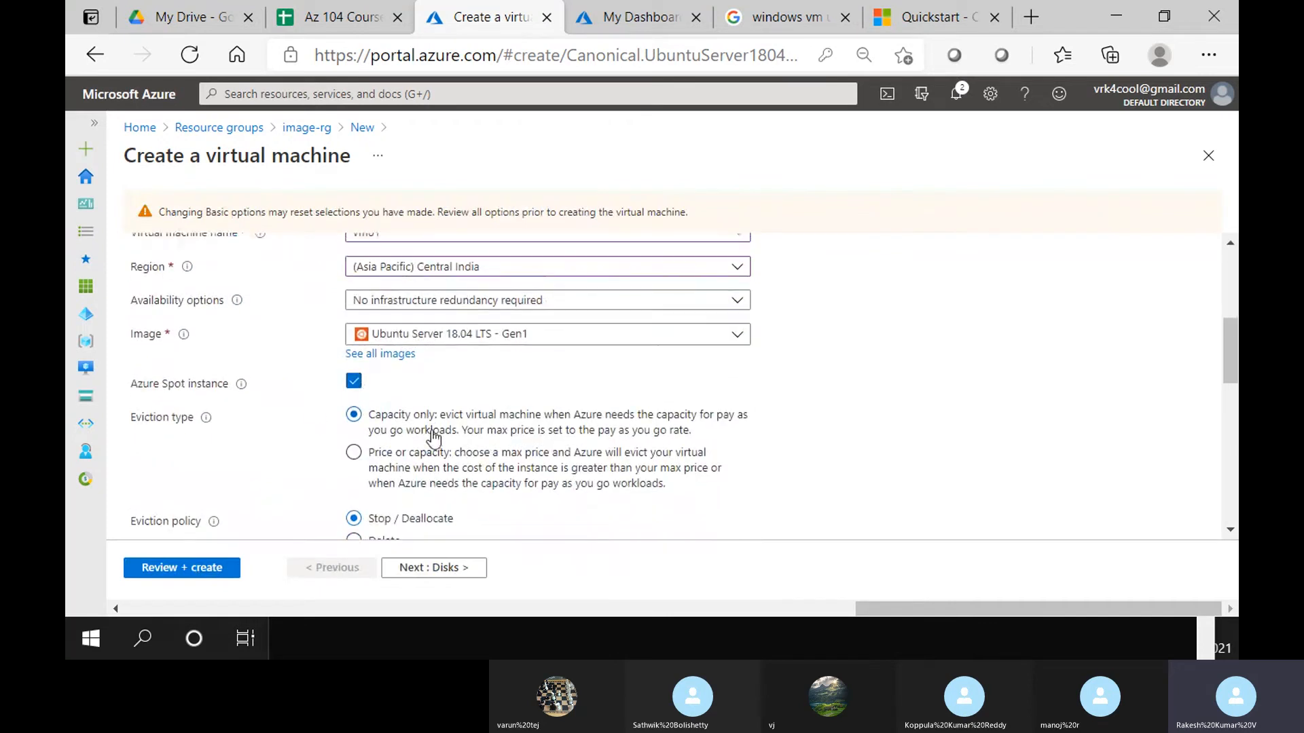
{"action": "left_click", "coordinate": [432, 443]}
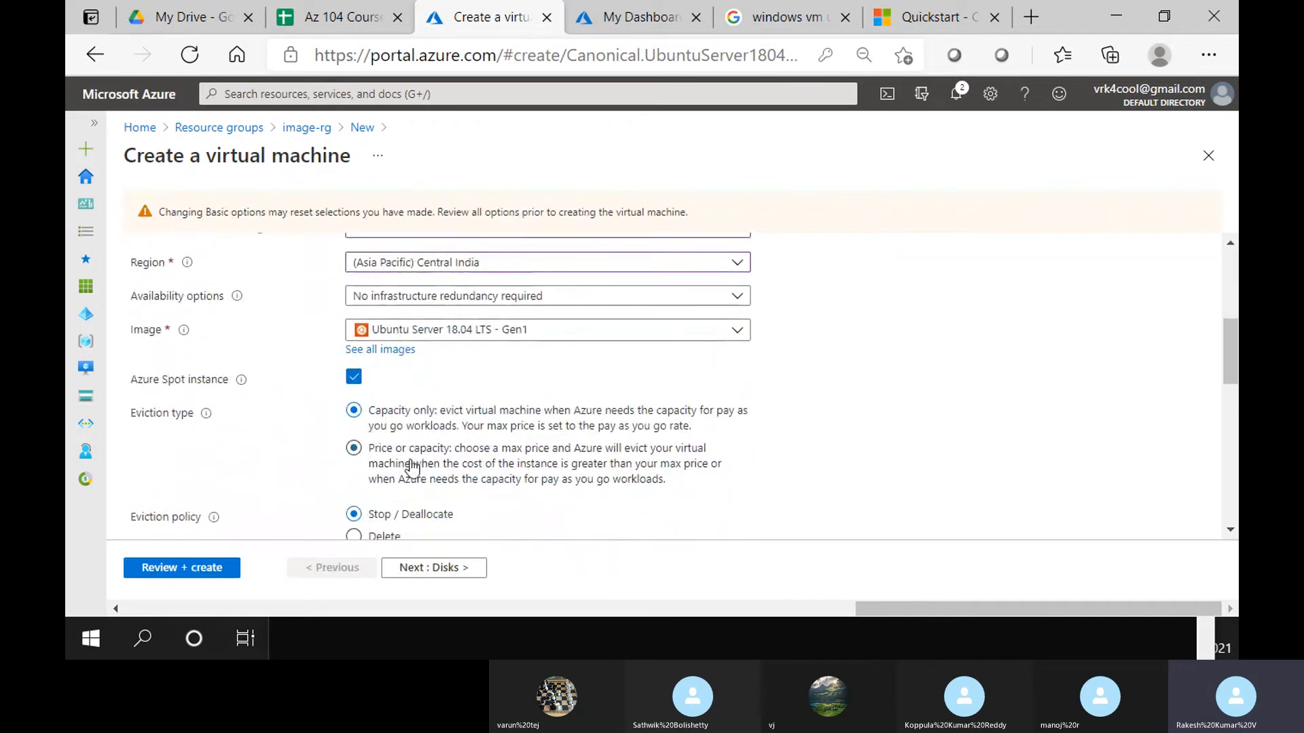
{"action": "scroll", "coordinate": [412, 467], "scroll_direction": "down", "scroll_amount": 1}
{"action": "left_click", "coordinate": [384, 446]}
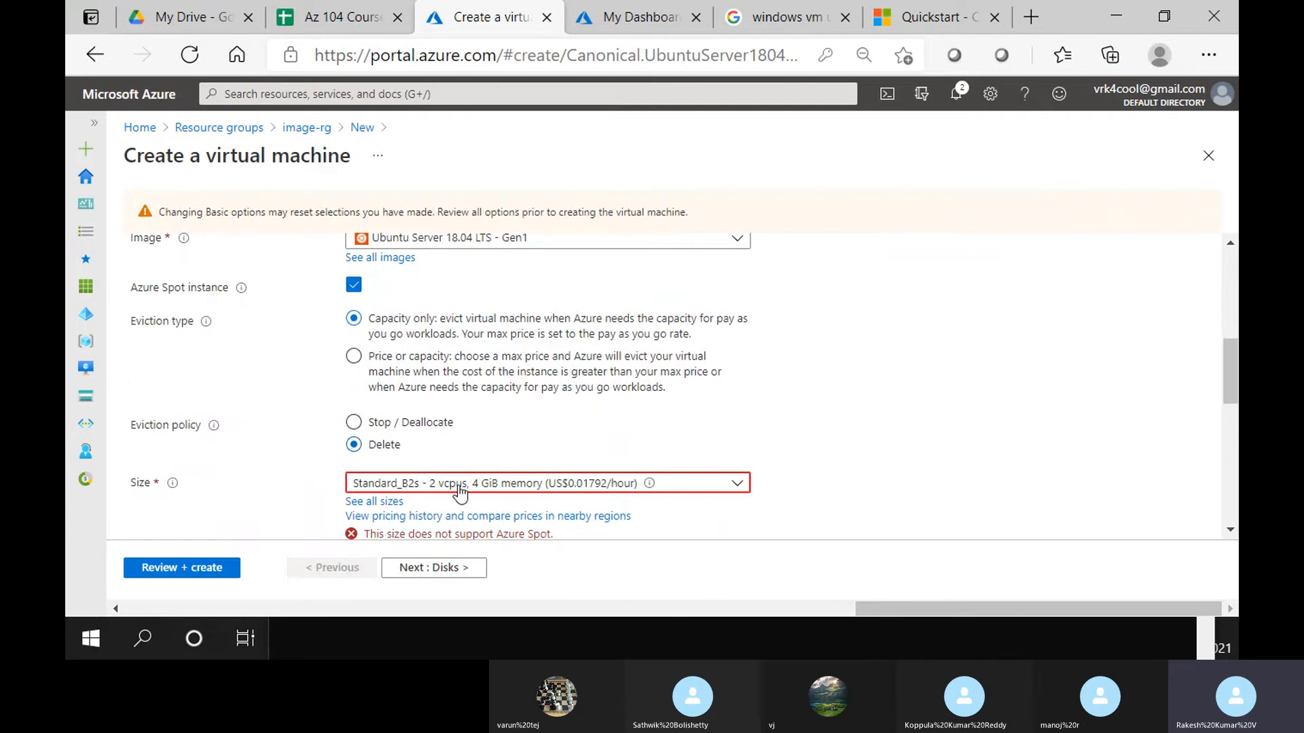
Choose the Standard_DS1_v2 size, validate and create the VM, then open image-rg
{"action": "left_click", "coordinate": [478, 492]}
{"action": "left_click", "coordinate": [927, 435]}
{"action": "left_click", "coordinate": [569, 481]}
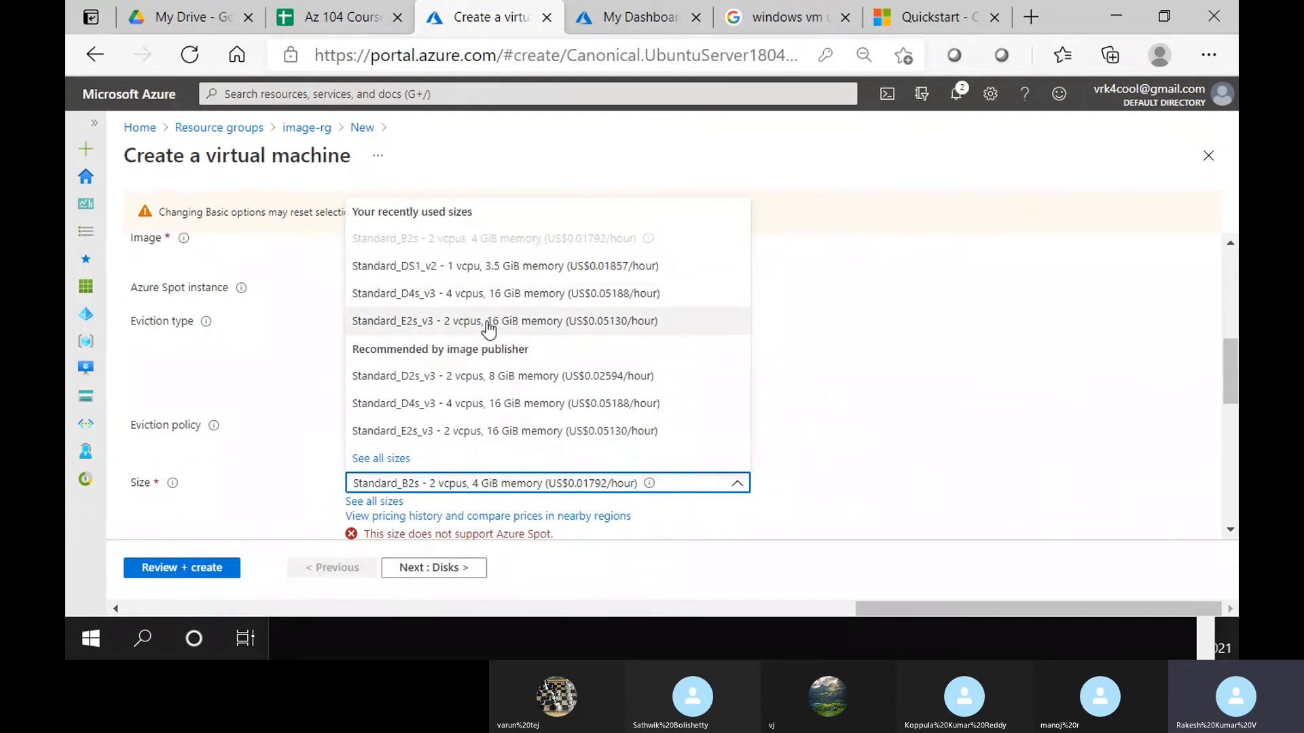
{"action": "left_click", "coordinate": [492, 268]}
{"action": "scroll", "coordinate": [658, 445], "scroll_direction": "down", "scroll_amount": 3}
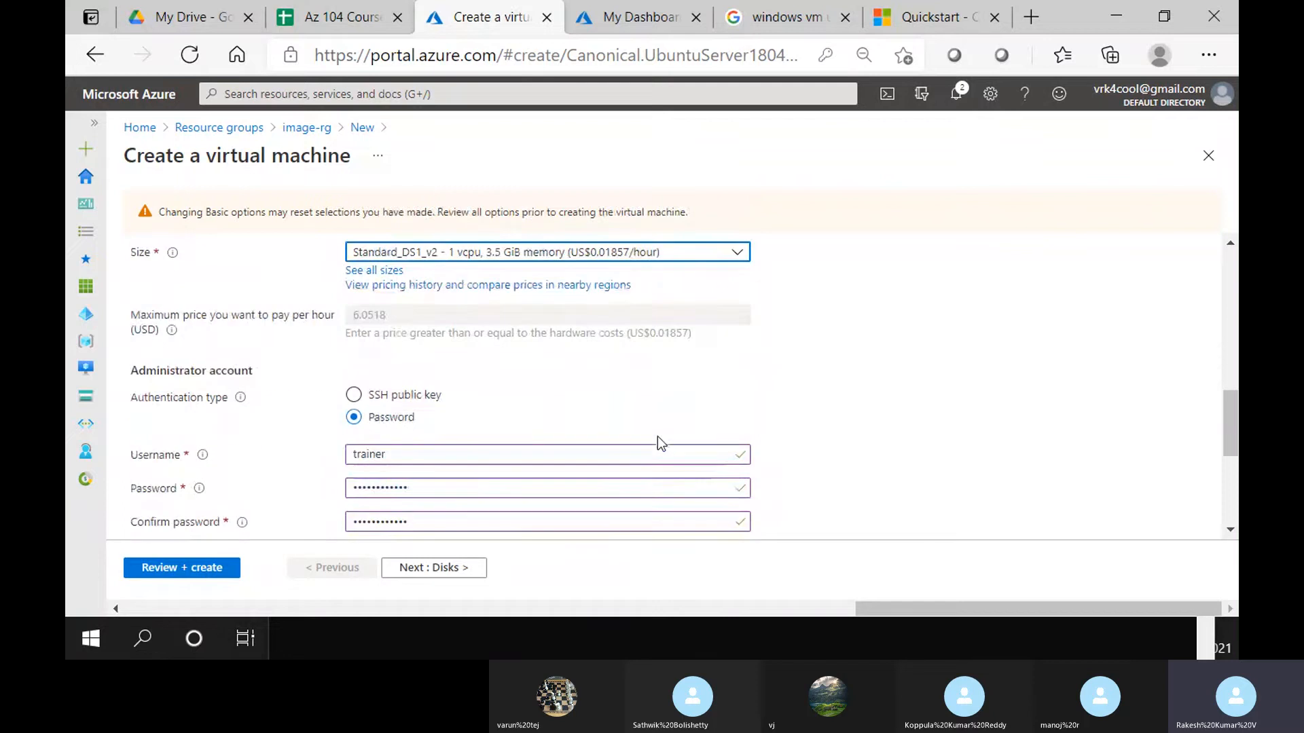
{"action": "scroll", "coordinate": [842, 407], "scroll_direction": "up", "scroll_amount": 1}
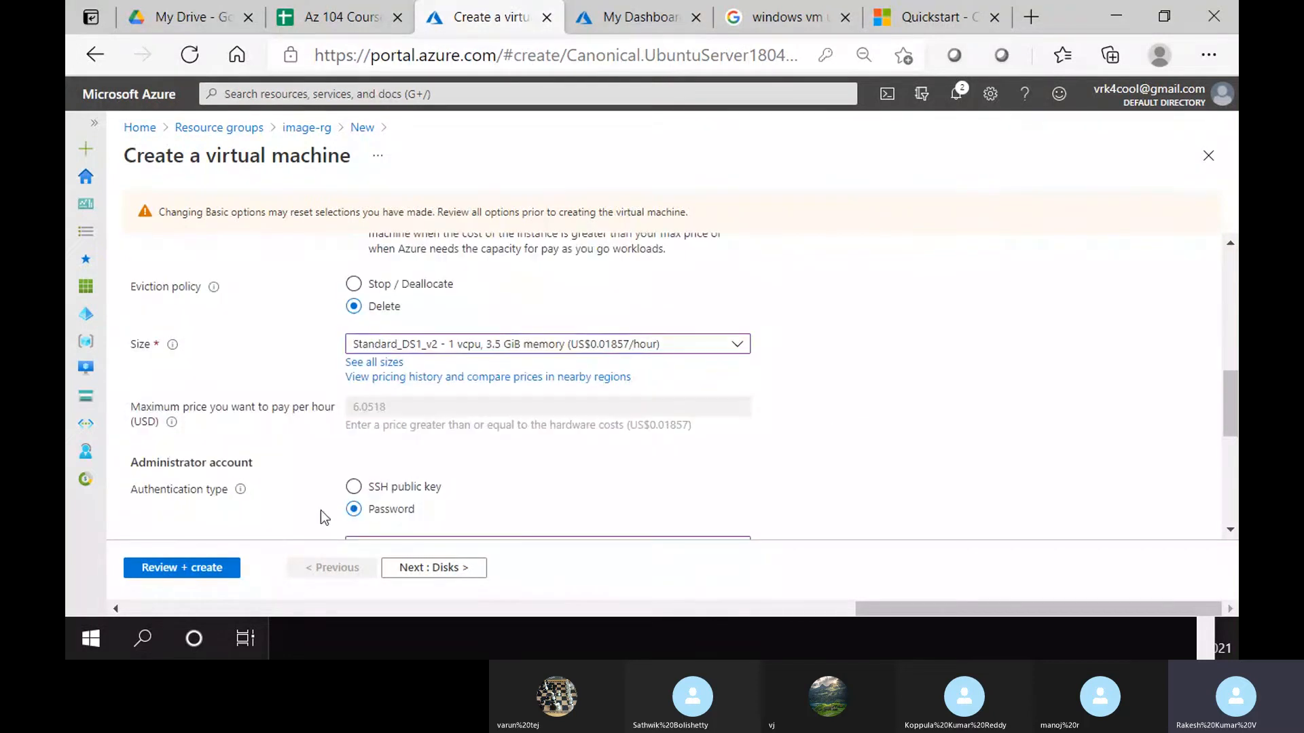
{"action": "left_click", "coordinate": [218, 569]}
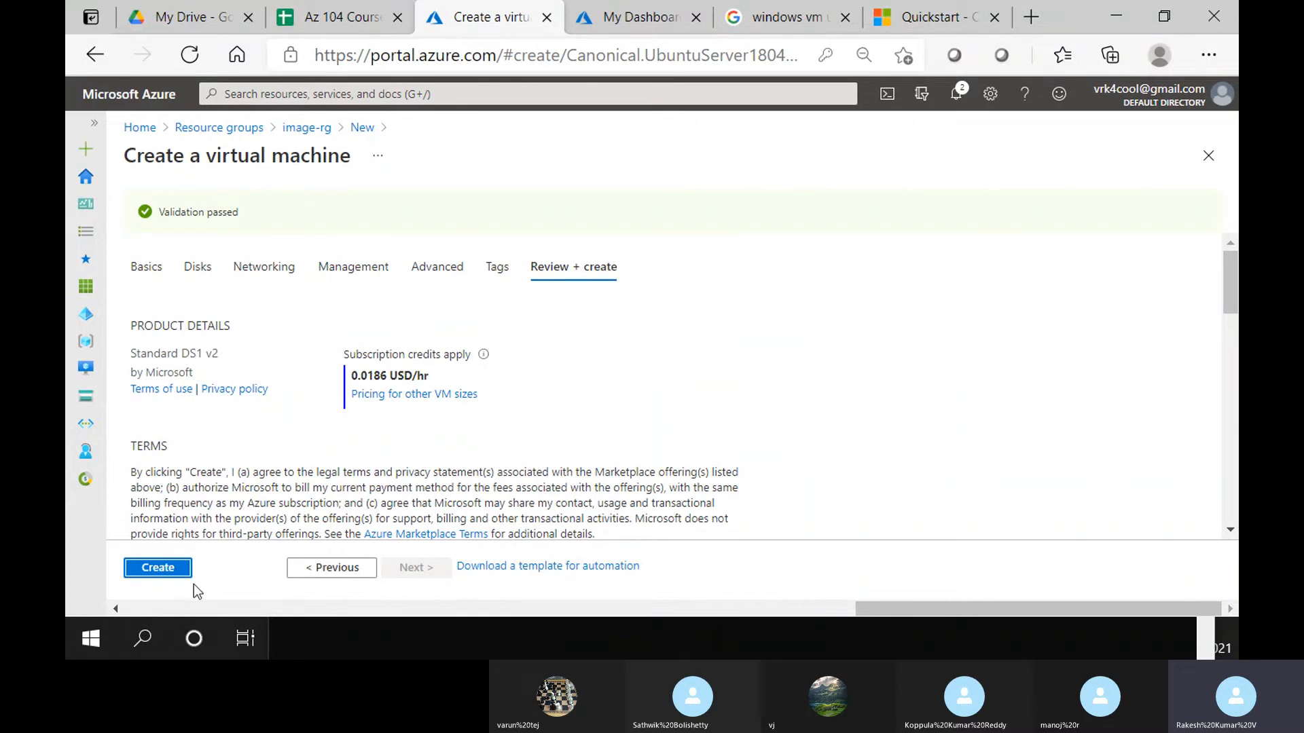
{"action": "left_click", "coordinate": [162, 569]}
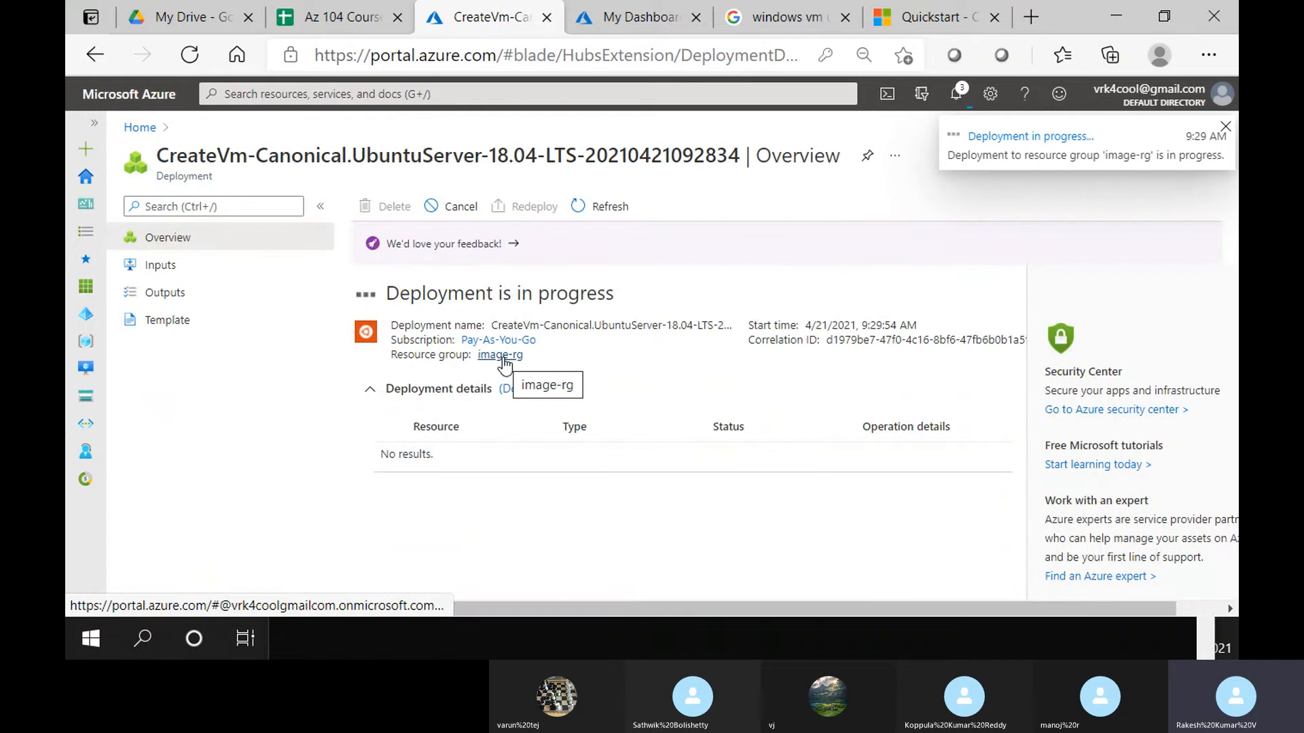
{"action": "left_click", "coordinate": [502, 360]}
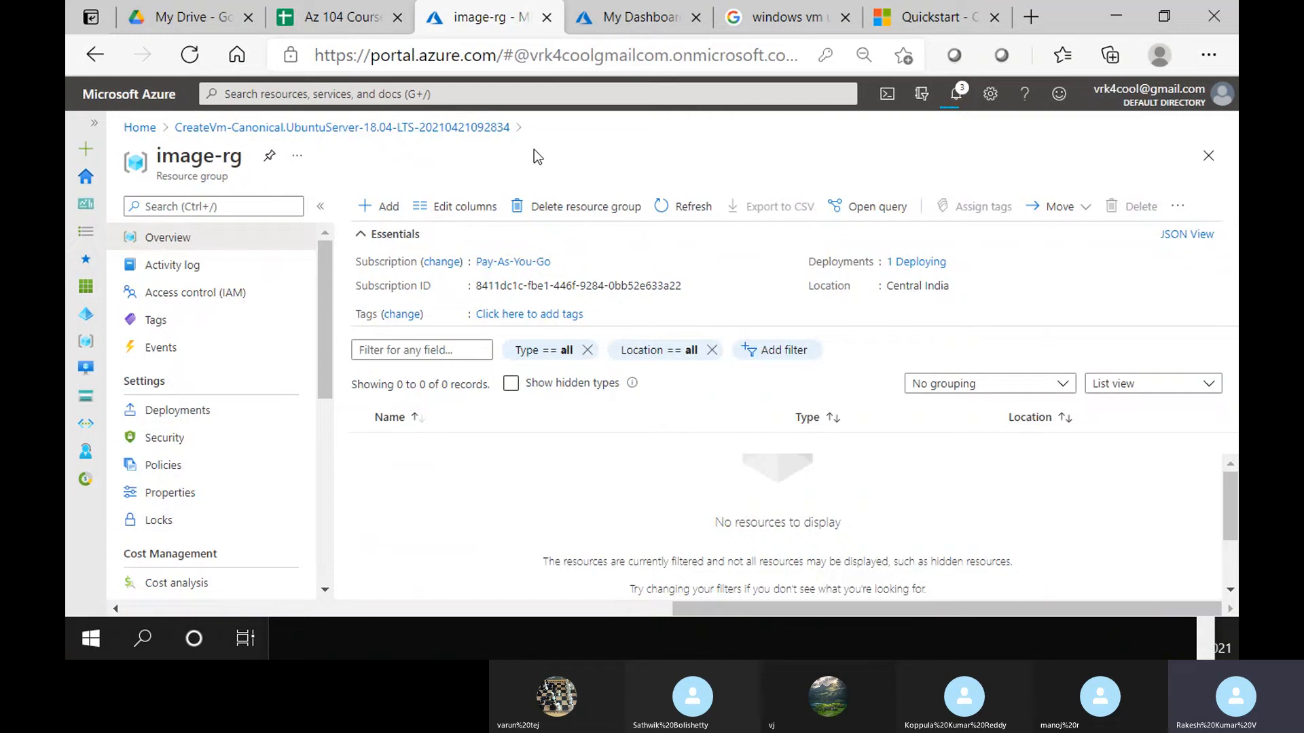
Reopen image-rg once the deployment finishes and open the vm01 virtual machine's overview
{"action": "left_click", "coordinate": [320, 207]}
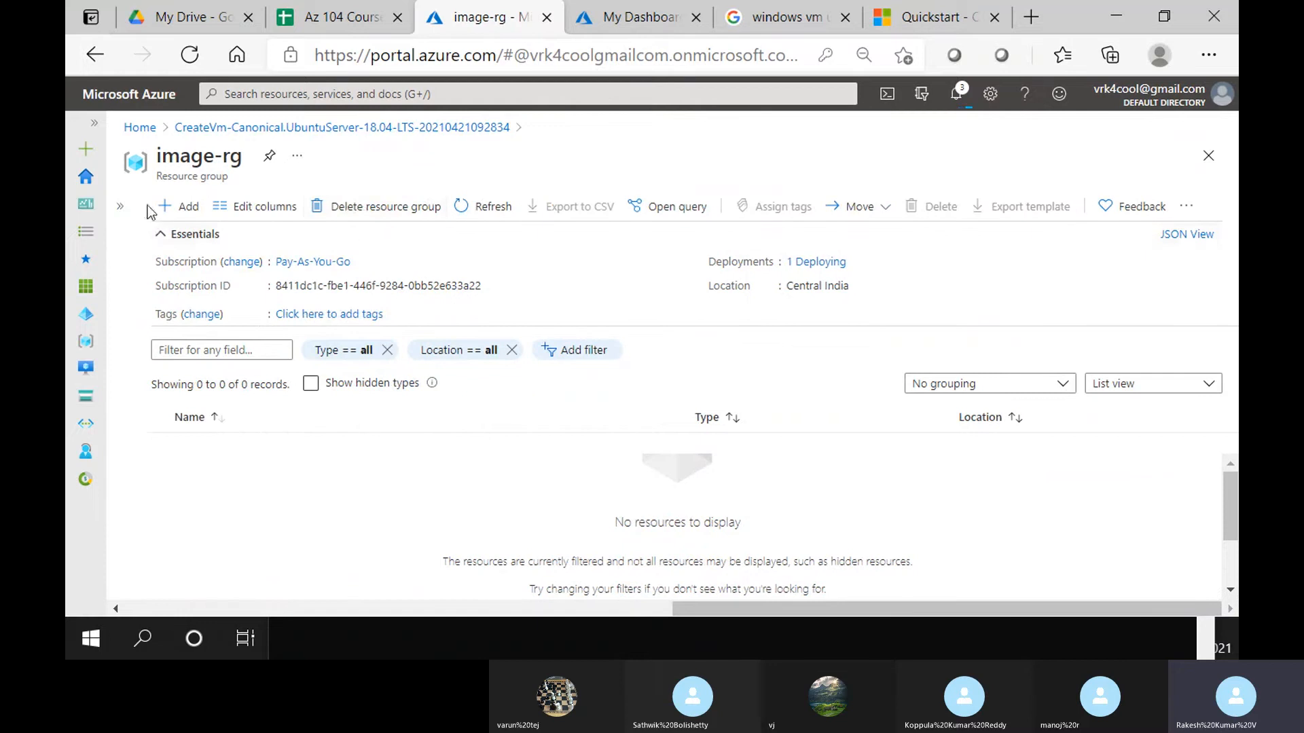
{"action": "left_click", "coordinate": [409, 131]}
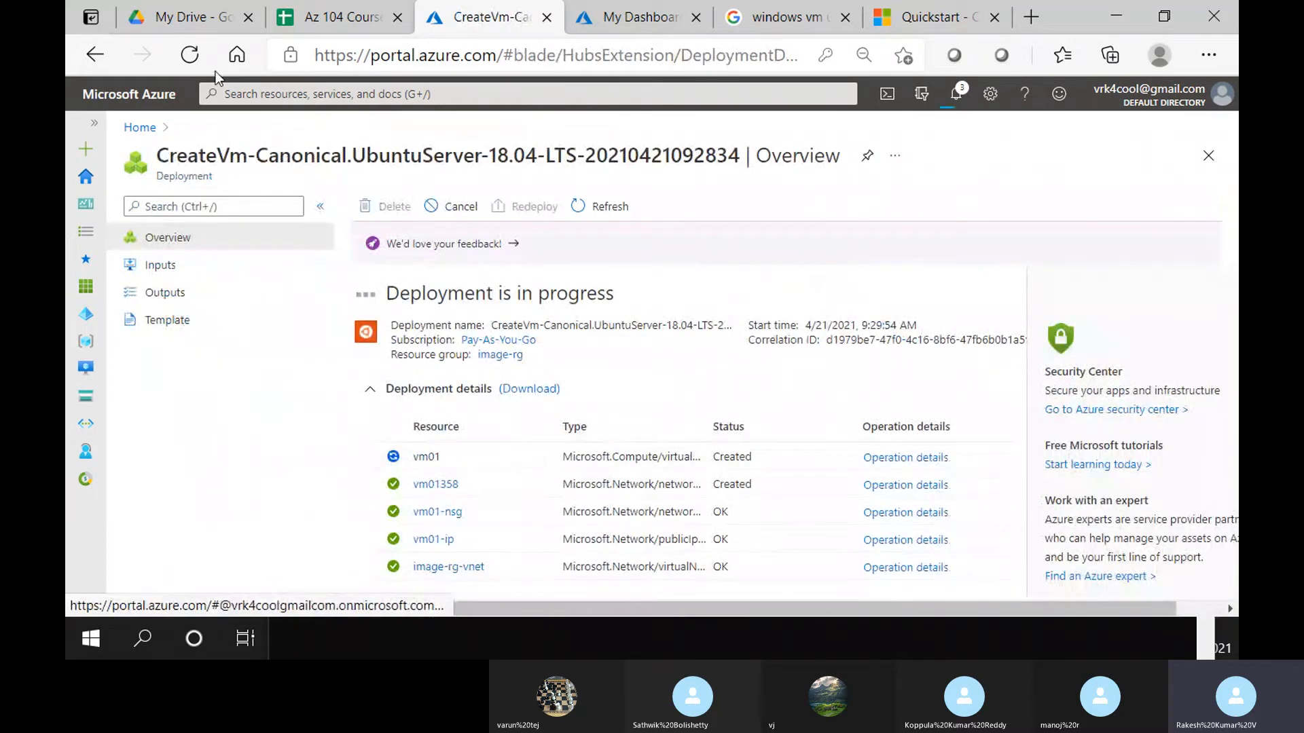
{"action": "left_click", "coordinate": [502, 355]}
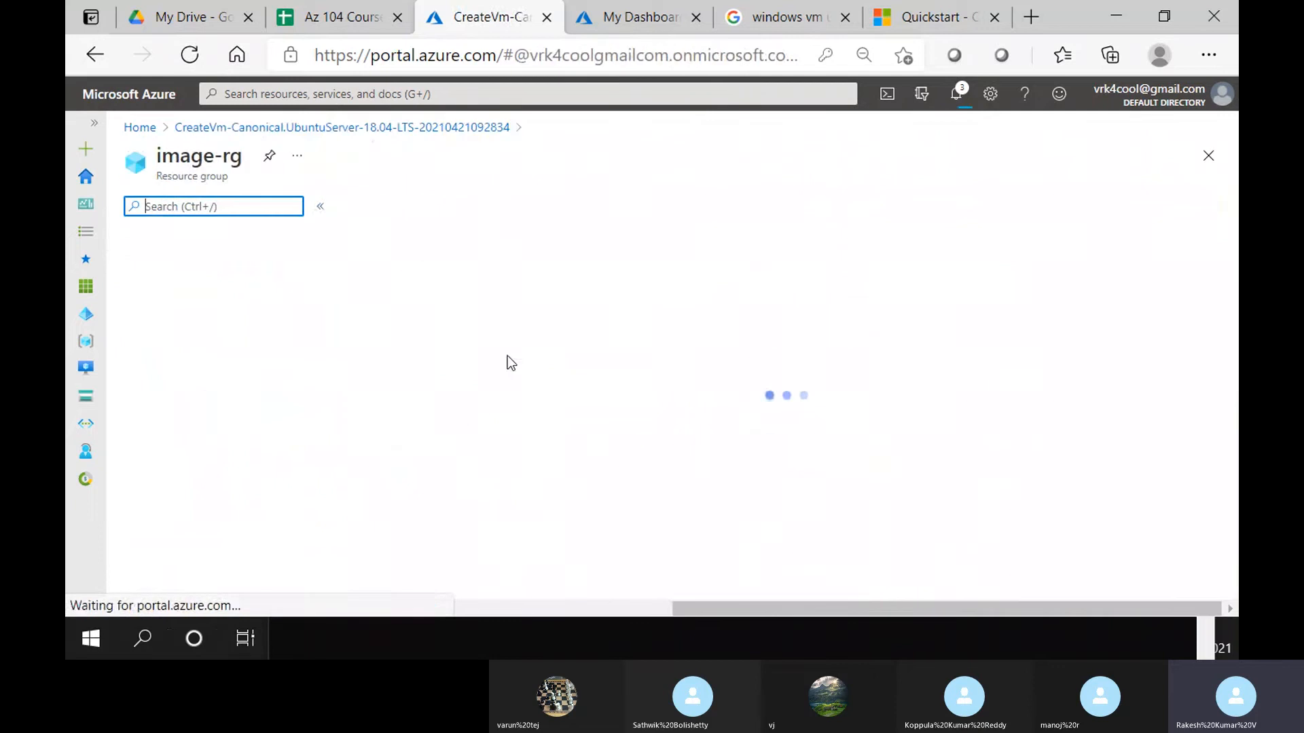
{"action": "scroll", "coordinate": [459, 516], "scroll_direction": "down", "scroll_amount": 2}
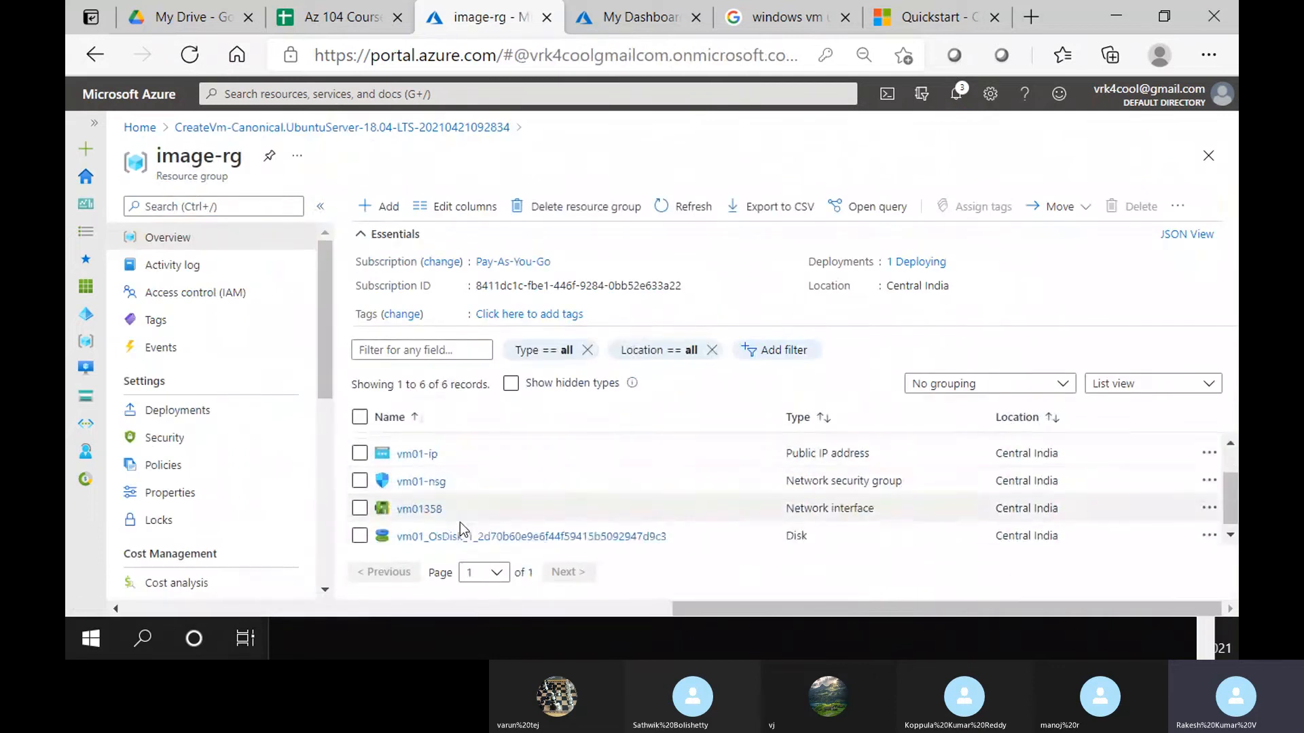
{"action": "scroll", "coordinate": [459, 529], "scroll_direction": "up", "scroll_amount": 2}
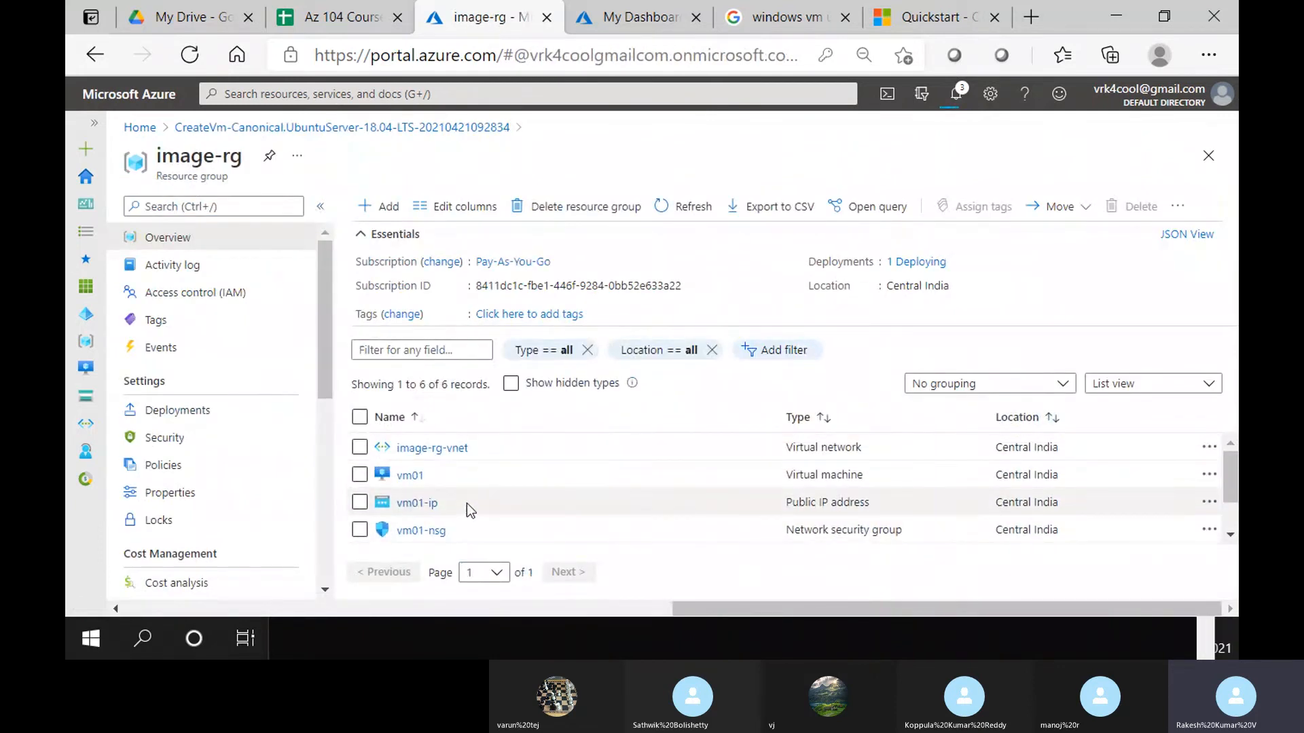
{"action": "scroll", "coordinate": [489, 448], "scroll_direction": "down", "scroll_amount": 2}
{"action": "scroll", "coordinate": [493, 462], "scroll_direction": "up", "scroll_amount": 2}
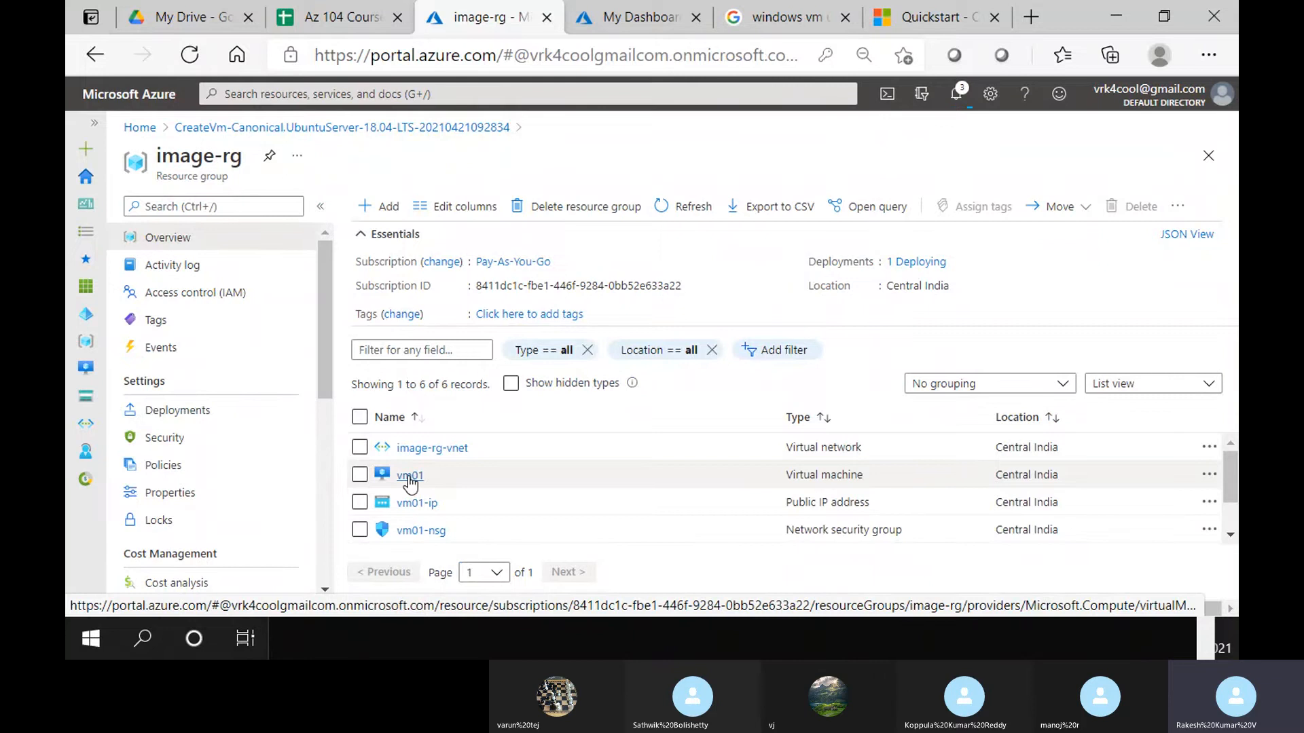
{"action": "left_click", "coordinate": [409, 477]}
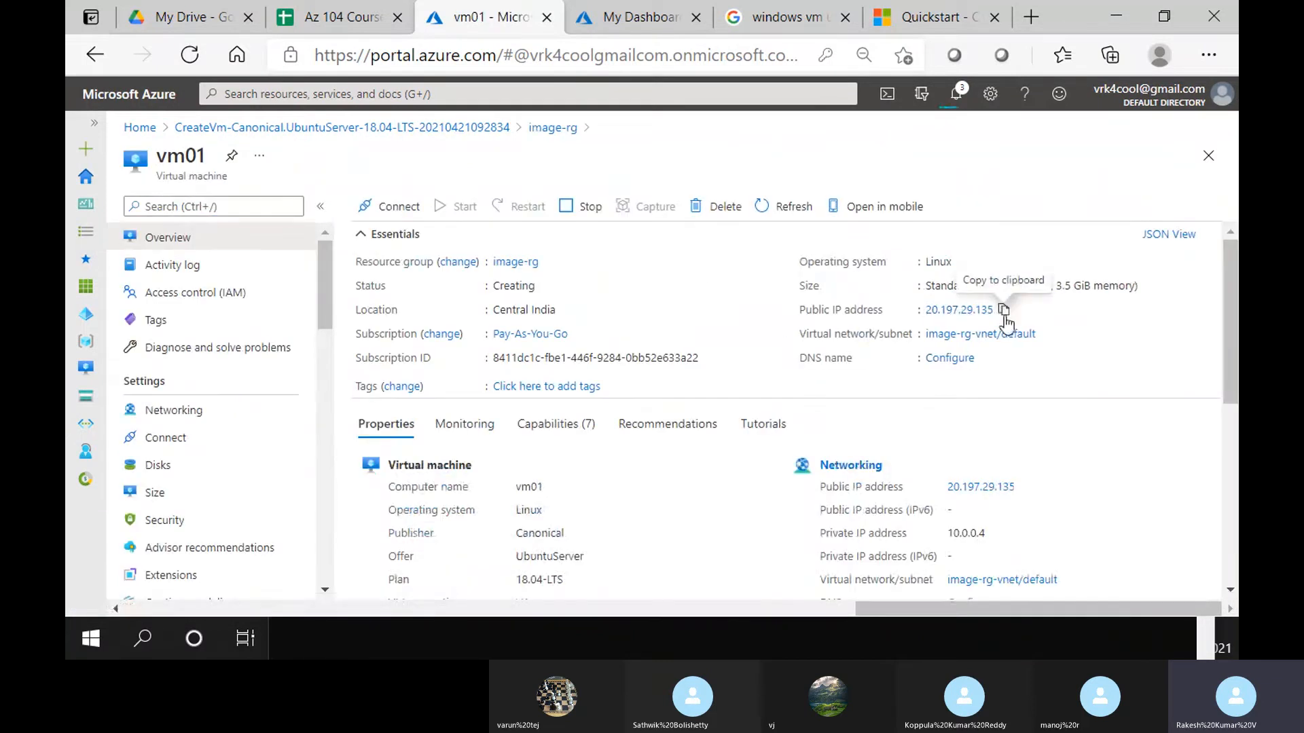
Add an inbound port rule named Port_8080 in vm01's Networking settings
{"action": "left_click", "coordinate": [1001, 315]}
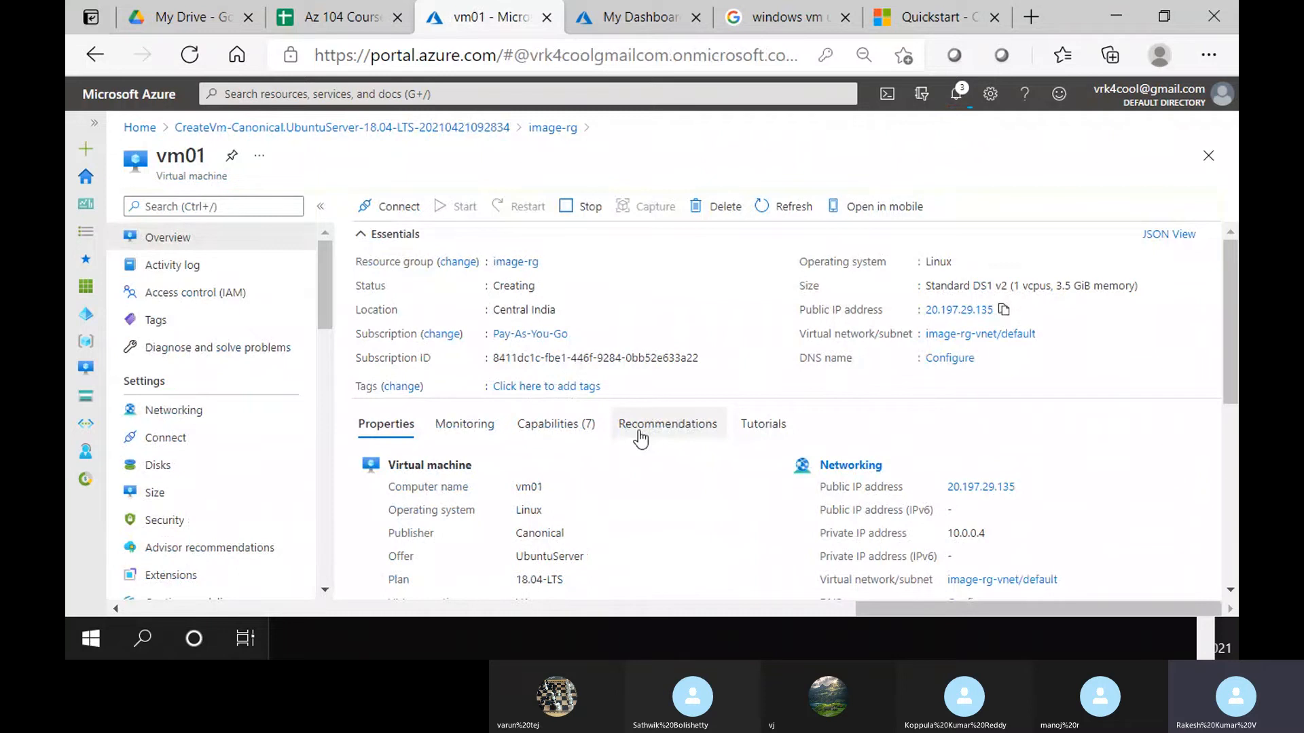
{"action": "left_click", "coordinate": [239, 411]}
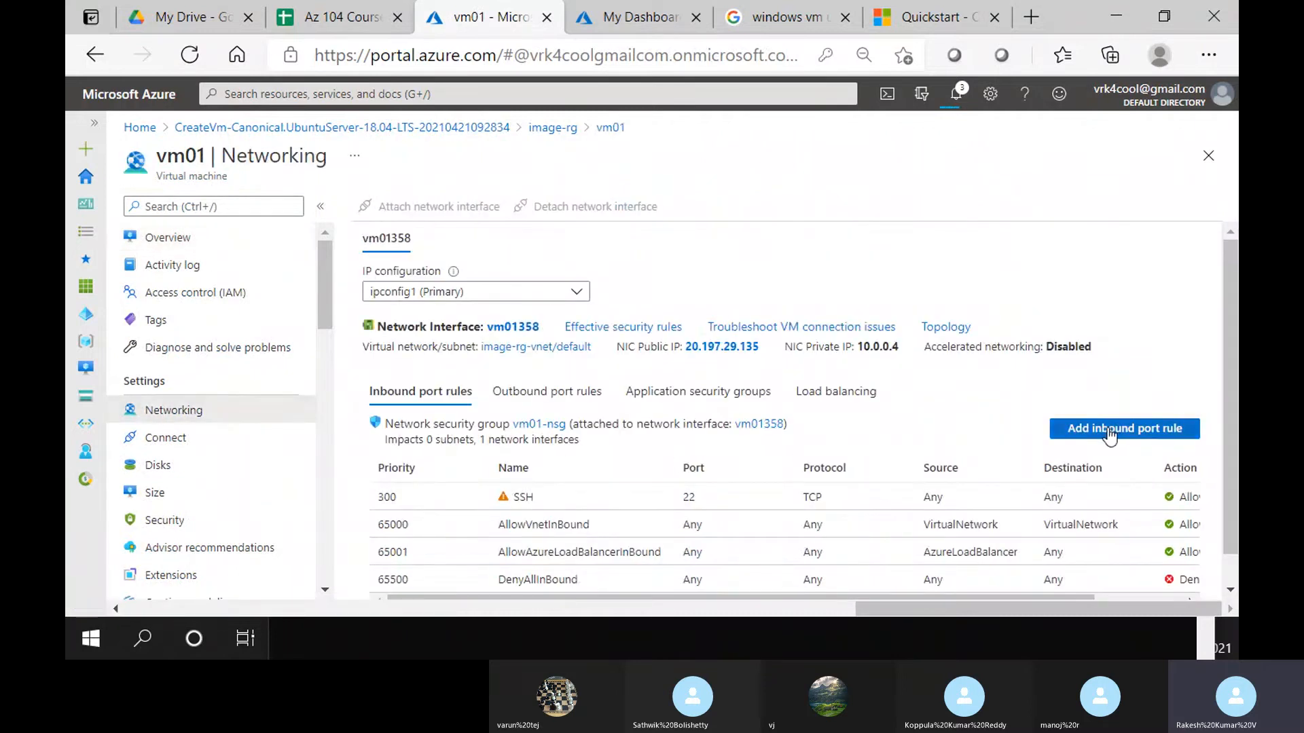
{"action": "left_click", "coordinate": [1110, 435]}
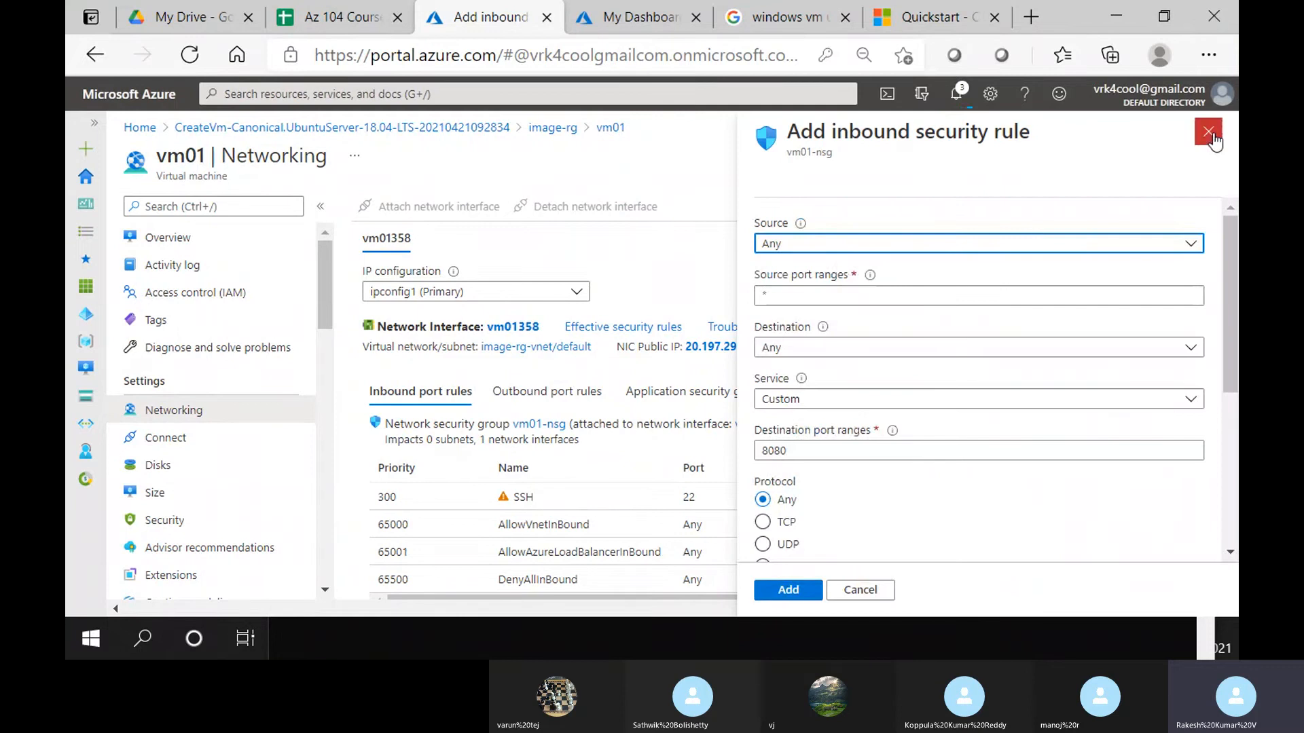
{"action": "left_click", "coordinate": [1208, 134]}
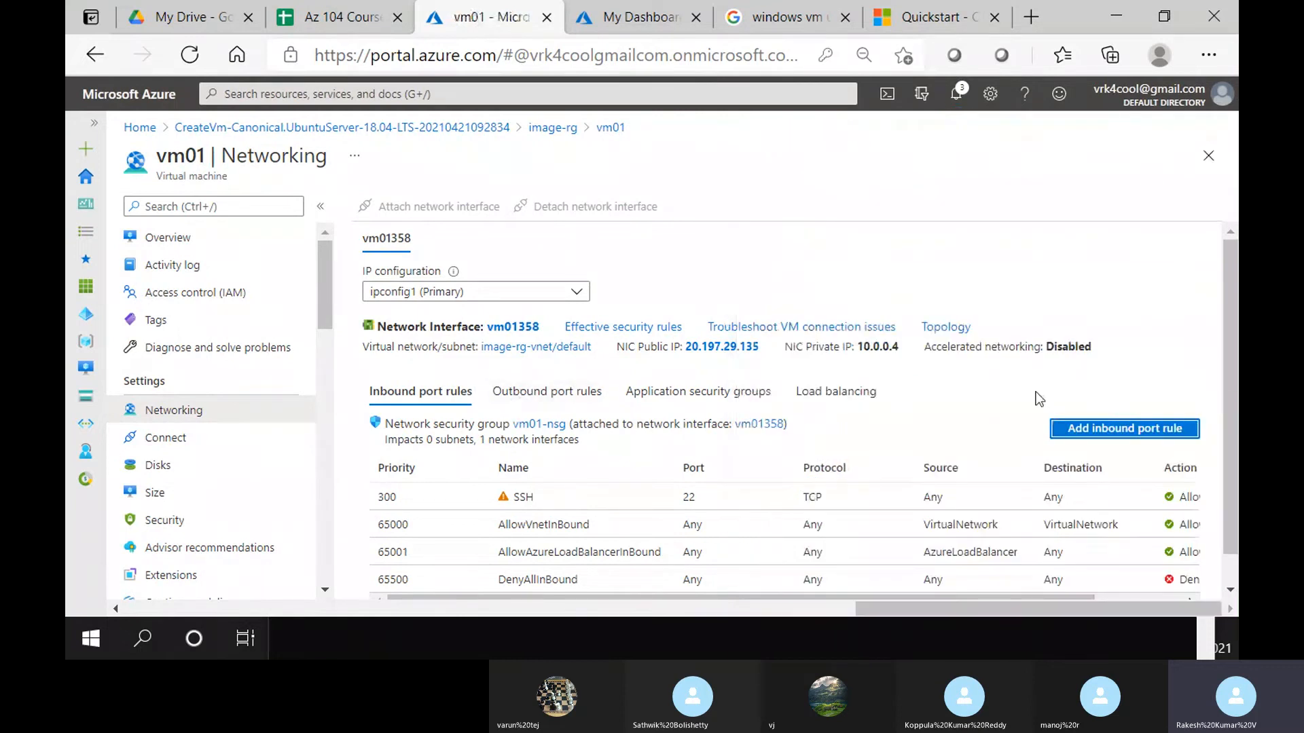
{"action": "left_click", "coordinate": [1068, 428]}
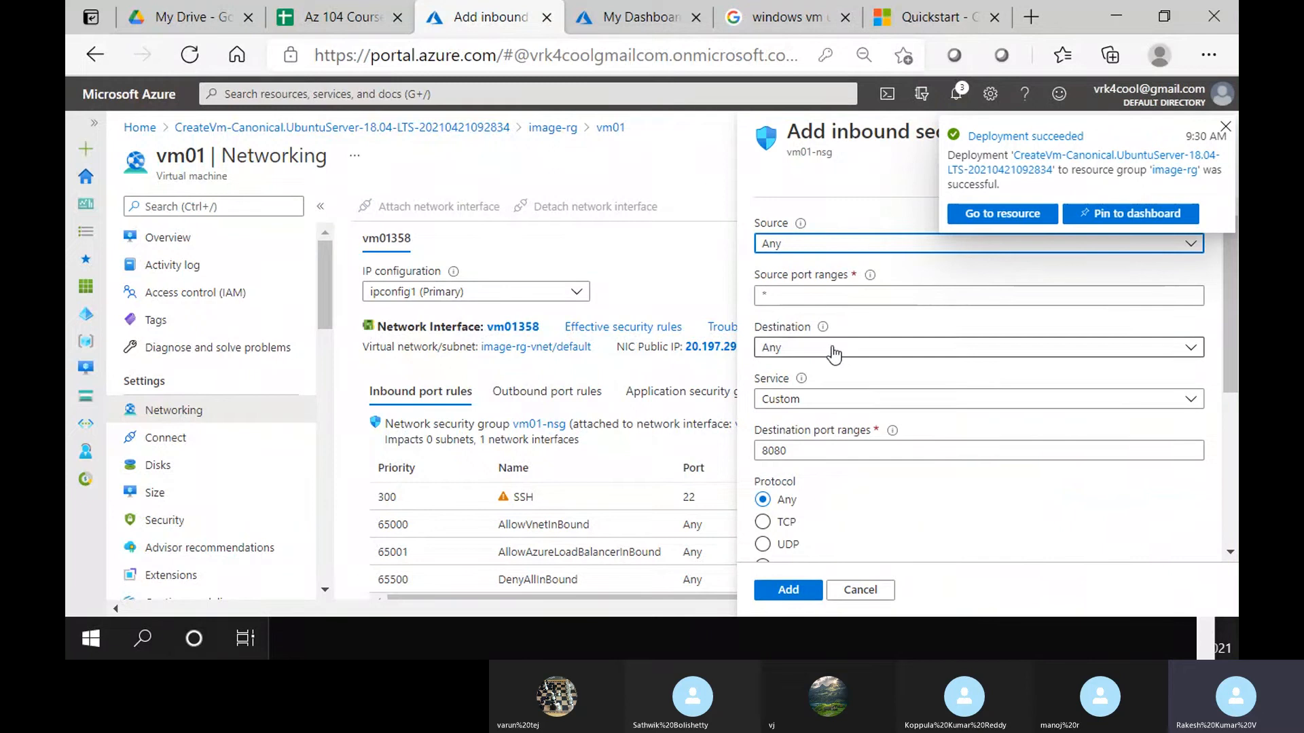
{"action": "scroll", "coordinate": [821, 451], "scroll_direction": "down", "scroll_amount": 2}
{"action": "left_click", "coordinate": [821, 344]}
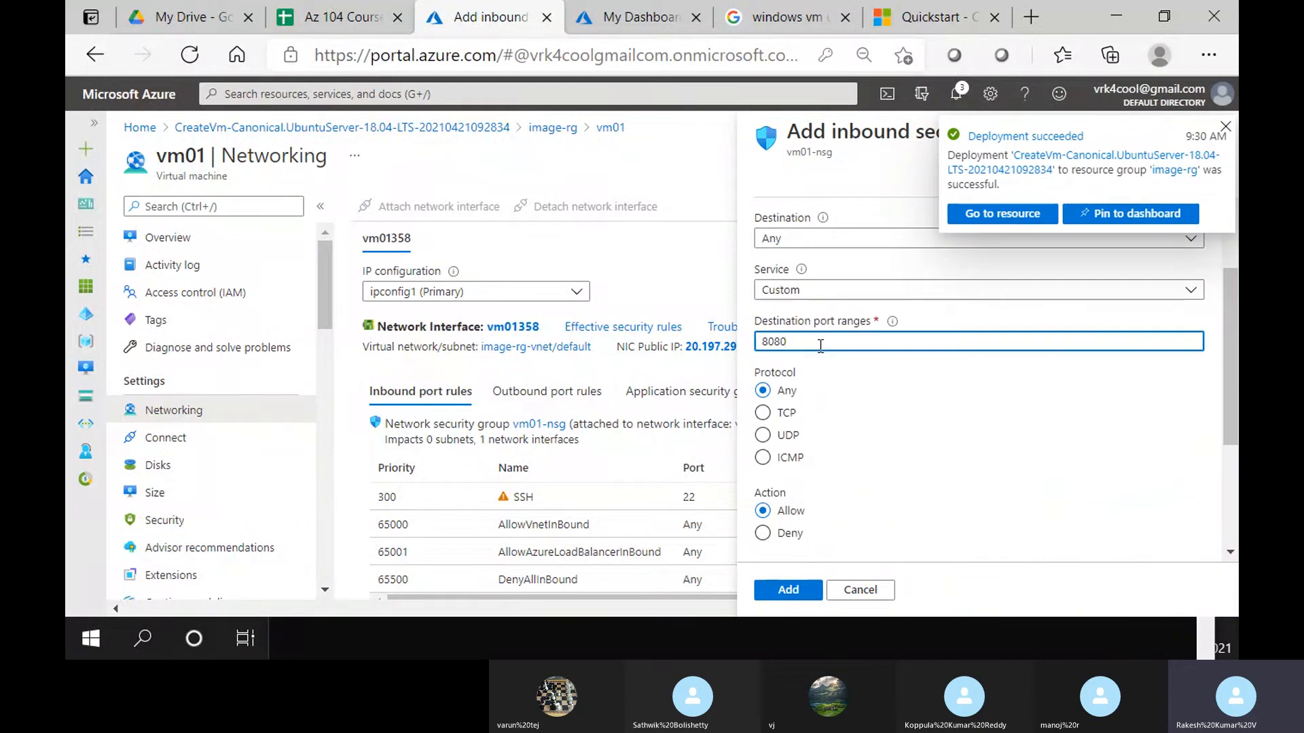
{"action": "key", "text": "BackSpace"}
{"action": "key", "text": "BackSpace"}
{"action": "left_click", "coordinate": [786, 589]}
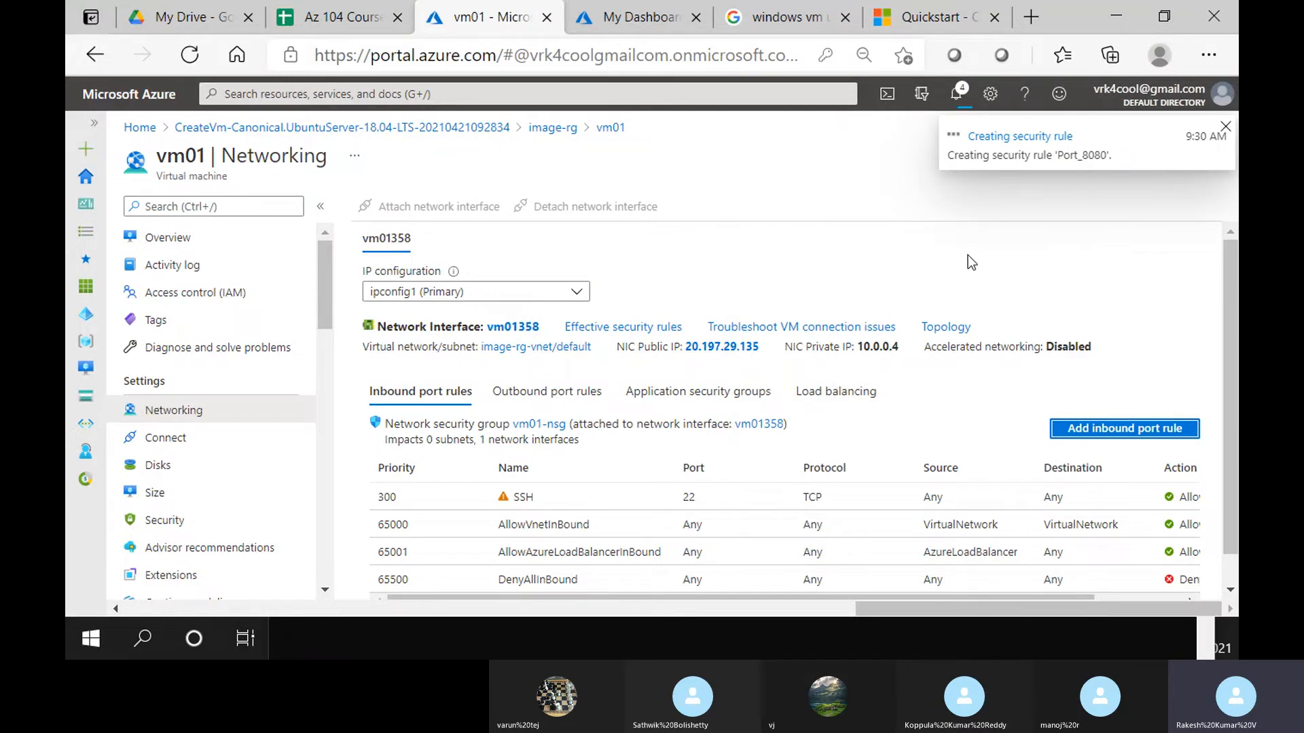
Confirm the rule was created, then copy vm01's public IP 20.197.29.135 from Overview
{"action": "left_click", "coordinate": [956, 94]}
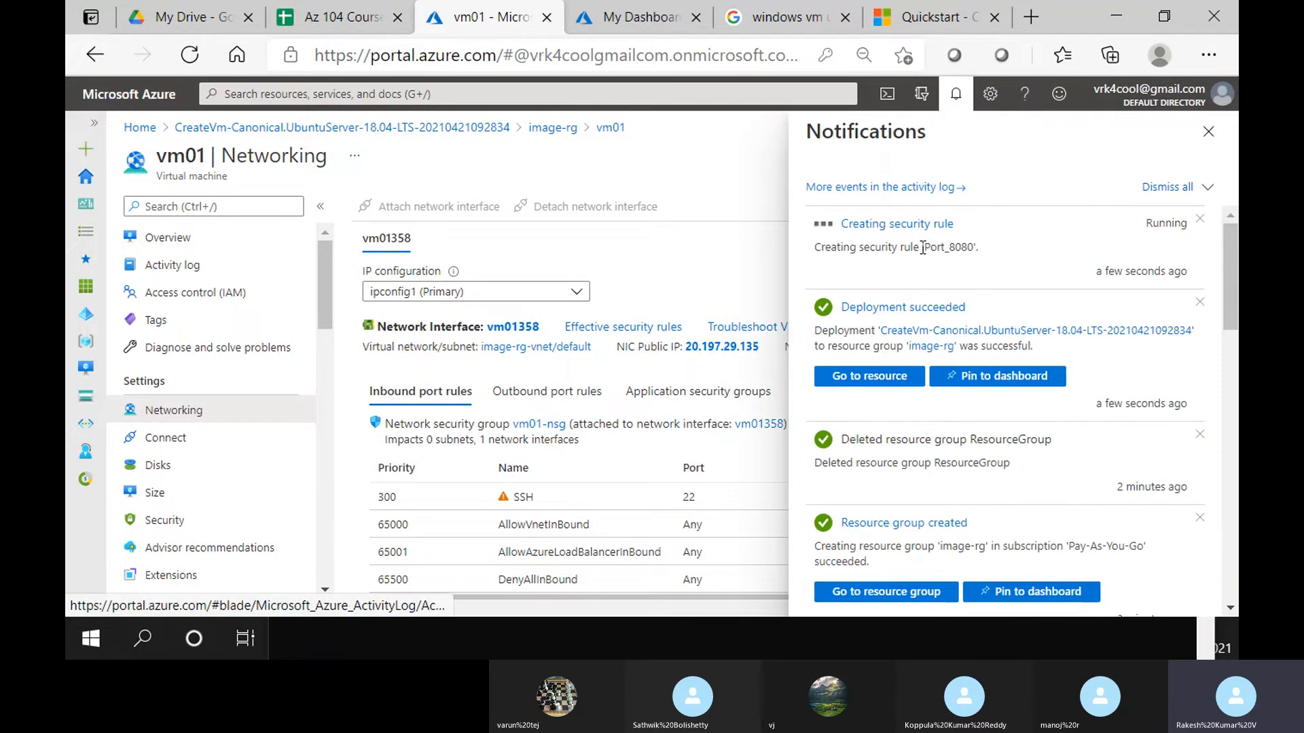
{"action": "left_click", "coordinate": [1208, 132]}
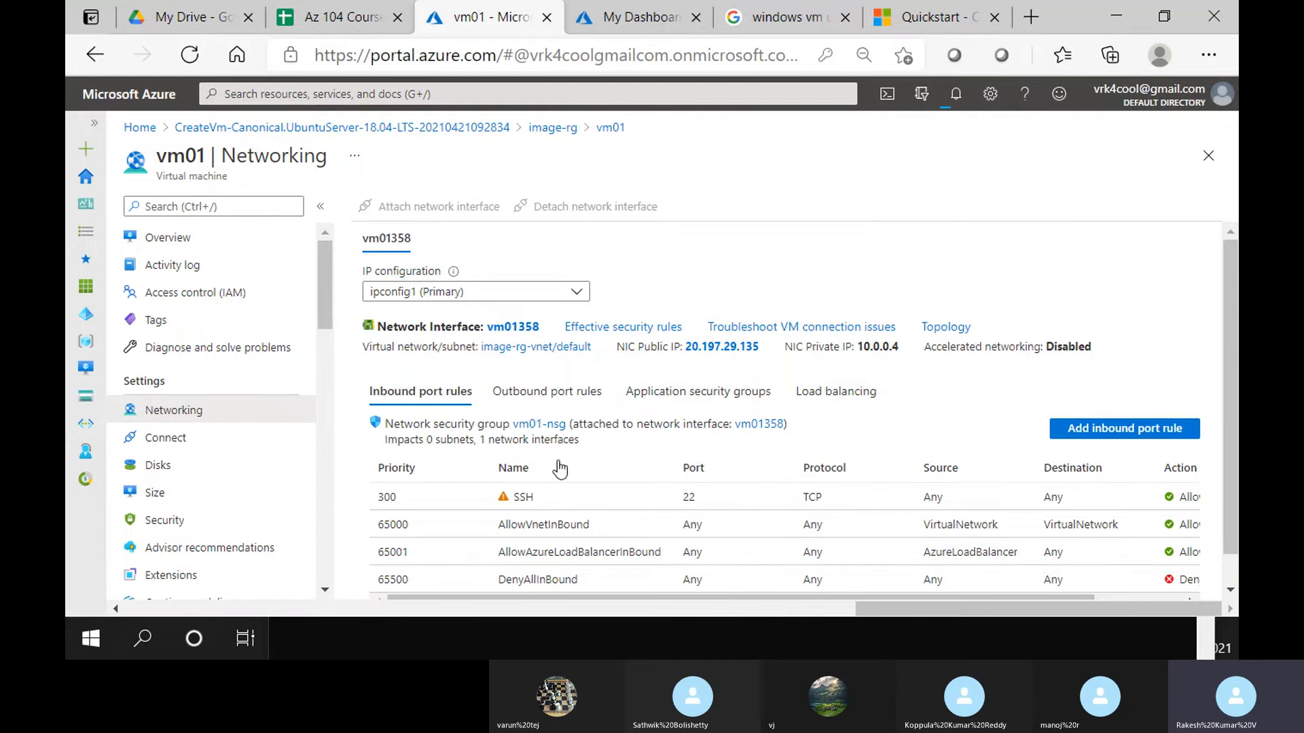
{"action": "left_click", "coordinate": [224, 234]}
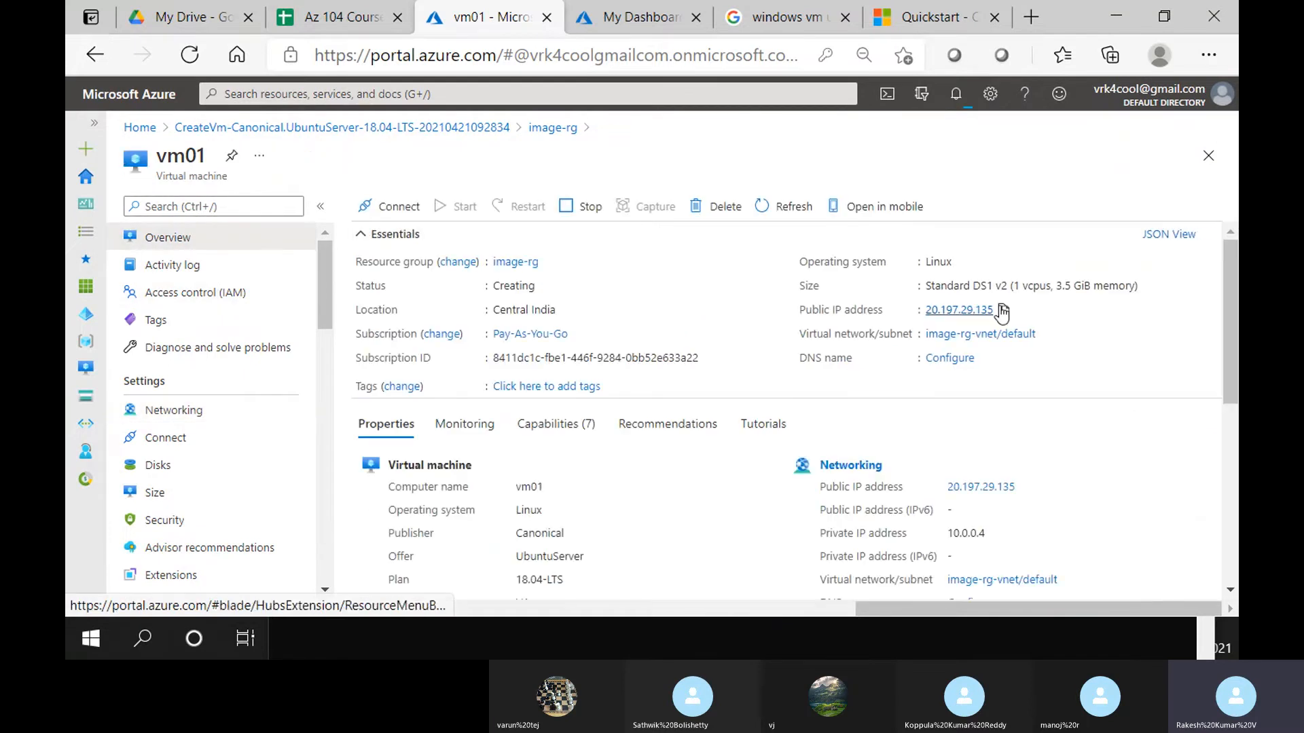
{"action": "left_click", "coordinate": [1004, 309]}
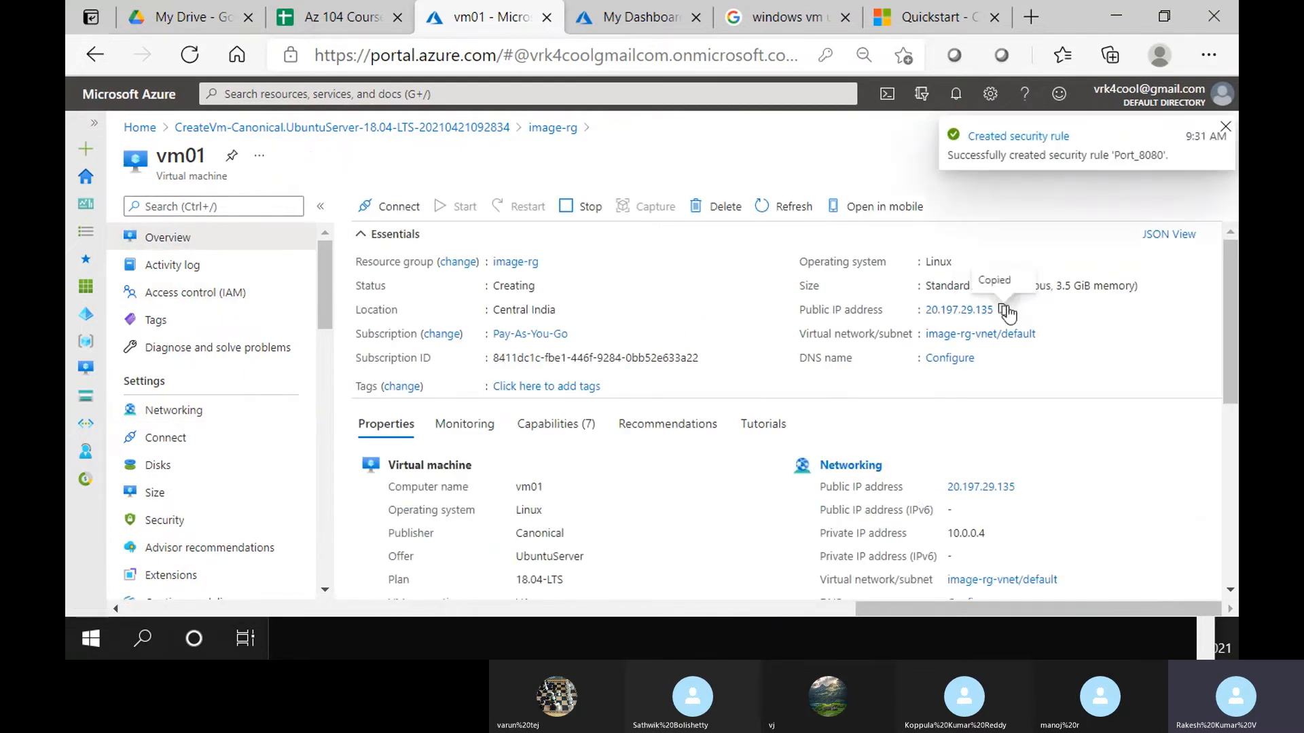
{"action": "left_click", "coordinate": [406, 634]}
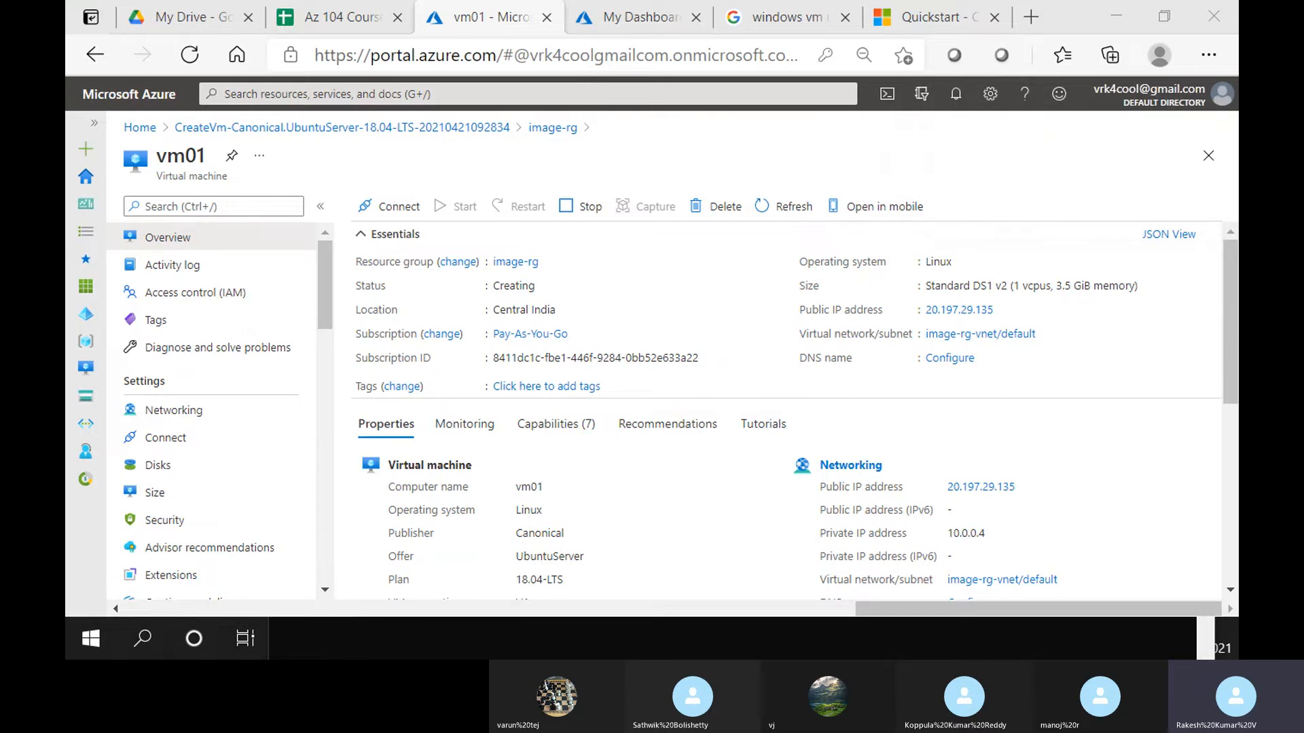
SSH into vm01 at 20.197.29.135 as trainer, accepting the host key and entering the password
{"action": "key", "text": "alt+Tab"}
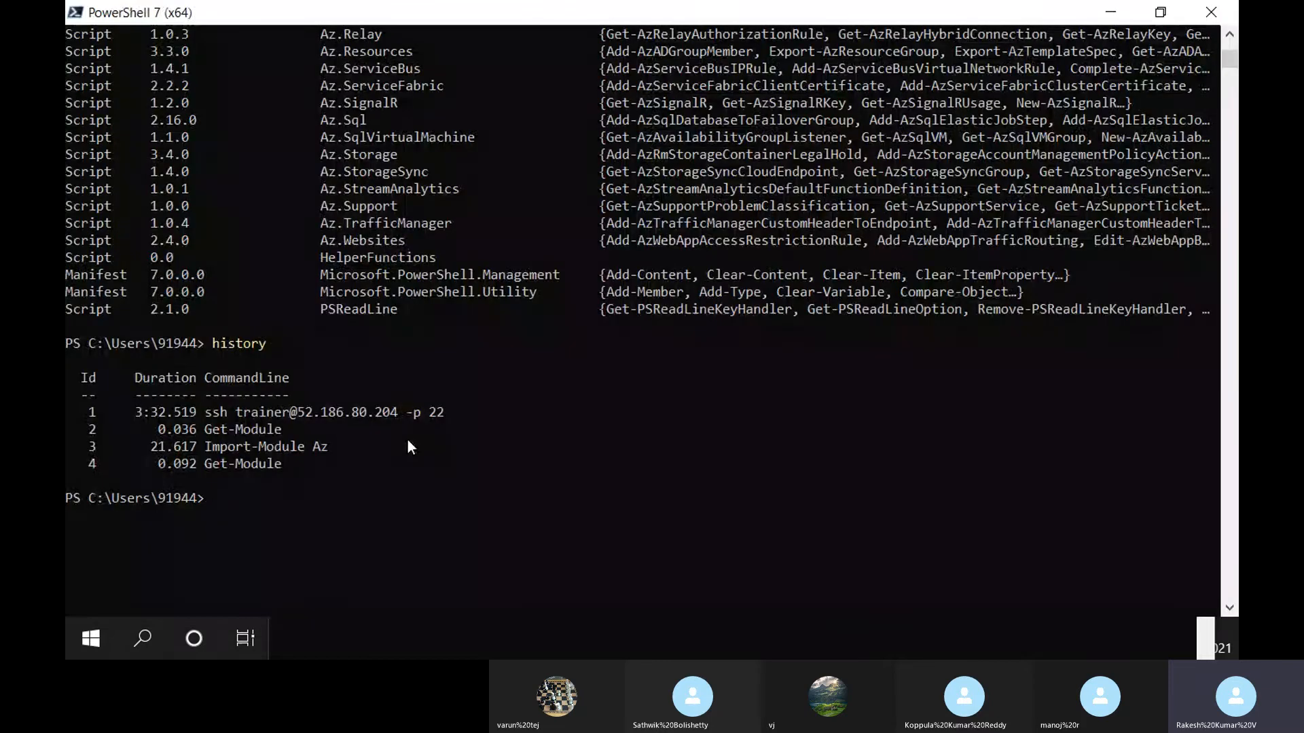
{"action": "key", "text": "Up"}
{"action": "key", "text": "Up"}
{"action": "key", "text": "Up"}
{"action": "key", "text": "Up"}
{"action": "key", "text": "Left"}
{"action": "key", "text": "Left"}
{"action": "key", "text": "Left"}
{"action": "key", "text": "Left"}
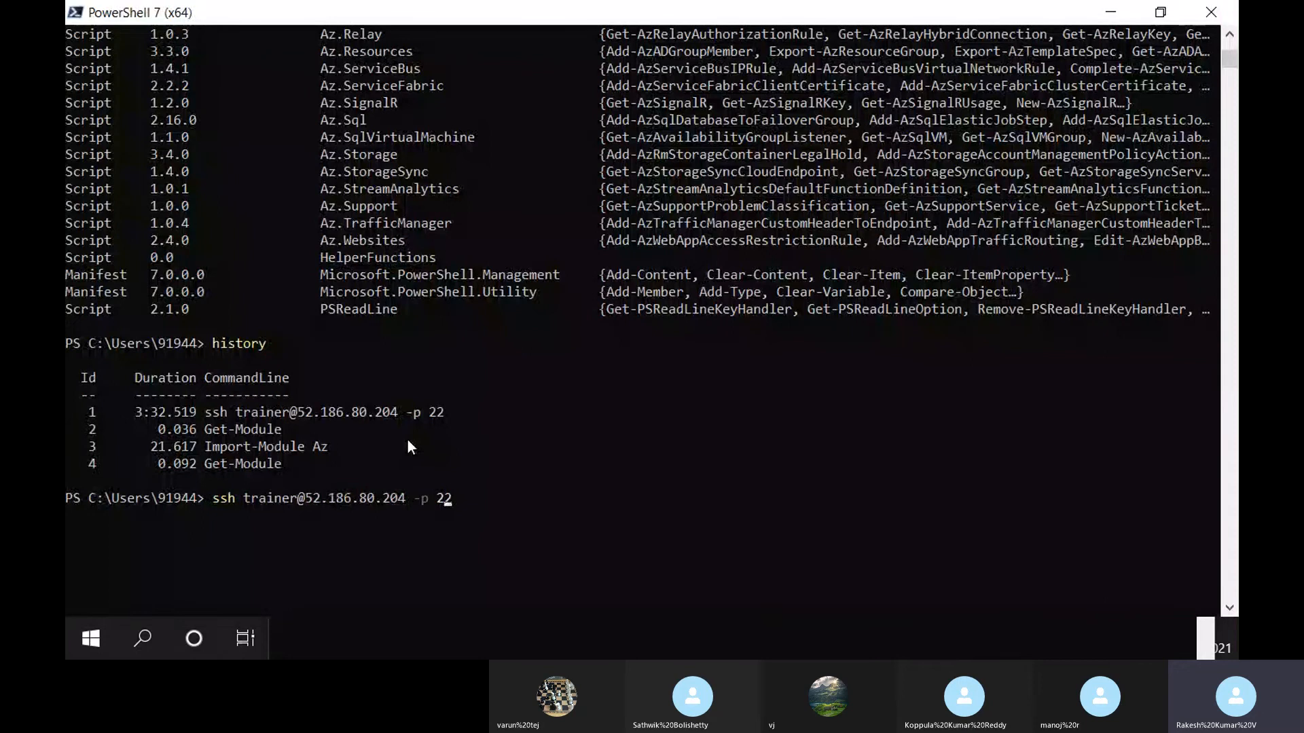
{"action": "key", "text": "BackSpace"}
{"action": "key", "text": "BackSpace"}
{"action": "key", "text": "BackSpace"}
{"action": "key", "text": "BackSpace"}
{"action": "key", "text": "BackSpace"}
{"action": "key", "text": "BackSpace"}
{"action": "key", "text": "BackSpace"}
{"action": "key", "text": "BackSpace"}
{"action": "key", "text": "BackSpace"}
{"action": "key", "text": "BackSpace"}
{"action": "key", "text": "BackSpace"}
{"action": "key", "text": "BackSpace"}
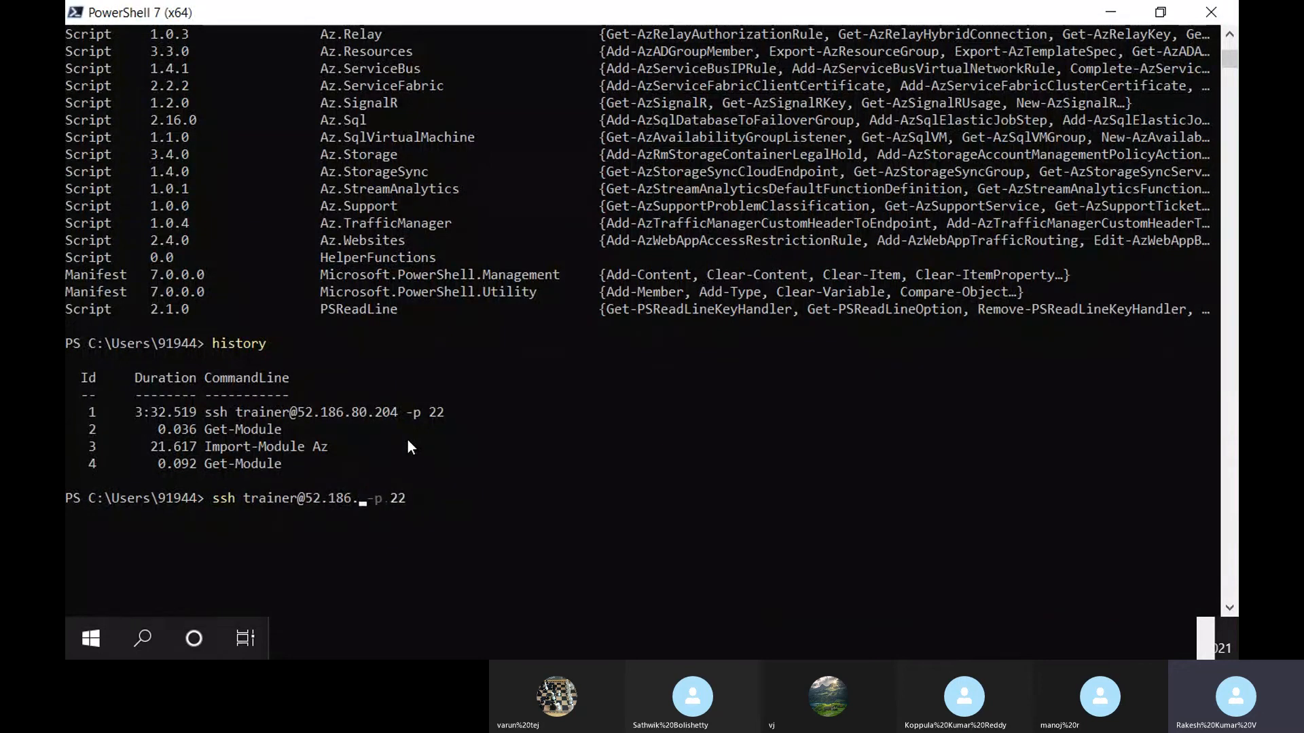
{"action": "key", "text": "BackSpace"}
{"action": "key", "text": "ctrl+v"}
{"action": "key", "text": "Return"}
{"action": "type", "text": "yes"}
{"action": "key", "text": "Return"}
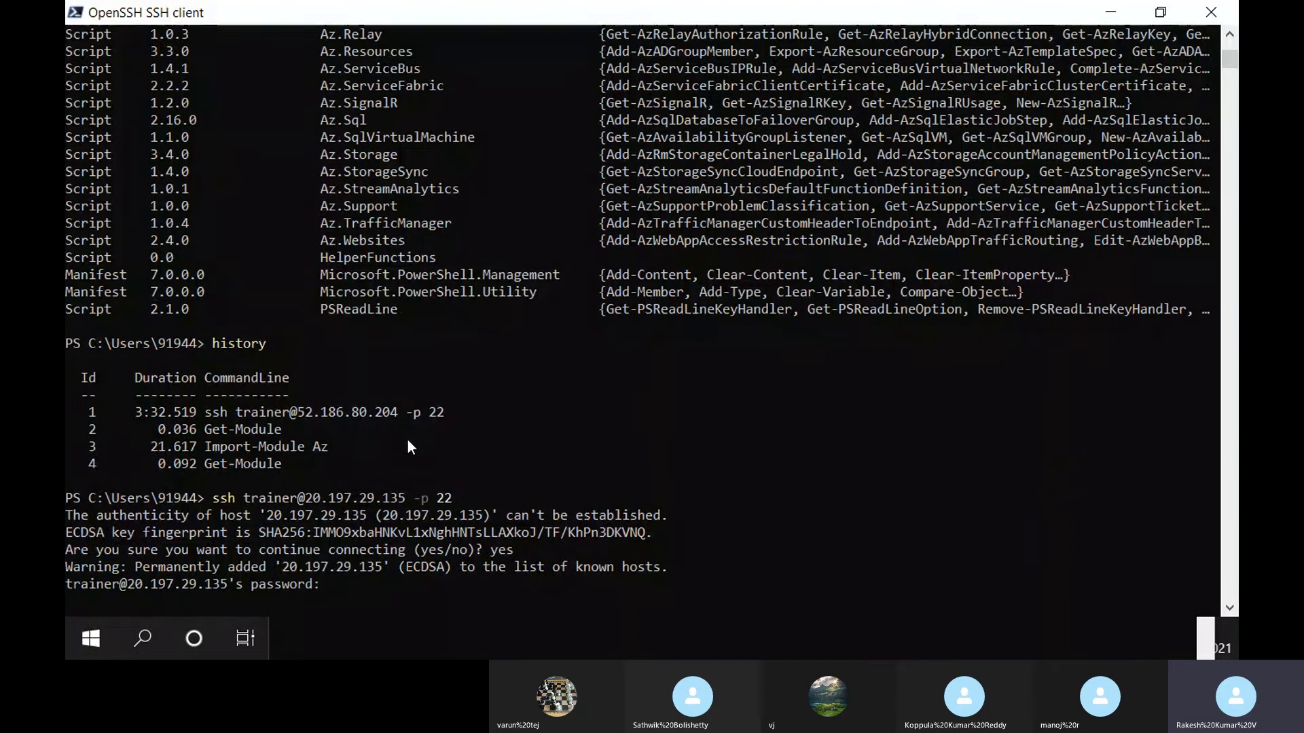
{"action": "key", "text": "Return"}
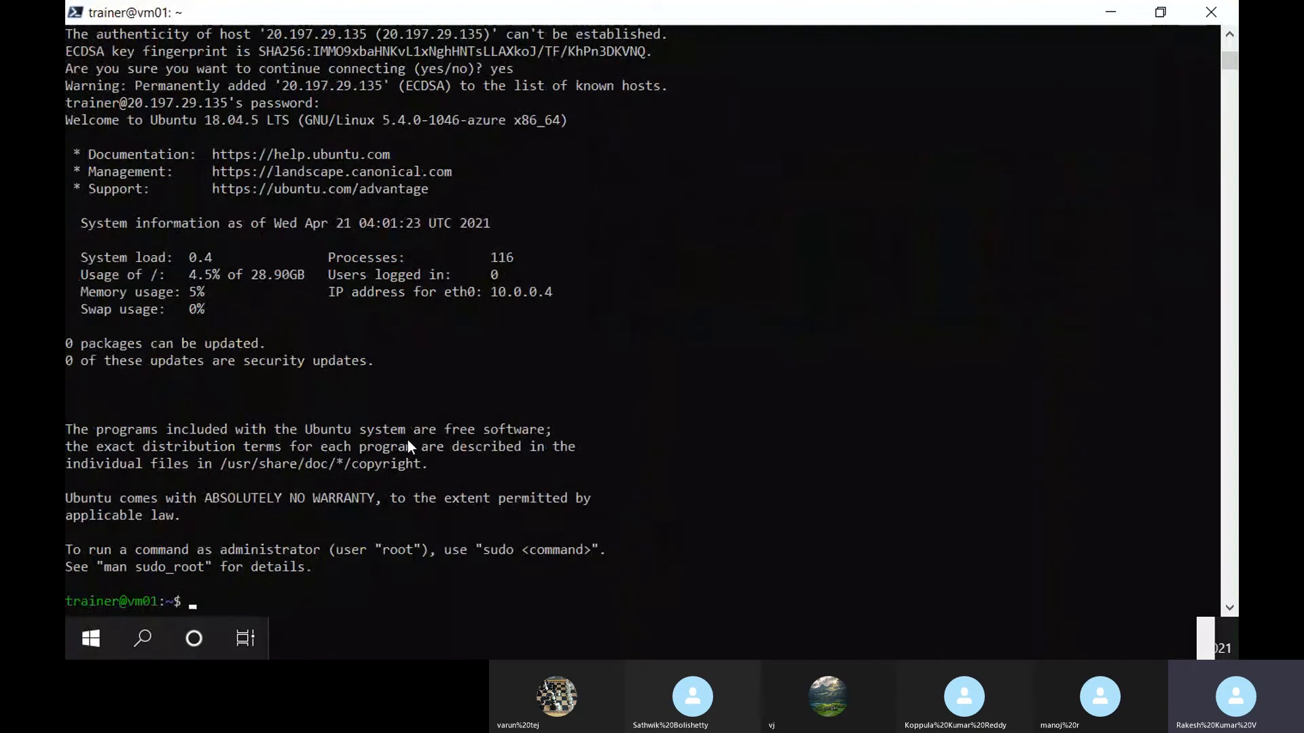
Check for PHP with 'which php', run sudo apt update, and begin the PHP install command
{"action": "type", "text": "which php"}
{"action": "key", "text": "Return"}
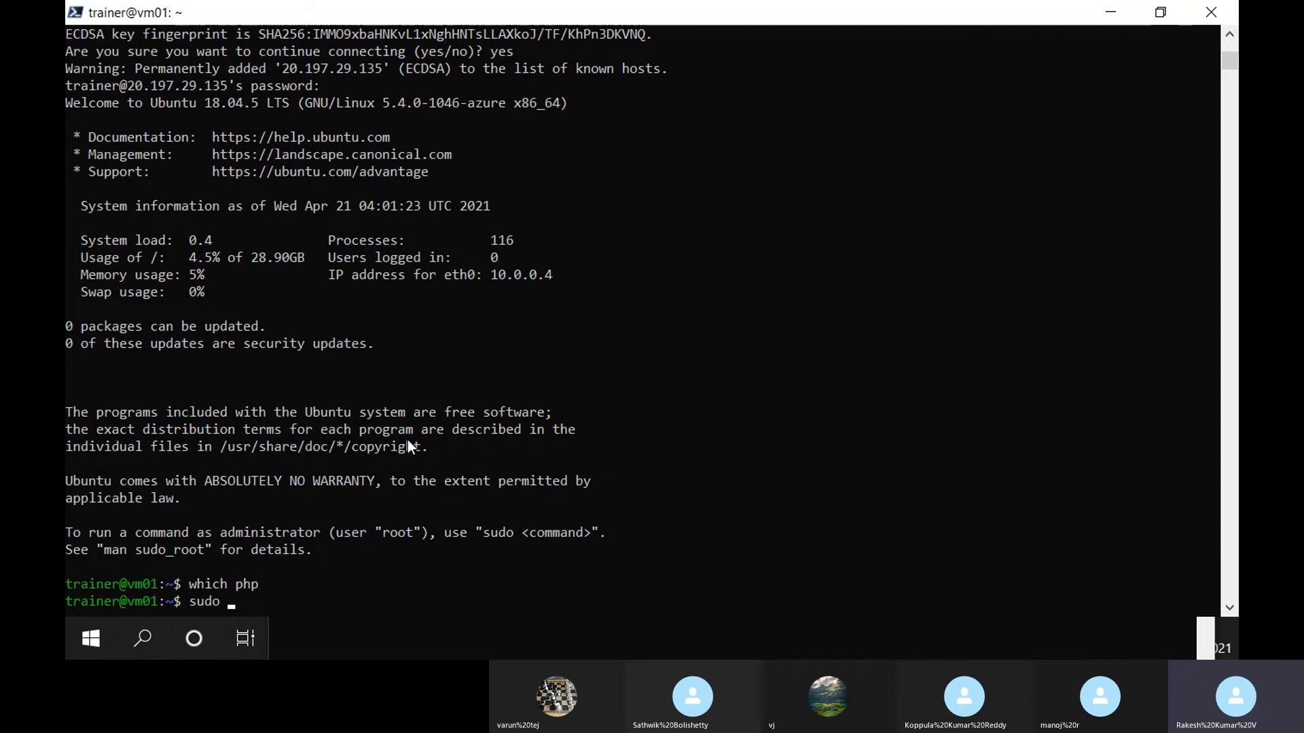
{"action": "type", "text": "sudo apt update"}
{"action": "key", "text": "Return"}
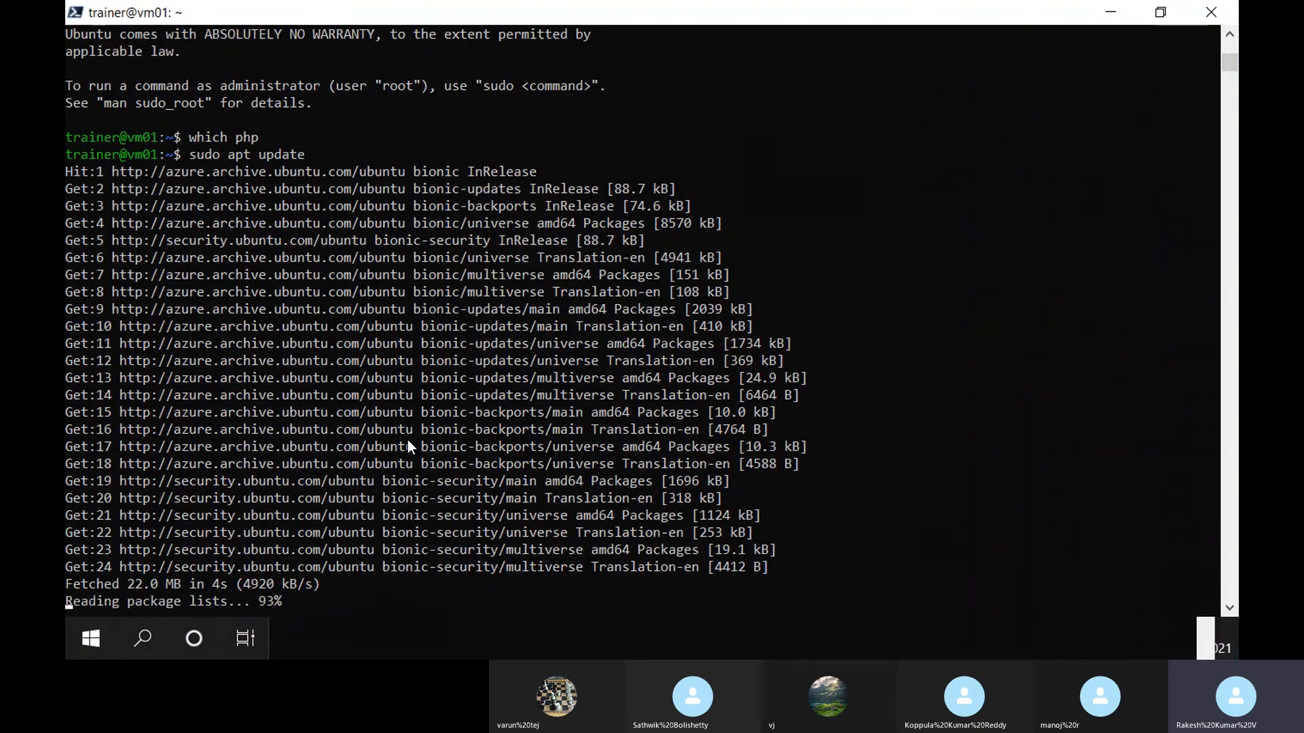
{"action": "type", "text": "udo ap"}
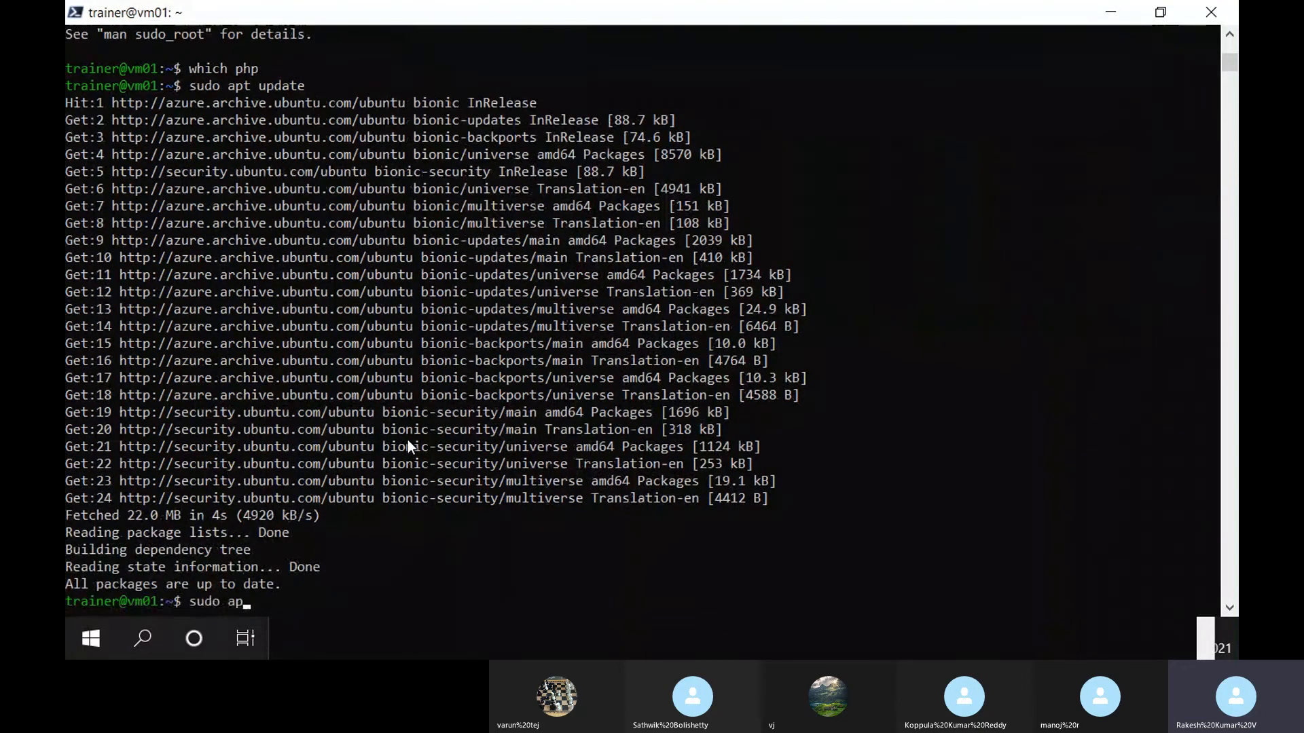
{"action": "type", "text": "t install php -y"}
Install PHP with 'sudo apt install php -y', confirm it at /usr/bin/php, and return to Edge
{"action": "key", "text": "Return"}
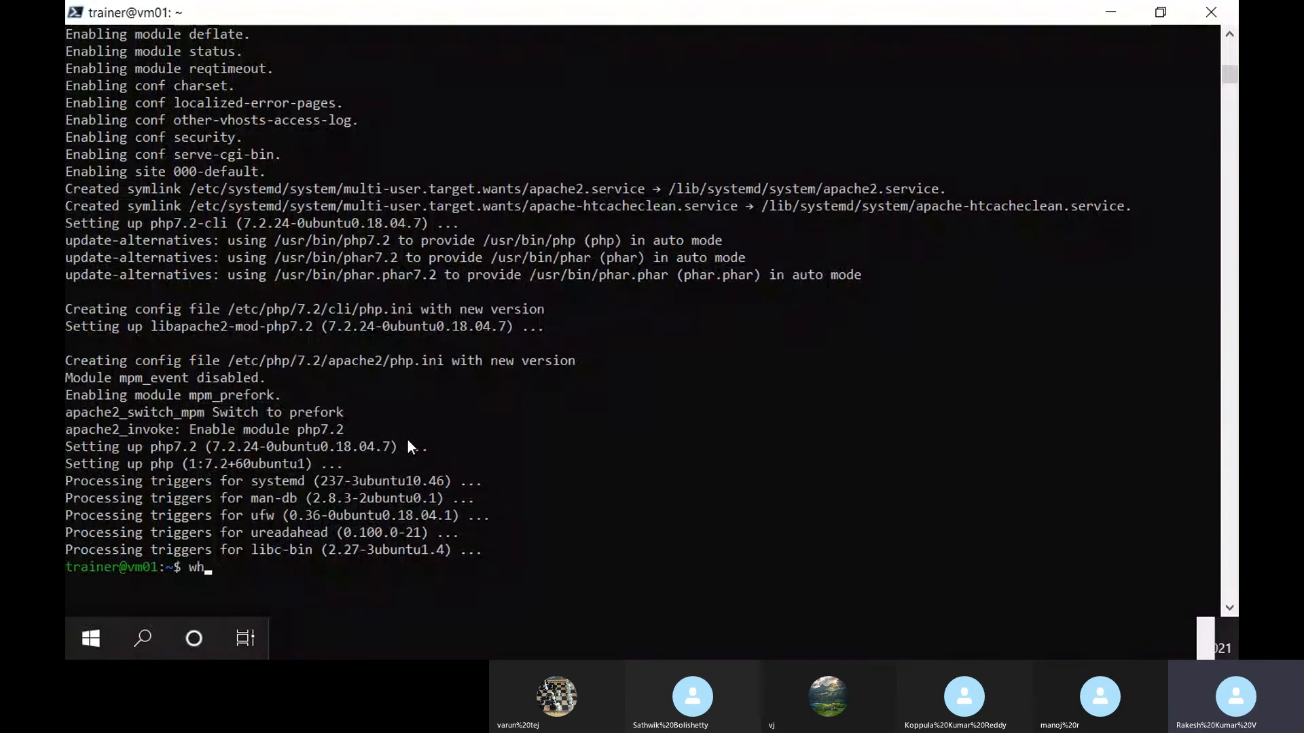
{"action": "type", "text": "ich php"}
{"action": "key", "text": "BackSpace"}
{"action": "key", "text": "BackSpace"}
{"action": "type", "text": "hp"}
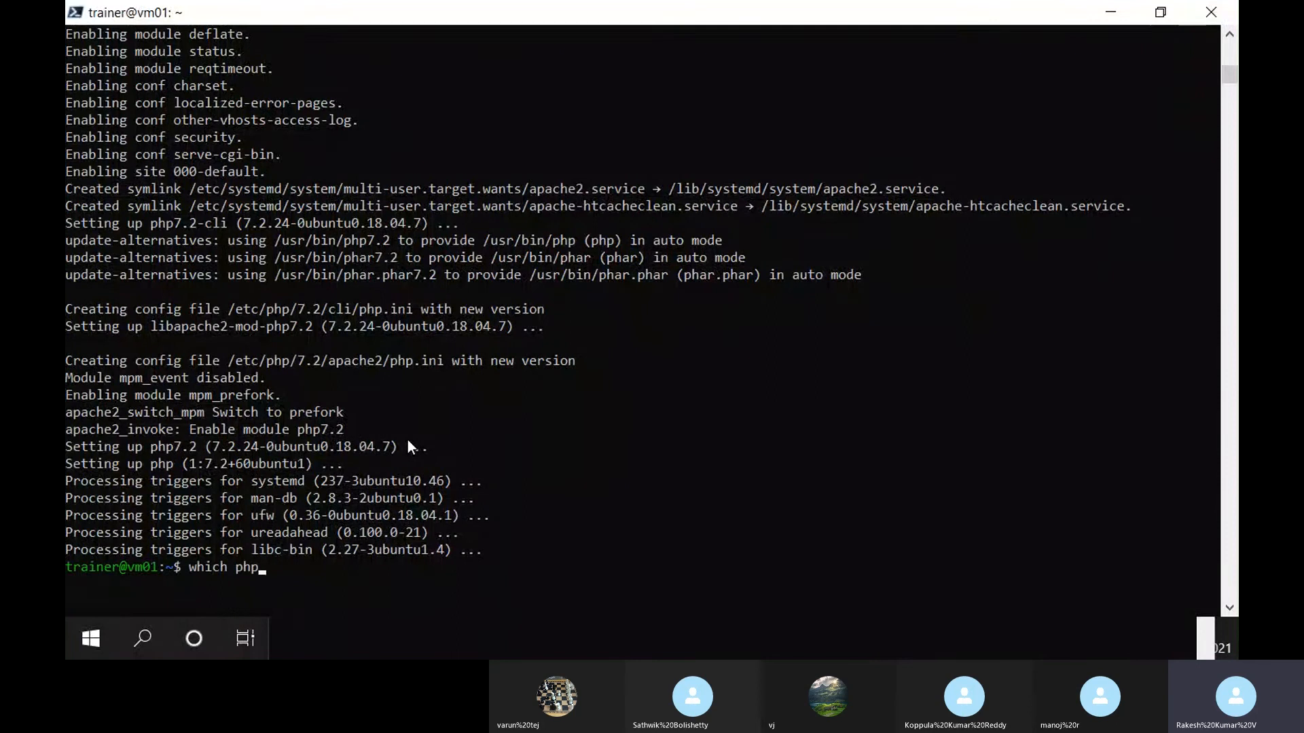
{"action": "key", "text": "Return"}
{"action": "key", "text": "alt+Tab"}
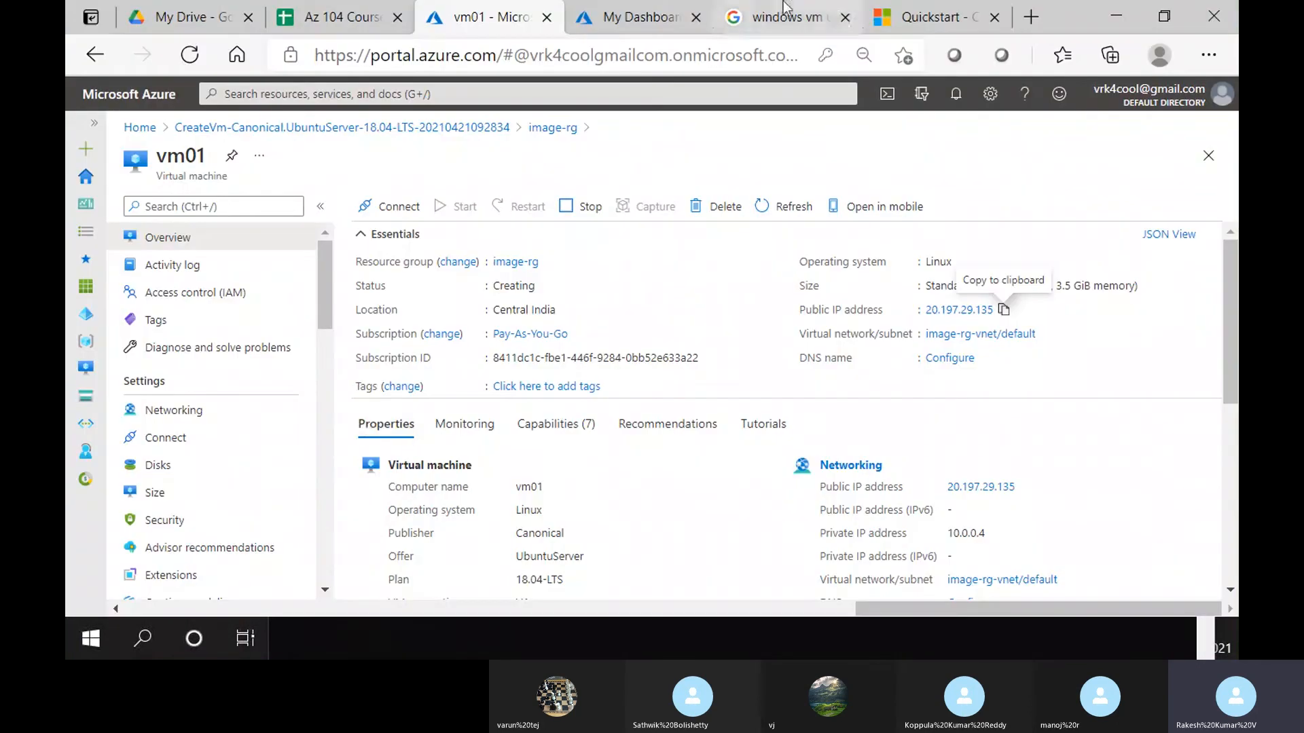
Load 20.197.29.135 in a new tab to see Apache's 'It works!' page, then check vm01's inbound rules
{"action": "left_click", "coordinate": [1041, 10]}
{"action": "key", "text": "ctrl+v"}
{"action": "key", "text": "Return"}
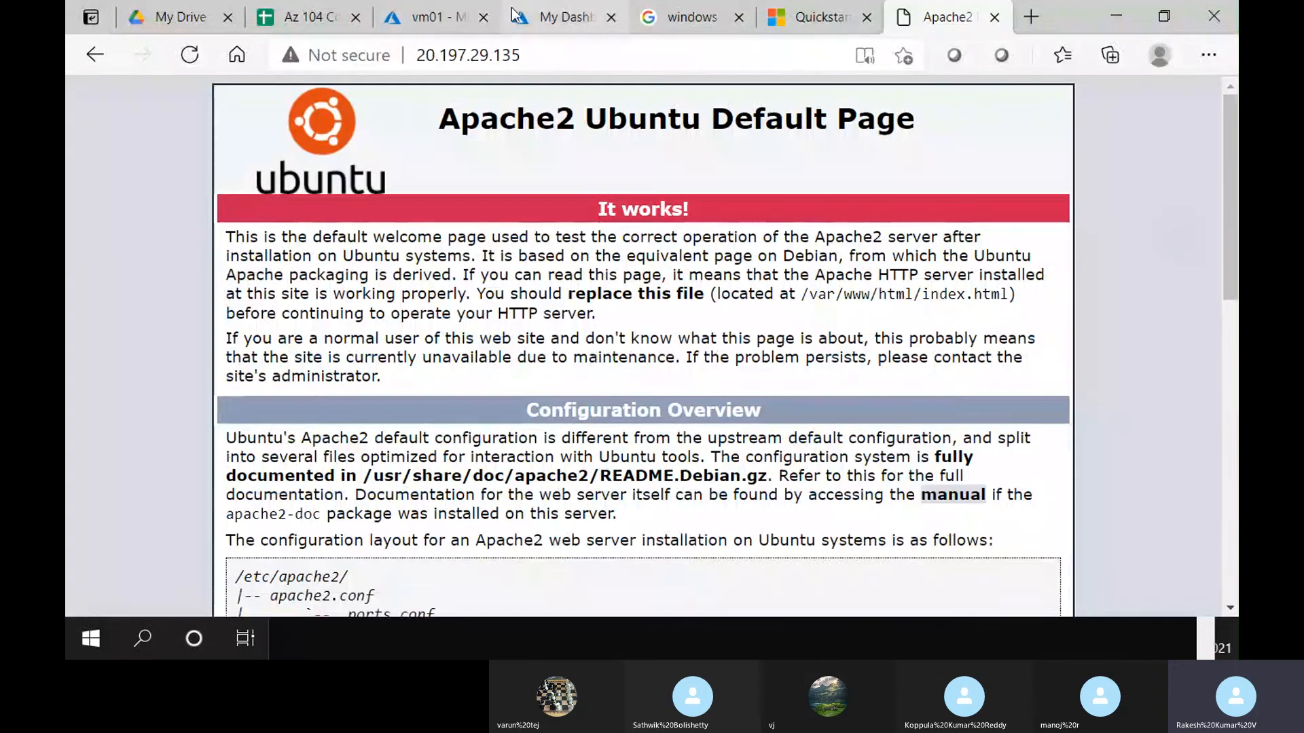
{"action": "left_click", "coordinate": [464, 9]}
{"action": "left_click", "coordinate": [277, 414]}
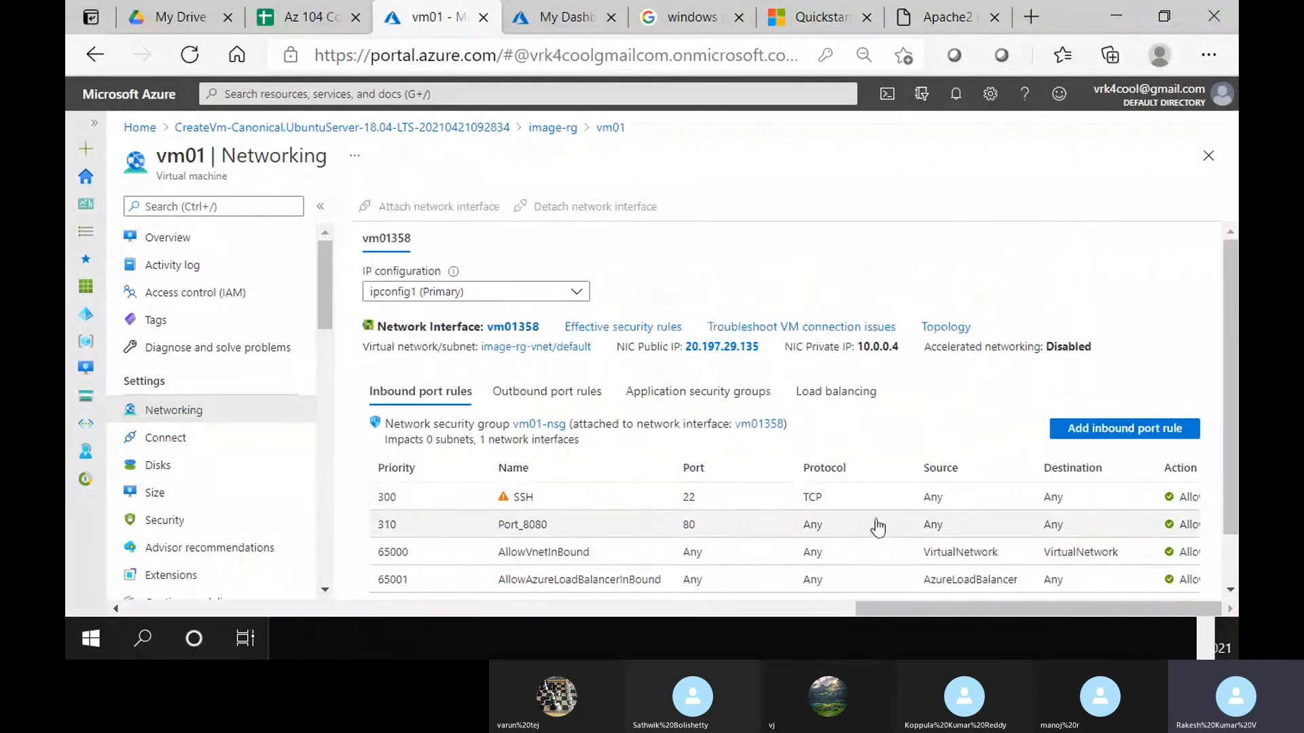
{"action": "left_click", "coordinate": [951, 16]}
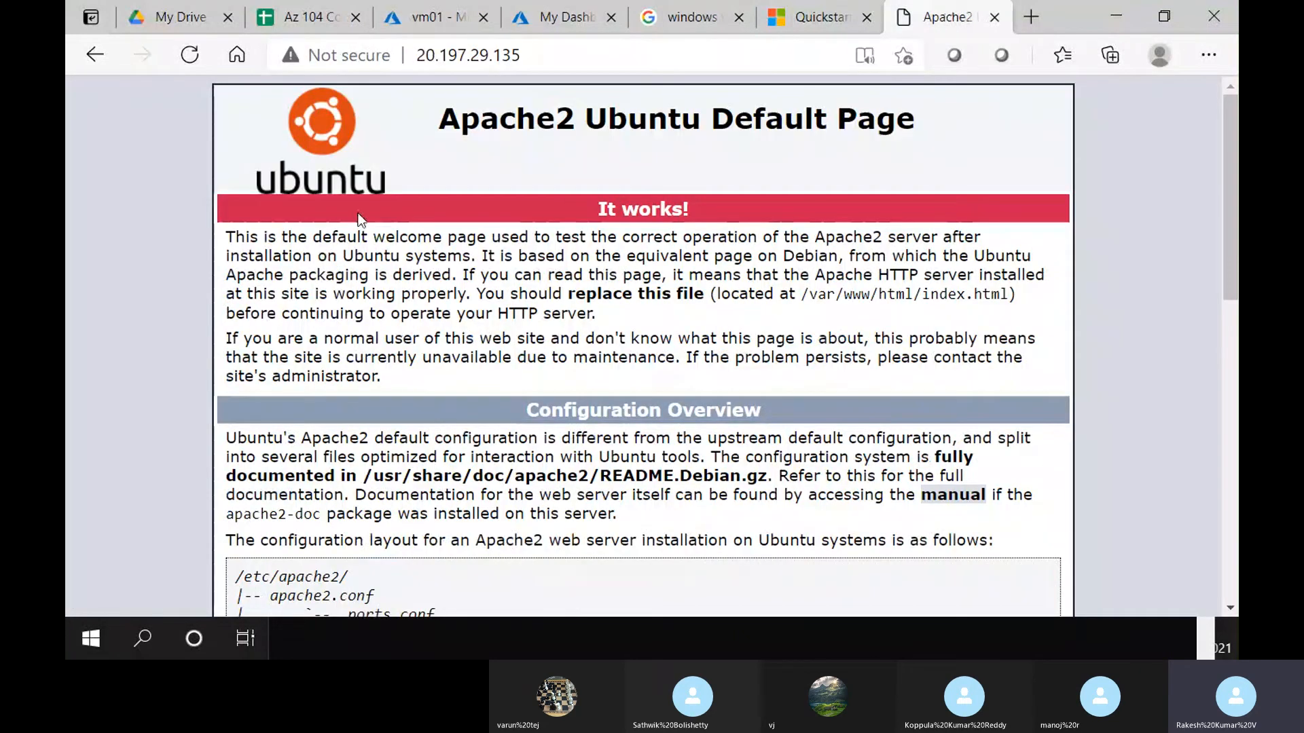
{"action": "left_click", "coordinate": [427, 17]}
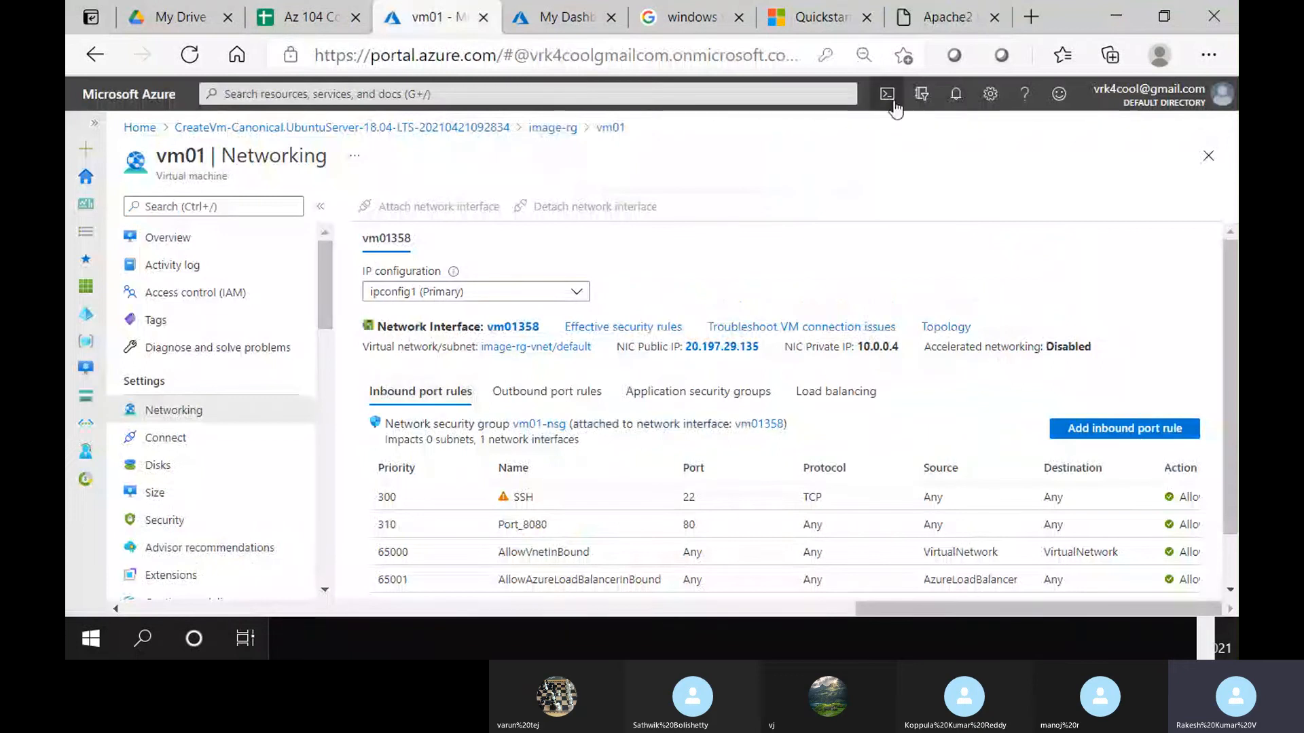
Start capturing vm01 as a managed image without a gallery, deleting the VM automatically afterwards
{"action": "left_click", "coordinate": [197, 237]}
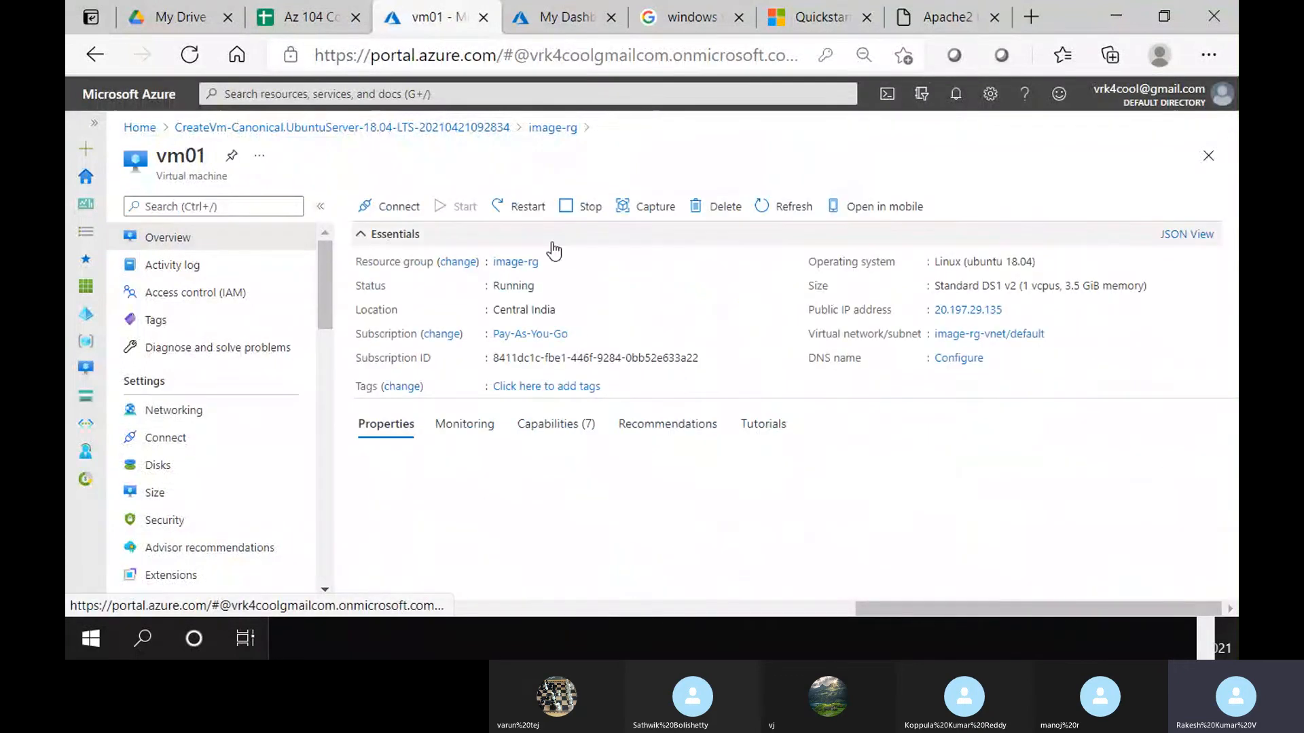
{"action": "left_click", "coordinate": [658, 208]}
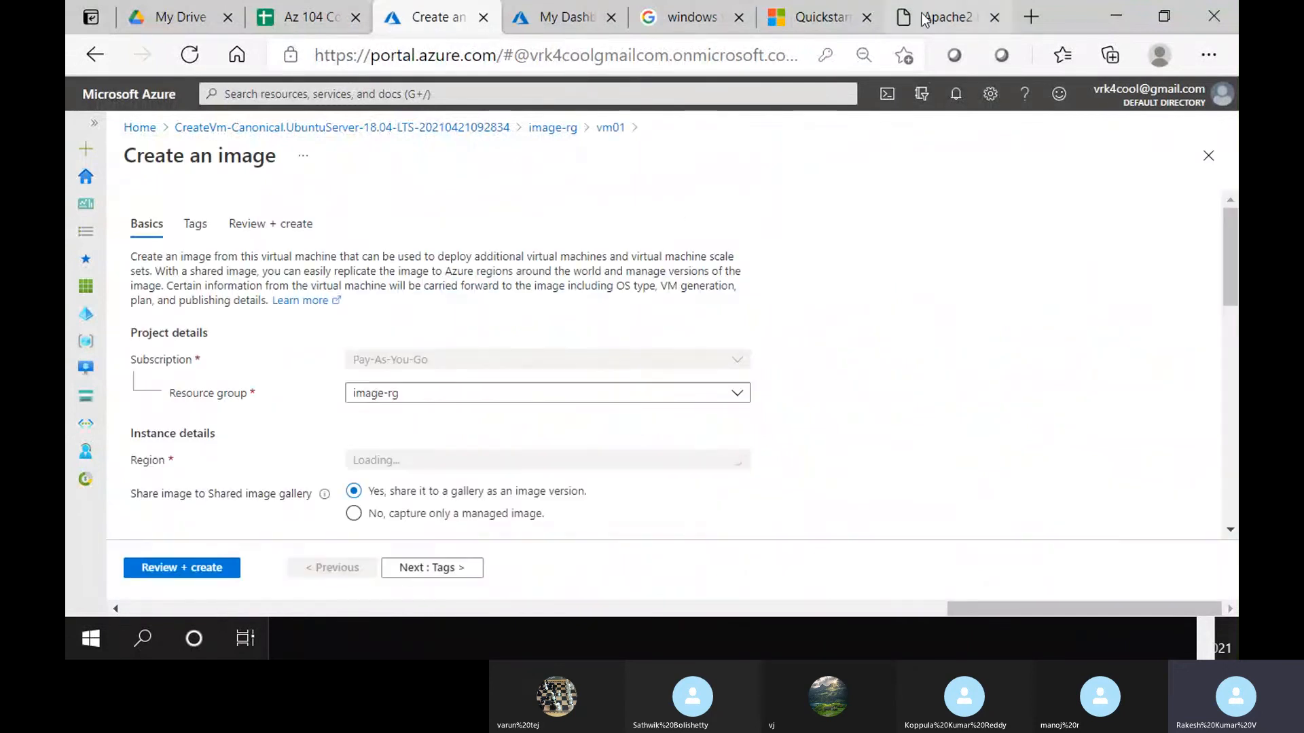
{"action": "scroll", "coordinate": [370, 448], "scroll_direction": "down", "scroll_amount": 2}
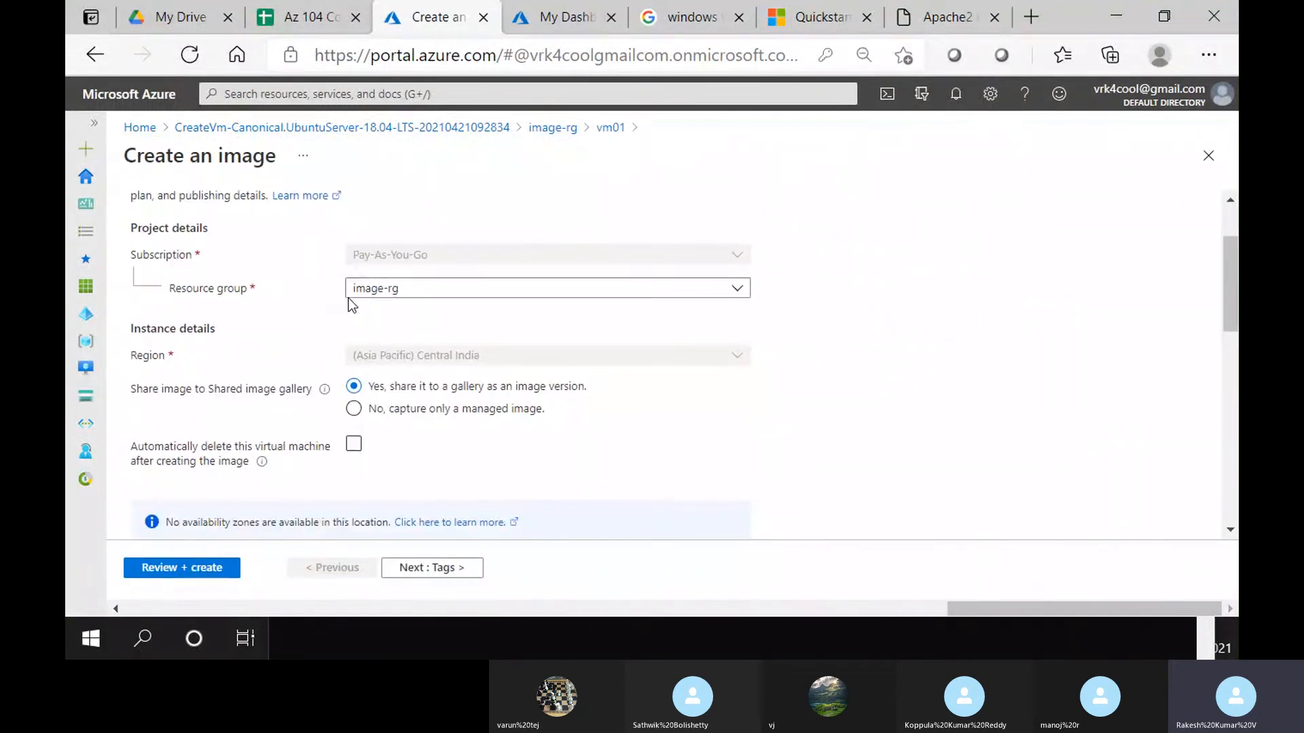
{"action": "left_click", "coordinate": [400, 413]}
{"action": "scroll", "coordinate": [403, 415], "scroll_direction": "down", "scroll_amount": 2}
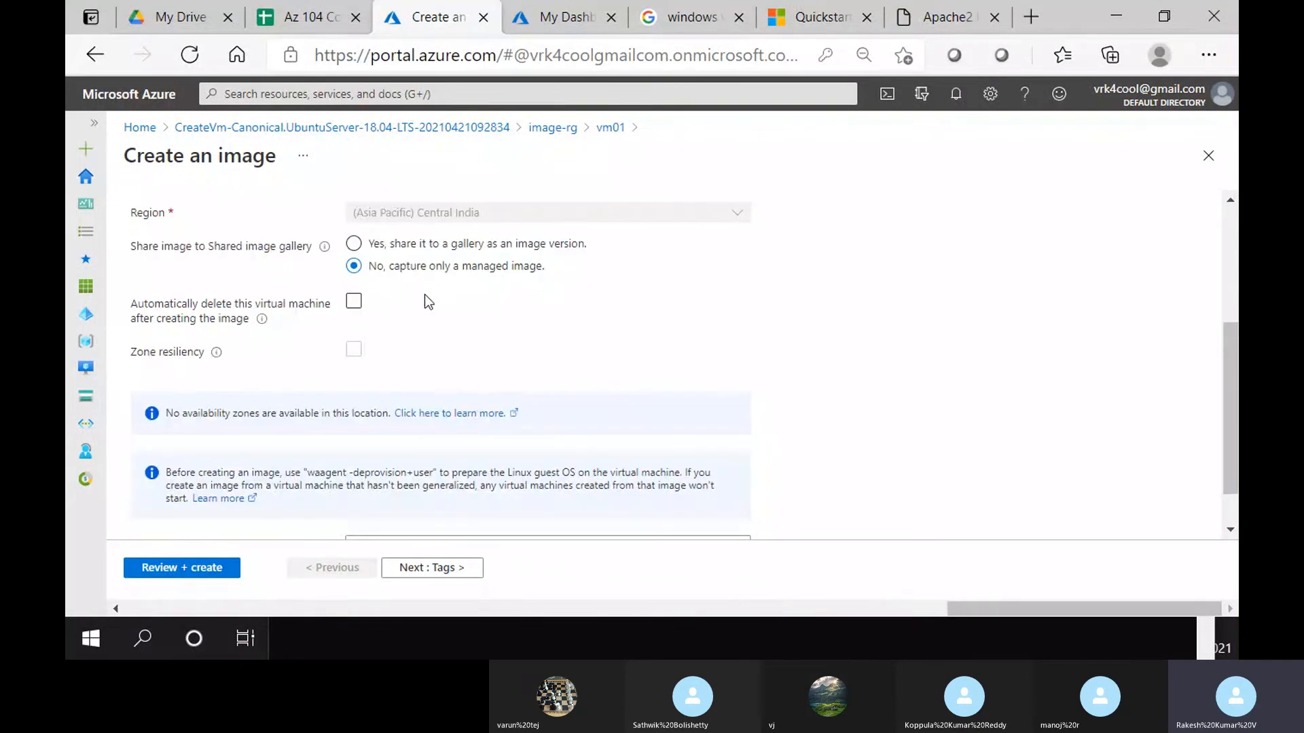
{"action": "left_click", "coordinate": [353, 302]}
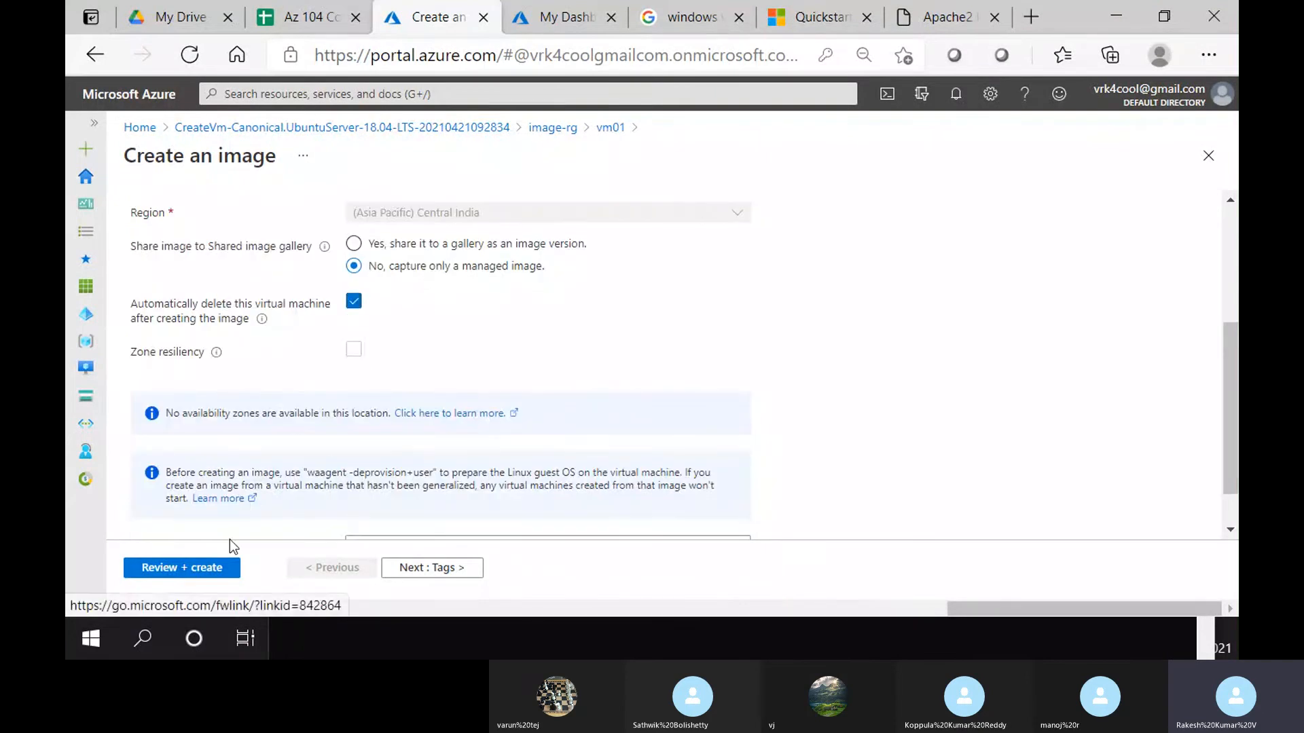
Name the image ubuntu-php-image, then review and create it
{"action": "scroll", "coordinate": [435, 537], "scroll_direction": "down", "scroll_amount": 1}
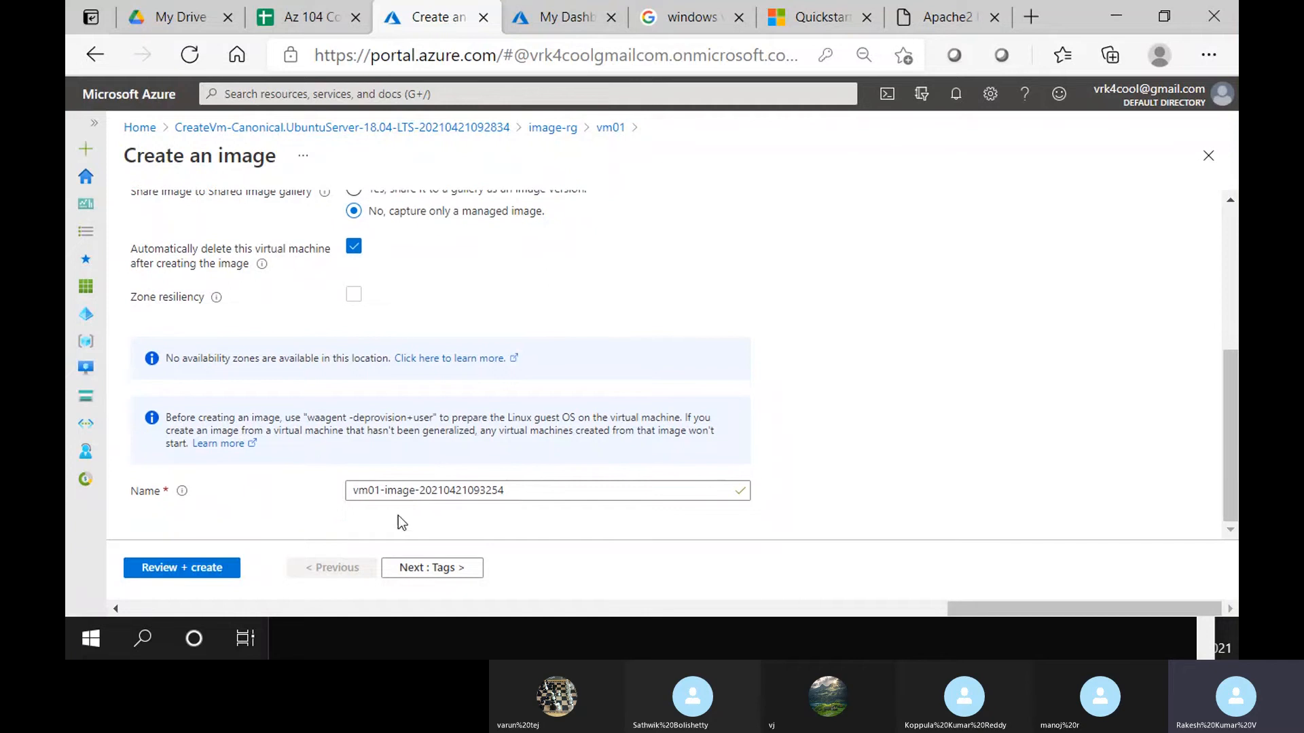
{"action": "left_click_drag", "start_coordinate": [519, 490], "coordinate": [404, 479]}
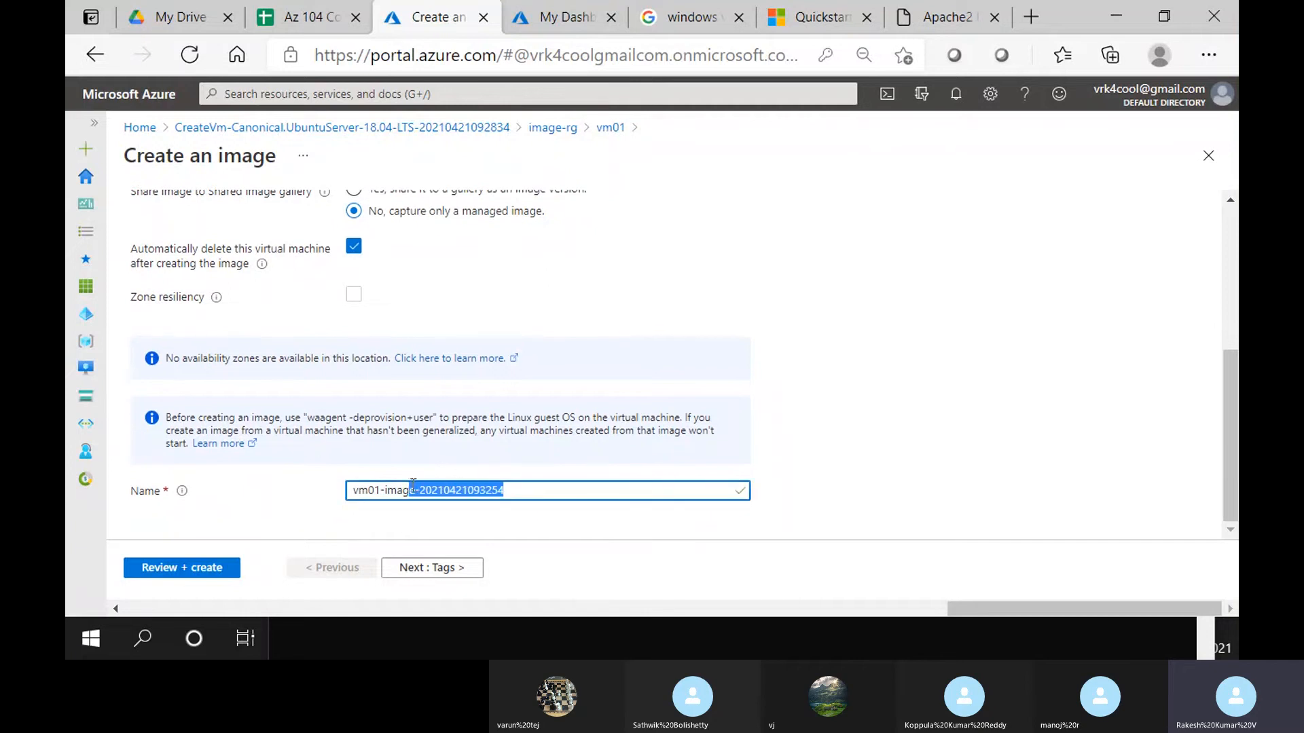
{"action": "key", "text": "BackSpace"}
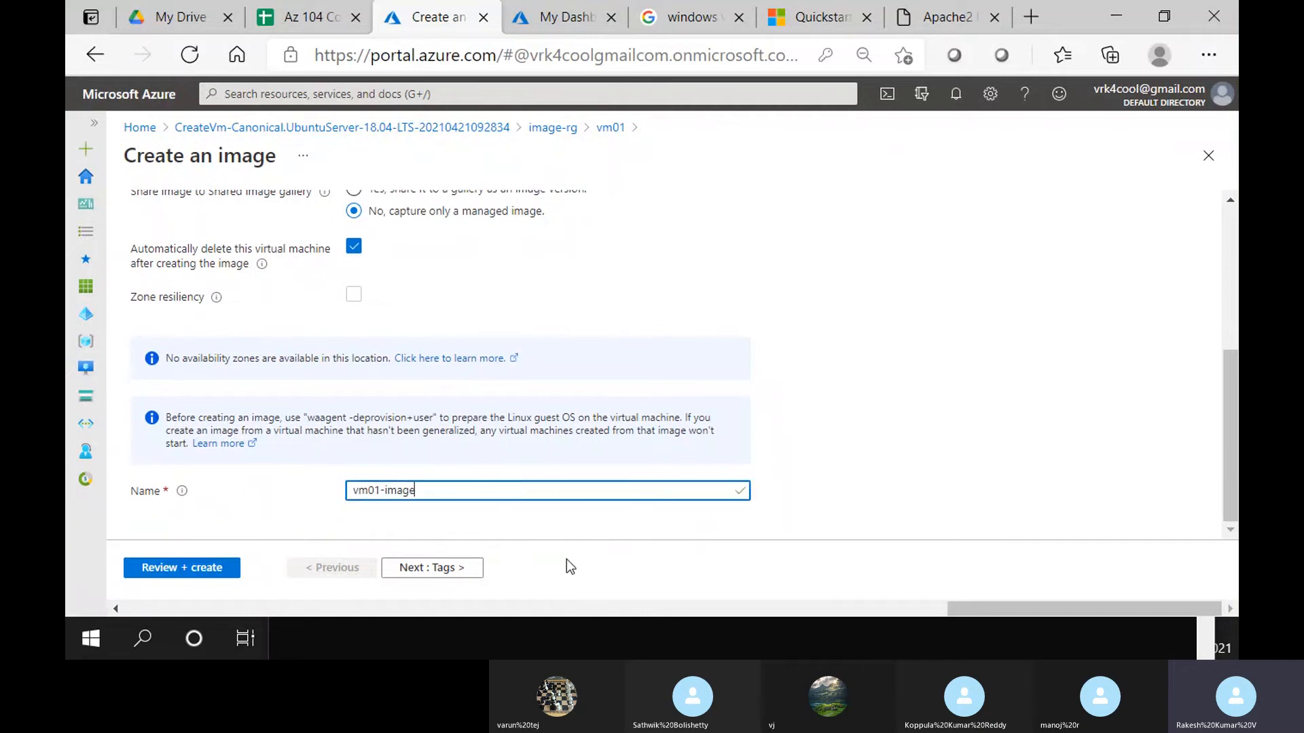
{"action": "key", "text": "shift+Right"}
{"action": "key", "text": "shift+Right"}
{"action": "key", "text": "shift+Right"}
{"action": "key", "text": "shift+Right"}
{"action": "type", "text": "ubuntu-php-"}
{"action": "left_click", "coordinate": [210, 570]}
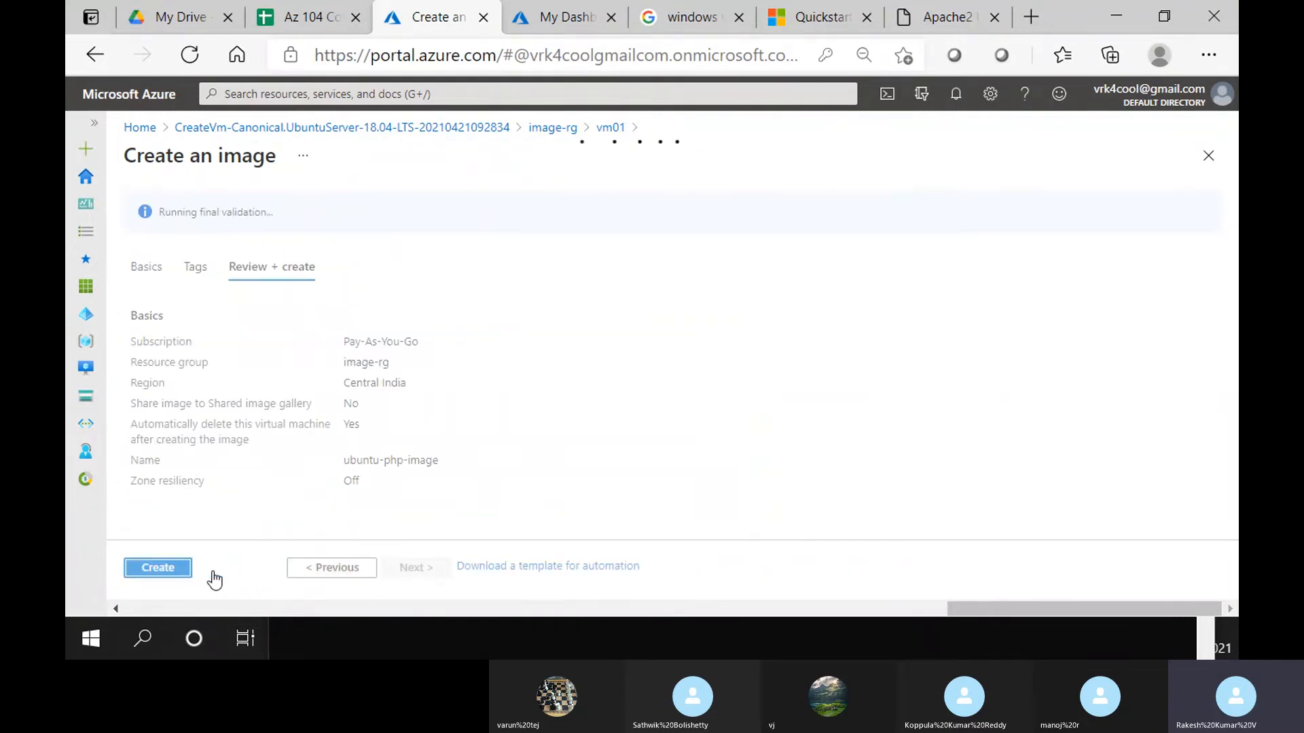
{"action": "left_click", "coordinate": [180, 575]}
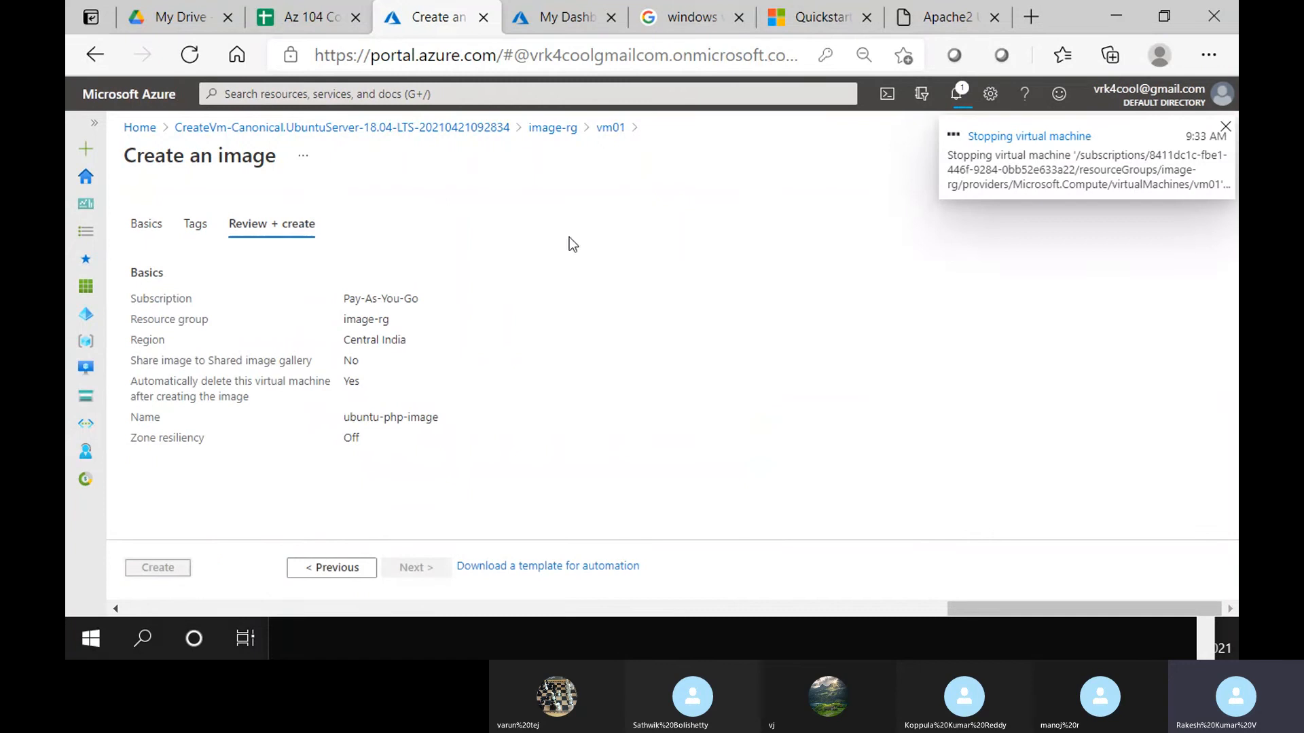
Close the leftover documentation and Apache2 tabs in Edge, keeping the Create an image page
{"action": "left_click", "coordinate": [706, 9]}
{"action": "key", "text": "ctrl+w"}
{"action": "key", "text": "ctrl+w"}
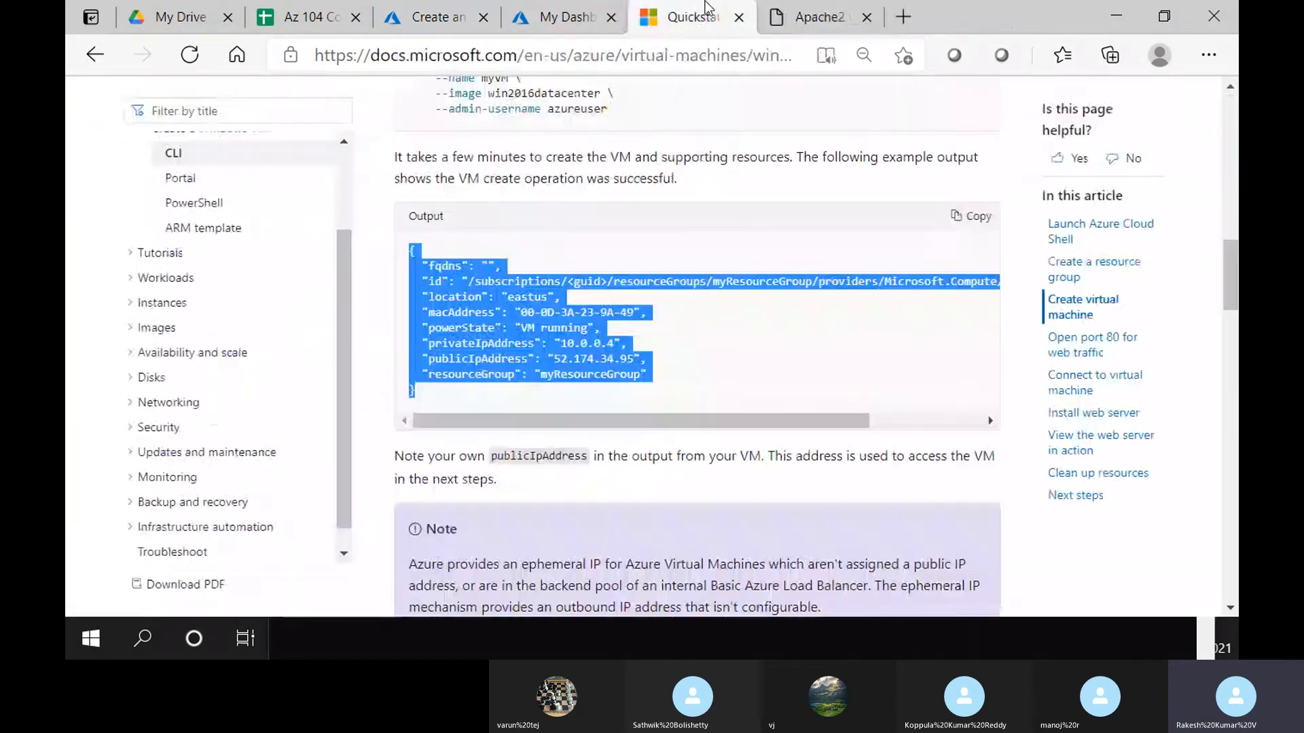
{"action": "key", "text": "ctrl+w"}
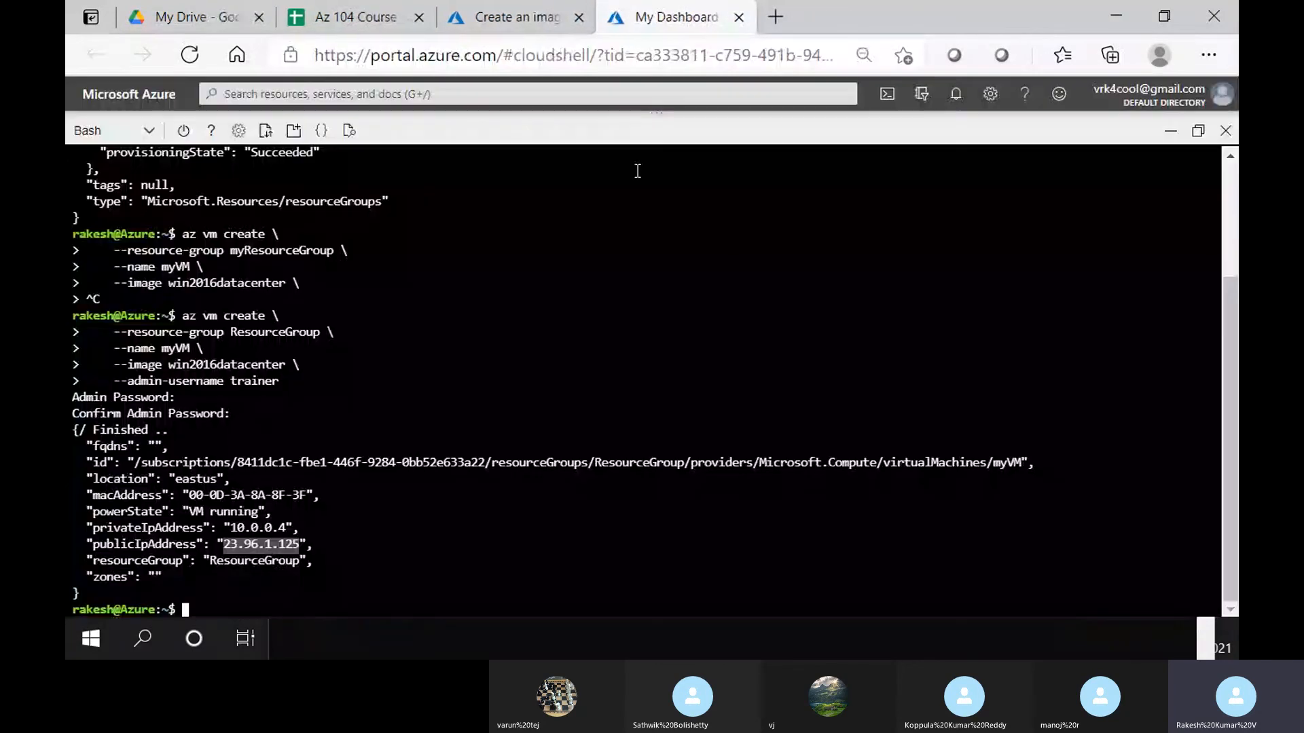
{"action": "left_click", "coordinate": [502, 13]}
Close the Command Prompt window and bring PowerShell 7, then the Create an image page, forward
{"action": "left_click", "coordinate": [406, 647]}
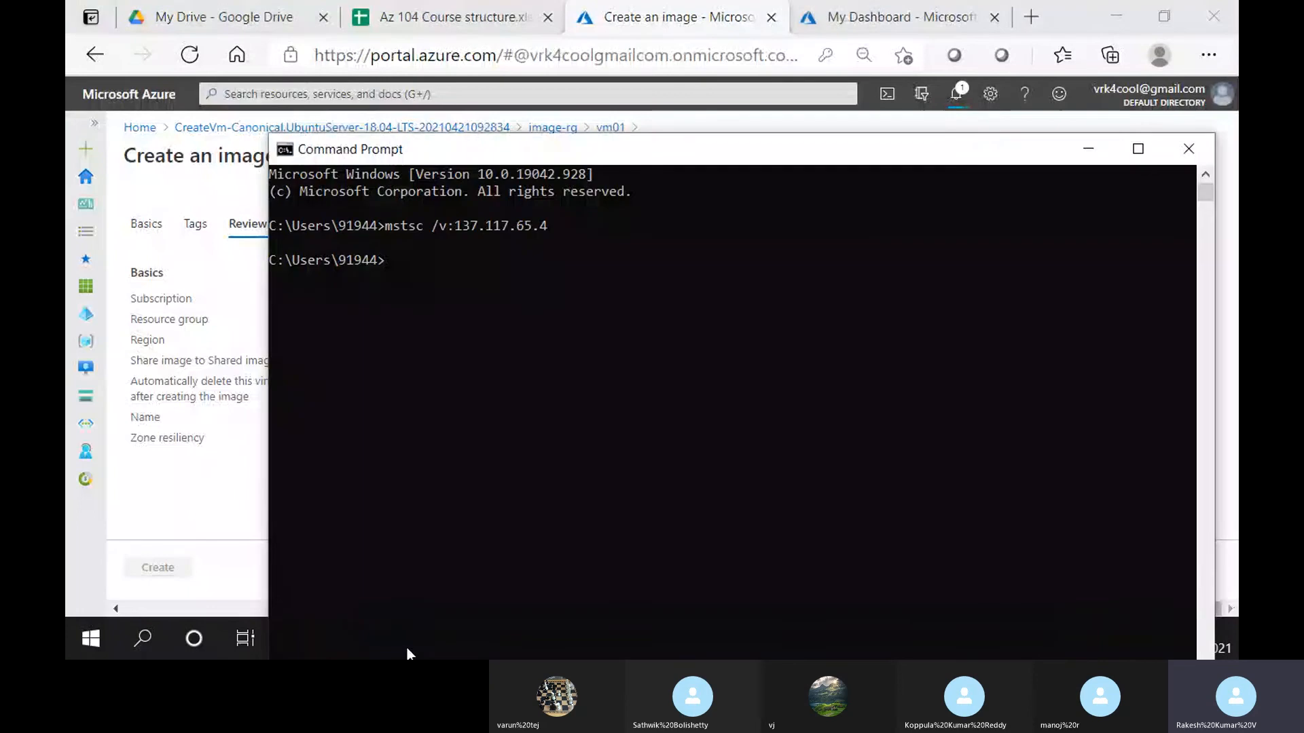
{"action": "double_click", "coordinate": [519, 152]}
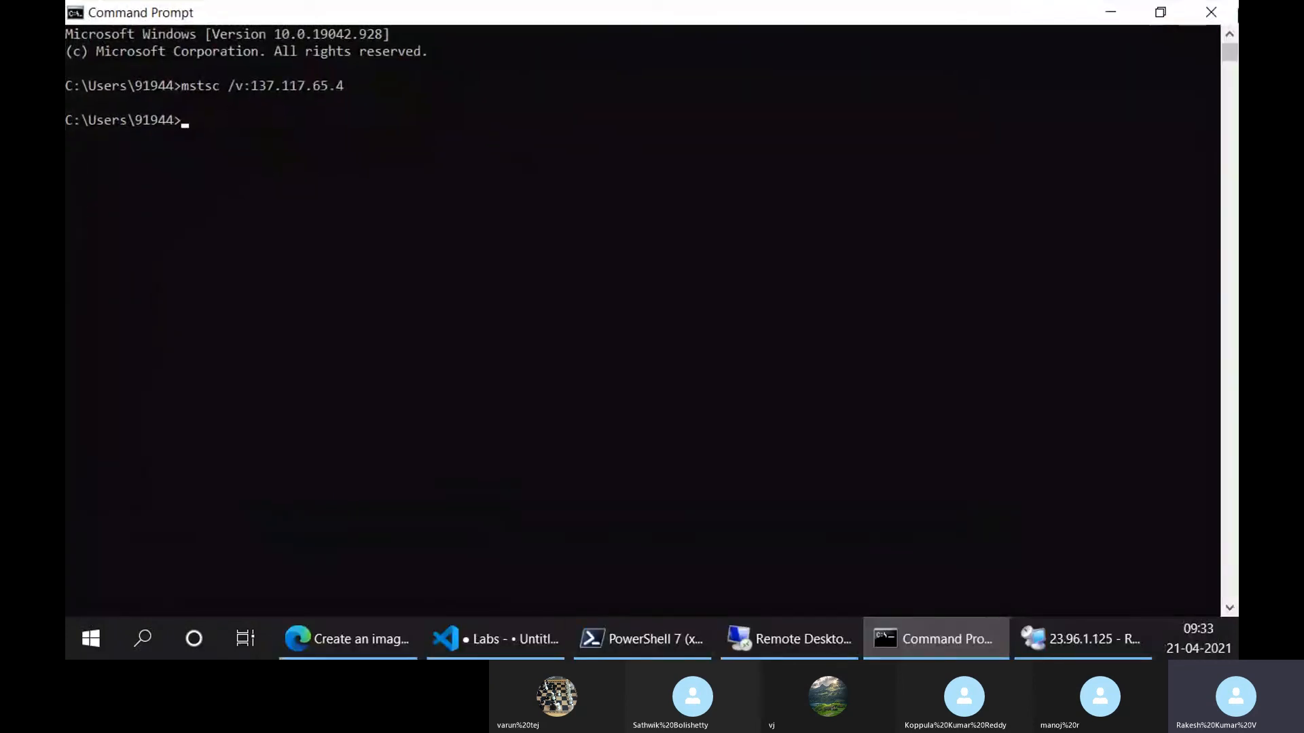
{"action": "left_click", "coordinate": [1211, 12]}
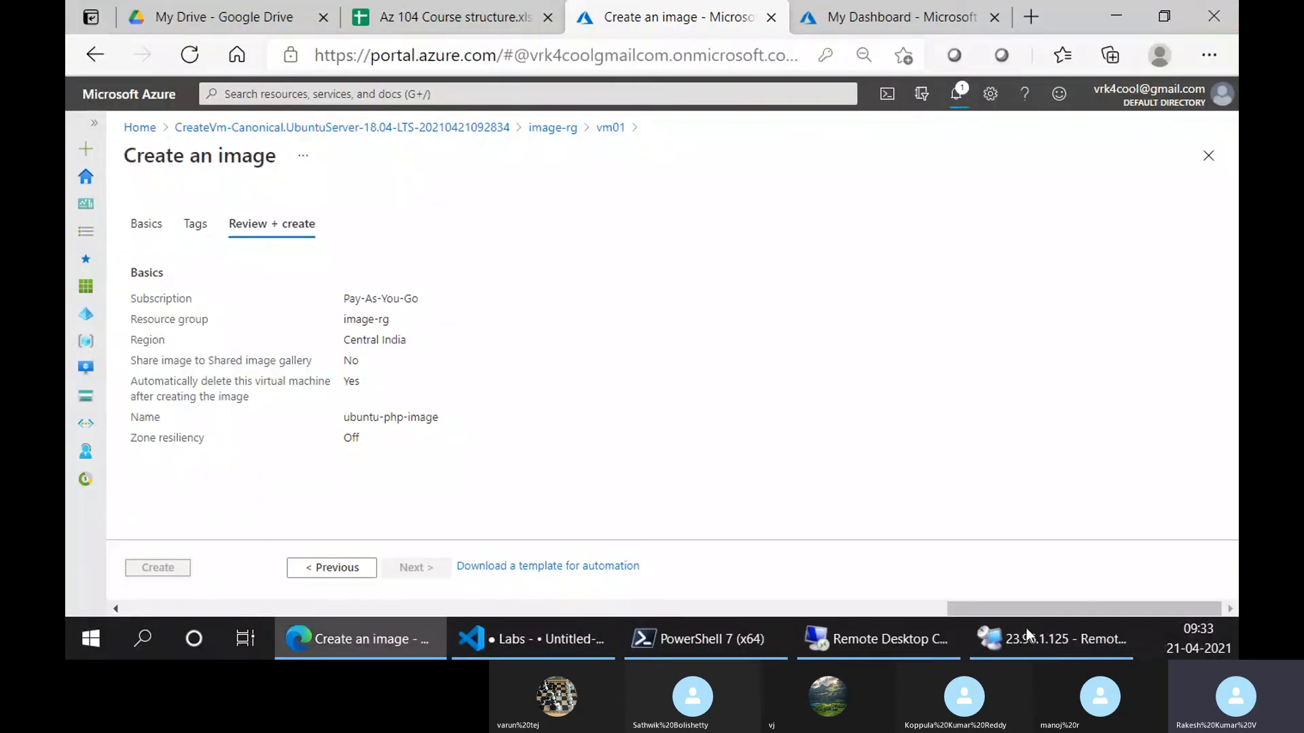
{"action": "left_click", "coordinate": [706, 639]}
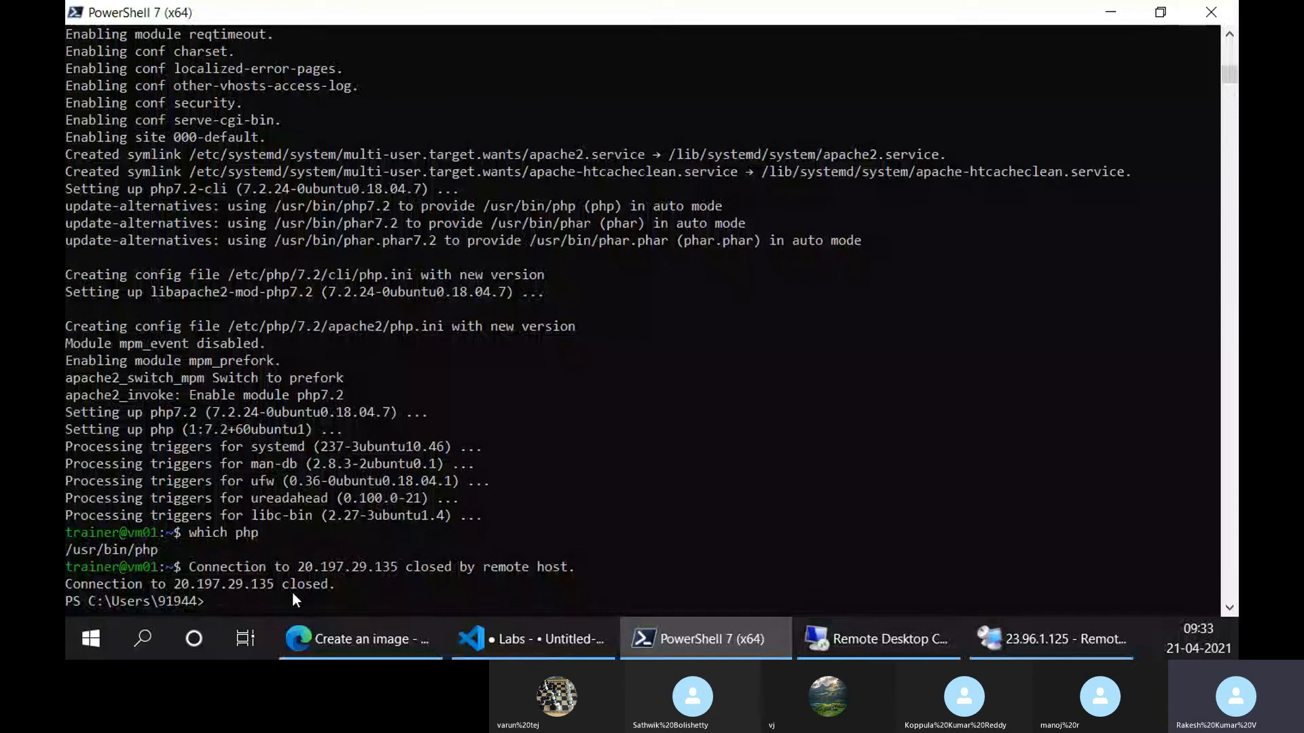
{"action": "mouse_move", "coordinate": [426, 641]}
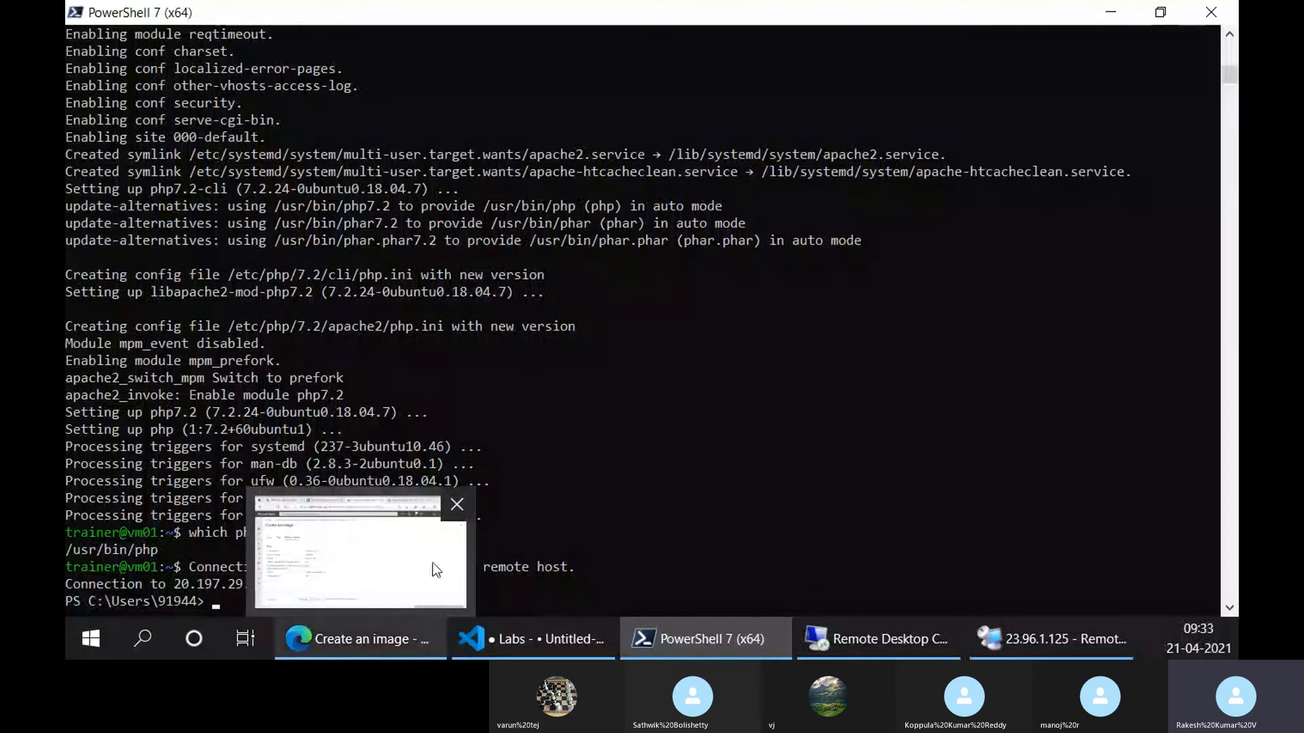
{"action": "left_click", "coordinate": [394, 578]}
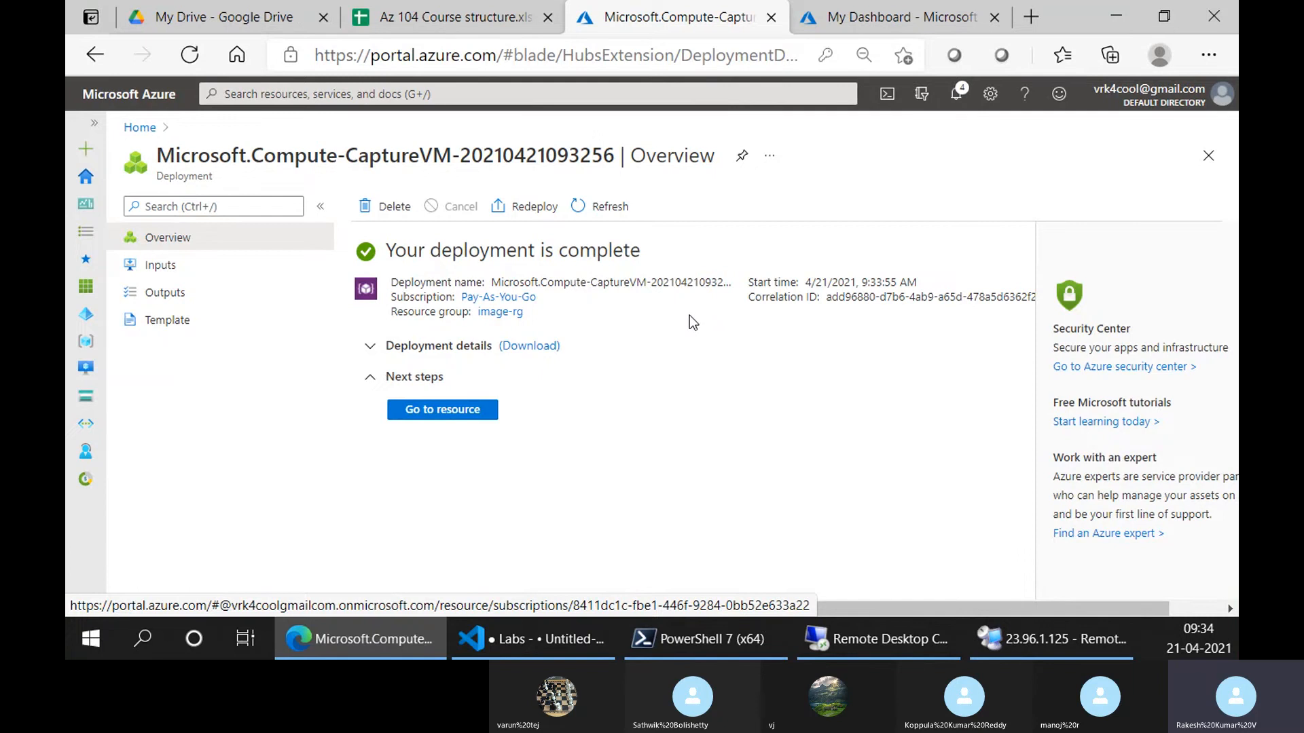
From Home > Resource groups, open the cloud-shell-storage-centralindia resource group
{"action": "left_click", "coordinate": [442, 410]}
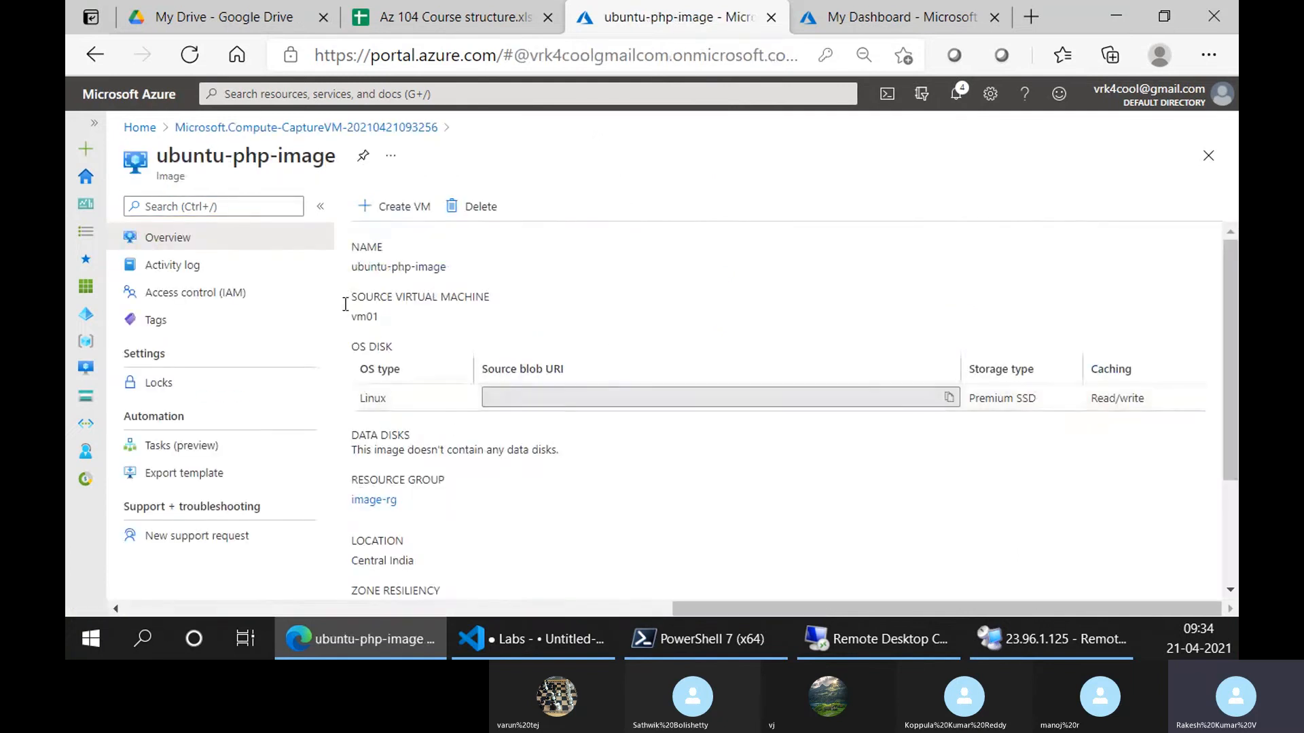
{"action": "left_click", "coordinate": [139, 128]}
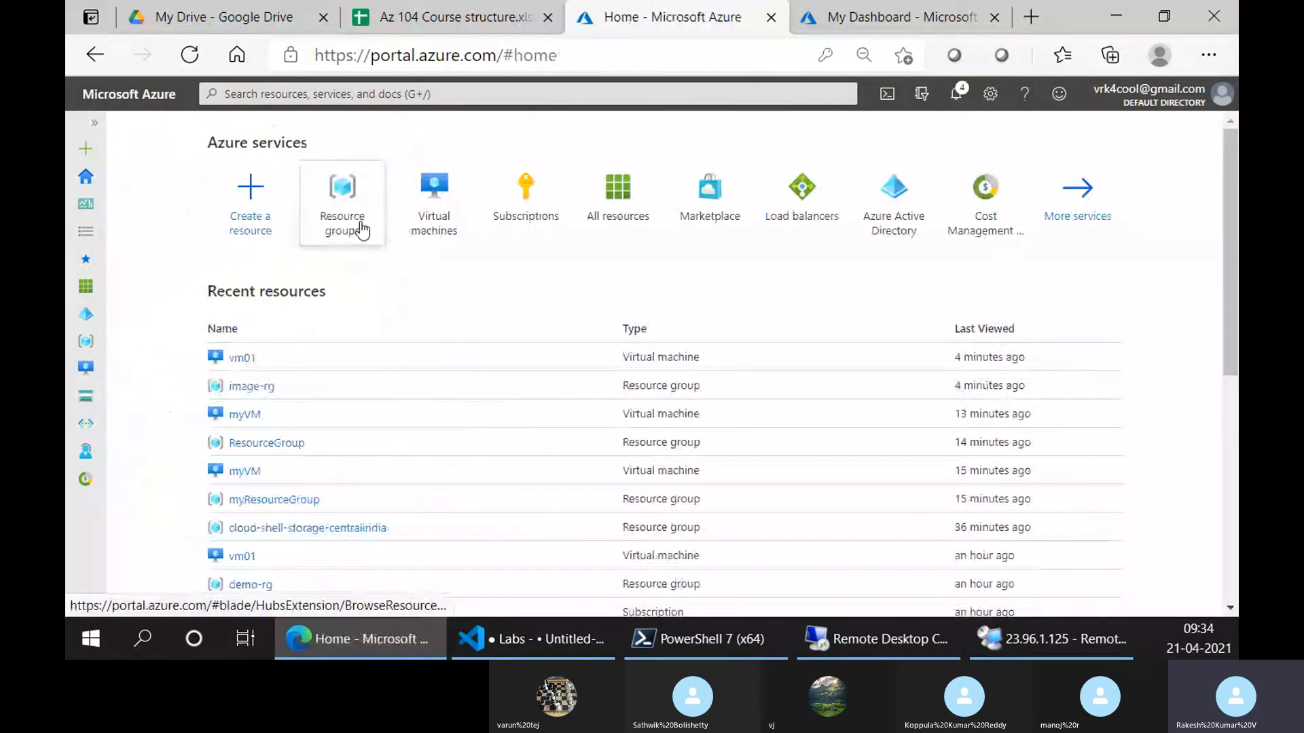
{"action": "left_click", "coordinate": [356, 228]}
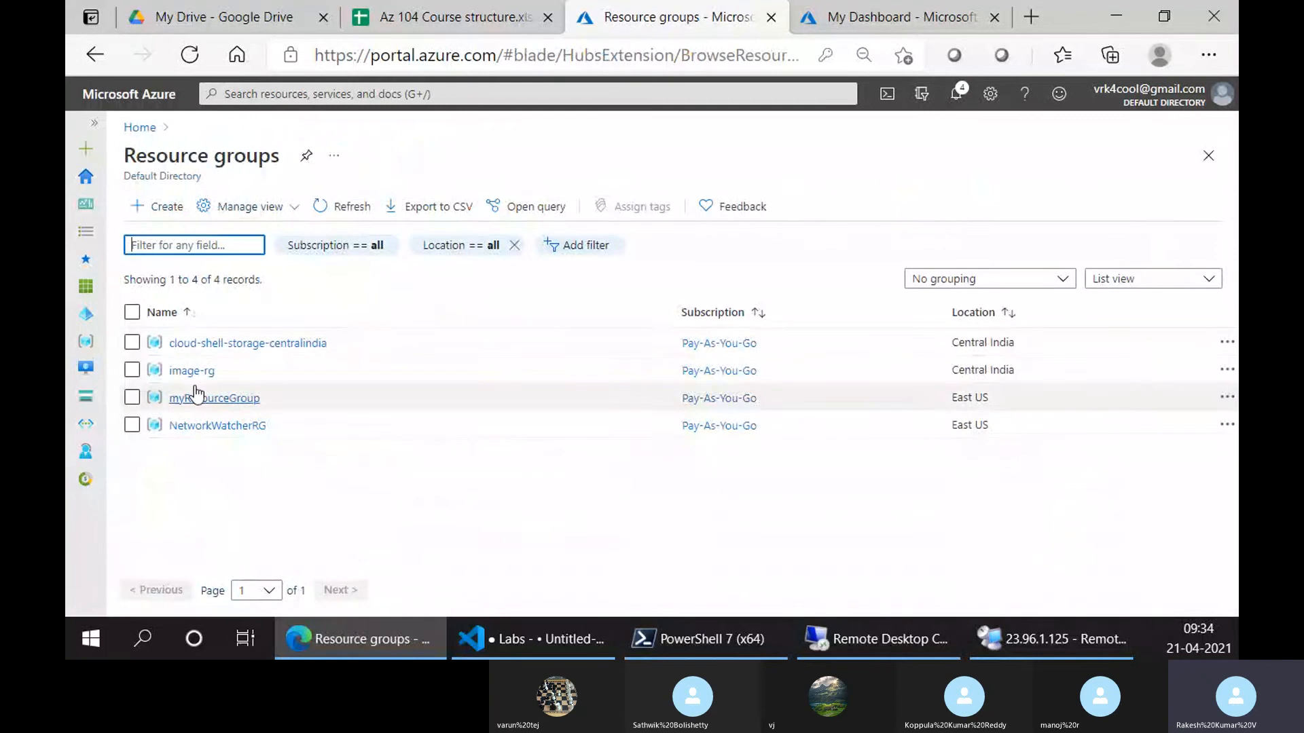
{"action": "left_click", "coordinate": [255, 341]}
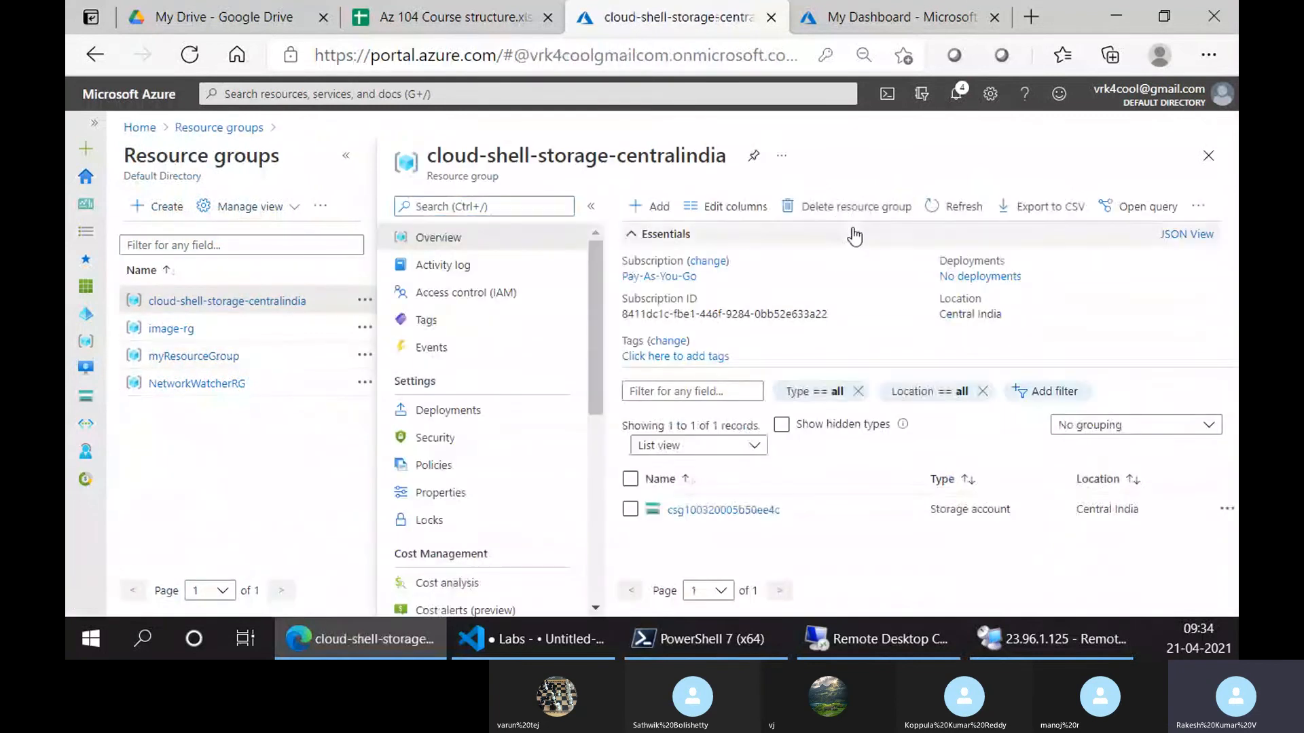
Delete cloud-shell-storage-centralindia, confirming by copying and pasting its name
{"action": "left_click", "coordinate": [842, 209]}
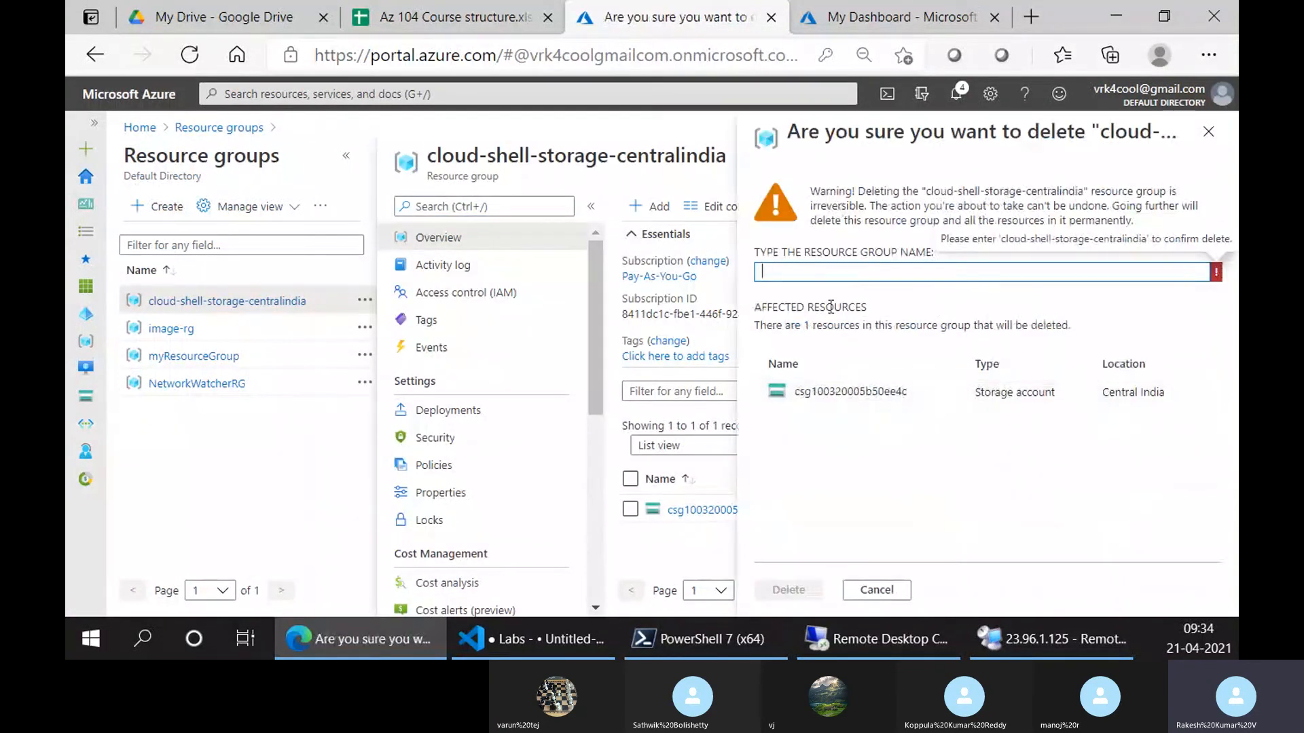
{"action": "left_click_drag", "start_coordinate": [922, 192], "coordinate": [1083, 194]}
{"action": "key", "text": "ctrl+c"}
{"action": "left_click", "coordinate": [907, 271]}
{"action": "key", "text": "ctrl+v"}
{"action": "left_click", "coordinate": [791, 588]}
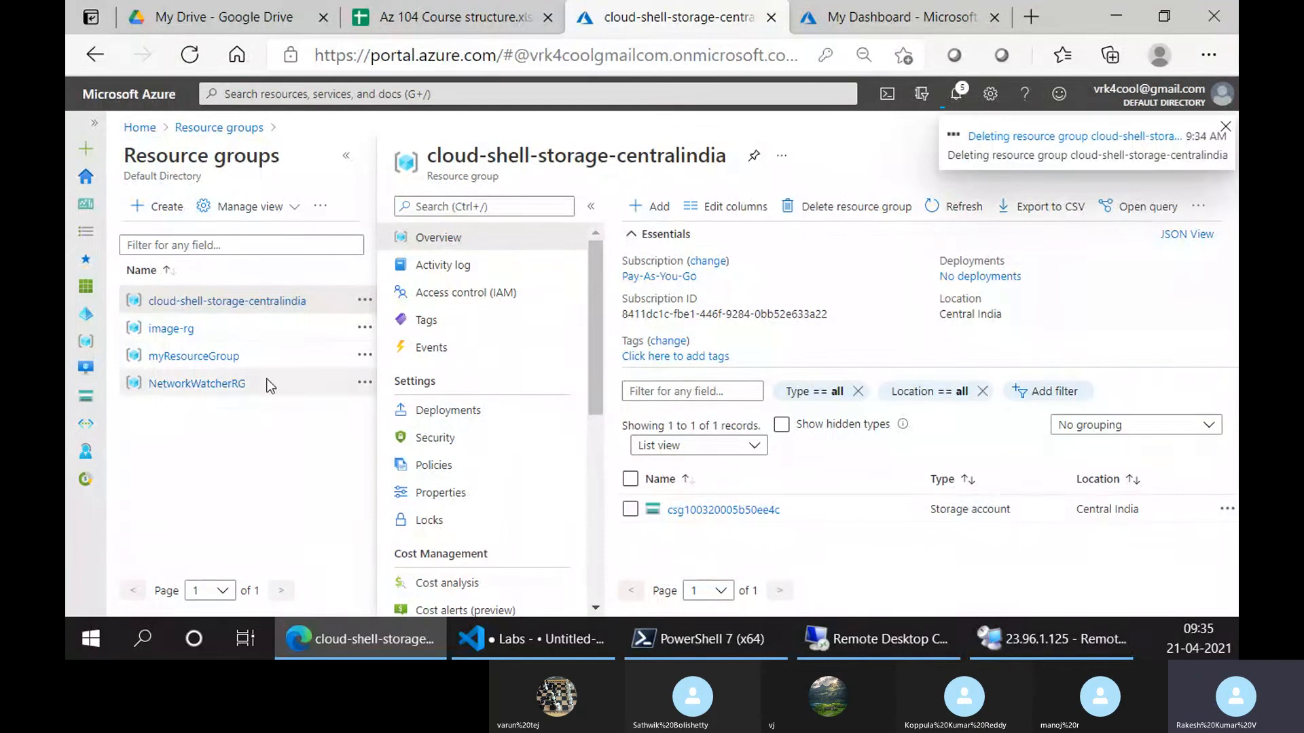
Dismiss the deletion notification and close the NetworkWatcherRG details blade
{"action": "left_click", "coordinate": [242, 384]}
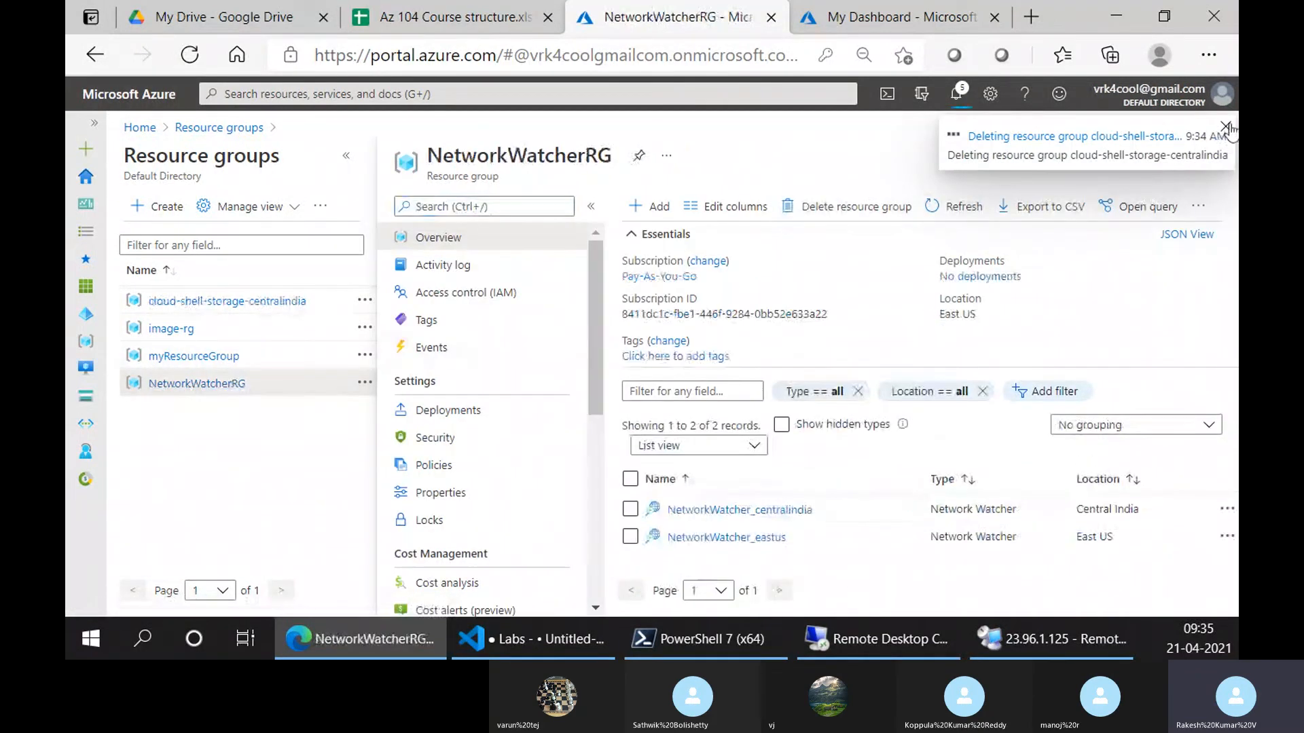
{"action": "left_click", "coordinate": [1225, 126]}
{"action": "left_click", "coordinate": [1209, 156]}
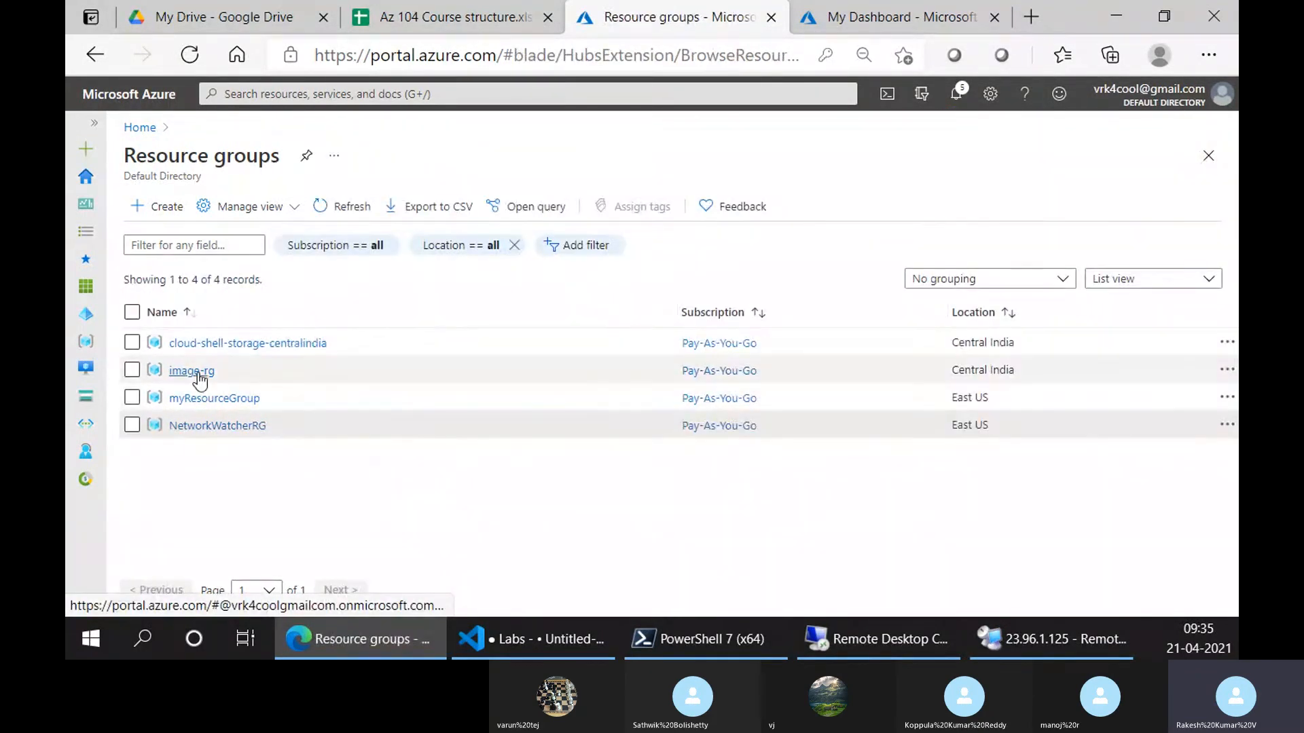
Open the image-rg resource group in a full-page view
{"action": "left_click", "coordinate": [194, 370]}
{"action": "scroll", "coordinate": [809, 536], "scroll_direction": "down", "scroll_amount": 2}
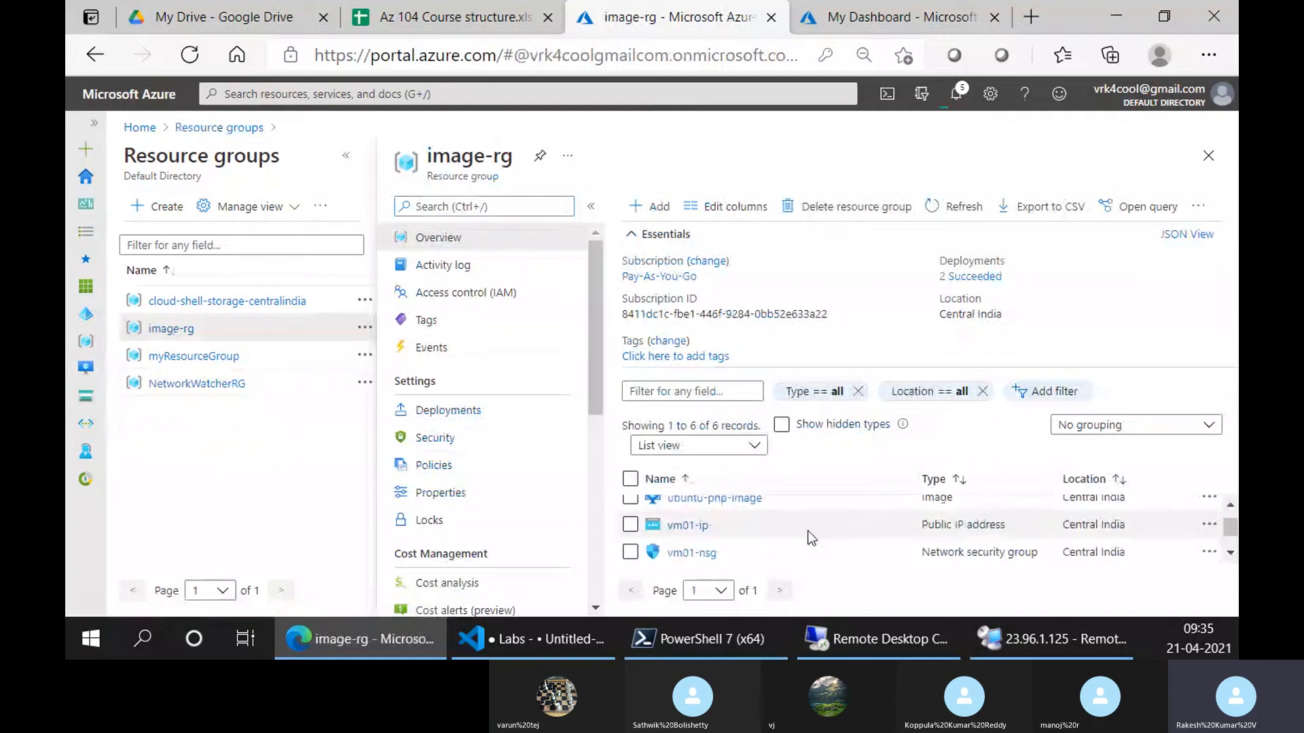
{"action": "left_click", "coordinate": [346, 156]}
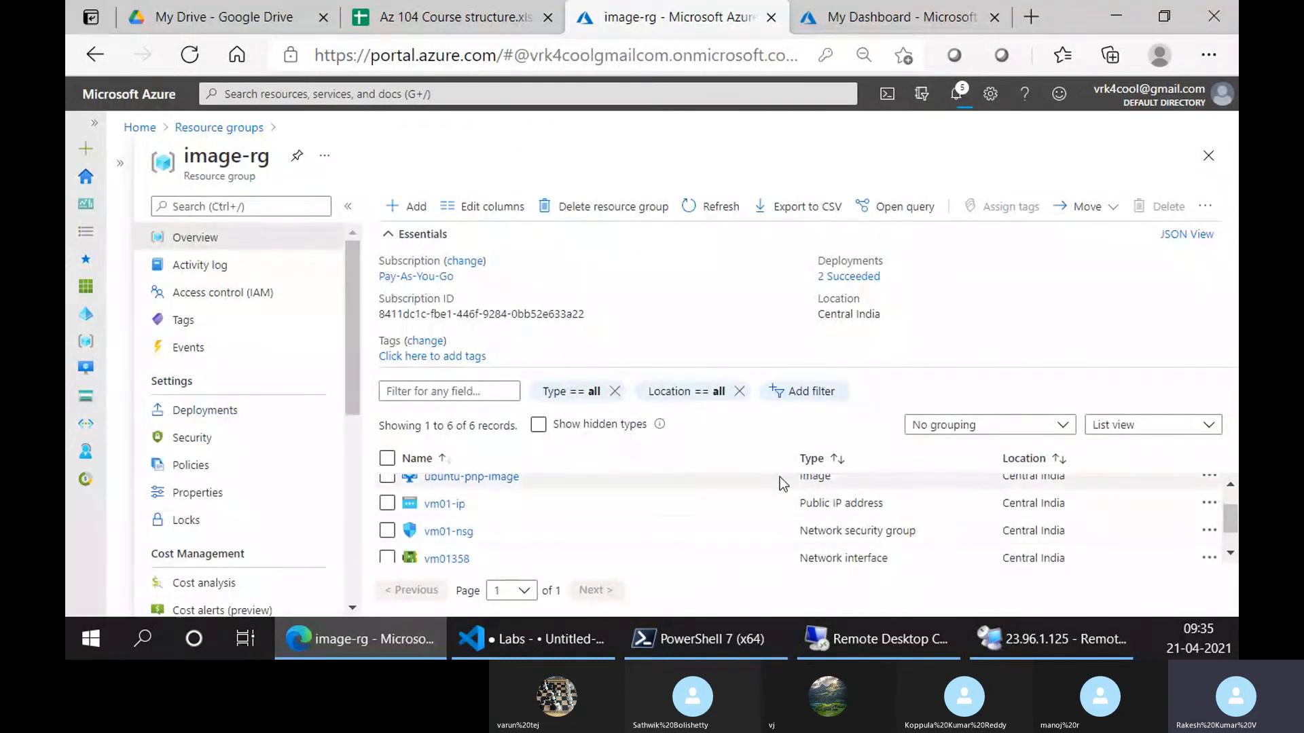
{"action": "scroll", "coordinate": [777, 477], "scroll_direction": "up", "scroll_amount": 1}
{"action": "scroll", "coordinate": [773, 483], "scroll_direction": "down", "scroll_amount": 2}
{"action": "scroll", "coordinate": [766, 508], "scroll_direction": "up", "scroll_amount": 1}
{"action": "scroll", "coordinate": [766, 508], "scroll_direction": "up", "scroll_amount": 2}
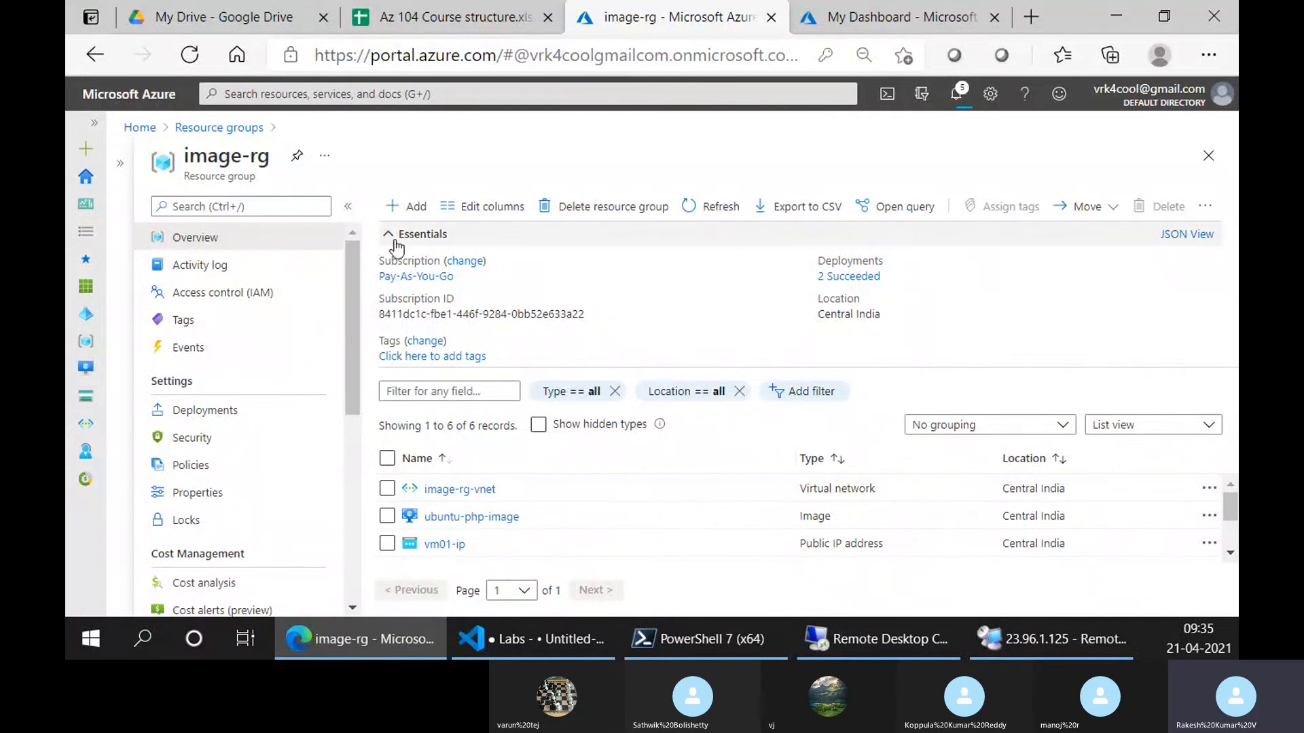
Collapse Essentials and group the image-rg resource list by type
{"action": "left_click", "coordinate": [815, 234]}
{"action": "left_click", "coordinate": [1045, 307]}
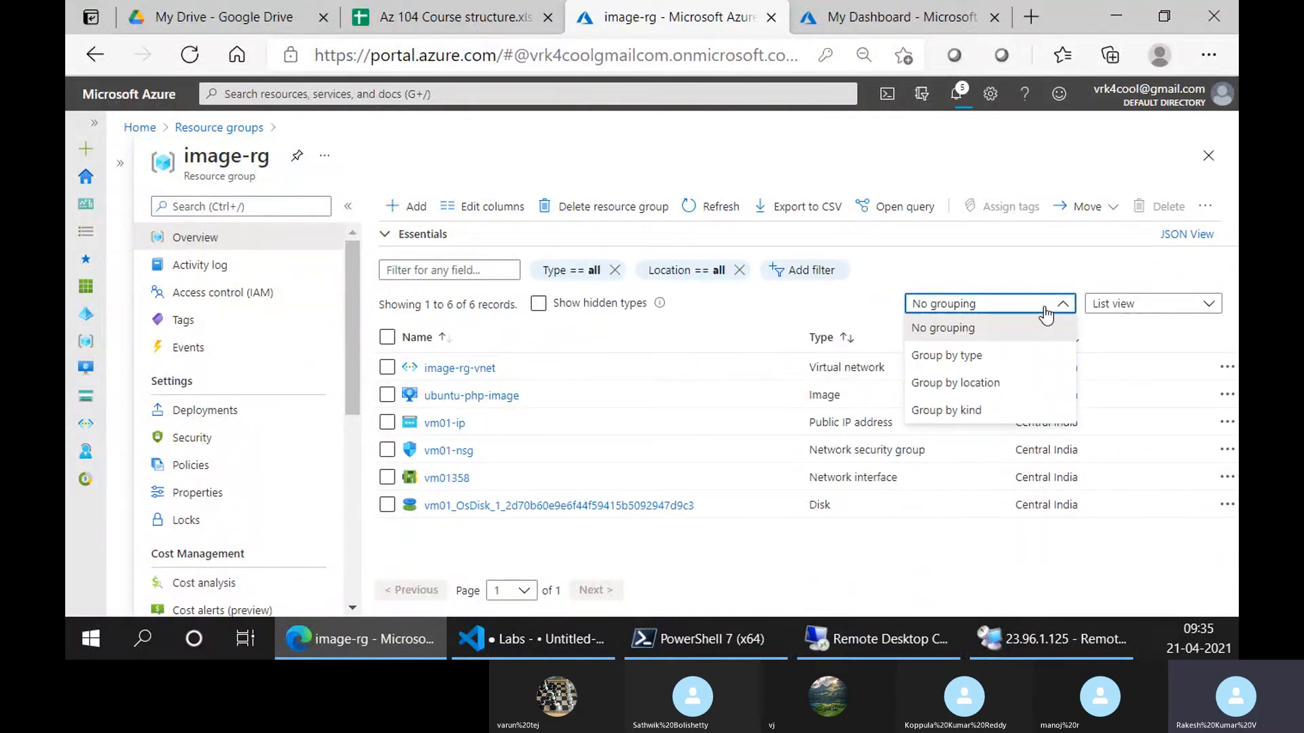
{"action": "left_click", "coordinate": [978, 355]}
{"action": "scroll", "coordinate": [575, 471], "scroll_direction": "down", "scroll_amount": 1}
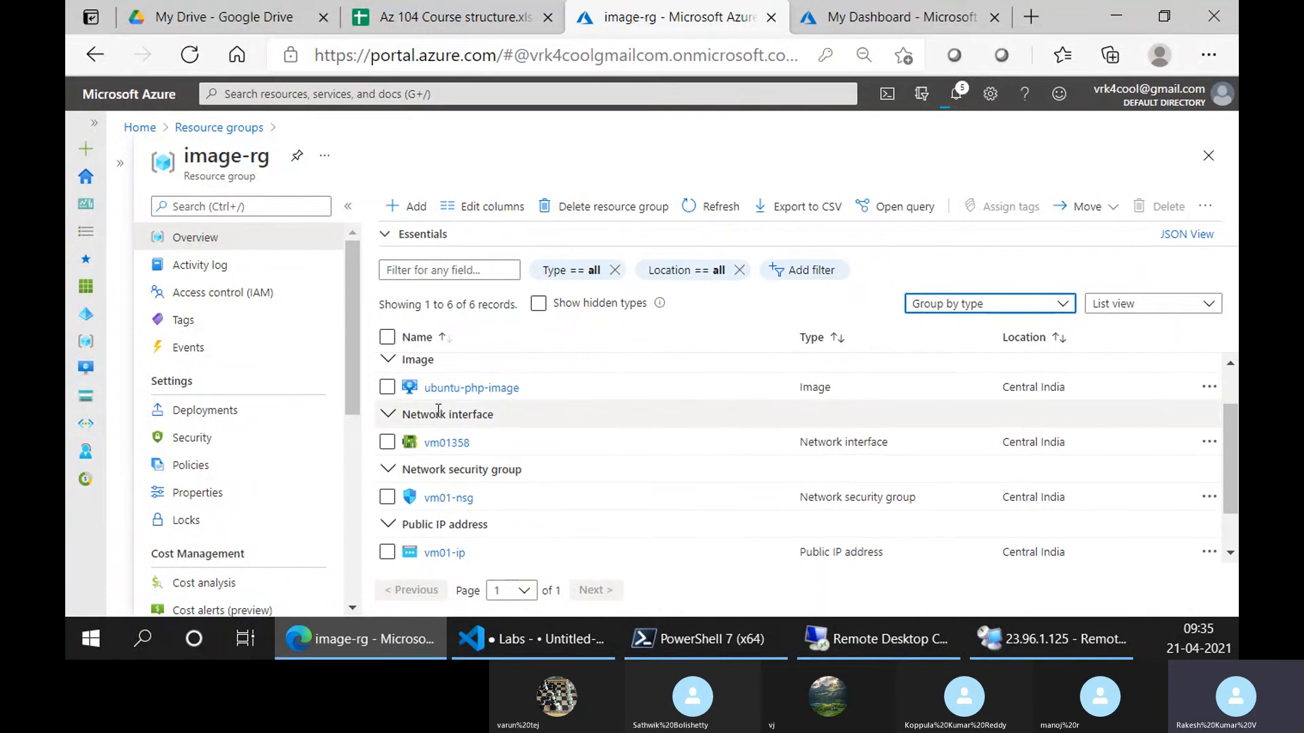
{"action": "scroll", "coordinate": [468, 460], "scroll_direction": "down", "scroll_amount": 1}
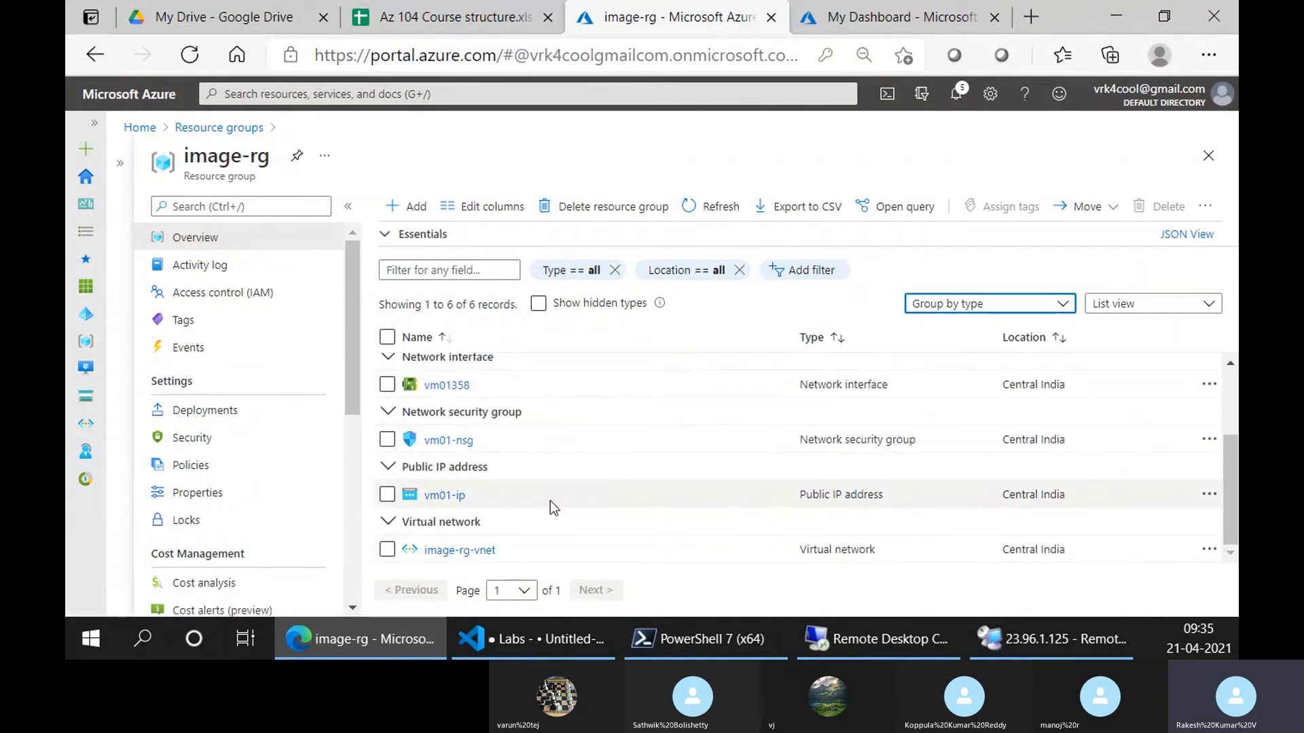
{"action": "scroll", "coordinate": [467, 508], "scroll_direction": "up", "scroll_amount": 1}
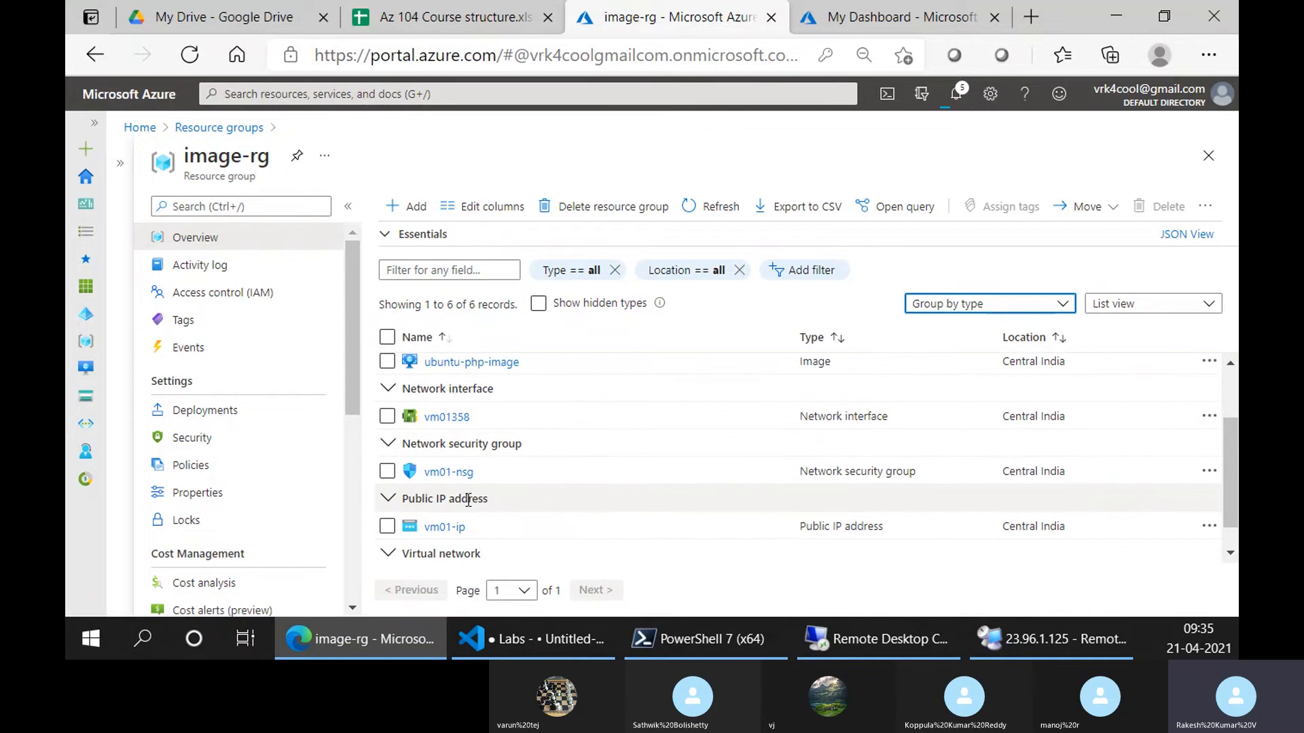
{"action": "scroll", "coordinate": [474, 494], "scroll_direction": "up", "scroll_amount": 2}
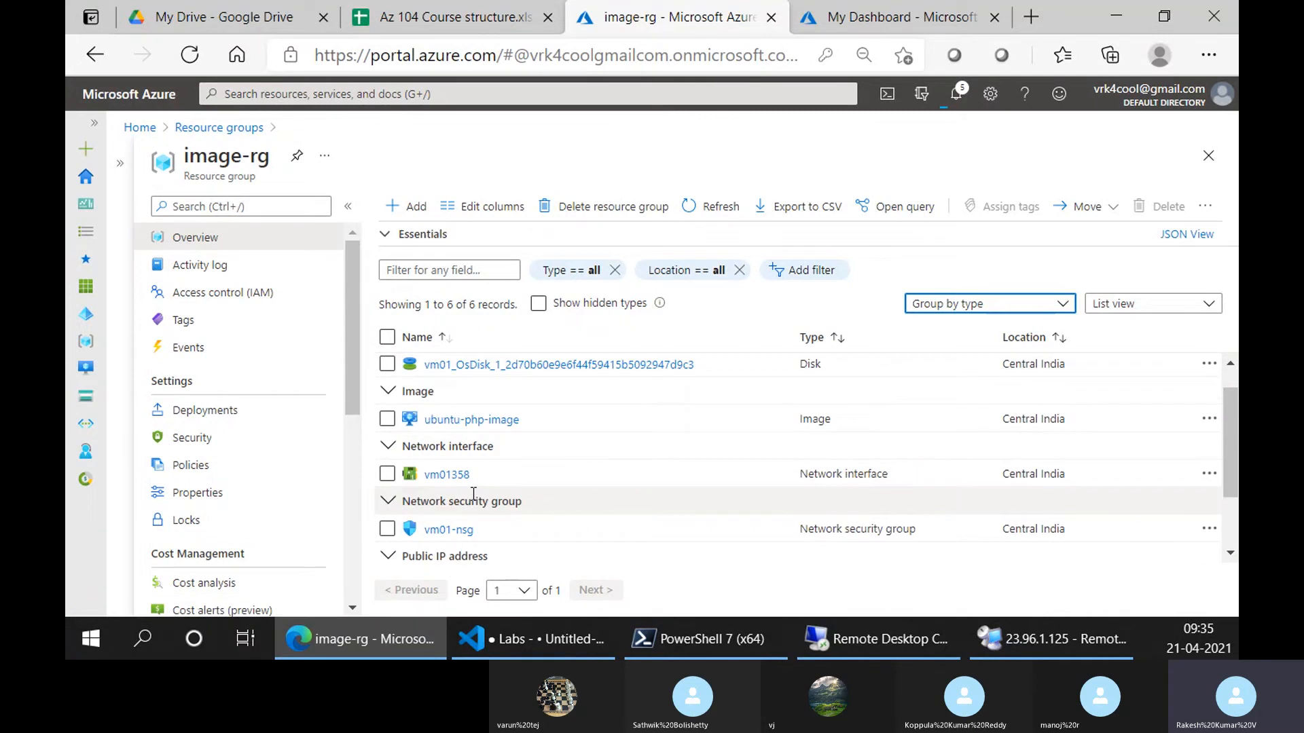
Delete the vm01358 network interface and vm01 OS disk, confirming with 'yes'
{"action": "left_click", "coordinate": [388, 479]}
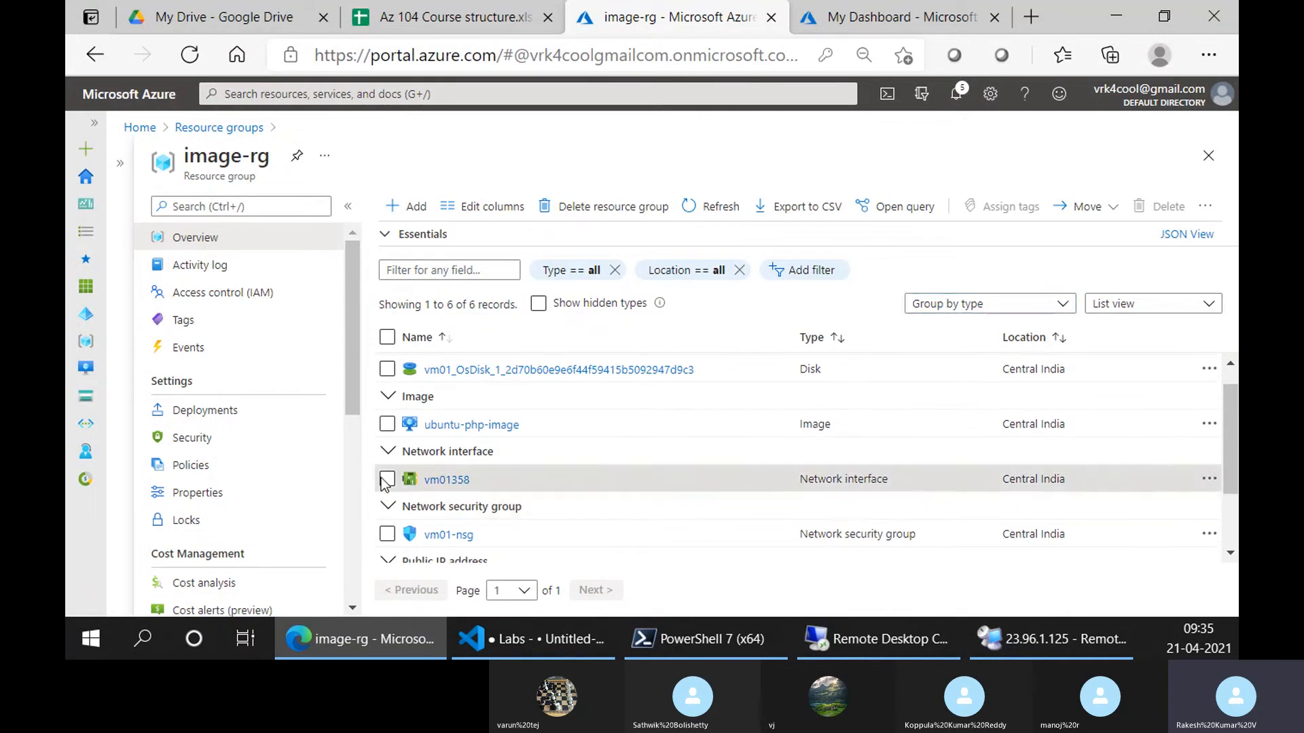
{"action": "left_click", "coordinate": [387, 369]}
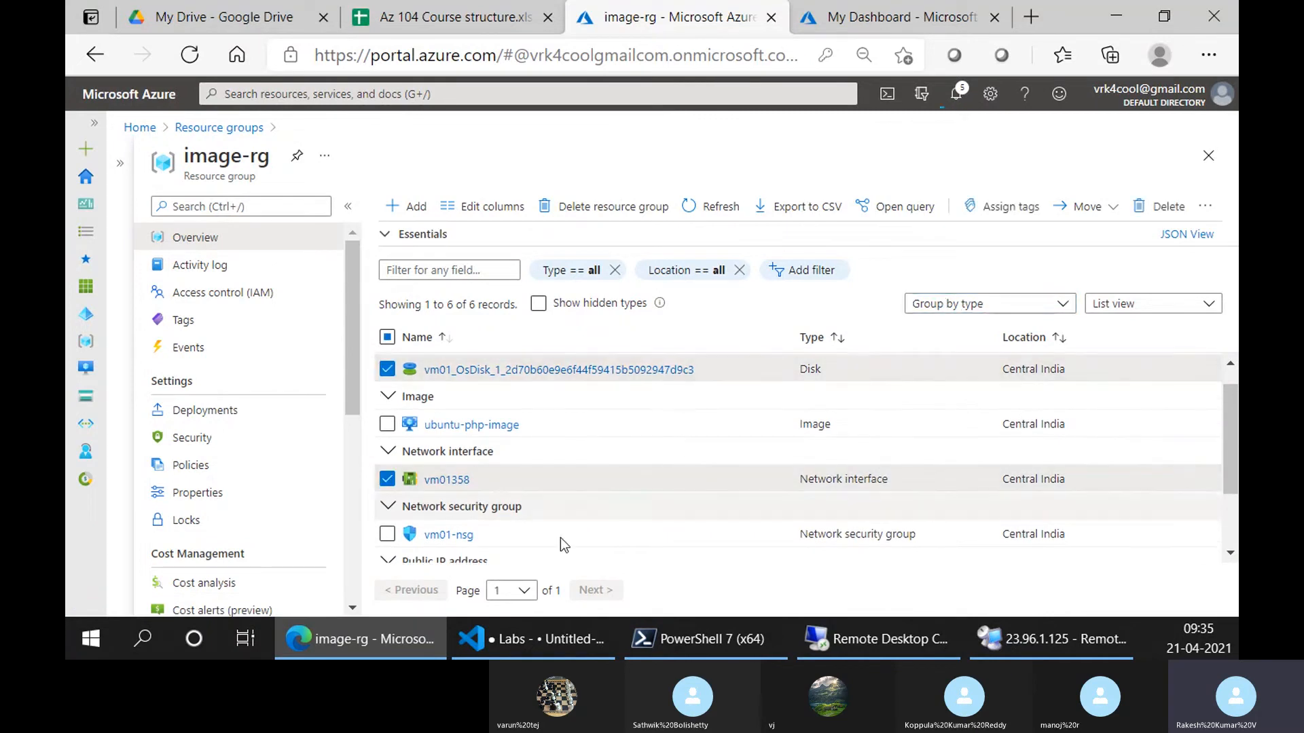
{"action": "left_click", "coordinate": [1147, 207]}
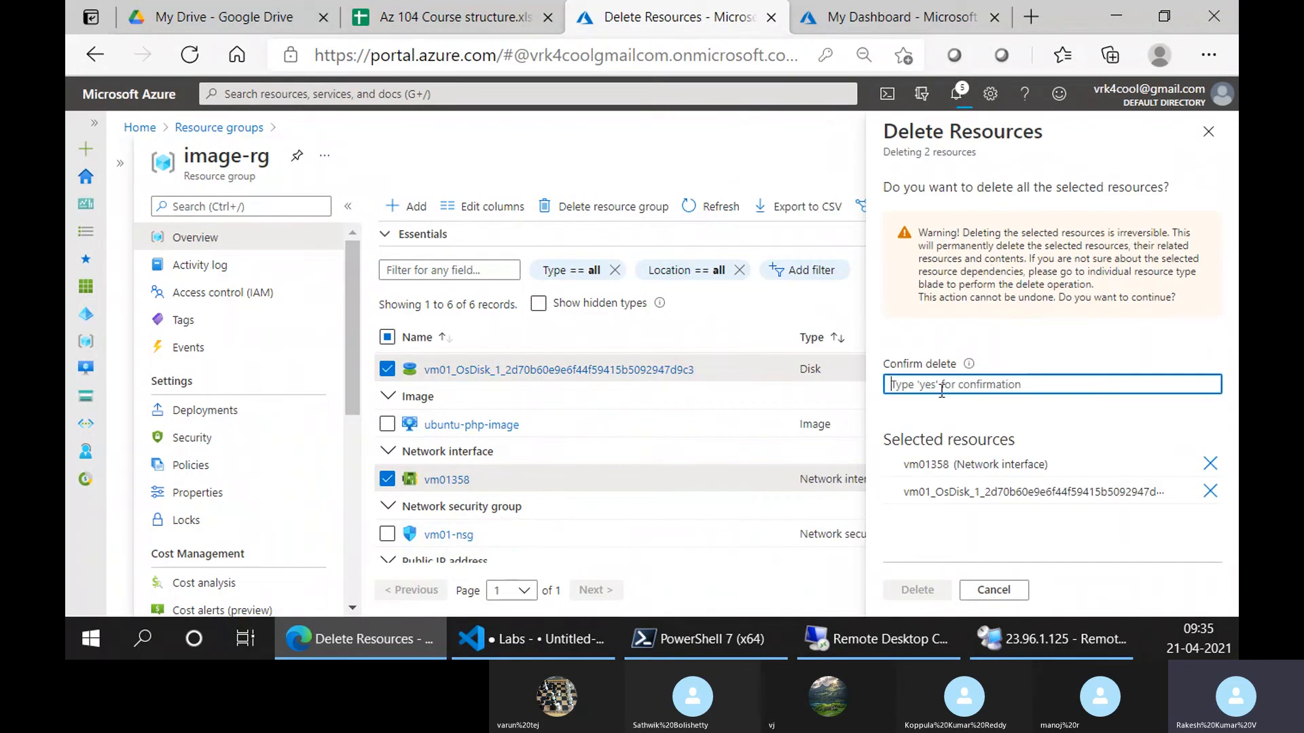
{"action": "type", "text": "yes"}
{"action": "left_click", "coordinate": [928, 588]}
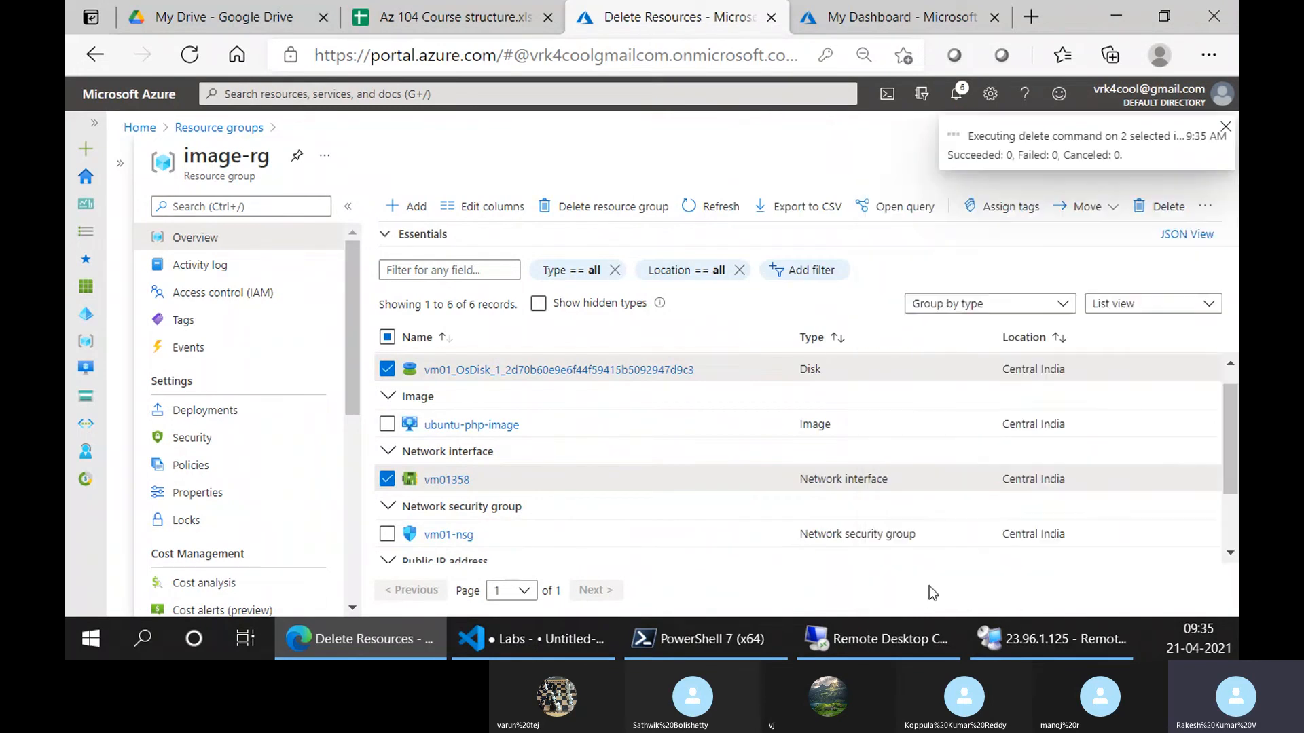
{"action": "scroll", "coordinate": [490, 466], "scroll_direction": "down", "scroll_amount": 2}
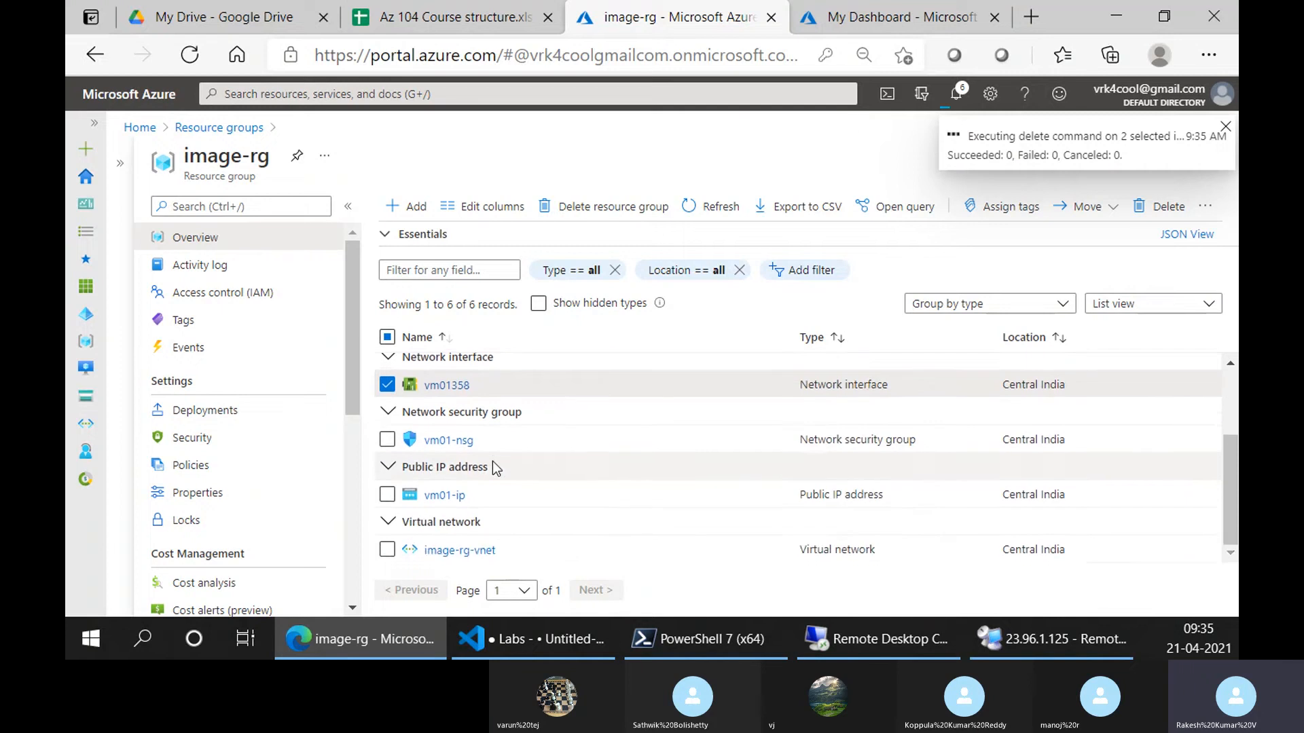
{"action": "scroll", "coordinate": [496, 476], "scroll_direction": "up", "scroll_amount": 1}
{"action": "scroll", "coordinate": [501, 484], "scroll_direction": "down", "scroll_amount": 1}
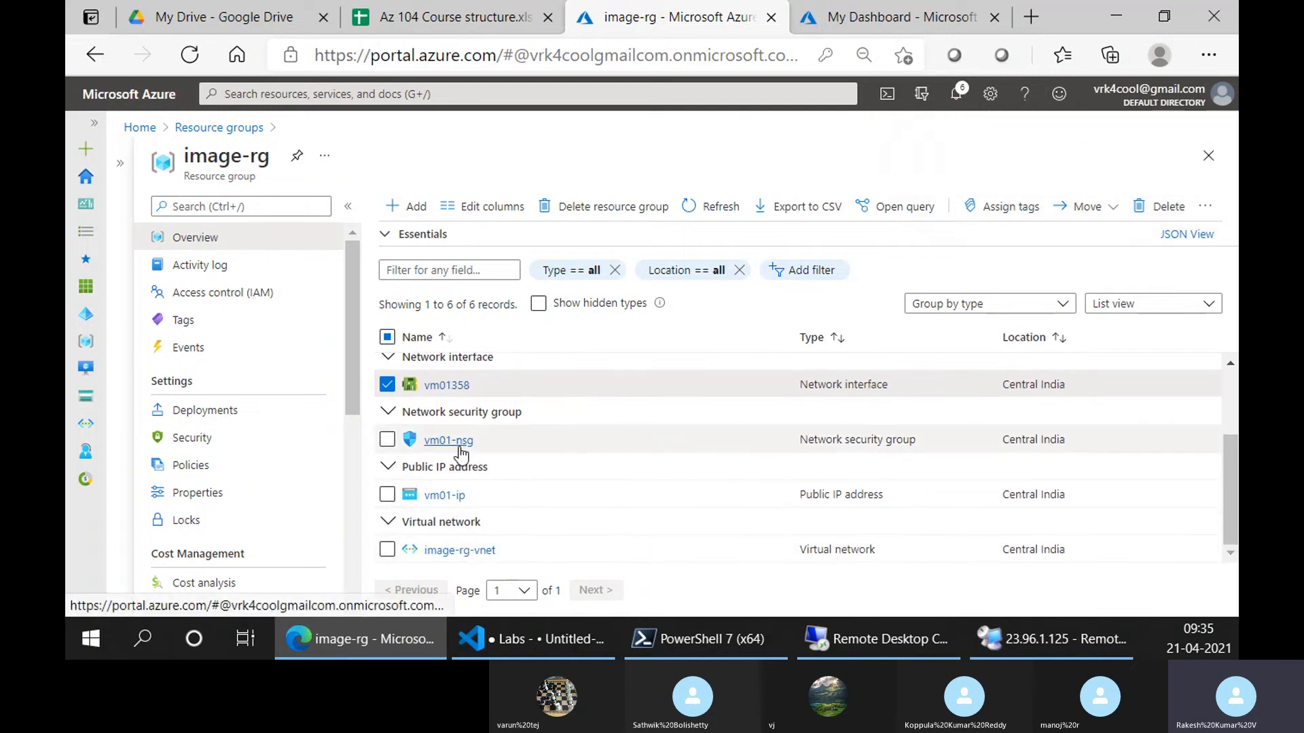
{"action": "scroll", "coordinate": [461, 451], "scroll_direction": "up", "scroll_amount": 2}
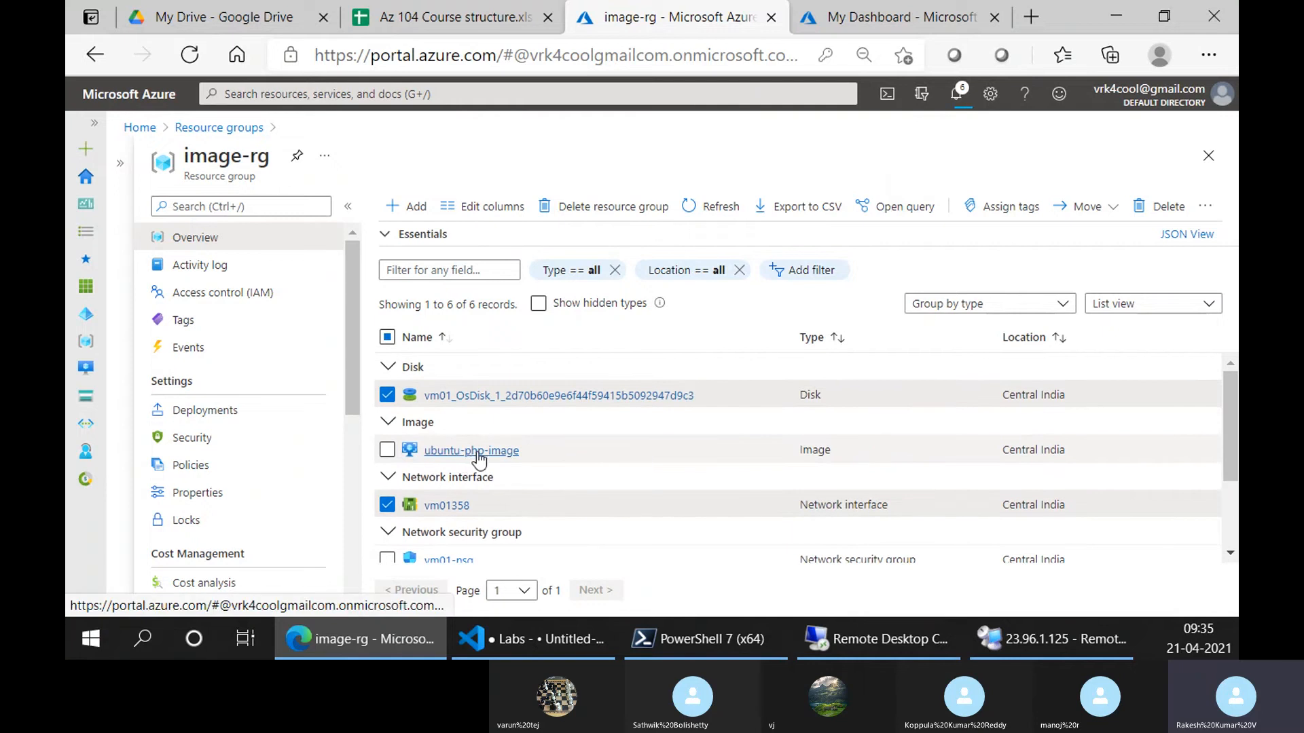
Start a new VM in image-rg using the custom ubuntu-php-image from My Images
{"action": "left_click", "coordinate": [412, 211]}
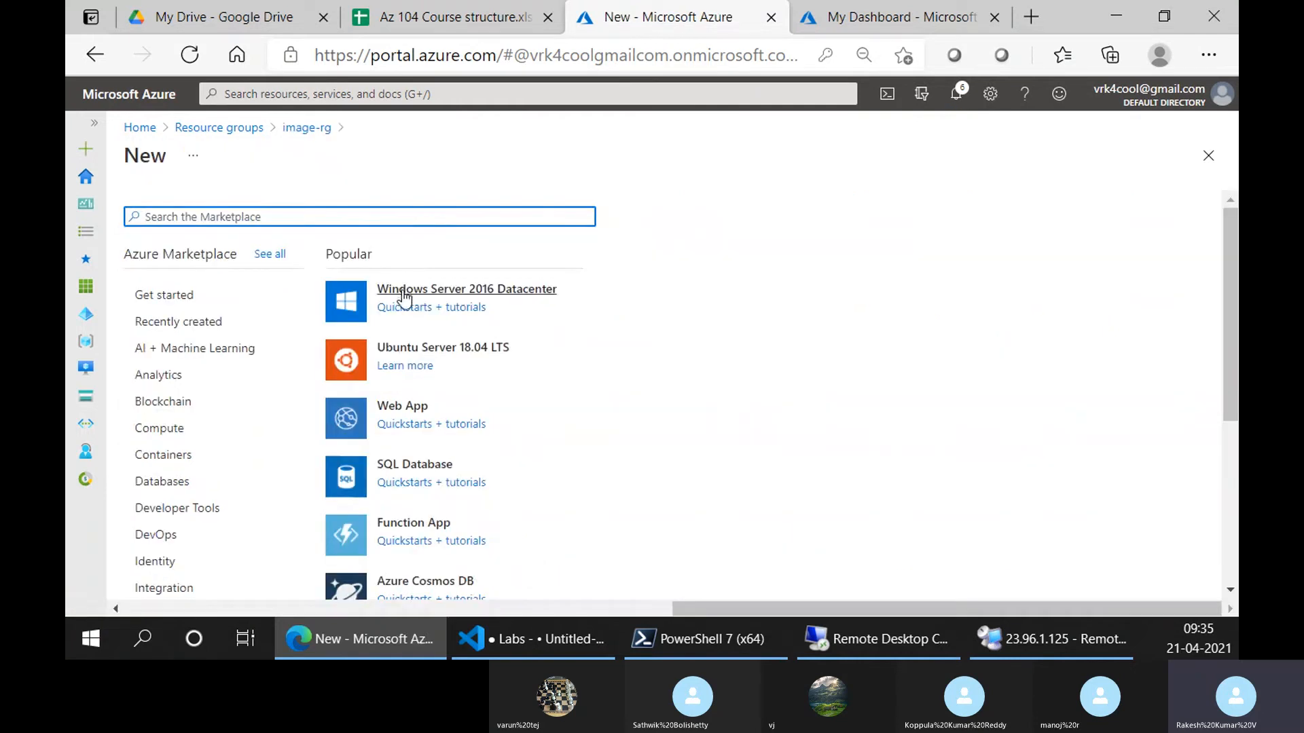
{"action": "left_click", "coordinate": [410, 353]}
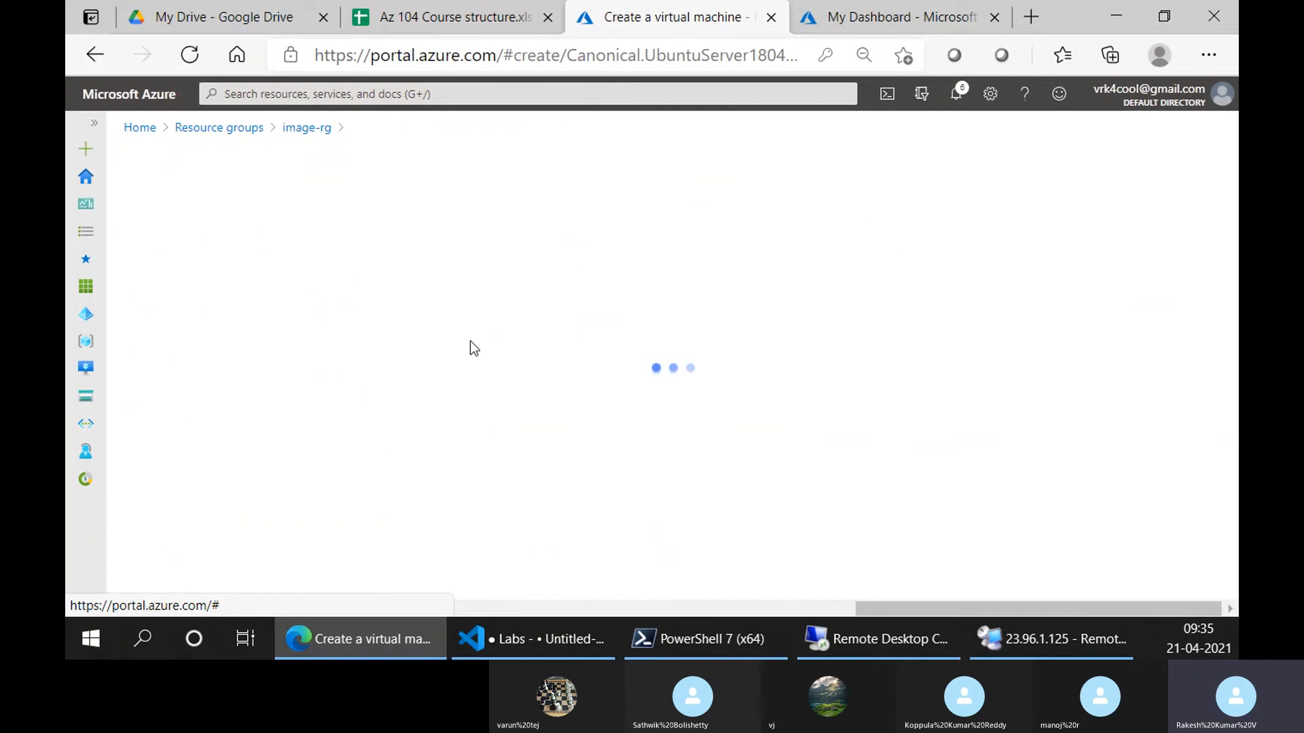
{"action": "scroll", "coordinate": [468, 366], "scroll_direction": "down", "scroll_amount": 4}
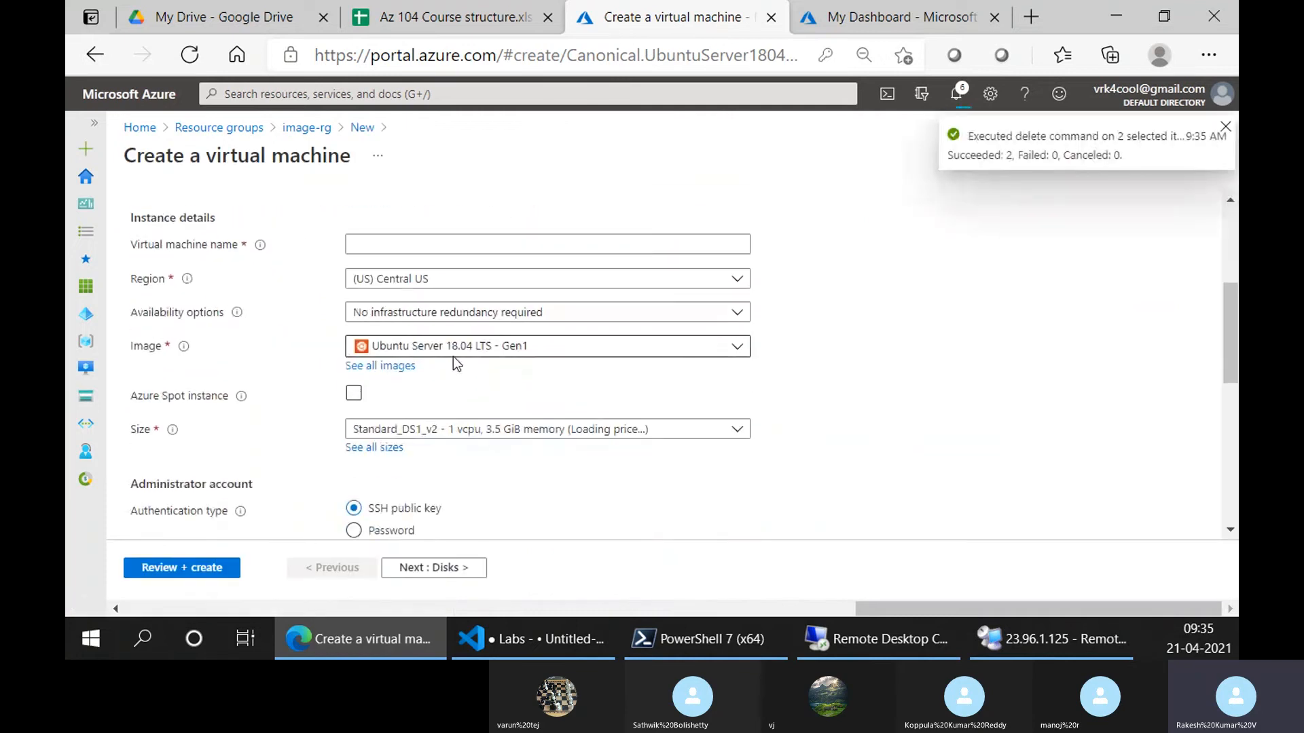
{"action": "left_click", "coordinate": [397, 367]}
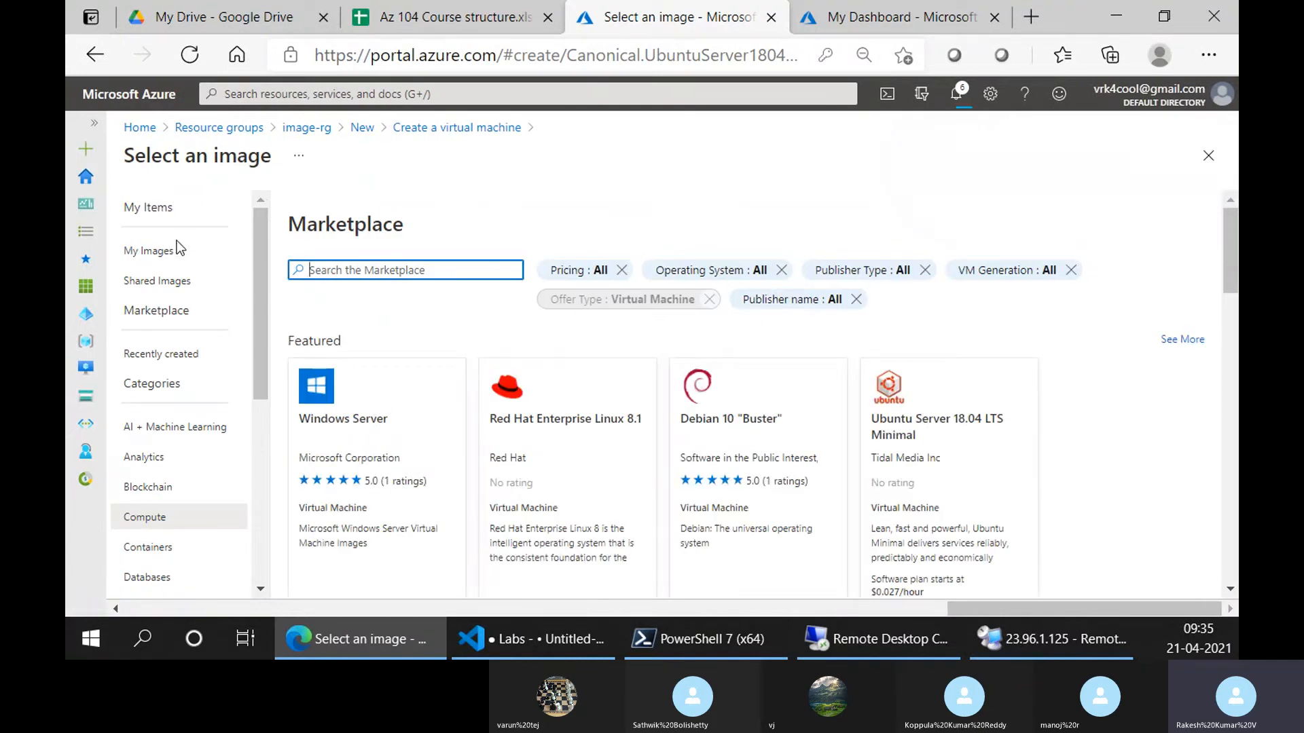
{"action": "left_click", "coordinate": [176, 250]}
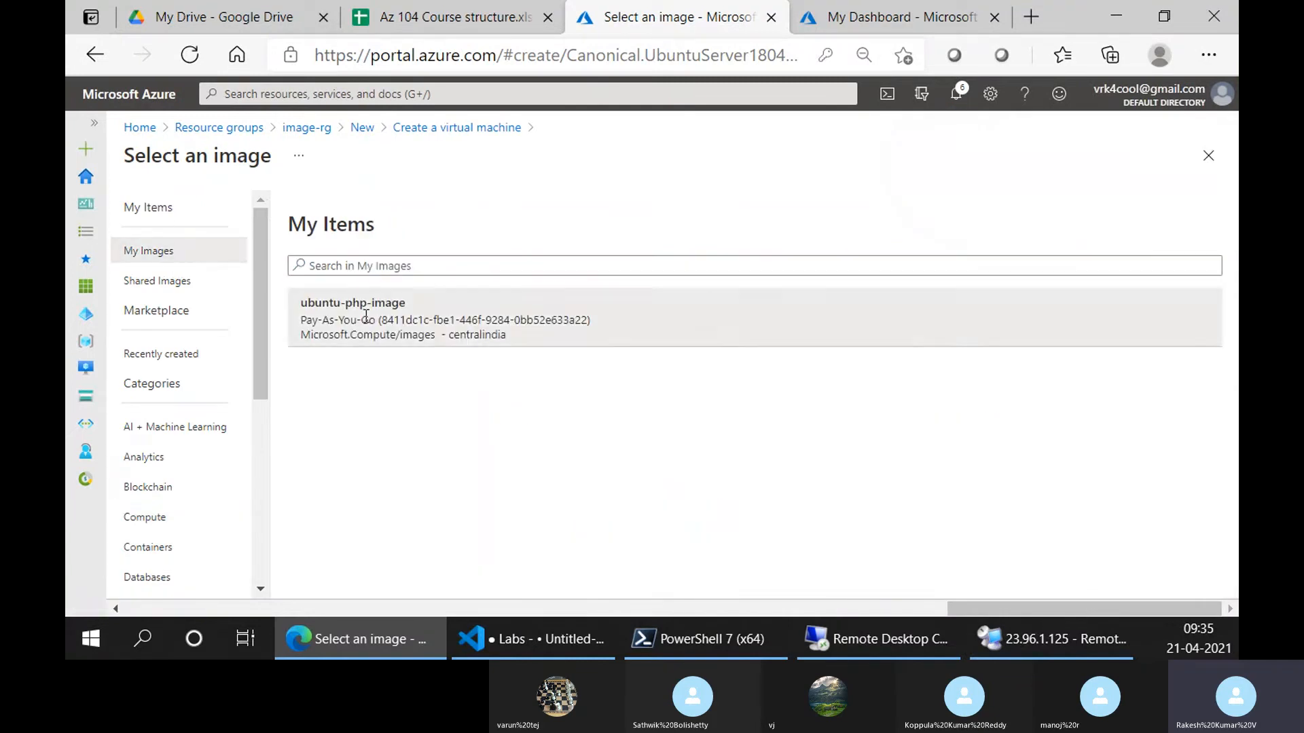
{"action": "left_click", "coordinate": [366, 316]}
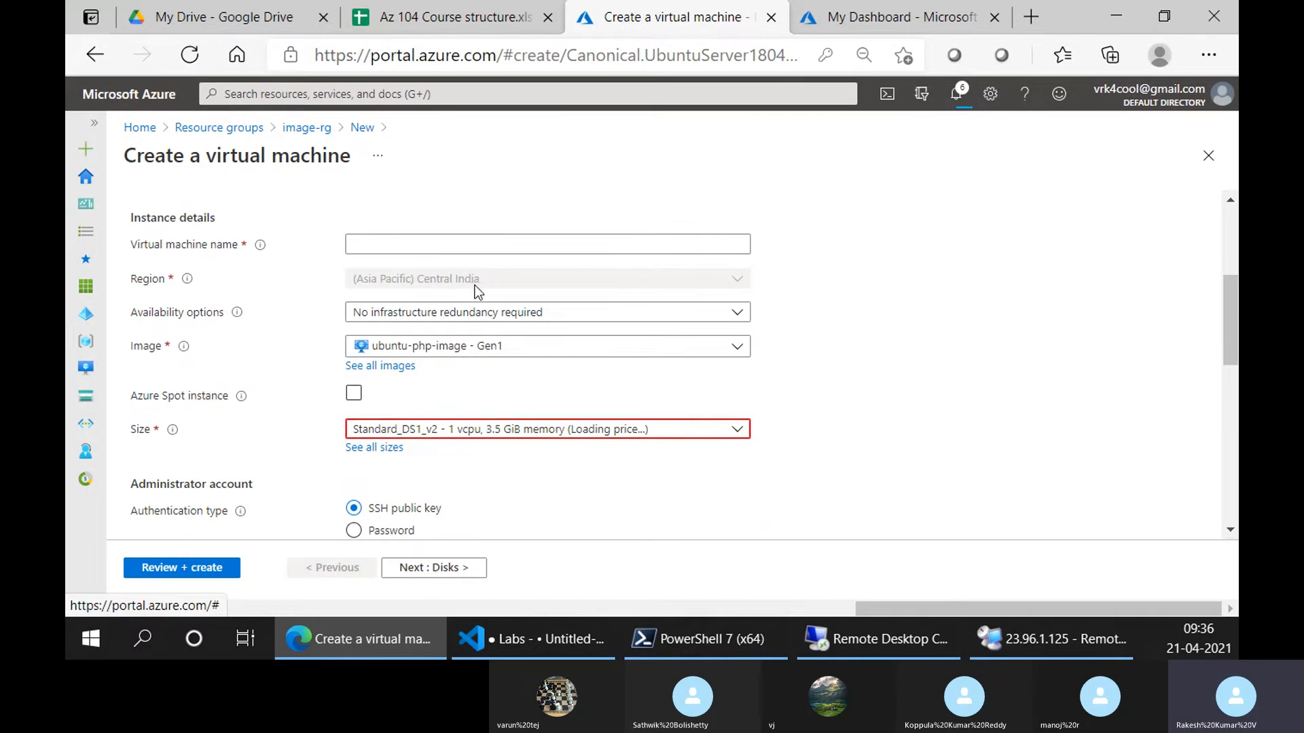
Review the size options and keep Standard_DS1_v2 as the VM size
{"action": "left_click", "coordinate": [522, 429]}
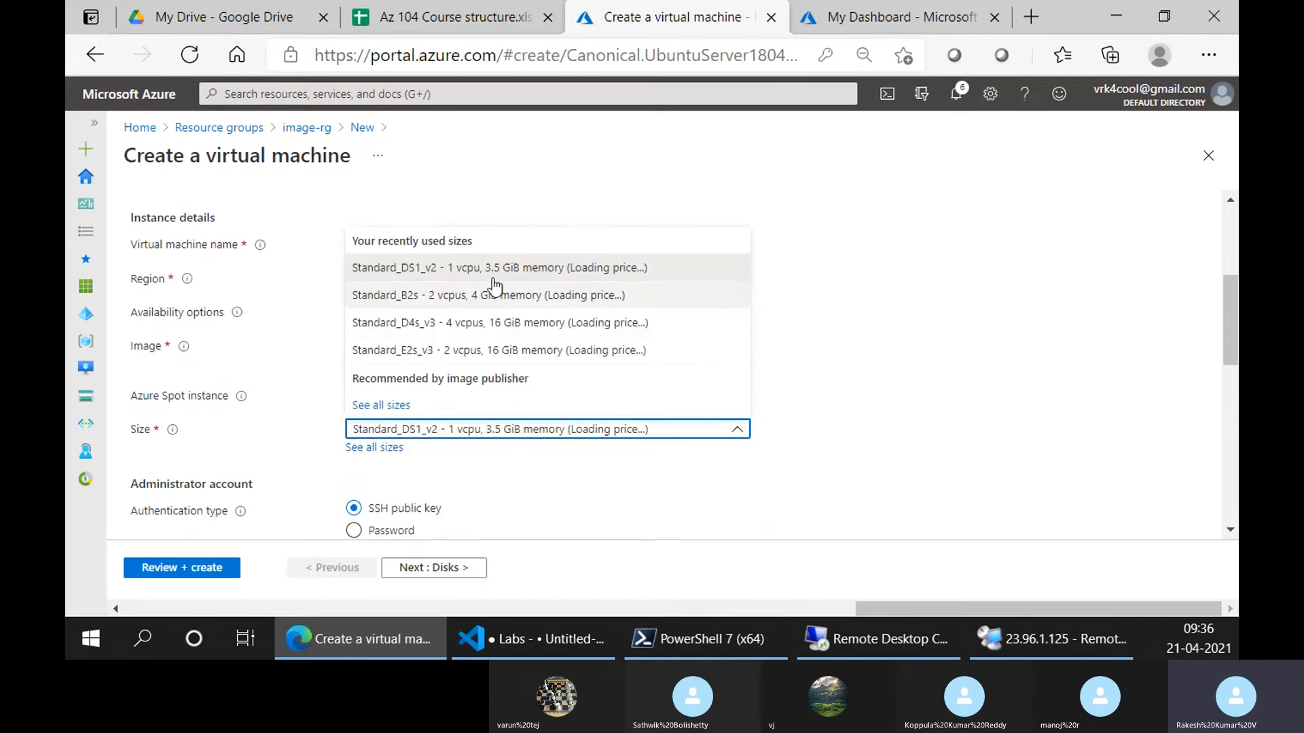
{"action": "left_click", "coordinate": [874, 388]}
{"action": "left_click", "coordinate": [484, 430]}
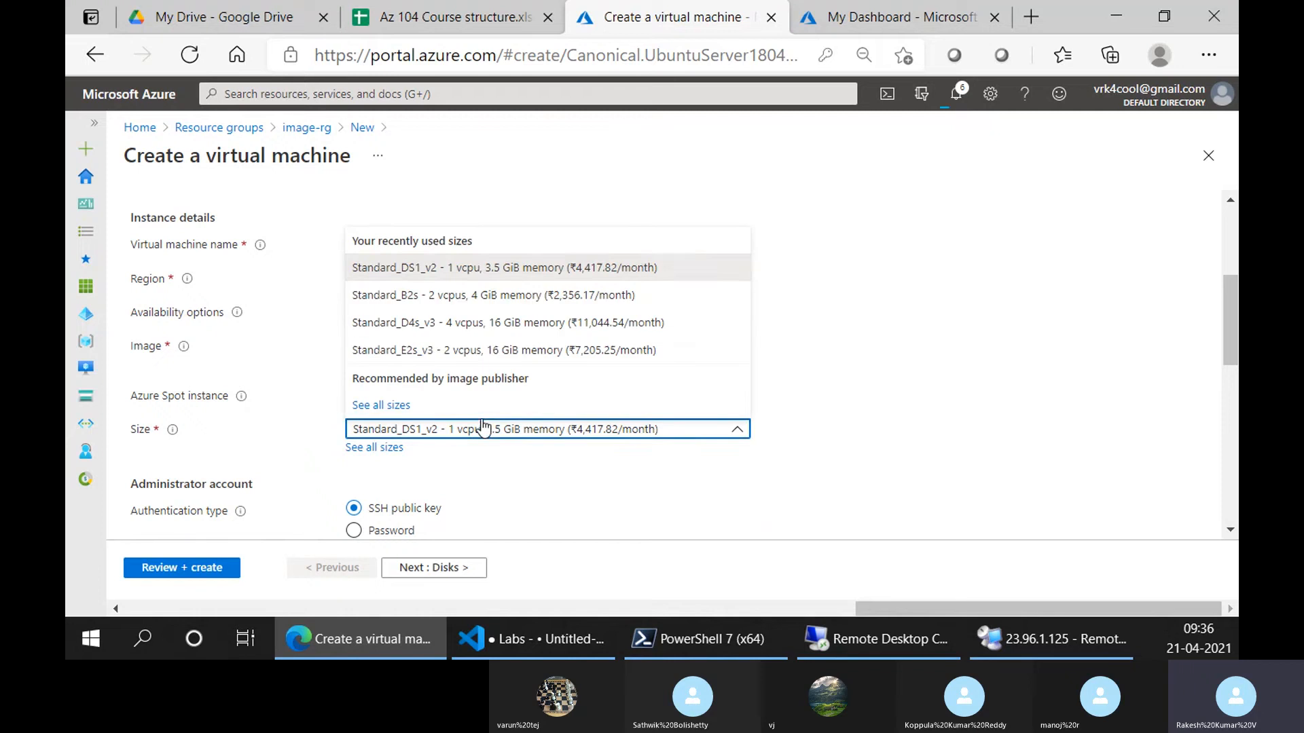
{"action": "left_click", "coordinate": [475, 277]}
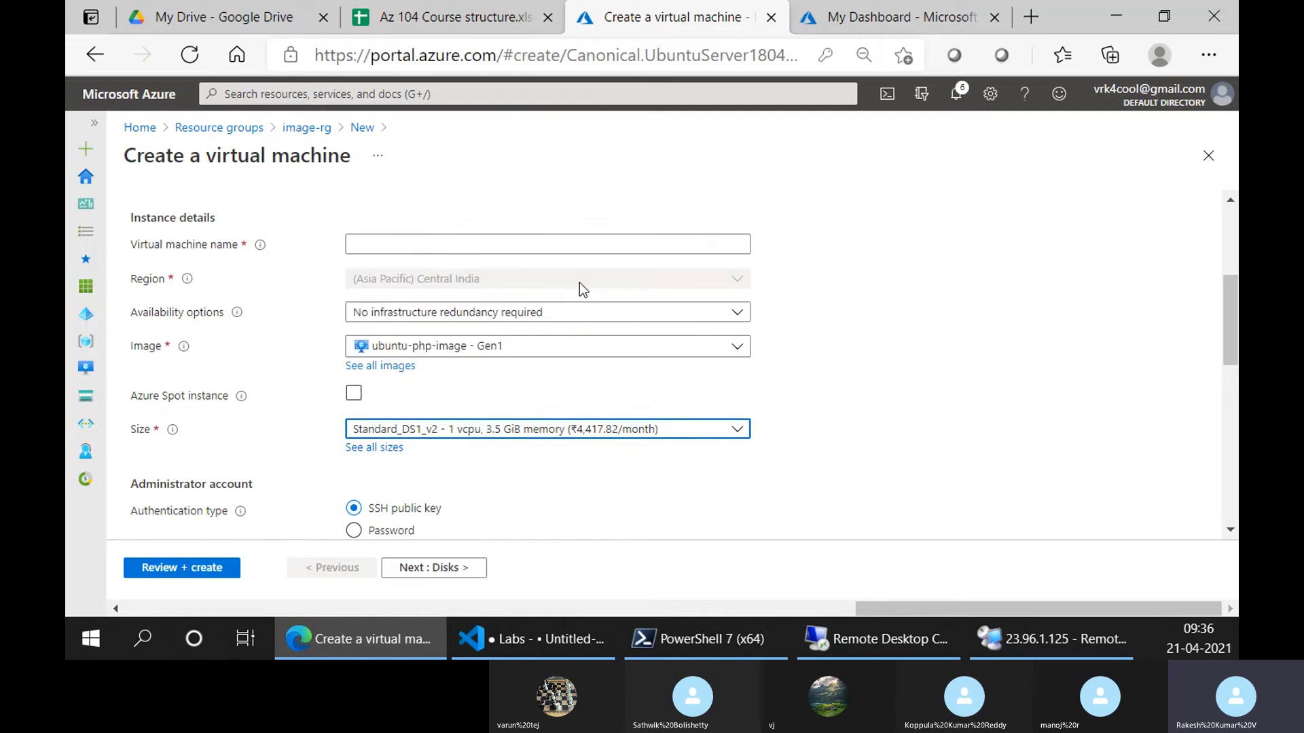
{"action": "left_click", "coordinate": [469, 245]}
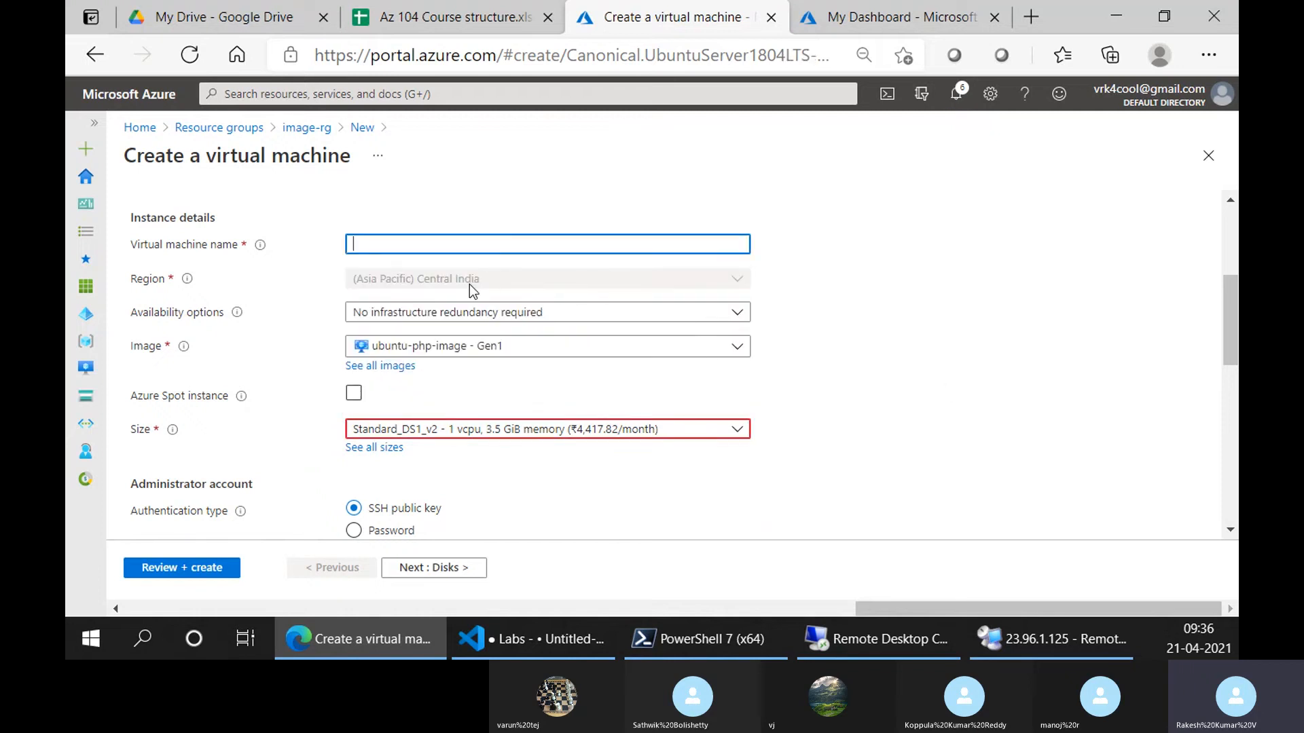
Name the VM image-vm01 and choose Password authentication
{"action": "type", "text": "image-vm01"}
{"action": "scroll", "coordinate": [740, 330], "scroll_direction": "up", "scroll_amount": 2}
{"action": "scroll", "coordinate": [723, 333], "scroll_direction": "up", "scroll_amount": 2}
{"action": "scroll", "coordinate": [699, 339], "scroll_direction": "down", "scroll_amount": 5}
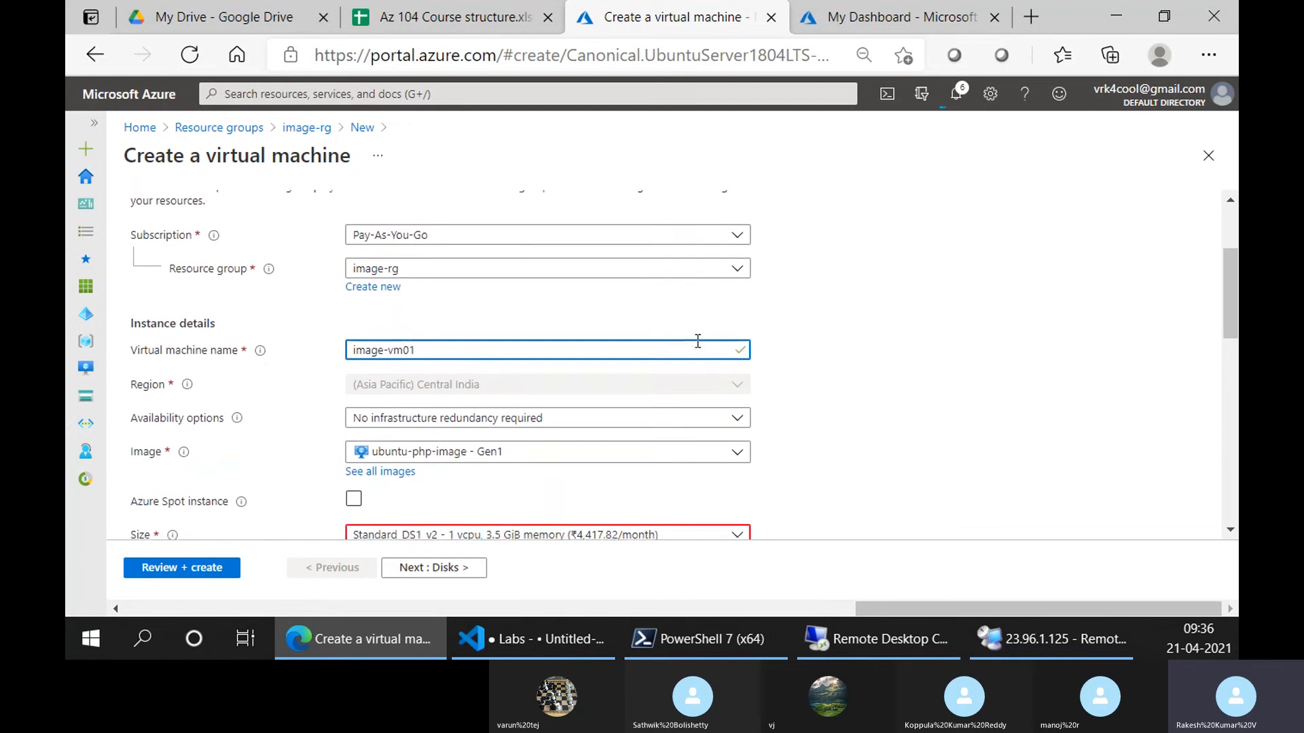
{"action": "left_click", "coordinate": [370, 427]}
Enter the administrator username, password and confirmation, then continue to Disks
{"action": "scroll", "coordinate": [476, 421], "scroll_direction": "down", "scroll_amount": 2}
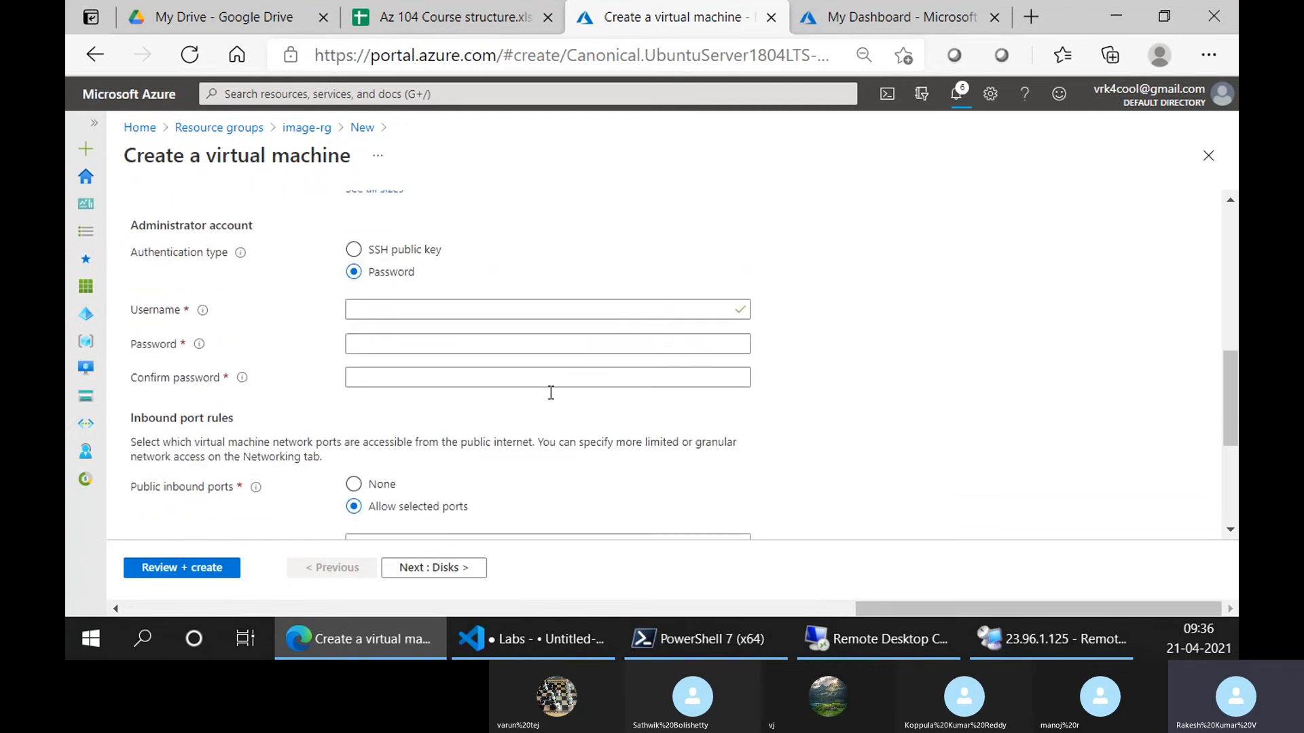
{"action": "left_click", "coordinate": [444, 309]}
{"action": "type", "text": "trainer"}
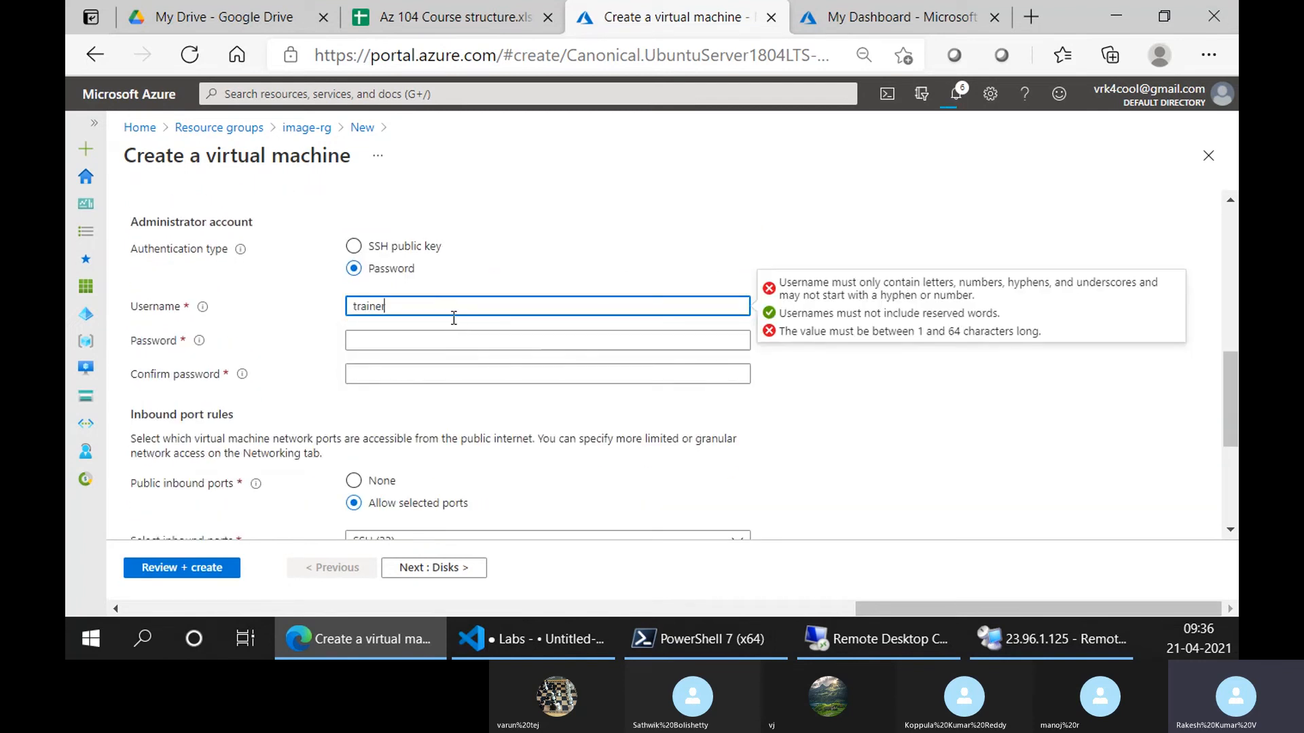
{"action": "key", "text": "Tab"}
{"action": "type", "text": "P"}
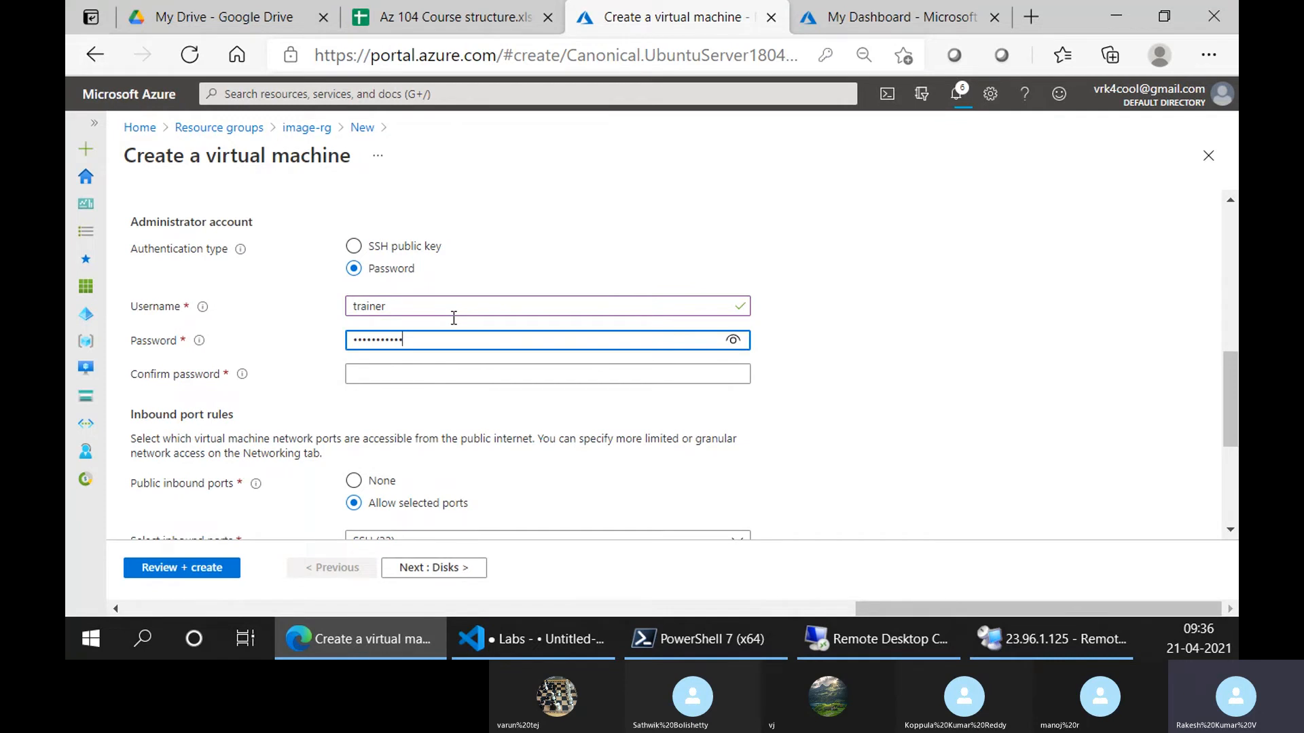
{"action": "left_click", "coordinate": [724, 342]}
{"action": "left_click", "coordinate": [559, 372]}
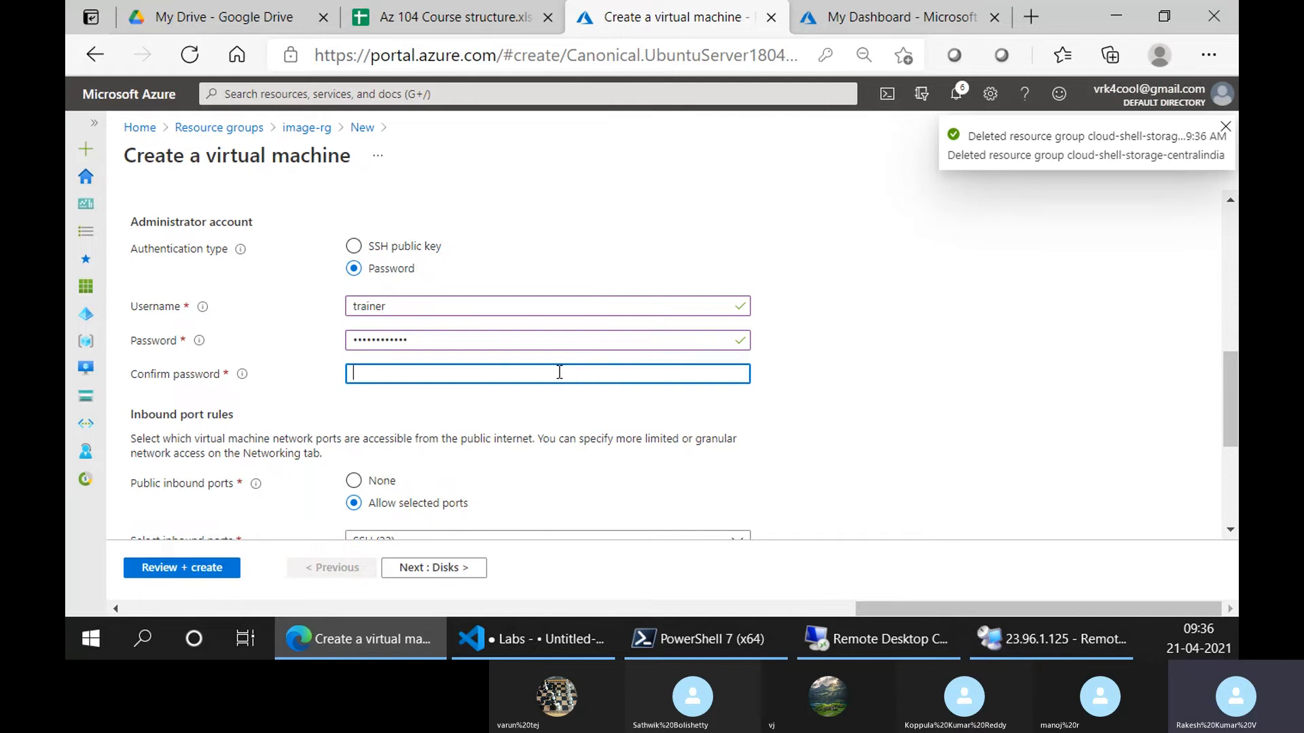
{"action": "type", "text": "T"}
{"action": "scroll", "coordinate": [665, 432], "scroll_direction": "down", "scroll_amount": 2}
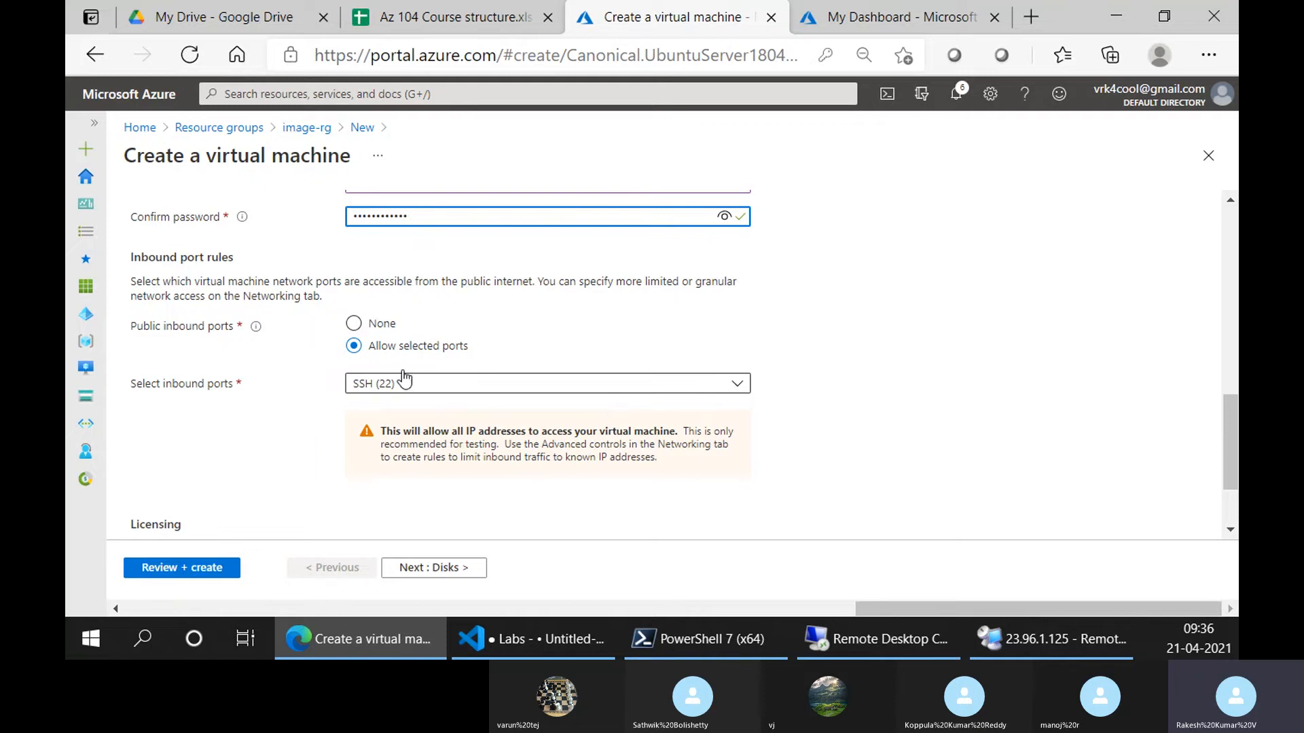
{"action": "left_click", "coordinate": [432, 574]}
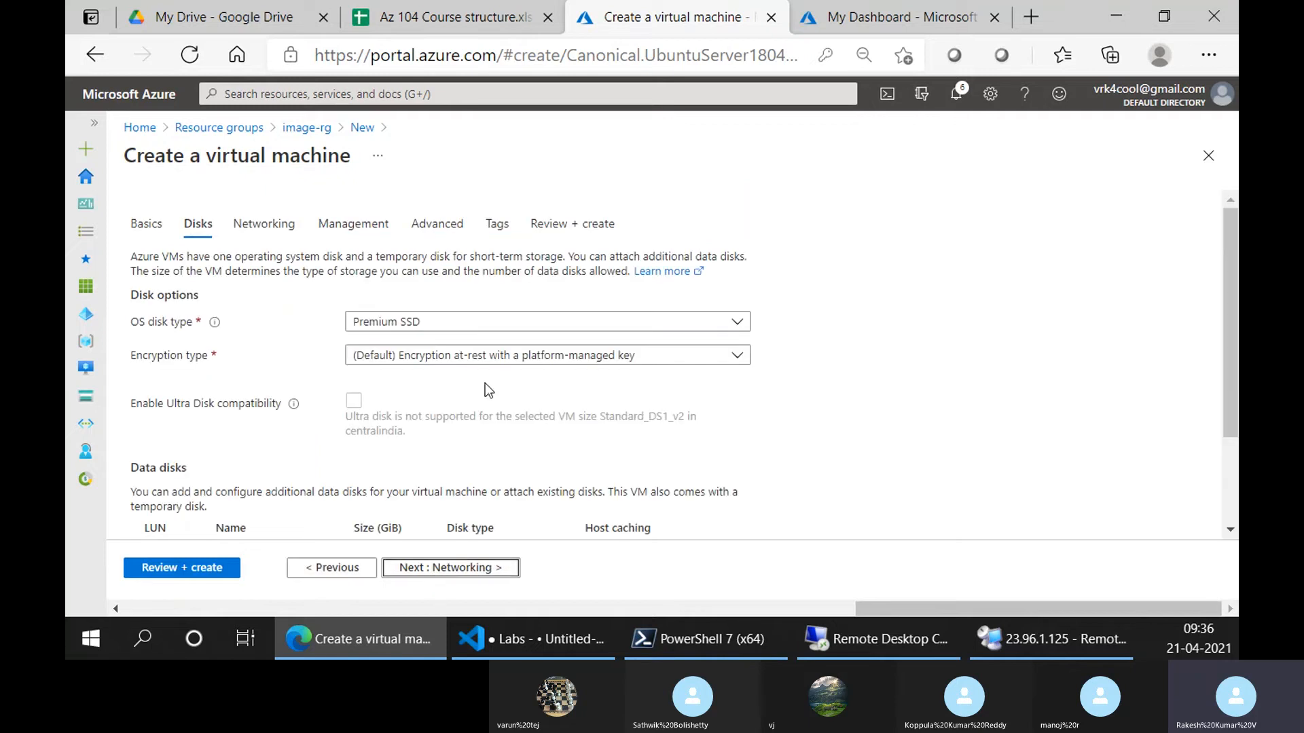
On Networking, keep image-rg-vnet and the default subnet, and reuse the vm01-ip public IP
{"action": "scroll", "coordinate": [485, 385], "scroll_direction": "down", "scroll_amount": 2}
{"action": "left_click", "coordinate": [436, 575]}
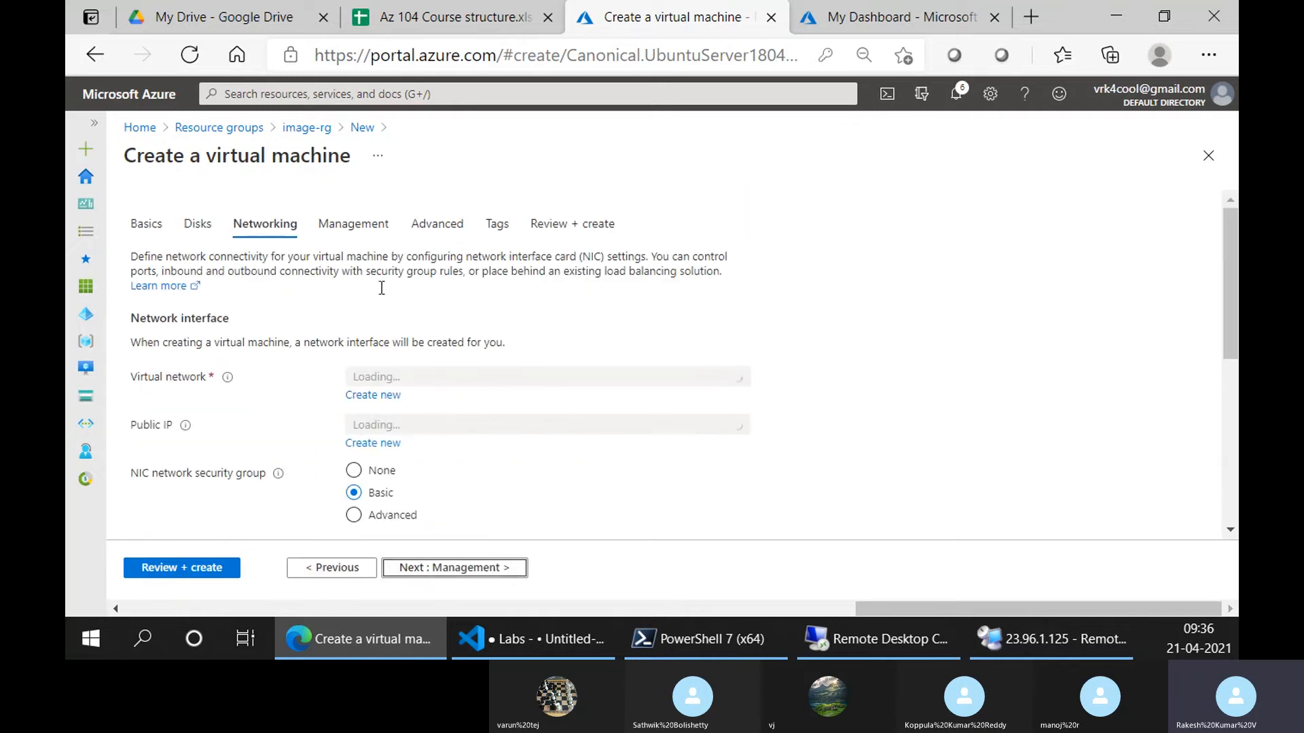
{"action": "left_click", "coordinate": [465, 376]}
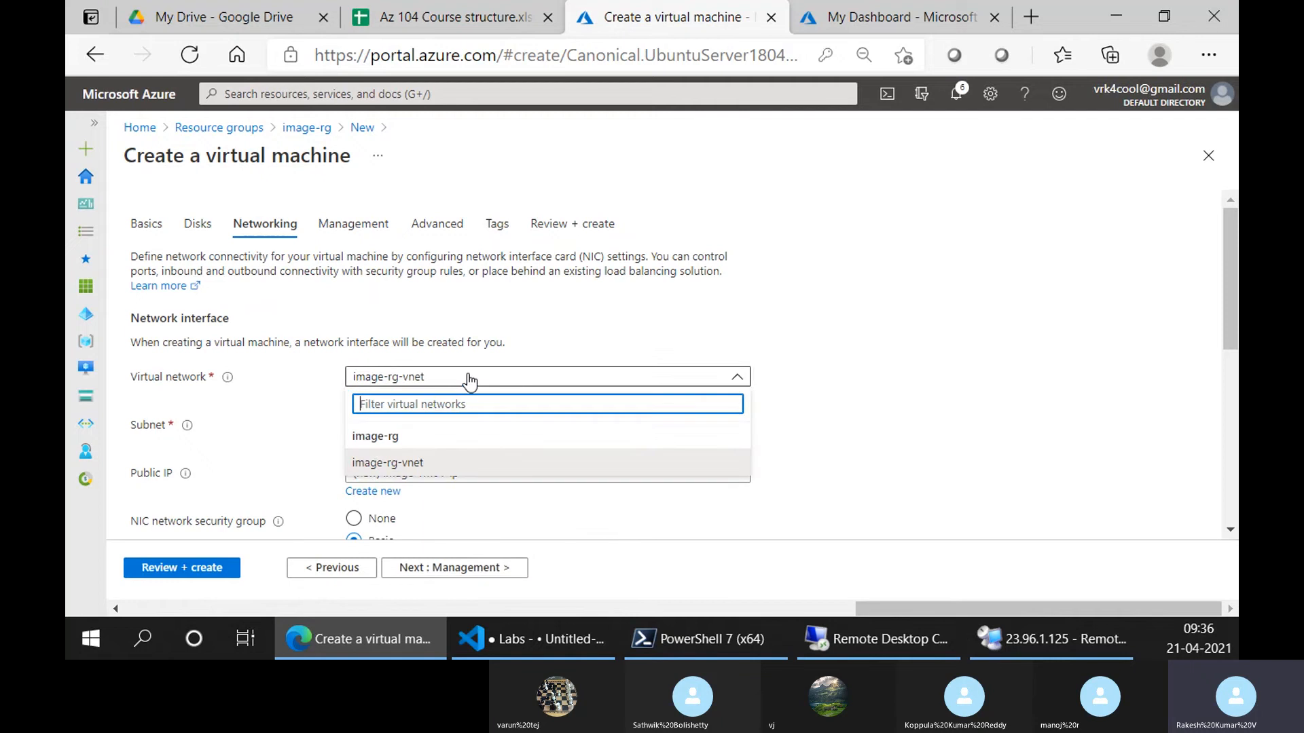
{"action": "left_click", "coordinate": [915, 433]}
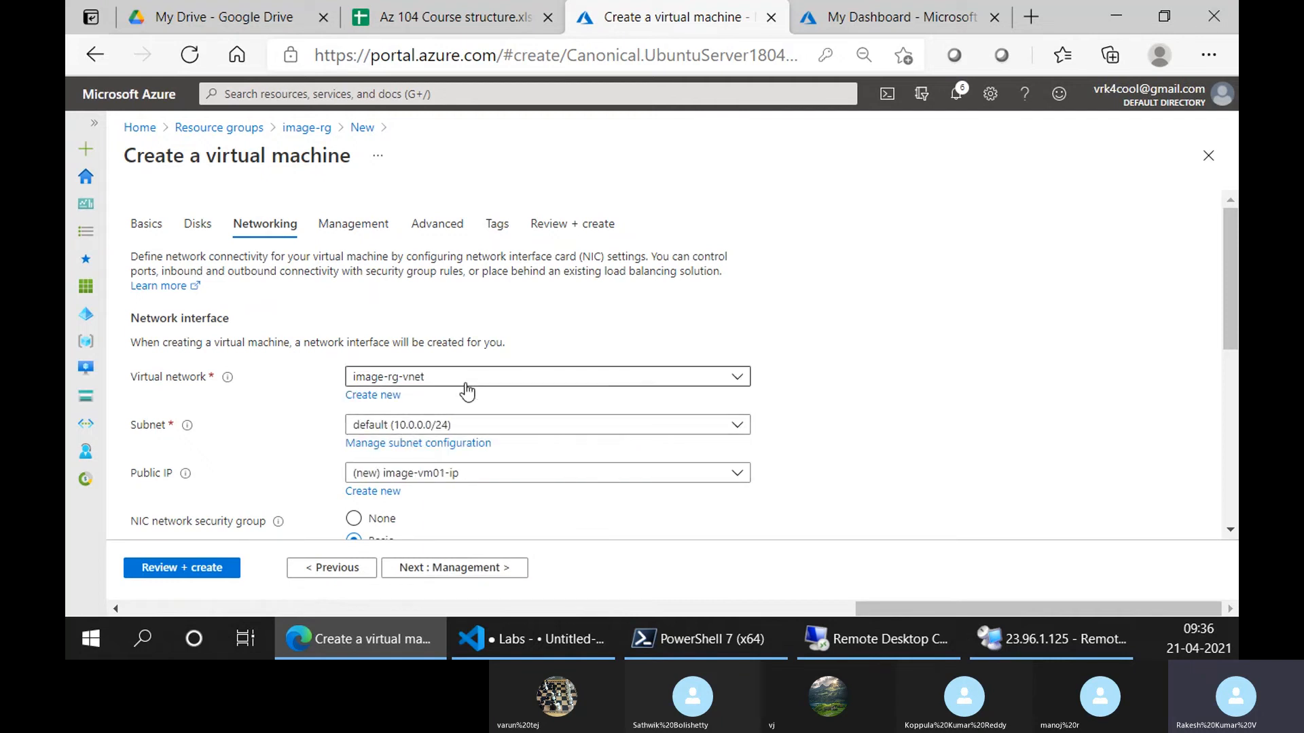
{"action": "left_click", "coordinate": [155, 239]}
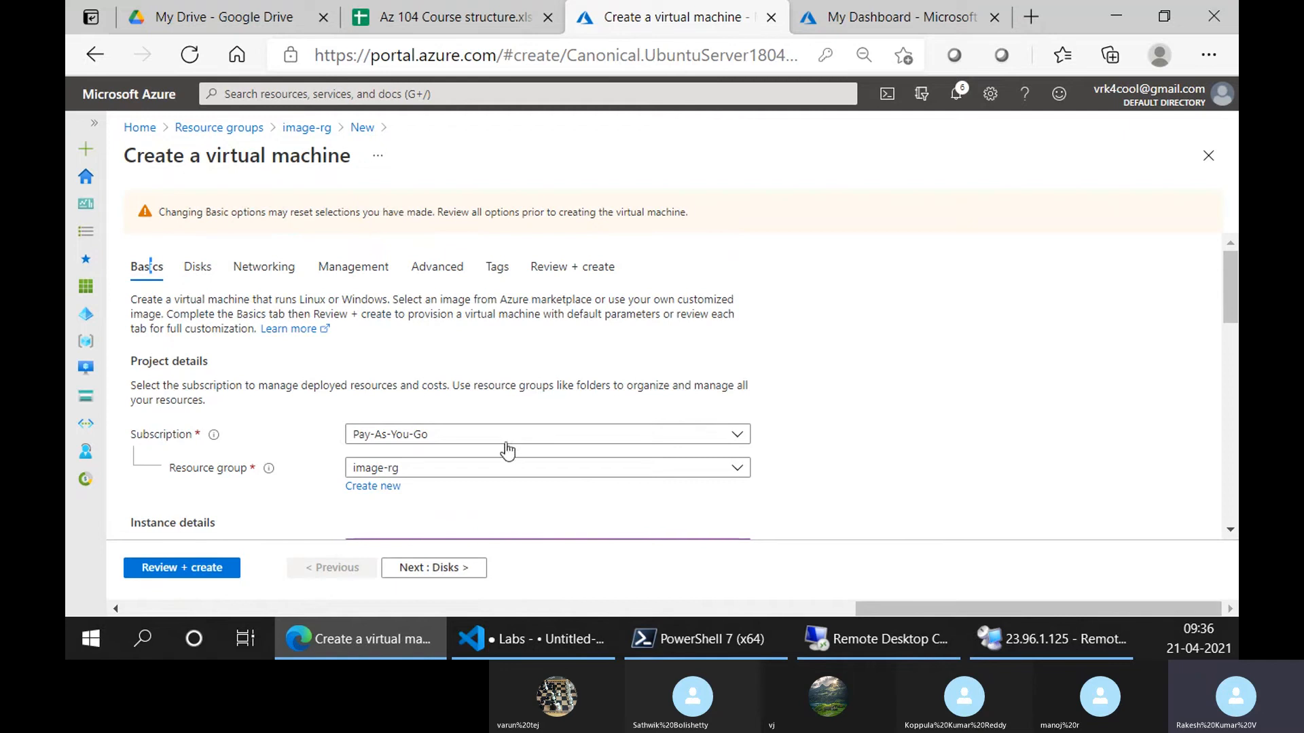
{"action": "left_click", "coordinate": [286, 266]}
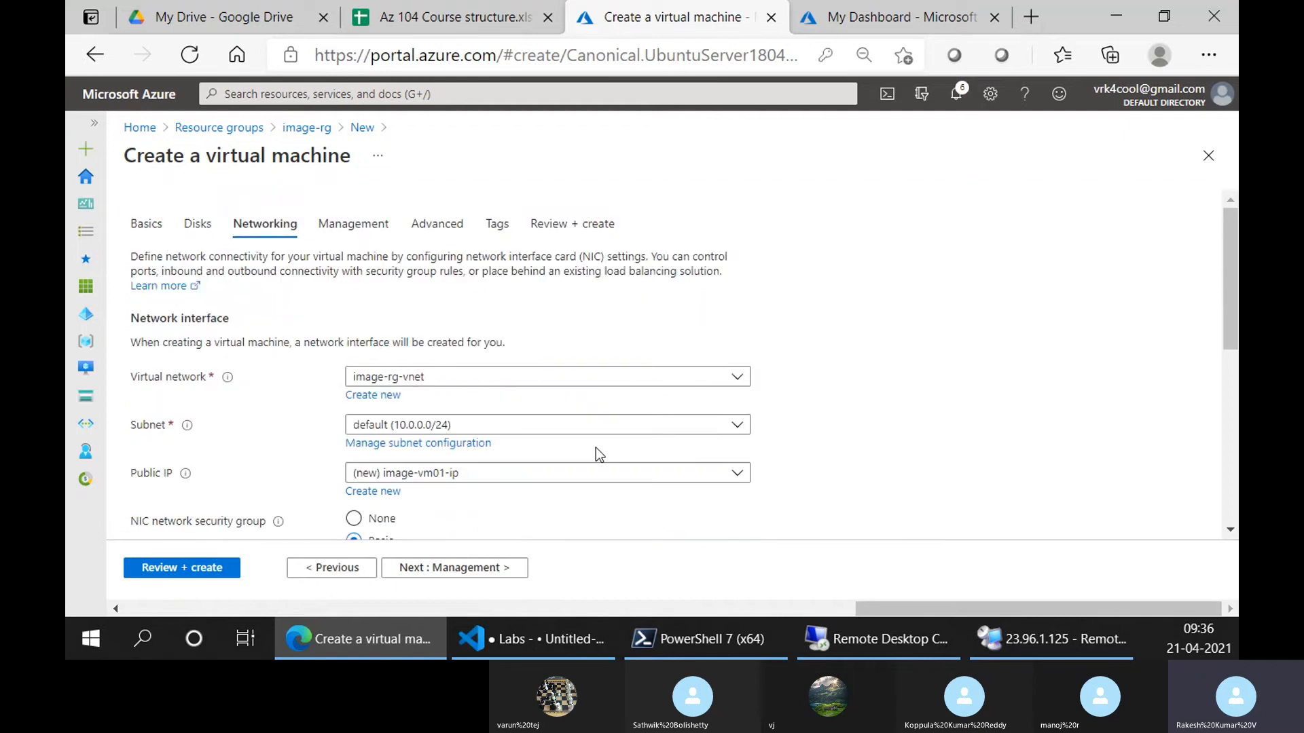
{"action": "left_click", "coordinate": [519, 427]}
{"action": "left_click", "coordinate": [898, 403]}
{"action": "scroll", "coordinate": [553, 349], "scroll_direction": "down", "scroll_amount": 2}
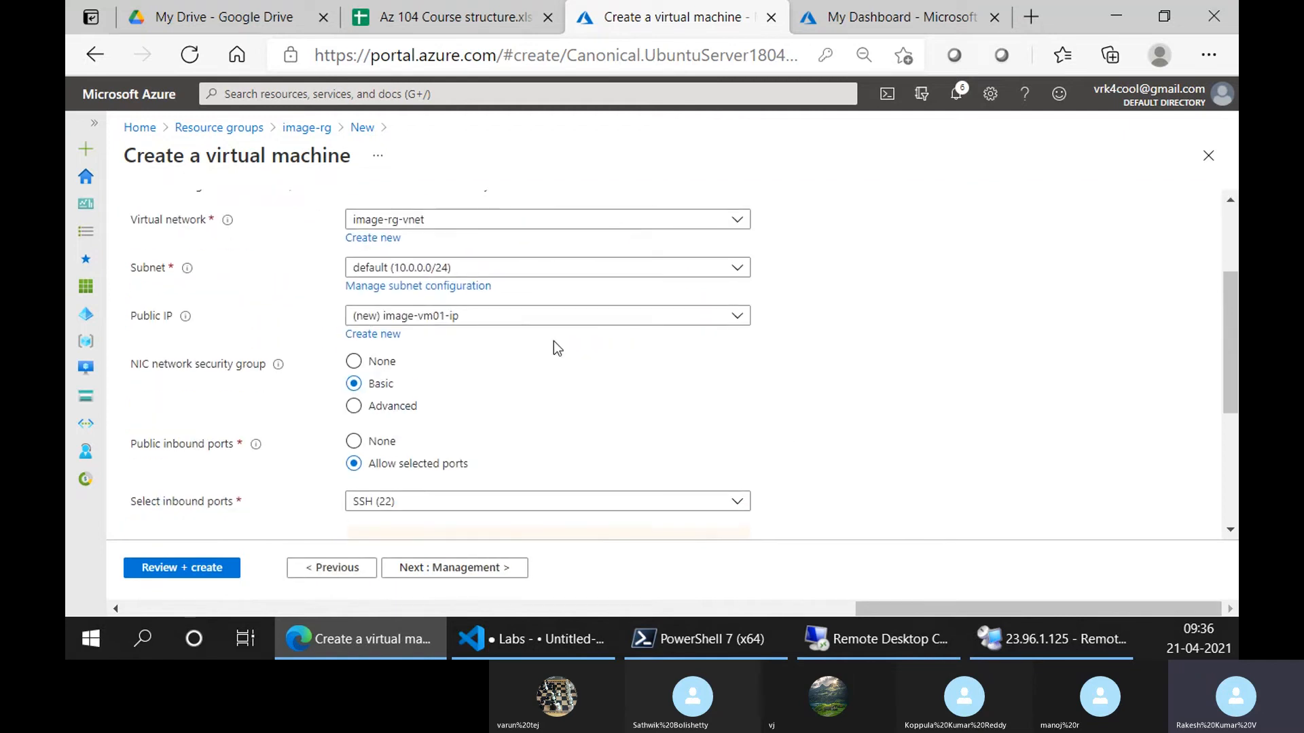
{"action": "left_click", "coordinate": [536, 316]}
{"action": "left_click", "coordinate": [438, 402]}
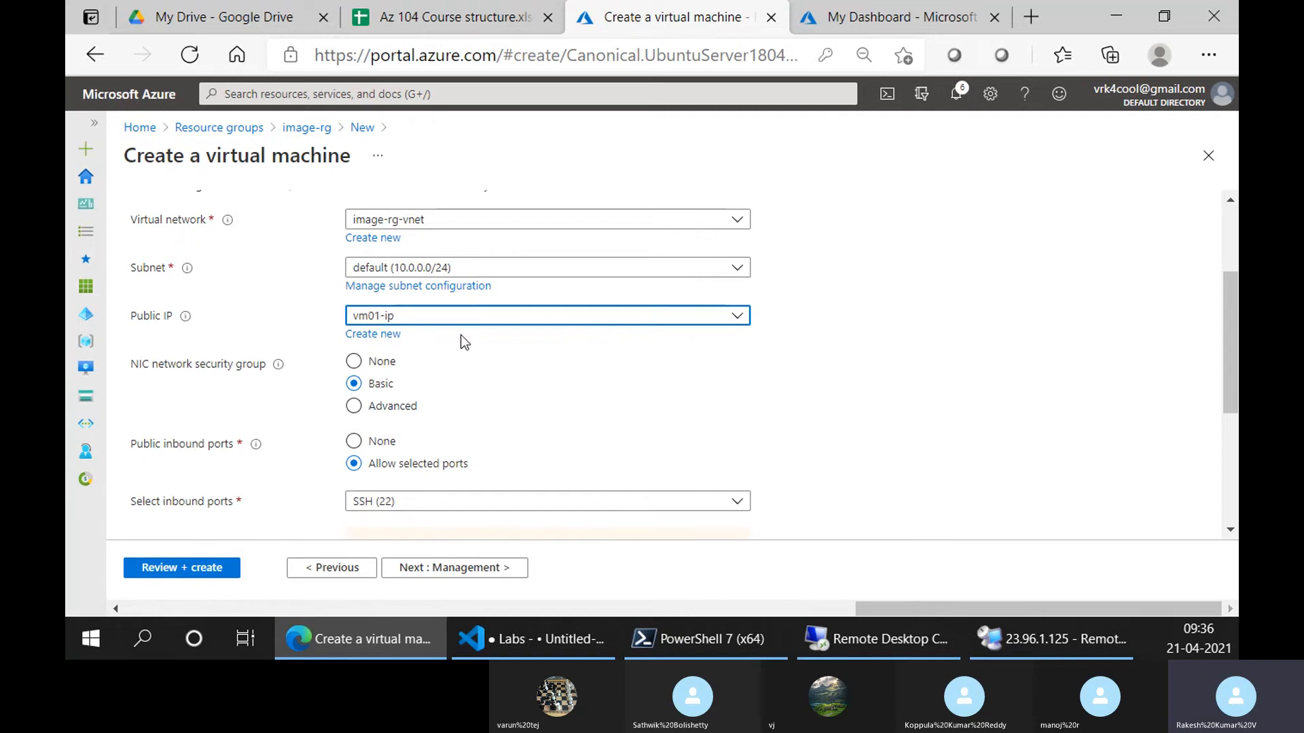
Set an advanced network security group using the existing vm01-nsg
{"action": "scroll", "coordinate": [561, 425], "scroll_direction": "down", "scroll_amount": 2}
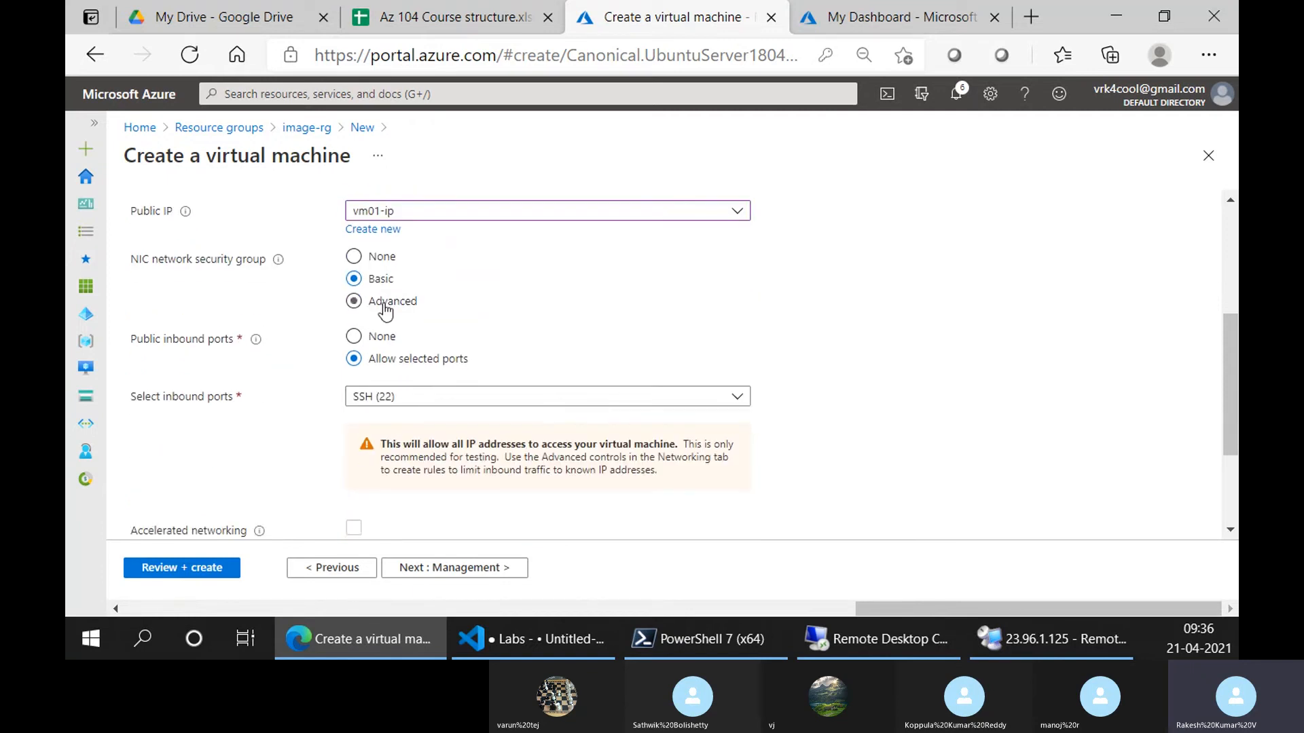
{"action": "left_click", "coordinate": [381, 302]}
{"action": "left_click", "coordinate": [441, 338]}
{"action": "left_click", "coordinate": [380, 390]}
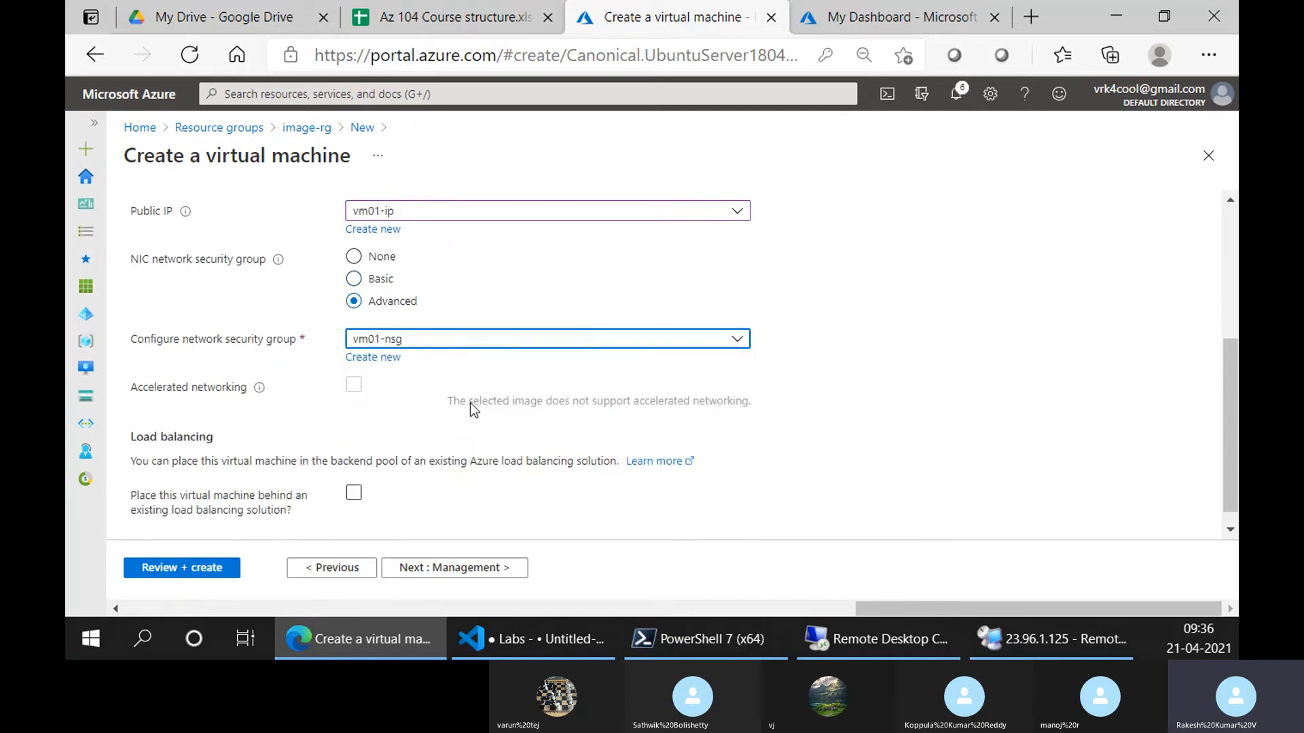
{"action": "scroll", "coordinate": [910, 308], "scroll_direction": "down", "scroll_amount": 1}
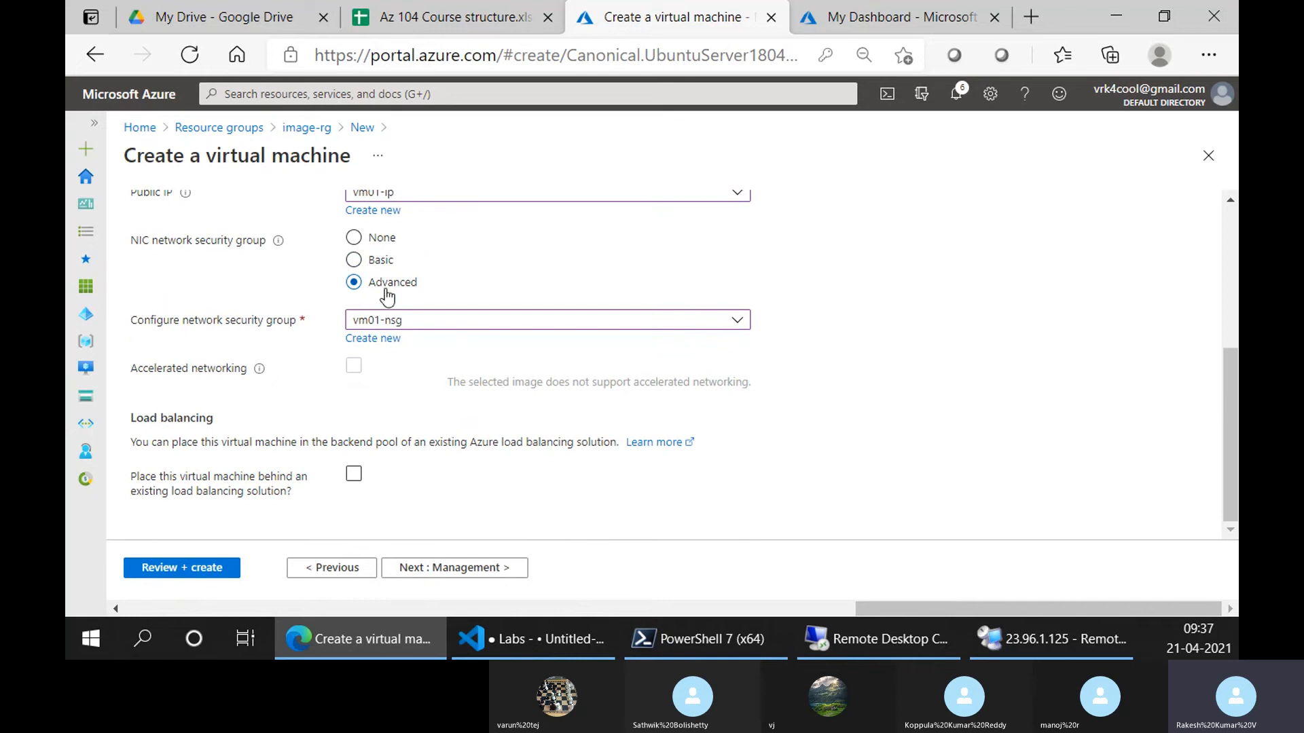
{"action": "left_click", "coordinate": [425, 569]}
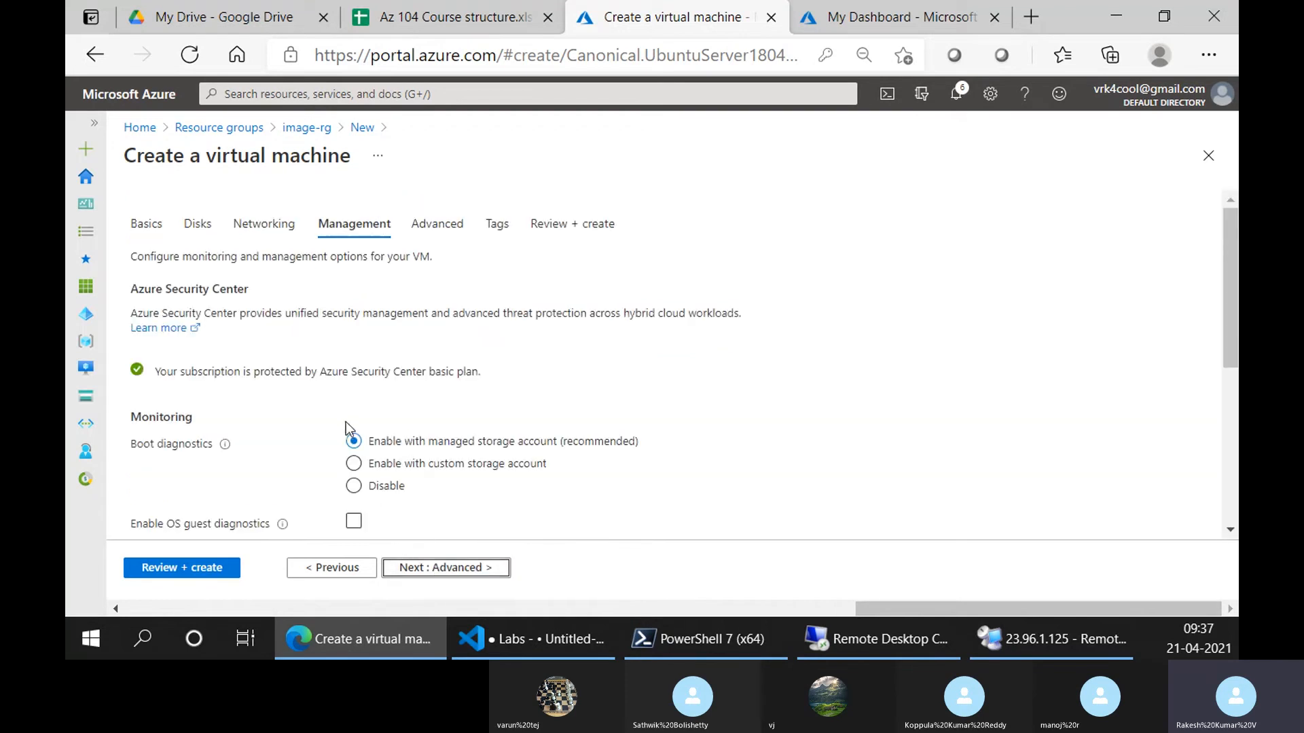
Set Boot diagnostics to Disable on the Management tab
{"action": "scroll", "coordinate": [345, 422], "scroll_direction": "down", "scroll_amount": 1}
{"action": "left_click", "coordinate": [355, 382]}
{"action": "scroll", "coordinate": [690, 425], "scroll_direction": "down", "scroll_amount": 3}
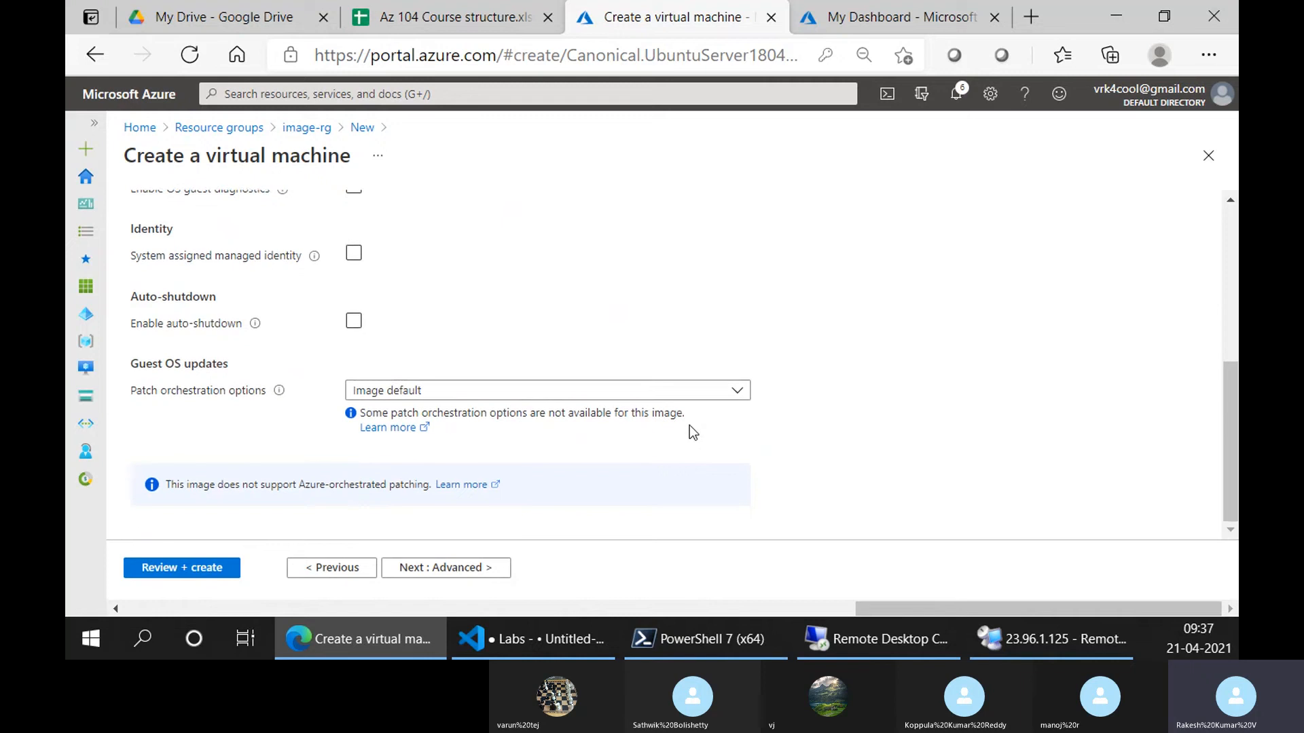
{"action": "scroll", "coordinate": [690, 425], "scroll_direction": "up", "scroll_amount": 5}
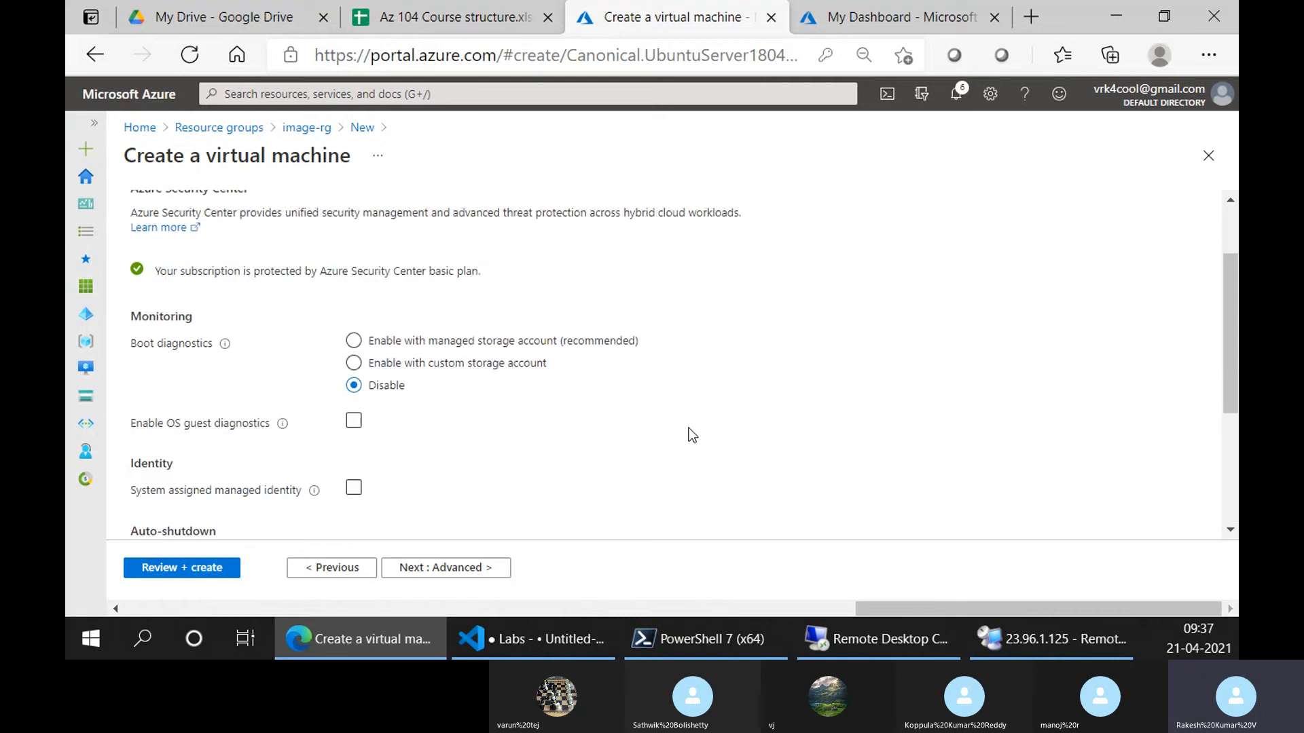
Advance through Advanced and Tags to Review + create, then create the image-vm01 VM
{"action": "left_click", "coordinate": [464, 572]}
{"action": "left_click", "coordinate": [464, 572]}
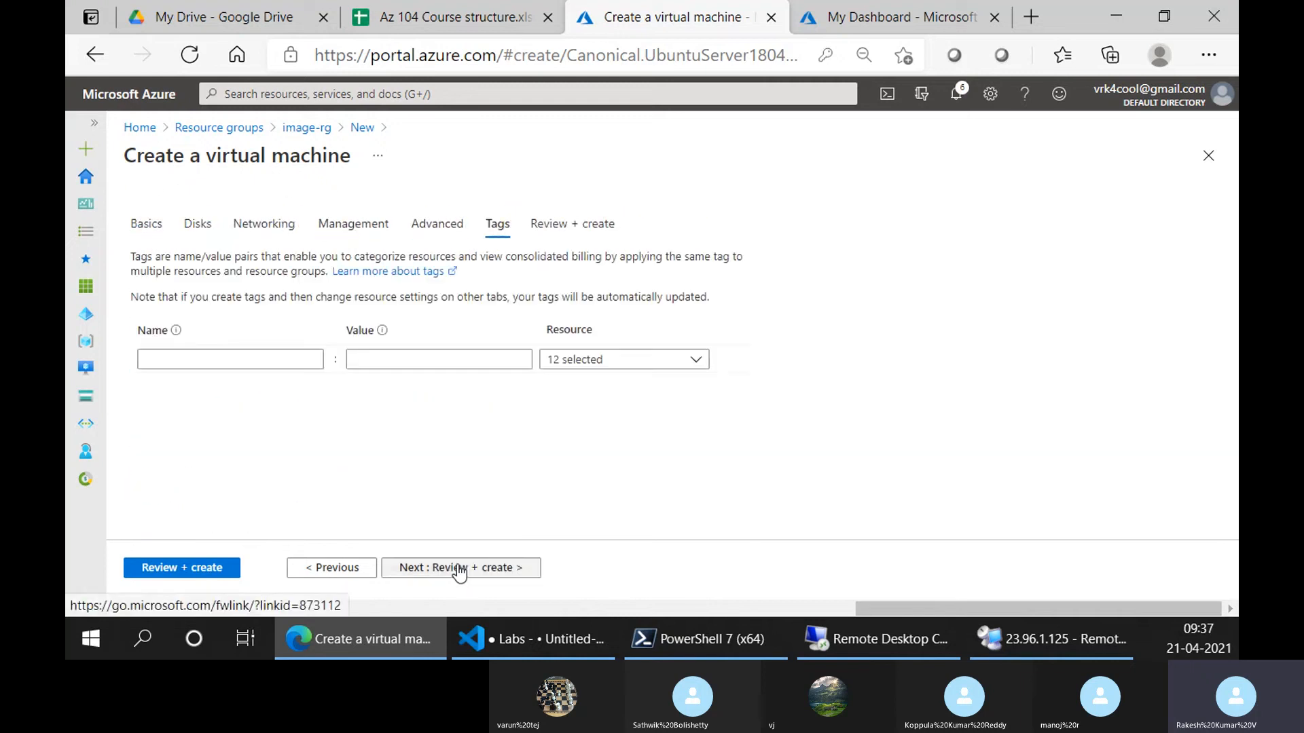
{"action": "left_click", "coordinate": [462, 571]}
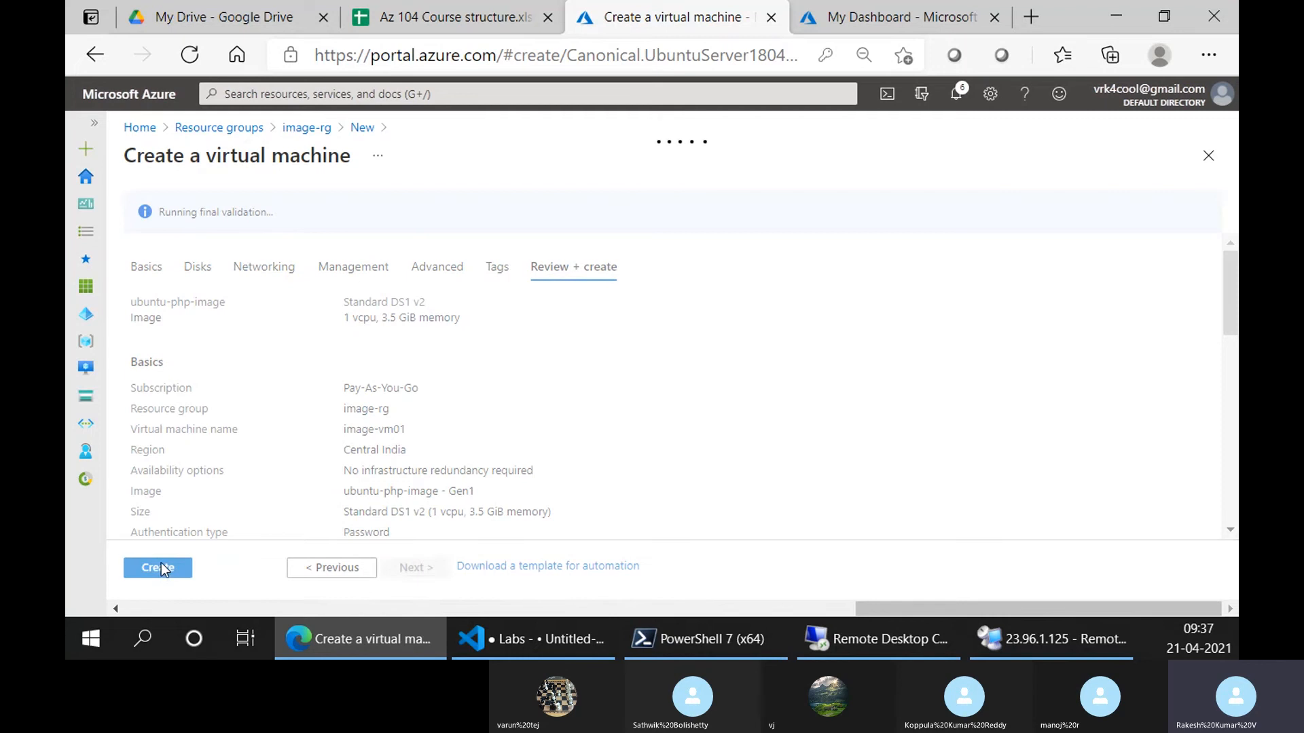
{"action": "left_click", "coordinate": [161, 568]}
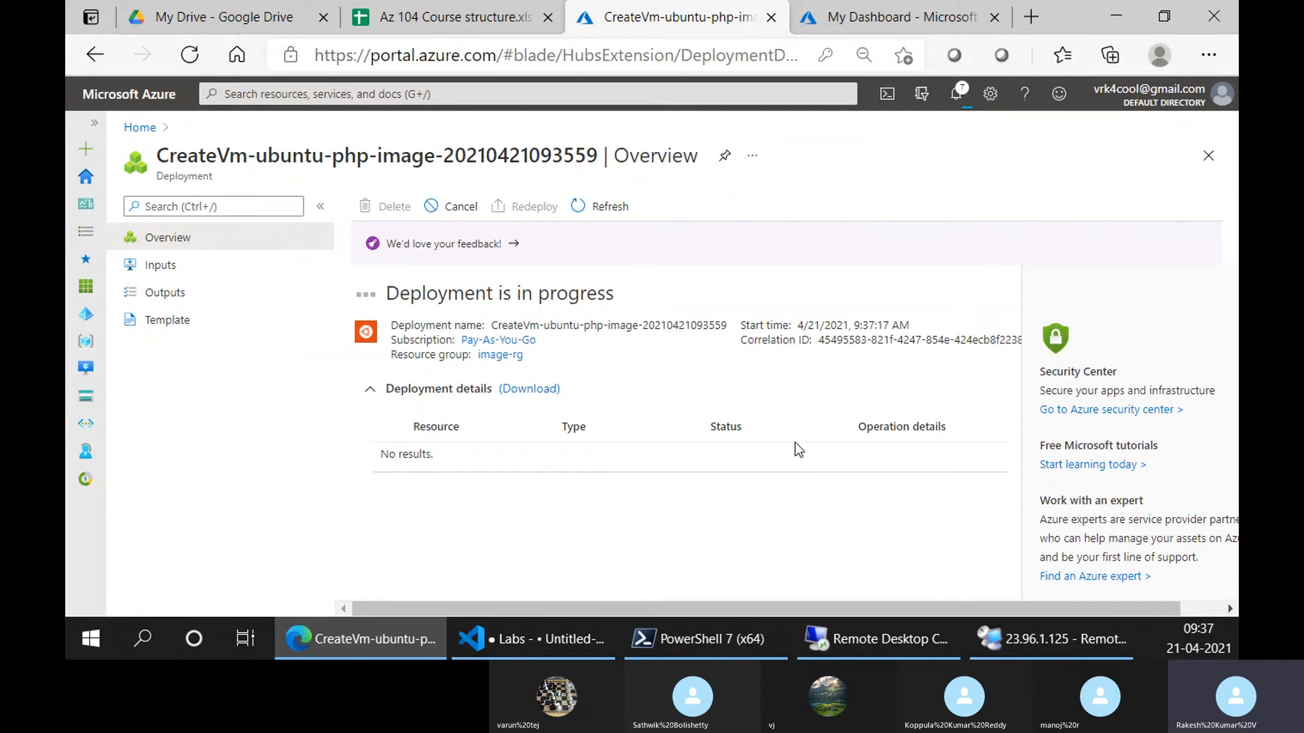
In the VS Code checklist, add 'create' after 'Custom Image - ' on line 13
{"action": "left_click", "coordinate": [568, 637]}
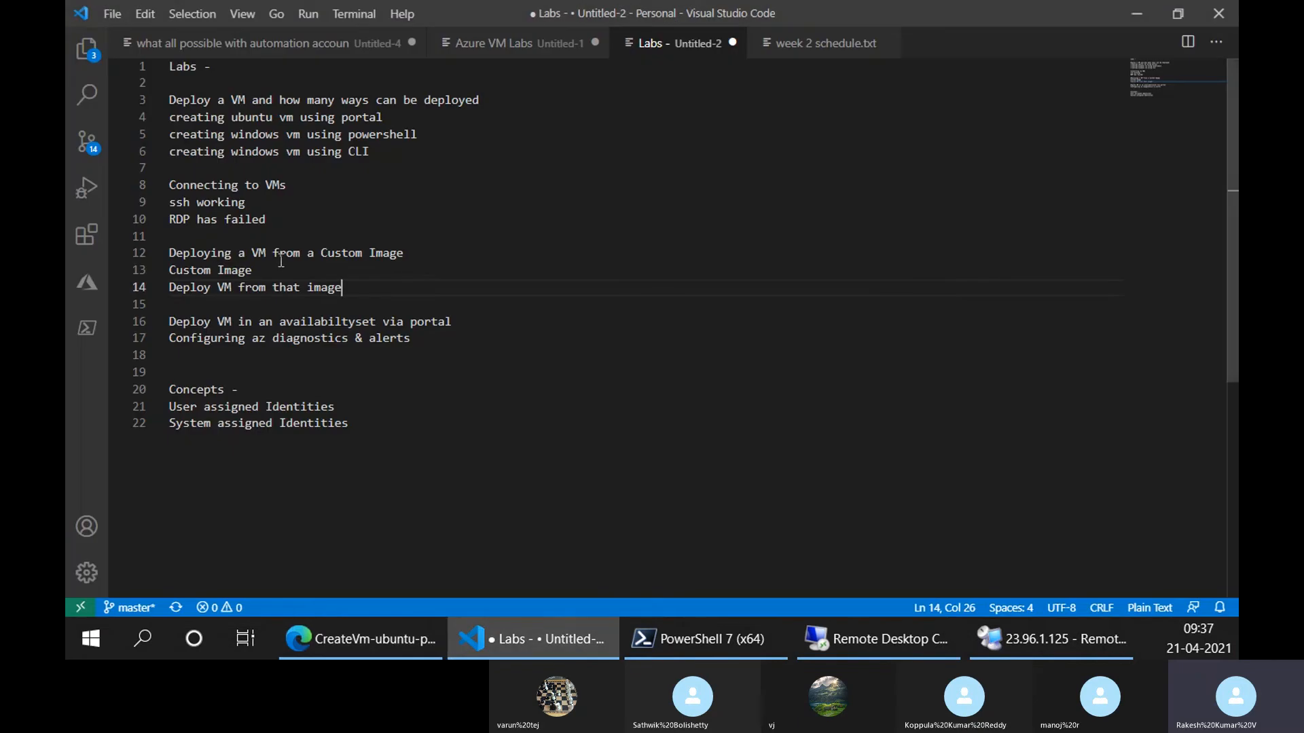
{"action": "left_click", "coordinate": [288, 267]}
{"action": "type", "text": "created"}
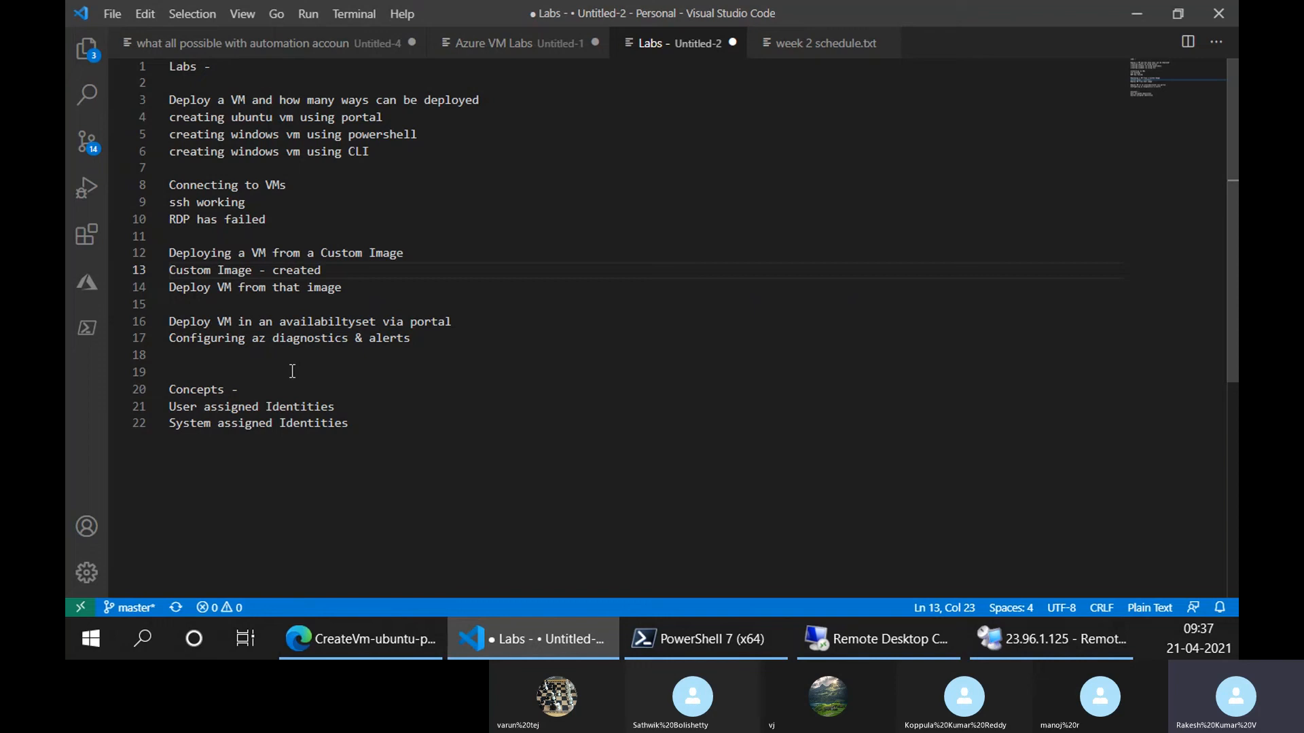
{"action": "left_click", "coordinate": [354, 289]}
{"action": "left_click_drag", "start_coordinate": [250, 269], "coordinate": [168, 271]}
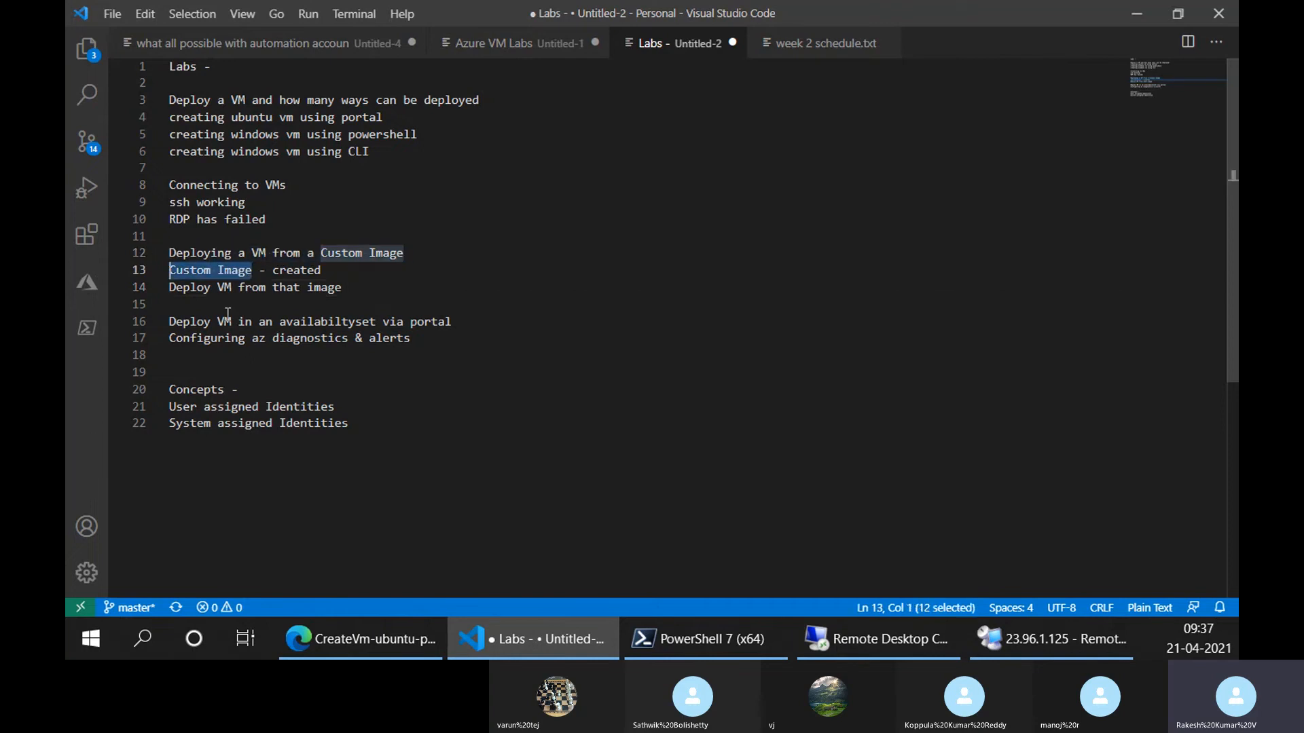
Open the deployed image-vm01 resource and copy its public IP 20.197.26.223
{"action": "left_click", "coordinate": [418, 645]}
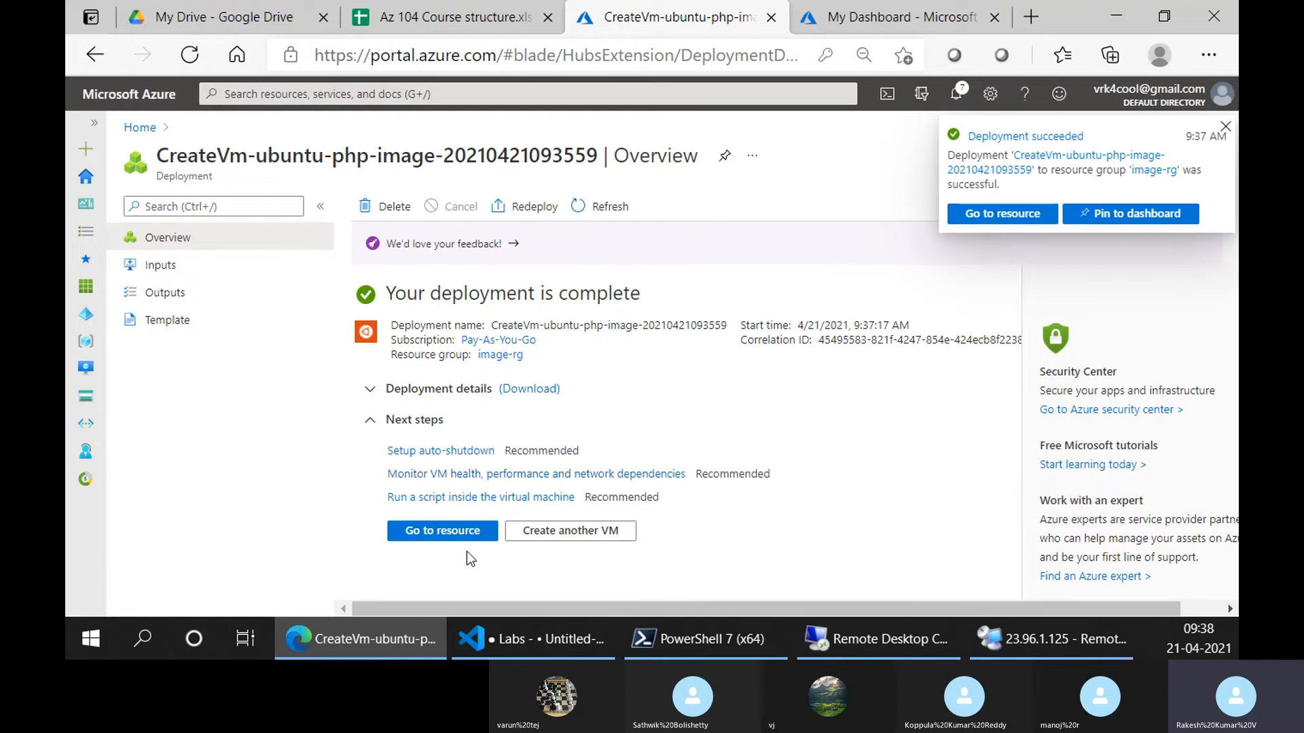
{"action": "left_click", "coordinate": [426, 533]}
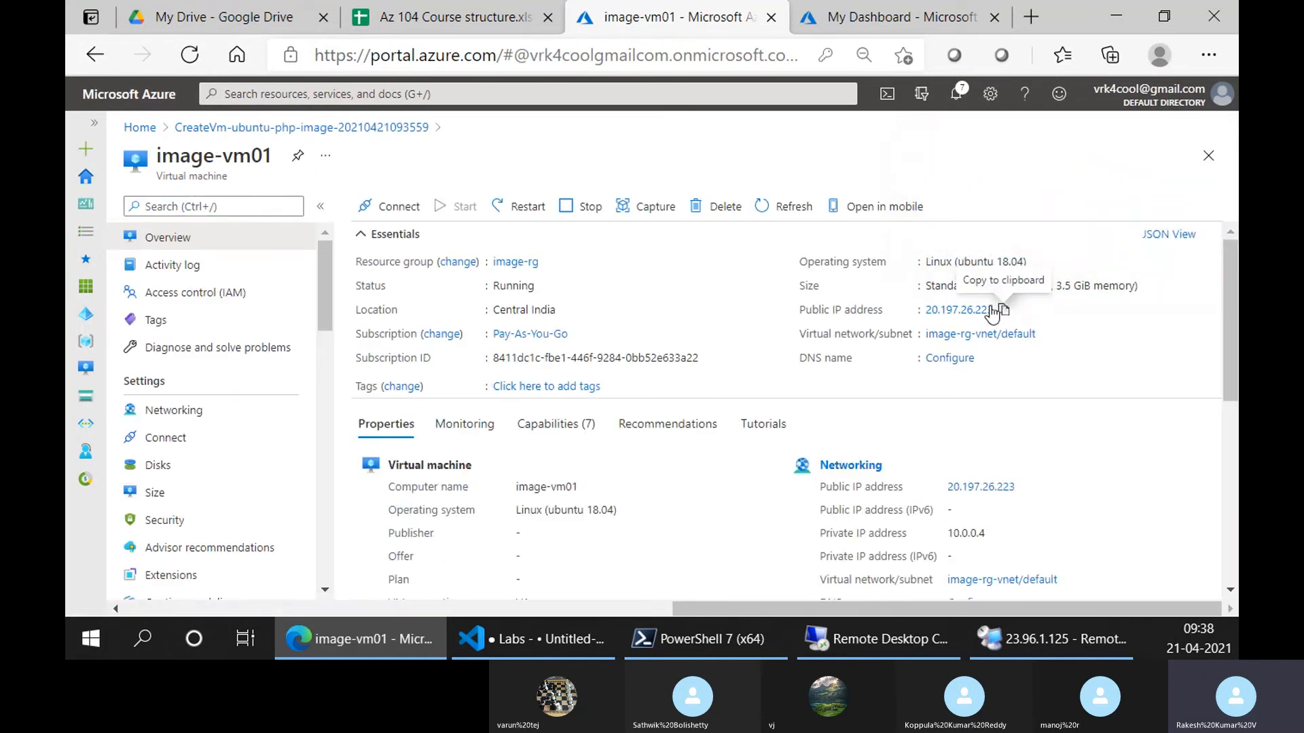
{"action": "left_click", "coordinate": [1003, 310]}
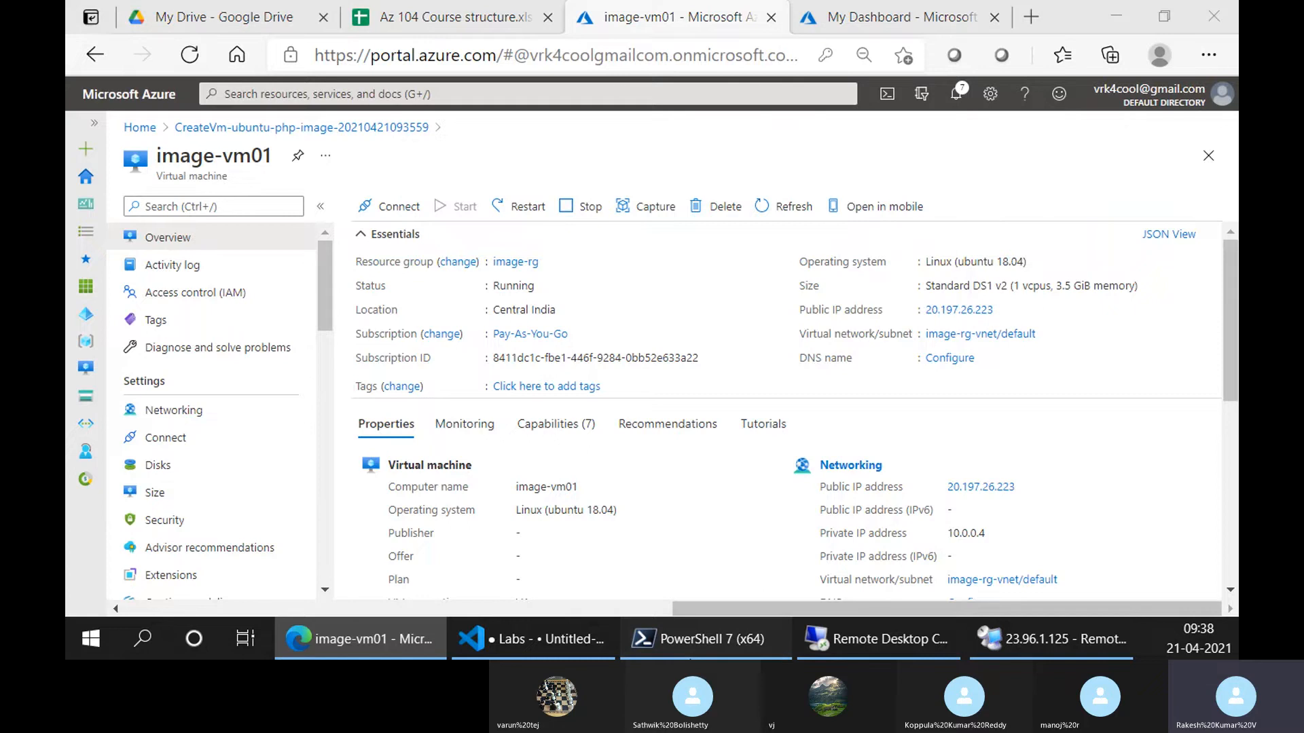
{"action": "left_click", "coordinate": [700, 639]}
SSH into image-vm01 at 20.197.26.223, accepting the host fingerprint and logging in
{"action": "key", "text": "Up"}
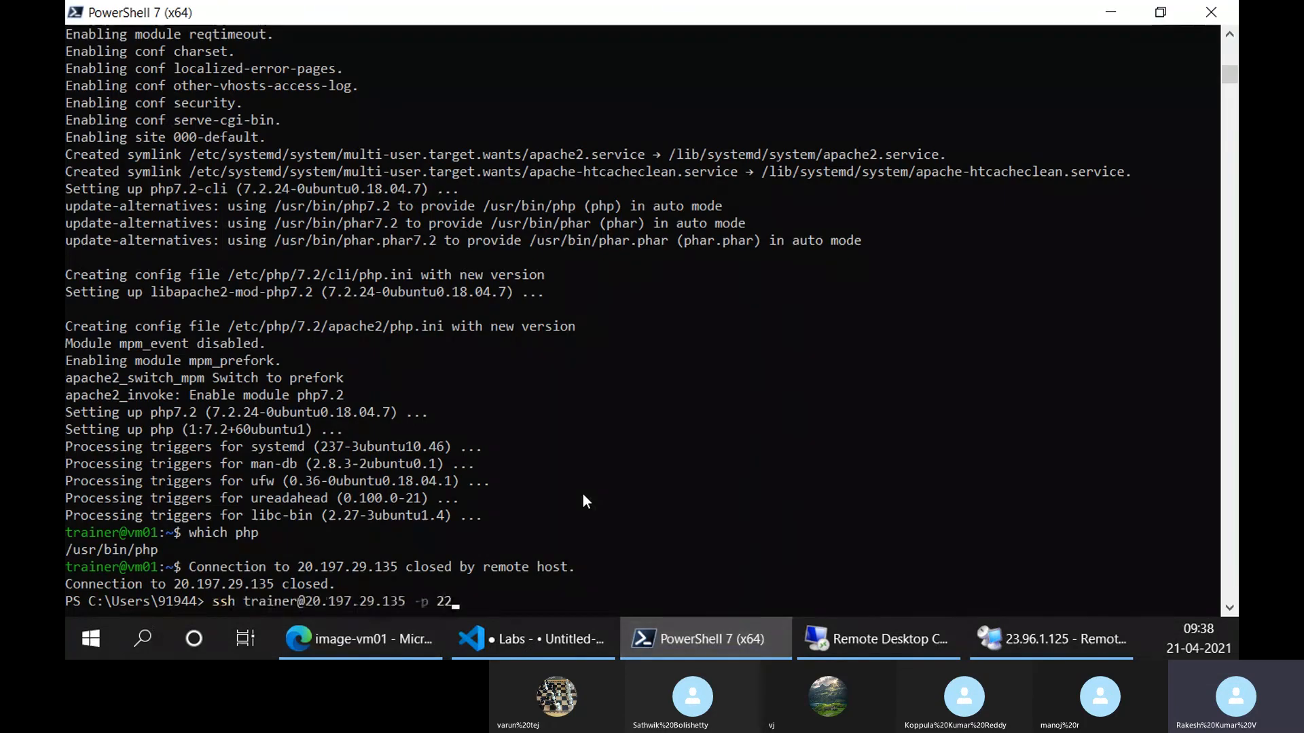
{"action": "key", "text": "BackSpace"}
{"action": "key", "text": "BackSpace"}
{"action": "key", "text": "BackSpace"}
{"action": "key", "text": "BackSpace"}
{"action": "key", "text": "BackSpace"}
{"action": "key", "text": "BackSpace"}
{"action": "key", "text": "BackSpace"}
{"action": "key", "text": "BackSpace"}
{"action": "key", "text": "BackSpace"}
{"action": "key", "text": "BackSpace"}
{"action": "key", "text": "BackSpace"}
{"action": "key", "text": "BackSpace"}
{"action": "key", "text": "BackSpace"}
{"action": "key", "text": "BackSpace"}
{"action": "key", "text": "BackSpace"}
{"action": "key", "text": "BackSpace"}
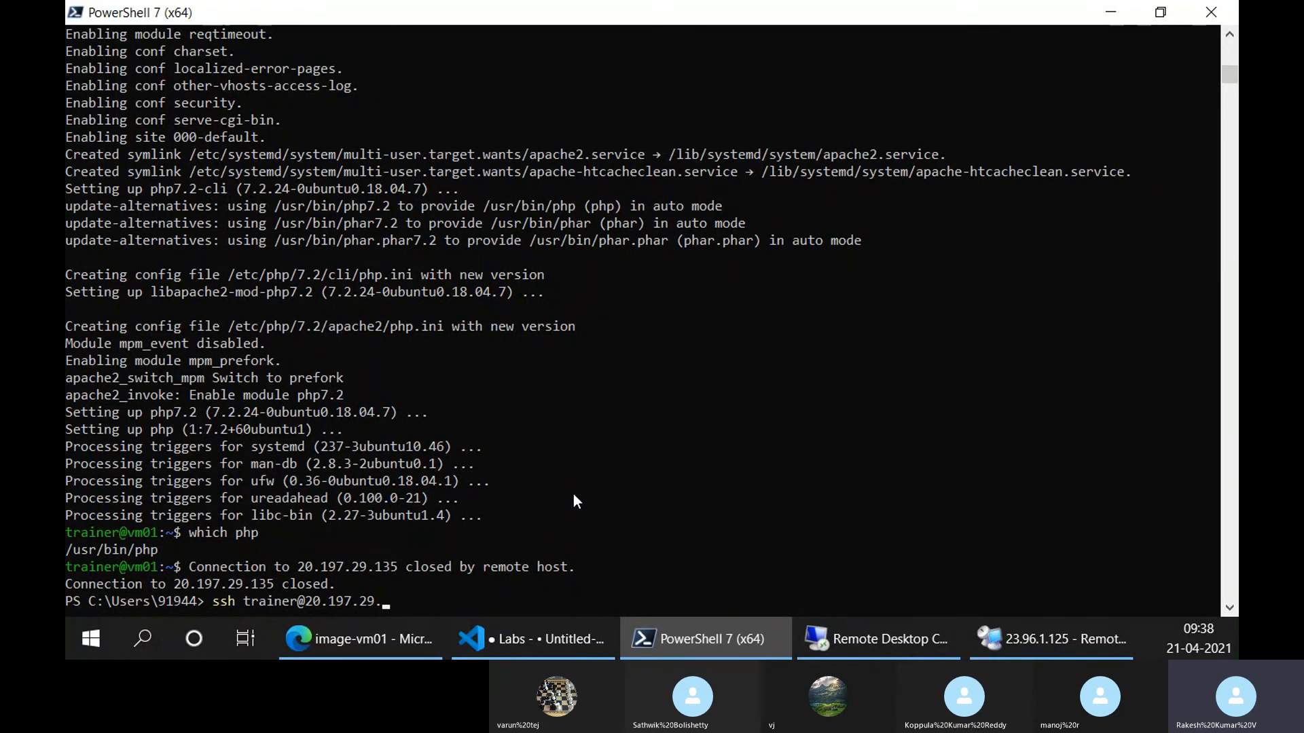
{"action": "type", "text": "197.26.223"}
{"action": "key", "text": "Return"}
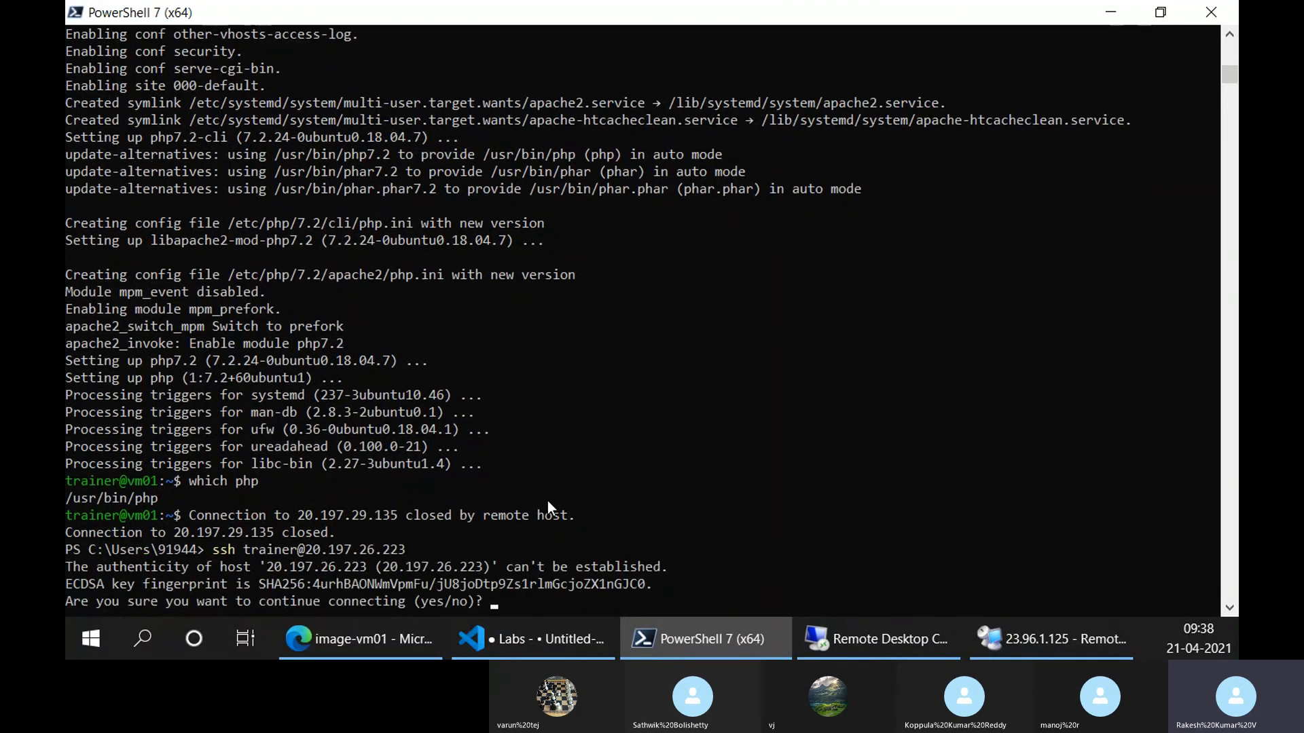
{"action": "type", "text": "yes"}
{"action": "key", "text": "Return"}
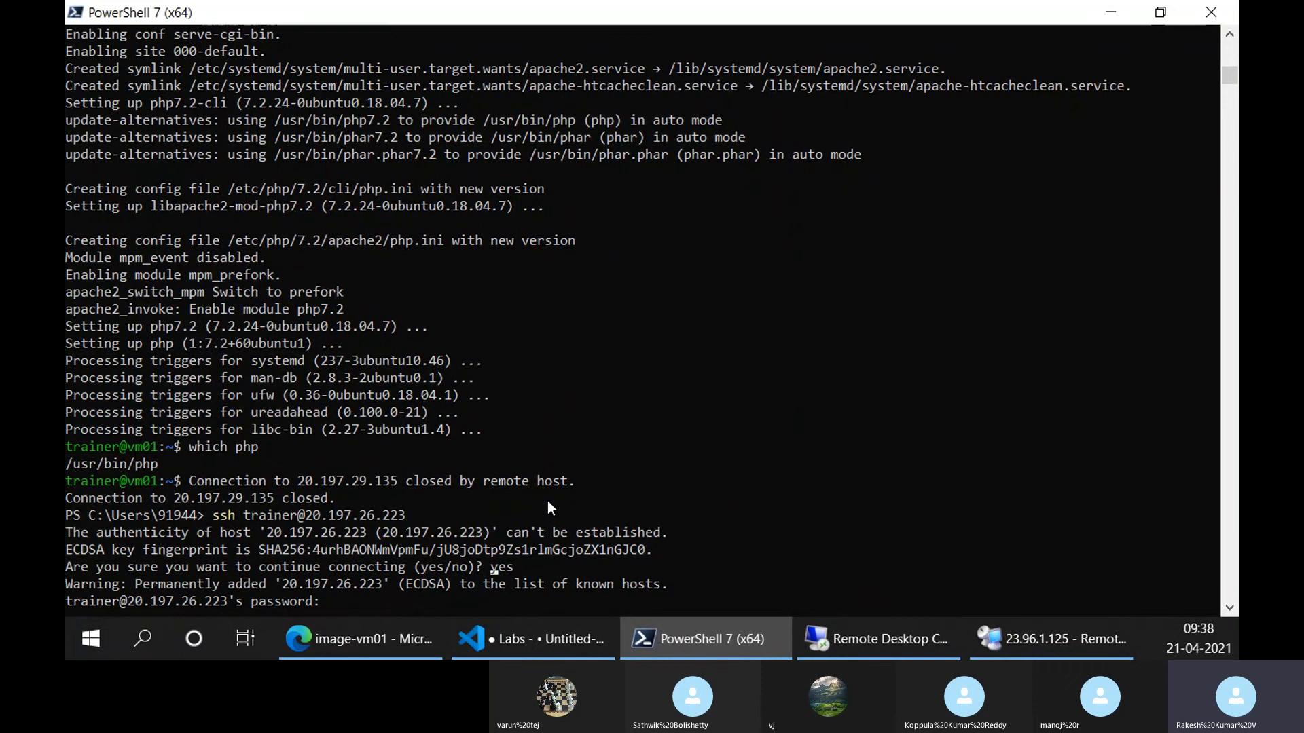
{"action": "key", "text": "Return"}
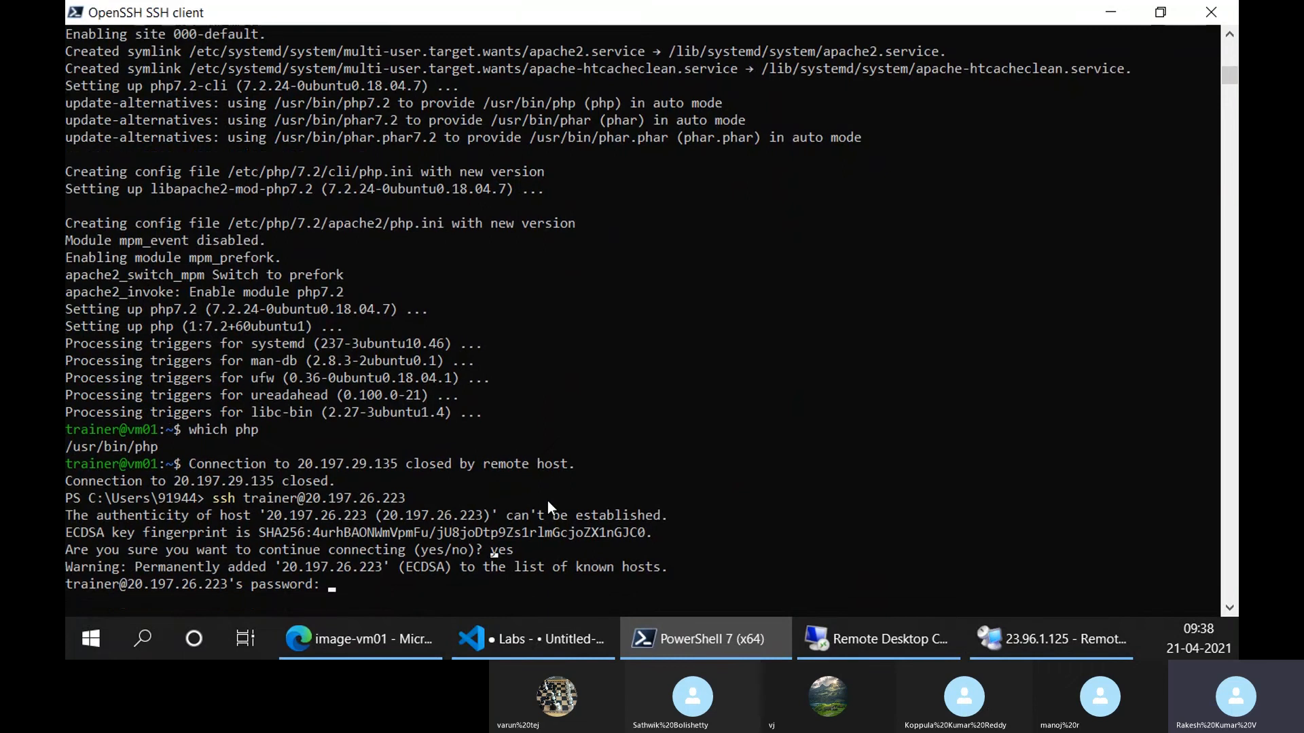
Run 'which php' on the VM, which returns /usr/bin/php
{"action": "scroll", "coordinate": [615, 257], "scroll_direction": "down", "scroll_amount": 3}
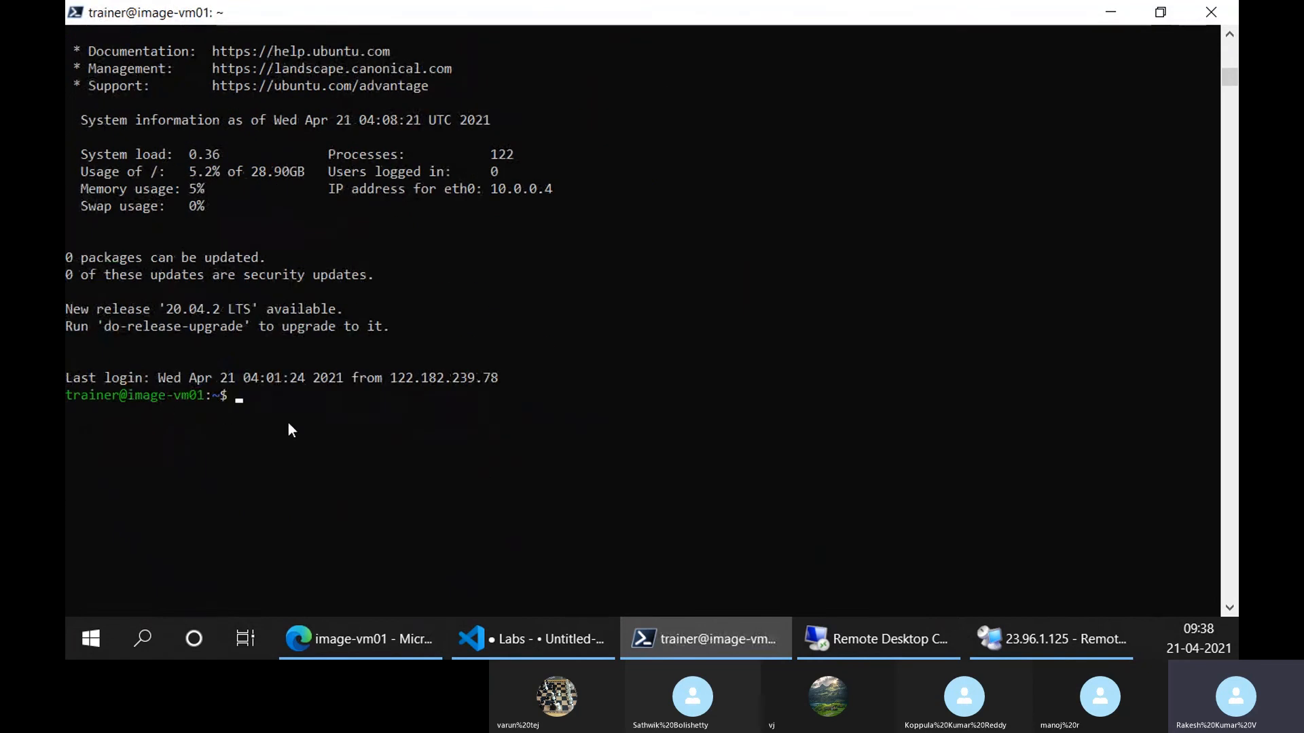
{"action": "type", "text": "whcih "}
{"action": "type", "text": "whi"}
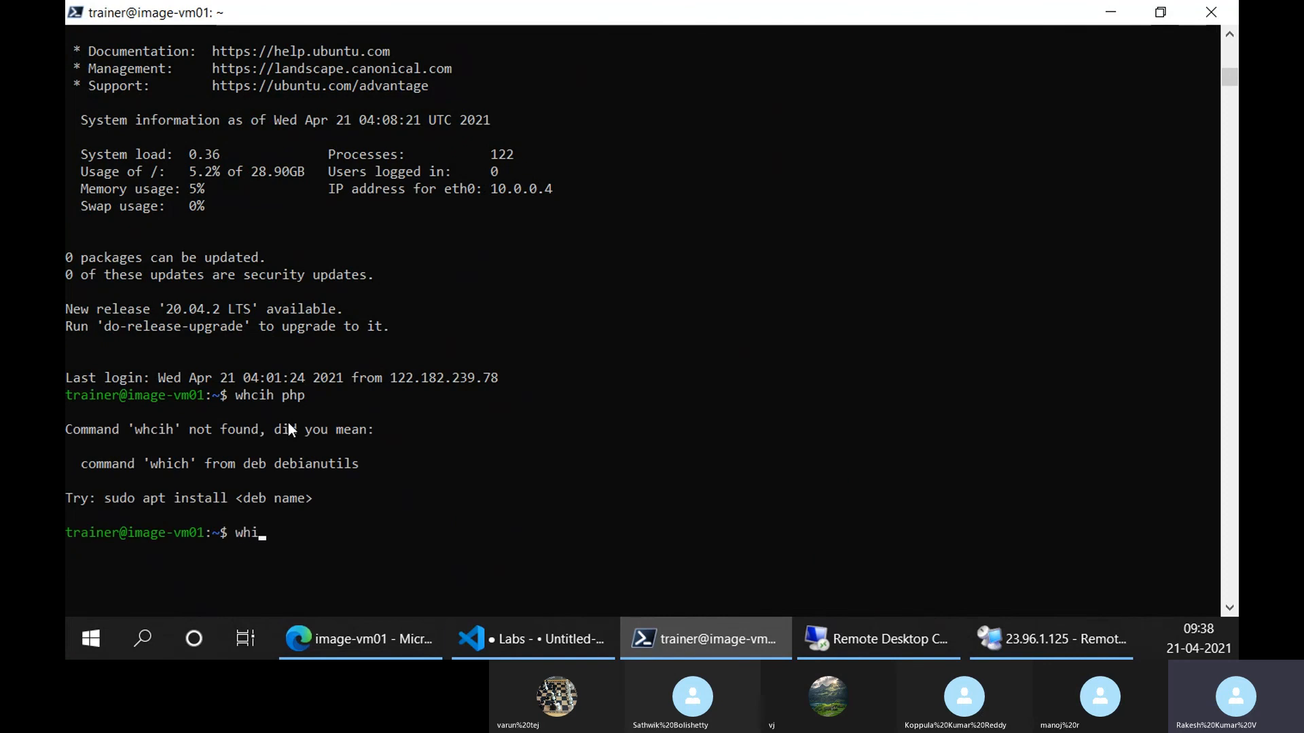
{"action": "type", "text": "ch php"}
{"action": "key", "text": "Return"}
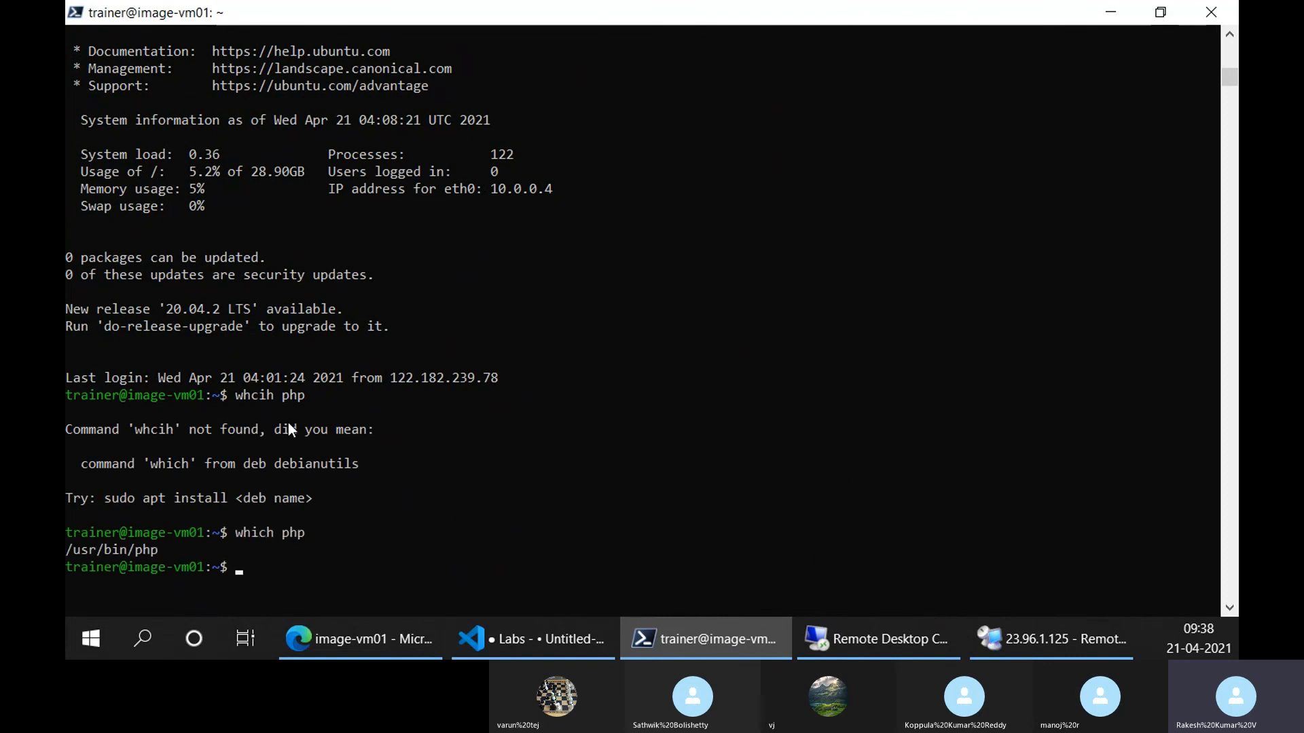
Load image-vm01's public IP in a new Edge tab to show the Apache2 default page
{"action": "left_click", "coordinate": [353, 638]}
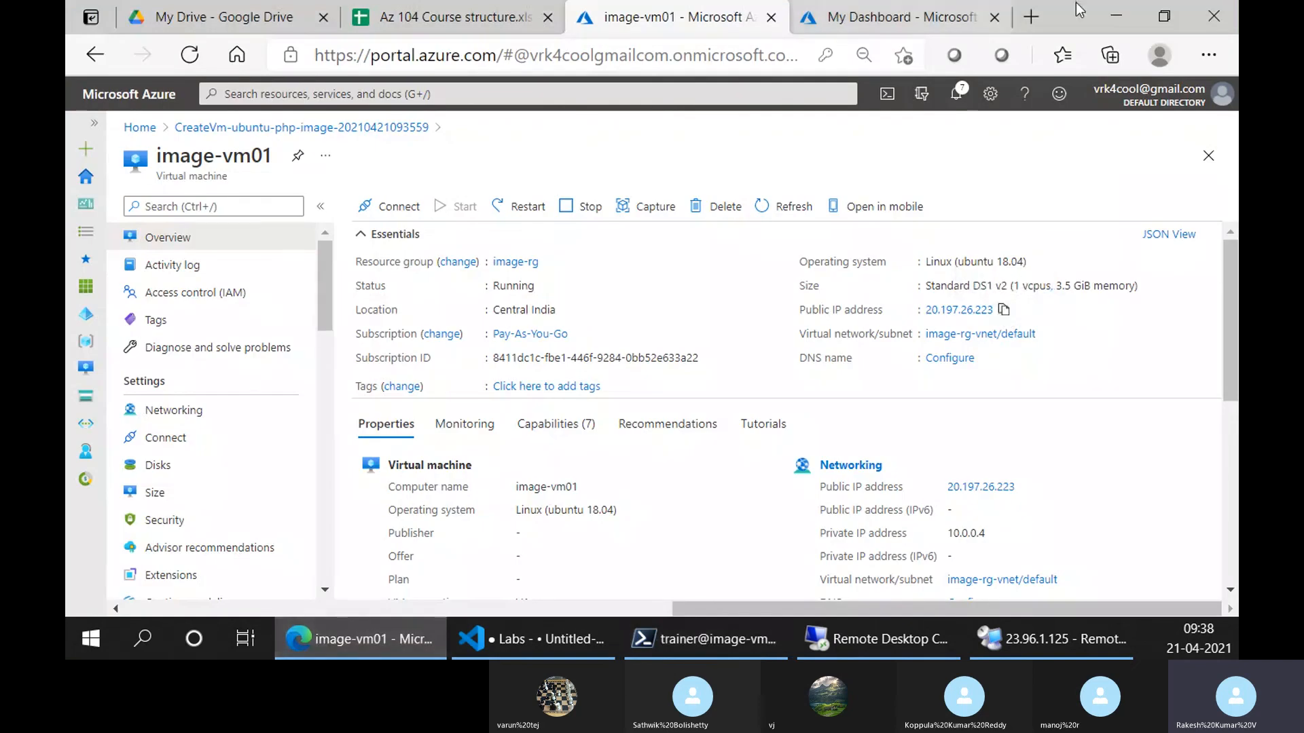
{"action": "left_click", "coordinate": [1031, 16]}
{"action": "key", "text": "ctrl+v"}
{"action": "key", "text": "Return"}
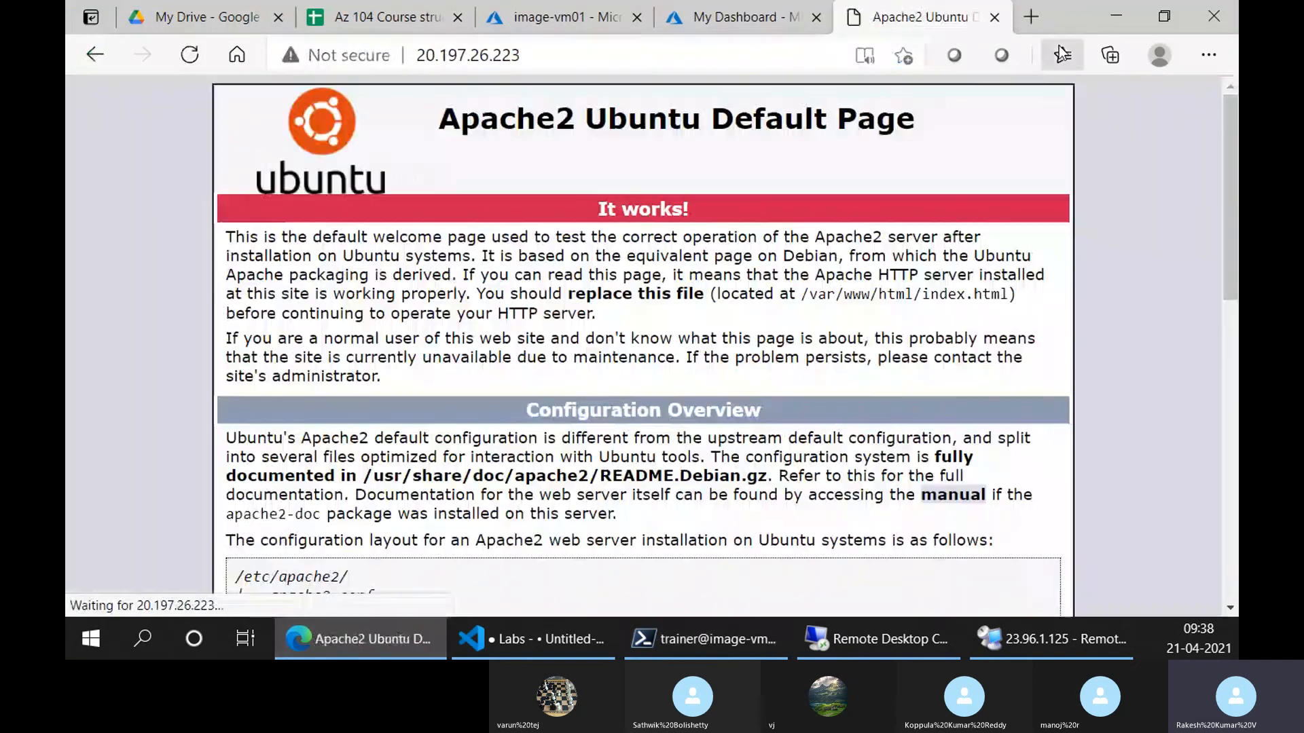
Review image-vm01's Networking inbound port rules, then return to the lab checklist
{"action": "left_click", "coordinate": [611, 8]}
{"action": "left_click", "coordinate": [197, 411]}
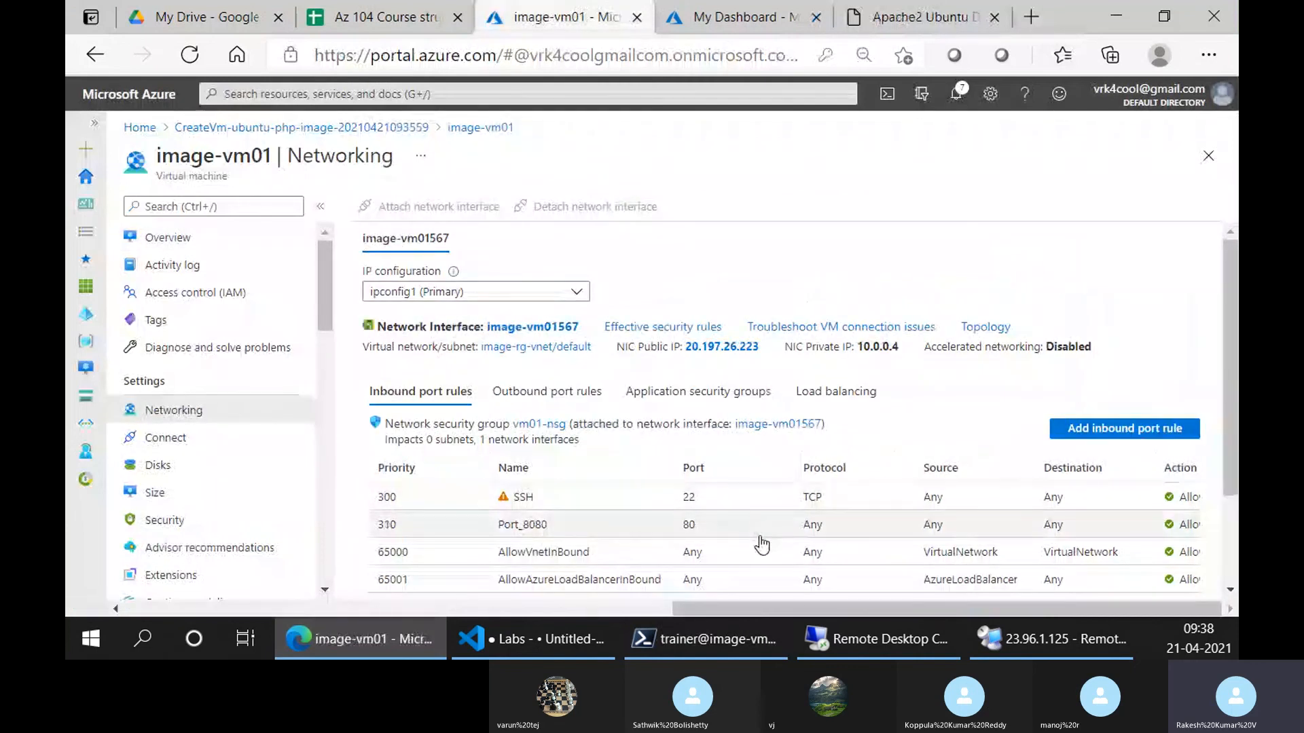
{"action": "left_click", "coordinate": [921, 9]}
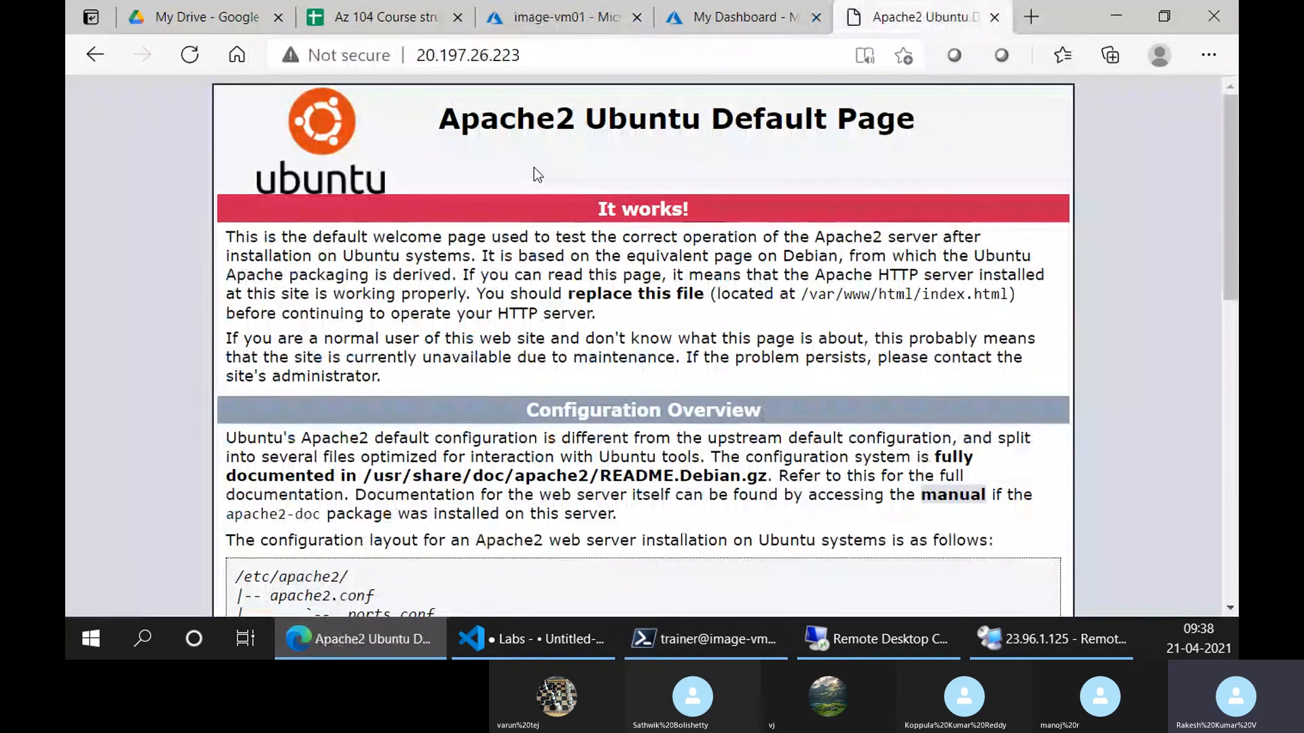
{"action": "left_click", "coordinate": [521, 10]}
{"action": "left_click", "coordinate": [577, 621]}
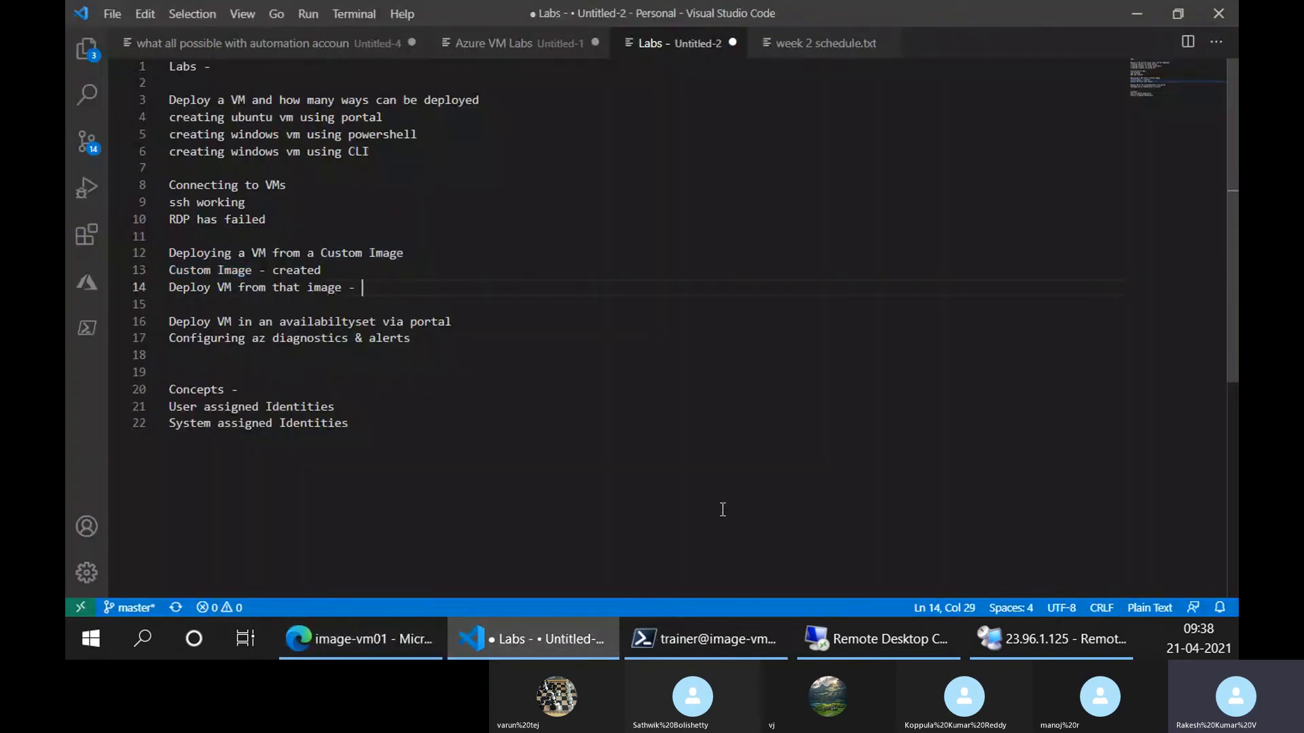
Type 'created' on line 14 and change its capital C to lowercase
{"action": "type", "text": "Created"}
{"action": "key", "text": "ctrl+Left"}
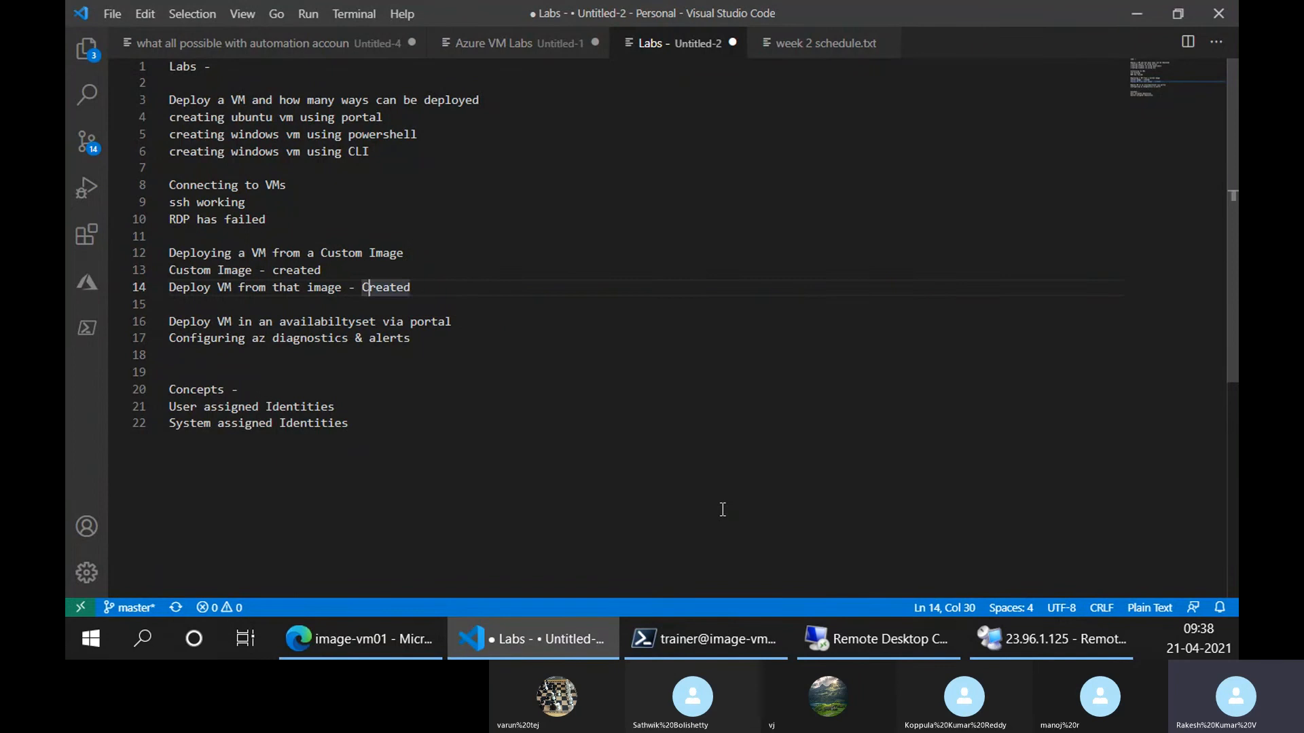
{"action": "key", "text": "Delete"}
{"action": "type", "text": "c"}
Copy ' - created' from line 14 and append it to lines 4 and 5
{"action": "left_click", "coordinate": [428, 123]}
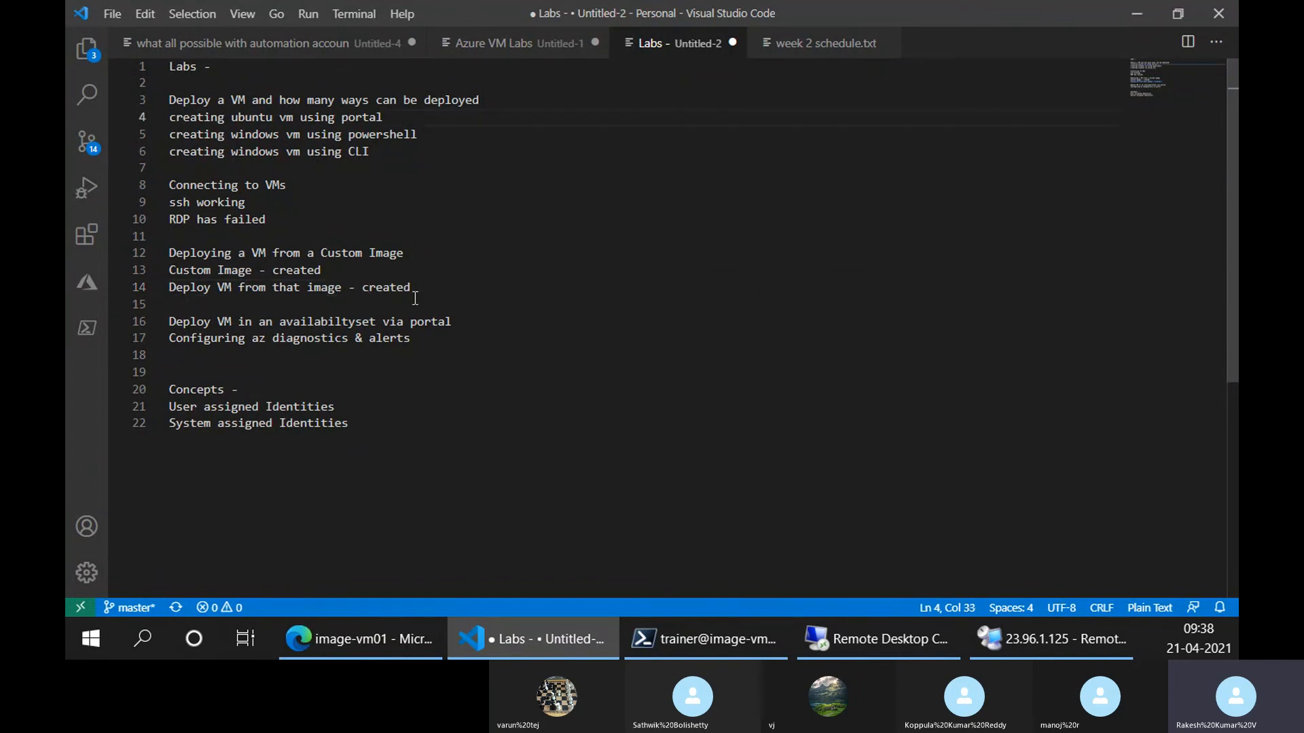
{"action": "left_click_drag", "start_coordinate": [411, 288], "coordinate": [340, 288]}
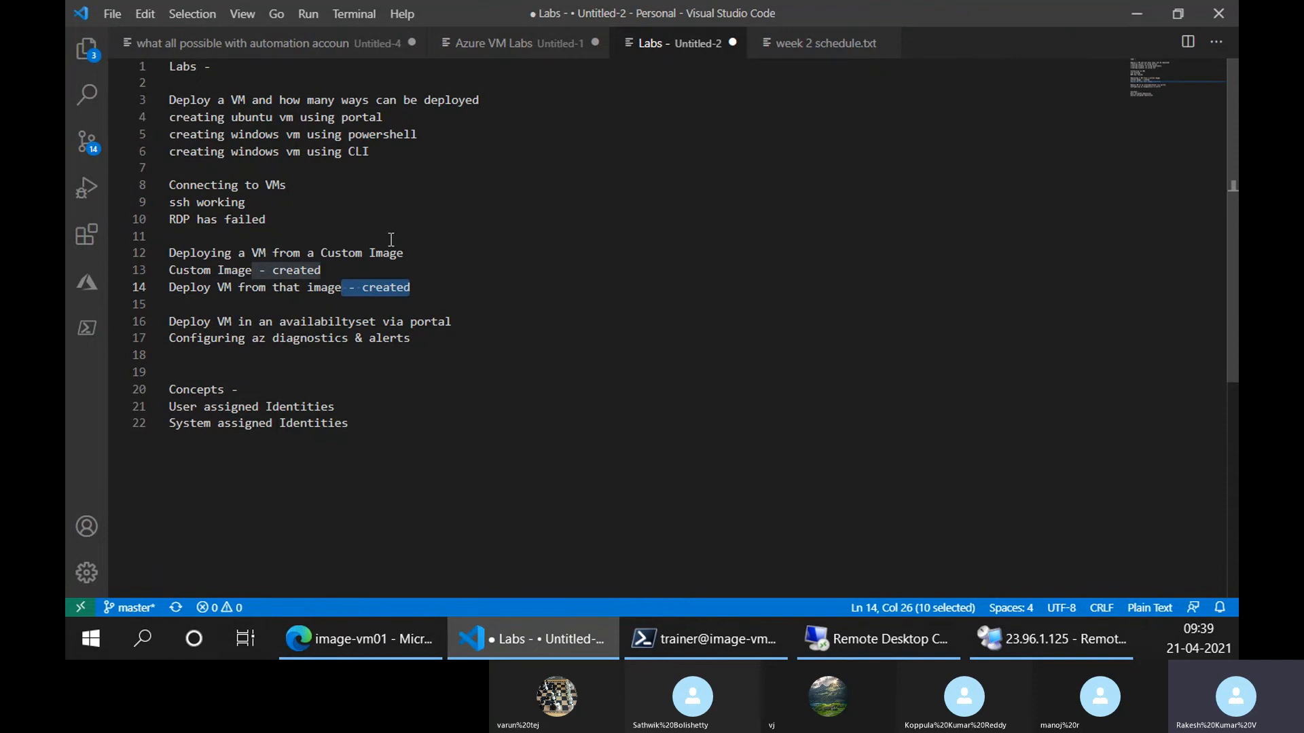
{"action": "key", "text": "ctrl+c"}
{"action": "left_click", "coordinate": [402, 119]}
{"action": "key", "text": "ctrl+v"}
{"action": "left_click", "coordinate": [426, 136]}
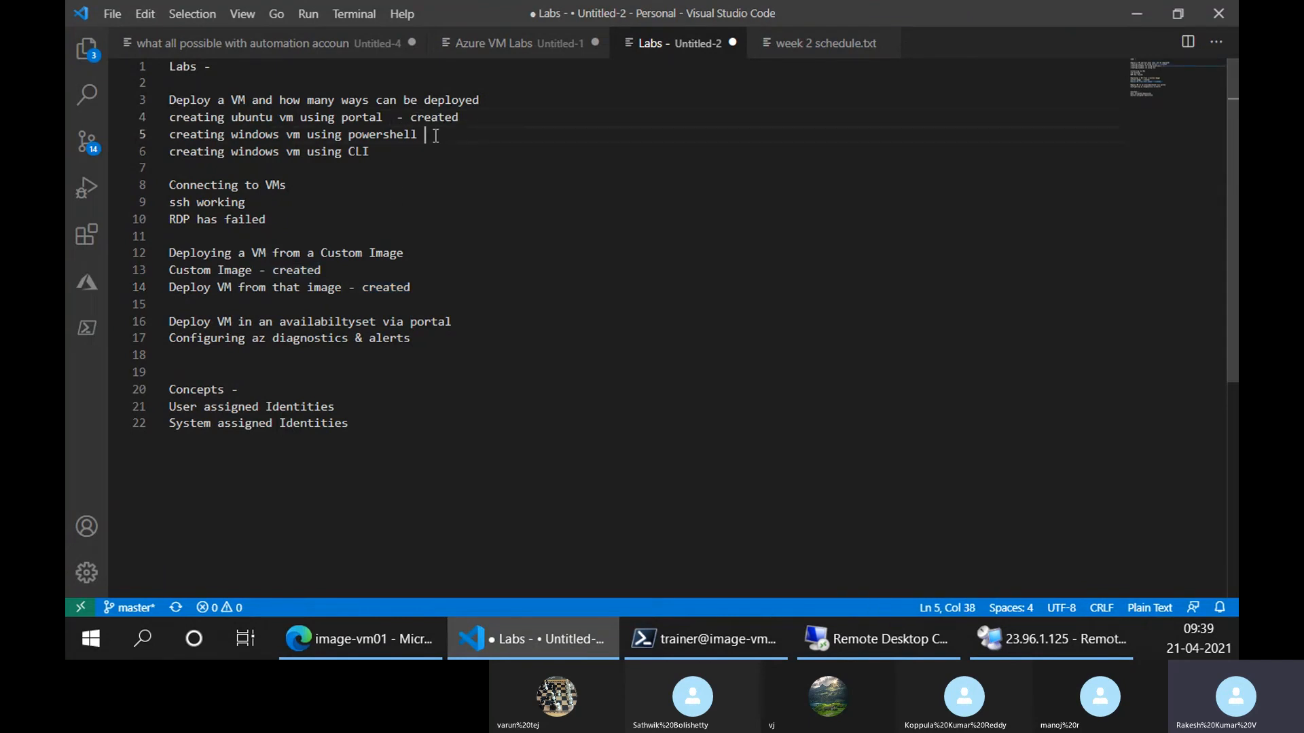
{"action": "key", "text": "ctrl+v"}
Delete the extra spaces on lines 4 and 5 and append ' - created' to line 6
{"action": "left_click", "coordinate": [398, 121]}
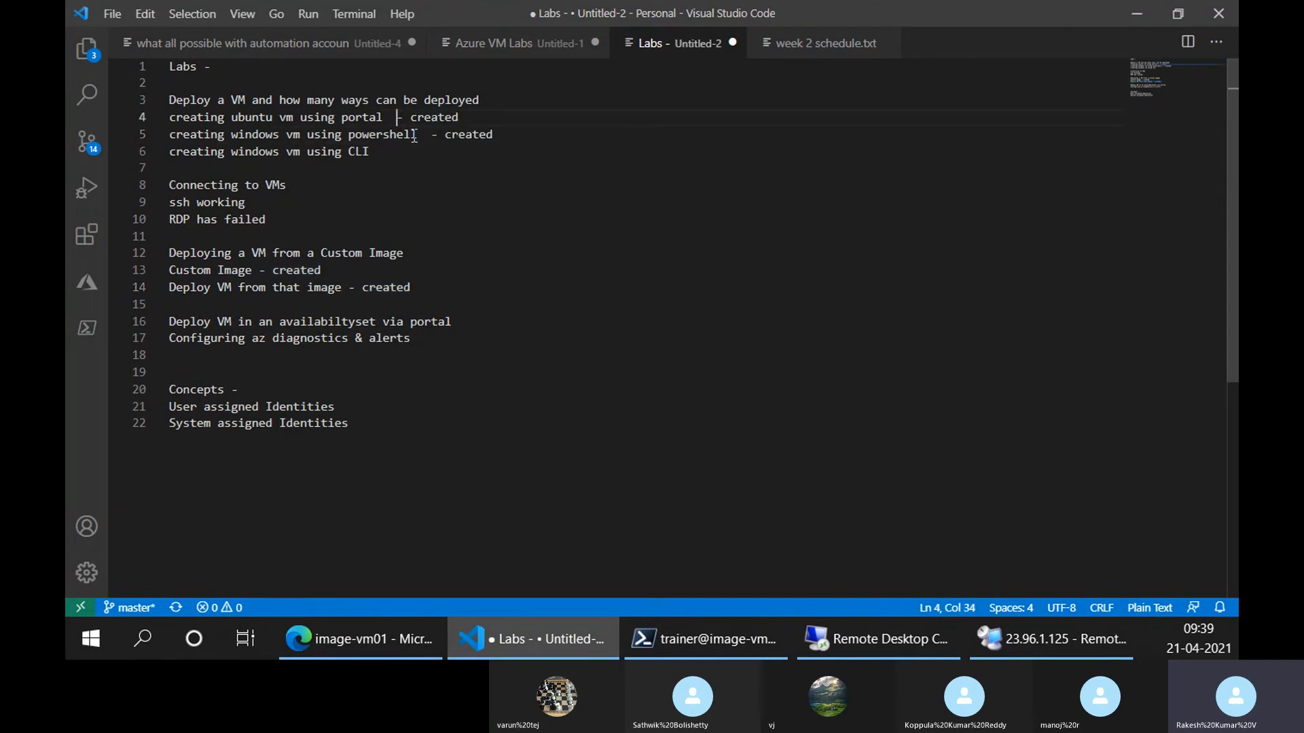
{"action": "key", "text": "BackSpace"}
{"action": "left_click", "coordinate": [430, 138]}
{"action": "key", "text": "BackSpace"}
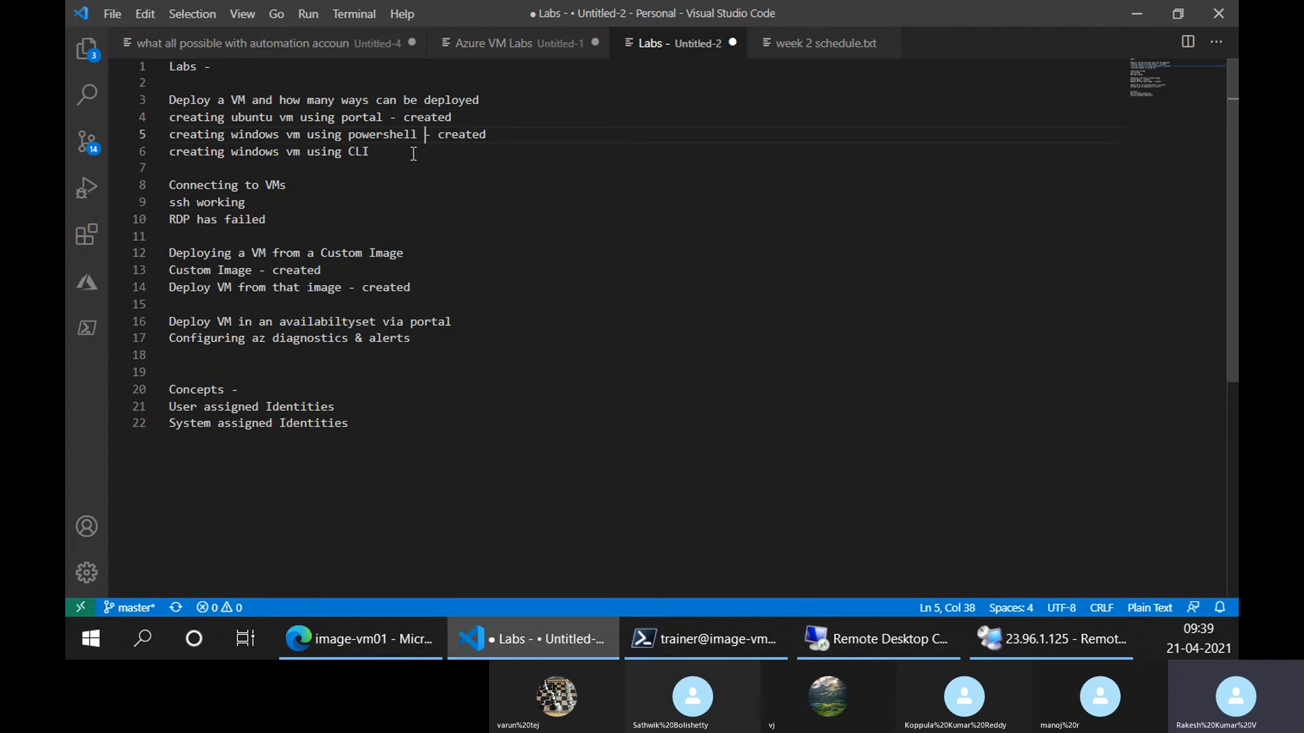
{"action": "left_click", "coordinate": [413, 151]}
{"action": "key", "text": "ctrl+v"}
Open Capture on image-vm01's Overview, scroll through the Create an image form, then leave via the Home breadcrumb
{"action": "left_click", "coordinate": [359, 640]}
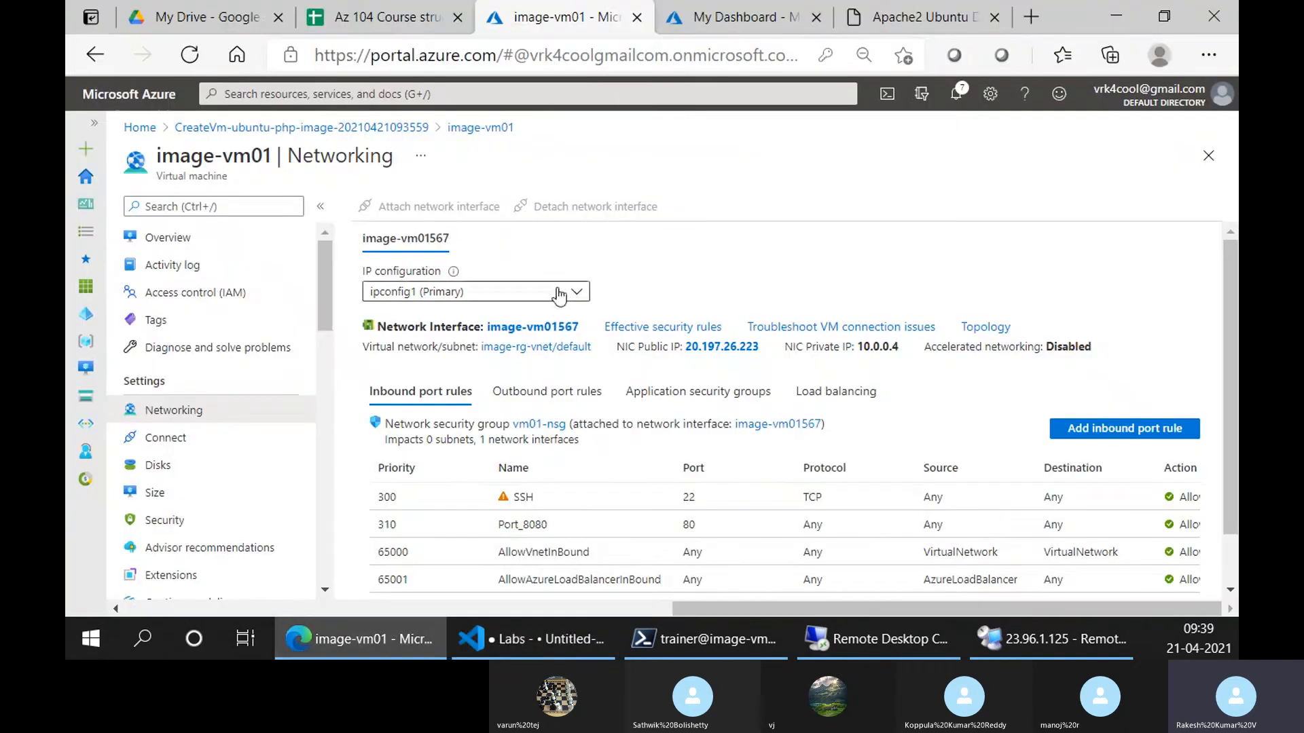
{"action": "left_click", "coordinate": [149, 241]}
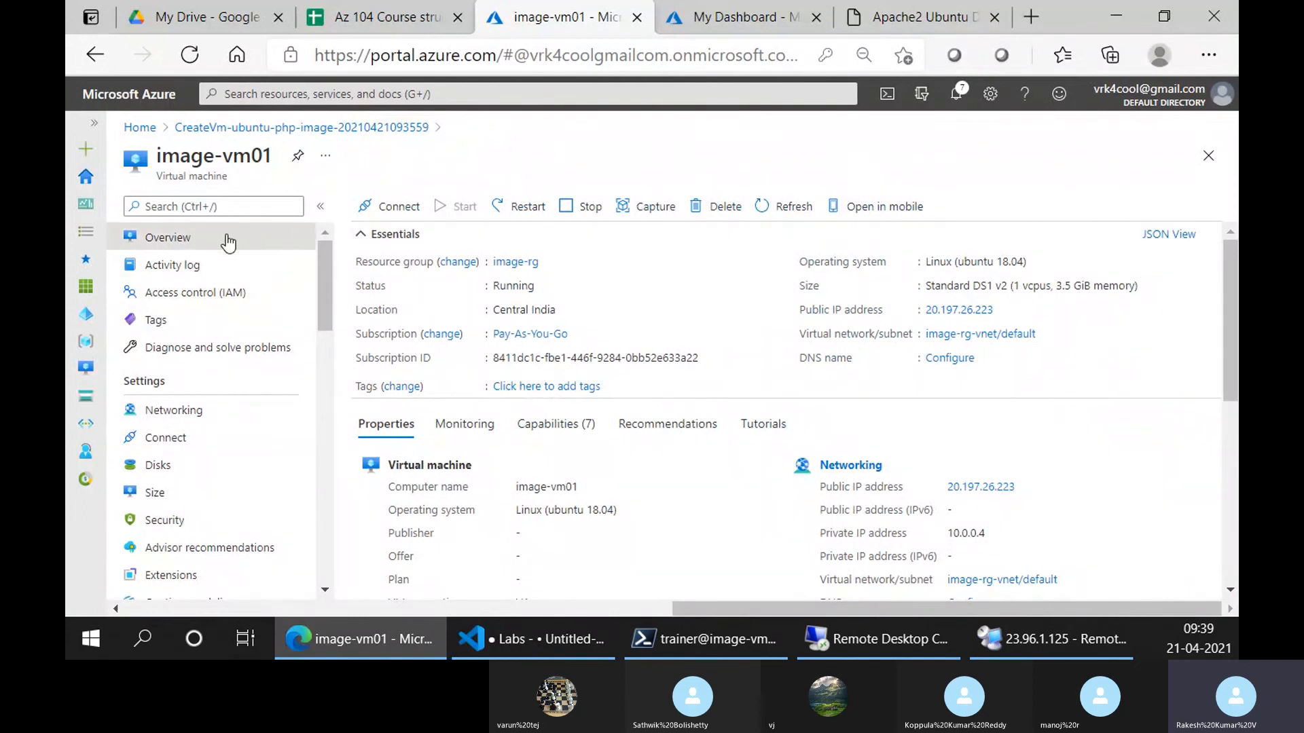
{"action": "left_click", "coordinate": [643, 214]}
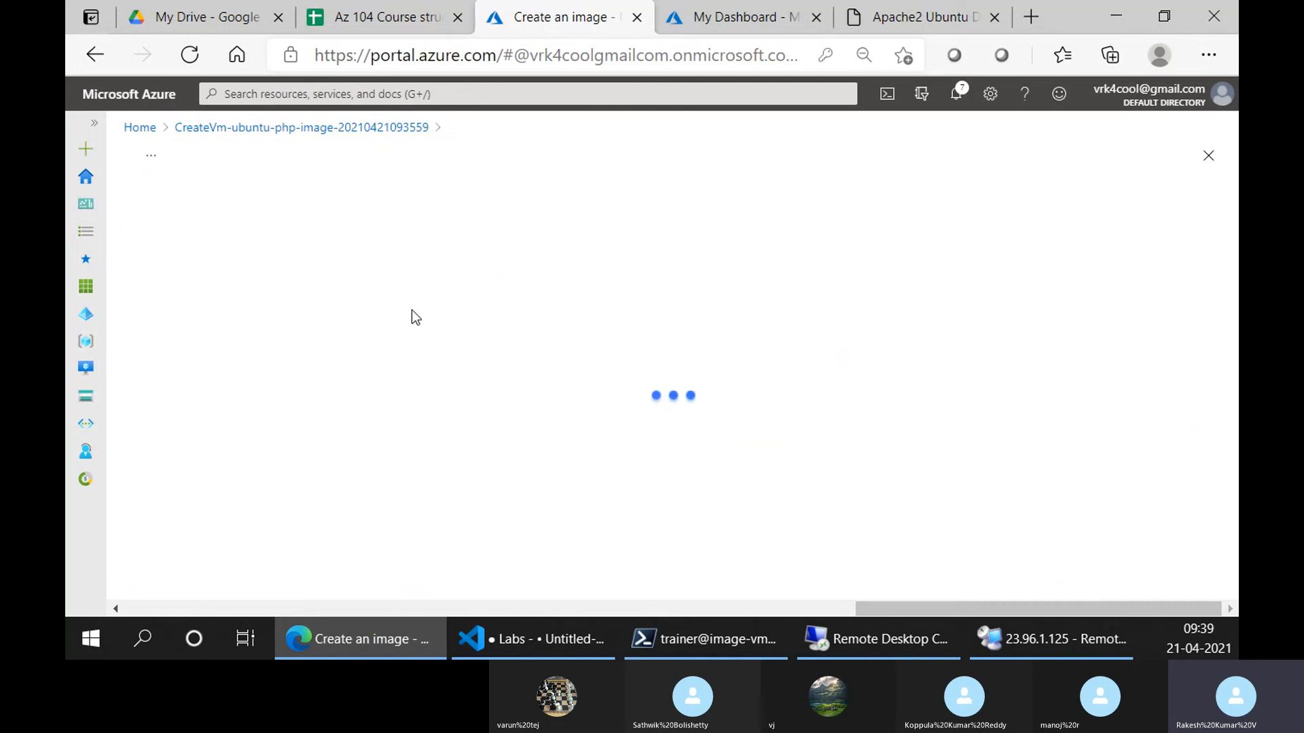
{"action": "scroll", "coordinate": [401, 414], "scroll_direction": "down", "scroll_amount": 2}
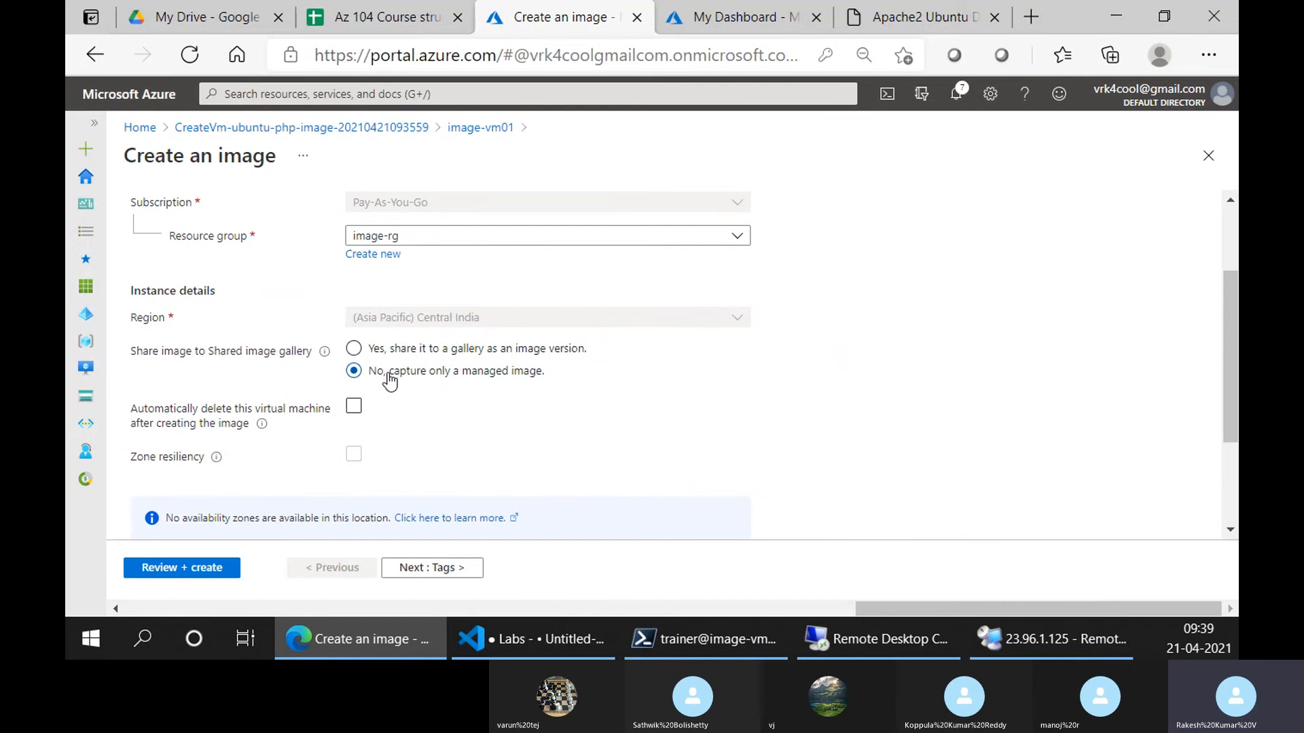
{"action": "scroll", "coordinate": [388, 380], "scroll_direction": "down", "scroll_amount": 2}
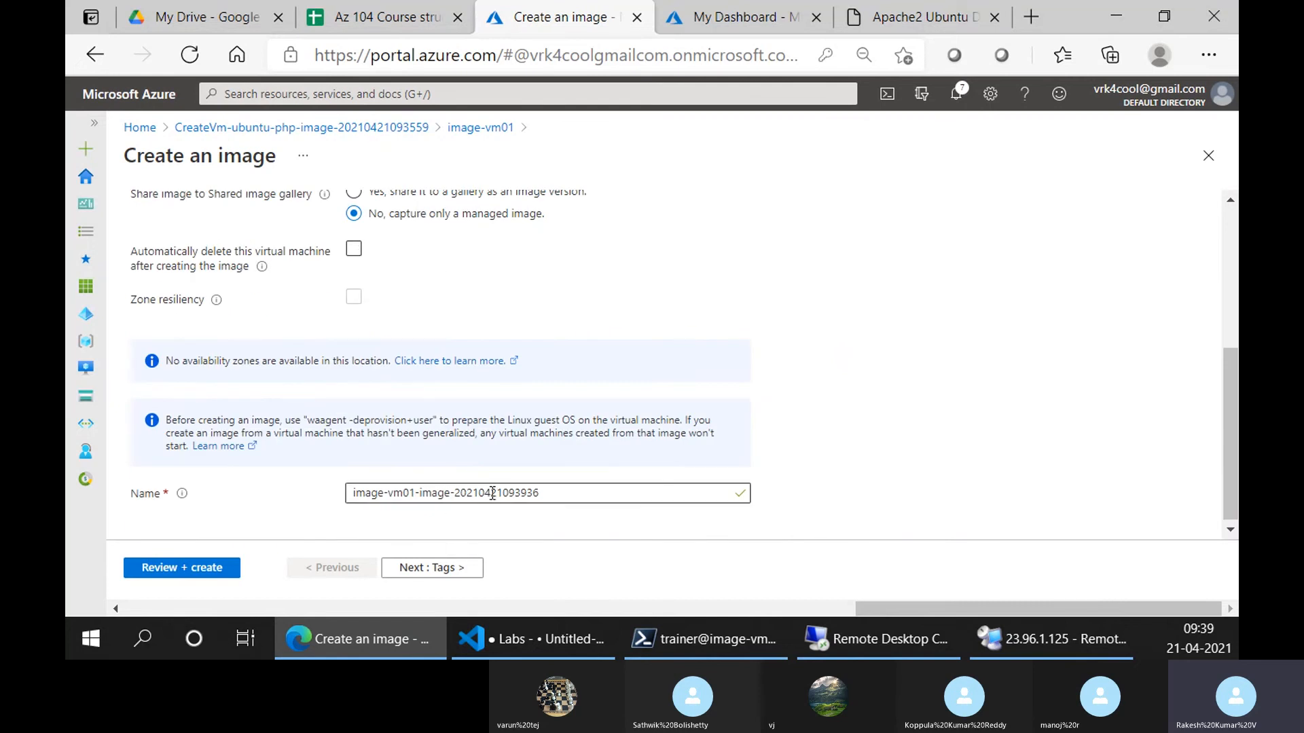
{"action": "scroll", "coordinate": [499, 408], "scroll_direction": "up", "scroll_amount": 4}
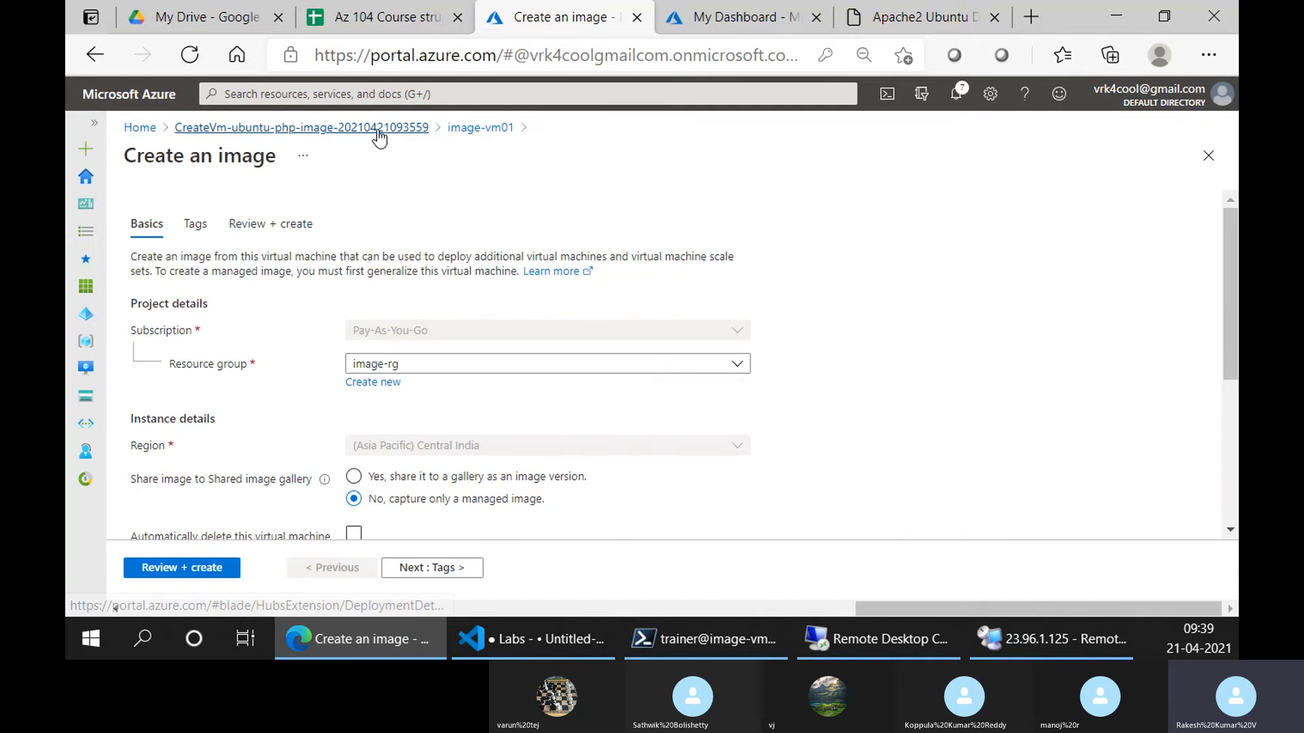
{"action": "left_click", "coordinate": [118, 131]}
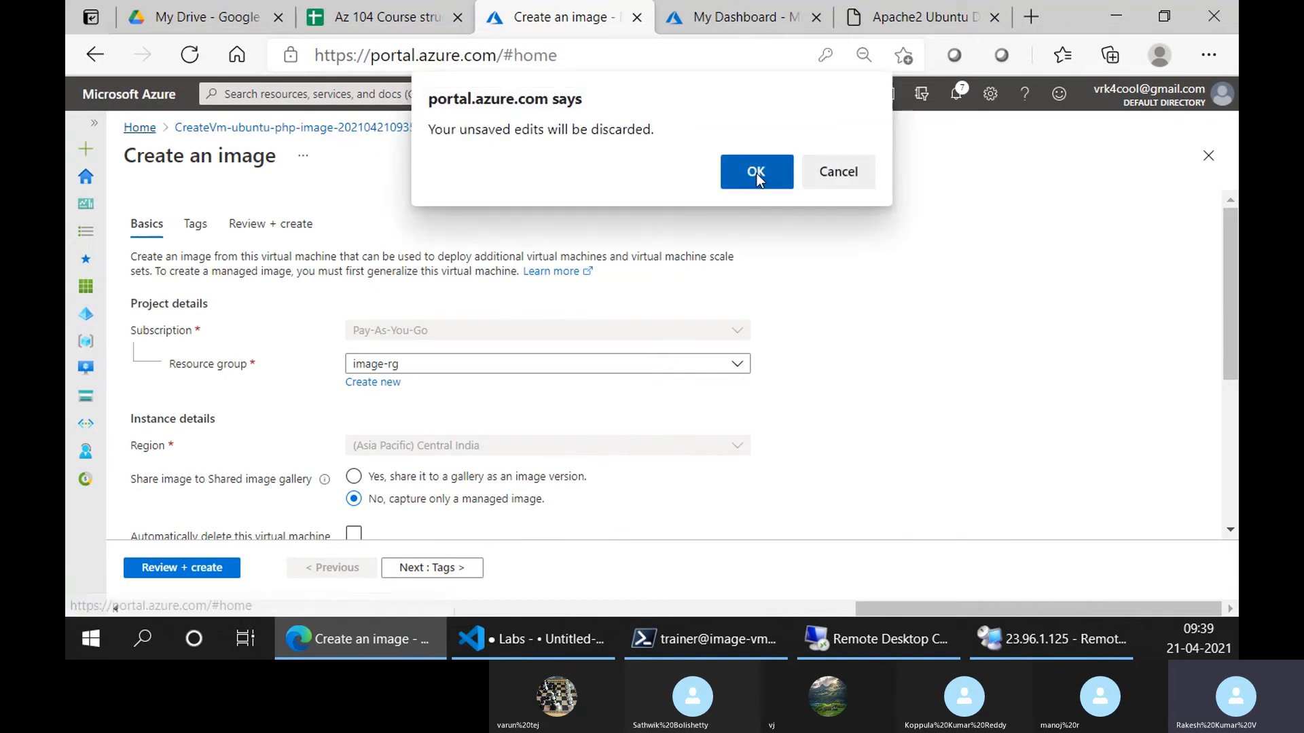
Discard the unsaved image form, reopen image-vm01 from Virtual machines, then return to the VS Code Labs notes
{"action": "left_click", "coordinate": [757, 172]}
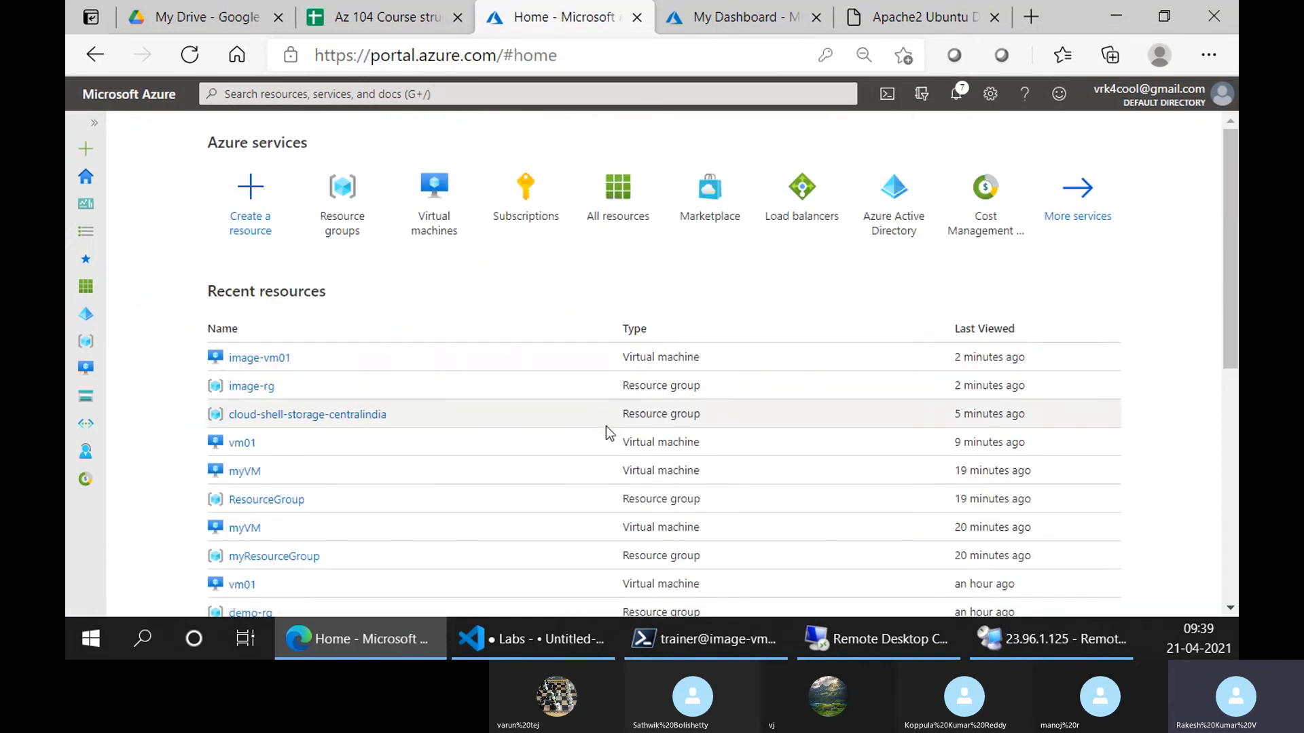
{"action": "left_click", "coordinate": [432, 220]}
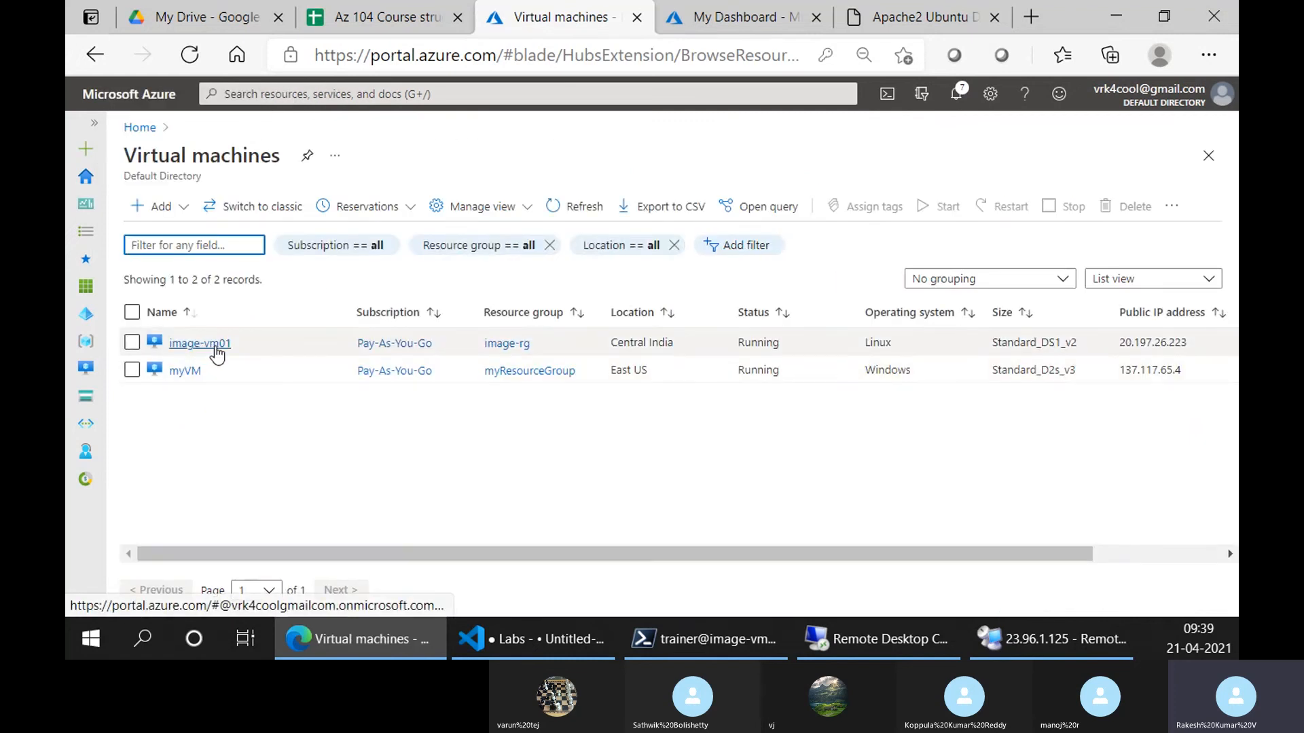
{"action": "left_click", "coordinate": [215, 345]}
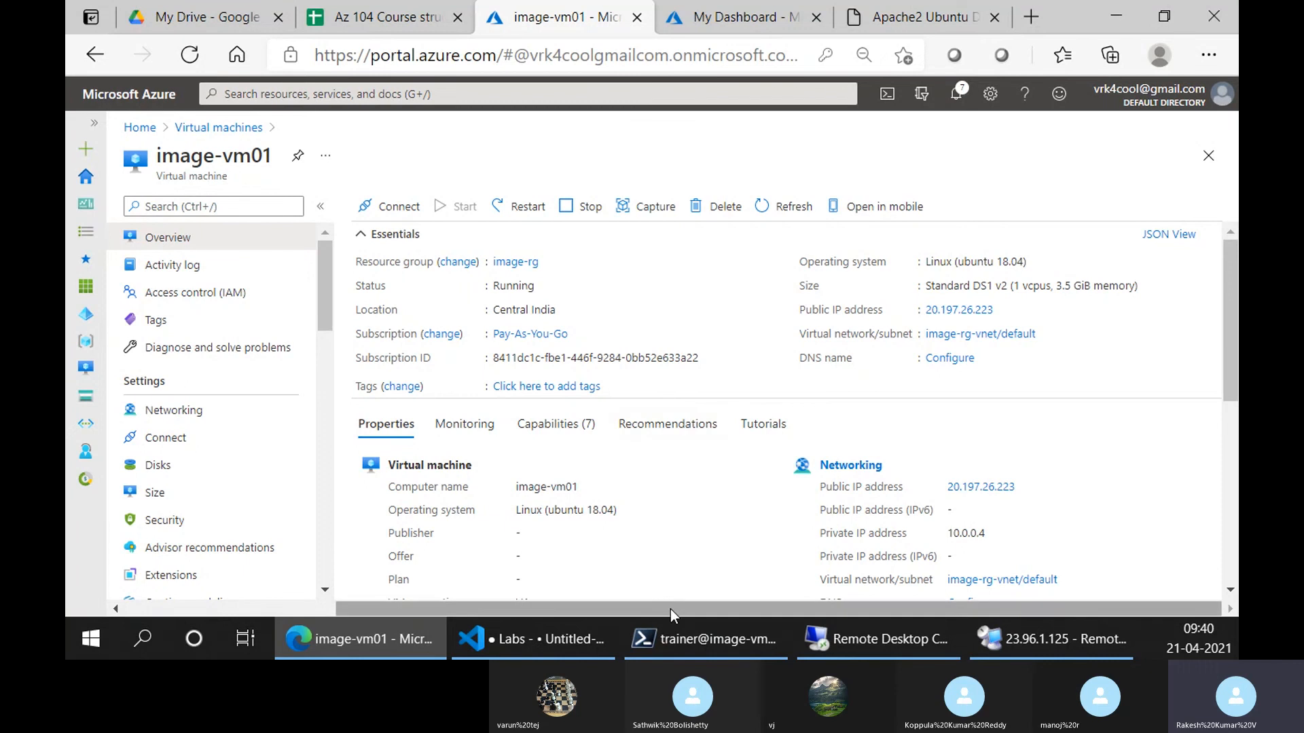
{"action": "left_click", "coordinate": [528, 646]}
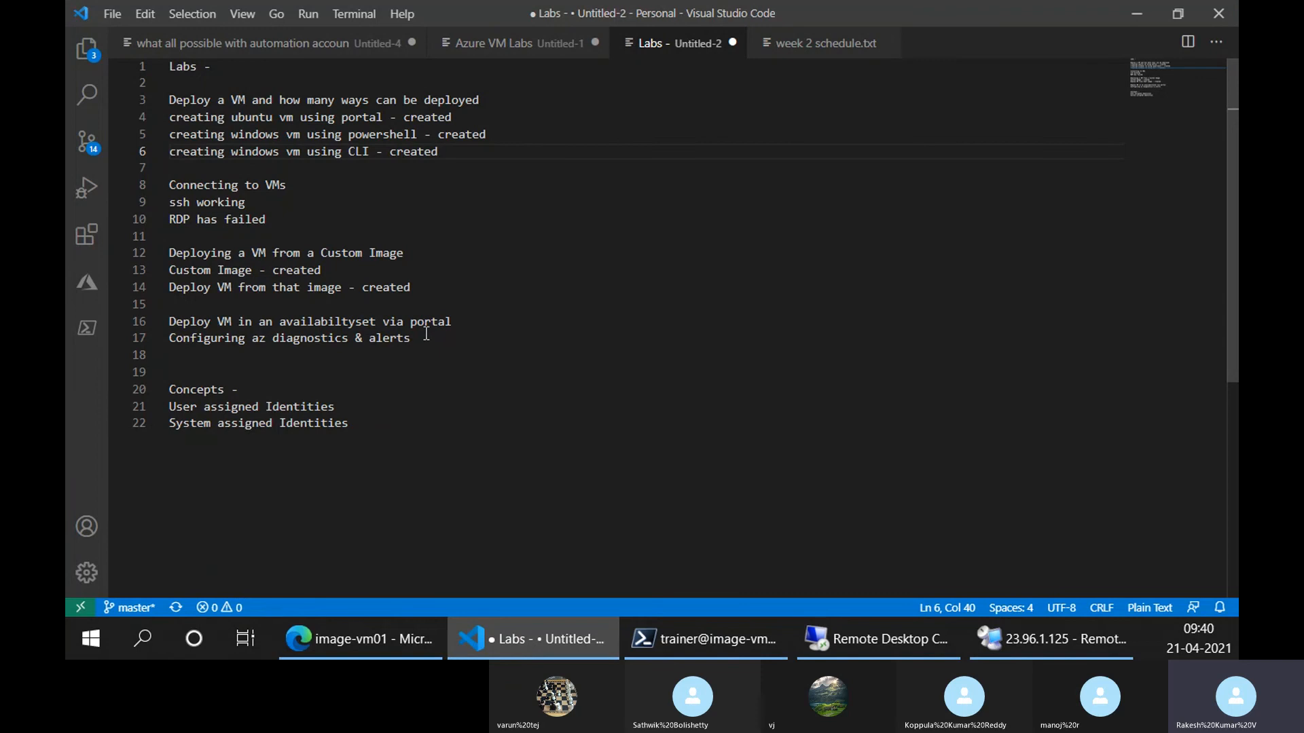
Place the cursor at the end of line 16, 'Deploy VM in an availabiltyset via portal'
{"action": "left_click", "coordinate": [463, 321]}
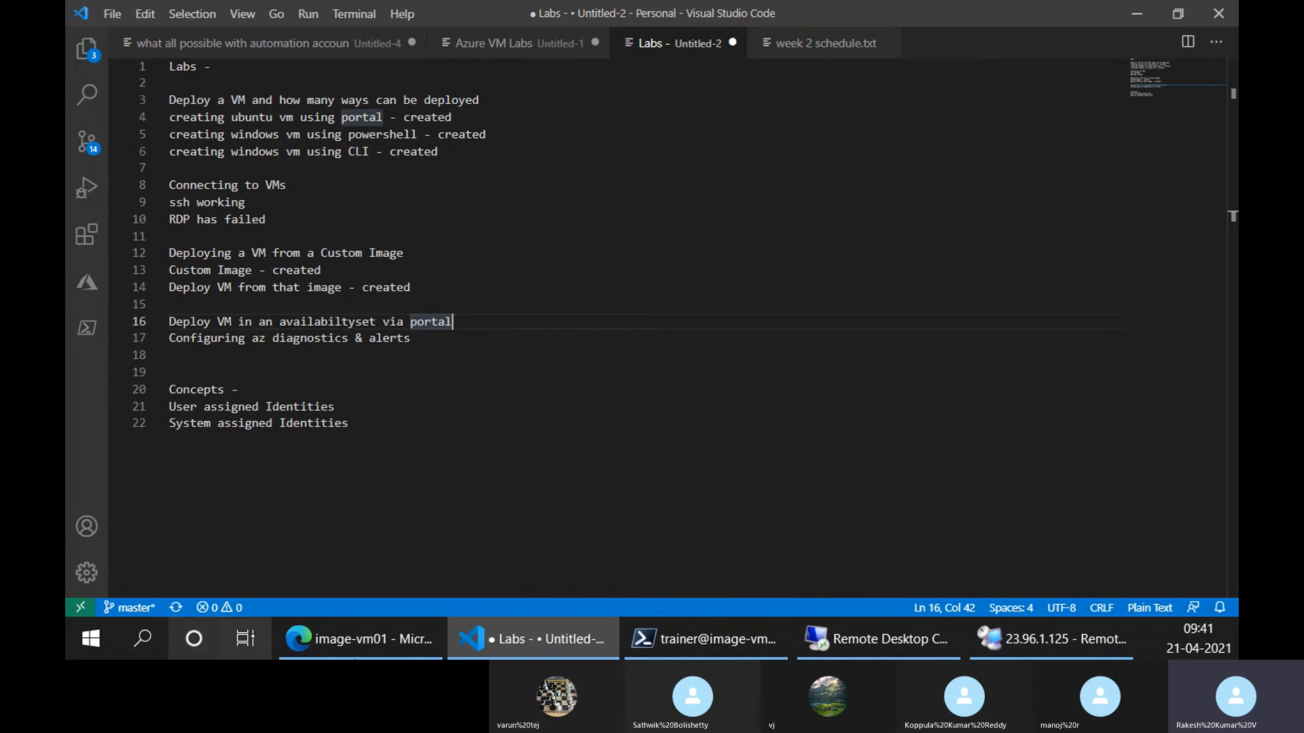
Show image-vm01's Networking inbound rules: SSH on 22, Port_8080 on 80 and DenyAllInBound
{"action": "left_click", "coordinate": [358, 638]}
{"action": "left_click", "coordinate": [197, 411]}
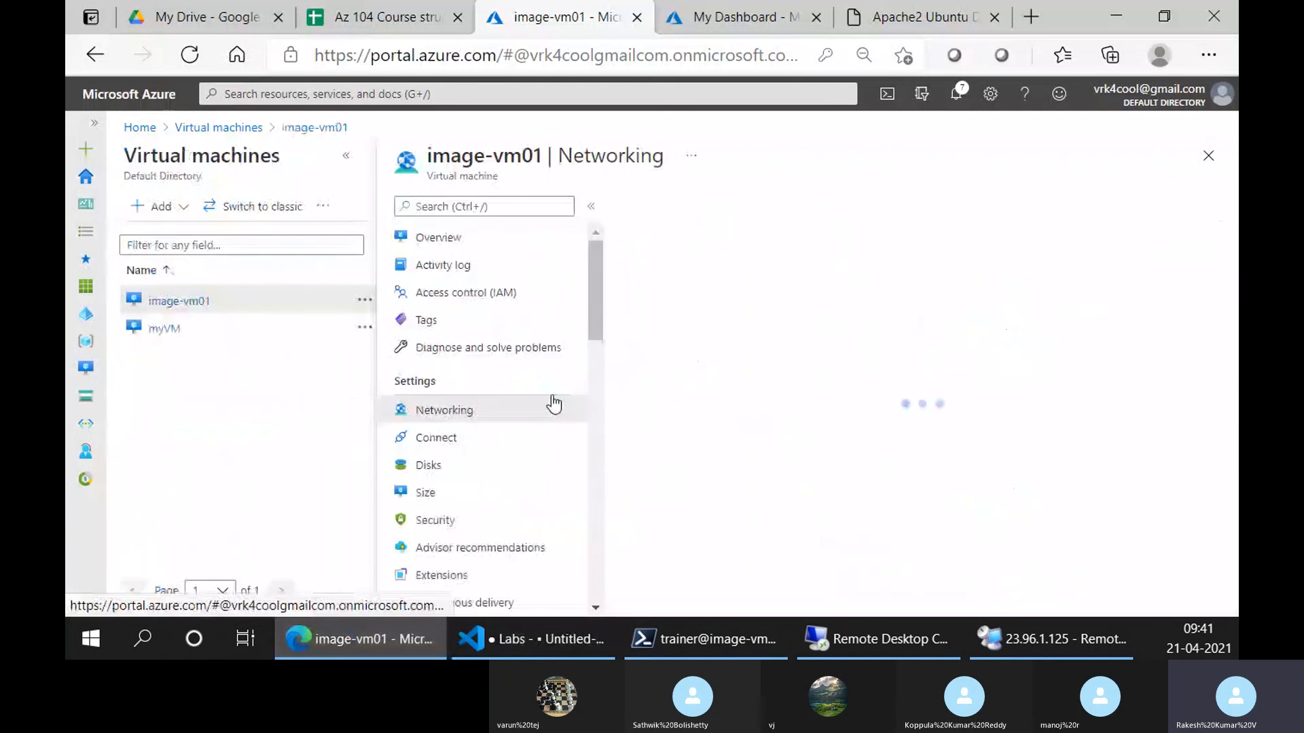
{"action": "left_click", "coordinate": [345, 162]}
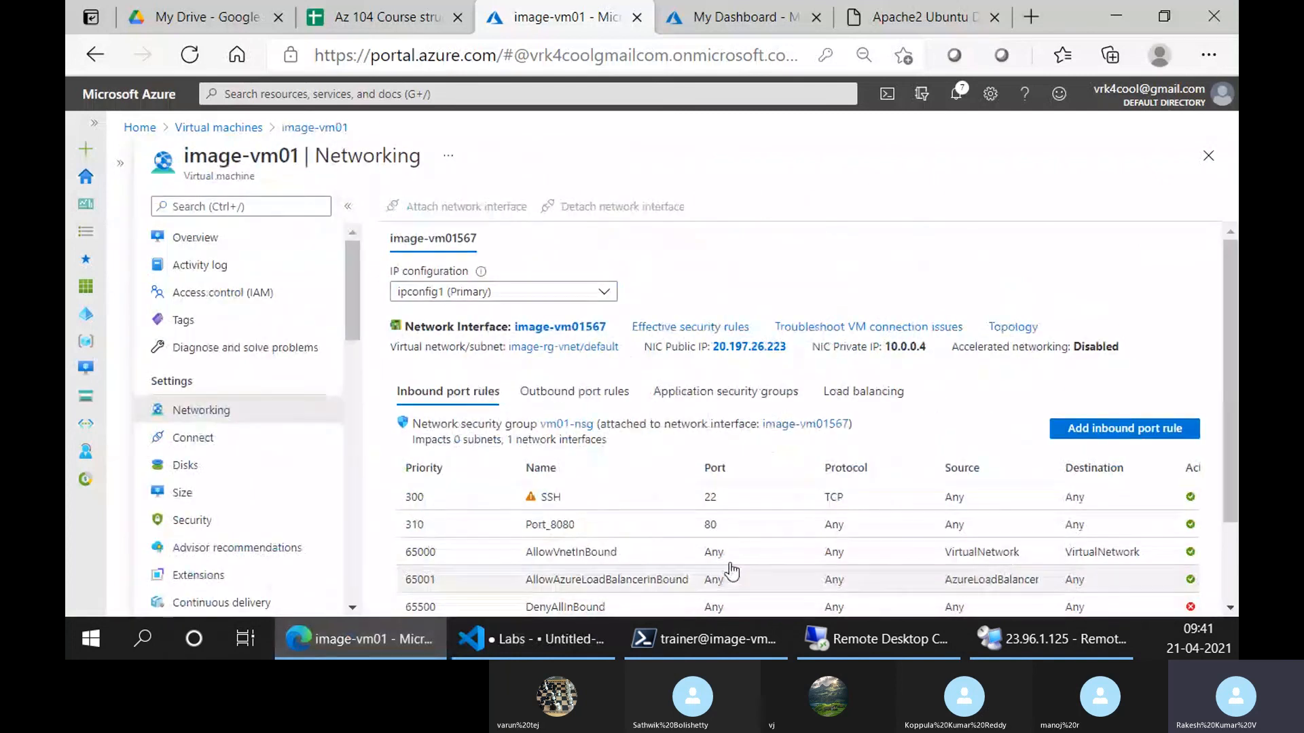
{"action": "scroll", "coordinate": [727, 568], "scroll_direction": "down", "scroll_amount": 3}
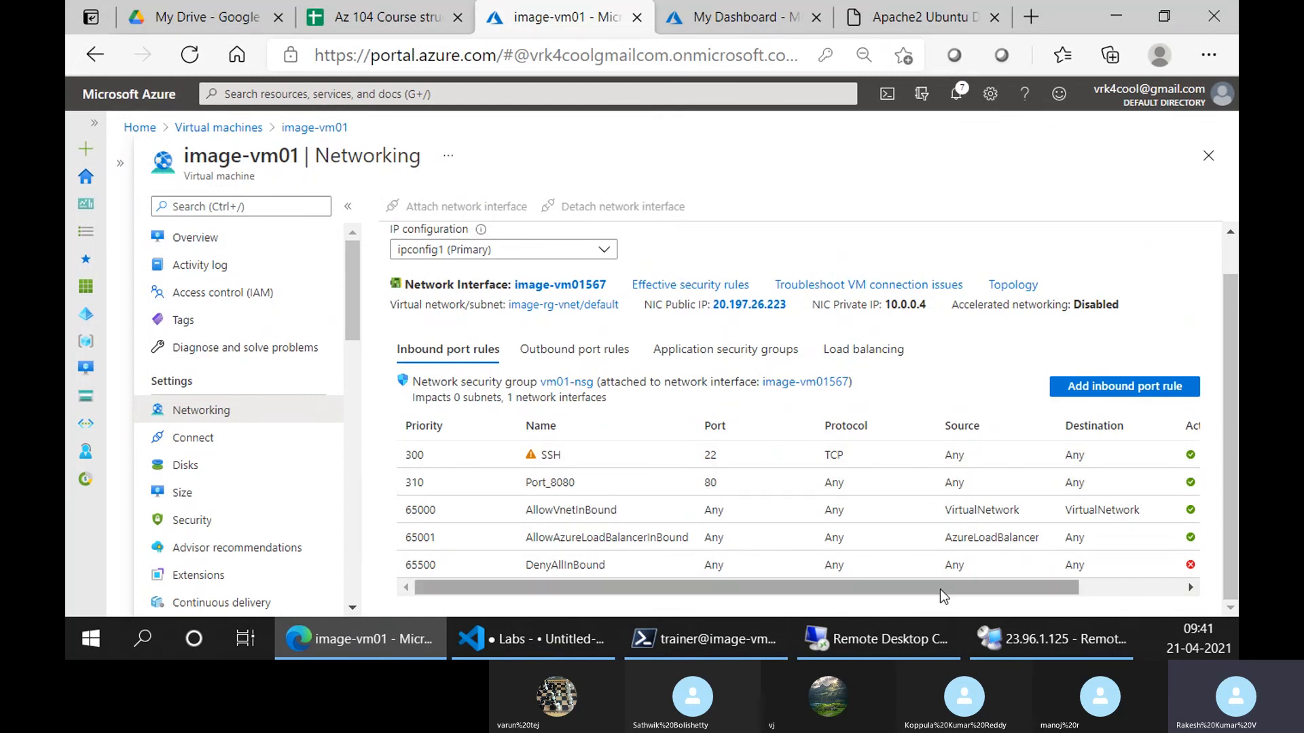
{"action": "left_click_drag", "start_coordinate": [943, 588], "coordinate": [1073, 586]}
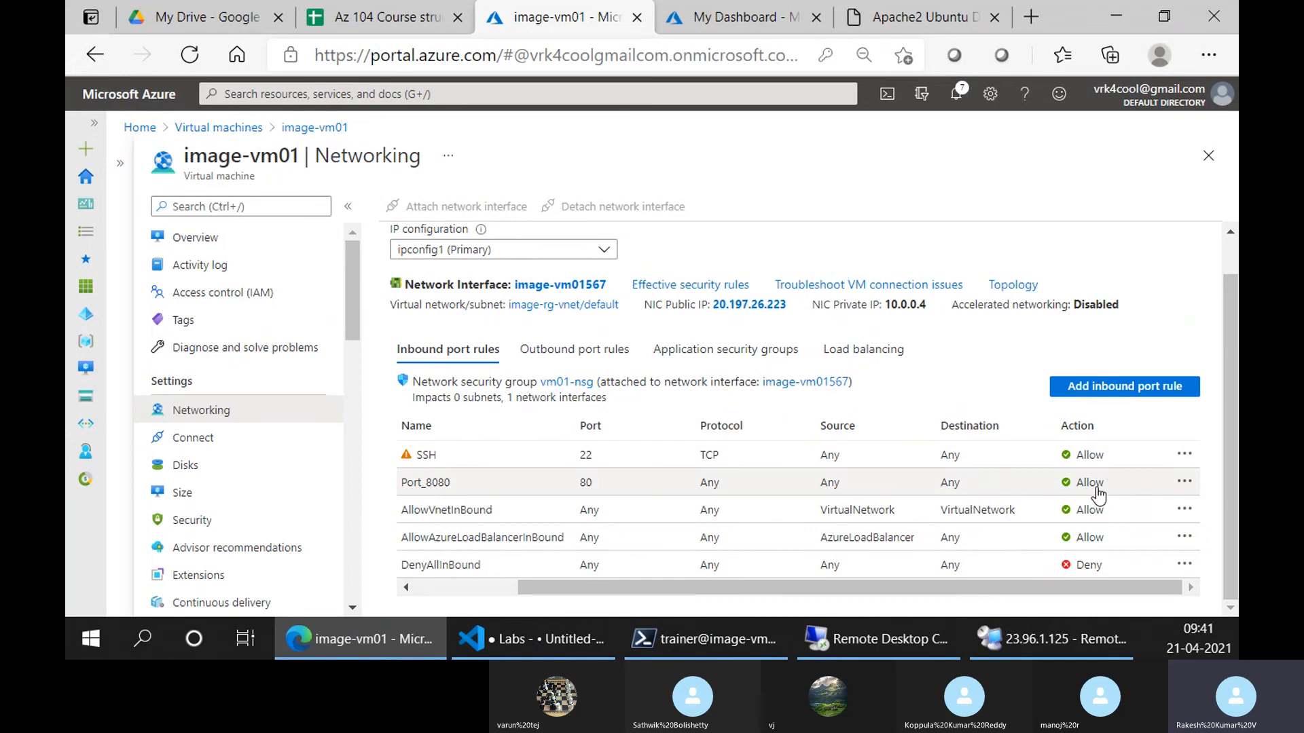
{"action": "mouse_move", "coordinate": [597, 587]}
{"action": "left_mouse_down"}
{"action": "mouse_move", "coordinate": [552, 589]}
{"action": "mouse_move", "coordinate": [592, 591]}
{"action": "left_mouse_up"}
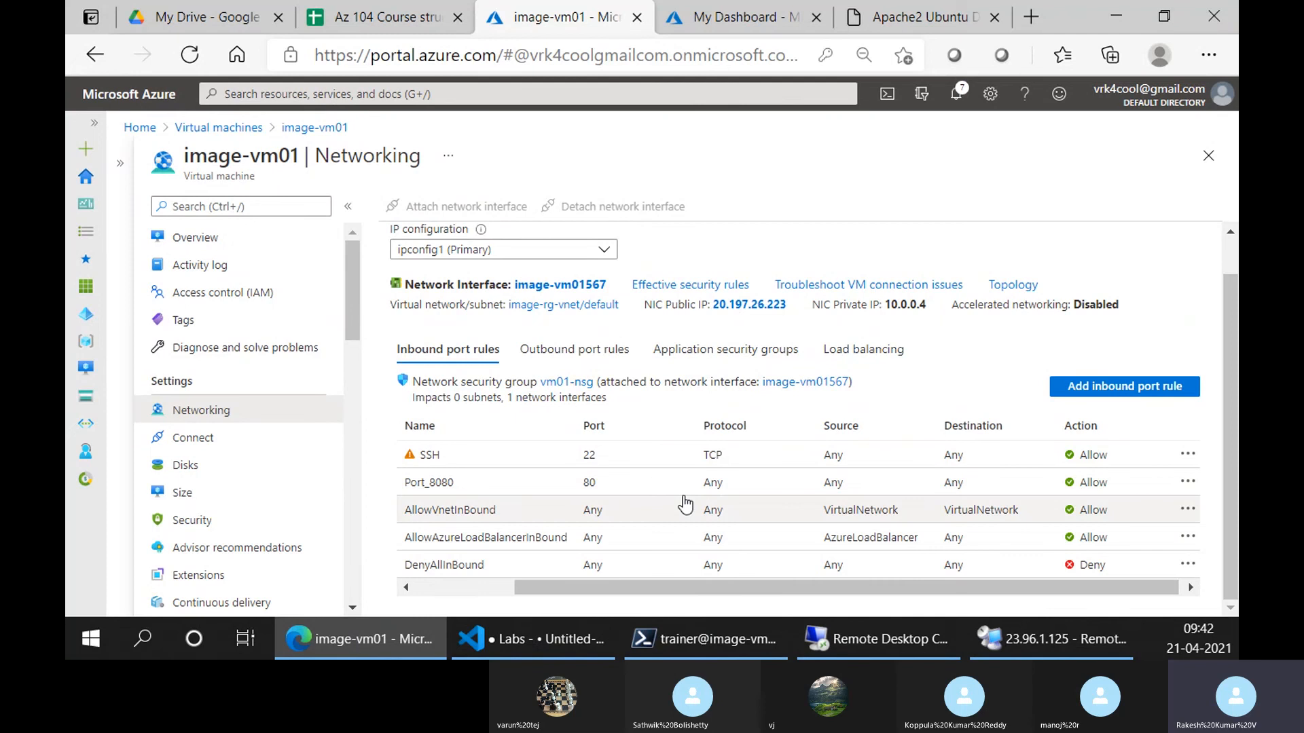
{"action": "scroll", "coordinate": [476, 523], "scroll_direction": "left", "scroll_amount": 3}
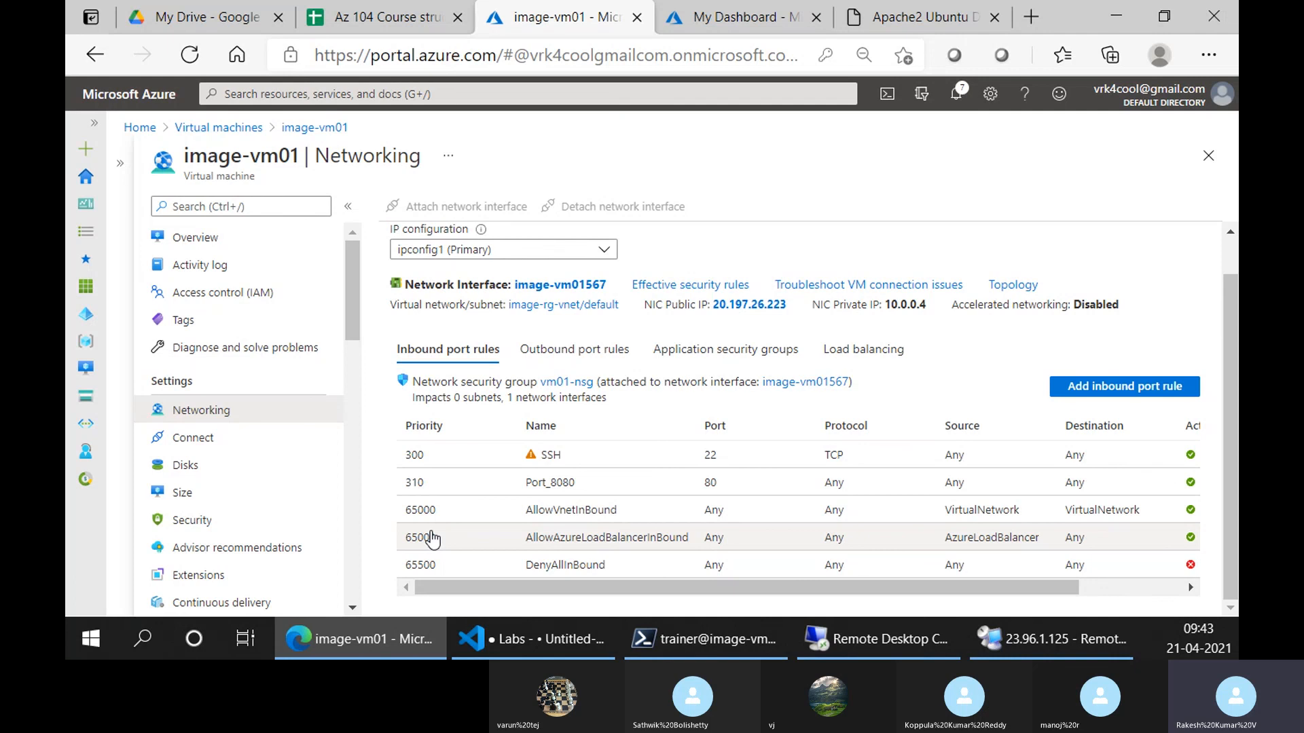
In VS Code, add blank lines 23–25 after line 22, 'System assigned Identities'
{"action": "left_click", "coordinate": [534, 652]}
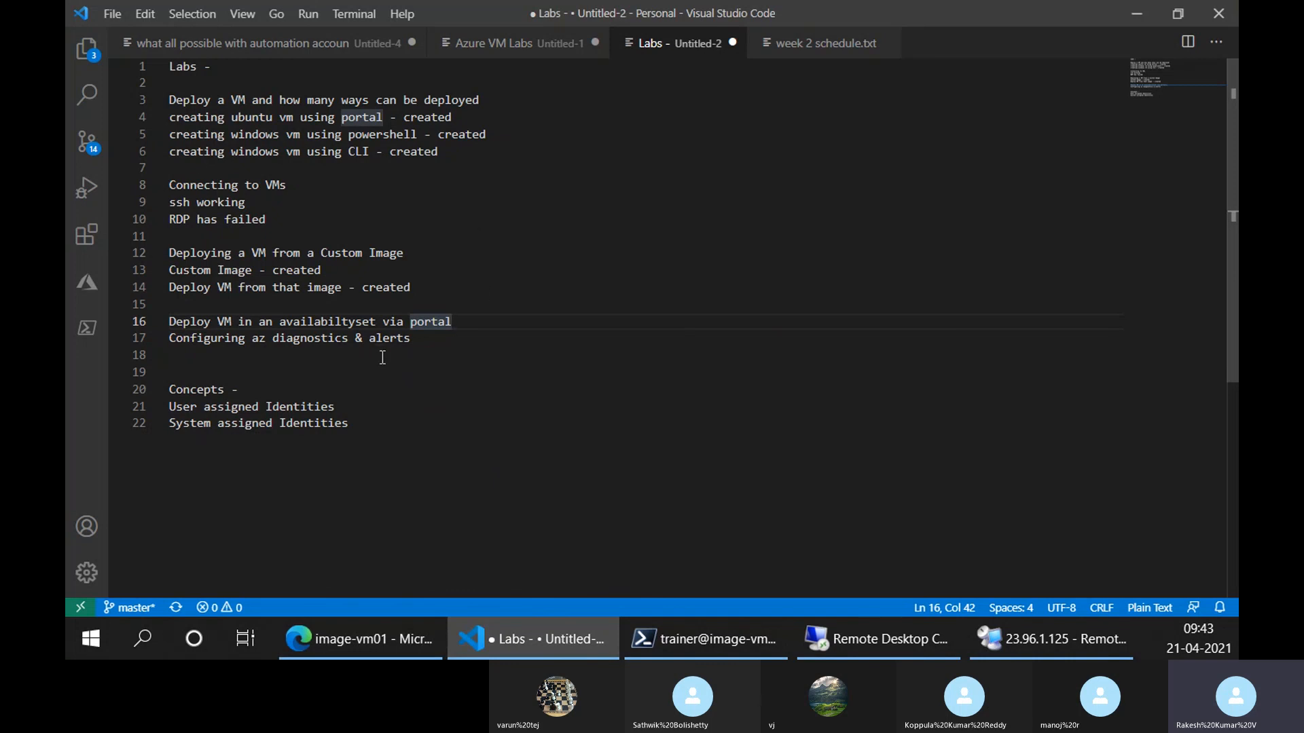
{"action": "left_click", "coordinate": [503, 415]}
{"action": "key", "text": "Return"}
{"action": "key", "text": "Return"}
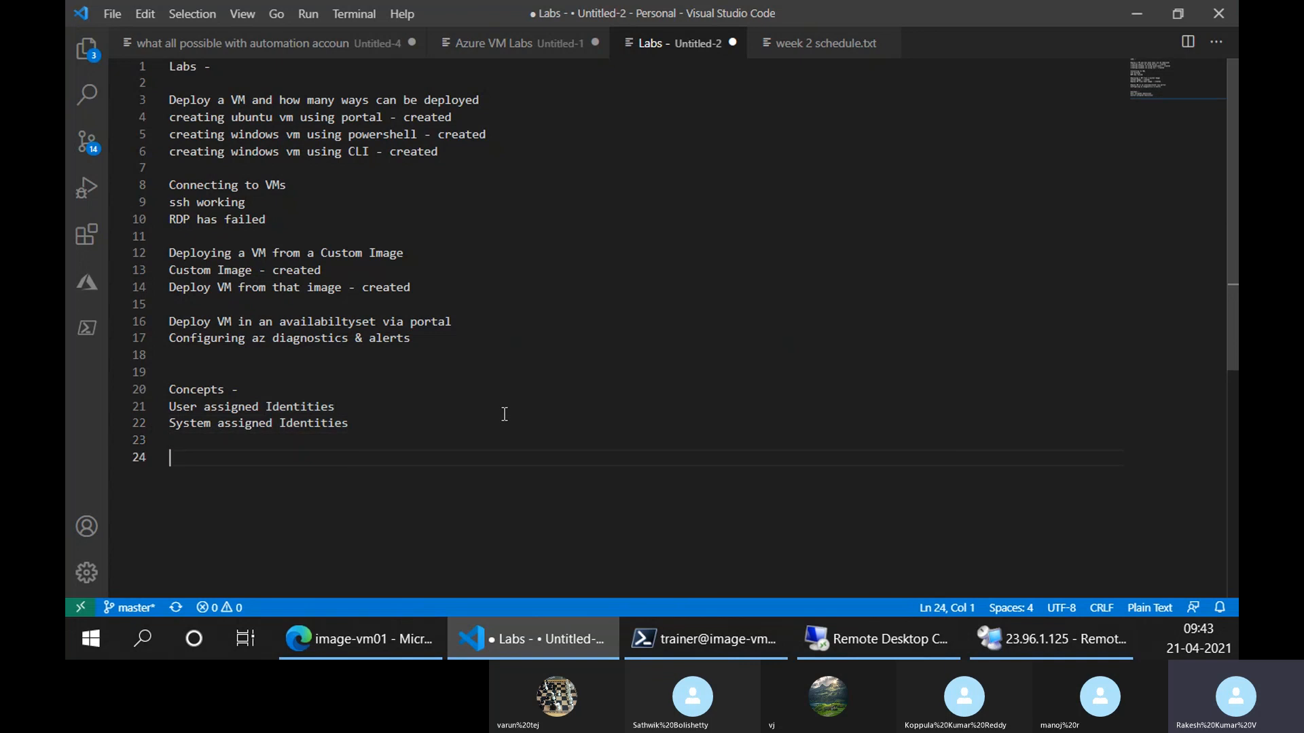
{"action": "key", "text": "Return"}
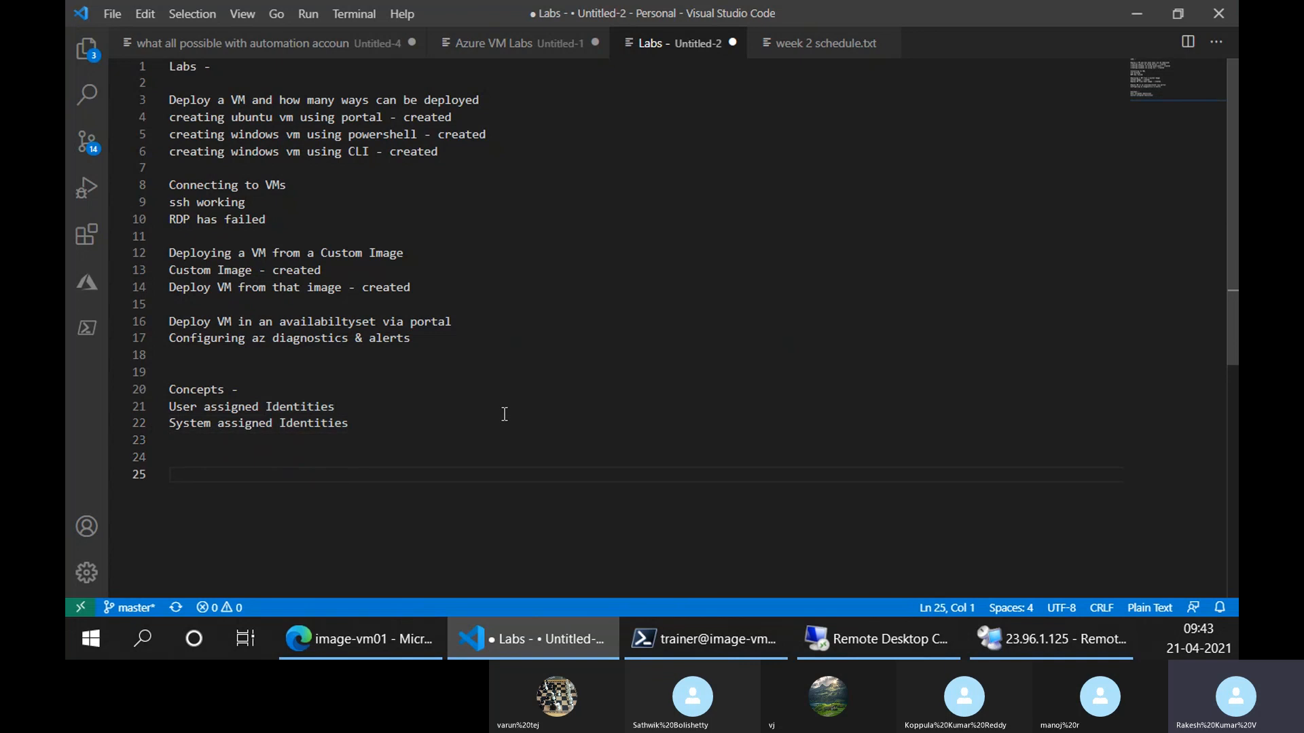